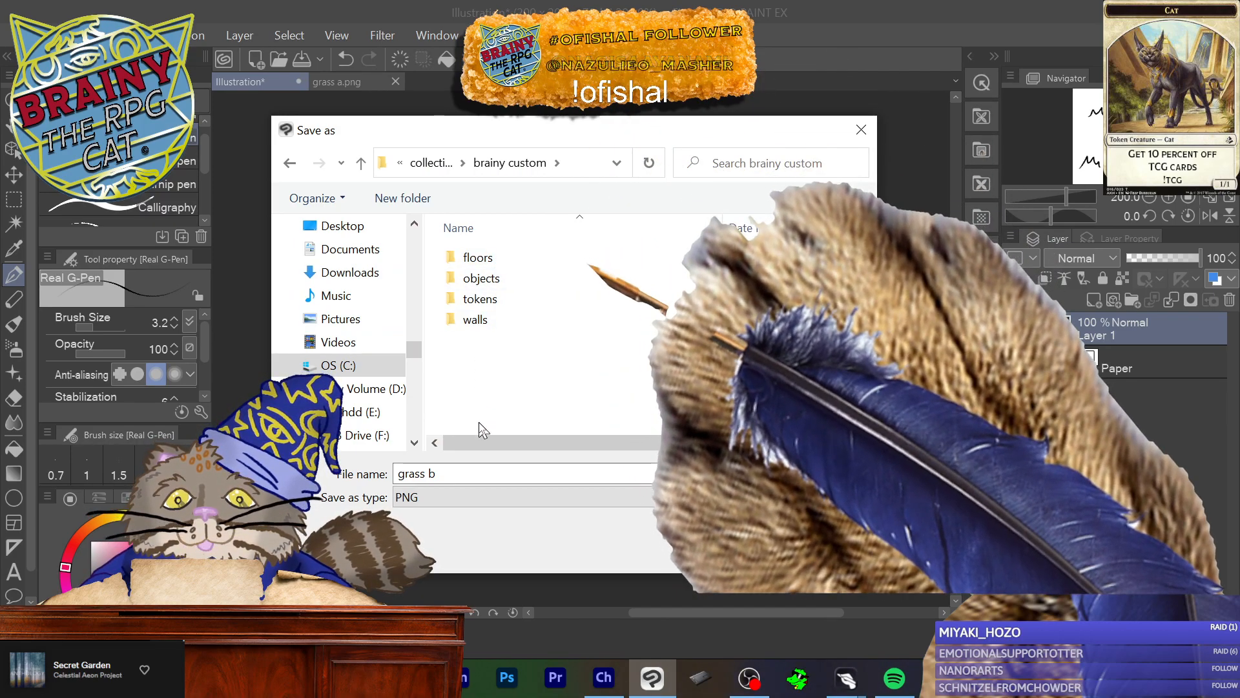
# Step: Save the grass drawing as the PNG "grass b" in the outdoors subfolder of floors, accepting the loss of layer information
pyautogui.doubleClick(475, 257)
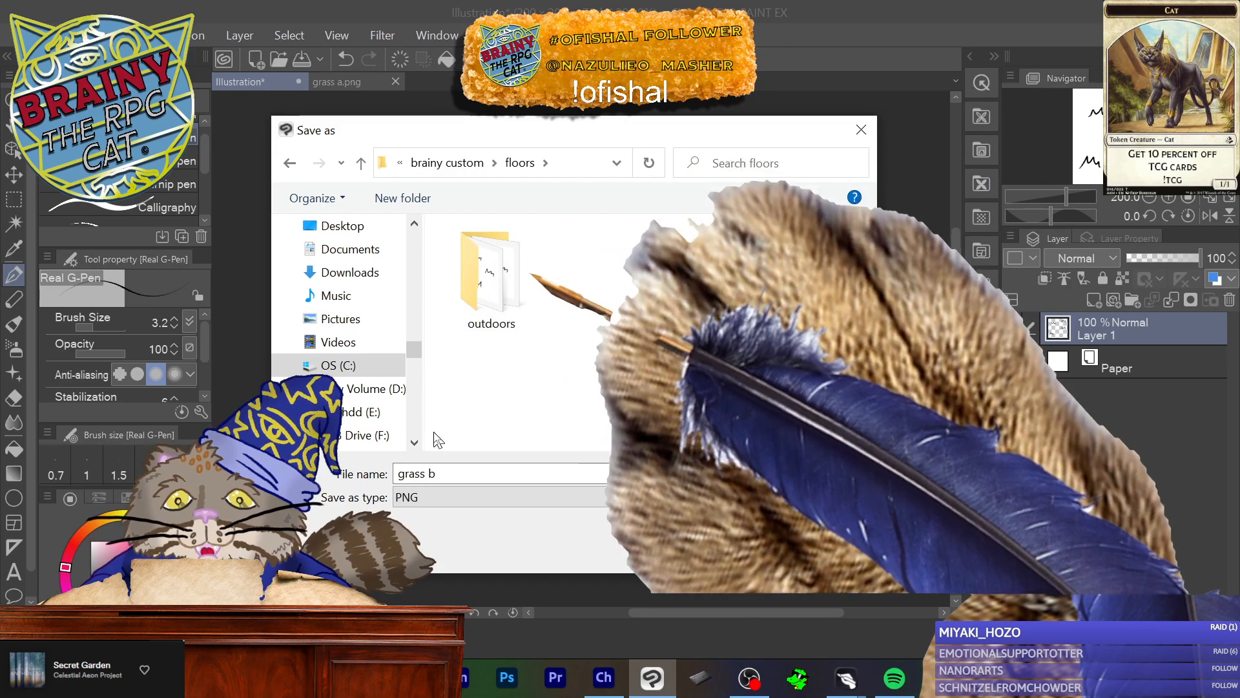
pyautogui.doubleClick(491, 274)
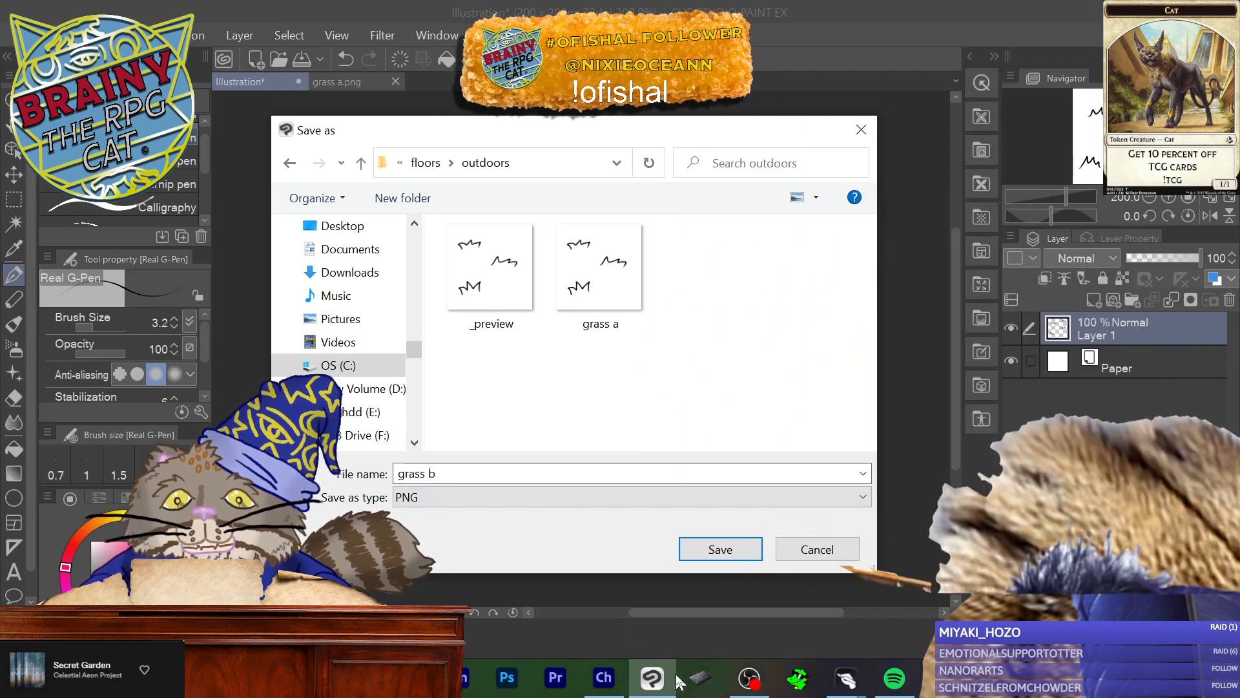
pyautogui.click(716, 553)
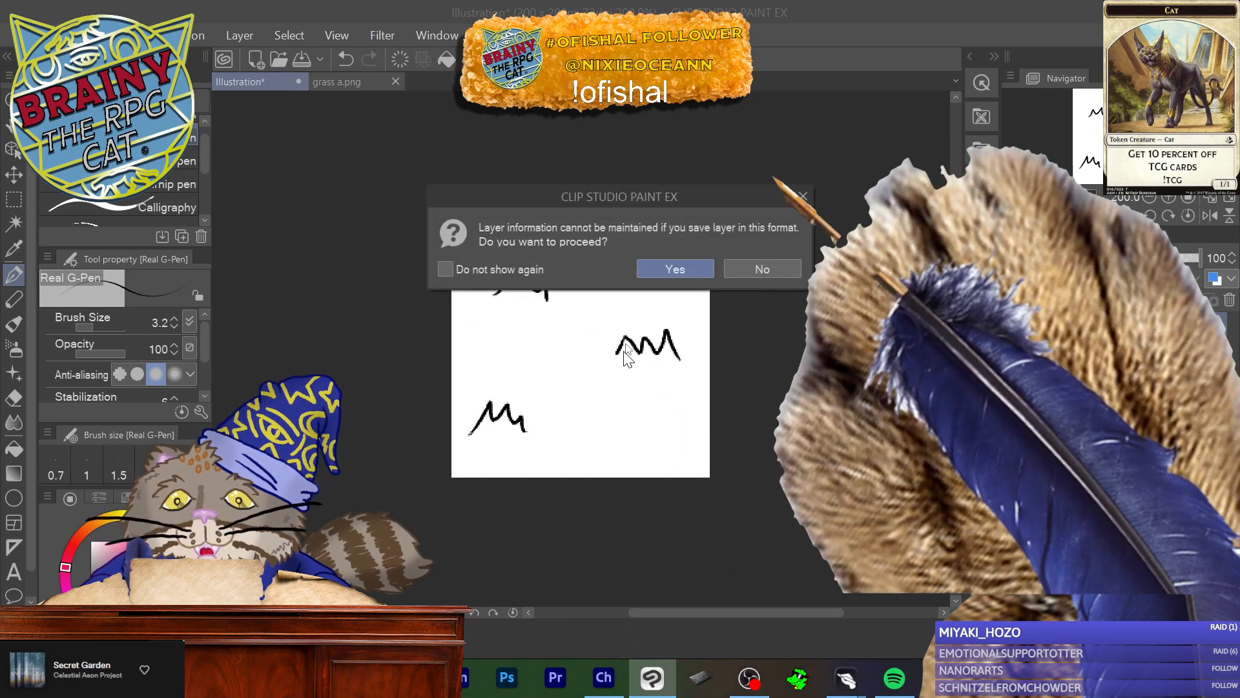
pyautogui.click(674, 270)
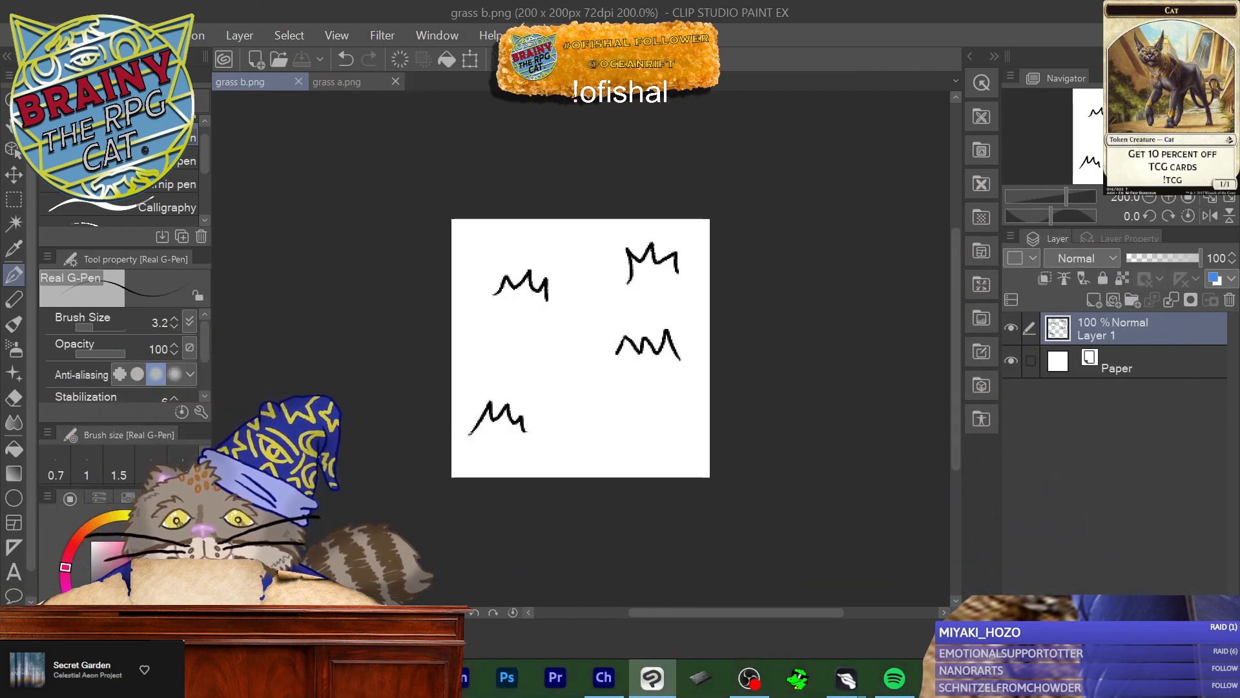
pyautogui.click(52, 35)
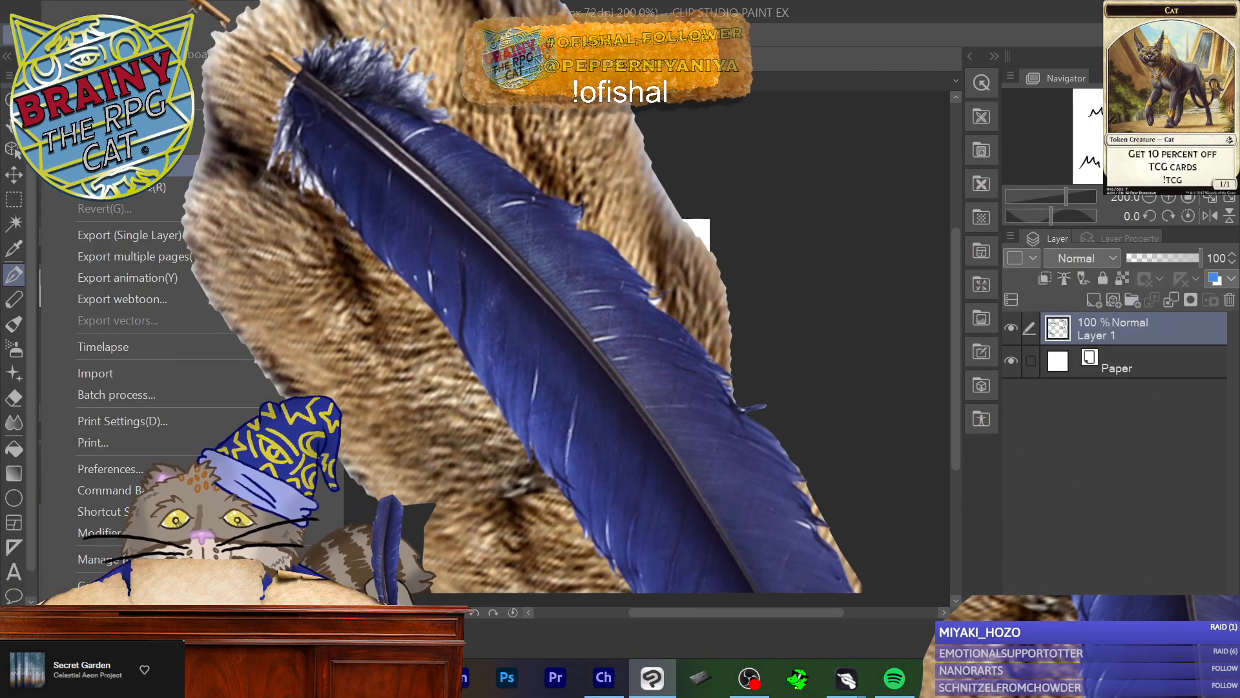
pyautogui.click(138, 166)
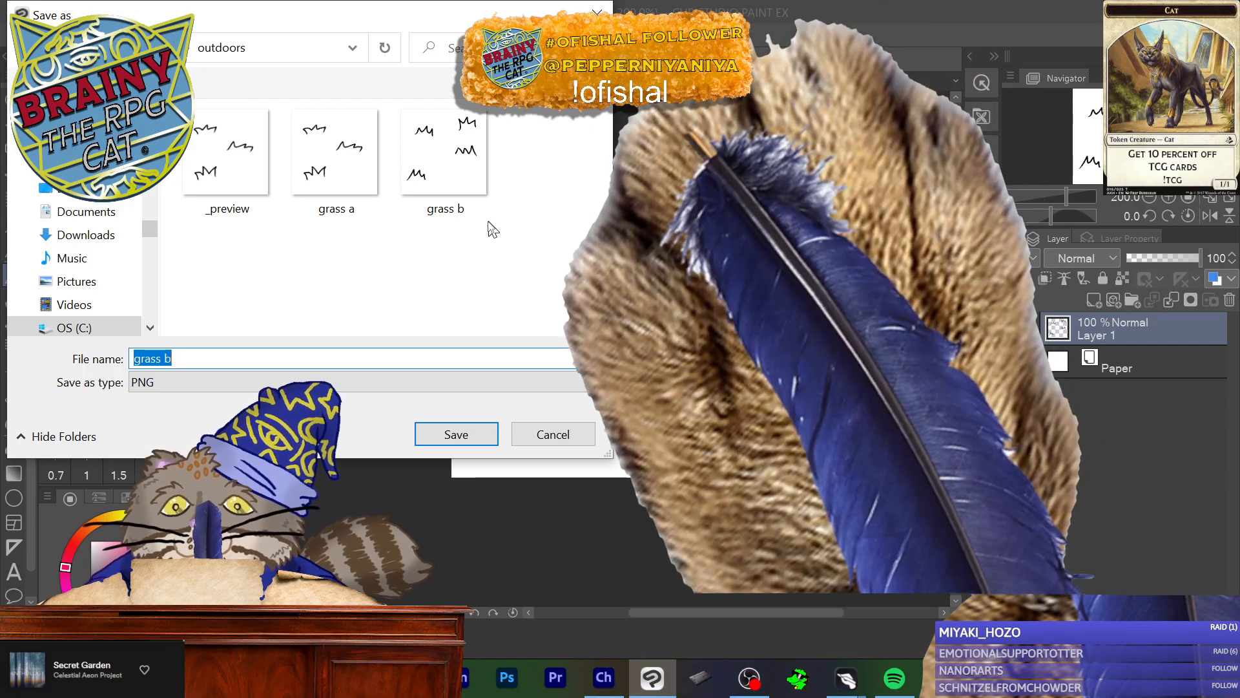
pyautogui.press('Return')
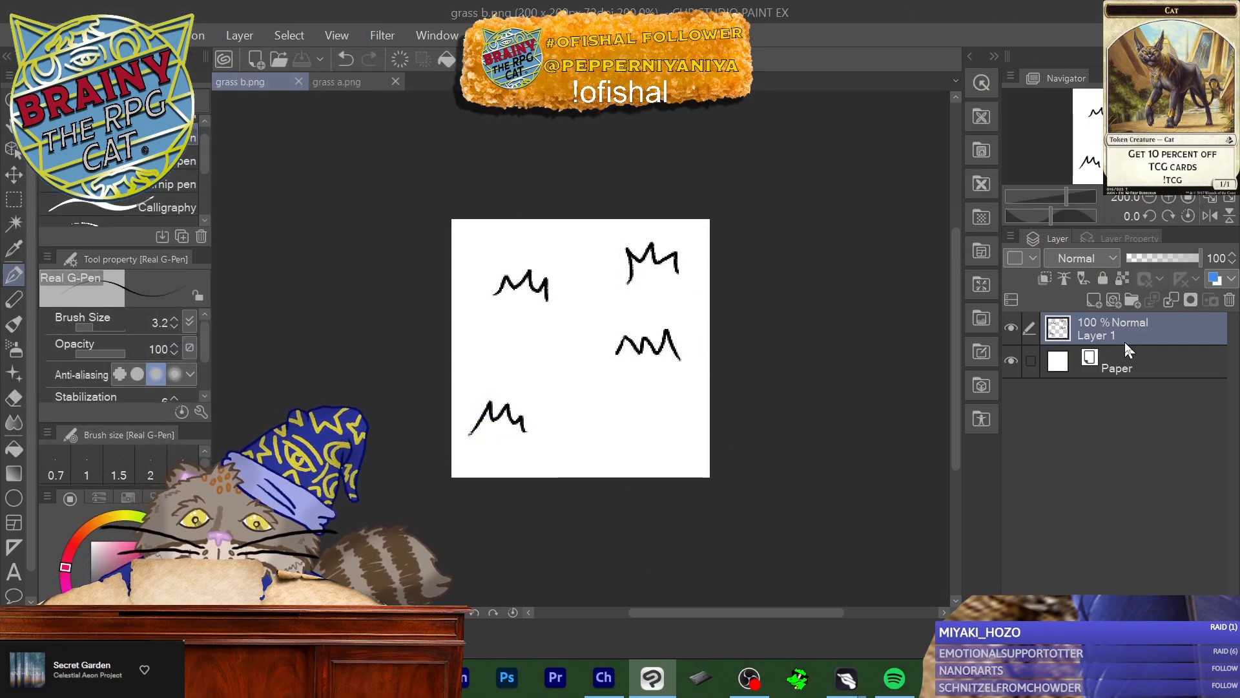
# Step: Delete Layer 1 with the old grass marks and add a new empty raster layer above the paper
pyautogui.moveTo(1125, 342); pyautogui.dragTo(1155, 344)
pyautogui.press('Delete')
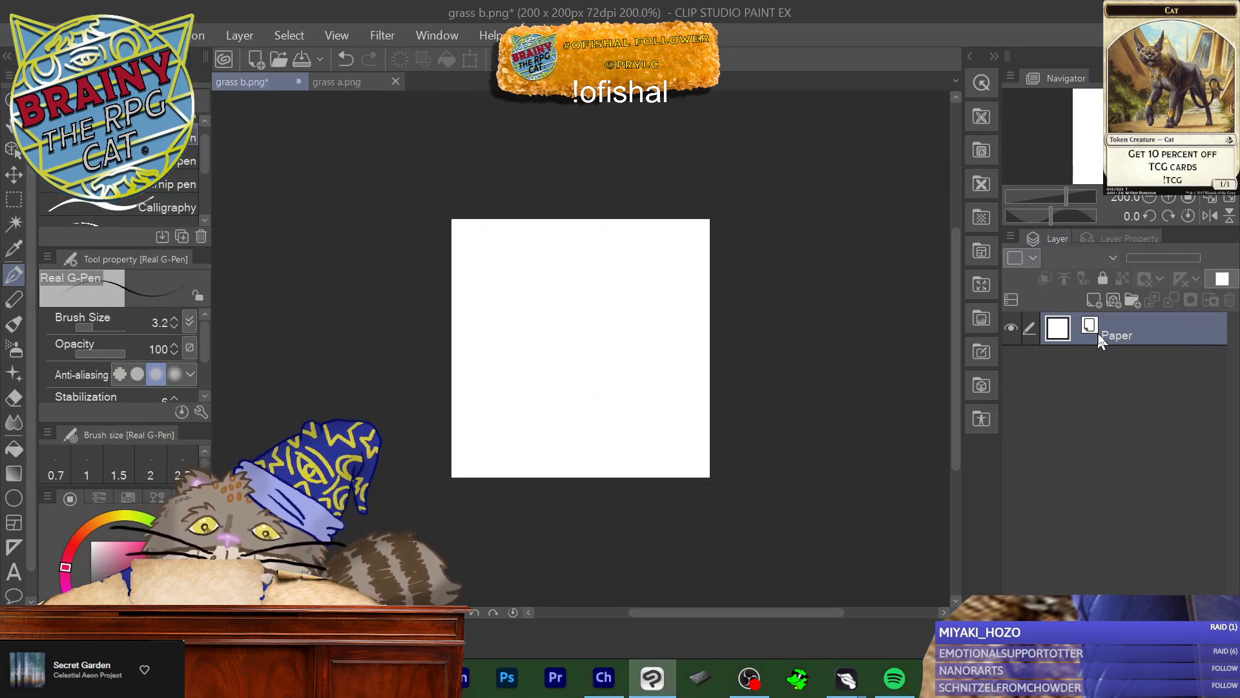
pyautogui.click(1095, 302)
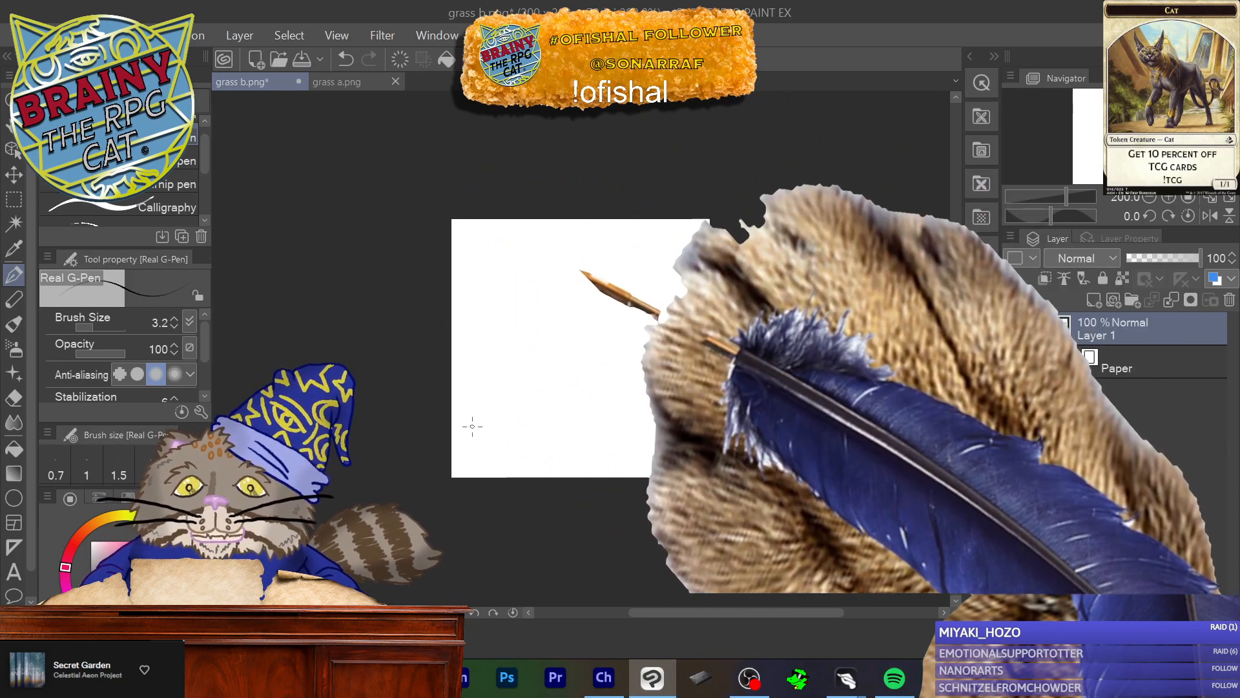
# Step: Draw four small black zigzag grass tufts with the Real G-Pen, two along each side of the canvas
pyautogui.moveTo(474, 444)
pyautogui.mouseDown()
pyautogui.moveTo(481, 420)
pyautogui.moveTo(505, 418)
pyautogui.moveTo(519, 421)
pyautogui.moveTo(518, 442)
pyautogui.mouseUp()
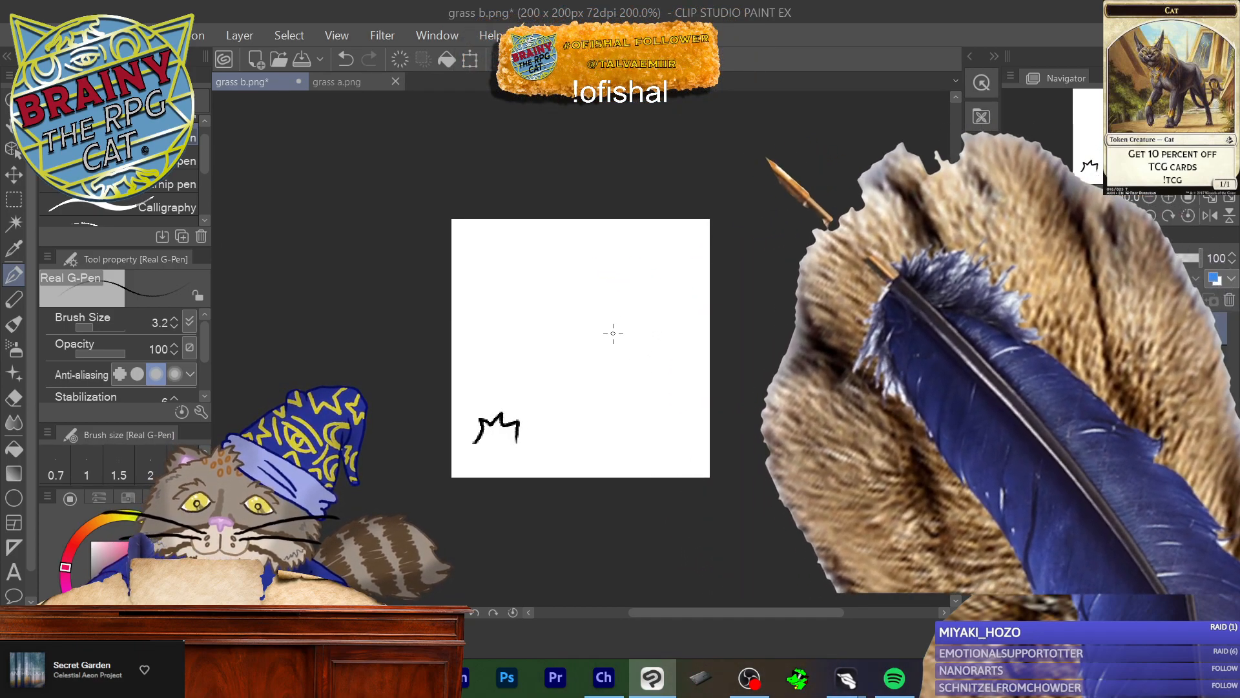
pyautogui.moveTo(660, 371)
pyautogui.mouseDown()
pyautogui.moveTo(636, 348)
pyautogui.moveTo(618, 366)
pyautogui.mouseUp()
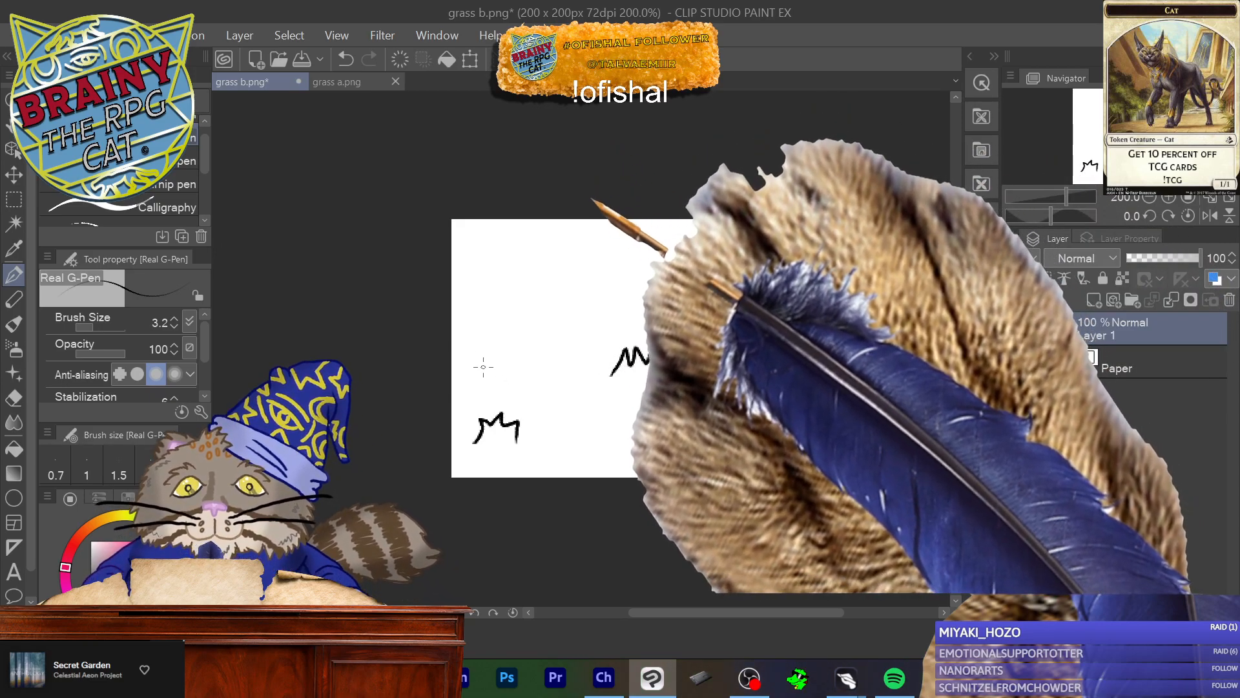
pyautogui.moveTo(477, 341)
pyautogui.mouseDown()
pyautogui.moveTo(491, 318)
pyautogui.moveTo(517, 341)
pyautogui.mouseUp()
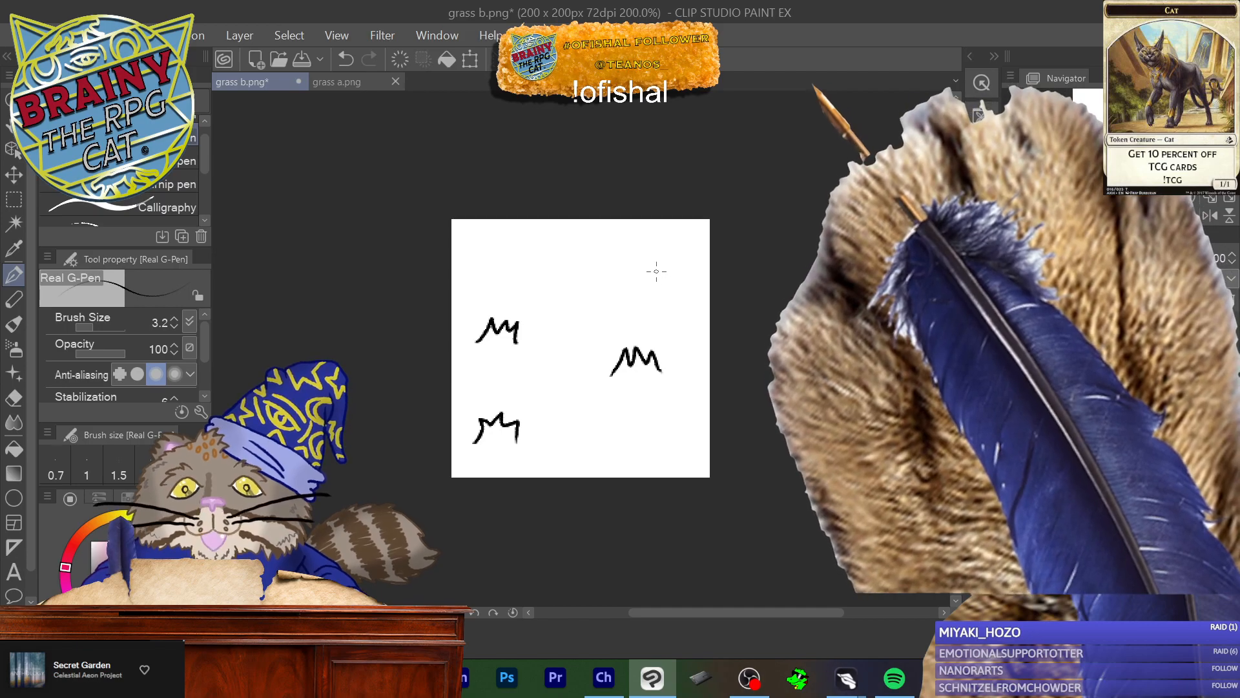
pyautogui.moveTo(674, 272)
pyautogui.mouseDown()
pyautogui.moveTo(660, 255)
pyautogui.moveTo(651, 270)
pyautogui.moveTo(628, 256)
pyautogui.moveTo(620, 270)
pyautogui.mouseUp()
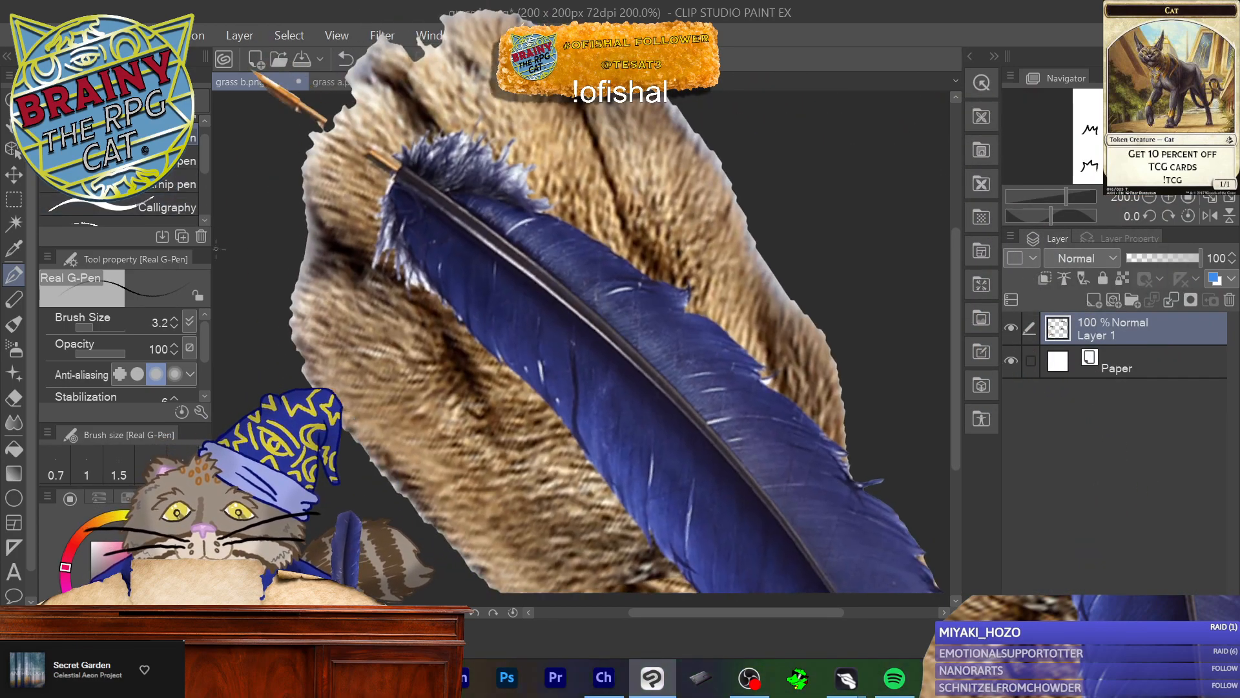
# Step: Save the four-tuft drawing as a separate PNG named "grass c" in the outdoors folder, accepting the loss of layer information
pyautogui.click(21, 35)
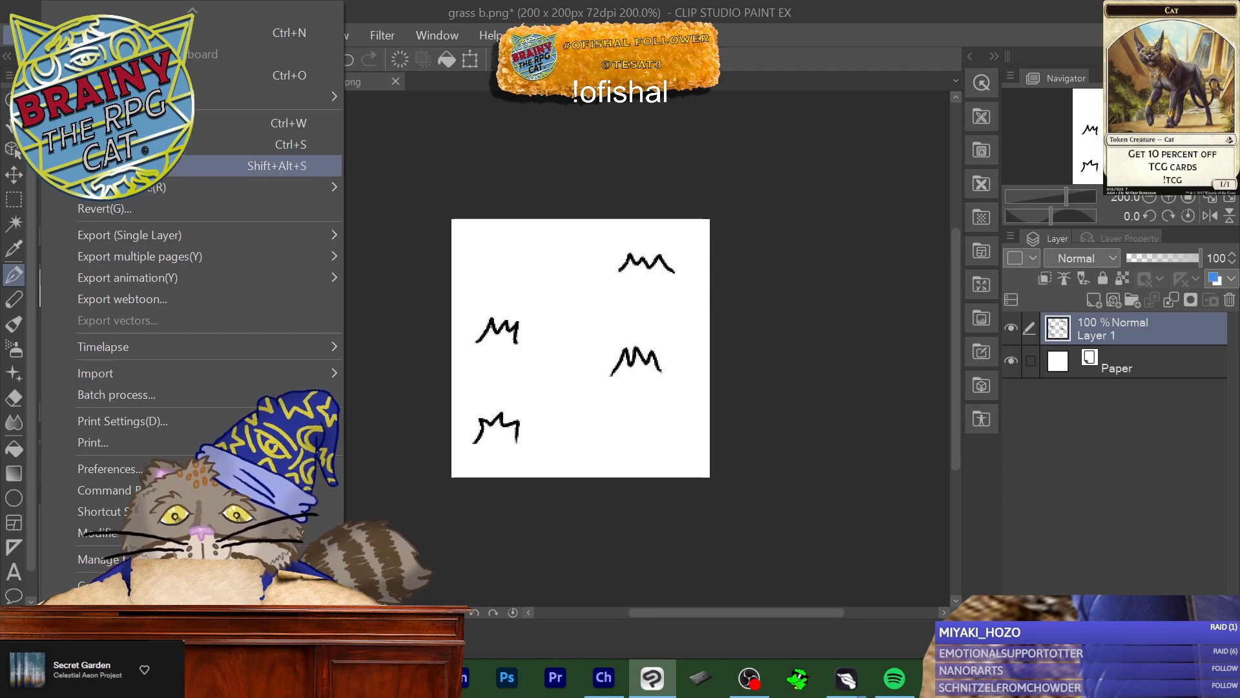
pyautogui.click(319, 166)
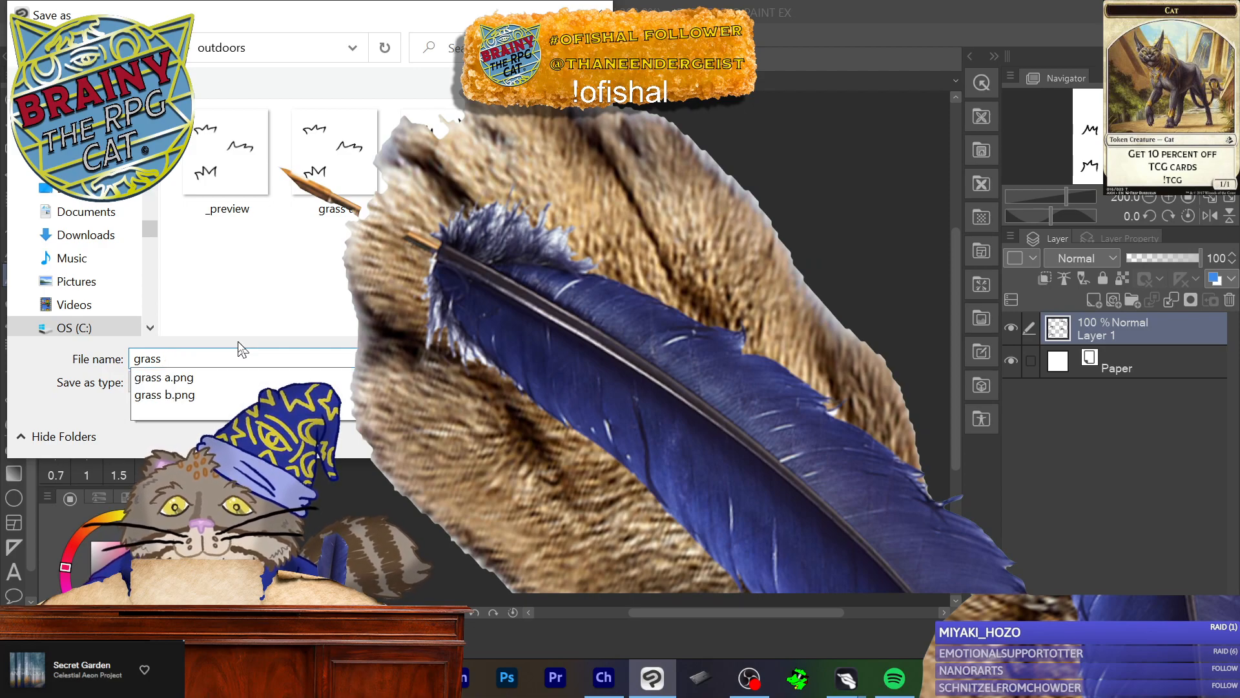
pyautogui.write('c')
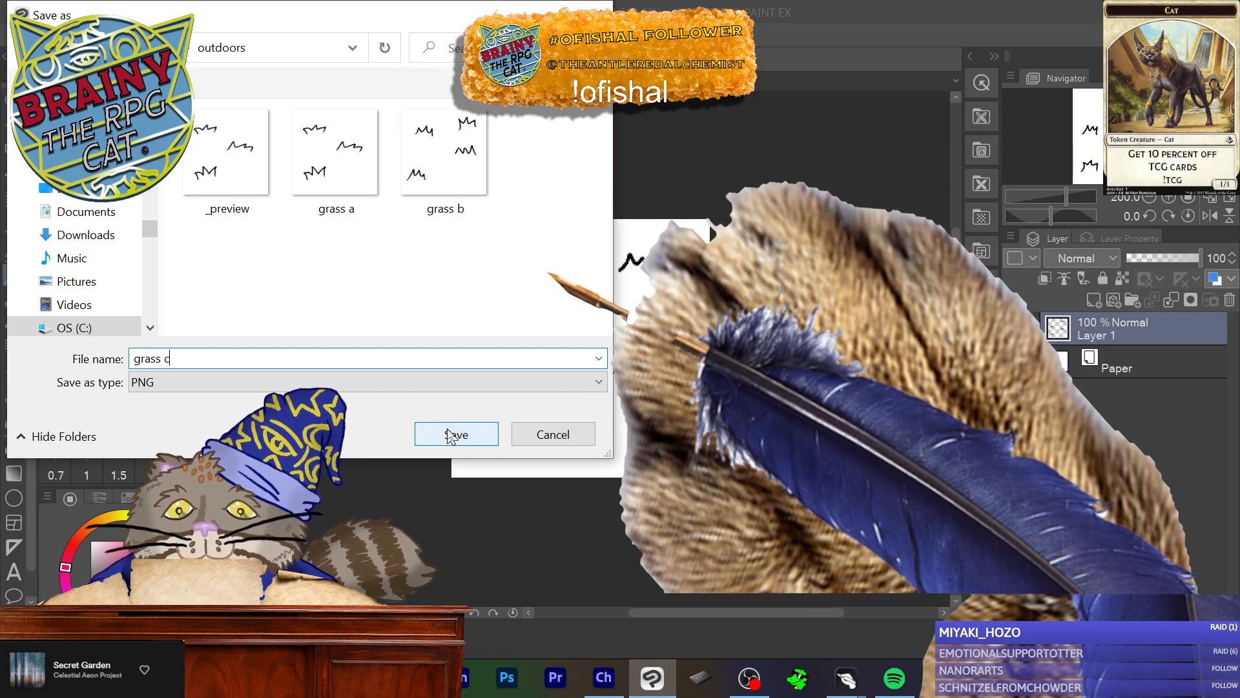
pyautogui.click(451, 445)
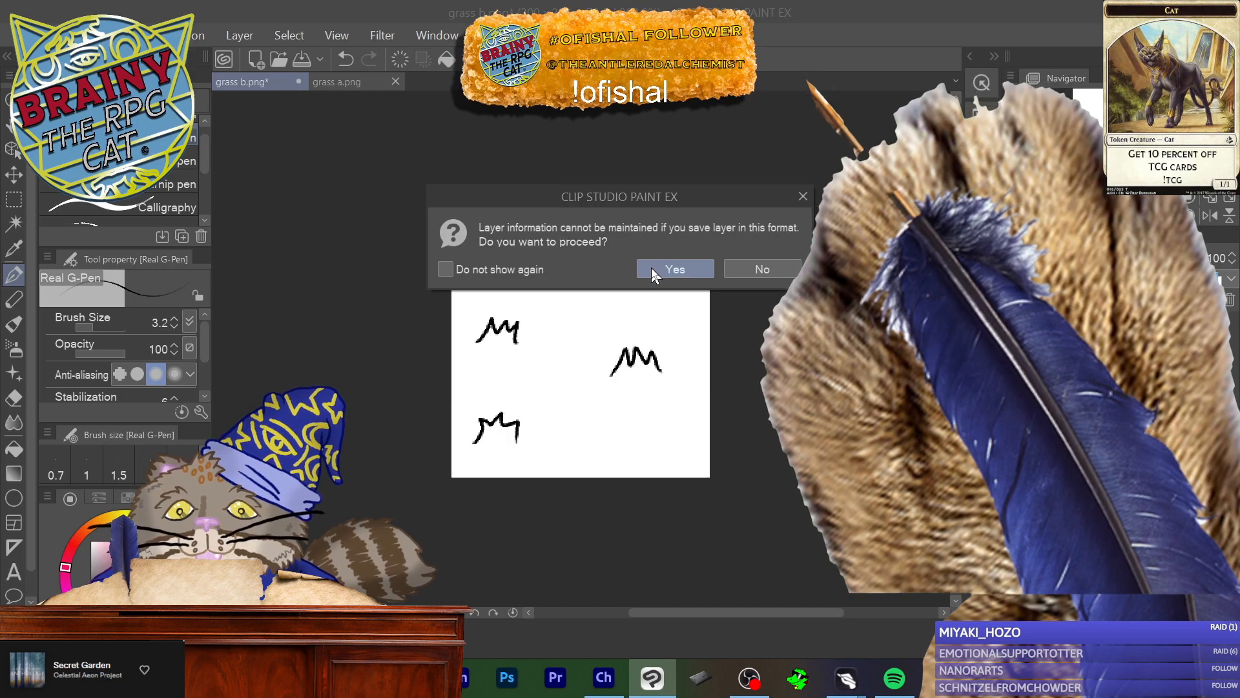
pyautogui.click(651, 267)
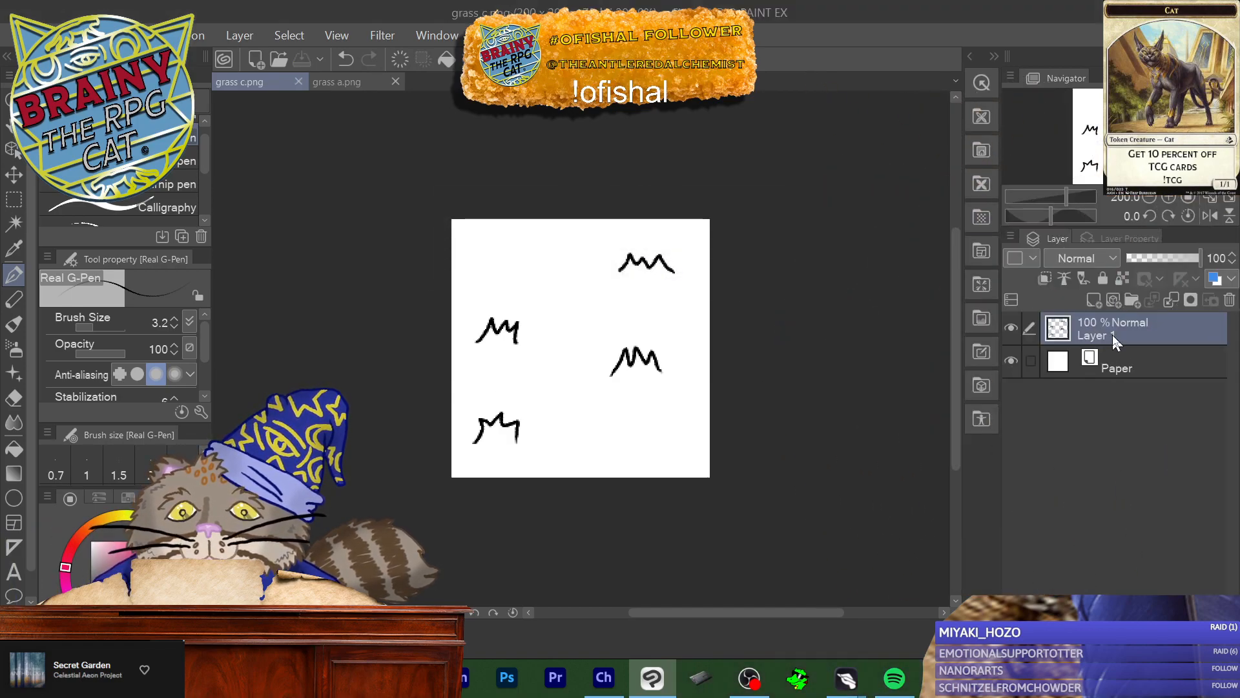
# Step: Replace the drawn layer with an empty one and draw two zigzag grass tufts, one near the lower-left corner and one near the canvas centre
pyautogui.click(1231, 302)
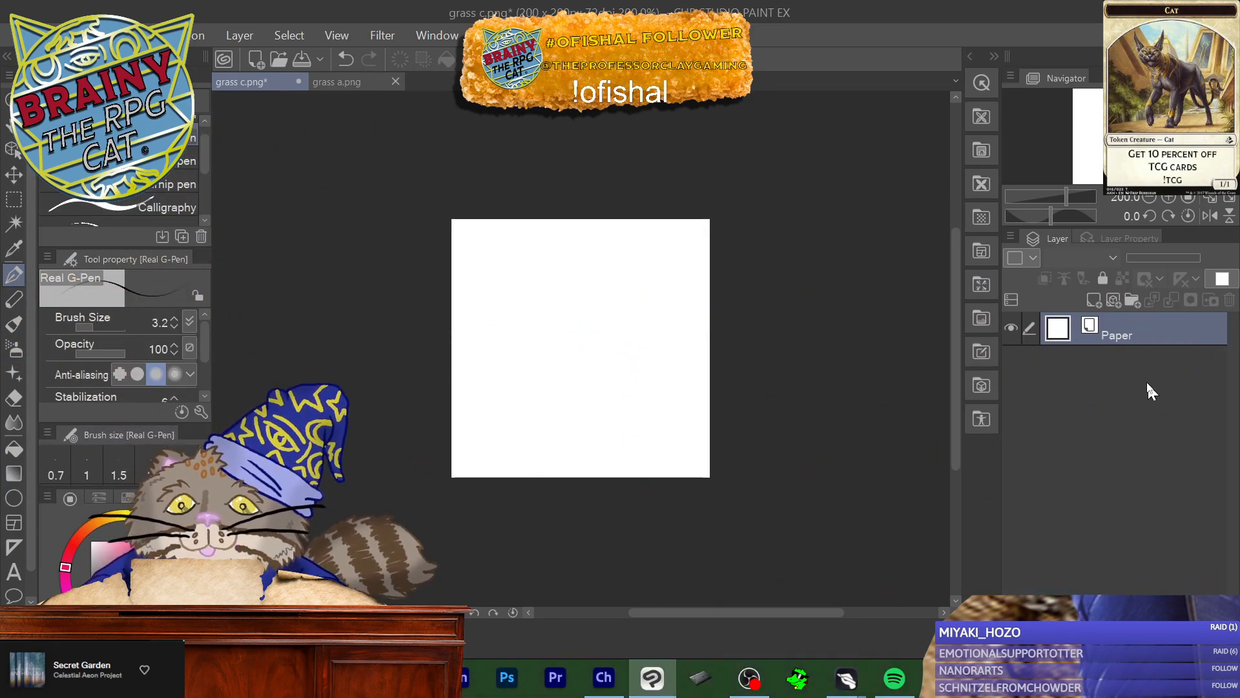
pyautogui.click(1087, 298)
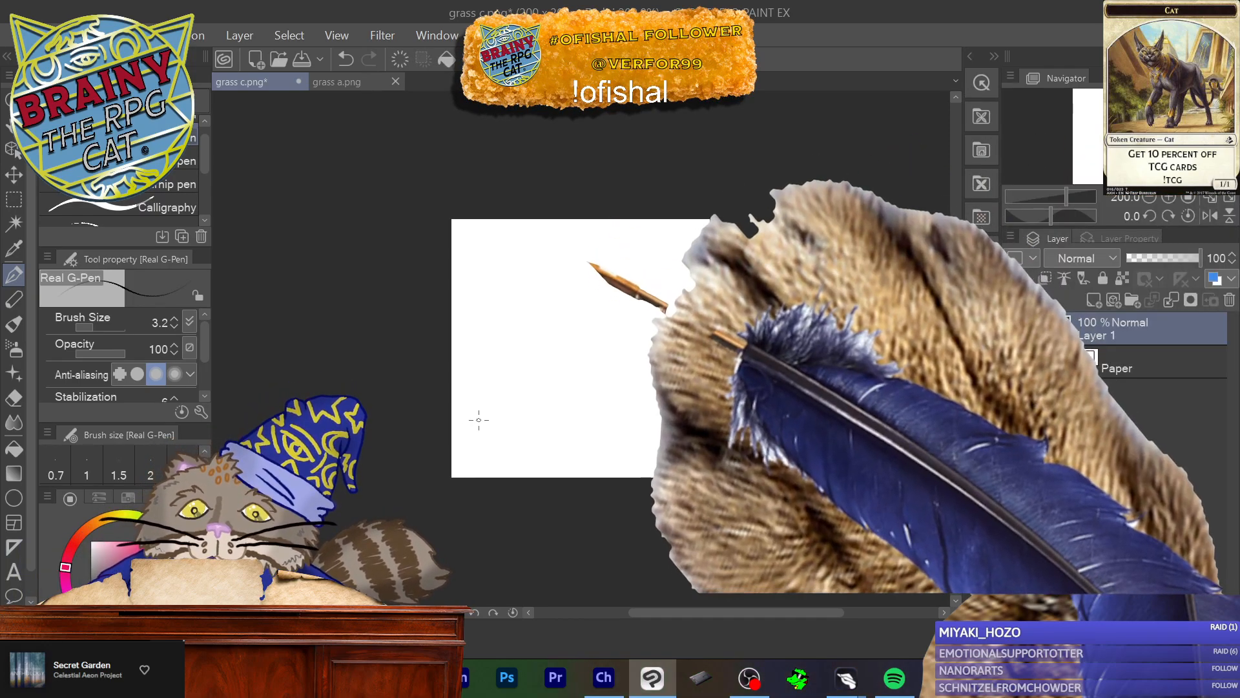
pyautogui.moveTo(472, 421)
pyautogui.mouseDown()
pyautogui.moveTo(503, 396)
pyautogui.moveTo(525, 420)
pyautogui.mouseUp()
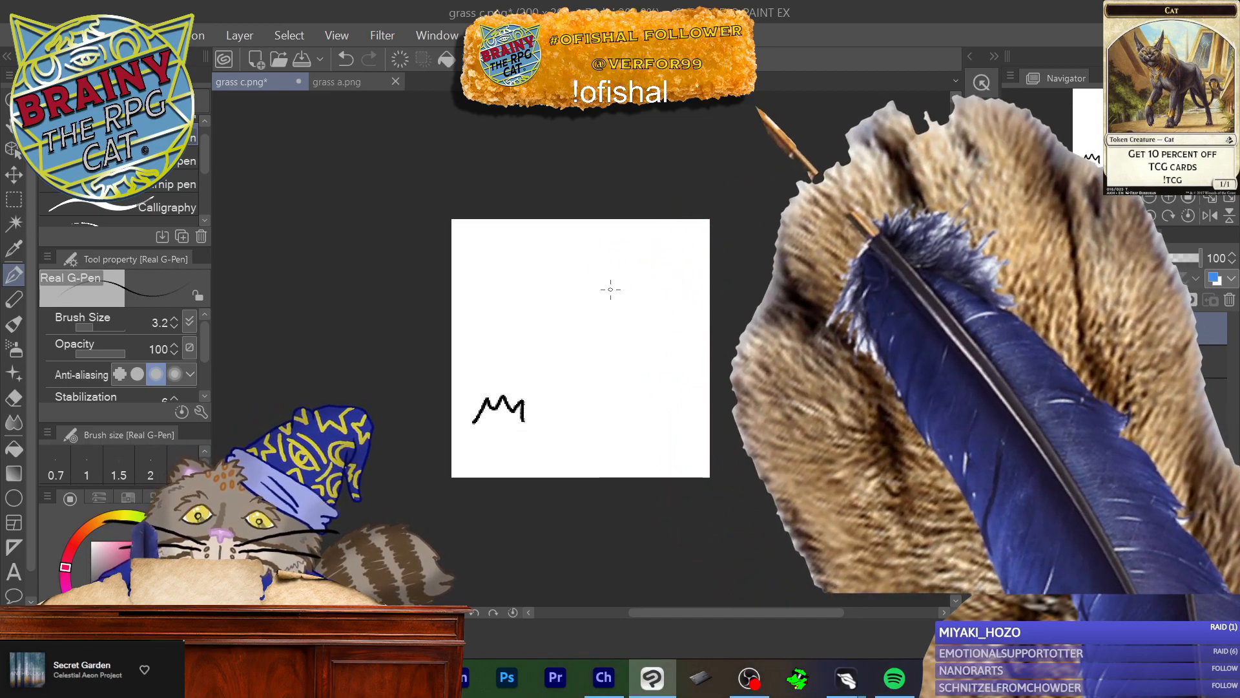
pyautogui.moveTo(598, 335)
pyautogui.mouseDown()
pyautogui.moveTo(583, 316)
pyautogui.moveTo(536, 336)
pyautogui.mouseUp()
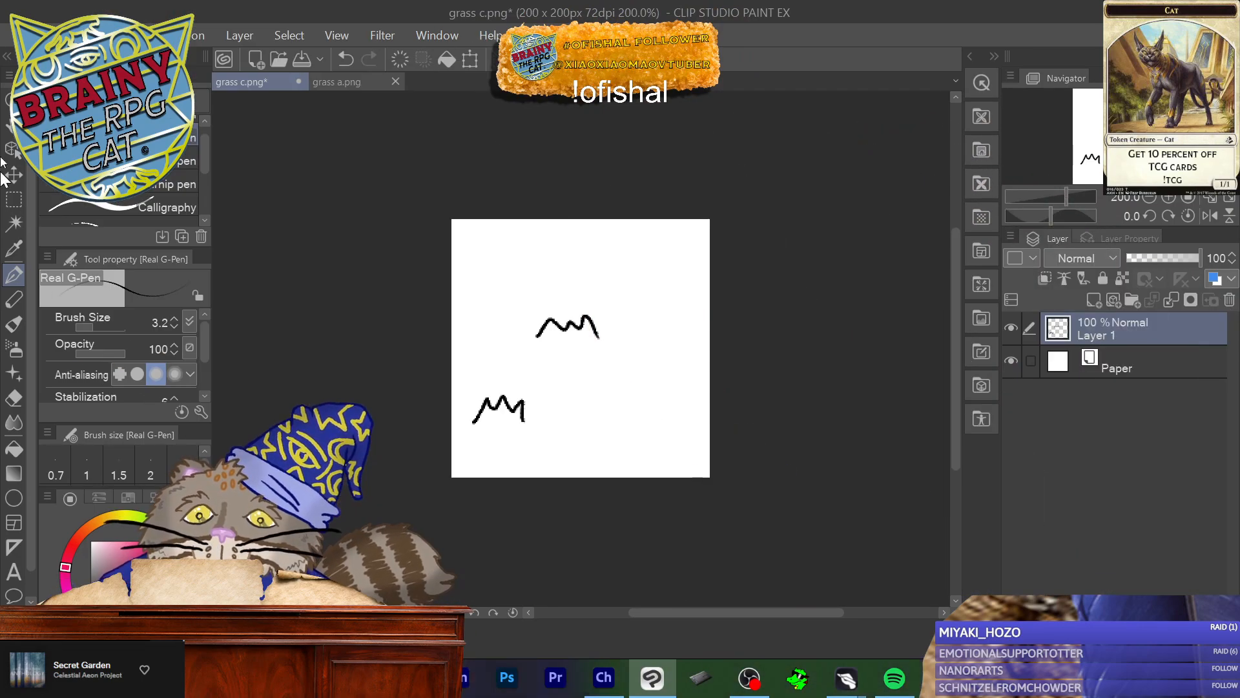
# Step: Save the two-tuft drawing as a separate PNG named "grass d" in the outdoors folder, accepting the loss of layer information
pyautogui.click(22, 35)
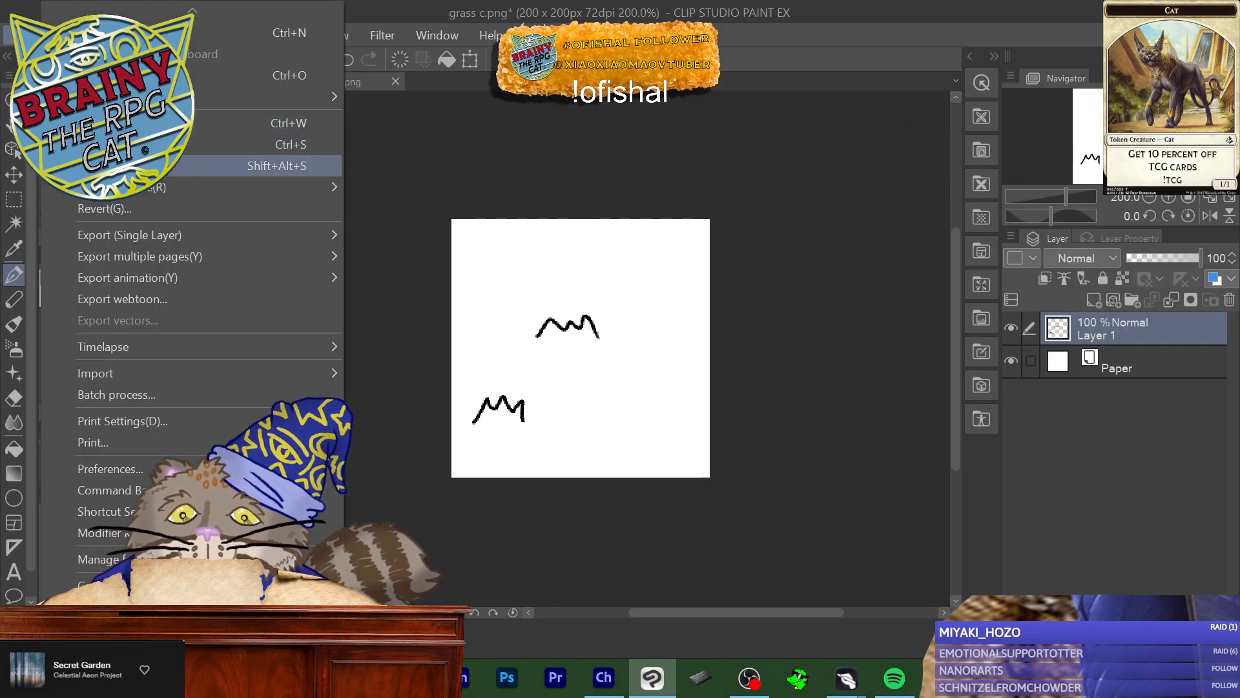
pyautogui.click(129, 165)
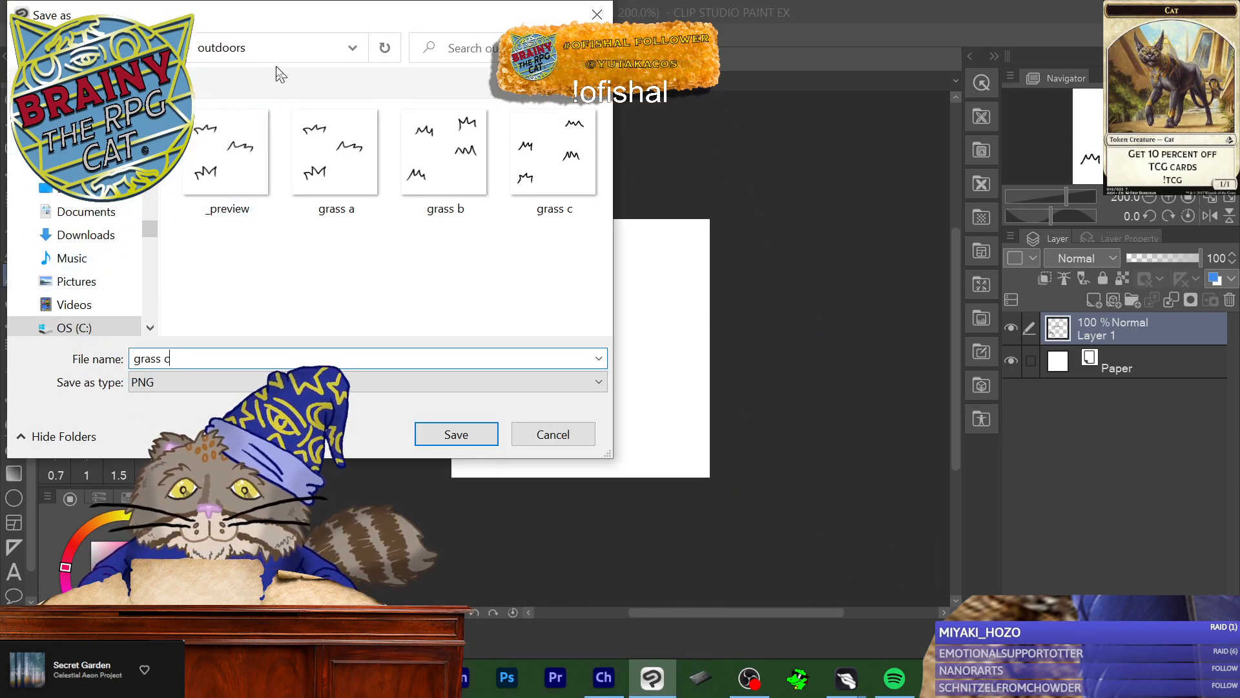
pyautogui.press('BackSpace')
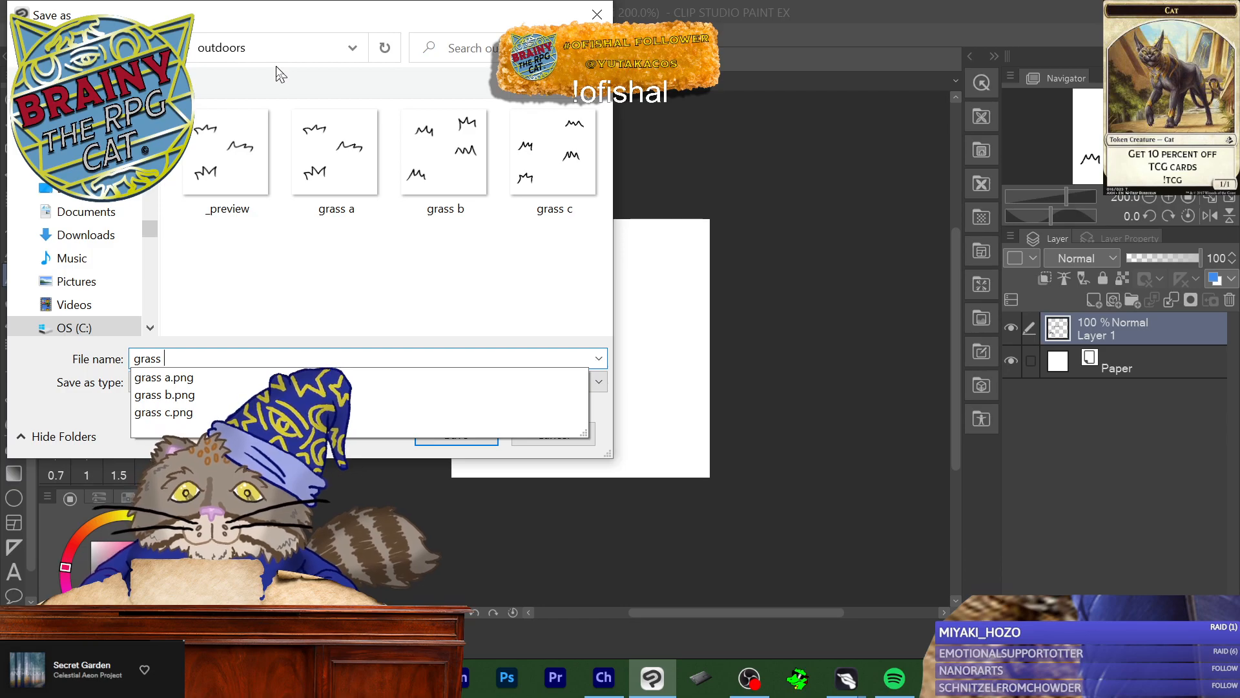
pyautogui.write('d')
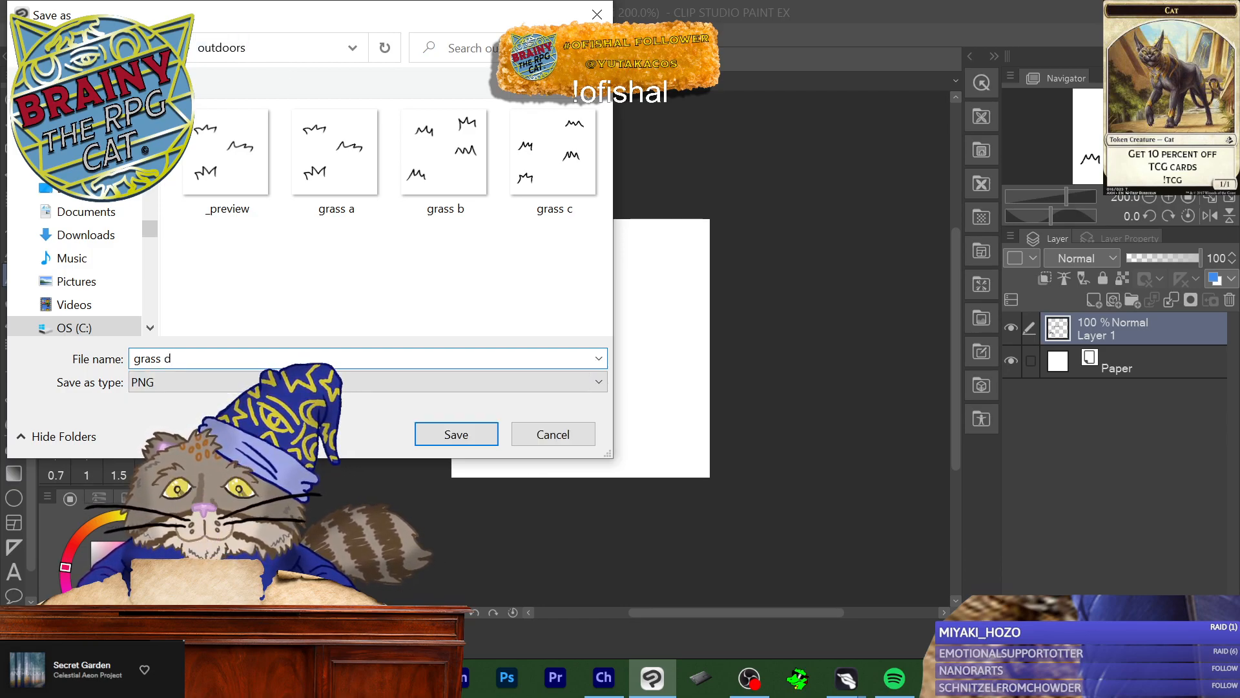
pyautogui.hotkey('alt', 'Tab')
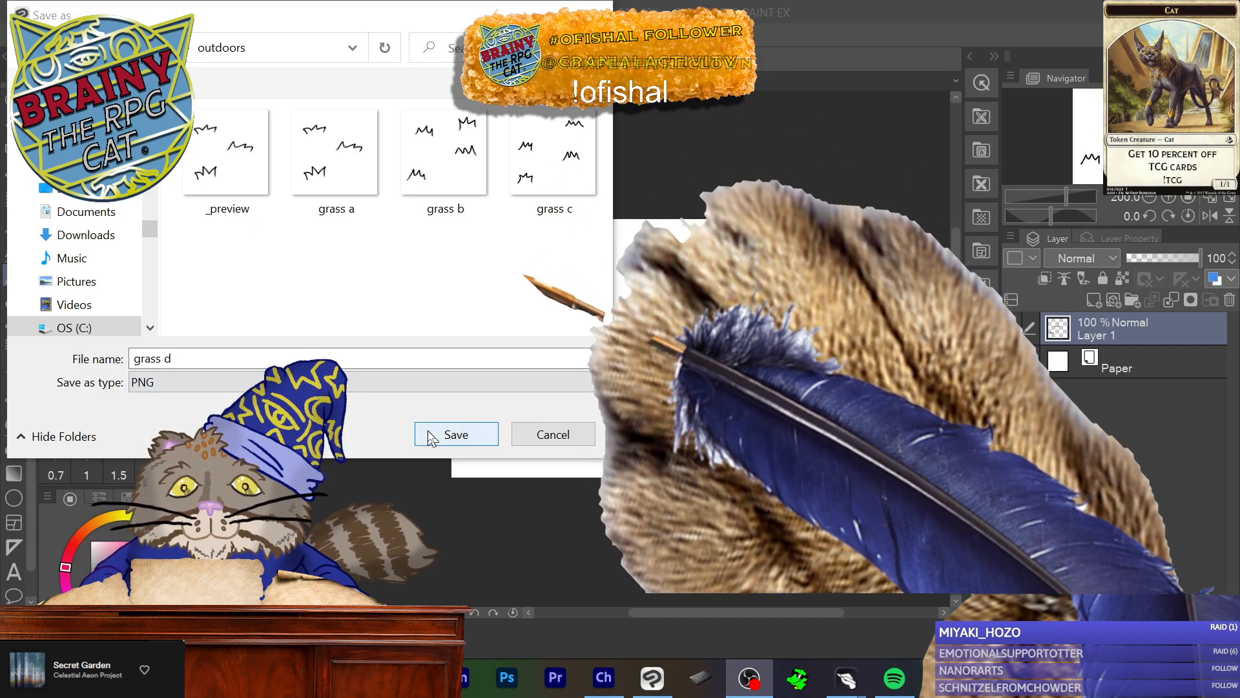
pyautogui.click(428, 431)
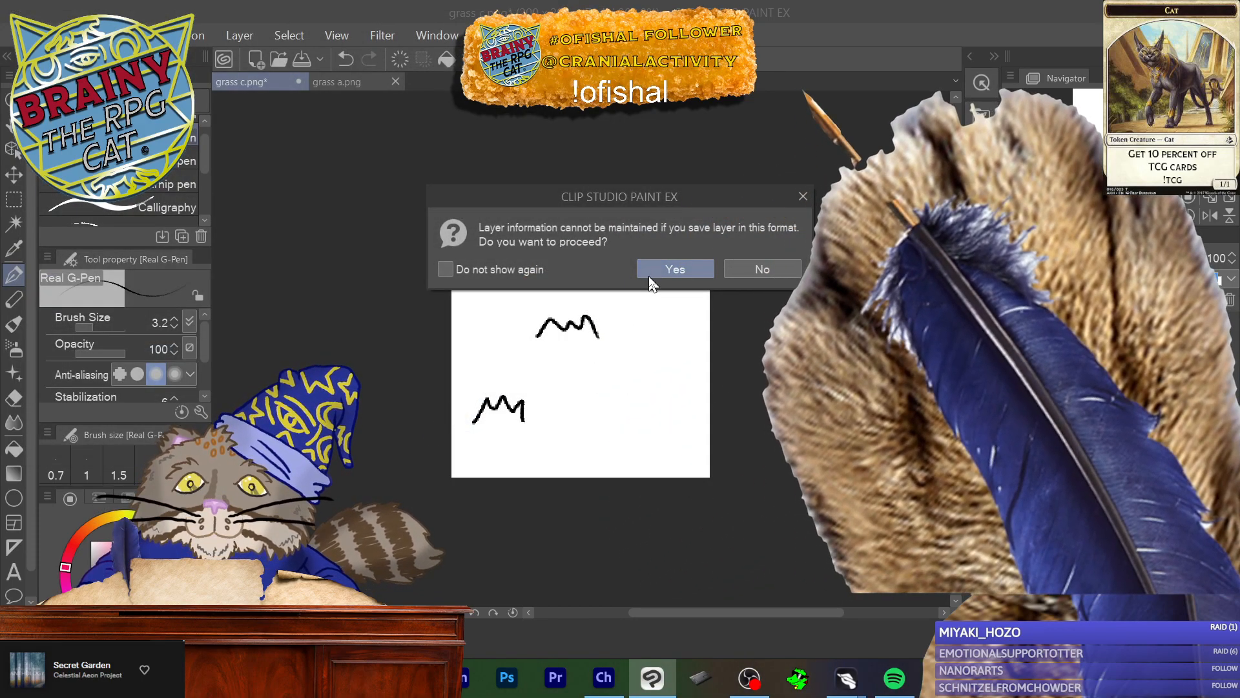
pyautogui.click(675, 268)
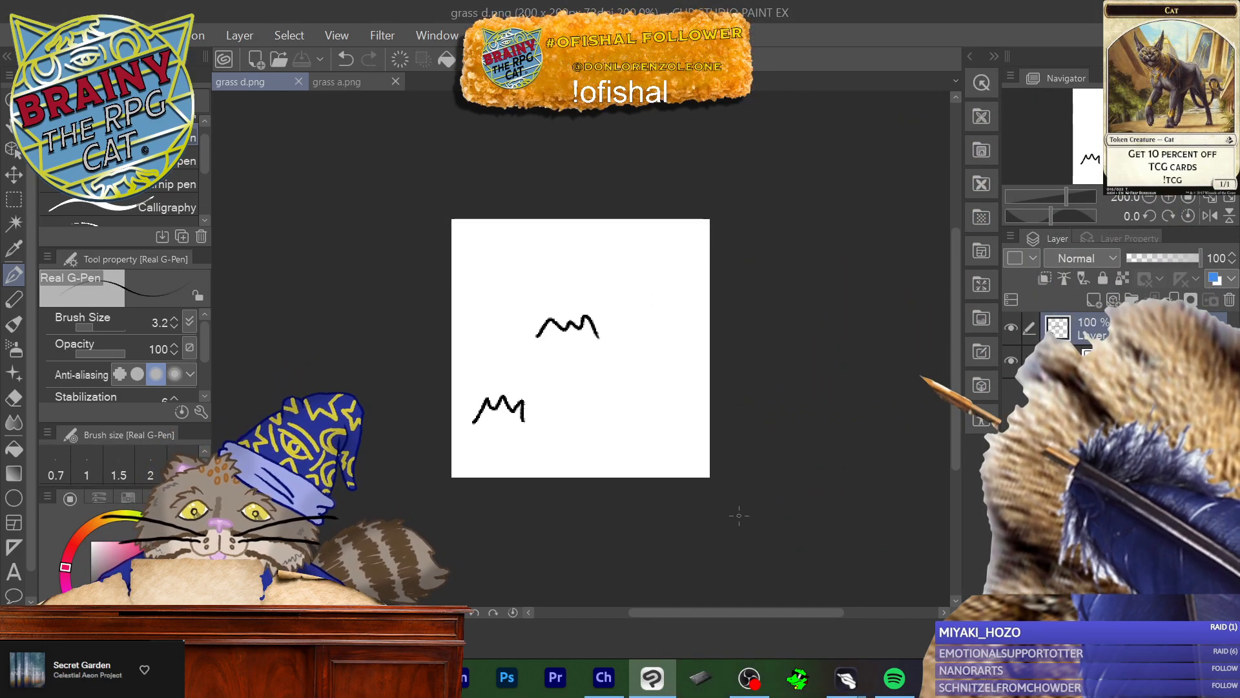
# Step: Replace the drawn layer with an empty one and draw two zigzag grass tufts, near the canvas's upper-right corner and at its left edge
pyautogui.click(1233, 303)
pyautogui.click(633, 269)
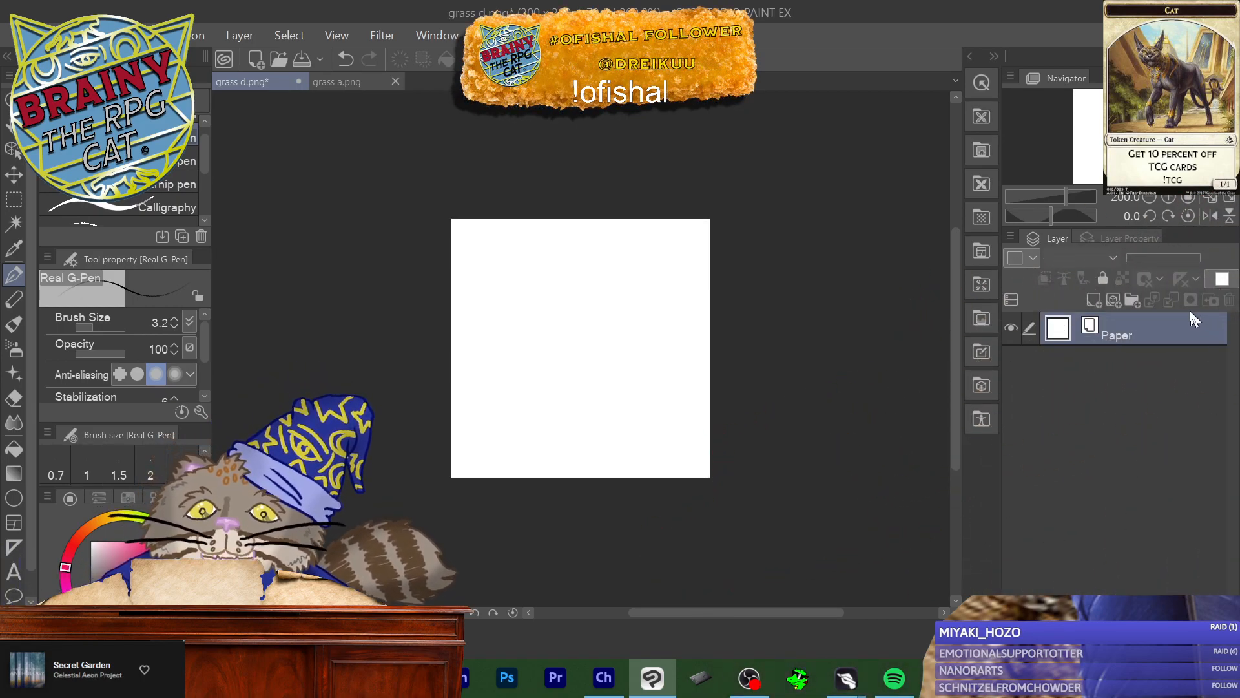
pyautogui.click(1092, 301)
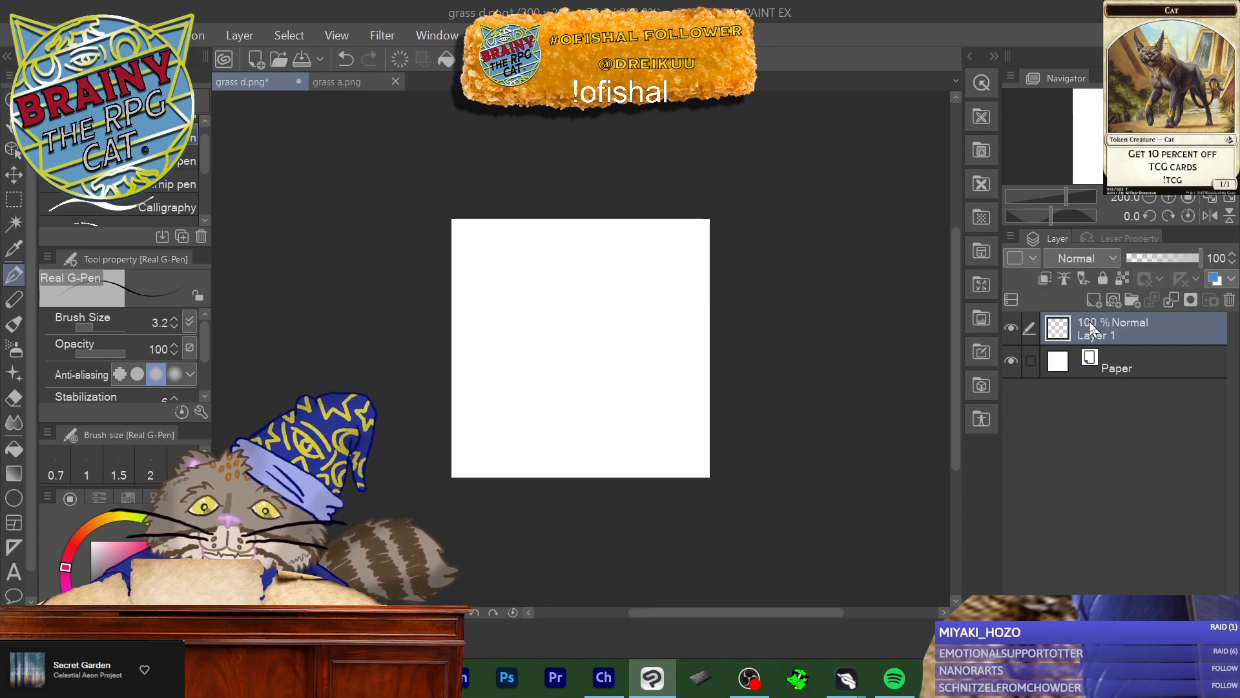
pyautogui.moveTo(667, 255); pyautogui.dragTo(634, 250)
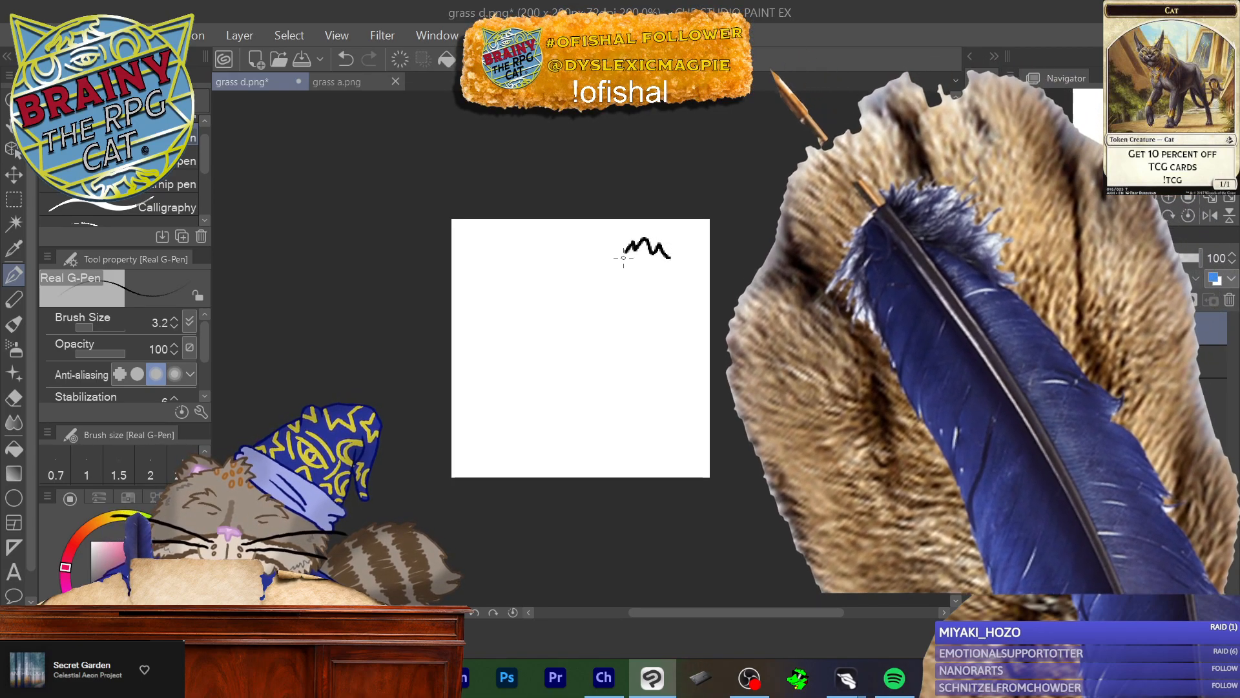
pyautogui.moveTo(469, 328)
pyautogui.mouseDown()
pyautogui.moveTo(478, 312)
pyautogui.moveTo(506, 310)
pyautogui.moveTo(512, 327)
pyautogui.mouseUp()
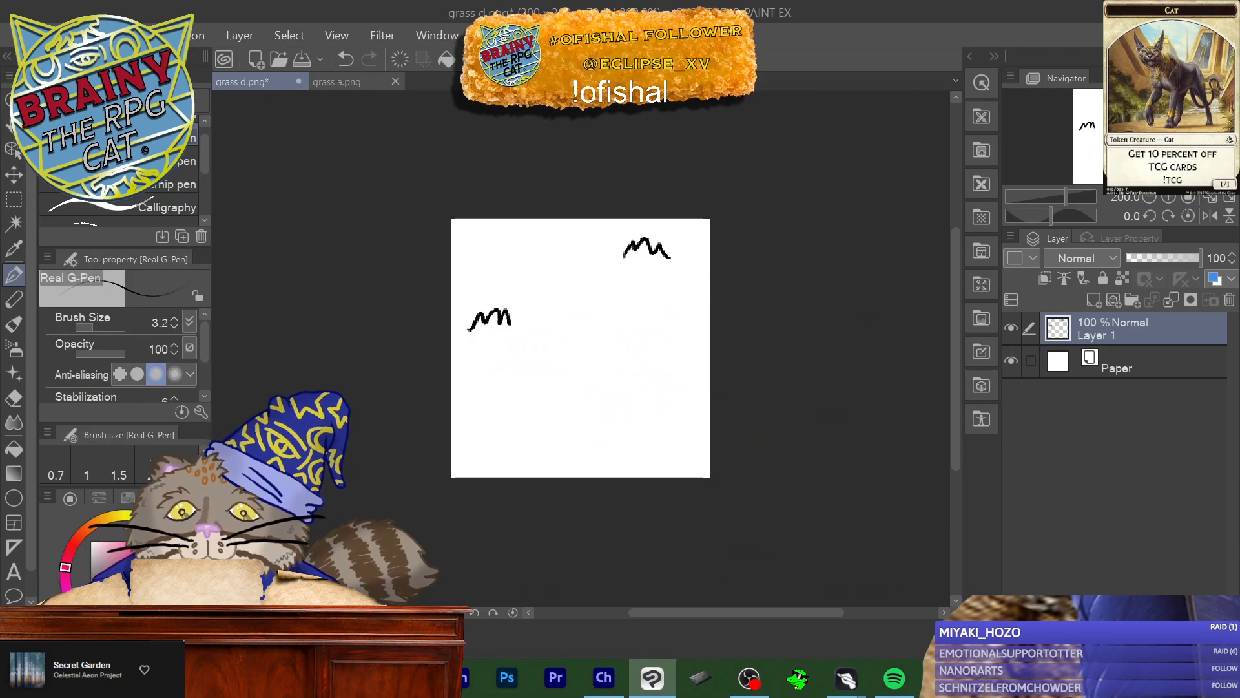
# Step: Save the two-tuft drawing as a separate PNG named "grass e" in the outdoors folder, accepting the loss of layer information
pyautogui.click(19, 35)
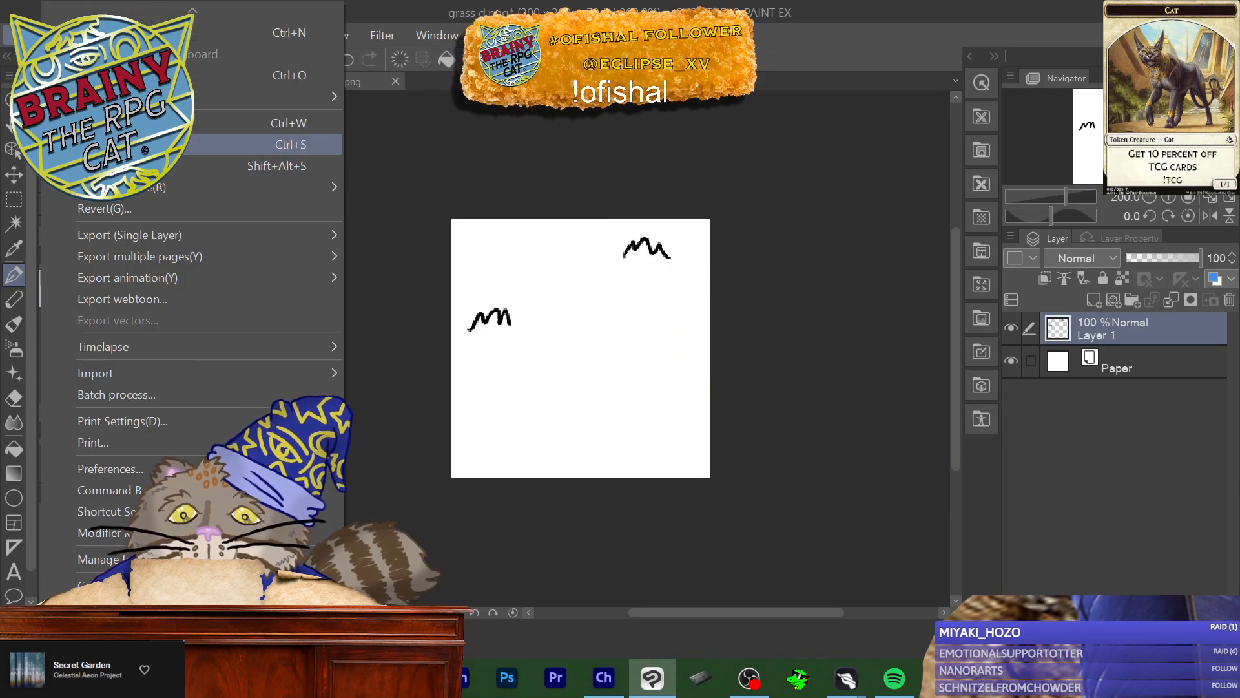
pyautogui.click(122, 166)
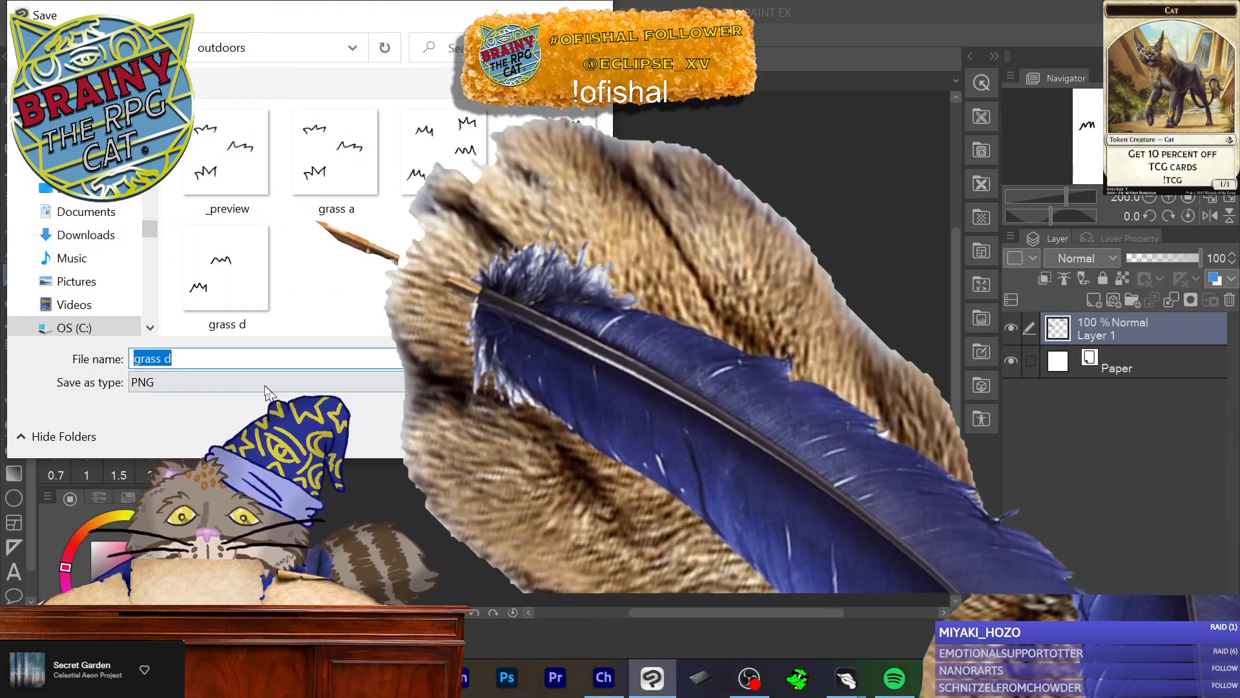
pyautogui.click(258, 358)
pyautogui.press('BackSpace')
pyautogui.write('e')
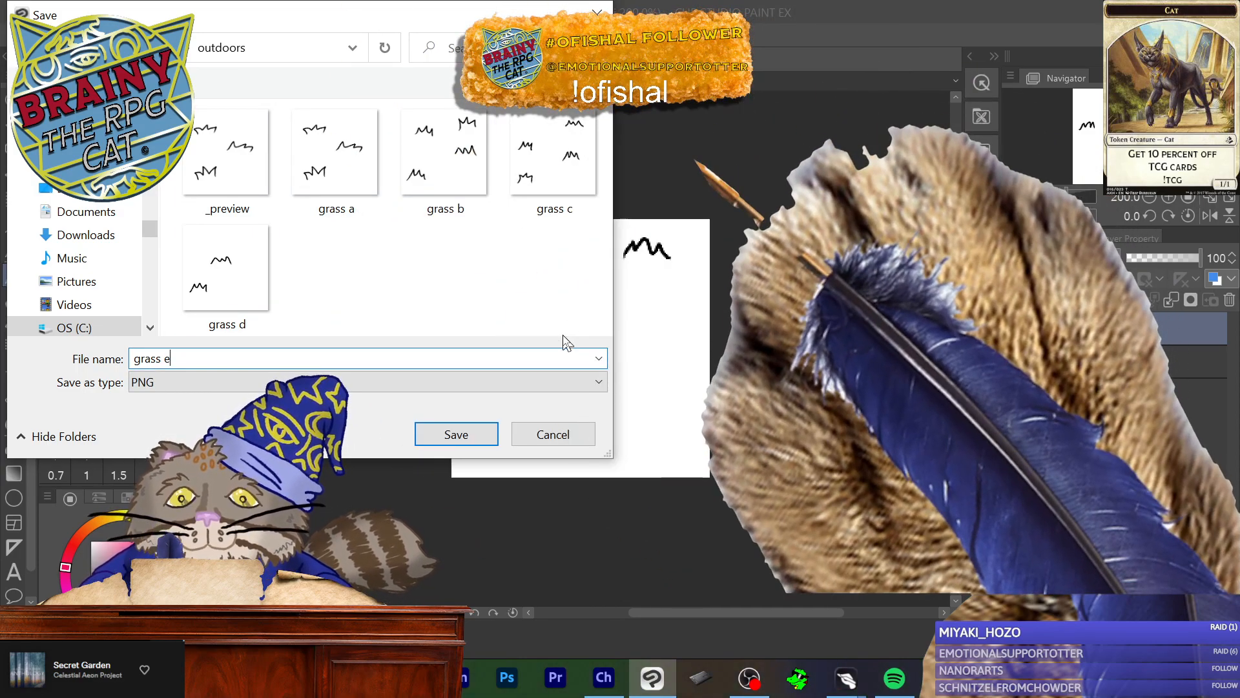
pyautogui.click(476, 435)
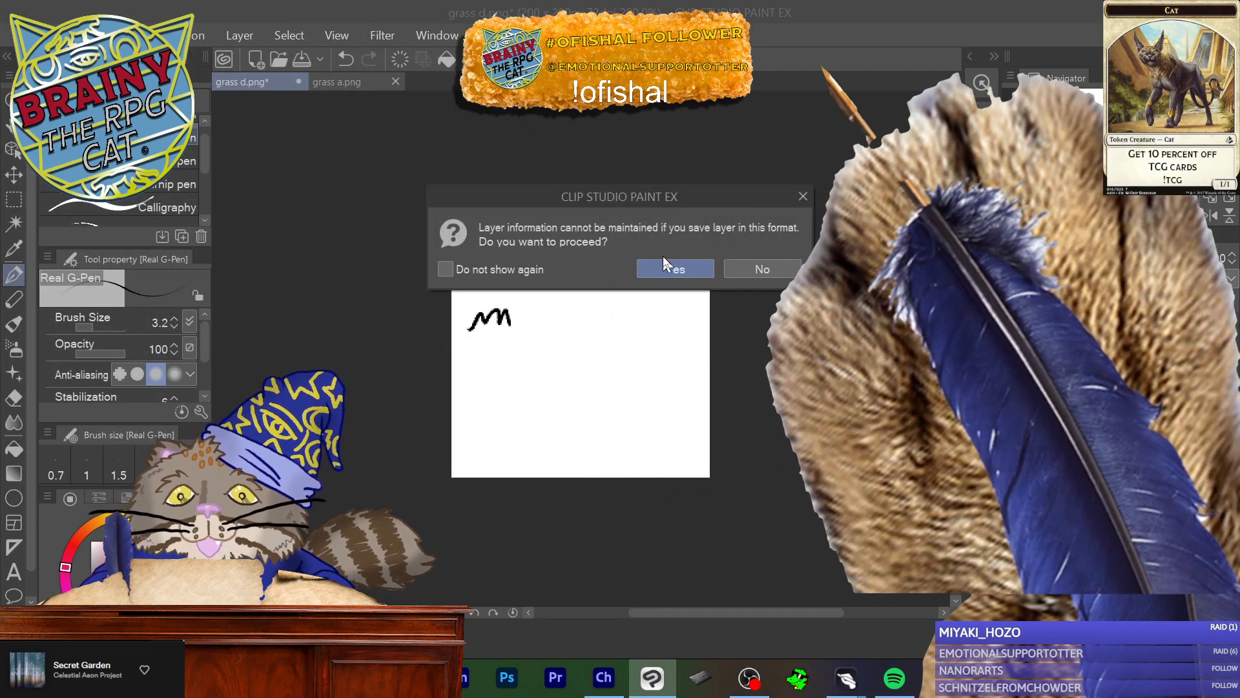
pyautogui.click(663, 266)
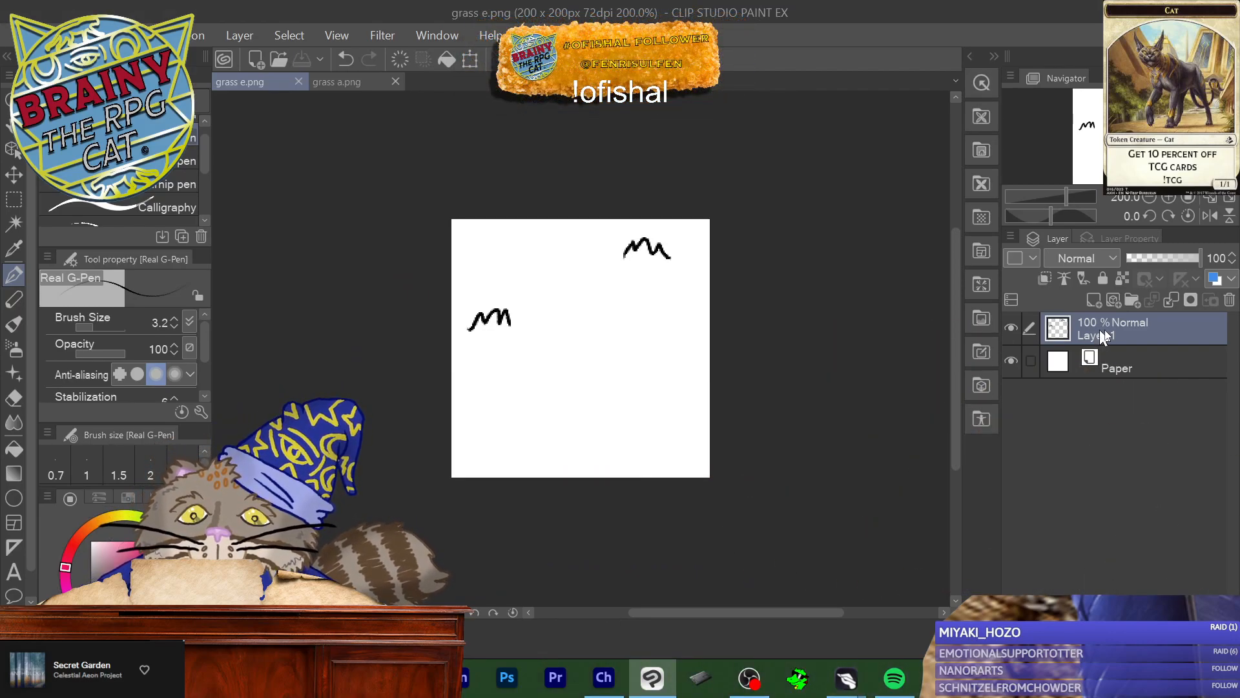
# Step: Delete the drawn layer and save the empty canvas as a PNG named "blank" in the outdoors folder, accepting the loss of layer information
pyautogui.click(1224, 308)
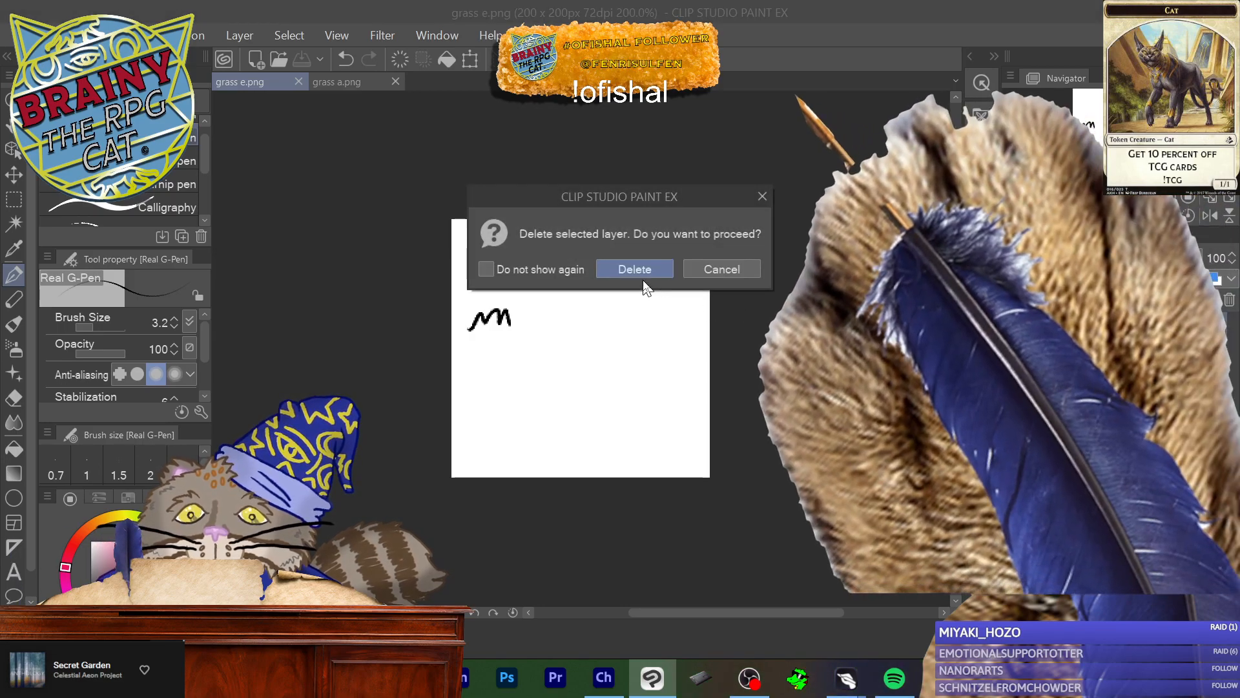
pyautogui.click(636, 269)
pyautogui.click(55, 35)
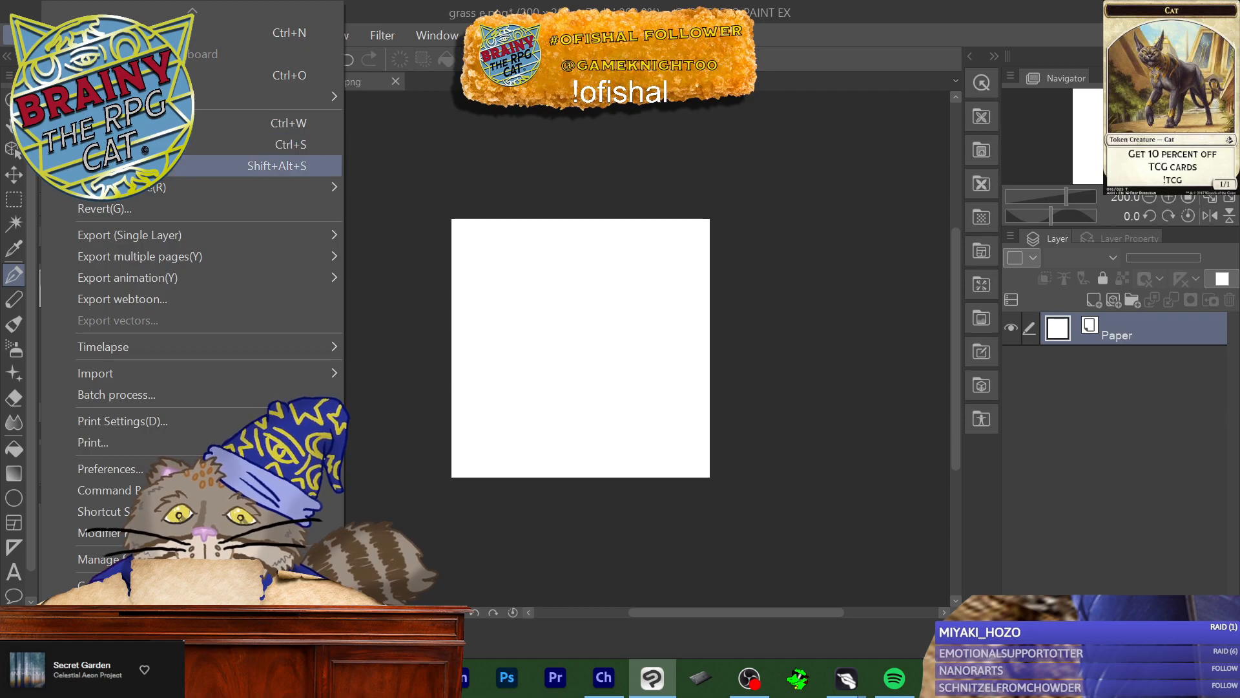
pyautogui.click(194, 165)
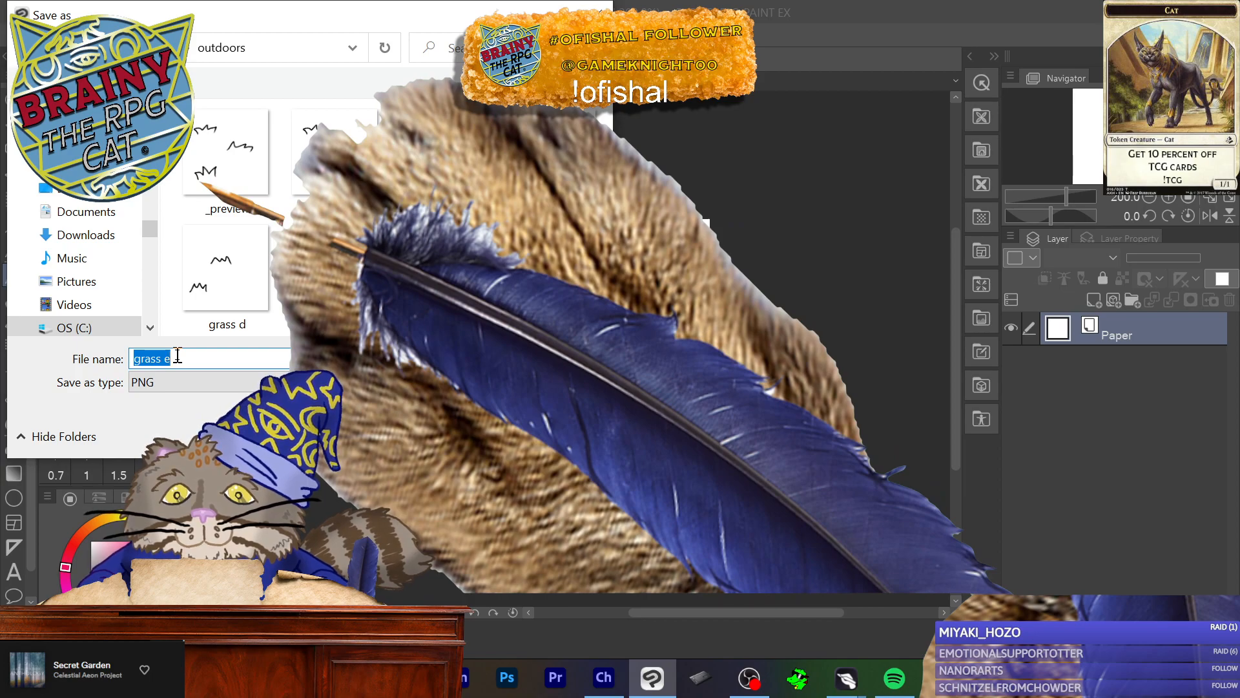
pyautogui.click(178, 356)
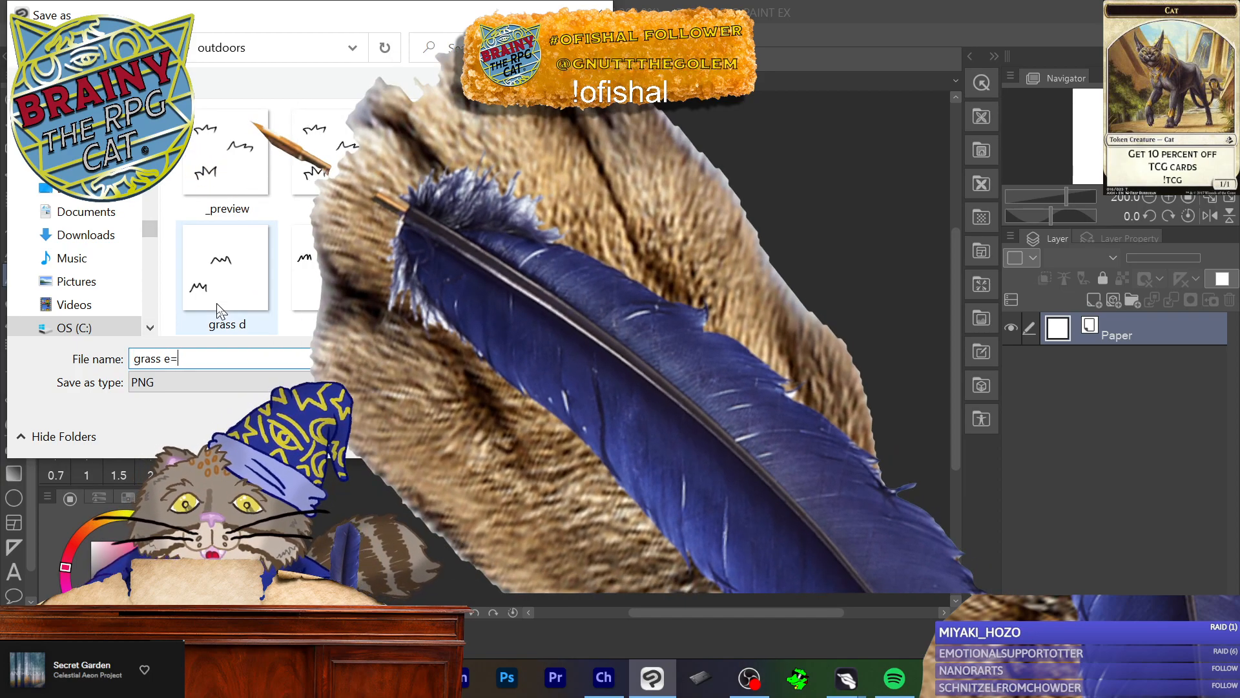
pyautogui.press('BackSpace')
pyautogui.press('BackSpace')
pyautogui.press('BackSpace')
pyautogui.press('BackSpace')
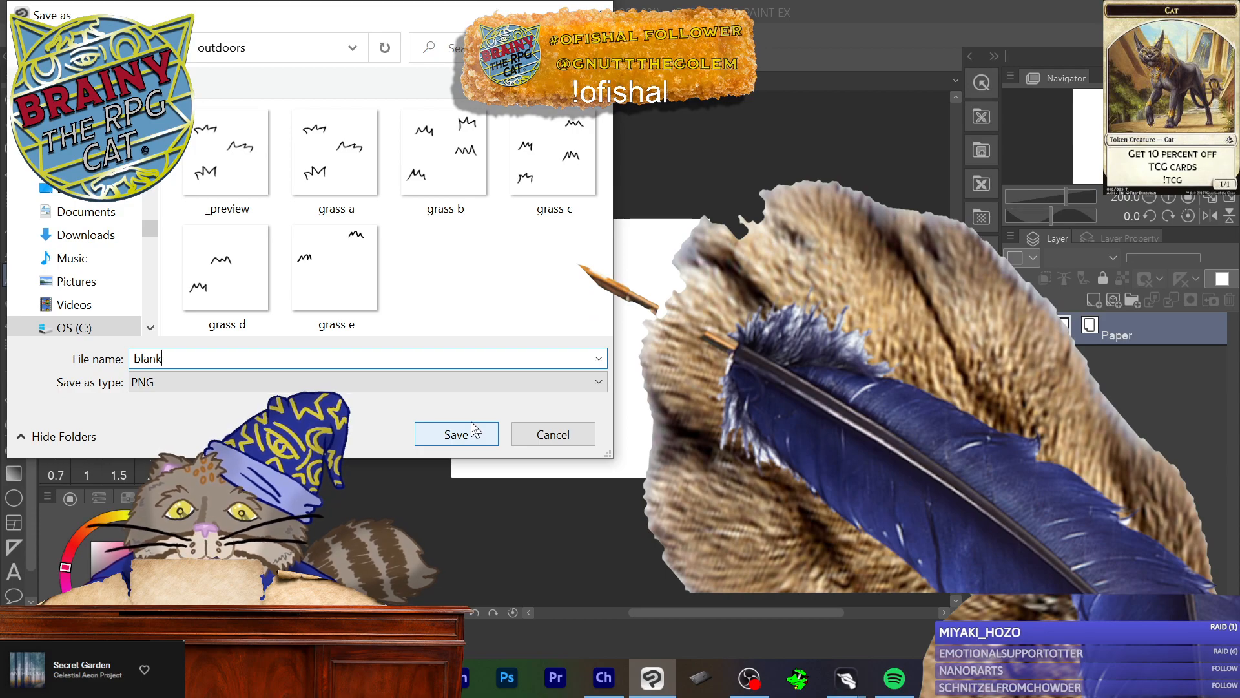
pyautogui.click(472, 433)
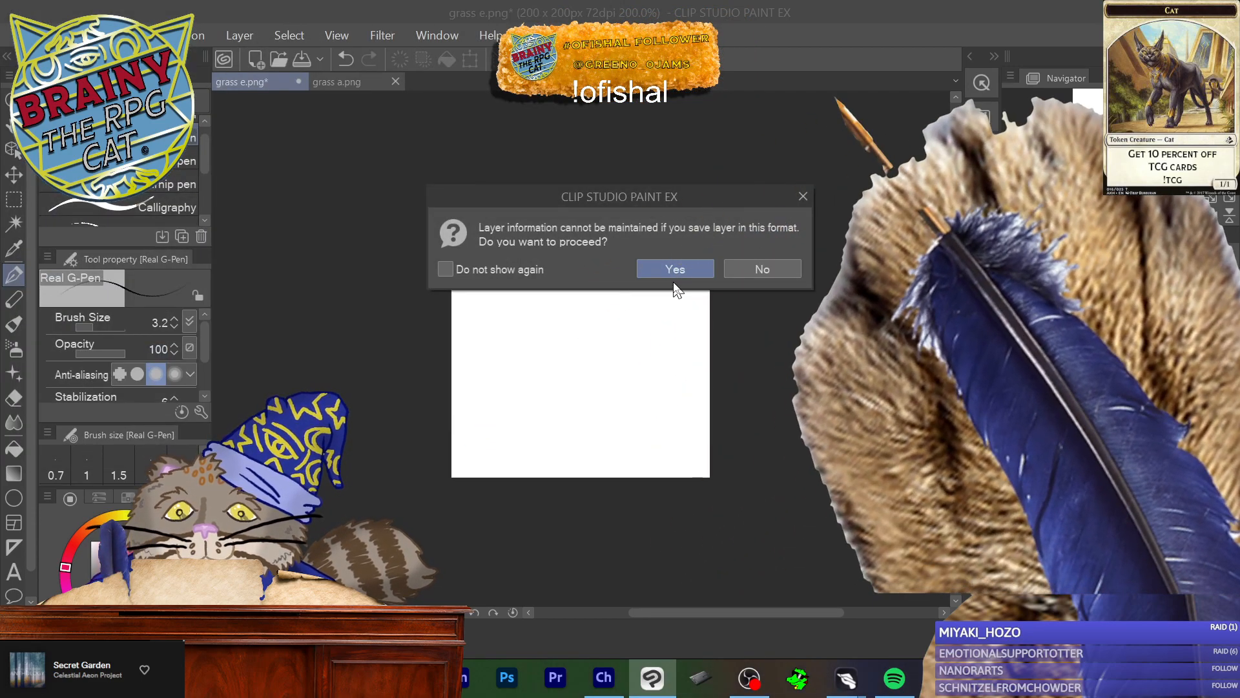
pyautogui.click(672, 270)
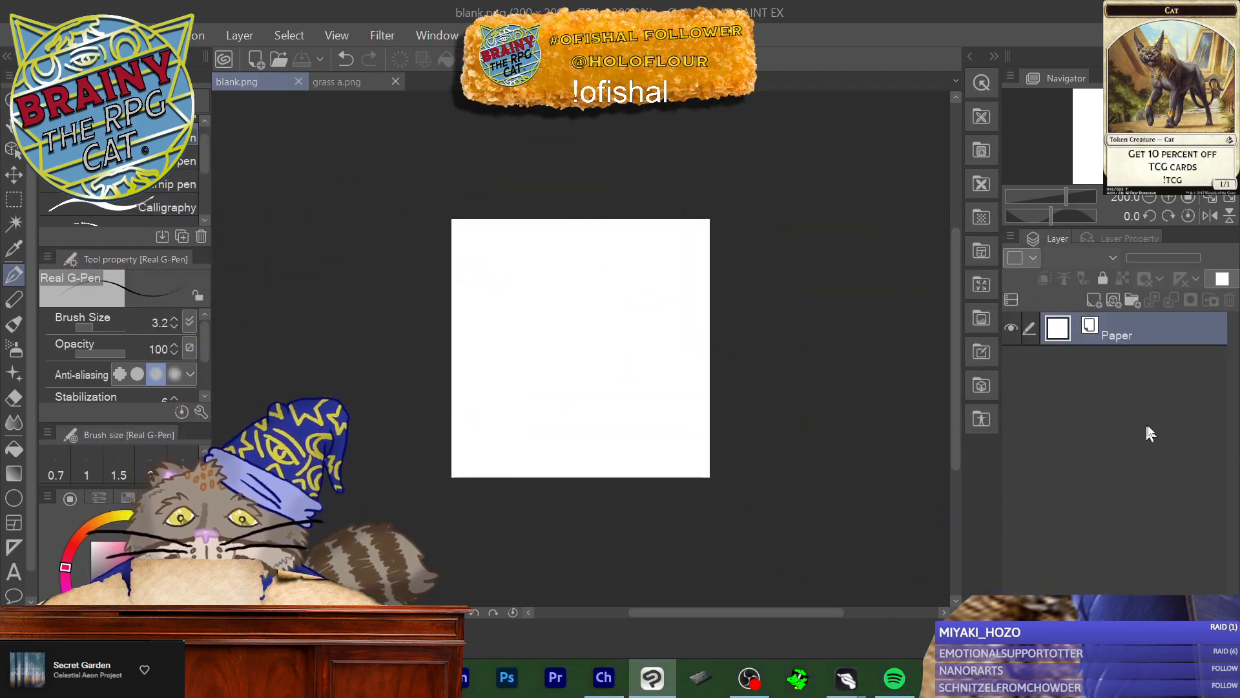
# Step: Draw one zigzag grass tuft near the canvas centre on a new layer and save it as a PNG named "grass f" in the outdoors folder
pyautogui.click(1094, 300)
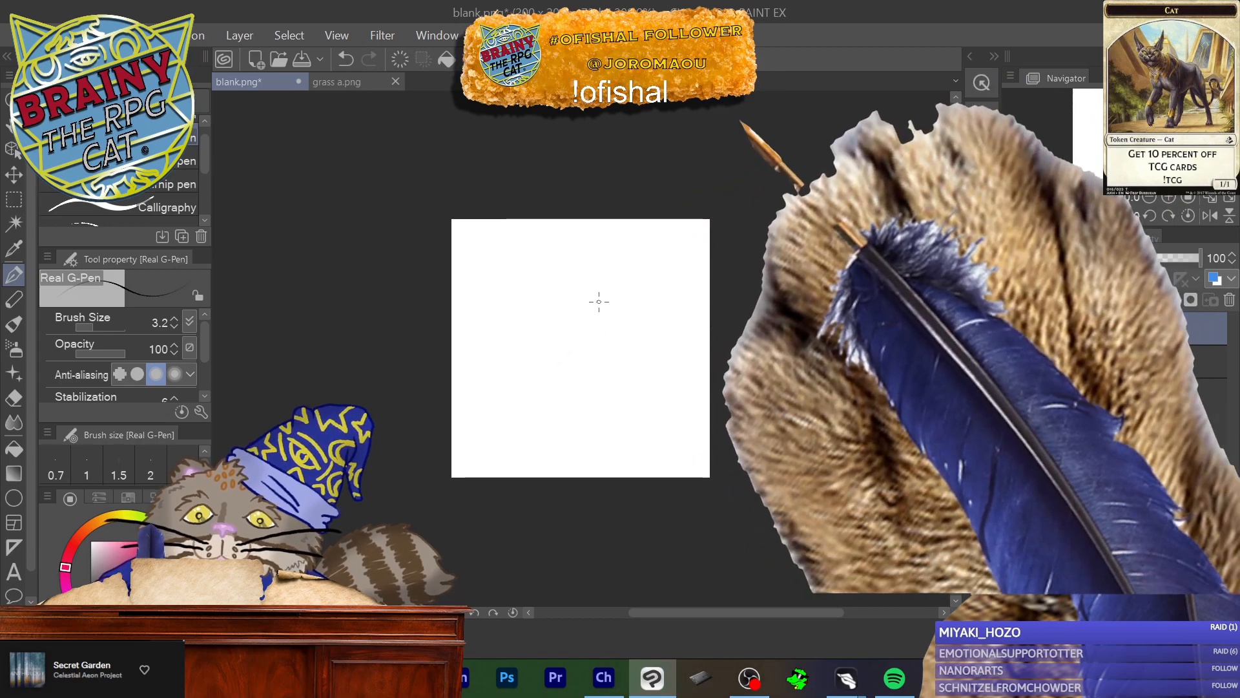
pyautogui.moveTo(554, 335)
pyautogui.mouseDown()
pyautogui.moveTo(550, 307)
pyautogui.moveTo(605, 320)
pyautogui.mouseUp()
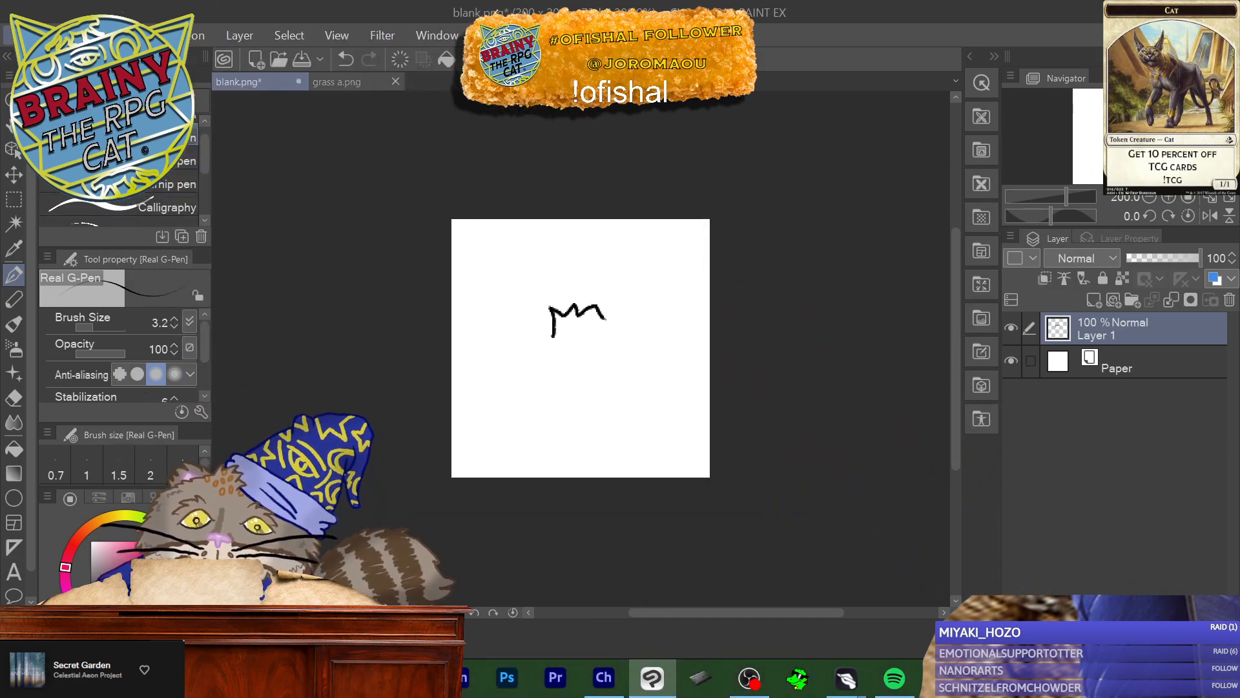
pyautogui.click(56, 35)
pyautogui.click(119, 166)
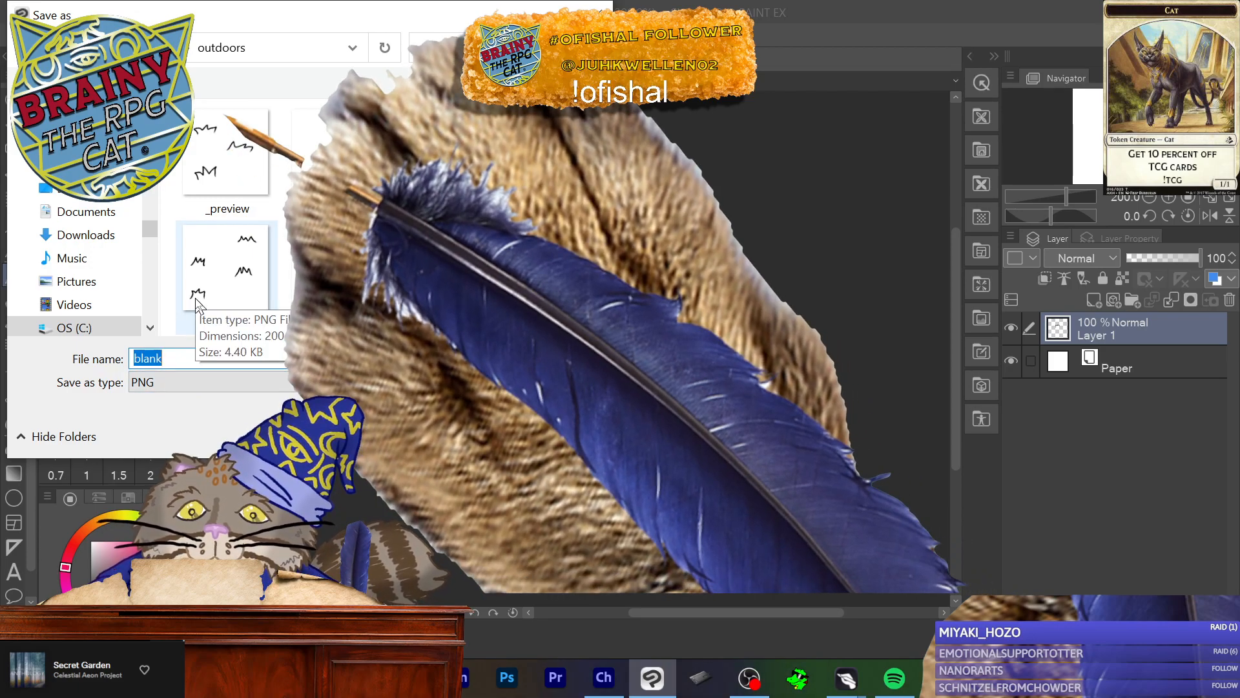
pyautogui.write('grass f')
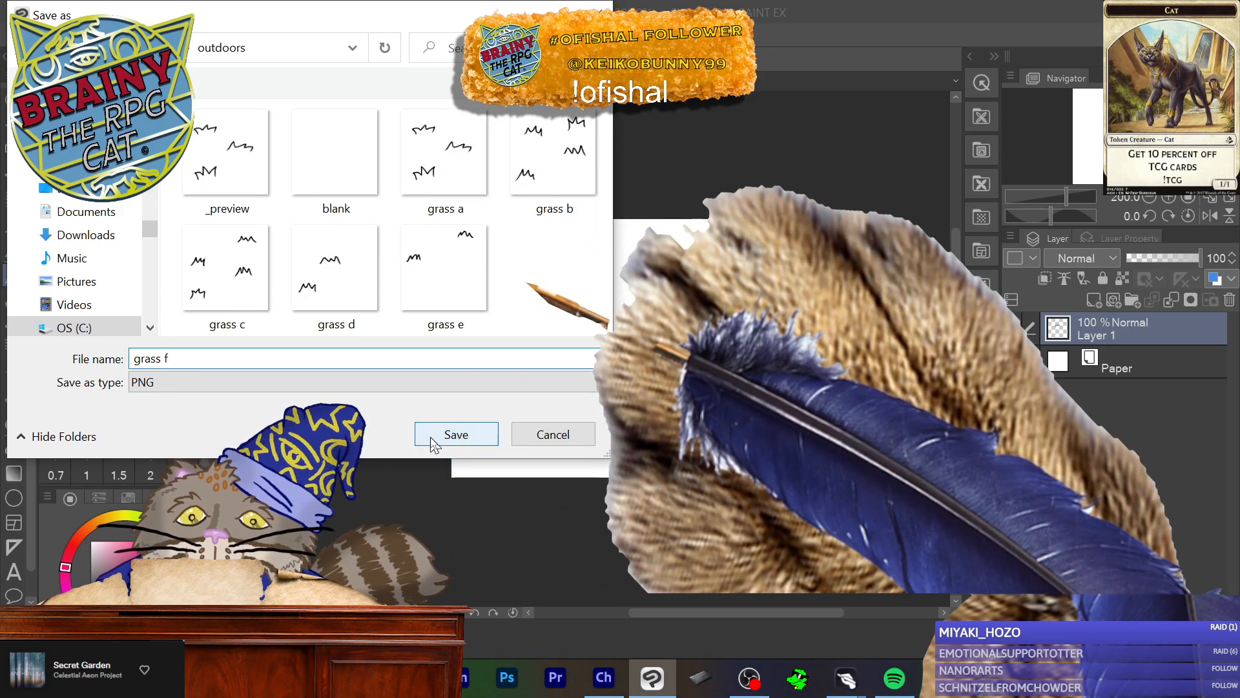
pyautogui.click(432, 445)
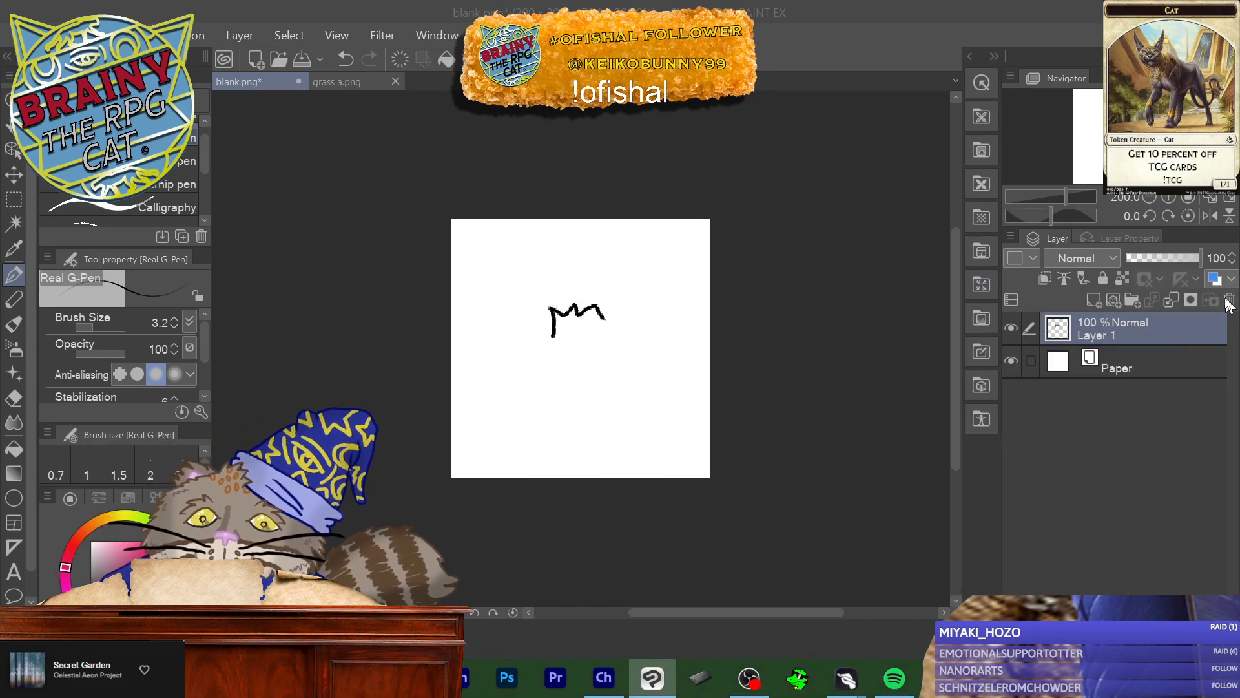
# Step: Replace the drawn layer with an empty one and draw a single zigzag grass tuft near the canvas's upper-right corner
pyautogui.click(1228, 302)
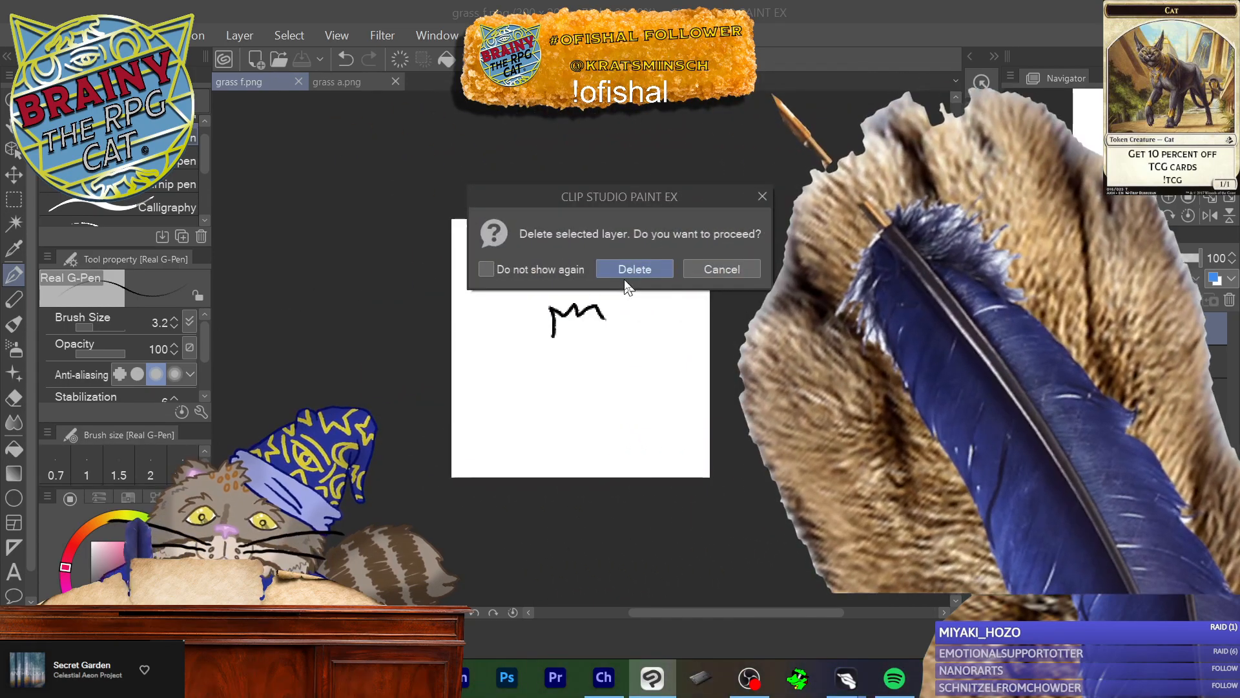
pyautogui.click(625, 283)
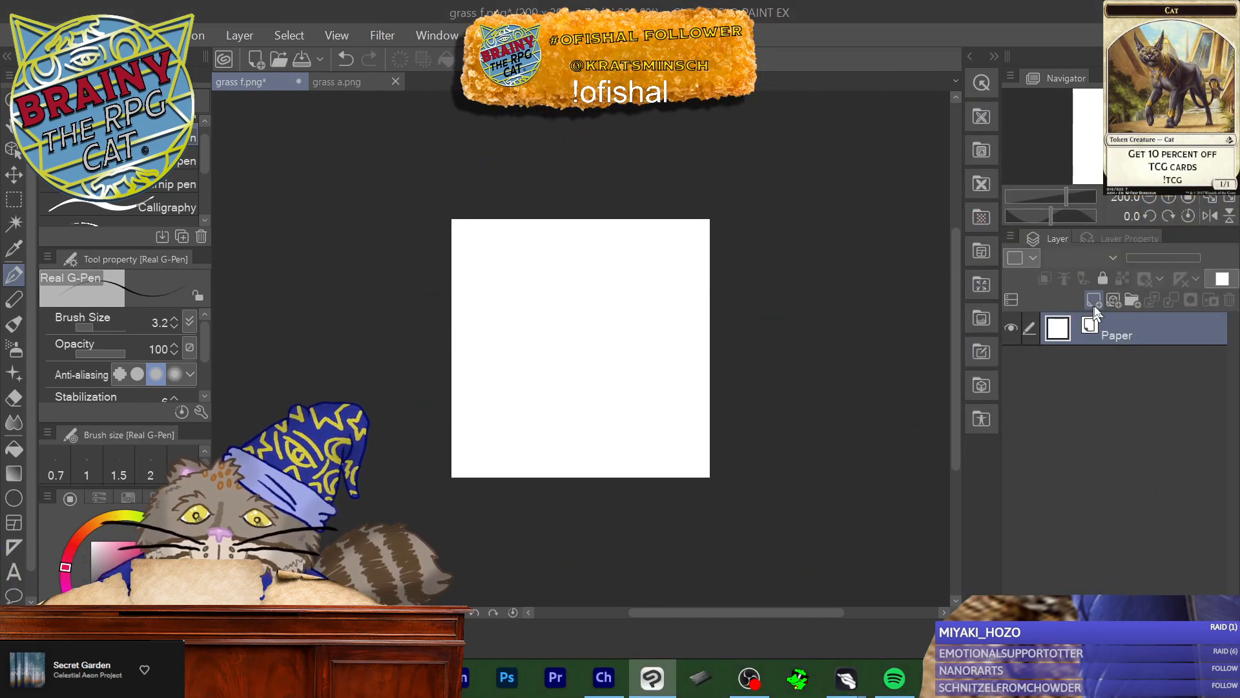
pyautogui.click(1093, 306)
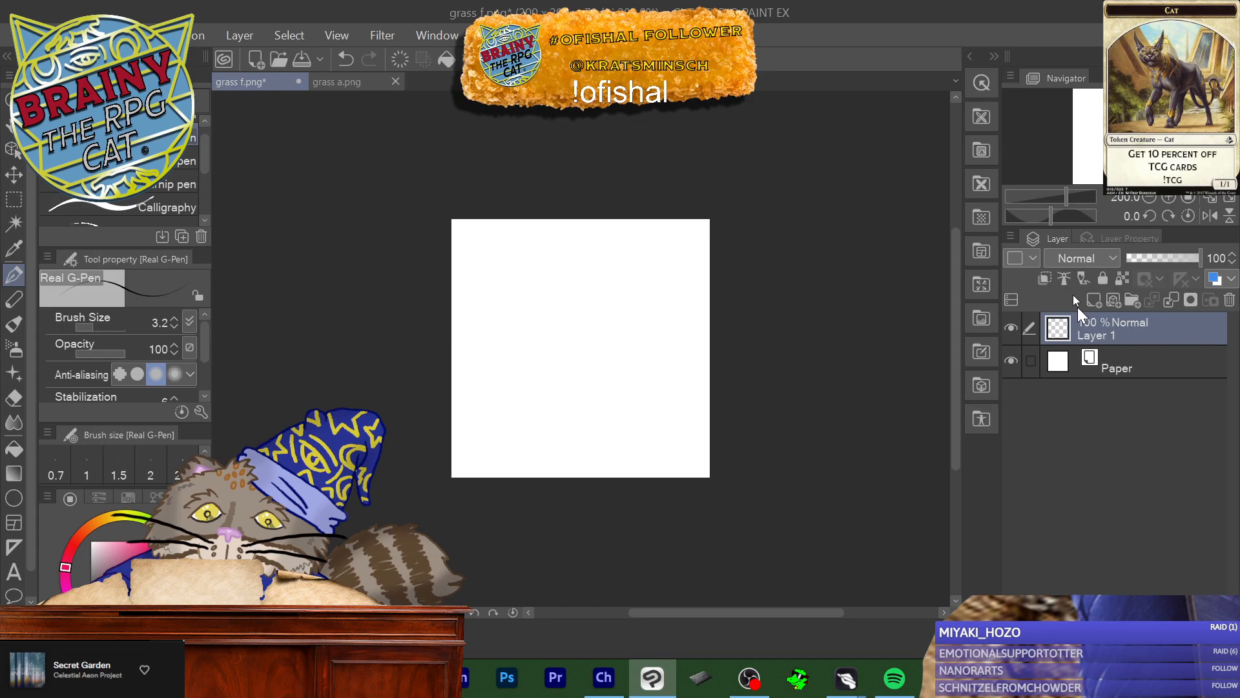
pyautogui.moveTo(627, 271)
pyautogui.mouseDown()
pyautogui.moveTo(650, 241)
pyautogui.moveTo(674, 267)
pyautogui.mouseUp()
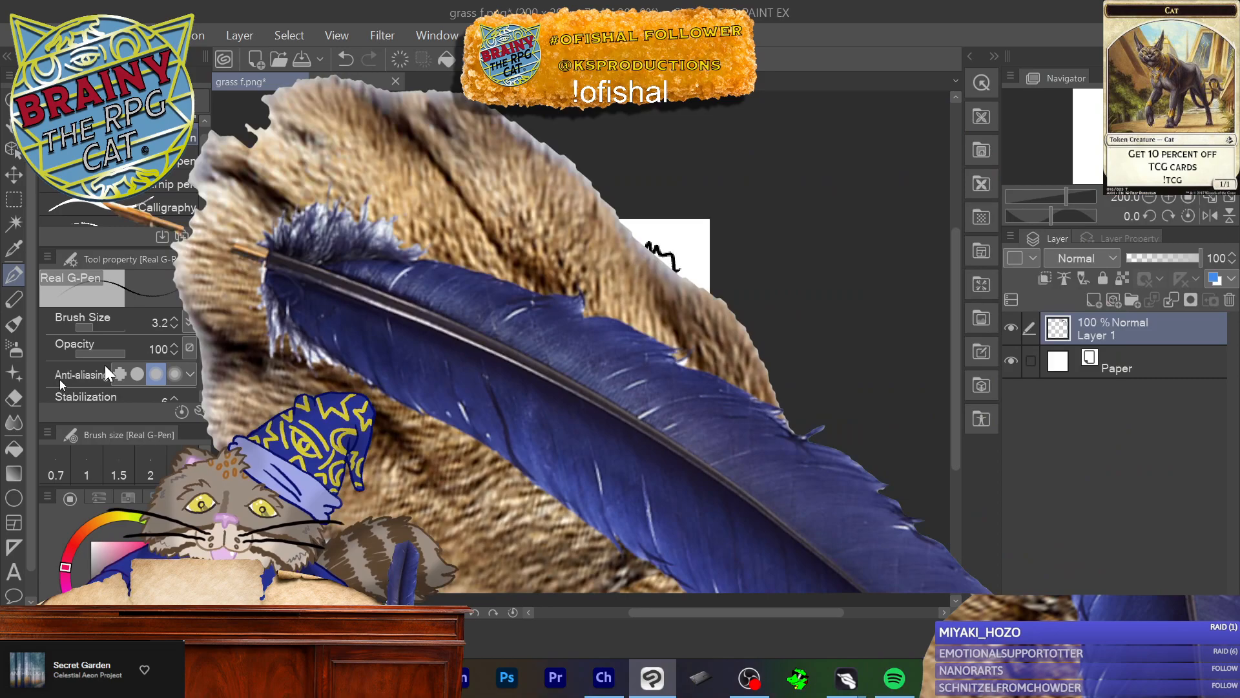
# Step: Save the upper-right tuft drawing as a separate PNG named "grass g" in the outdoors folder
pyautogui.hotkey('alt', 'f')
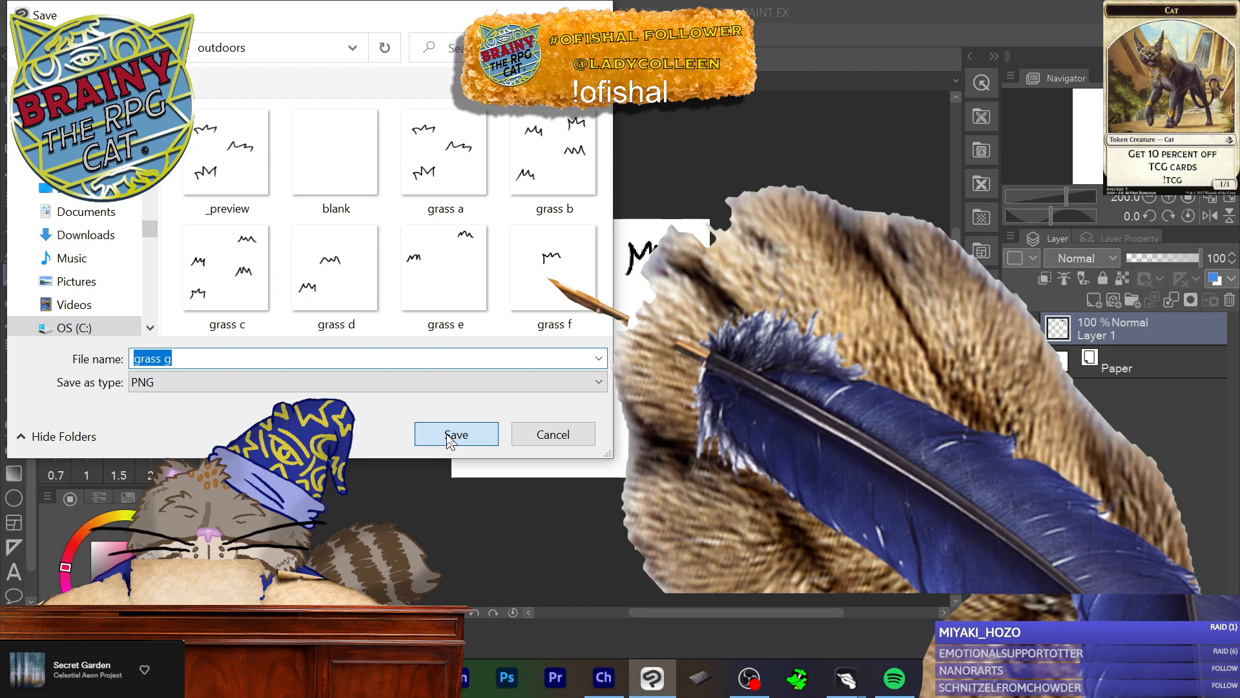
pyautogui.click(451, 436)
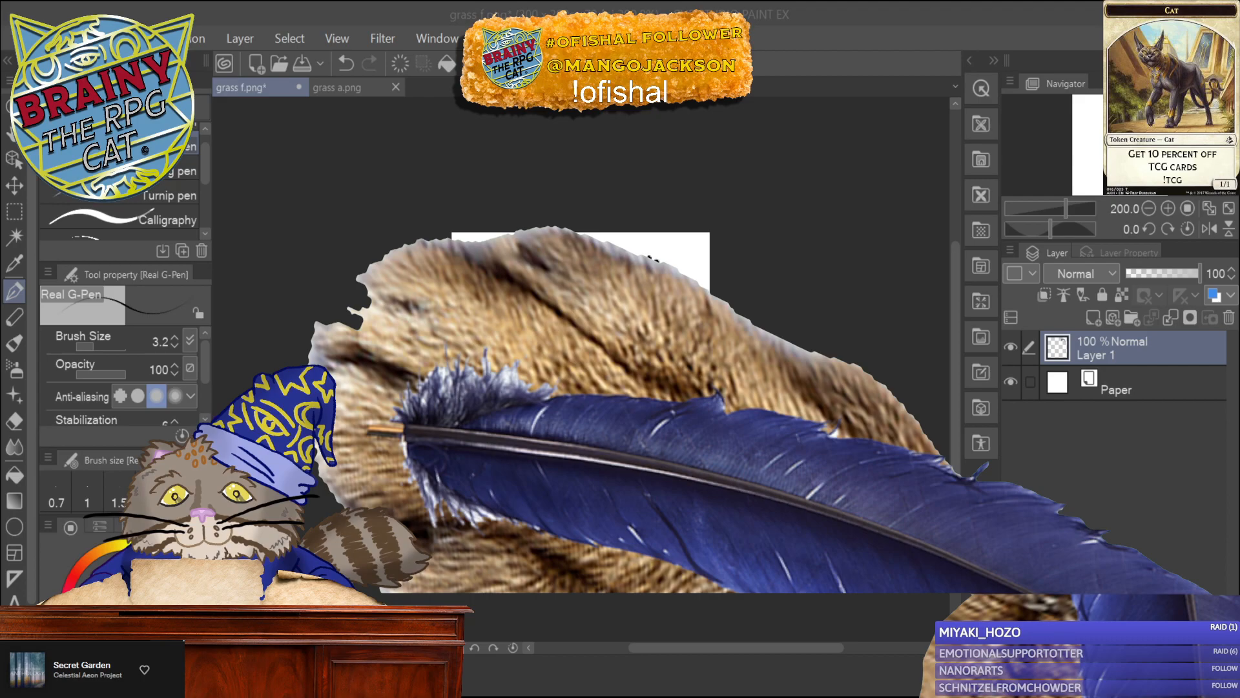
pyautogui.press('Return')
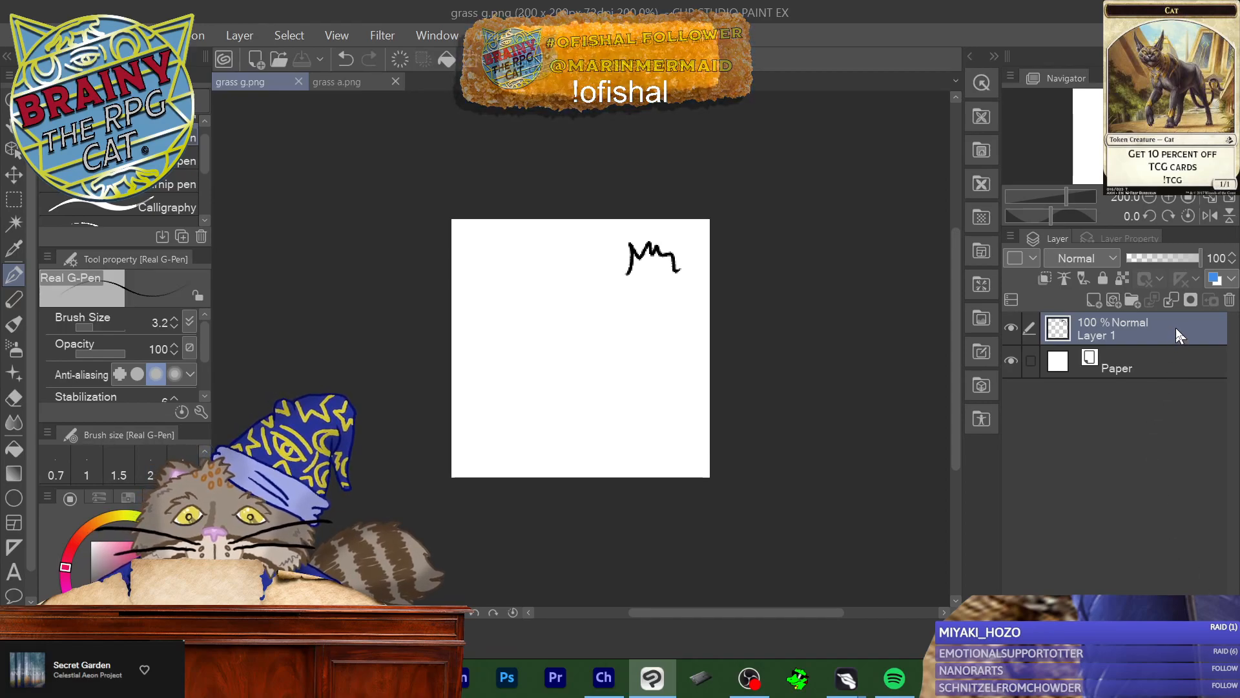
# Step: Replace the drawn layer with an empty one and draw a single zigzag grass tuft near the canvas's lower-left corner
pyautogui.click(1229, 300)
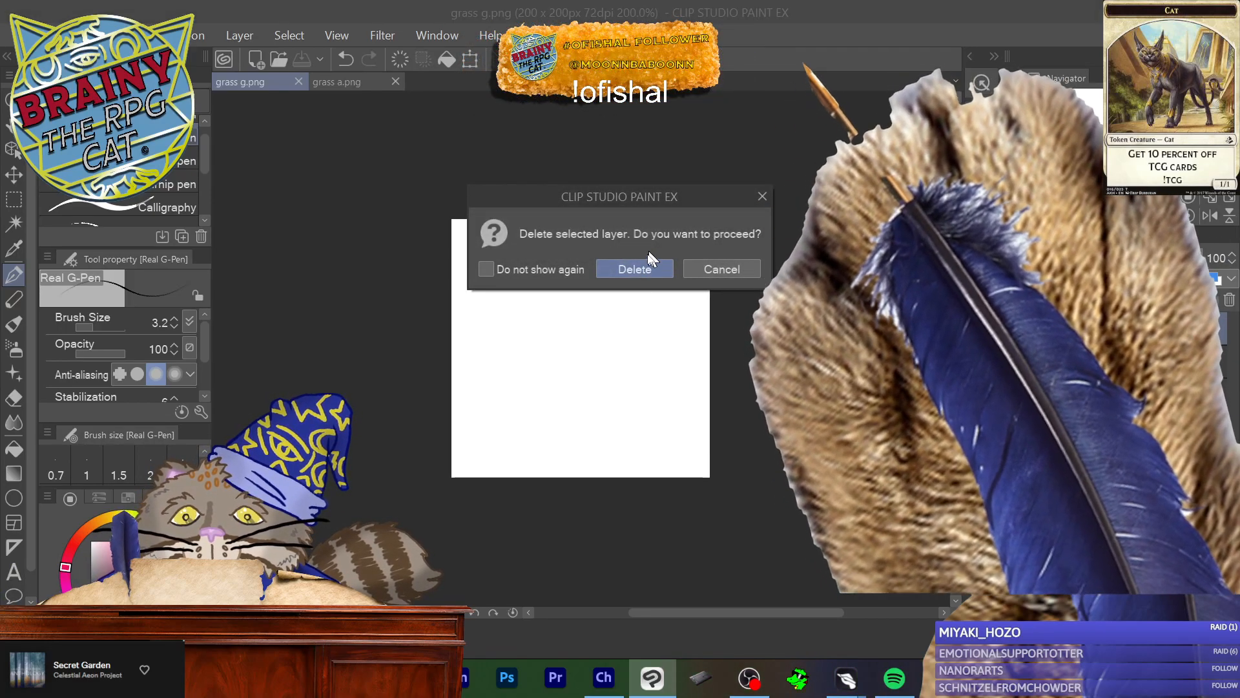
pyautogui.click(634, 268)
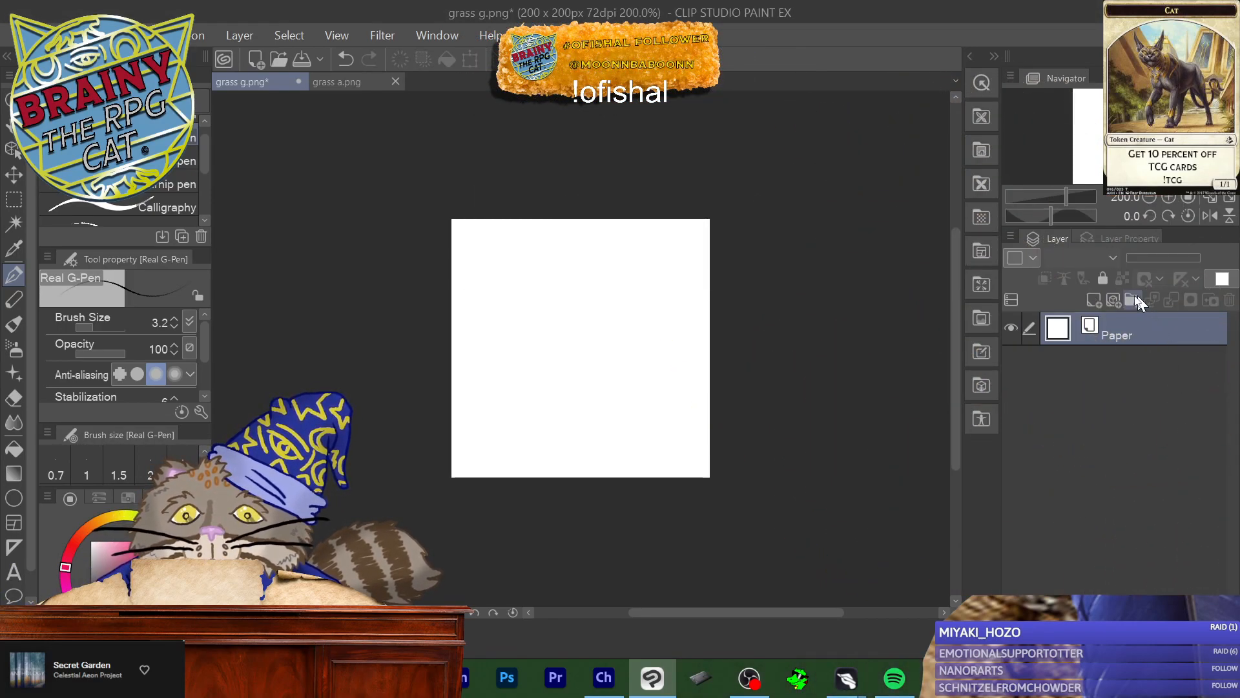
pyautogui.click(1093, 299)
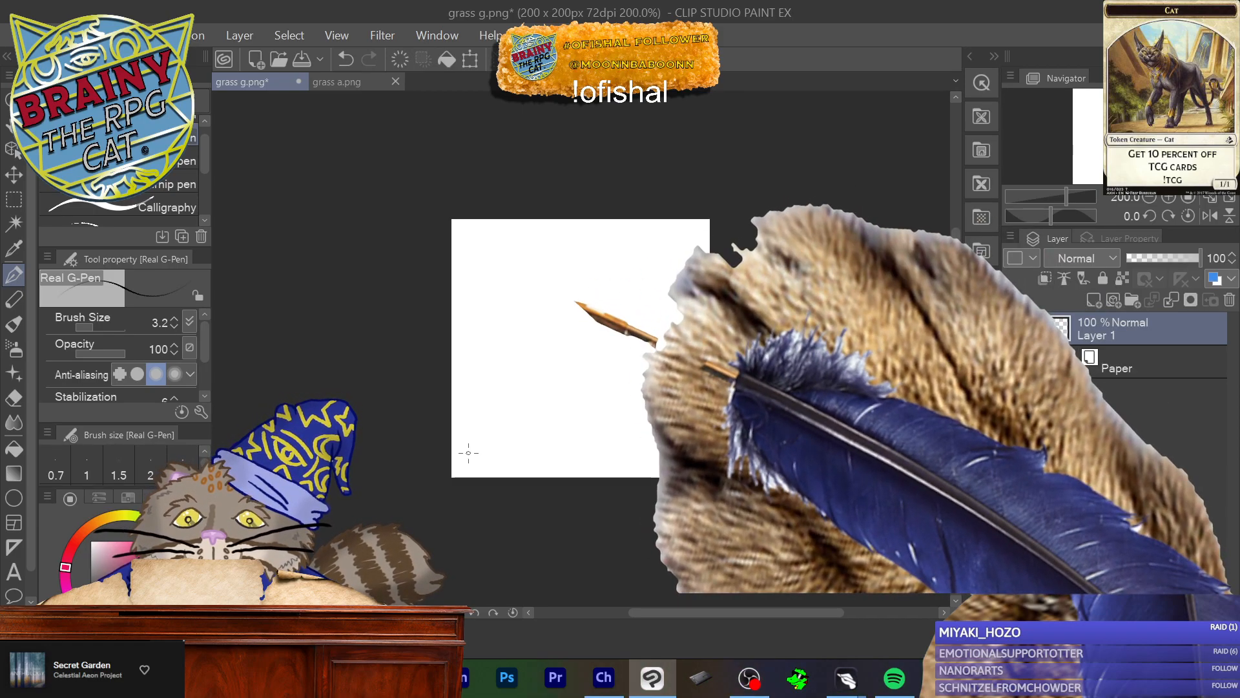
pyautogui.moveTo(467, 452)
pyautogui.mouseDown()
pyautogui.moveTo(479, 431)
pyautogui.moveTo(493, 443)
pyautogui.moveTo(511, 432)
pyautogui.moveTo(520, 450)
pyautogui.mouseUp()
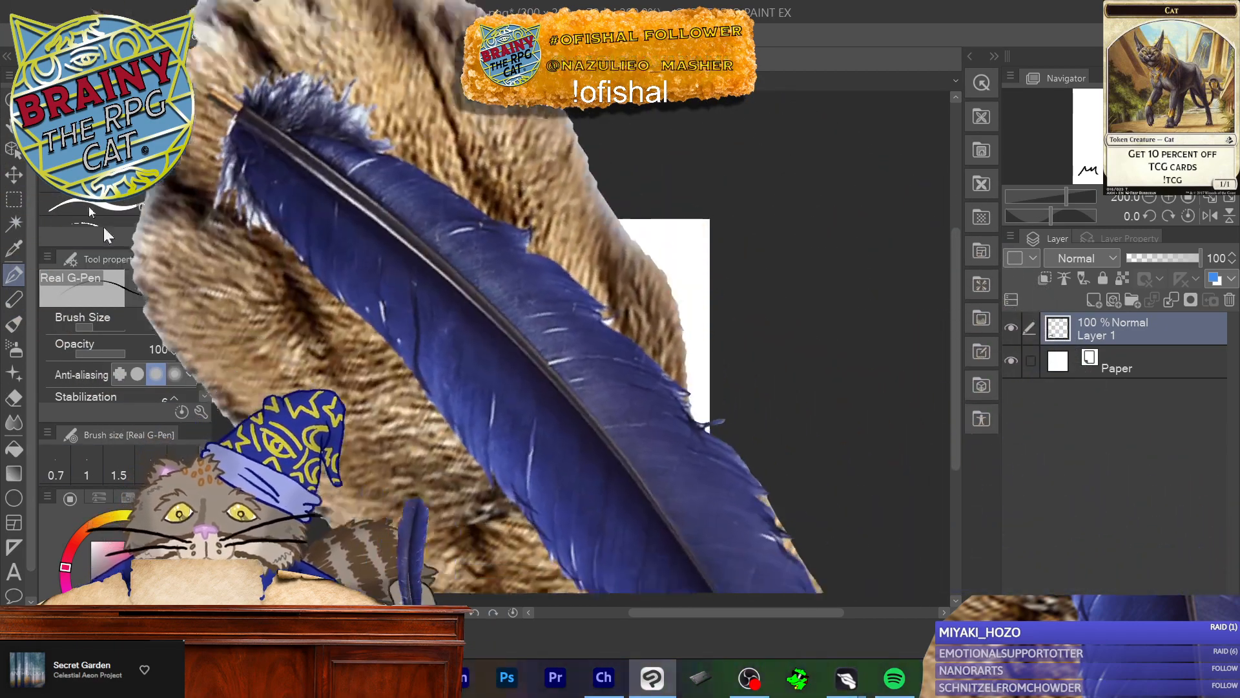
# Step: Save the lower-left tuft drawing as a separate PNG named "grass h" in the outdoors folder, accepting the loss of layer information
pyautogui.click(8, 36)
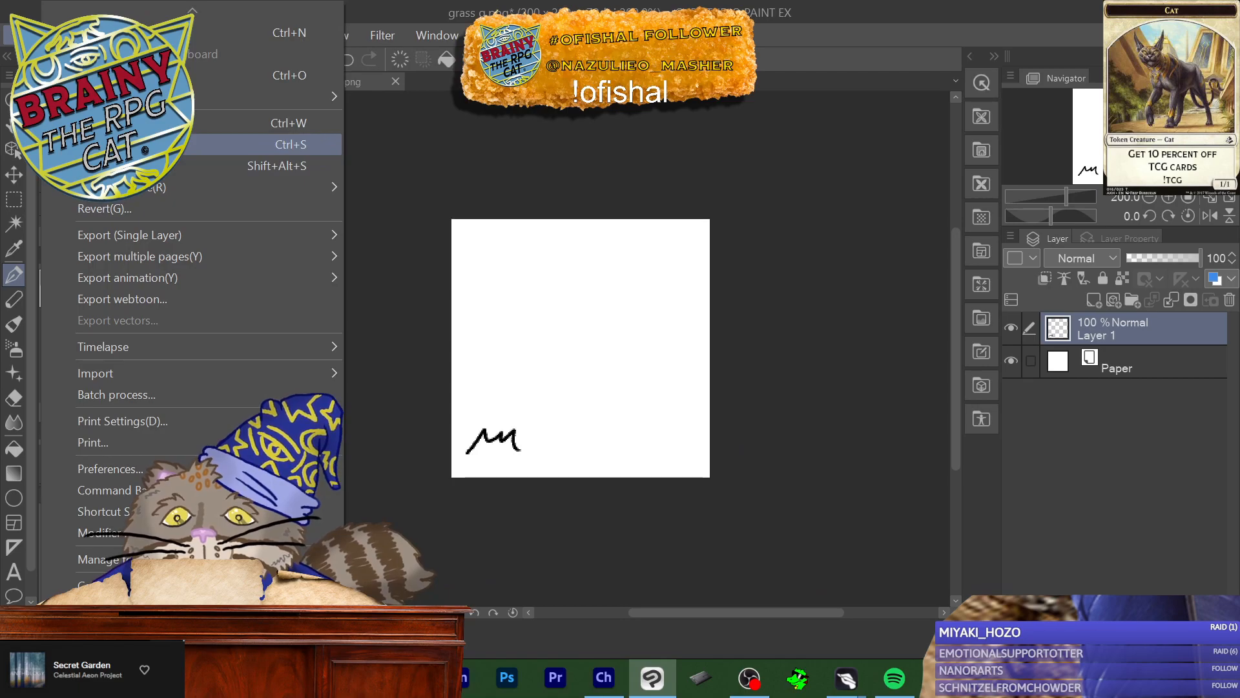
pyautogui.click(129, 165)
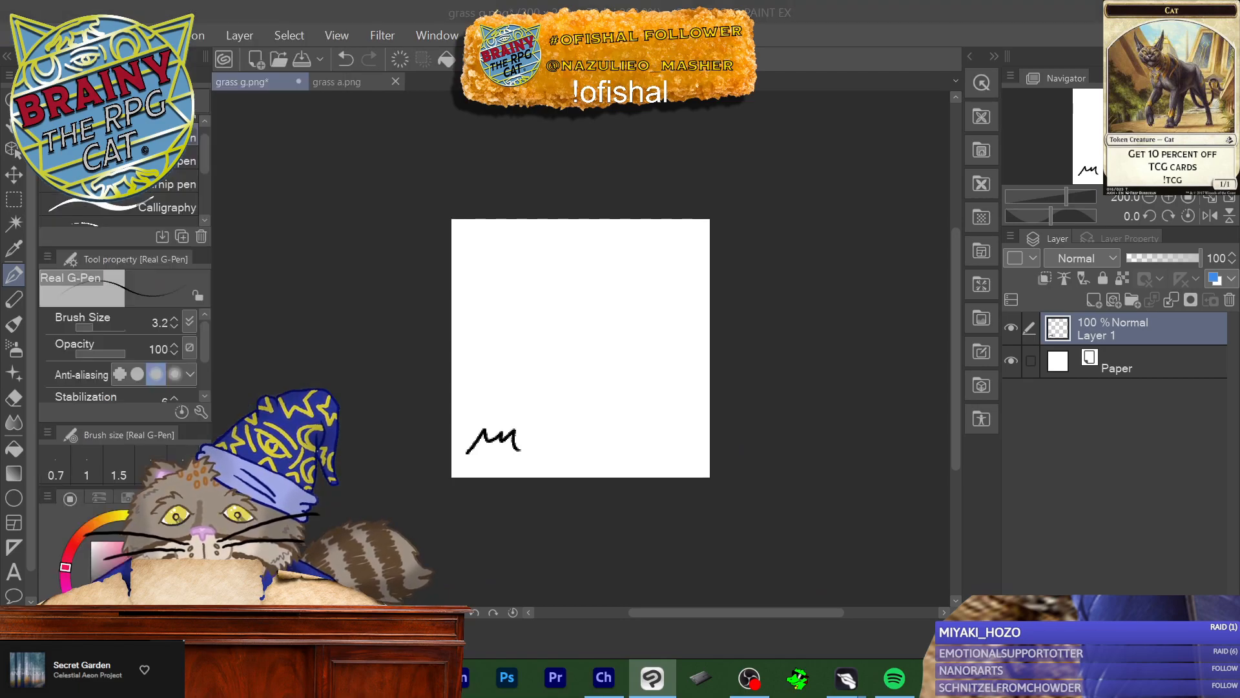
pyautogui.scroll(-2, 314, 277)
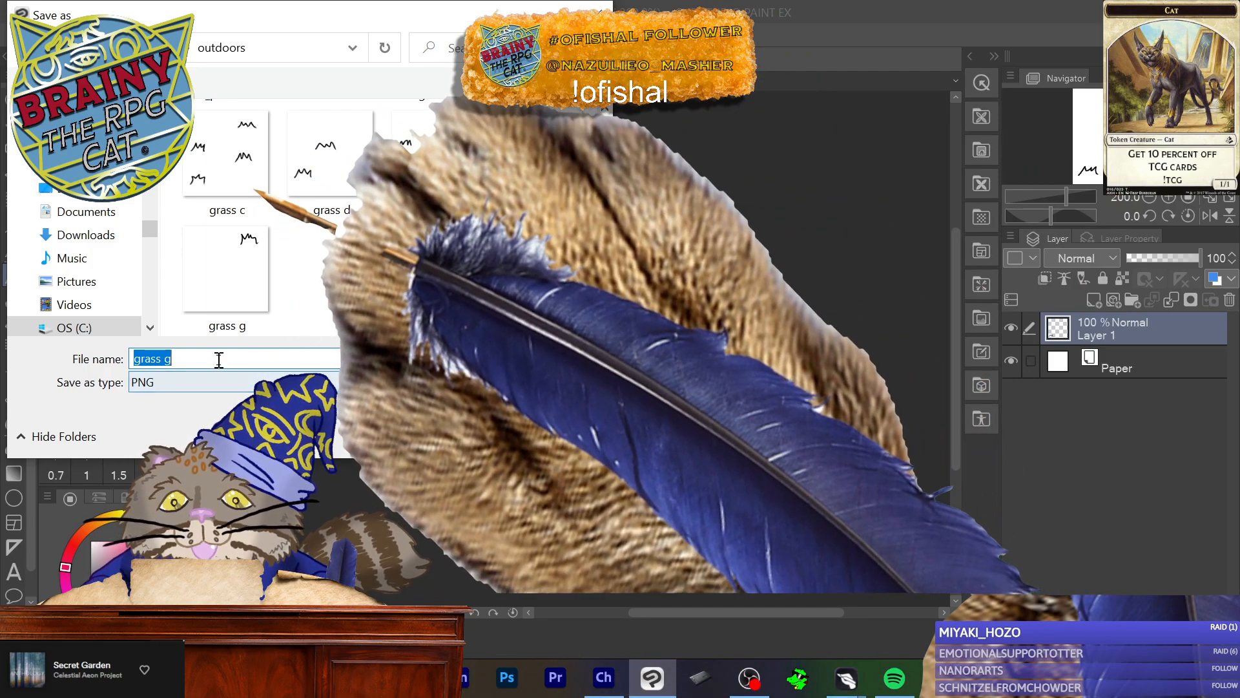
pyautogui.click(219, 359)
pyautogui.press('BackSpace')
pyautogui.write('h')
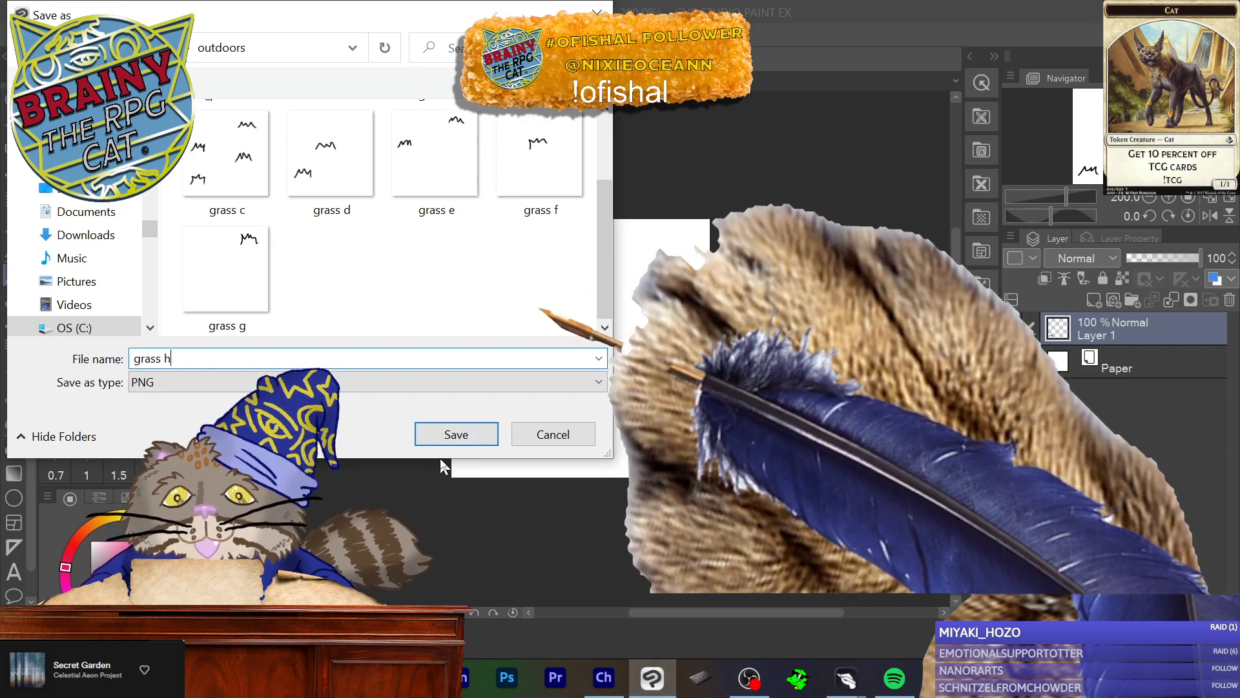
pyautogui.click(442, 438)
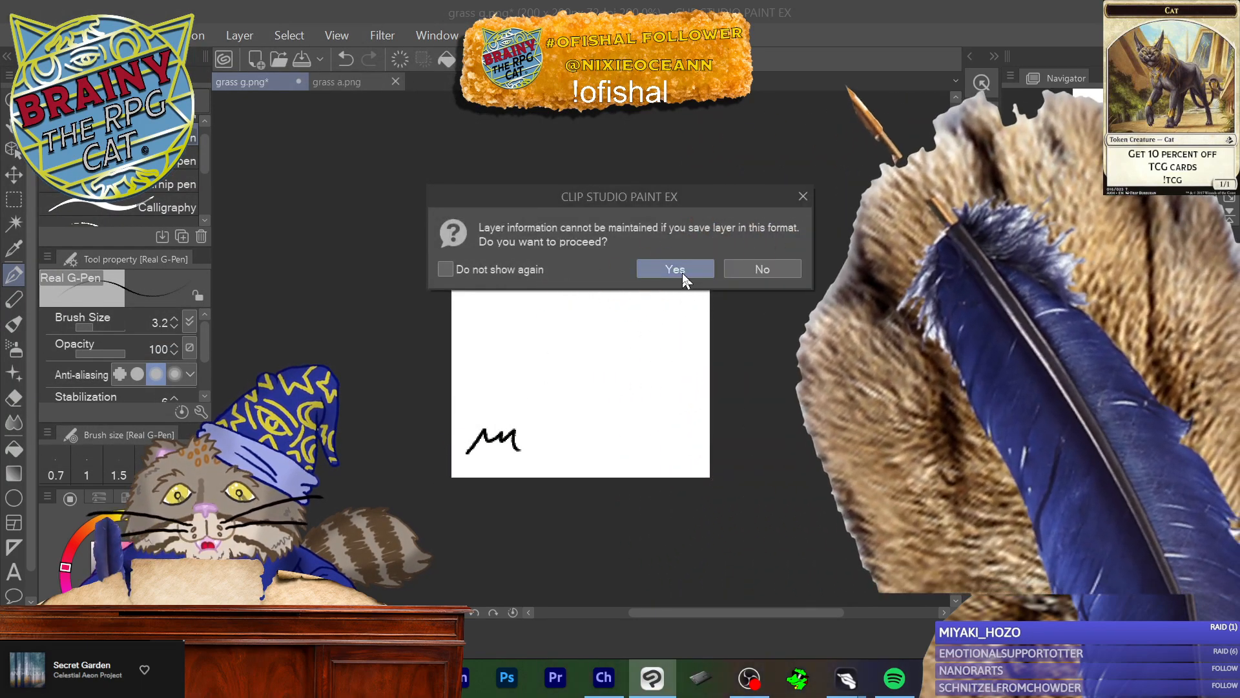
pyautogui.click(680, 271)
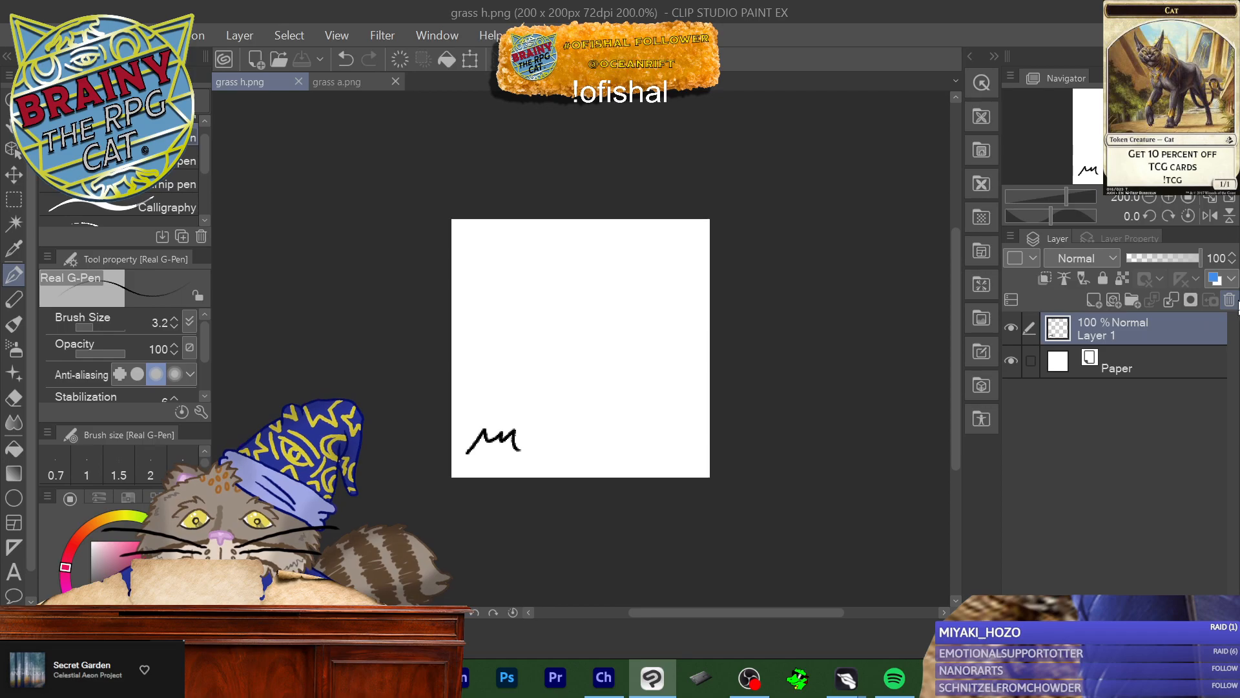
# Step: Replace the drawn layer with an empty one and draw a small outlined flower with petals near the canvas's lower-left corner
pyautogui.click(1229, 300)
pyautogui.click(647, 268)
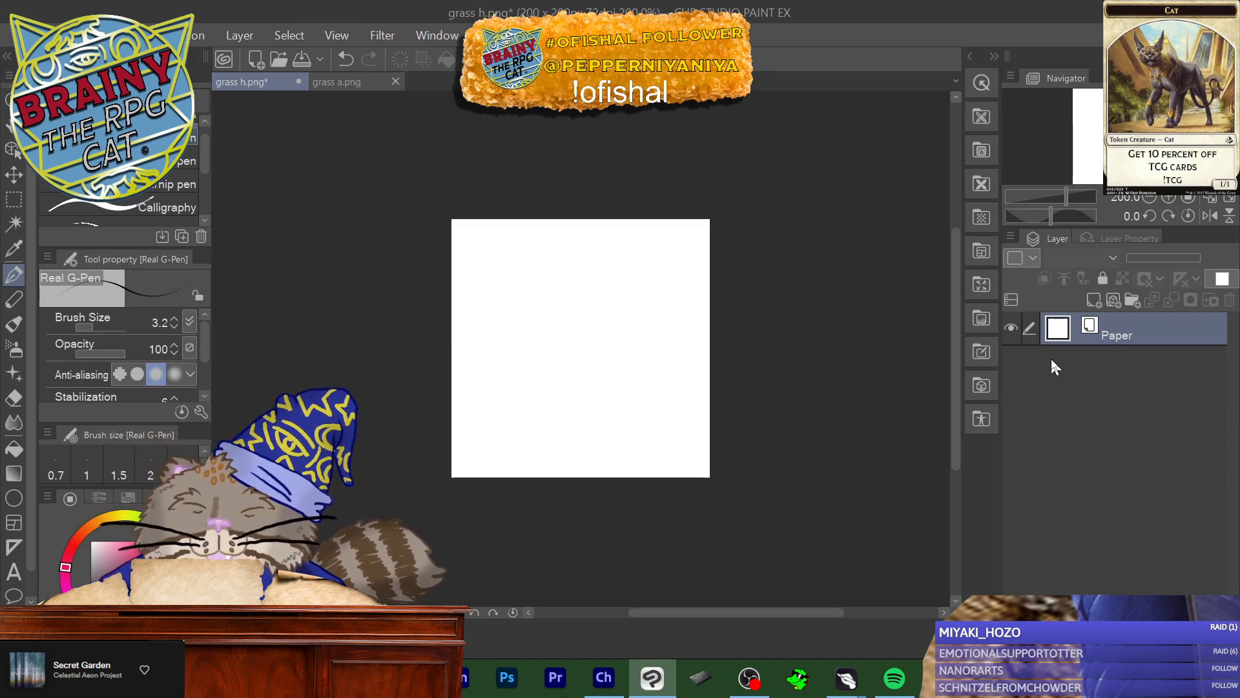
pyautogui.click(1092, 301)
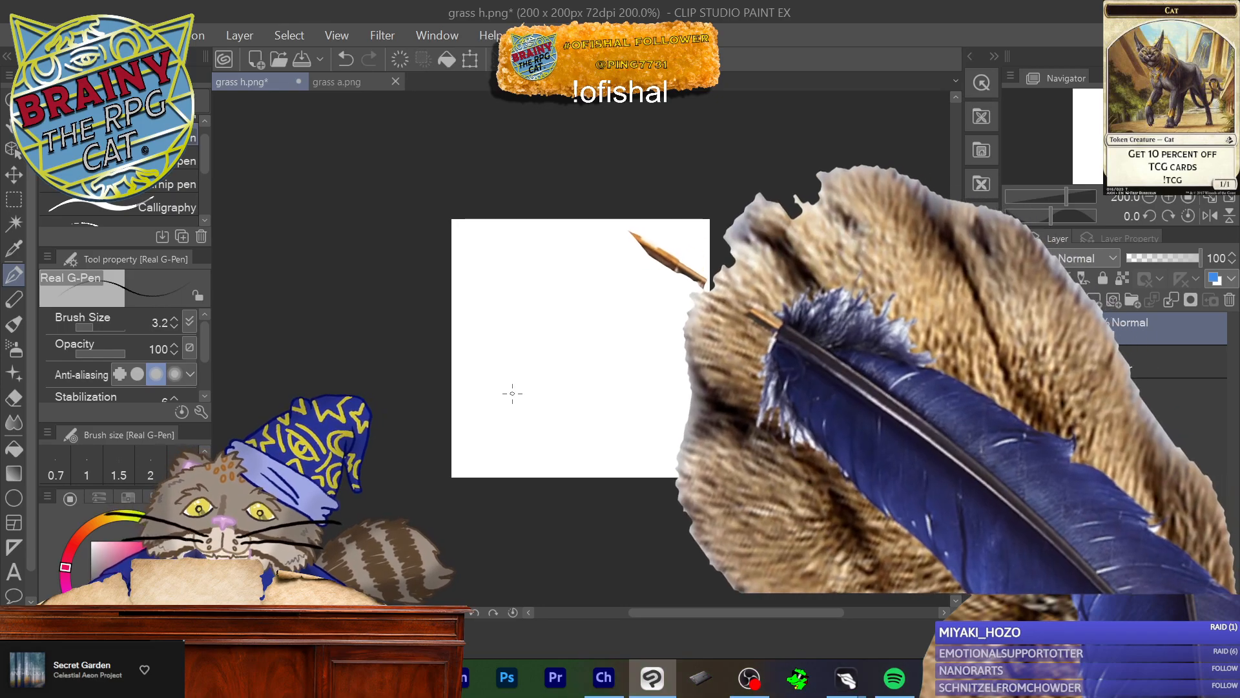
pyautogui.moveTo(503, 409)
pyautogui.mouseDown()
pyautogui.moveTo(497, 400)
pyautogui.moveTo(494, 415)
pyautogui.moveTo(523, 412)
pyautogui.moveTo(497, 423)
pyautogui.moveTo(484, 395)
pyautogui.moveTo(529, 394)
pyautogui.mouseUp()
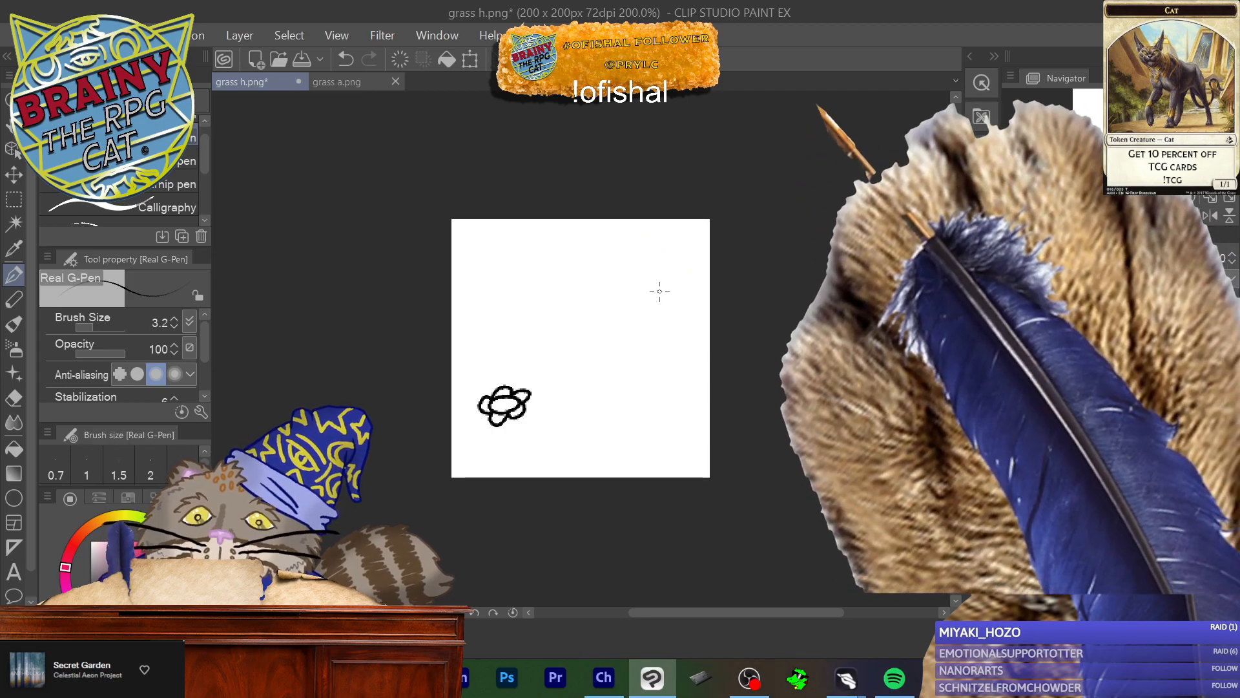
pyautogui.moveTo(640, 304); pyautogui.dragTo(641, 315)
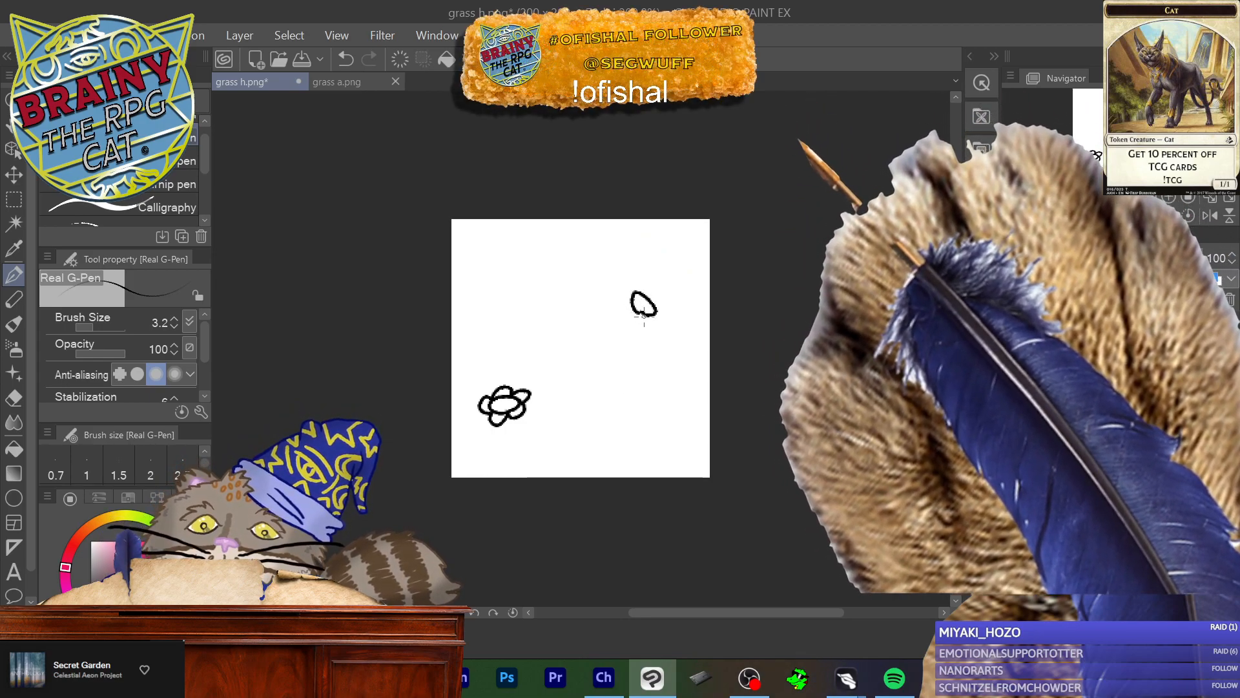
pyautogui.click(97, 35)
pyautogui.click(129, 39)
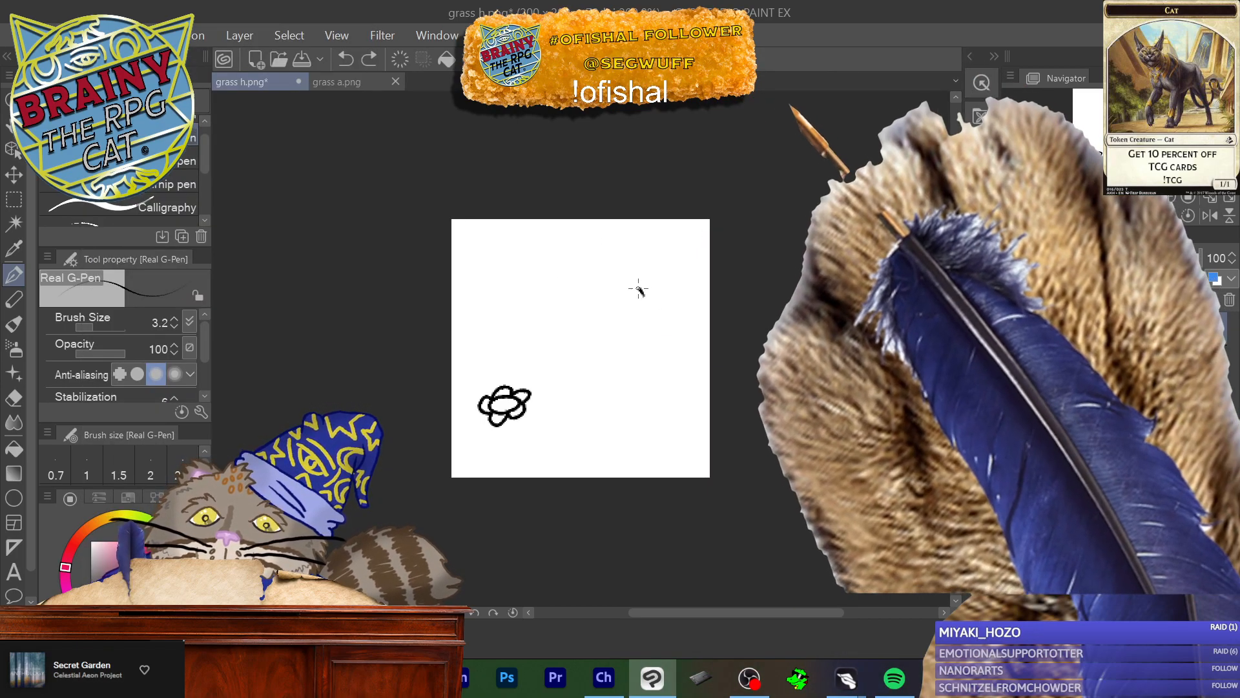
pyautogui.moveTo(617, 287)
pyautogui.mouseDown()
pyautogui.moveTo(634, 308)
pyautogui.moveTo(635, 273)
pyautogui.moveTo(655, 284)
pyautogui.moveTo(640, 294)
pyautogui.moveTo(645, 313)
pyautogui.moveTo(631, 304)
pyautogui.moveTo(622, 315)
pyautogui.moveTo(599, 282)
pyautogui.moveTo(616, 279)
pyautogui.mouseUp()
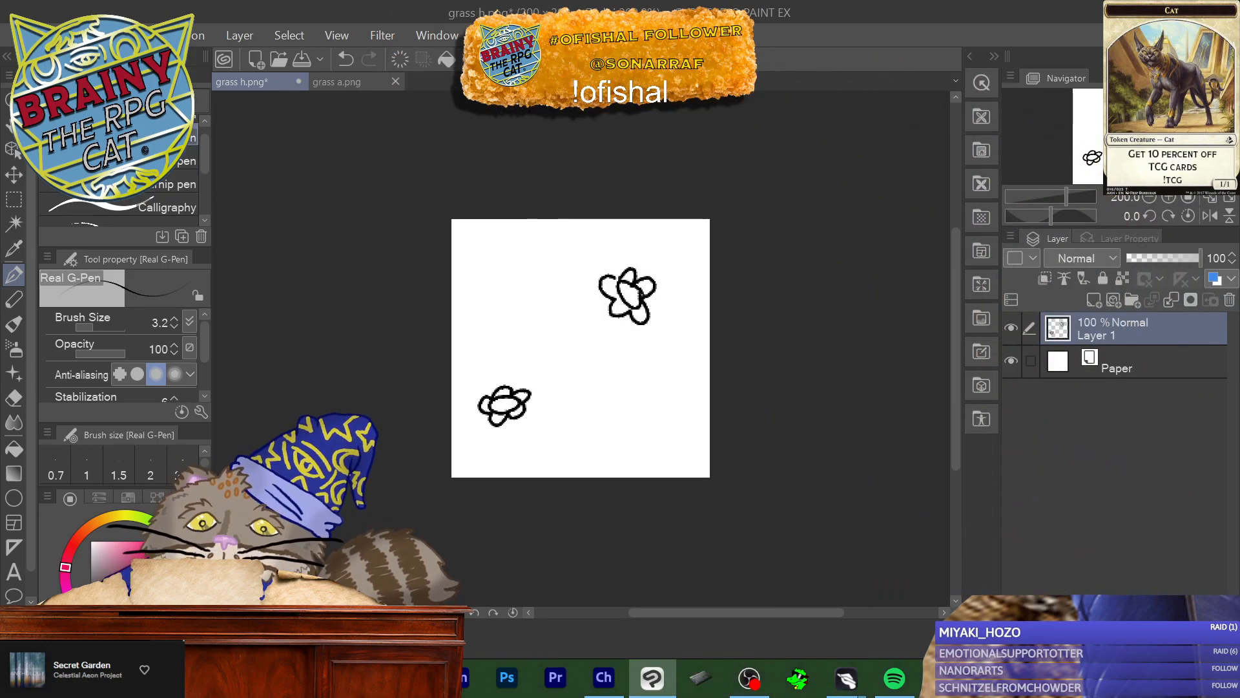
pyautogui.click(97, 35)
pyautogui.click(129, 39)
pyautogui.click(97, 35)
pyautogui.click(129, 39)
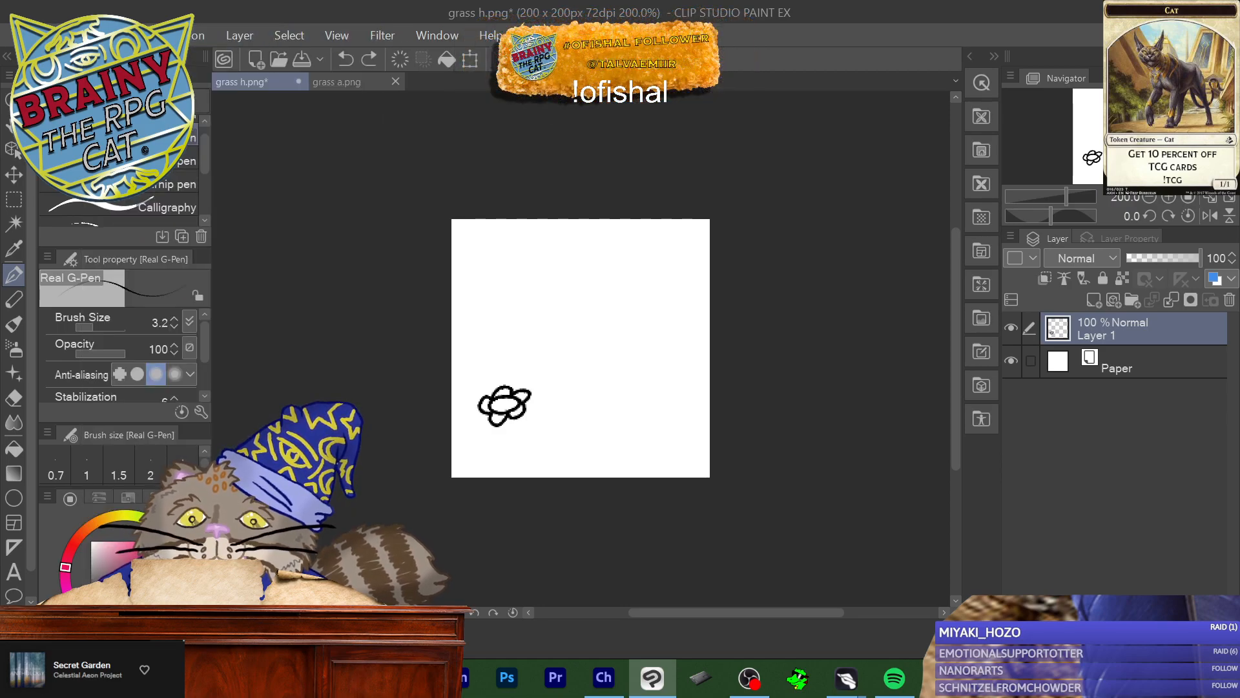
# Step: Close the green-screen overlay window and return to the maximized Clip Studio Paint window
pyautogui.hotkey('alt', 'Tab')
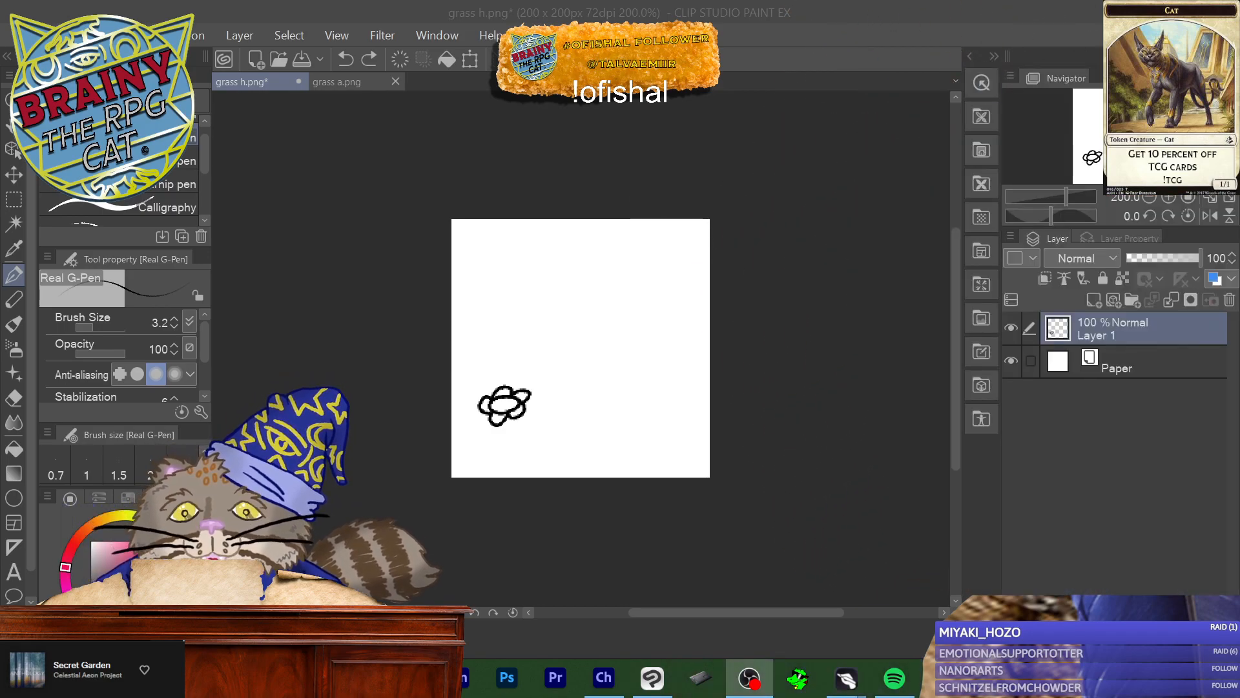
pyautogui.press('super+Down')
pyautogui.click(845, 678)
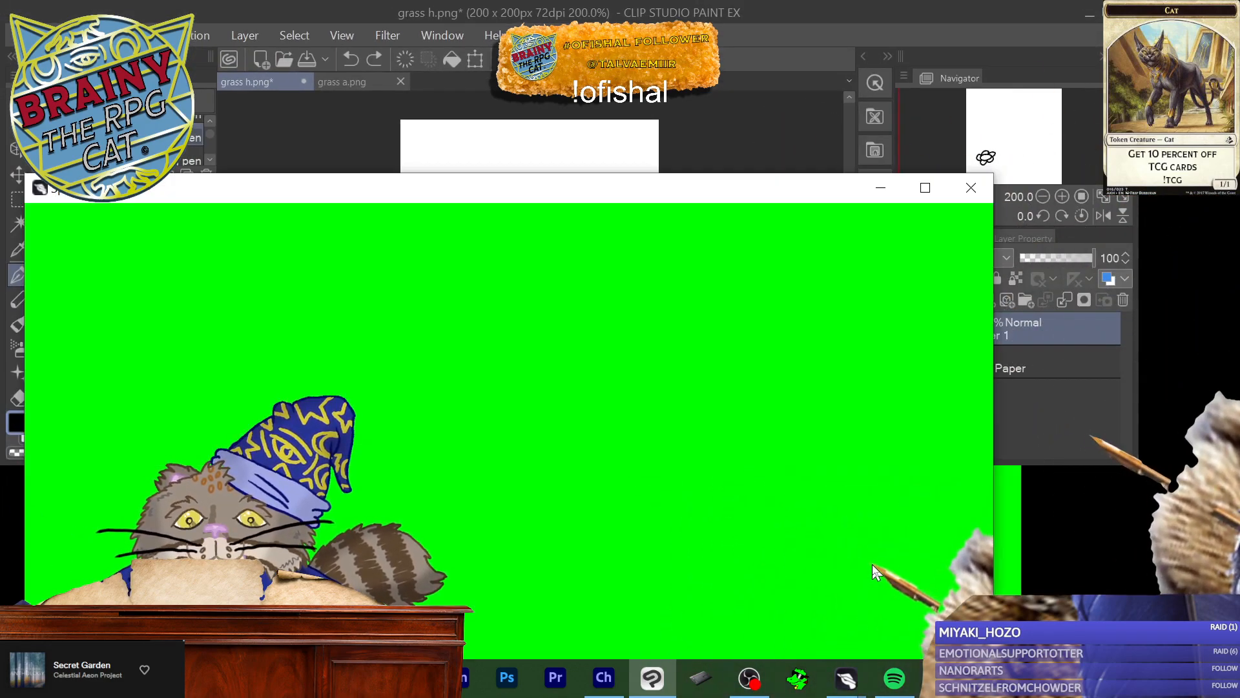
pyautogui.click(971, 187)
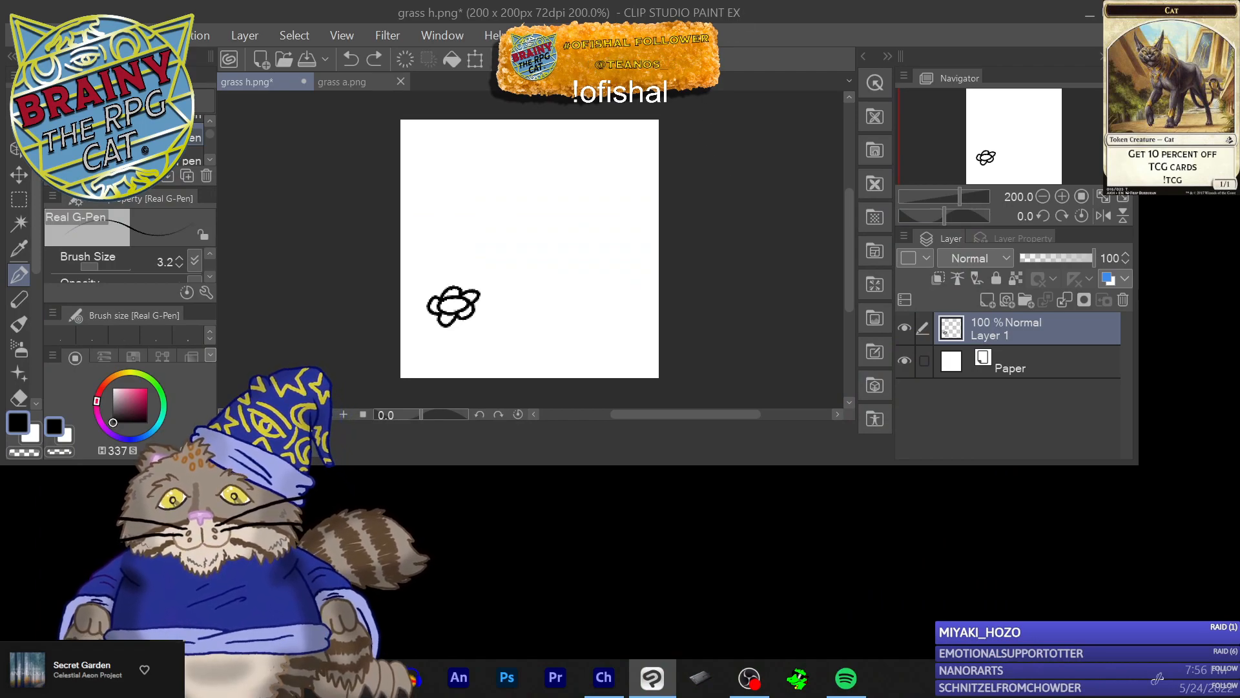
pyautogui.doubleClick(872, 13)
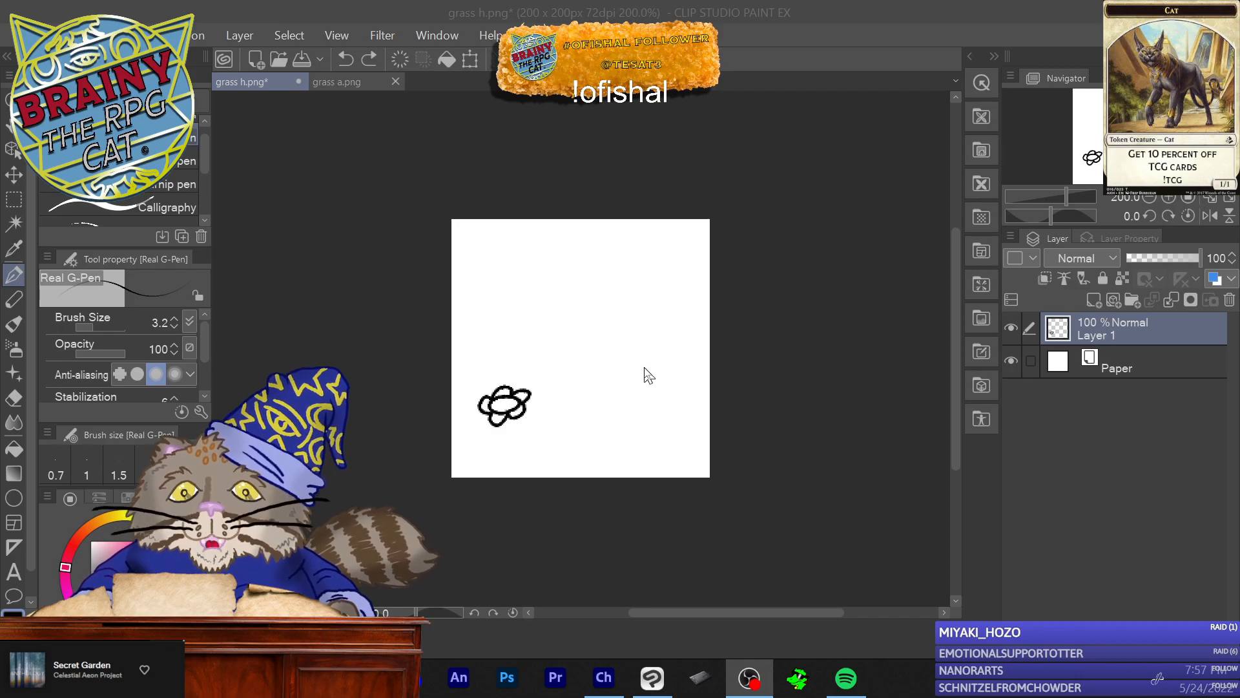
# Step: Draw four more outlined flowers with the pen at the canvas's middle right, lower right, upper left and upper right
pyautogui.click(17, 274)
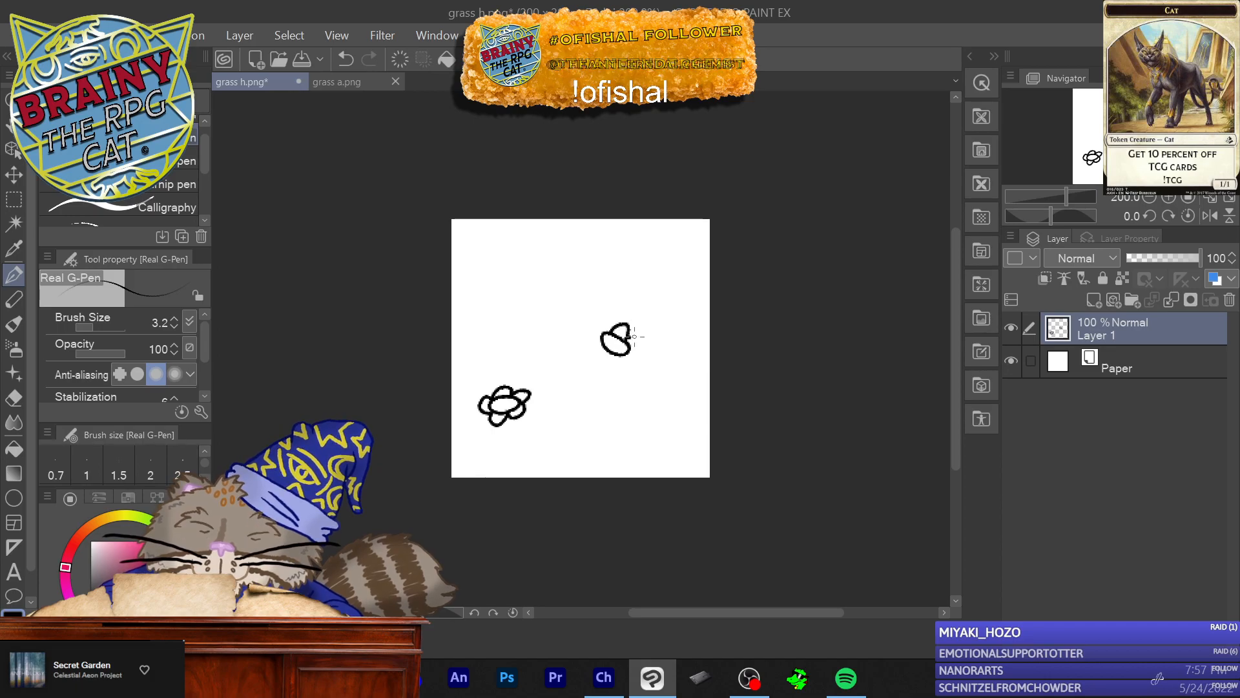
pyautogui.moveTo(629, 326); pyautogui.dragTo(631, 354)
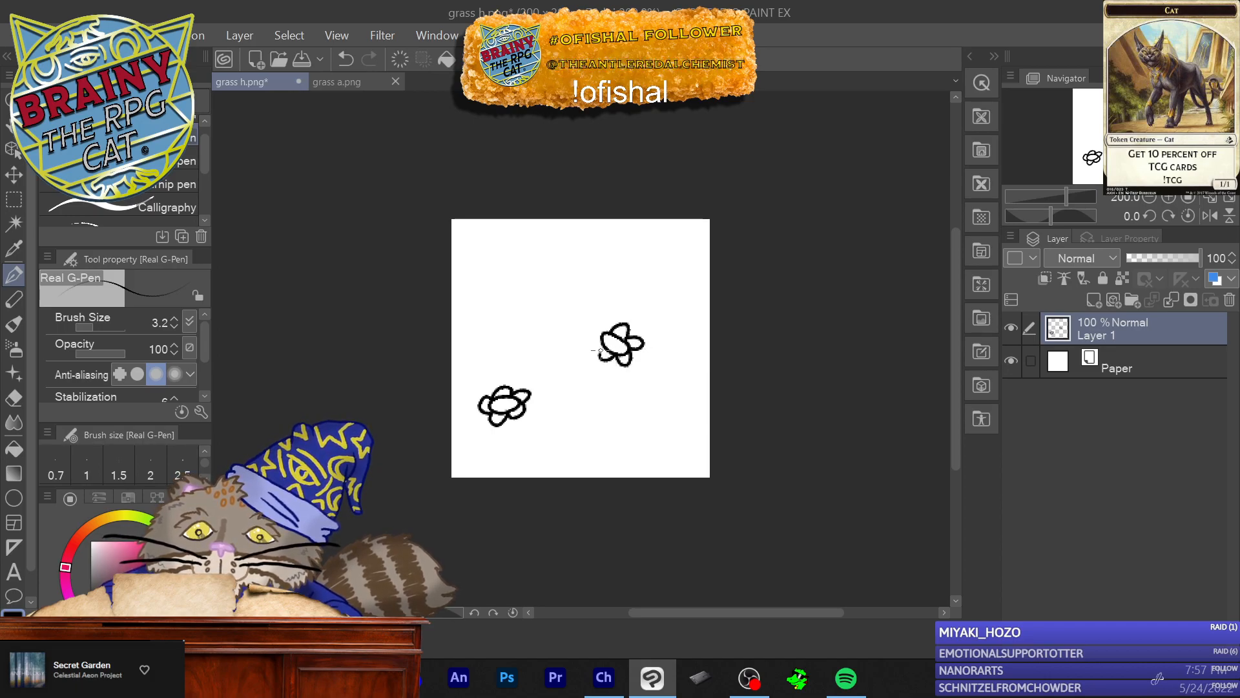
pyautogui.moveTo(597, 343); pyautogui.dragTo(594, 321)
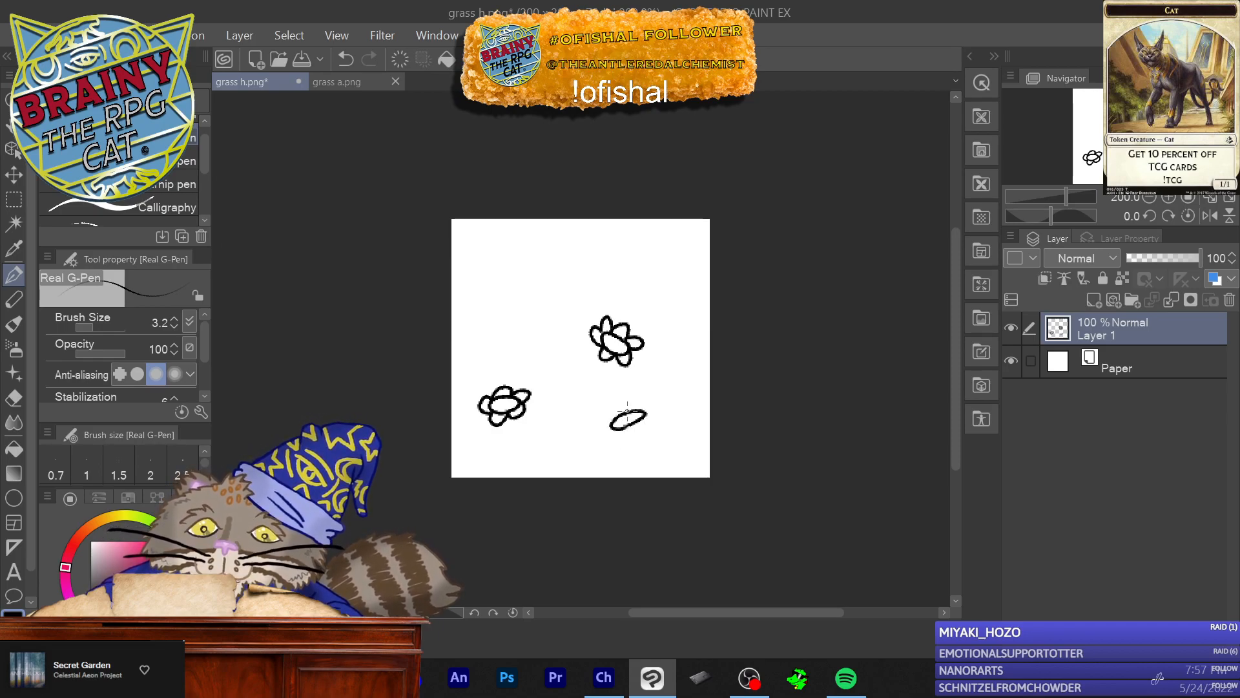
pyautogui.moveTo(630, 405); pyautogui.dragTo(643, 410)
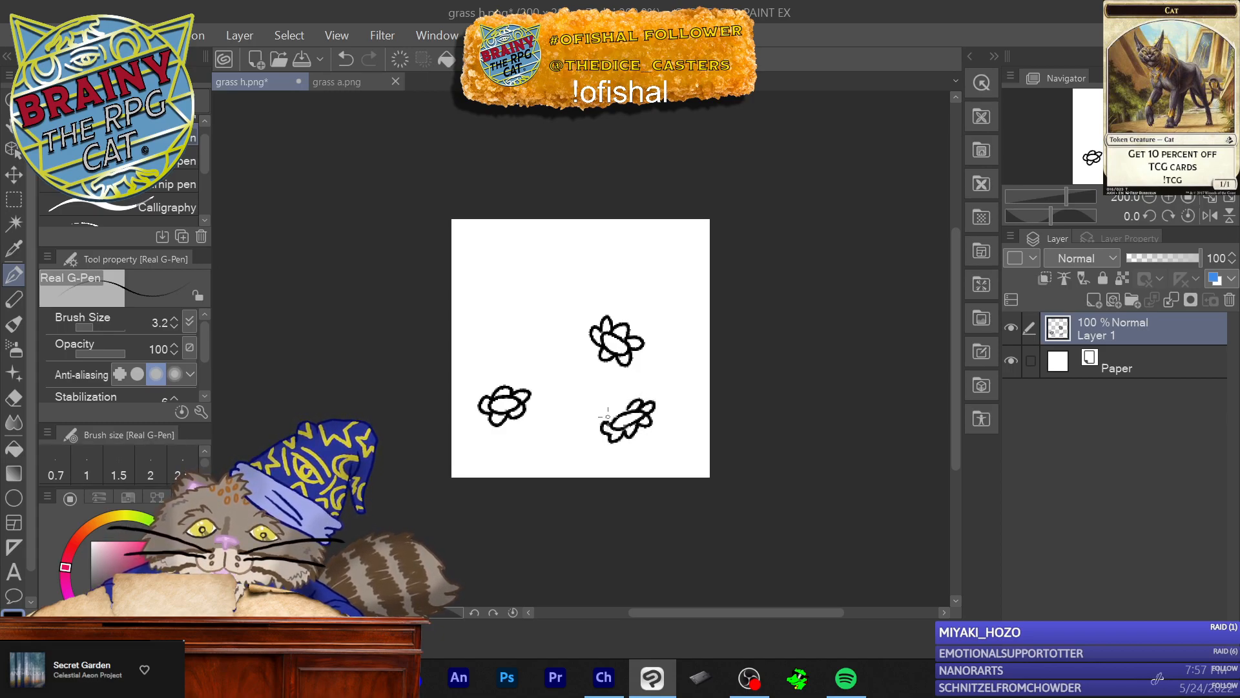
pyautogui.moveTo(615, 408); pyautogui.dragTo(622, 398)
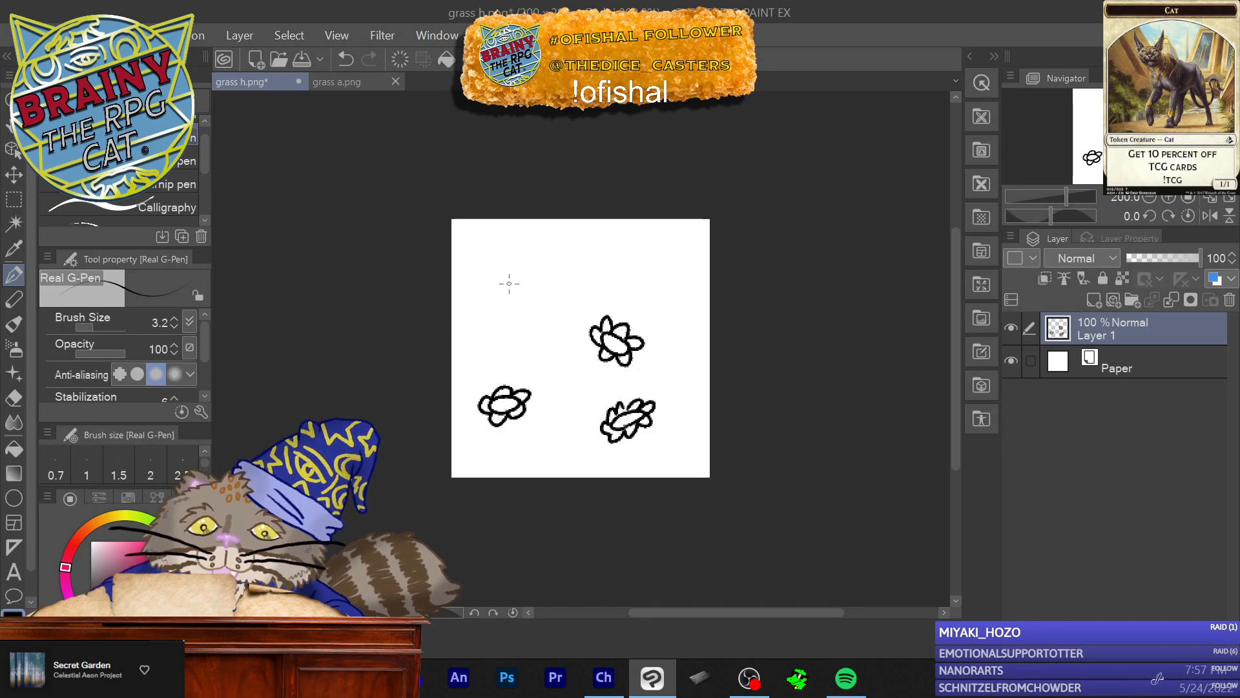
pyautogui.moveTo(508, 308); pyautogui.dragTo(511, 283)
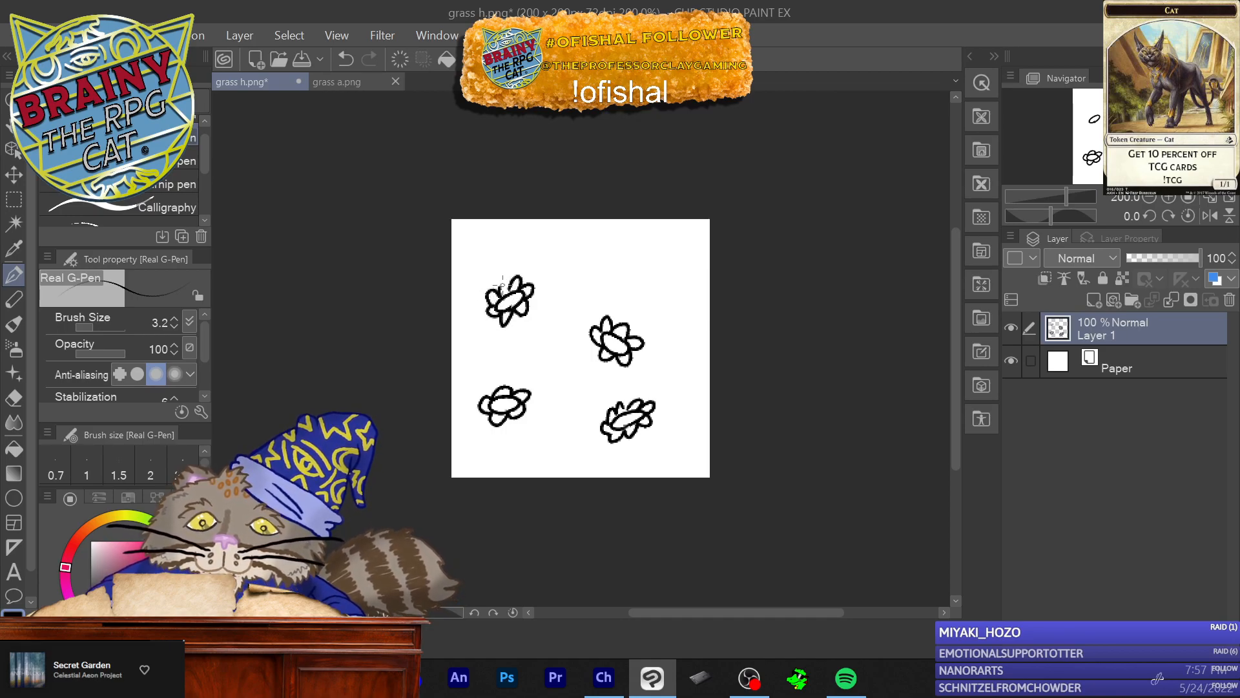
pyautogui.moveTo(632, 261); pyautogui.dragTo(611, 272)
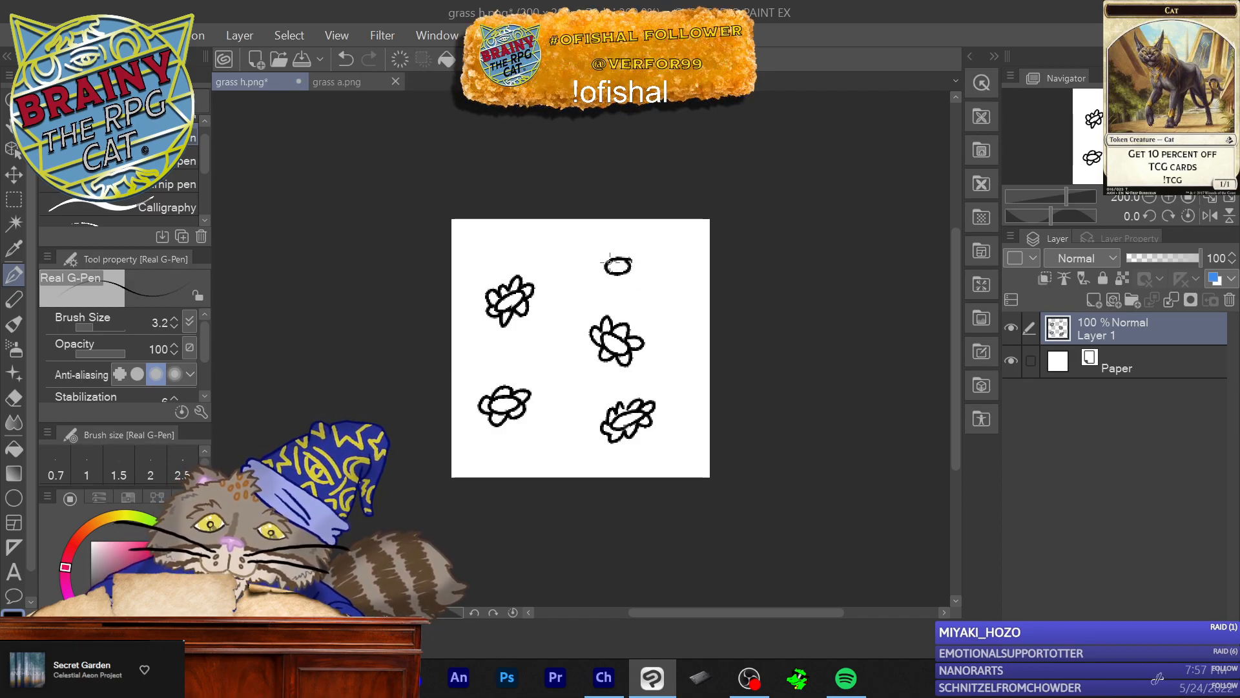
pyautogui.moveTo(633, 274)
pyautogui.mouseDown()
pyautogui.moveTo(594, 270)
pyautogui.moveTo(600, 253)
pyautogui.mouseUp()
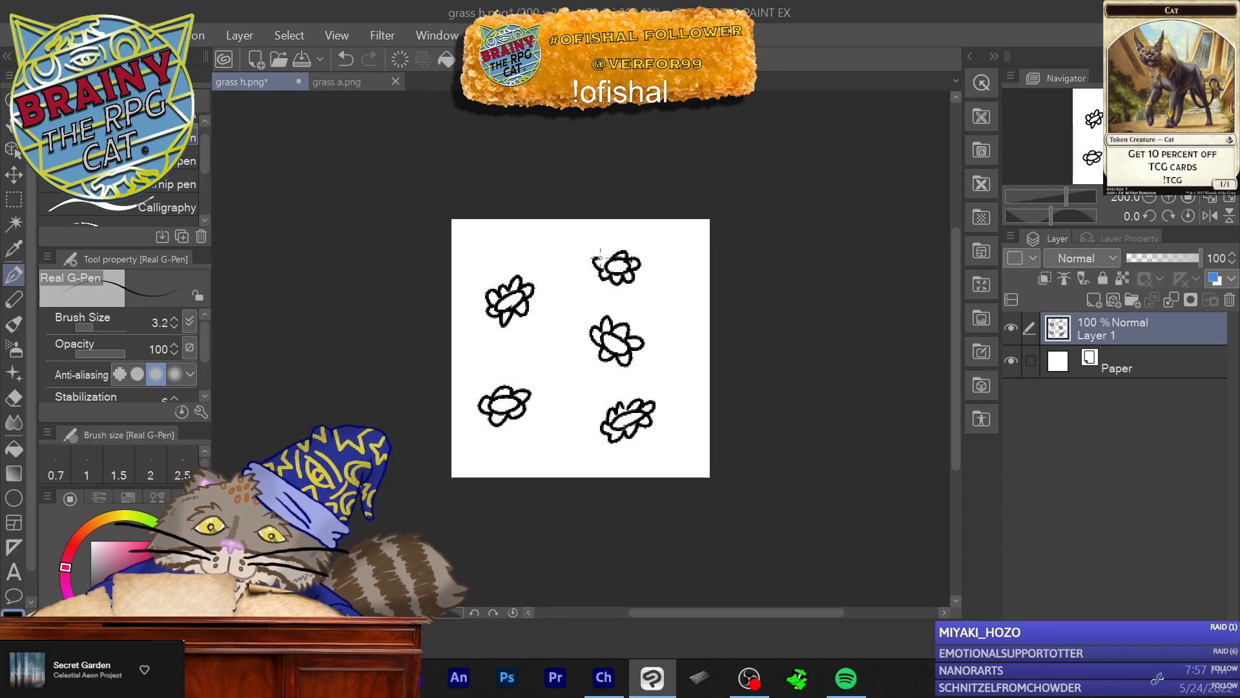
# Step: Draw five small zigzag grass tufts in the gaps between and beside the flowers
pyautogui.moveTo(547, 309)
pyautogui.mouseDown()
pyautogui.moveTo(564, 288)
pyautogui.moveTo(579, 305)
pyautogui.mouseUp()
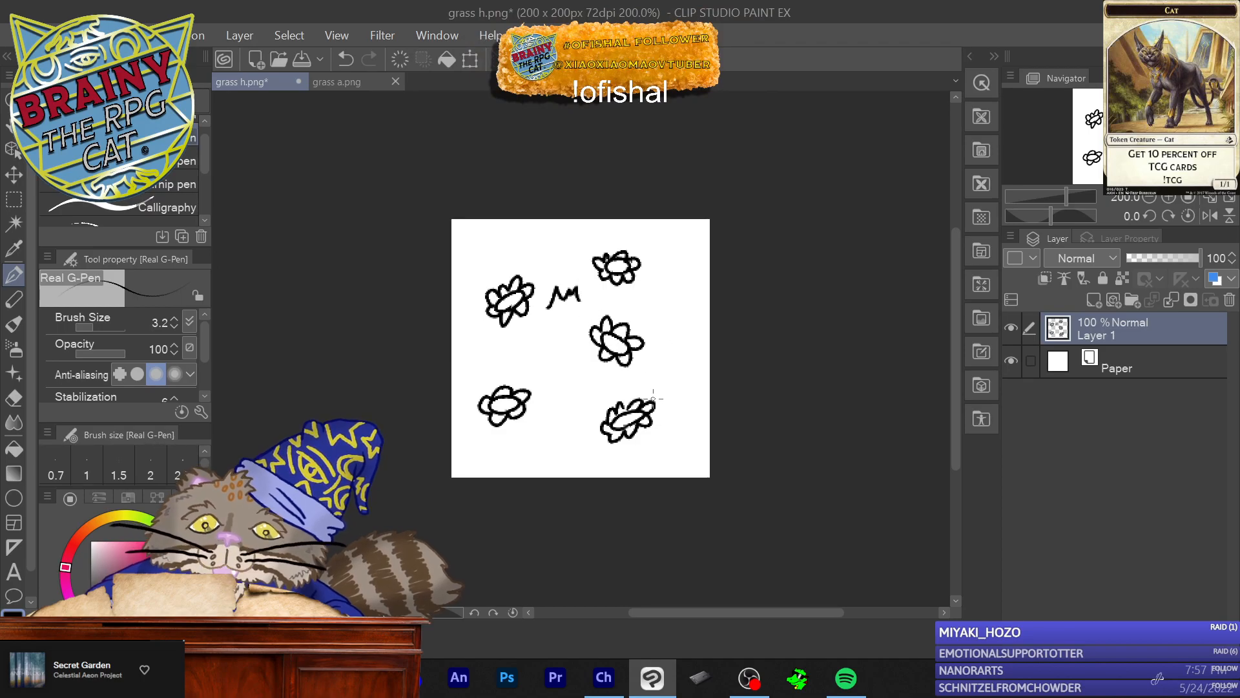
pyautogui.moveTo(693, 387)
pyautogui.mouseDown()
pyautogui.moveTo(689, 367)
pyautogui.moveTo(666, 381)
pyautogui.mouseUp()
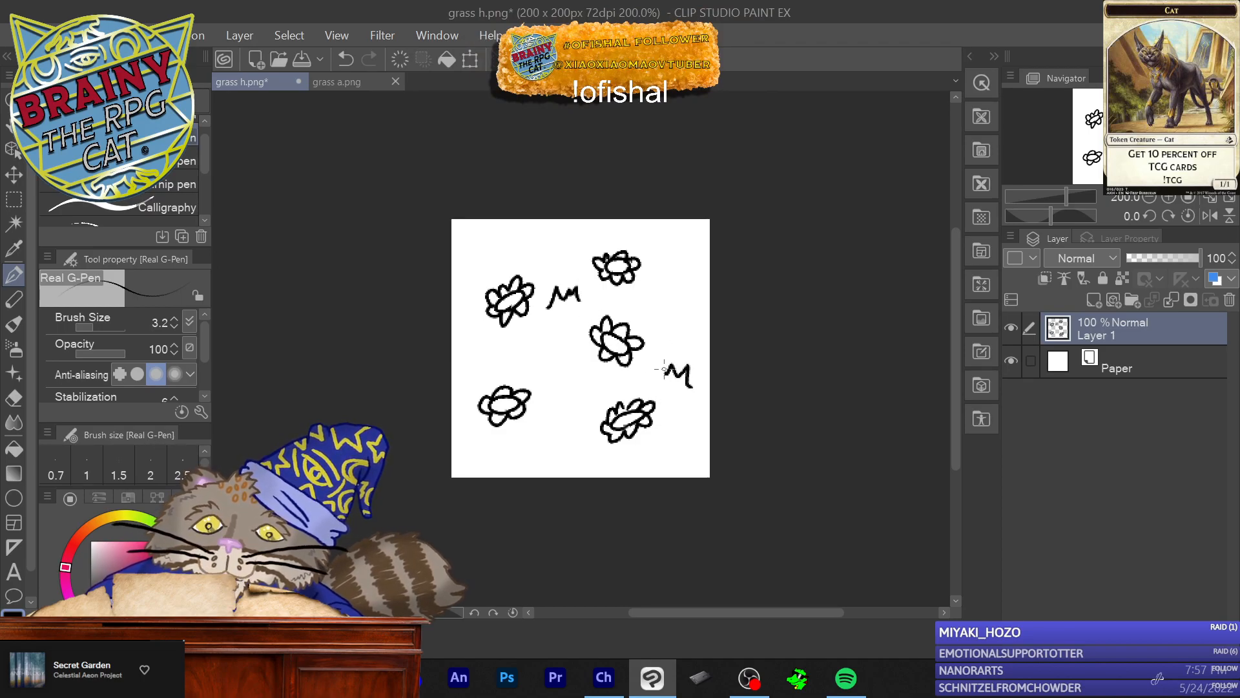
pyautogui.moveTo(520, 447)
pyautogui.mouseDown()
pyautogui.moveTo(535, 421)
pyautogui.moveTo(558, 438)
pyautogui.mouseUp()
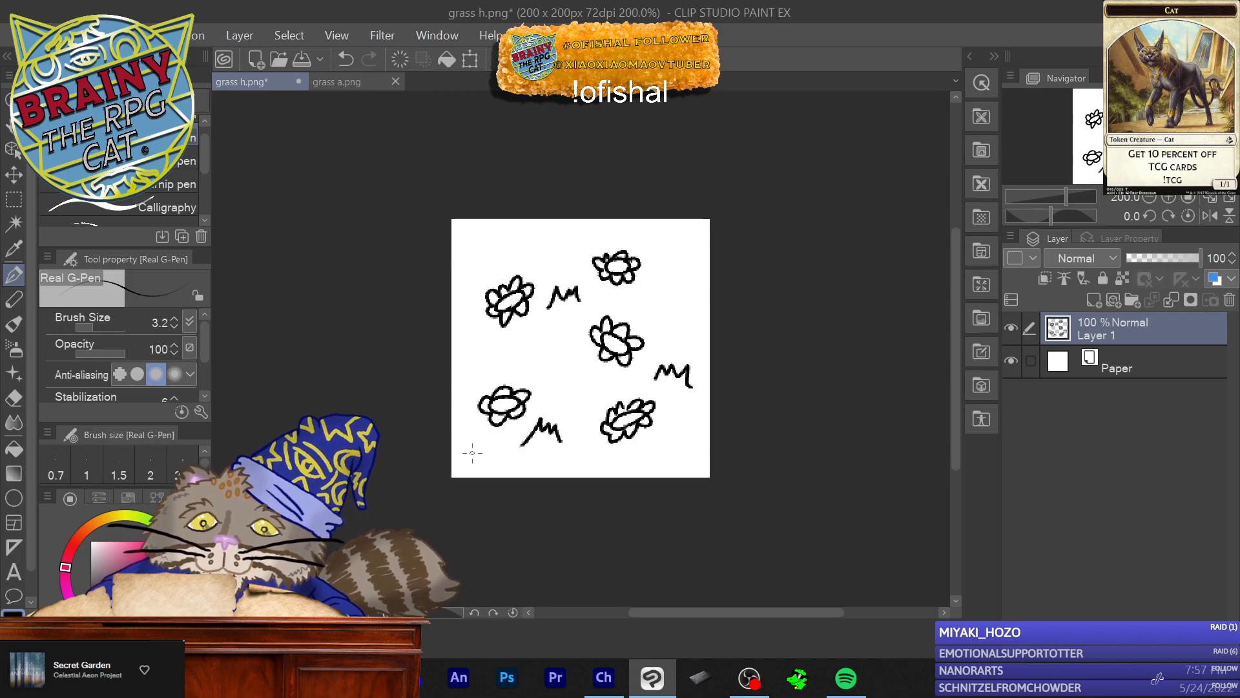
pyautogui.moveTo(458, 369)
pyautogui.mouseDown()
pyautogui.moveTo(473, 351)
pyautogui.moveTo(494, 355)
pyautogui.mouseUp()
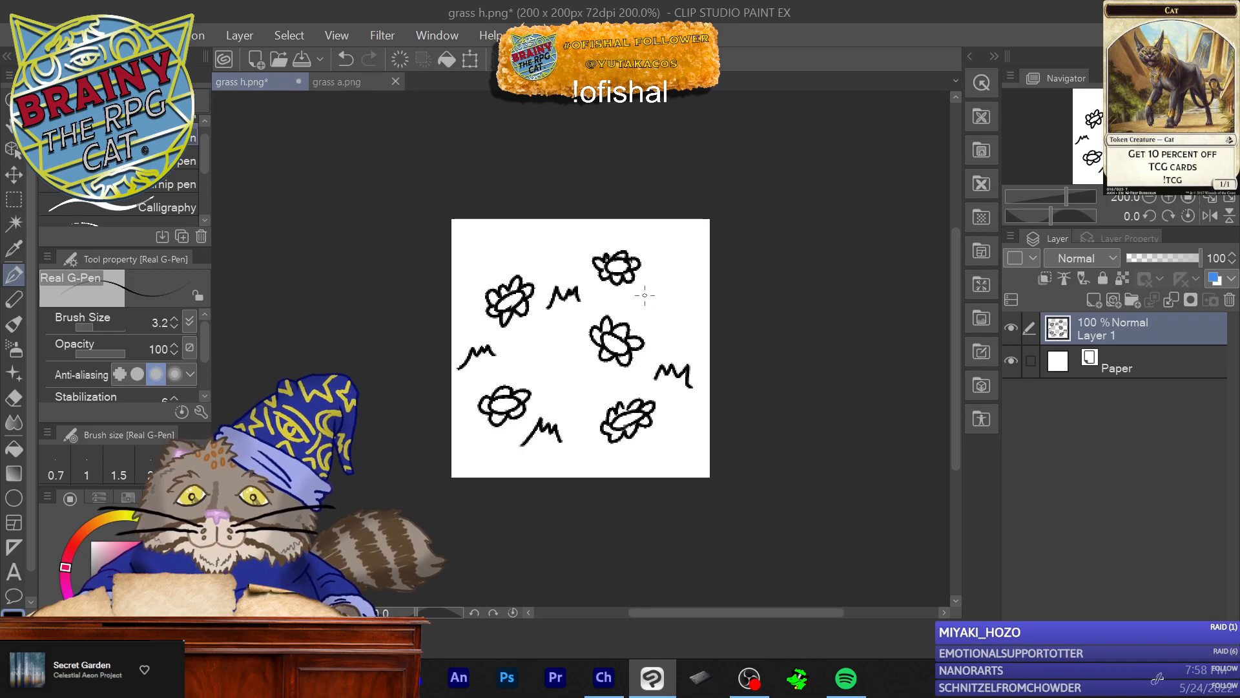
pyautogui.moveTo(661, 298); pyautogui.dragTo(681, 286)
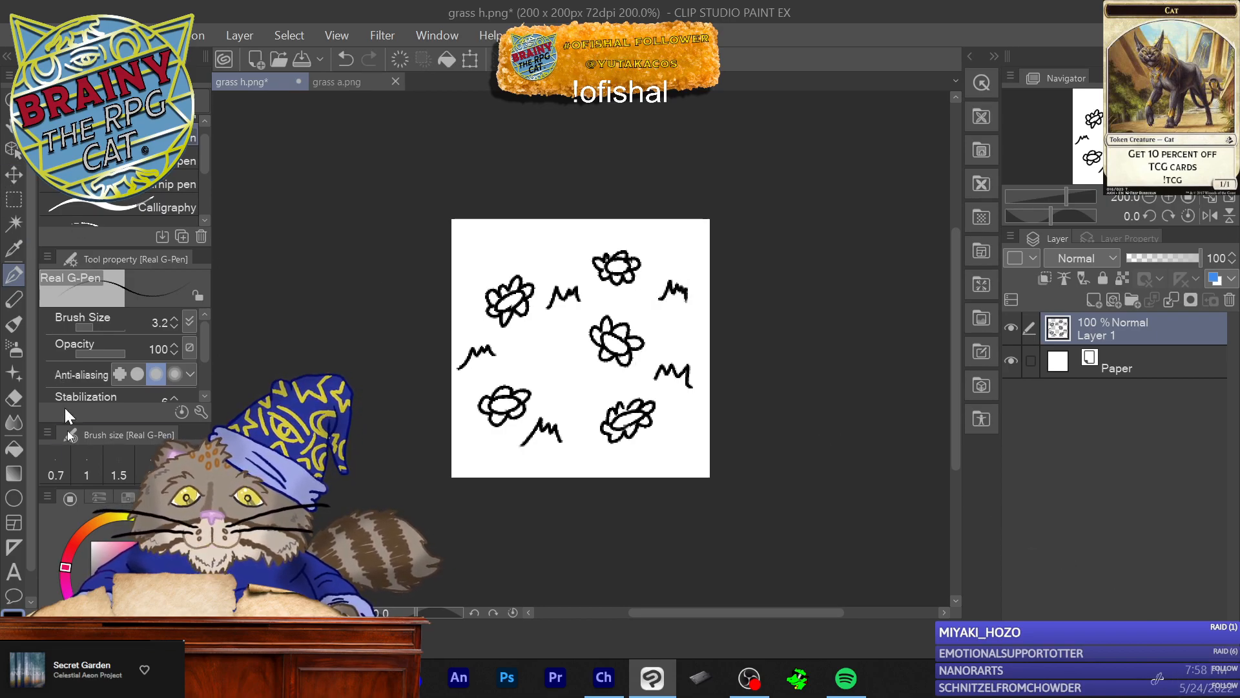
# Step: Save the flower drawing as a separate PNG named "flowers a" in the outdoors folder, accepting the loss of layer information
pyautogui.click(19, 35)
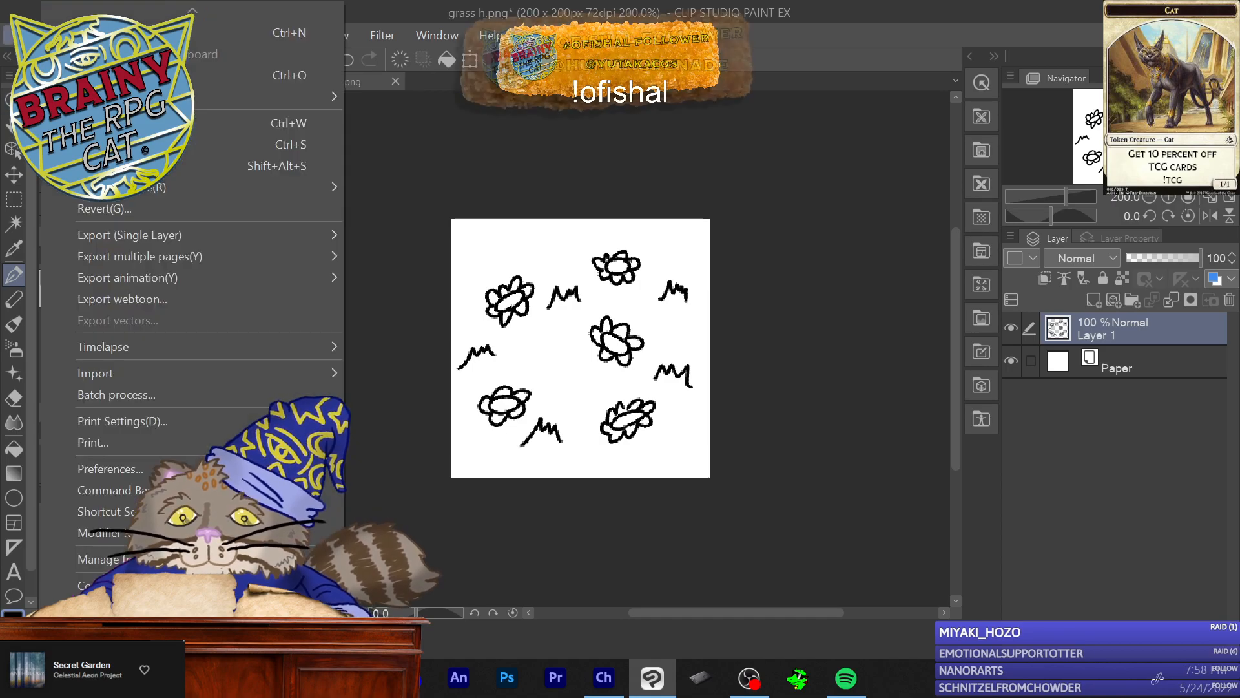
pyautogui.click(130, 165)
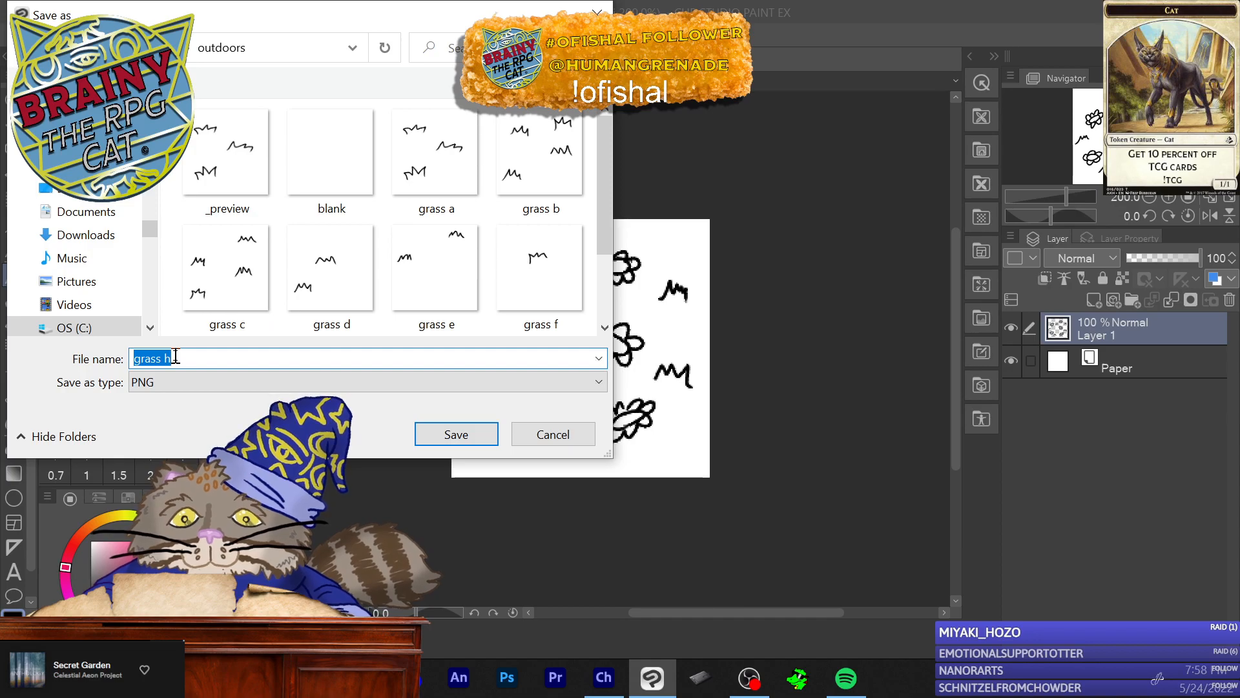
pyautogui.write('floa')
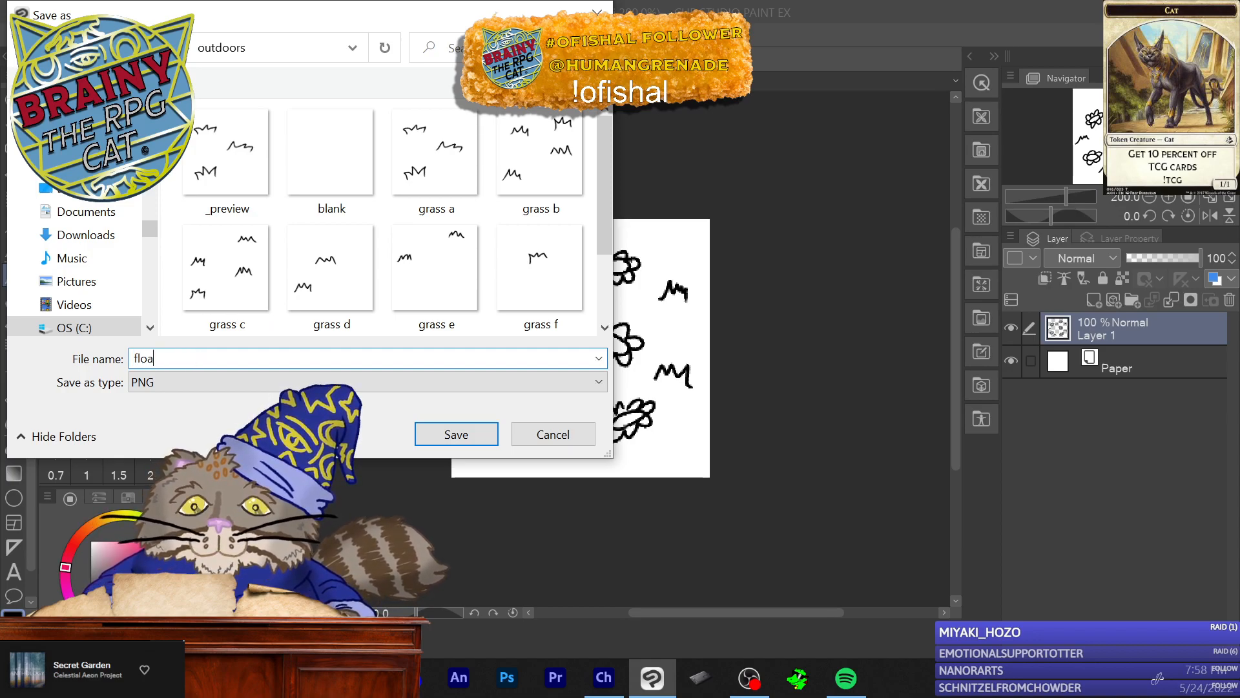
pyautogui.press('BackSpace')
pyautogui.write('e')
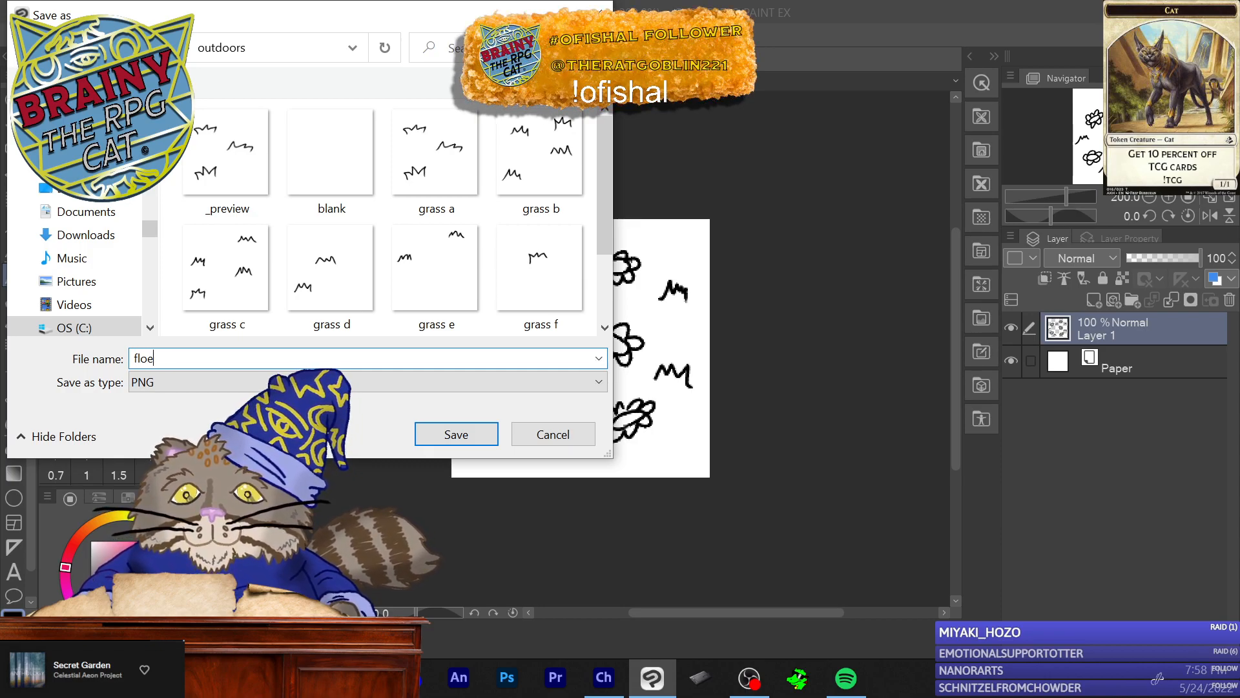
pyautogui.write('rrs')
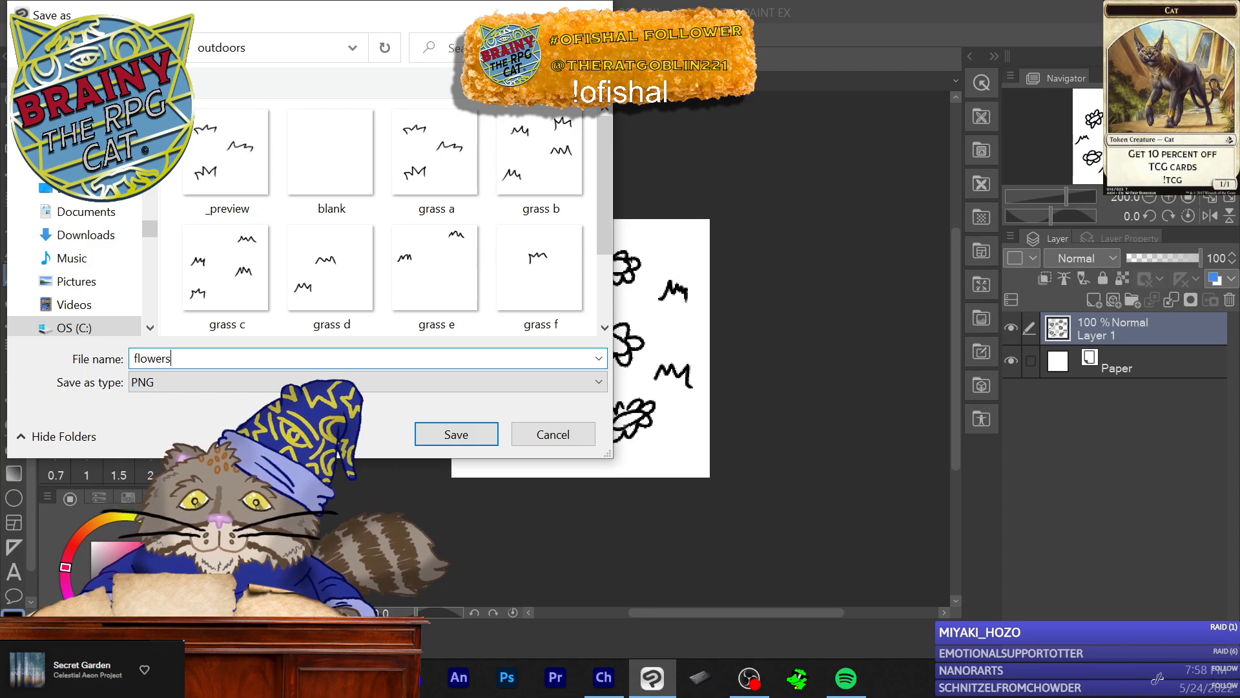
pyautogui.write('a')
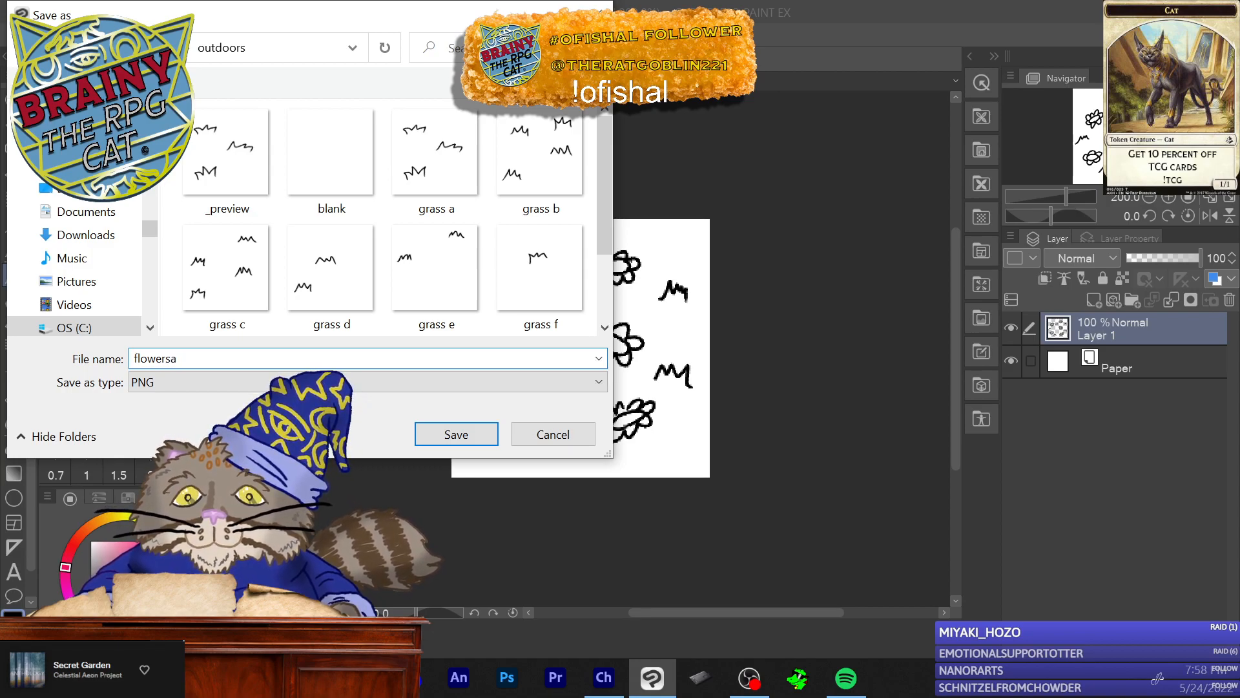
pyautogui.press('Left')
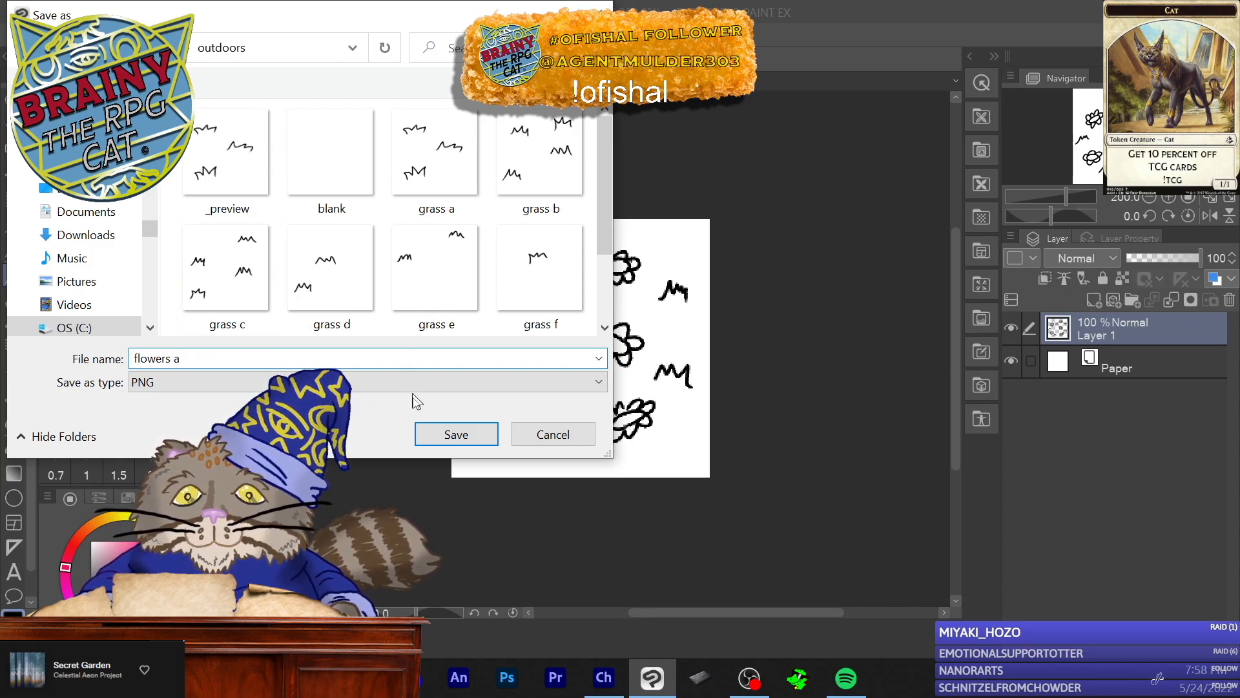
pyautogui.click(451, 439)
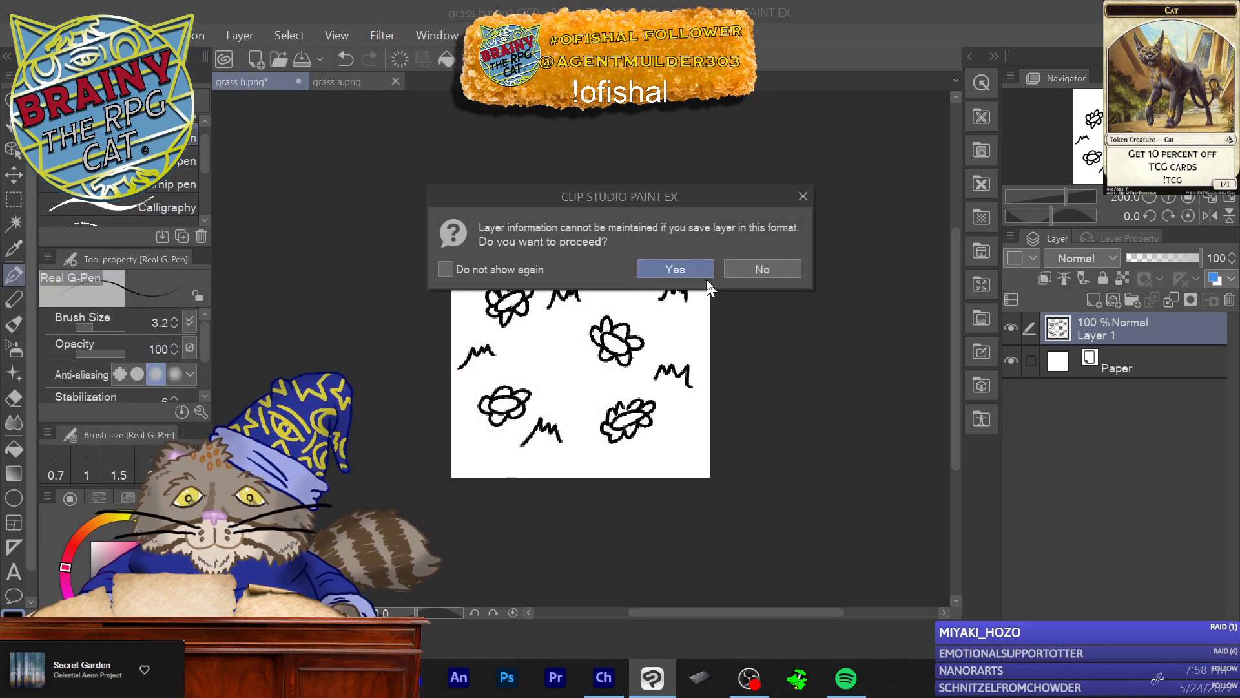
pyautogui.click(701, 272)
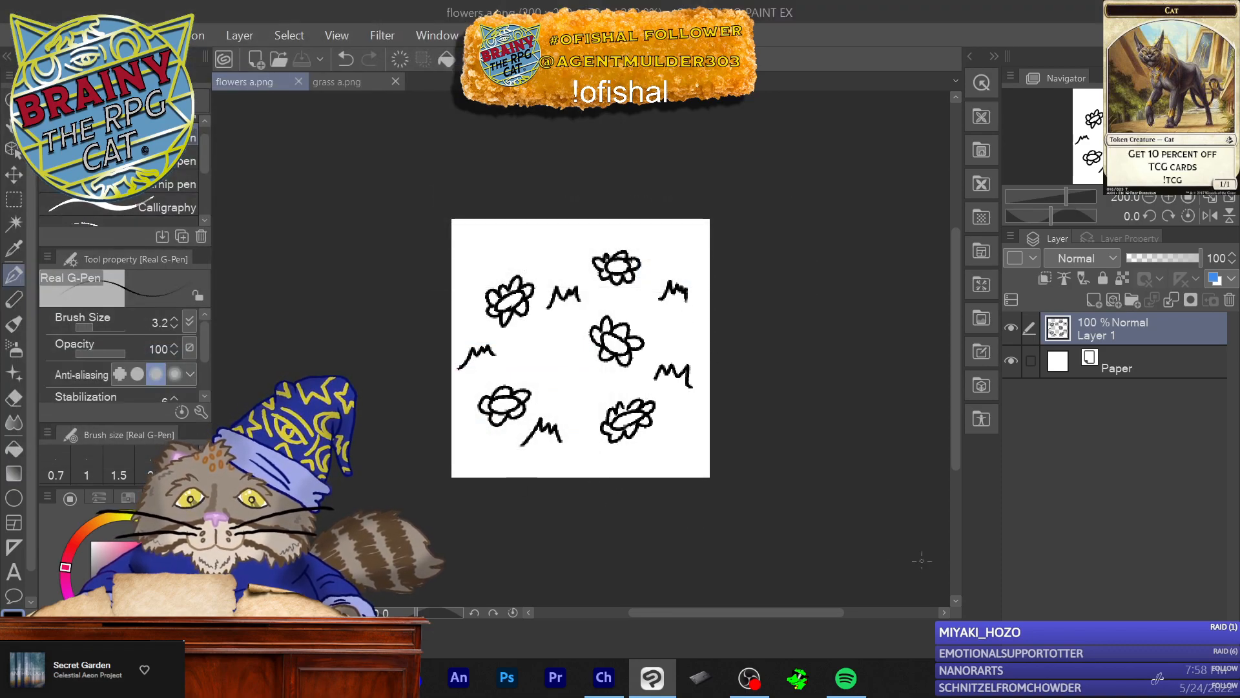
# Step: Delete the layer holding the saved six-flower drawing and add a new empty layer above the paper
pyautogui.click(1229, 300)
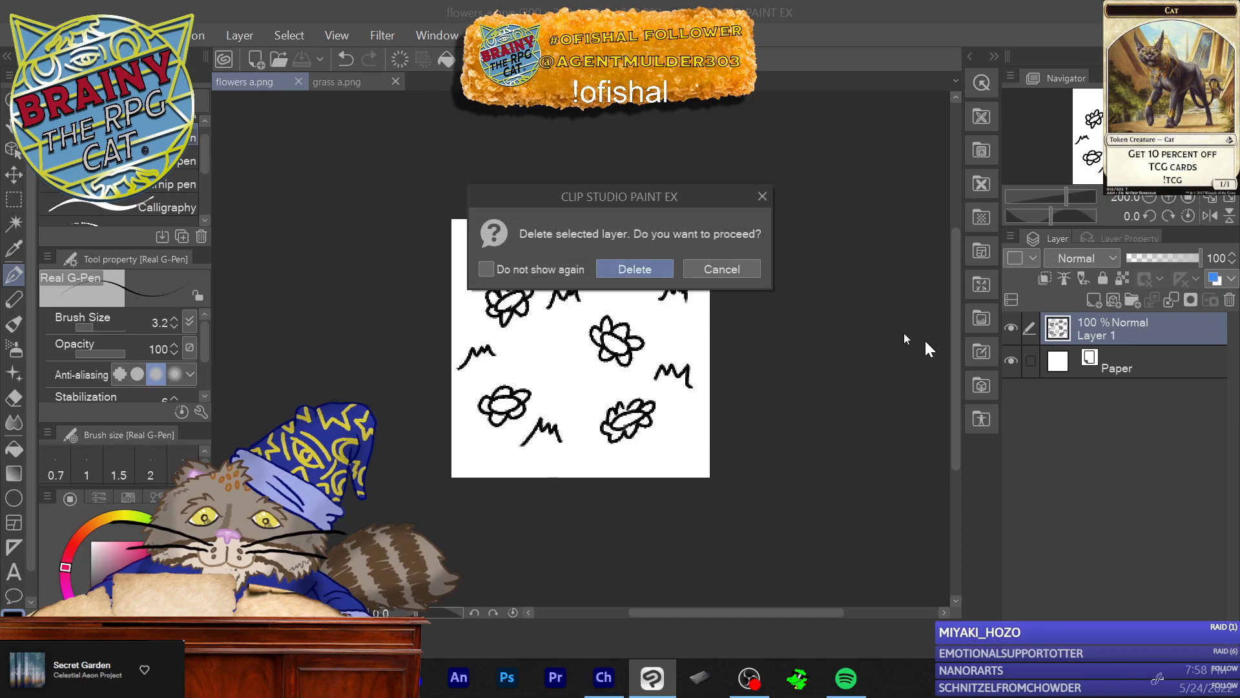
pyautogui.click(631, 266)
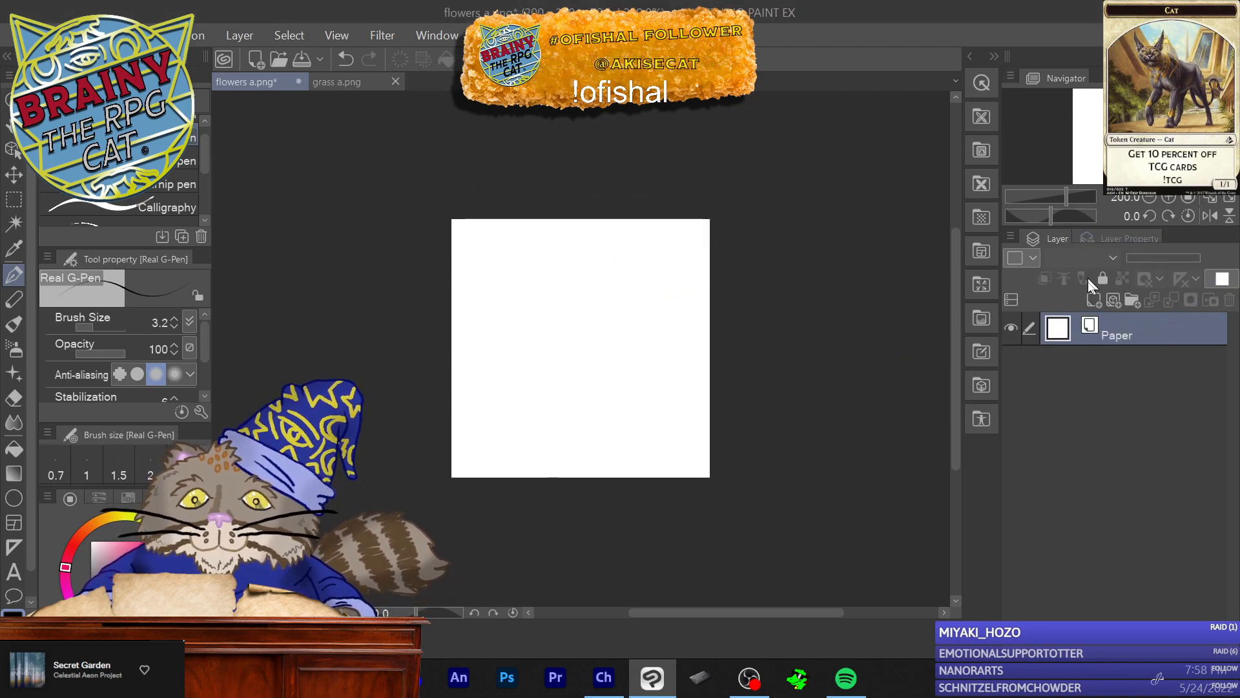
pyautogui.click(1092, 299)
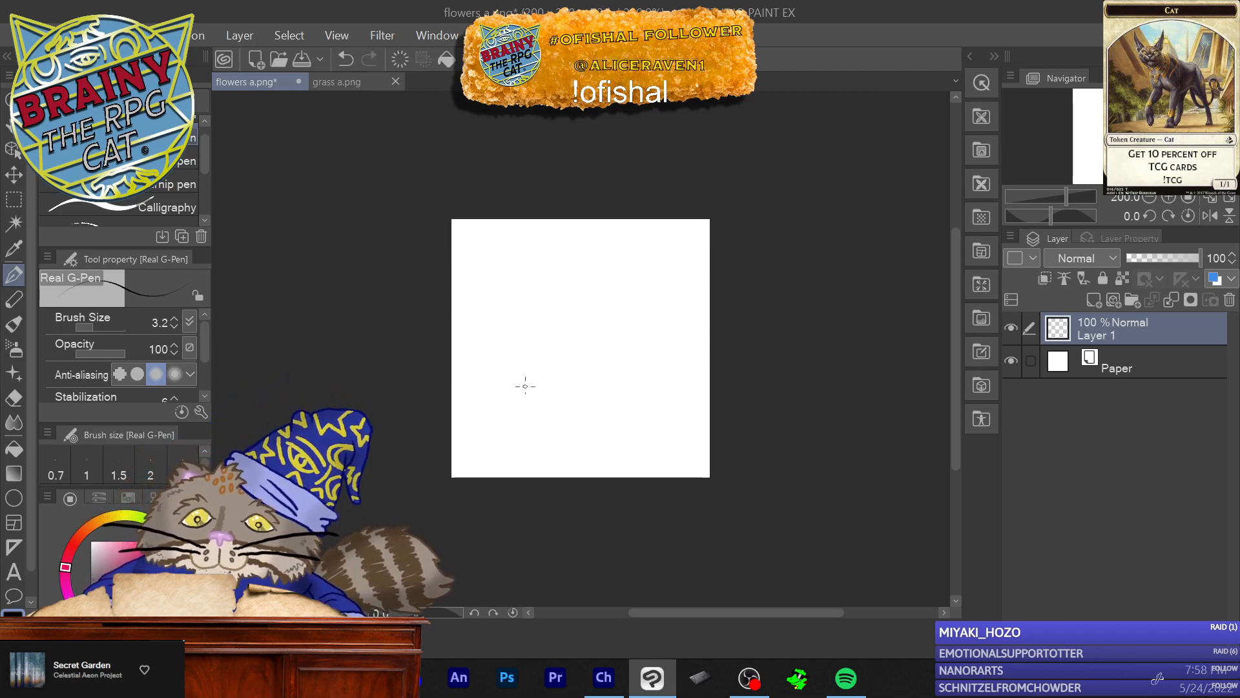
# Step: Draw outlined flowers at the canvas's lower left, middle right and upper left, plus zigzag grass tufts at upper centre, lower right and bottom centre
pyautogui.moveTo(521, 389)
pyautogui.mouseDown()
pyautogui.moveTo(518, 404)
pyautogui.moveTo(515, 384)
pyautogui.moveTo(531, 377)
pyautogui.moveTo(535, 408)
pyautogui.moveTo(491, 416)
pyautogui.moveTo(508, 379)
pyautogui.mouseUp()
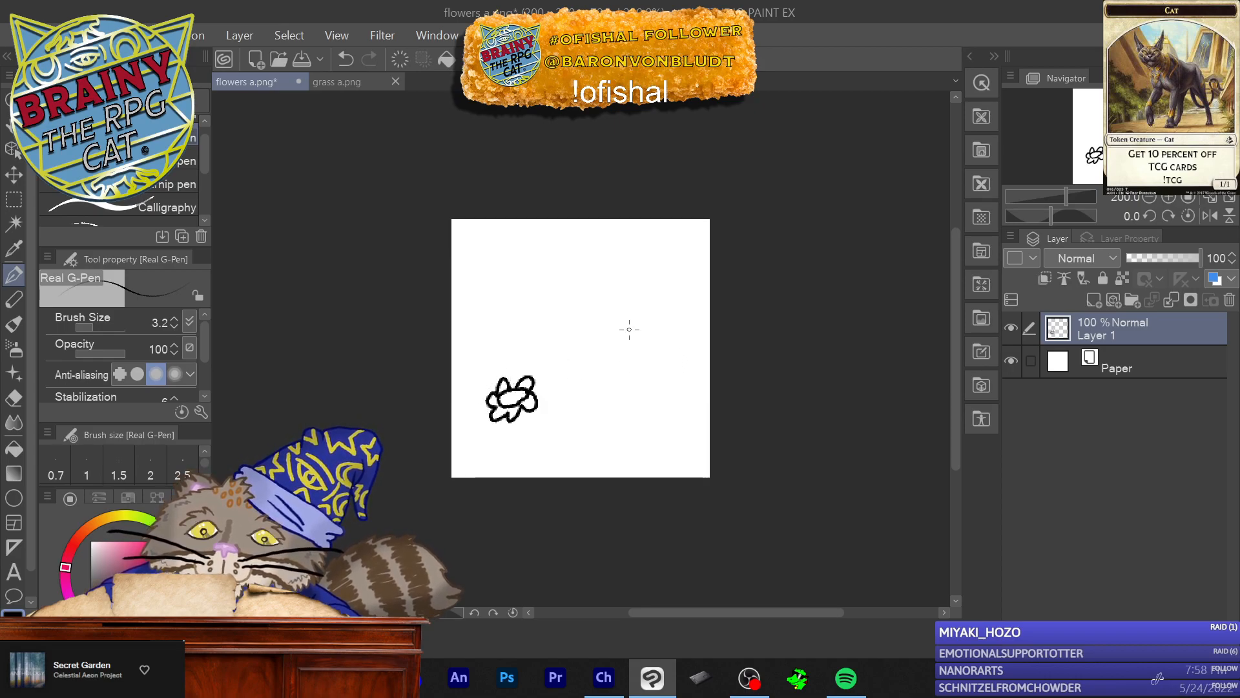
pyautogui.moveTo(652, 336)
pyautogui.mouseDown()
pyautogui.moveTo(637, 327)
pyautogui.moveTo(628, 337)
pyautogui.moveTo(645, 342)
pyautogui.moveTo(640, 315)
pyautogui.moveTo(669, 326)
pyautogui.moveTo(648, 349)
pyautogui.moveTo(617, 324)
pyautogui.mouseUp()
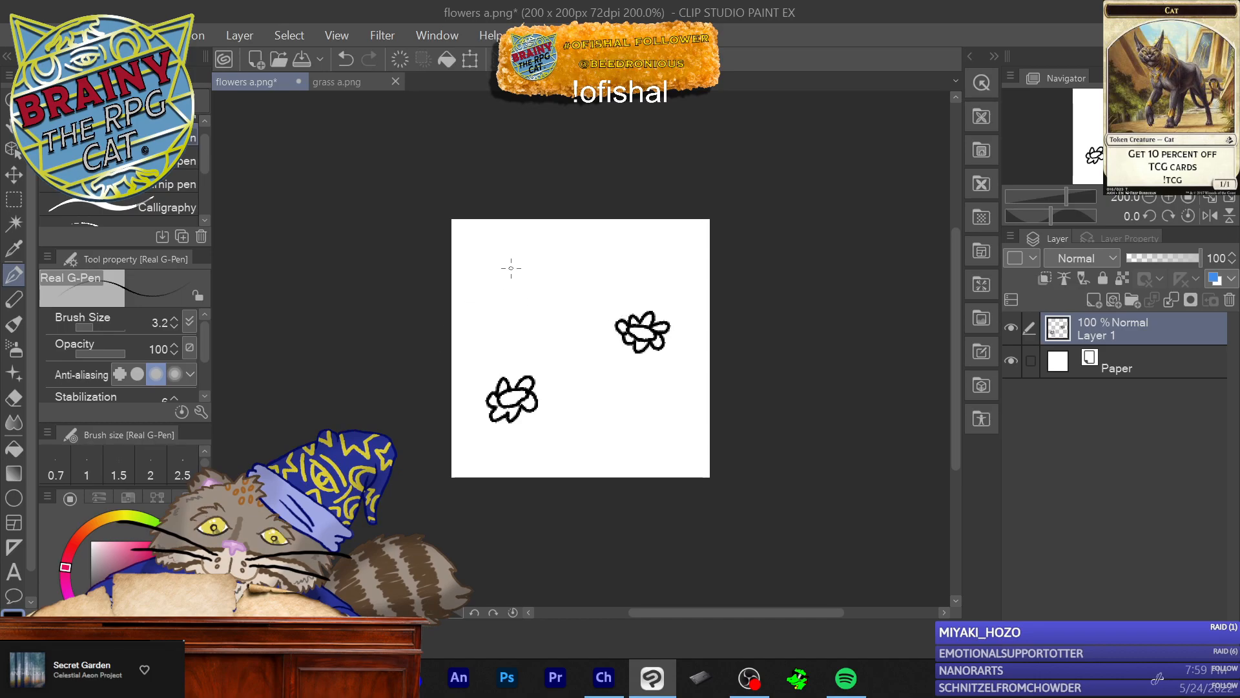
pyautogui.moveTo(504, 282)
pyautogui.mouseDown()
pyautogui.moveTo(520, 270)
pyautogui.moveTo(494, 285)
pyautogui.moveTo(513, 291)
pyautogui.moveTo(516, 264)
pyautogui.moveTo(500, 300)
pyautogui.moveTo(486, 281)
pyautogui.moveTo(522, 270)
pyautogui.moveTo(585, 277)
pyautogui.moveTo(594, 295)
pyautogui.mouseUp()
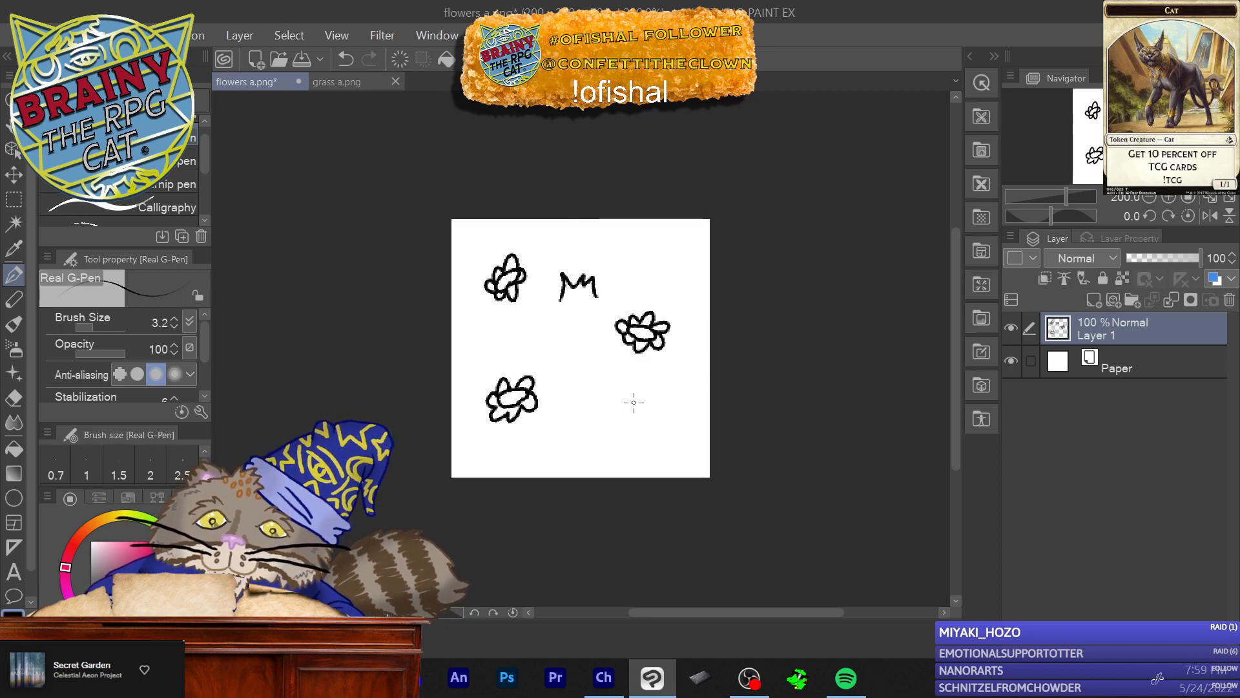
pyautogui.moveTo(667, 408)
pyautogui.mouseDown()
pyautogui.moveTo(670, 390)
pyautogui.moveTo(646, 387)
pyautogui.moveTo(622, 405)
pyautogui.mouseUp()
pyautogui.moveTo(553, 455)
pyautogui.mouseDown()
pyautogui.moveTo(582, 441)
pyautogui.moveTo(592, 461)
pyautogui.mouseUp()
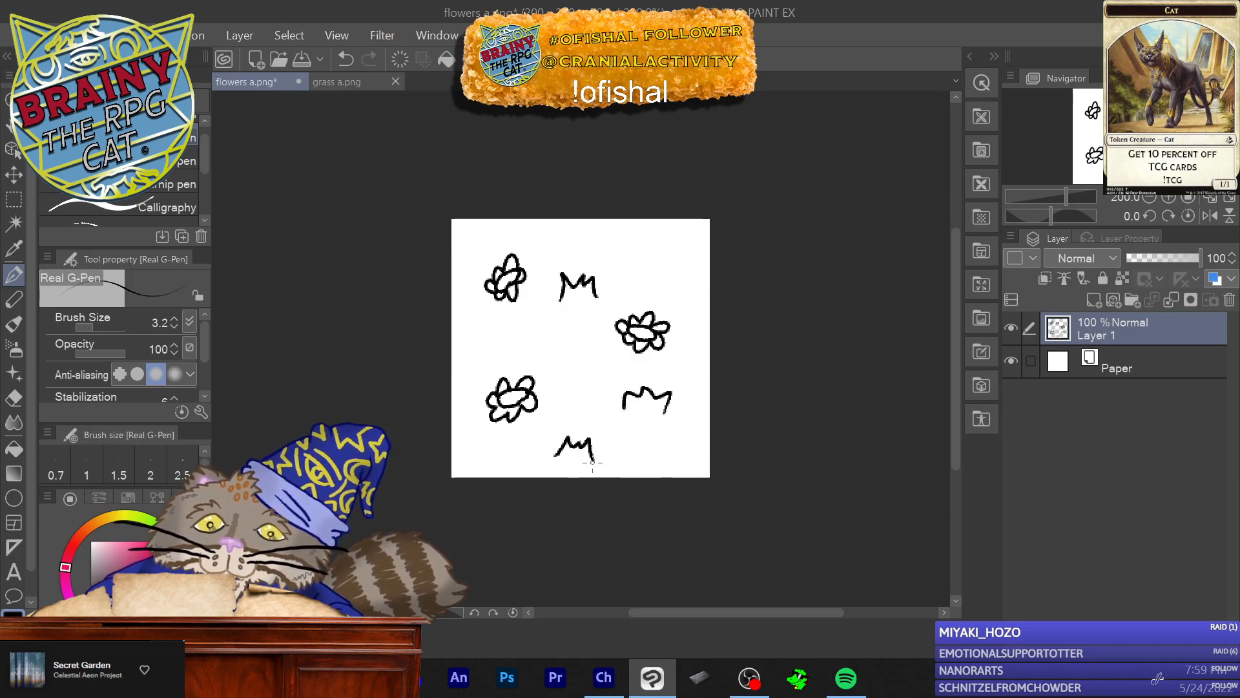
# Step: Save the three-flower drawing as a separate PNG named "flowers b" in the outdoors folder, accepting the loss of layer information
pyautogui.click(9, 35)
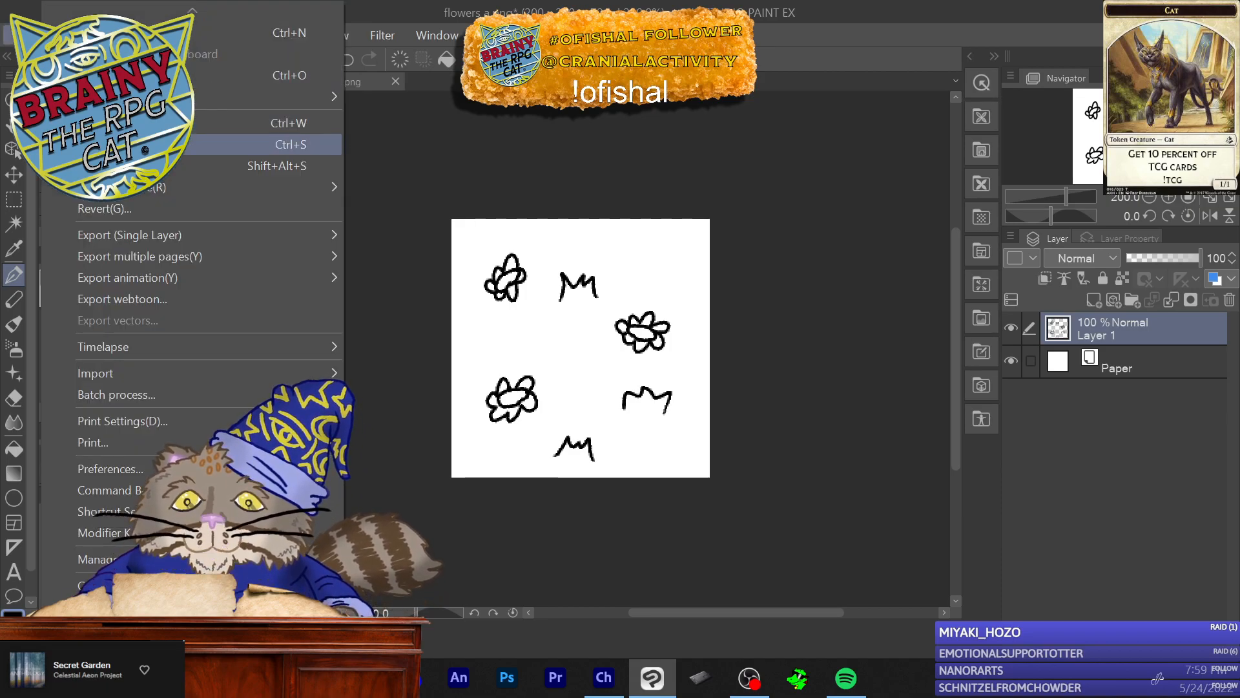
pyautogui.click(162, 167)
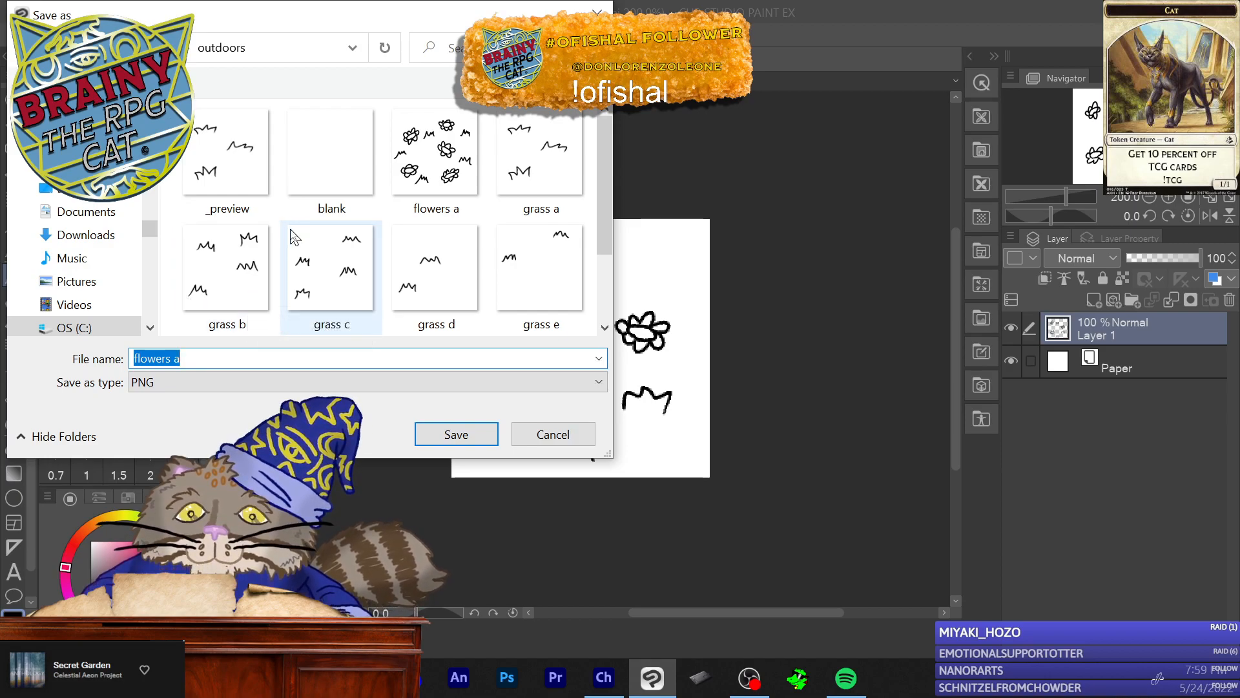
pyautogui.write('flowers b')
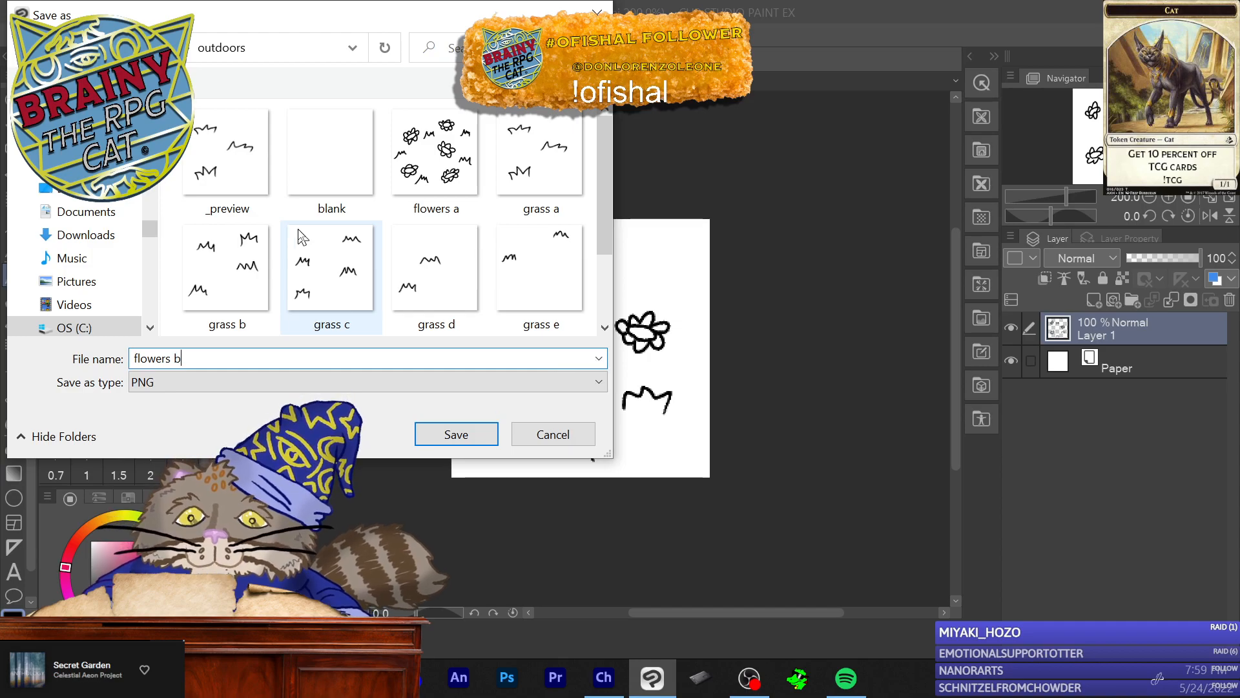
pyautogui.click(455, 444)
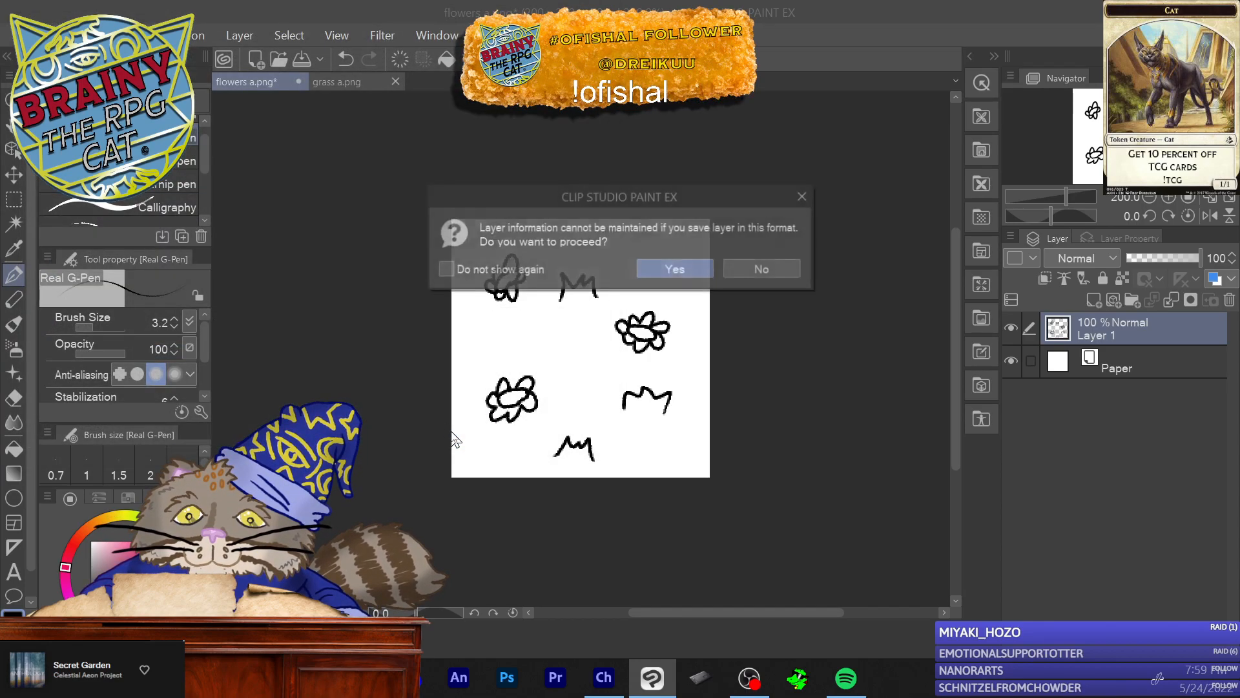
pyautogui.click(689, 270)
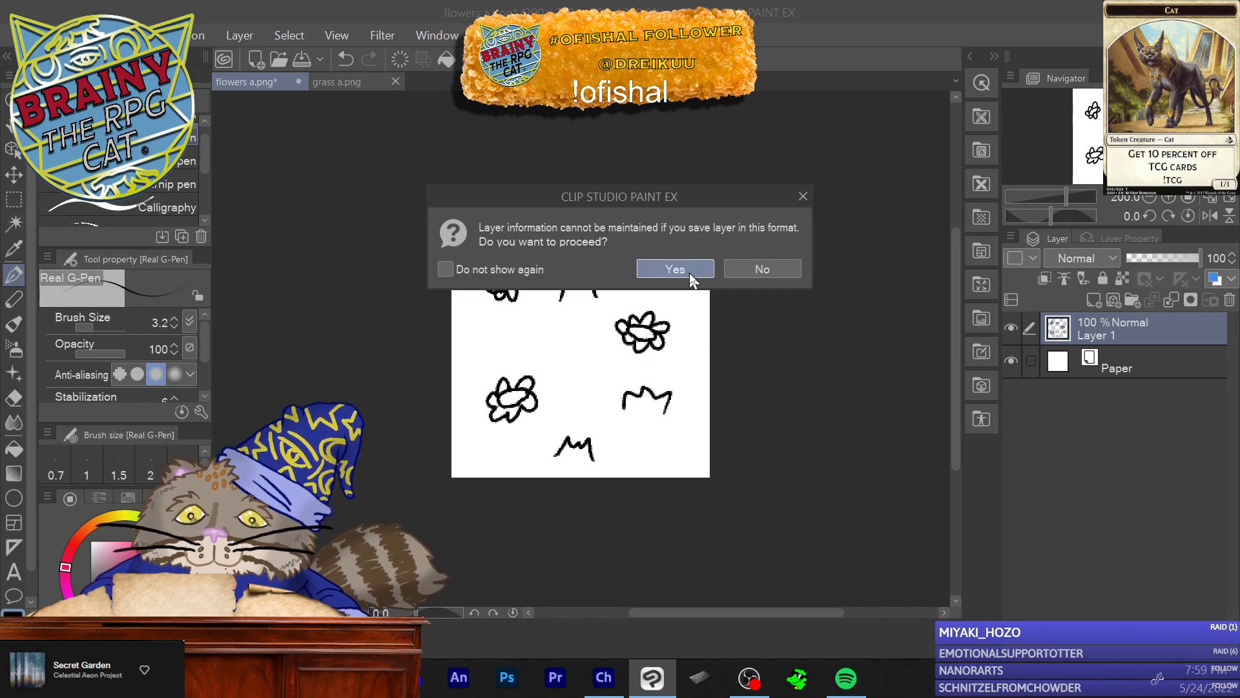
# Step: Delete the saved three-flower drawing's layer and add a new empty layer above the paper
pyautogui.click(1229, 300)
pyautogui.click(632, 270)
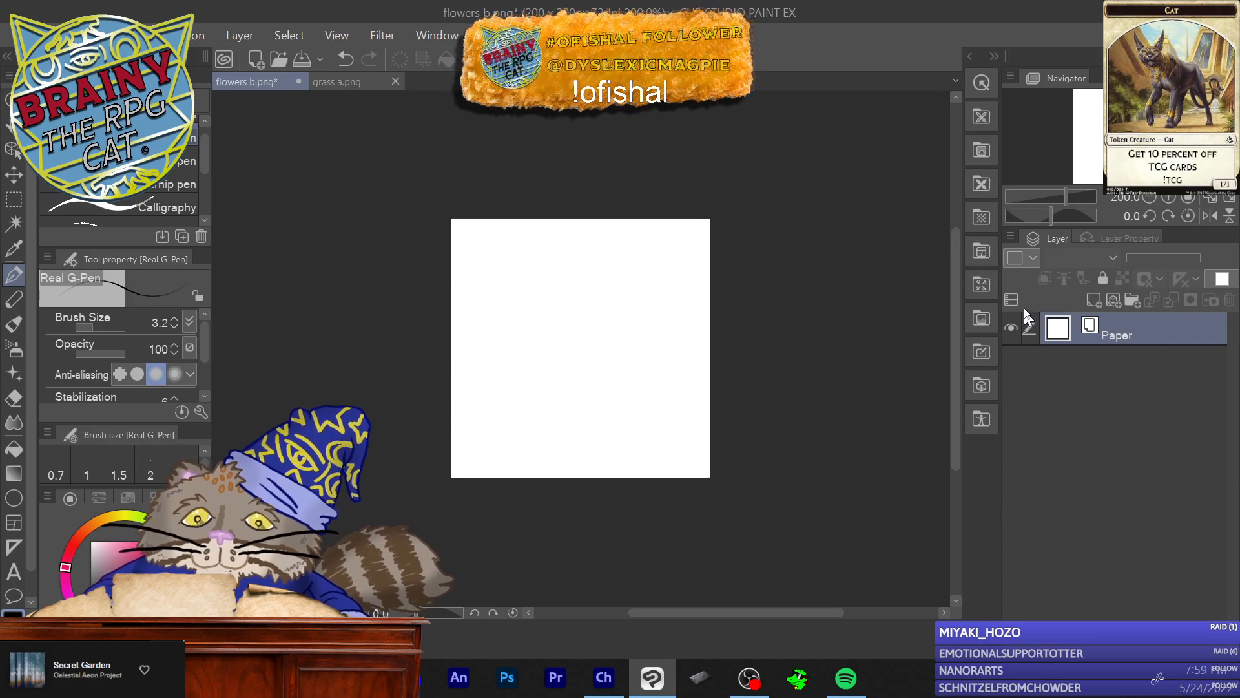
pyautogui.click(1091, 301)
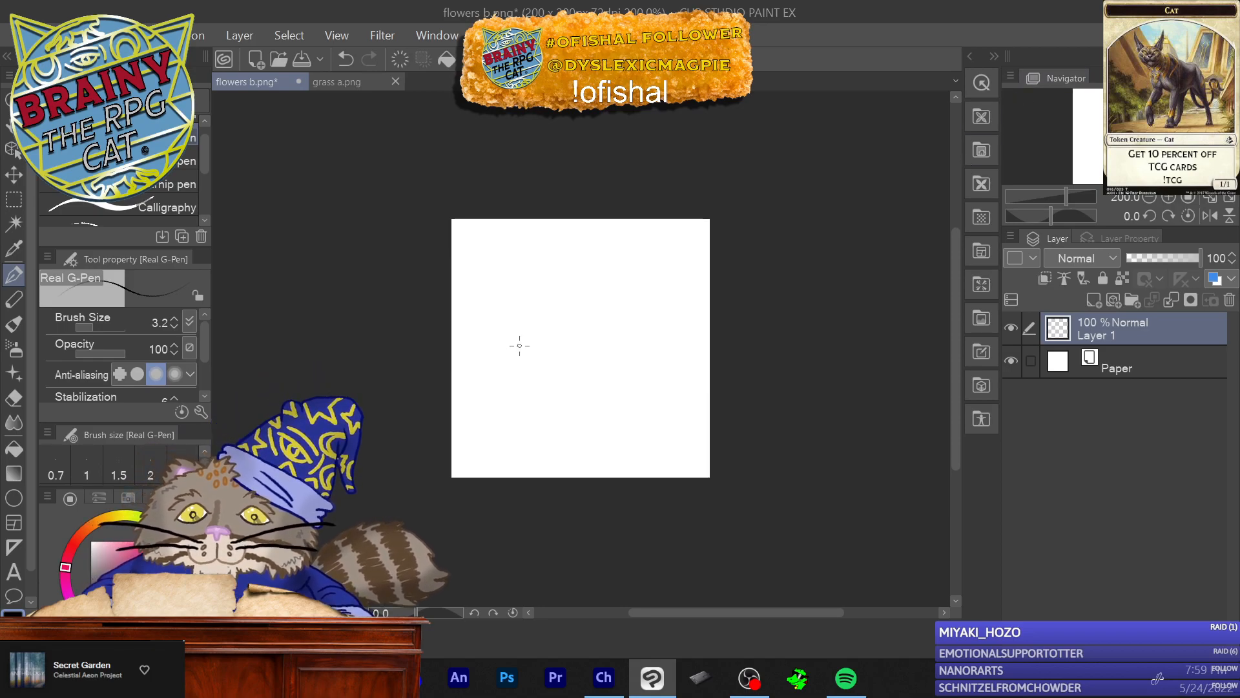
# Step: Draw two outlined flowers on the canvas's right half and three zigzag grass tufts at upper left, near the centre and between the flowers
pyautogui.moveTo(622, 313)
pyautogui.mouseDown()
pyautogui.moveTo(642, 309)
pyautogui.moveTo(611, 302)
pyautogui.moveTo(625, 327)
pyautogui.moveTo(610, 330)
pyautogui.moveTo(599, 309)
pyautogui.moveTo(609, 294)
pyautogui.moveTo(643, 292)
pyautogui.moveTo(636, 316)
pyautogui.mouseUp()
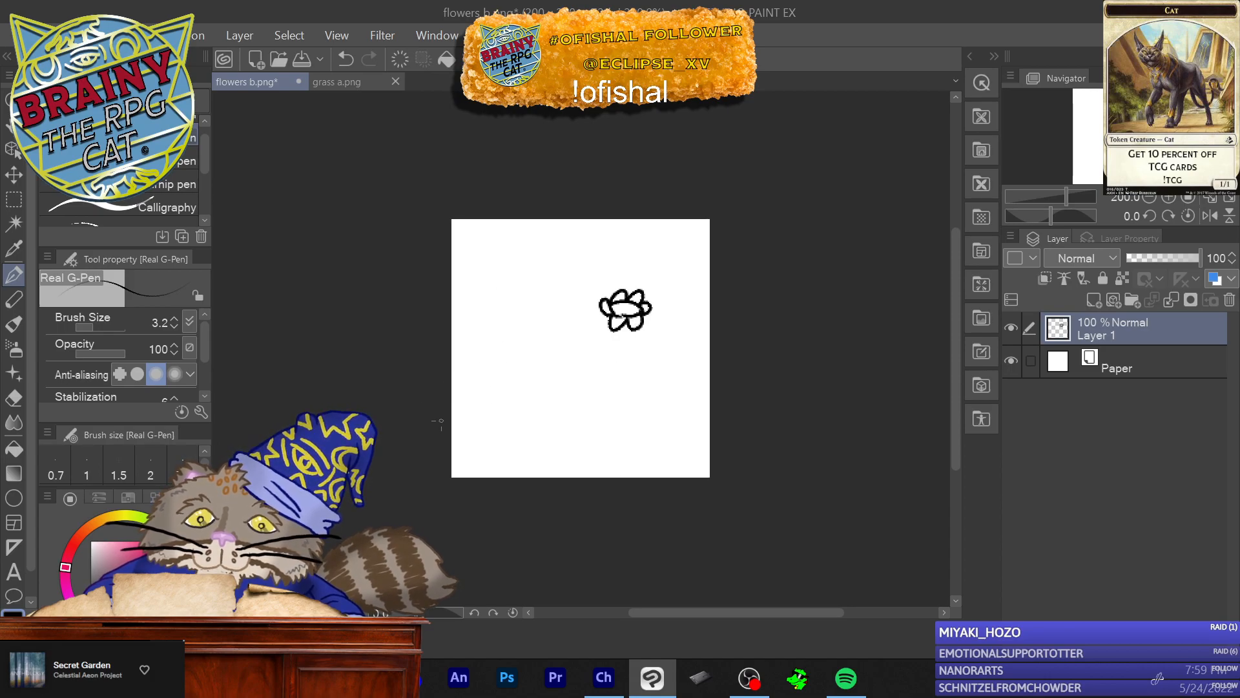
pyautogui.moveTo(659, 411)
pyautogui.mouseDown()
pyautogui.moveTo(635, 420)
pyautogui.moveTo(657, 409)
pyautogui.moveTo(643, 398)
pyautogui.moveTo(651, 387)
pyautogui.moveTo(670, 403)
pyautogui.moveTo(642, 431)
pyautogui.moveTo(622, 423)
pyautogui.moveTo(643, 394)
pyautogui.mouseUp()
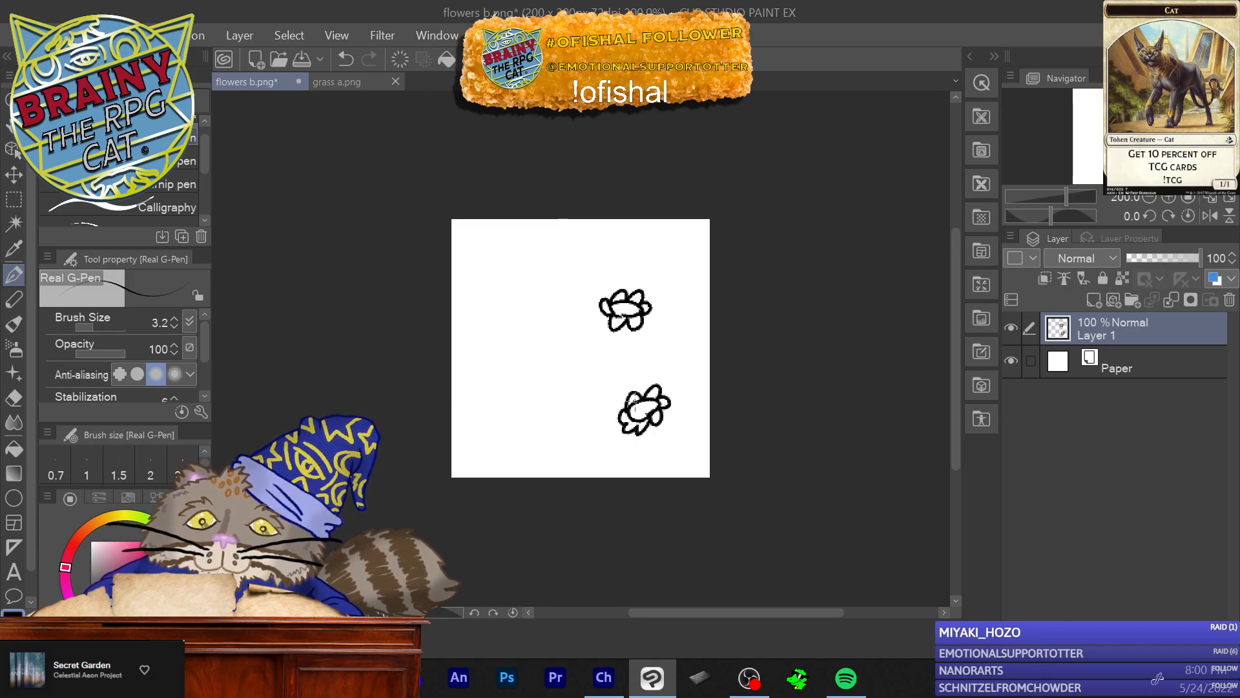
pyautogui.moveTo(471, 299)
pyautogui.mouseDown()
pyautogui.moveTo(486, 275)
pyautogui.moveTo(508, 272)
pyautogui.moveTo(509, 301)
pyautogui.mouseUp()
pyautogui.moveTo(522, 376)
pyautogui.mouseDown()
pyautogui.moveTo(541, 352)
pyautogui.moveTo(571, 381)
pyautogui.mouseUp()
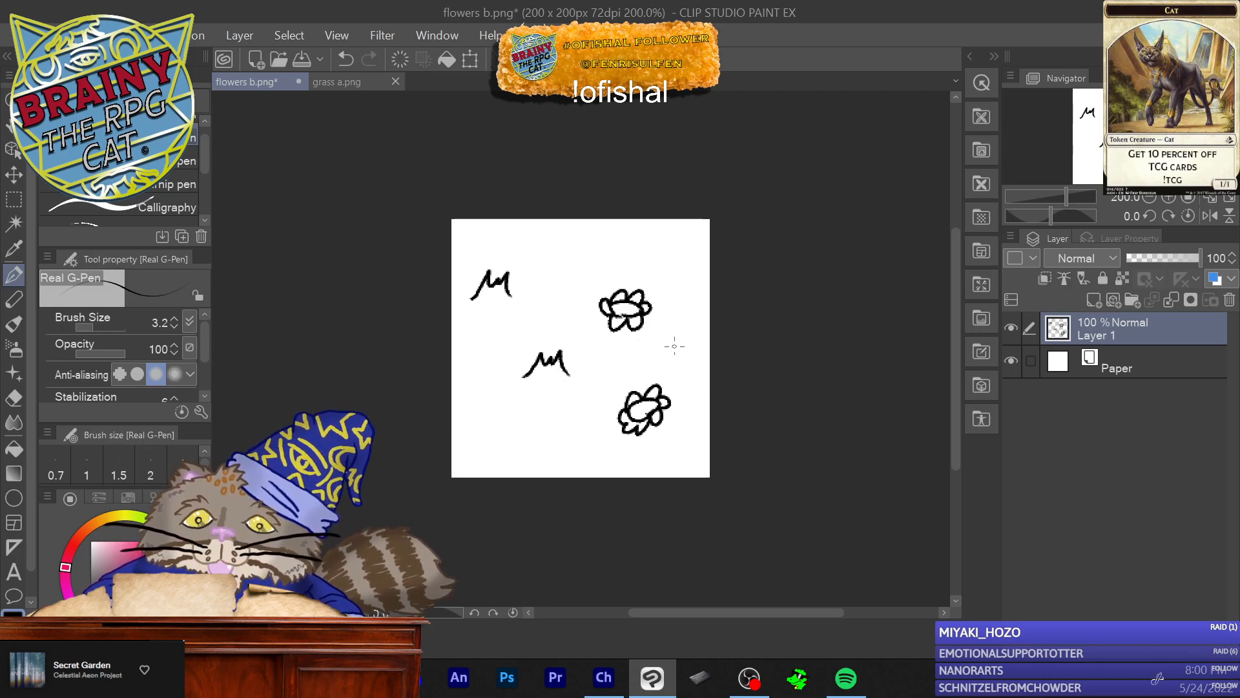
pyautogui.moveTo(691, 352); pyautogui.dragTo(652, 360)
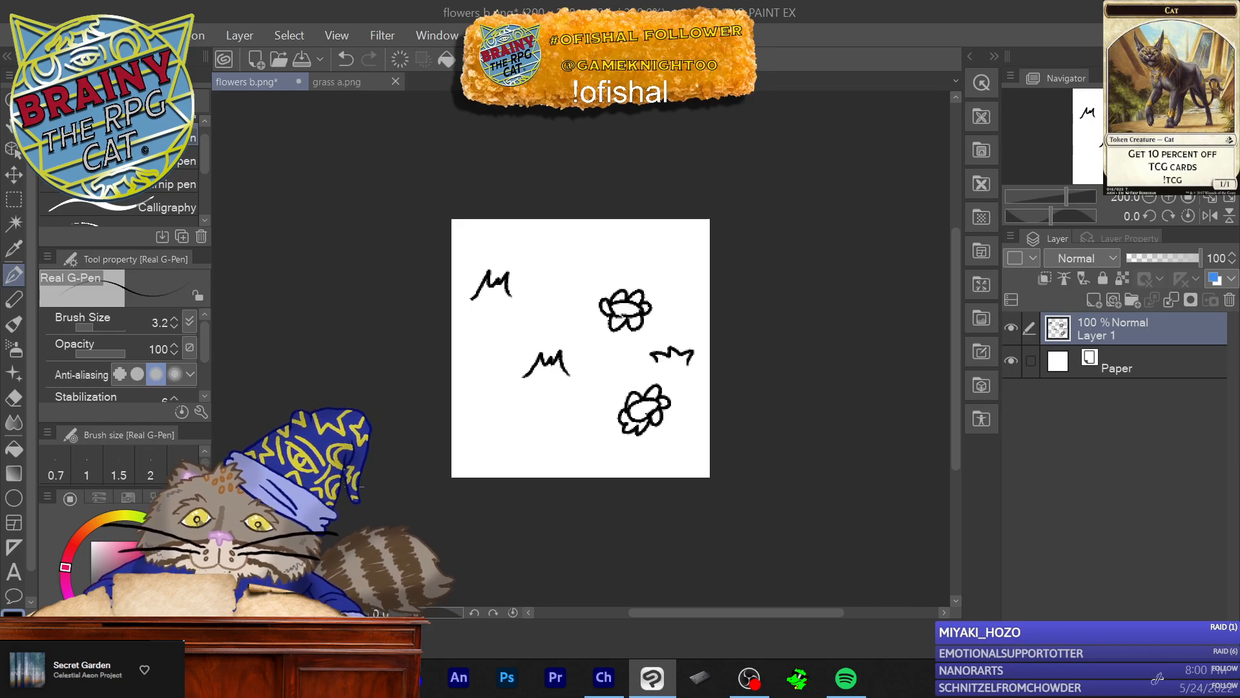
# Step: Save the two-flower drawing as a separate PNG named "flowers c" in the outdoors folder, accepting the loss of layer information
pyautogui.click(14, 35)
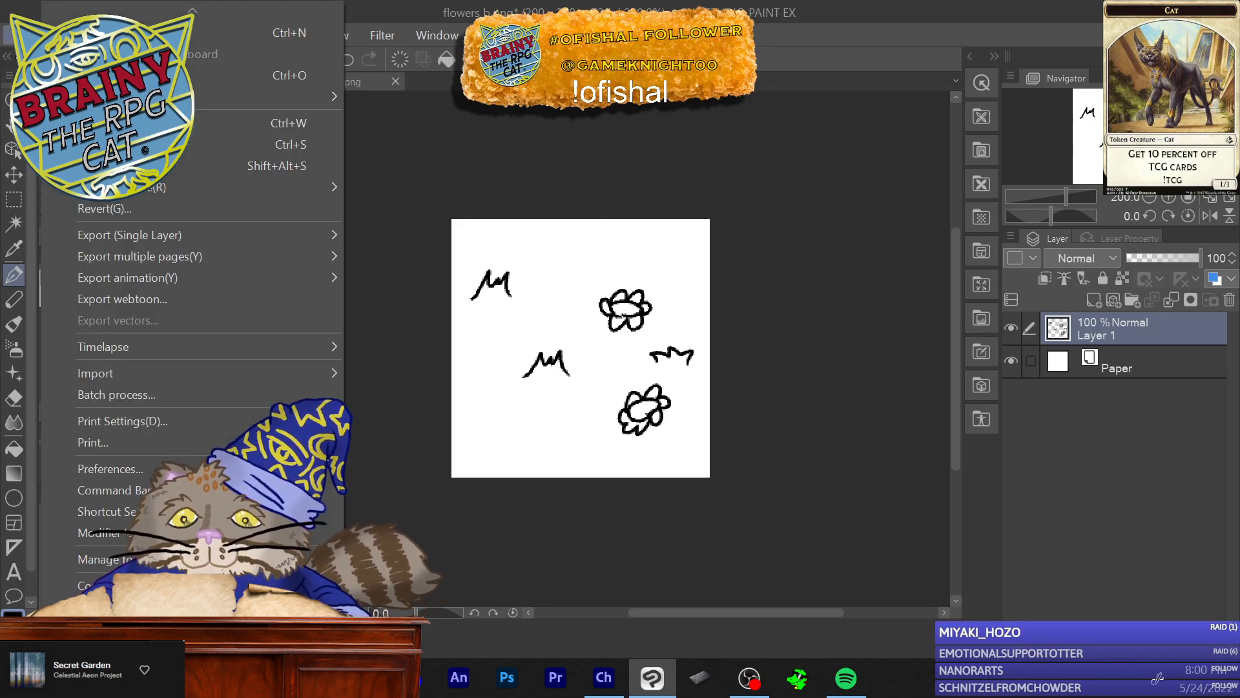
pyautogui.click(129, 144)
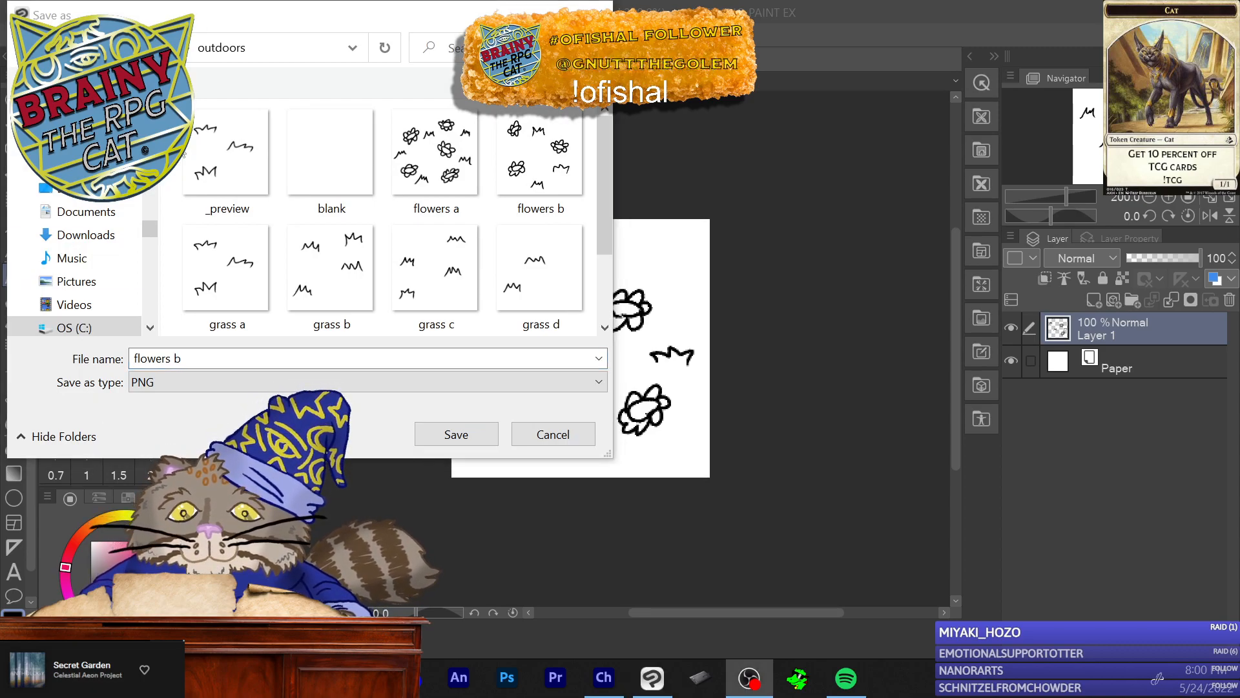
pyautogui.click(194, 359)
pyautogui.press('BackSpace')
pyautogui.write('c')
pyautogui.click(430, 434)
pyautogui.click(672, 267)
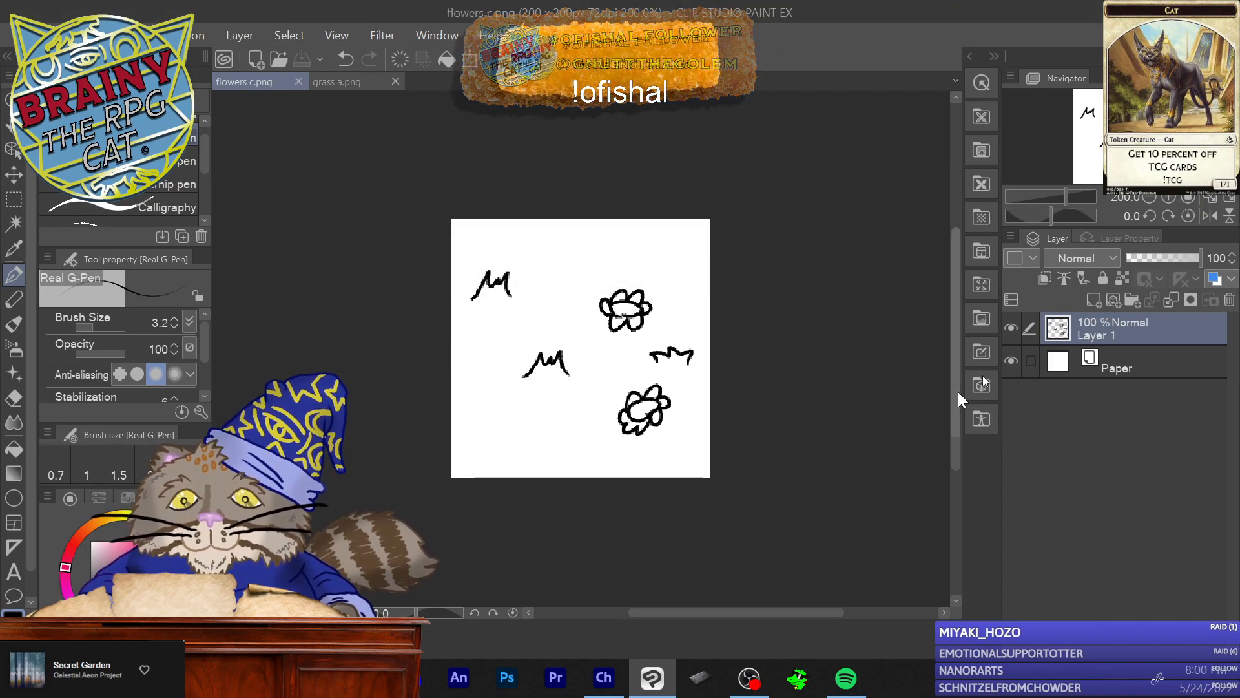
# Step: Delete the saved two-flower drawing's layer and add a new empty layer above the paper
pyautogui.click(1230, 300)
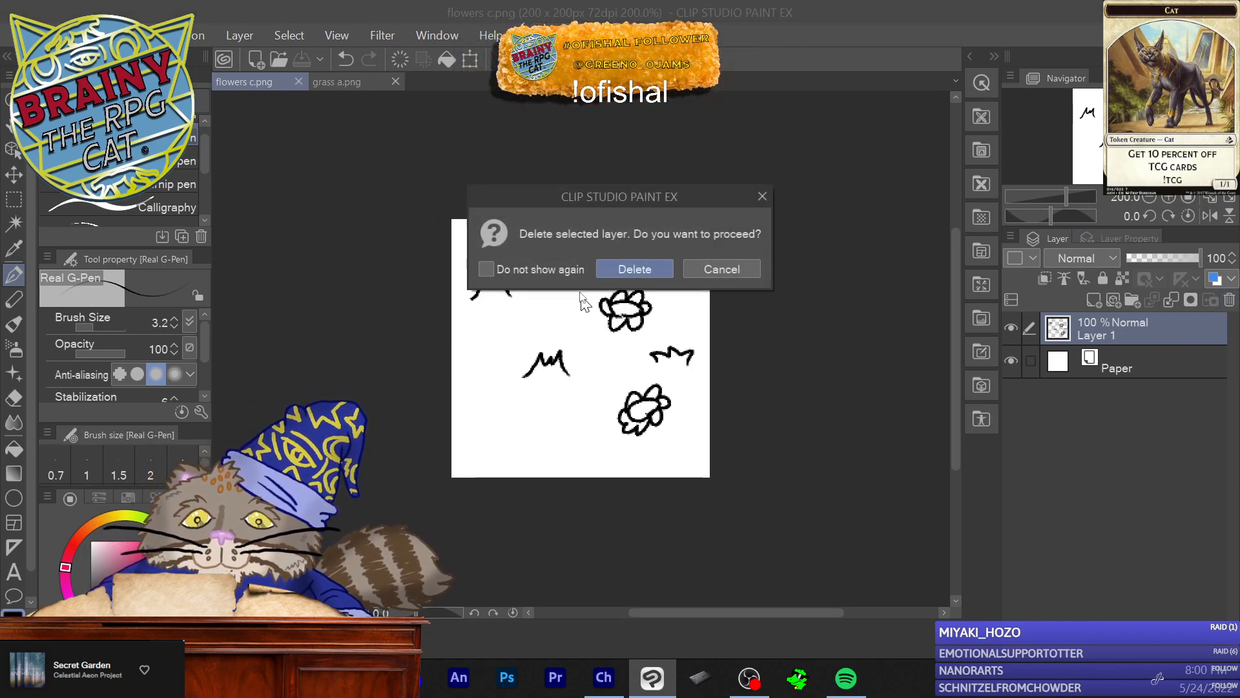
pyautogui.click(640, 270)
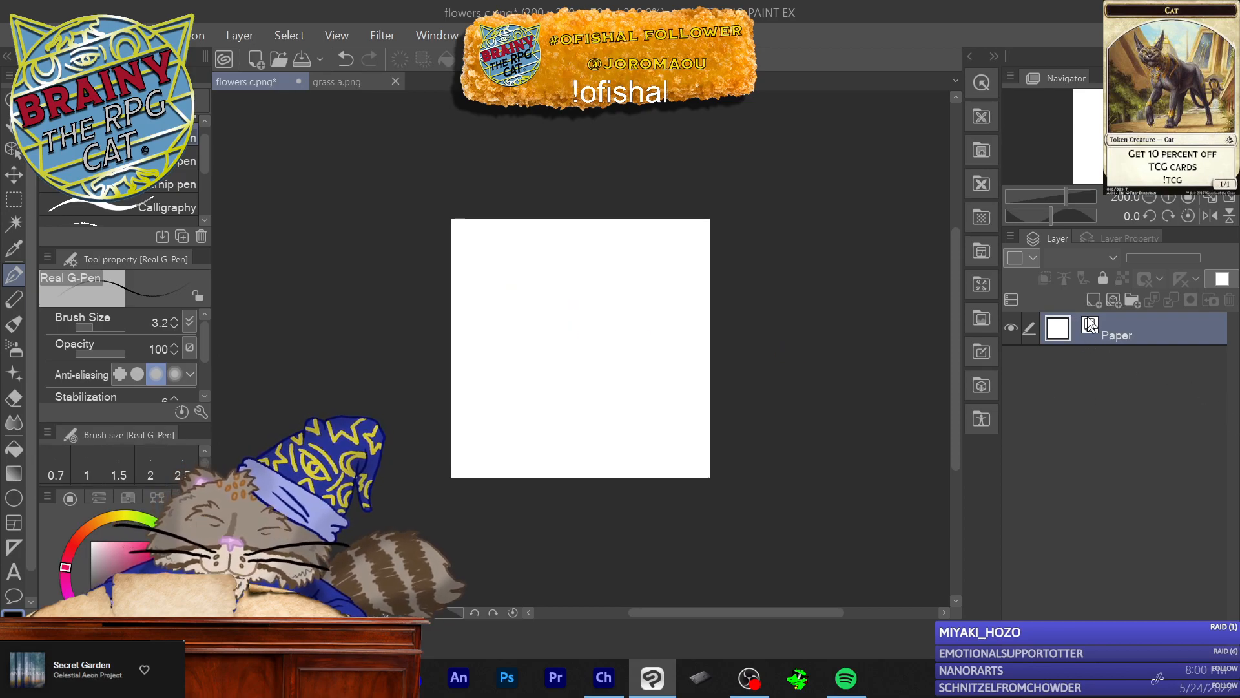
pyautogui.click(1091, 301)
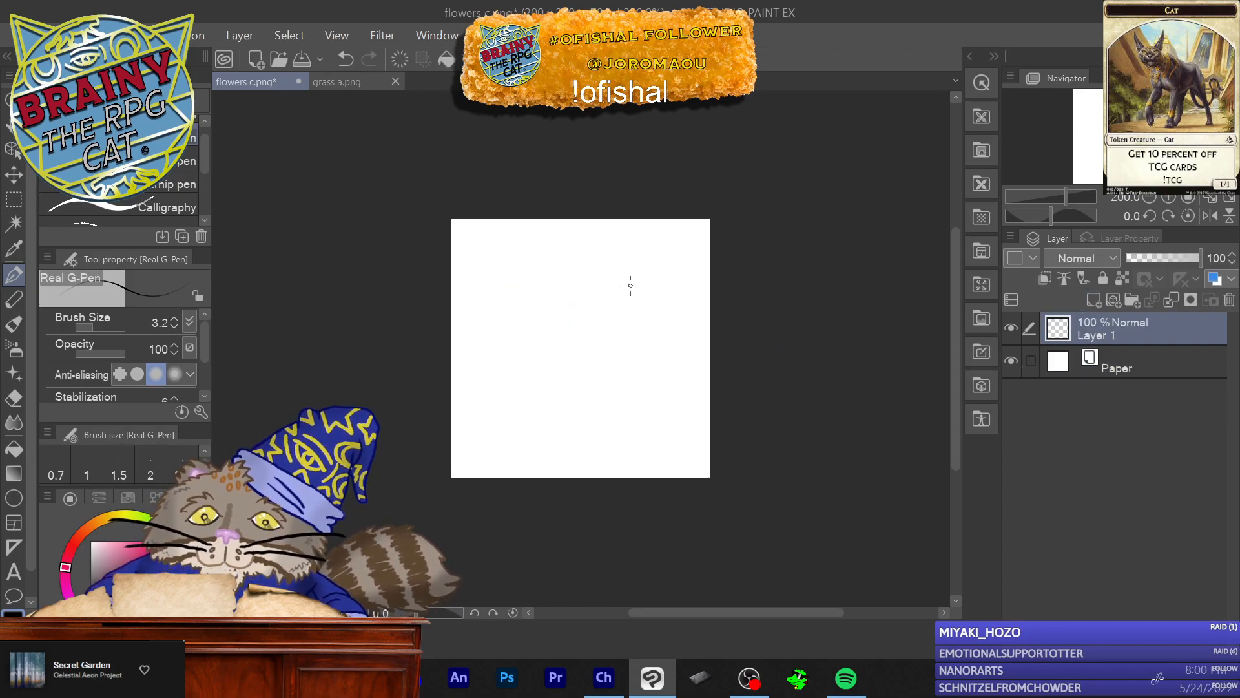
# Step: Draw one outlined flower at the canvas's upper right and grass tufts at upper left, below the flower and at lower left
pyautogui.moveTo(622, 299)
pyautogui.mouseDown()
pyautogui.moveTo(633, 304)
pyautogui.moveTo(618, 285)
pyautogui.moveTo(602, 291)
pyautogui.moveTo(627, 304)
pyautogui.moveTo(626, 281)
pyautogui.moveTo(634, 291)
pyautogui.moveTo(640, 306)
pyautogui.moveTo(620, 323)
pyautogui.moveTo(603, 306)
pyautogui.moveTo(612, 276)
pyautogui.moveTo(630, 276)
pyautogui.mouseUp()
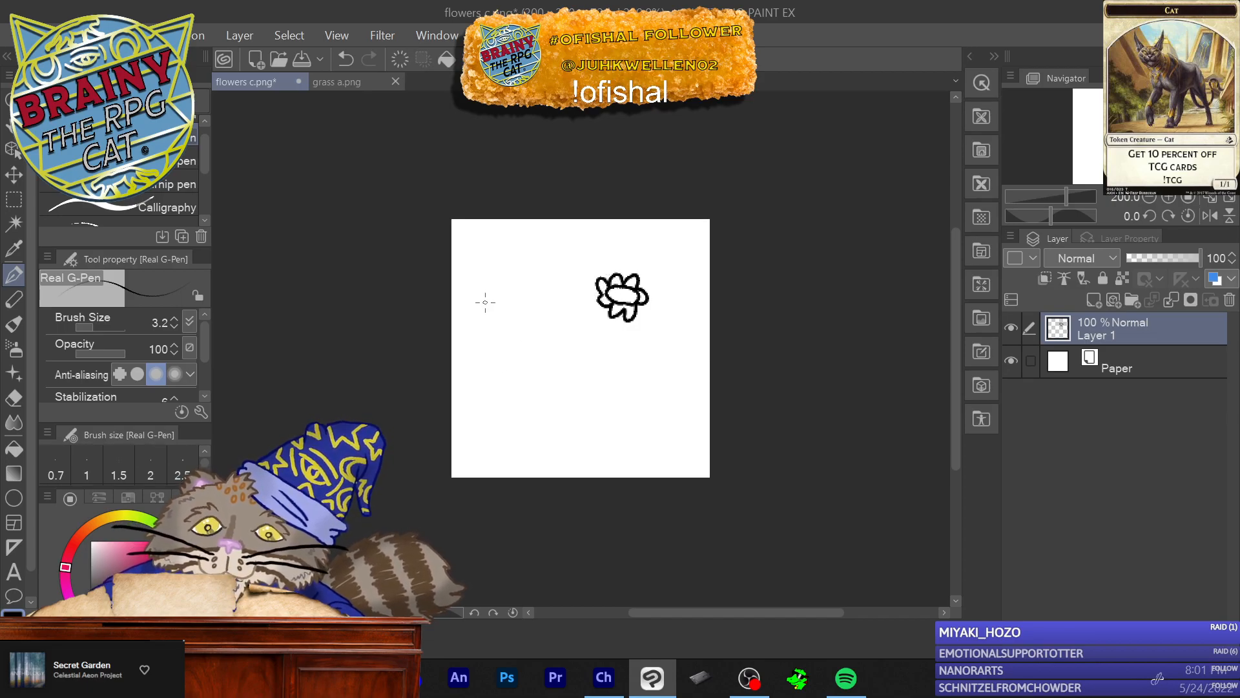
pyautogui.moveTo(490, 323); pyautogui.dragTo(506, 317)
pyautogui.moveTo(521, 303); pyautogui.dragTo(536, 323)
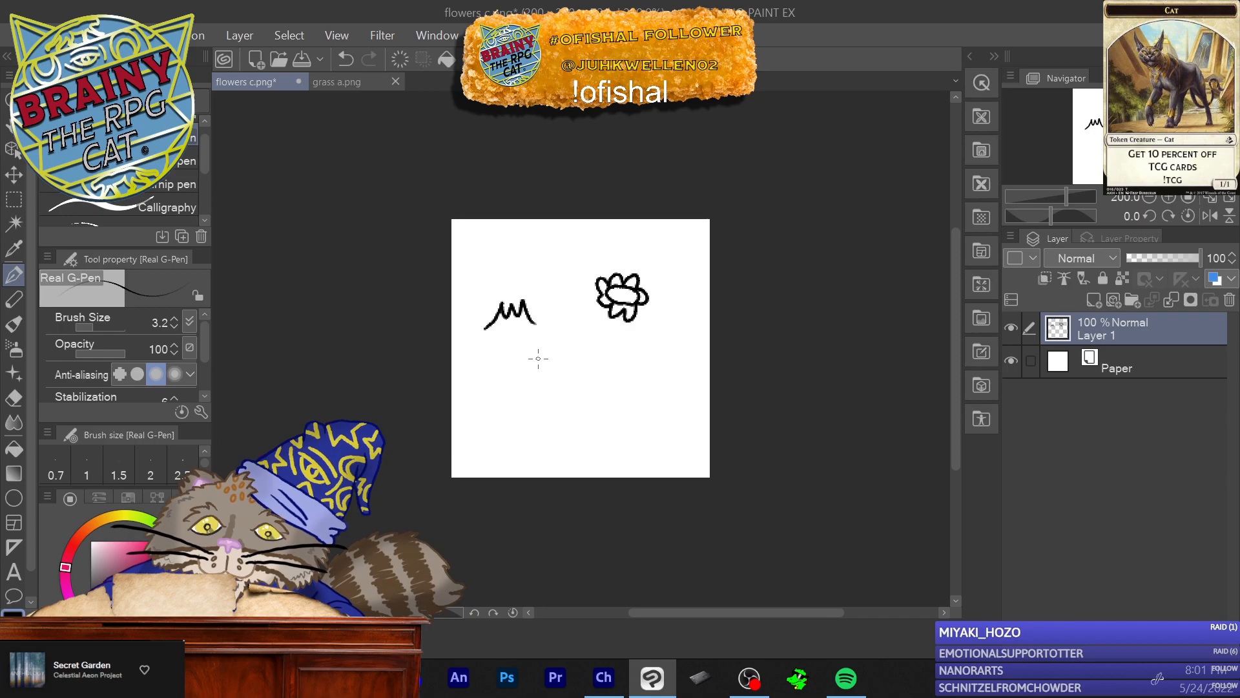
pyautogui.moveTo(655, 392)
pyautogui.mouseDown()
pyautogui.moveTo(646, 372)
pyautogui.moveTo(615, 386)
pyautogui.mouseUp()
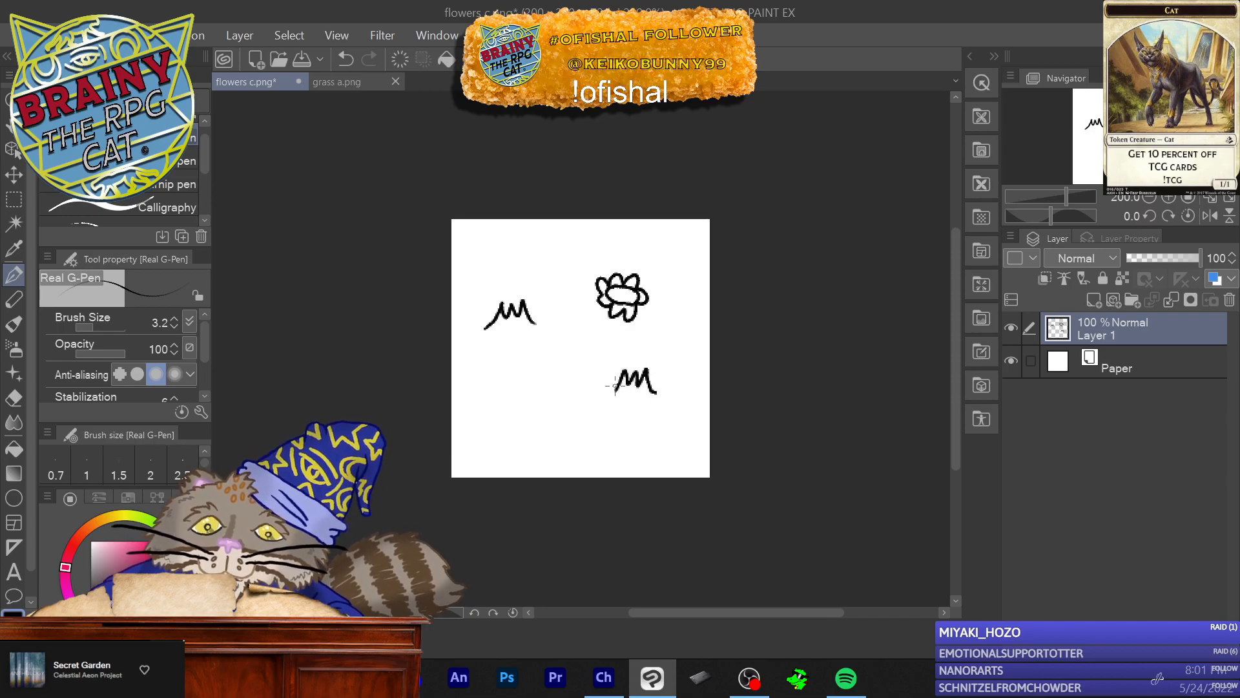
pyautogui.moveTo(534, 431)
pyautogui.mouseDown()
pyautogui.moveTo(516, 395)
pyautogui.moveTo(496, 427)
pyautogui.mouseUp()
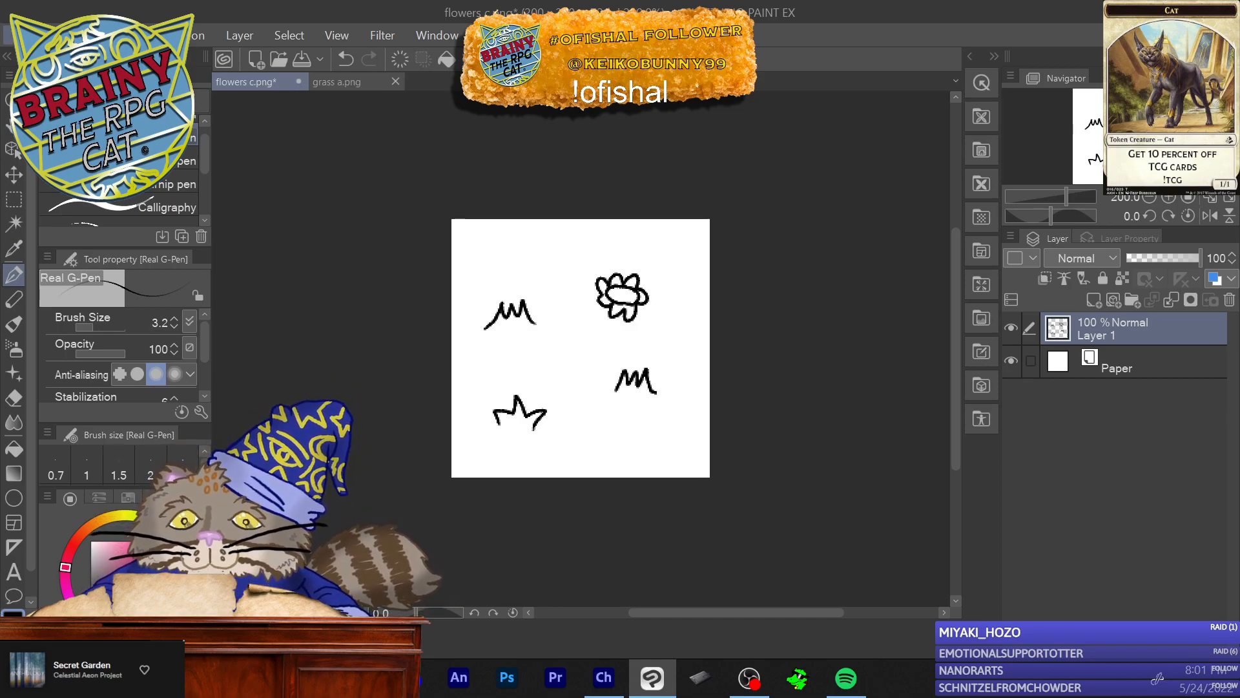
# Step: Save the single-flower drawing as a separate PNG named "flowers d" in the outdoors folder, accepting the loss of layer information
pyautogui.click(18, 35)
pyautogui.moveTo(150, 187)
pyautogui.click(530, 207)
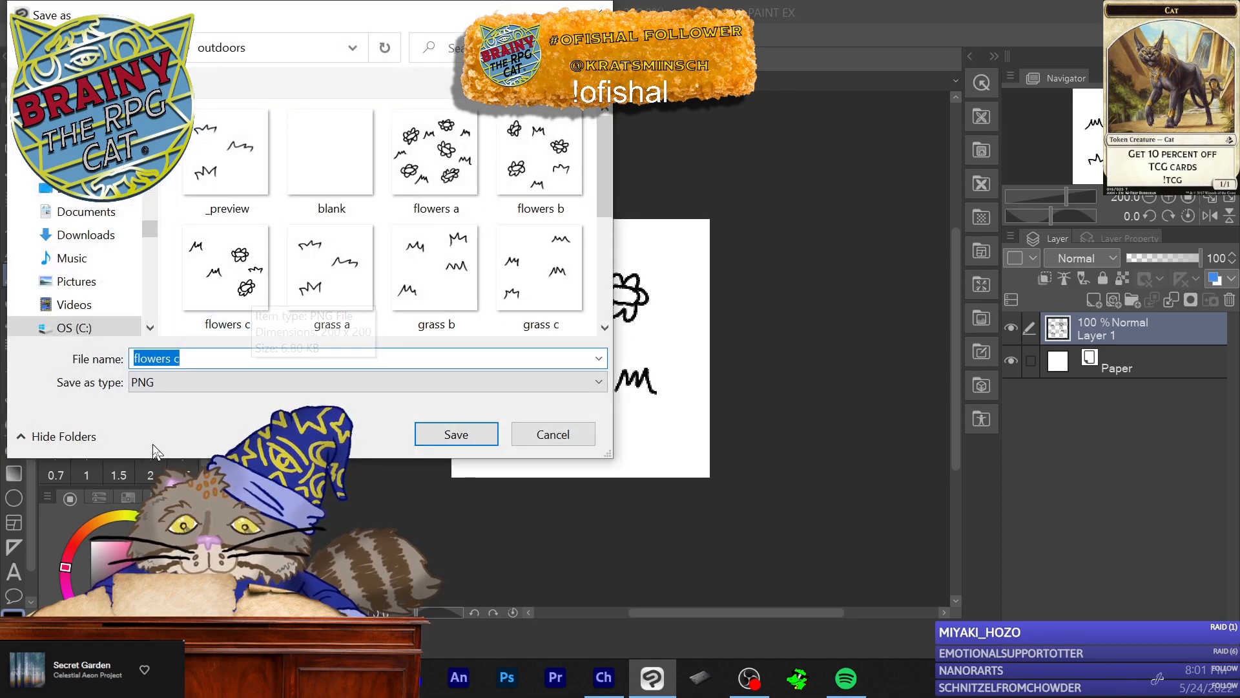
pyautogui.click(262, 363)
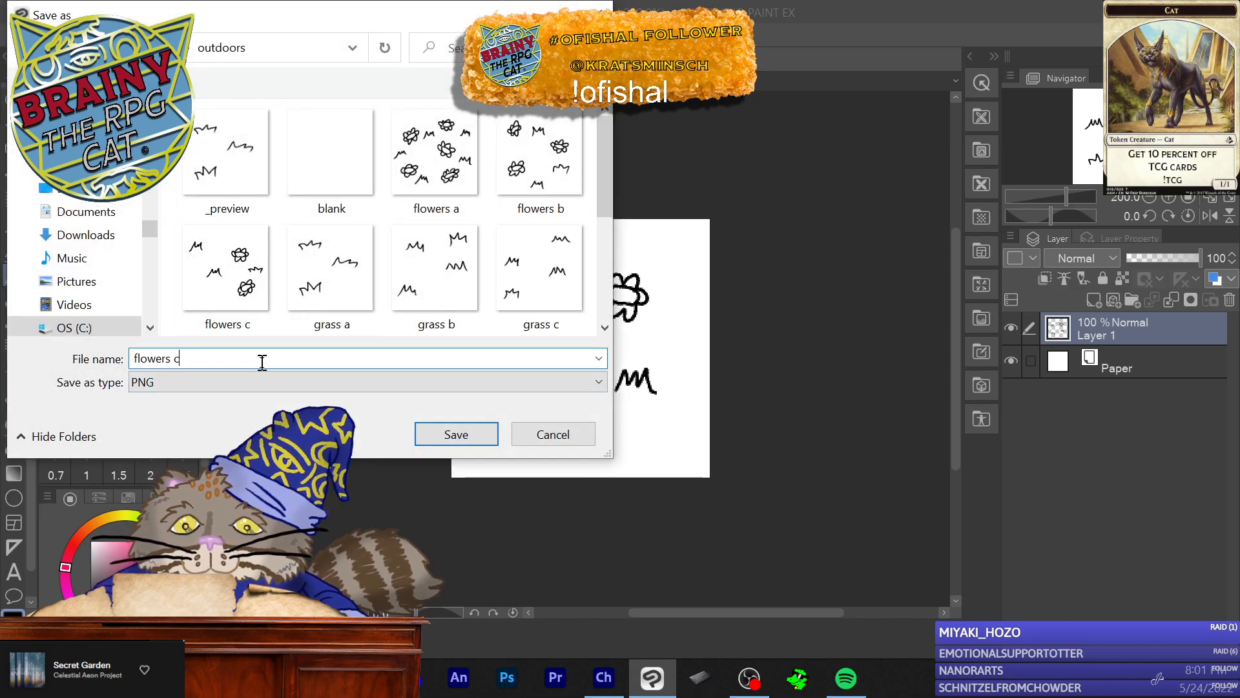
pyautogui.press('BackSpace')
pyautogui.write('d')
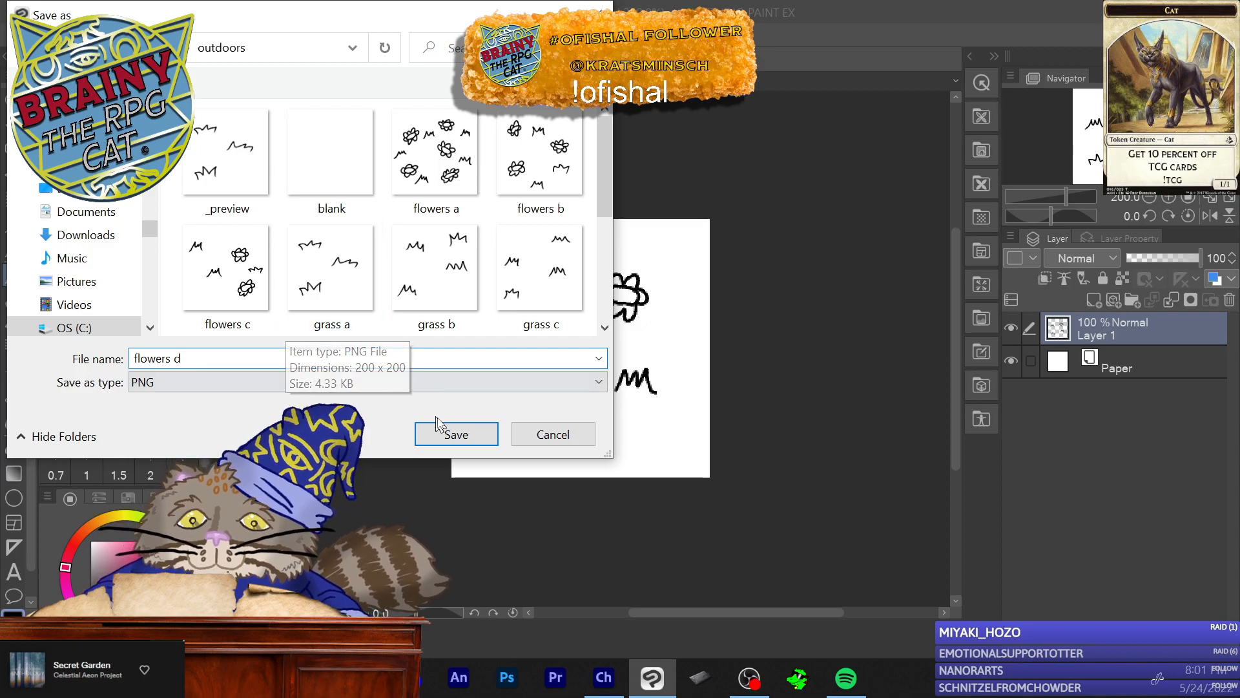
pyautogui.click(457, 435)
pyautogui.click(708, 275)
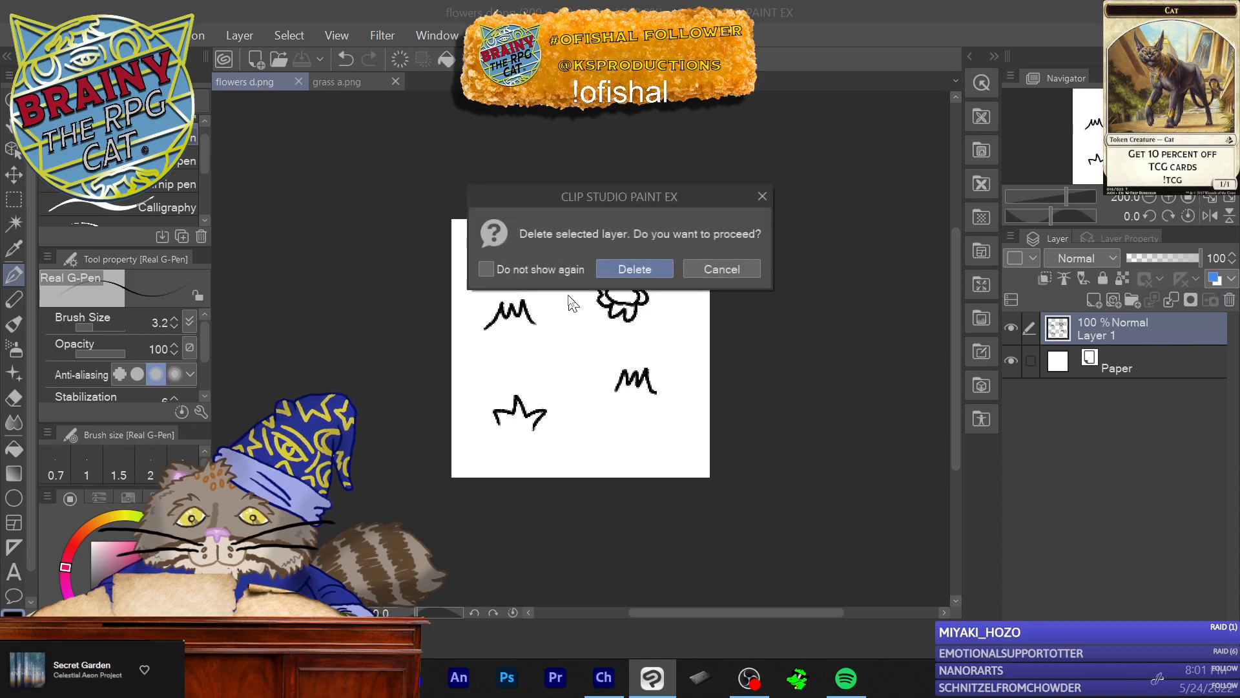
# Step: Replace the saved drawing's layer with an empty one and draw a central flower with grass tufts at upper left, right and lower left
pyautogui.click(634, 272)
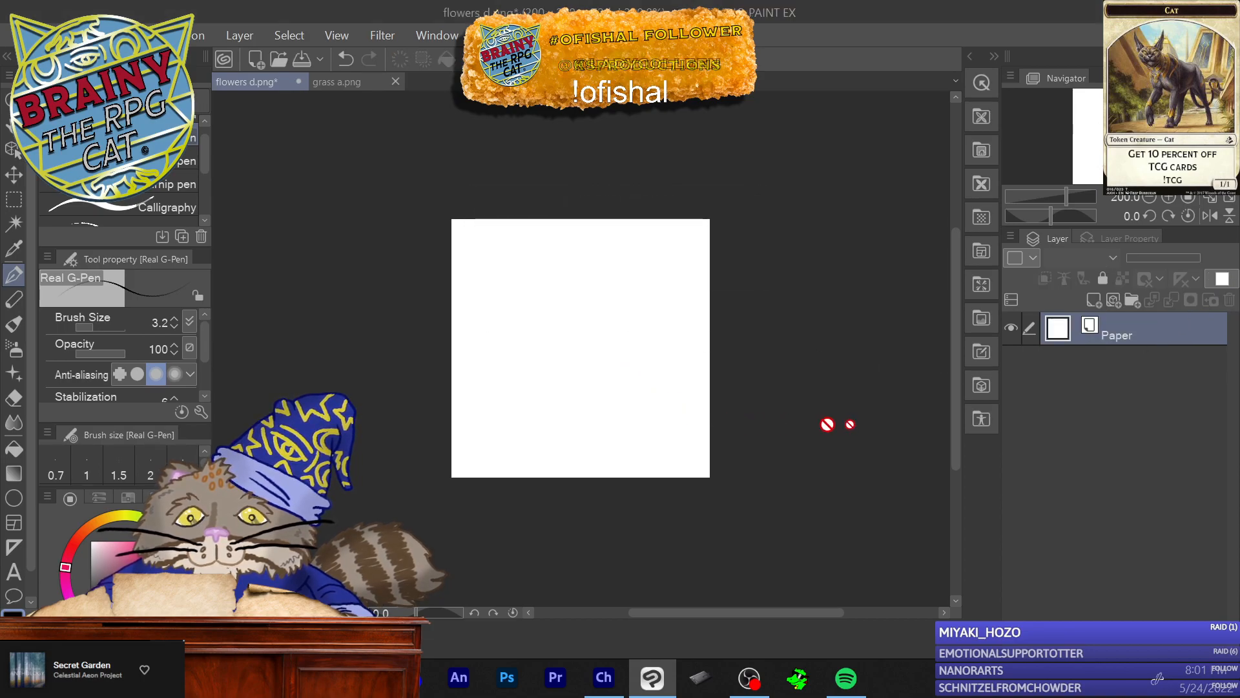
pyautogui.click(1092, 301)
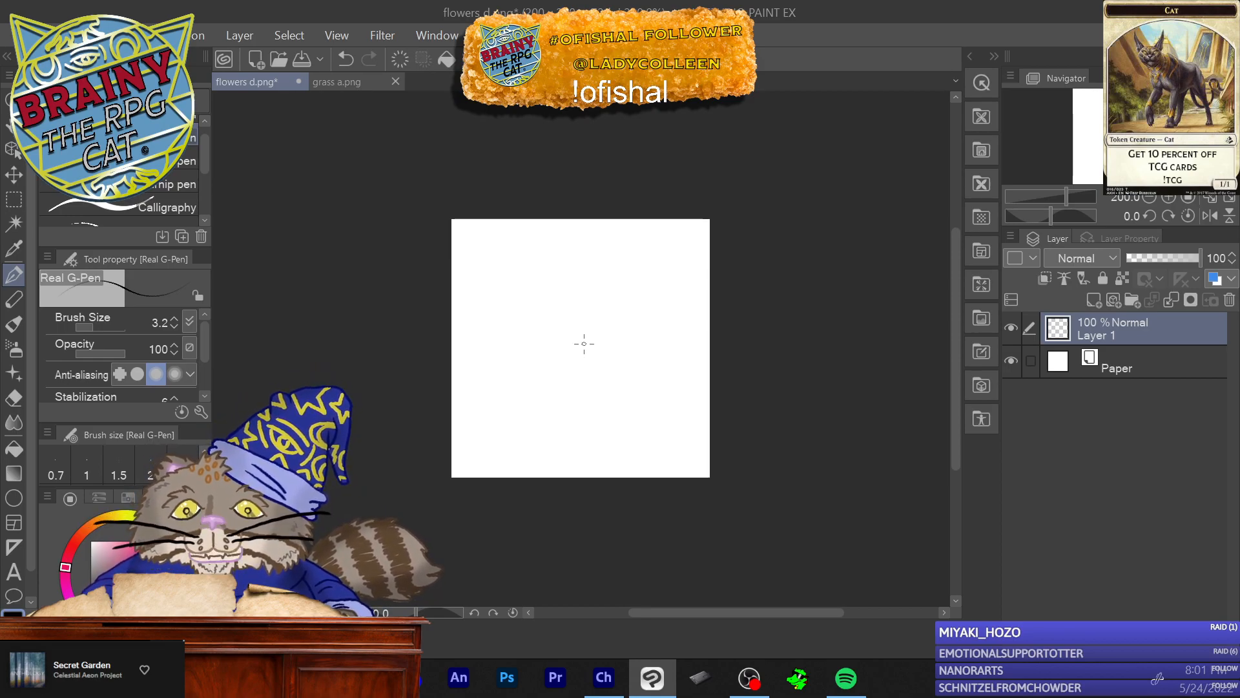
pyautogui.moveTo(592, 333)
pyautogui.mouseDown()
pyautogui.moveTo(572, 330)
pyautogui.moveTo(565, 349)
pyautogui.mouseUp()
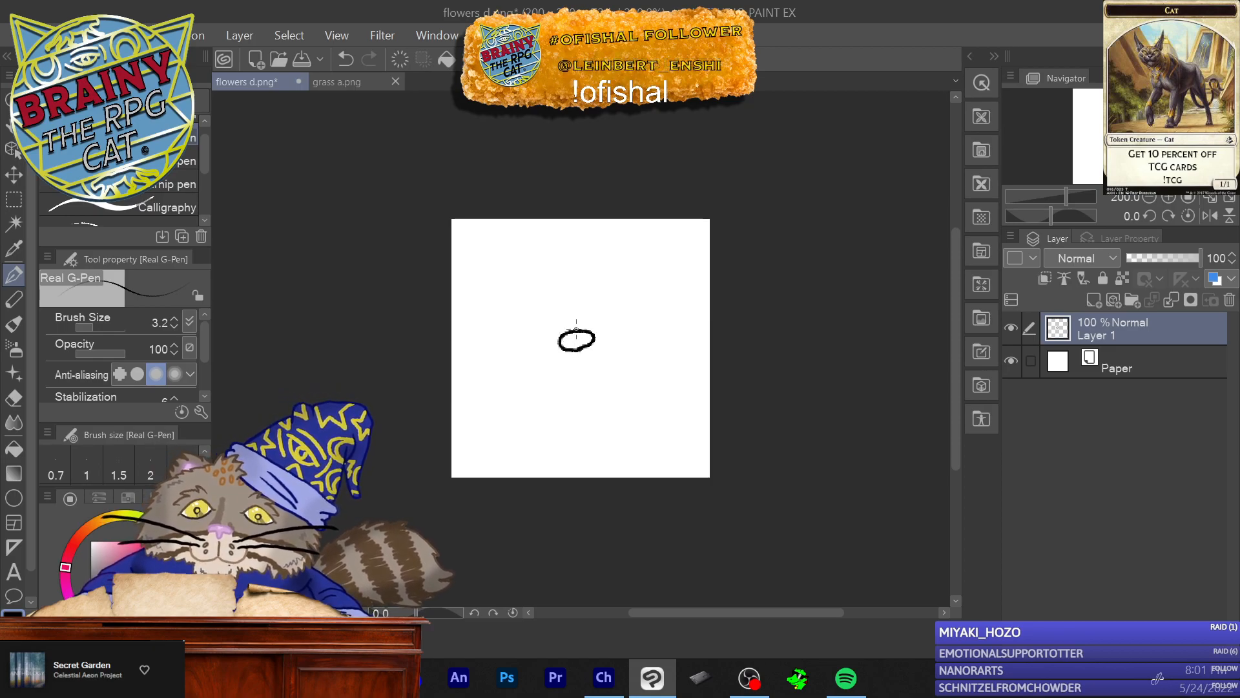
pyautogui.moveTo(607, 331)
pyautogui.mouseDown()
pyautogui.moveTo(583, 363)
pyautogui.moveTo(558, 355)
pyautogui.mouseUp()
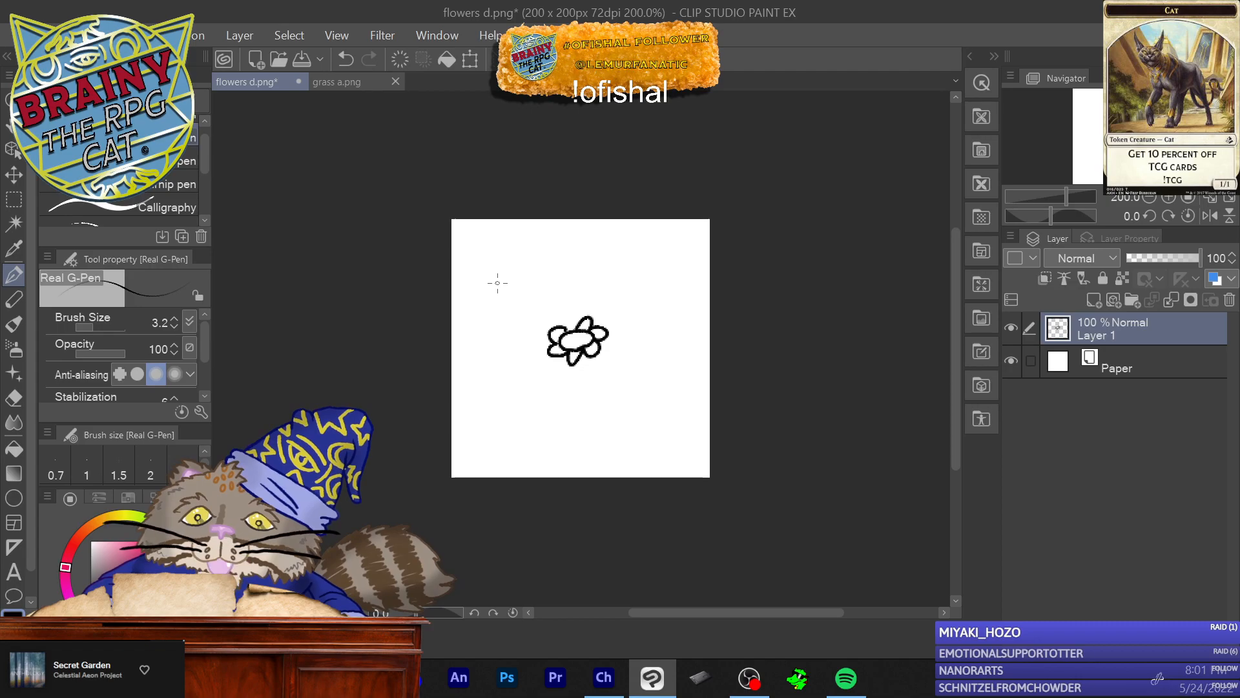
pyautogui.moveTo(474, 279)
pyautogui.mouseDown()
pyautogui.moveTo(477, 260)
pyautogui.moveTo(514, 275)
pyautogui.mouseUp()
pyautogui.moveTo(681, 332); pyautogui.dragTo(642, 331)
pyautogui.moveTo(523, 441)
pyautogui.mouseDown()
pyautogui.moveTo(501, 424)
pyautogui.moveTo(478, 435)
pyautogui.mouseUp()
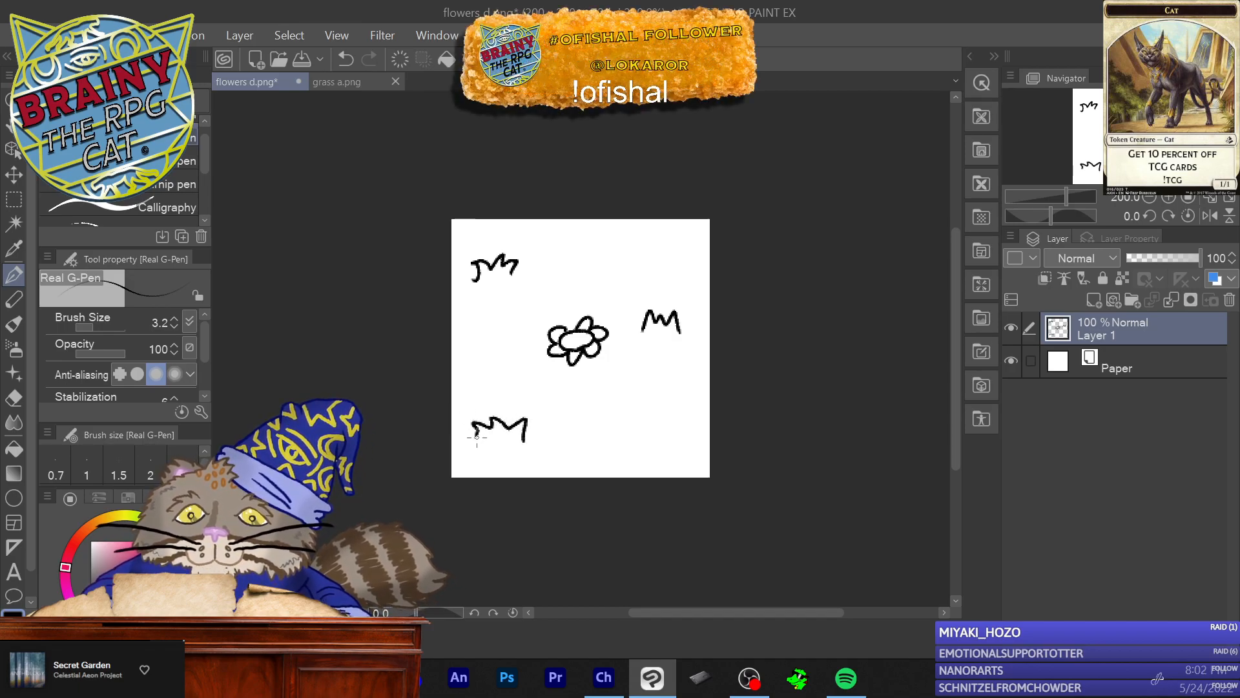
# Step: Save the central-flower drawing as a separate PNG named "flowers e" in the outdoors folder, accepting the loss of layer information
pyautogui.click(9, 35)
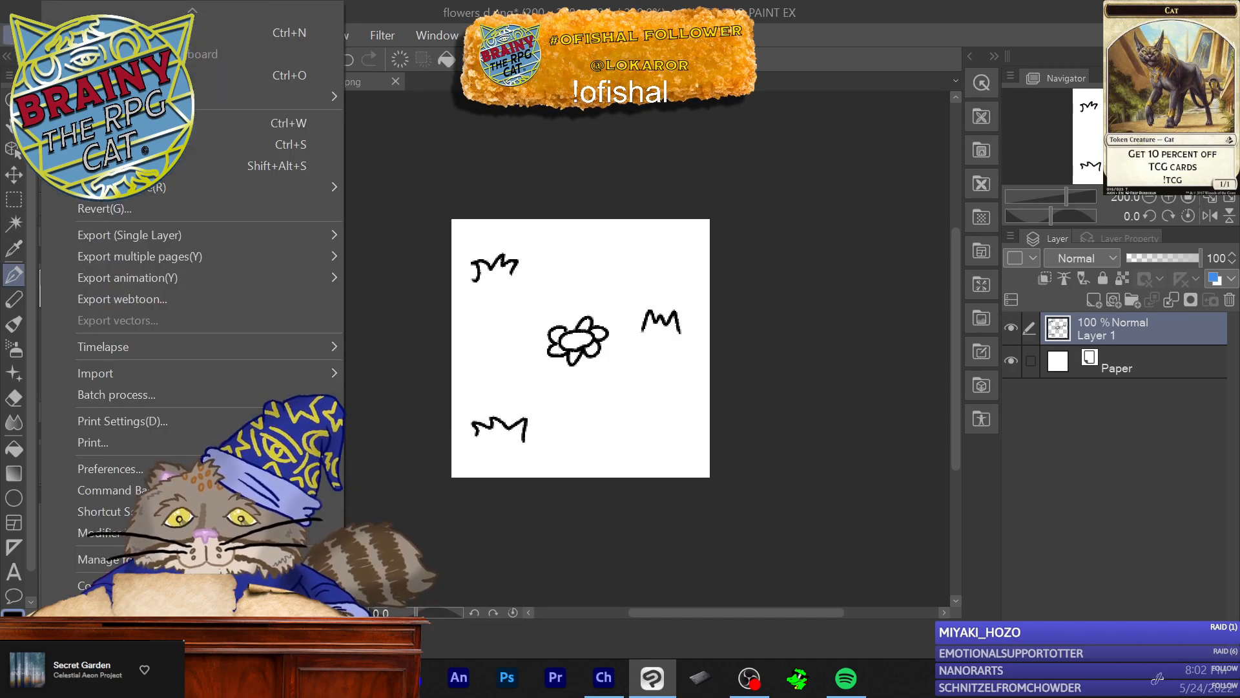
pyautogui.click(411, 254)
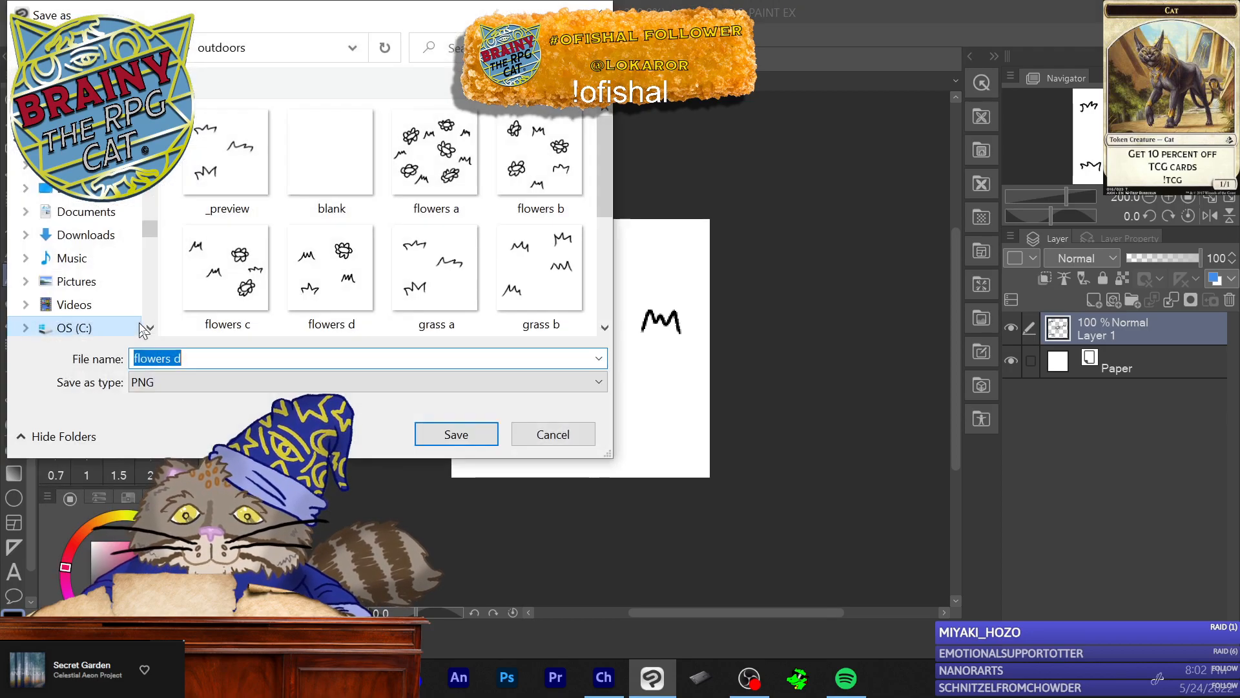
pyautogui.click(209, 355)
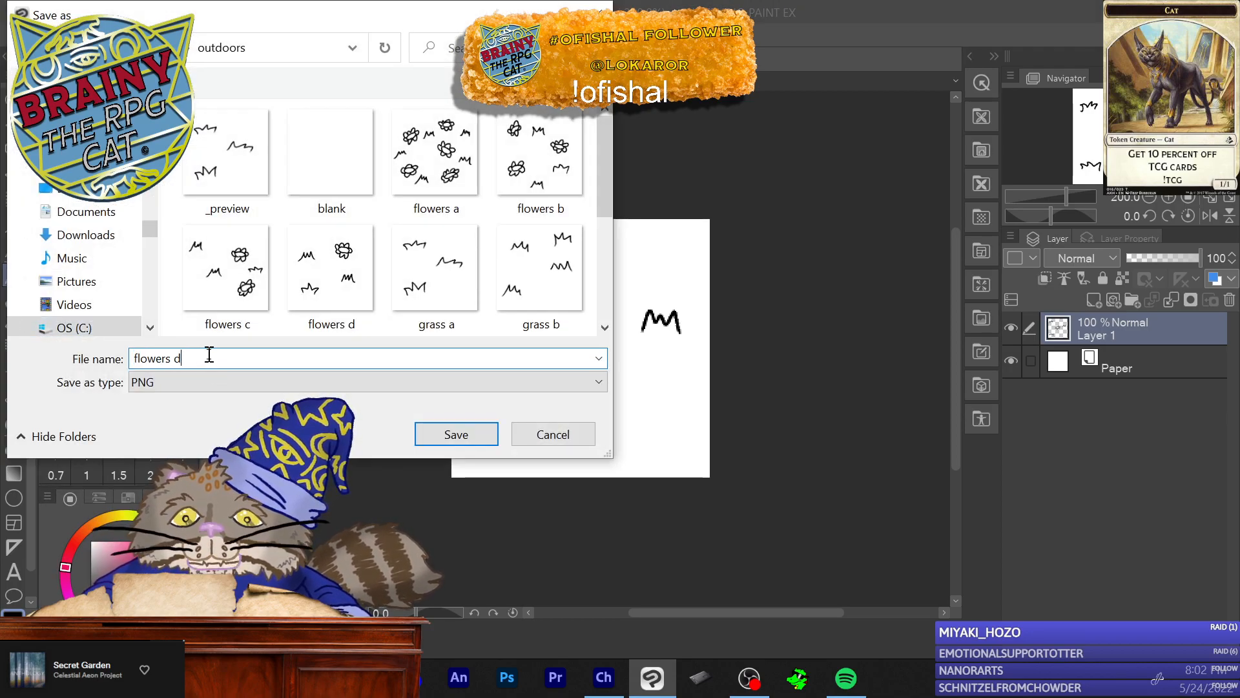
pyautogui.press('BackSpace')
pyautogui.write('e')
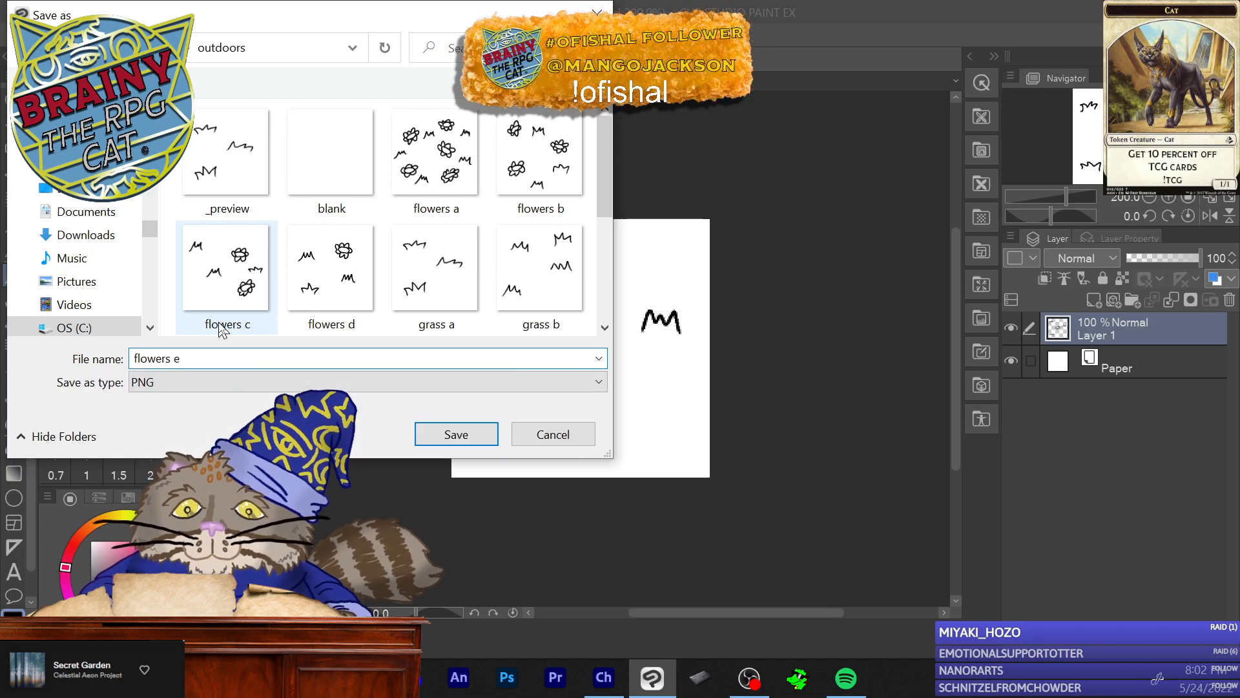
pyautogui.click(453, 431)
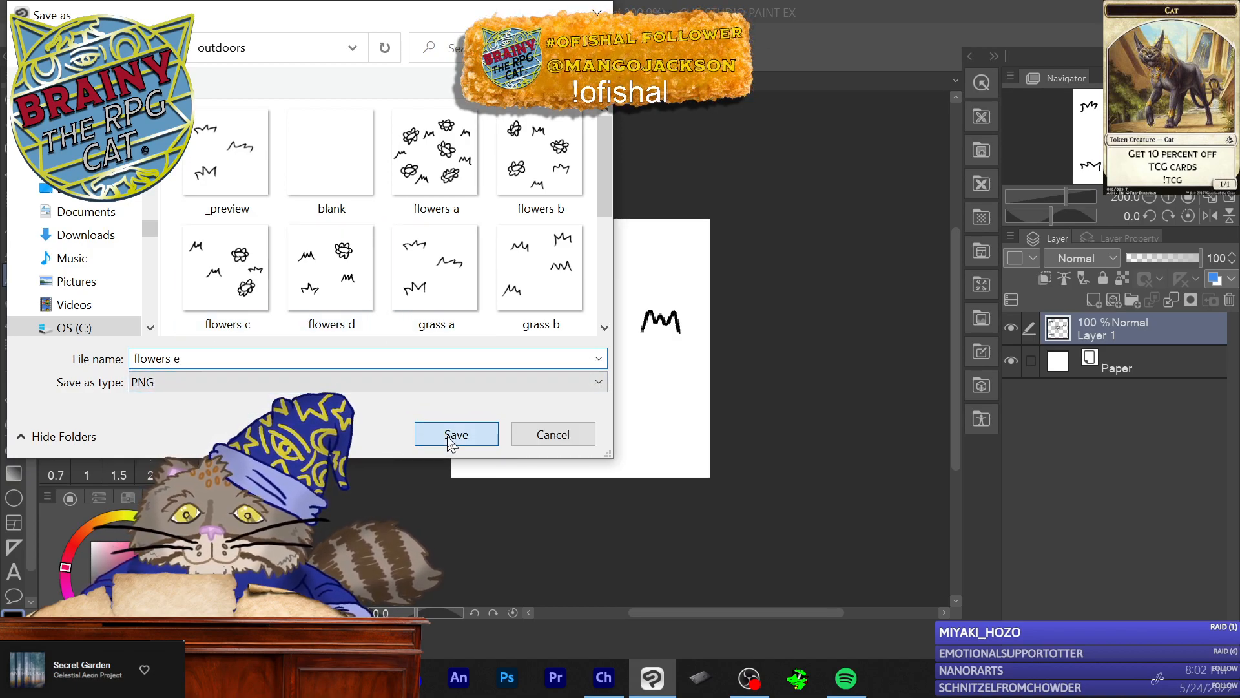
pyautogui.click(681, 269)
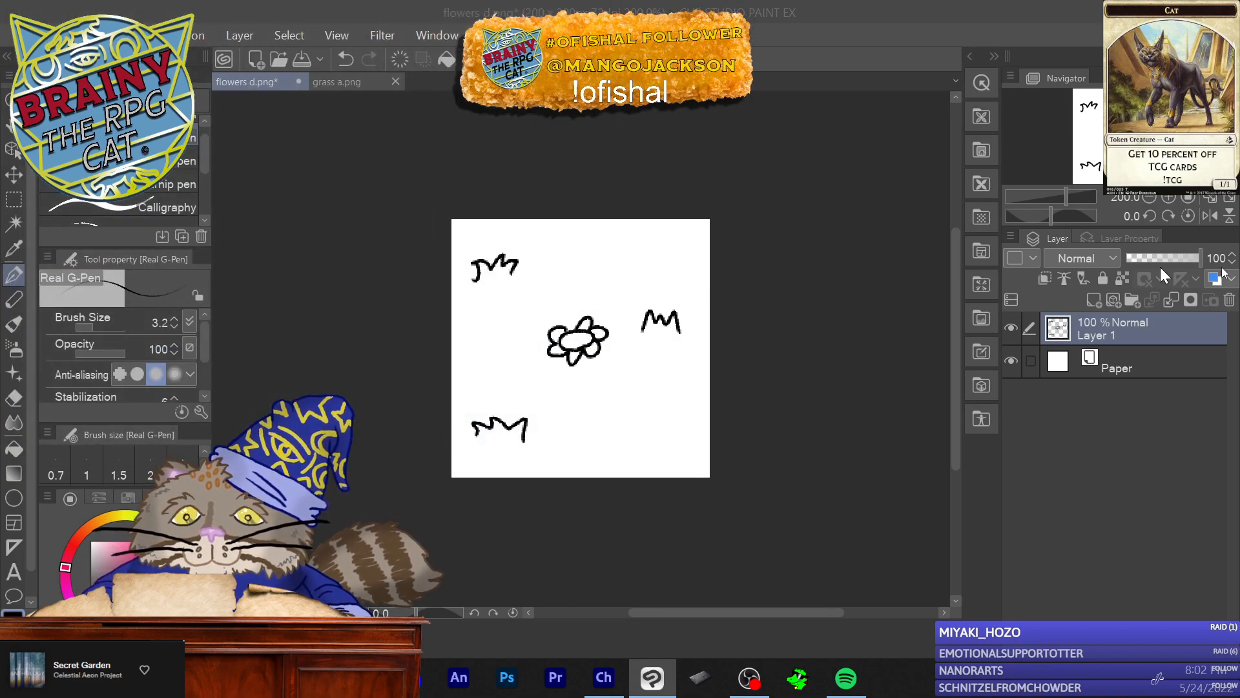
# Step: Delete the saved central-flower drawing's layer and add a new empty layer above the paper
pyautogui.click(1229, 301)
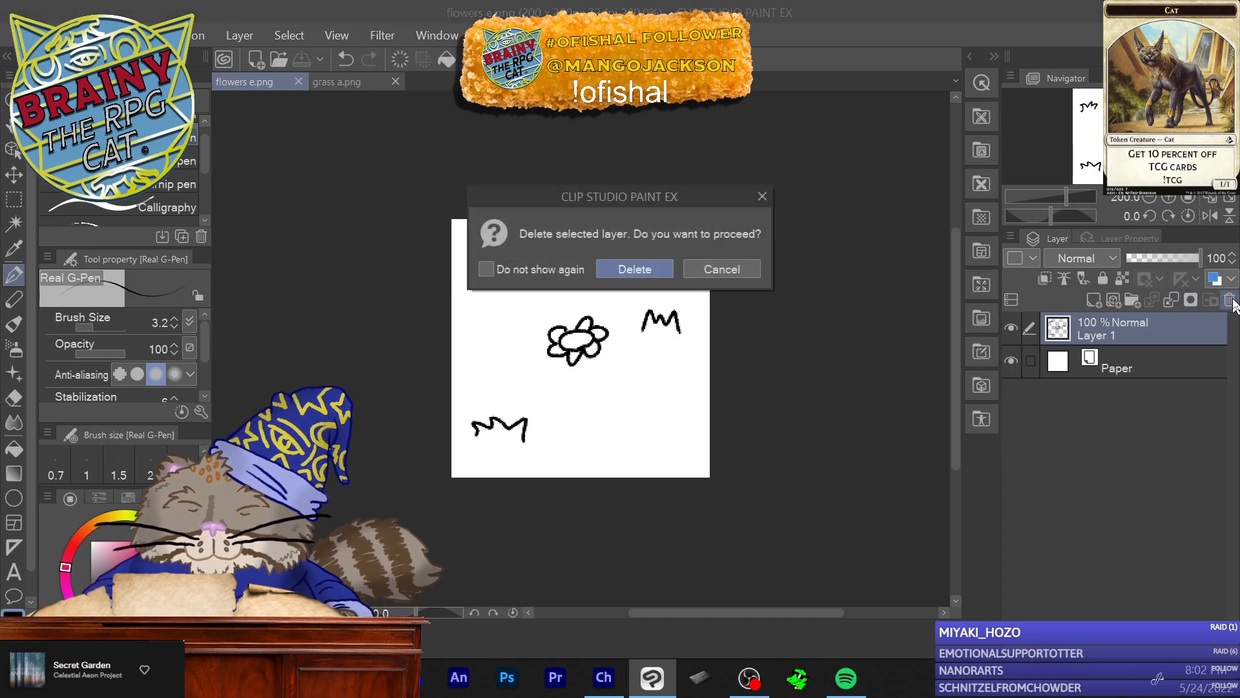
pyautogui.click(650, 264)
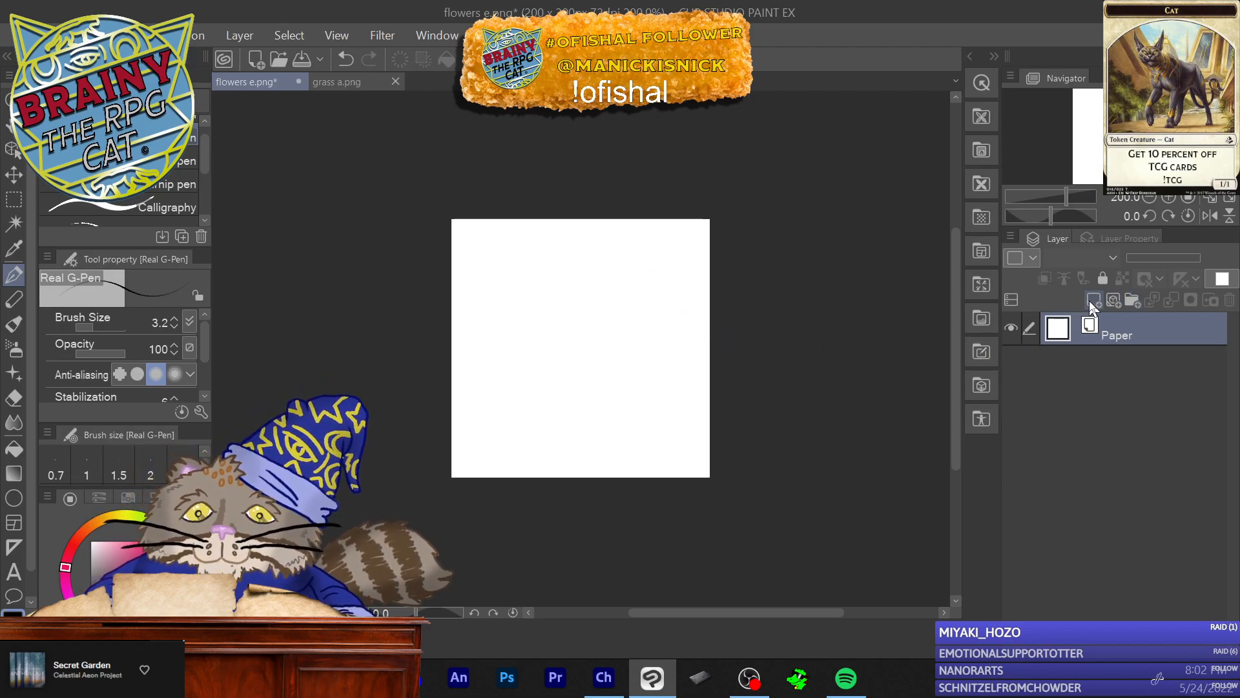
pyautogui.click(1092, 300)
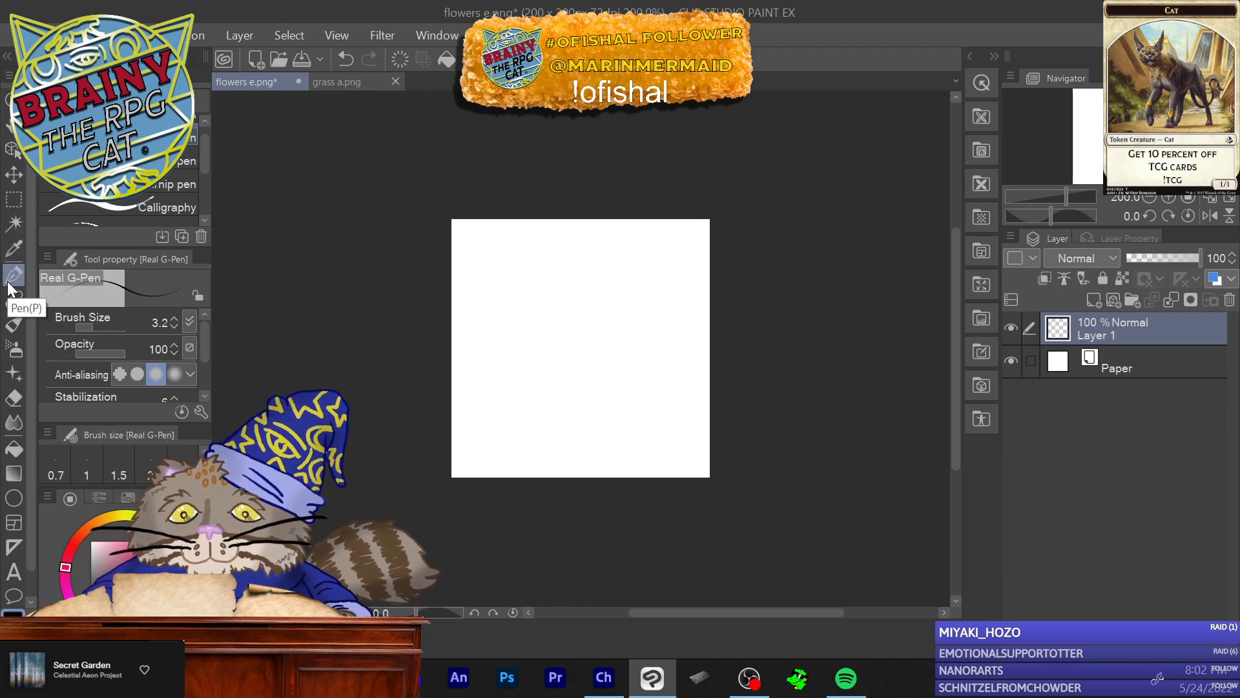
# Step: Draw one outlined flower at the canvas's lower left and grass tufts at lower right, centre, upper left and upper right
pyautogui.moveTo(510, 428); pyautogui.dragTo(484, 428)
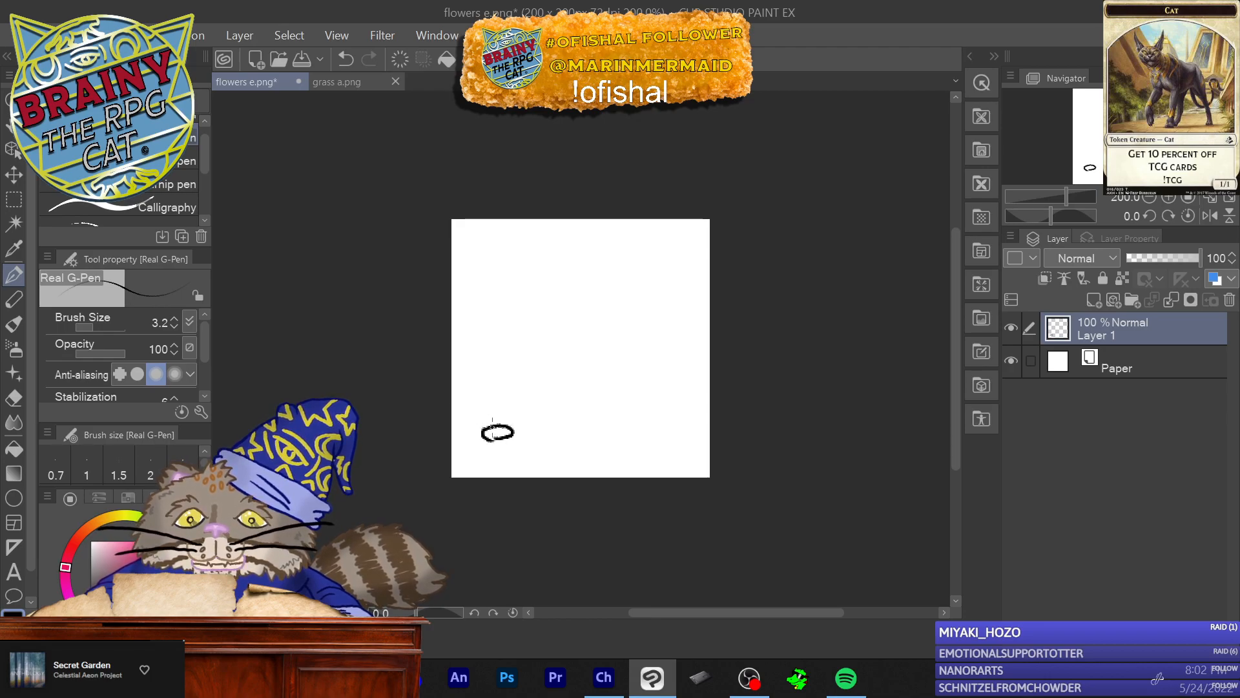
pyautogui.moveTo(510, 418)
pyautogui.mouseDown()
pyautogui.moveTo(523, 432)
pyautogui.moveTo(495, 446)
pyautogui.moveTo(472, 433)
pyautogui.moveTo(494, 421)
pyautogui.mouseUp()
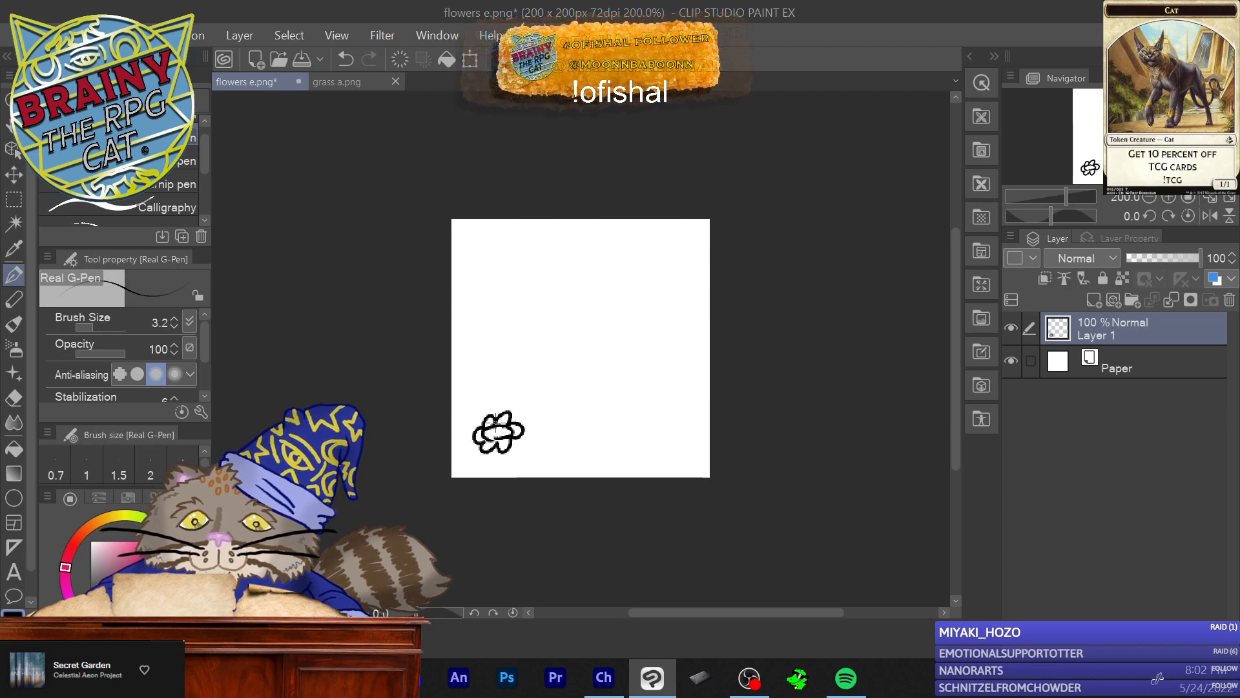
pyautogui.moveTo(664, 425)
pyautogui.mouseDown()
pyautogui.moveTo(655, 401)
pyautogui.moveTo(619, 393)
pyautogui.moveTo(619, 418)
pyautogui.mouseUp()
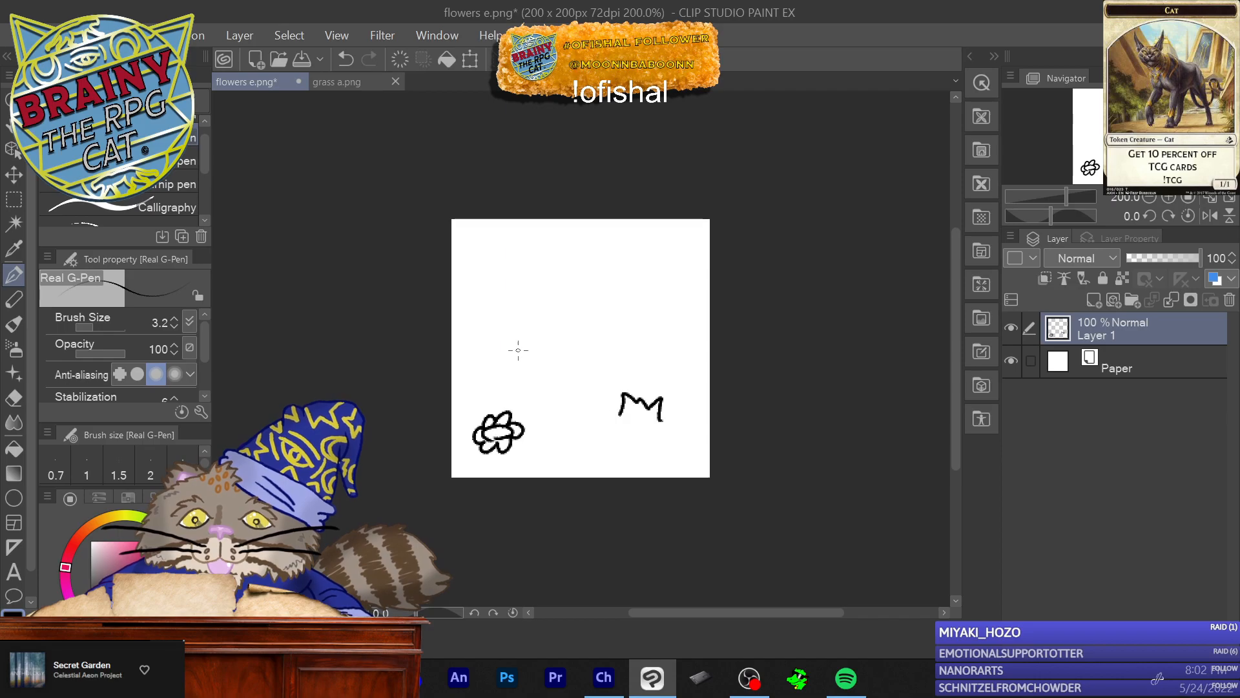
pyautogui.moveTo(549, 349); pyautogui.dragTo(584, 343)
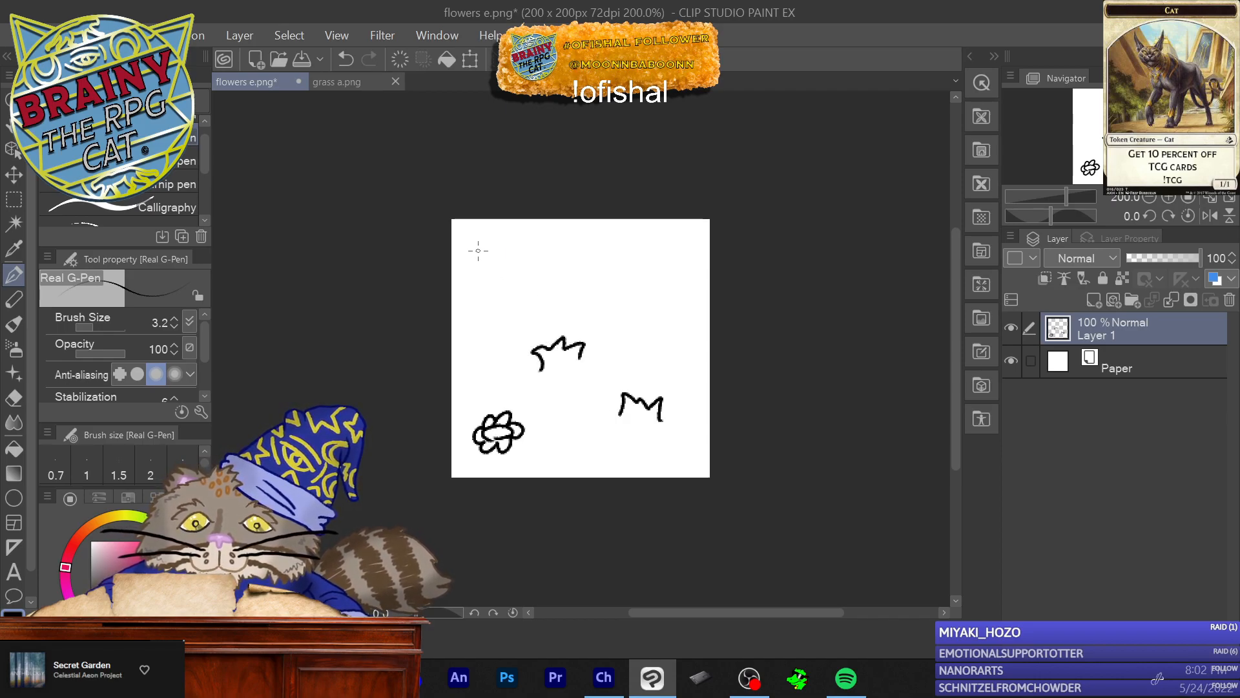
pyautogui.moveTo(509, 271)
pyautogui.mouseDown()
pyautogui.moveTo(504, 254)
pyautogui.moveTo(476, 267)
pyautogui.mouseUp()
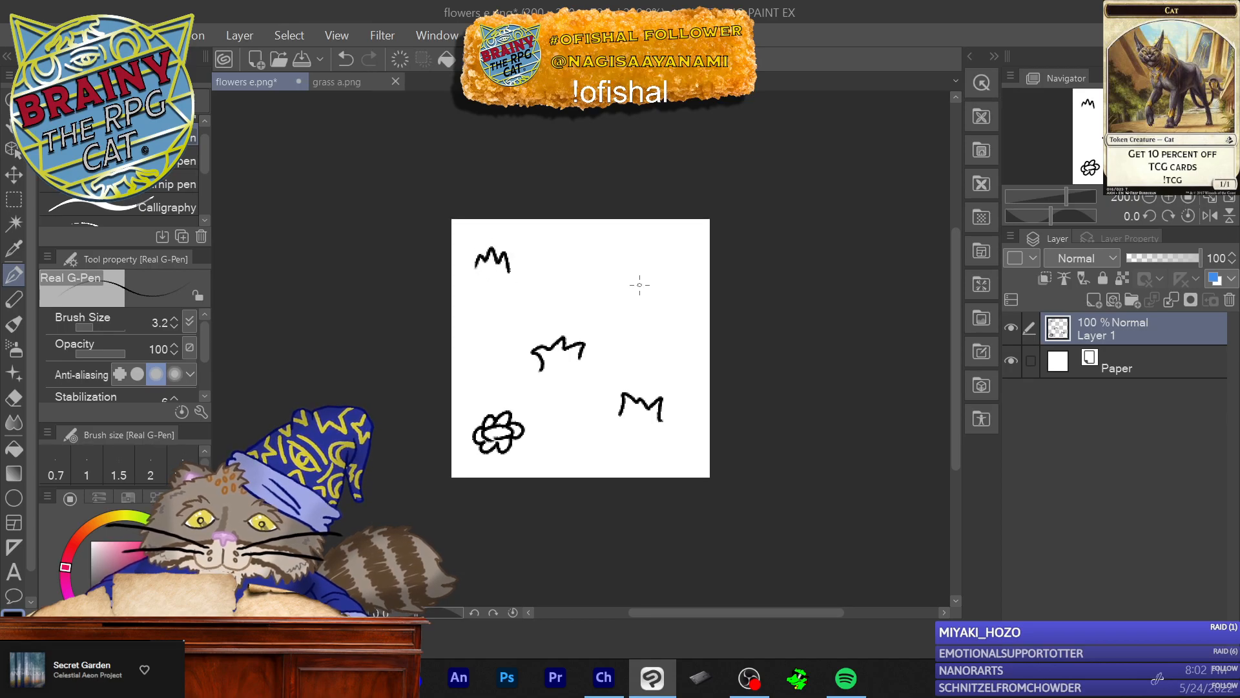
pyautogui.moveTo(620, 285)
pyautogui.mouseDown()
pyautogui.moveTo(641, 283)
pyautogui.moveTo(651, 299)
pyautogui.mouseUp()
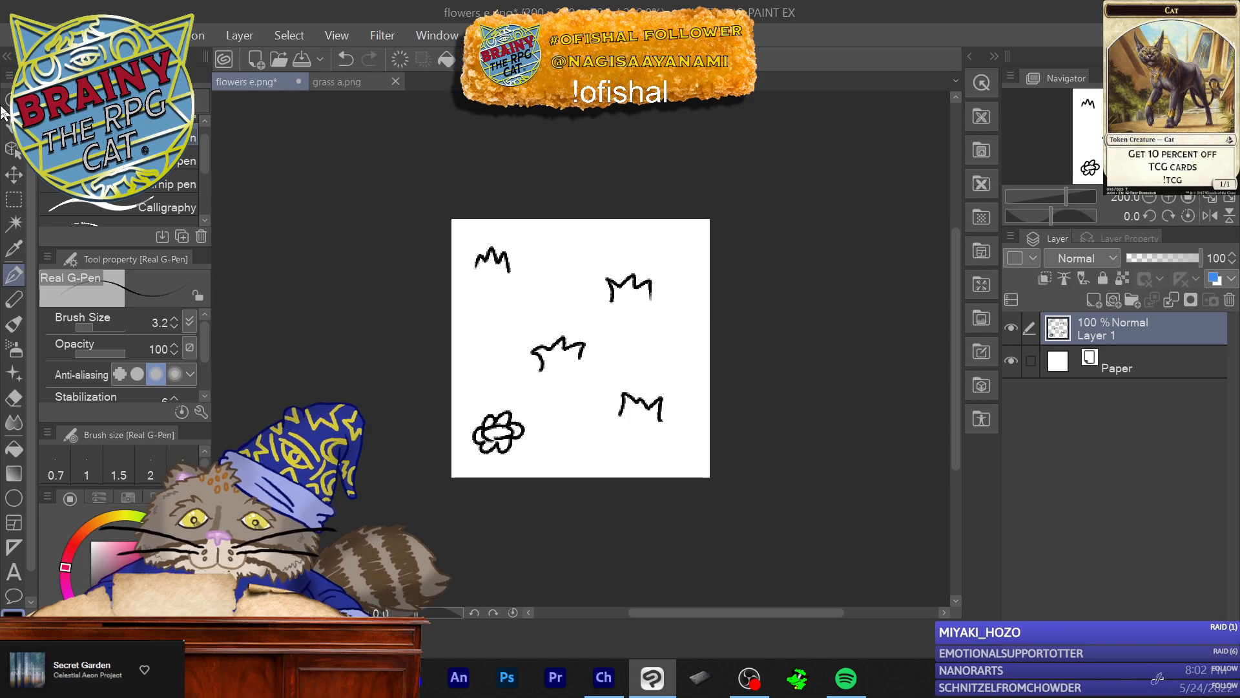
# Step: Save the lower-left-flower drawing as a separate PNG named "flowers f" in the outdoors folder, accepting the loss of layer information
pyautogui.click(16, 35)
pyautogui.click(129, 165)
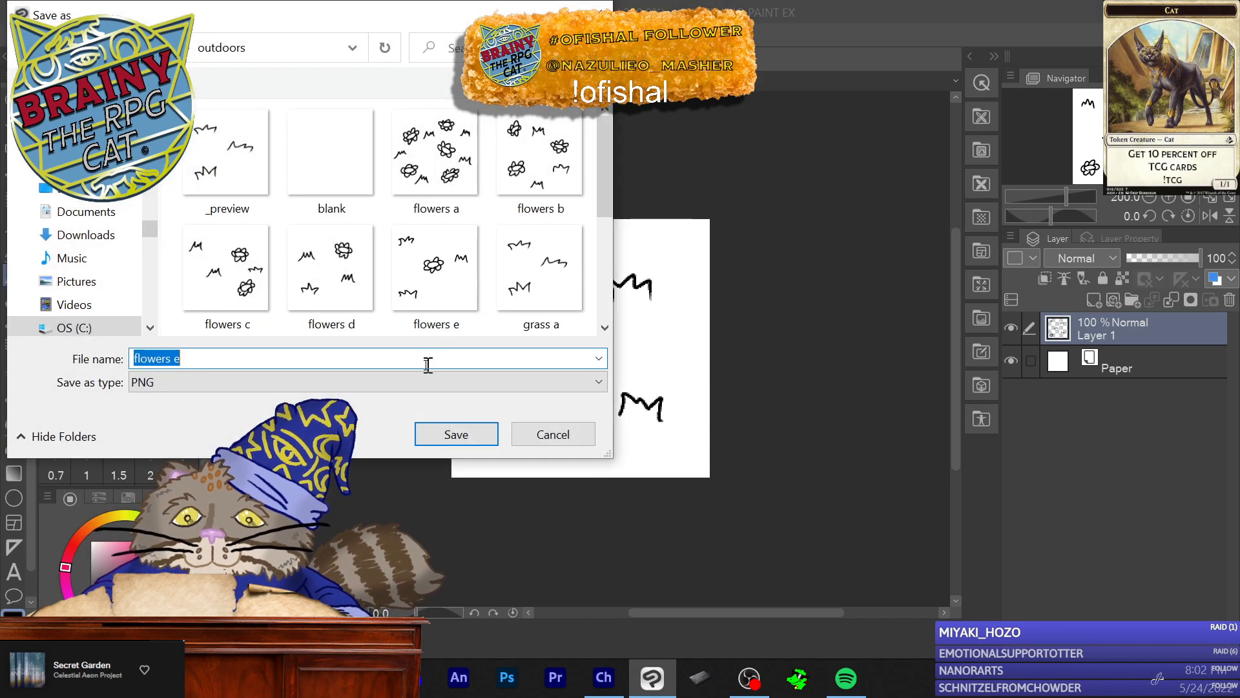
pyautogui.click(396, 357)
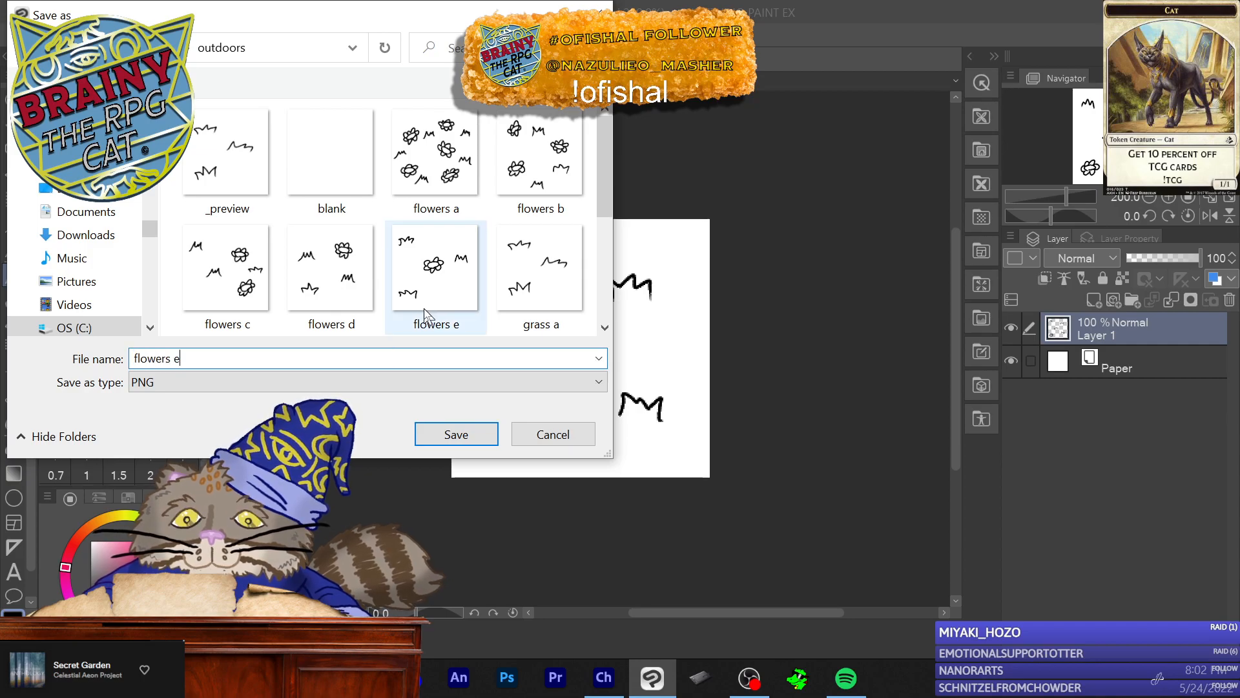
pyautogui.press('BackSpace')
pyautogui.write('f')
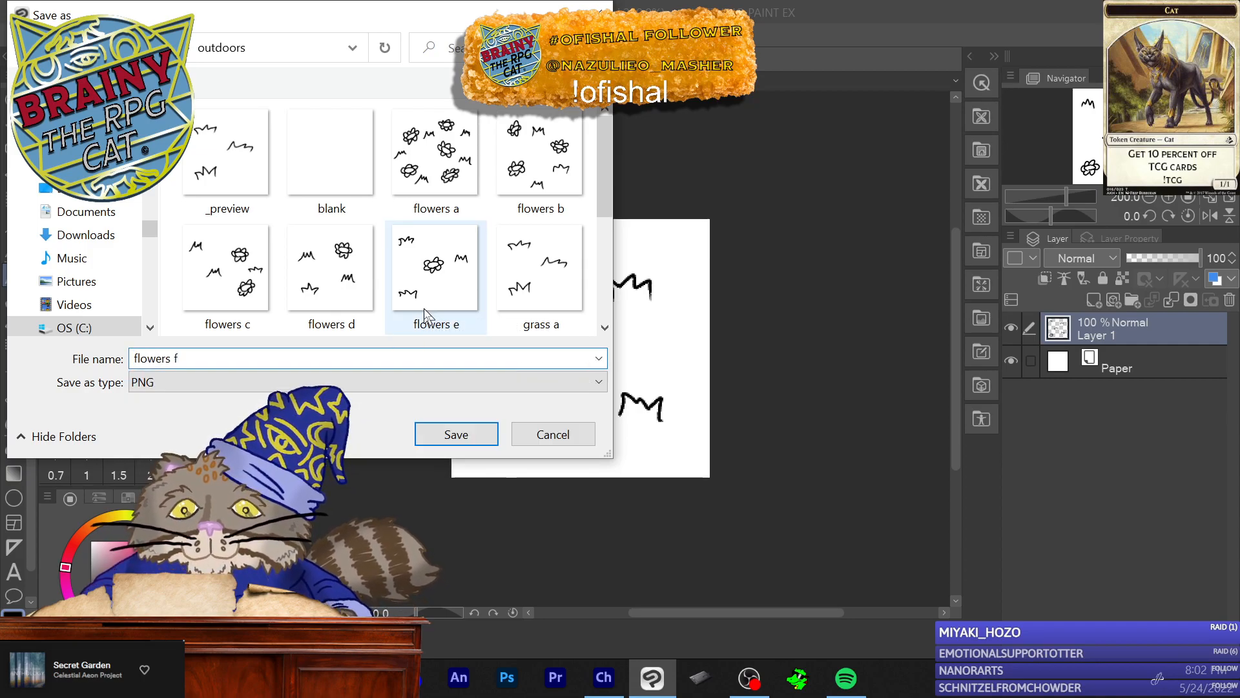
pyautogui.click(456, 443)
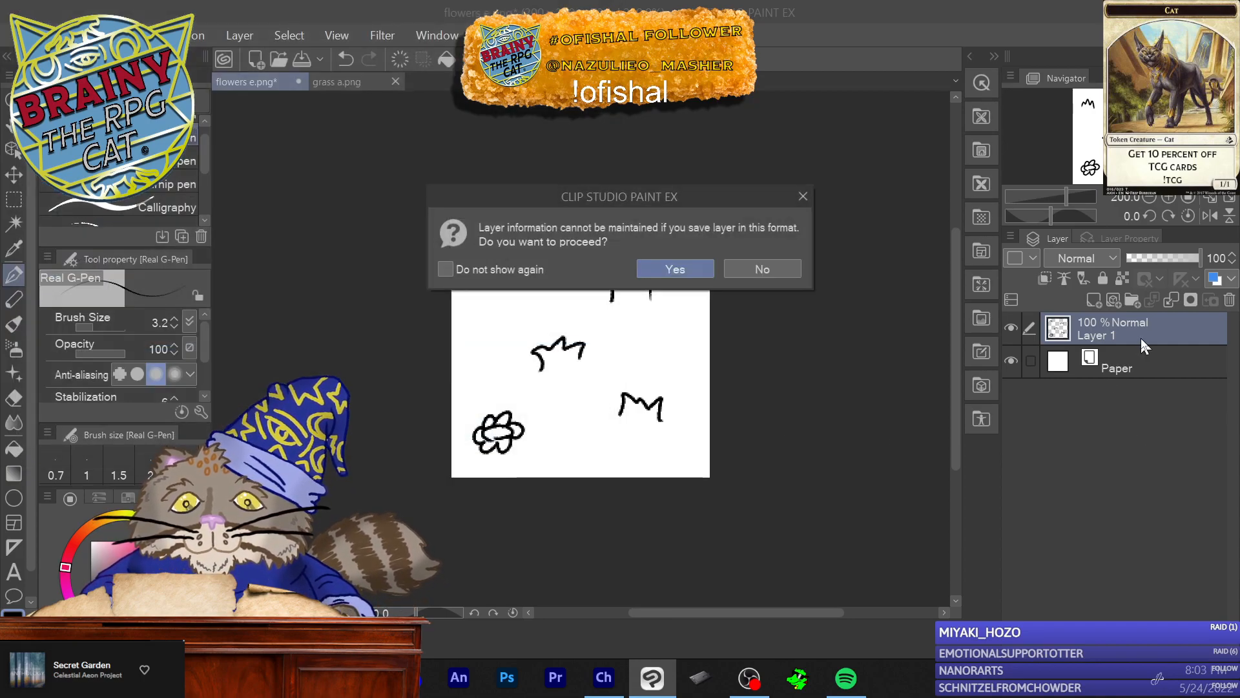
pyautogui.click(676, 269)
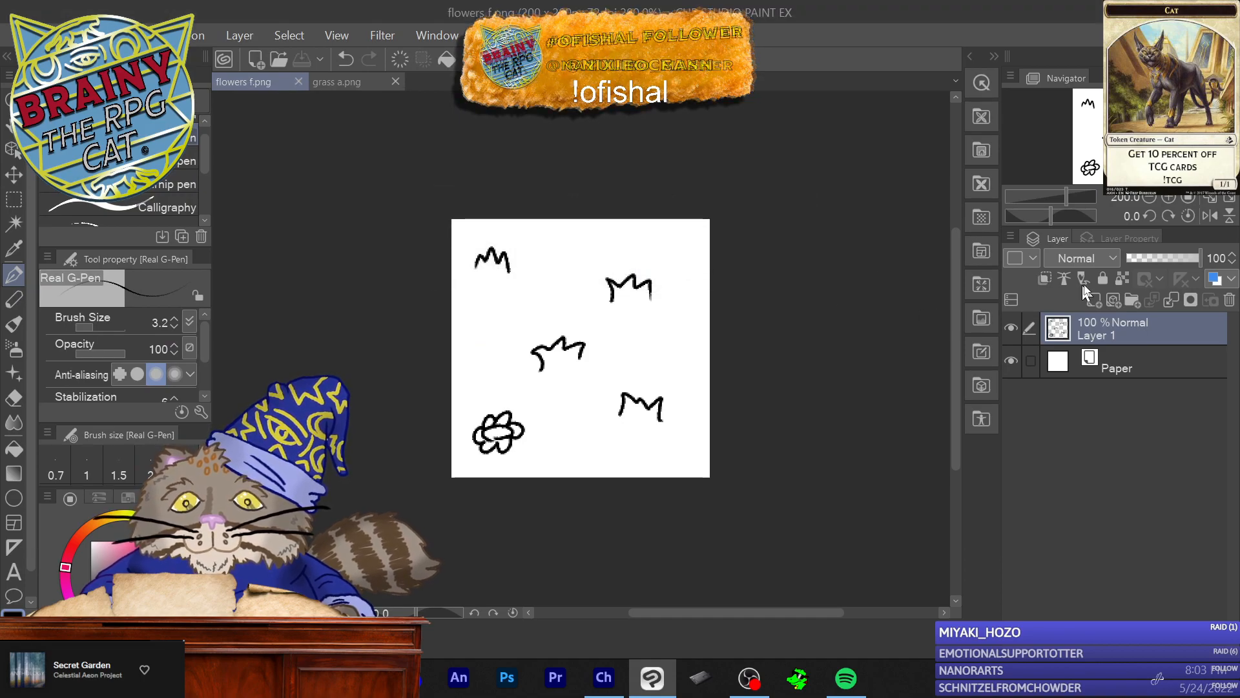
# Step: Replace the saved drawing's layer with an empty one and draw a large rock with crack lines and grass at both sides of its base
pyautogui.click(1229, 300)
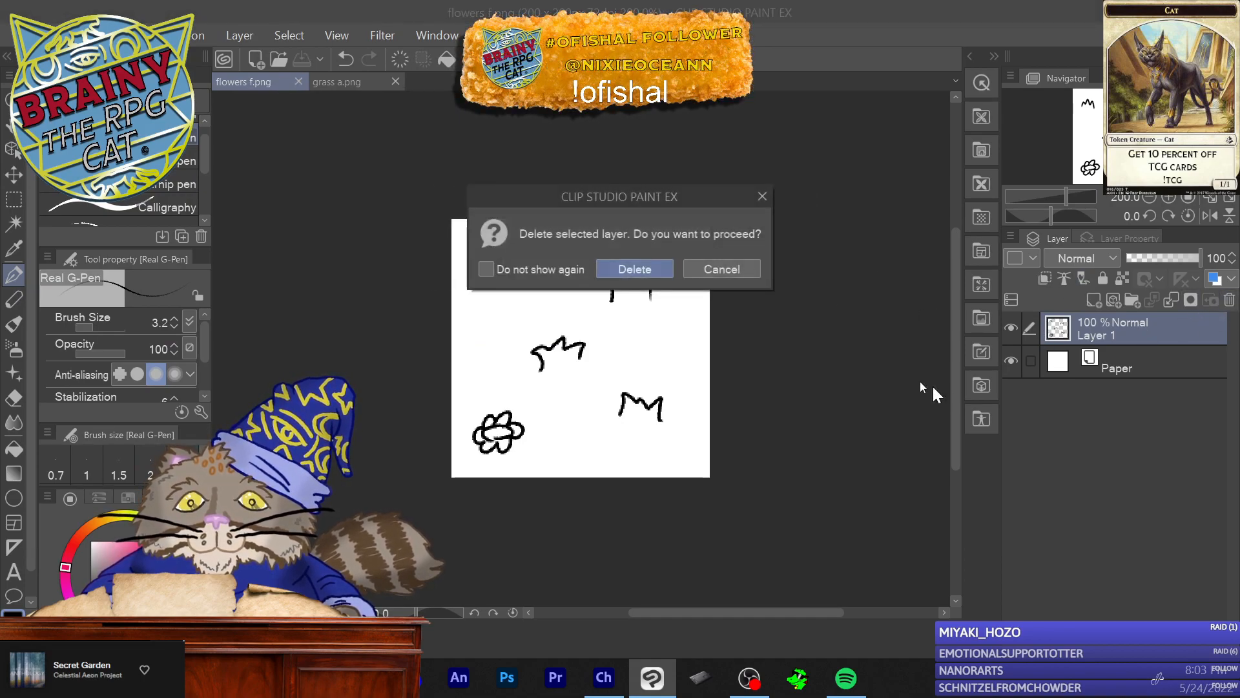
pyautogui.click(621, 270)
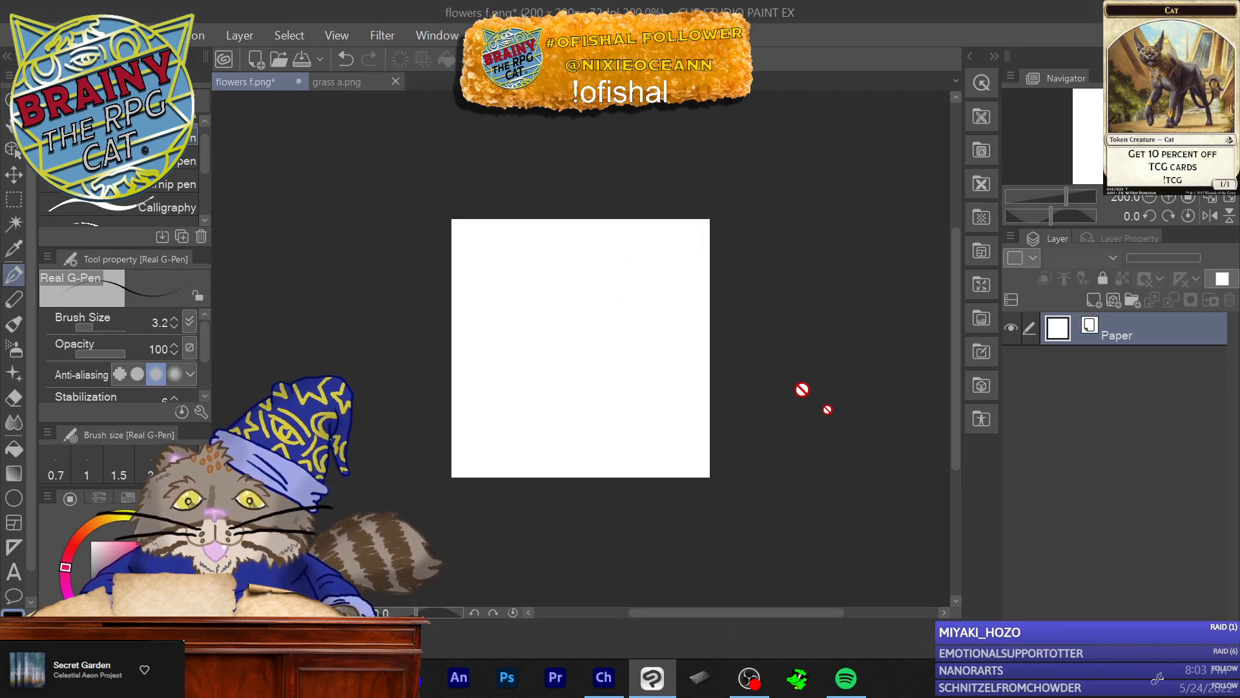
pyautogui.click(1095, 297)
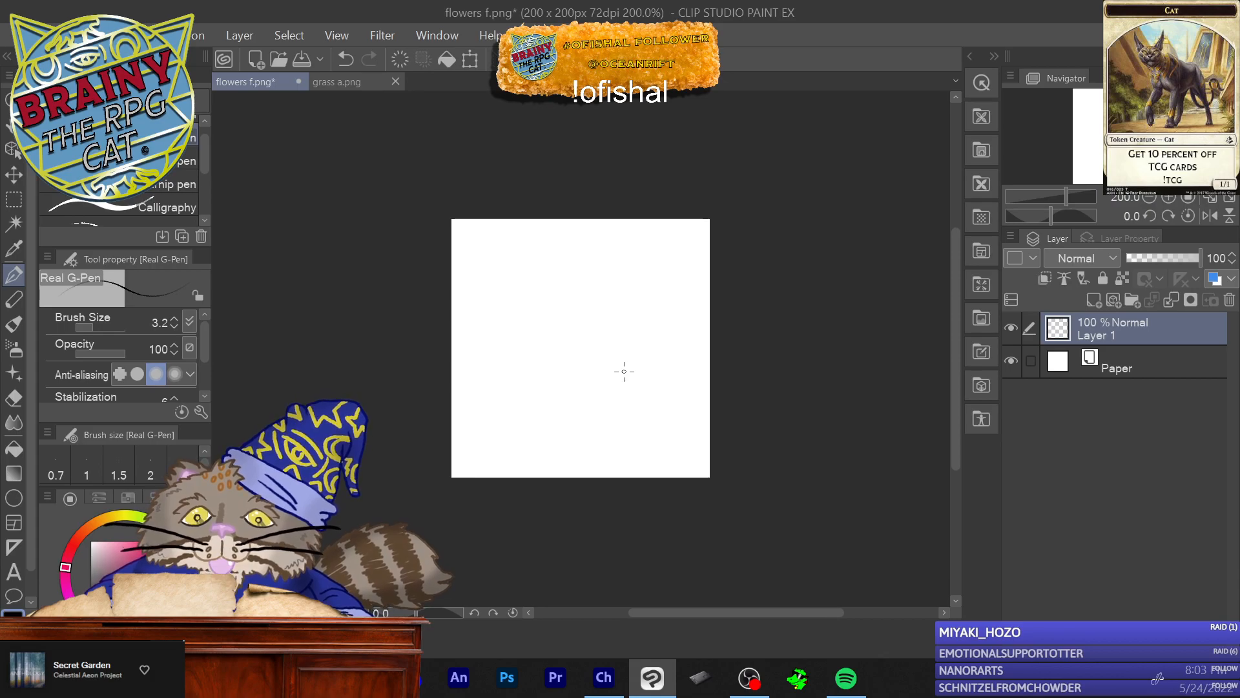
pyautogui.moveTo(631, 356)
pyautogui.mouseDown()
pyautogui.moveTo(594, 312)
pyautogui.moveTo(559, 301)
pyautogui.moveTo(509, 333)
pyautogui.moveTo(498, 380)
pyautogui.moveTo(525, 392)
pyautogui.moveTo(596, 380)
pyautogui.moveTo(589, 394)
pyautogui.moveTo(588, 363)
pyautogui.moveTo(639, 382)
pyautogui.mouseUp()
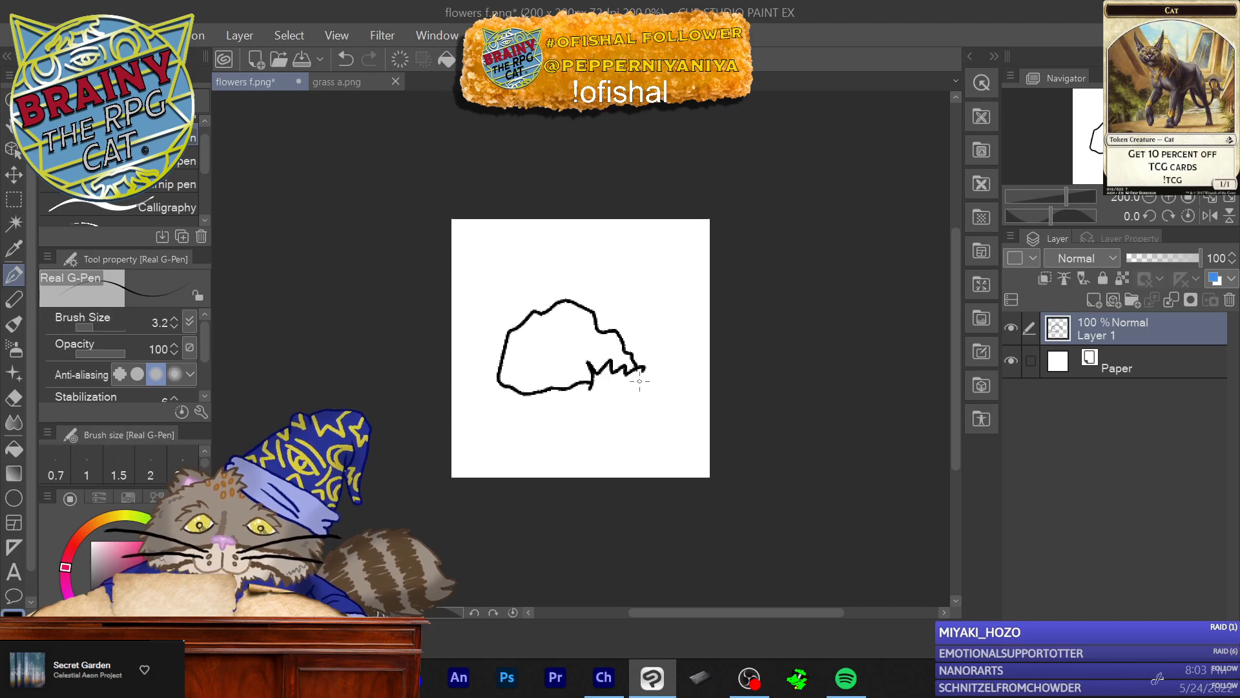
pyautogui.moveTo(564, 319)
pyautogui.mouseDown()
pyautogui.moveTo(535, 327)
pyautogui.moveTo(520, 345)
pyautogui.moveTo(544, 368)
pyautogui.mouseUp()
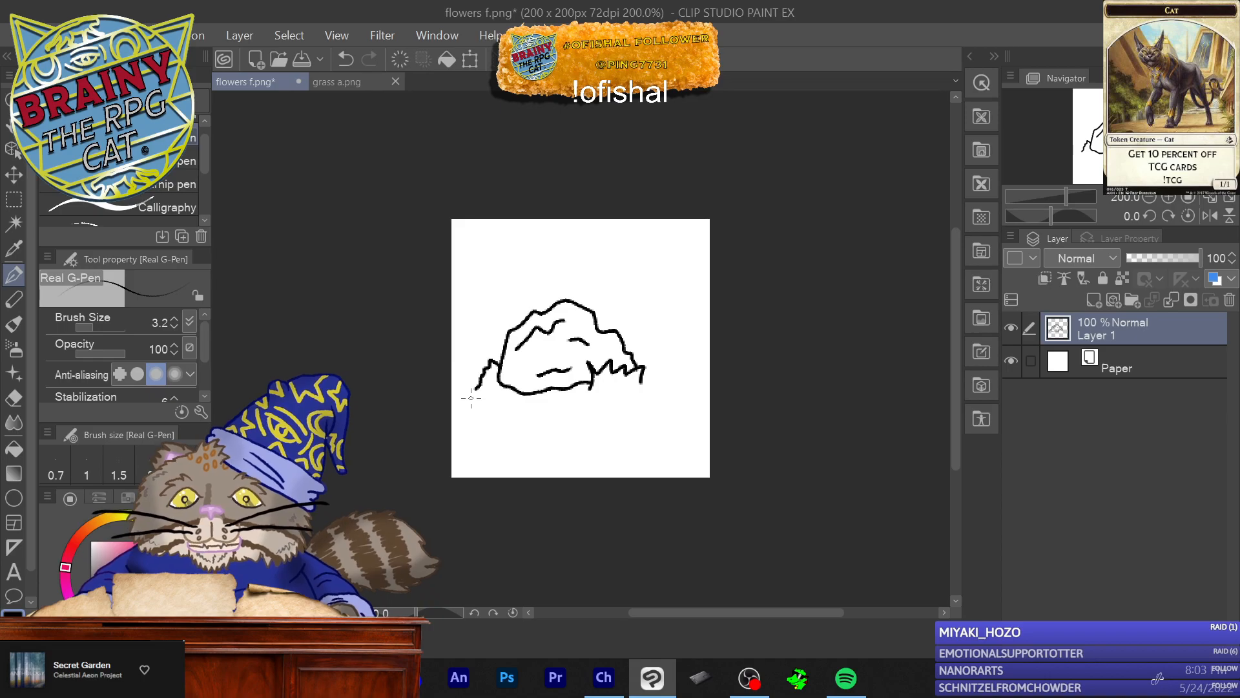
# Step: Save the large rock drawing as a separate PNG named "rock a" in the outdoors folder, accepting the loss of layer information
pyautogui.click(6, 32)
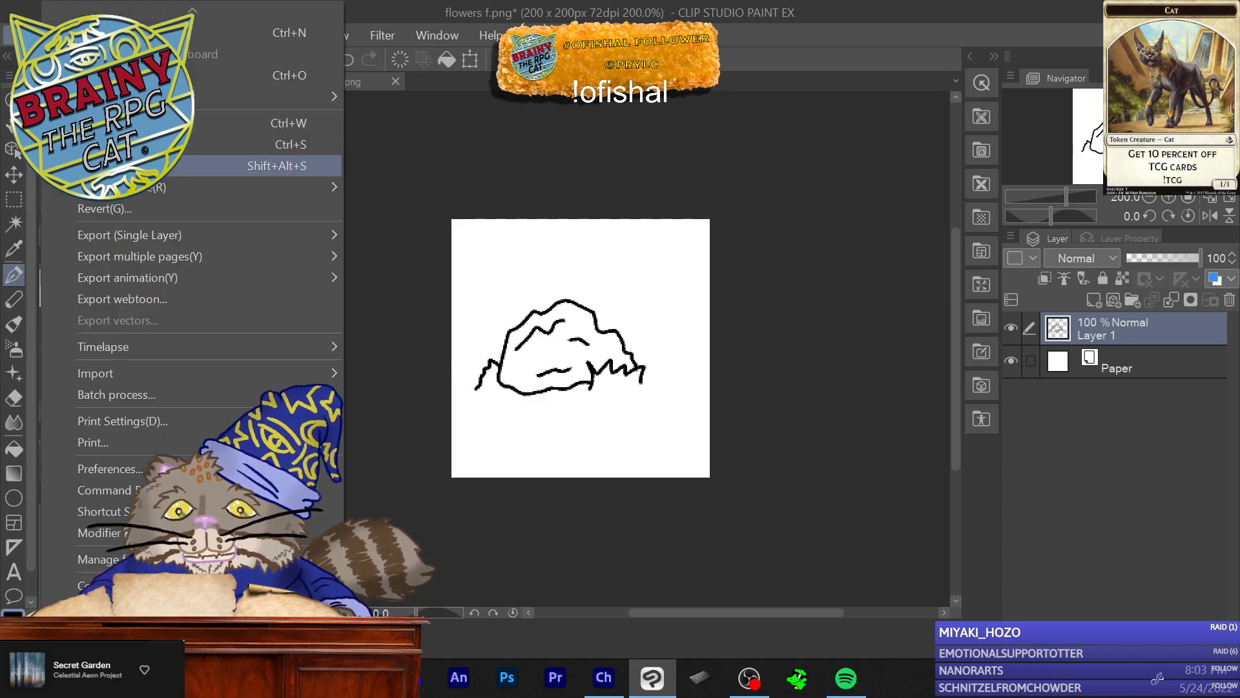
pyautogui.click(129, 165)
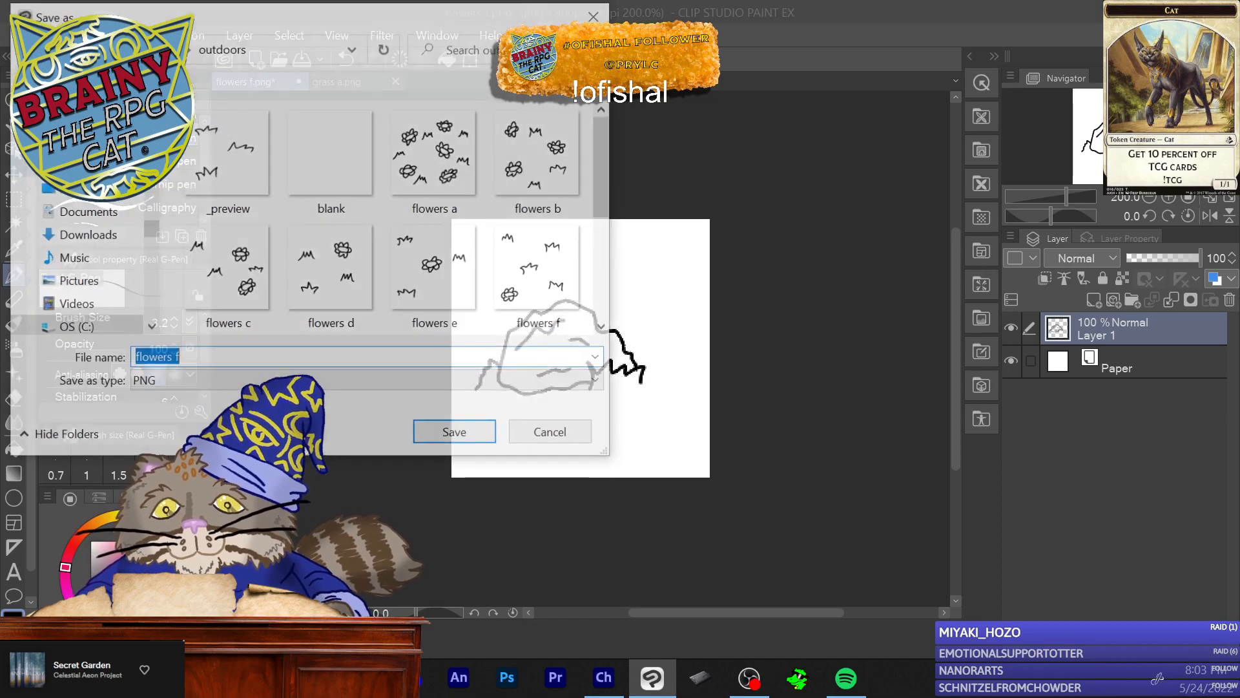
pyautogui.click(188, 359)
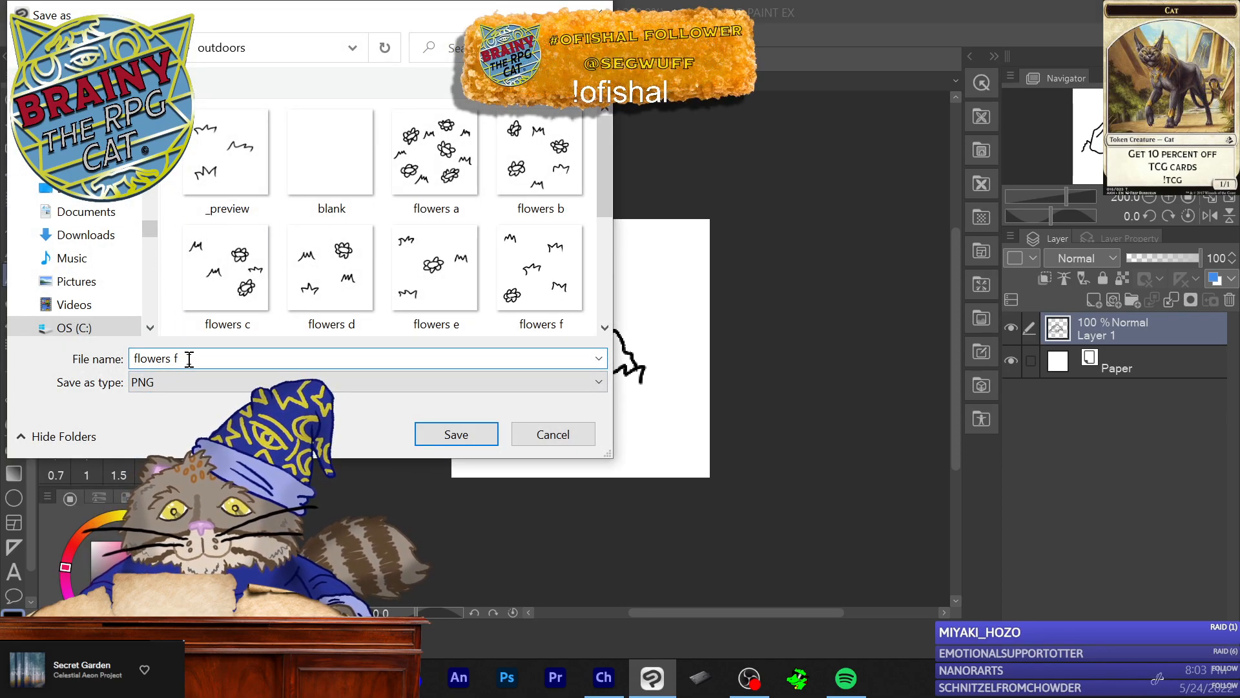
pyautogui.press('BackSpace')
pyautogui.press('BackSpace')
pyautogui.press('BackSpace')
pyautogui.press('BackSpace')
pyautogui.press('BackSpace')
pyautogui.press('BackSpace')
pyautogui.press('BackSpace')
pyautogui.press('BackSpace')
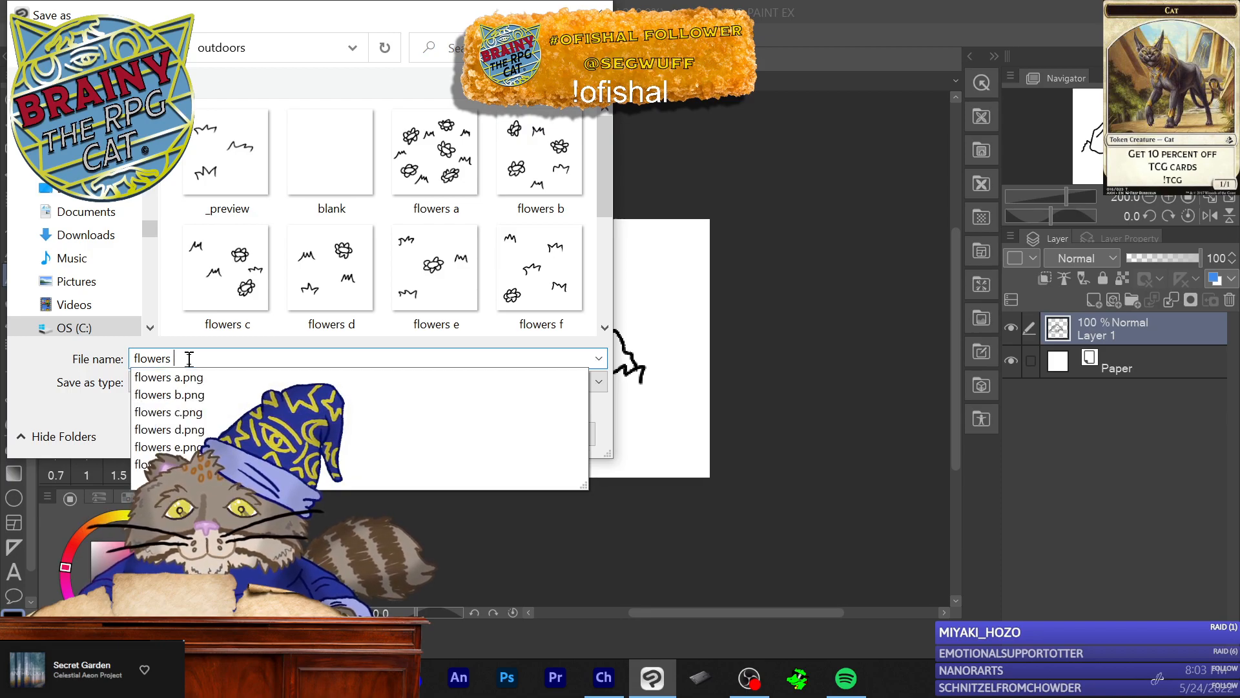
pyautogui.press('BackSpace')
pyautogui.write('rock')
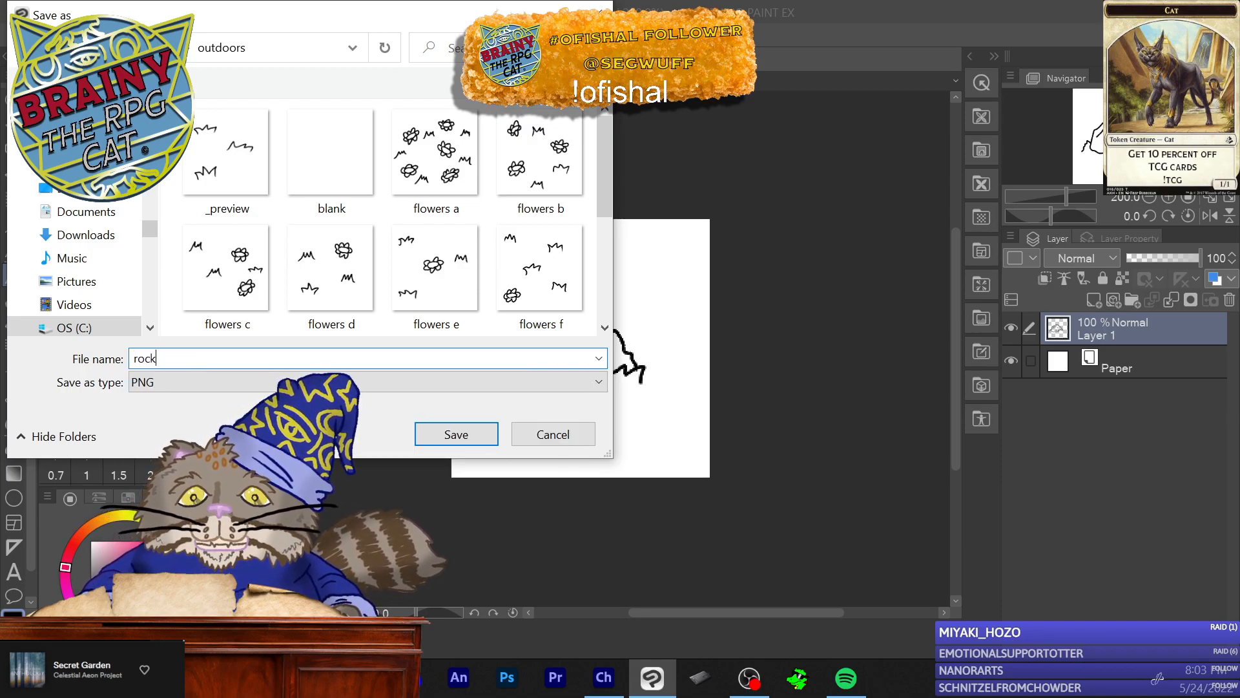
pyautogui.write(' a')
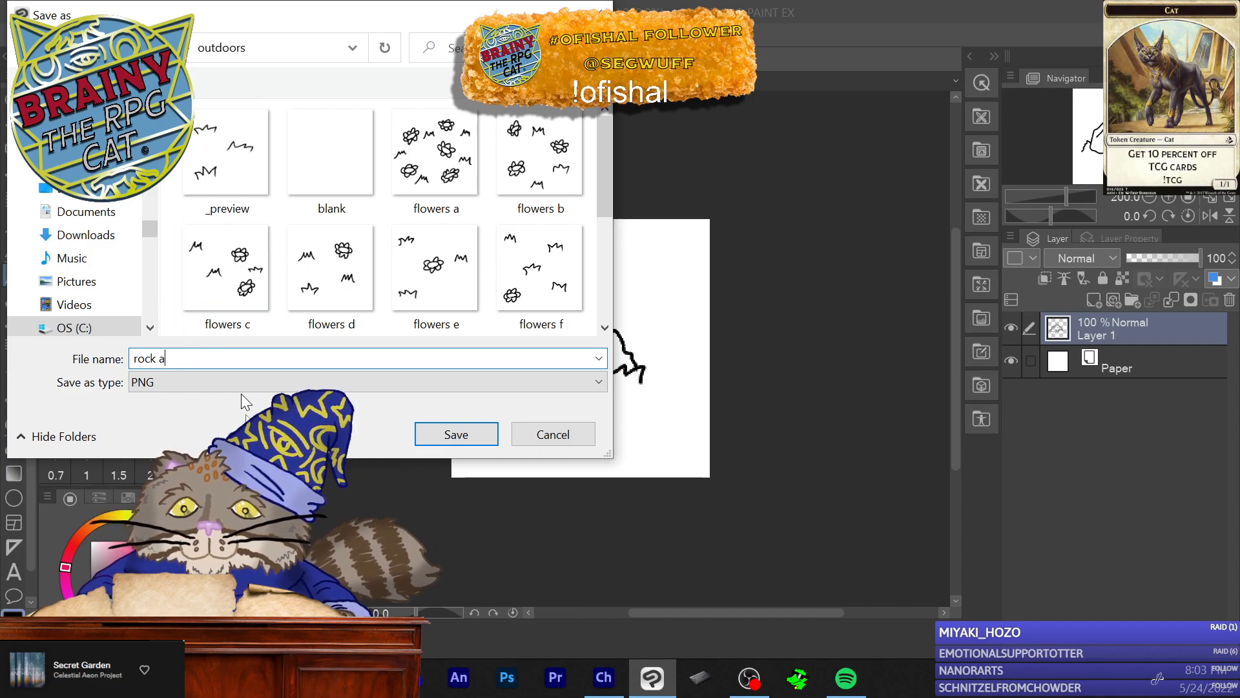
pyautogui.click(456, 434)
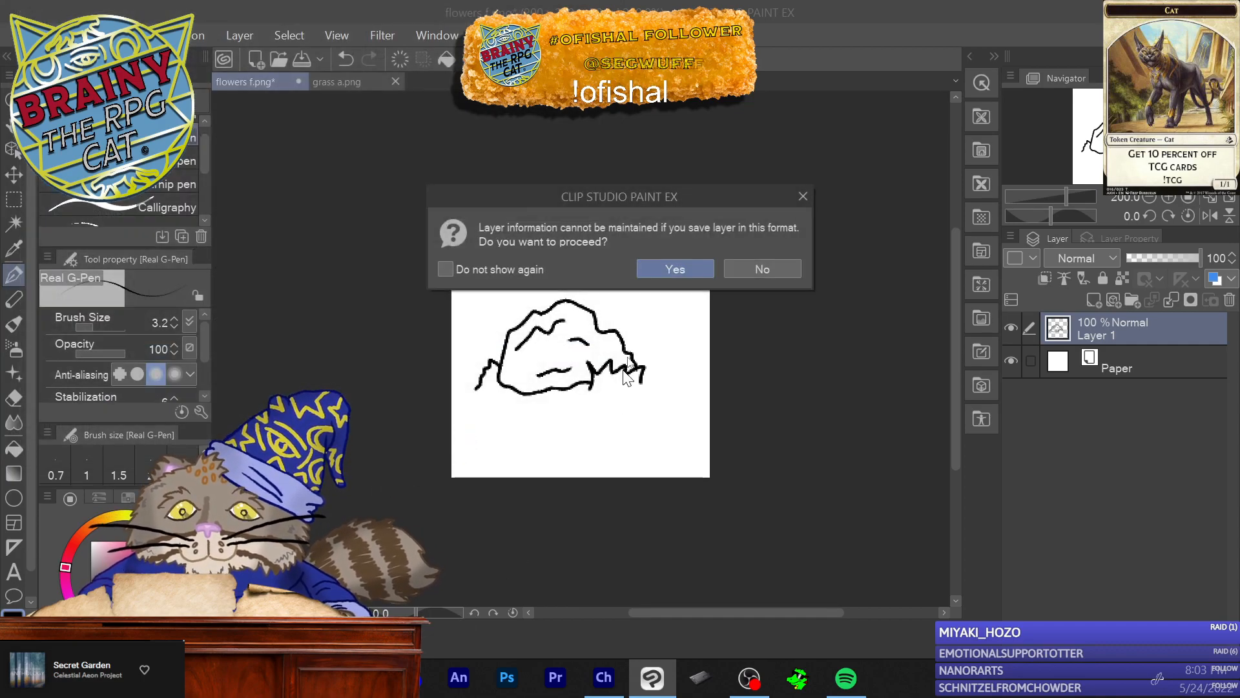
pyautogui.click(676, 268)
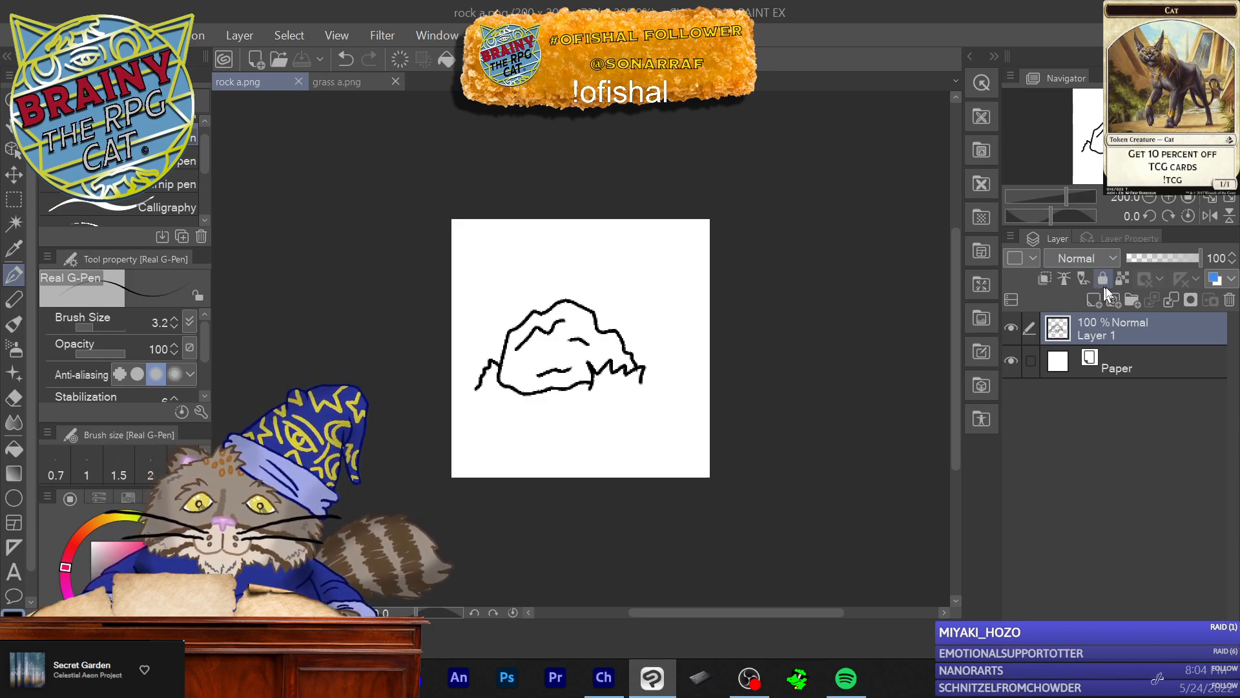
# Step: Delete the saved large-rock drawing's layer and add a new empty layer above the paper
pyautogui.click(1230, 300)
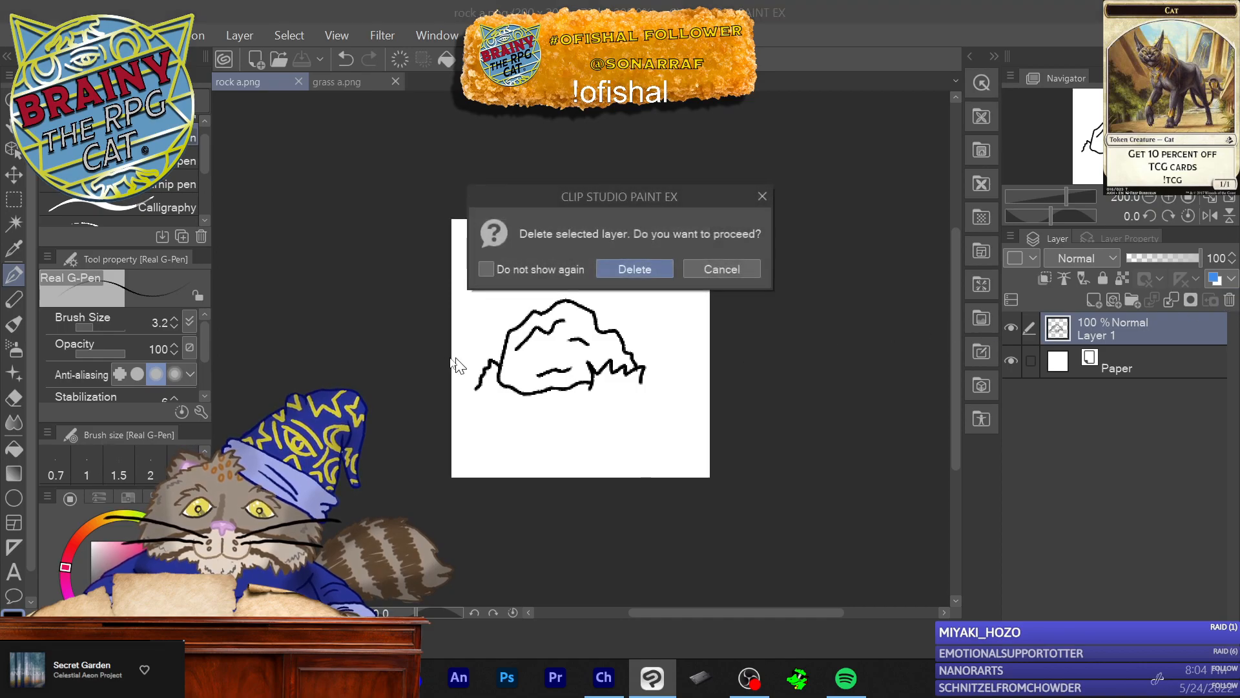
pyautogui.click(621, 268)
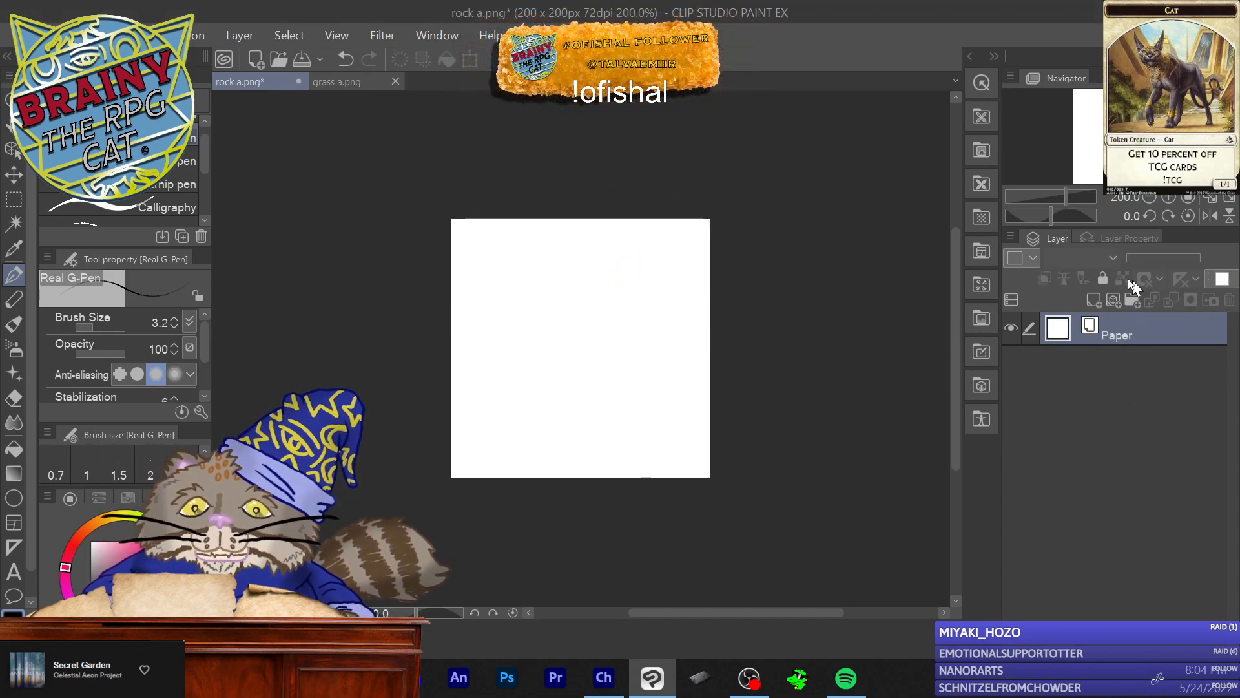
pyautogui.click(1089, 302)
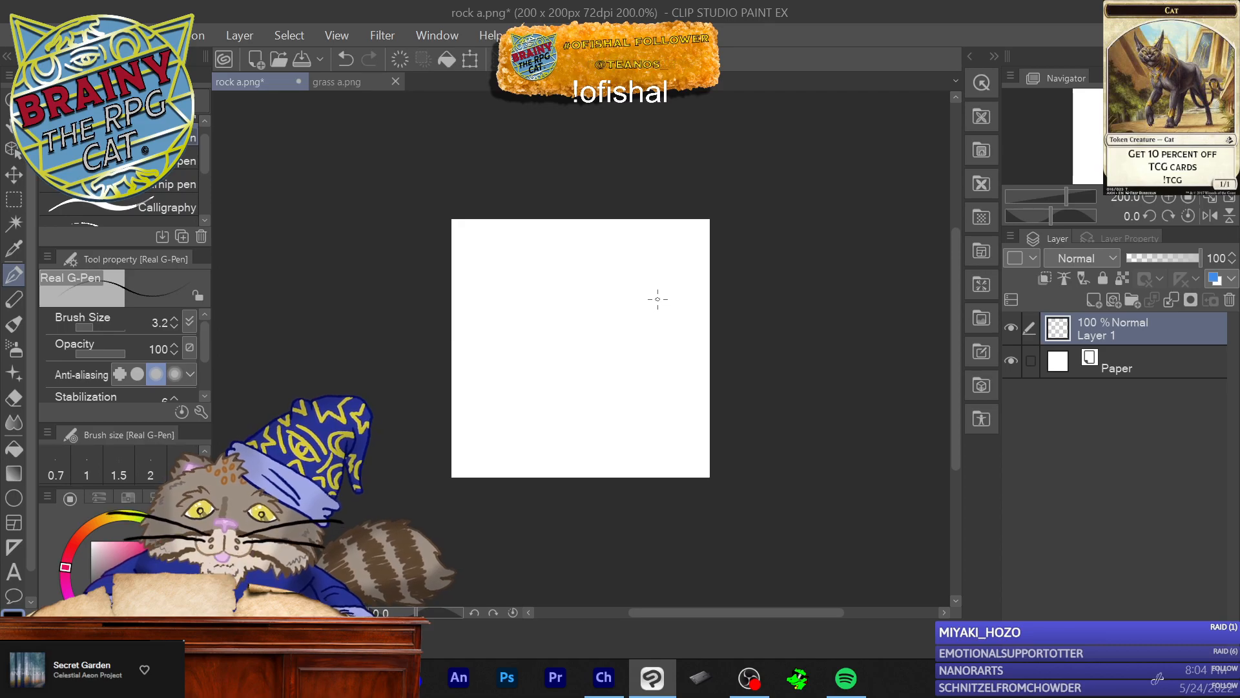
# Step: Draw two cracked rocks with grassy bases at the canvas's upper right and middle left, plus grass tufts at the centre, lower right, lower left and upper left
pyautogui.moveTo(633, 283)
pyautogui.mouseDown()
pyautogui.moveTo(611, 268)
pyautogui.moveTo(588, 279)
pyautogui.moveTo(586, 305)
pyautogui.mouseUp()
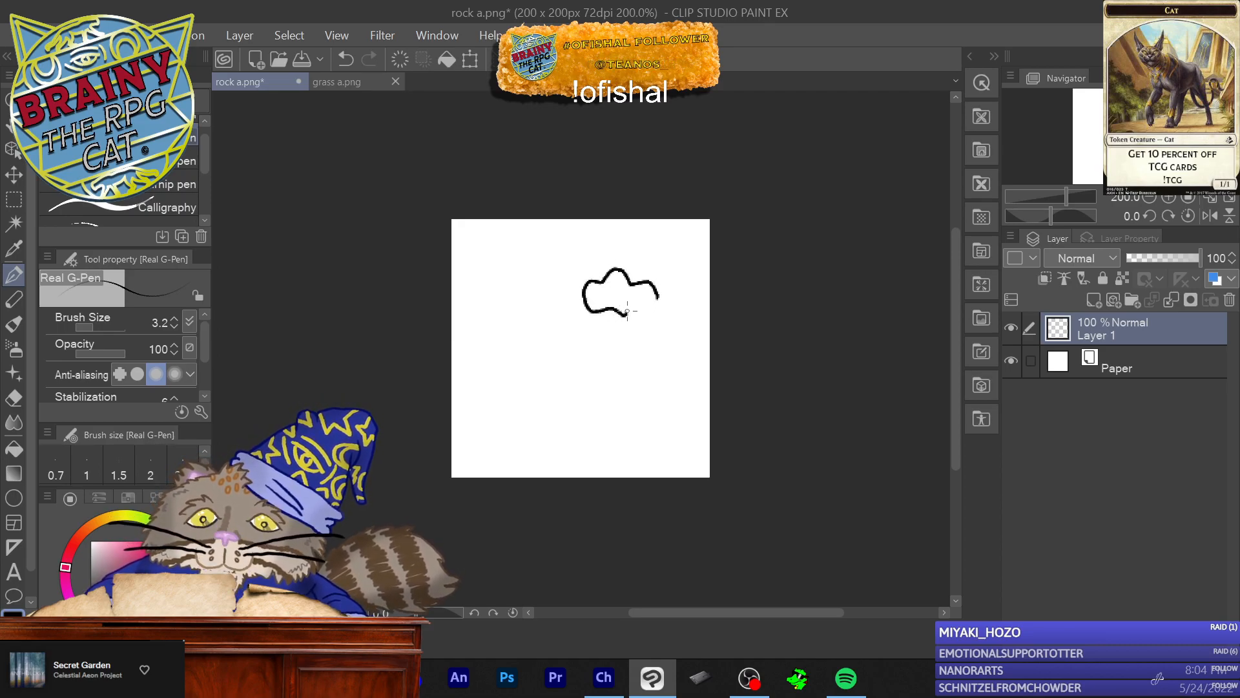
pyautogui.moveTo(658, 295); pyautogui.dragTo(661, 306)
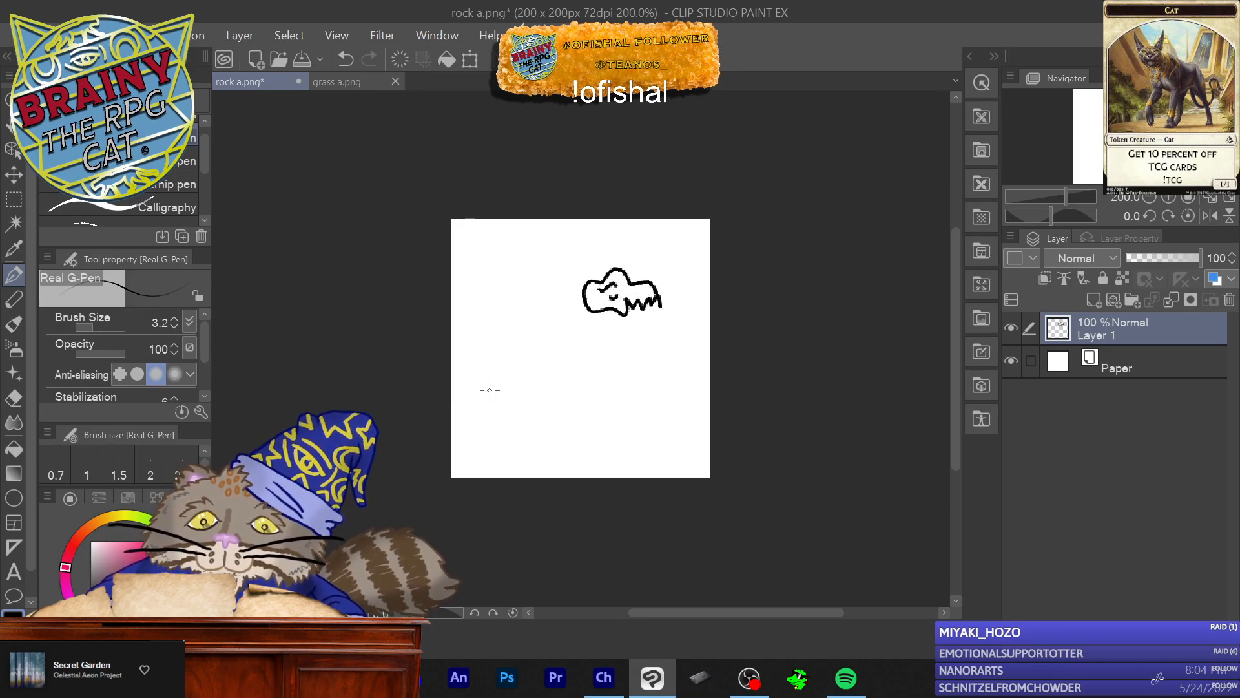
pyautogui.moveTo(506, 374); pyautogui.dragTo(516, 390)
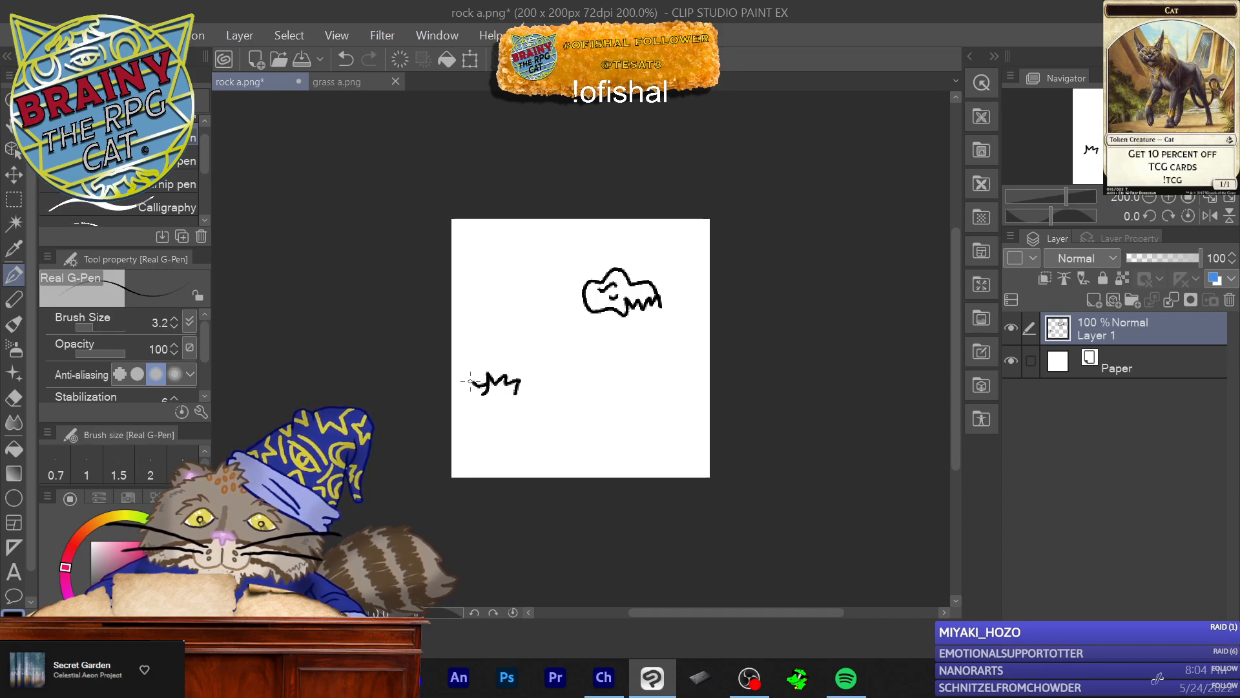
pyautogui.moveTo(468, 362); pyautogui.dragTo(483, 344)
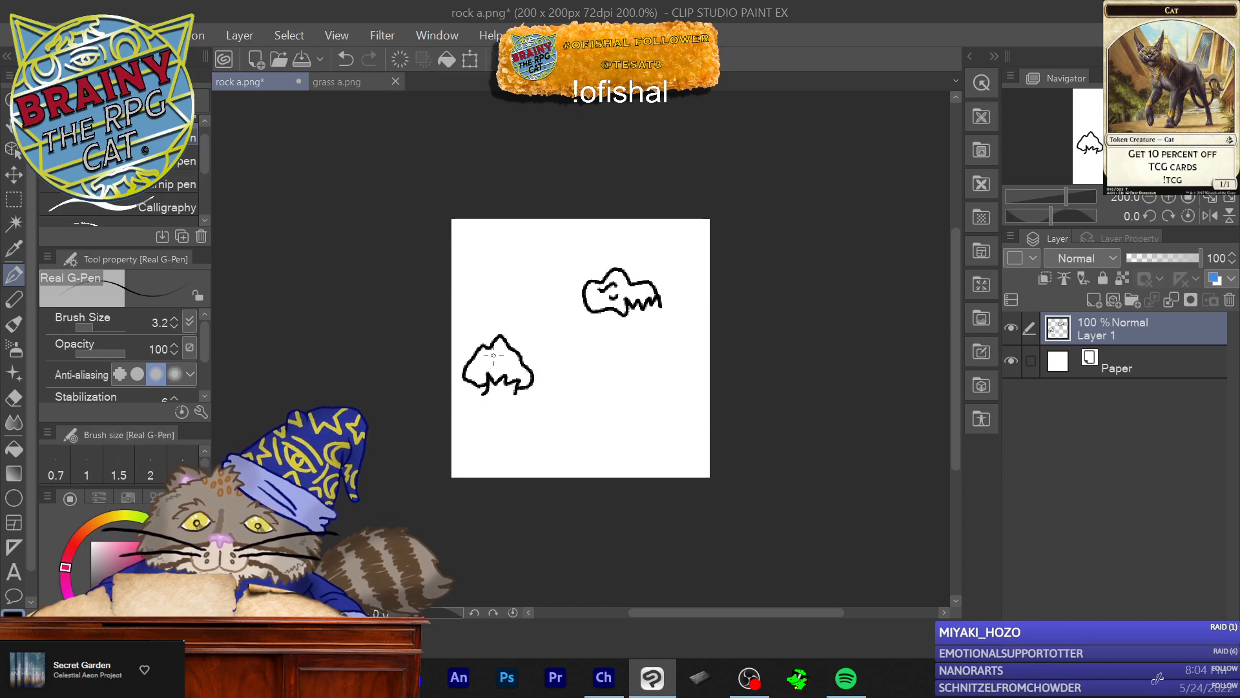
pyautogui.moveTo(491, 360); pyautogui.dragTo(510, 359)
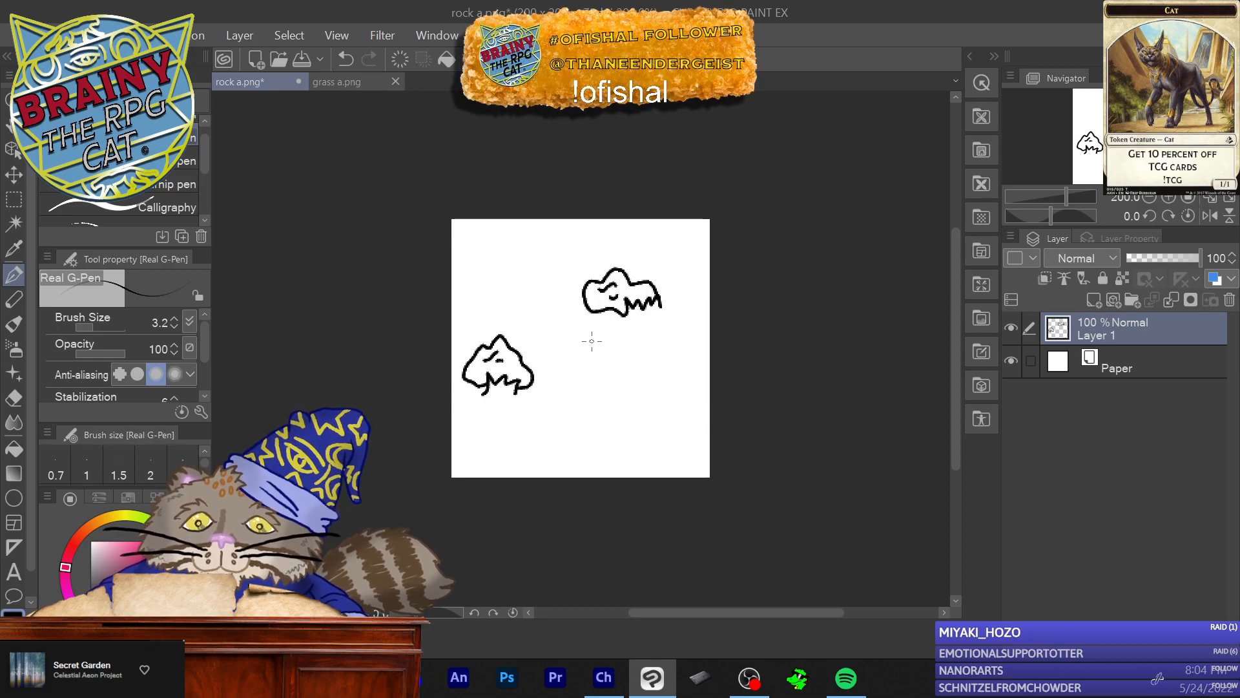
pyautogui.moveTo(593, 349); pyautogui.dragTo(585, 363)
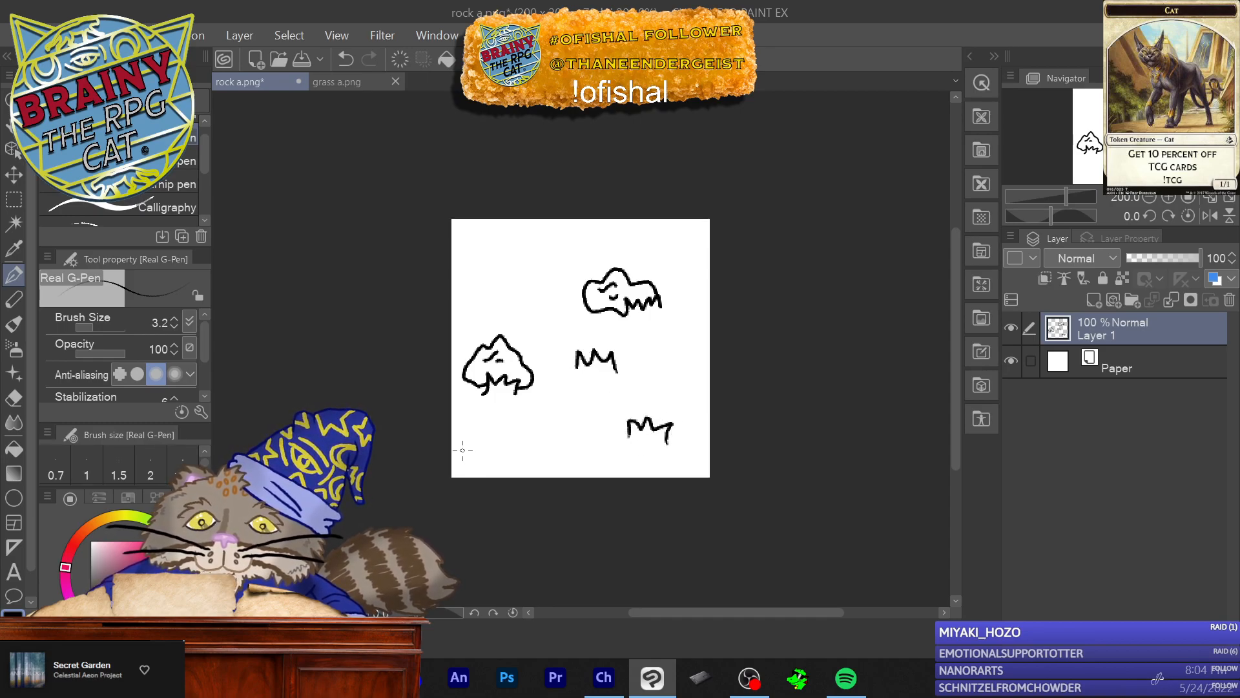
pyautogui.moveTo(494, 429); pyautogui.dragTo(504, 445)
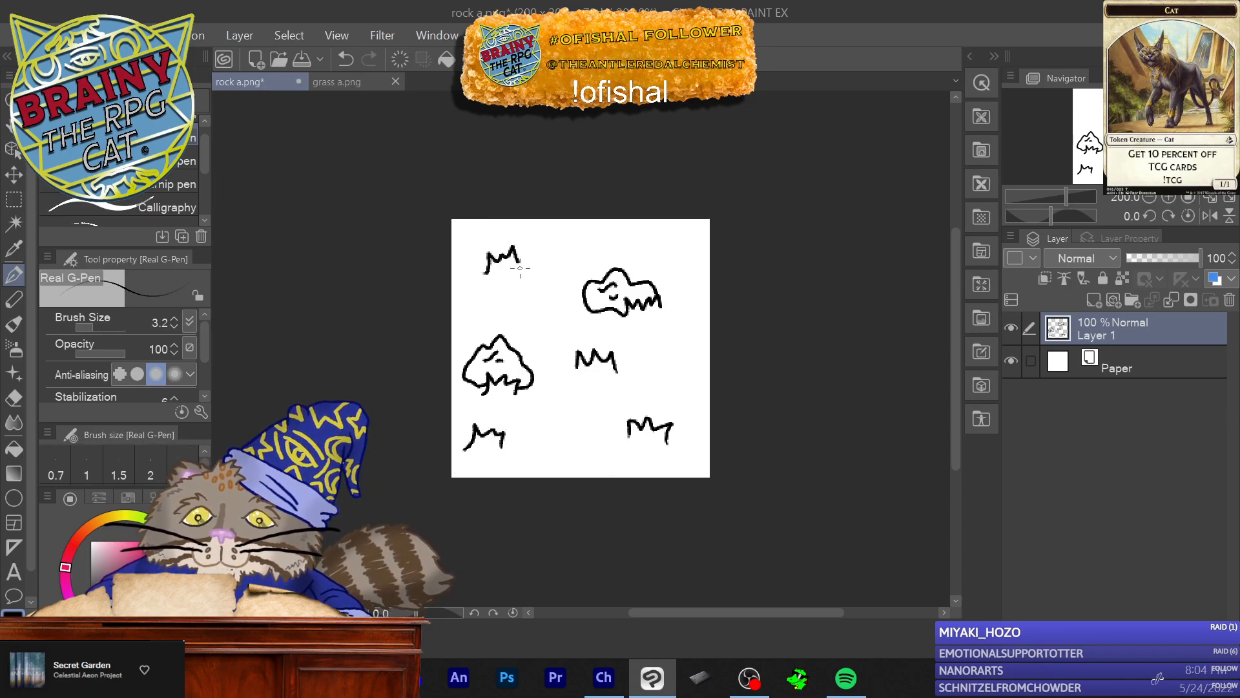
# Step: Save the two-rock drawing as a separate PNG named "rock b" in the outdoors folder, accepting the loss of layer information
pyautogui.click(7, 34)
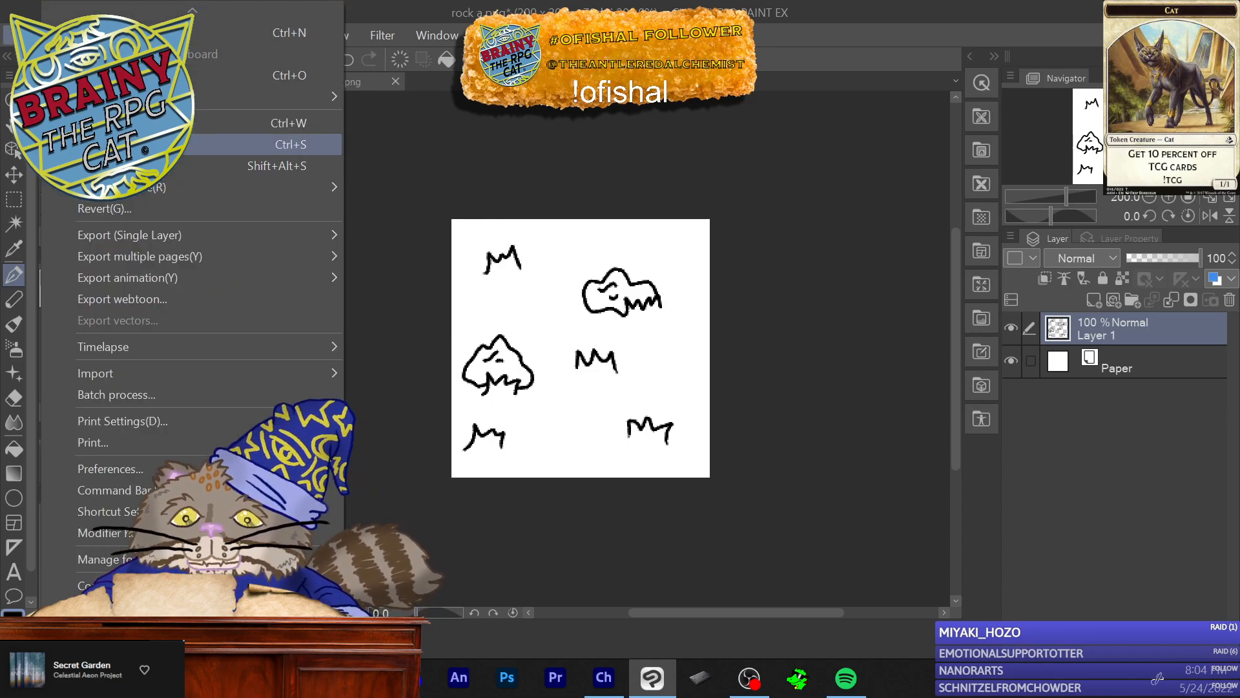
pyautogui.click(149, 144)
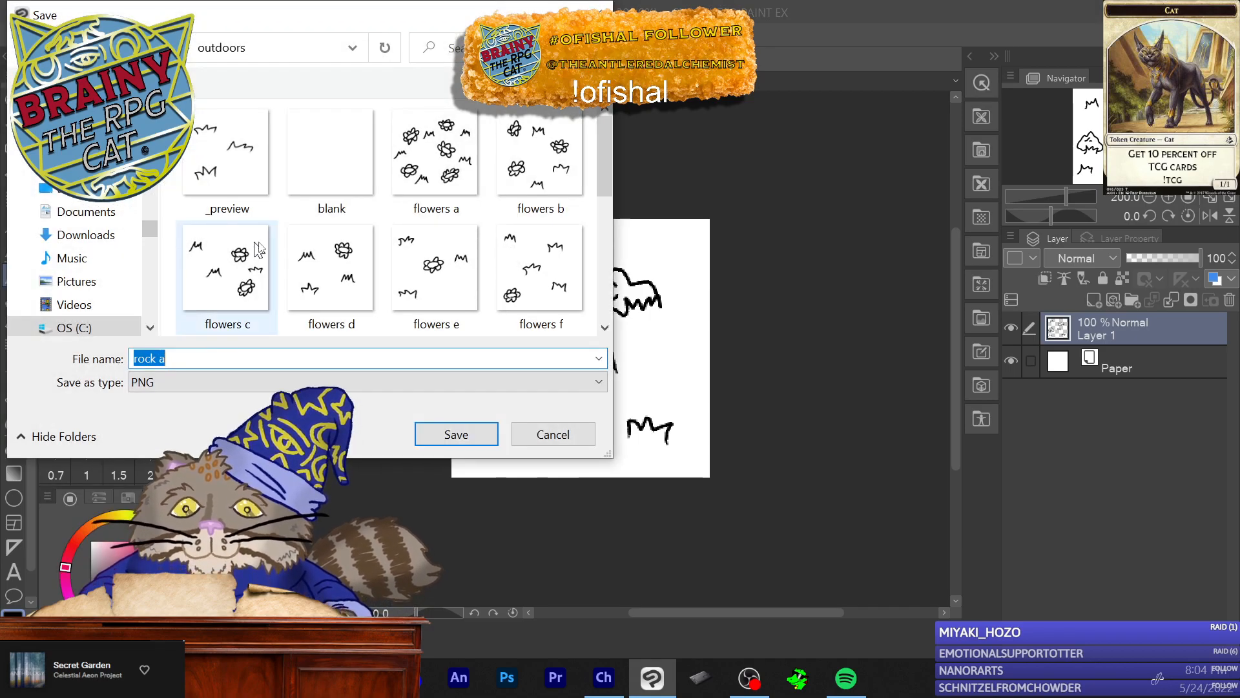
pyautogui.scroll(-2, 323, 278)
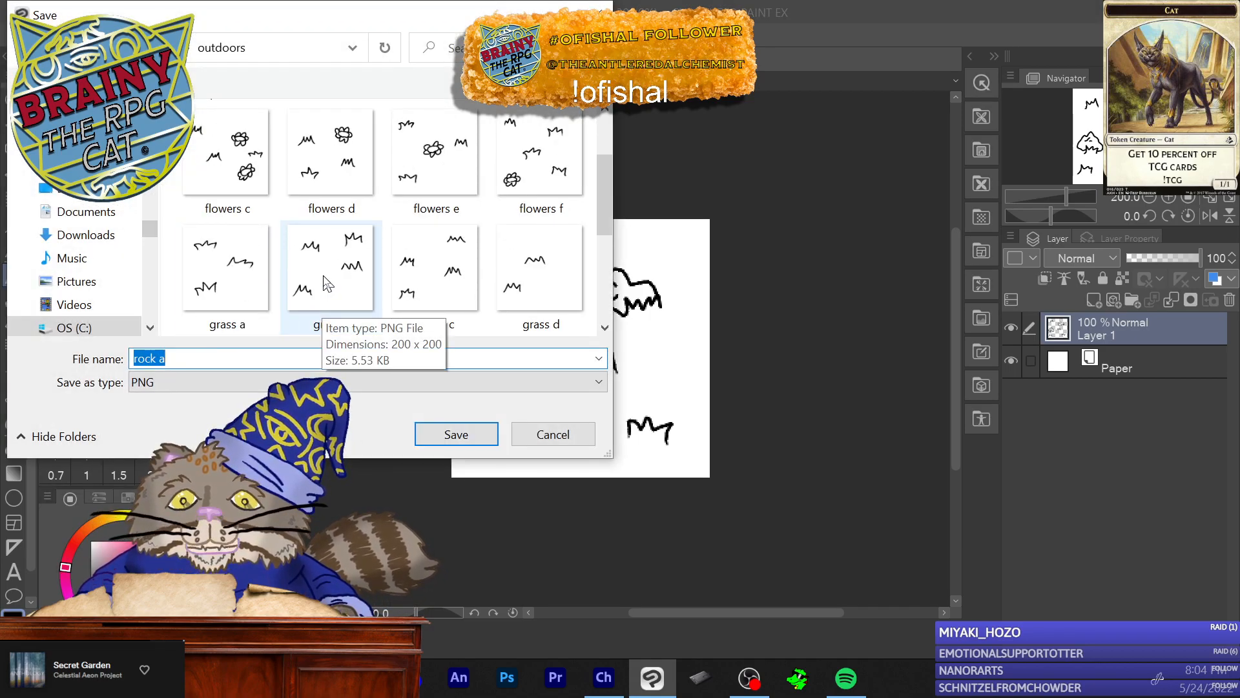
pyautogui.click(249, 364)
pyautogui.press('BackSpace')
pyautogui.write('b')
pyautogui.click(445, 434)
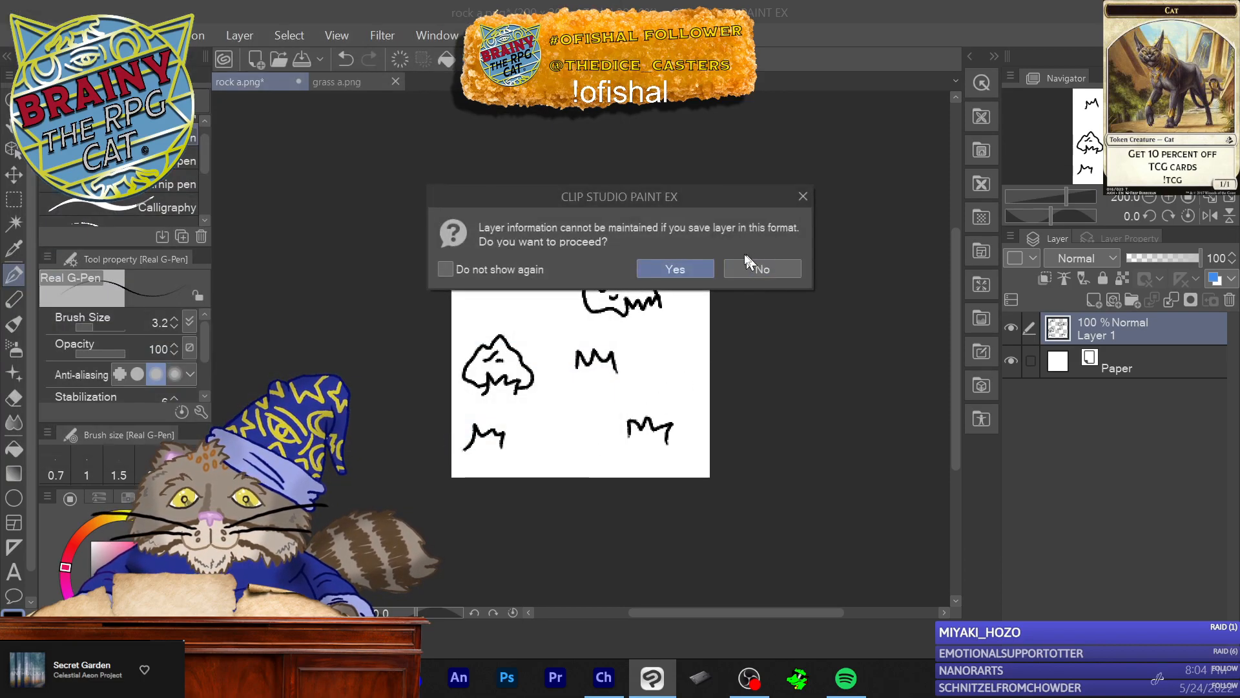
pyautogui.click(692, 269)
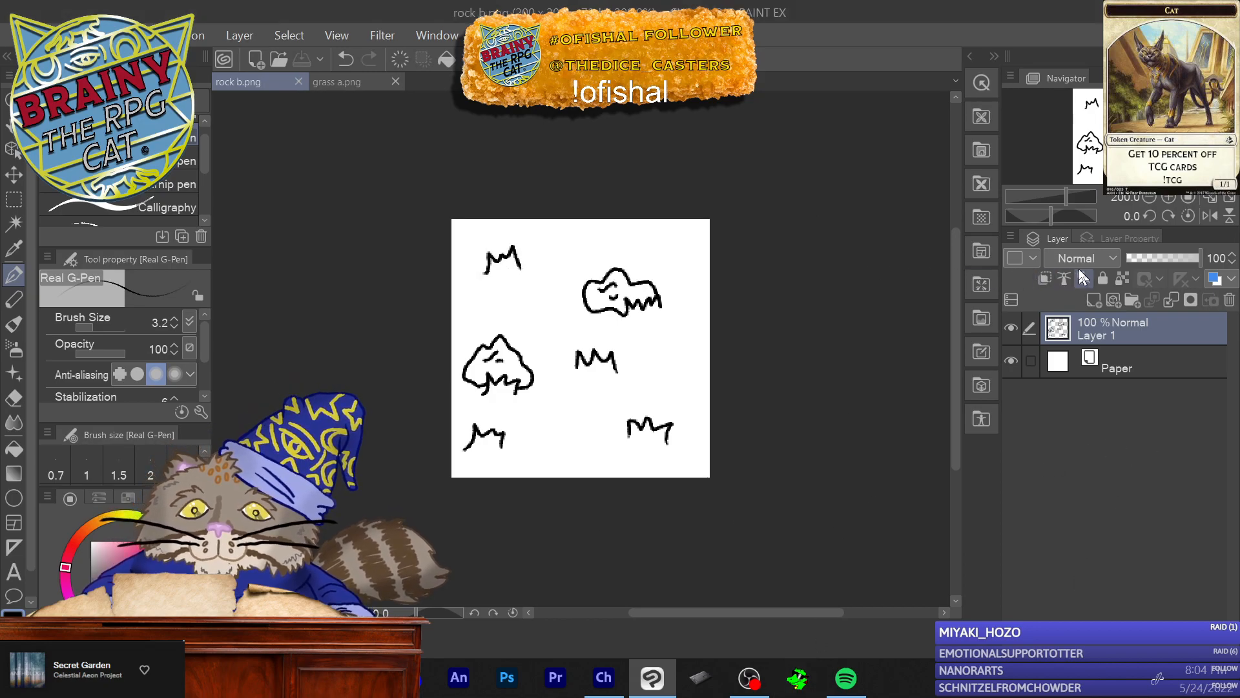
# Step: Replace the saved two-rock layer with an empty one and draw three small rocks, grass beside the lower two, and tufts at upper left and centre
pyautogui.click(1230, 301)
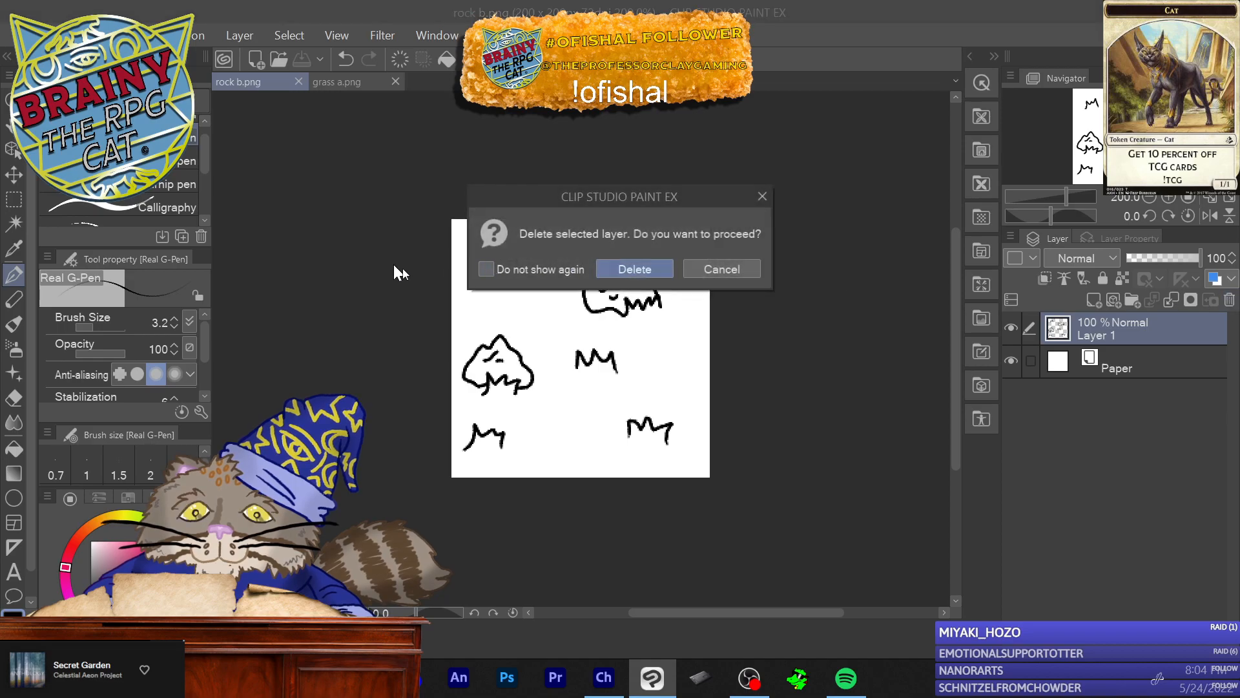
pyautogui.click(633, 267)
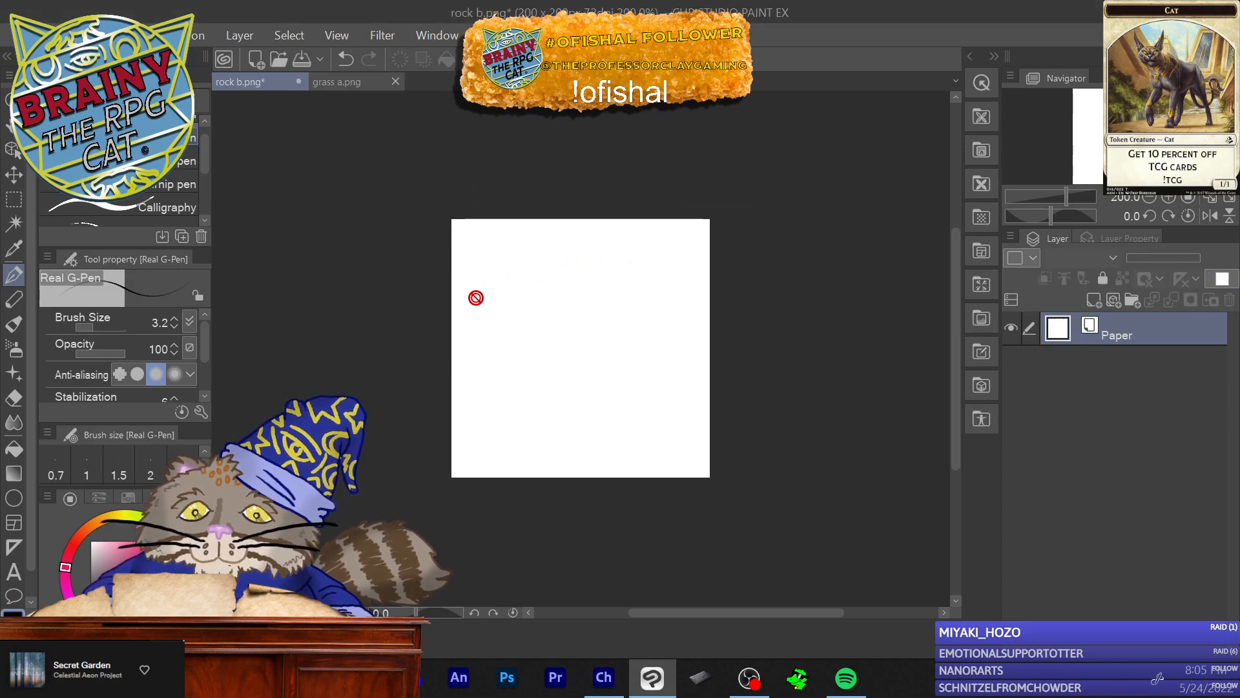
pyautogui.click(1087, 302)
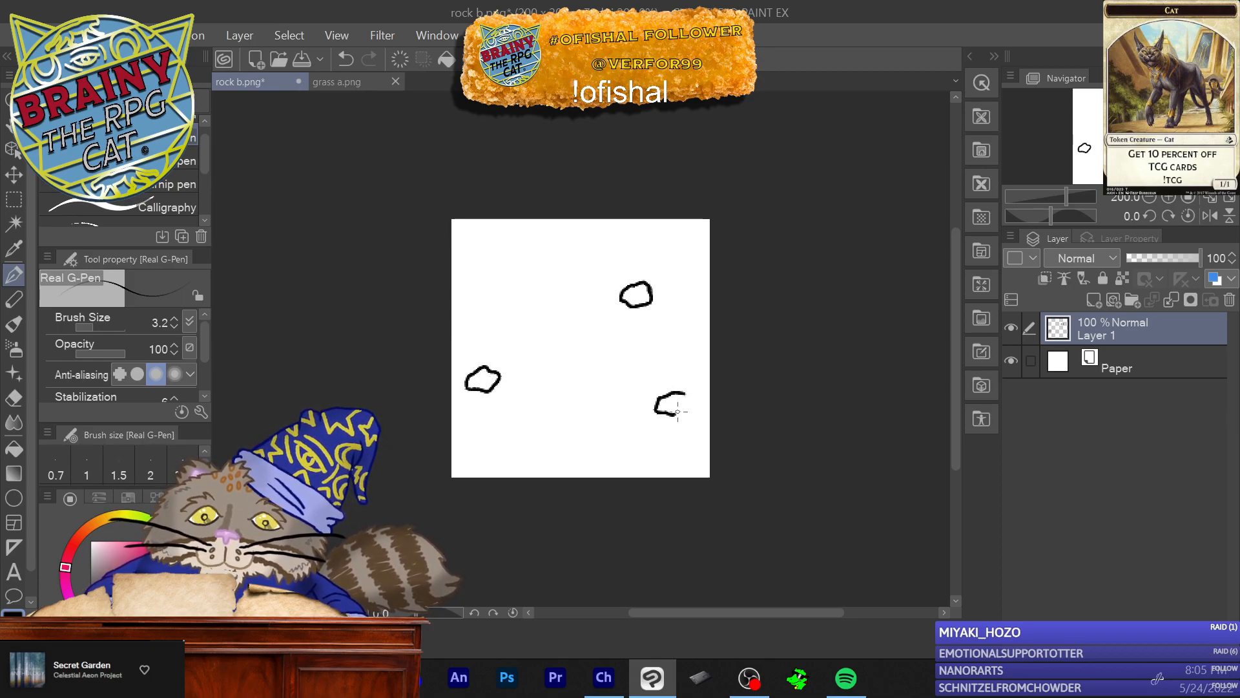
pyautogui.moveTo(677, 411); pyautogui.dragTo(686, 393)
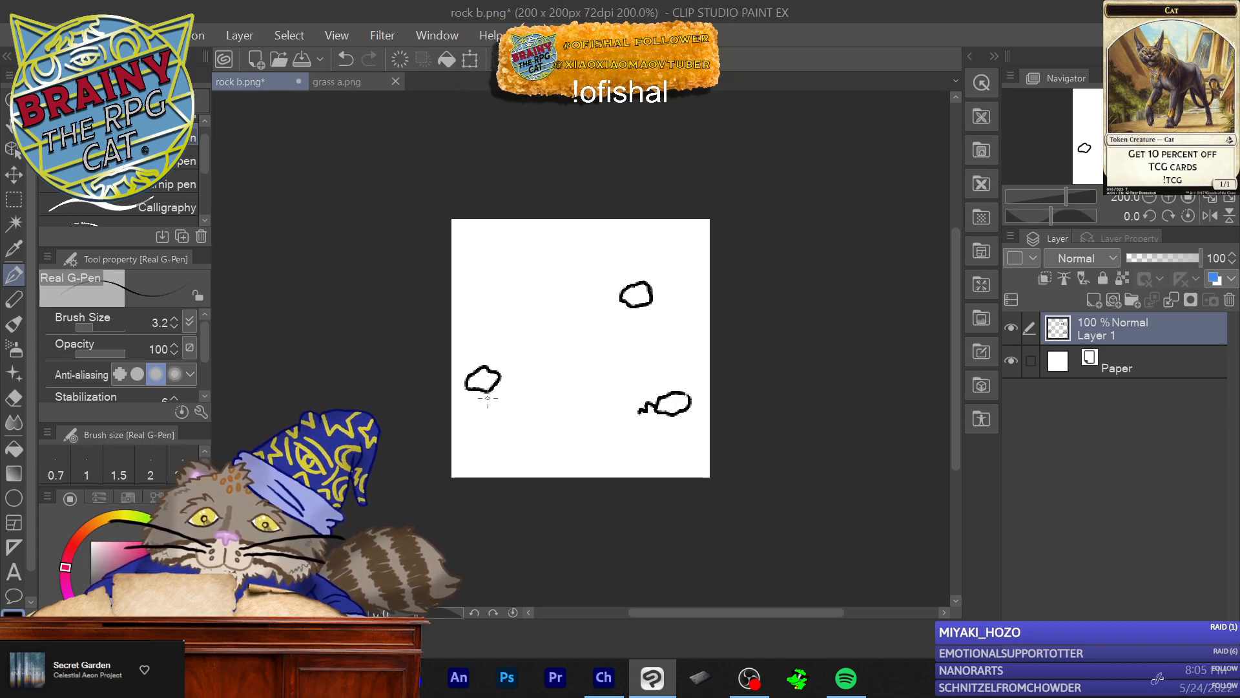
pyautogui.moveTo(503, 388); pyautogui.dragTo(510, 391)
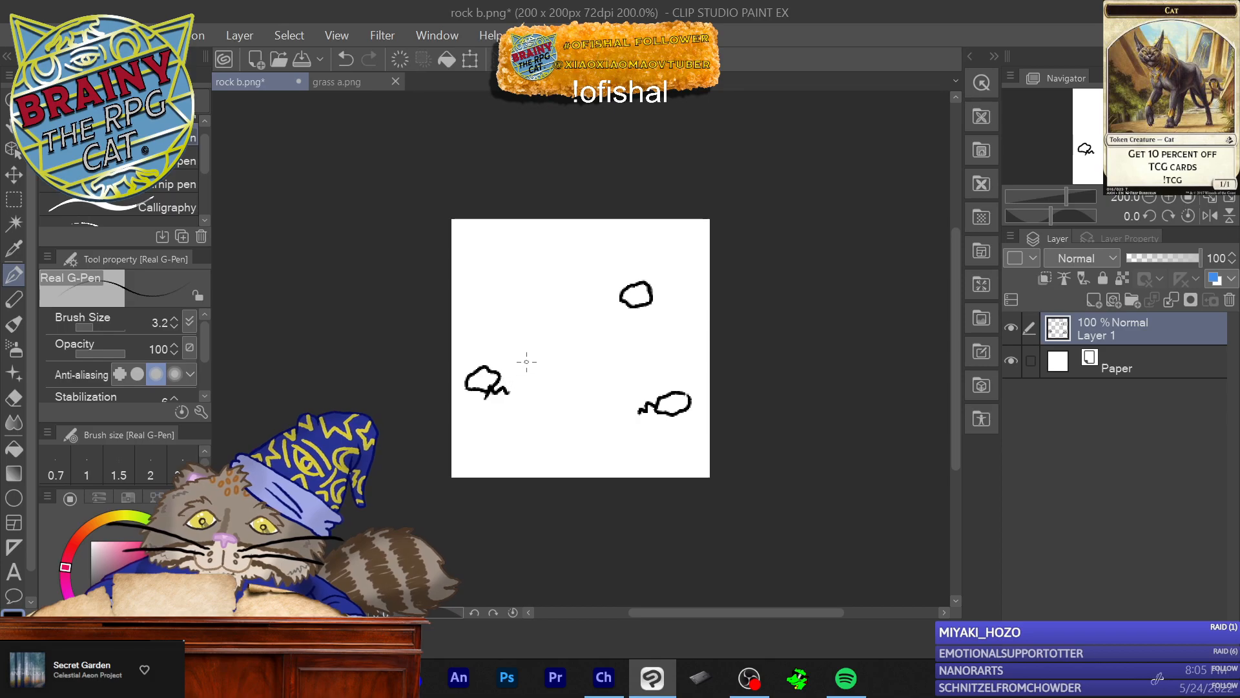
pyautogui.moveTo(495, 318)
pyautogui.mouseDown()
pyautogui.moveTo(504, 293)
pyautogui.moveTo(515, 301)
pyautogui.moveTo(531, 288)
pyautogui.moveTo(532, 315)
pyautogui.mouseUp()
pyautogui.moveTo(602, 373); pyautogui.dragTo(585, 354)
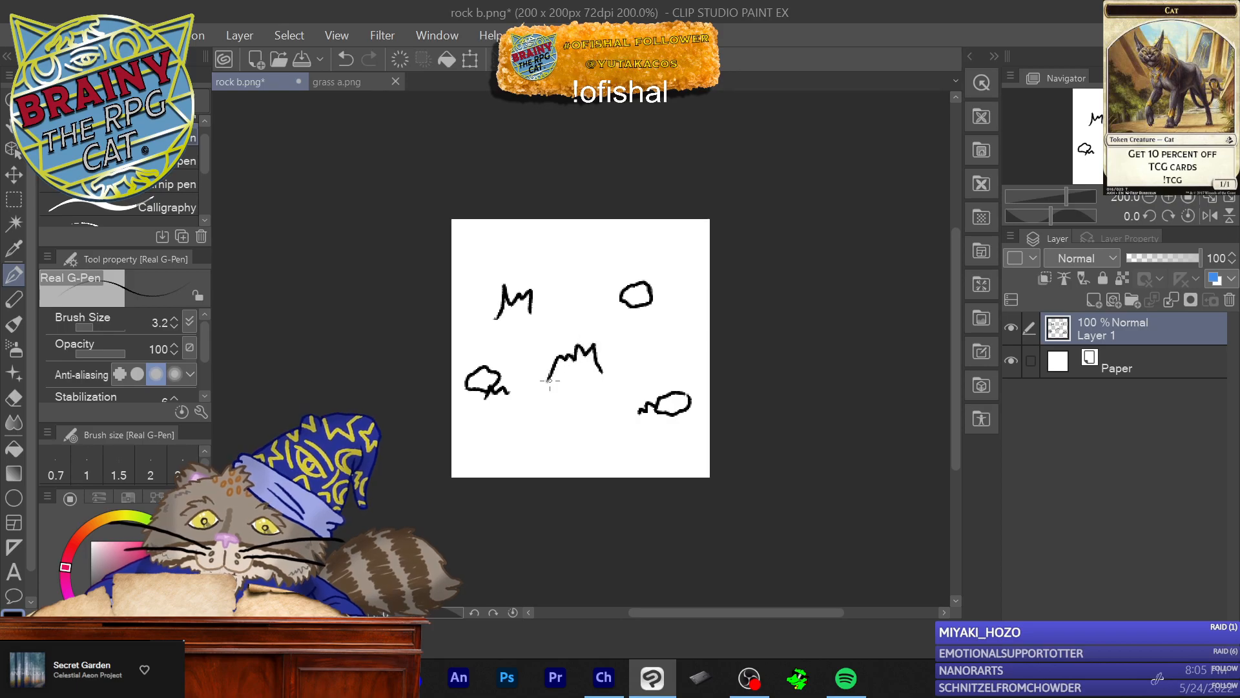
# Step: Save the three-small-rocks drawing as a separate PNG named "rock c" in the outdoors folder, accepting the loss of layer information
pyautogui.click(13, 36)
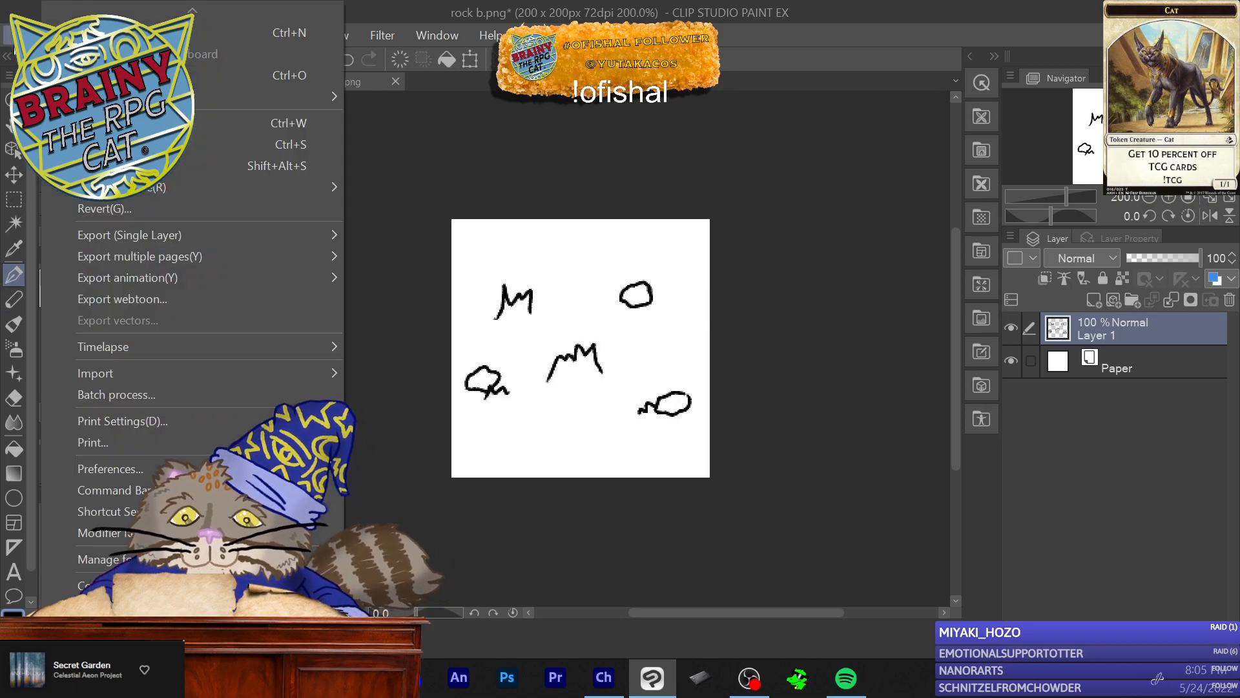
pyautogui.click(192, 166)
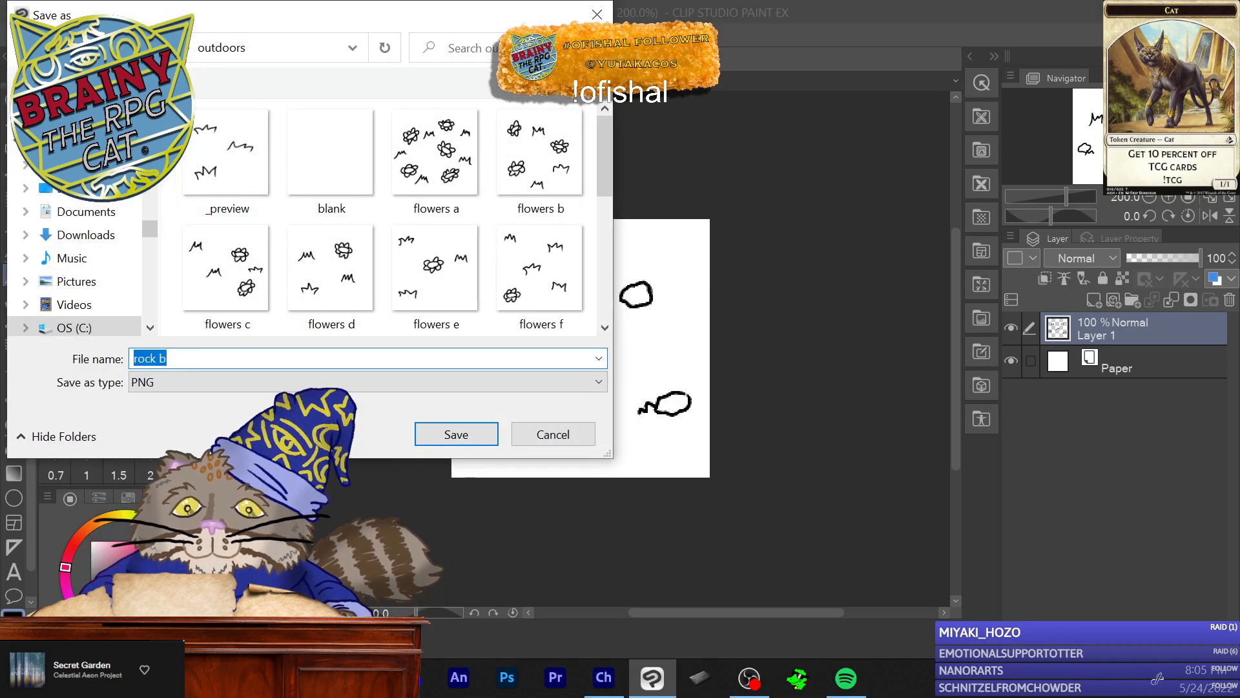
pyautogui.click(178, 360)
pyautogui.press('BackSpace')
pyautogui.write('c')
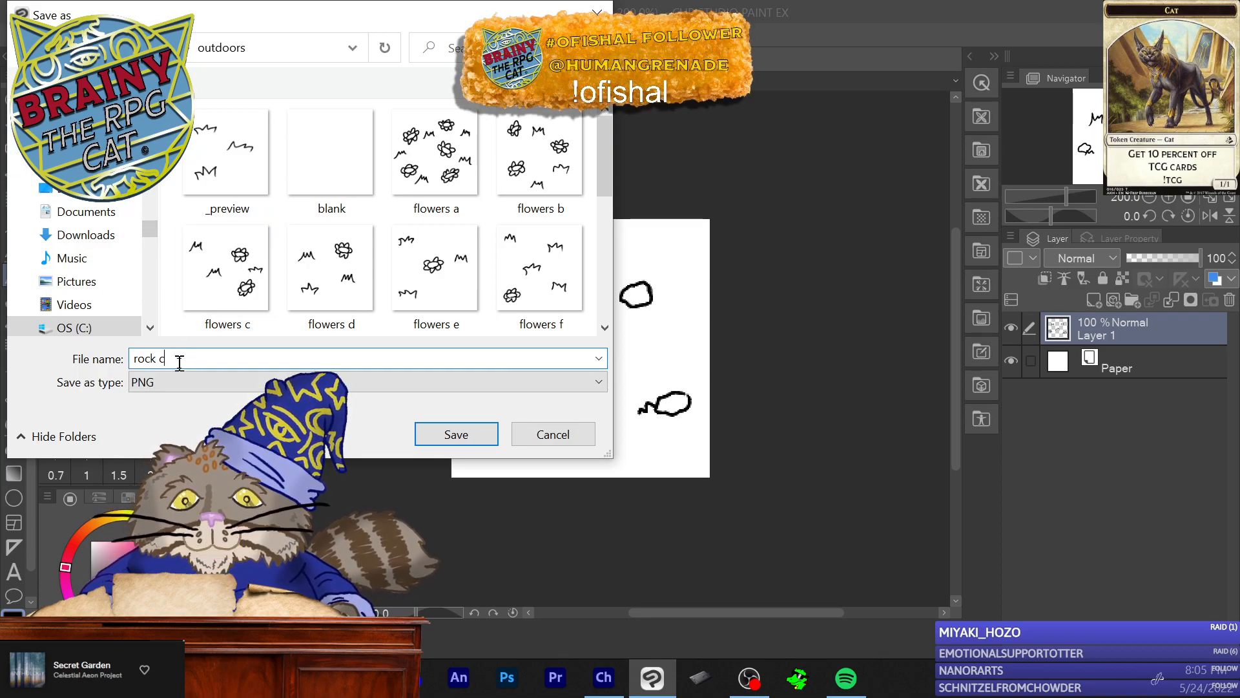
pyautogui.click(483, 444)
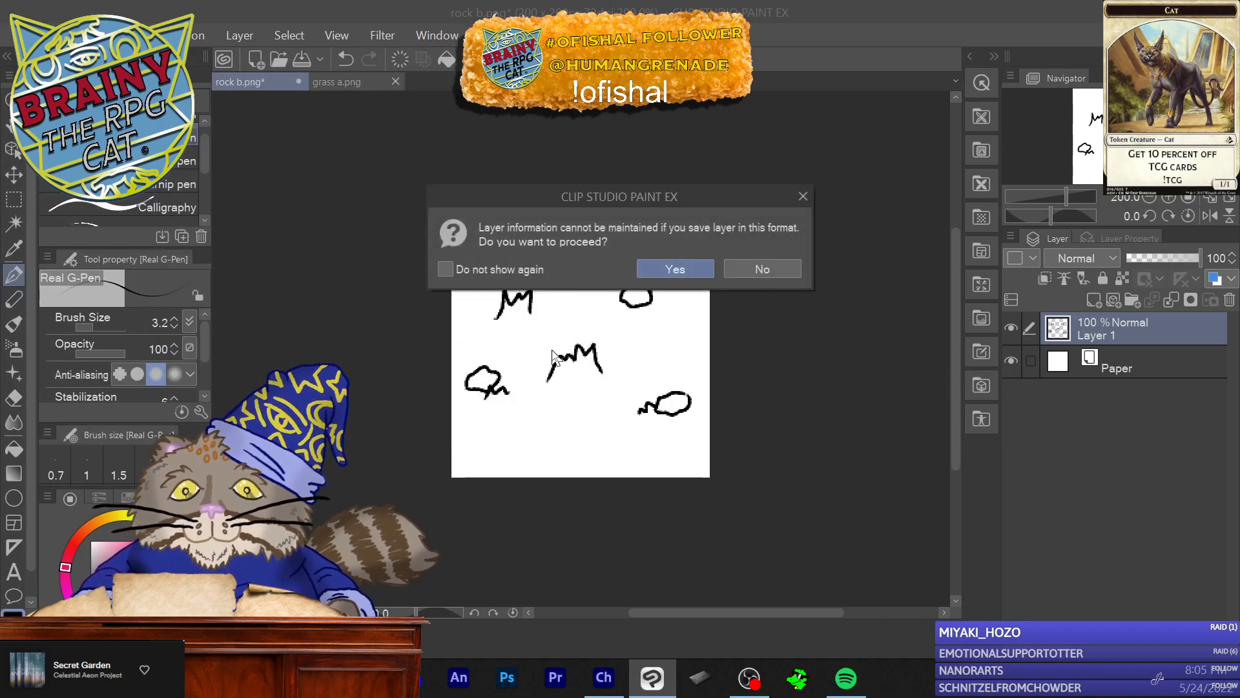
pyautogui.click(676, 269)
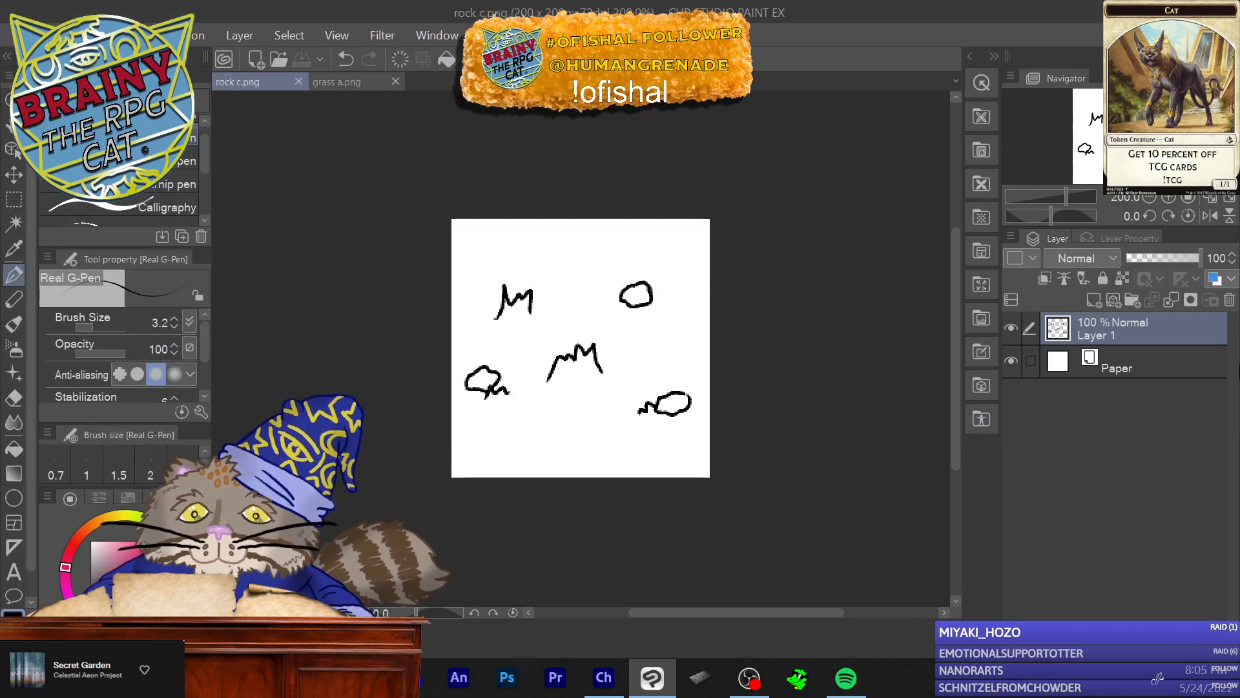
# Step: Replace the saved rock layer with an empty one and draw seven tiny scattered rocks plus grass tufts at upper left, upper centre-right and lower left
pyautogui.click(1229, 300)
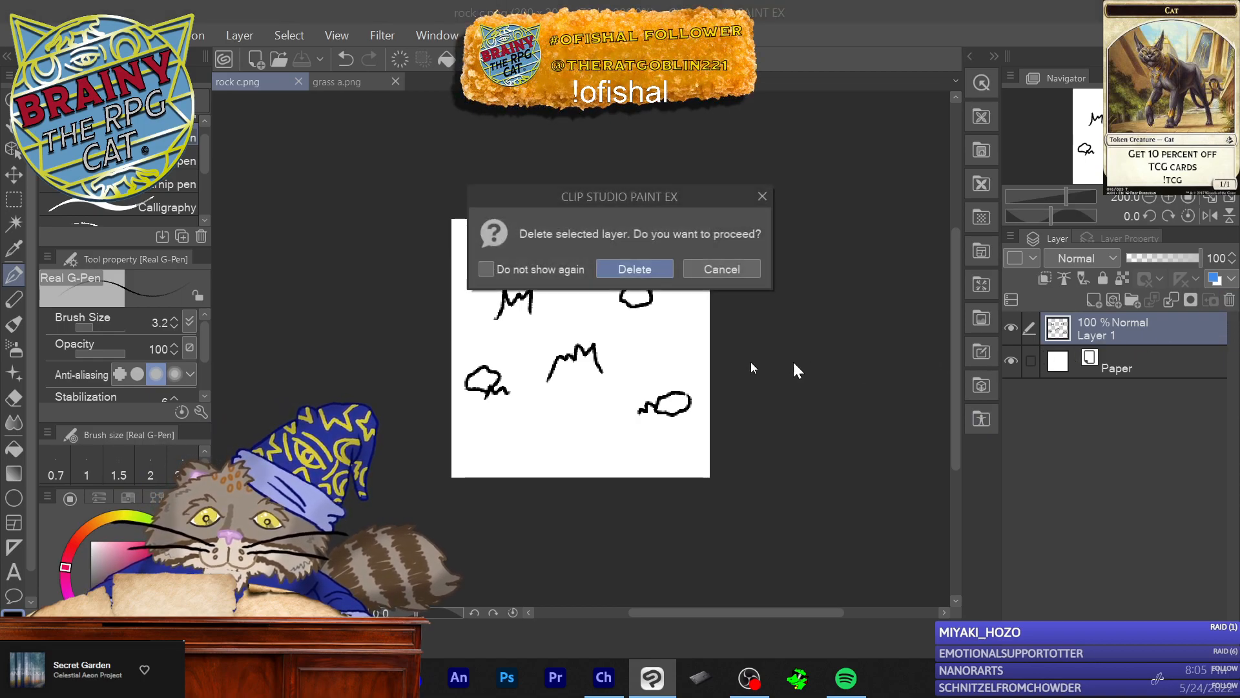
pyautogui.click(633, 268)
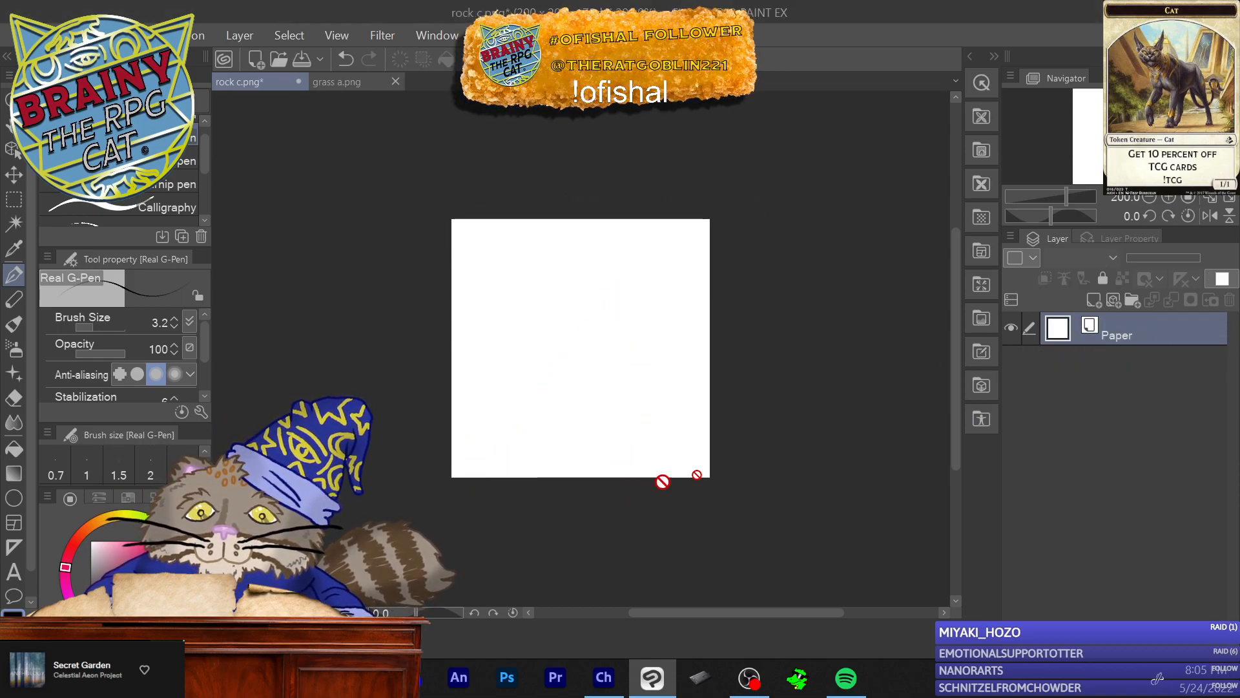
pyautogui.click(1092, 299)
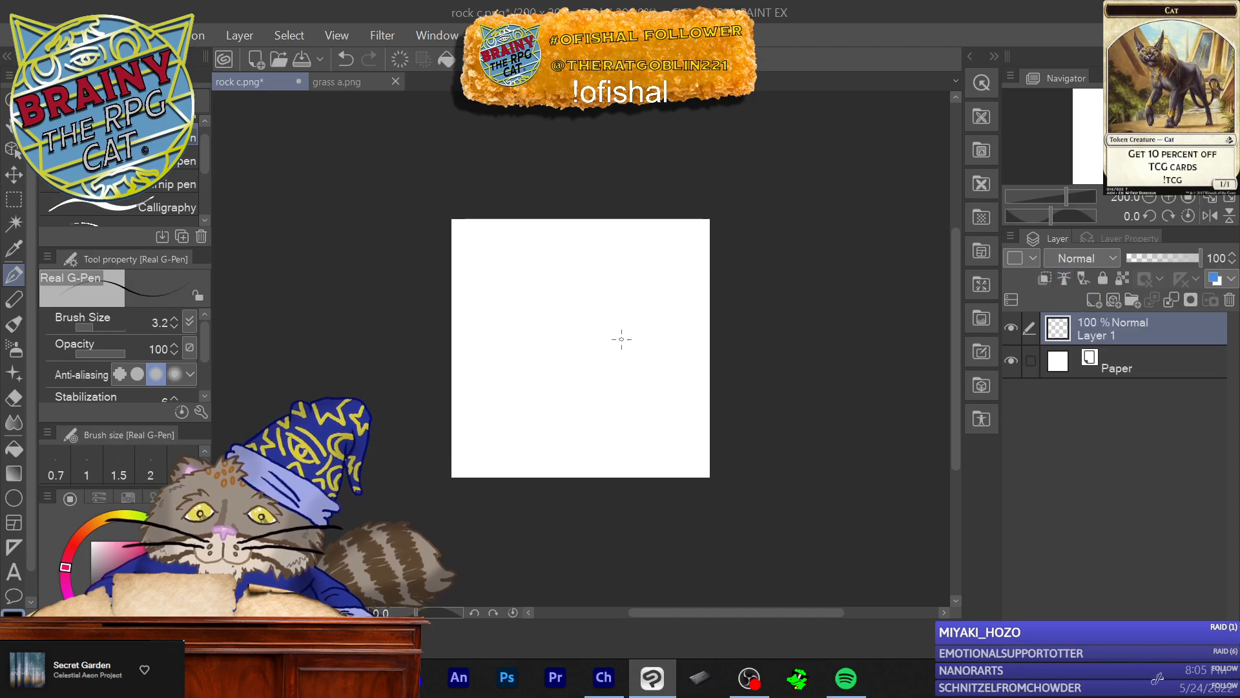
pyautogui.moveTo(650, 279); pyautogui.dragTo(667, 284)
pyautogui.moveTo(570, 302); pyautogui.dragTo(558, 301)
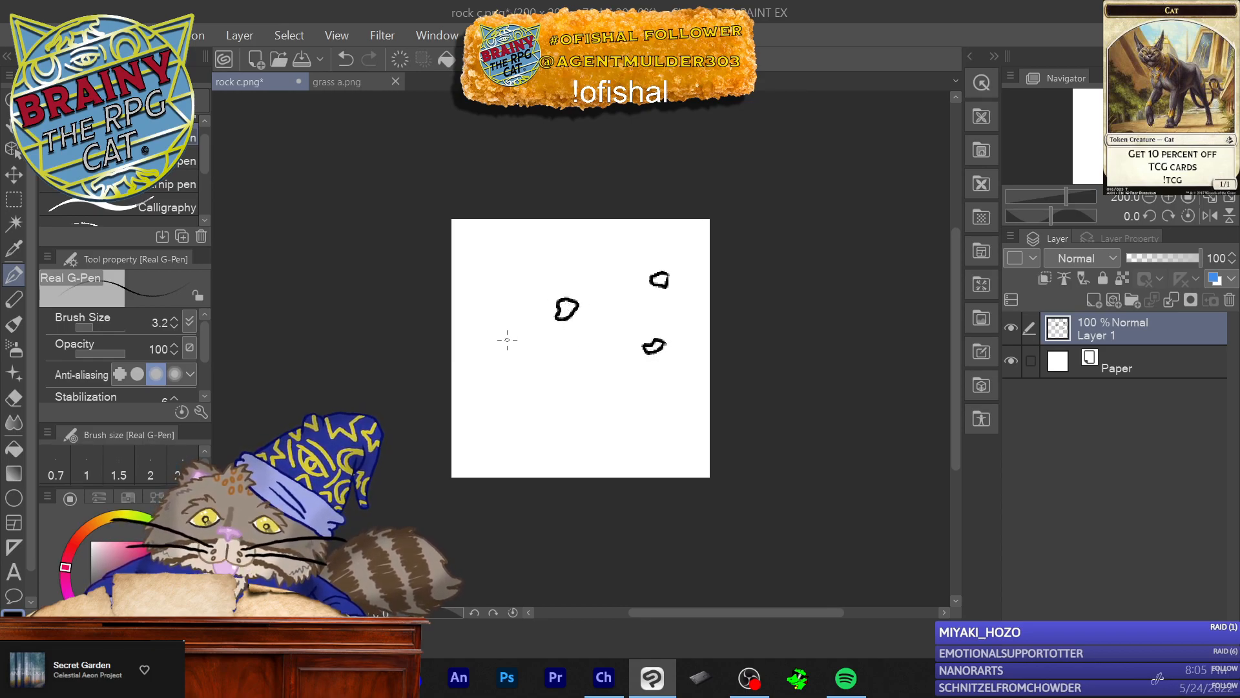
pyautogui.moveTo(496, 356); pyautogui.dragTo(478, 358)
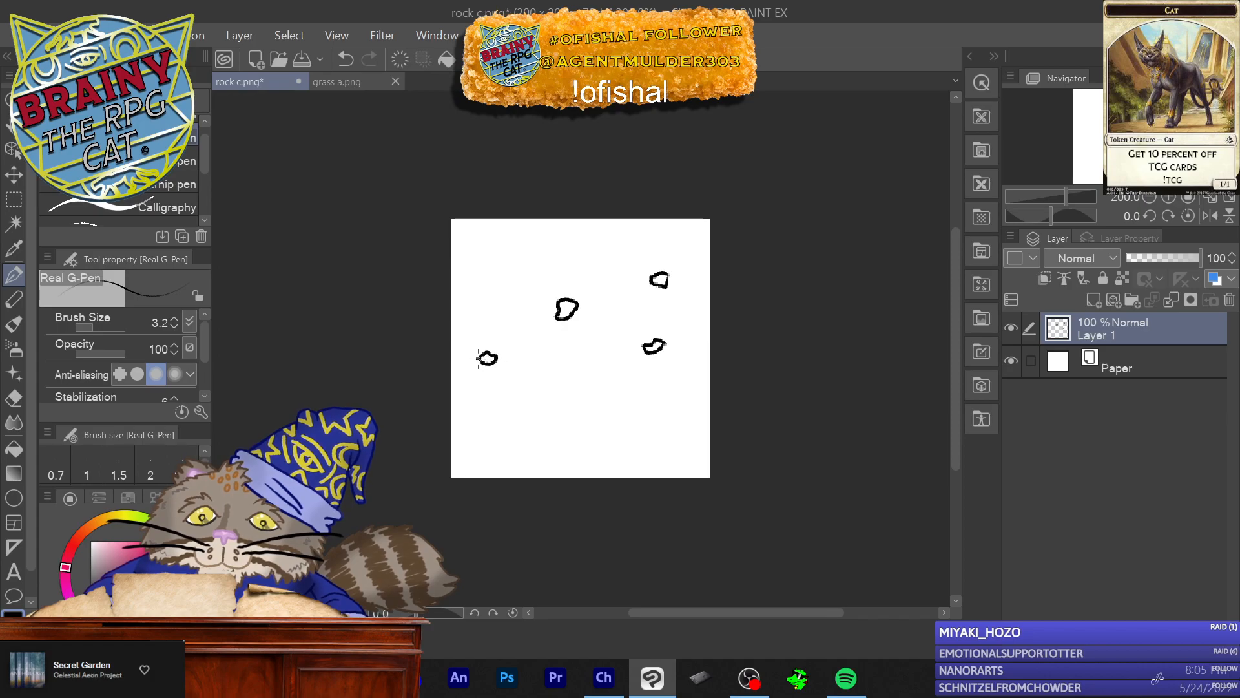
pyautogui.moveTo(589, 393); pyautogui.dragTo(576, 392)
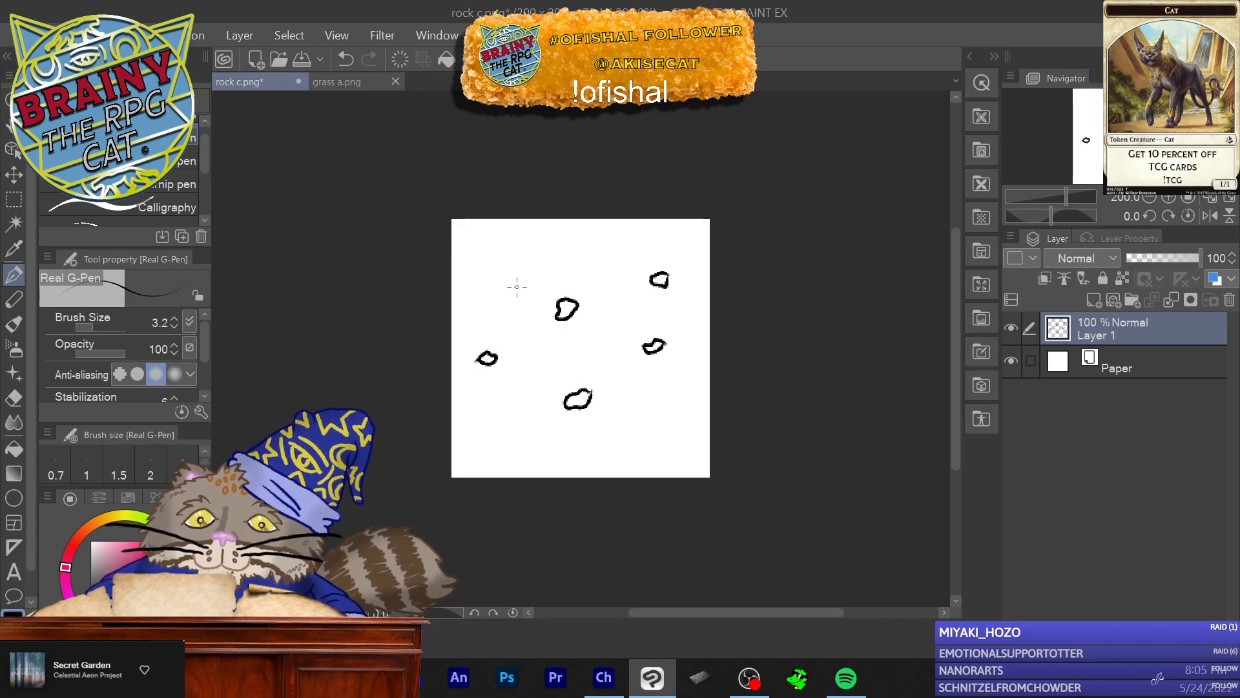
pyautogui.moveTo(486, 300); pyautogui.dragTo(490, 267)
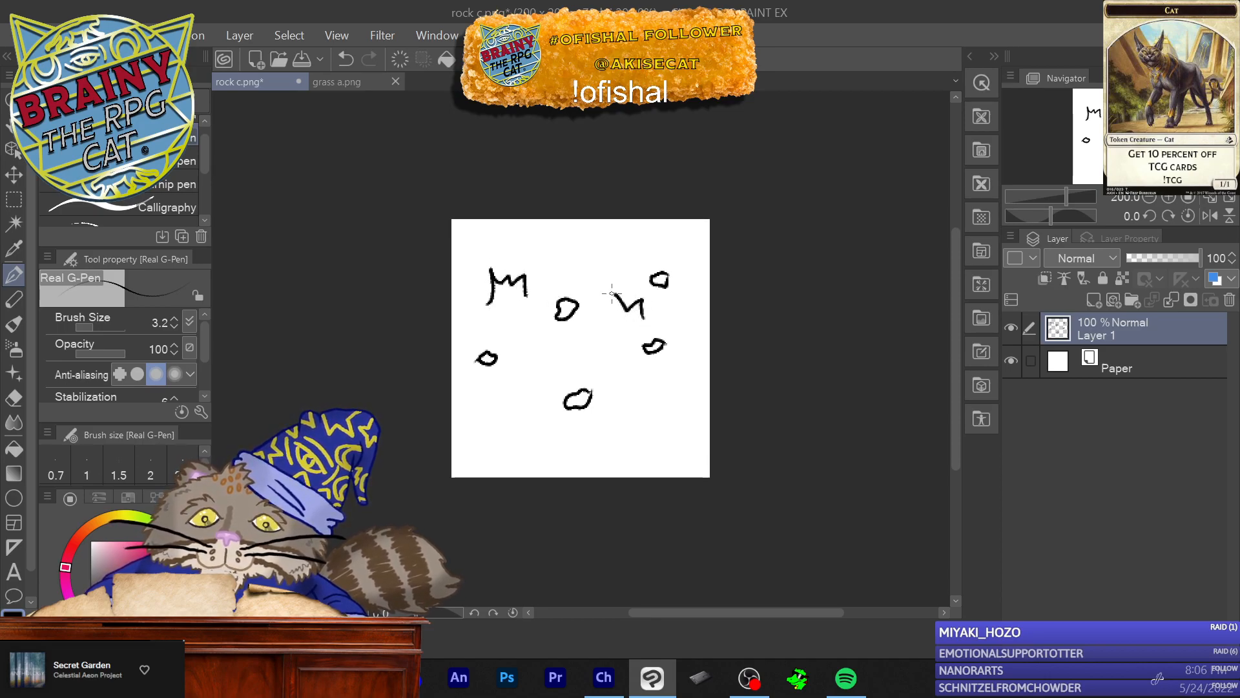
pyautogui.moveTo(462, 452)
pyautogui.mouseDown()
pyautogui.moveTo(478, 429)
pyautogui.moveTo(493, 450)
pyautogui.mouseUp()
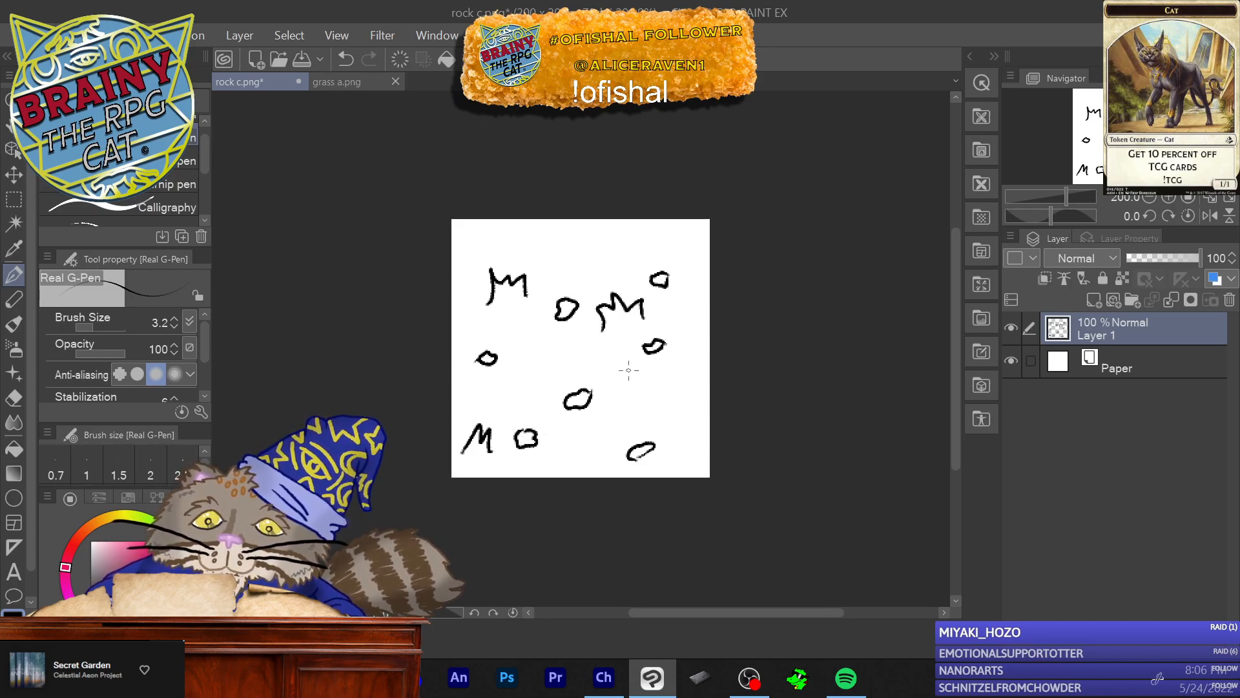
# Step: Add short grass strokes beside each tiny rock except the lower-left one
pyautogui.moveTo(663, 347); pyautogui.dragTo(677, 344)
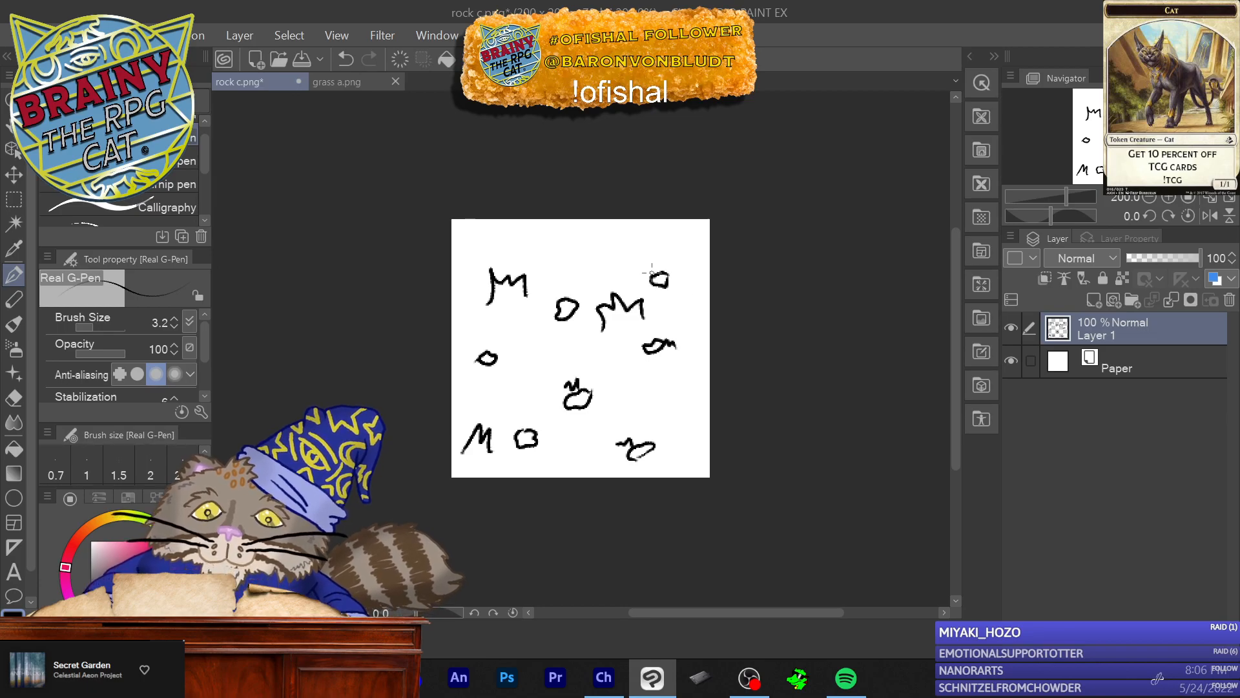
pyautogui.moveTo(650, 271); pyautogui.dragTo(636, 274)
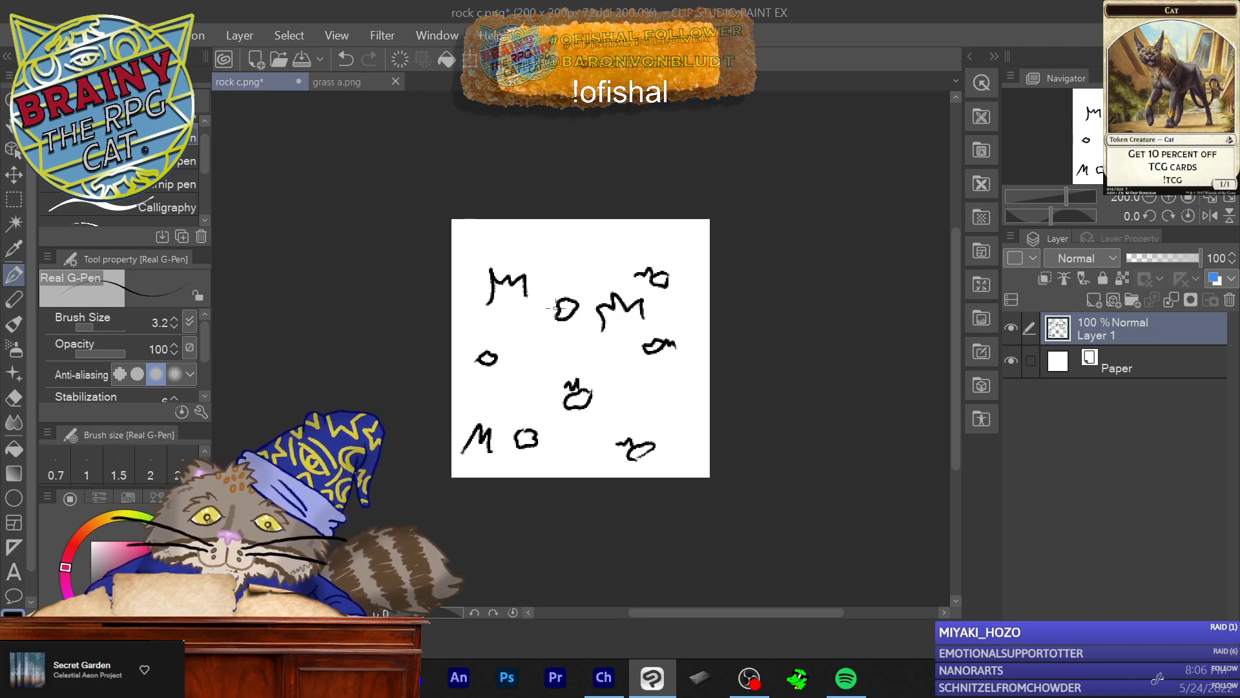
pyautogui.moveTo(560, 300); pyautogui.dragTo(546, 305)
pyautogui.moveTo(495, 354); pyautogui.dragTo(509, 350)
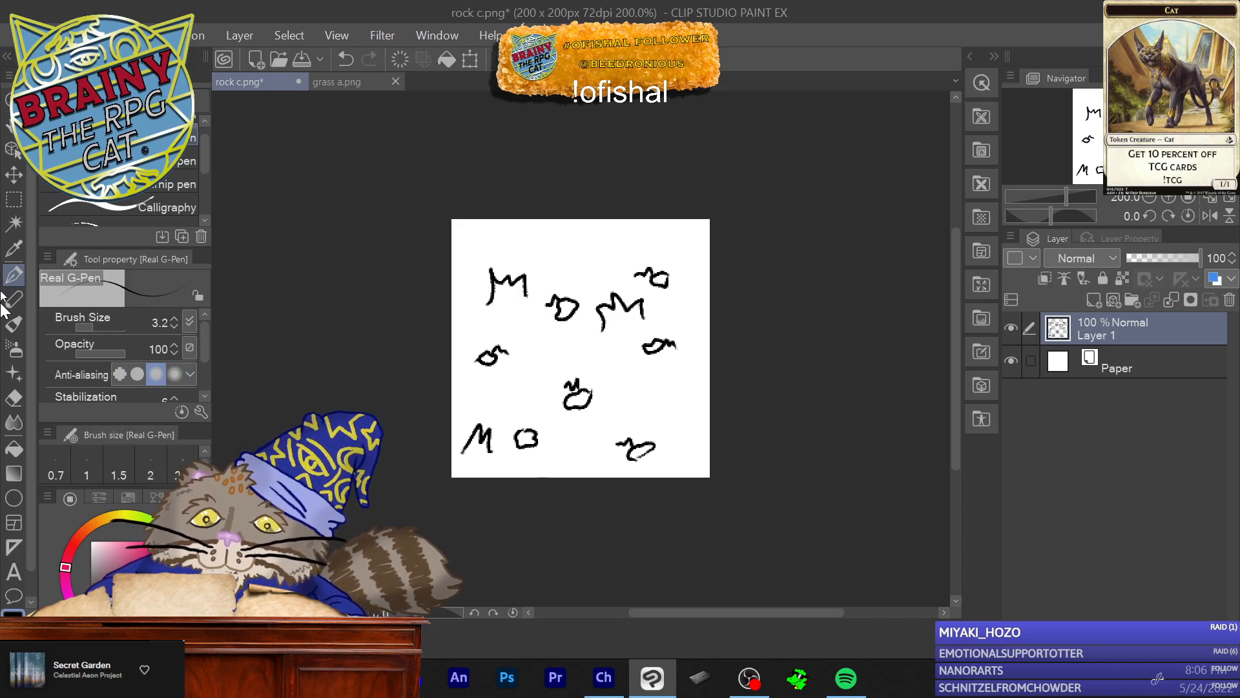
# Step: Save the tiny-rocks drawing as a separate PNG named "rock d" in the outdoors folder, accepting the loss of layer information
pyautogui.click(20, 35)
pyautogui.click(181, 145)
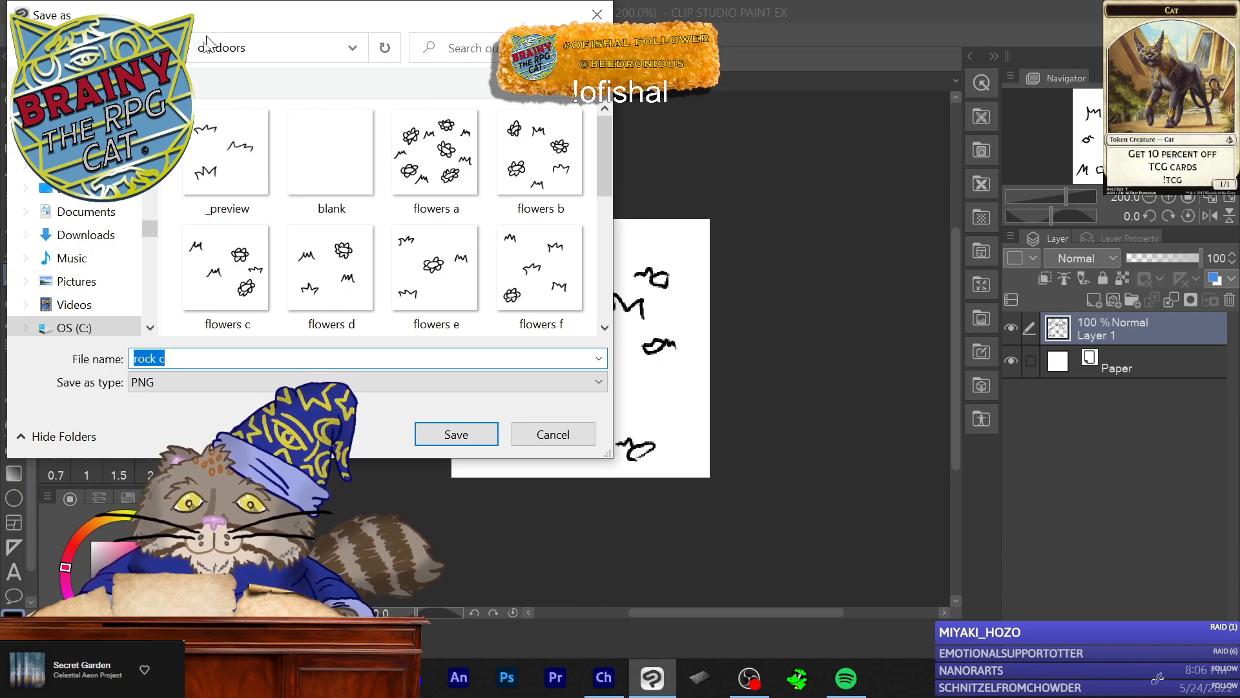
pyautogui.click(227, 355)
pyautogui.press('BackSpace')
pyautogui.write('d')
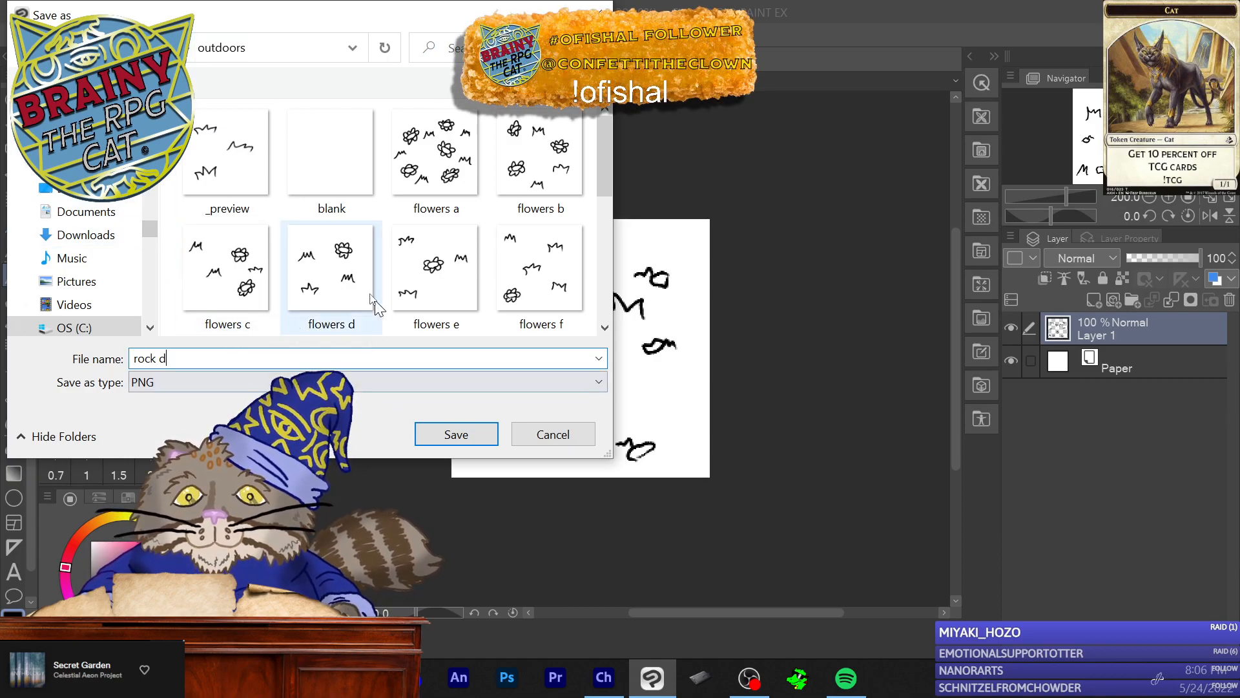
pyautogui.click(440, 430)
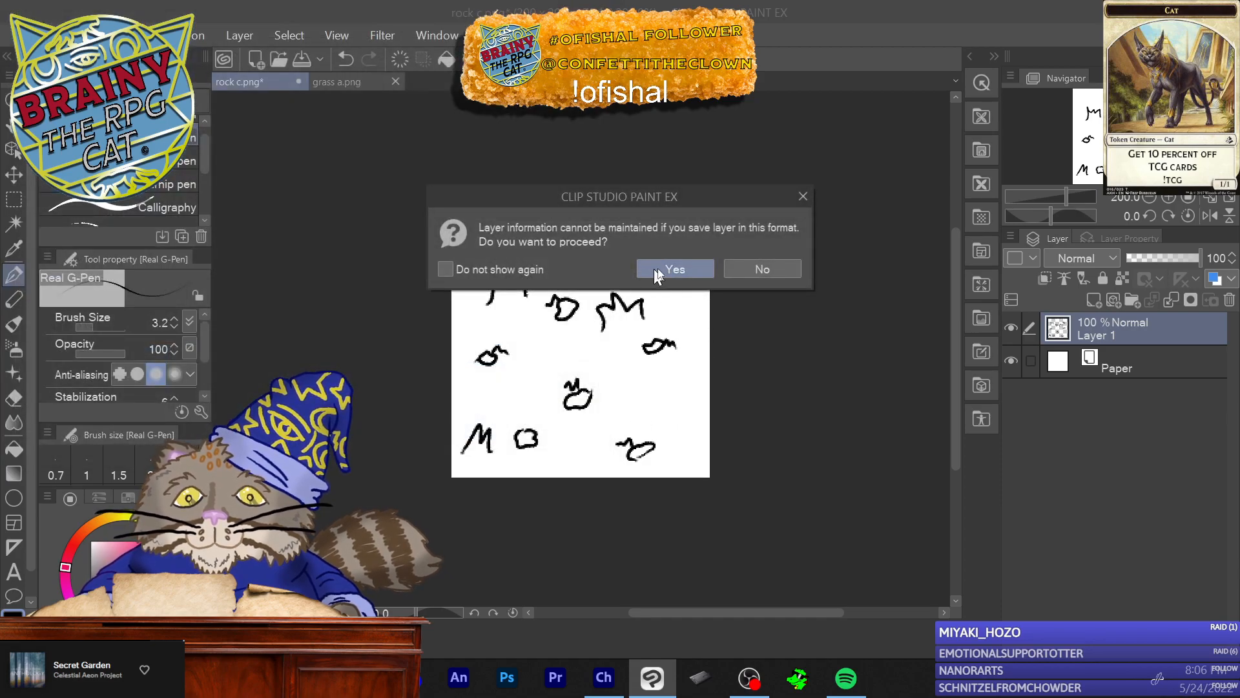
pyautogui.click(675, 269)
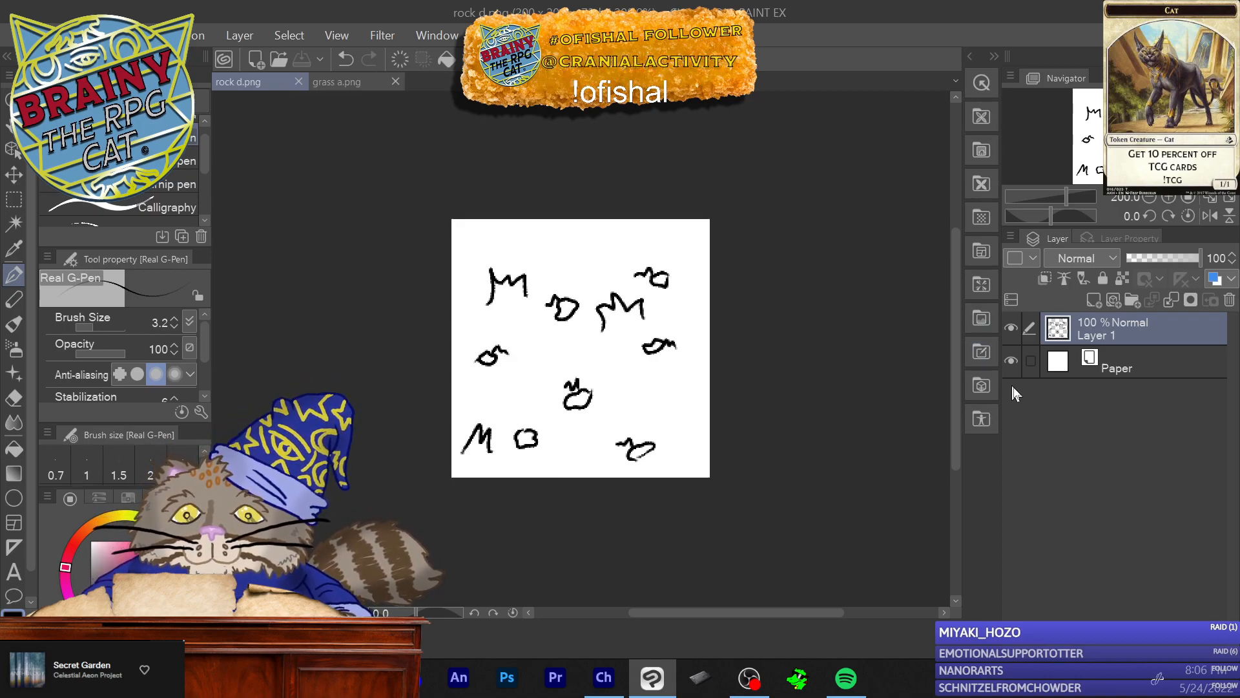
# Step: Replace the saved tiny-rocks layer with an empty one and draw a large scalloped bush outline in the middle of the canvas
pyautogui.click(1229, 300)
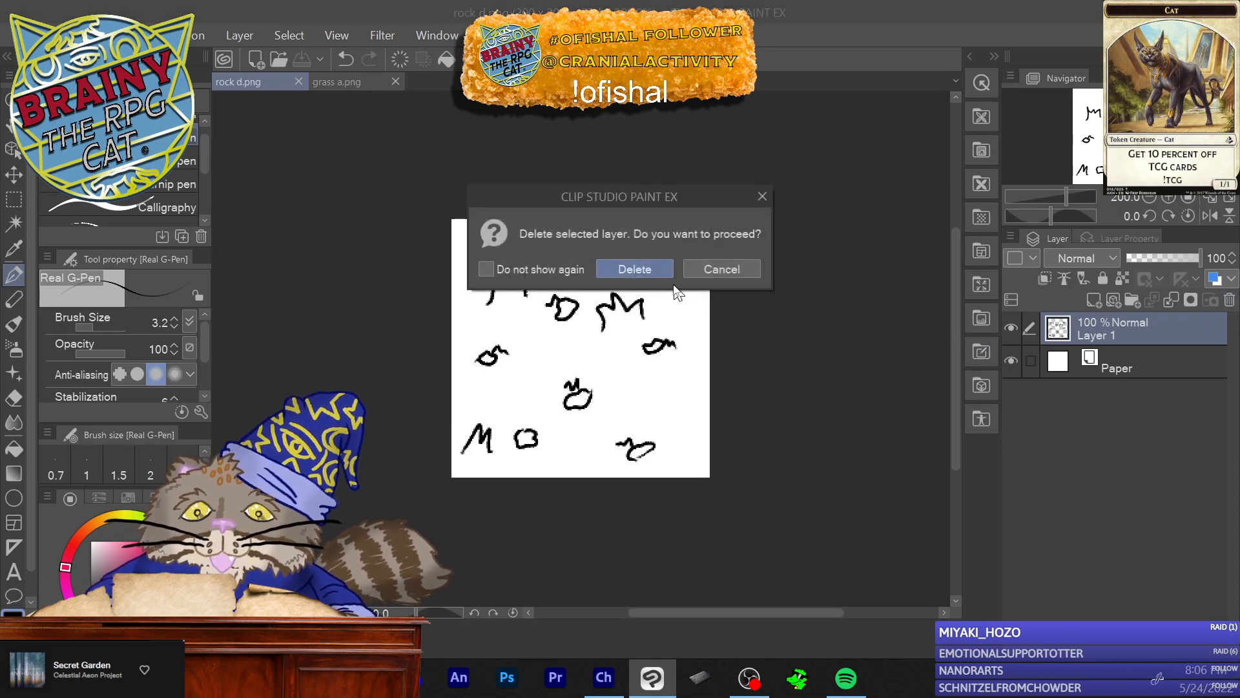
pyautogui.click(650, 270)
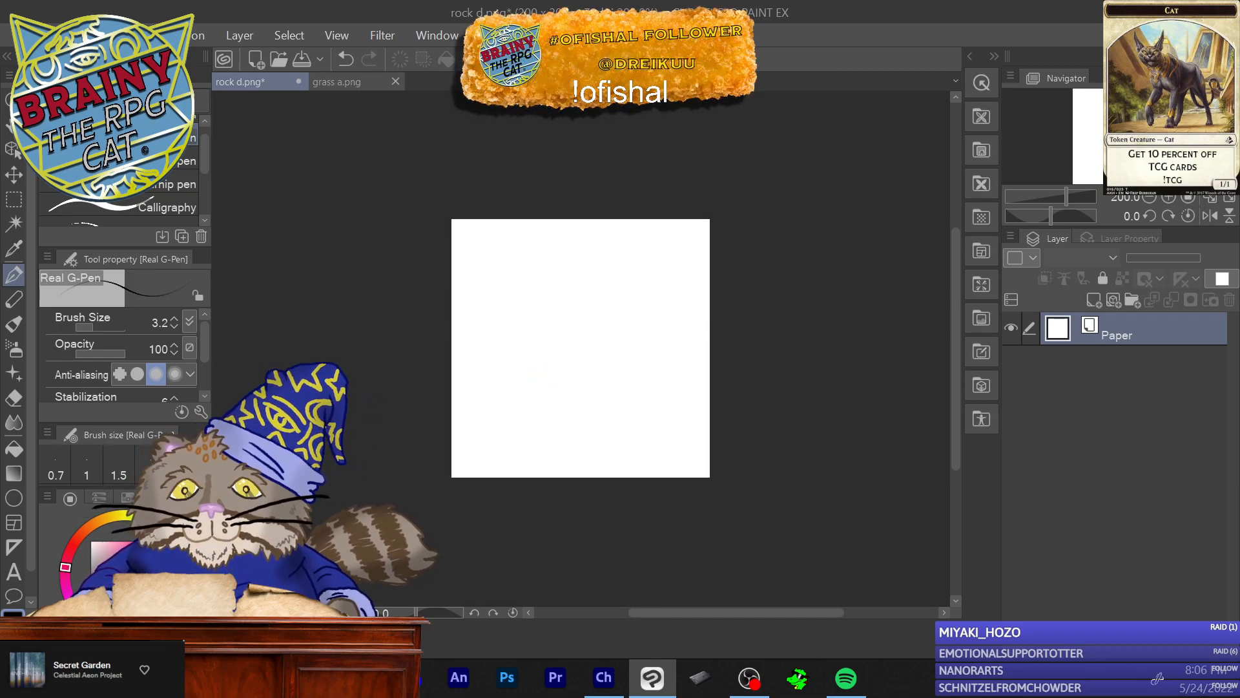
pyautogui.hotkey('alt', 'Tab')
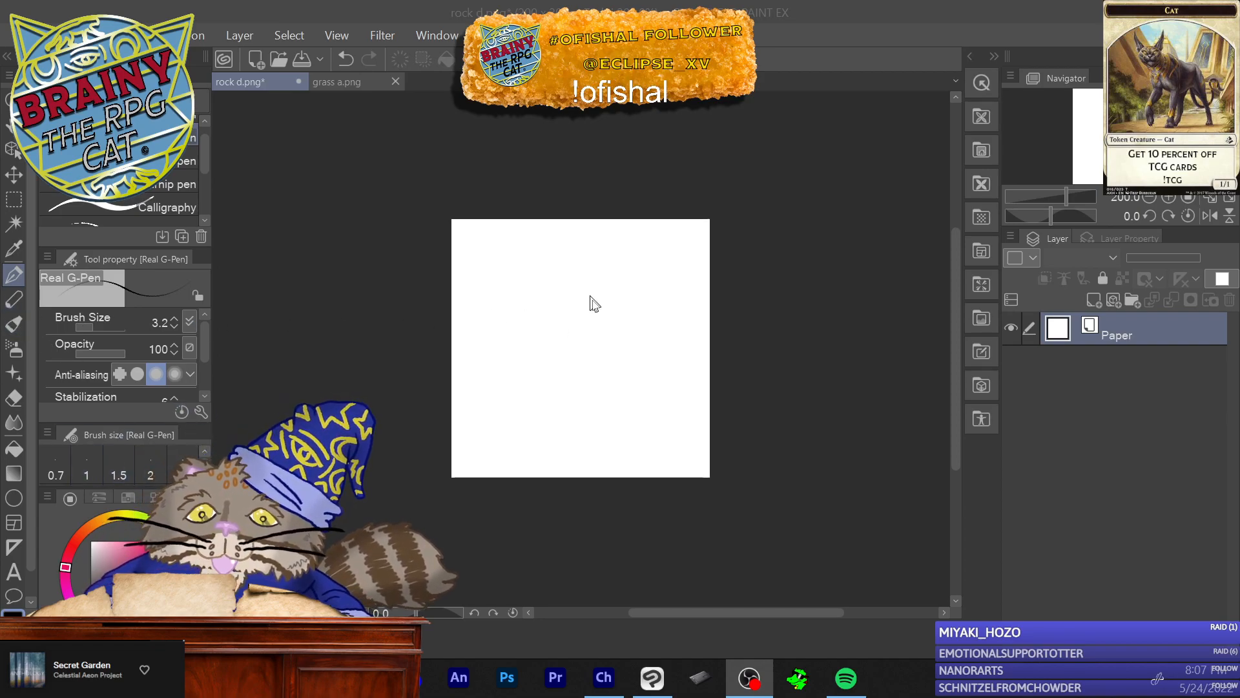
pyautogui.click(1094, 301)
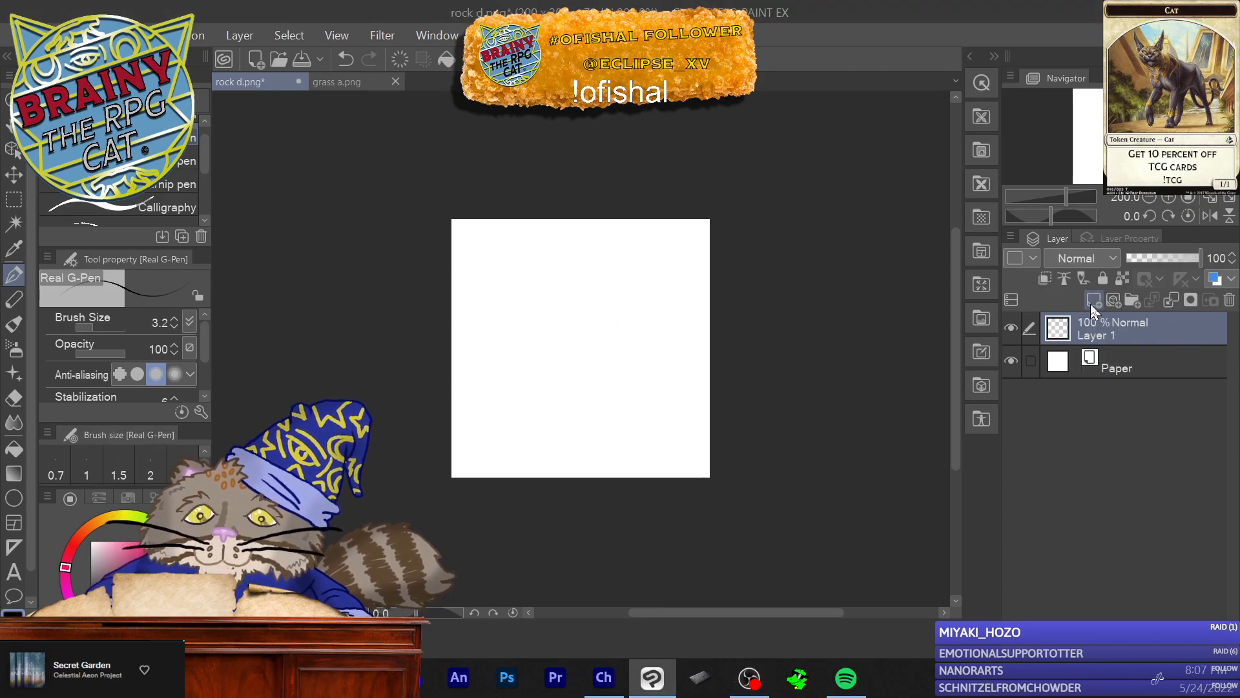
pyautogui.moveTo(610, 283)
pyautogui.mouseDown()
pyautogui.moveTo(549, 295)
pyautogui.moveTo(521, 328)
pyautogui.moveTo(510, 380)
pyautogui.moveTo(525, 416)
pyautogui.moveTo(604, 427)
pyautogui.moveTo(639, 395)
pyautogui.moveTo(641, 335)
pyautogui.moveTo(612, 283)
pyautogui.mouseUp()
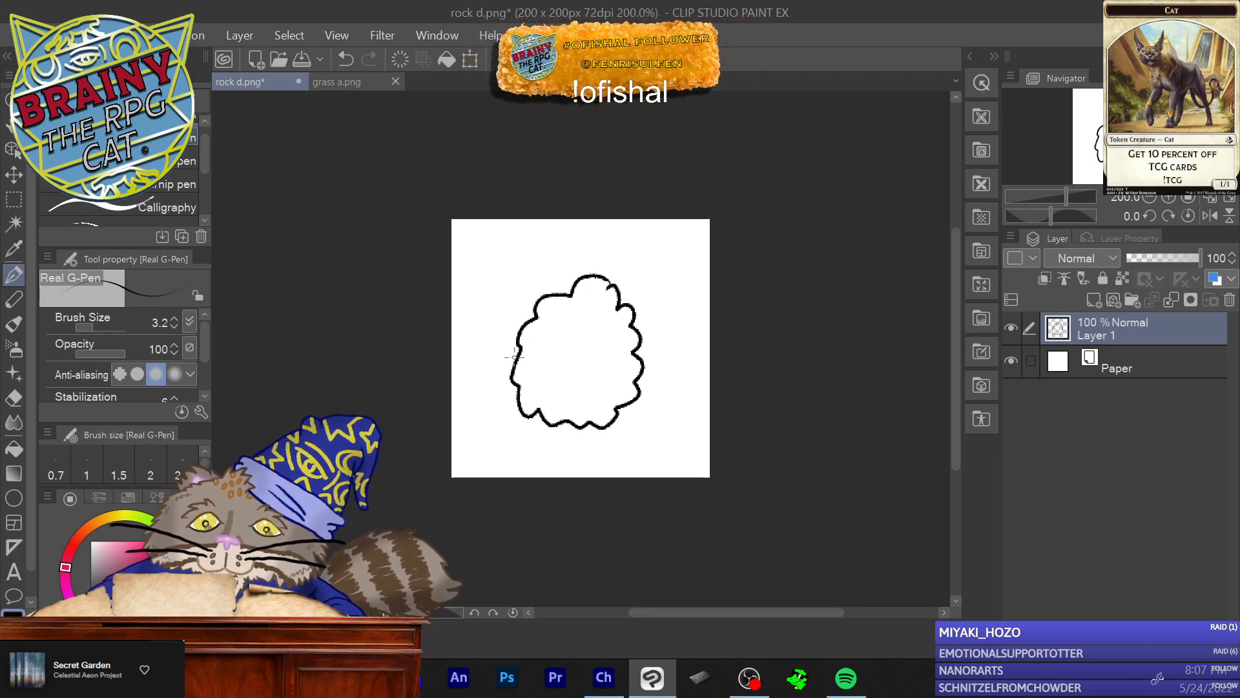
pyautogui.moveTo(499, 361)
pyautogui.mouseDown()
pyautogui.moveTo(493, 343)
pyautogui.moveTo(487, 373)
pyautogui.mouseUp()
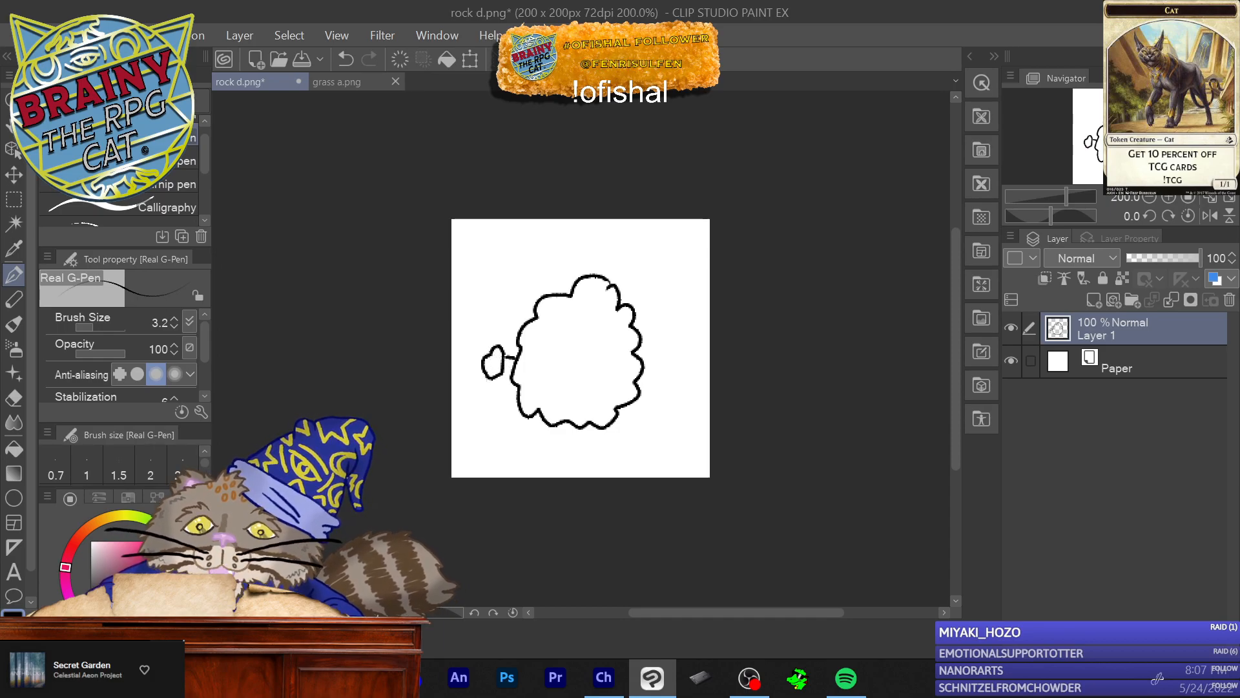
pyautogui.click(96, 35)
pyautogui.click(129, 40)
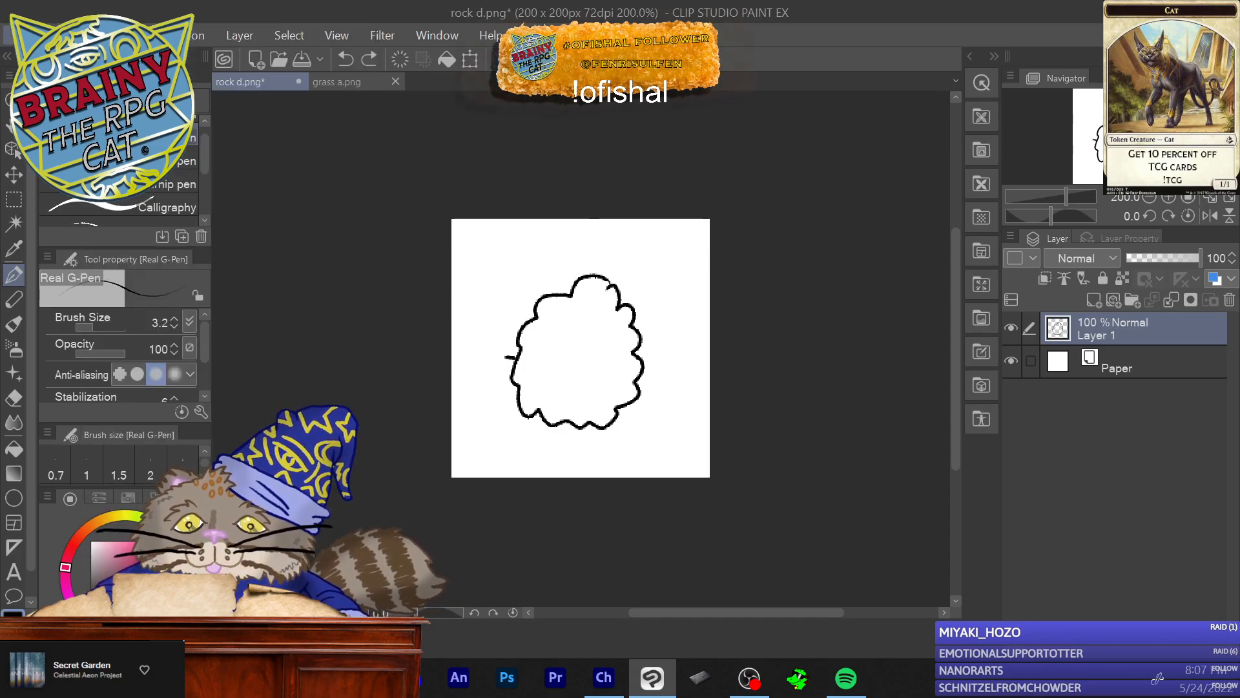
pyautogui.click(97, 35)
pyautogui.click(130, 40)
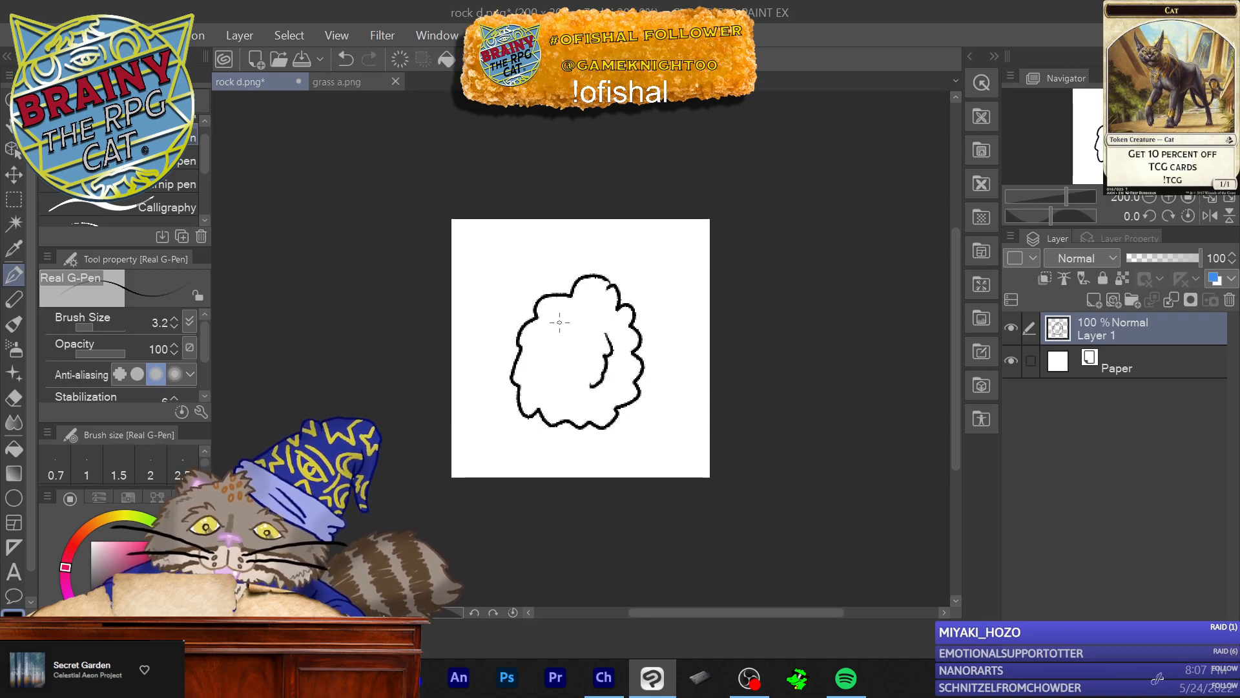
# Step: Draw short foliage contour lines inside the bush and add grass tufts at the canvas's lower left and upper right
pyautogui.moveTo(549, 336); pyautogui.dragTo(541, 360)
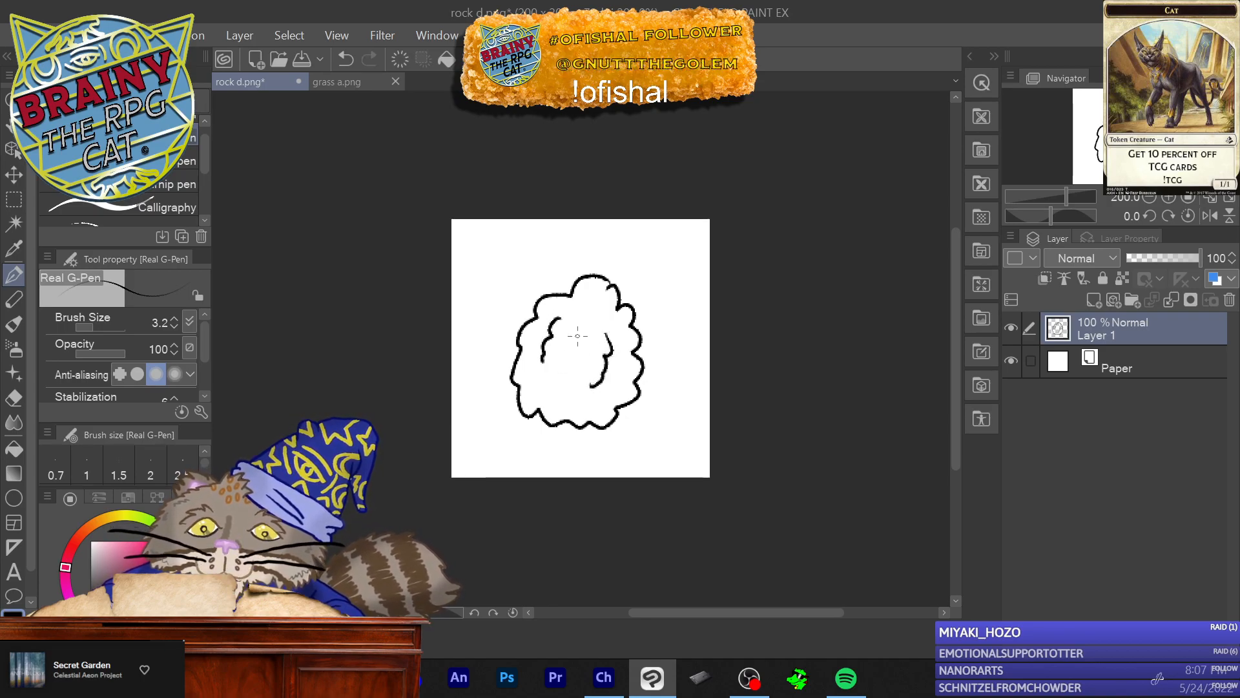
pyautogui.moveTo(579, 312); pyautogui.dragTo(595, 313)
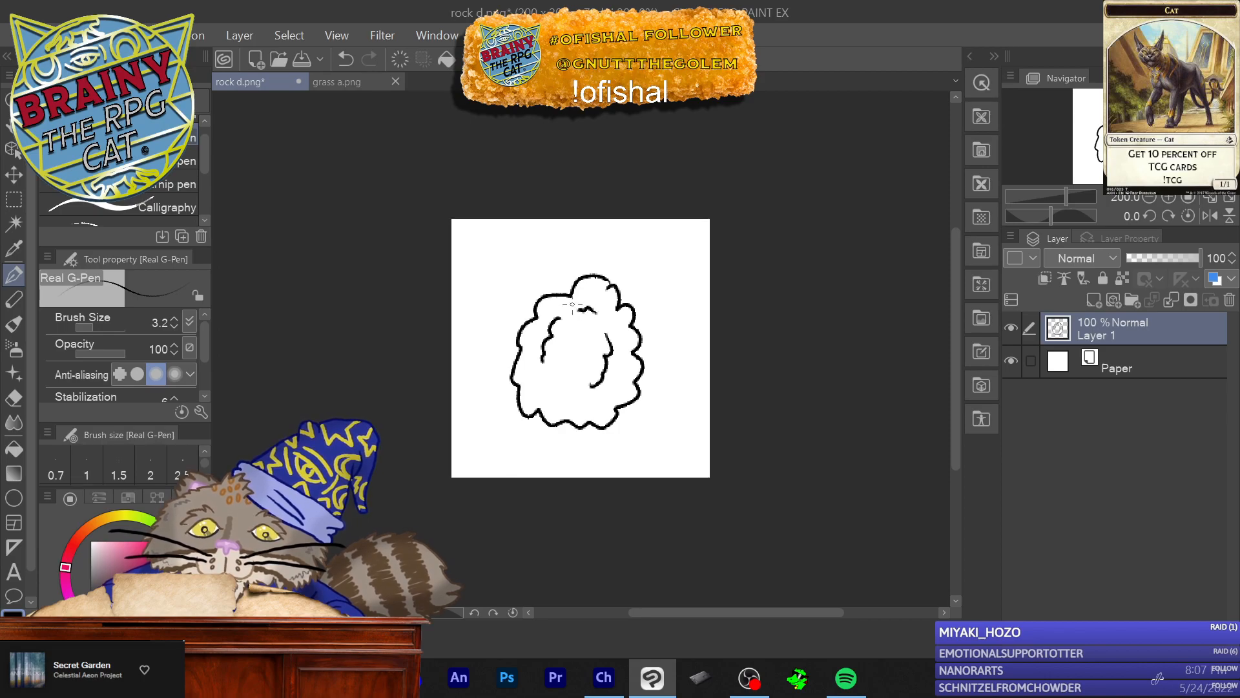
pyautogui.moveTo(466, 441)
pyautogui.mouseDown()
pyautogui.moveTo(473, 417)
pyautogui.moveTo(496, 413)
pyautogui.moveTo(501, 430)
pyautogui.mouseUp()
pyautogui.moveTo(681, 296)
pyautogui.mouseDown()
pyautogui.moveTo(645, 263)
pyautogui.moveTo(648, 296)
pyautogui.mouseUp()
# Step: Save the bush drawing as a separate PNG named "bush a" in the outdoors folder, accepting the loss of layer information
pyautogui.click(20, 35)
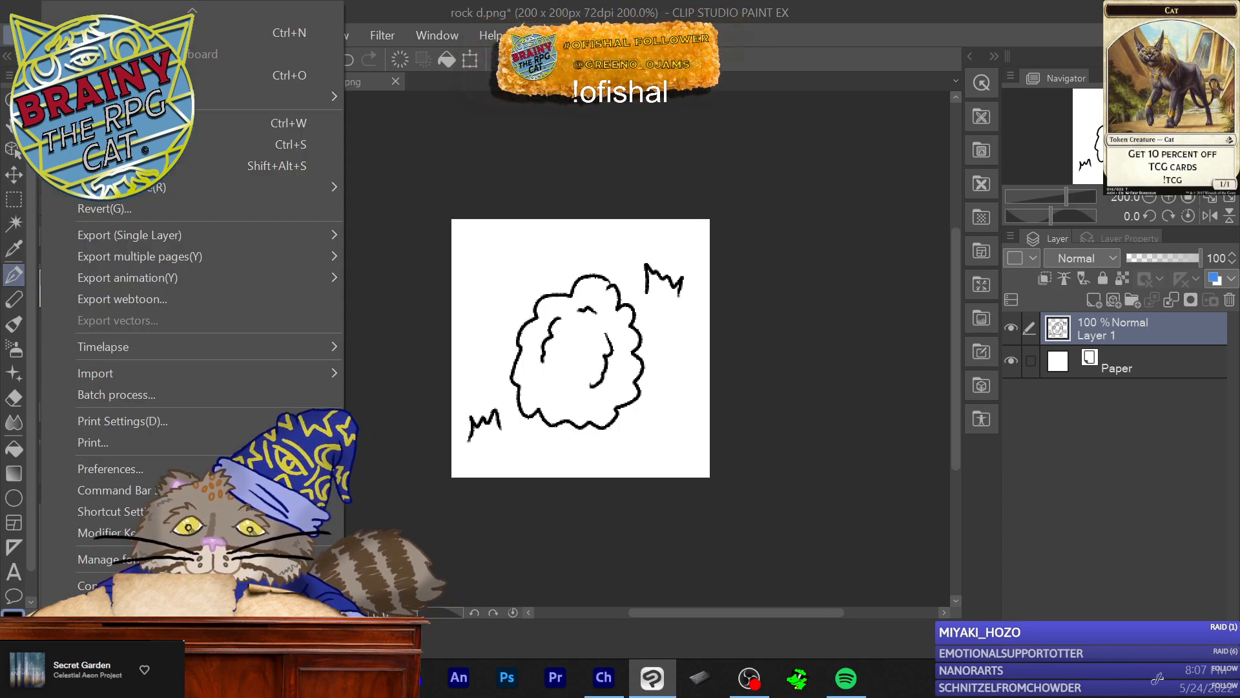
pyautogui.click(130, 165)
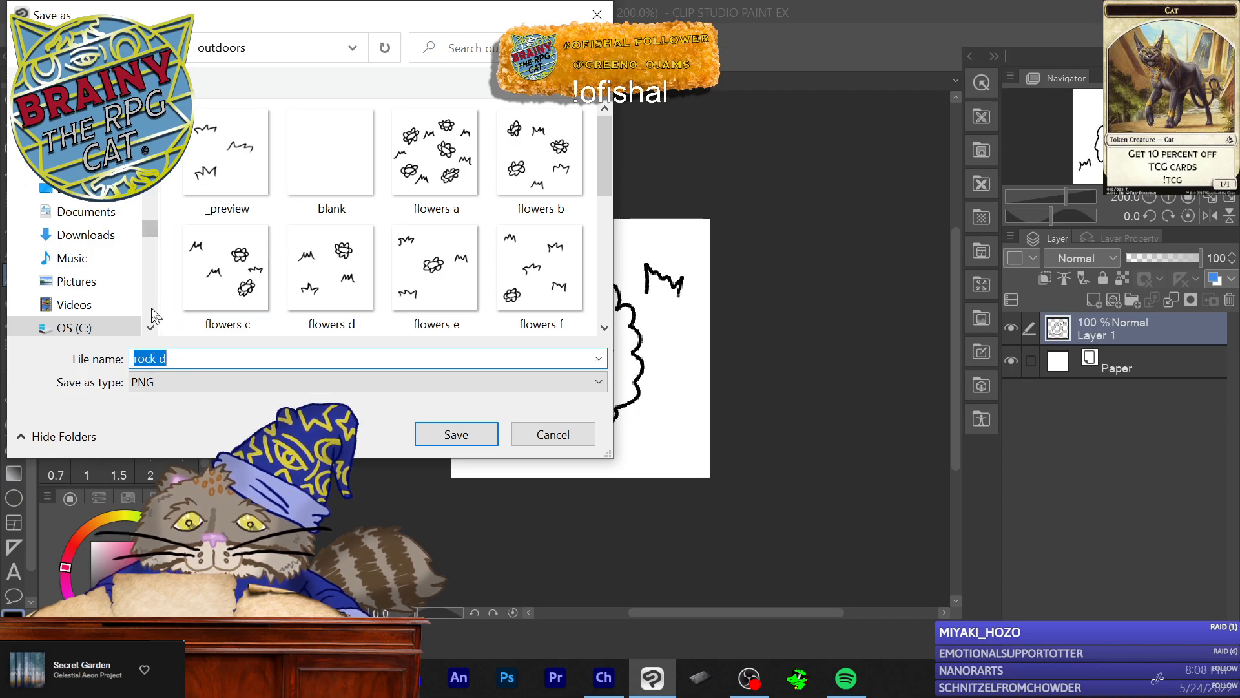
pyautogui.write('bush a')
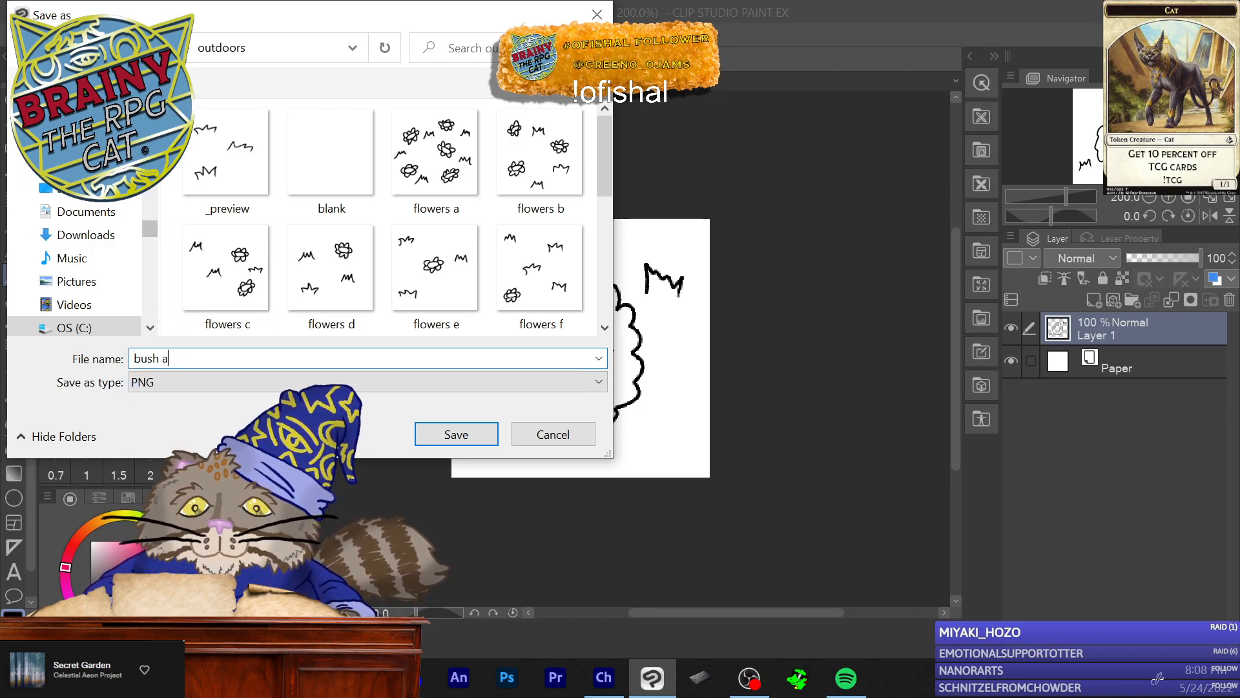
pyautogui.click(433, 436)
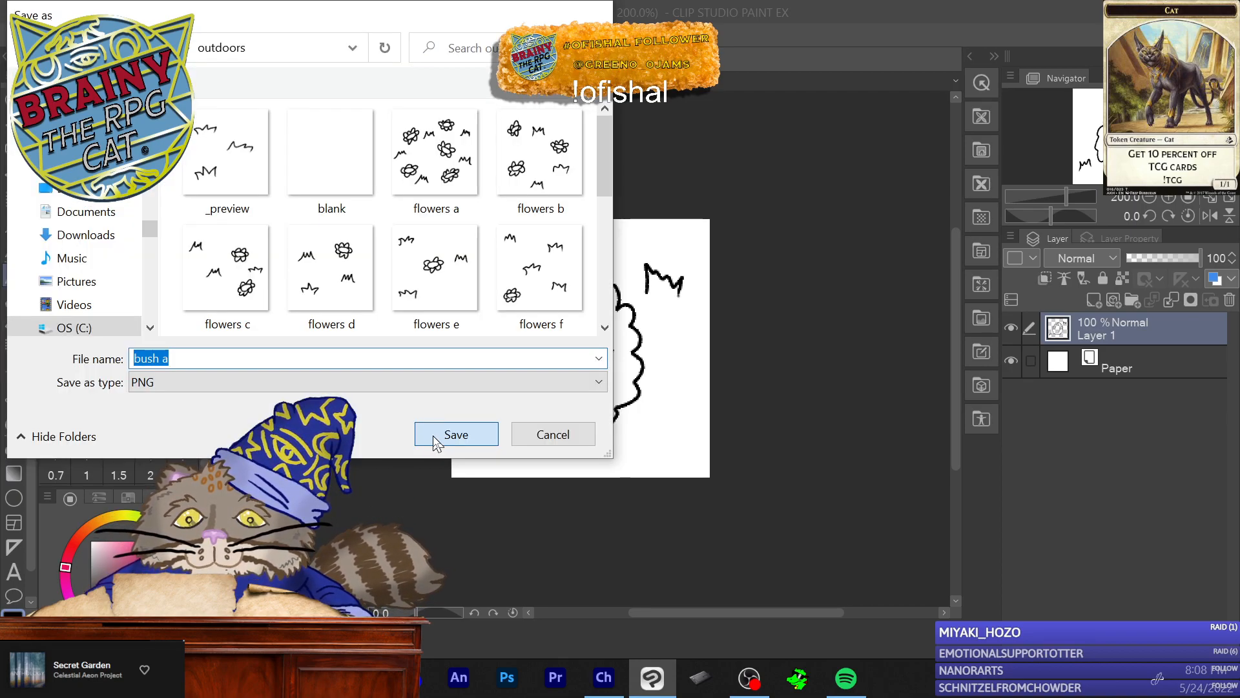
pyautogui.click(677, 272)
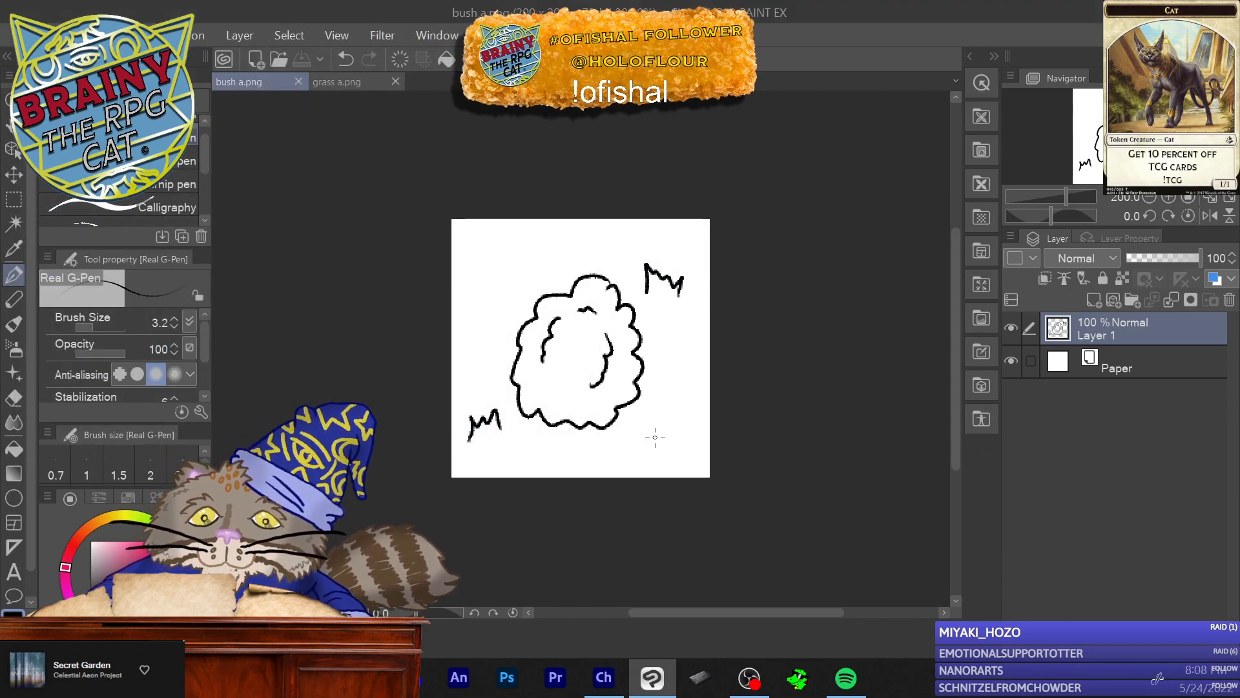
# Step: Erase both grass tufts and the foliage lines inside the bush's top and upper left, keeping the bush outline
pyautogui.moveTo(656, 263)
pyautogui.mouseDown()
pyautogui.moveTo(649, 293)
pyautogui.moveTo(669, 277)
pyautogui.mouseUp()
pyautogui.moveTo(468, 429)
pyautogui.mouseDown()
pyautogui.moveTo(471, 415)
pyautogui.moveTo(496, 419)
pyautogui.mouseUp()
pyautogui.moveTo(580, 311)
pyautogui.mouseDown()
pyautogui.moveTo(484, 420)
pyautogui.moveTo(587, 313)
pyautogui.moveTo(551, 327)
pyautogui.mouseUp()
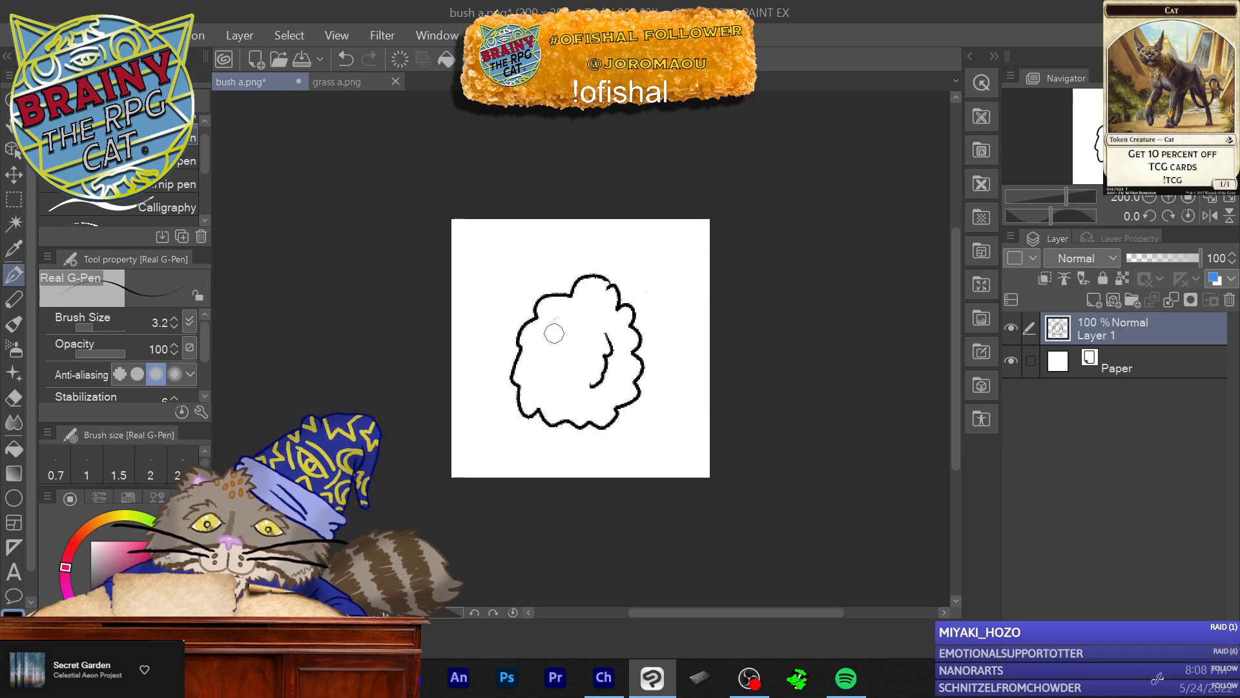
# Step: Replace the bush's remaining inner line with contour lines at its upper left and lower right, and scatter small oval berries across it
pyautogui.moveTo(581, 379); pyautogui.dragTo(604, 355)
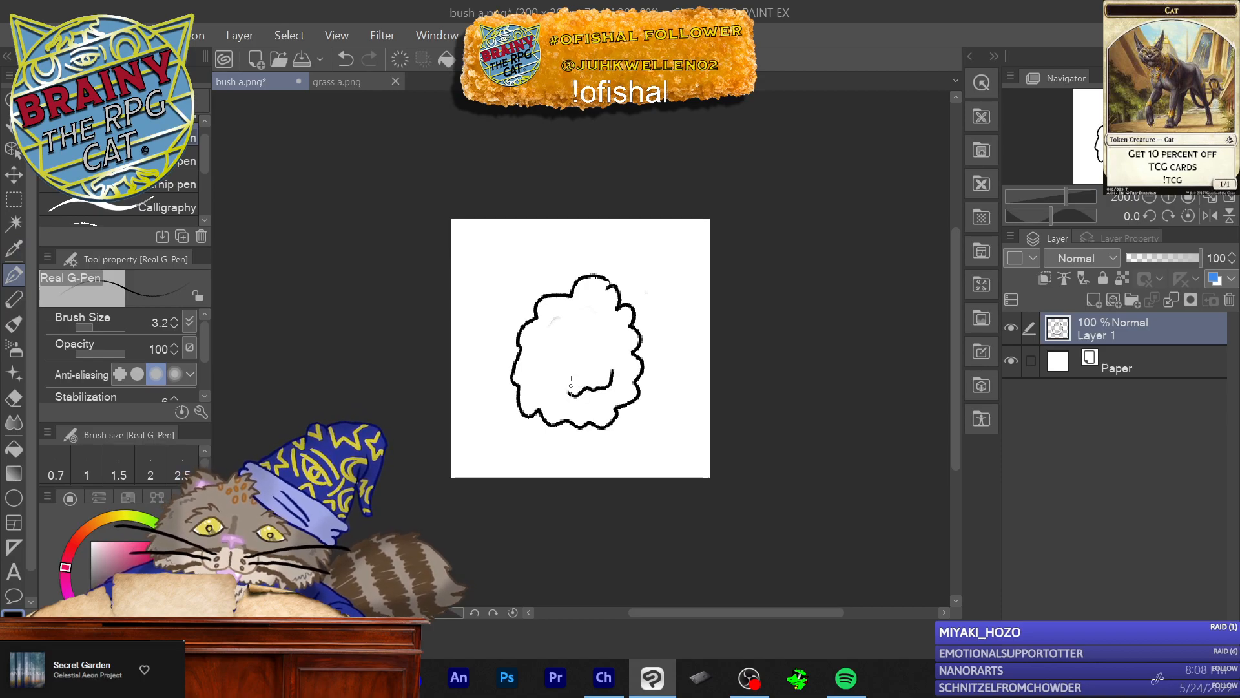
pyautogui.moveTo(593, 312)
pyautogui.mouseDown()
pyautogui.moveTo(554, 318)
pyautogui.moveTo(610, 333)
pyautogui.moveTo(615, 323)
pyautogui.mouseUp()
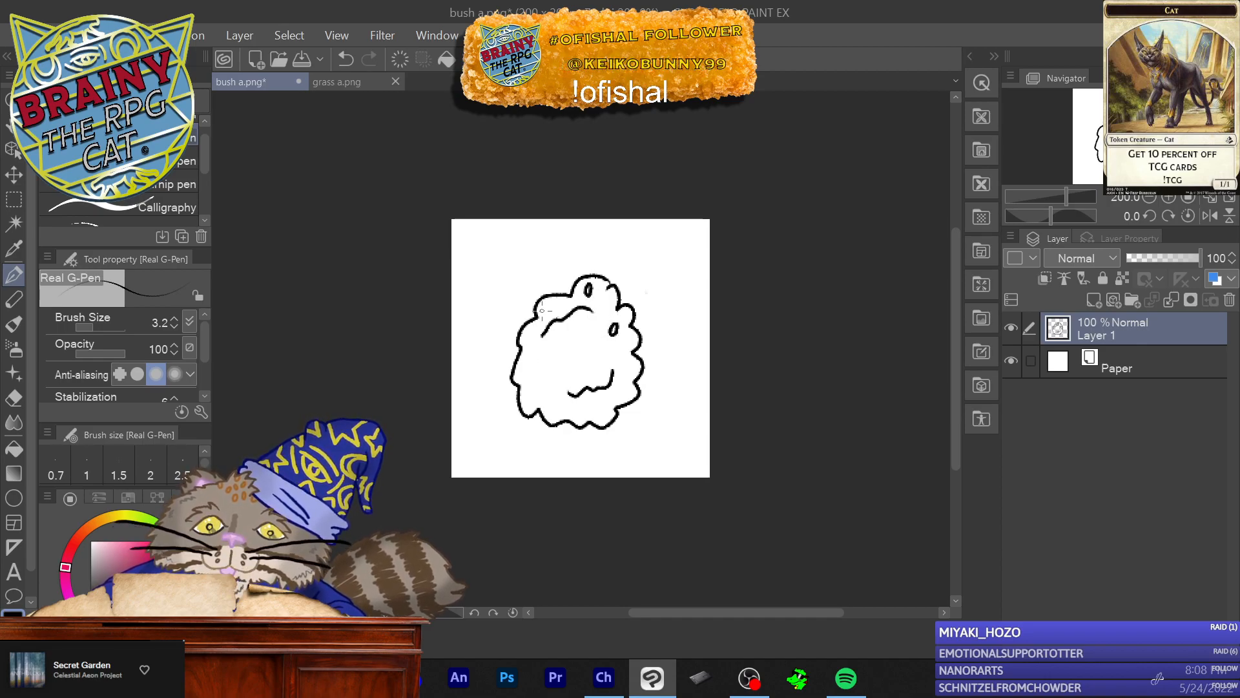
pyautogui.moveTo(548, 306); pyautogui.dragTo(554, 305)
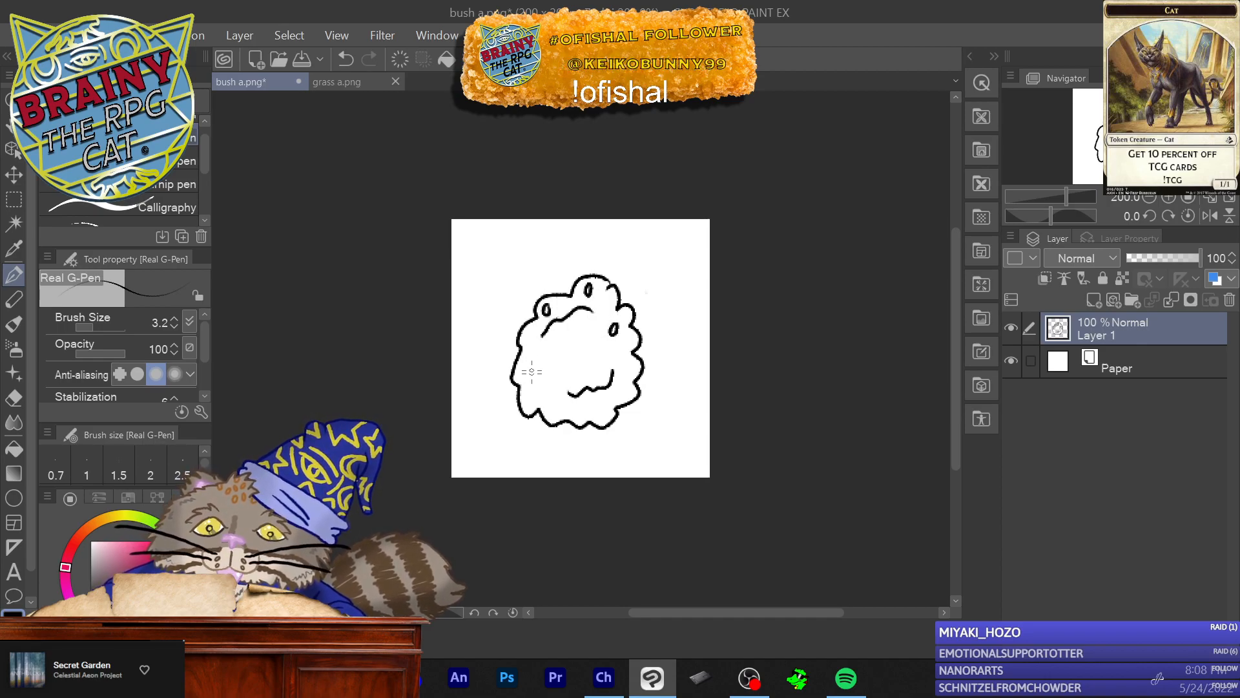
pyautogui.moveTo(528, 361); pyautogui.dragTo(524, 355)
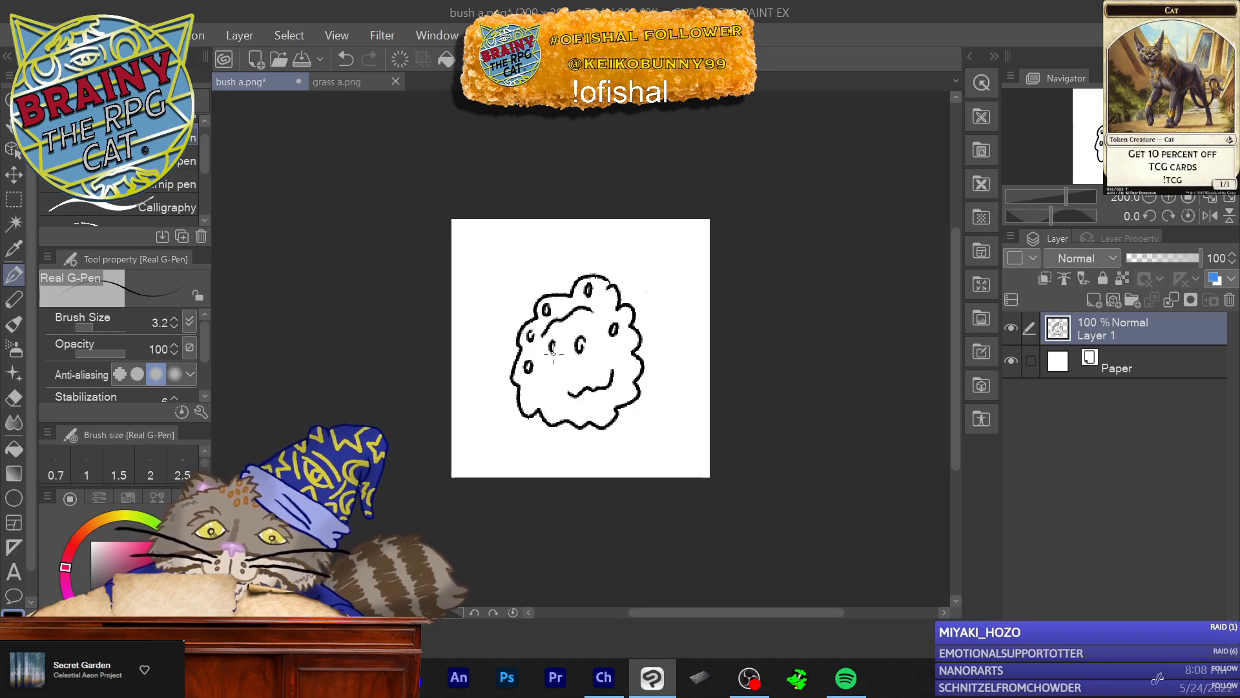
pyautogui.moveTo(553, 391); pyautogui.dragTo(551, 402)
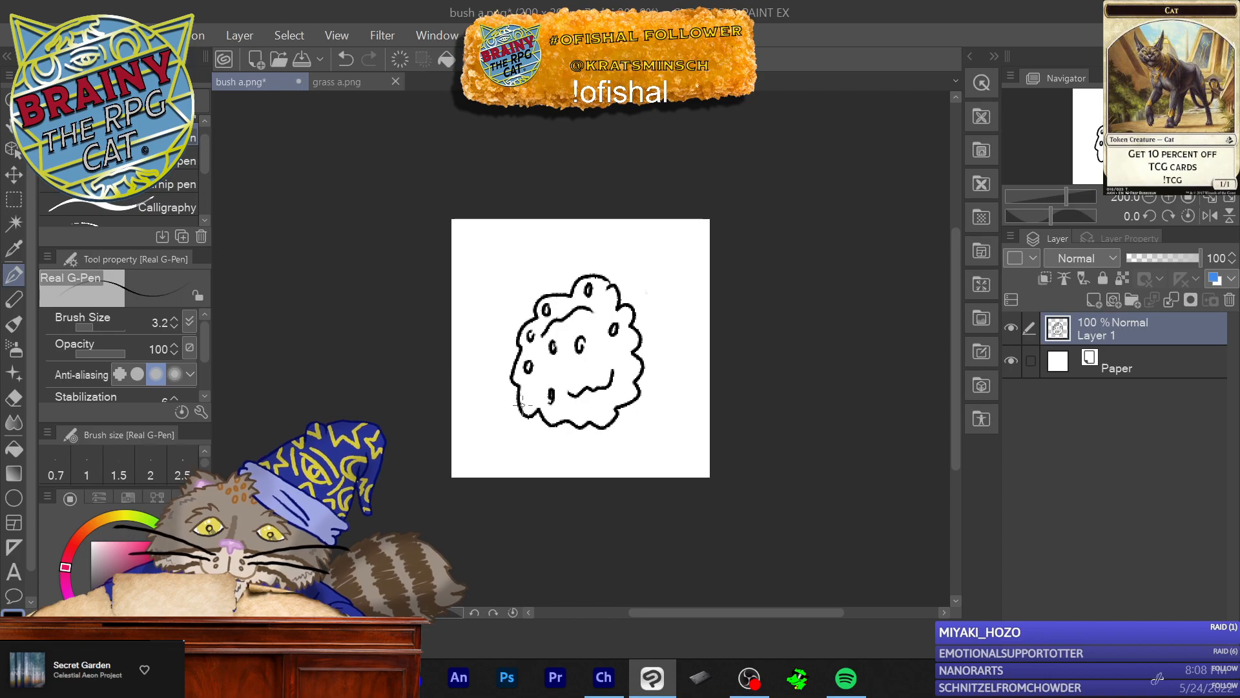
pyautogui.click(98, 35)
pyautogui.click(135, 40)
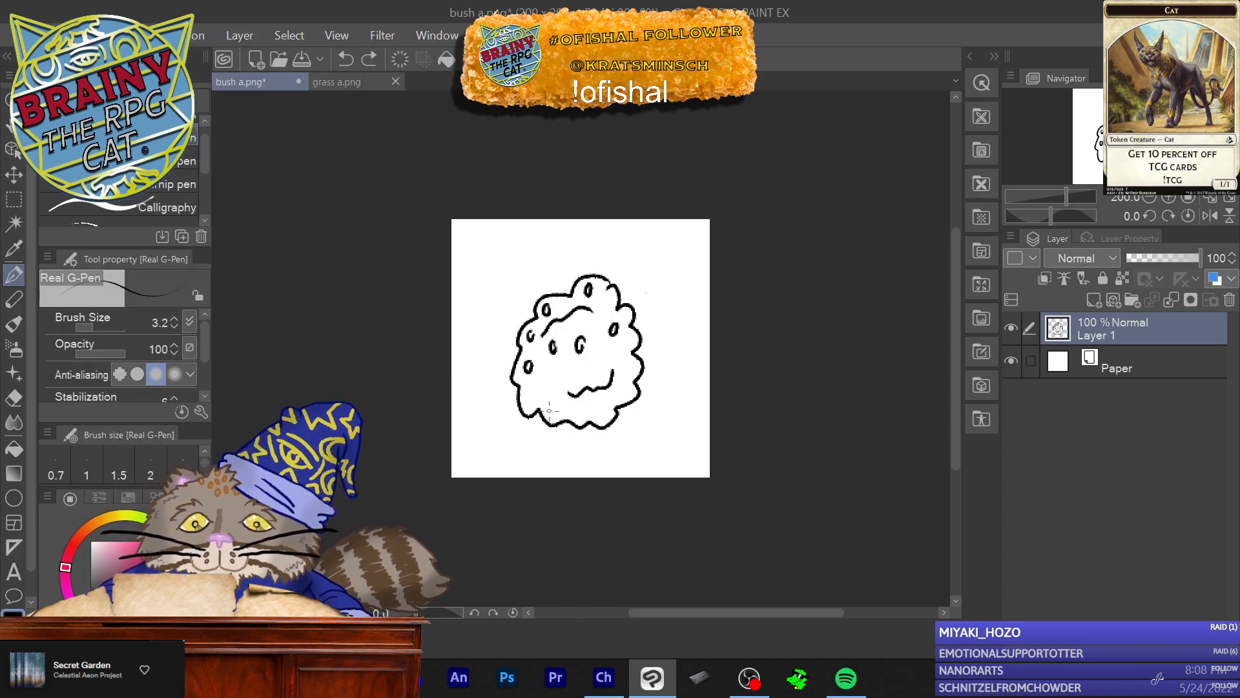
pyautogui.moveTo(547, 398); pyautogui.dragTo(546, 401)
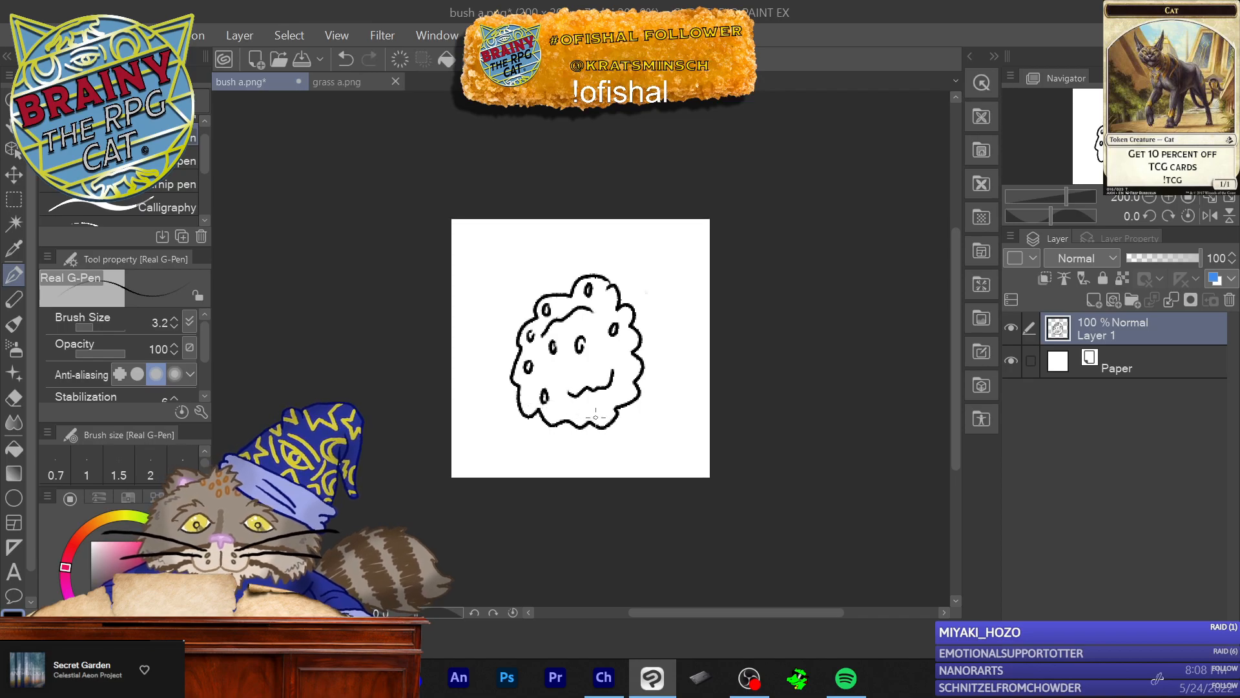
pyautogui.moveTo(624, 365); pyautogui.dragTo(622, 374)
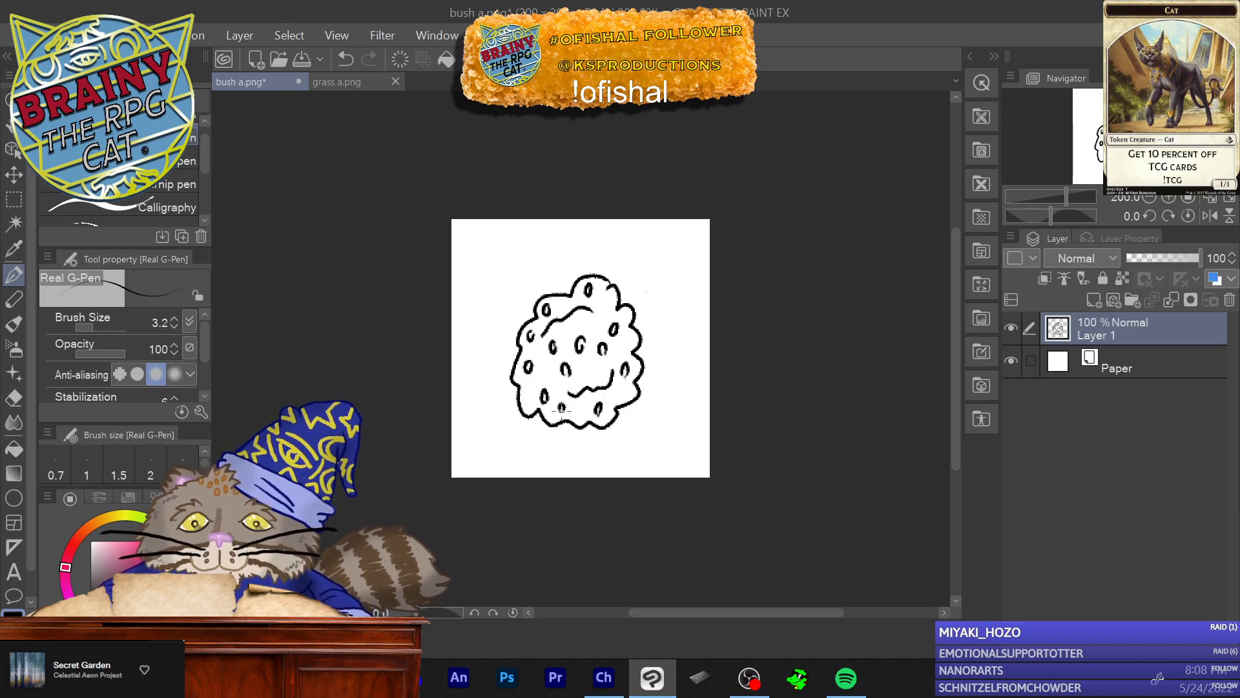
# Step: Save the berry bush as a separate PNG named "bush b" in the outdoors folder, accepting the loss of layer information
pyautogui.click(13, 37)
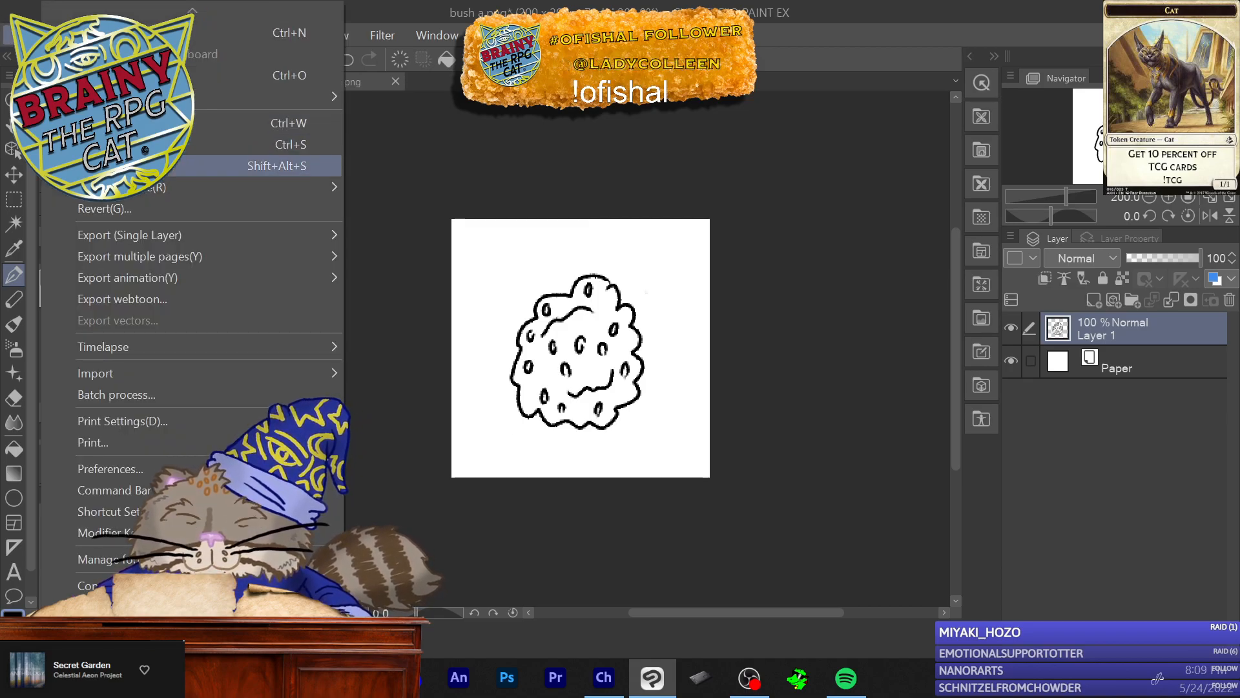
pyautogui.click(116, 166)
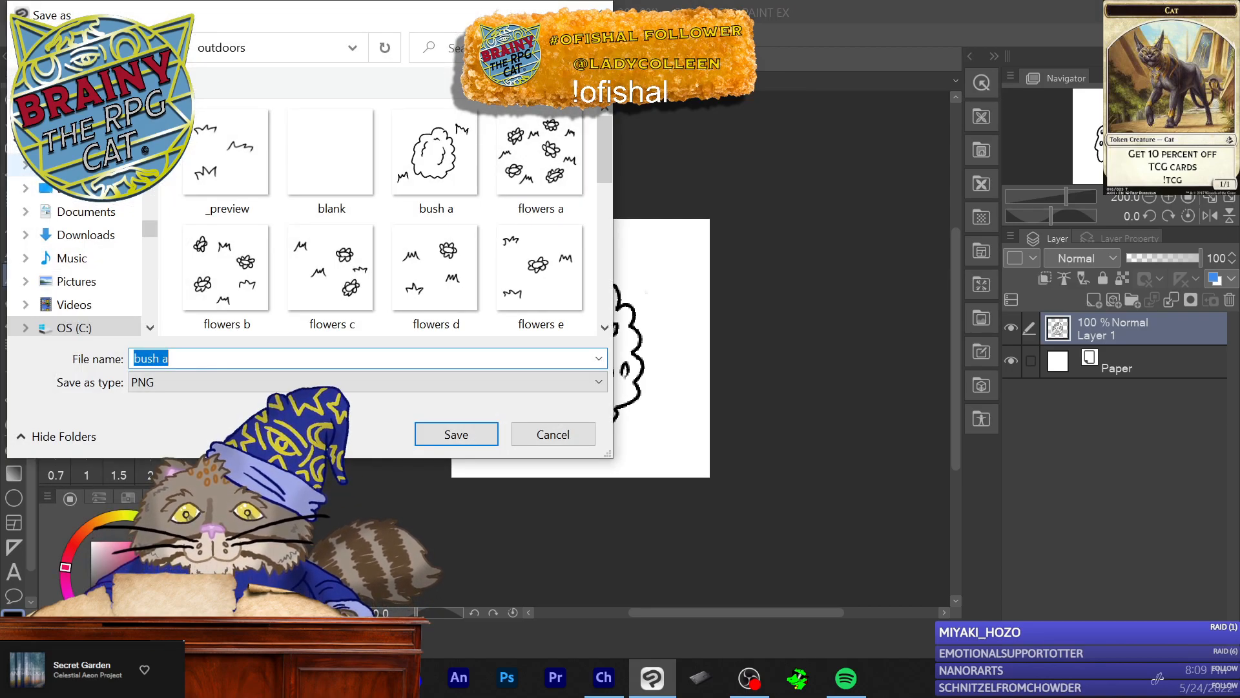
pyautogui.press('Right')
pyautogui.press('BackSpace')
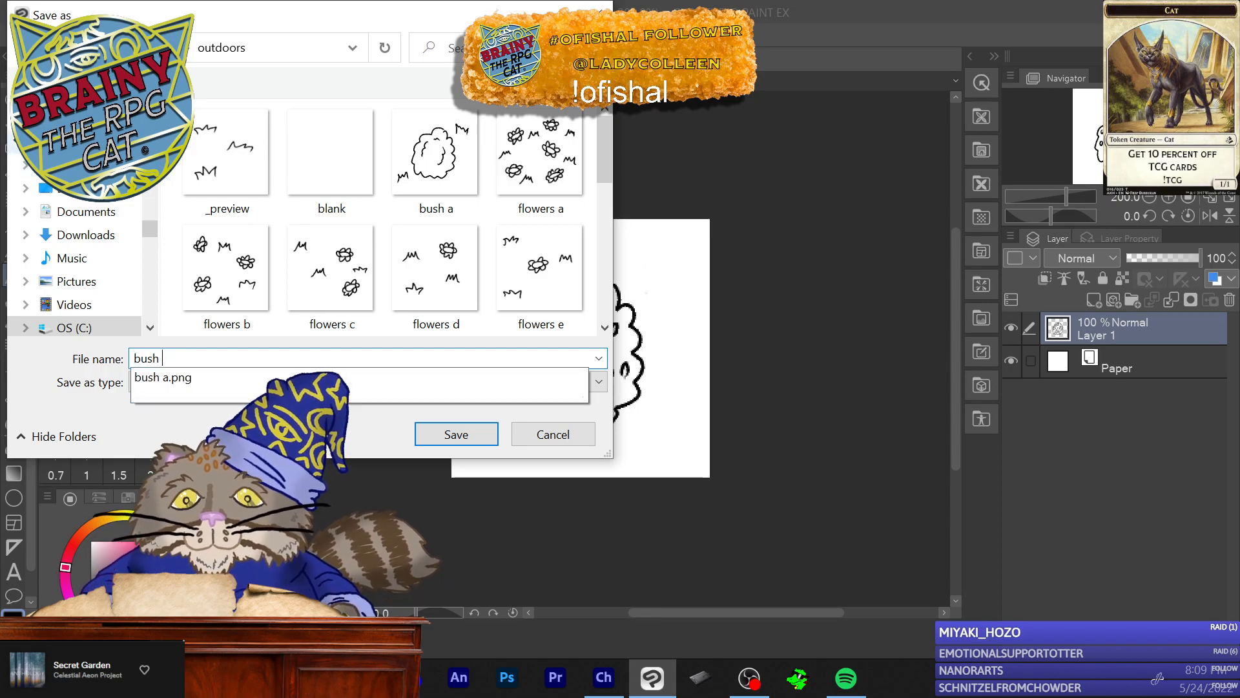
pyautogui.write('b')
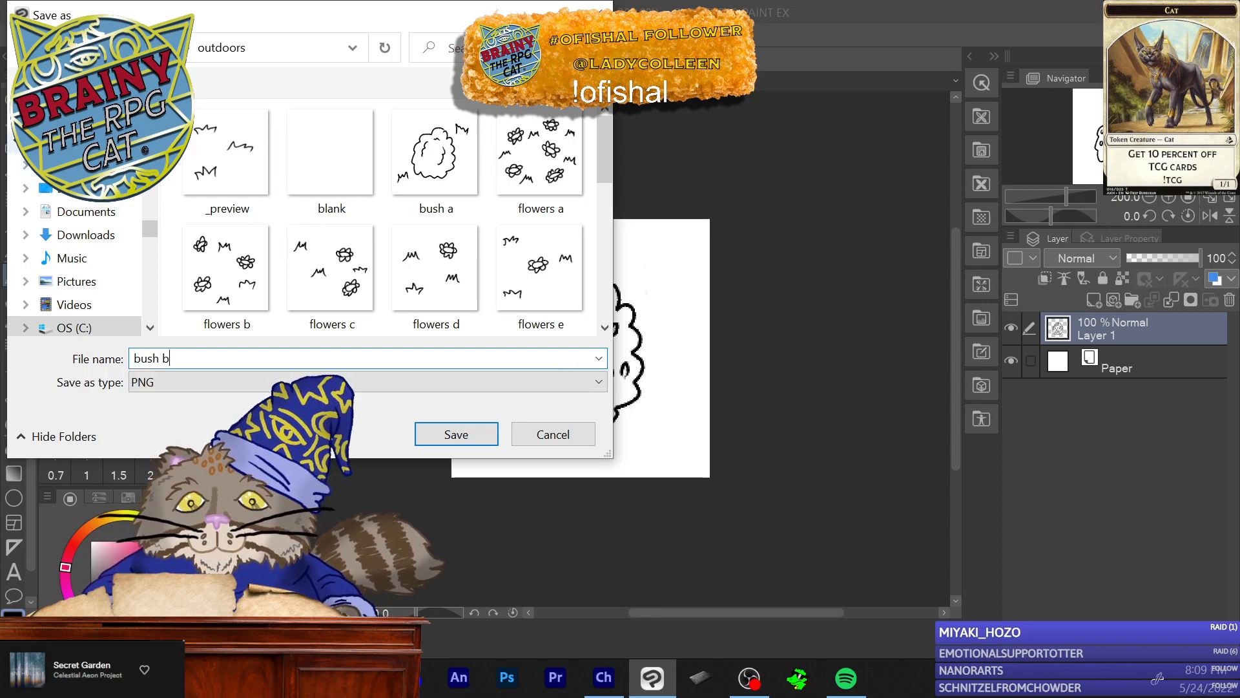
pyautogui.click(457, 438)
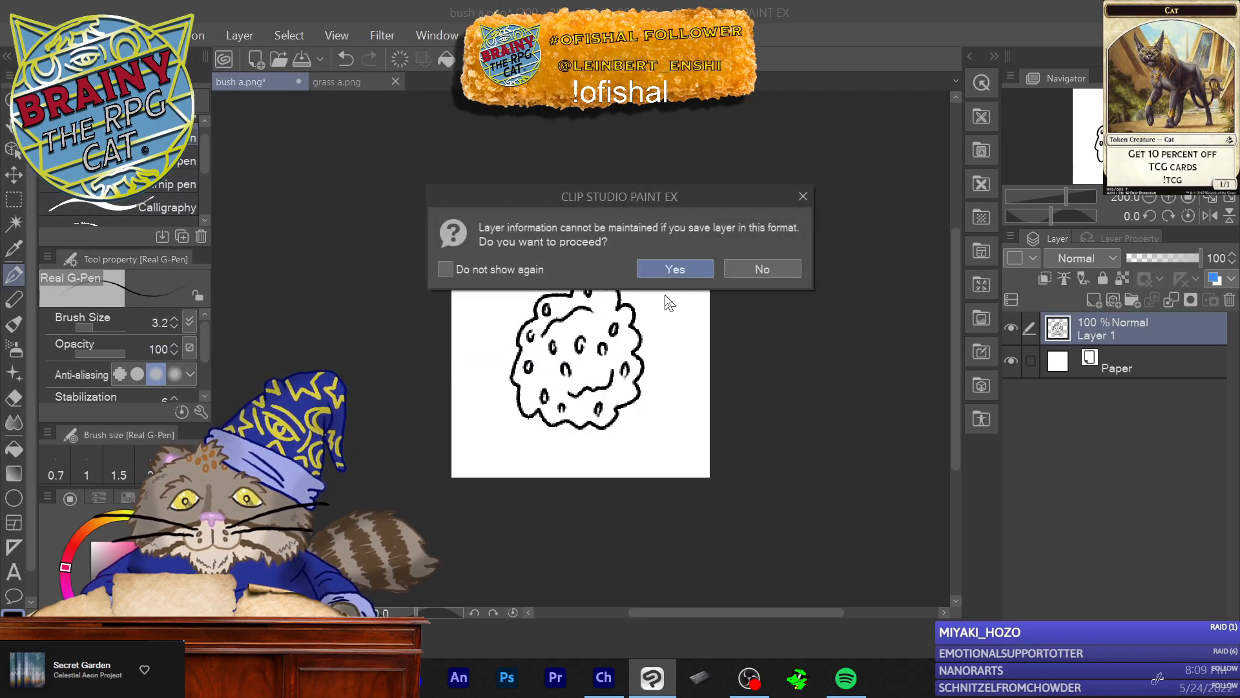
pyautogui.click(669, 269)
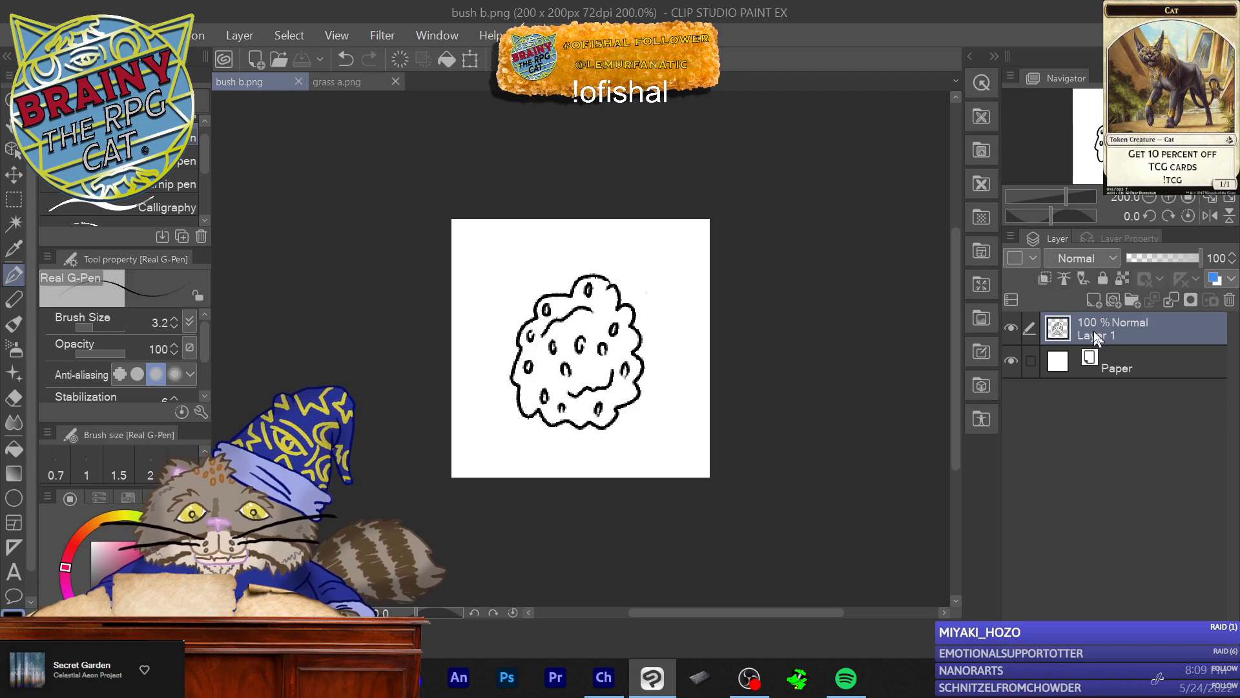
# Step: Erase the berries, contour lines and left half of the bush outline, and redraw a scalloped left side with a deep notch
pyautogui.moveTo(589, 347)
pyautogui.mouseDown()
pyautogui.moveTo(606, 325)
pyautogui.moveTo(619, 373)
pyautogui.moveTo(607, 321)
pyautogui.moveTo(568, 379)
pyautogui.moveTo(564, 368)
pyautogui.moveTo(542, 392)
pyautogui.moveTo(578, 393)
pyautogui.moveTo(599, 373)
pyautogui.moveTo(596, 399)
pyautogui.moveTo(570, 328)
pyautogui.moveTo(533, 370)
pyautogui.moveTo(546, 337)
pyautogui.moveTo(531, 336)
pyautogui.moveTo(526, 372)
pyautogui.moveTo(548, 354)
pyautogui.moveTo(549, 330)
pyautogui.moveTo(576, 322)
pyautogui.moveTo(562, 411)
pyautogui.moveTo(597, 388)
pyautogui.moveTo(587, 312)
pyautogui.moveTo(549, 308)
pyautogui.moveTo(559, 323)
pyautogui.moveTo(589, 321)
pyautogui.moveTo(589, 289)
pyautogui.mouseUp()
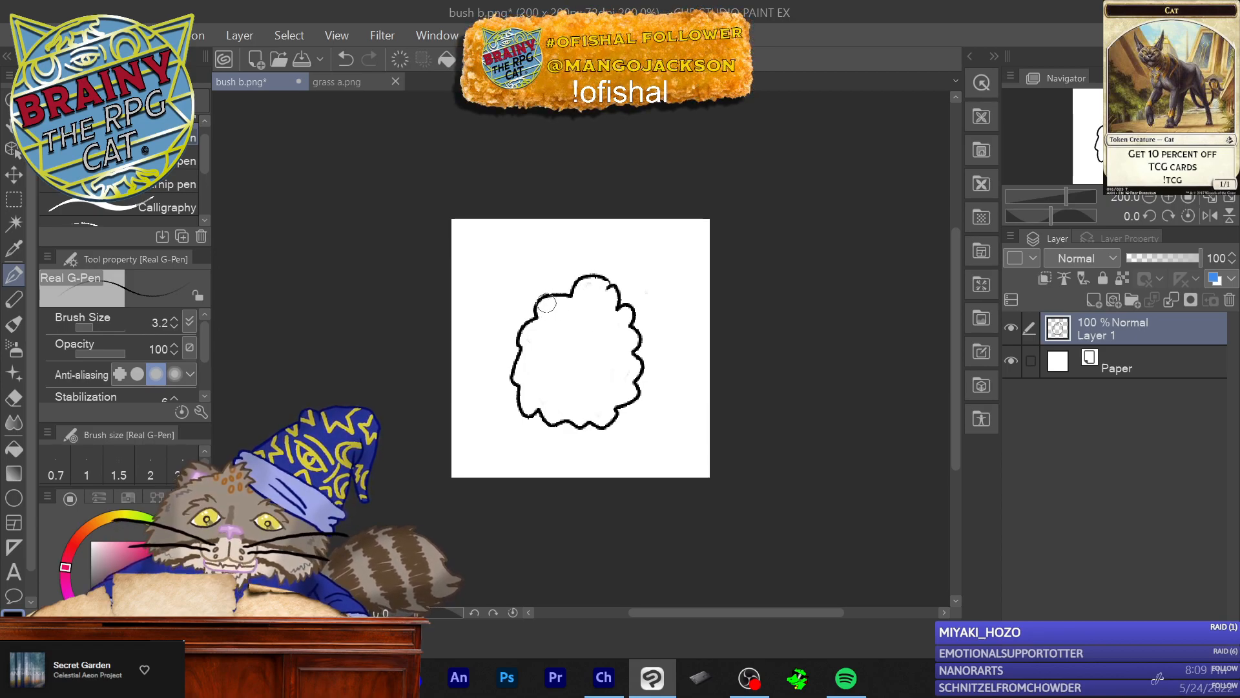
pyautogui.moveTo(529, 288)
pyautogui.mouseDown()
pyautogui.moveTo(564, 304)
pyautogui.moveTo(557, 296)
pyautogui.moveTo(525, 342)
pyautogui.moveTo(529, 320)
pyautogui.moveTo(516, 402)
pyautogui.moveTo(523, 423)
pyautogui.moveTo(560, 426)
pyautogui.moveTo(567, 413)
pyautogui.moveTo(520, 404)
pyautogui.mouseUp()
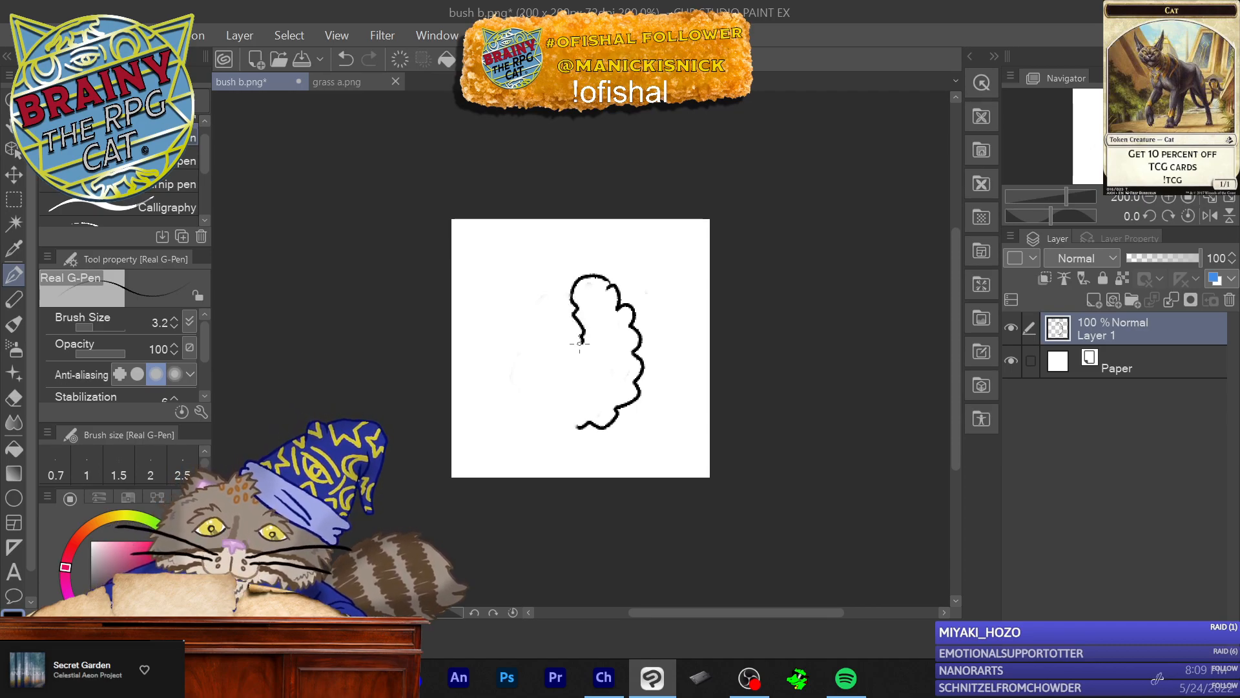
pyautogui.moveTo(557, 344)
pyautogui.mouseDown()
pyautogui.moveTo(539, 355)
pyautogui.moveTo(539, 394)
pyautogui.mouseUp()
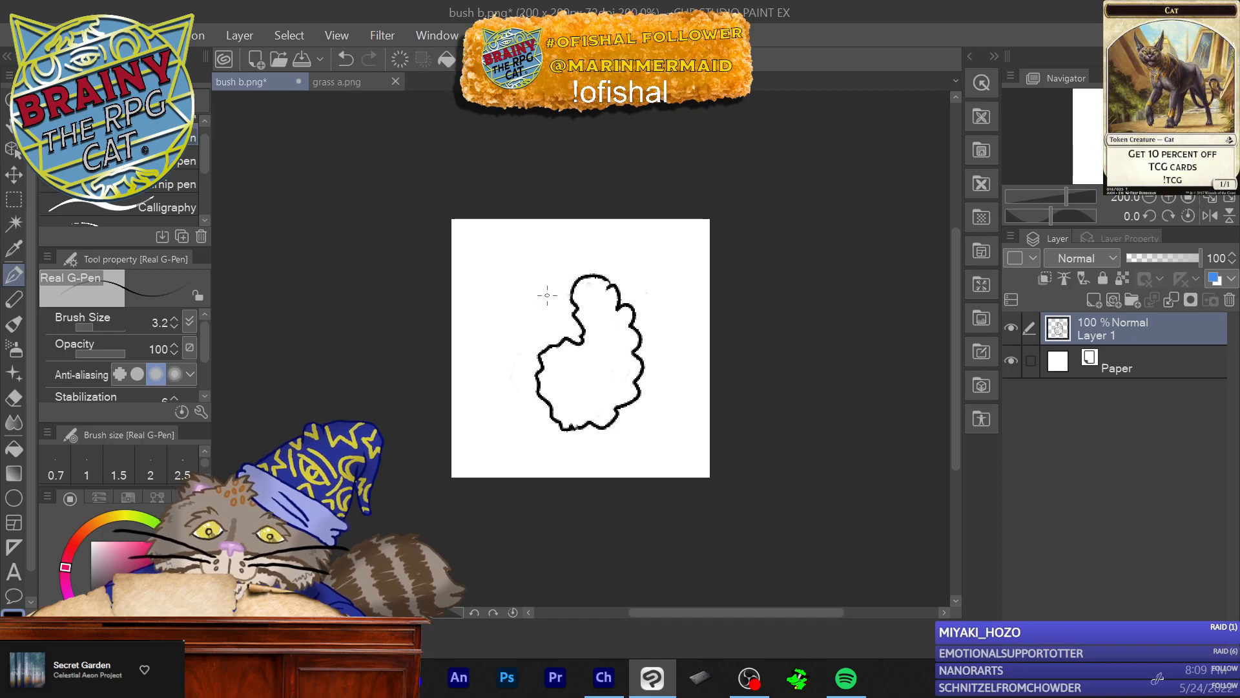
# Step: Draw a small rounded shape with inner marks beside the notch and add curved contour lines inside the main bush
pyautogui.moveTo(528, 306)
pyautogui.mouseDown()
pyautogui.moveTo(549, 332)
pyautogui.moveTo(565, 315)
pyautogui.mouseUp()
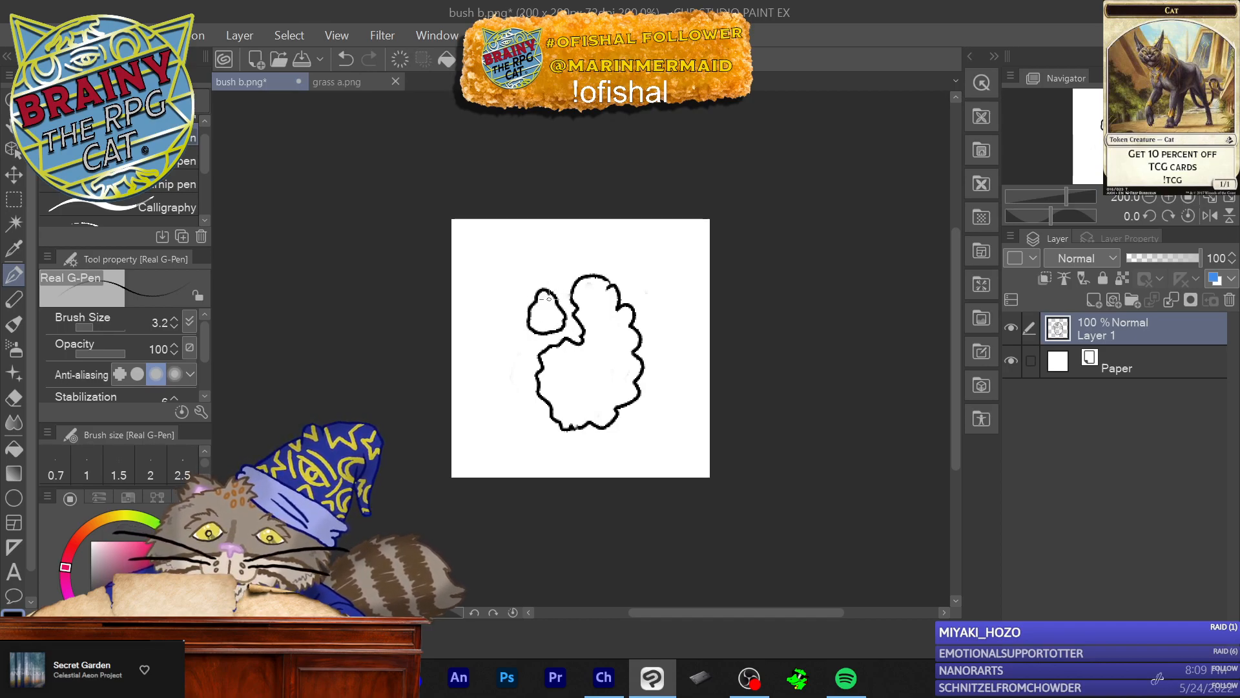
pyautogui.moveTo(548, 314); pyautogui.dragTo(550, 320)
pyautogui.moveTo(562, 367); pyautogui.dragTo(595, 403)
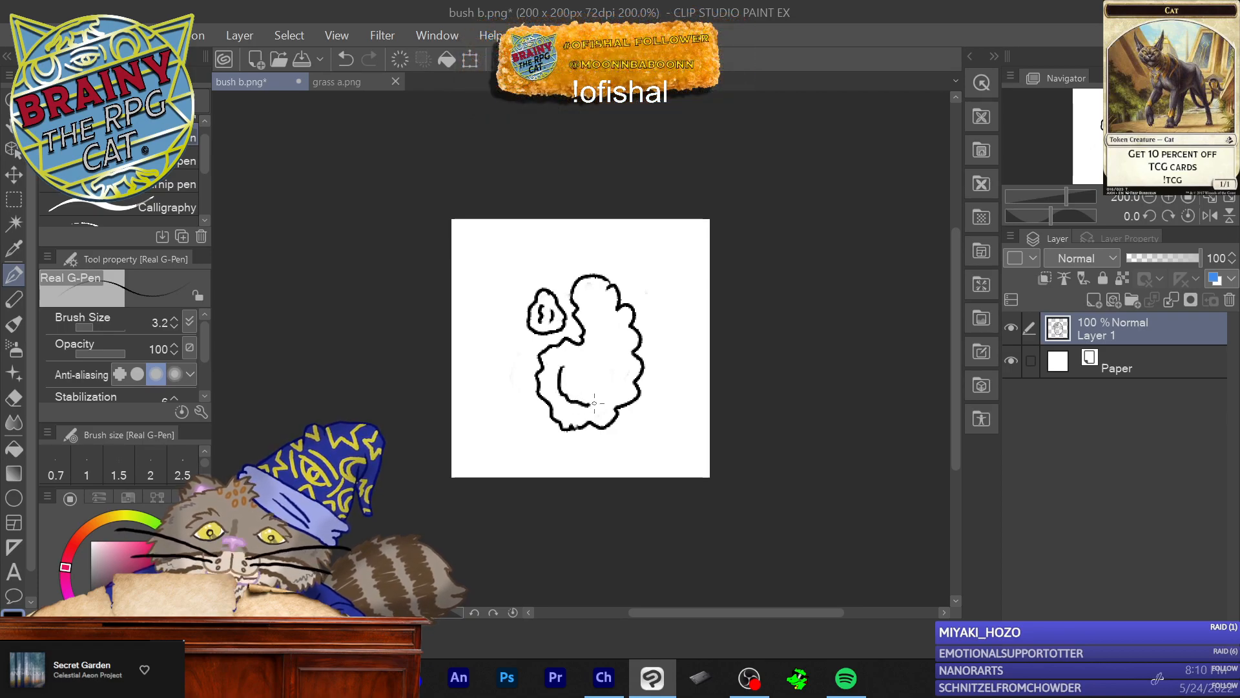
pyautogui.moveTo(593, 297); pyautogui.dragTo(618, 362)
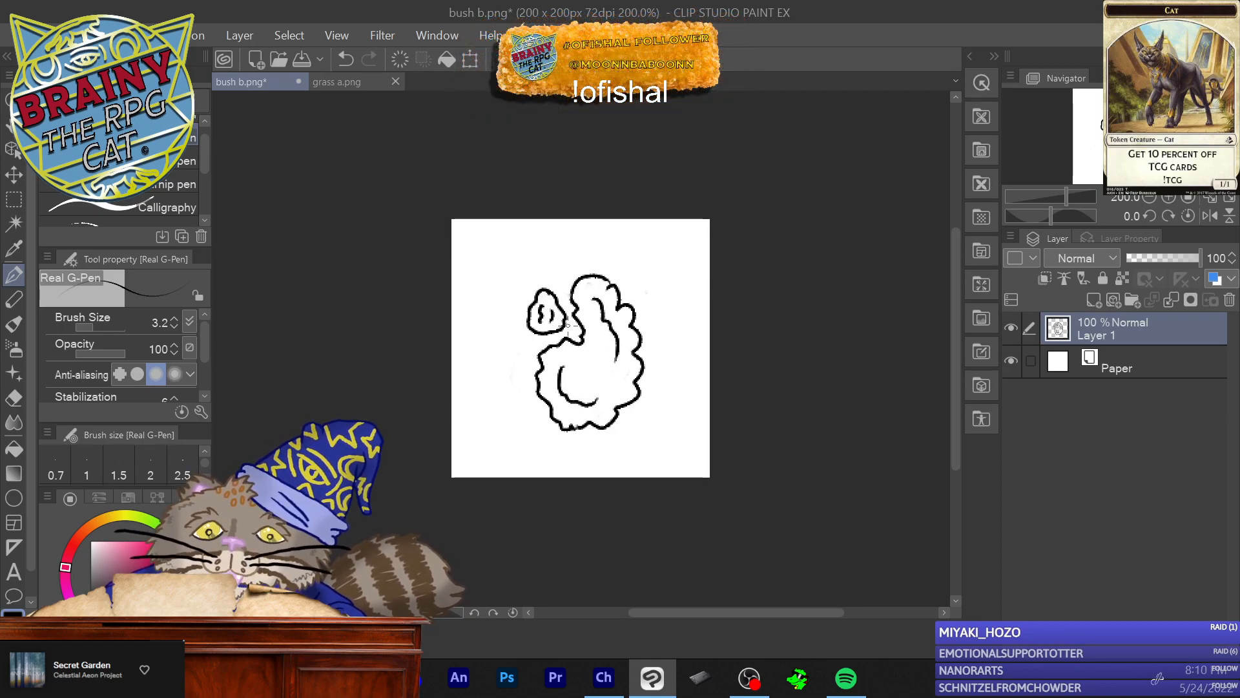
# Step: Add a second, smaller rounded shape at the bush's left and fill the gaps between the shapes and bush with hatched shading
pyautogui.moveTo(564, 326); pyautogui.dragTo(567, 339)
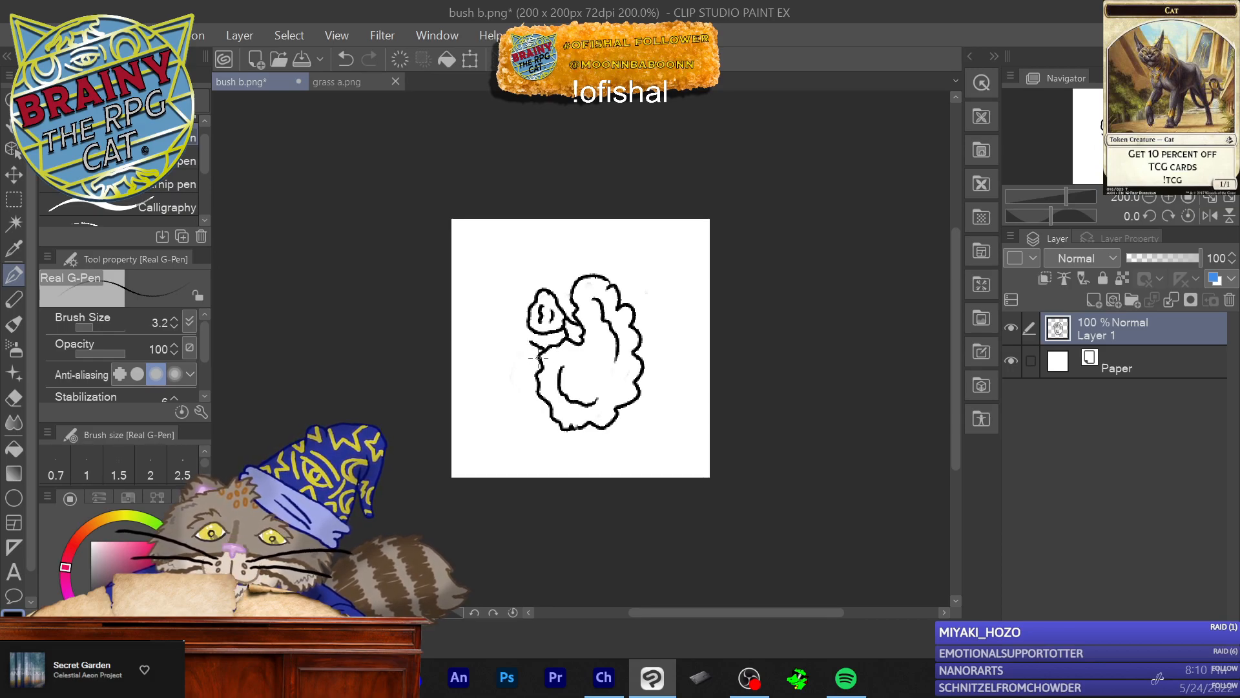
pyautogui.moveTo(507, 351); pyautogui.dragTo(526, 352)
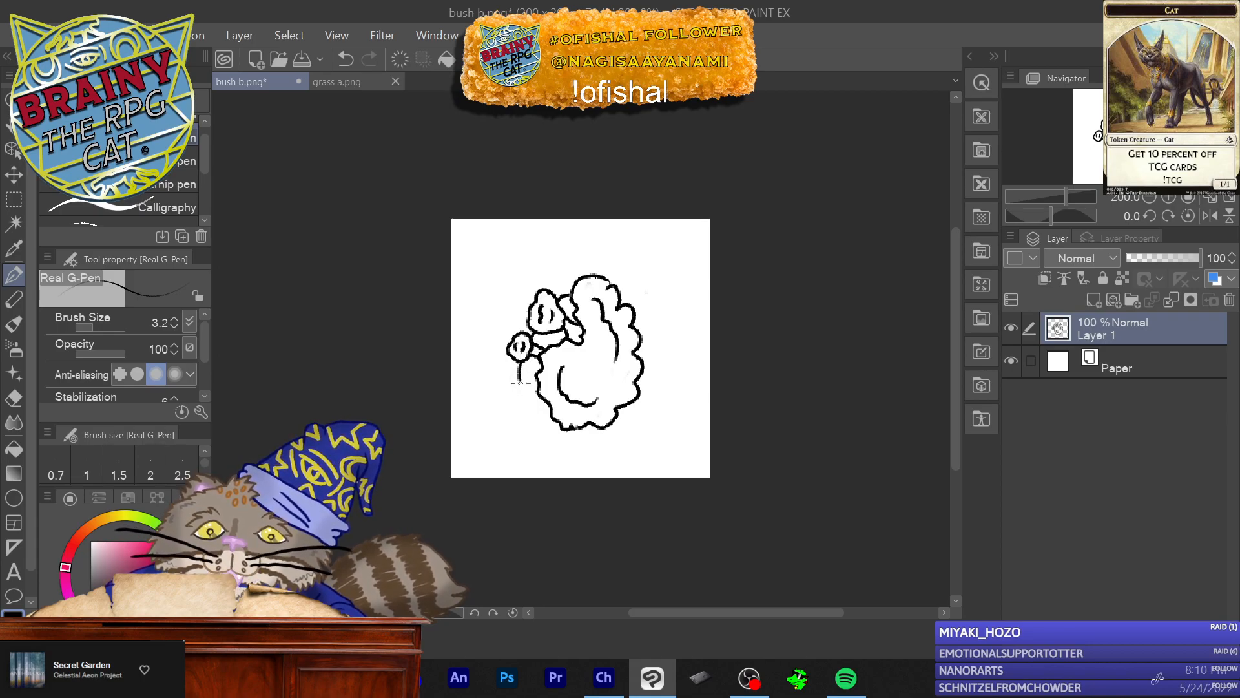
pyautogui.moveTo(521, 370); pyautogui.dragTo(538, 398)
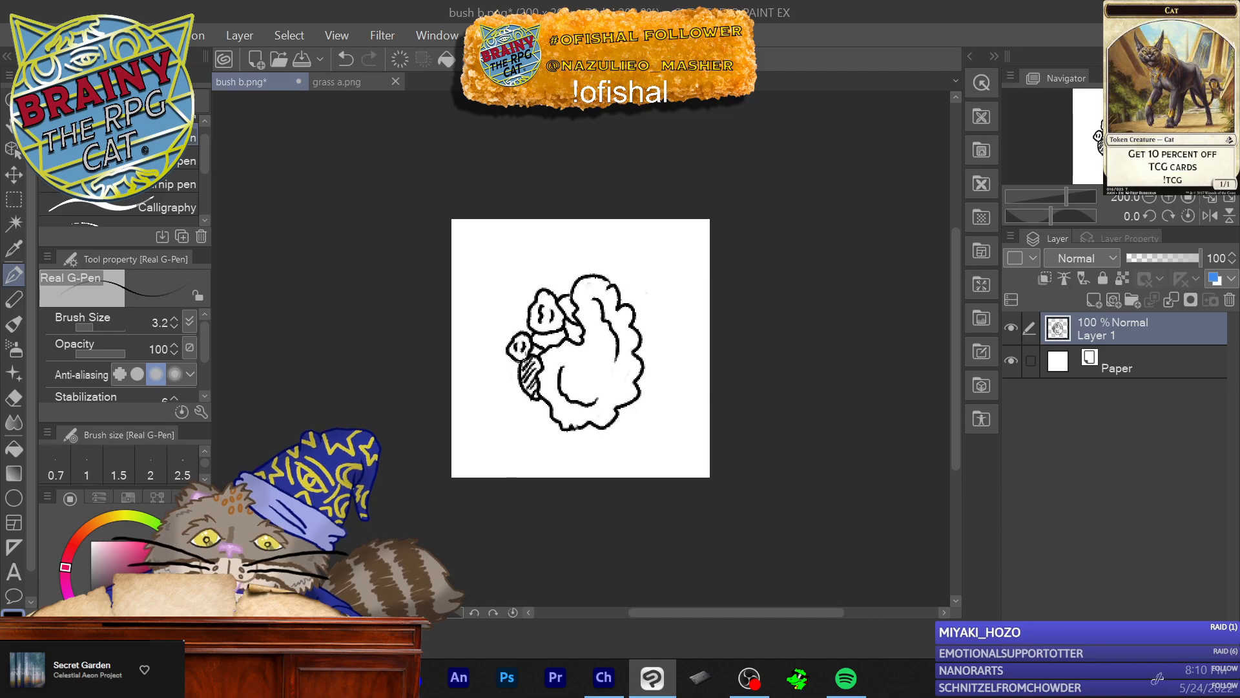
pyautogui.moveTo(548, 344); pyautogui.dragTo(560, 332)
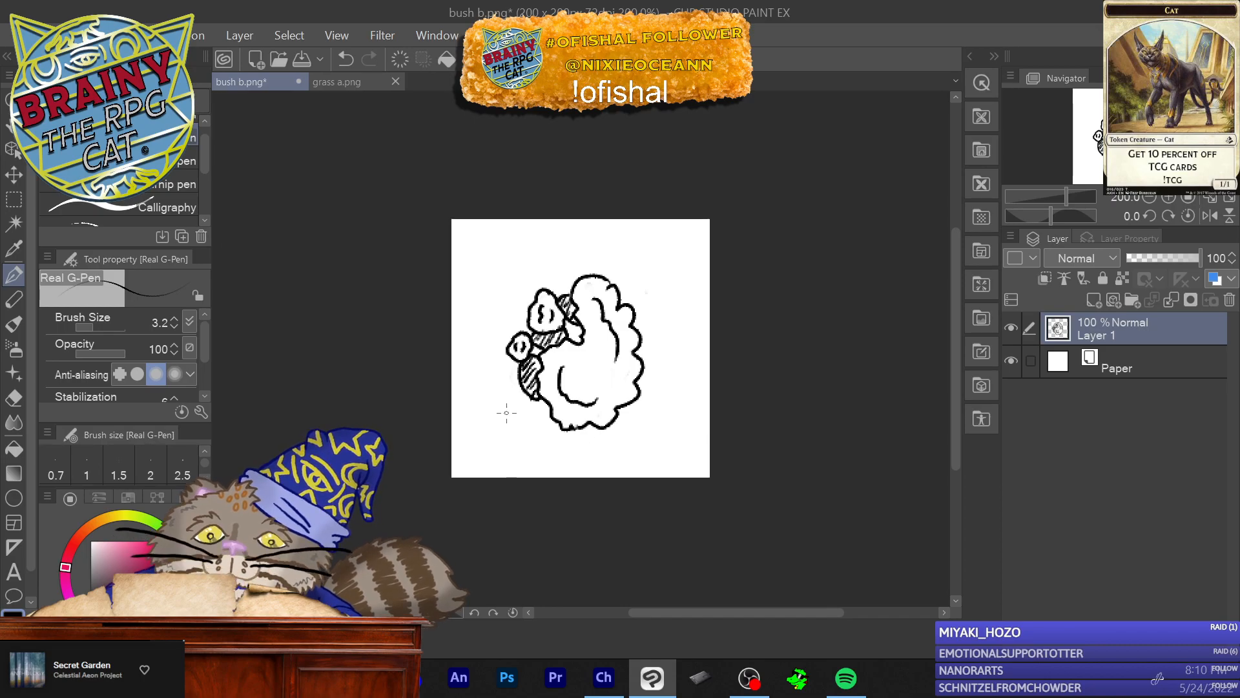
# Step: Draw four grass tufts around the bush, at the canvas's lower left, upper right, lower right and left edge
pyautogui.moveTo(494, 429); pyautogui.dragTo(508, 438)
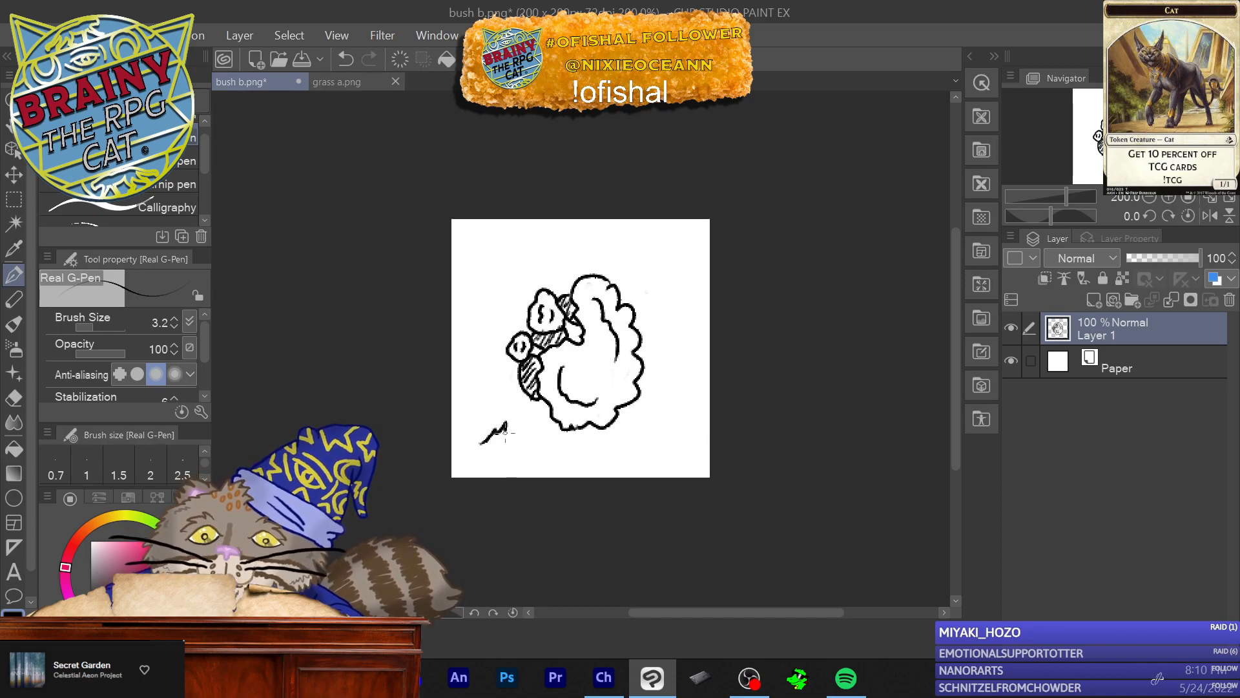
pyautogui.moveTo(688, 283); pyautogui.dragTo(663, 283)
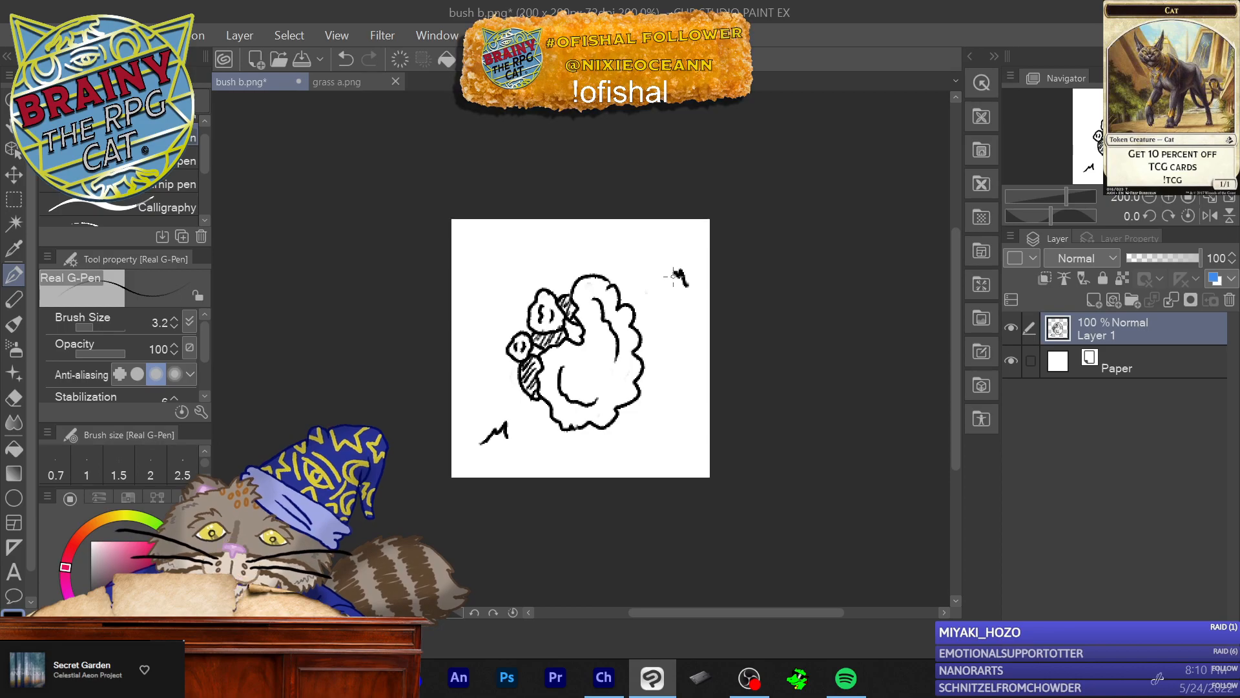
pyautogui.moveTo(637, 441)
pyautogui.mouseDown()
pyautogui.moveTo(665, 417)
pyautogui.moveTo(672, 440)
pyautogui.mouseUp()
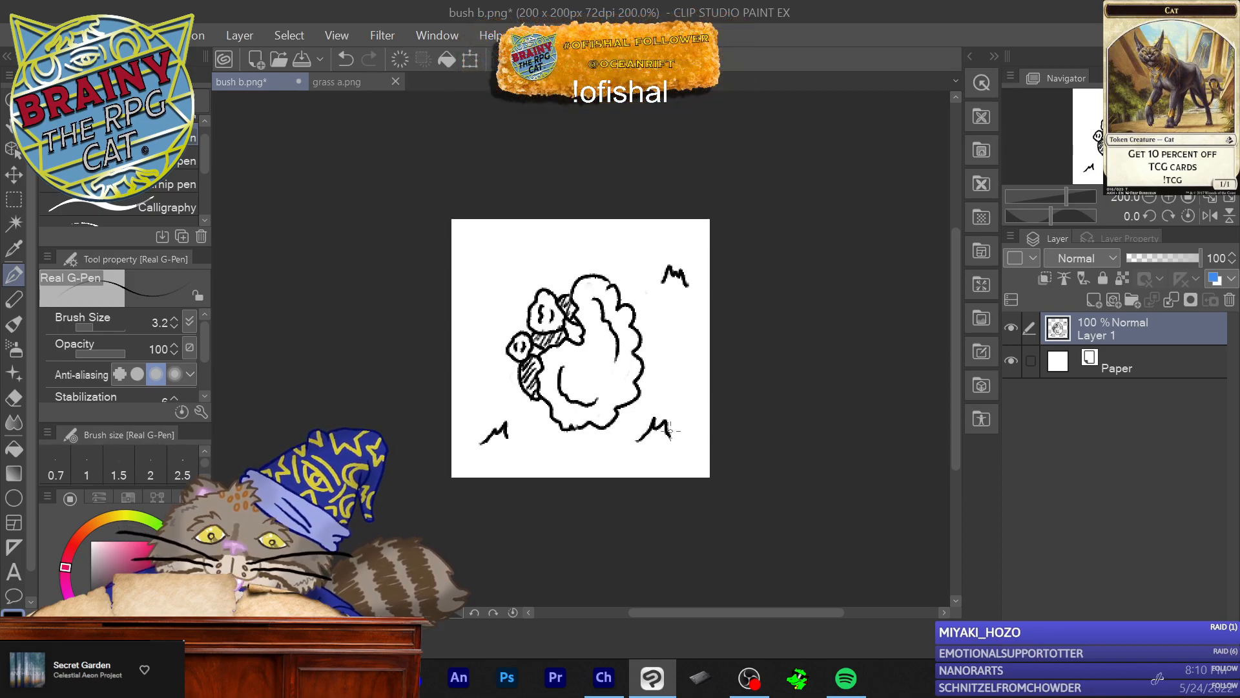
pyautogui.moveTo(488, 314); pyautogui.dragTo(468, 320)
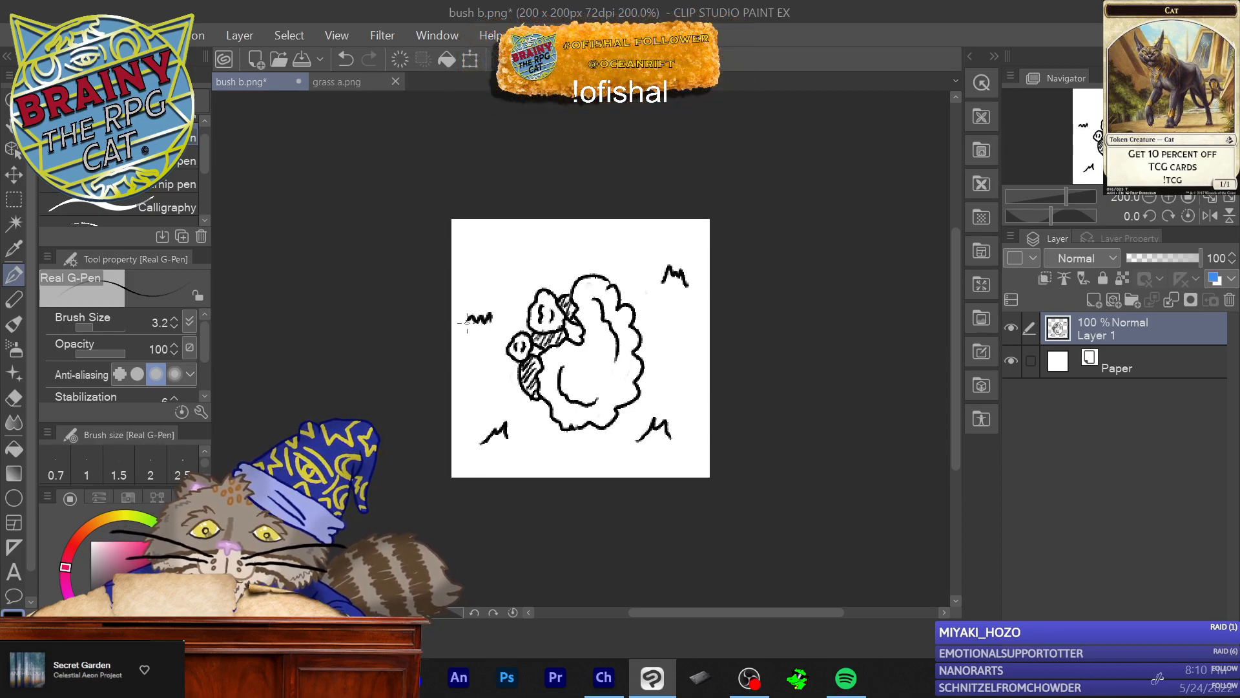
# Step: Save the bush and grass drawing as a separate PNG named "bush c" in the outdoors folder, accepting the loss of layer information
pyautogui.click(13, 35)
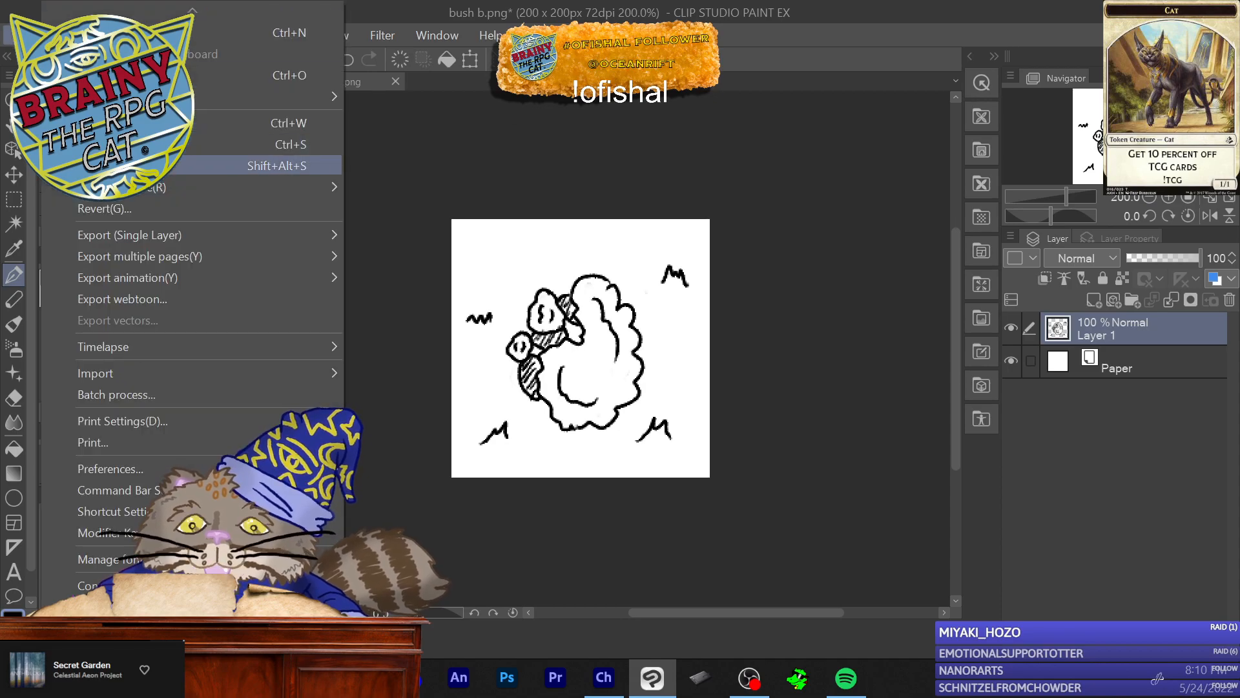
pyautogui.click(129, 165)
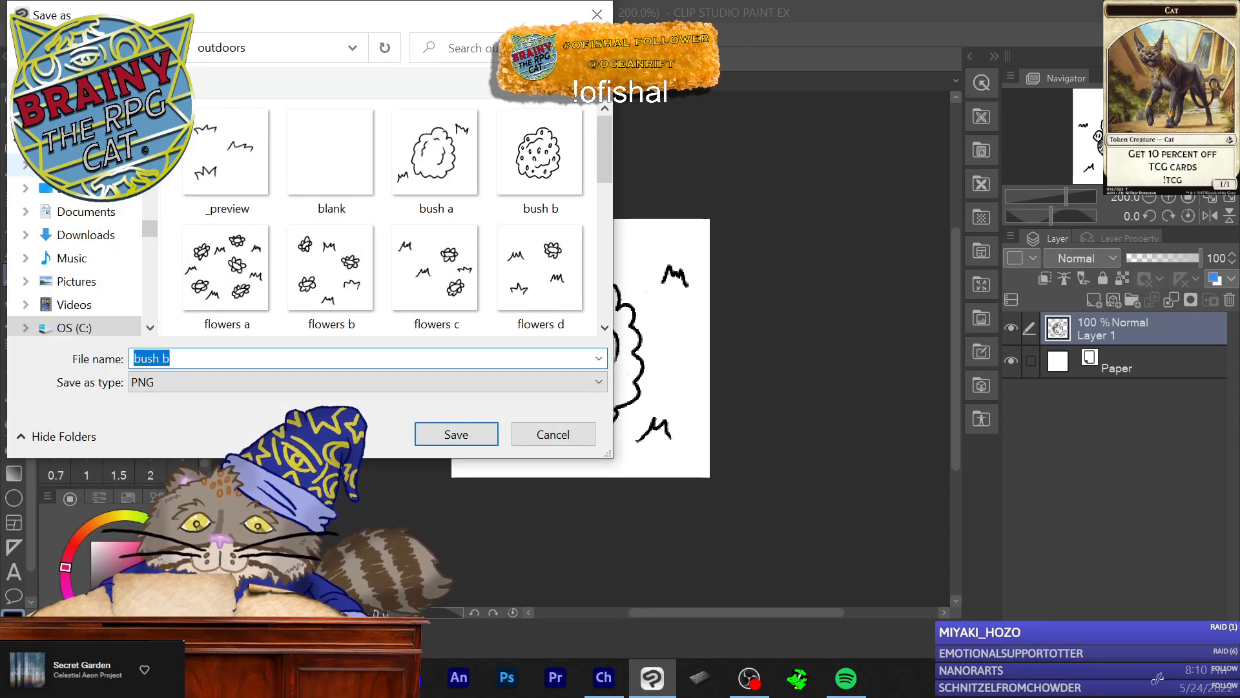
pyautogui.press('Right')
pyautogui.press('BackSpace')
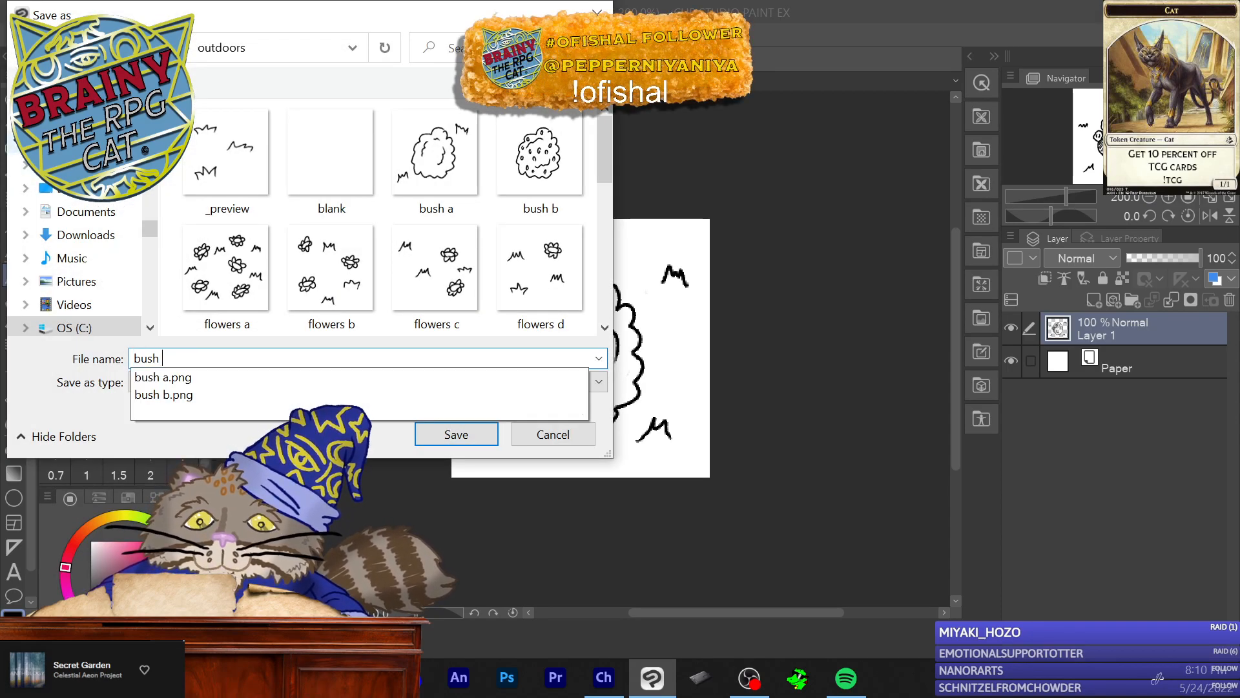
pyautogui.write('c')
pyautogui.click(428, 432)
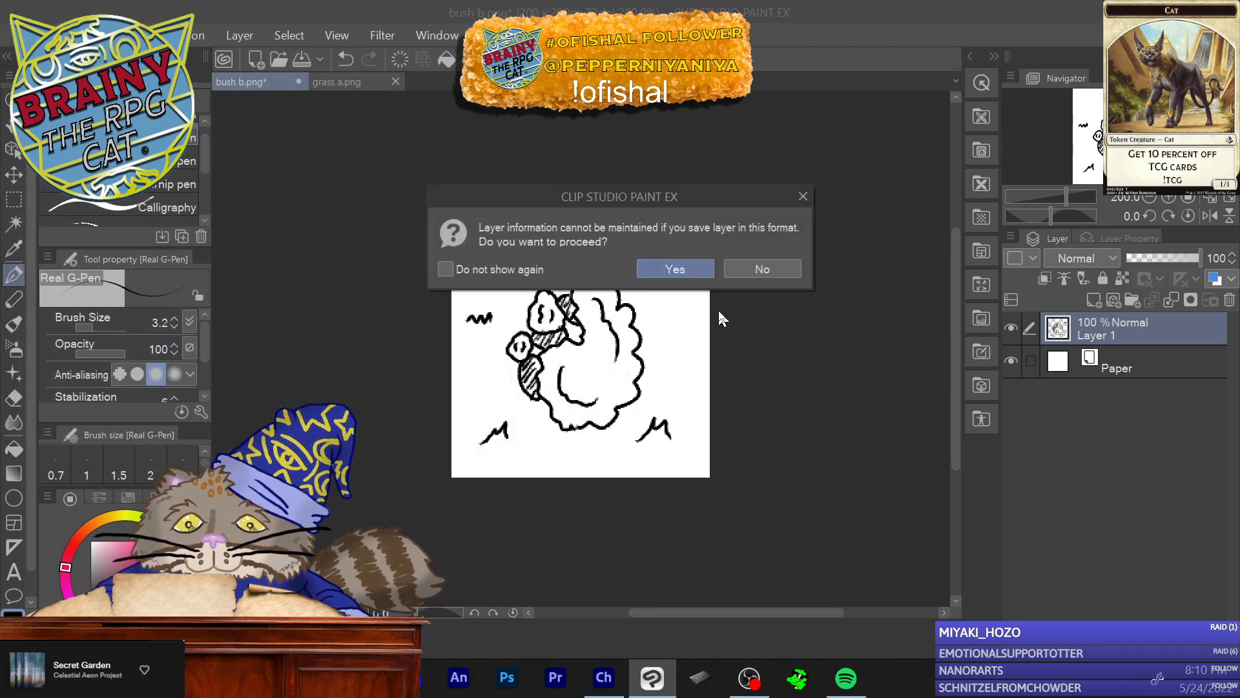
pyautogui.click(685, 266)
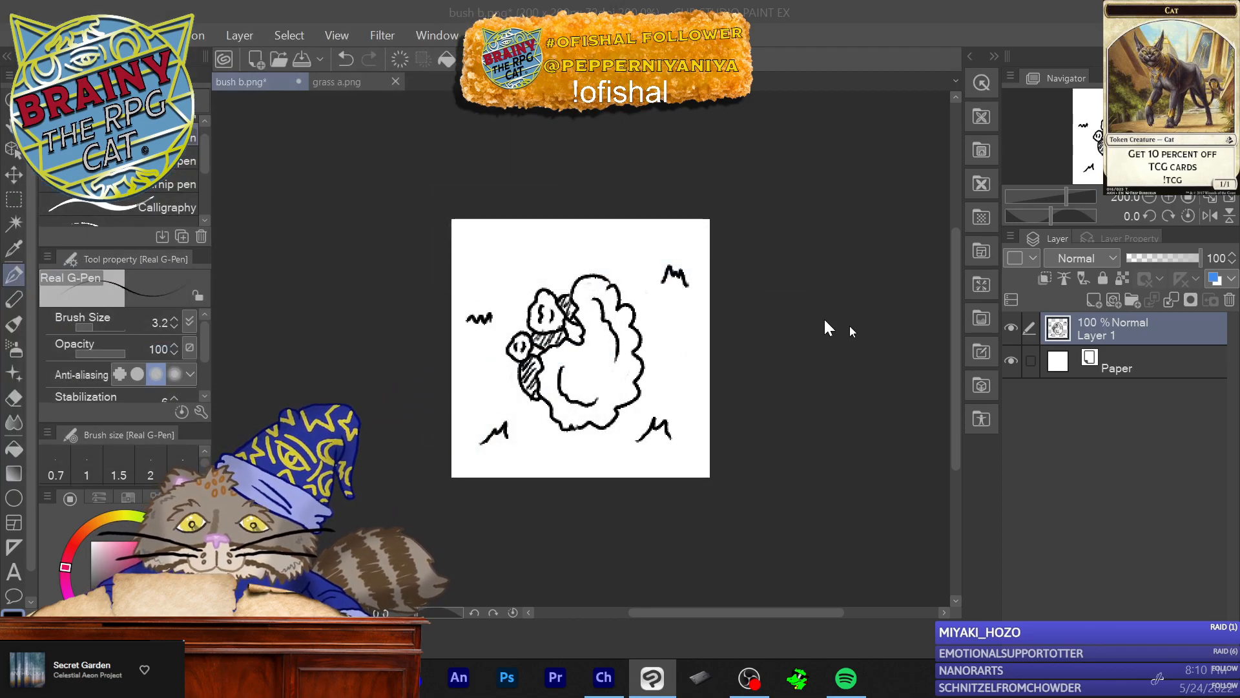
# Step: Clear the previous bush drawing and draw three small rounded bushes with inner marks in a triangular arrangement at the canvas's centre
pyautogui.click(1229, 299)
pyautogui.click(634, 268)
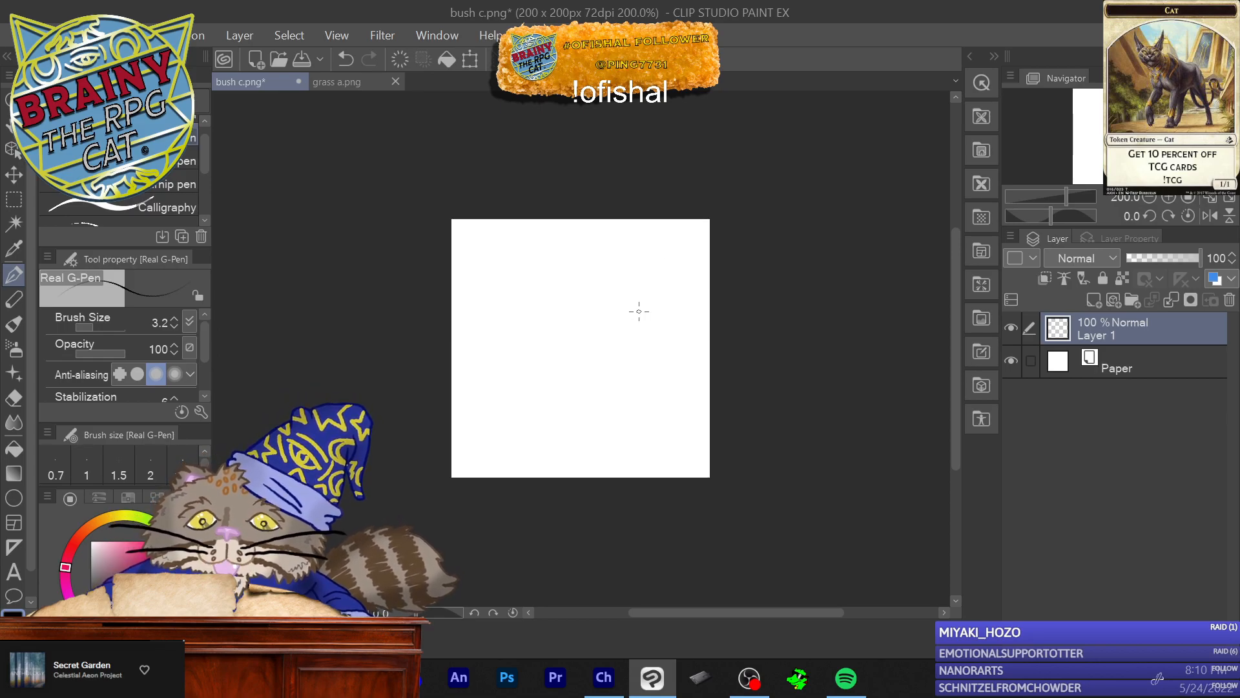
pyautogui.moveTo(643, 292)
pyautogui.mouseDown()
pyautogui.moveTo(610, 296)
pyautogui.moveTo(605, 332)
pyautogui.moveTo(617, 340)
pyautogui.moveTo(656, 326)
pyautogui.moveTo(631, 292)
pyautogui.mouseUp()
pyautogui.moveTo(552, 320)
pyautogui.mouseDown()
pyautogui.moveTo(548, 301)
pyautogui.moveTo(518, 324)
pyautogui.moveTo(545, 353)
pyautogui.moveTo(564, 329)
pyautogui.mouseUp()
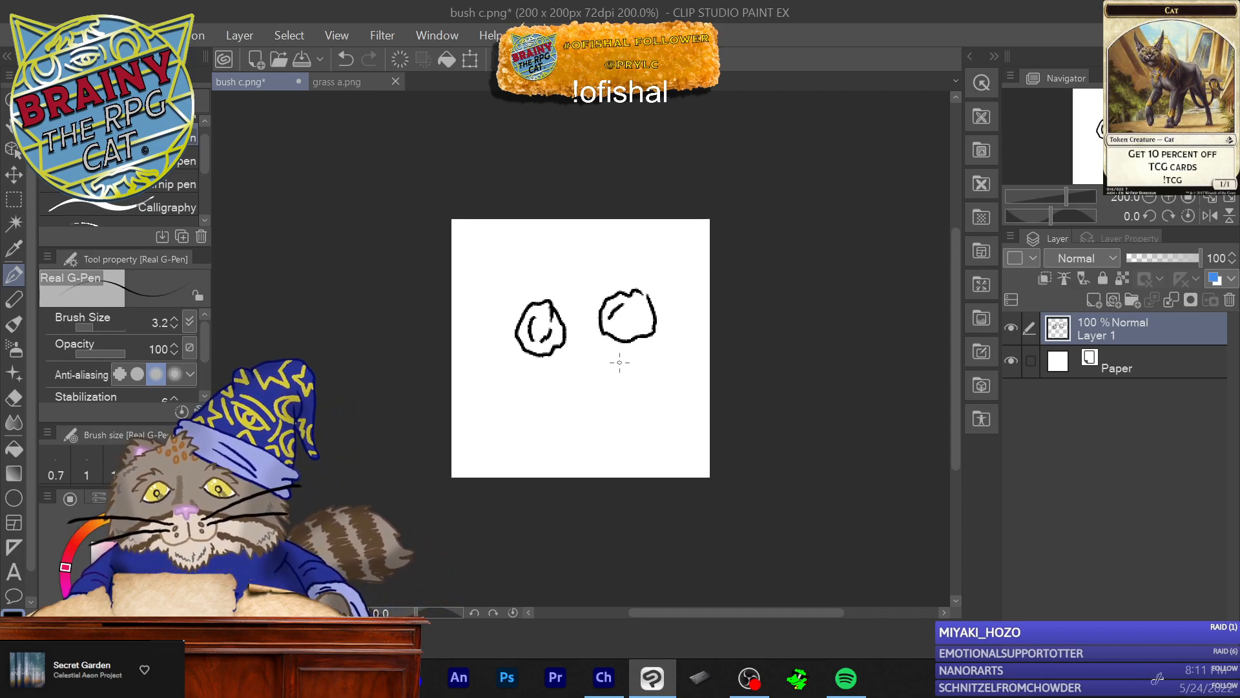
pyautogui.moveTo(637, 314); pyautogui.dragTo(631, 325)
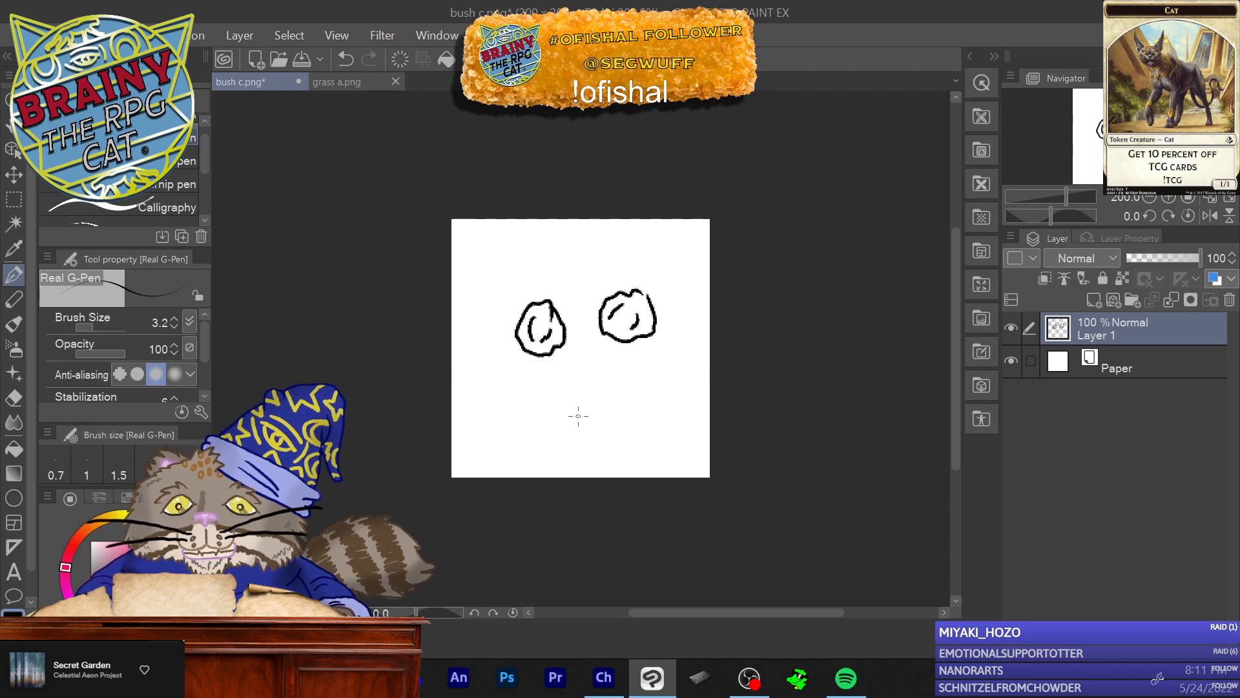
pyautogui.moveTo(599, 366)
pyautogui.mouseDown()
pyautogui.moveTo(568, 388)
pyautogui.moveTo(576, 403)
pyautogui.moveTo(593, 416)
pyautogui.moveTo(612, 403)
pyautogui.moveTo(618, 386)
pyautogui.moveTo(600, 367)
pyautogui.moveTo(581, 395)
pyautogui.mouseUp()
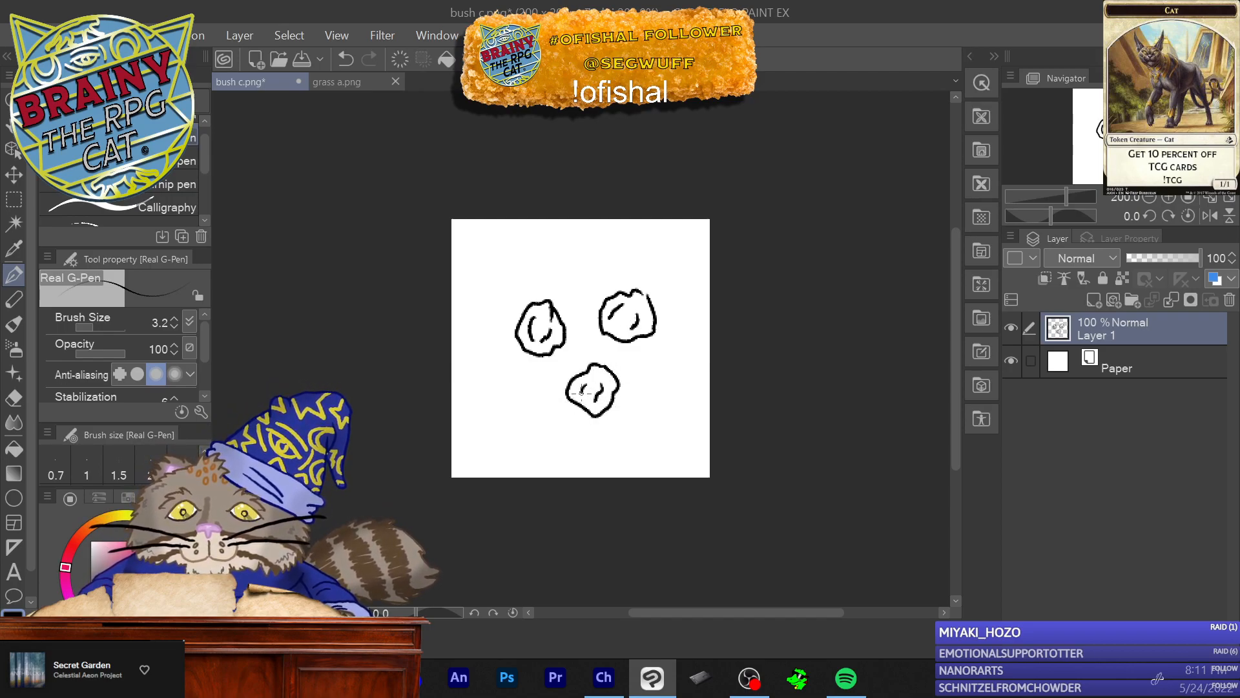
# Step: Connect the three rounded bushes with curved lines and add smaller leafy shapes in the gaps between them
pyautogui.moveTo(623, 340)
pyautogui.mouseDown()
pyautogui.moveTo(604, 366)
pyautogui.moveTo(598, 349)
pyautogui.moveTo(557, 338)
pyautogui.moveTo(576, 369)
pyautogui.moveTo(589, 339)
pyautogui.moveTo(629, 376)
pyautogui.mouseUp()
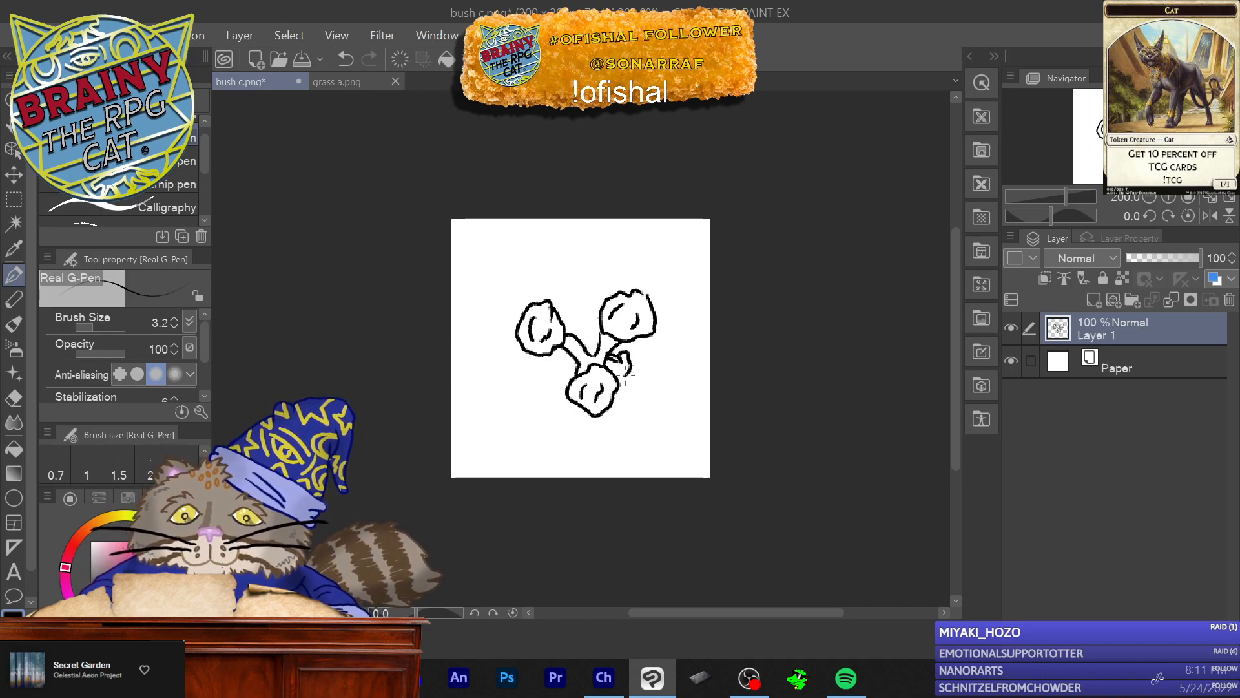
pyautogui.moveTo(584, 319)
pyautogui.mouseDown()
pyautogui.moveTo(589, 349)
pyautogui.moveTo(562, 374)
pyautogui.moveTo(571, 382)
pyautogui.mouseUp()
pyautogui.moveTo(563, 323)
pyautogui.mouseDown()
pyautogui.moveTo(600, 307)
pyautogui.moveTo(618, 352)
pyautogui.mouseUp()
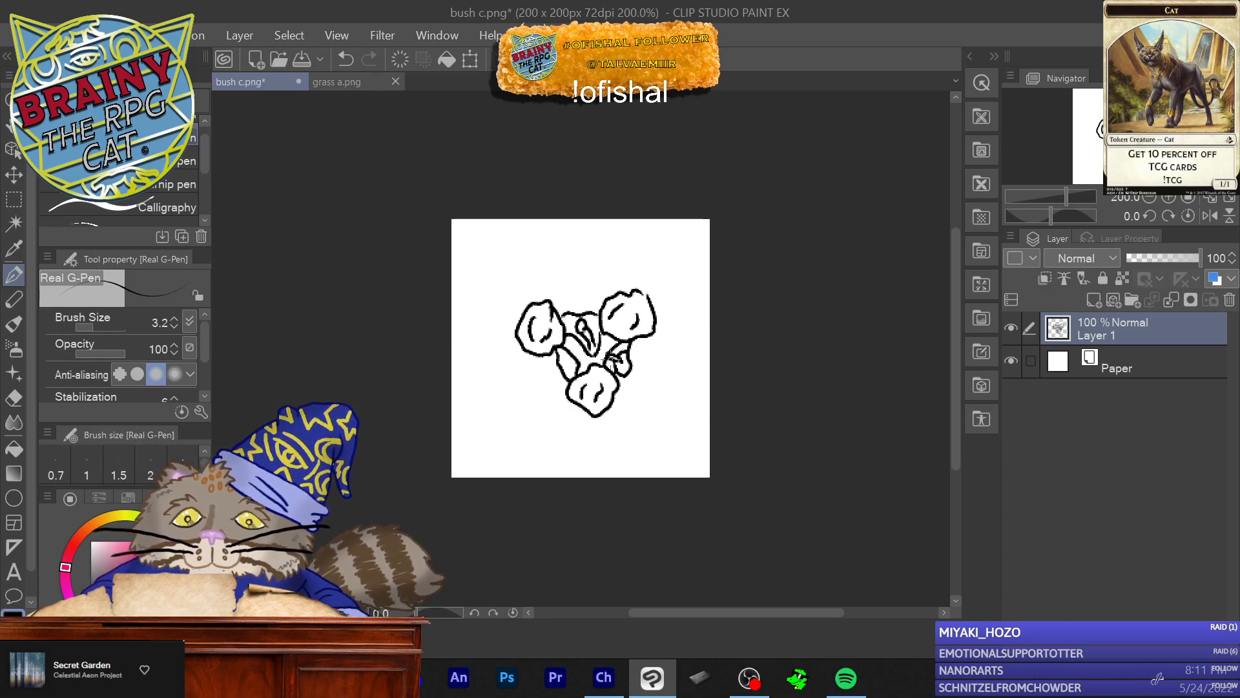
# Step: Shade the gaps between the three bushes with hatching, undoing and redrawing the strokes in the lower-left gap
pyautogui.moveTo(609, 358); pyautogui.dragTo(611, 372)
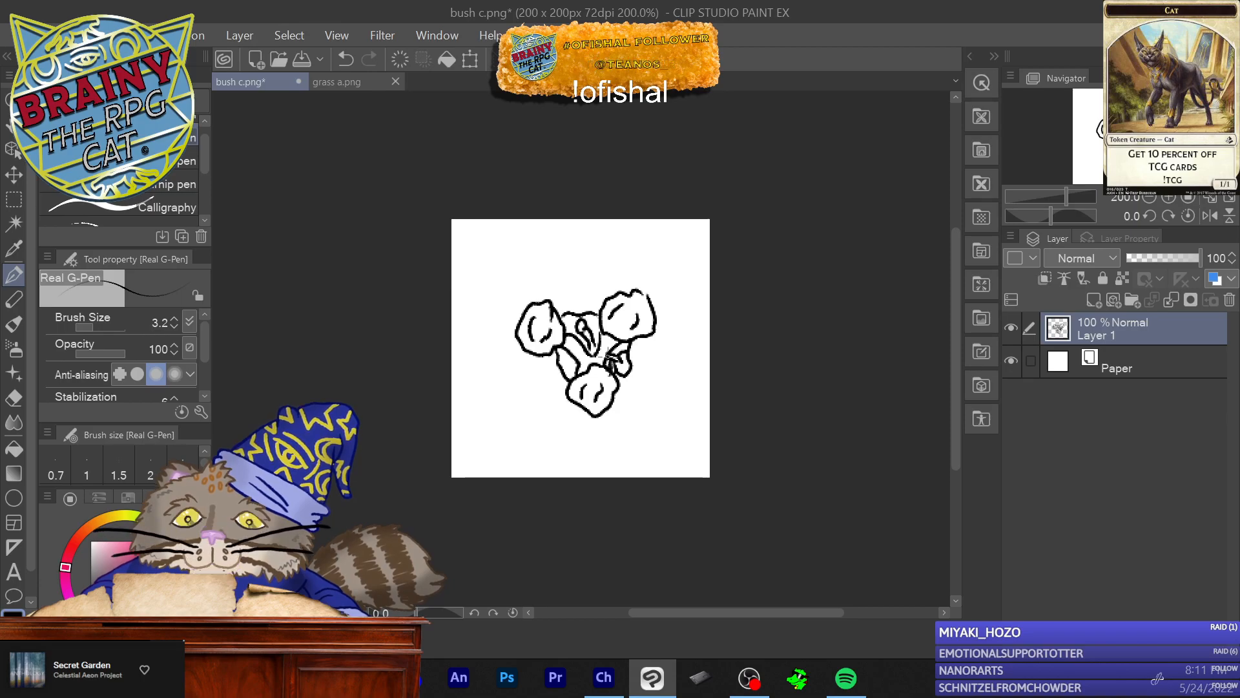
pyautogui.moveTo(613, 343)
pyautogui.mouseDown()
pyautogui.moveTo(635, 352)
pyautogui.moveTo(585, 337)
pyautogui.moveTo(567, 367)
pyautogui.moveTo(562, 350)
pyautogui.mouseUp()
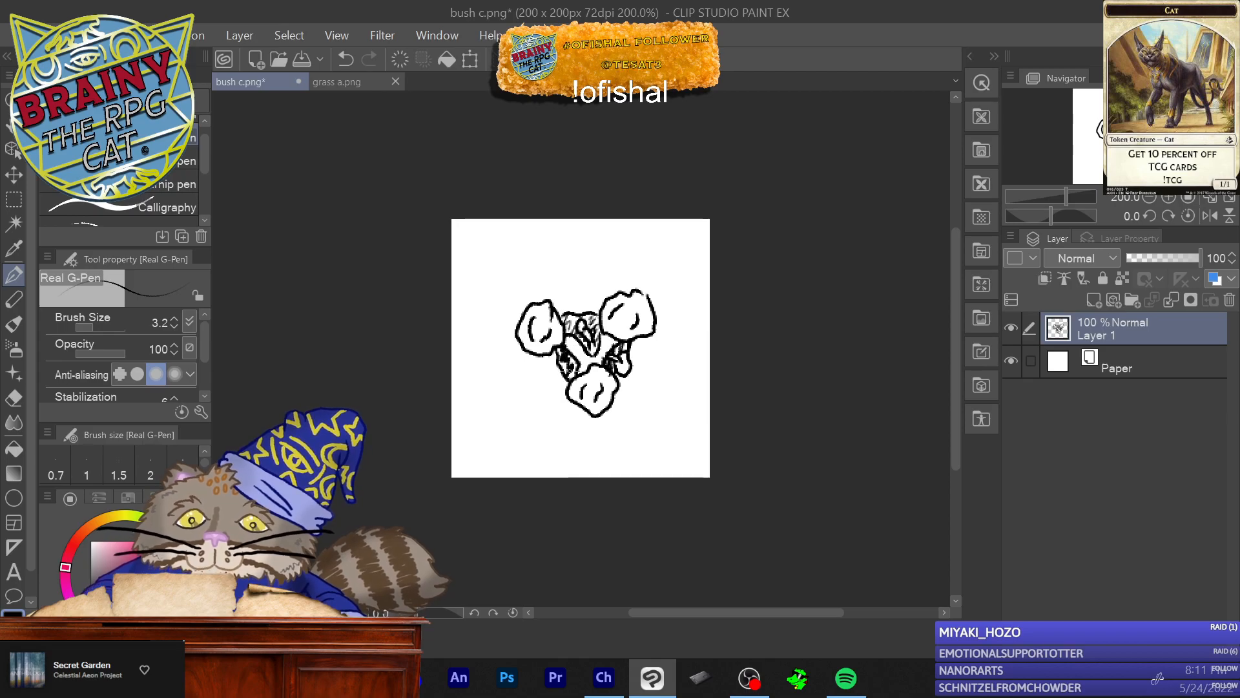
pyautogui.click(99, 35)
pyautogui.click(99, 39)
pyautogui.click(99, 35)
pyautogui.click(99, 39)
pyautogui.moveTo(568, 363); pyautogui.dragTo(571, 380)
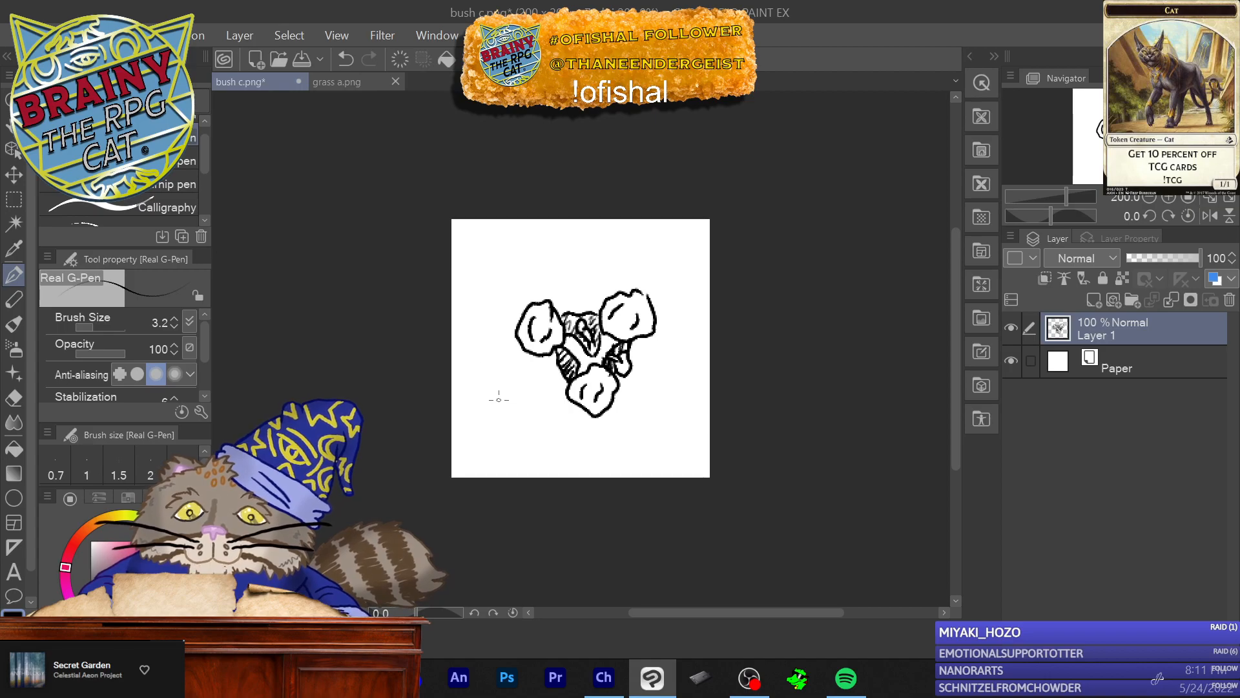
# Step: Draw four grass tufts around the bush cluster, at the canvas's lower left, lower right, upper left and upper middle
pyautogui.moveTo(486, 419)
pyautogui.mouseDown()
pyautogui.moveTo(509, 406)
pyautogui.moveTo(516, 417)
pyautogui.mouseUp()
pyautogui.moveTo(686, 421)
pyautogui.mouseDown()
pyautogui.moveTo(672, 409)
pyautogui.moveTo(651, 418)
pyautogui.mouseUp()
pyautogui.moveTo(476, 287); pyautogui.dragTo(502, 278)
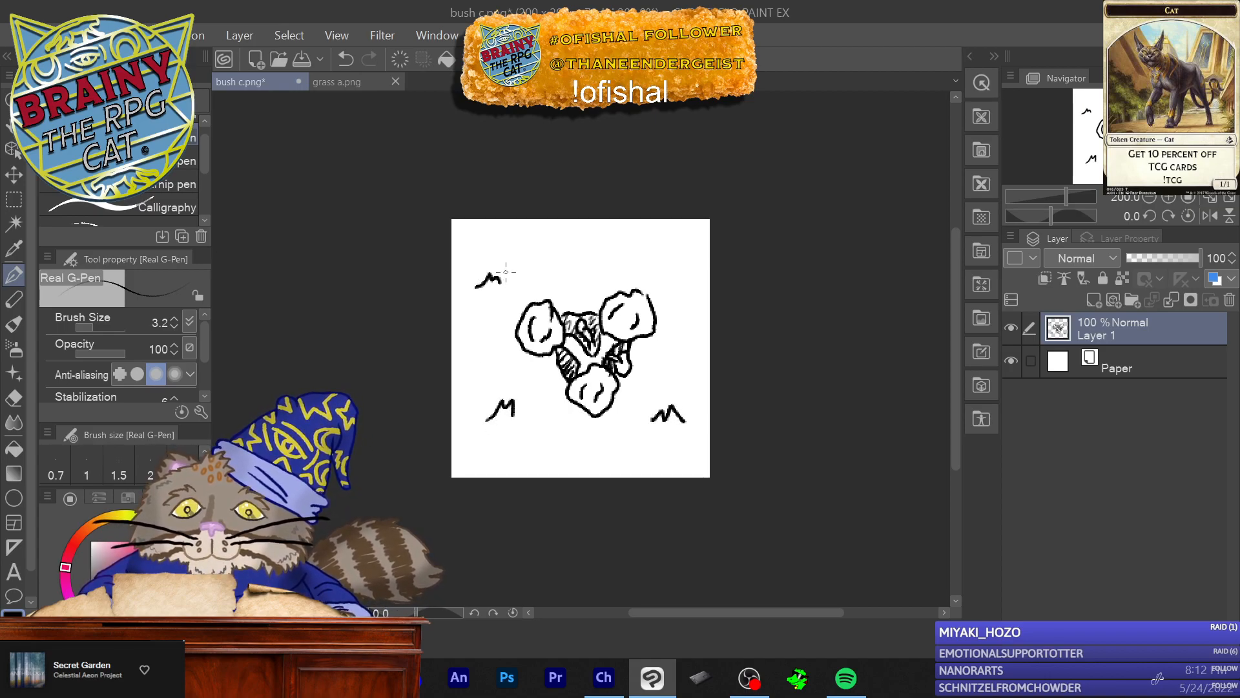
pyautogui.moveTo(595, 264)
pyautogui.mouseDown()
pyautogui.moveTo(588, 244)
pyautogui.moveTo(564, 255)
pyautogui.mouseUp()
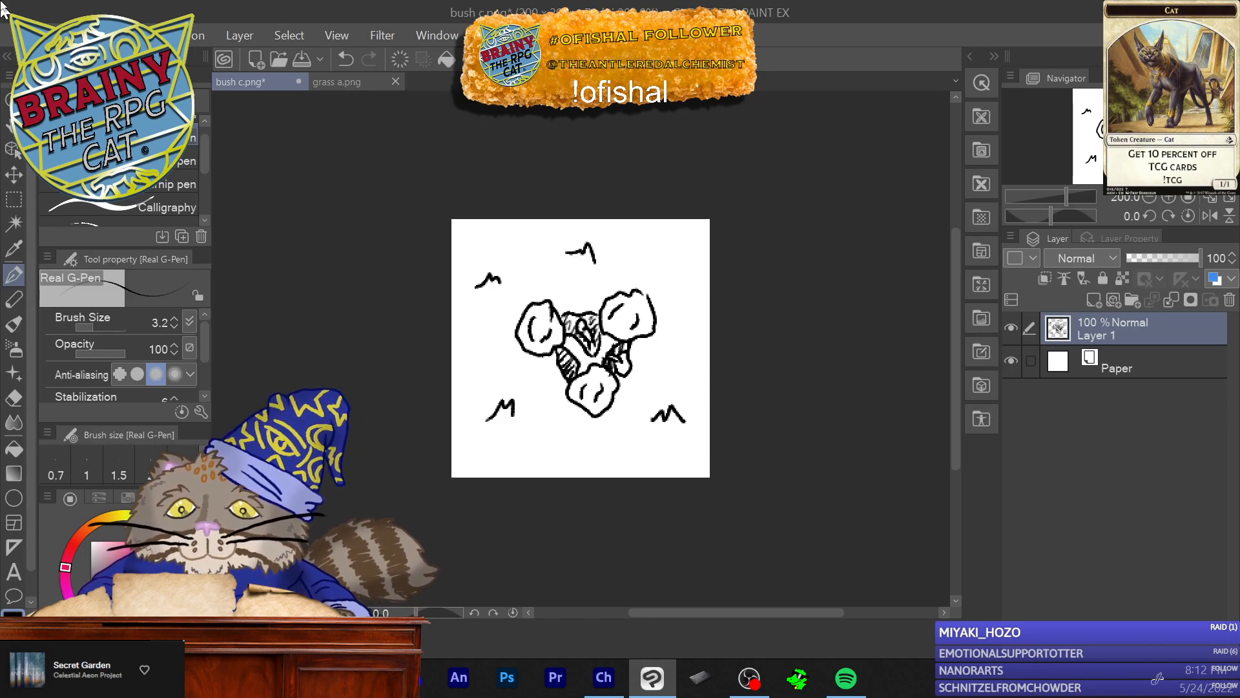
# Step: Start saving the bush cluster drawing as a separate PNG named "bush d" in the outdoors folder
pyautogui.click(10, 35)
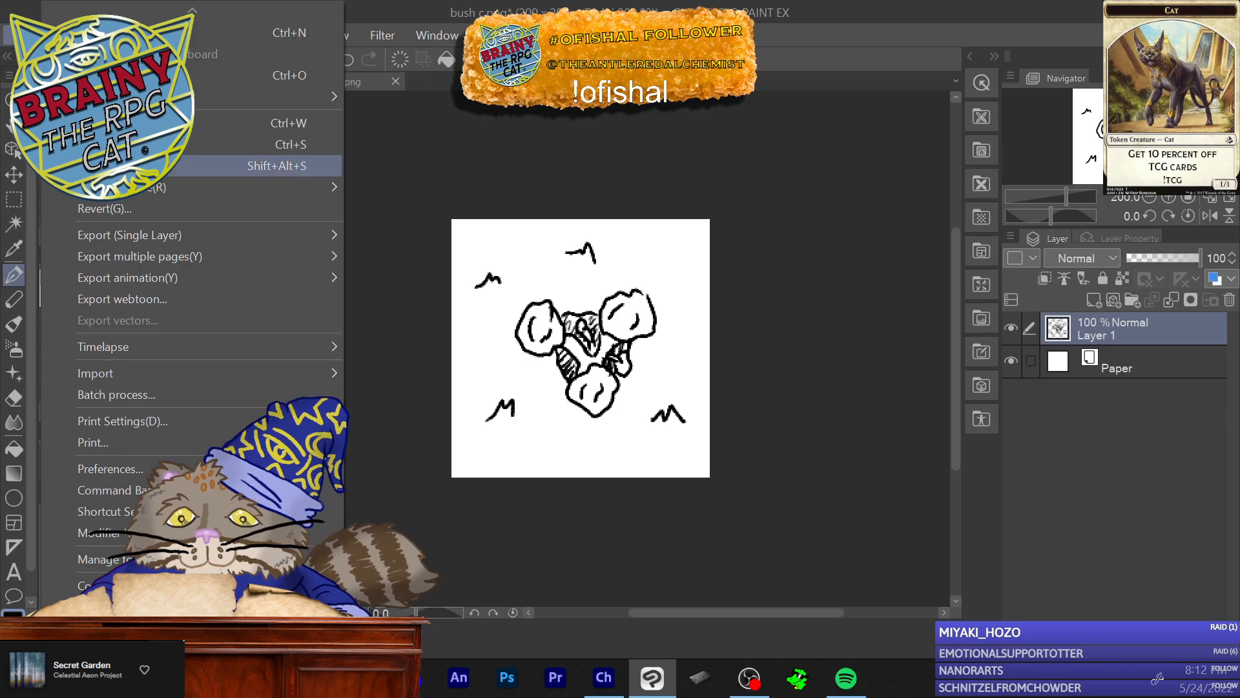
pyautogui.click(188, 165)
pyautogui.click(194, 351)
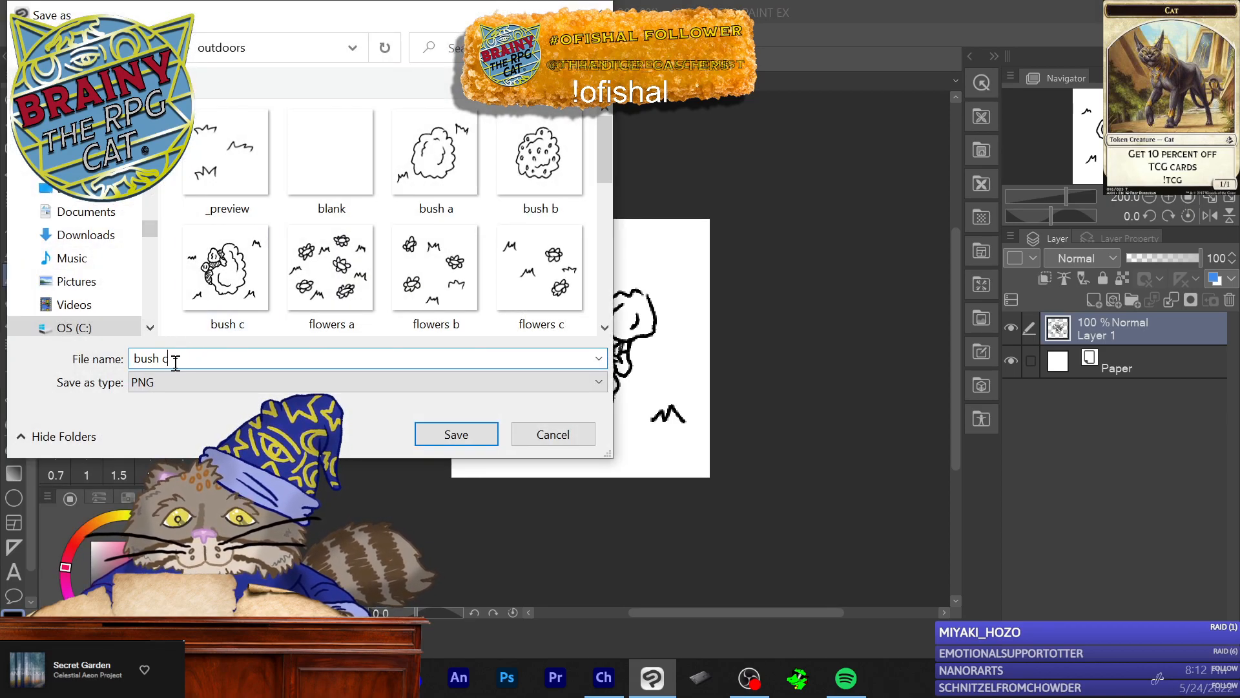
pyautogui.press('BackSpace')
pyautogui.write('d')
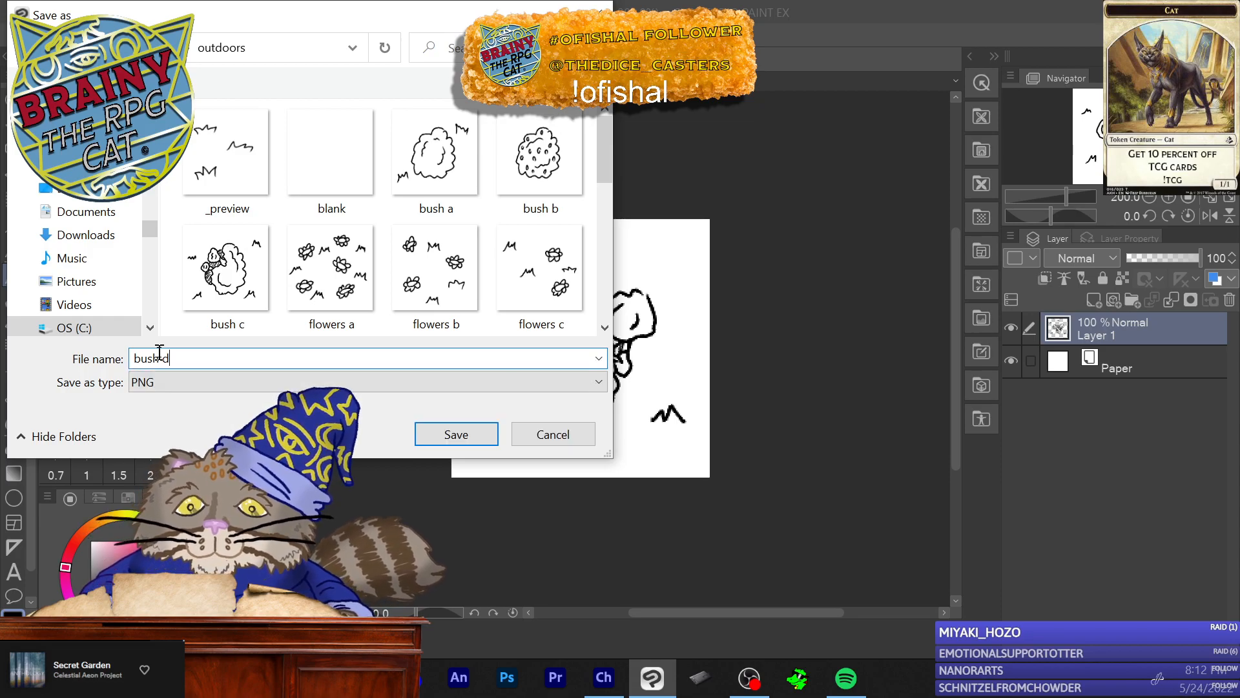
# Step: Save the drawing as the PNG file "bush d" in the outdoors folder, accepting the loss of layer information
pyautogui.click(465, 434)
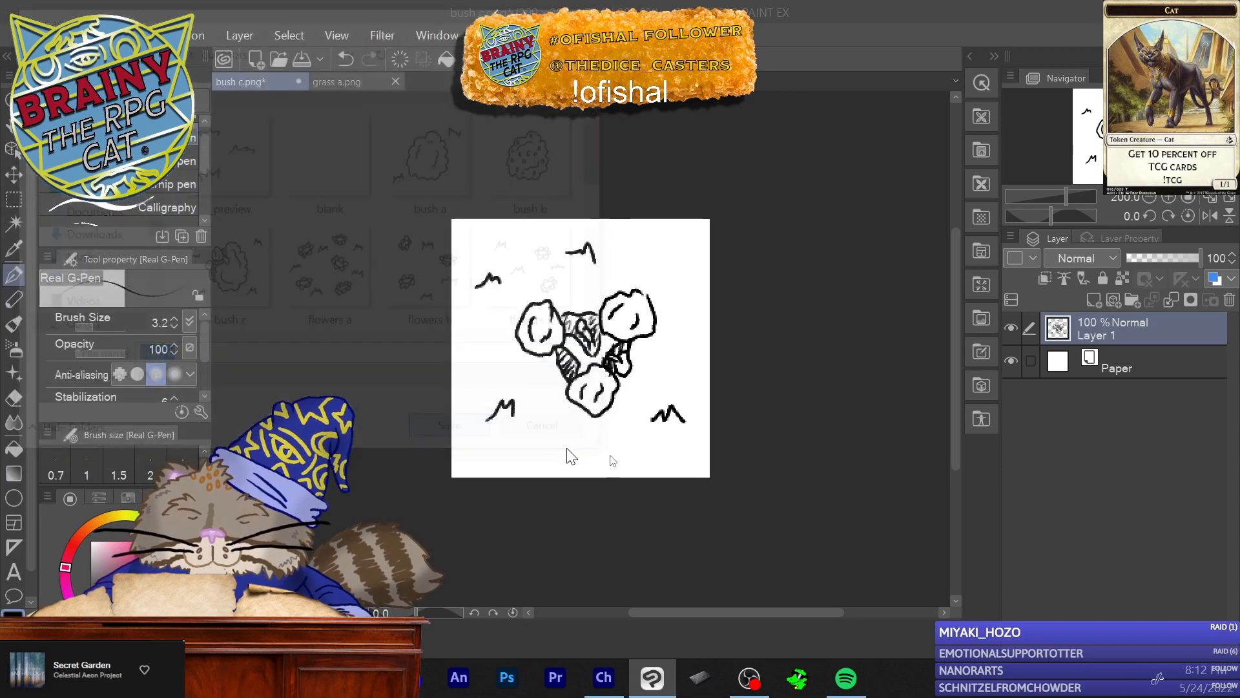
pyautogui.click(652, 268)
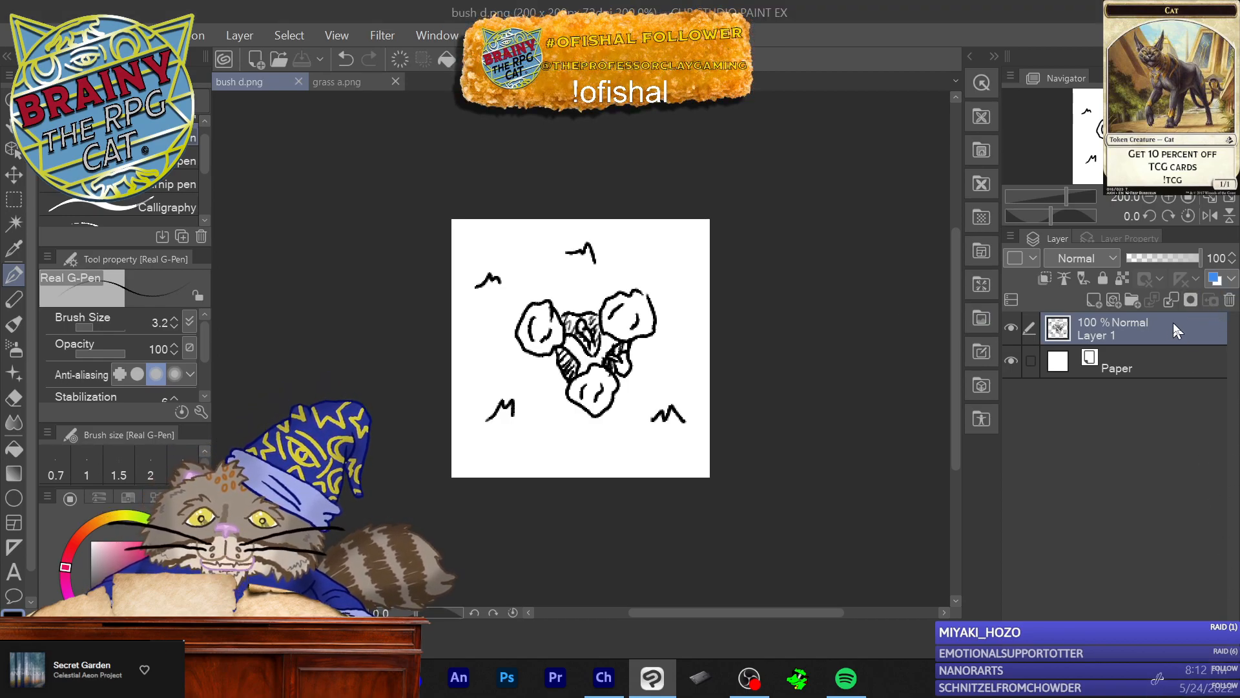
# Step: Delete the layer with the finished bush d drawing and add a new empty raster layer
pyautogui.click(1229, 300)
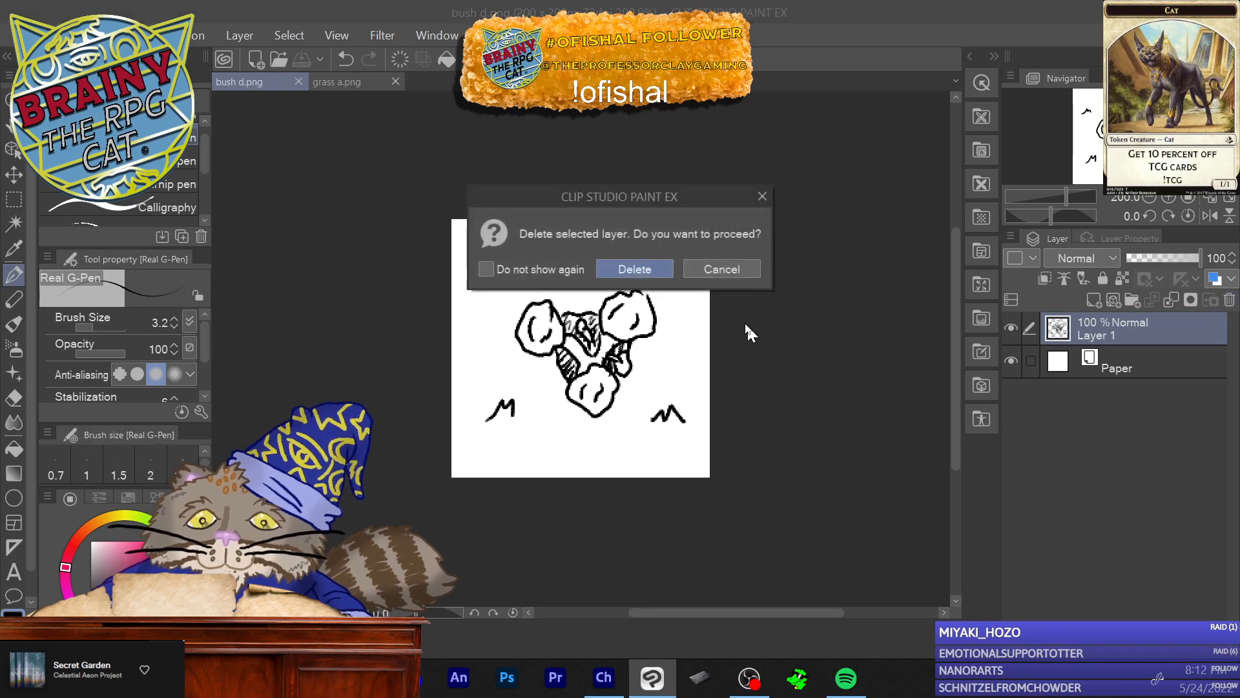
pyautogui.click(630, 274)
pyautogui.click(1098, 299)
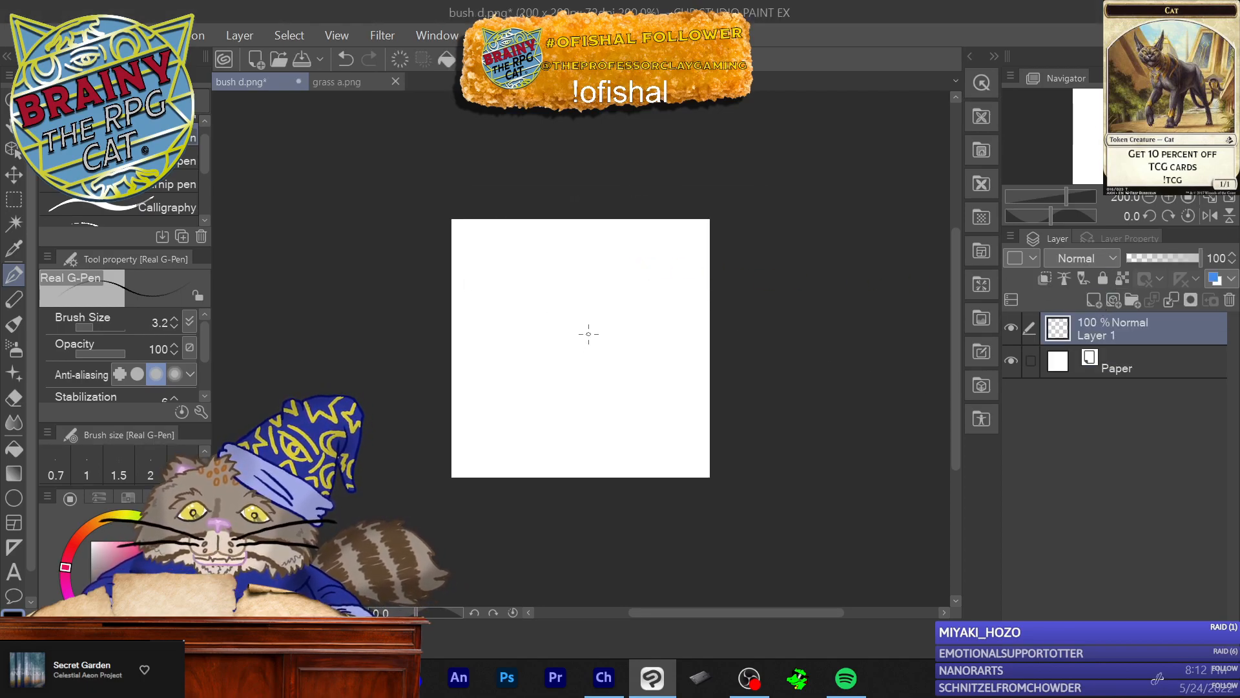
# Step: Draw a spiky, thorny bush with hatched shading between its branches at the centre of the canvas
pyautogui.moveTo(580, 336)
pyautogui.mouseDown()
pyautogui.moveTo(591, 296)
pyautogui.moveTo(604, 316)
pyautogui.moveTo(622, 290)
pyautogui.moveTo(605, 340)
pyautogui.moveTo(644, 361)
pyautogui.moveTo(601, 350)
pyautogui.moveTo(593, 400)
pyautogui.moveTo(584, 354)
pyautogui.moveTo(562, 399)
pyautogui.moveTo(568, 349)
pyautogui.moveTo(527, 319)
pyautogui.moveTo(562, 336)
pyautogui.moveTo(565, 311)
pyautogui.moveTo(579, 340)
pyautogui.moveTo(555, 360)
pyautogui.moveTo(582, 377)
pyautogui.moveTo(621, 353)
pyautogui.moveTo(615, 316)
pyautogui.moveTo(619, 339)
pyautogui.moveTo(587, 303)
pyautogui.moveTo(558, 362)
pyautogui.moveTo(577, 373)
pyautogui.moveTo(615, 356)
pyautogui.moveTo(617, 338)
pyautogui.moveTo(576, 327)
pyautogui.mouseUp()
pyautogui.moveTo(587, 314)
pyautogui.mouseDown()
pyautogui.moveTo(560, 357)
pyautogui.moveTo(574, 381)
pyautogui.mouseUp()
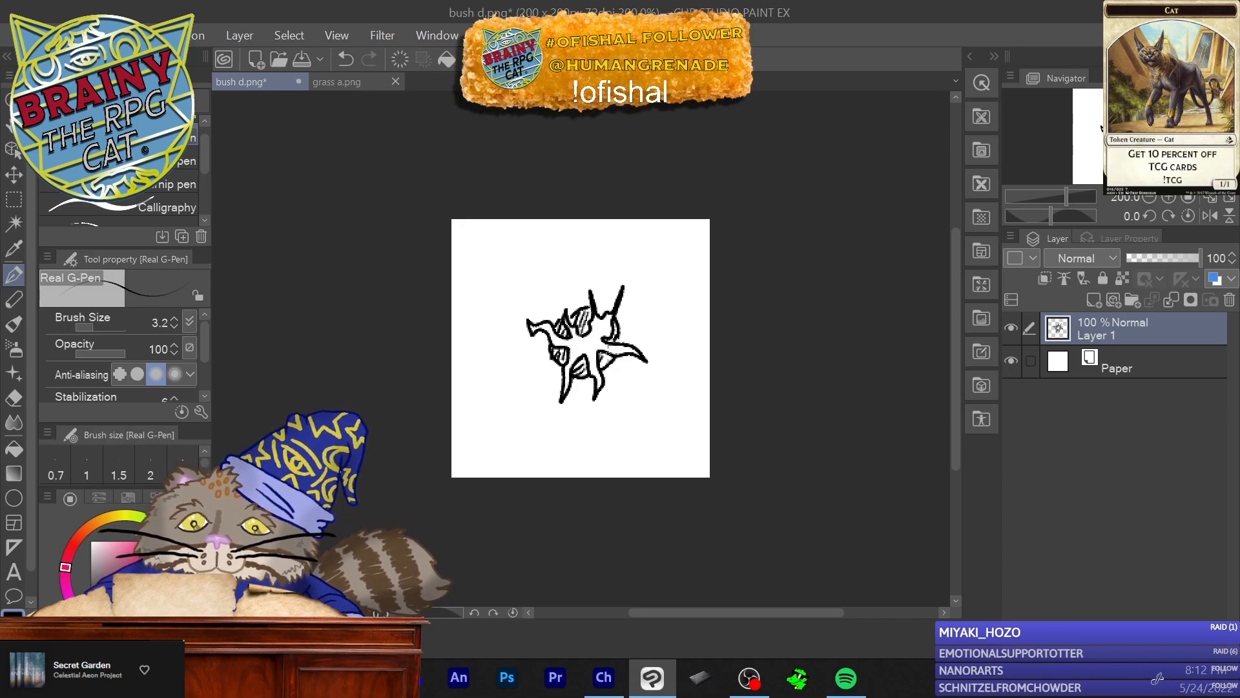
pyautogui.moveTo(611, 321); pyautogui.dragTo(607, 342)
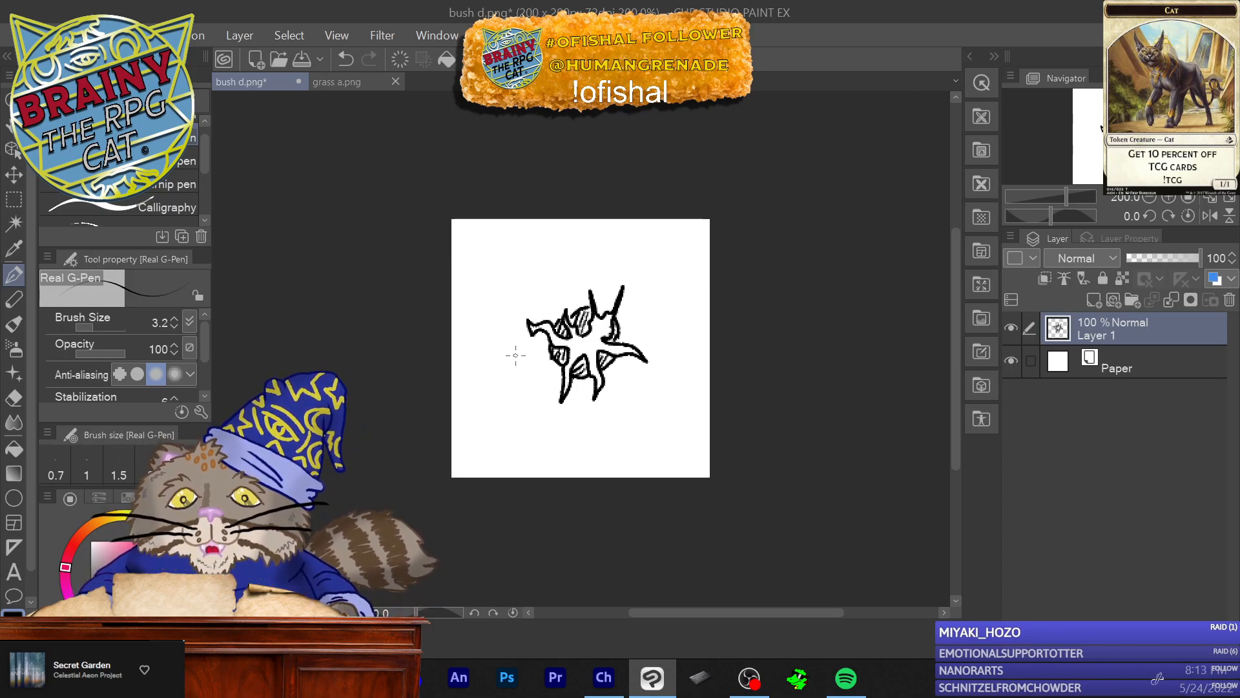
# Step: Draw six small zigzag grass tufts around the spiky bush, spread along the canvas edges
pyautogui.moveTo(478, 439)
pyautogui.mouseDown()
pyautogui.moveTo(479, 421)
pyautogui.moveTo(508, 422)
pyautogui.moveTo(511, 438)
pyautogui.mouseUp()
pyautogui.moveTo(672, 443)
pyautogui.mouseDown()
pyautogui.moveTo(640, 431)
pyautogui.moveTo(637, 445)
pyautogui.mouseUp()
pyautogui.moveTo(472, 334)
pyautogui.mouseDown()
pyautogui.moveTo(482, 320)
pyautogui.moveTo(497, 325)
pyautogui.mouseUp()
pyautogui.moveTo(695, 315)
pyautogui.mouseDown()
pyautogui.moveTo(686, 296)
pyautogui.moveTo(671, 299)
pyautogui.mouseUp()
pyautogui.moveTo(656, 252); pyautogui.dragTo(632, 247)
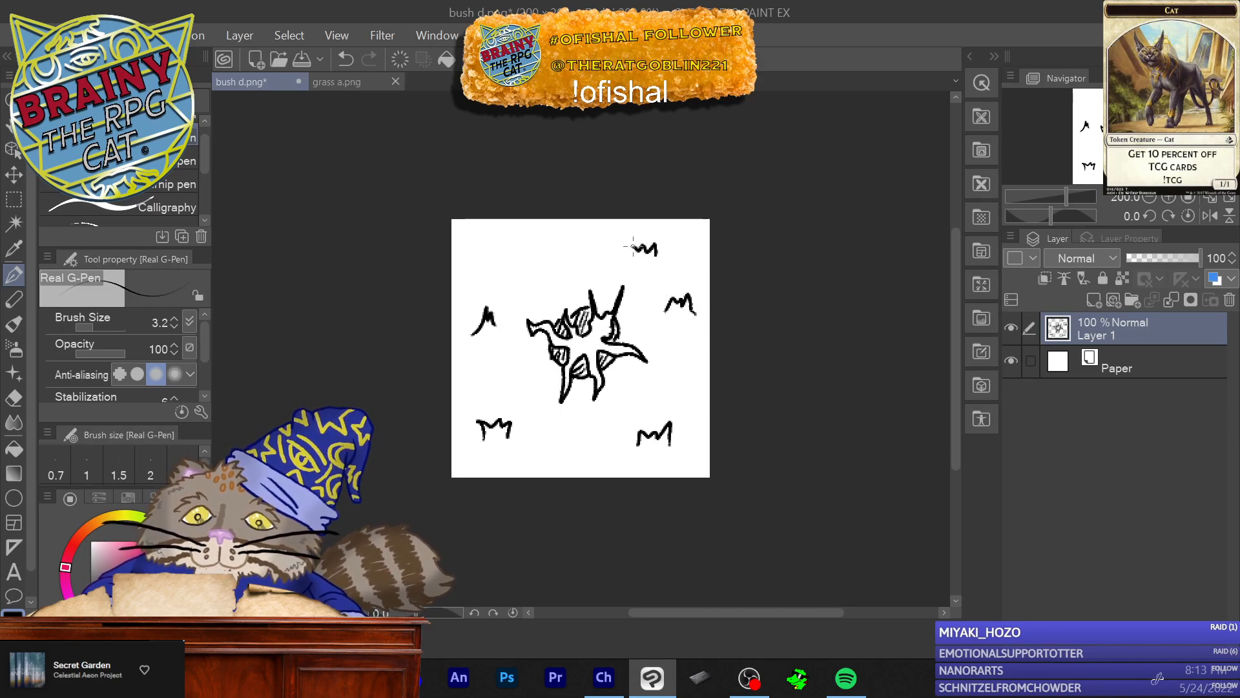
pyautogui.moveTo(510, 277)
pyautogui.mouseDown()
pyautogui.moveTo(529, 251)
pyautogui.moveTo(546, 262)
pyautogui.mouseUp()
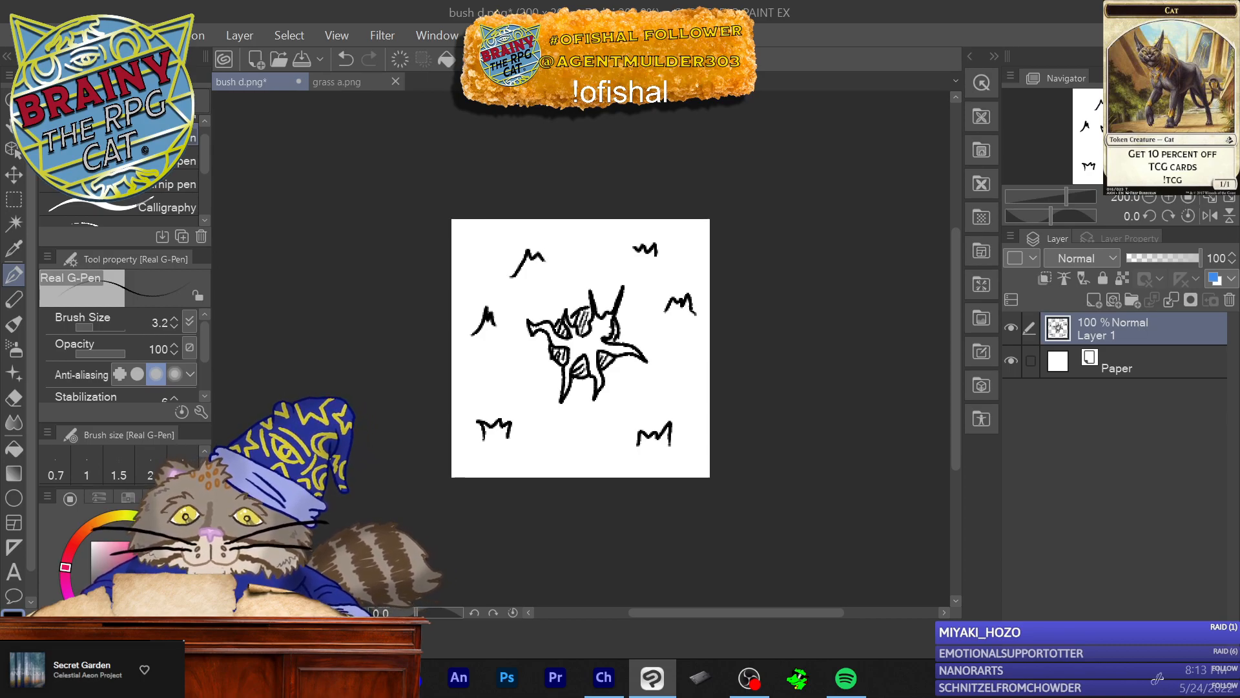
# Step: Save the spiky bush drawing as a new PNG named "bush e", accepting the loss of layer information
pyautogui.click(9, 35)
pyautogui.moveTo(330, 186)
pyautogui.click(433, 247)
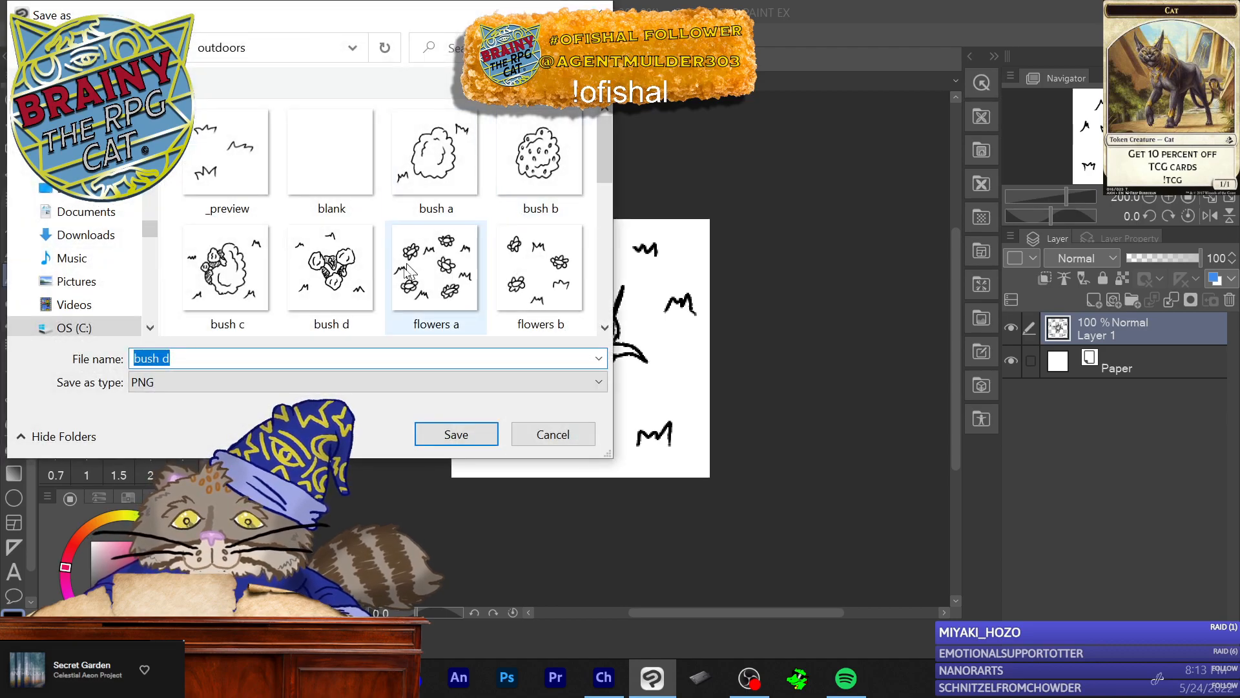
pyautogui.click(305, 357)
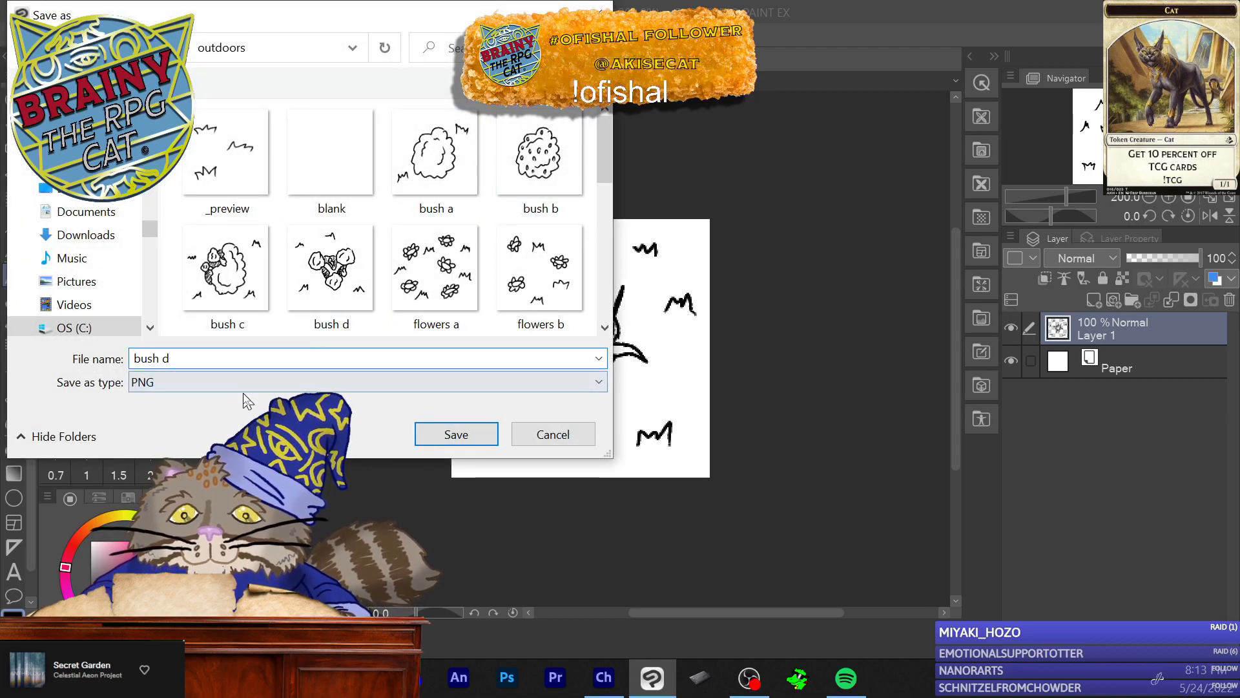
pyautogui.press('BackSpace')
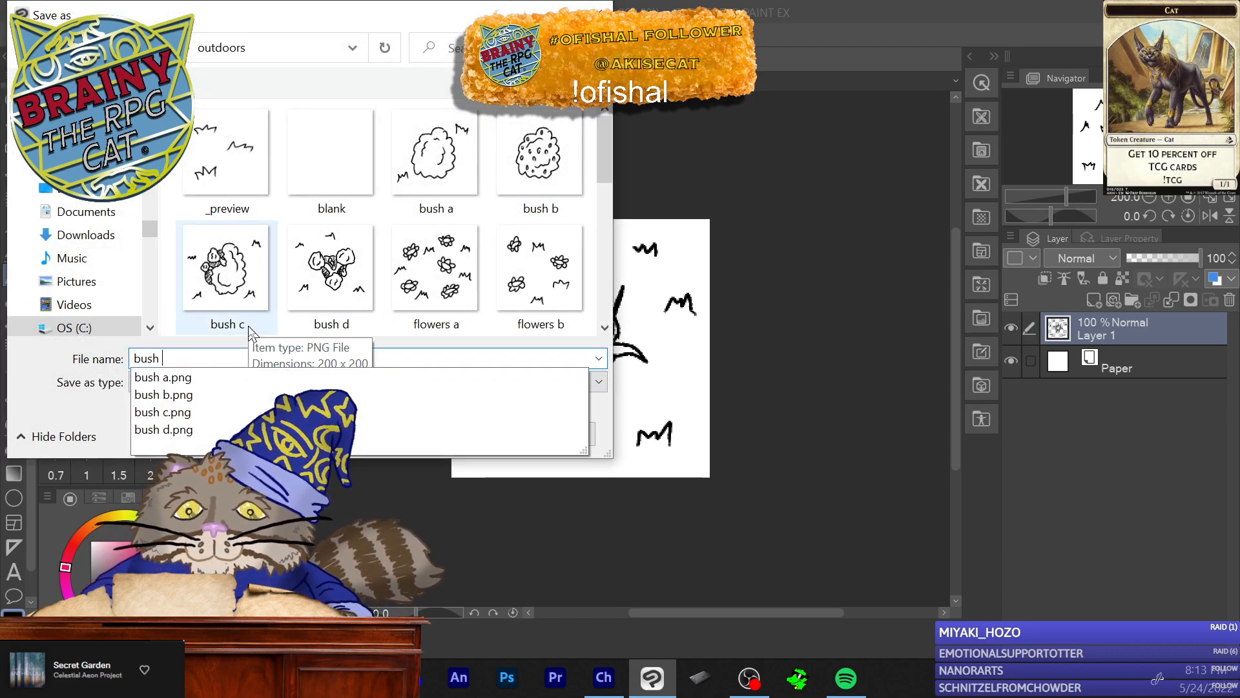
pyautogui.write('e')
pyautogui.click(456, 434)
pyautogui.click(660, 269)
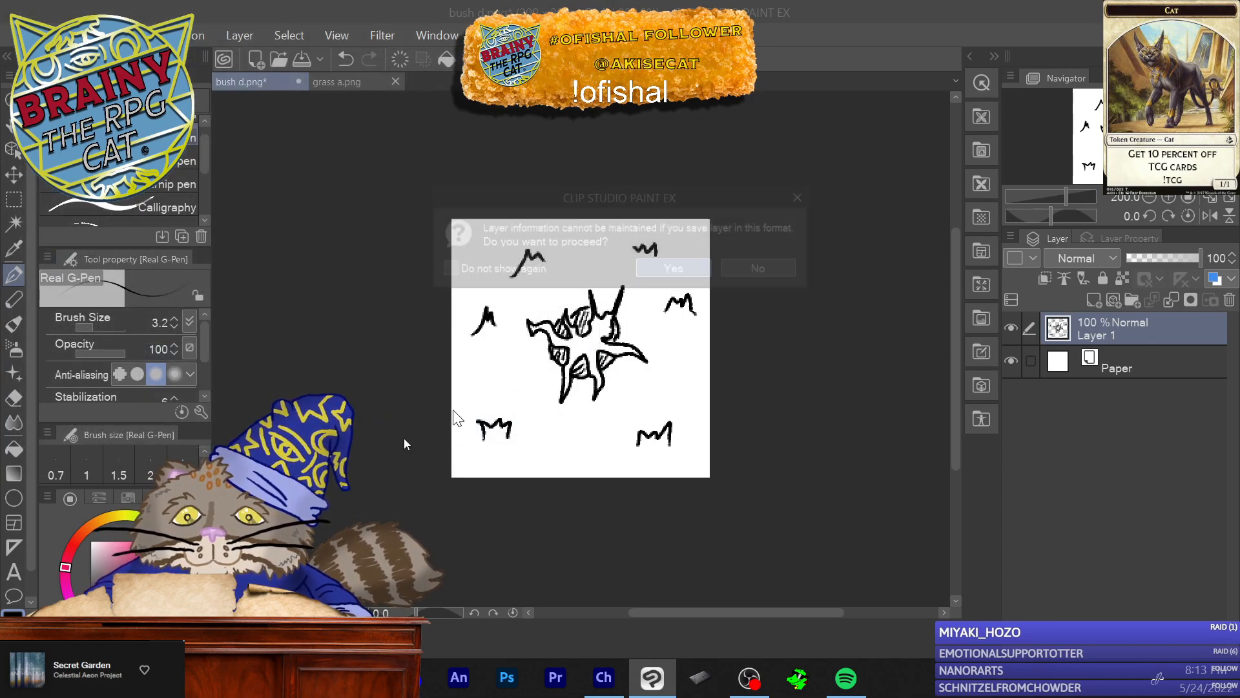
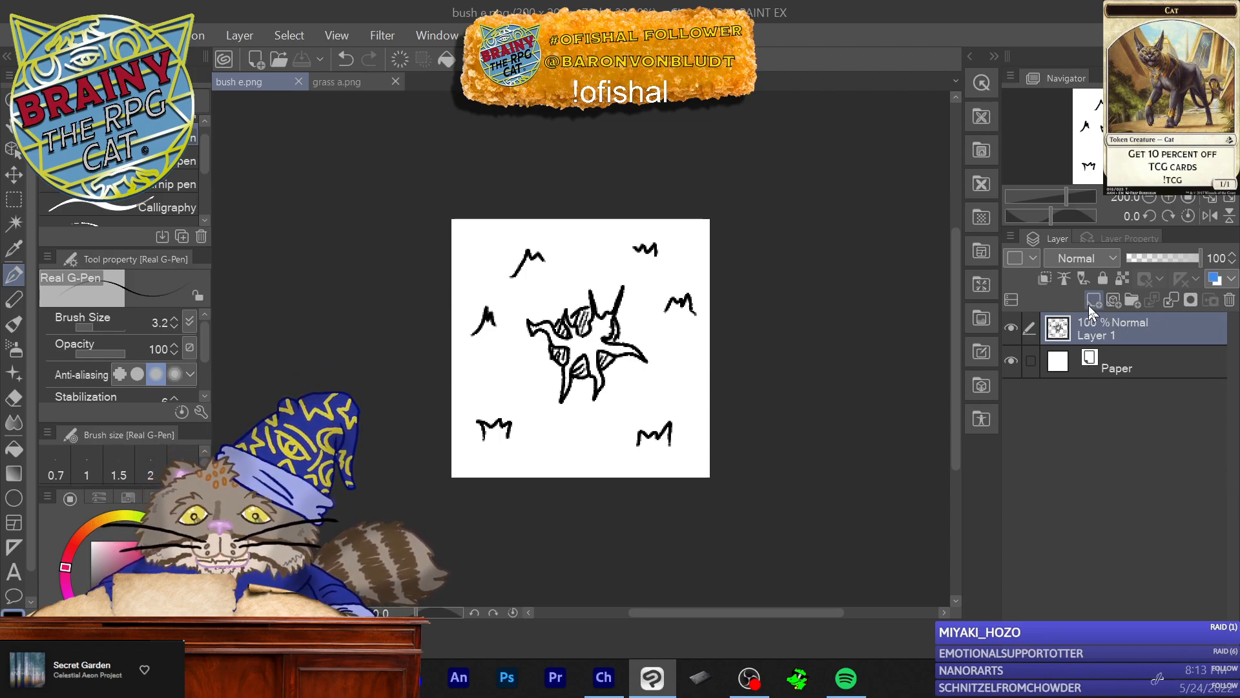
# Step: Add a new raster layer, delete Layer 1 with the spiky bush, and make the empty Layer 2 active
pyautogui.click(1093, 300)
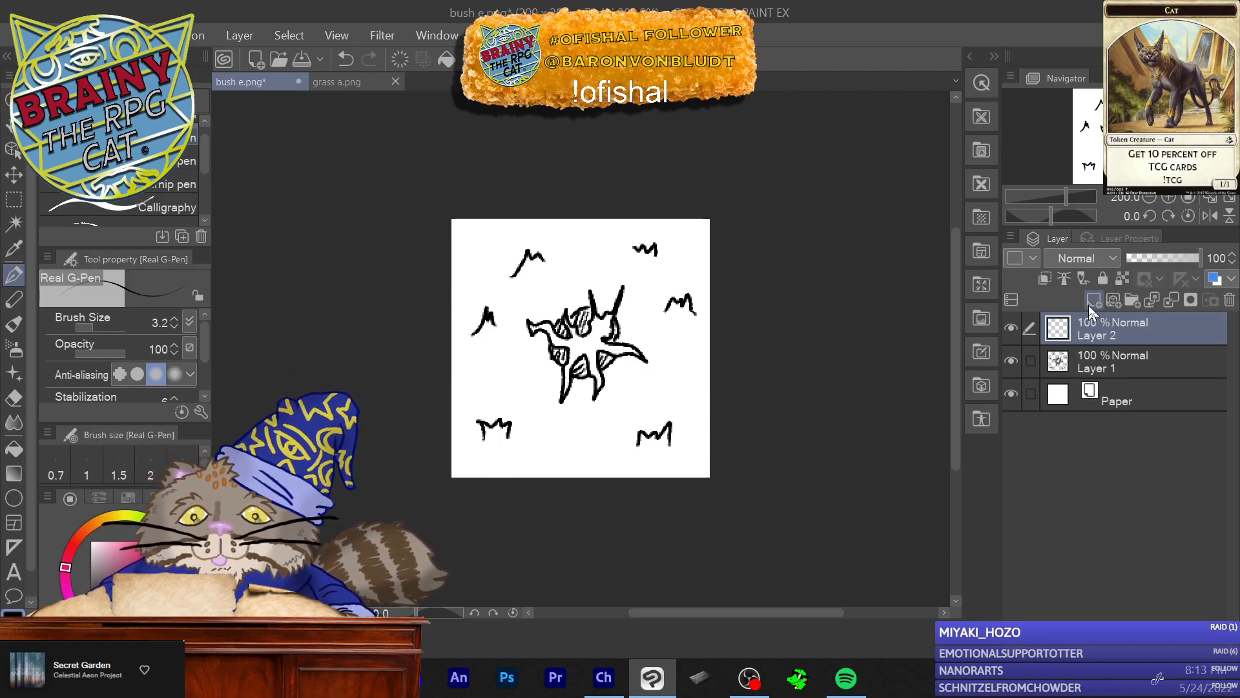
pyautogui.click(1191, 360)
pyautogui.click(1230, 300)
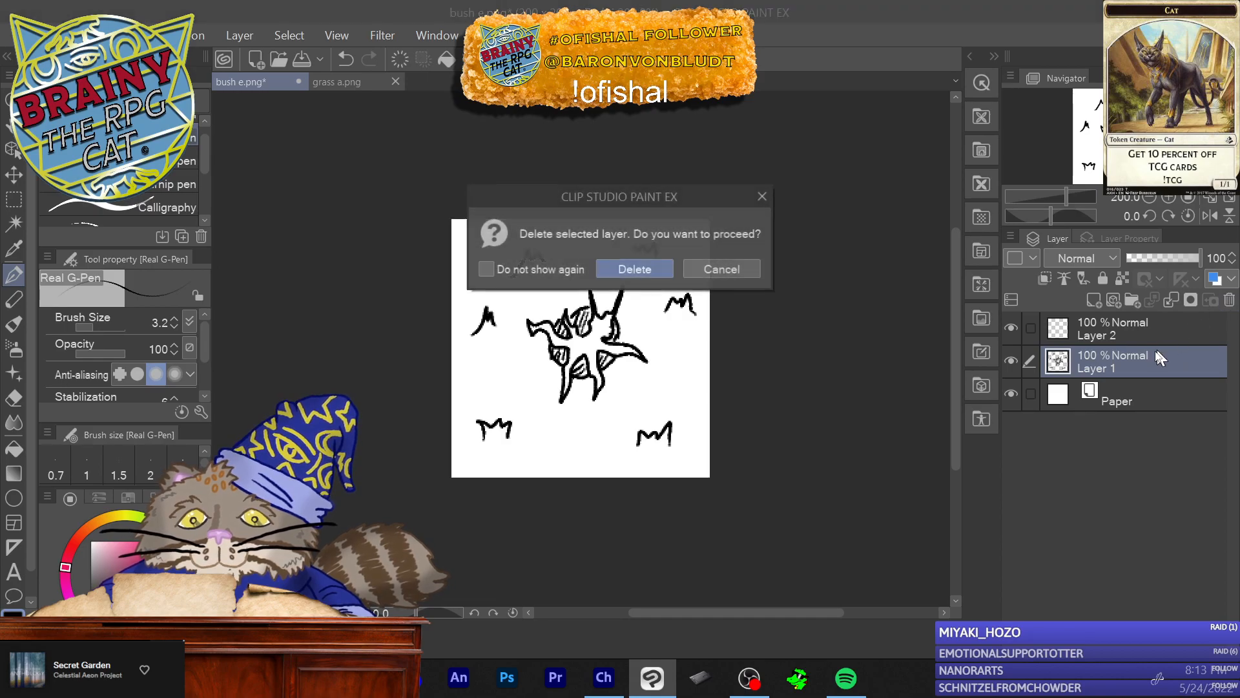
pyautogui.click(634, 269)
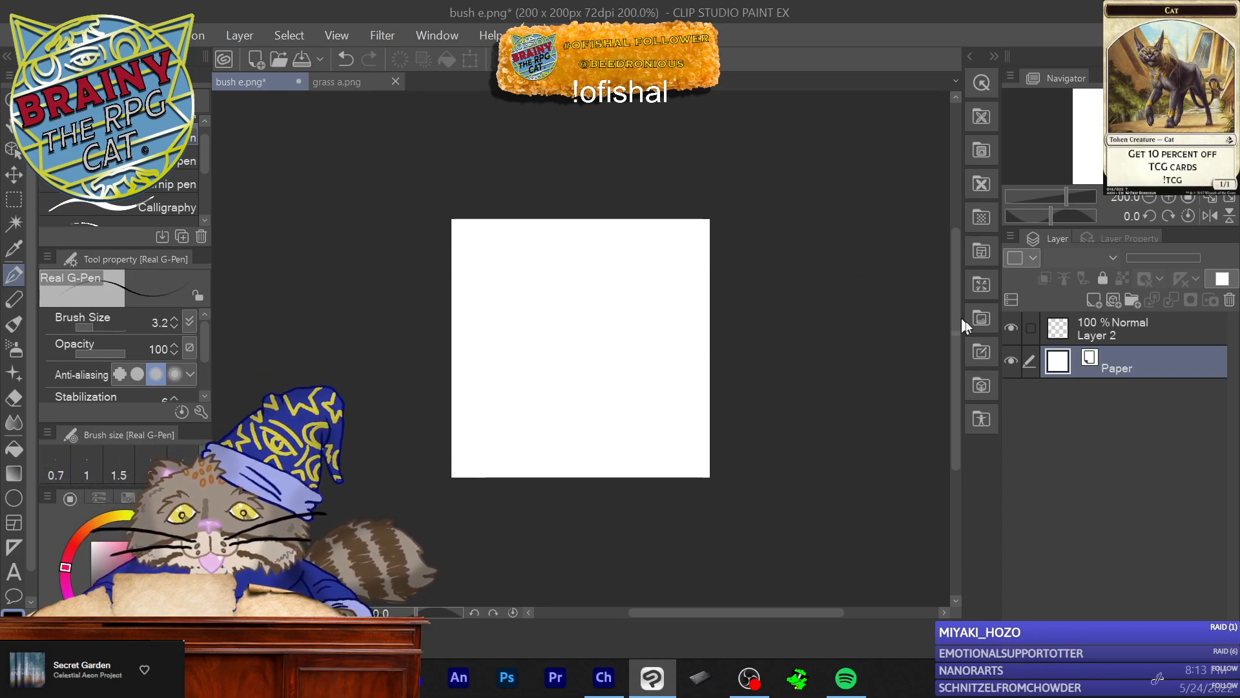
pyautogui.click(1106, 341)
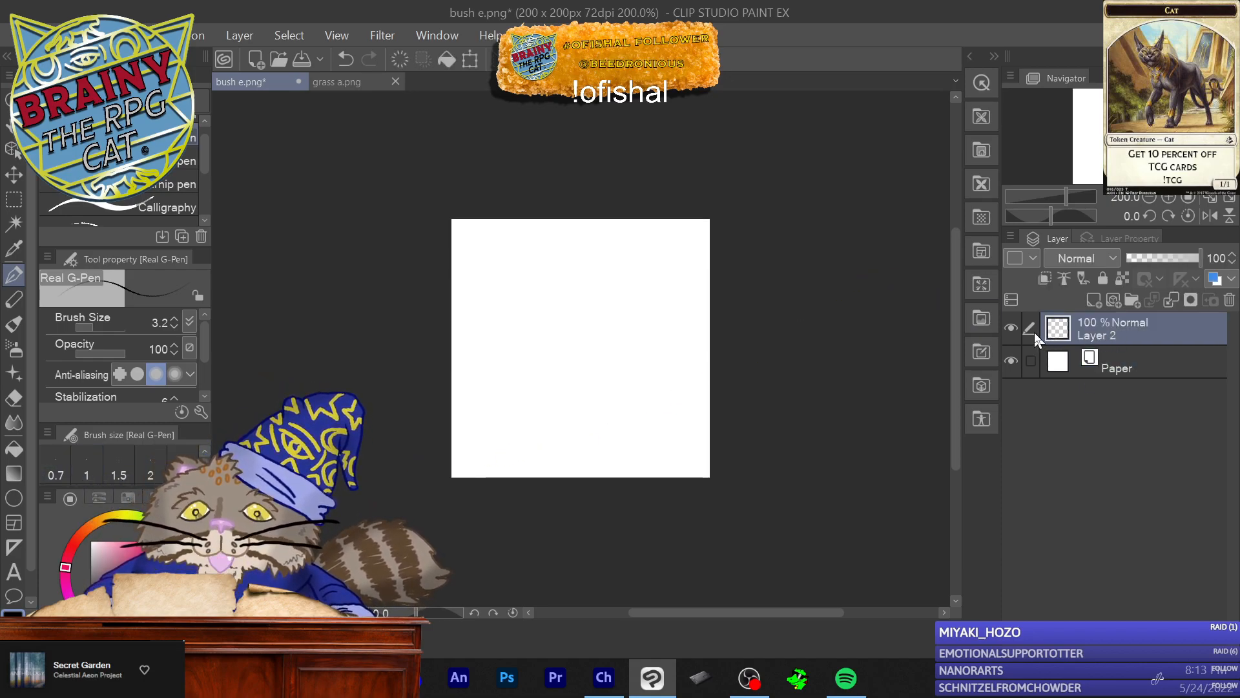
# Step: Draw two round leafy bushes with inner contour lines, one in the canvas's upper right and one in its lower left
pyautogui.moveTo(628, 317)
pyautogui.mouseDown()
pyautogui.moveTo(660, 302)
pyautogui.moveTo(668, 279)
pyautogui.moveTo(647, 249)
pyautogui.moveTo(612, 248)
pyautogui.moveTo(585, 269)
pyautogui.moveTo(584, 315)
pyautogui.moveTo(629, 323)
pyautogui.mouseUp()
pyautogui.moveTo(630, 254)
pyautogui.mouseDown()
pyautogui.moveTo(600, 285)
pyautogui.moveTo(645, 308)
pyautogui.moveTo(626, 314)
pyautogui.moveTo(613, 287)
pyautogui.moveTo(627, 296)
pyautogui.mouseUp()
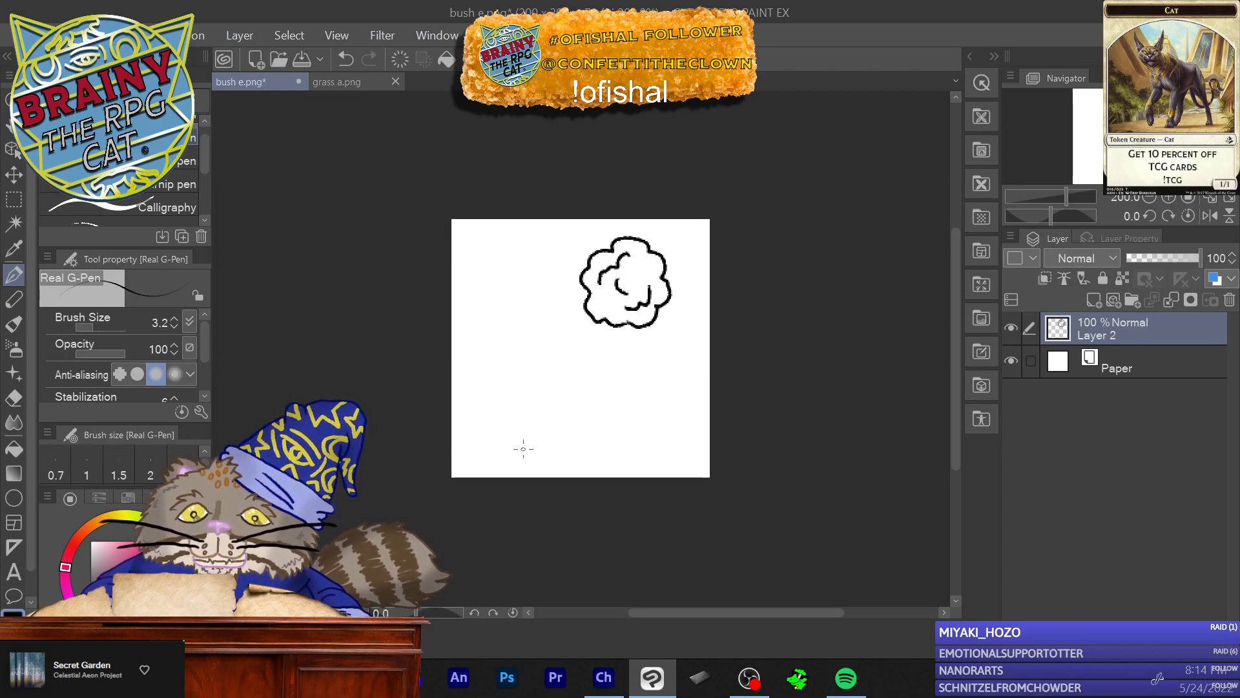
pyautogui.moveTo(536, 392)
pyautogui.mouseDown()
pyautogui.moveTo(478, 395)
pyautogui.moveTo(481, 456)
pyautogui.moveTo(525, 454)
pyautogui.moveTo(543, 424)
pyautogui.moveTo(534, 388)
pyautogui.moveTo(509, 442)
pyautogui.moveTo(486, 419)
pyautogui.moveTo(484, 438)
pyautogui.mouseUp()
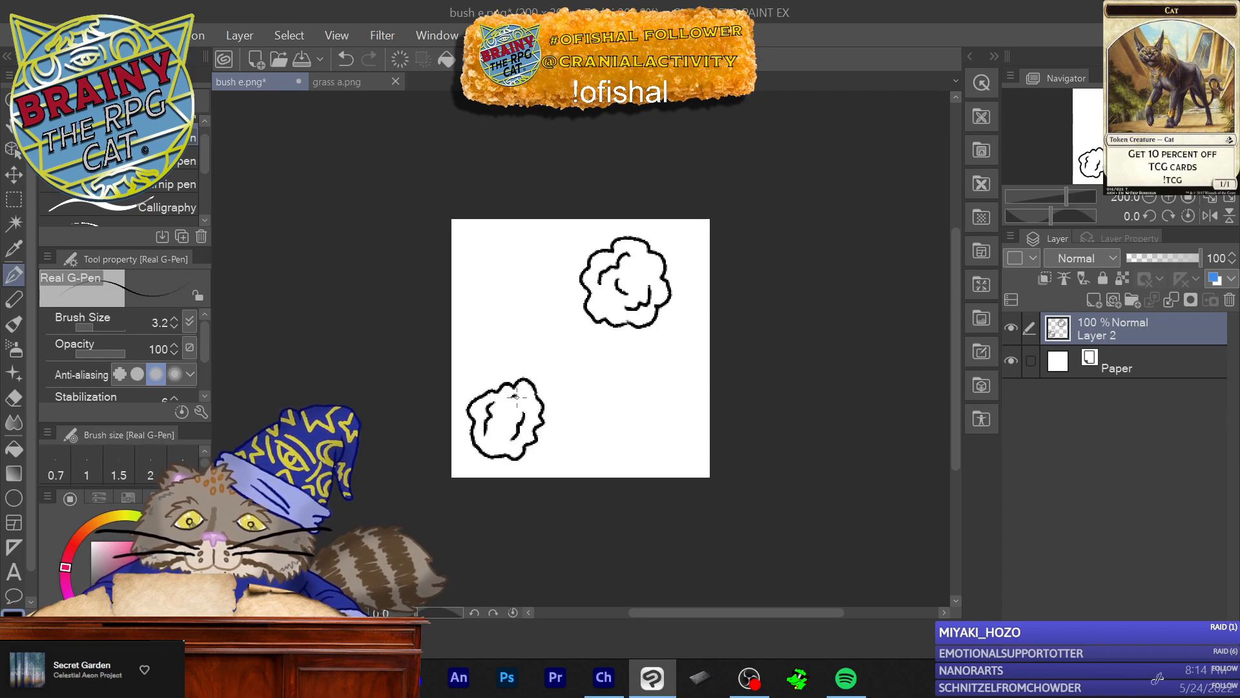
# Step: Draw three zigzag grass tufts: one in the canvas's lower right, one in the upper left and one above the lower-left bush
pyautogui.moveTo(649, 437)
pyautogui.mouseDown()
pyautogui.moveTo(641, 423)
pyautogui.moveTo(612, 434)
pyautogui.mouseUp()
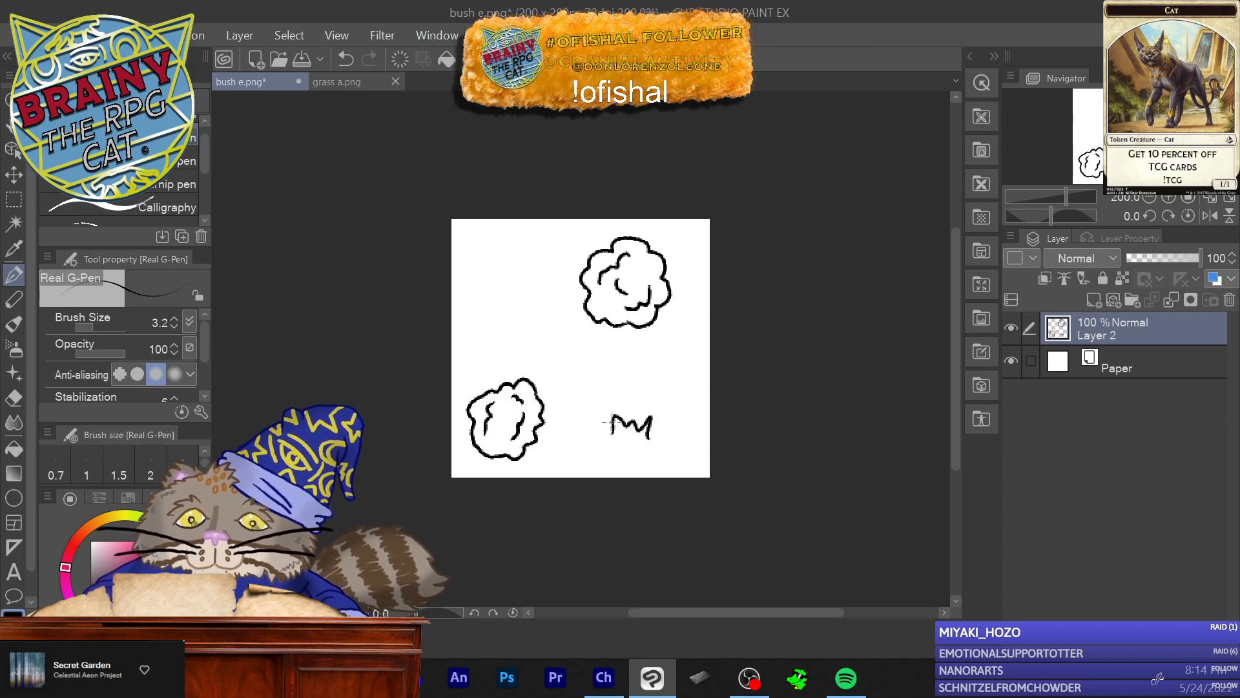
pyautogui.moveTo(482, 295)
pyautogui.mouseDown()
pyautogui.moveTo(481, 277)
pyautogui.moveTo(522, 285)
pyautogui.mouseUp()
pyautogui.moveTo(558, 353)
pyautogui.mouseDown()
pyautogui.moveTo(546, 336)
pyautogui.moveTo(496, 341)
pyautogui.mouseUp()
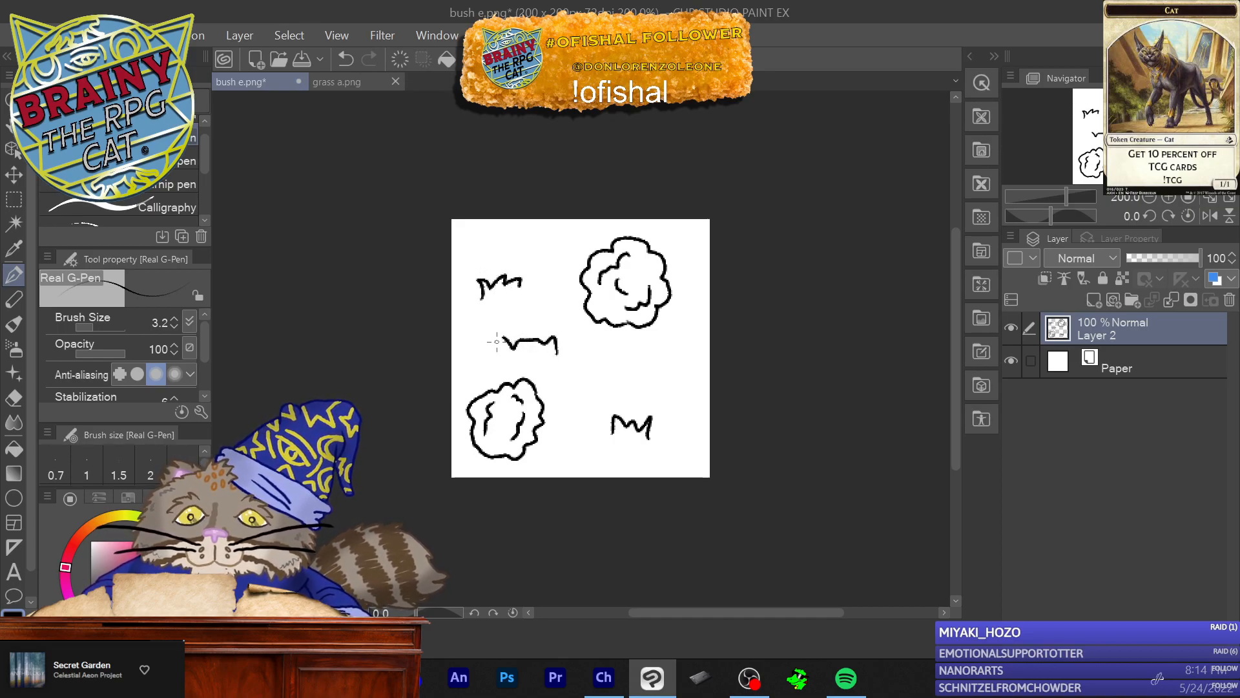
# Step: Save the two-bush drawing as a new PNG named "bush f", accepting the loss of layer information
pyautogui.click(9, 35)
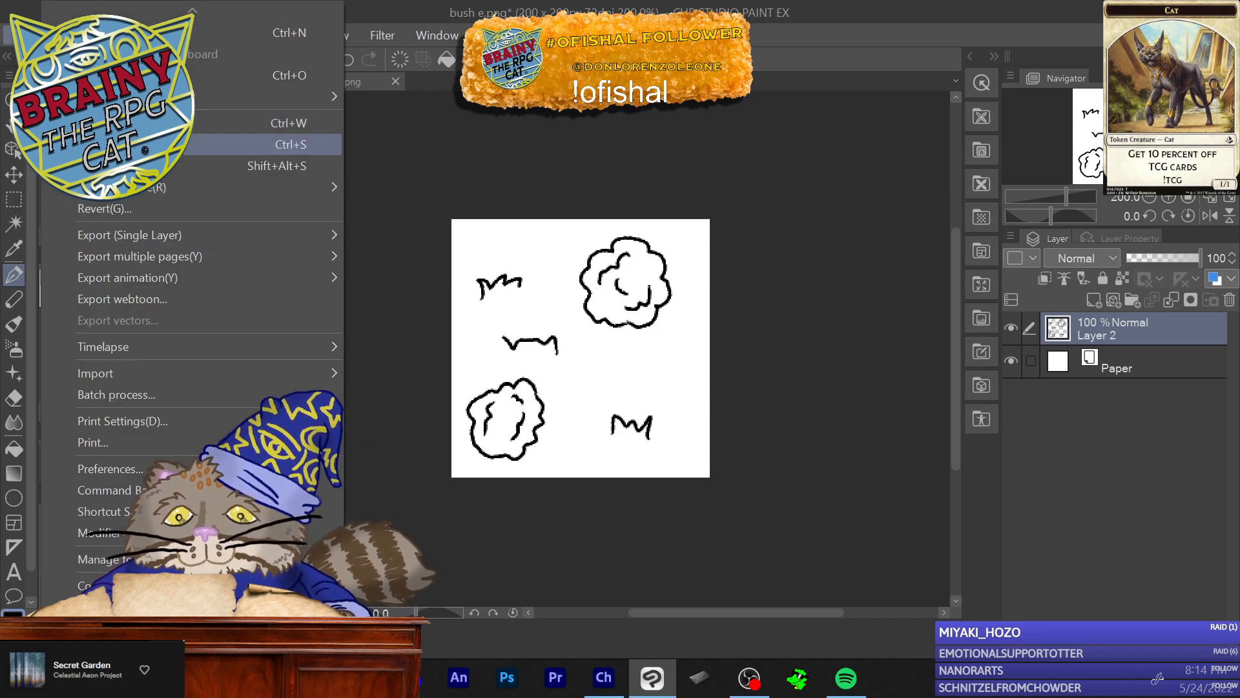
pyautogui.moveTo(161, 187)
pyautogui.click(401, 244)
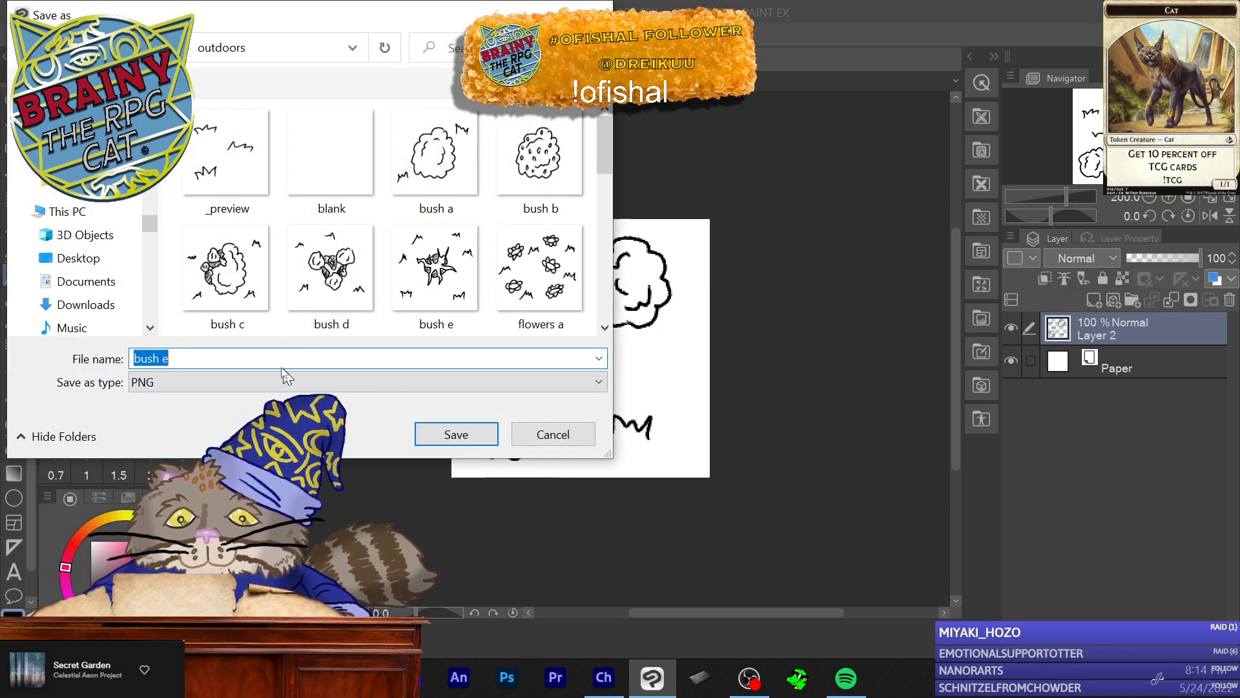
pyautogui.click(264, 363)
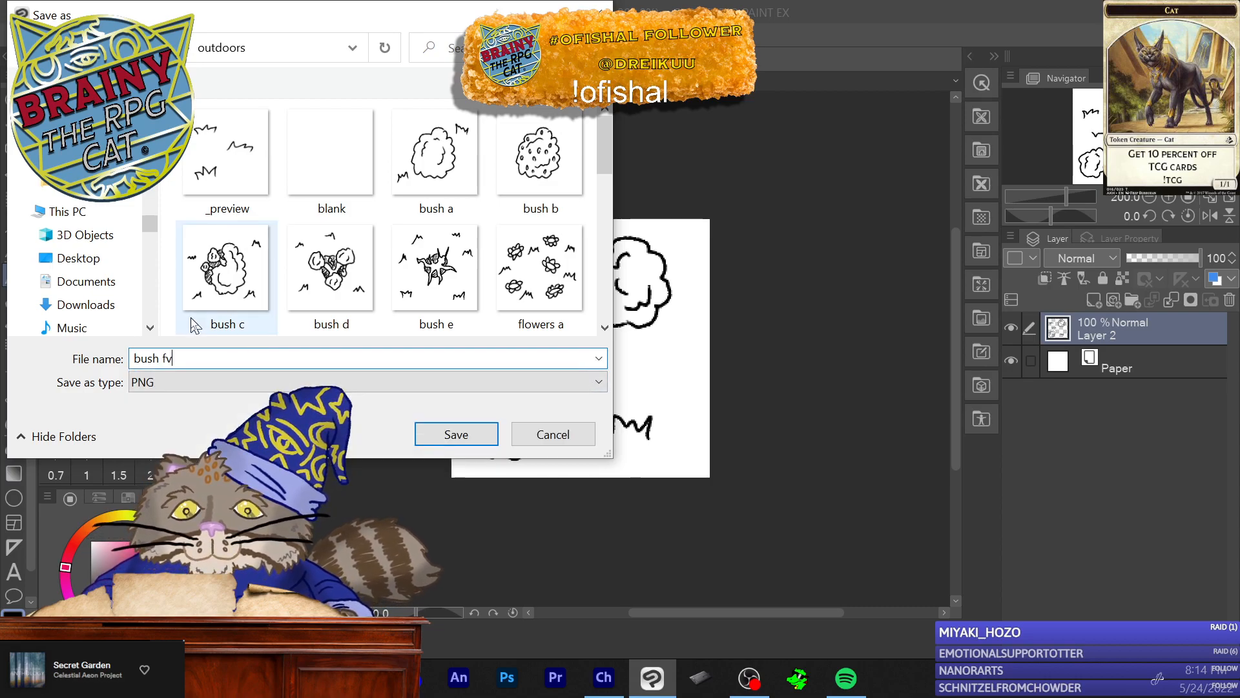
pyautogui.press('BackSpace')
pyautogui.write('f')
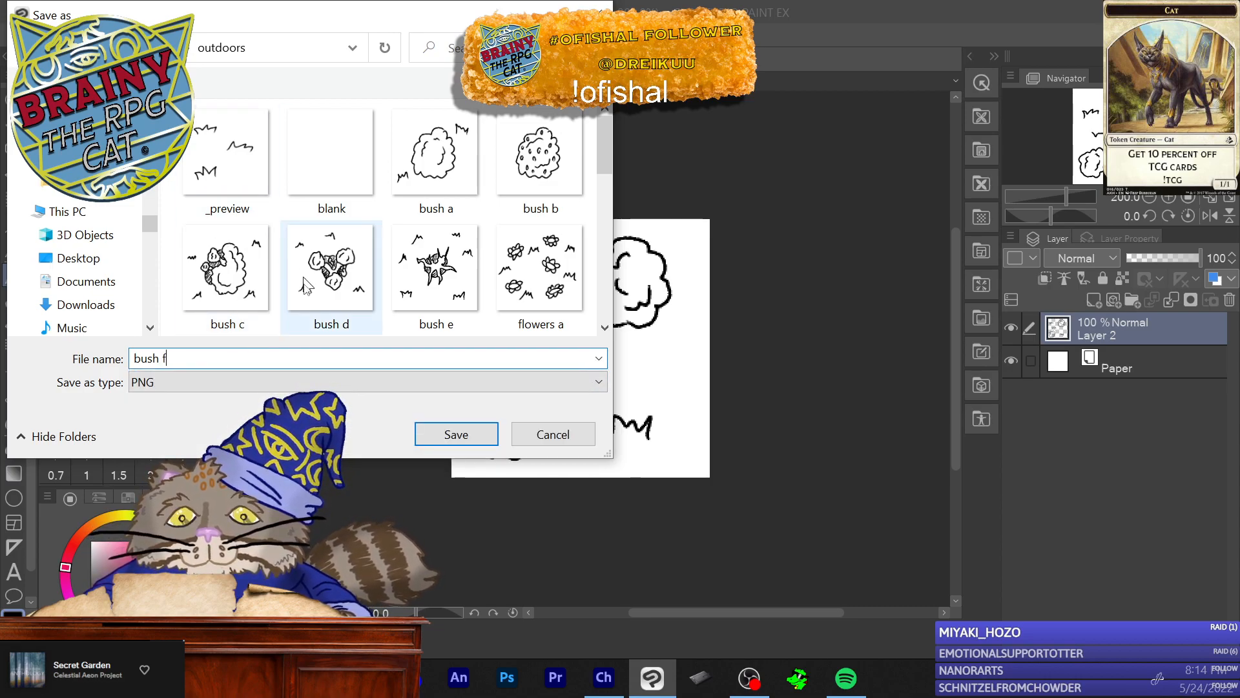
pyautogui.click(440, 432)
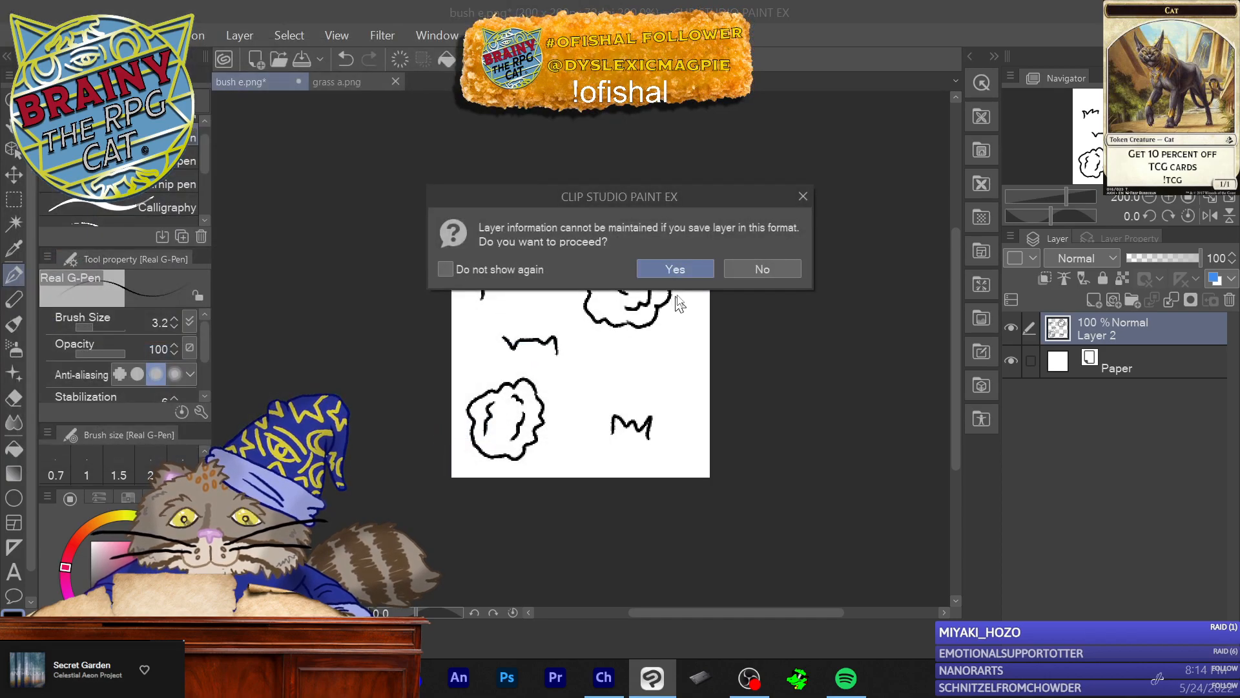
pyautogui.click(688, 269)
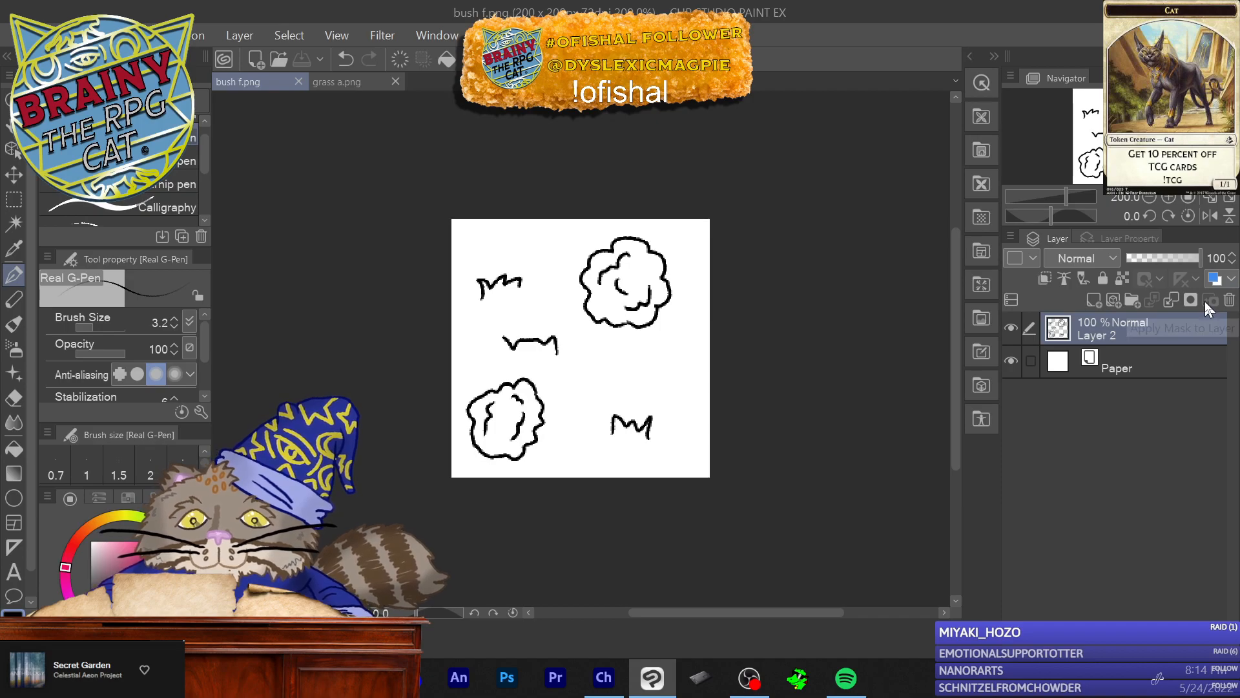
# Step: Delete Layer 2 with the two bushes and add a new empty raster layer
pyautogui.click(1229, 300)
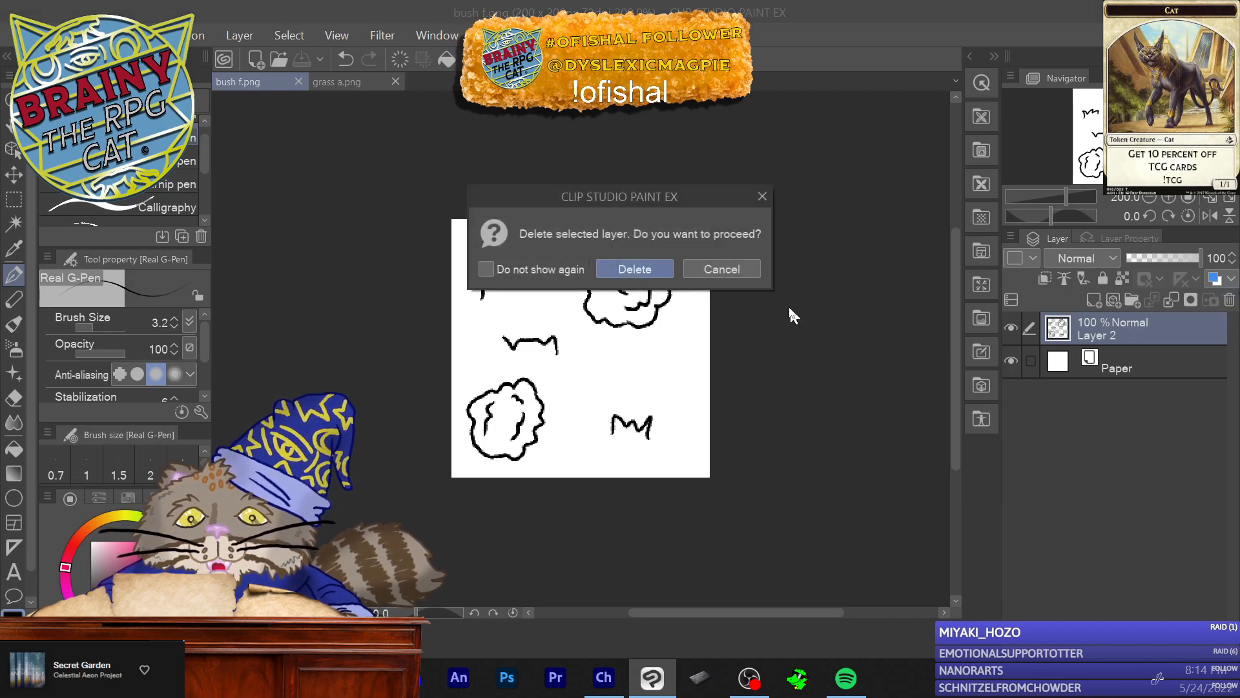
pyautogui.click(655, 272)
pyautogui.click(1096, 299)
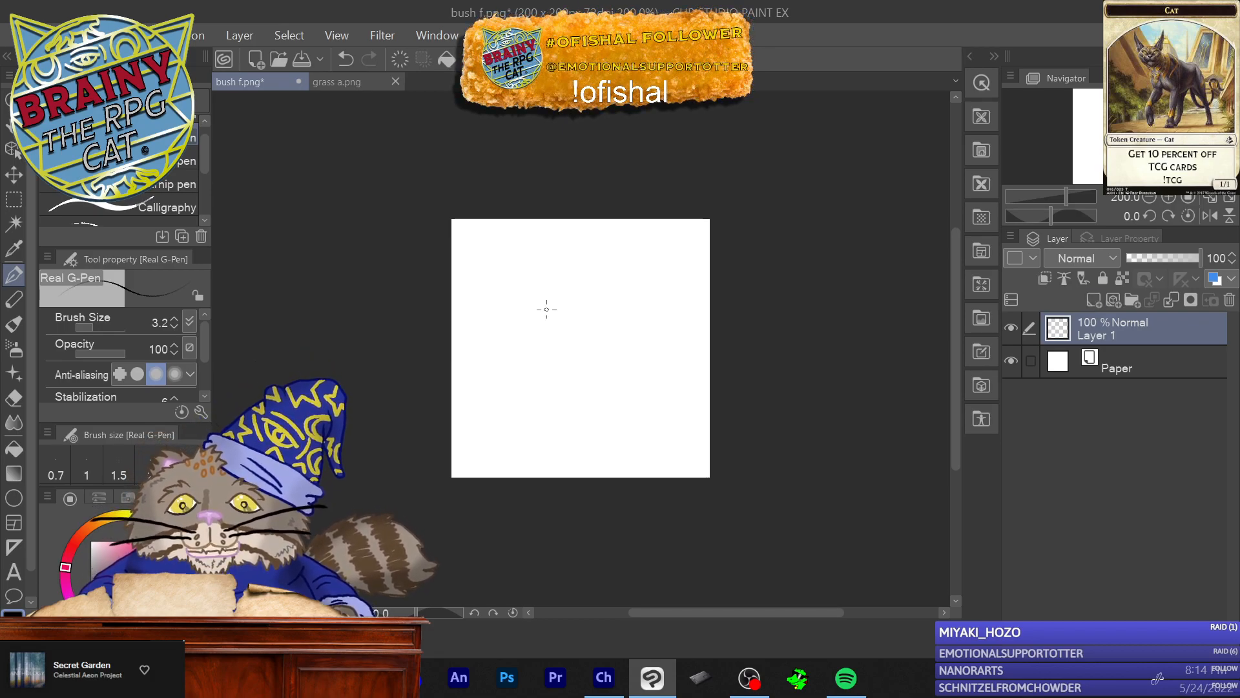
# Step: Draw two round bushes with inner contour lines, one in the canvas's upper left and one in its lower right
pyautogui.moveTo(536, 319)
pyautogui.mouseDown()
pyautogui.moveTo(541, 252)
pyautogui.moveTo(501, 252)
pyautogui.moveTo(471, 304)
pyautogui.moveTo(497, 334)
pyautogui.moveTo(539, 319)
pyautogui.mouseUp()
pyautogui.moveTo(511, 267)
pyautogui.mouseDown()
pyautogui.moveTo(486, 288)
pyautogui.moveTo(515, 315)
pyautogui.mouseUp()
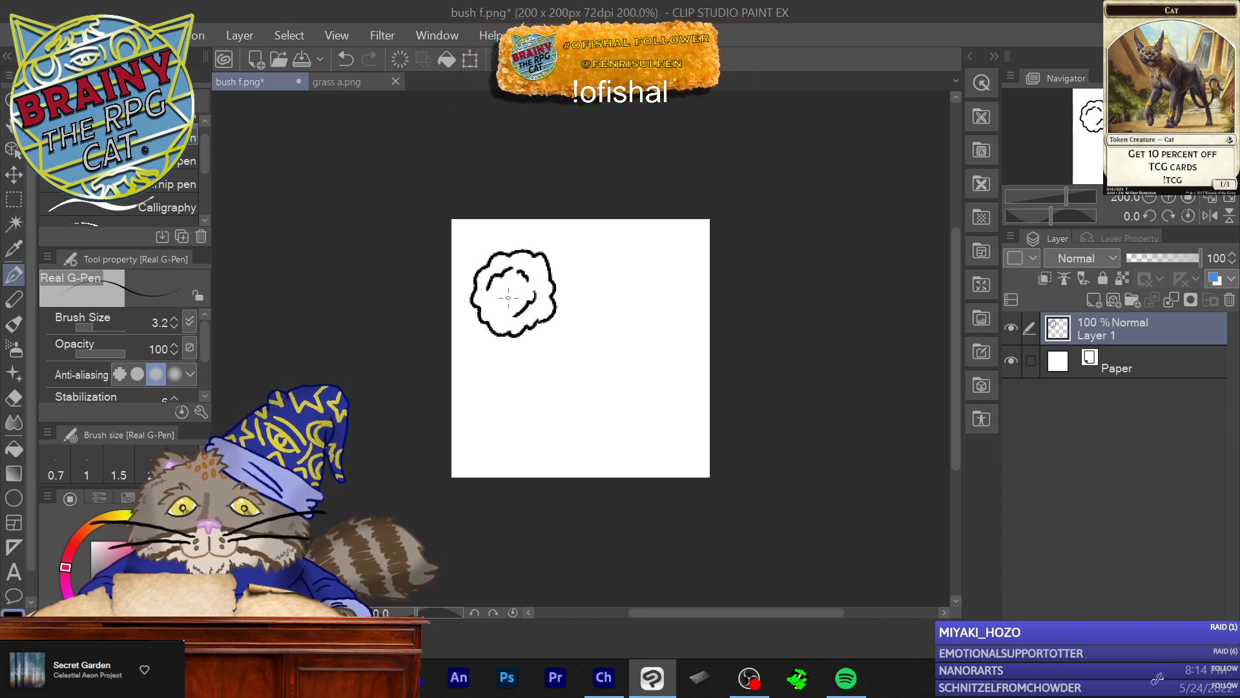
pyautogui.moveTo(683, 403)
pyautogui.mouseDown()
pyautogui.moveTo(617, 408)
pyautogui.moveTo(628, 453)
pyautogui.mouseUp()
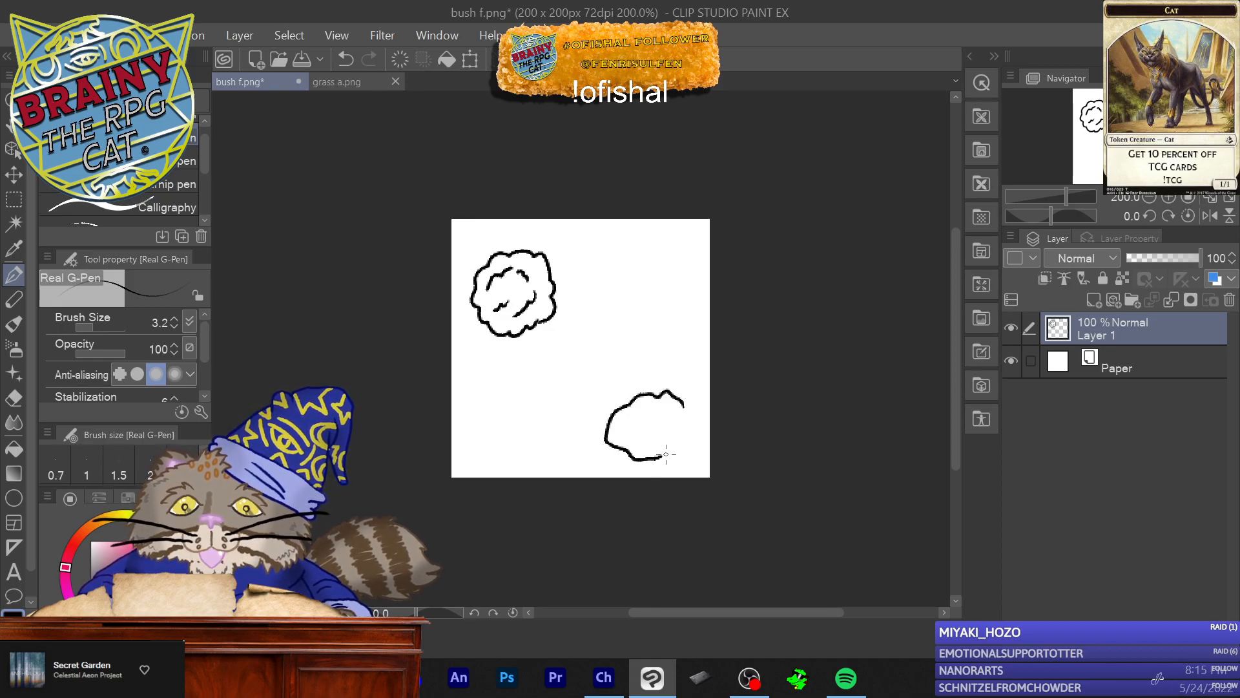
pyautogui.moveTo(663, 406); pyautogui.dragTo(668, 431)
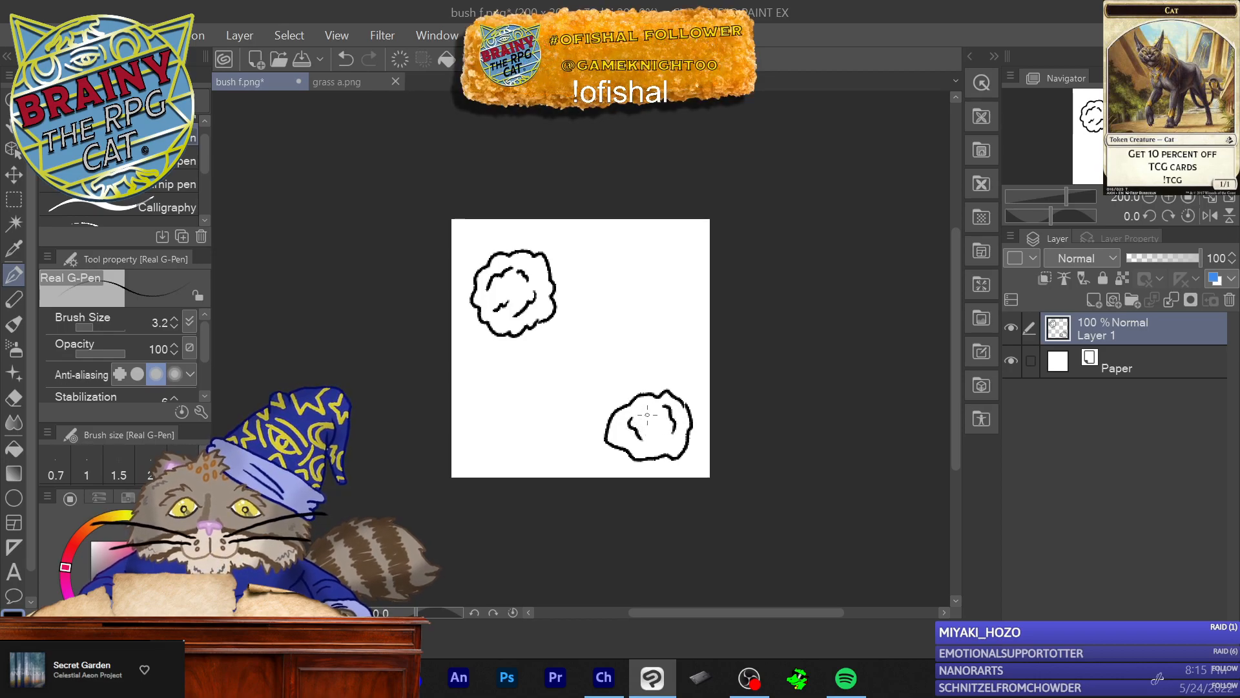
# Step: Draw four grass tufts in the empty areas: upper right, lower left, centre and above the lower-right bush
pyautogui.moveTo(656, 312)
pyautogui.mouseDown()
pyautogui.moveTo(636, 284)
pyautogui.moveTo(618, 305)
pyautogui.mouseUp()
pyautogui.moveTo(466, 448)
pyautogui.mouseDown()
pyautogui.moveTo(491, 428)
pyautogui.moveTo(506, 447)
pyautogui.mouseUp()
pyautogui.moveTo(579, 380)
pyautogui.mouseDown()
pyautogui.moveTo(573, 369)
pyautogui.moveTo(544, 373)
pyautogui.mouseUp()
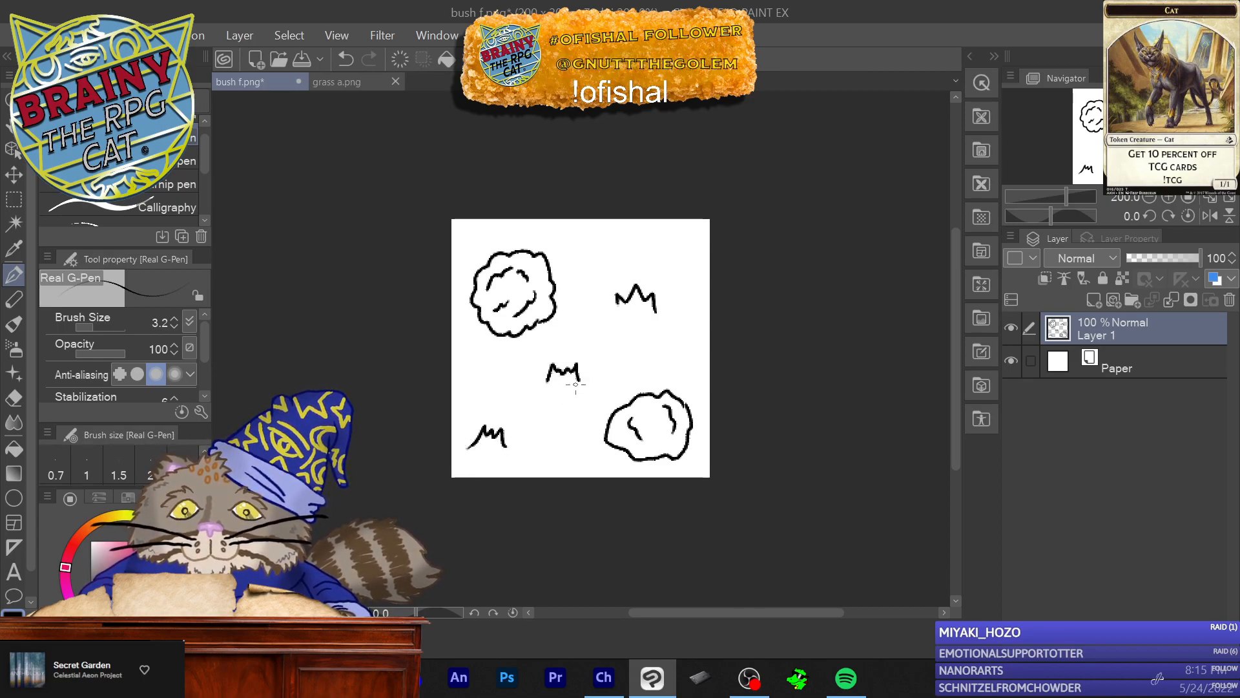
pyautogui.moveTo(669, 364); pyautogui.dragTo(633, 358)
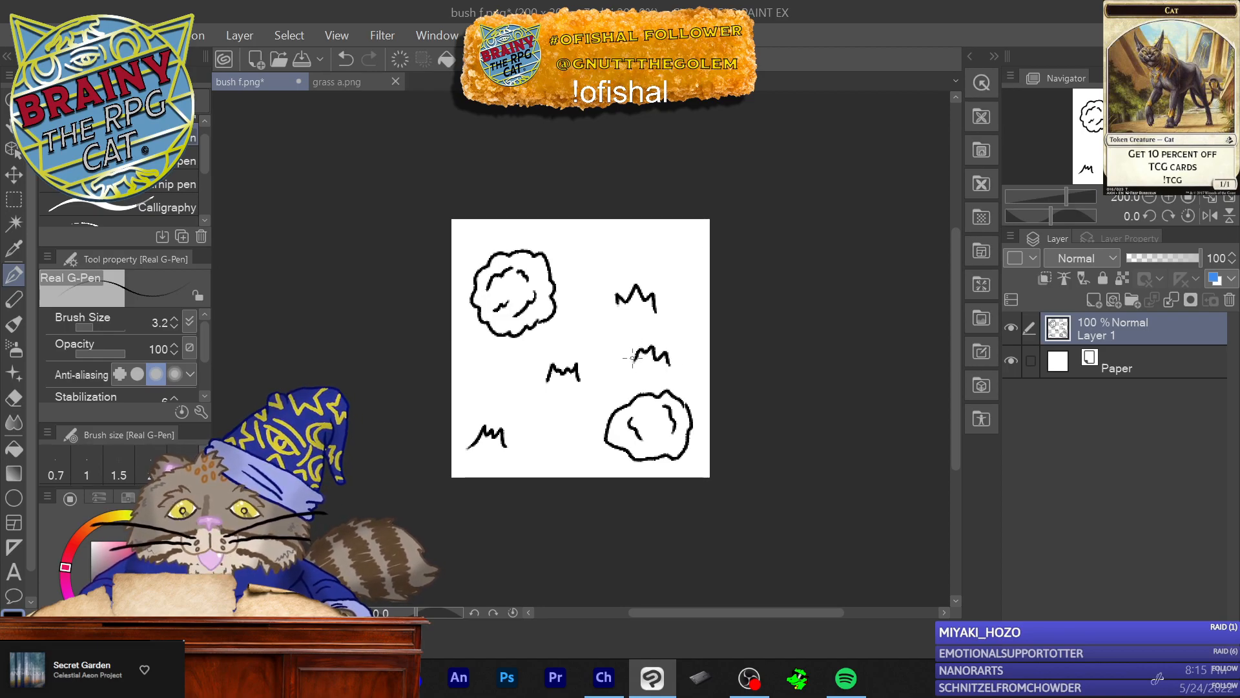
# Step: Save the drawing of two bushes and grass tufts as a new PNG named "bush g", accepting the loss of layer information
pyautogui.click(18, 35)
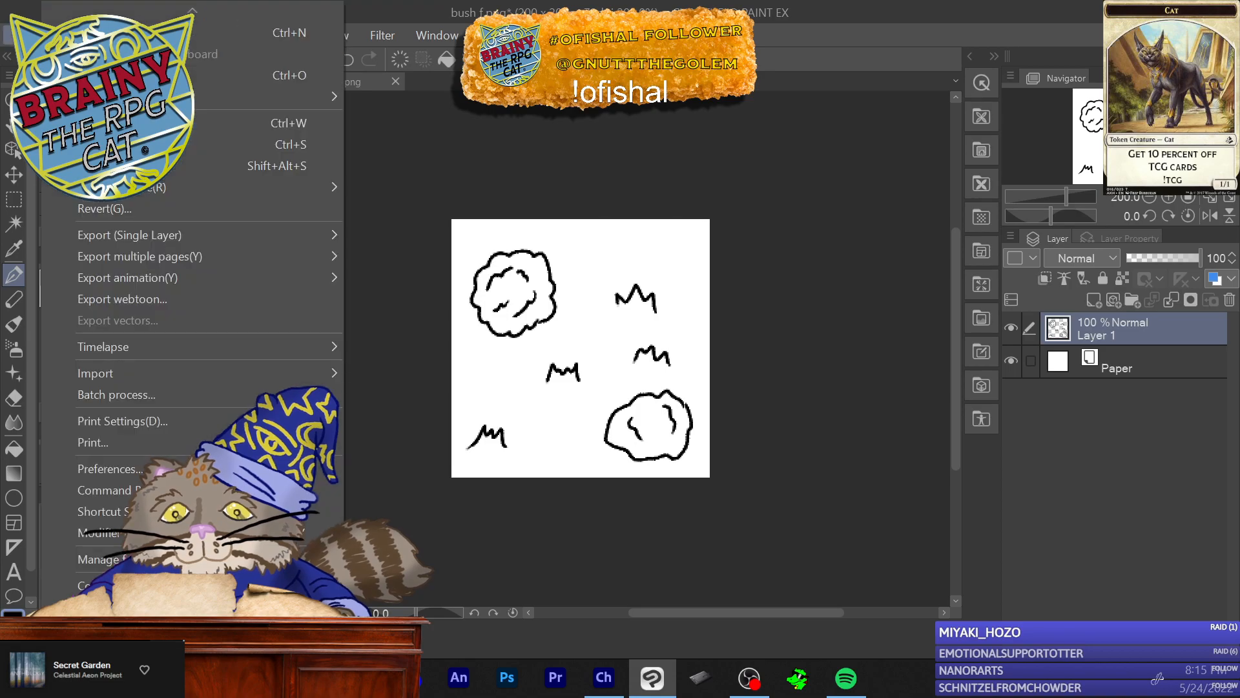
pyautogui.click(207, 165)
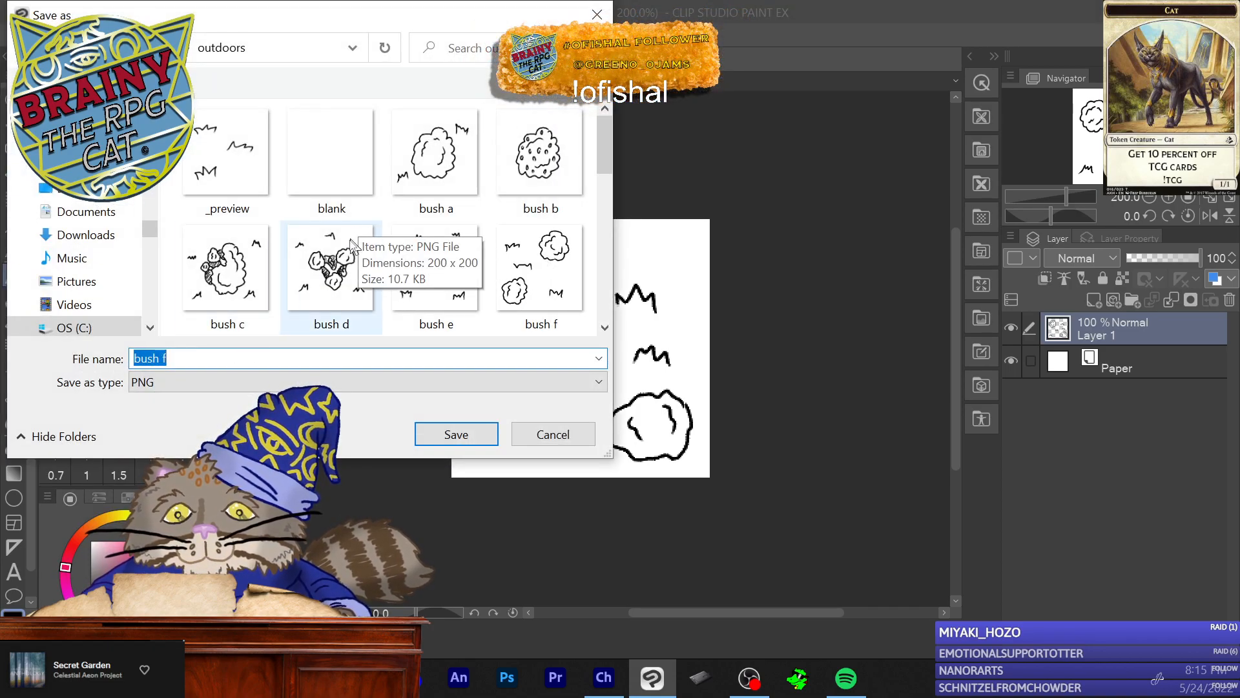
pyautogui.click(201, 359)
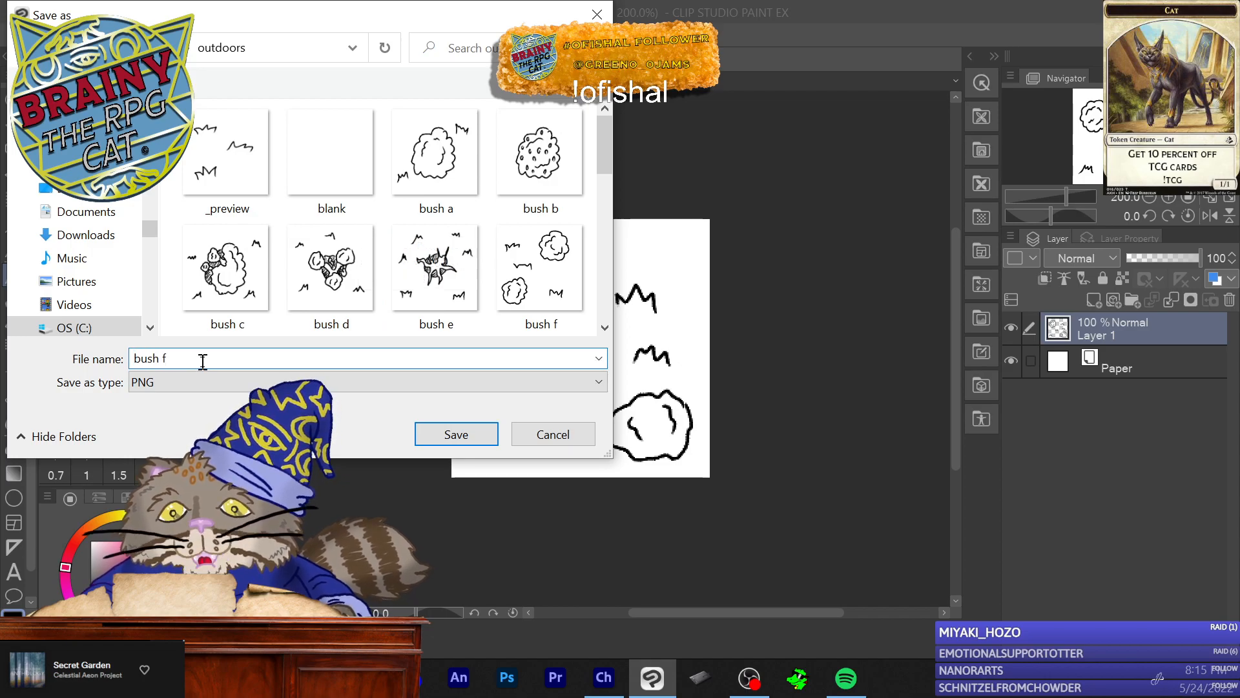
pyautogui.press('BackSpace')
pyautogui.write('g')
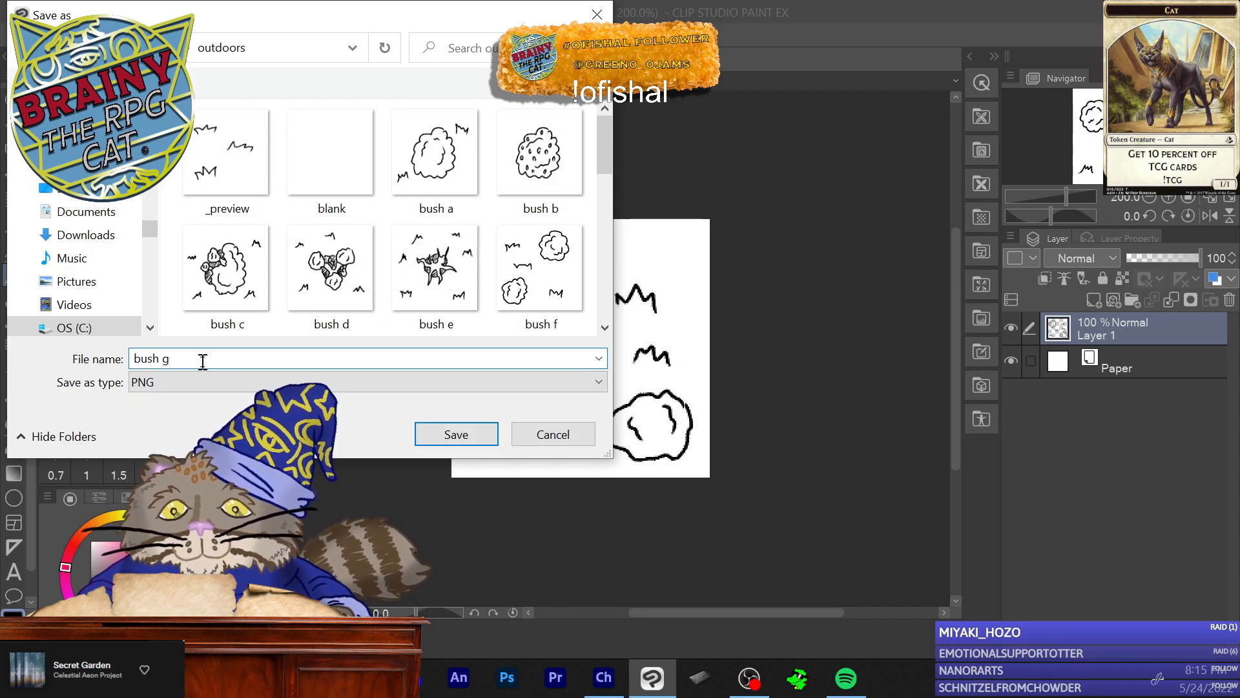
pyautogui.scroll(-4, 327, 274)
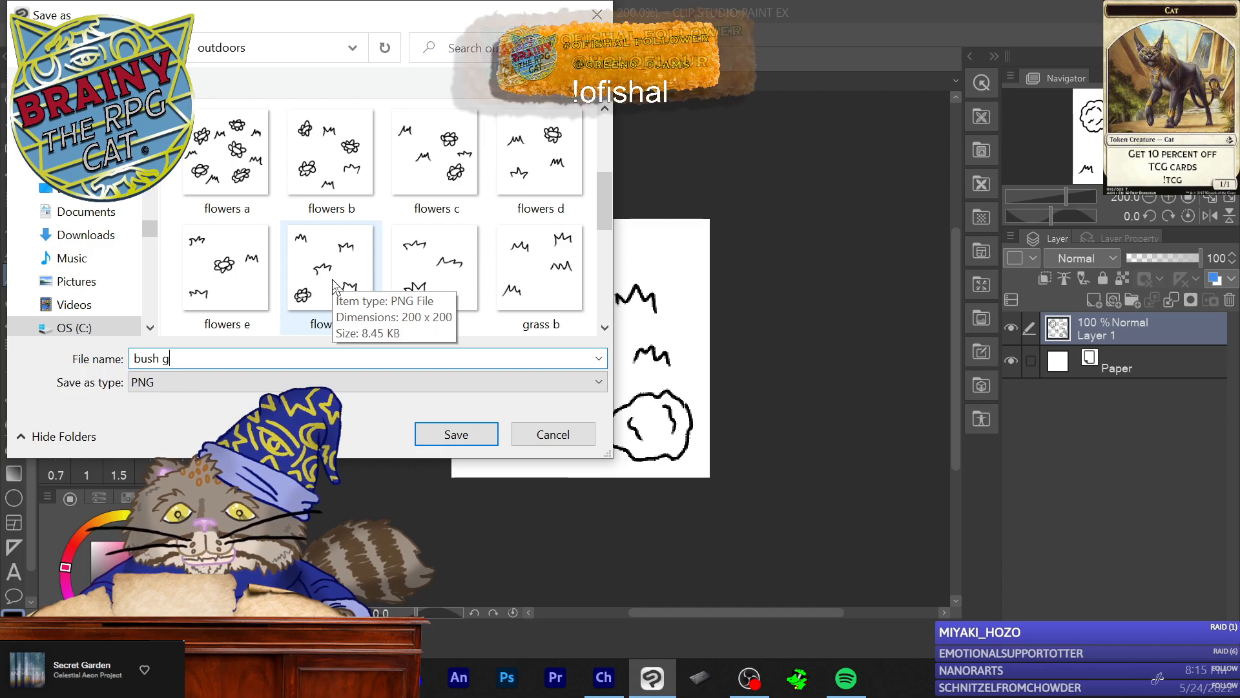
pyautogui.scroll(-2, 334, 284)
pyautogui.scroll(-2, 233, 321)
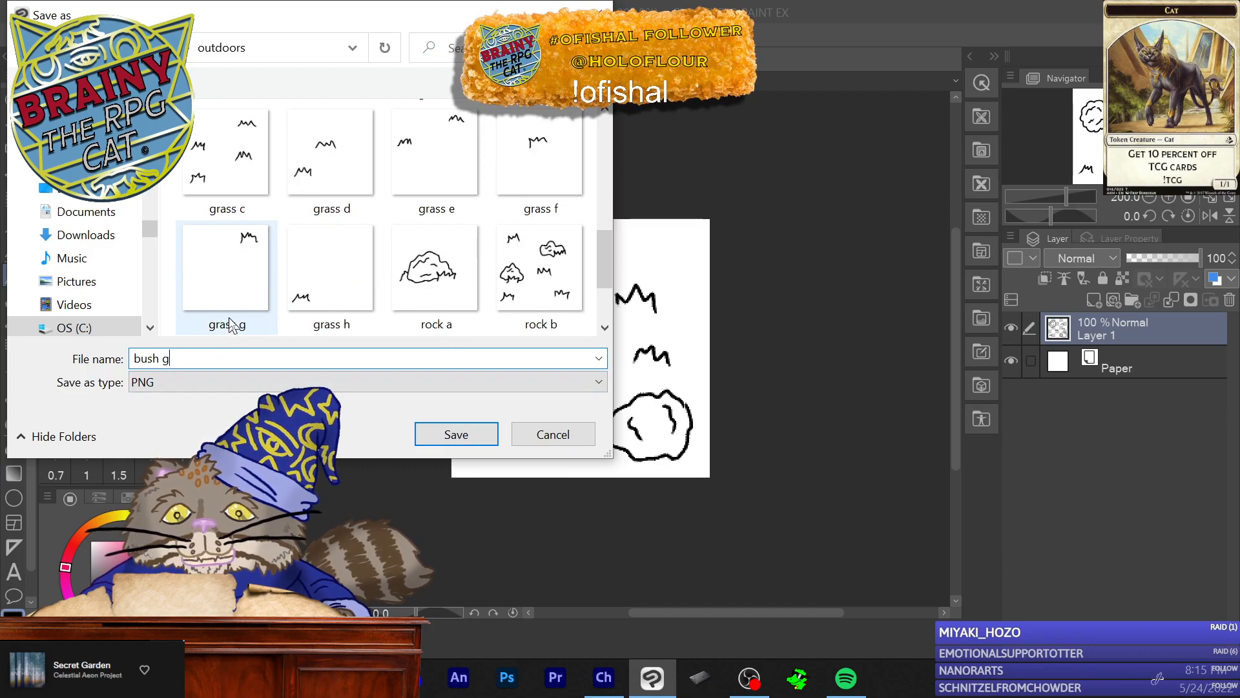
pyautogui.click(457, 436)
pyautogui.click(675, 271)
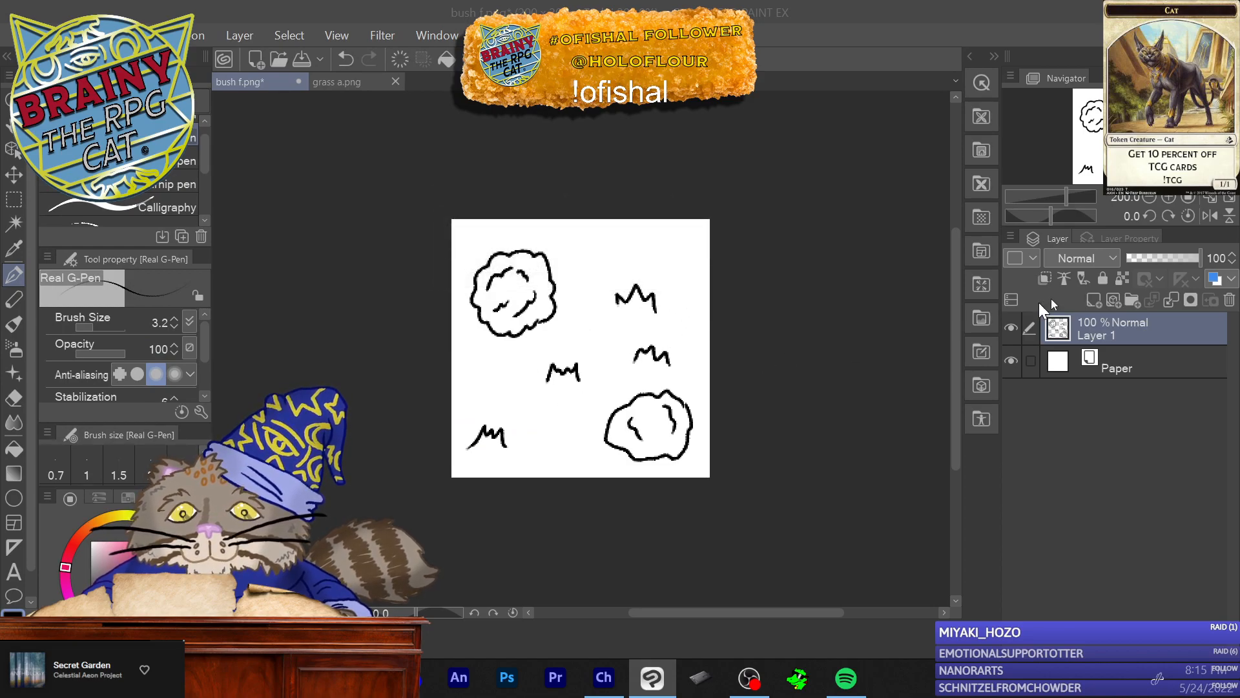
# Step: Delete Layer 1 with the two bushes and add a new empty raster layer
pyautogui.click(1230, 299)
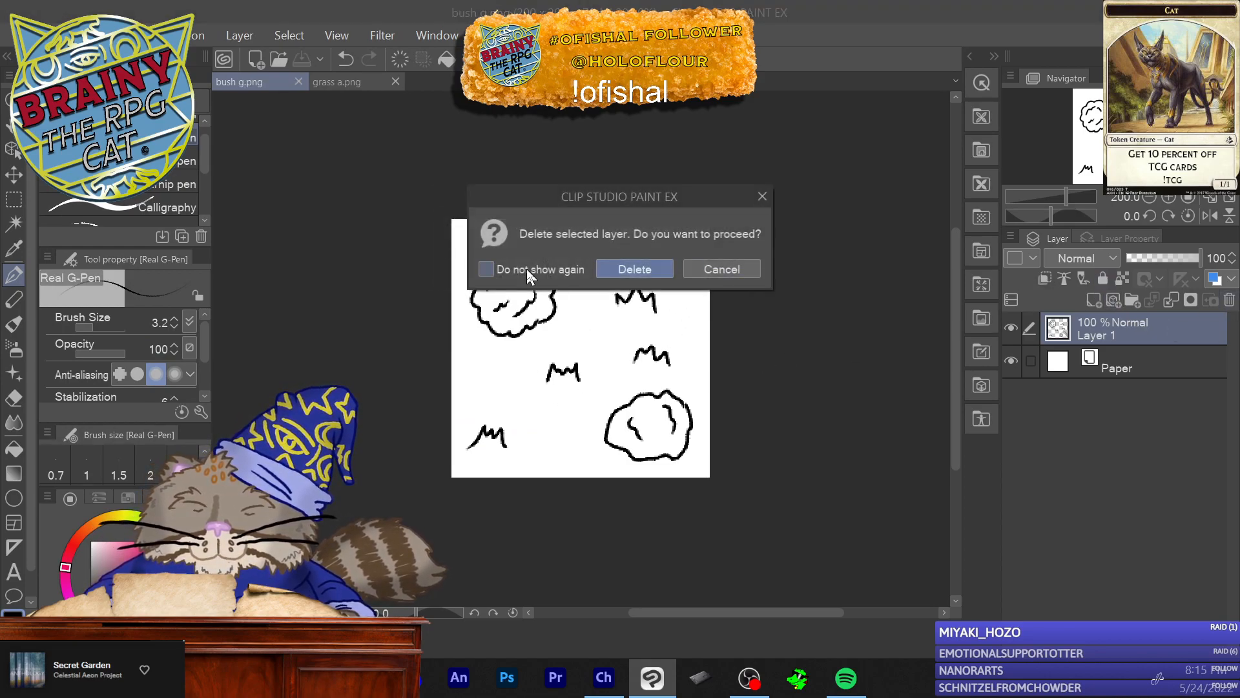
pyautogui.click(632, 266)
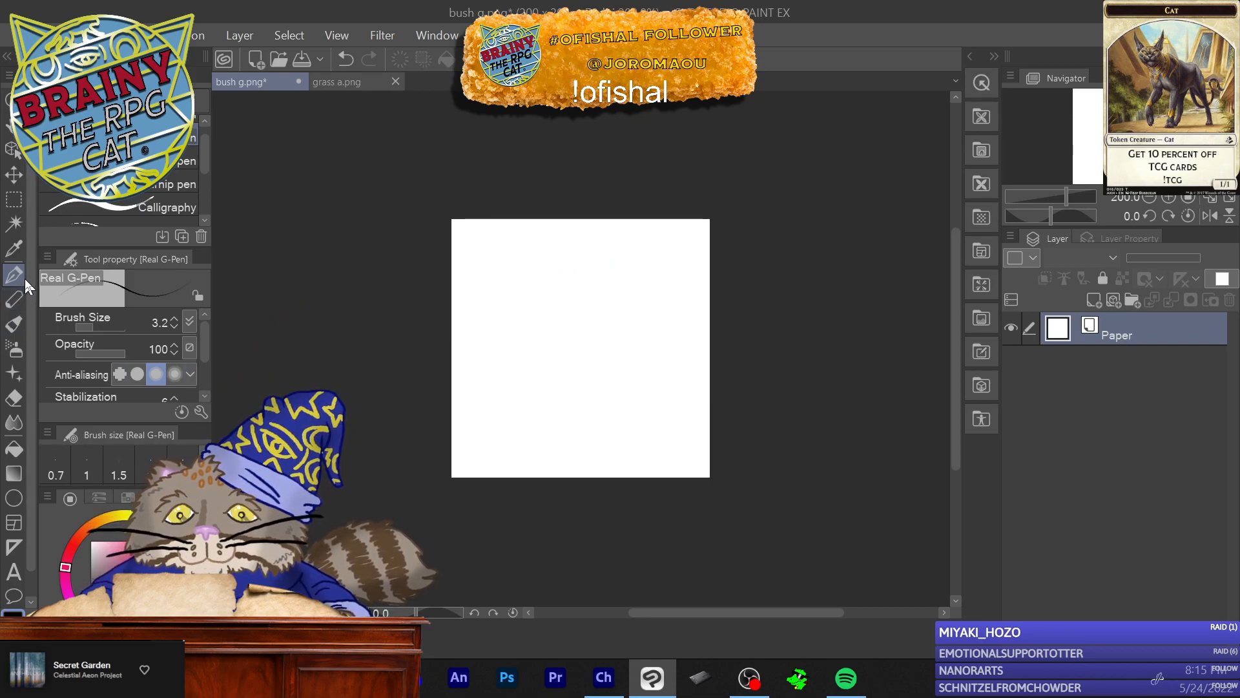
pyautogui.click(1092, 301)
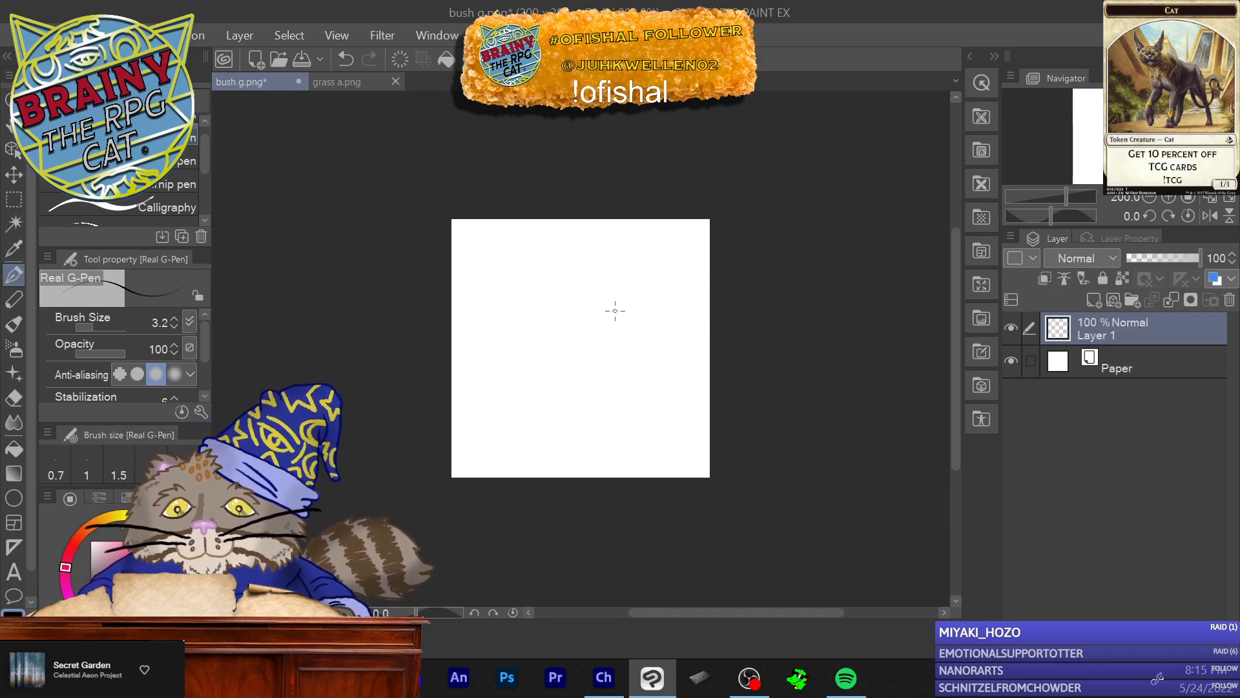
# Step: Draw a large three-lobed scalloped tree canopy filling the canvas, with small stemmed leaf clumps at its upper left and lower right
pyautogui.moveTo(656, 265)
pyautogui.mouseDown()
pyautogui.moveTo(606, 233)
pyautogui.moveTo(542, 251)
pyautogui.moveTo(529, 299)
pyautogui.mouseUp()
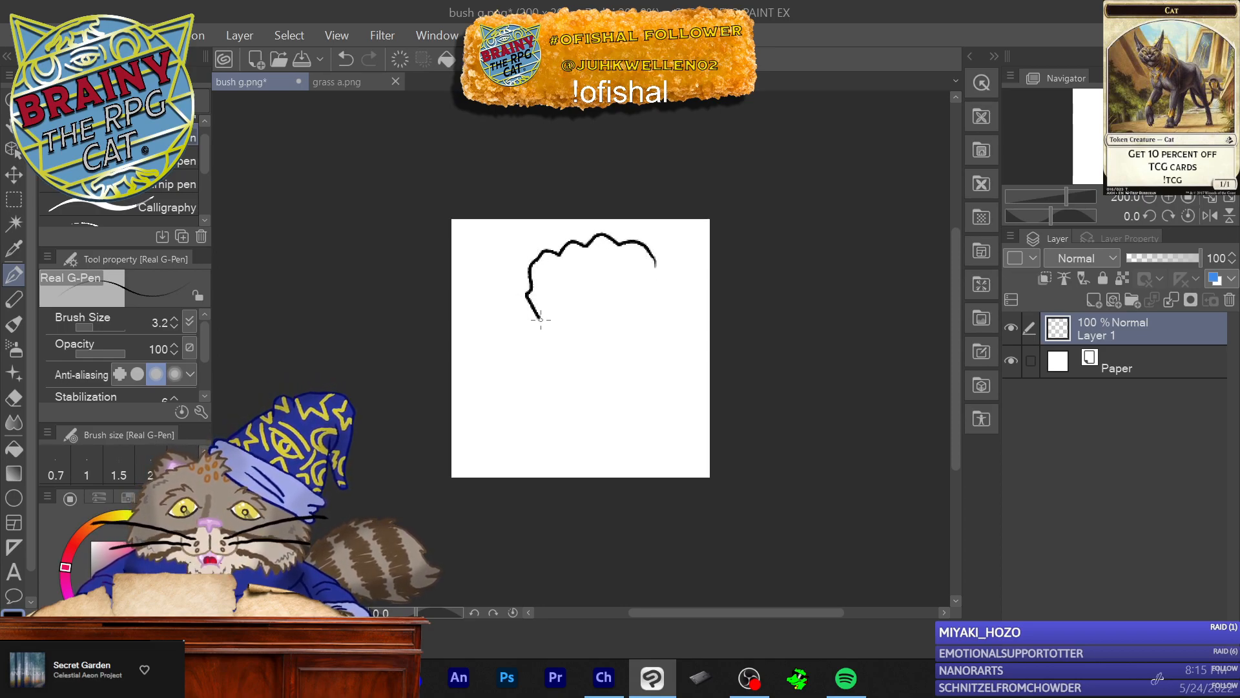
pyautogui.moveTo(517, 347)
pyautogui.mouseDown()
pyautogui.moveTo(486, 394)
pyautogui.moveTo(486, 426)
pyautogui.moveTo(520, 455)
pyautogui.moveTo(569, 454)
pyautogui.mouseUp()
pyautogui.moveTo(606, 413)
pyautogui.mouseDown()
pyautogui.moveTo(608, 399)
pyautogui.moveTo(632, 414)
pyautogui.moveTo(675, 401)
pyautogui.moveTo(688, 349)
pyautogui.moveTo(675, 295)
pyautogui.moveTo(642, 293)
pyautogui.moveTo(651, 263)
pyautogui.mouseUp()
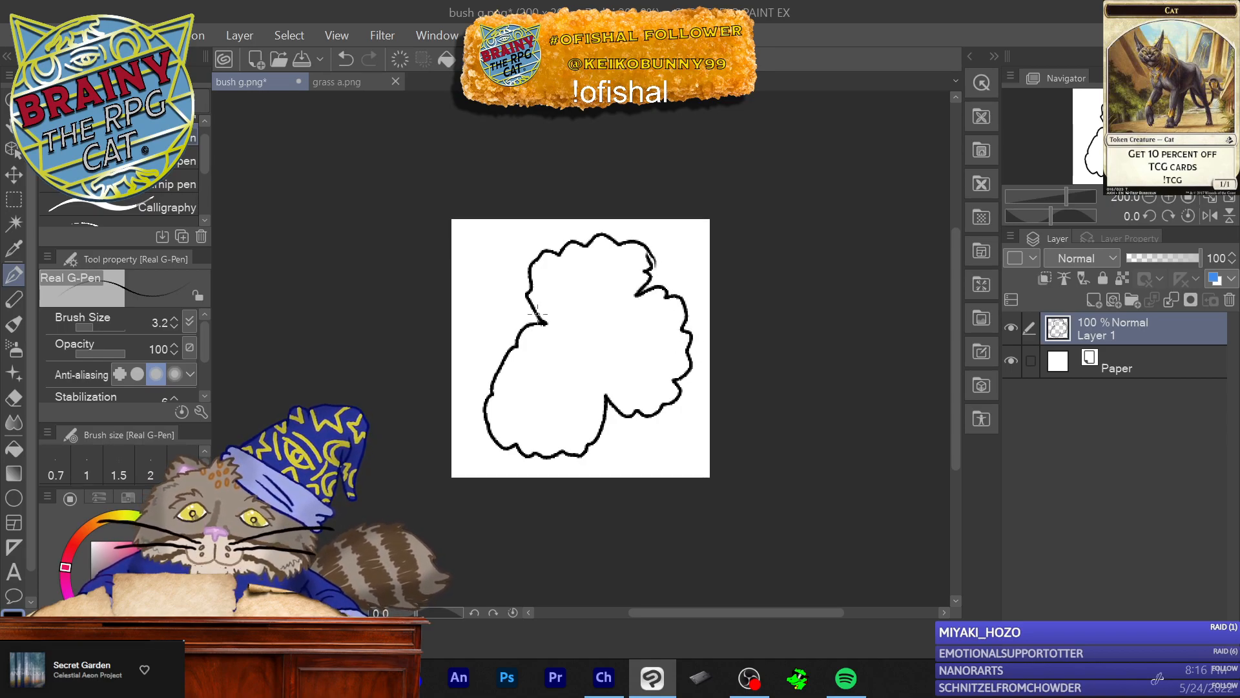
pyautogui.moveTo(535, 317)
pyautogui.mouseDown()
pyautogui.moveTo(494, 305)
pyautogui.moveTo(515, 310)
pyautogui.moveTo(515, 291)
pyautogui.moveTo(499, 287)
pyautogui.moveTo(476, 323)
pyautogui.moveTo(503, 327)
pyautogui.moveTo(520, 302)
pyautogui.mouseUp()
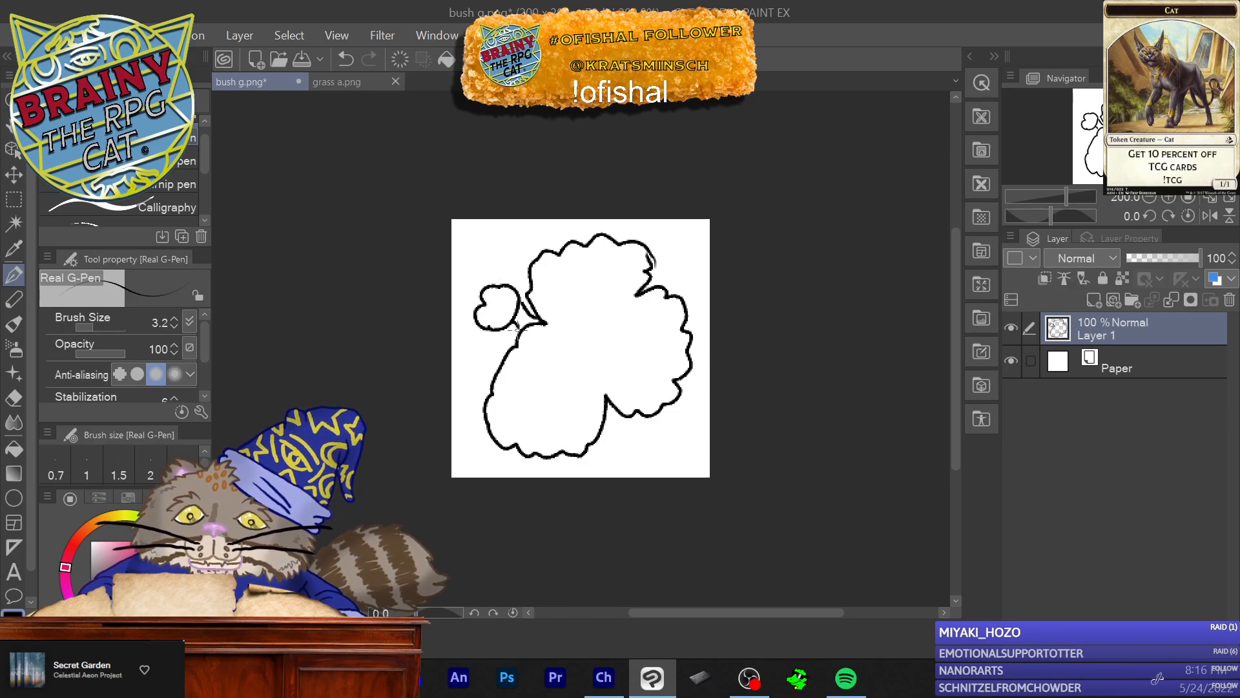
pyautogui.moveTo(657, 440)
pyautogui.mouseDown()
pyautogui.moveTo(632, 434)
pyautogui.moveTo(615, 467)
pyautogui.moveTo(652, 464)
pyautogui.moveTo(656, 442)
pyautogui.moveTo(592, 426)
pyautogui.mouseUp()
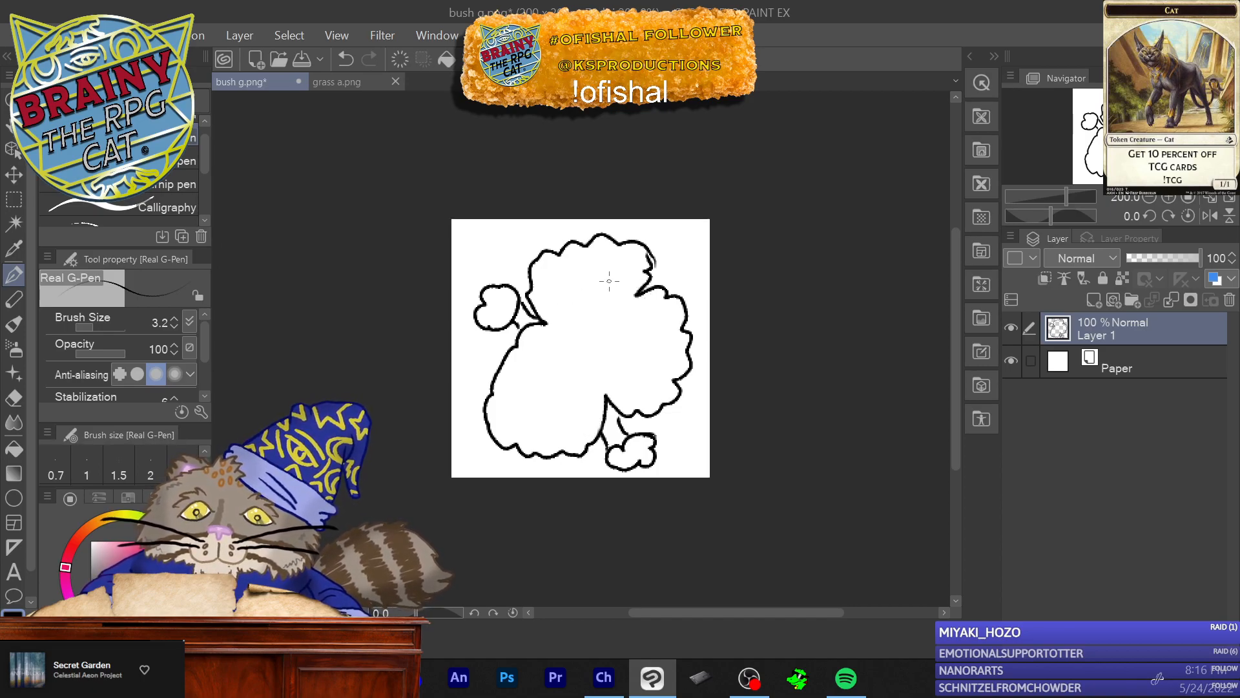
# Step: Add inner contour lines to the canopy and clumps, and draw a third stemmed clump in the canvas's upper right corner
pyautogui.moveTo(583, 270); pyautogui.dragTo(555, 295)
pyautogui.moveTo(658, 332); pyautogui.dragTo(636, 373)
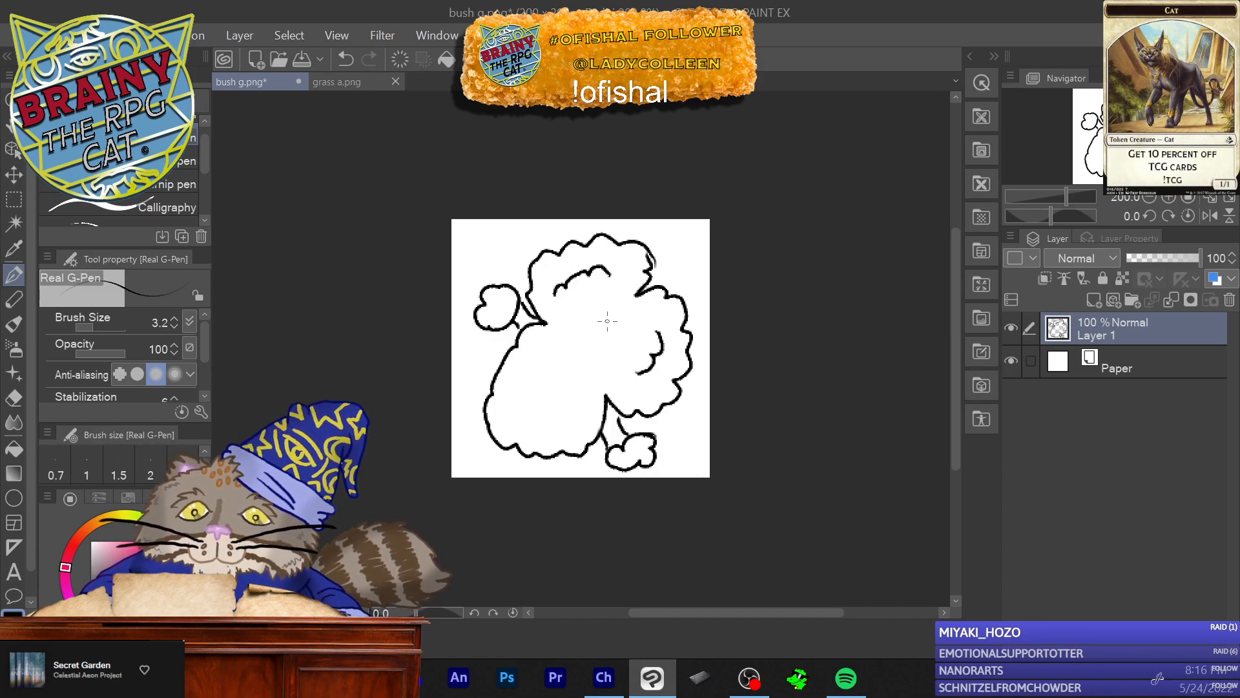
pyautogui.moveTo(528, 363)
pyautogui.mouseDown()
pyautogui.moveTo(521, 403)
pyautogui.moveTo(539, 424)
pyautogui.mouseUp()
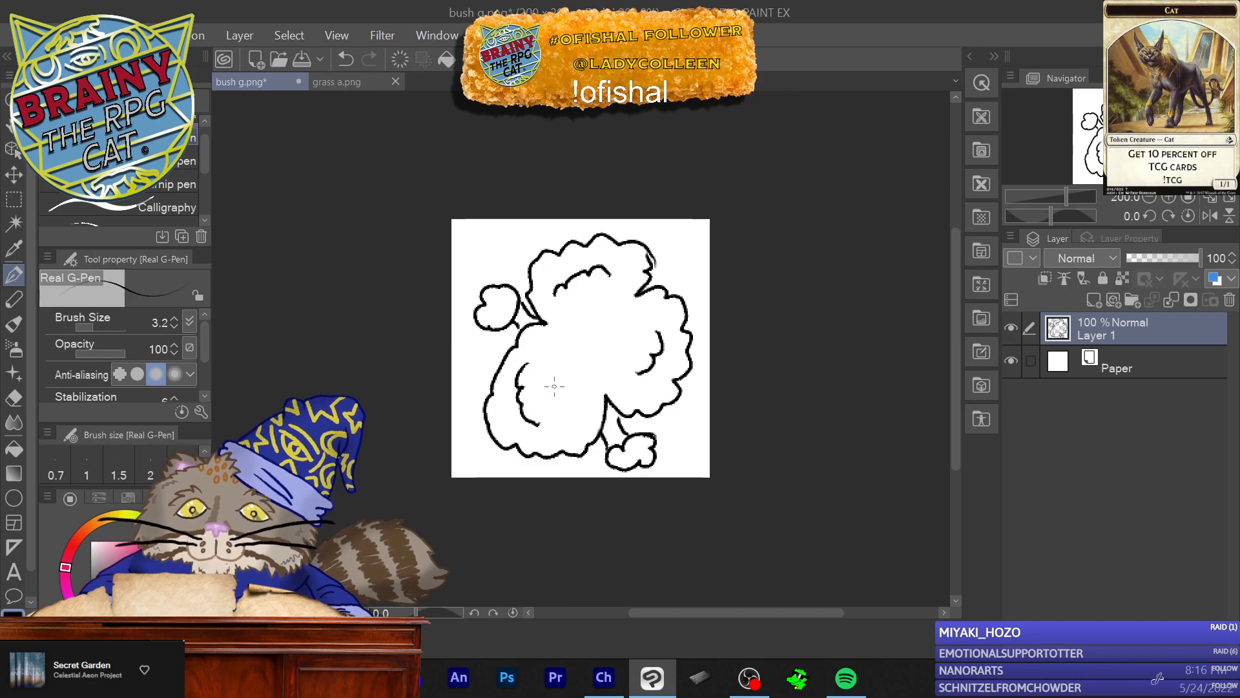
pyautogui.moveTo(607, 354)
pyautogui.mouseDown()
pyautogui.moveTo(600, 377)
pyautogui.moveTo(571, 388)
pyautogui.mouseUp()
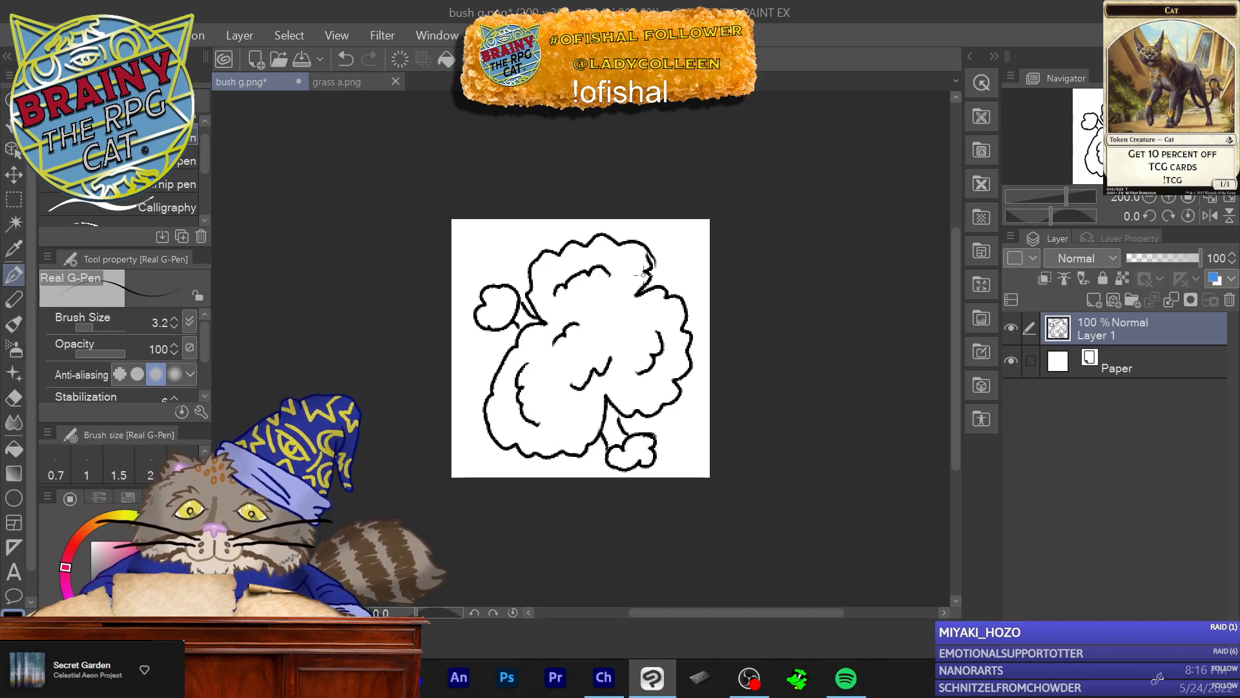
pyautogui.moveTo(692, 242)
pyautogui.mouseDown()
pyautogui.moveTo(659, 257)
pyautogui.moveTo(666, 277)
pyautogui.moveTo(694, 245)
pyautogui.mouseUp()
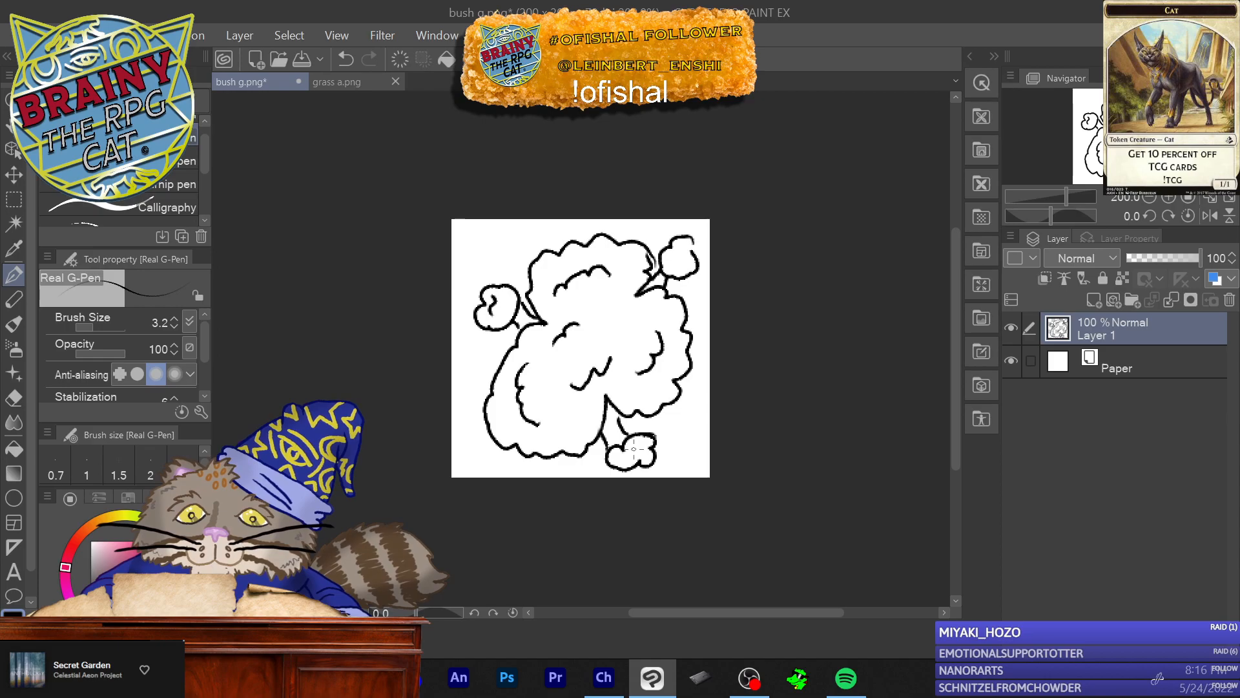
pyautogui.moveTo(669, 233); pyautogui.dragTo(680, 264)
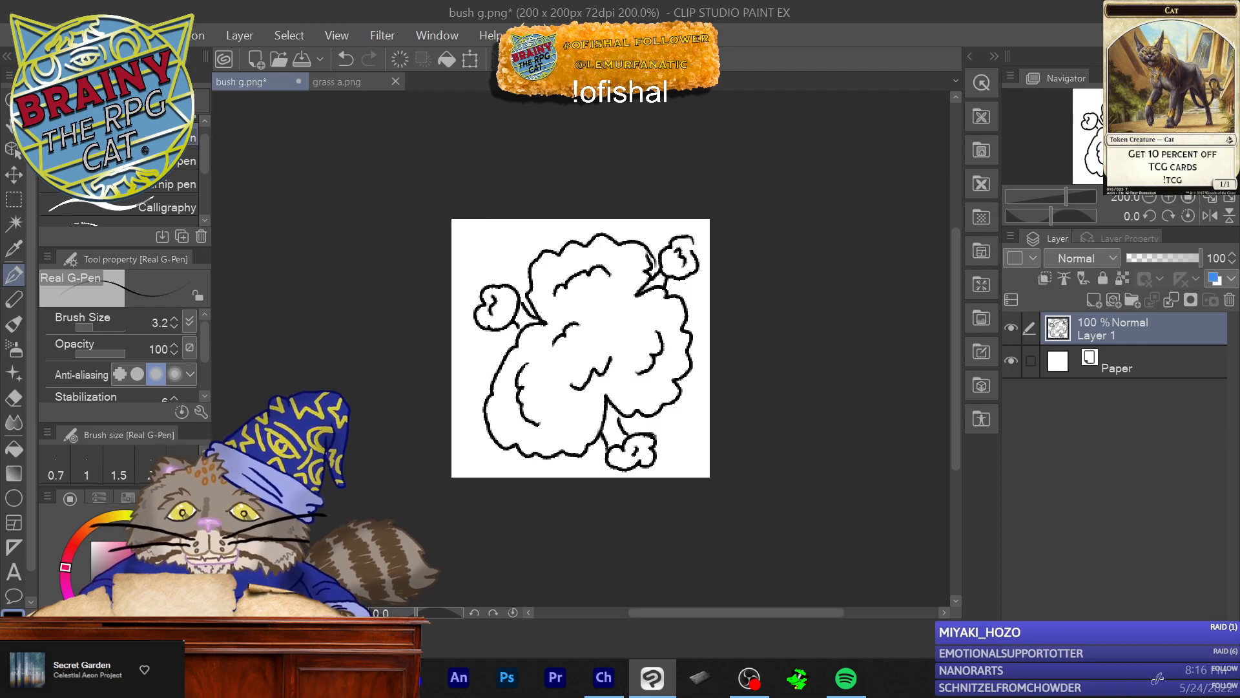
# Step: Save the tree drawing as a new PNG named "tree a", accepting the loss of layer information
pyautogui.click(55, 35)
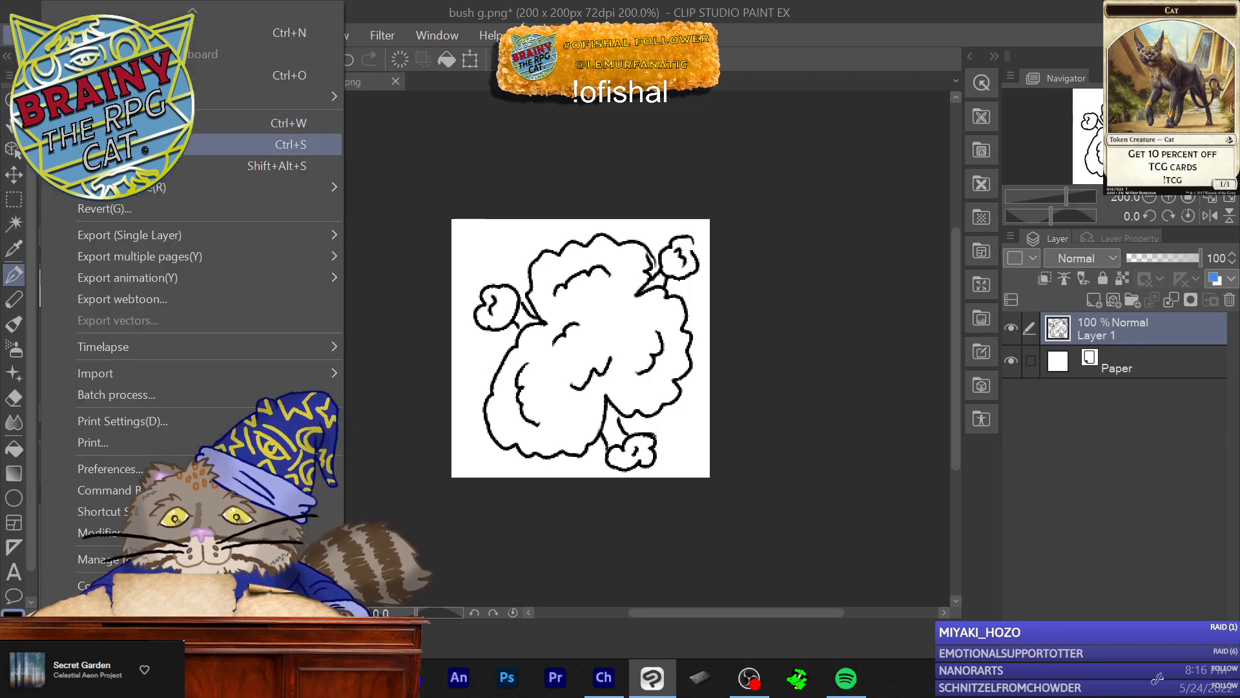
pyautogui.click(116, 166)
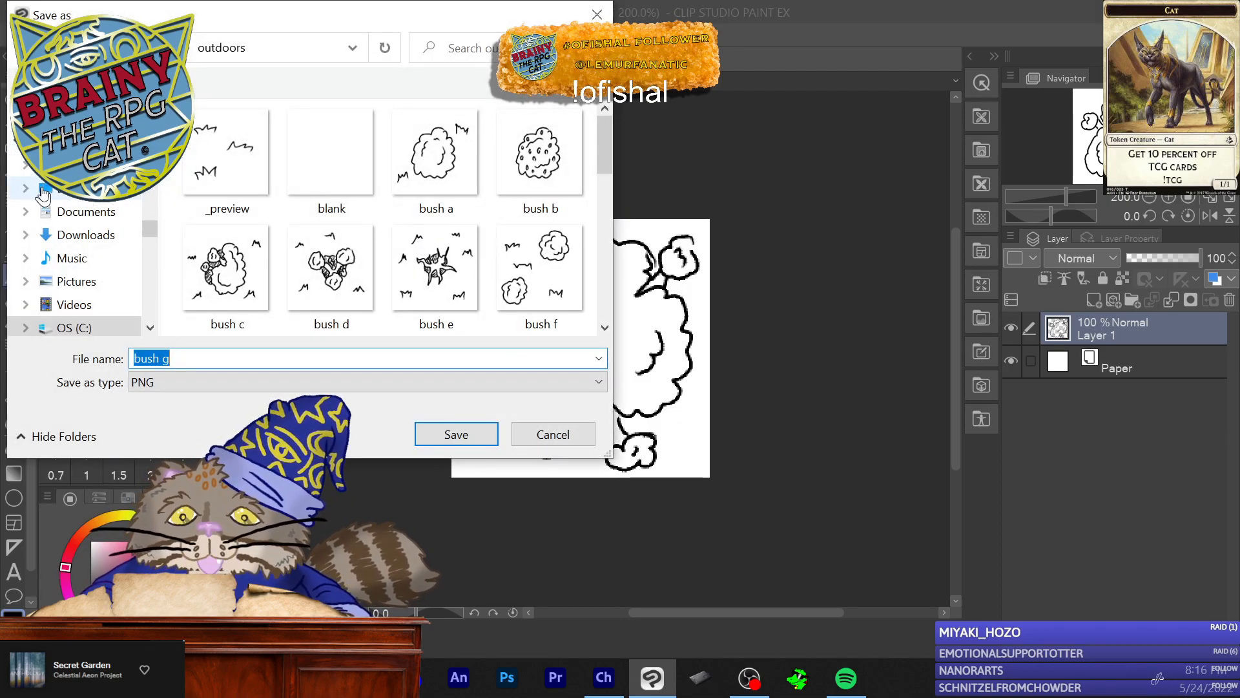
pyautogui.write('tree a')
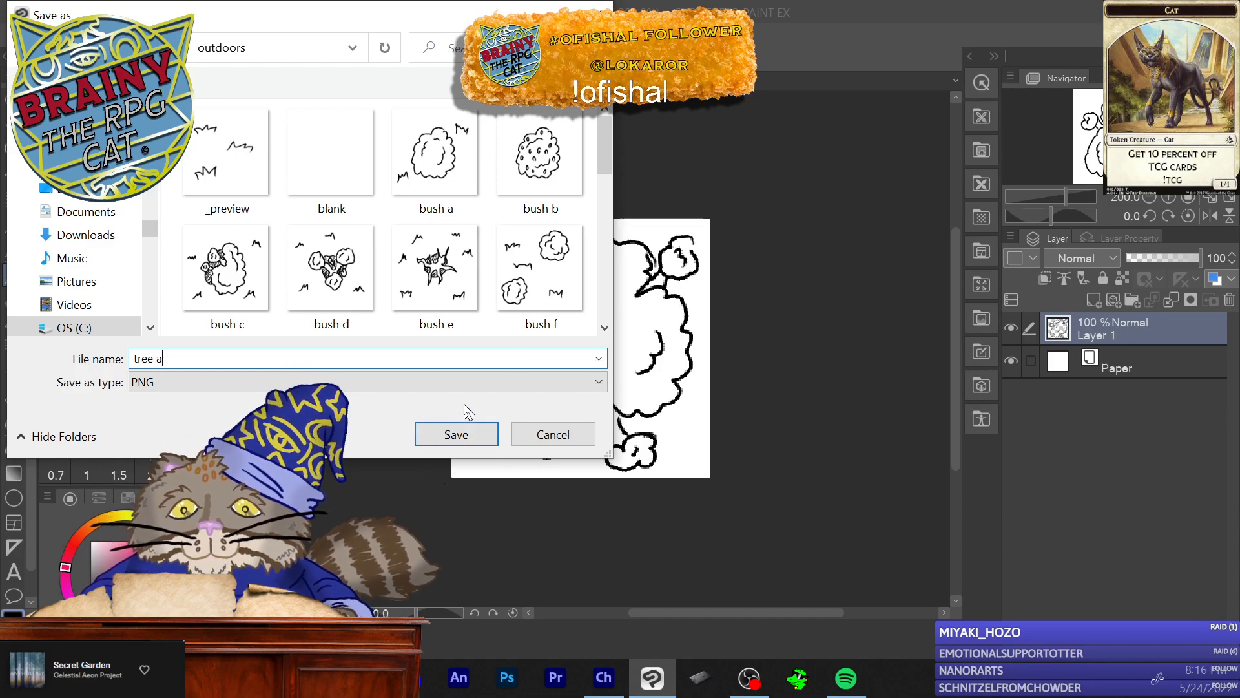
pyautogui.click(469, 424)
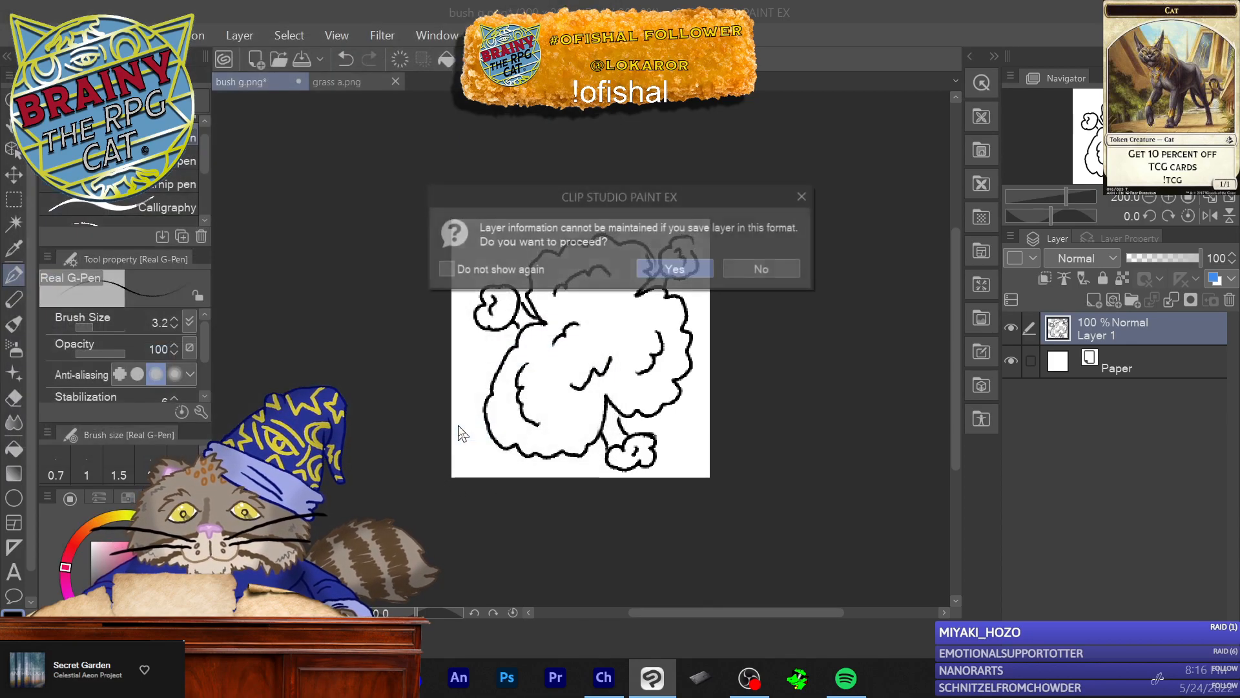
pyautogui.click(675, 268)
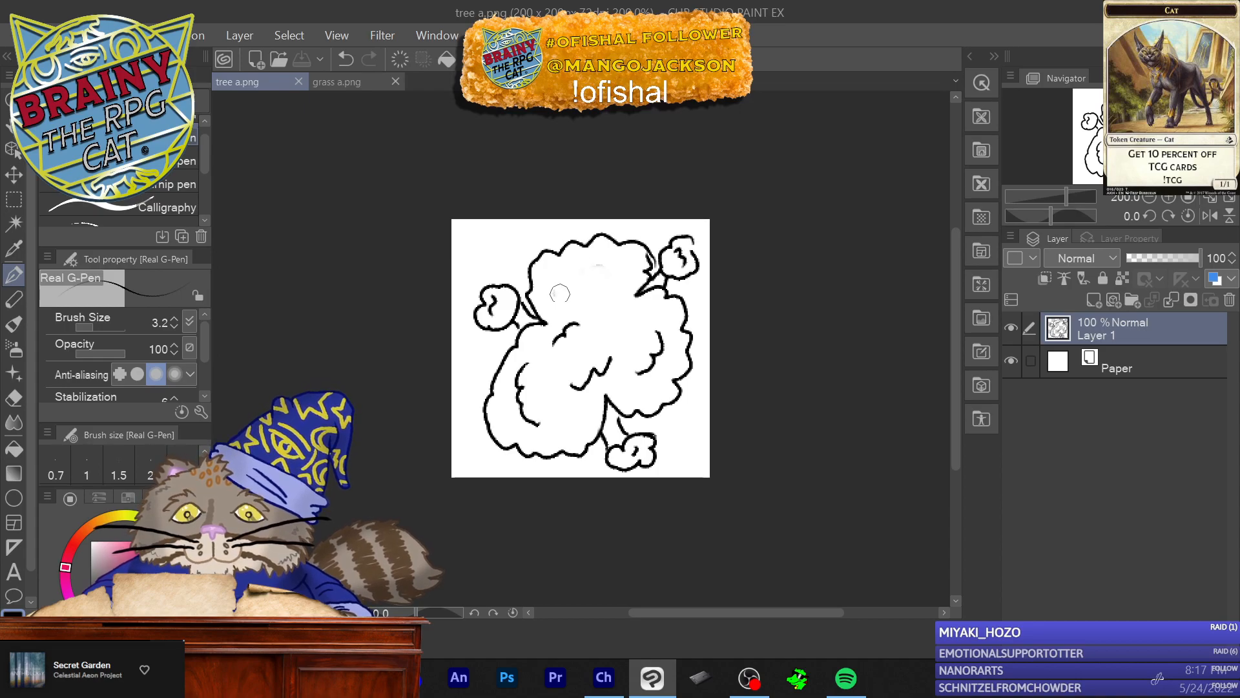
# Step: Erase the large canopy's inner contour lines and scatter eleven small rounded fruit shapes across it instead
pyautogui.moveTo(577, 325); pyautogui.dragTo(556, 344)
pyautogui.moveTo(518, 384)
pyautogui.mouseDown()
pyautogui.moveTo(519, 418)
pyautogui.moveTo(539, 419)
pyautogui.moveTo(614, 354)
pyautogui.moveTo(566, 393)
pyautogui.moveTo(581, 351)
pyautogui.moveTo(562, 296)
pyautogui.moveTo(574, 304)
pyautogui.moveTo(551, 356)
pyautogui.moveTo(601, 349)
pyautogui.moveTo(636, 380)
pyautogui.moveTo(652, 343)
pyautogui.mouseUp()
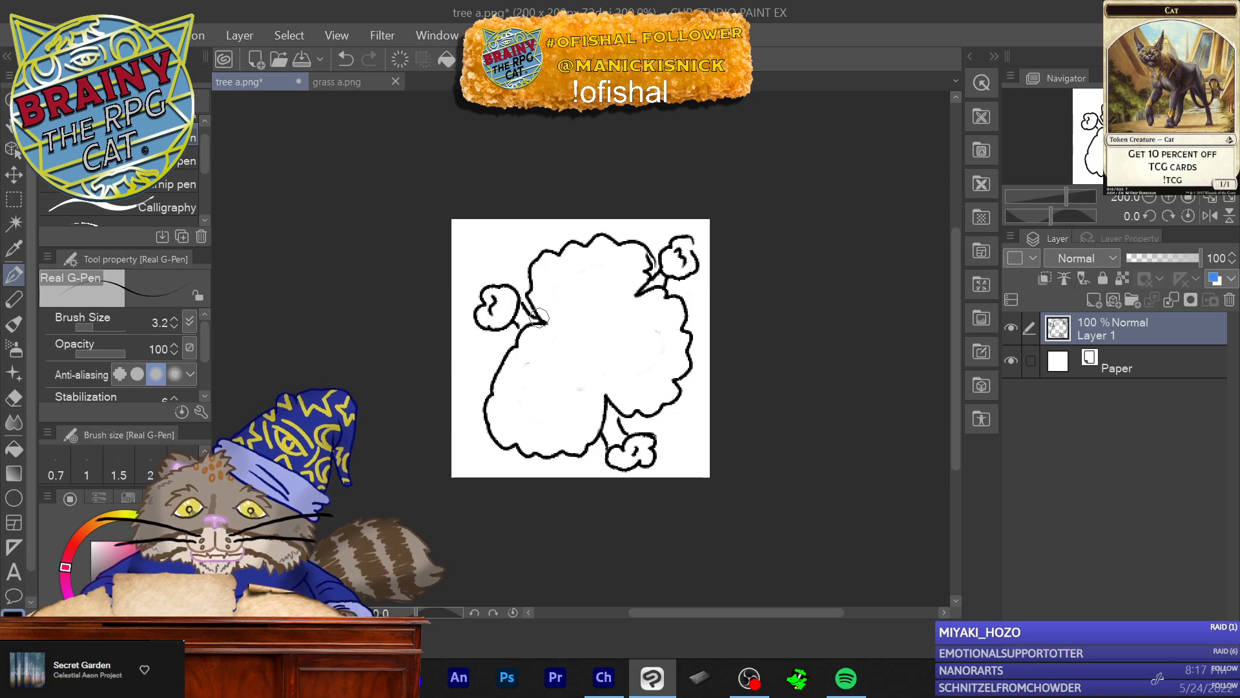
pyautogui.moveTo(604, 265); pyautogui.dragTo(602, 285)
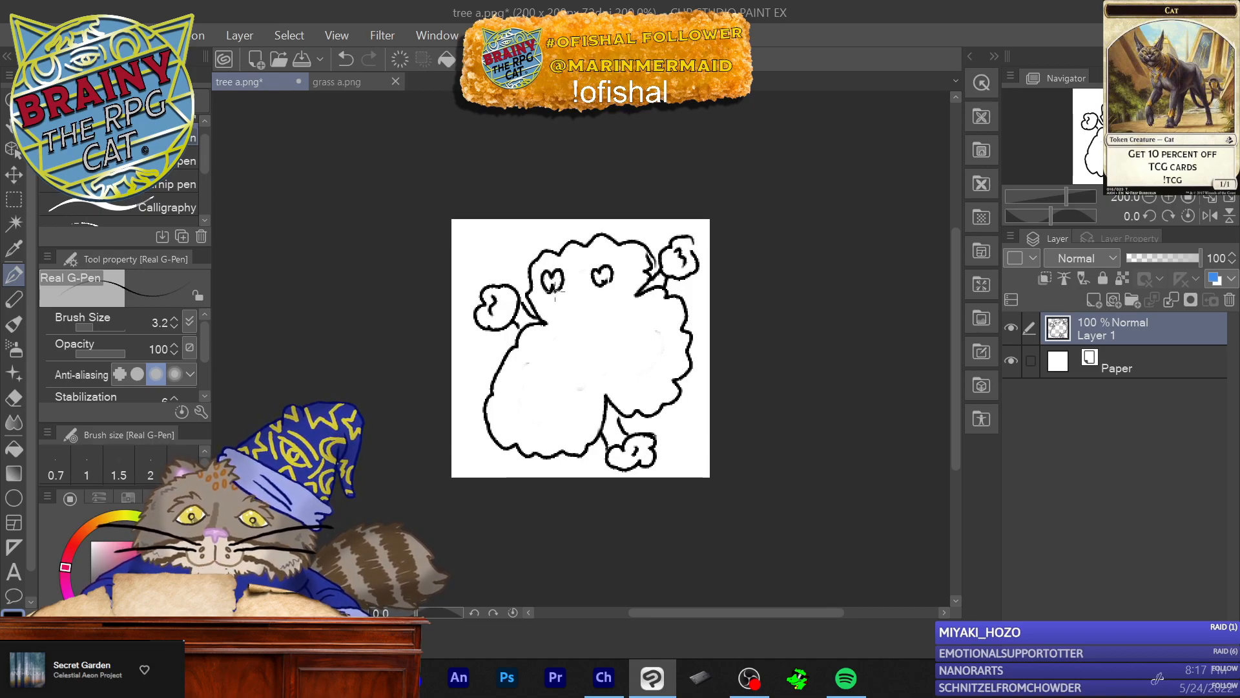
pyautogui.moveTo(640, 373)
pyautogui.mouseDown()
pyautogui.moveTo(648, 360)
pyautogui.moveTo(627, 369)
pyautogui.moveTo(639, 375)
pyautogui.mouseUp()
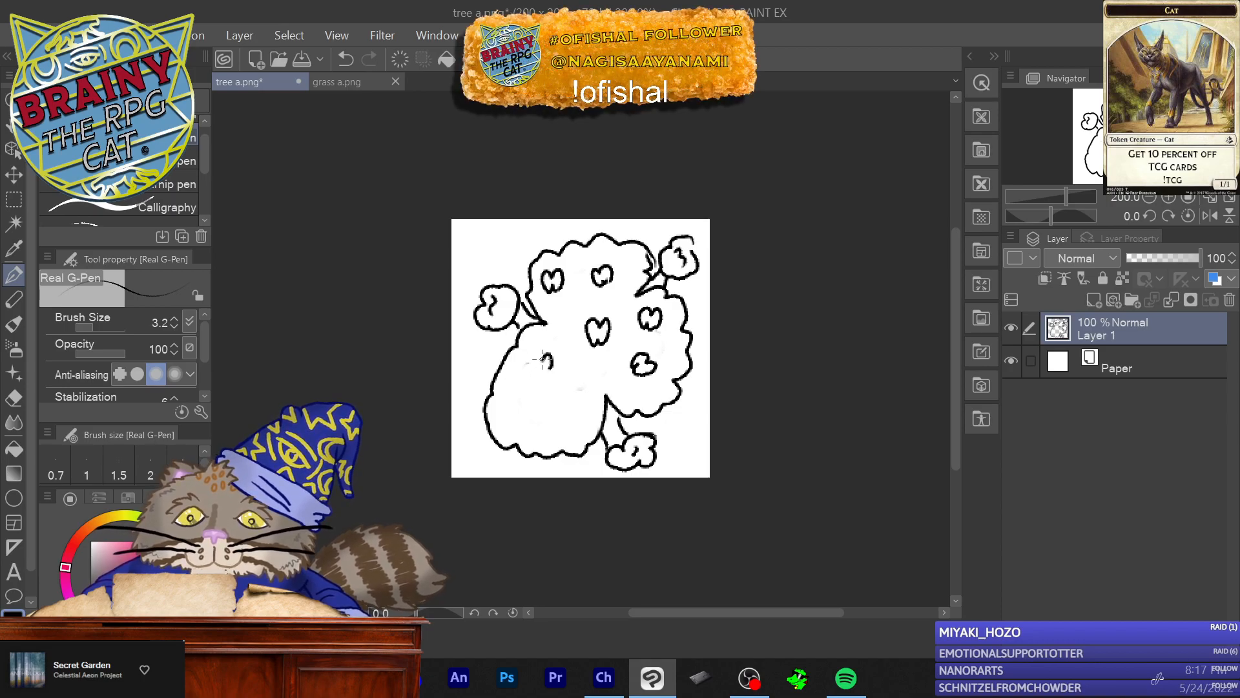
pyautogui.moveTo(533, 373); pyautogui.dragTo(545, 376)
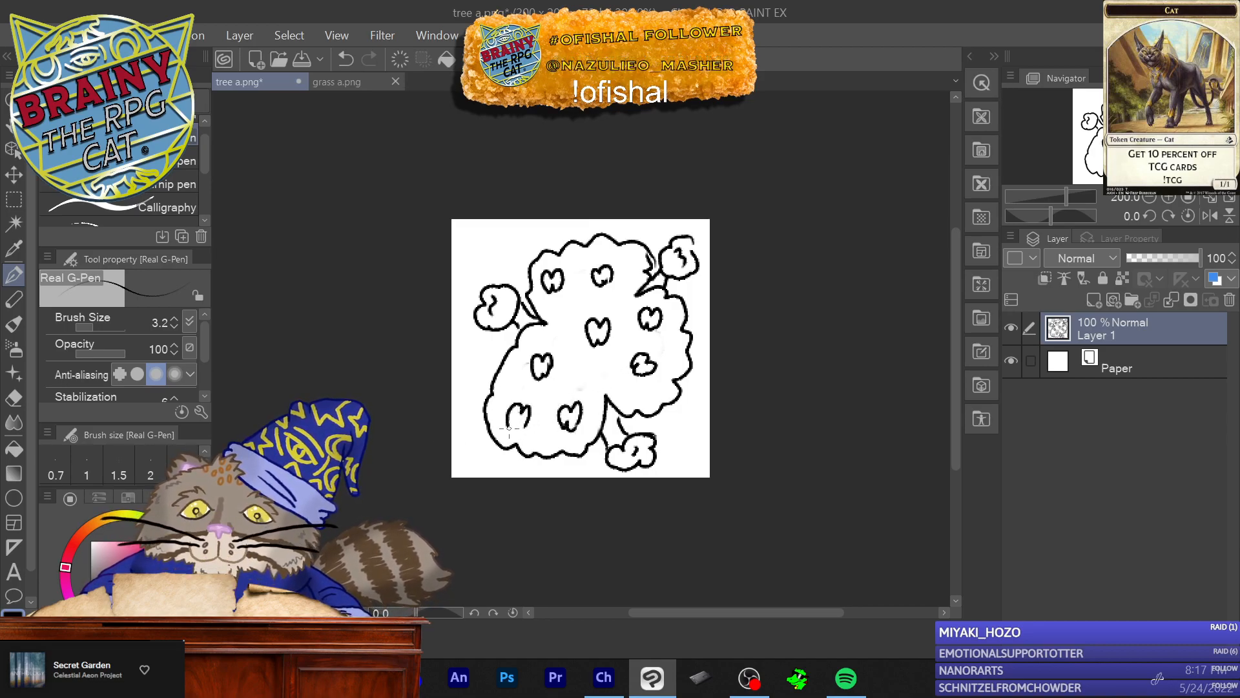
pyautogui.moveTo(528, 426); pyautogui.dragTo(520, 421)
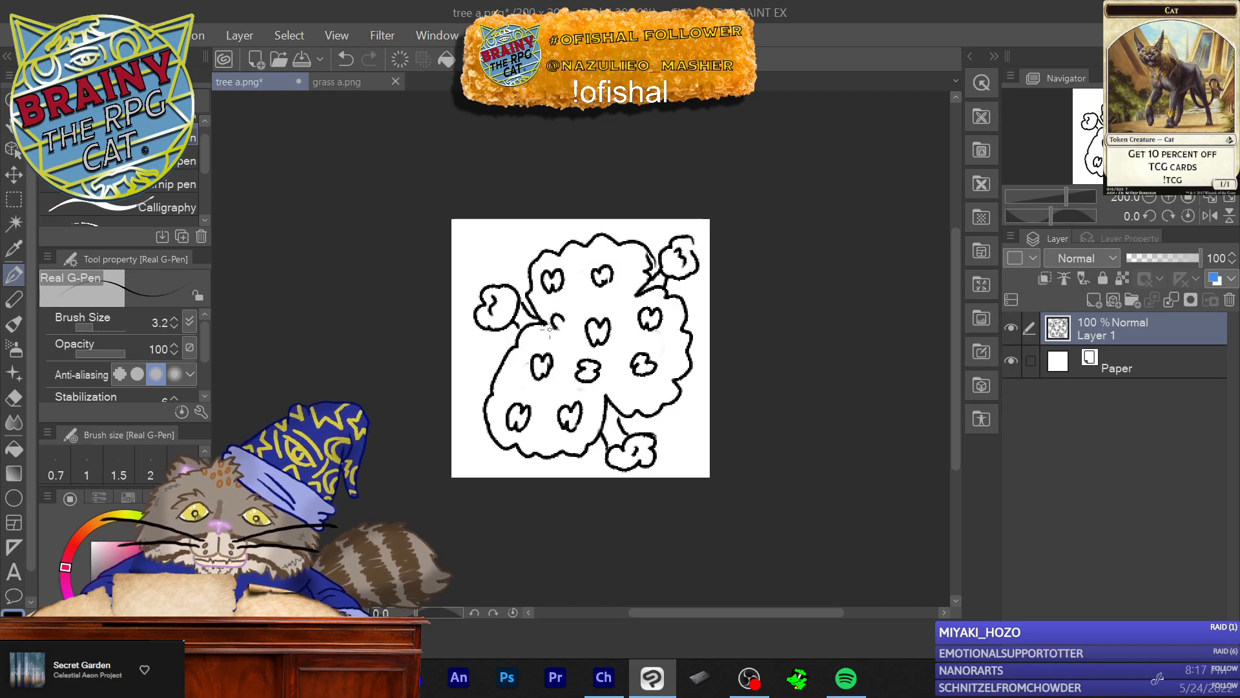
pyautogui.moveTo(565, 337); pyautogui.dragTo(560, 318)
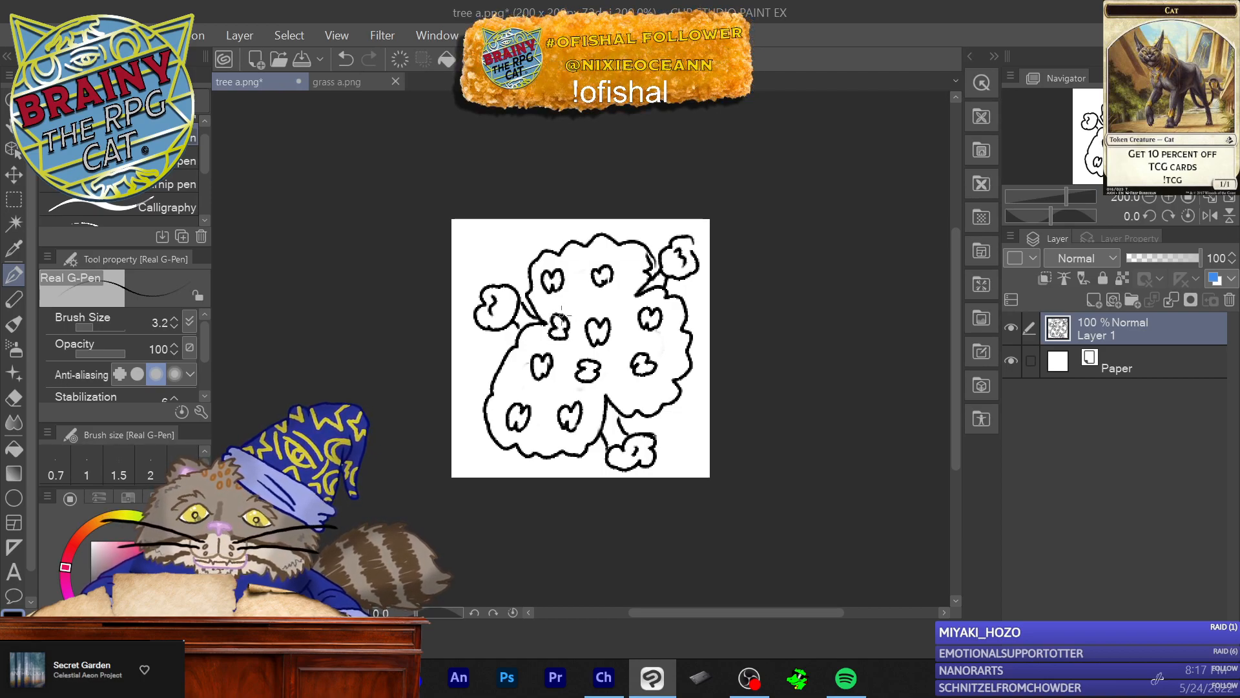
pyautogui.moveTo(651, 380); pyautogui.dragTo(649, 396)
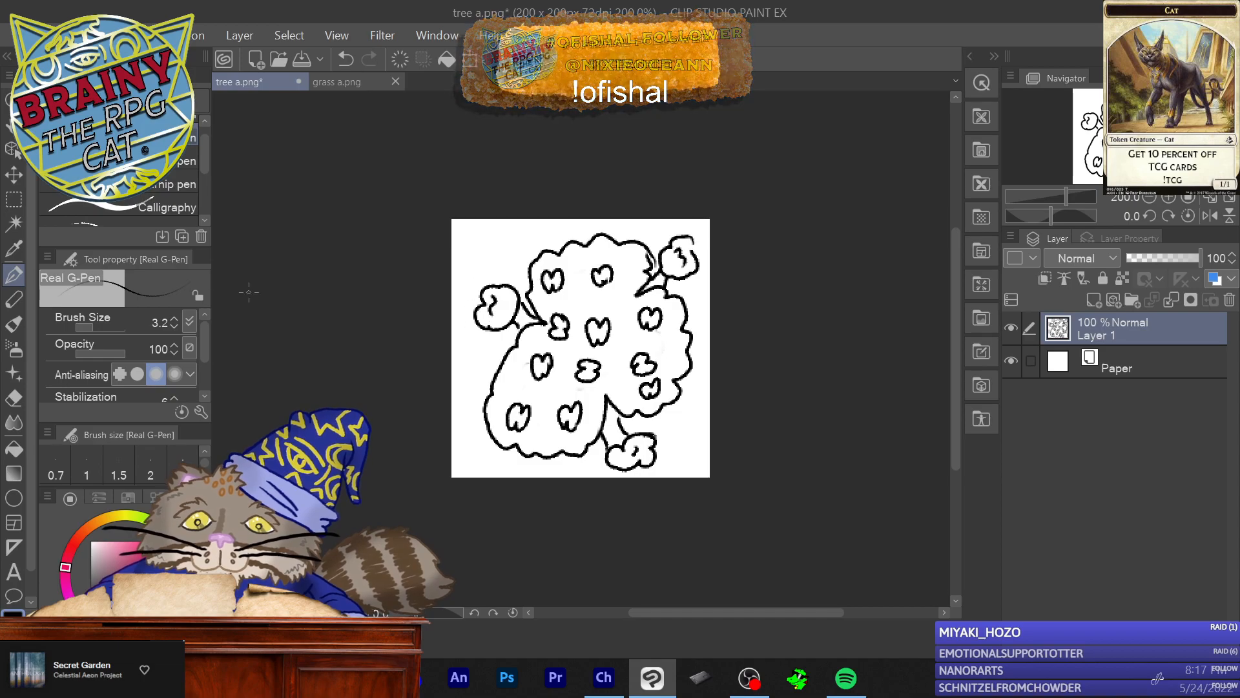
# Step: Save the tree variant with the scattered fruit shapes as a new PNG named "tree b", accepting the loss of layer information
pyautogui.click(19, 35)
pyautogui.click(129, 166)
pyautogui.press('Right')
pyautogui.press('BackSpace')
pyautogui.write('b')
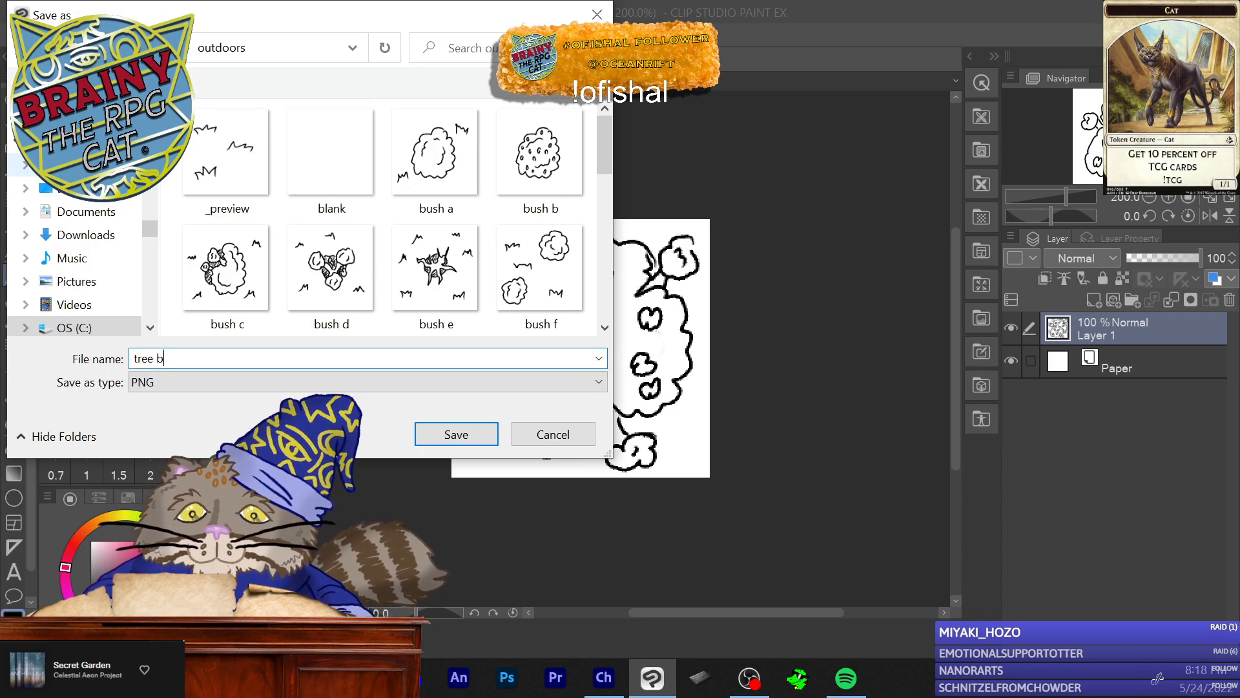
pyautogui.click(431, 430)
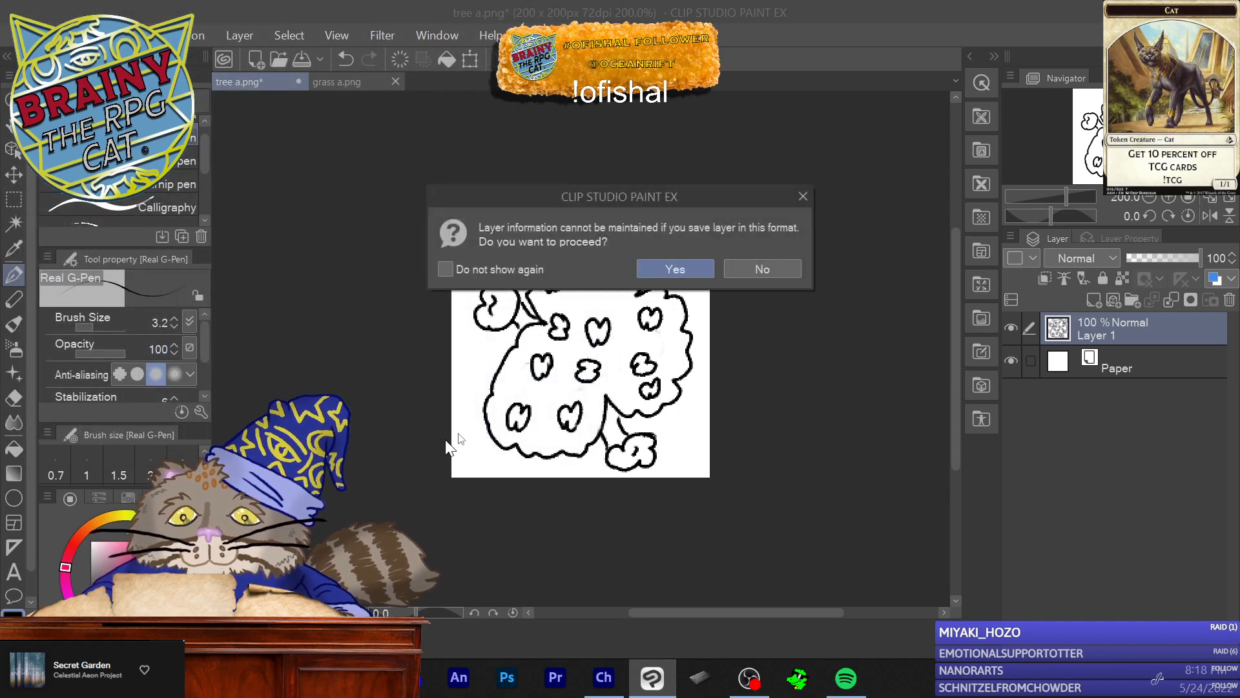
pyautogui.click(675, 269)
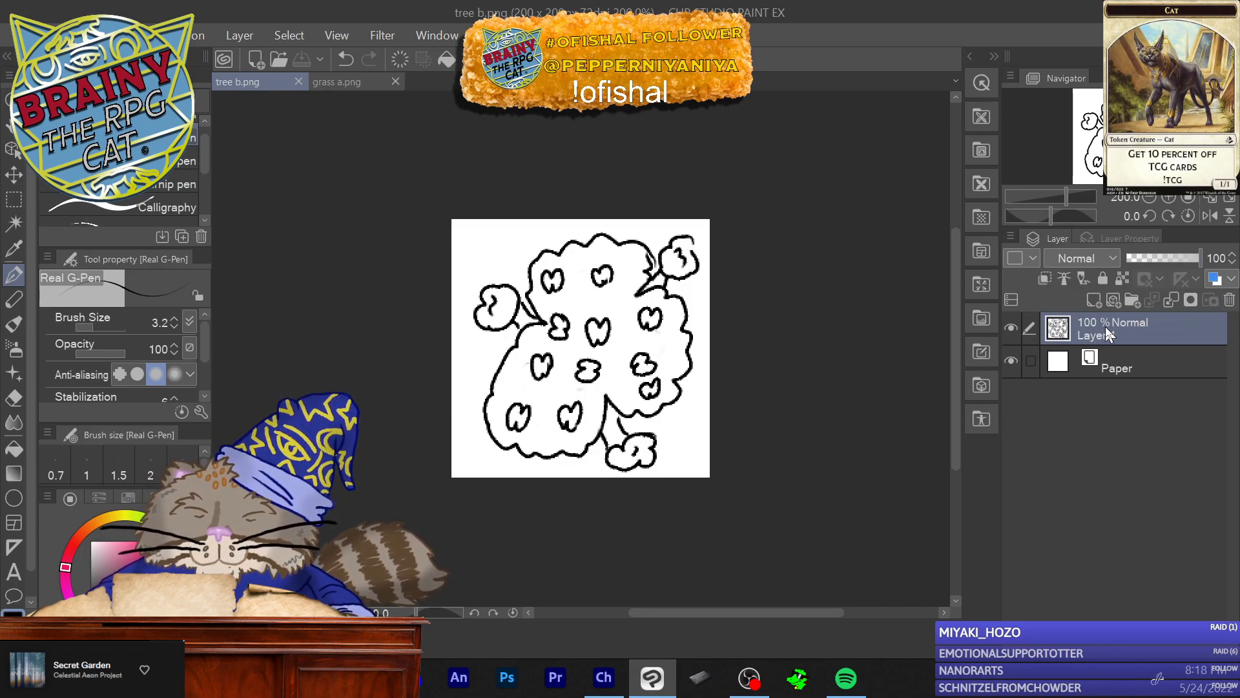
# Step: Delete the layer holding the fruit tree drawing and add a new blank layer above the paper
pyautogui.click(1231, 303)
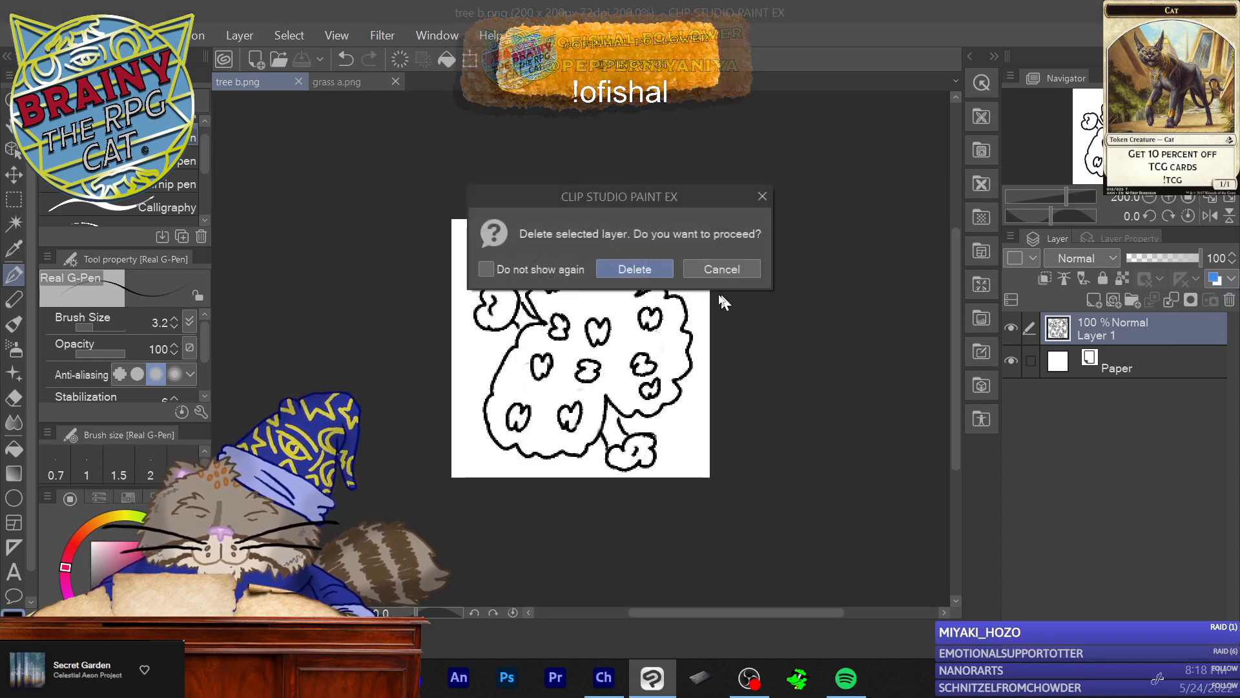
pyautogui.click(614, 269)
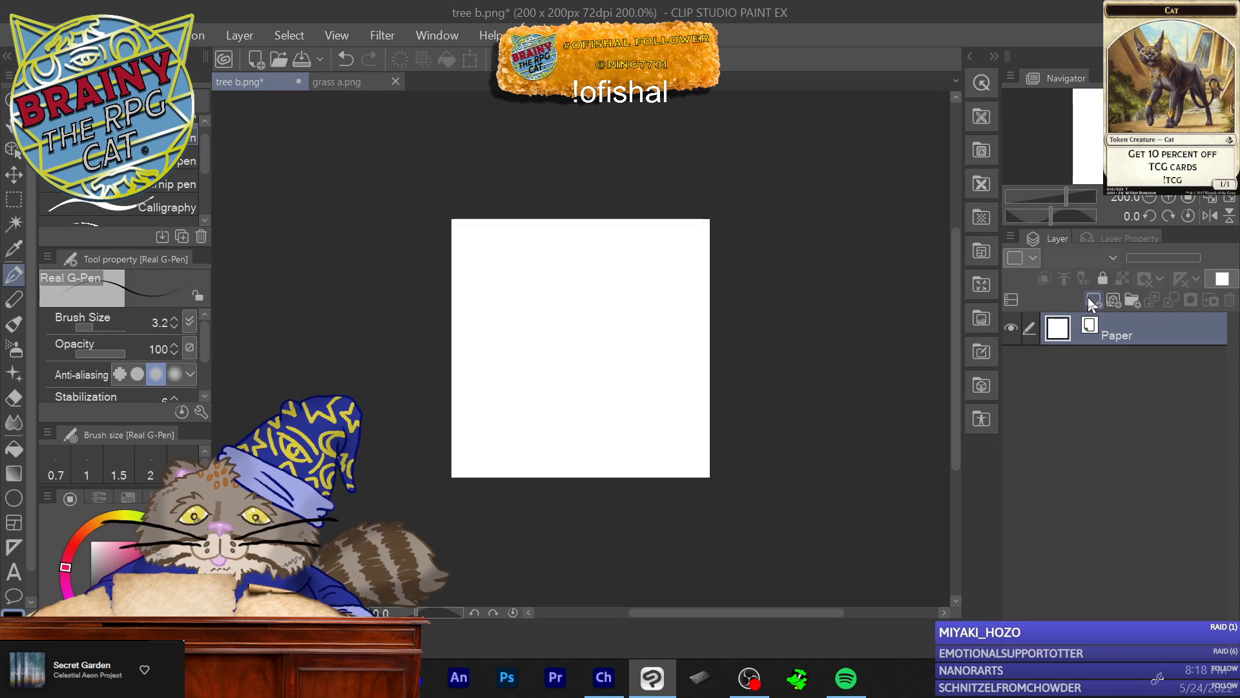
pyautogui.click(1087, 297)
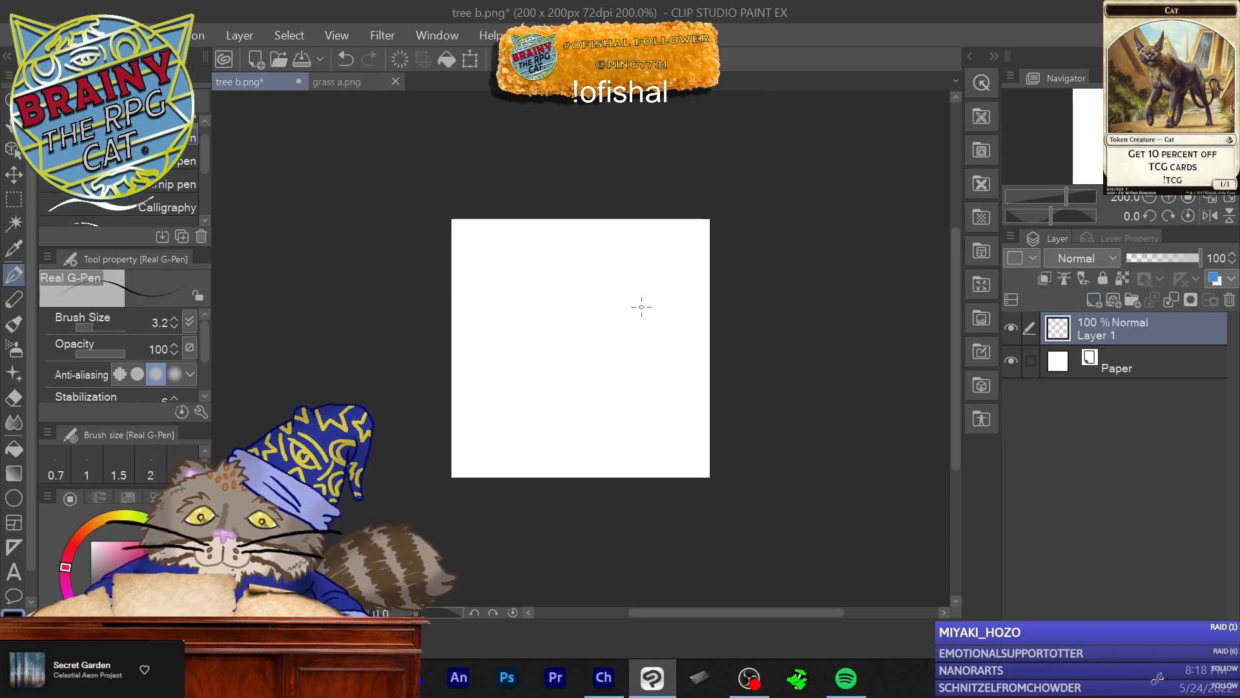
# Step: Draw four separate scalloped leaf clumps around the canvas centre and begin the branches leading to them
pyautogui.moveTo(638, 312)
pyautogui.mouseDown()
pyautogui.moveTo(623, 271)
pyautogui.moveTo(585, 289)
pyautogui.moveTo(586, 329)
pyautogui.moveTo(627, 336)
pyautogui.moveTo(638, 308)
pyautogui.mouseUp()
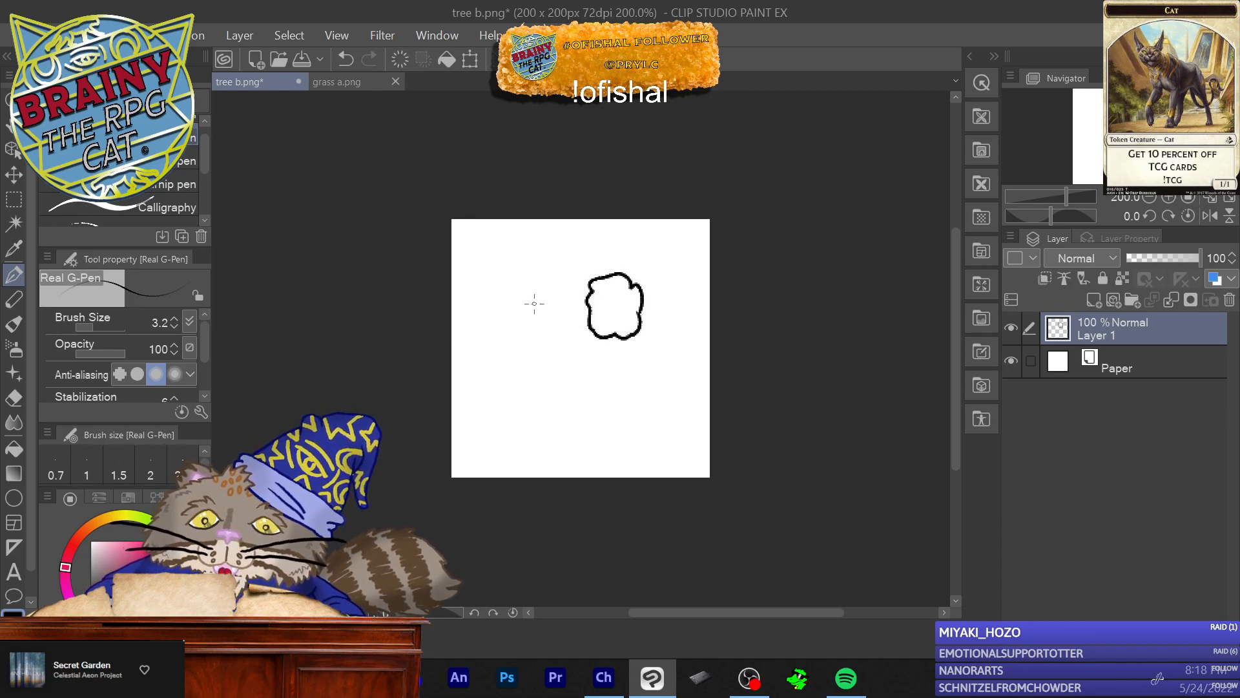
pyautogui.moveTo(568, 323)
pyautogui.mouseDown()
pyautogui.moveTo(544, 275)
pyautogui.moveTo(518, 271)
pyautogui.moveTo(500, 327)
pyautogui.moveTo(528, 351)
pyautogui.moveTo(566, 328)
pyautogui.mouseUp()
pyautogui.moveTo(657, 415)
pyautogui.mouseDown()
pyautogui.moveTo(615, 372)
pyautogui.moveTo(603, 385)
pyautogui.moveTo(612, 412)
pyautogui.moveTo(593, 432)
pyautogui.moveTo(636, 440)
pyautogui.moveTo(650, 395)
pyautogui.mouseUp()
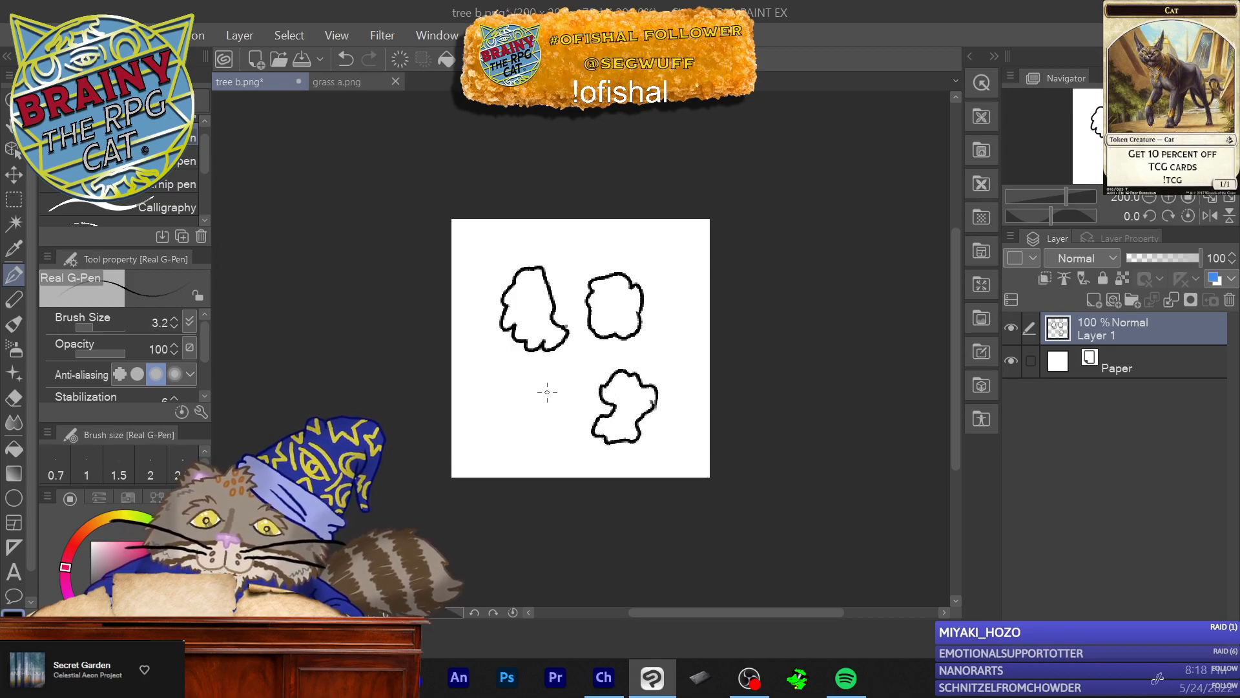
pyautogui.moveTo(539, 439)
pyautogui.mouseDown()
pyautogui.moveTo(555, 399)
pyautogui.moveTo(507, 396)
pyautogui.moveTo(498, 436)
pyautogui.moveTo(543, 443)
pyautogui.mouseUp()
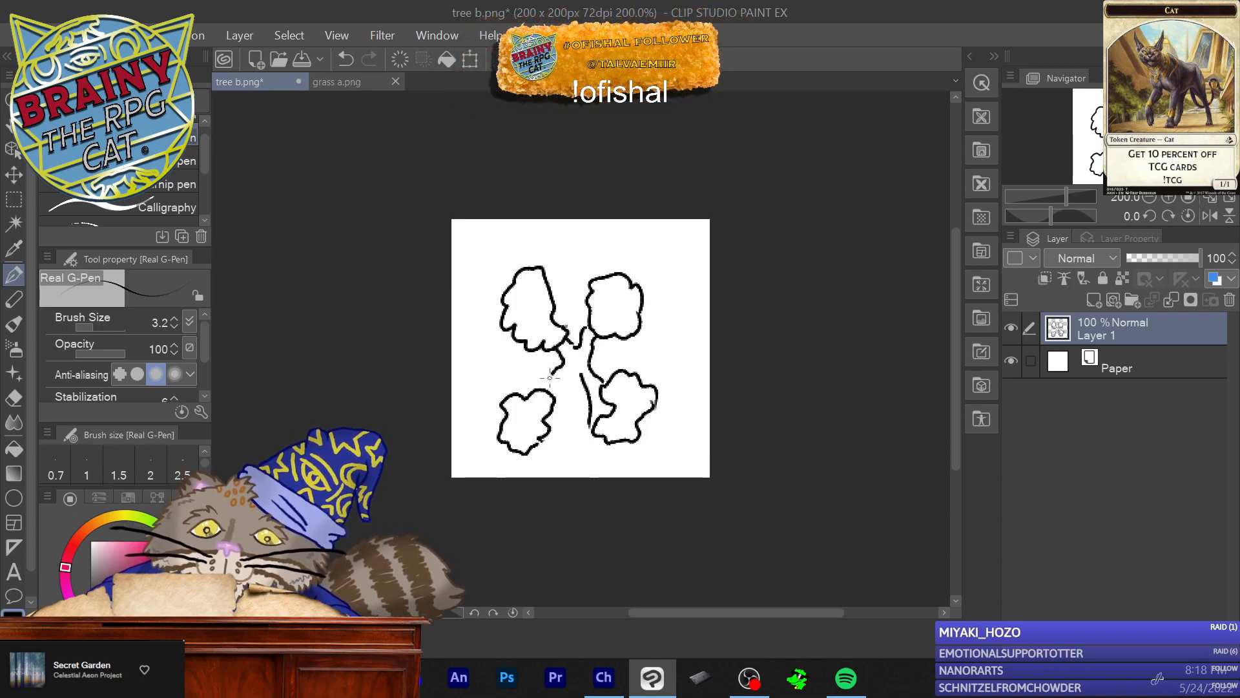
# Step: Complete the branches joining the four clumps, add short pointed twigs between them, and outline the side and lower gaps
pyautogui.moveTo(575, 377); pyautogui.dragTo(548, 394)
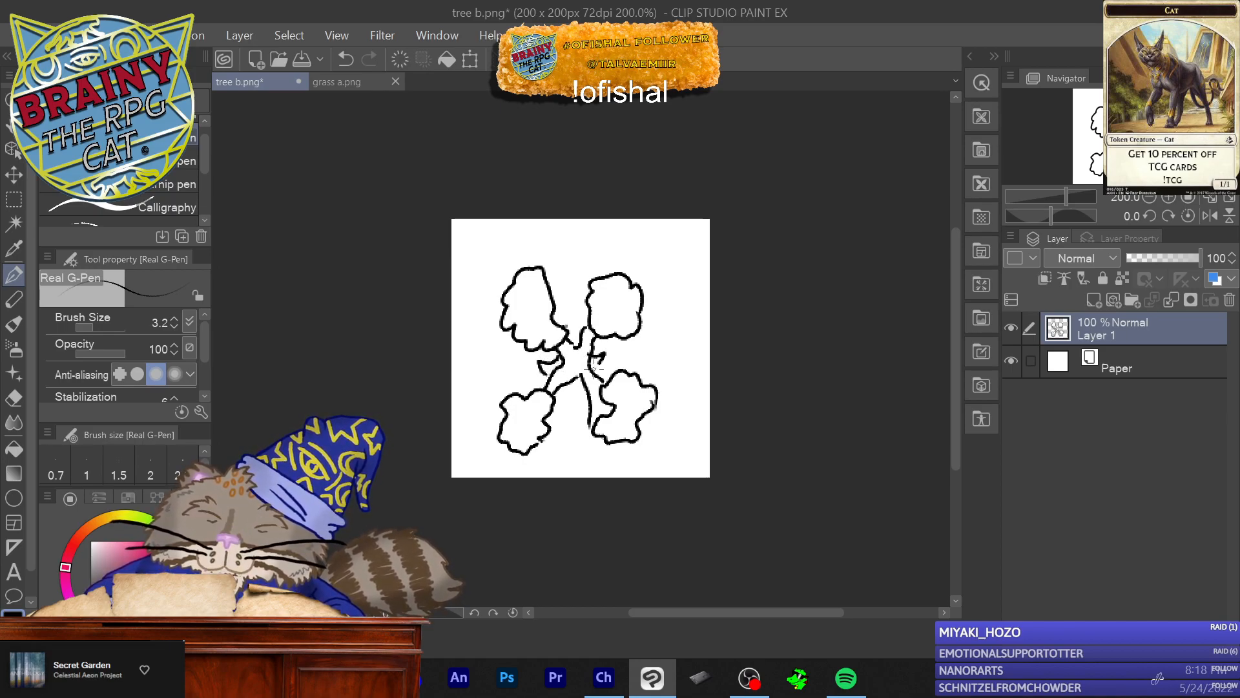
pyautogui.moveTo(573, 326); pyautogui.dragTo(569, 315)
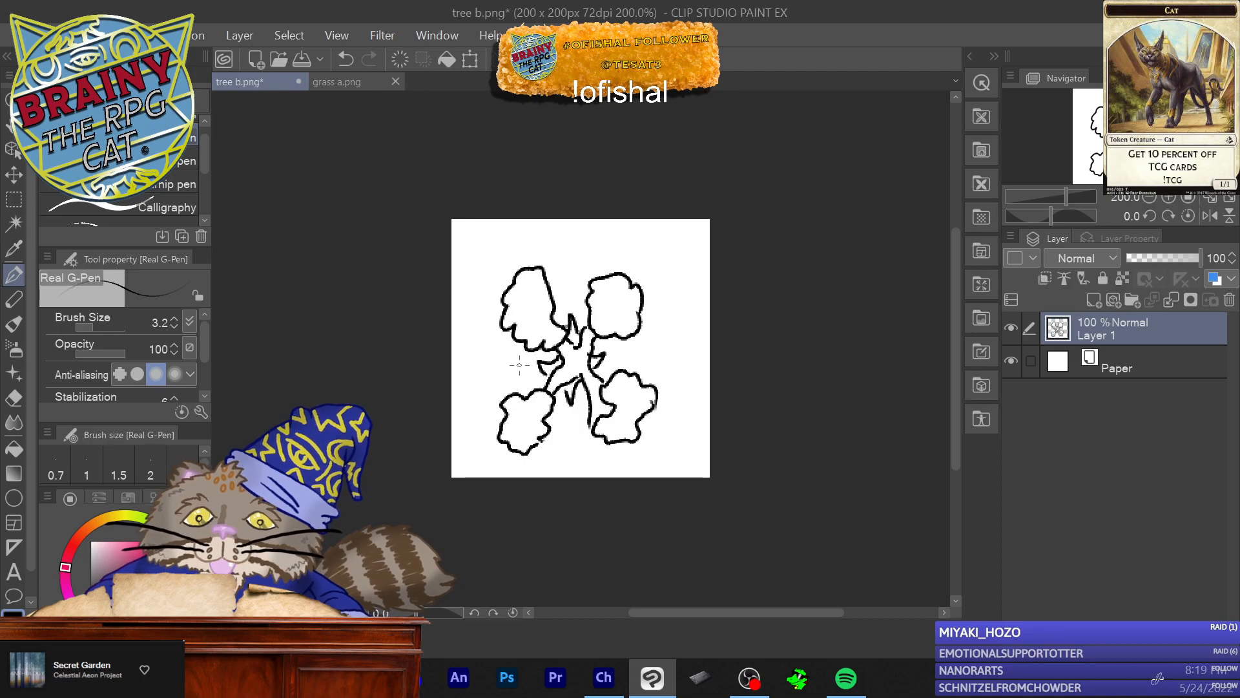
pyautogui.moveTo(510, 347); pyautogui.dragTo(521, 400)
pyautogui.moveTo(590, 441); pyautogui.dragTo(547, 440)
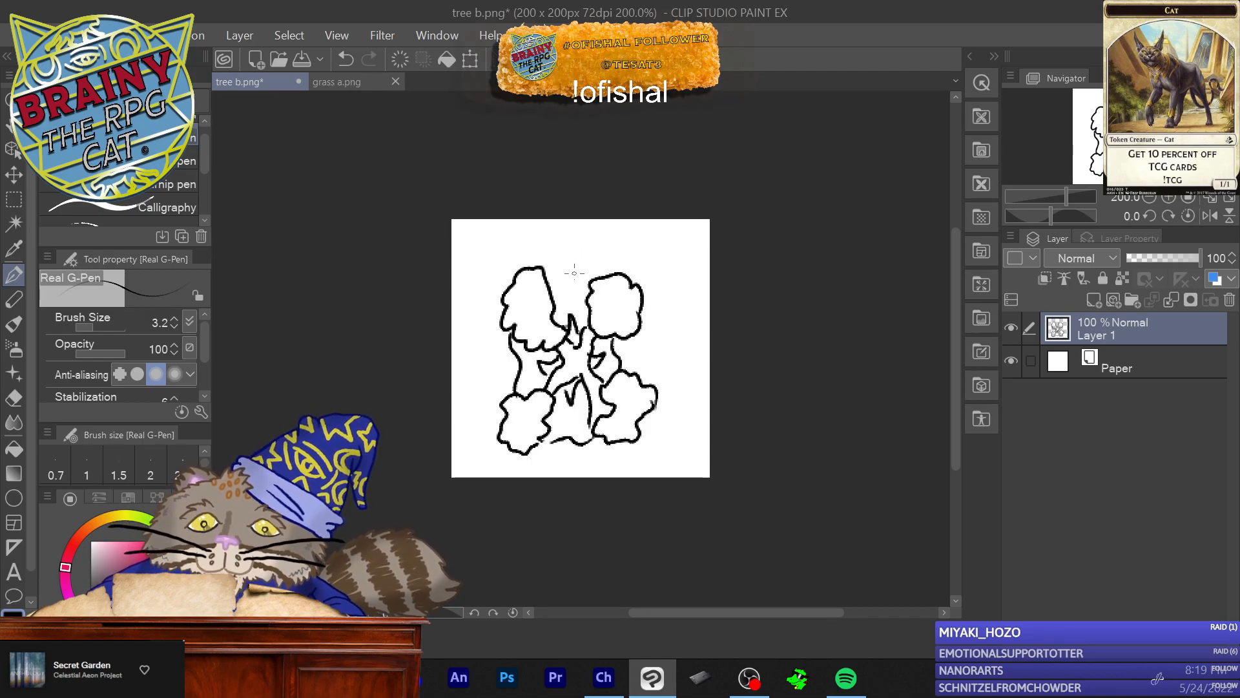
# Step: Close the upper gap between the clumps with a contour line and shade all four gaps with hatching strokes
pyautogui.moveTo(587, 283)
pyautogui.mouseDown()
pyautogui.moveTo(547, 291)
pyautogui.moveTo(560, 323)
pyautogui.moveTo(570, 325)
pyautogui.moveTo(580, 290)
pyautogui.moveTo(585, 302)
pyautogui.mouseUp()
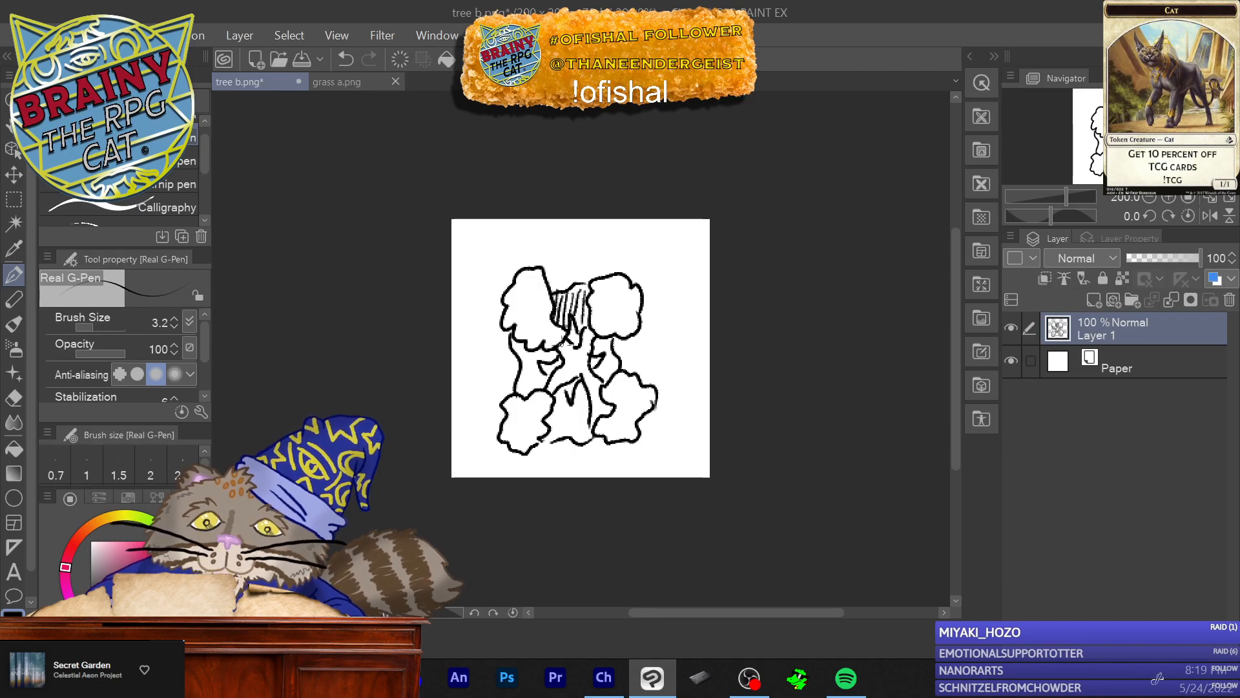
pyautogui.moveTo(534, 354); pyautogui.dragTo(554, 444)
pyautogui.moveTo(567, 394)
pyautogui.mouseDown()
pyautogui.moveTo(557, 443)
pyautogui.moveTo(583, 443)
pyautogui.mouseUp()
pyautogui.moveTo(604, 354)
pyautogui.mouseDown()
pyautogui.moveTo(595, 367)
pyautogui.moveTo(589, 353)
pyautogui.mouseUp()
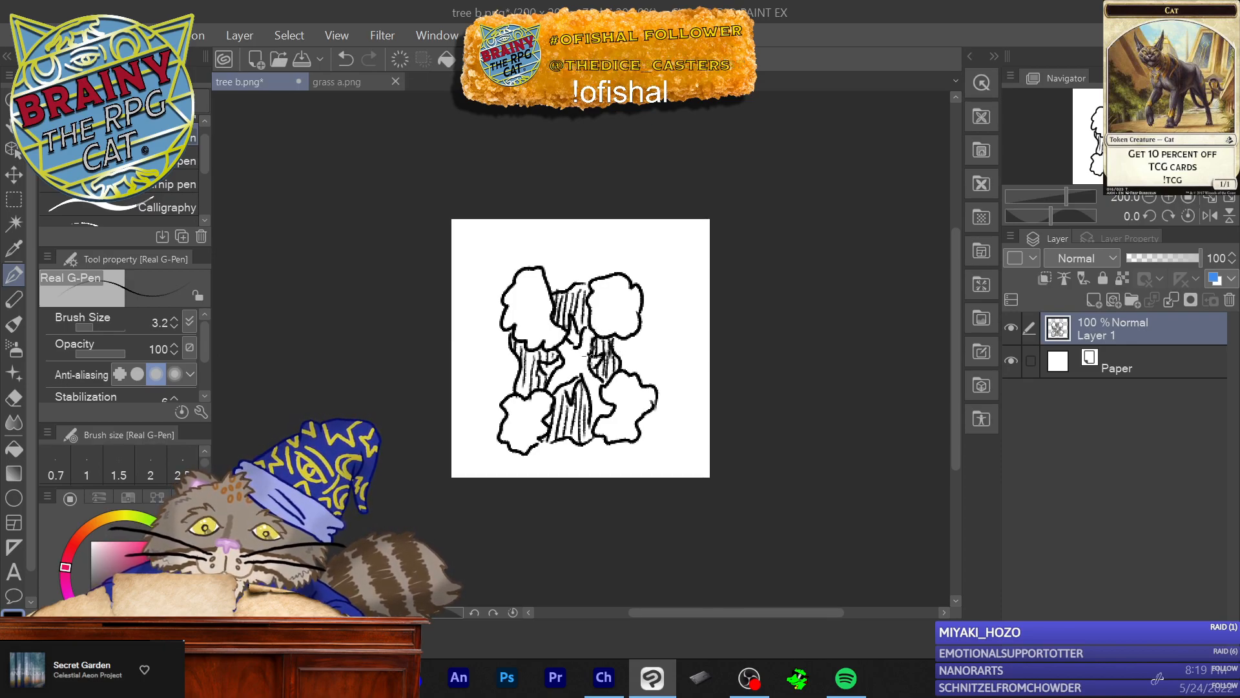
# Step: Scatter six small zigzag grass tufts in the empty space around the four-clump tree
pyautogui.click(13, 35)
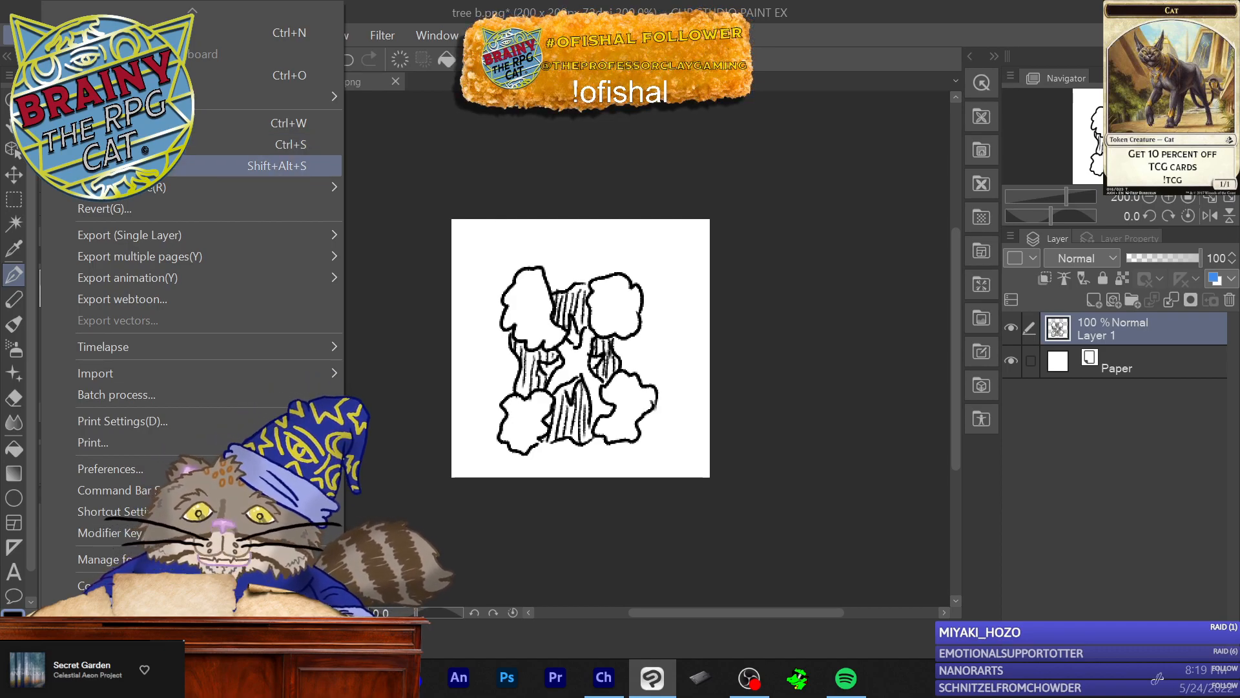
pyautogui.click(654, 257)
pyautogui.moveTo(652, 265)
pyautogui.mouseDown()
pyautogui.moveTo(671, 251)
pyautogui.moveTo(681, 268)
pyautogui.mouseUp()
pyautogui.moveTo(697, 406); pyautogui.dragTo(670, 394)
pyautogui.moveTo(468, 285)
pyautogui.mouseDown()
pyautogui.moveTo(481, 262)
pyautogui.moveTo(496, 277)
pyautogui.mouseUp()
pyautogui.moveTo(463, 426); pyautogui.dragTo(483, 413)
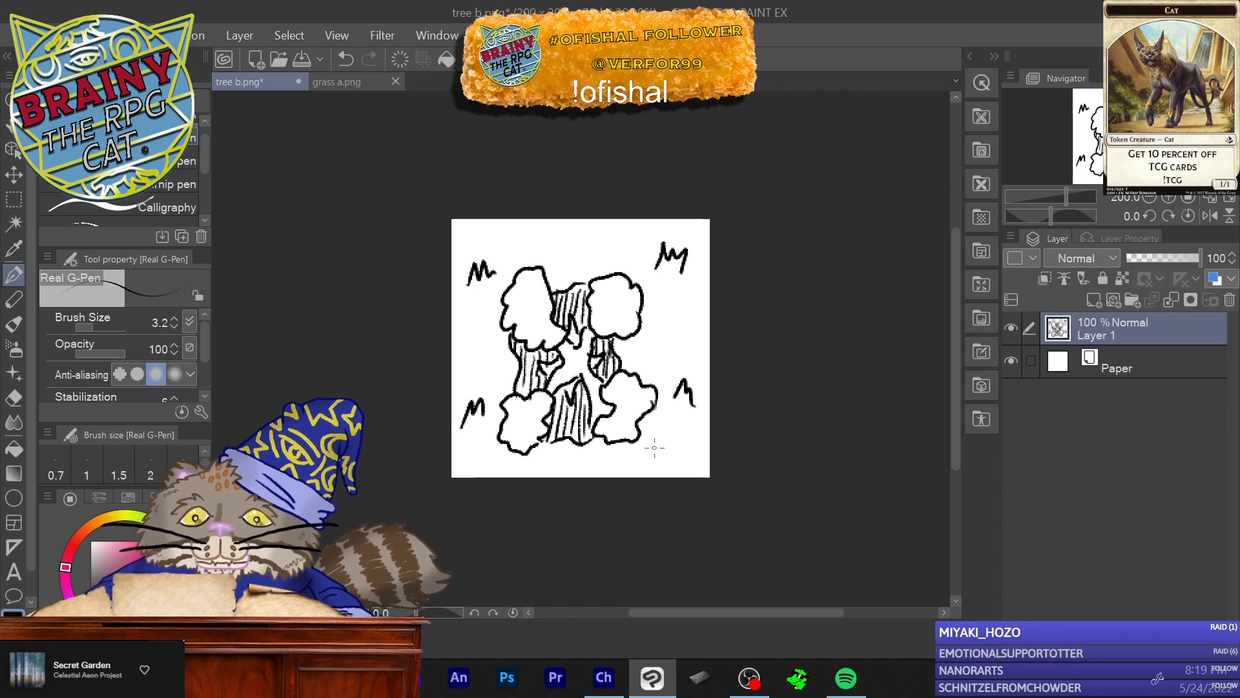
pyautogui.moveTo(651, 347); pyautogui.dragTo(671, 346)
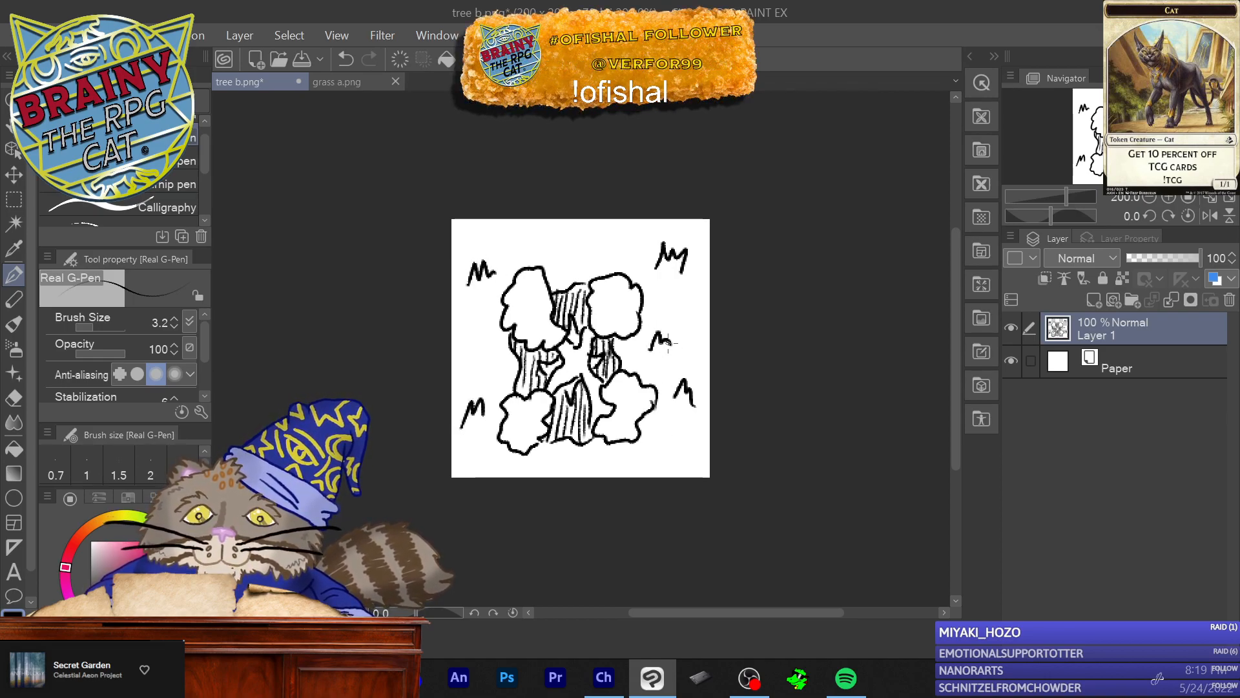
pyautogui.moveTo(562, 257); pyautogui.dragTo(588, 252)
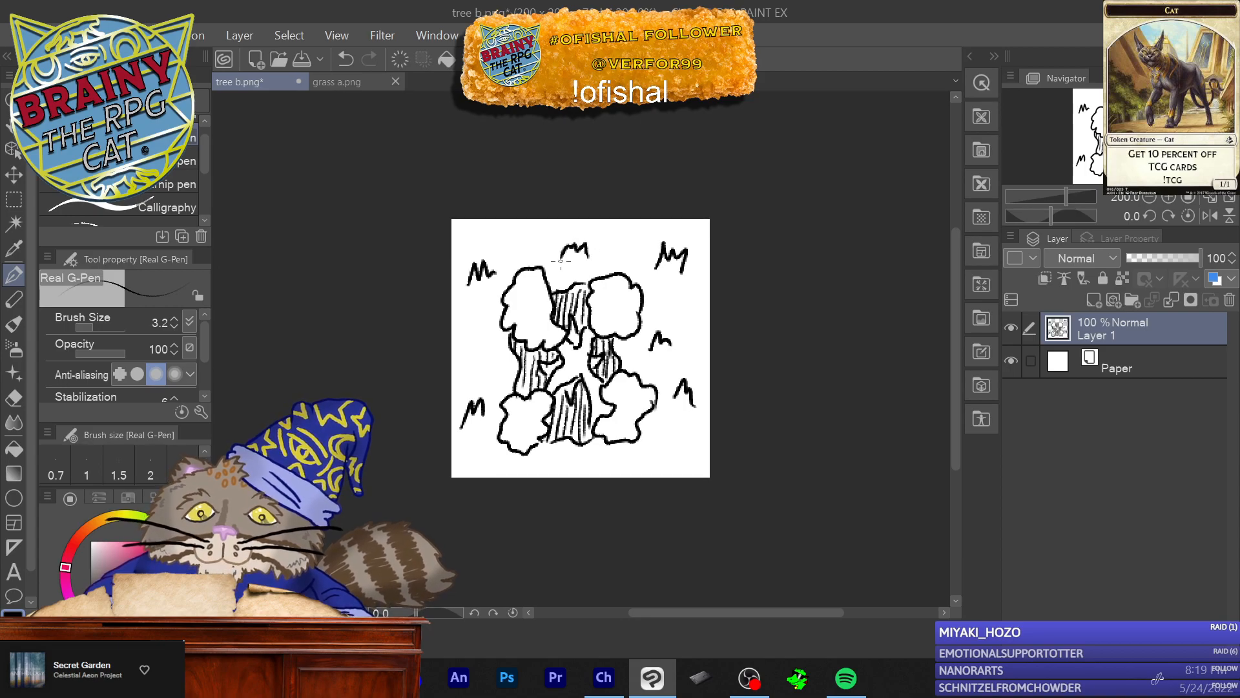
# Step: Save the four-clump tree drawing as a new PNG named "tree c", accepting the loss of layer information
pyautogui.click(19, 35)
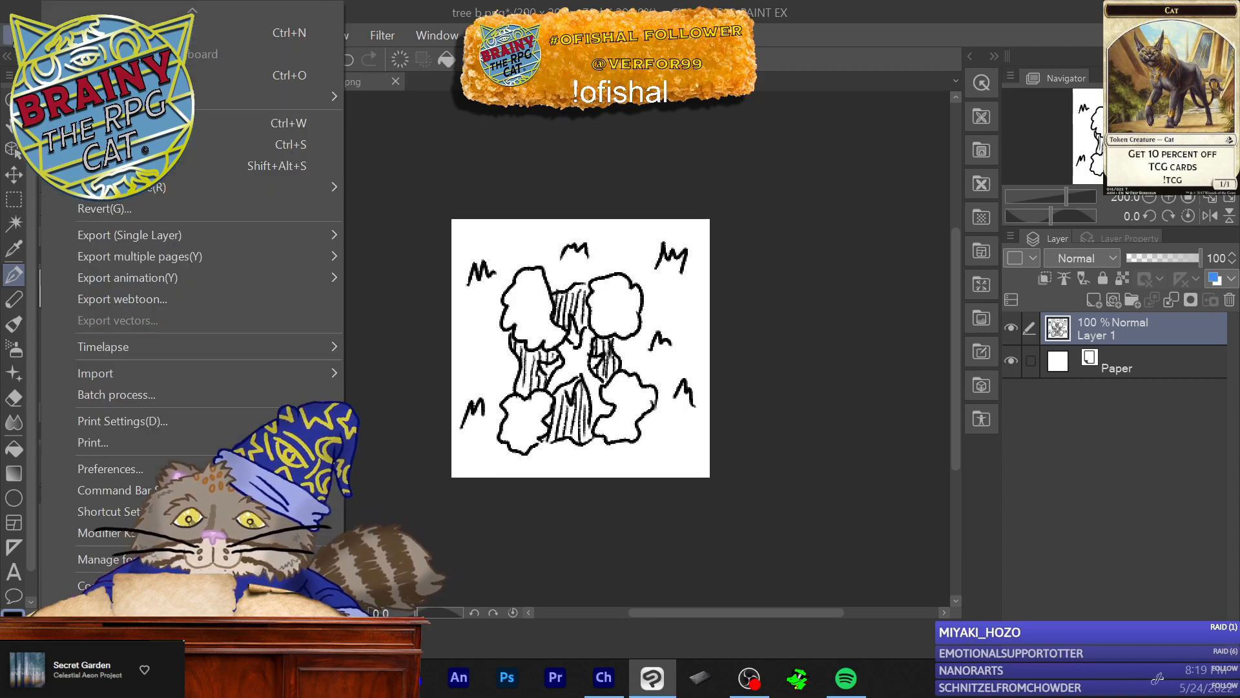
pyautogui.click(187, 165)
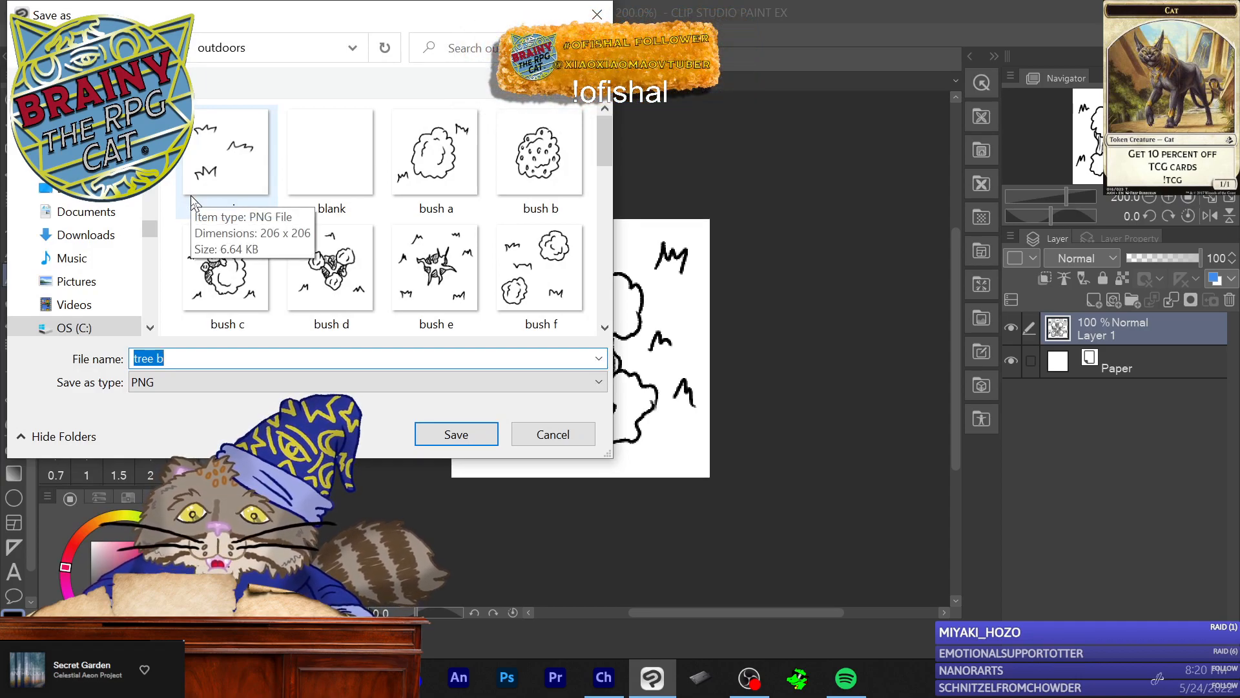
pyautogui.press('Right')
pyautogui.press('BackSpace')
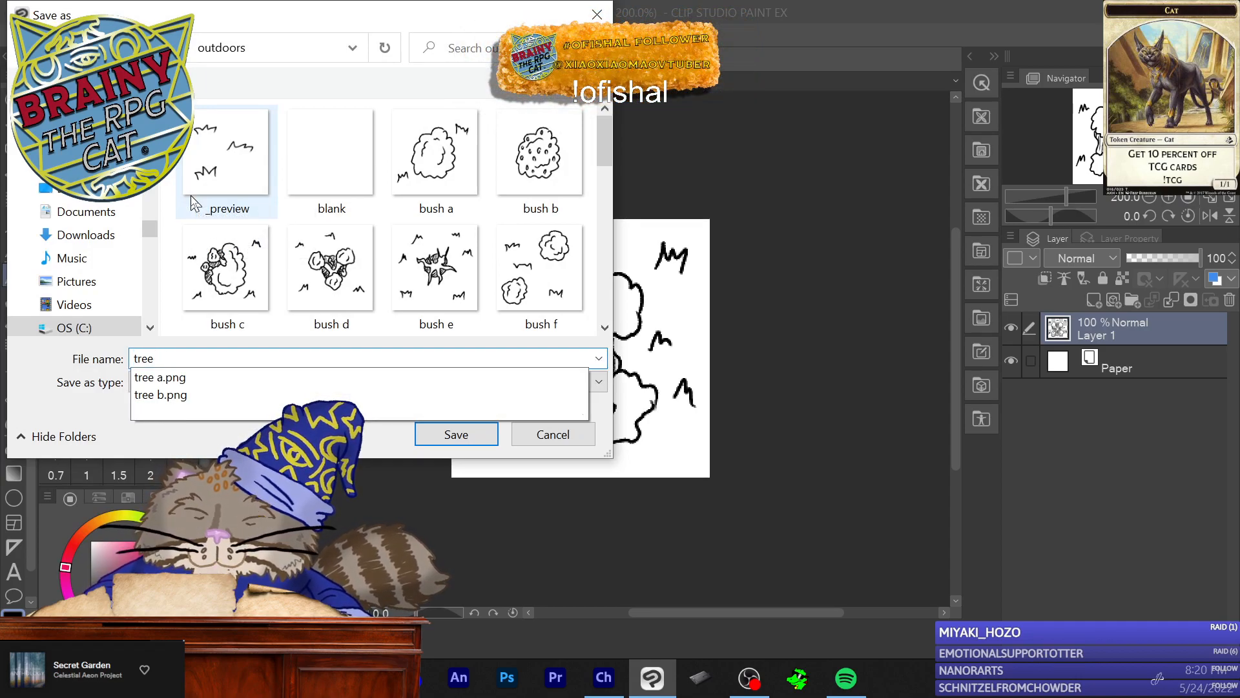
pyautogui.write('c')
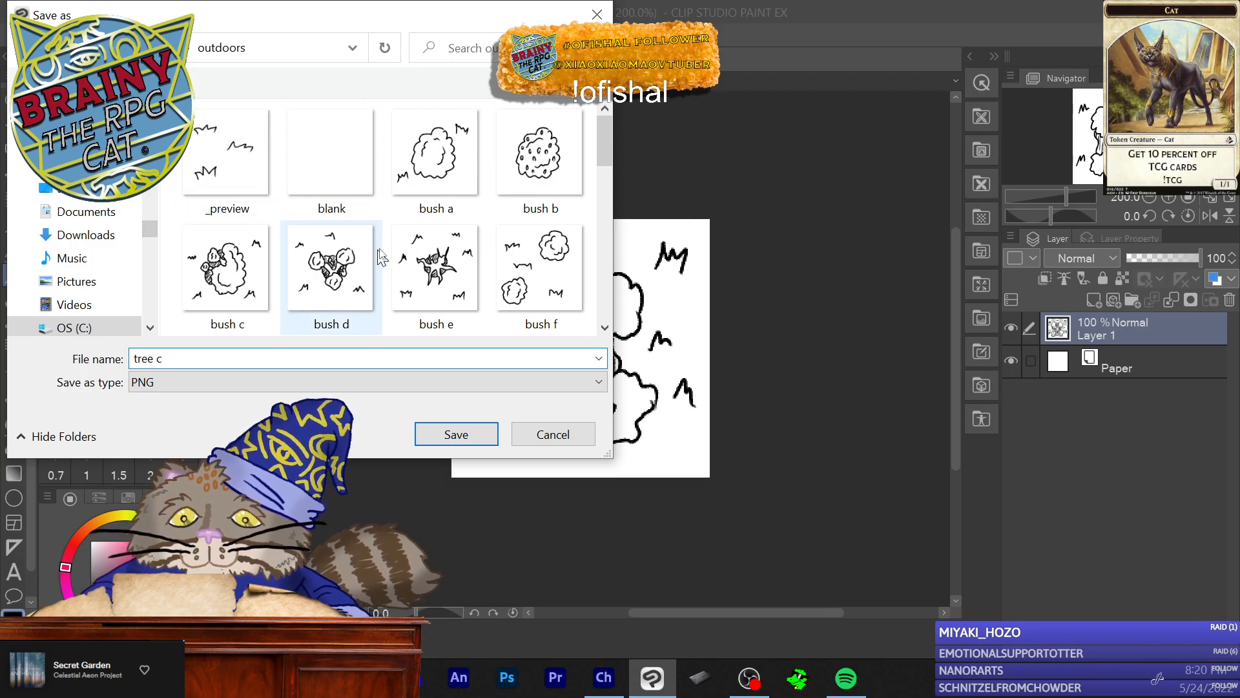
pyautogui.scroll(-5, 401, 245)
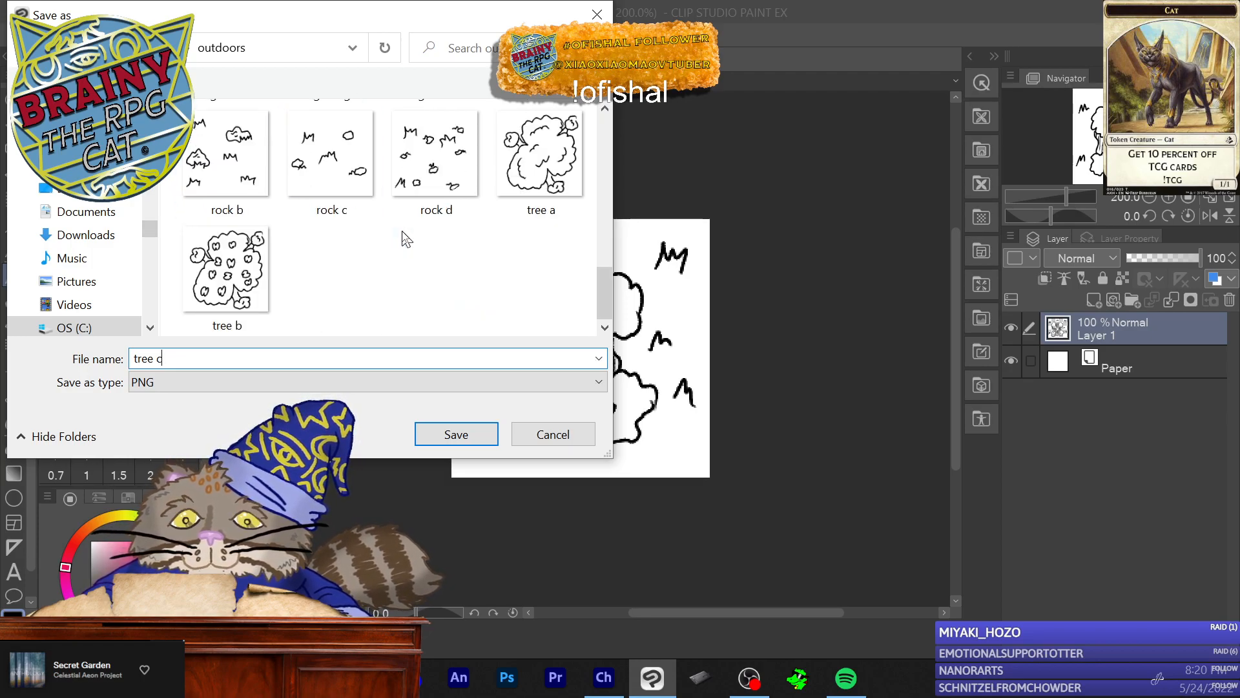
pyautogui.click(428, 436)
pyautogui.click(694, 263)
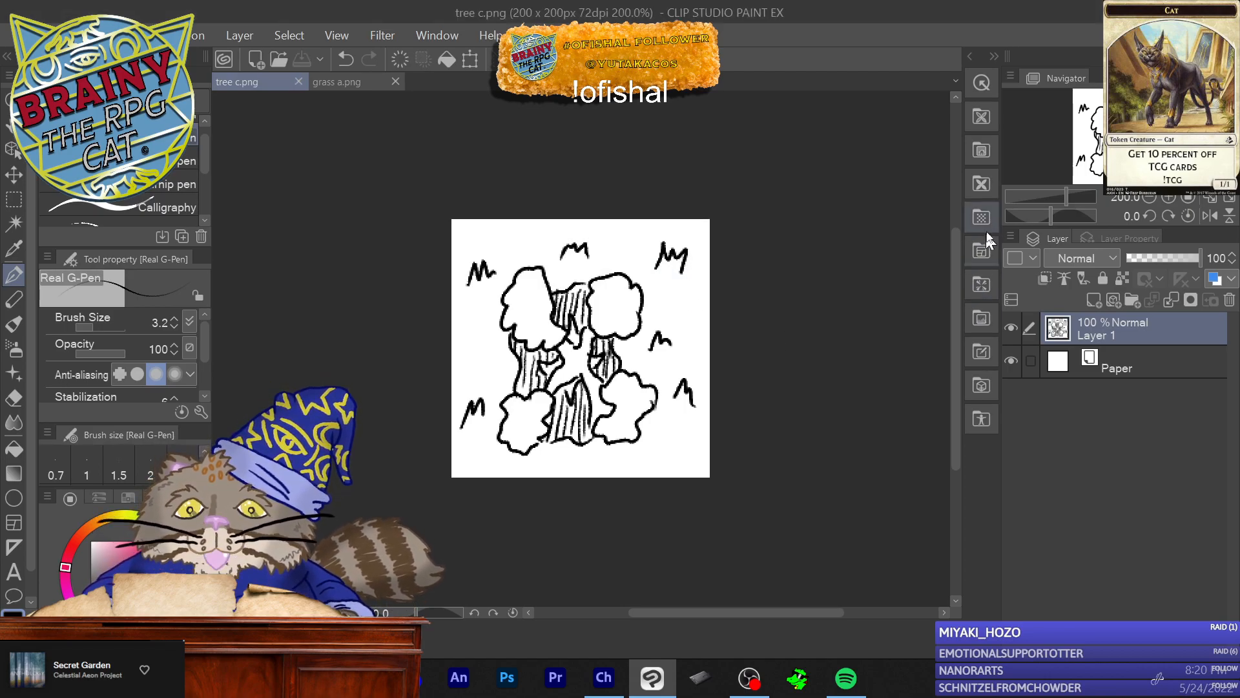
# Step: Clear the canvas by deleting the four-clump tree's layer, and add a fresh blank layer
pyautogui.click(1230, 300)
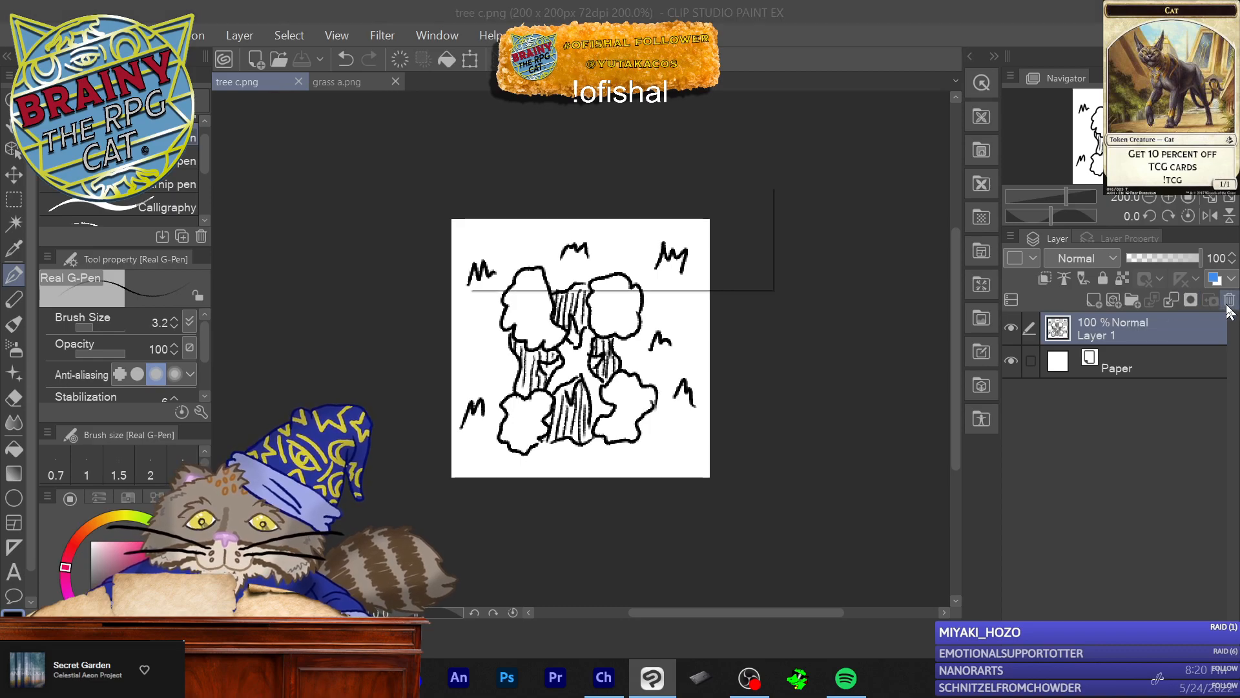
pyautogui.click(633, 267)
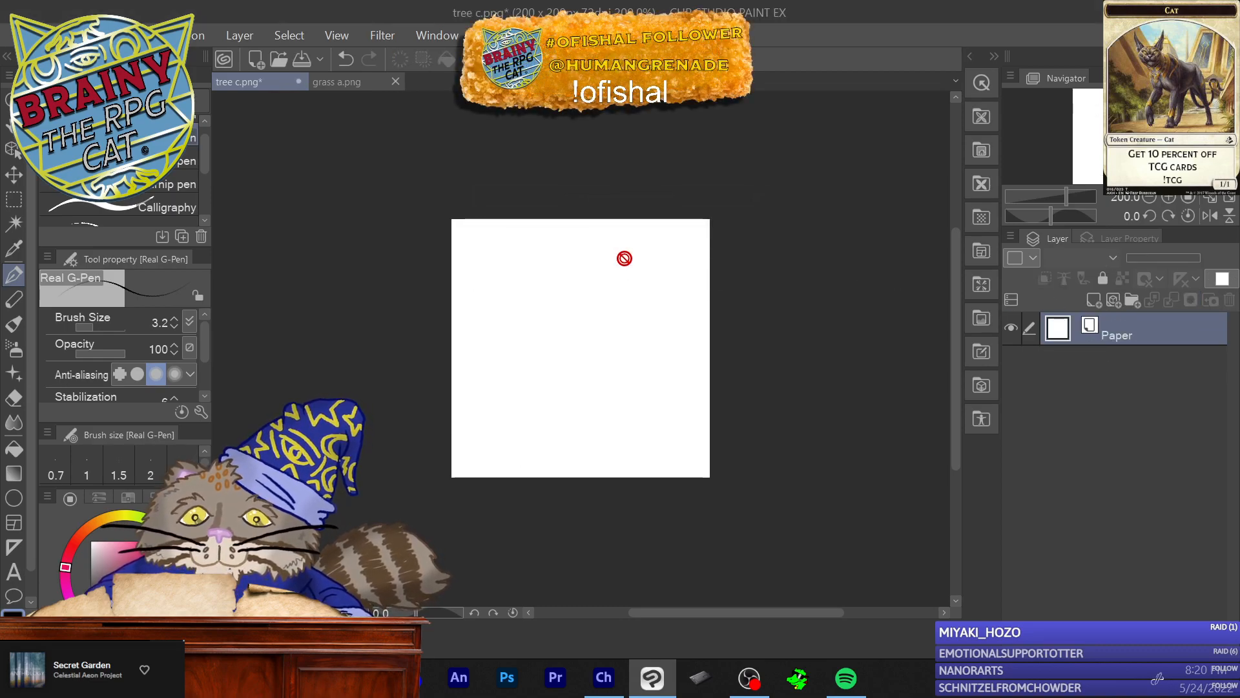
pyautogui.click(1093, 300)
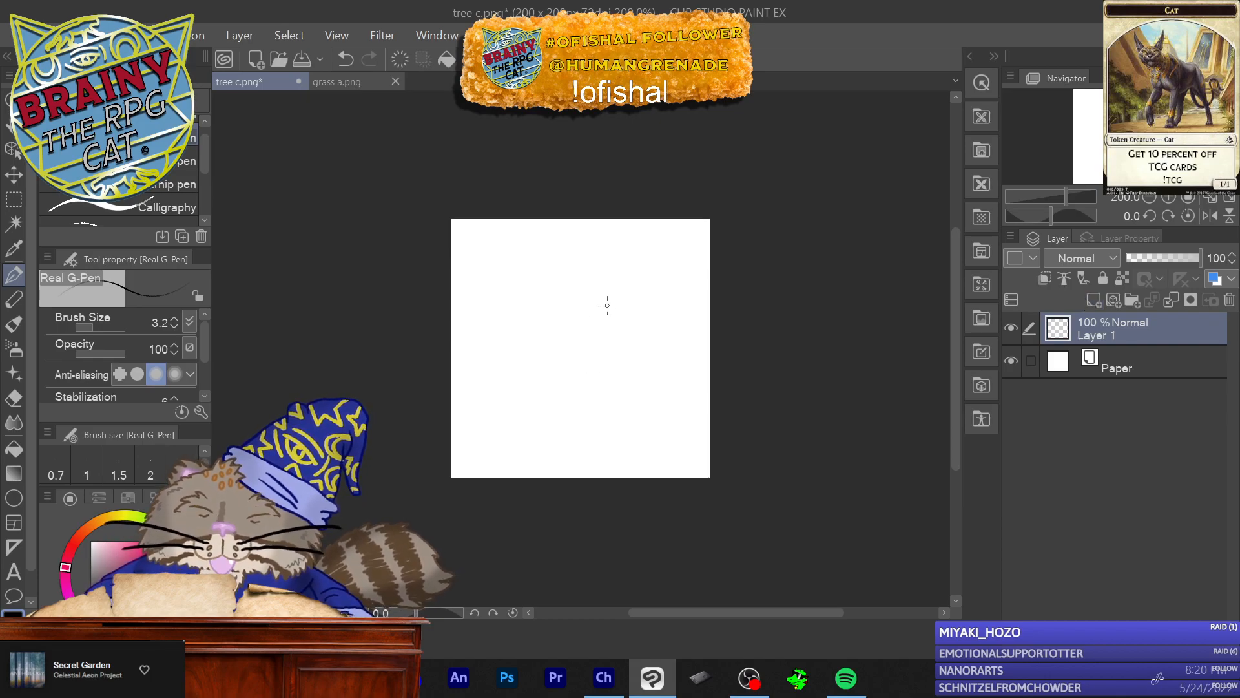
# Step: Draw a bare tree with long pointed branches radiating from the centre, short twigs, and curved contour lines between branches
pyautogui.moveTo(602, 330)
pyautogui.mouseDown()
pyautogui.moveTo(631, 279)
pyautogui.moveTo(611, 283)
pyautogui.moveTo(583, 320)
pyautogui.moveTo(529, 288)
pyautogui.moveTo(558, 332)
pyautogui.moveTo(499, 374)
pyautogui.moveTo(559, 355)
pyautogui.moveTo(558, 426)
pyautogui.moveTo(584, 358)
pyautogui.moveTo(603, 384)
pyautogui.moveTo(638, 378)
pyautogui.moveTo(649, 361)
pyautogui.moveTo(601, 363)
pyautogui.moveTo(643, 334)
pyautogui.mouseUp()
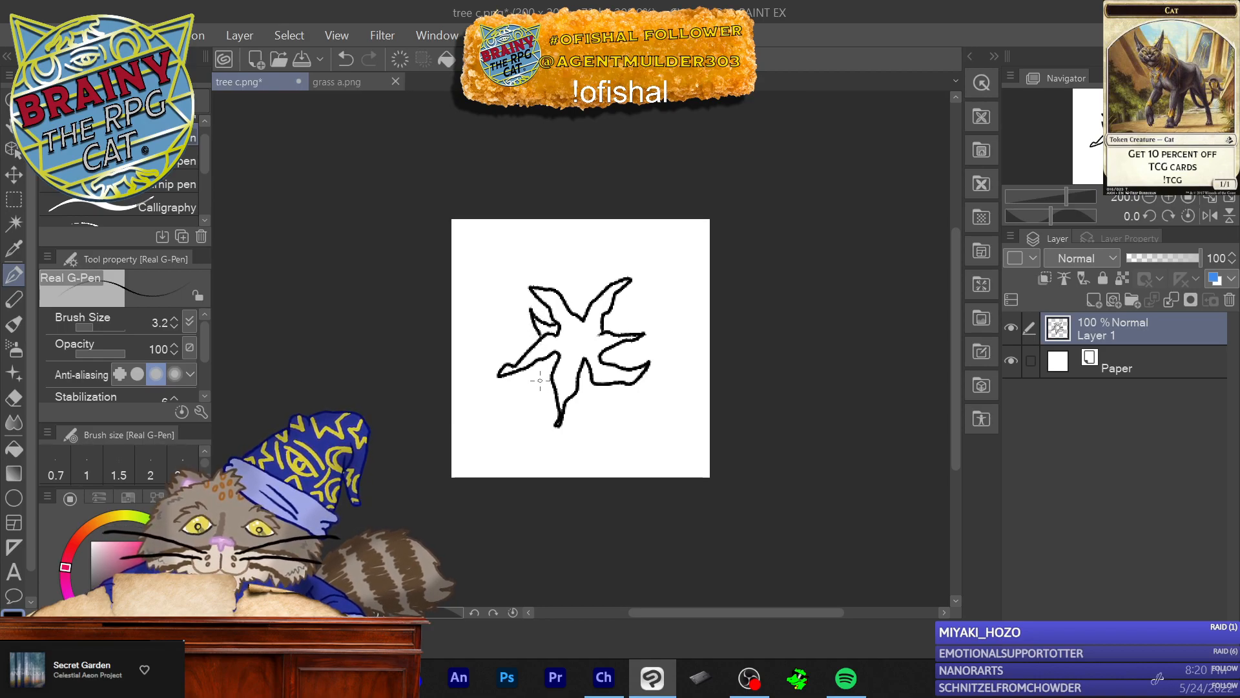
pyautogui.moveTo(543, 358); pyautogui.dragTo(538, 384)
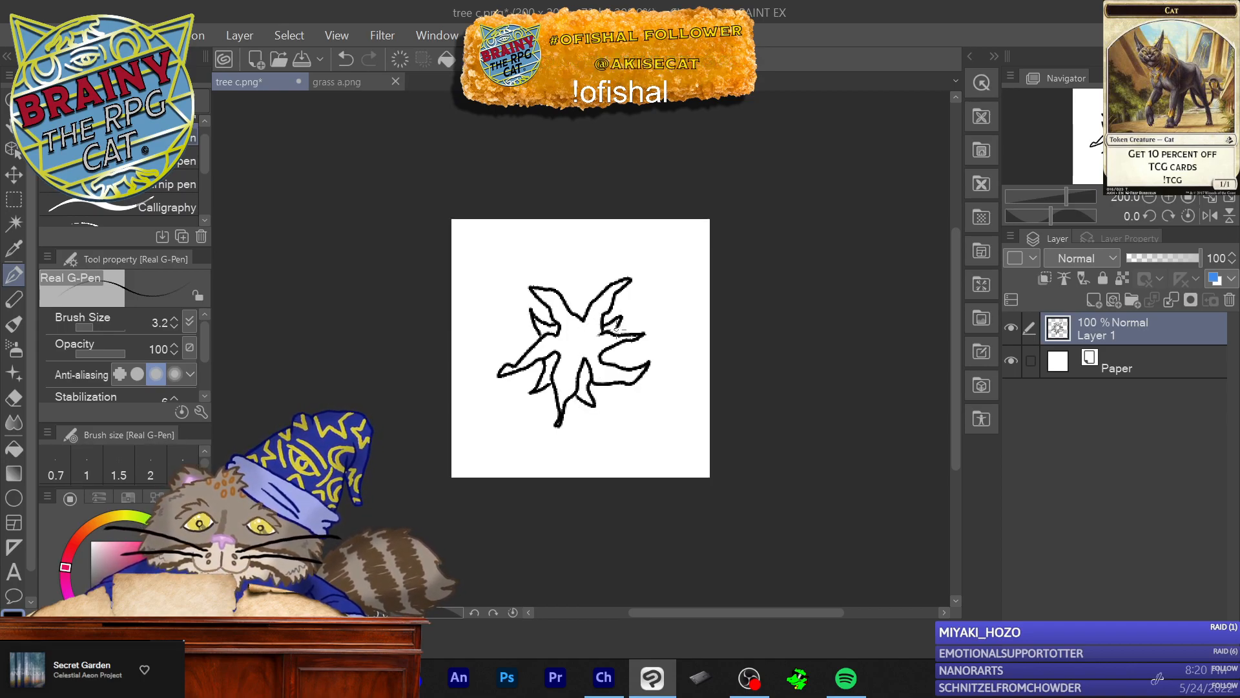
pyautogui.moveTo(598, 287); pyautogui.dragTo(568, 287)
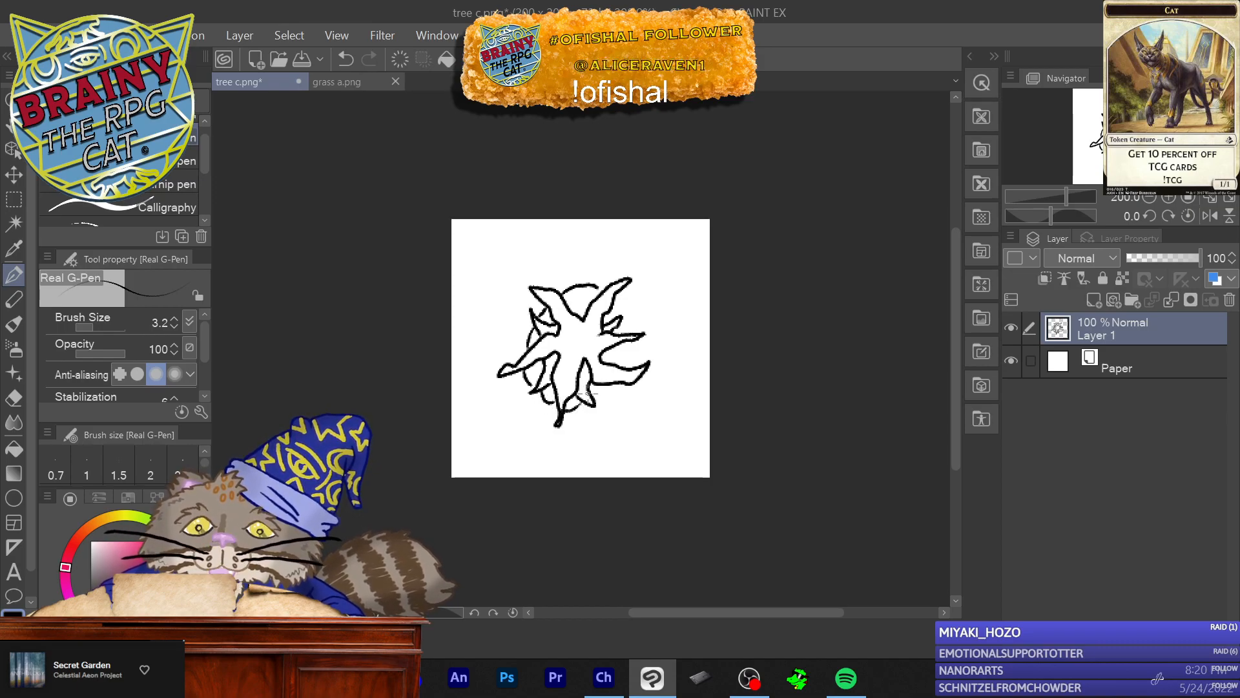
pyautogui.moveTo(618, 351); pyautogui.dragTo(611, 342)
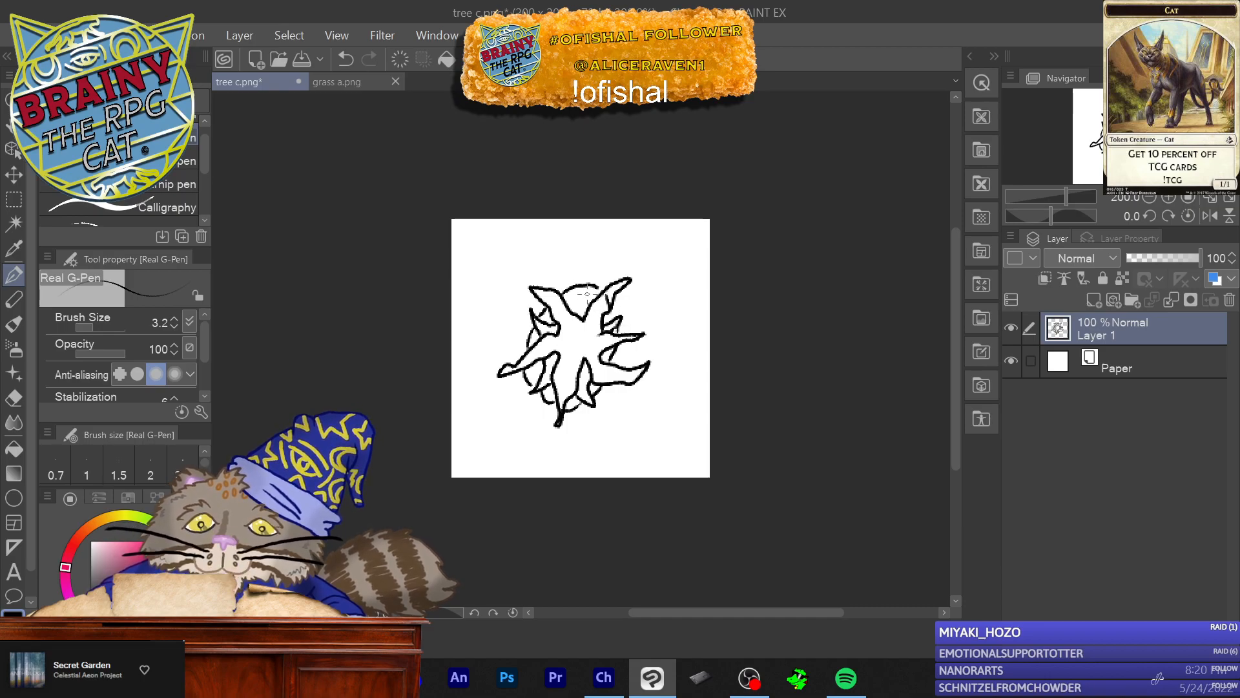
# Step: Shade the enclosed gaps between the bare branches with hatching and clean up the upper right branch
pyautogui.moveTo(591, 287)
pyautogui.mouseDown()
pyautogui.moveTo(575, 317)
pyautogui.moveTo(565, 307)
pyautogui.mouseUp()
pyautogui.moveTo(578, 297); pyautogui.dragTo(572, 313)
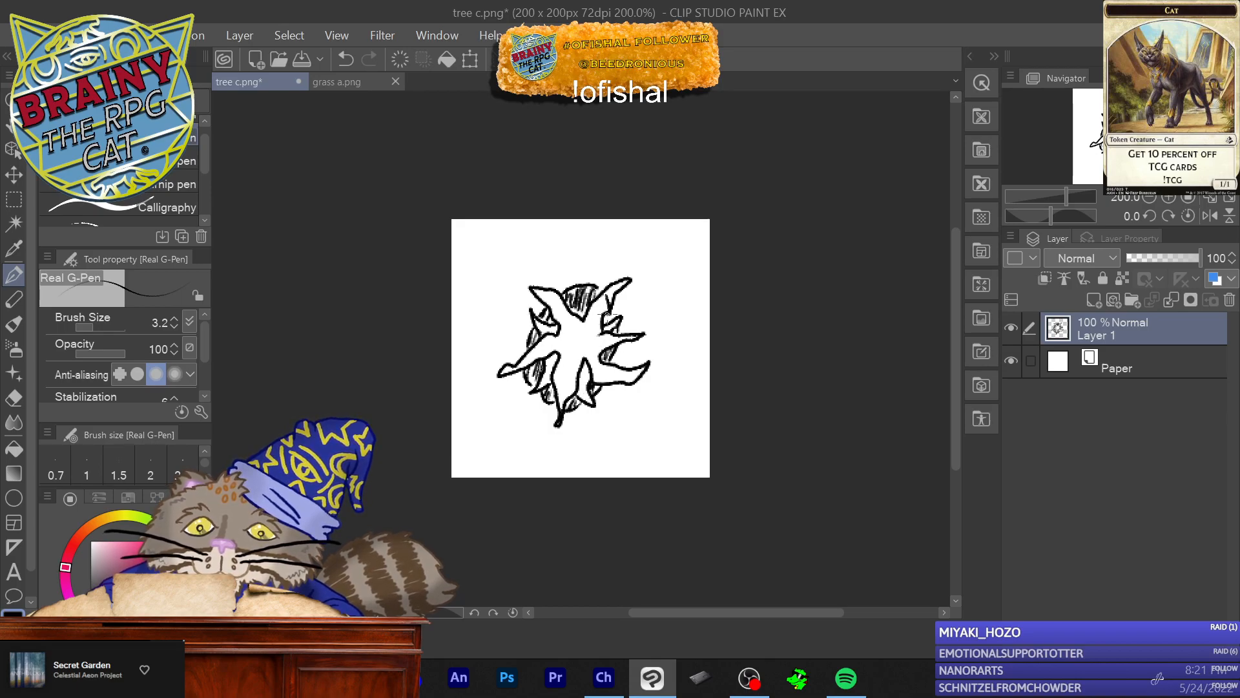
pyautogui.moveTo(603, 314); pyautogui.dragTo(598, 318)
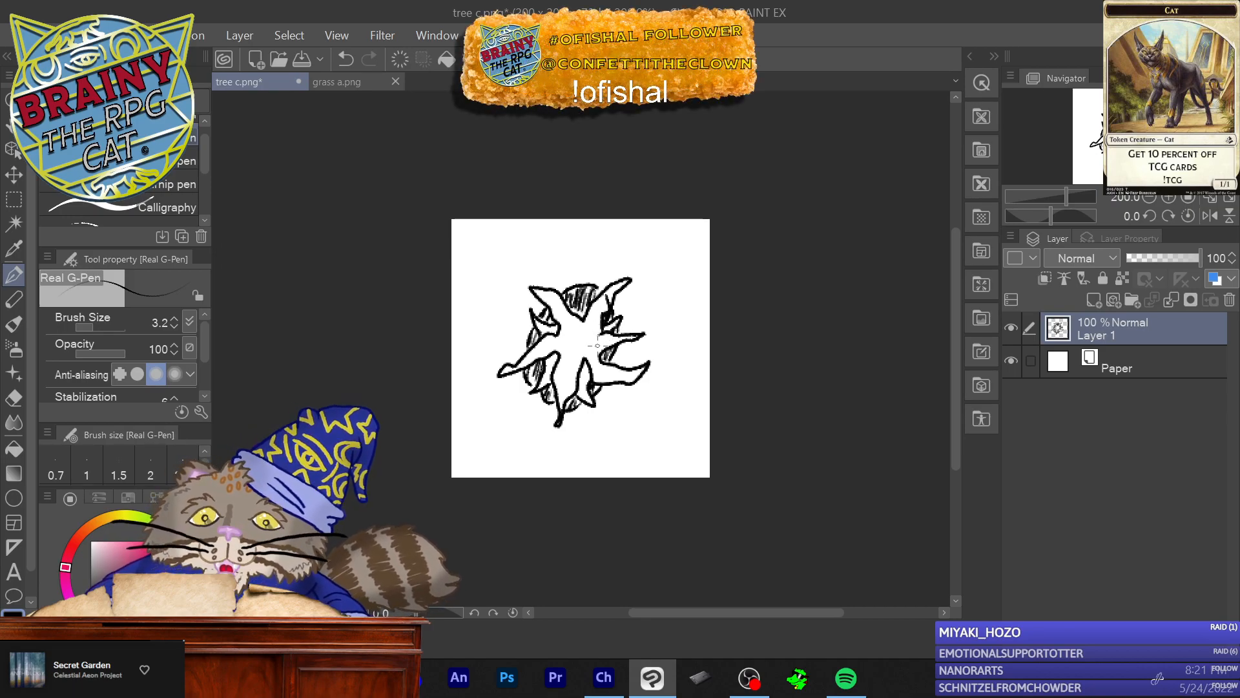
pyautogui.moveTo(616, 284); pyautogui.dragTo(591, 320)
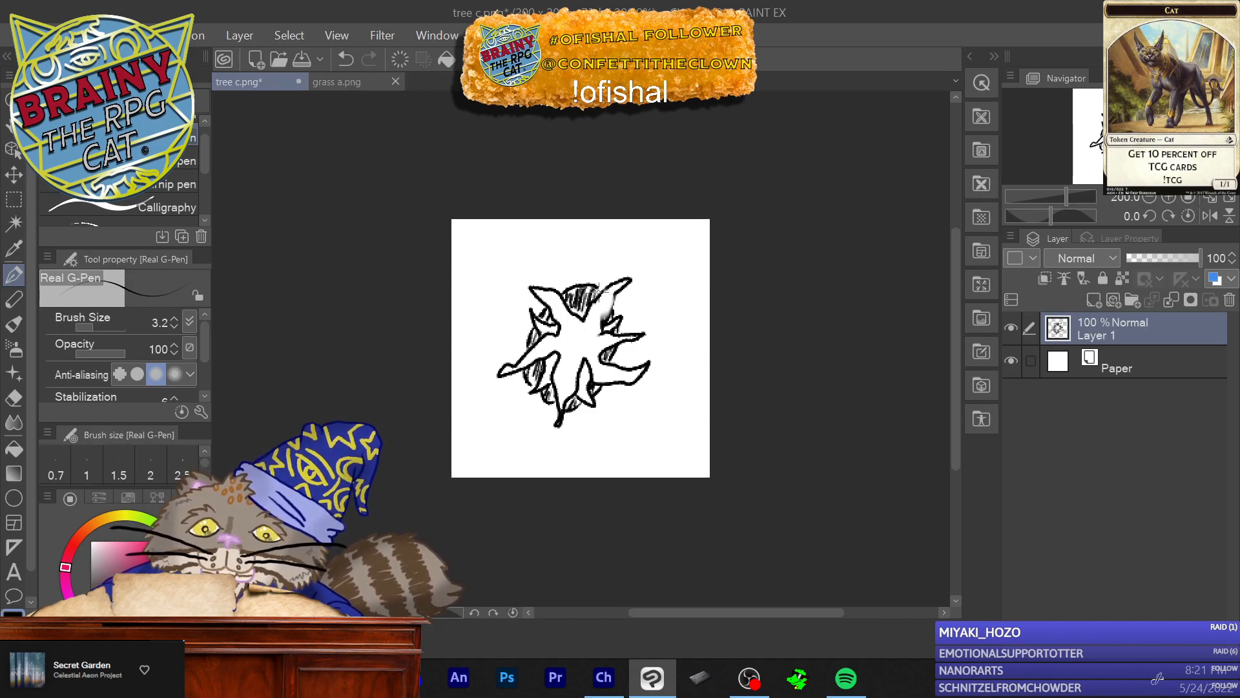
pyautogui.moveTo(617, 289); pyautogui.dragTo(615, 301)
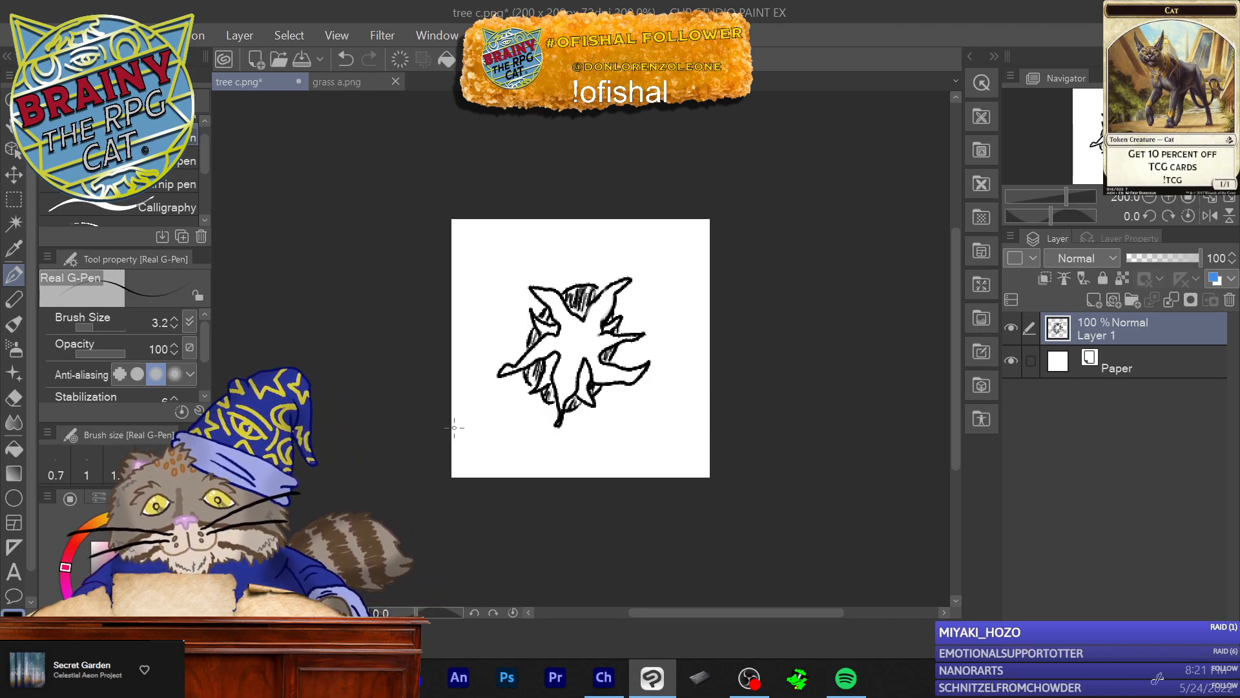
# Step: Save the bare tree drawing as a new PNG named "tree d", accepting the loss of layer information
pyautogui.click(11, 34)
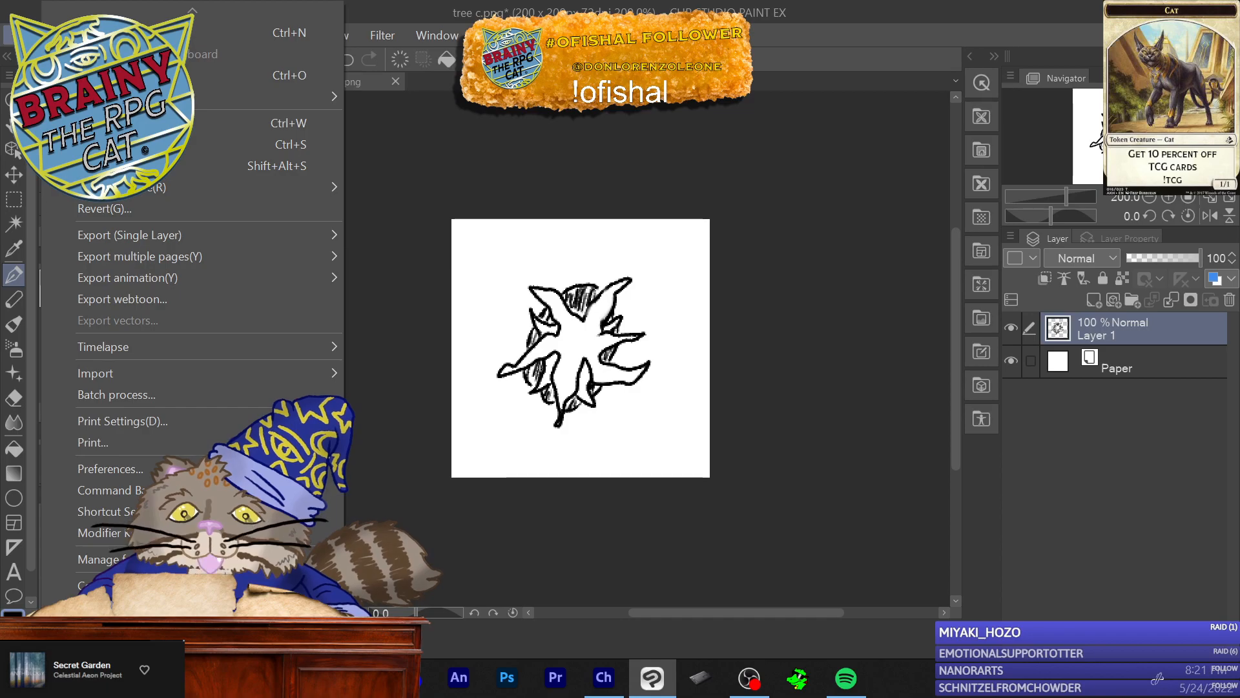
pyautogui.click(194, 165)
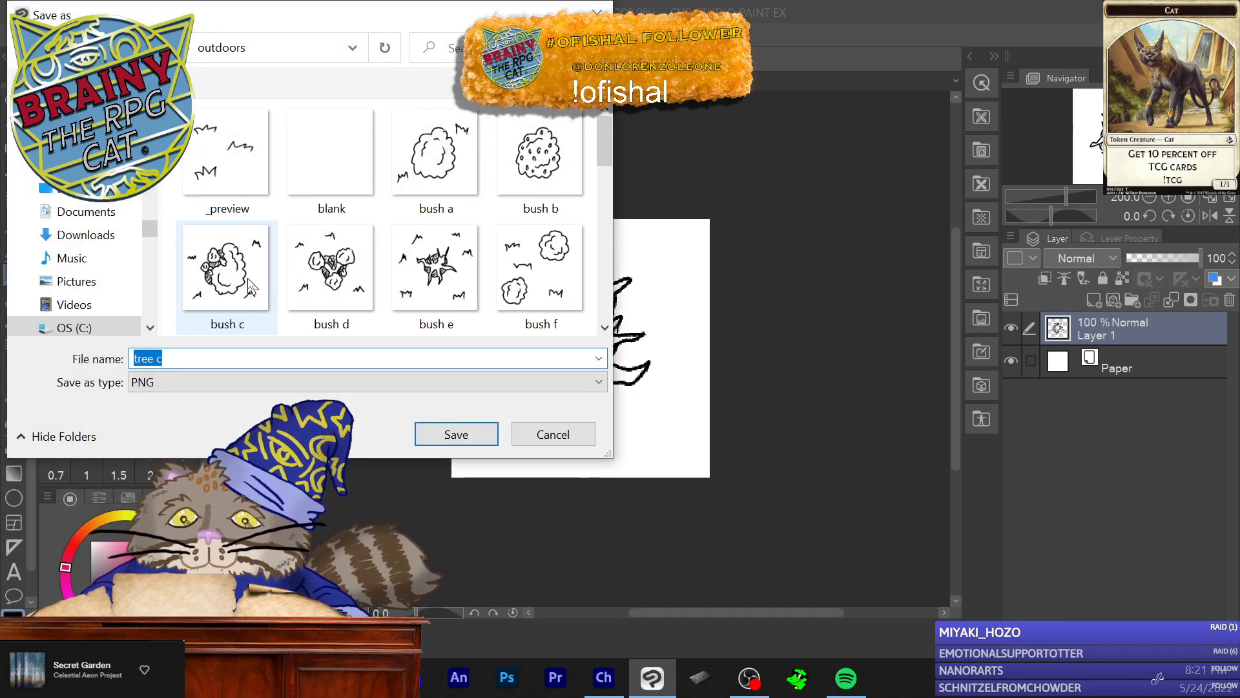
pyautogui.click(167, 355)
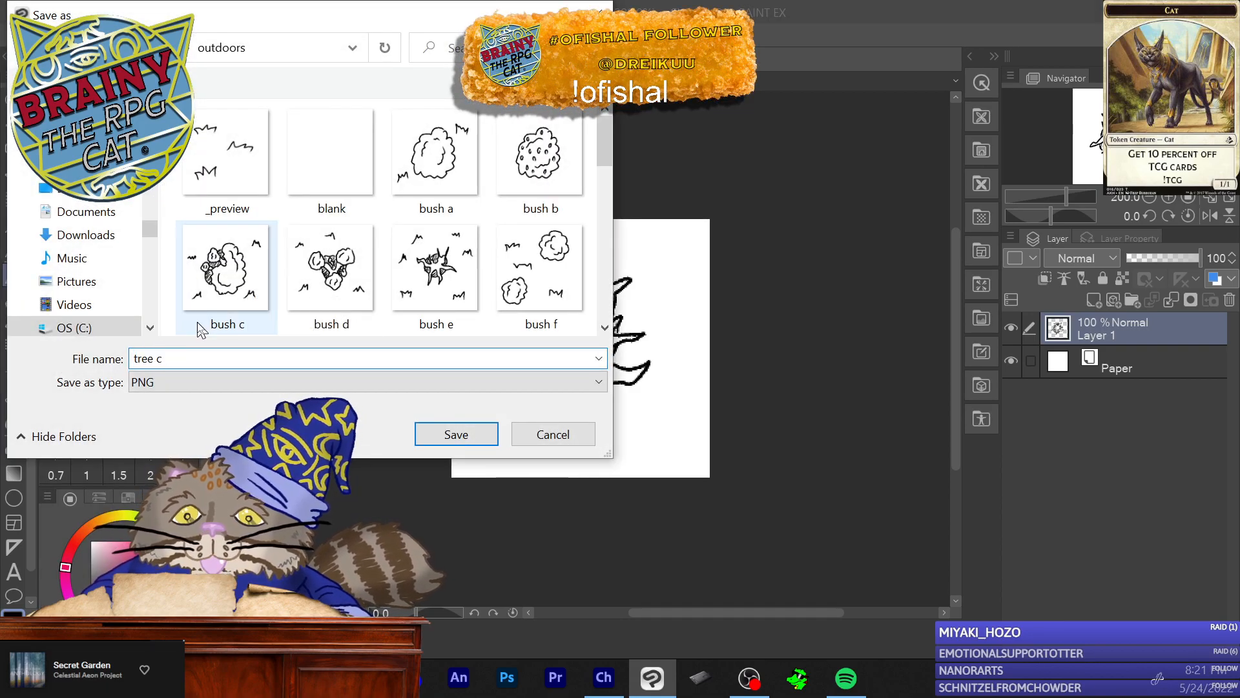
pyautogui.press('BackSpace')
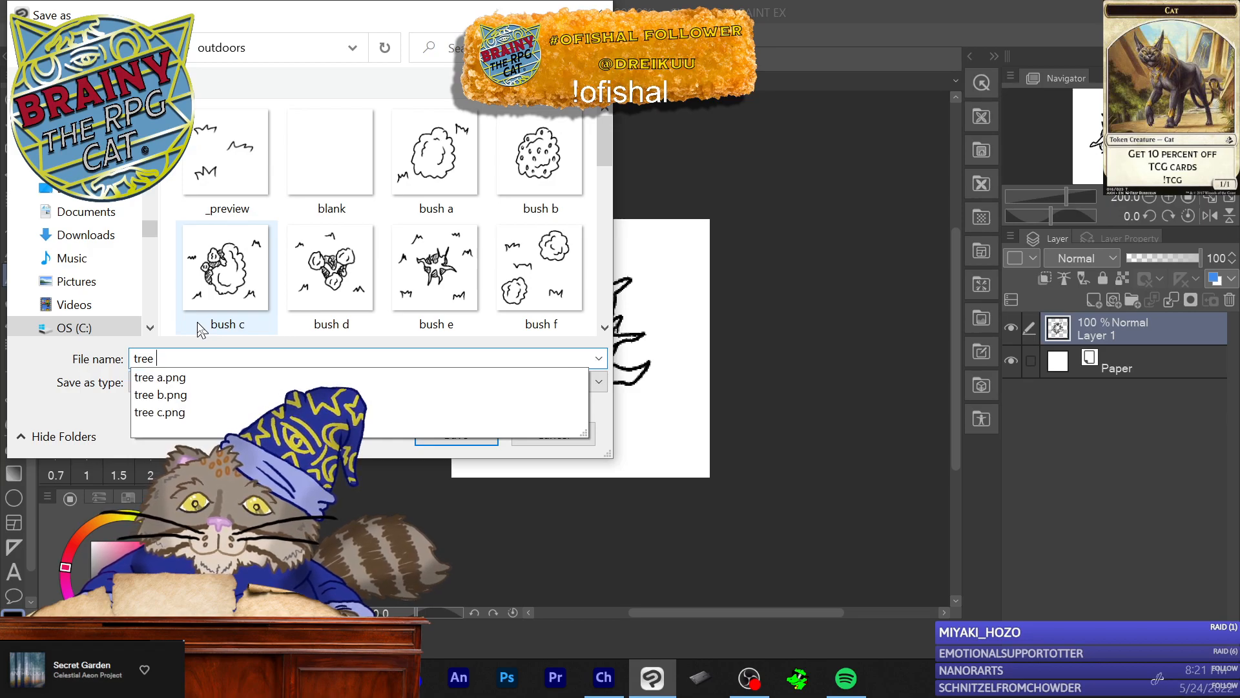
pyautogui.write('d')
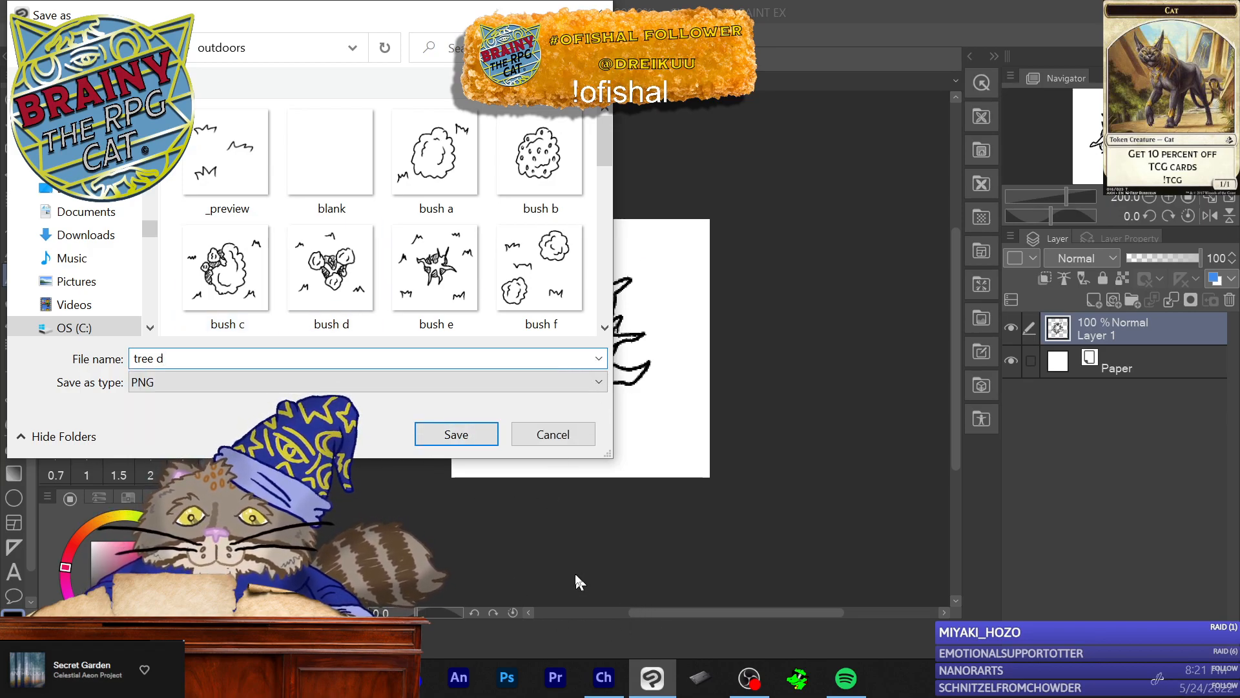
pyautogui.click(478, 434)
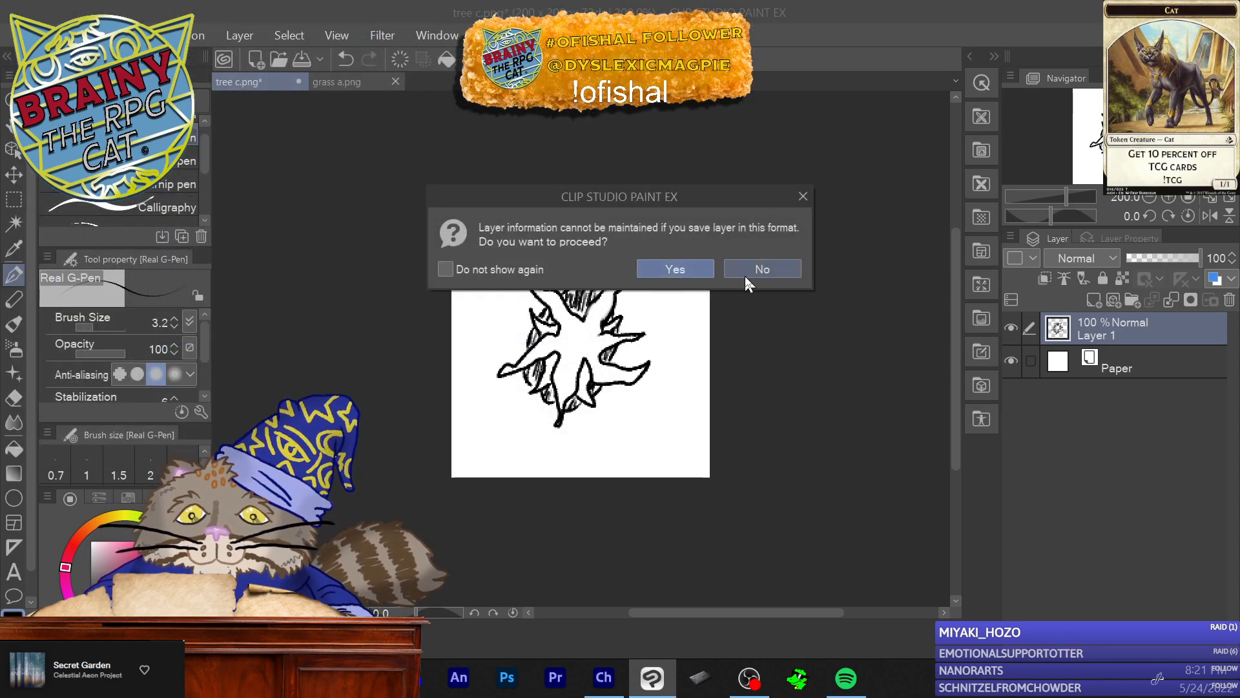
pyautogui.click(675, 270)
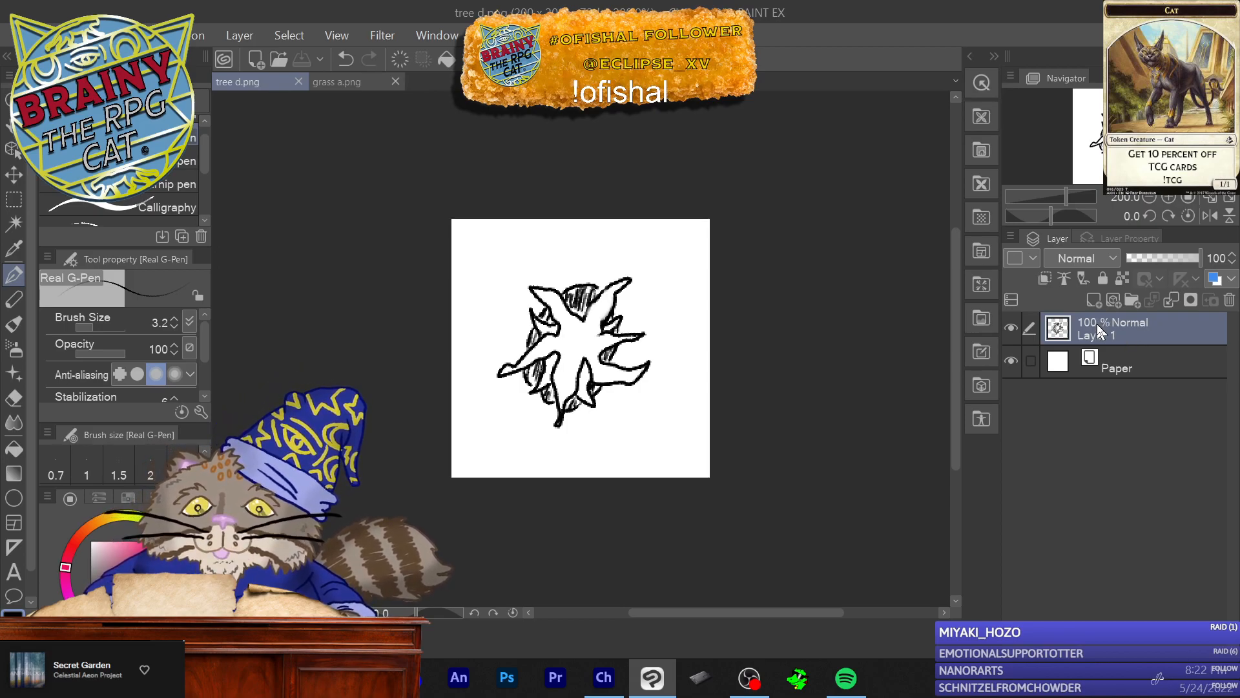
# Step: Draw four small zigzag grass tufts around the bare tree, one near each corner of the canvas
pyautogui.moveTo(672, 283)
pyautogui.mouseDown()
pyautogui.moveTo(670, 256)
pyautogui.moveTo(639, 271)
pyautogui.mouseUp()
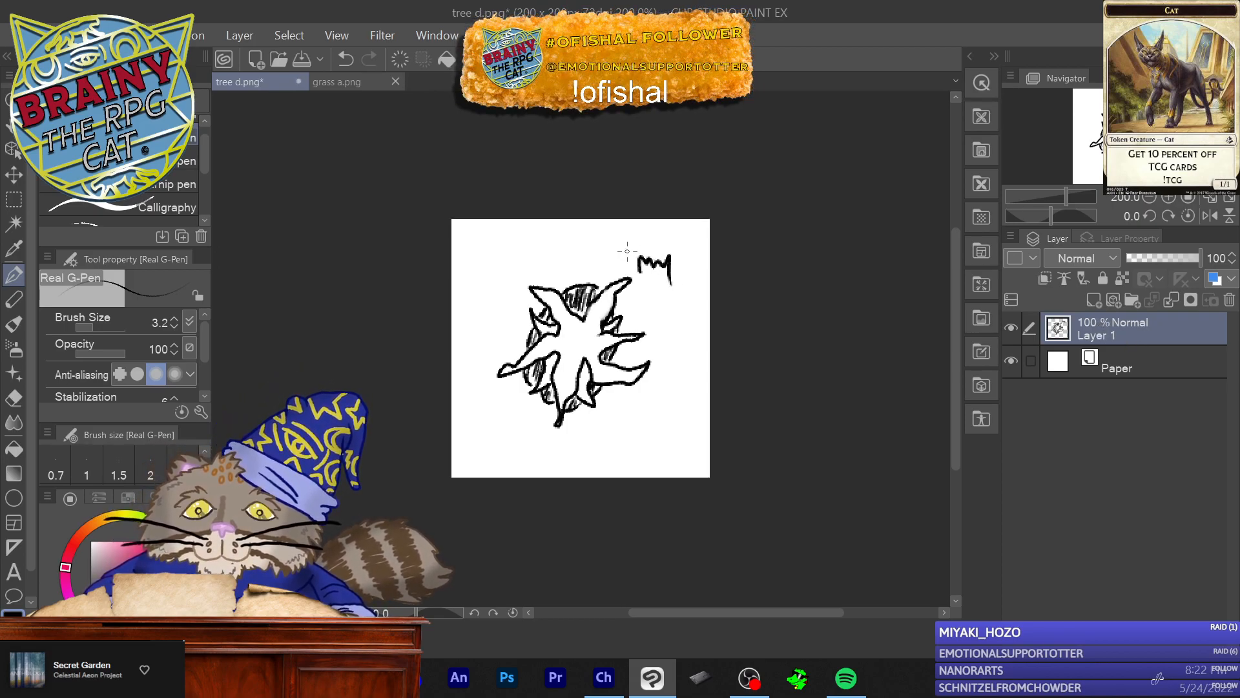
pyautogui.moveTo(463, 286)
pyautogui.mouseDown()
pyautogui.moveTo(478, 274)
pyautogui.moveTo(498, 296)
pyautogui.mouseUp()
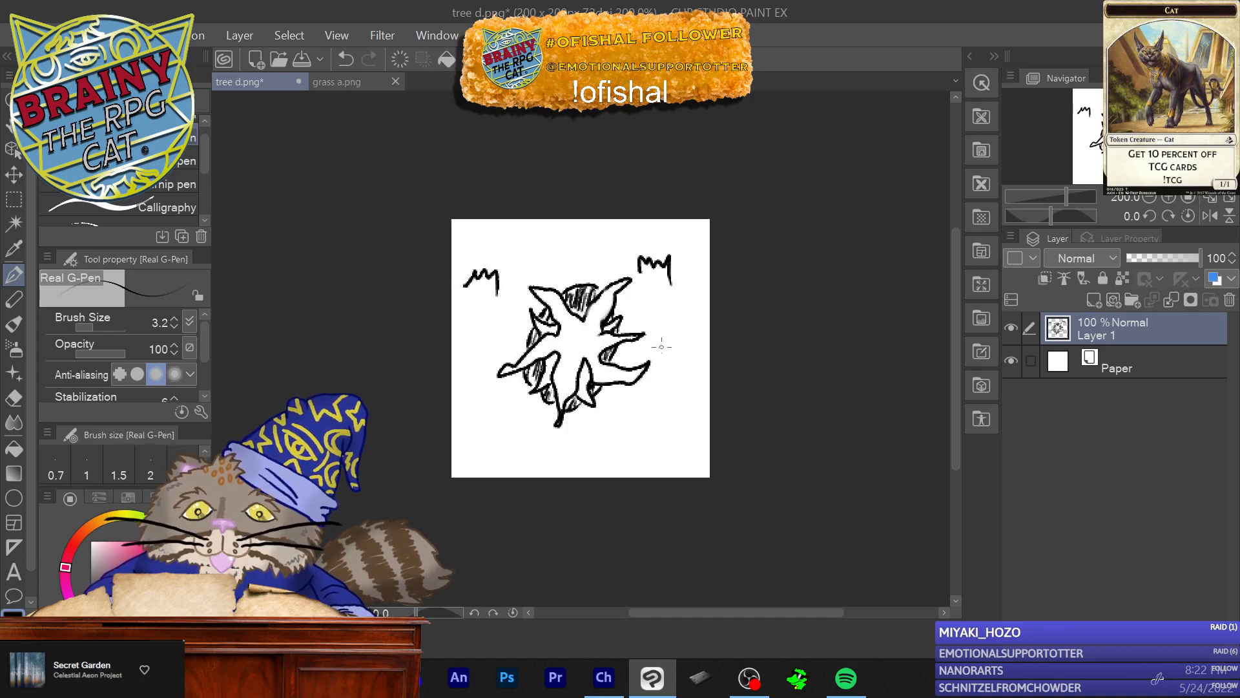
pyautogui.moveTo(682, 413)
pyautogui.mouseDown()
pyautogui.moveTo(663, 406)
pyautogui.moveTo(652, 420)
pyautogui.mouseUp()
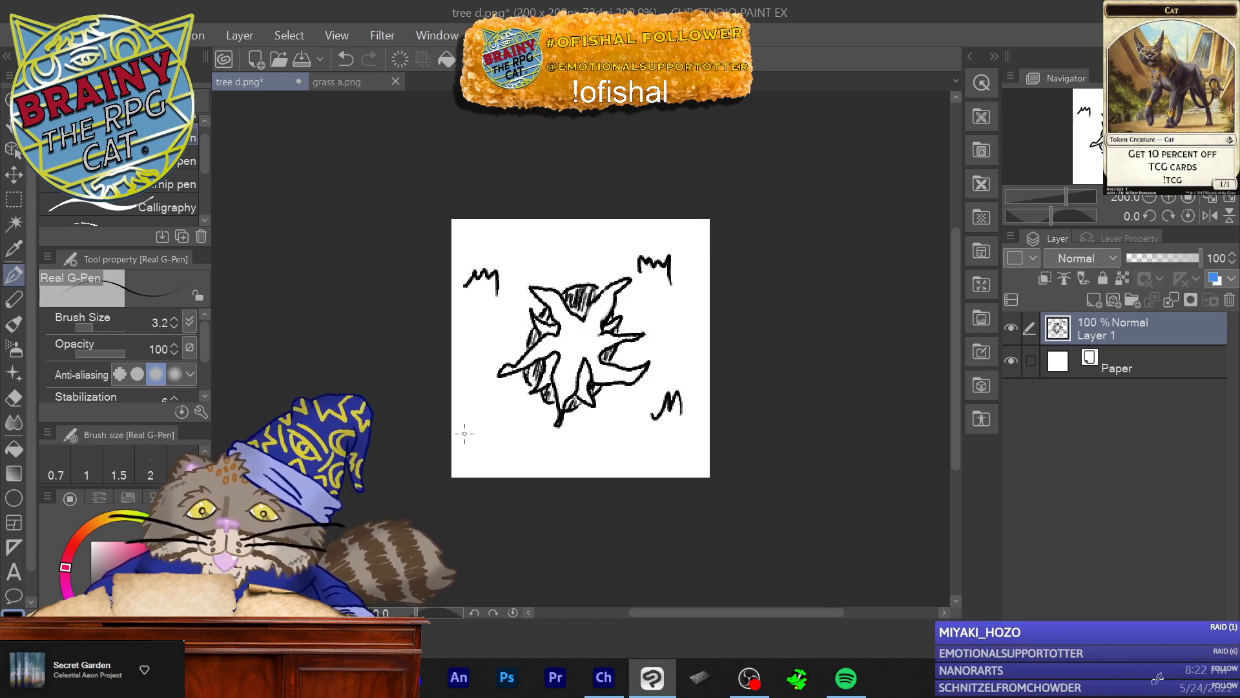
pyautogui.moveTo(489, 415); pyautogui.dragTo(496, 442)
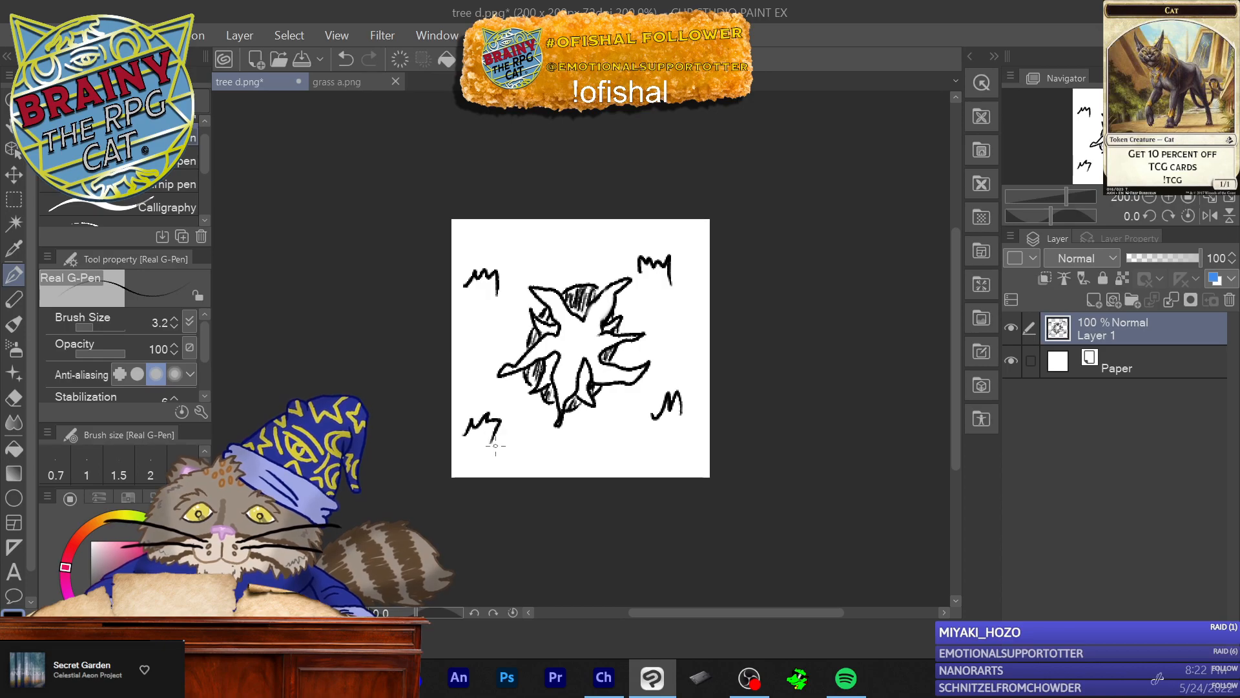
# Step: Save the bare tree with its grass tufts to the same PNG, "tree d", accepting the loss of layer information
pyautogui.click(9, 36)
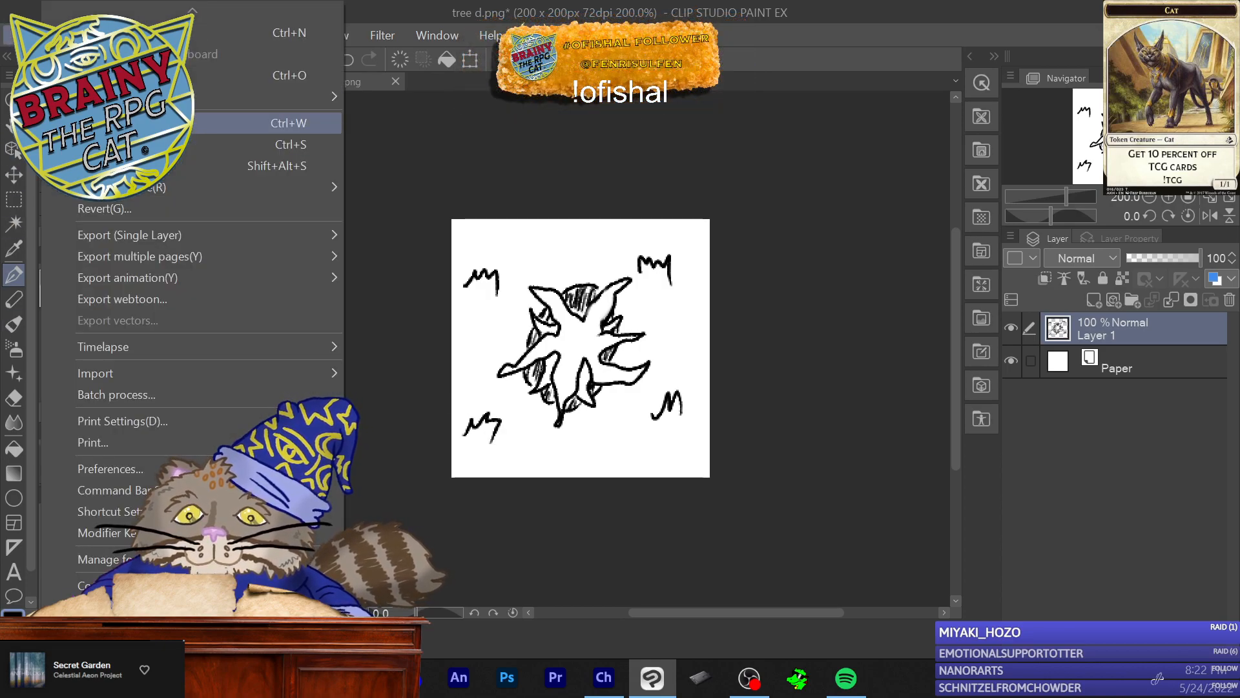
pyautogui.click(45, 144)
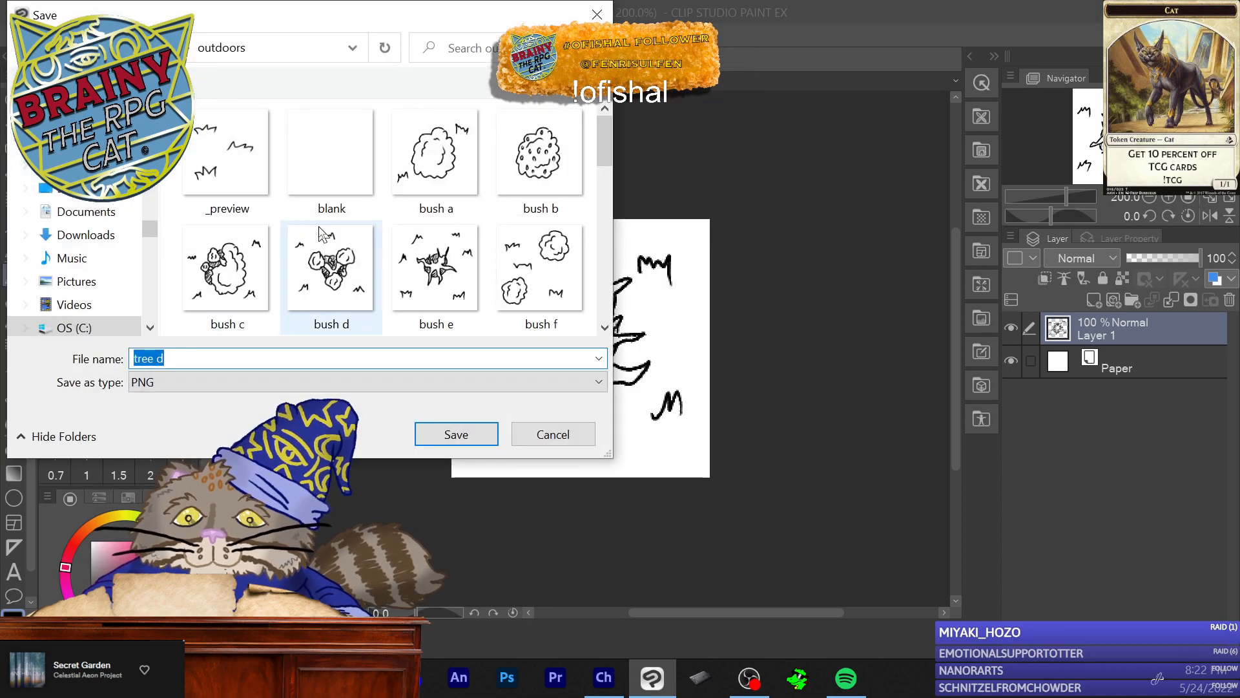
pyautogui.scroll(-8, 319, 235)
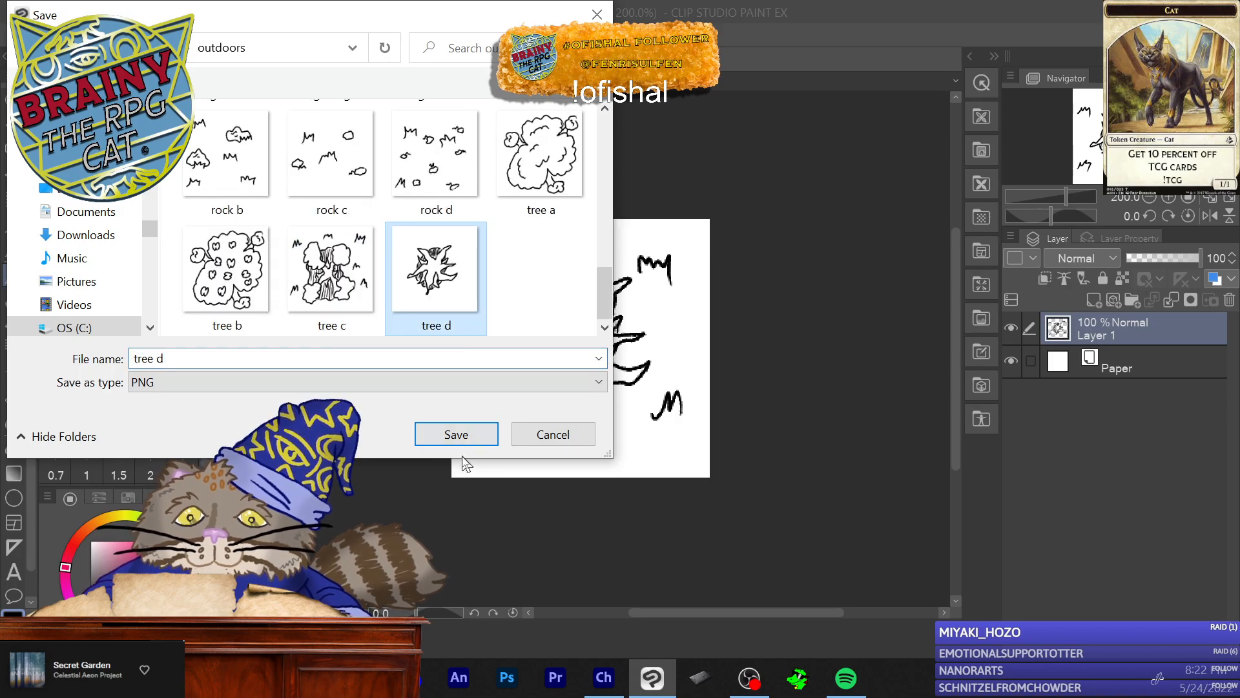
pyautogui.click(465, 435)
pyautogui.click(665, 342)
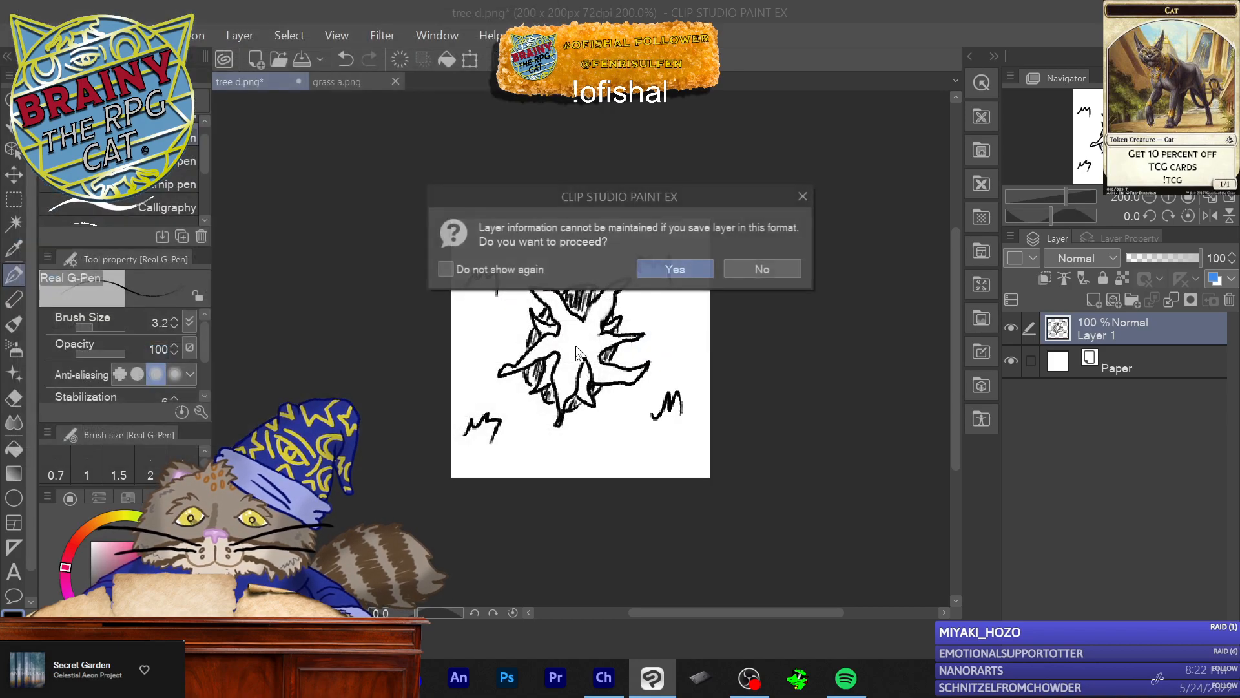
pyautogui.click(673, 269)
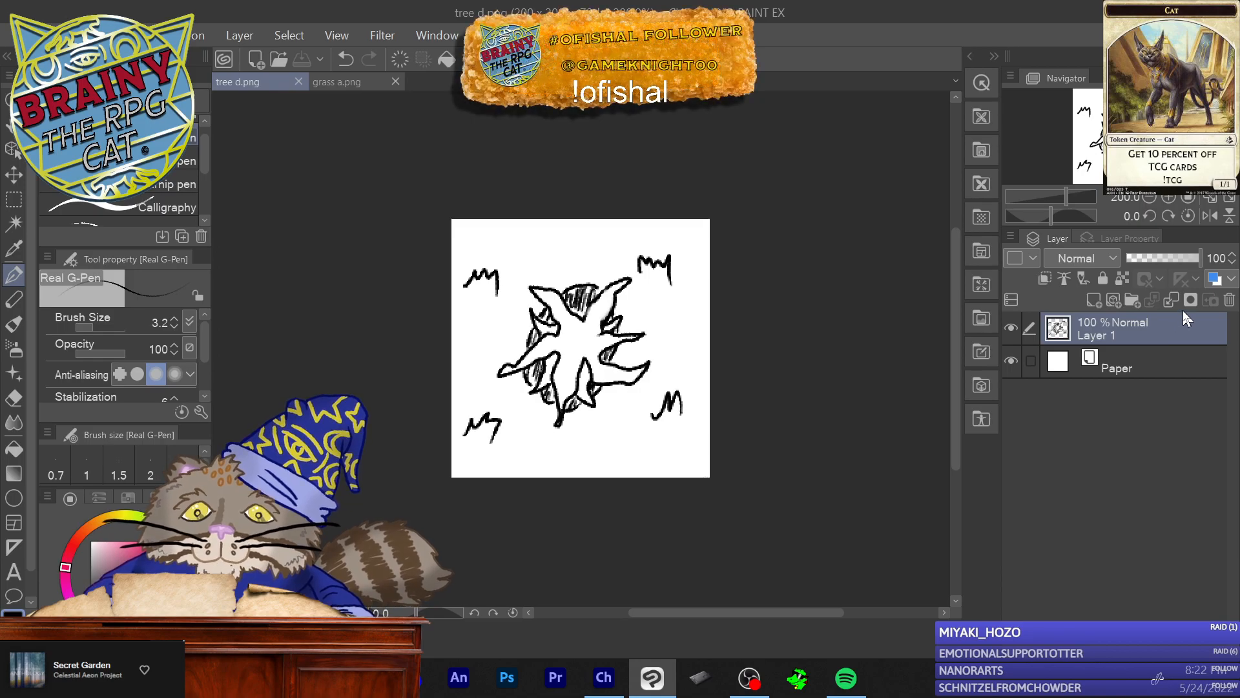
# Step: Clear the canvas by deleting the bare tree's layer, and add a fresh blank layer
pyautogui.click(1229, 299)
pyautogui.click(605, 268)
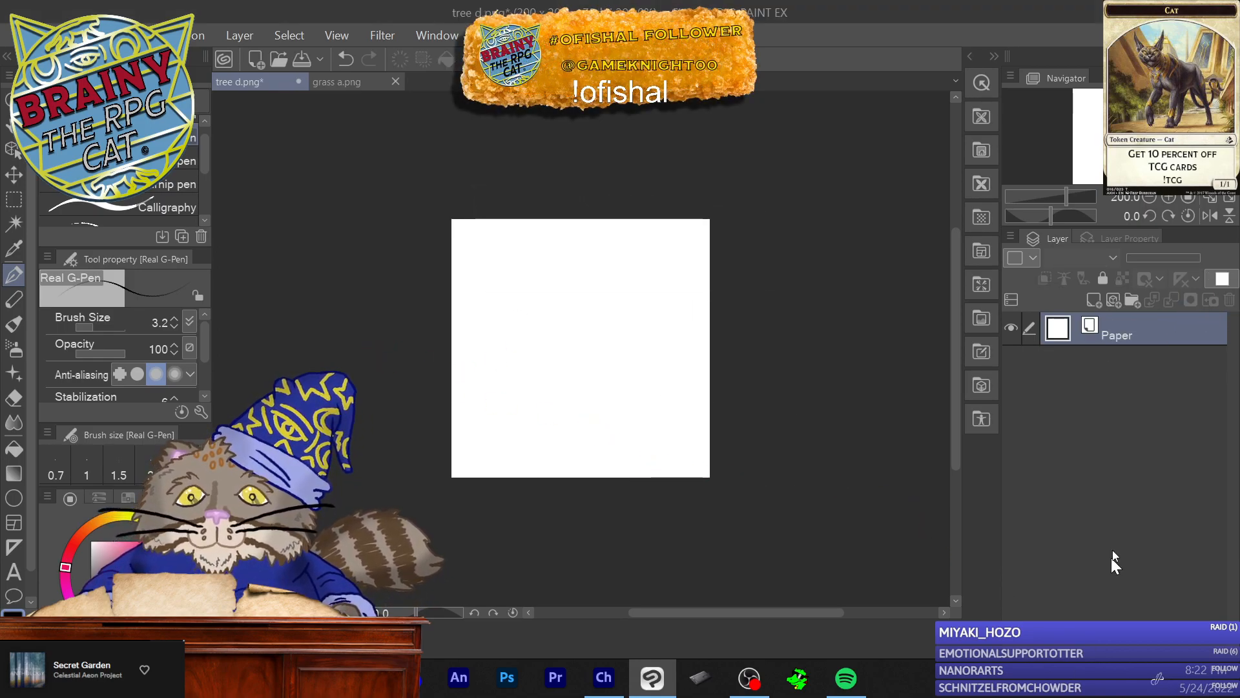
pyautogui.click(1094, 300)
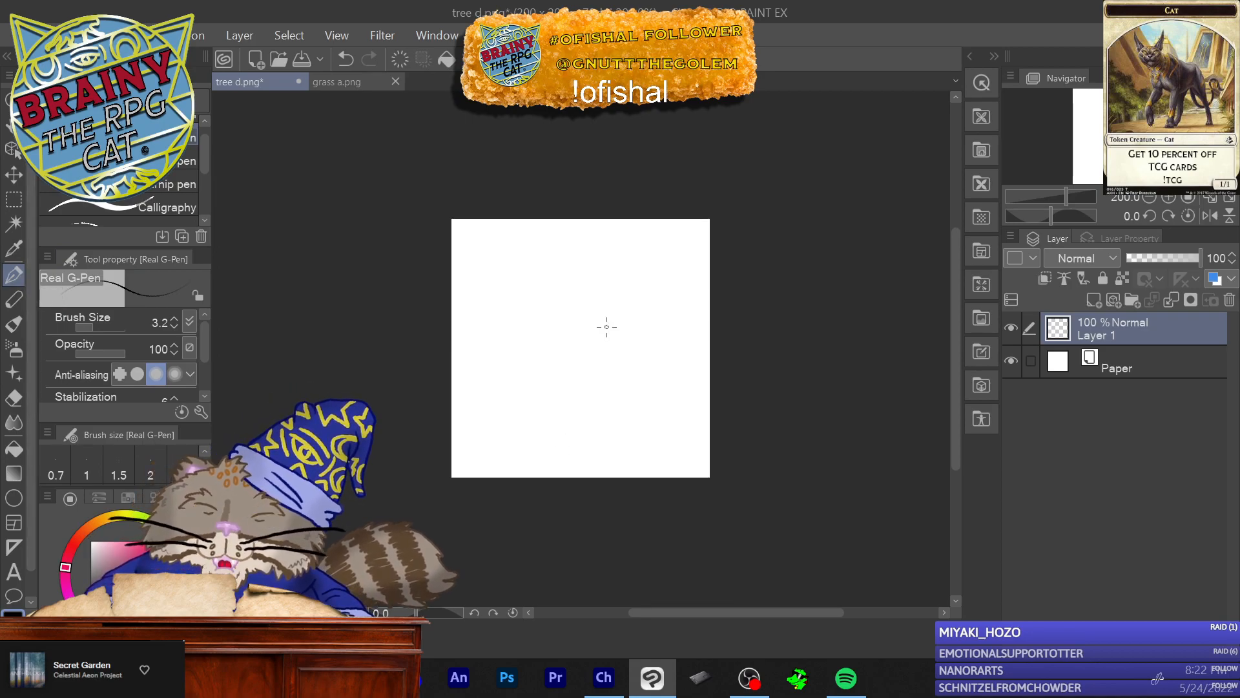
# Step: Draw a tree stump at the centre with an irregular outline, curved inner rings, and a surrounding outline of pointed roots
pyautogui.moveTo(555, 332)
pyautogui.mouseDown()
pyautogui.moveTo(552, 386)
pyautogui.moveTo(583, 380)
pyautogui.moveTo(614, 361)
pyautogui.moveTo(593, 333)
pyautogui.mouseUp()
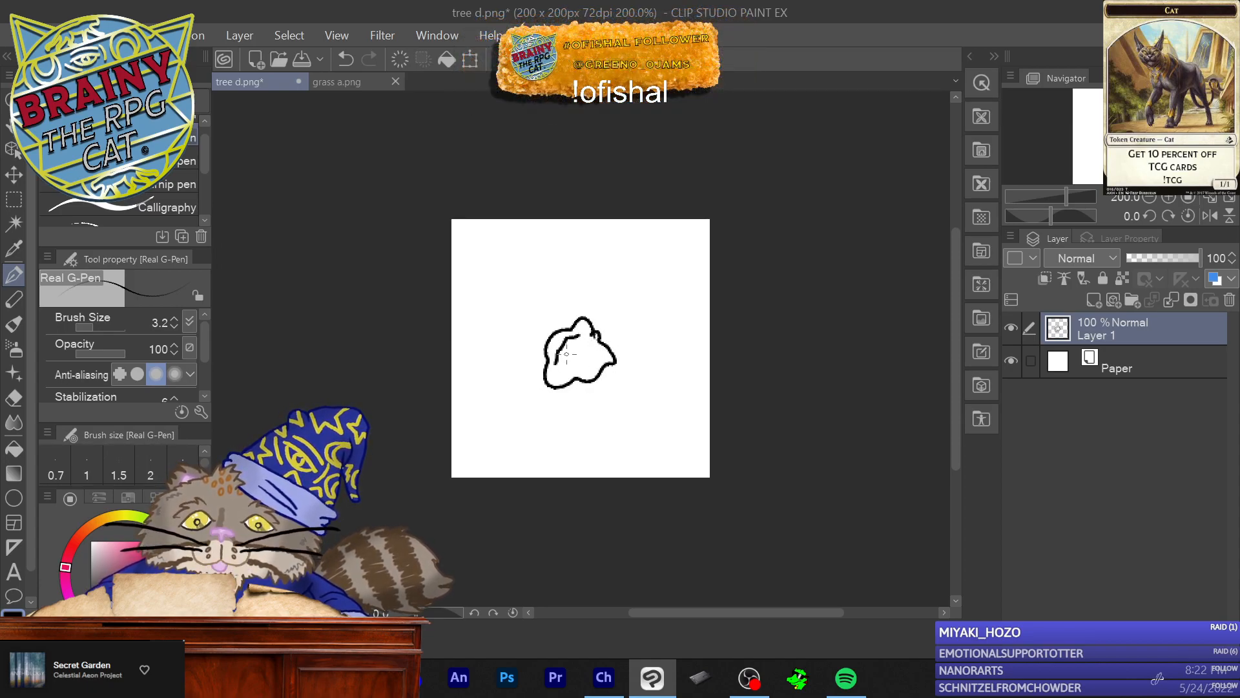
pyautogui.moveTo(590, 349); pyautogui.dragTo(575, 368)
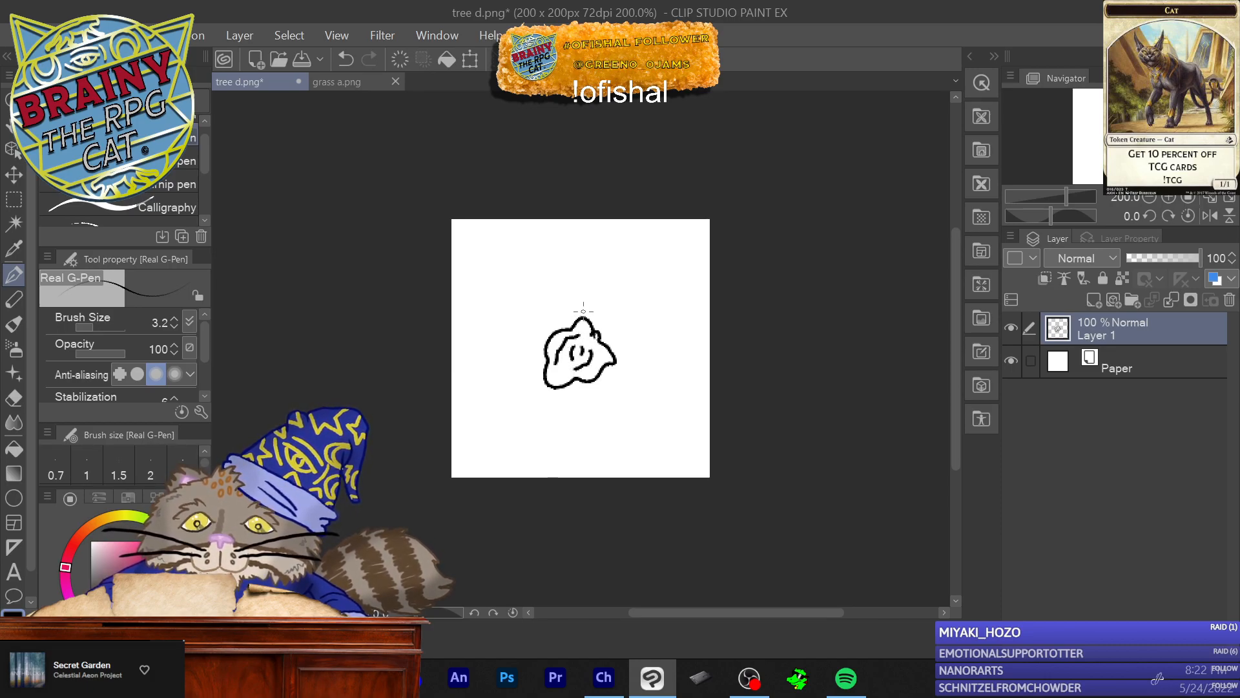
pyautogui.moveTo(585, 299)
pyautogui.mouseDown()
pyautogui.moveTo(535, 322)
pyautogui.moveTo(531, 357)
pyautogui.mouseUp()
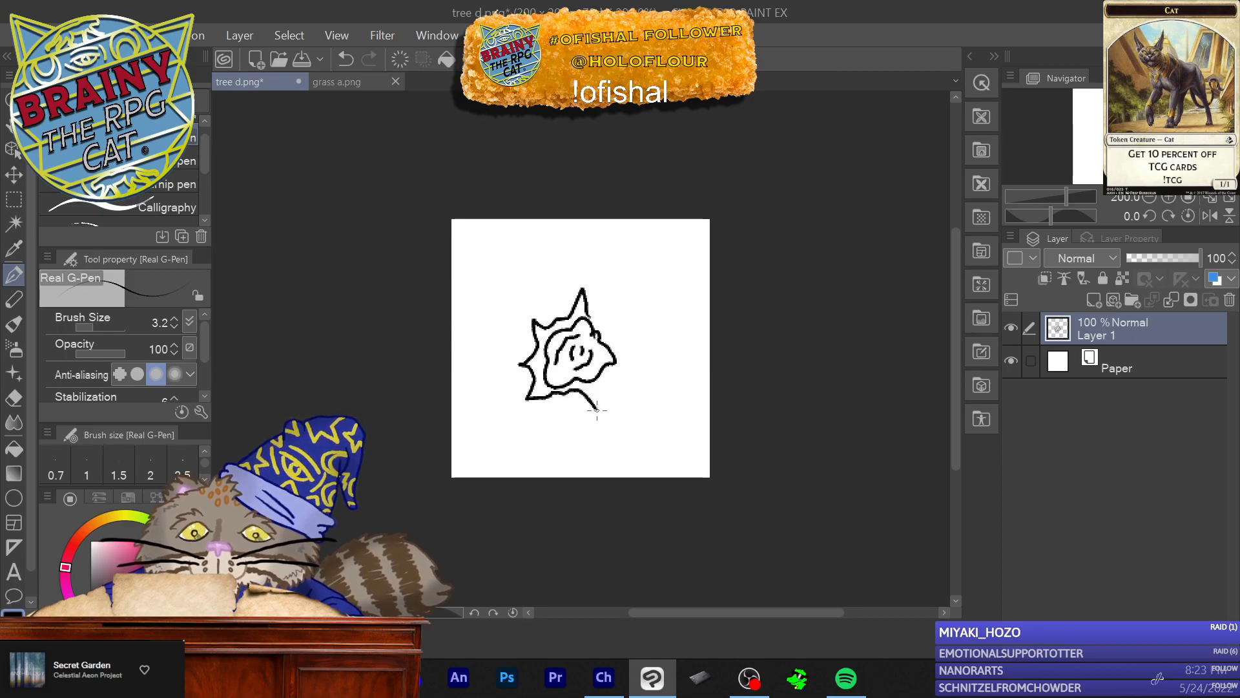
pyautogui.moveTo(619, 357)
pyautogui.mouseDown()
pyautogui.moveTo(628, 324)
pyautogui.moveTo(604, 321)
pyautogui.mouseUp()
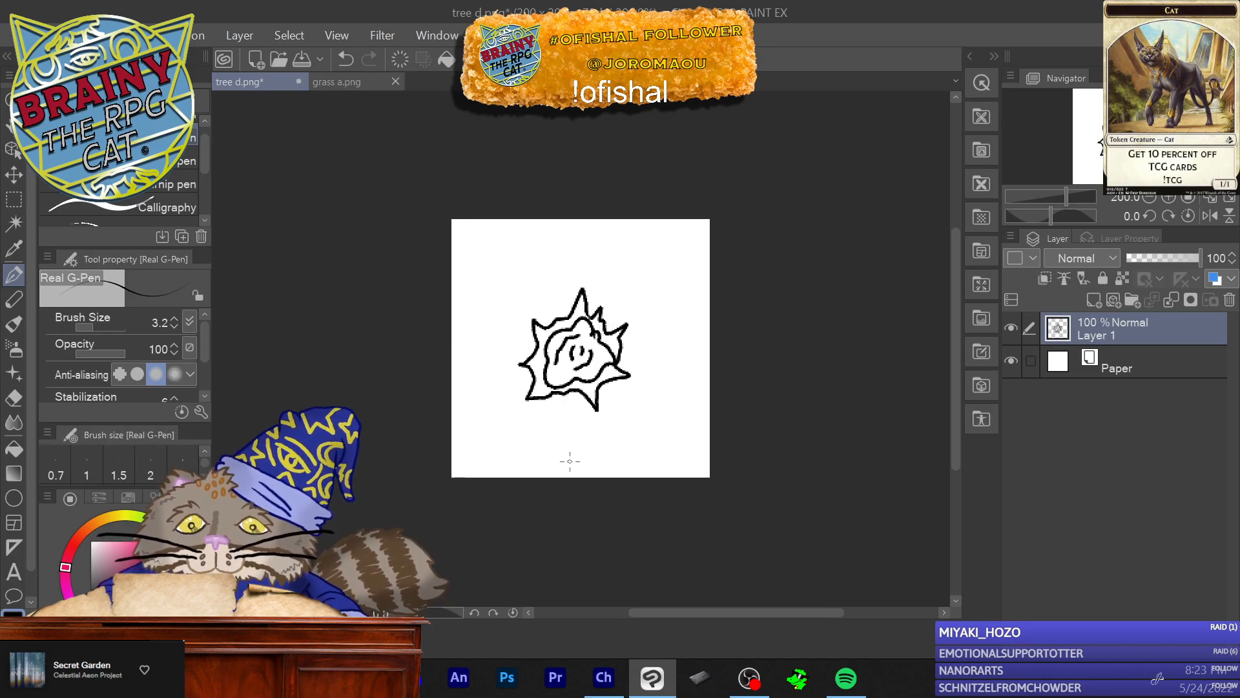
# Step: Draw six small zigzag grass tufts spaced around the stump
pyautogui.moveTo(478, 437)
pyautogui.mouseDown()
pyautogui.moveTo(490, 428)
pyautogui.moveTo(503, 445)
pyautogui.mouseUp()
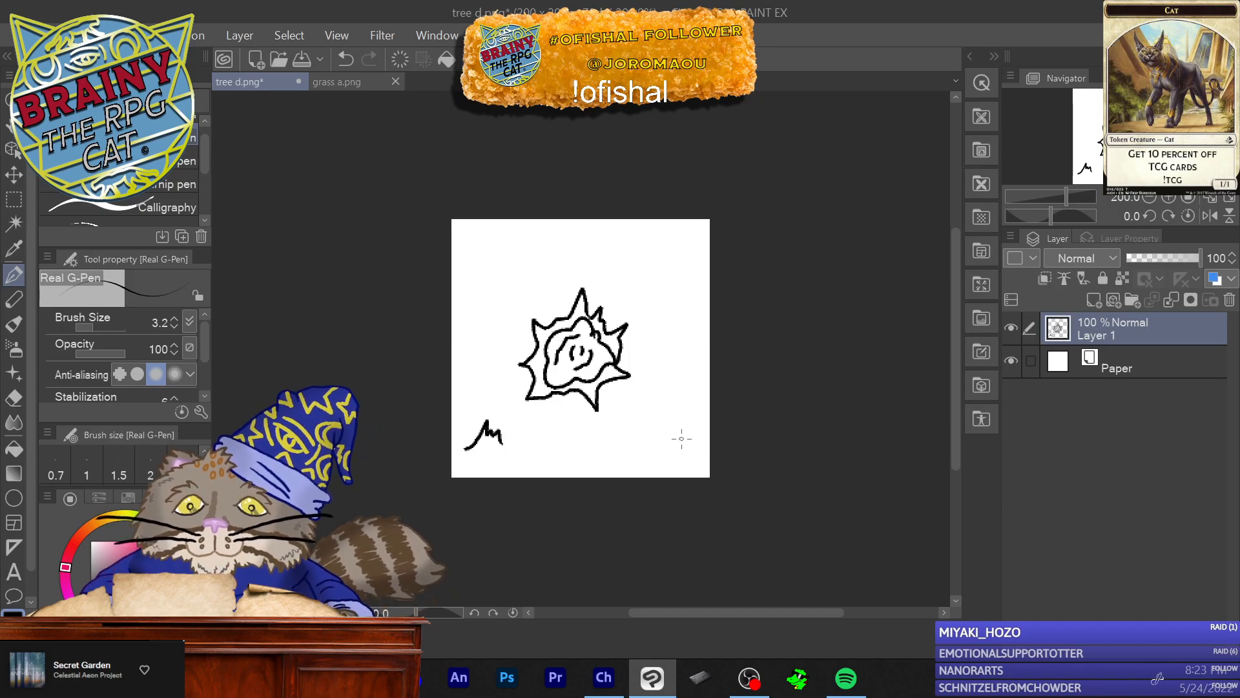
pyautogui.moveTo(467, 342); pyautogui.dragTo(494, 337)
pyautogui.moveTo(671, 291)
pyautogui.mouseDown()
pyautogui.moveTo(657, 276)
pyautogui.moveTo(640, 291)
pyautogui.mouseUp()
pyautogui.moveTo(683, 366)
pyautogui.mouseDown()
pyautogui.moveTo(665, 342)
pyautogui.moveTo(649, 363)
pyautogui.mouseUp()
pyautogui.moveTo(531, 273); pyautogui.dragTo(567, 272)
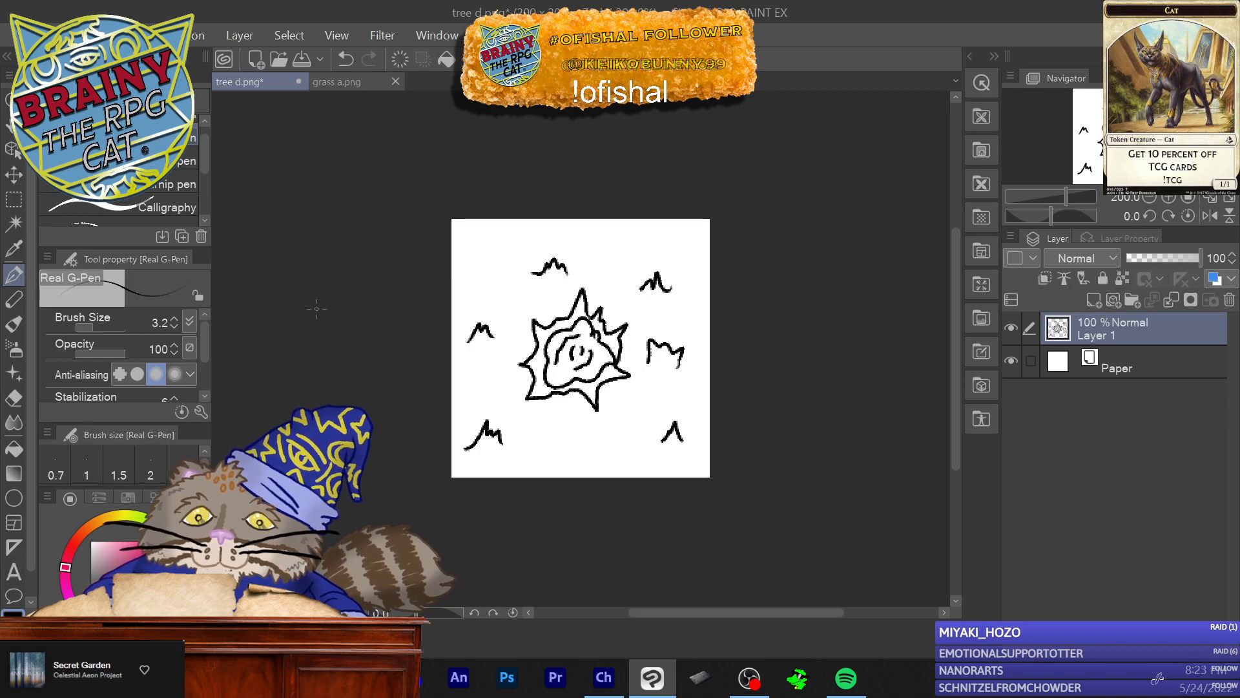
# Step: Save the stump drawing as a new PNG named "tree e", accepting the loss of layer information
pyautogui.click(13, 48)
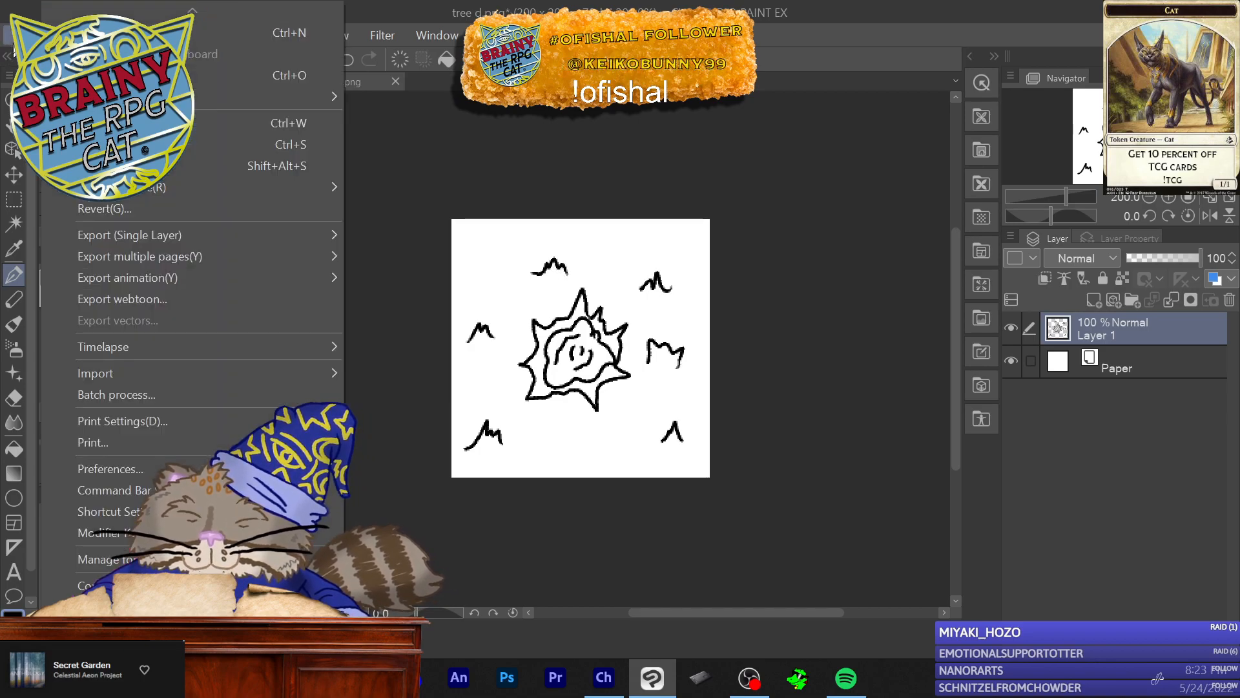
pyautogui.click(149, 165)
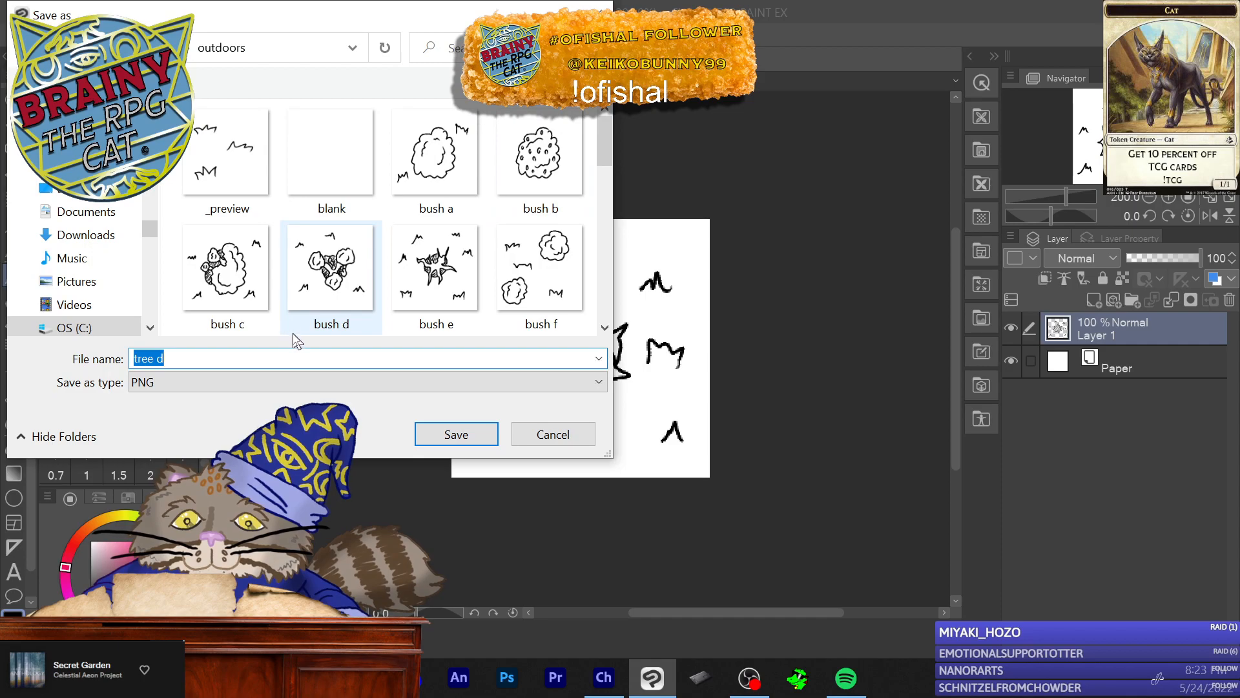
pyautogui.click(308, 357)
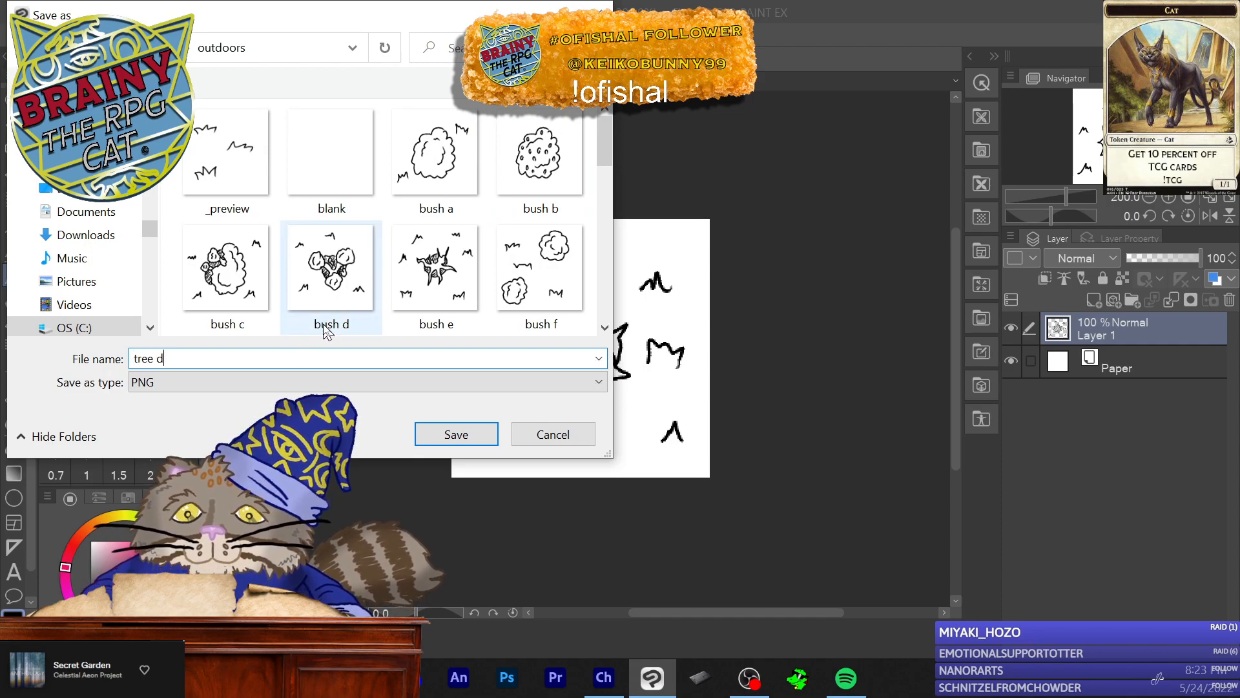
pyautogui.press('BackSpace')
pyautogui.write('e')
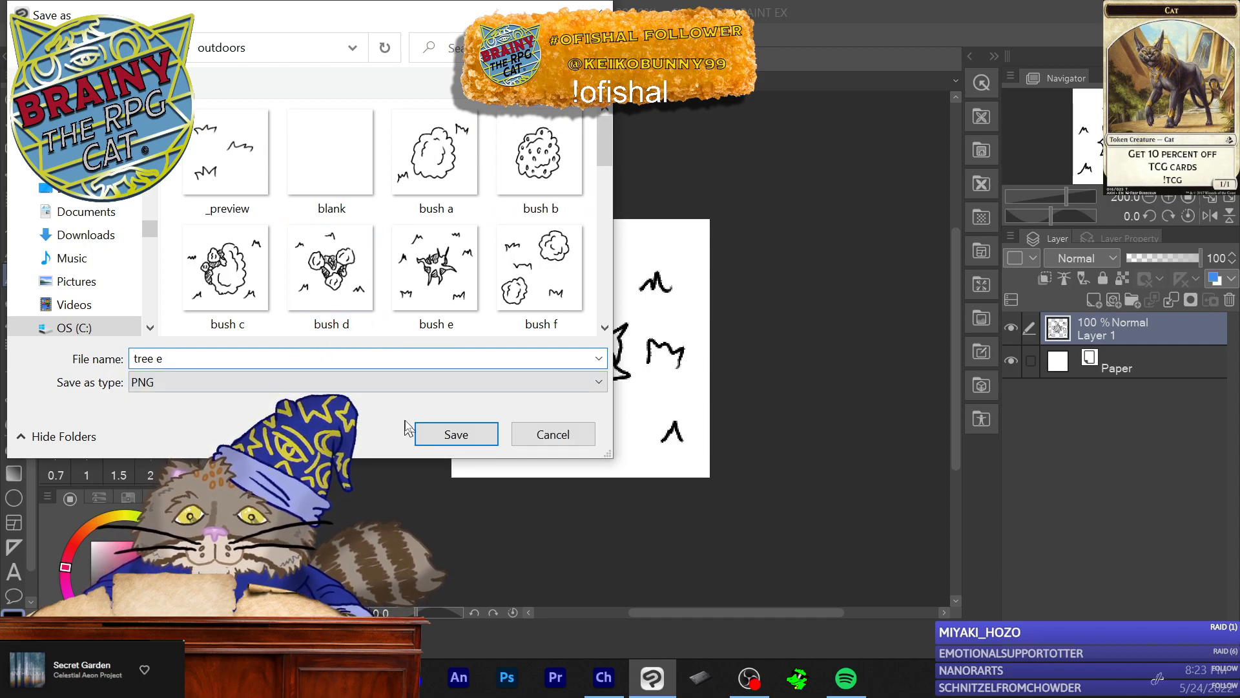
pyautogui.click(430, 434)
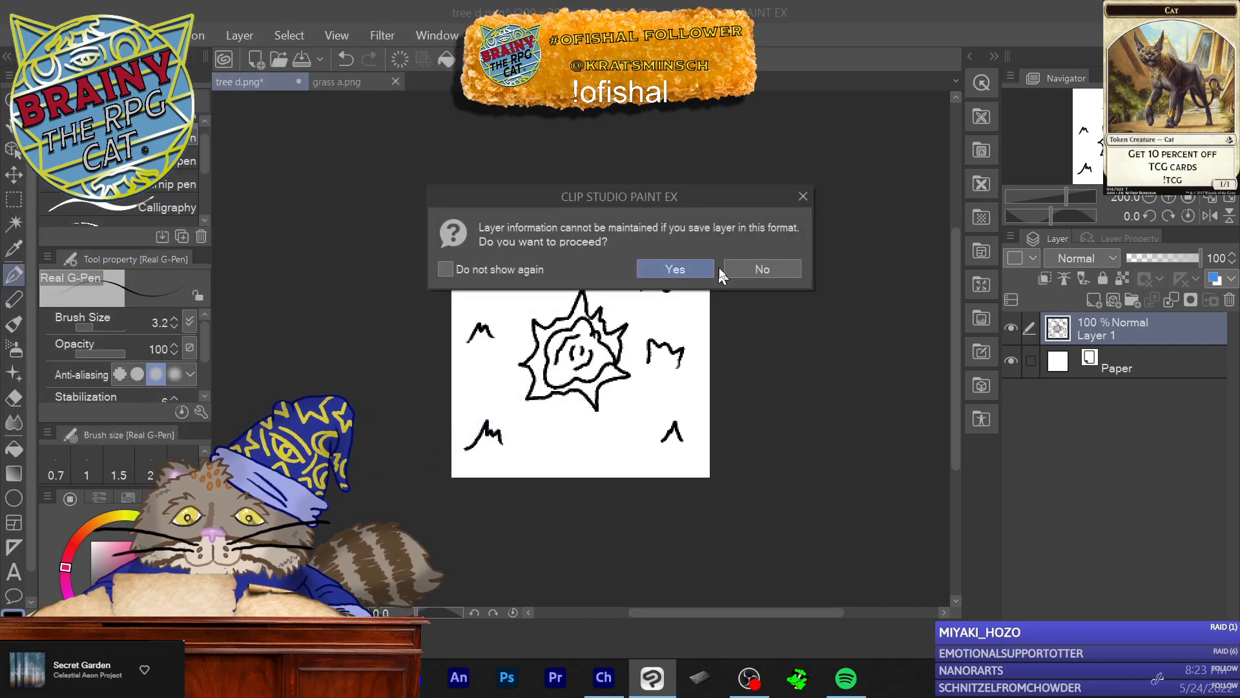
pyautogui.click(676, 269)
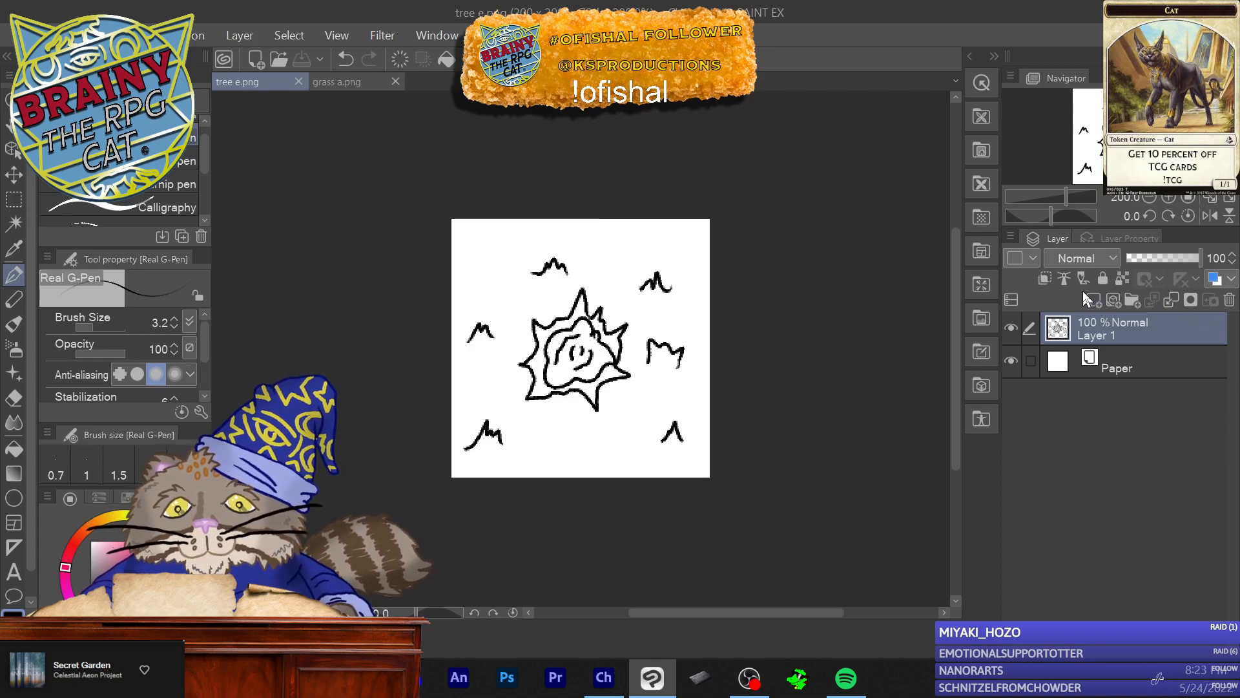
# Step: Clear the canvas by deleting the stump drawing's layer
pyautogui.click(1229, 301)
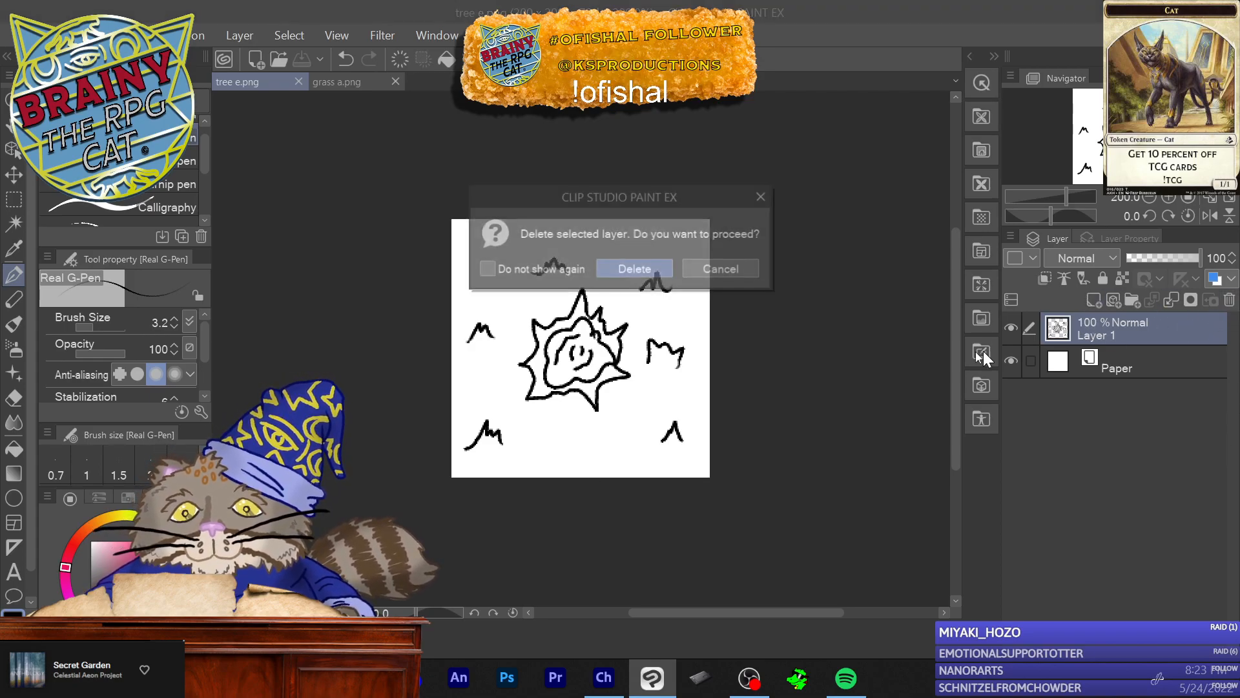
pyautogui.click(631, 269)
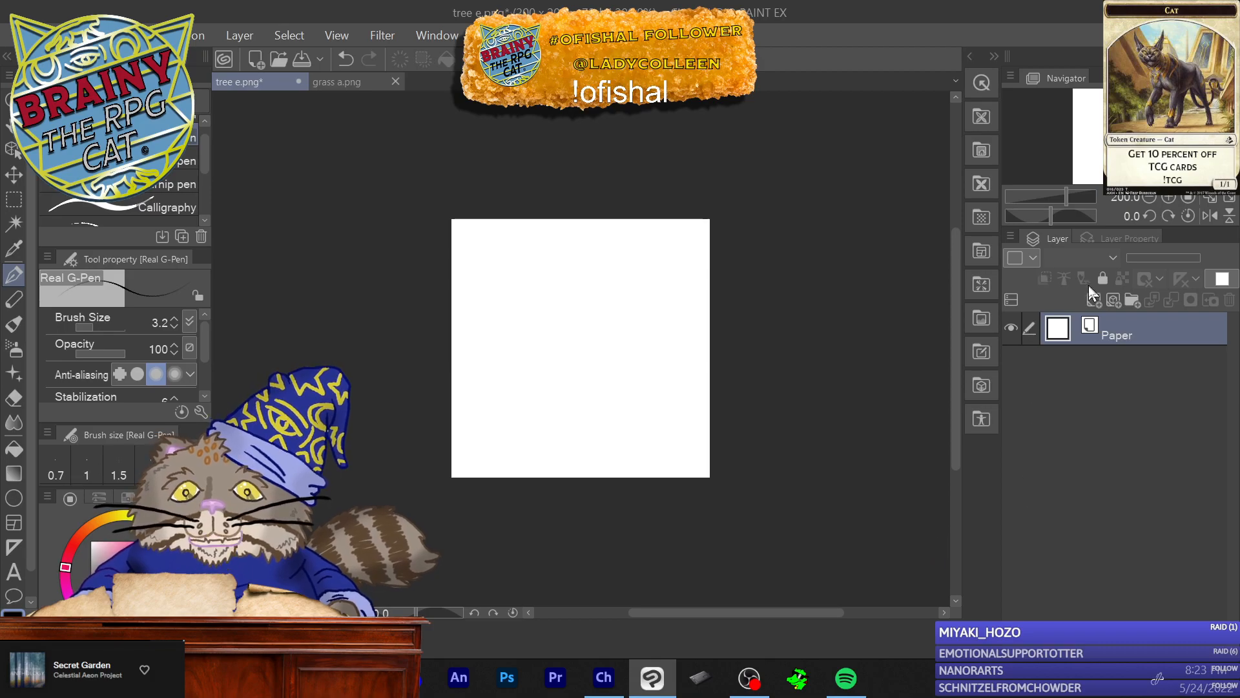
pyautogui.click(1094, 300)
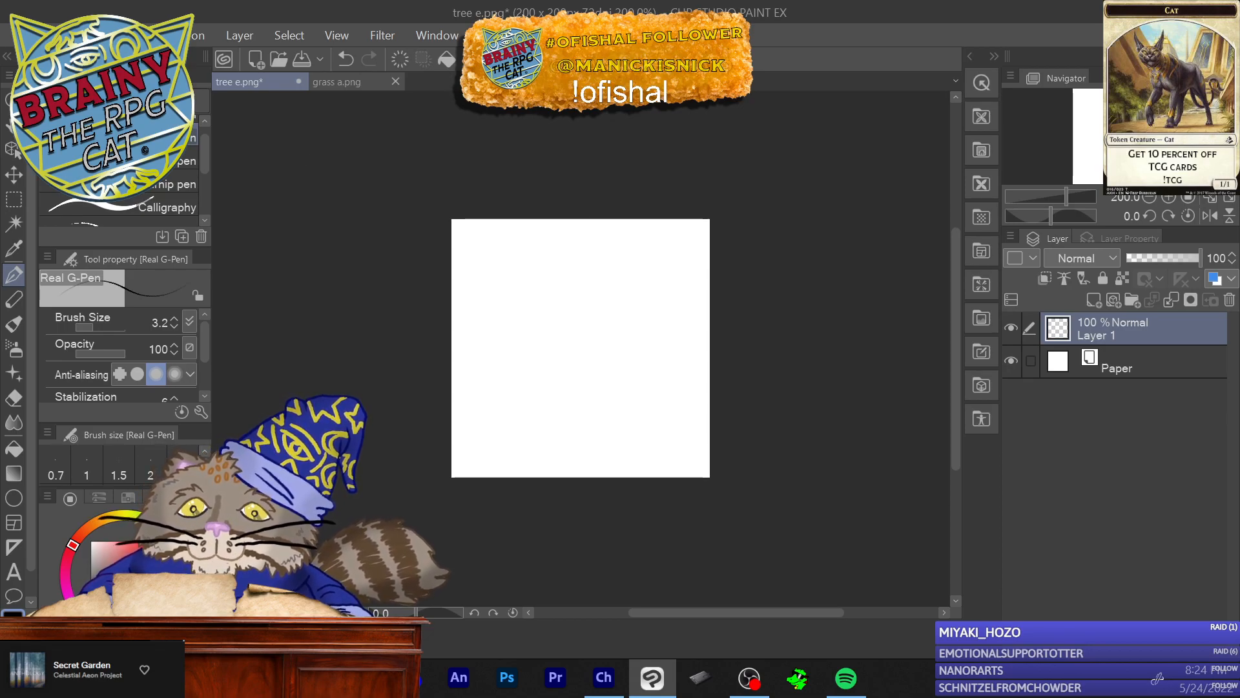
pyautogui.click(98, 35)
pyautogui.click(194, 40)
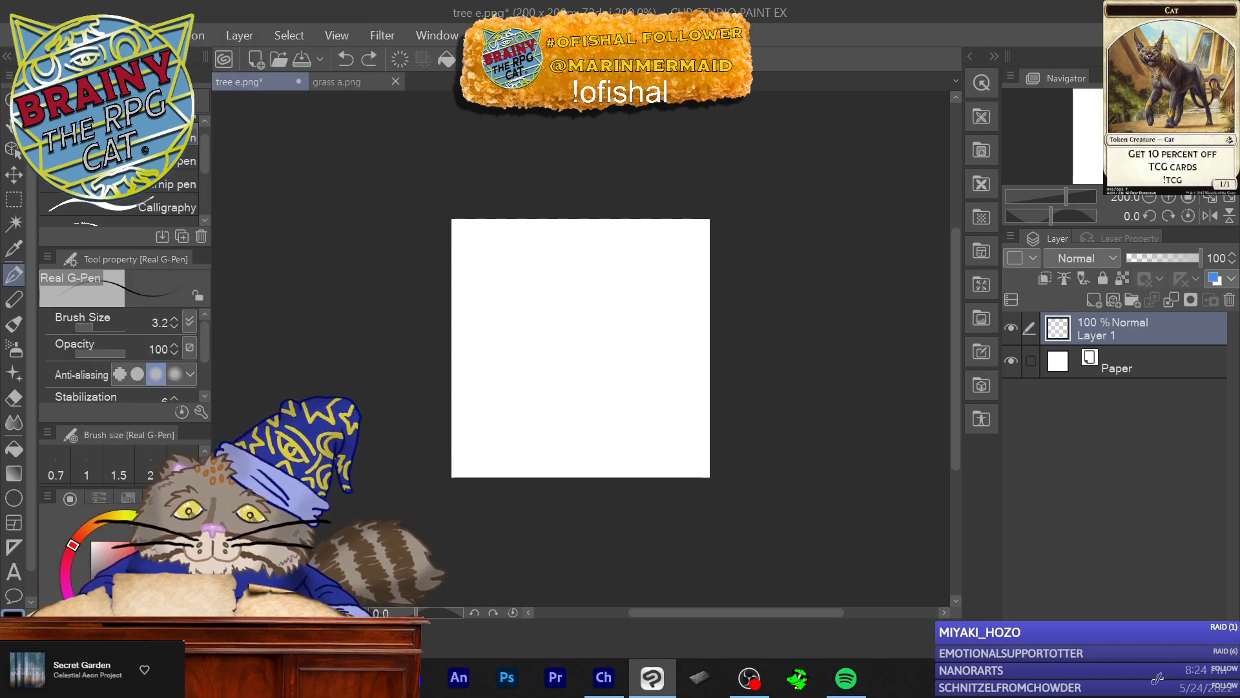
pyautogui.click(1227, 300)
pyautogui.click(634, 268)
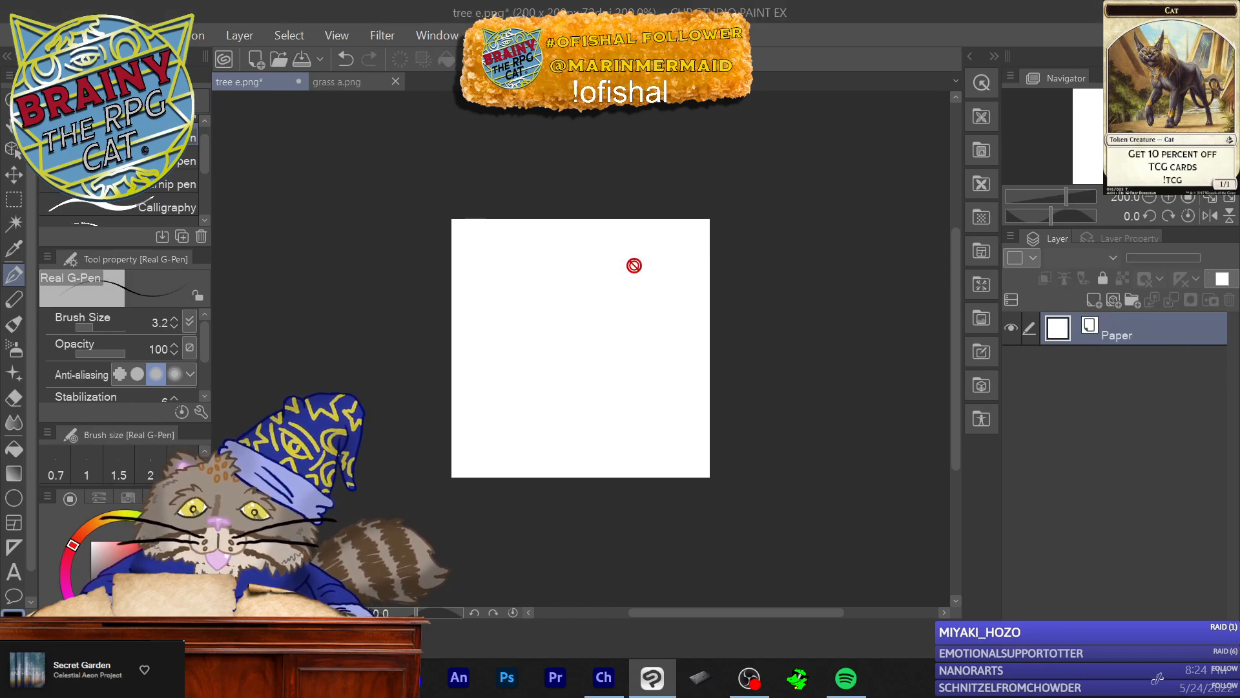
# Step: Try a jagged vertical line down the middle of the tile on a new layer, and undo it
pyautogui.click(1094, 300)
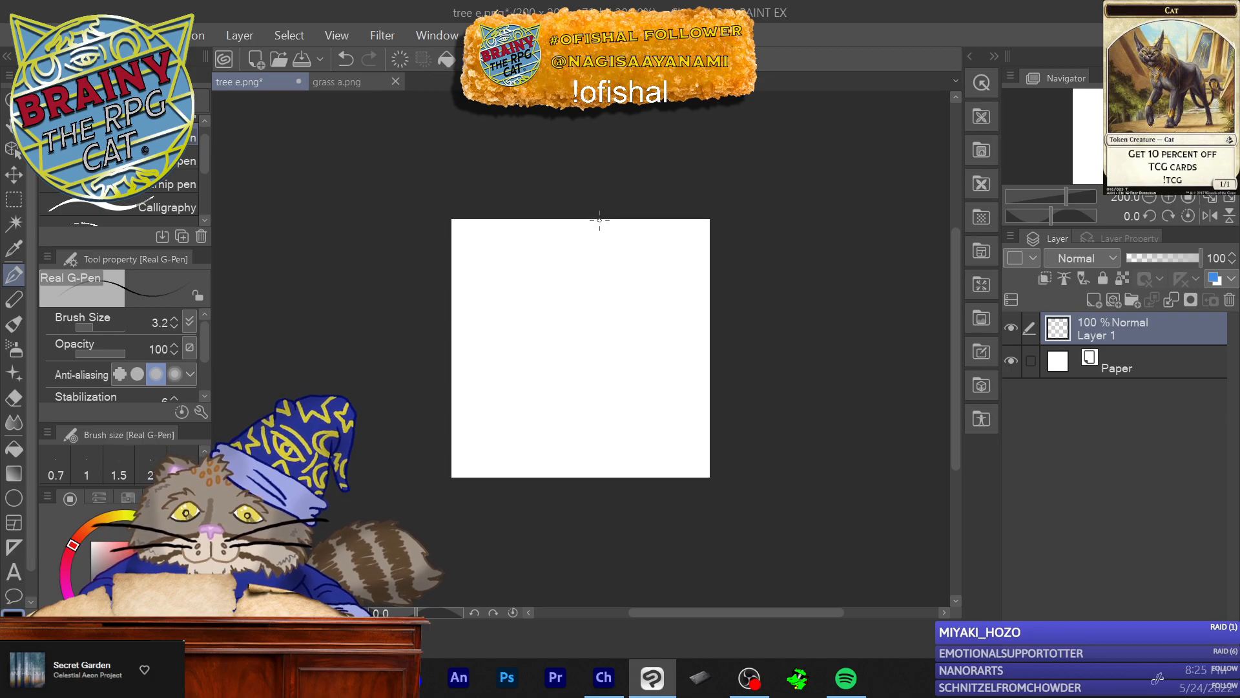
pyautogui.moveTo(611, 236)
pyautogui.mouseDown()
pyautogui.moveTo(610, 297)
pyautogui.moveTo(593, 344)
pyautogui.moveTo(606, 366)
pyautogui.moveTo(583, 391)
pyautogui.moveTo(596, 438)
pyautogui.moveTo(582, 478)
pyautogui.mouseUp()
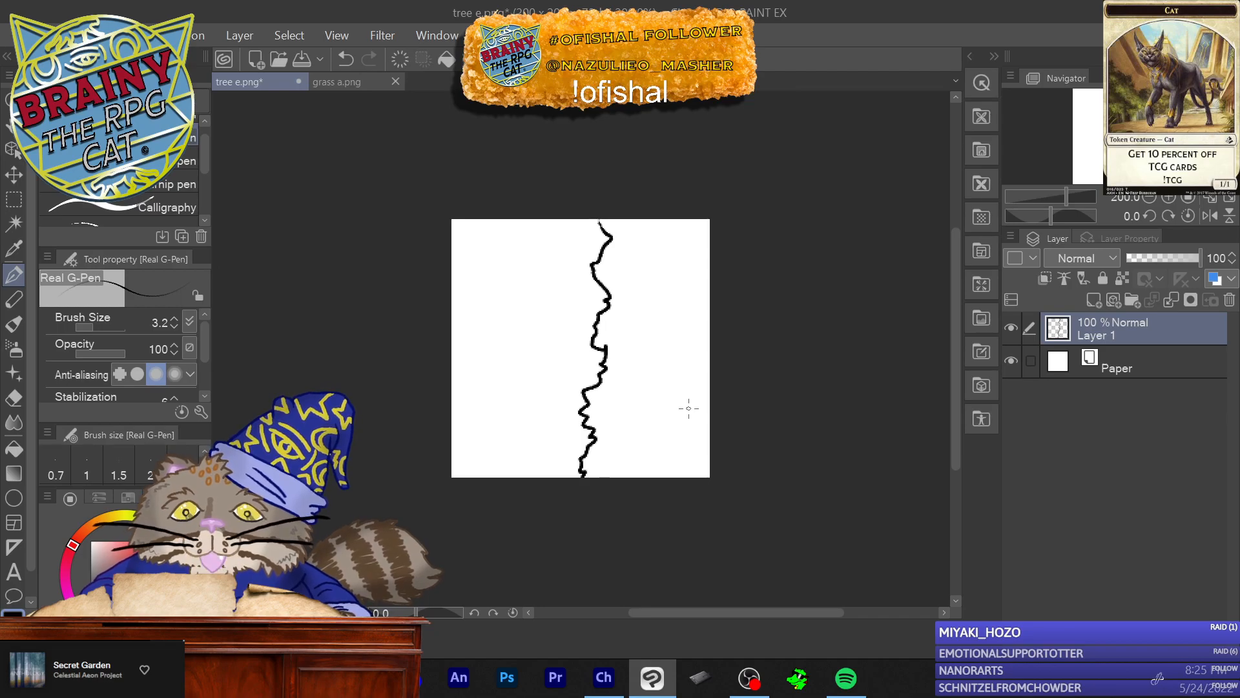
pyautogui.click(98, 35)
pyautogui.click(110, 50)
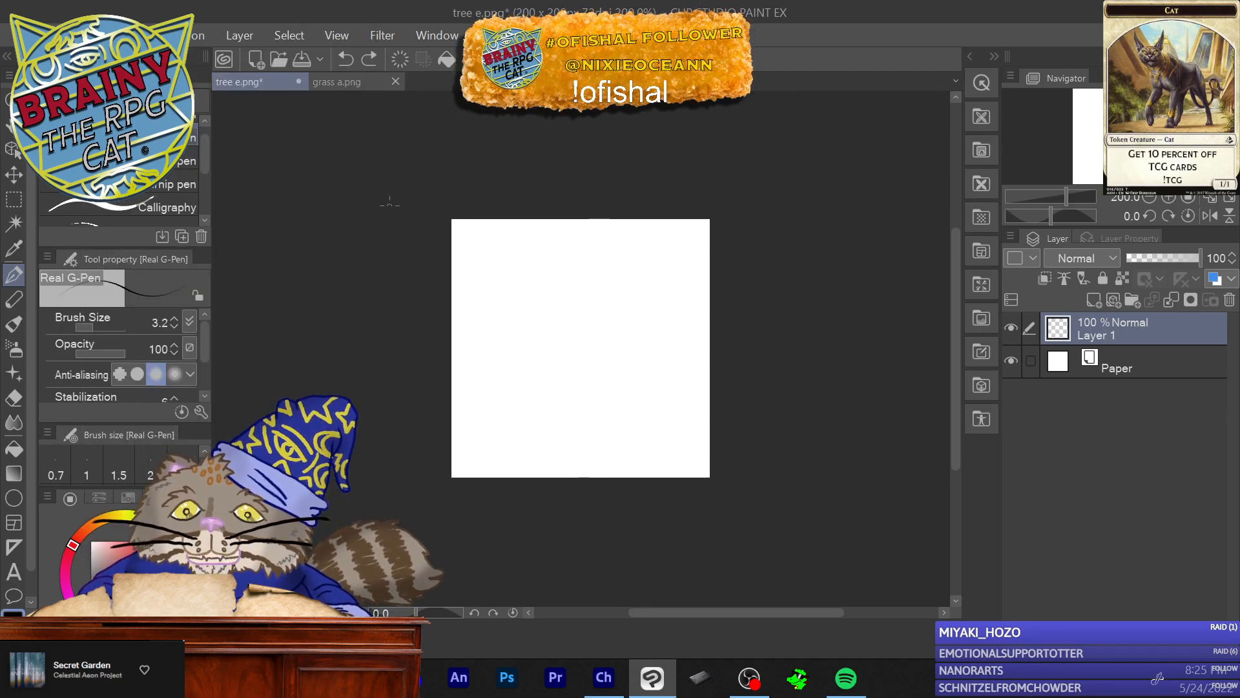
# Step: Draw a jagged dividing line down the middle of the tile and five small zigzag grass tufts on its left half
pyautogui.moveTo(574, 224); pyautogui.dragTo(580, 221)
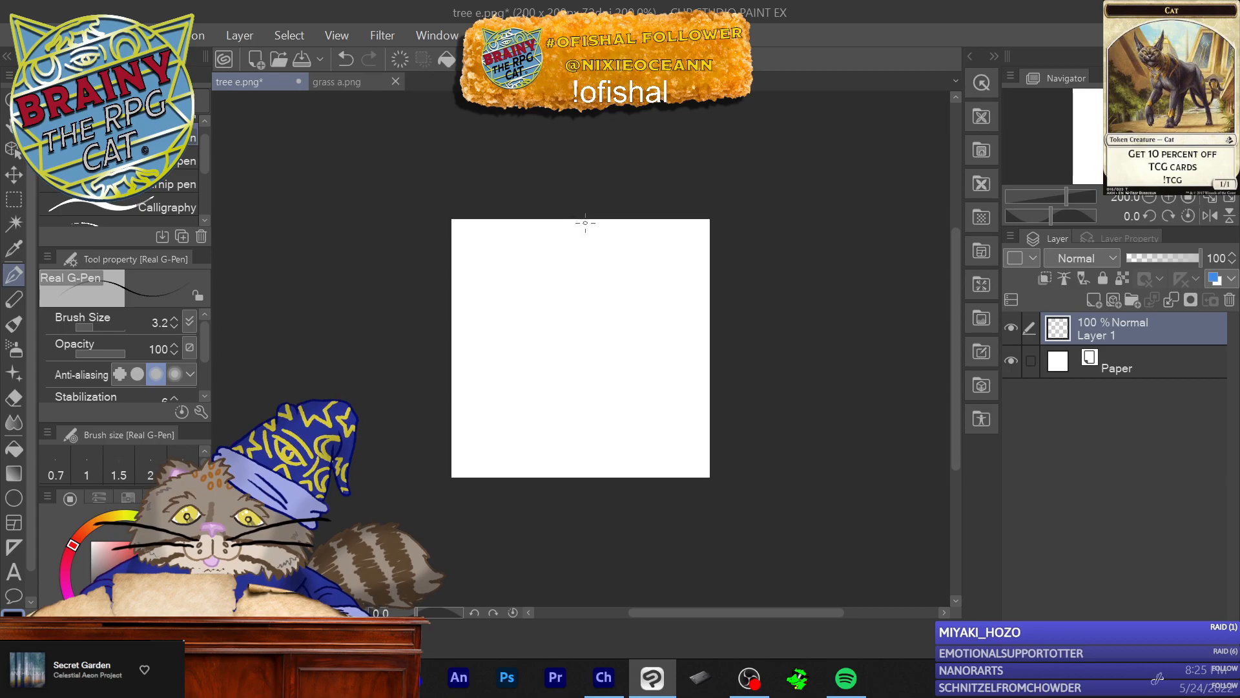
pyautogui.moveTo(580, 261)
pyautogui.mouseDown()
pyautogui.moveTo(587, 349)
pyautogui.moveTo(575, 361)
pyautogui.moveTo(589, 392)
pyautogui.moveTo(569, 439)
pyautogui.moveTo(586, 443)
pyautogui.moveTo(567, 479)
pyautogui.mouseUp()
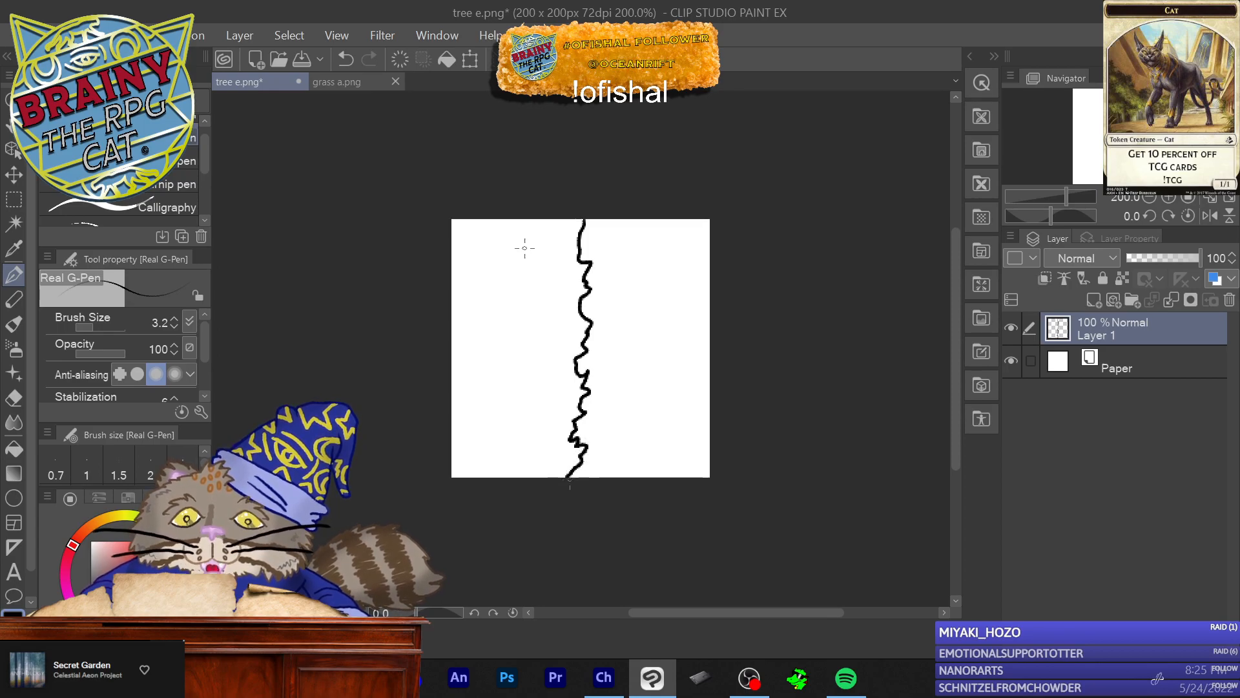
pyautogui.moveTo(553, 276)
pyautogui.mouseDown()
pyautogui.moveTo(539, 255)
pyautogui.moveTo(522, 259)
pyautogui.moveTo(526, 276)
pyautogui.mouseUp()
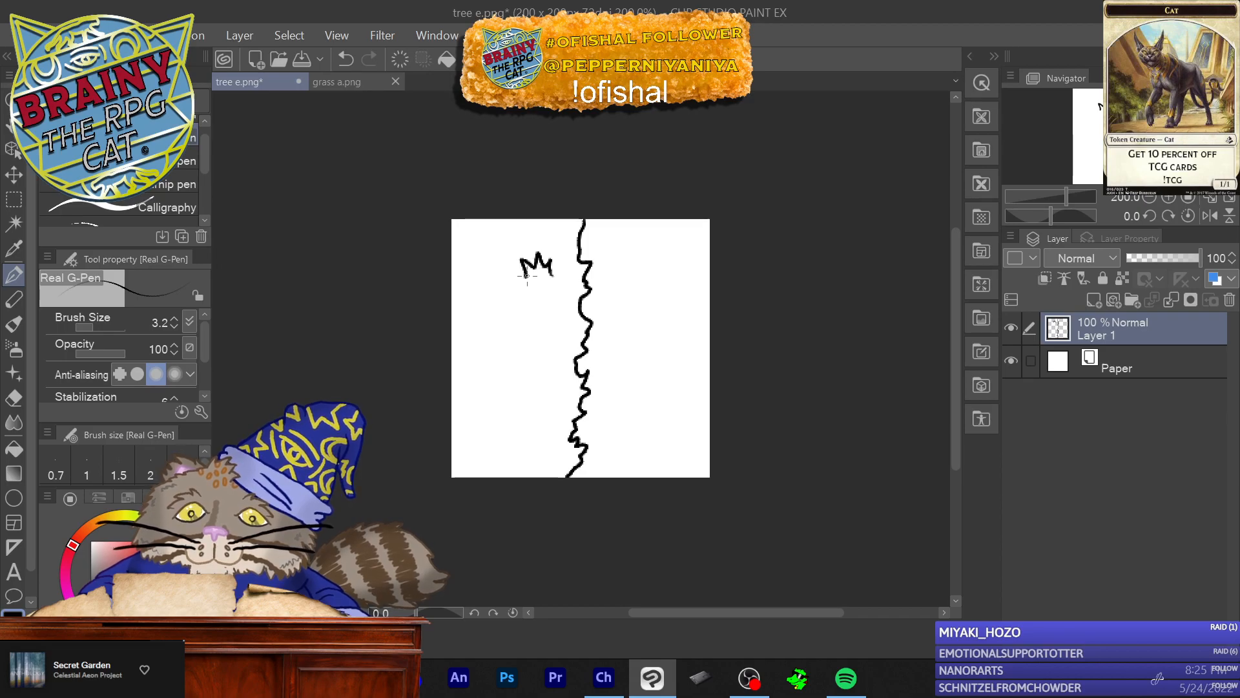
pyautogui.moveTo(463, 337)
pyautogui.mouseDown()
pyautogui.moveTo(478, 316)
pyautogui.moveTo(481, 327)
pyautogui.moveTo(550, 331)
pyautogui.moveTo(526, 343)
pyautogui.mouseUp()
pyautogui.moveTo(475, 402)
pyautogui.mouseDown()
pyautogui.moveTo(492, 386)
pyautogui.moveTo(544, 425)
pyautogui.moveTo(513, 434)
pyautogui.mouseUp()
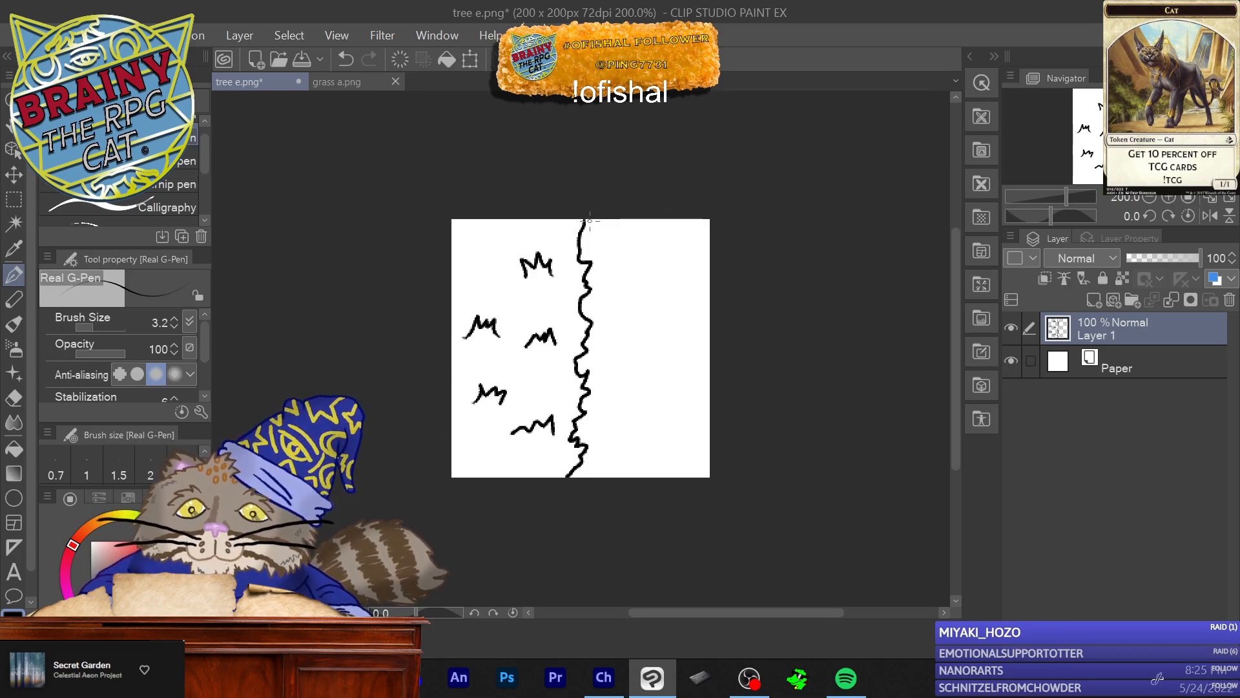
# Step: Fill the tile's right half with dense curved diagonal hatching from the jagged line out to the canvas edge
pyautogui.moveTo(601, 217)
pyautogui.mouseDown()
pyautogui.moveTo(585, 256)
pyautogui.moveTo(591, 281)
pyautogui.mouseUp()
pyautogui.moveTo(646, 226)
pyautogui.mouseDown()
pyautogui.moveTo(588, 314)
pyautogui.moveTo(588, 357)
pyautogui.mouseUp()
pyautogui.moveTo(678, 246)
pyautogui.mouseDown()
pyautogui.moveTo(610, 351)
pyautogui.moveTo(588, 372)
pyautogui.mouseUp()
pyautogui.moveTo(684, 221)
pyautogui.mouseDown()
pyautogui.moveTo(599, 349)
pyautogui.moveTo(611, 356)
pyautogui.mouseUp()
pyautogui.moveTo(698, 231)
pyautogui.mouseDown()
pyautogui.moveTo(583, 405)
pyautogui.moveTo(604, 402)
pyautogui.mouseUp()
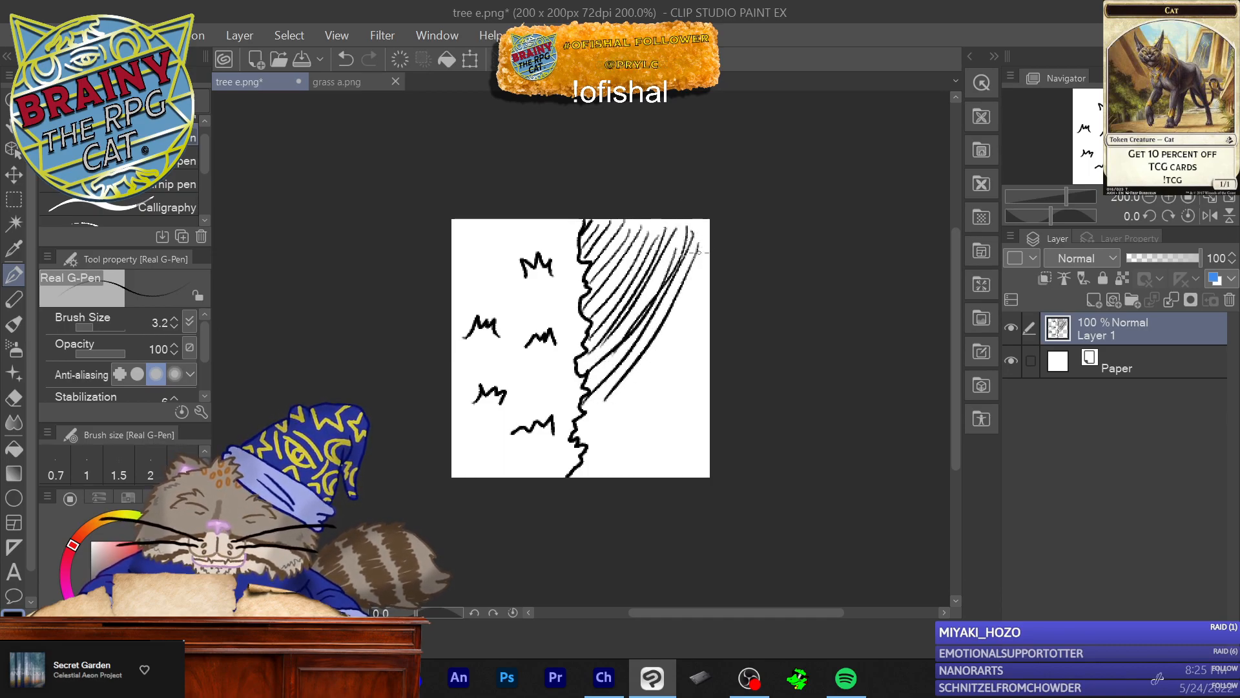
pyautogui.moveTo(699, 257); pyautogui.dragTo(574, 434)
pyautogui.moveTo(642, 321); pyautogui.dragTo(593, 411)
pyautogui.moveTo(699, 295); pyautogui.dragTo(597, 437)
pyautogui.moveTo(706, 320); pyautogui.dragTo(586, 452)
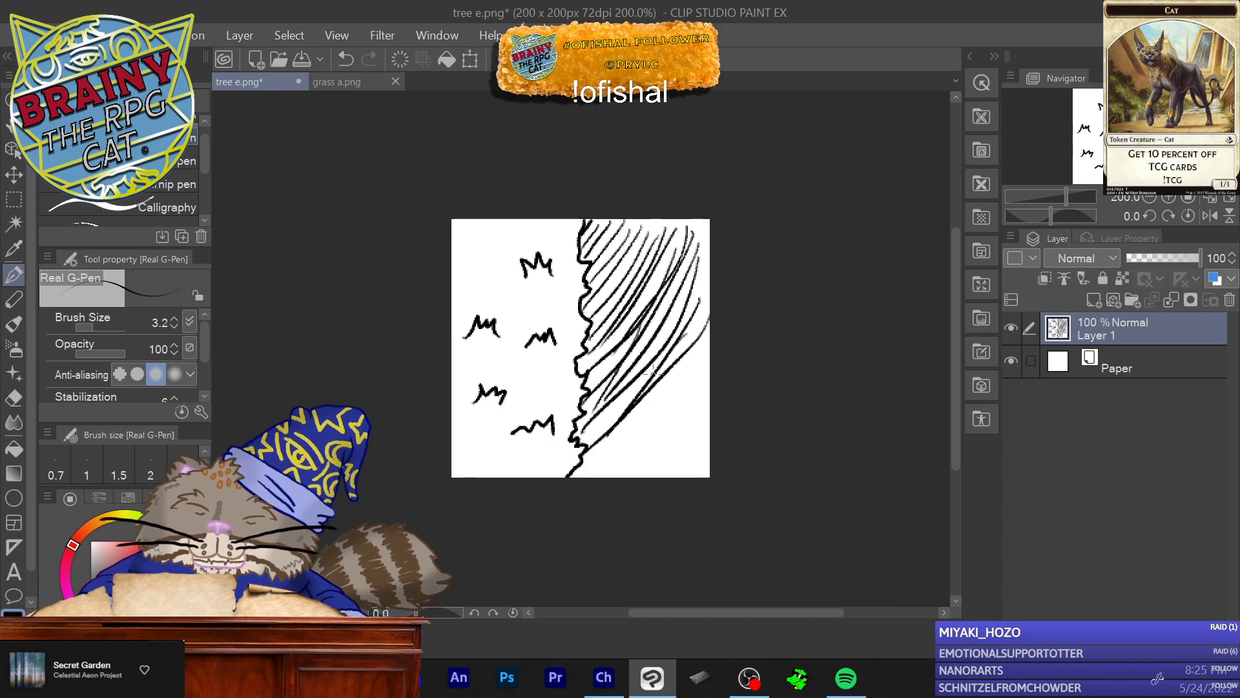
pyautogui.moveTo(656, 366); pyautogui.dragTo(581, 439)
pyautogui.moveTo(639, 390); pyautogui.dragTo(620, 416)
pyautogui.moveTo(702, 275); pyautogui.dragTo(655, 354)
pyautogui.moveTo(710, 251); pyautogui.dragTo(667, 341)
pyautogui.moveTo(686, 215)
pyautogui.mouseDown()
pyautogui.moveTo(666, 311)
pyautogui.moveTo(703, 360)
pyautogui.moveTo(593, 462)
pyautogui.mouseUp()
pyautogui.moveTo(672, 398); pyautogui.dragTo(576, 479)
pyautogui.moveTo(692, 362); pyautogui.dragTo(623, 477)
pyautogui.moveTo(709, 395); pyautogui.dragTo(643, 478)
pyautogui.moveTo(711, 430)
pyautogui.mouseDown()
pyautogui.moveTo(662, 478)
pyautogui.moveTo(676, 478)
pyautogui.mouseUp()
pyautogui.moveTo(710, 444); pyautogui.dragTo(689, 478)
pyautogui.moveTo(710, 402); pyautogui.dragTo(648, 478)
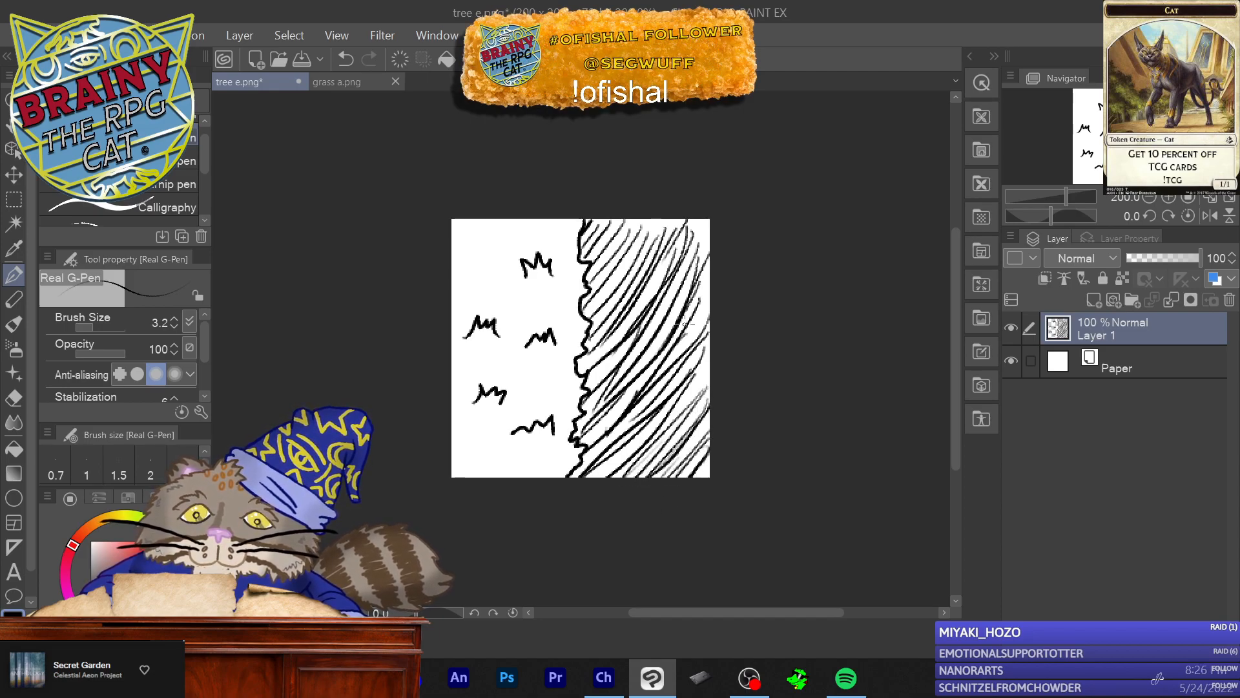
pyautogui.moveTo(669, 220)
pyautogui.mouseDown()
pyautogui.moveTo(619, 265)
pyautogui.moveTo(610, 247)
pyautogui.mouseUp()
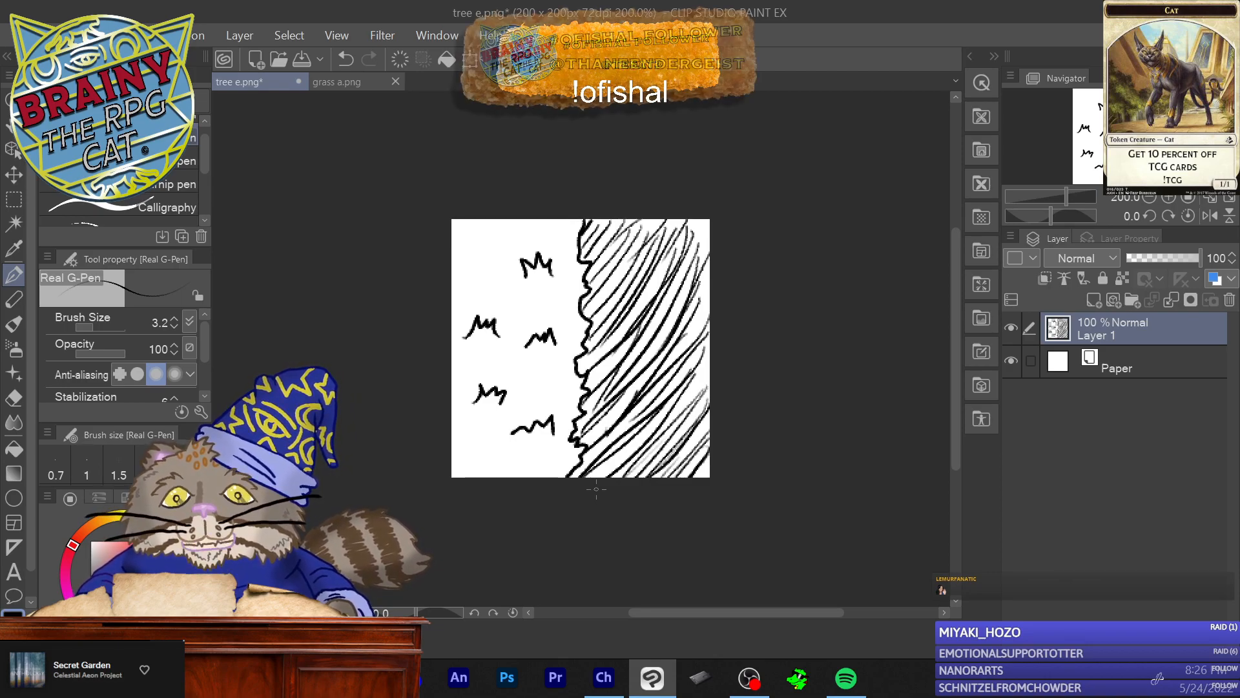
# Step: Delete the layer holding the half-hatched drawing and add a new blank layer
pyautogui.click(1229, 300)
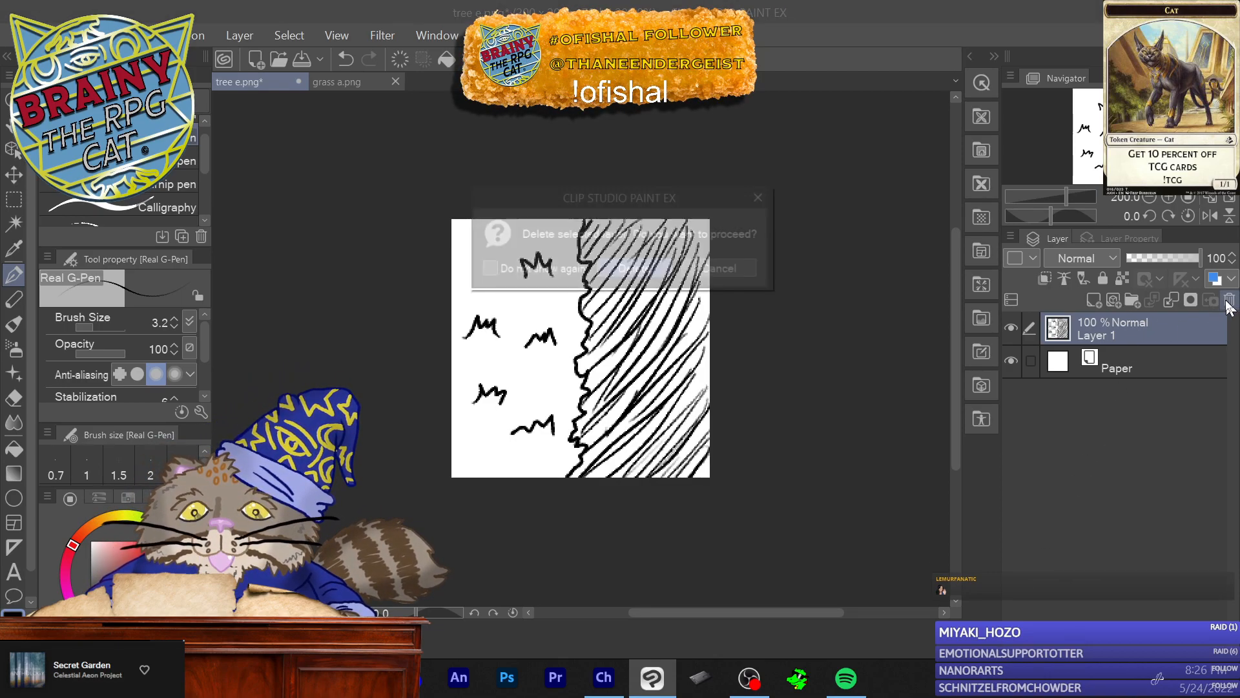
pyautogui.click(632, 275)
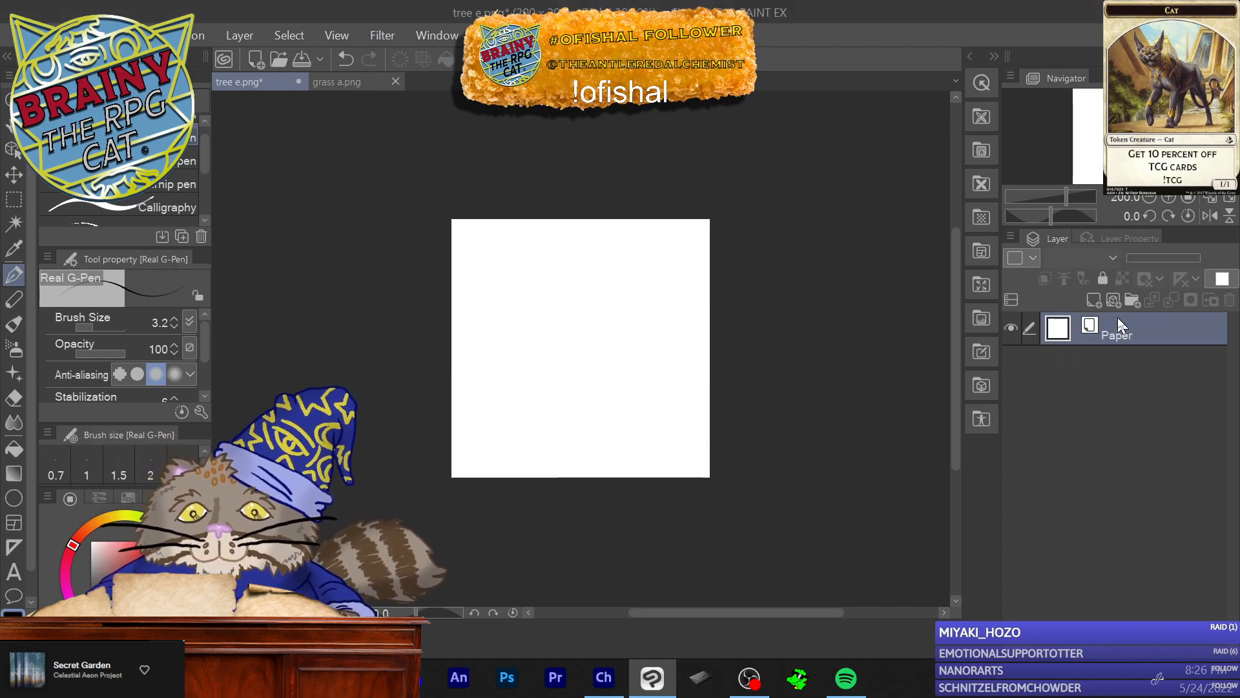
pyautogui.click(1092, 298)
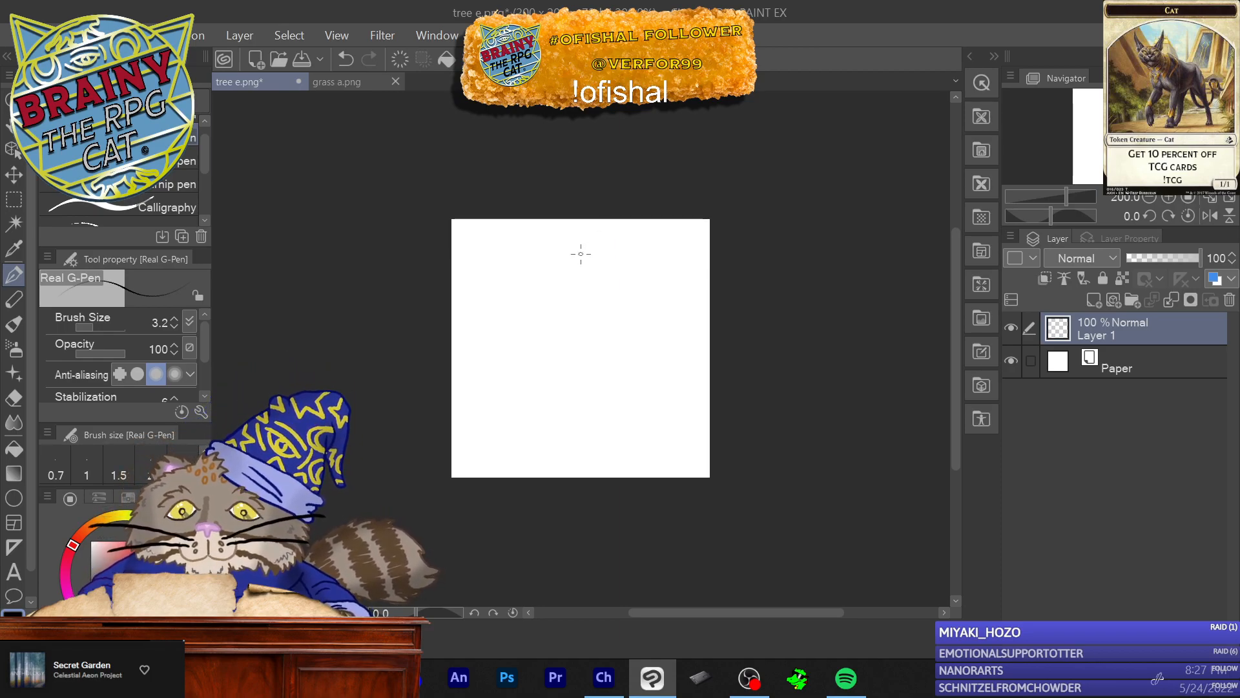
# Step: Show the ruler bars around the canvas
pyautogui.click(431, 35)
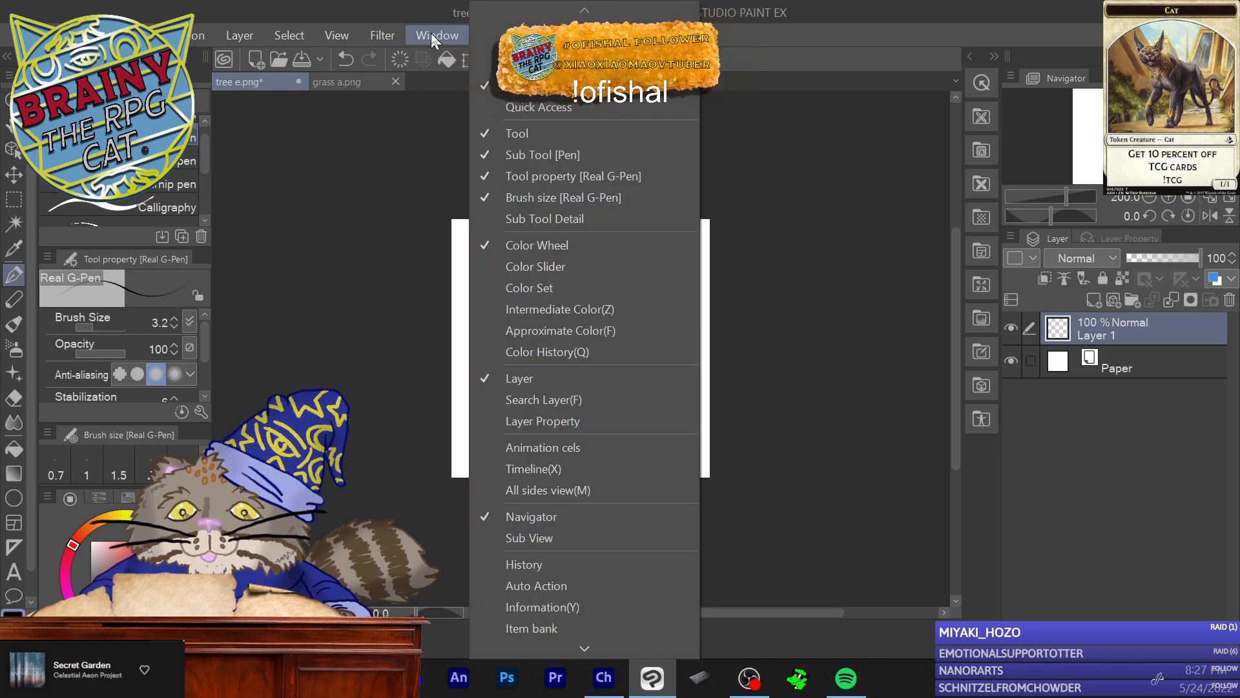
pyautogui.moveTo(401, 30)
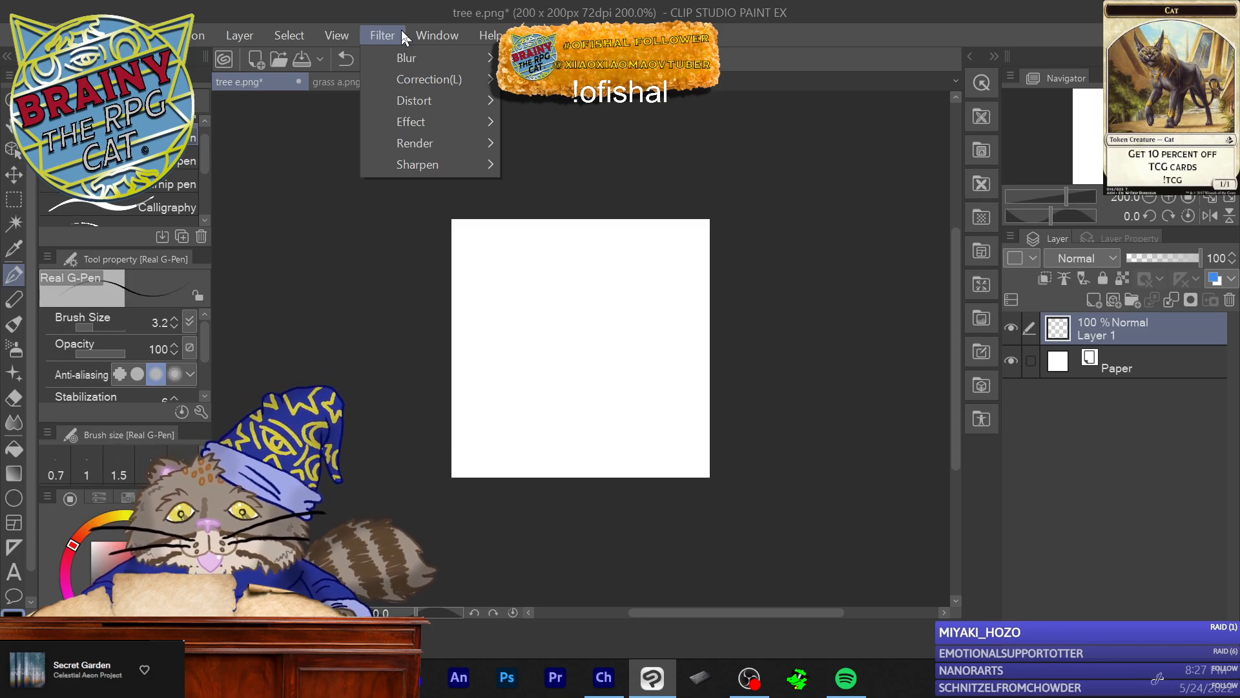
pyautogui.moveTo(339, 30)
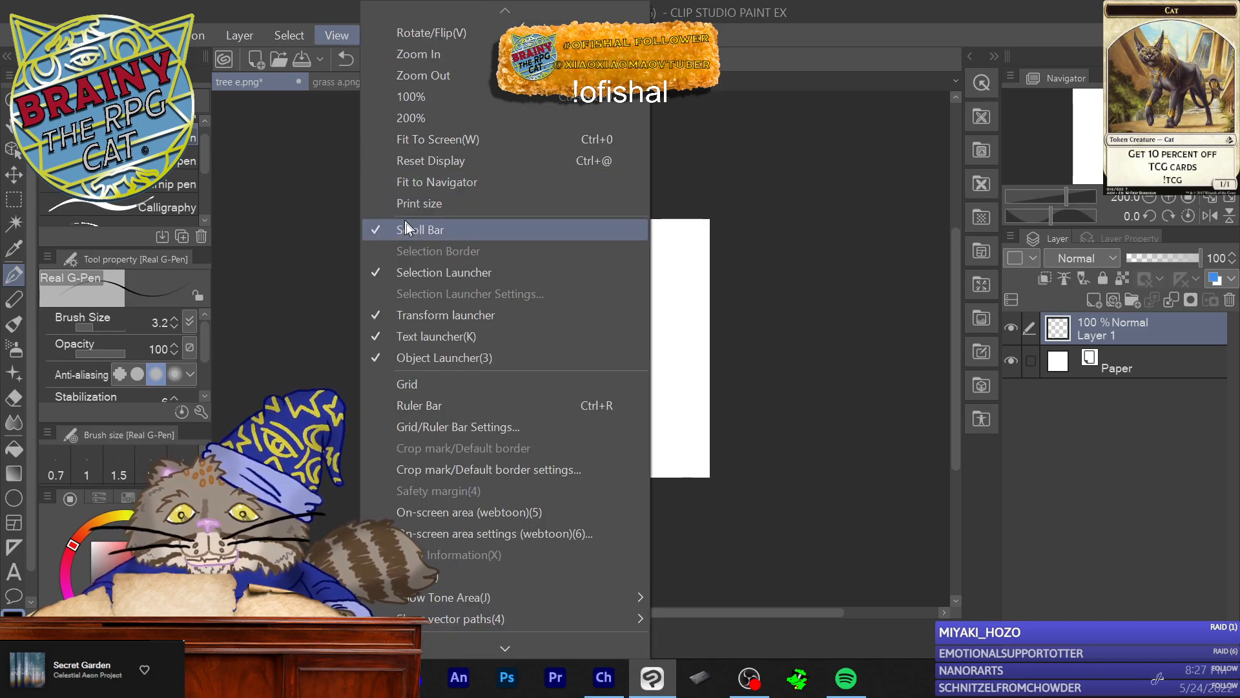
pyautogui.click(427, 405)
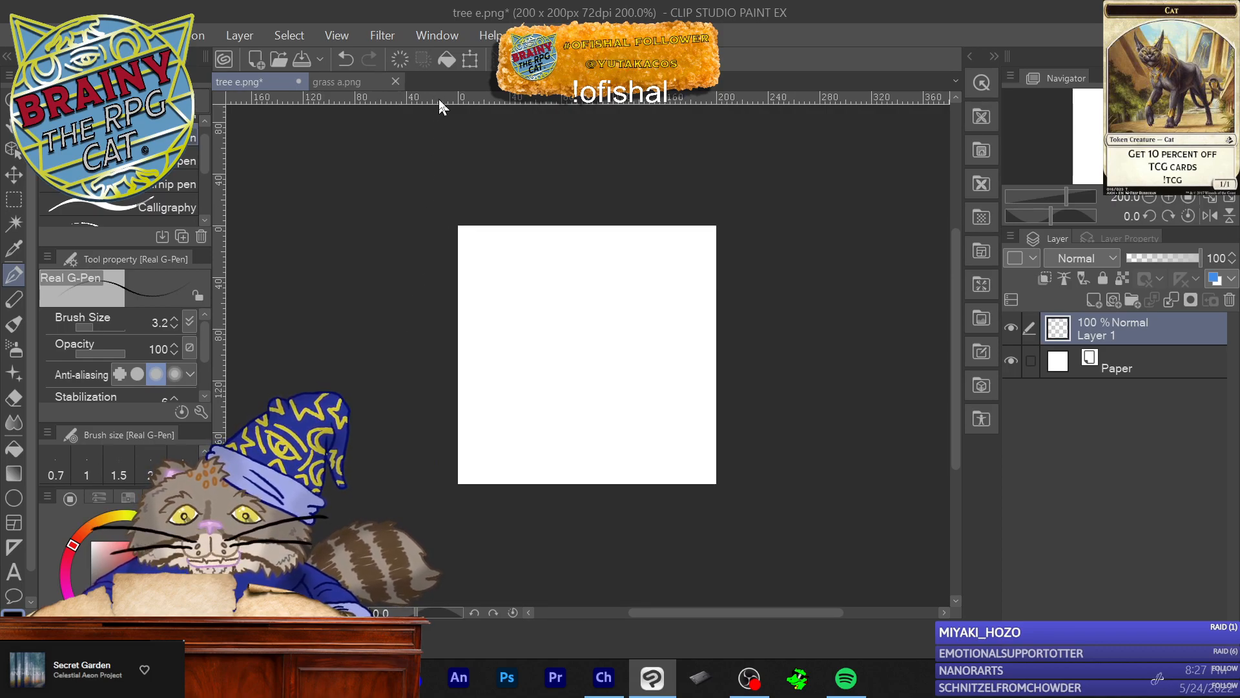
# Step: Try placing a vertical and a horizontal guide through the canvas centre, and delete their guide layer
pyautogui.moveTo(220, 192); pyautogui.dragTo(589, 231)
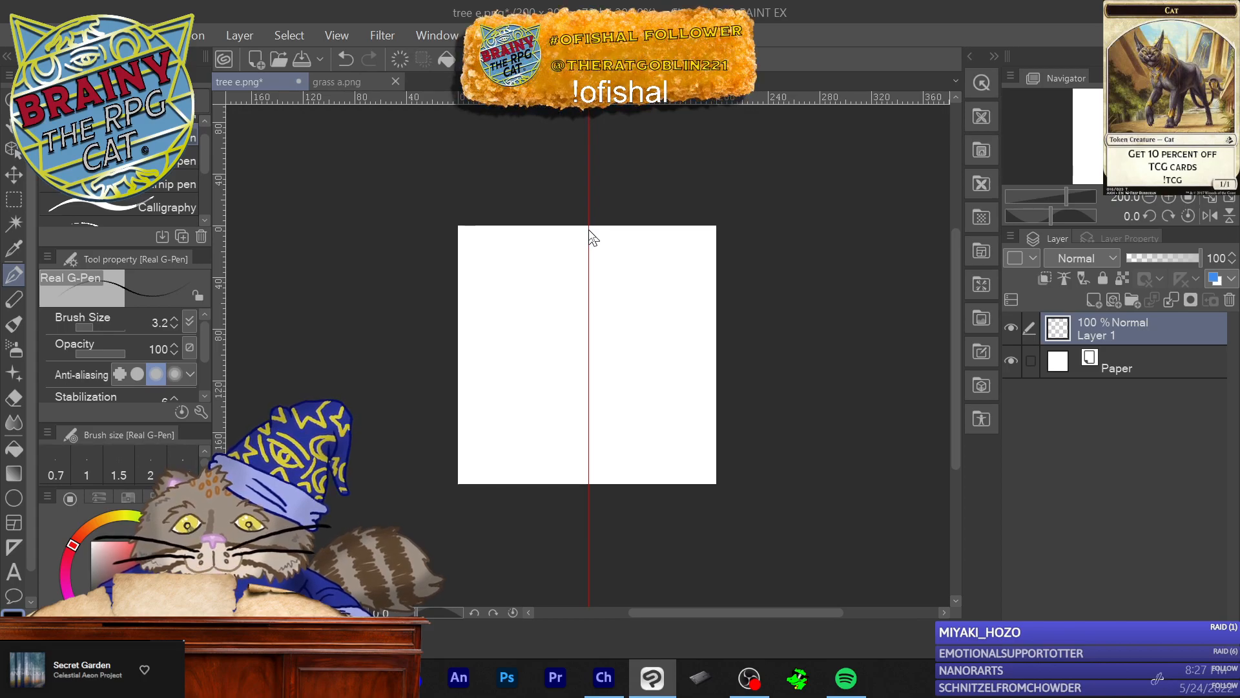
pyautogui.moveTo(588, 230); pyautogui.dragTo(590, 231)
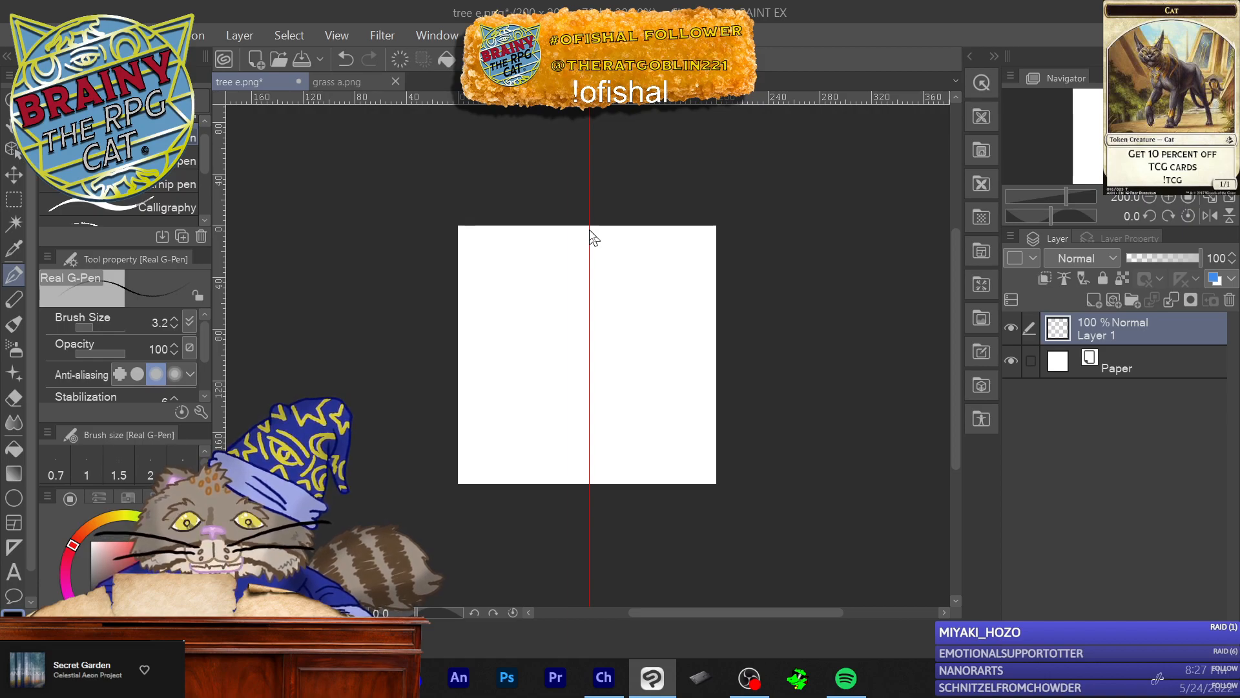
pyautogui.moveTo(590, 231); pyautogui.dragTo(589, 230)
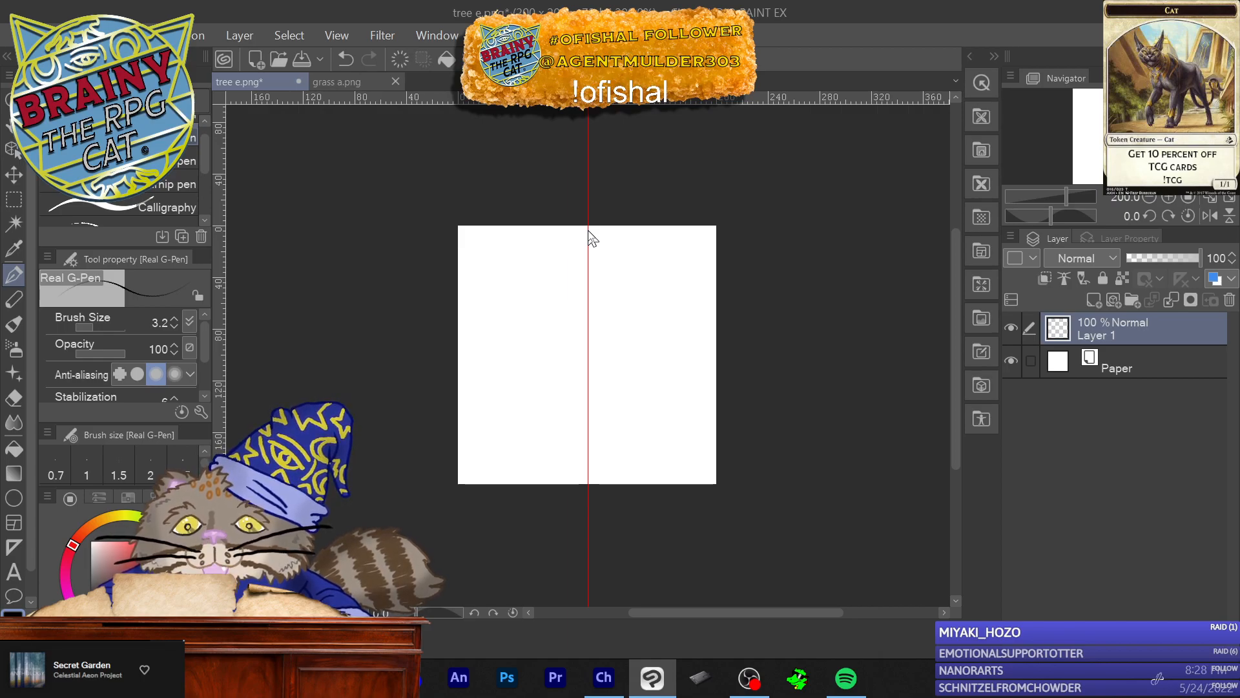
pyautogui.moveTo(589, 231); pyautogui.dragTo(588, 230)
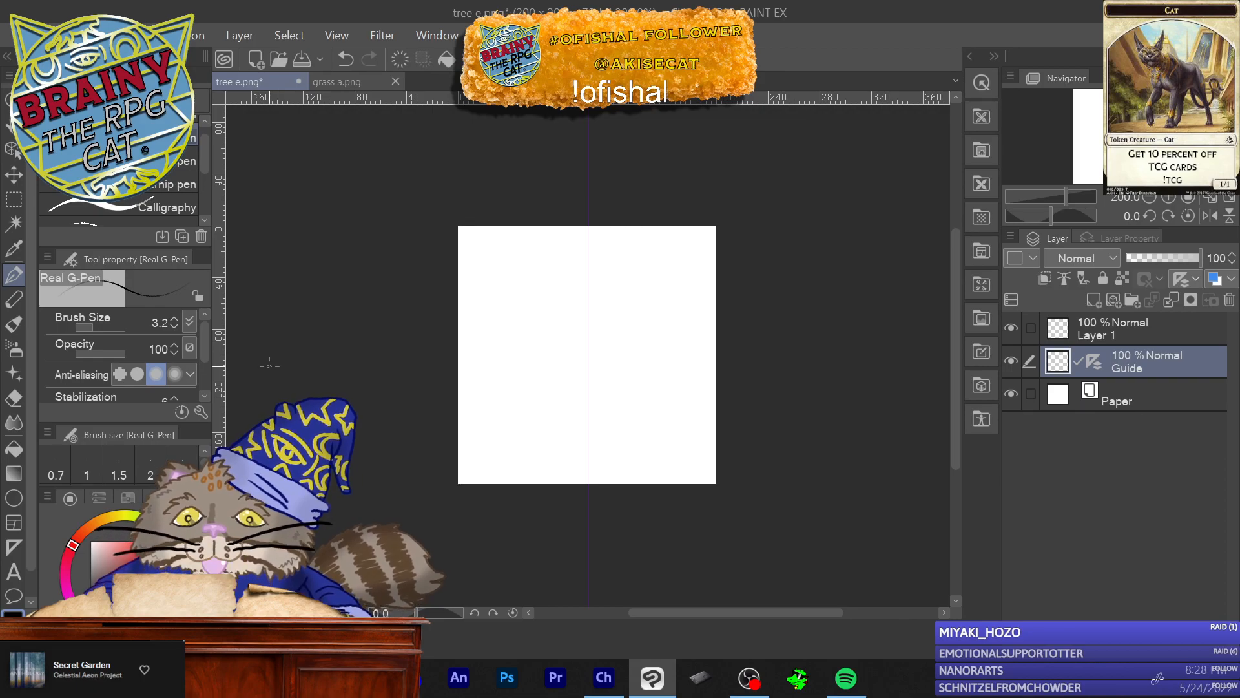
pyautogui.moveTo(562, 101); pyautogui.dragTo(555, 344)
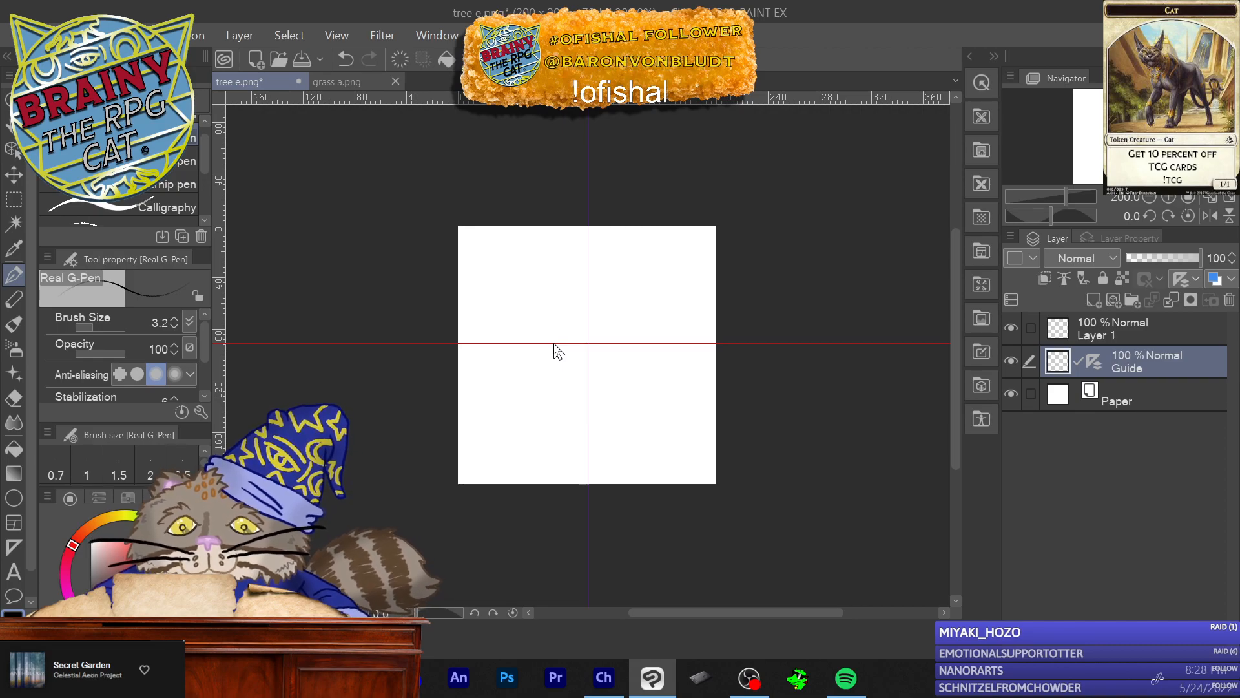
pyautogui.moveTo(555, 344); pyautogui.dragTo(562, 356)
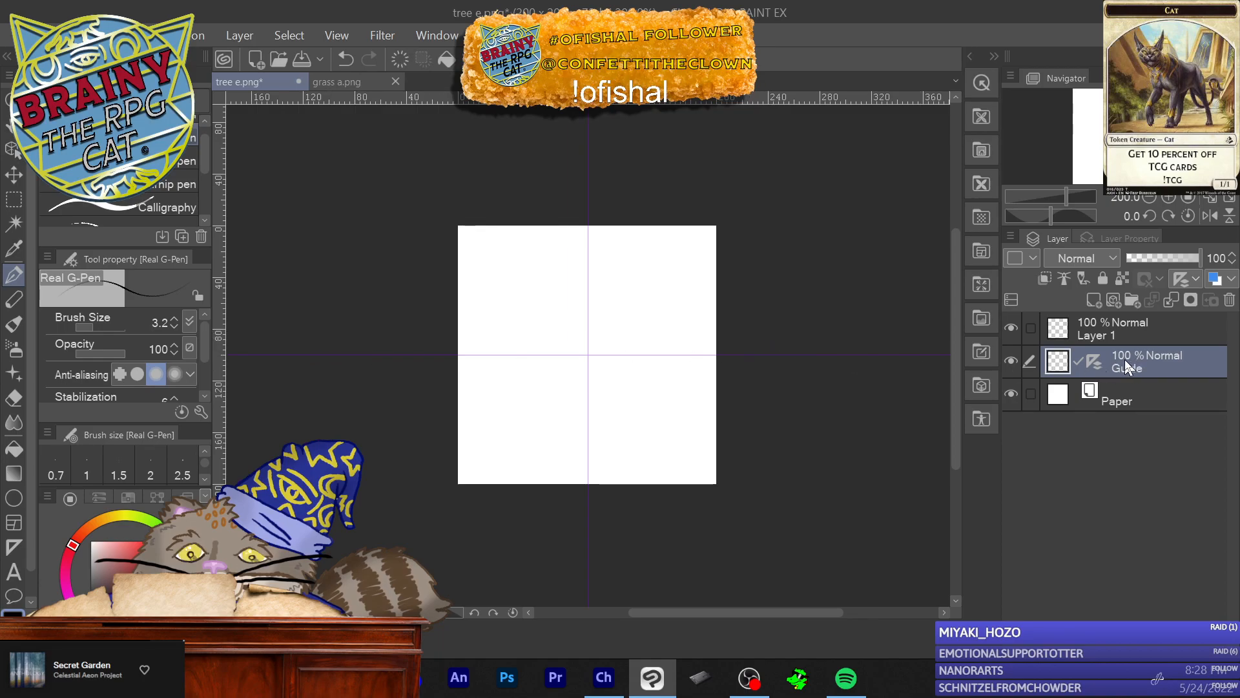
pyautogui.click(1229, 300)
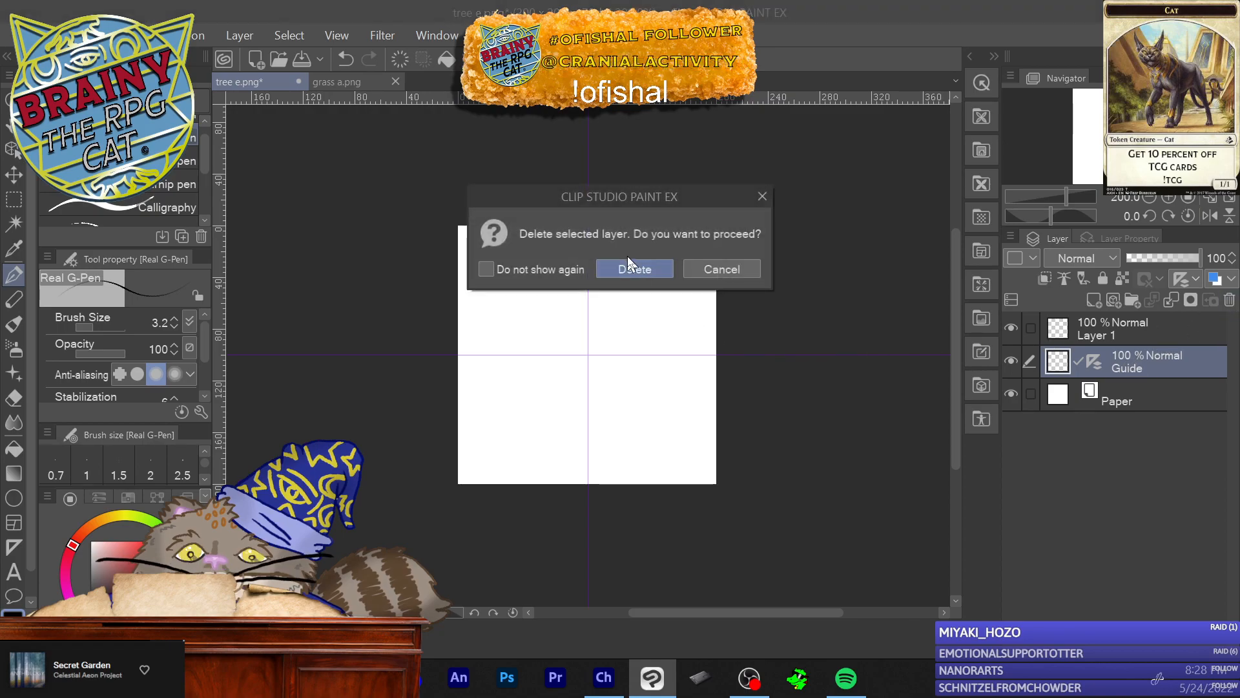
pyautogui.click(627, 259)
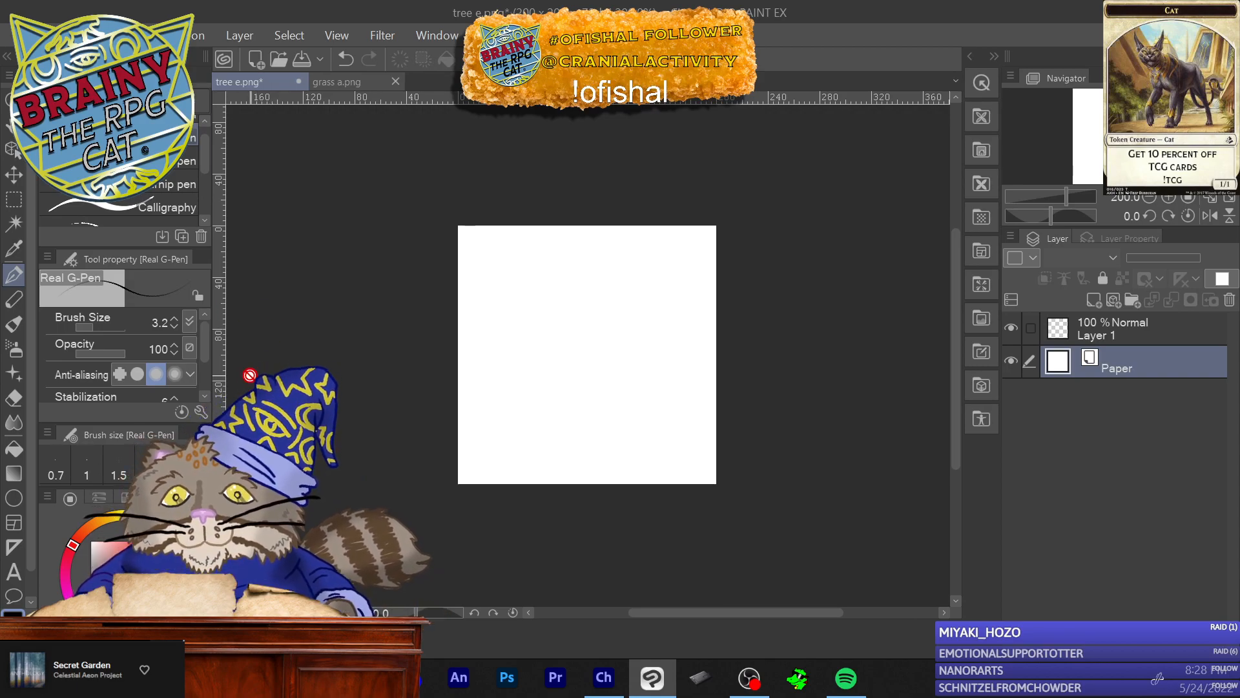
# Step: Place a vertical guide along the canvas's middle and a horizontal guide crossing it near the centre
pyautogui.moveTo(218, 382); pyautogui.dragTo(593, 410)
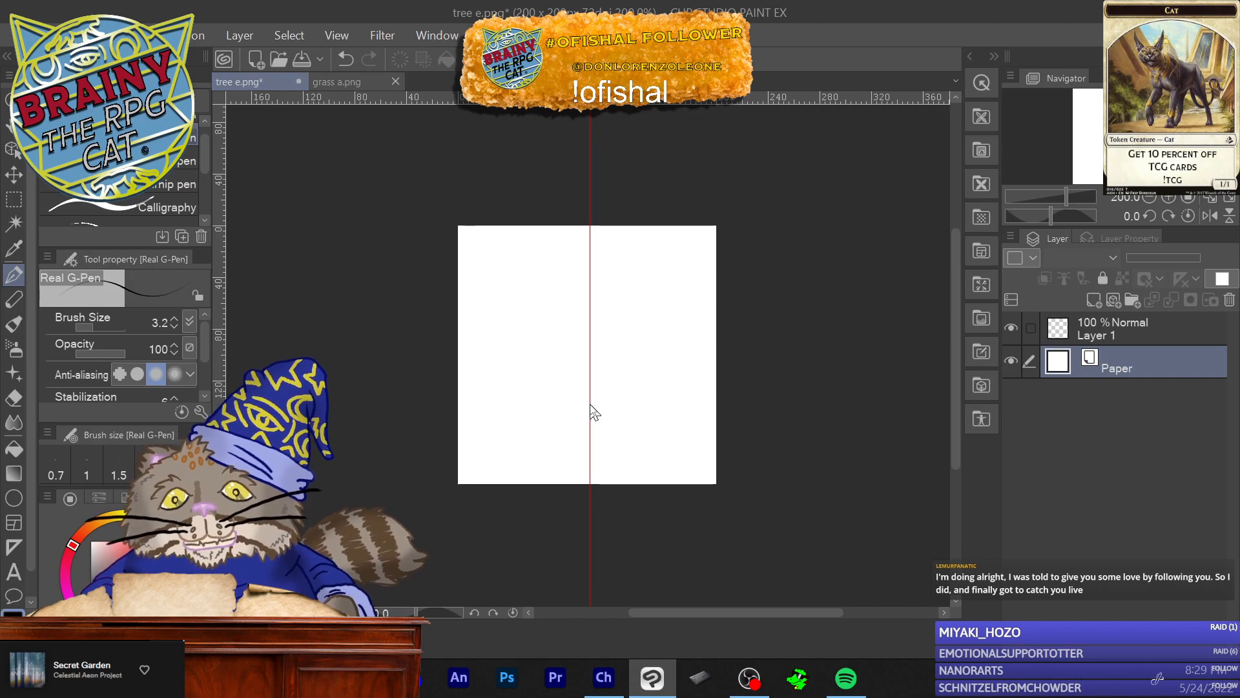
pyautogui.moveTo(594, 412)
pyautogui.mouseDown()
pyautogui.moveTo(609, 402)
pyautogui.moveTo(588, 395)
pyautogui.mouseUp()
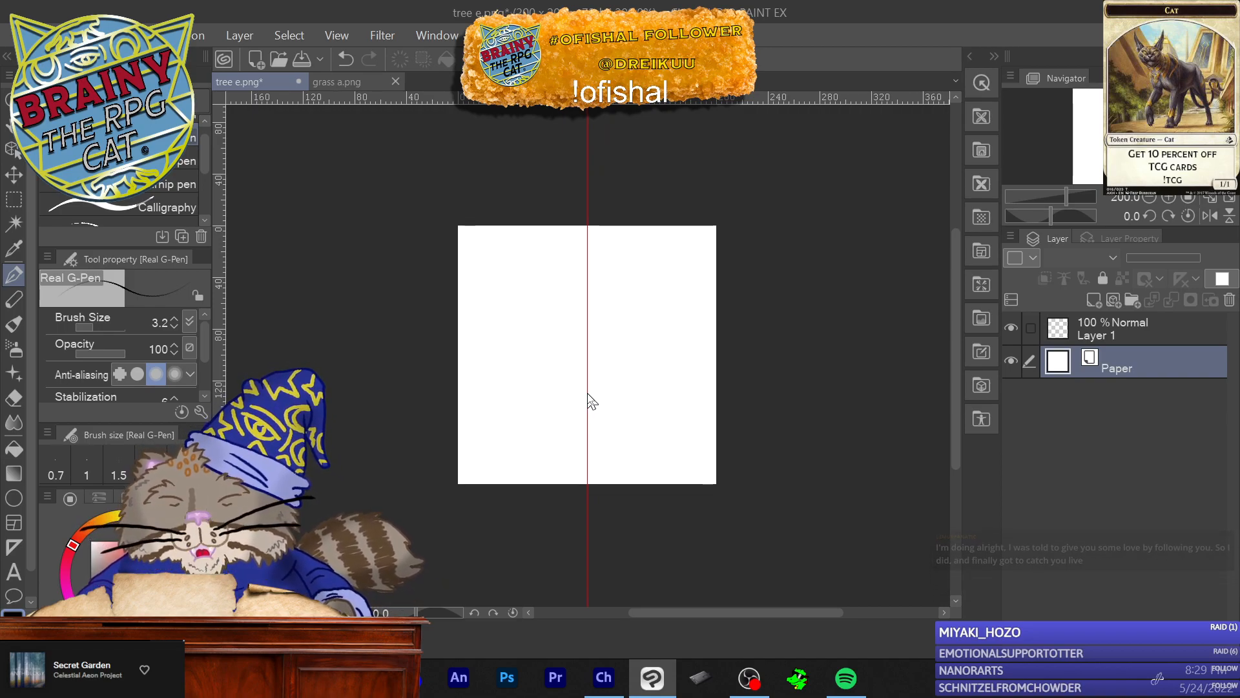
pyautogui.moveTo(589, 395); pyautogui.dragTo(588, 396)
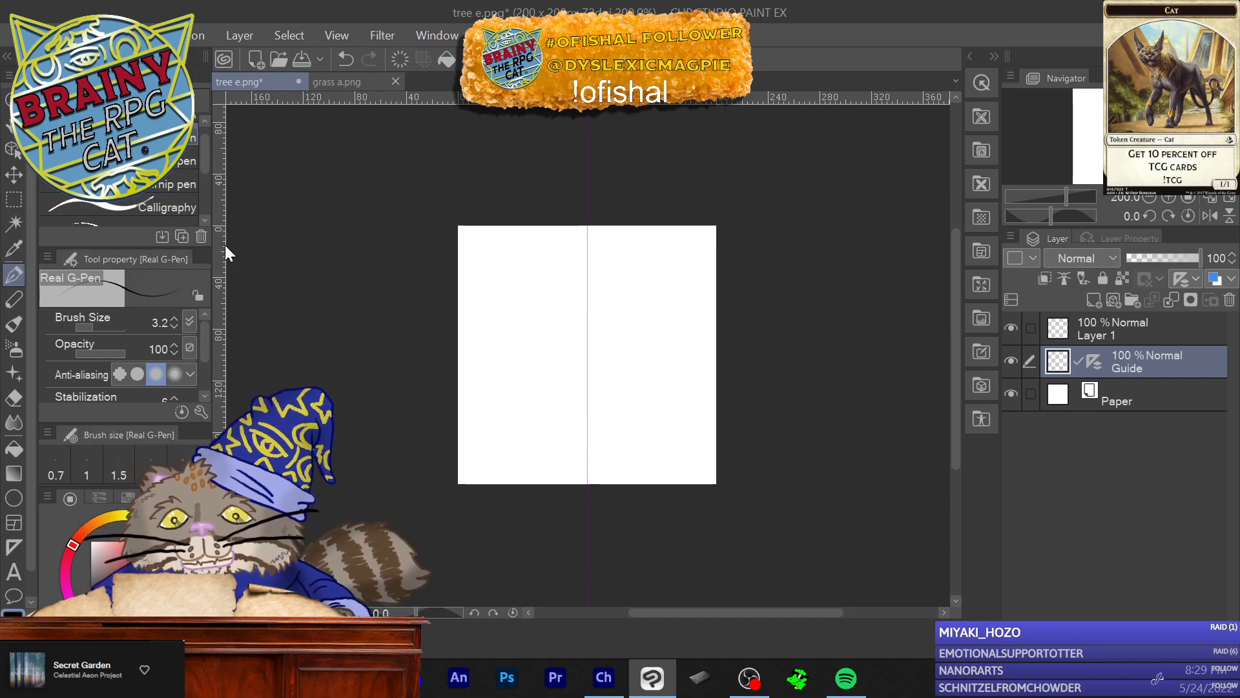
pyautogui.moveTo(445, 94); pyautogui.dragTo(426, 351)
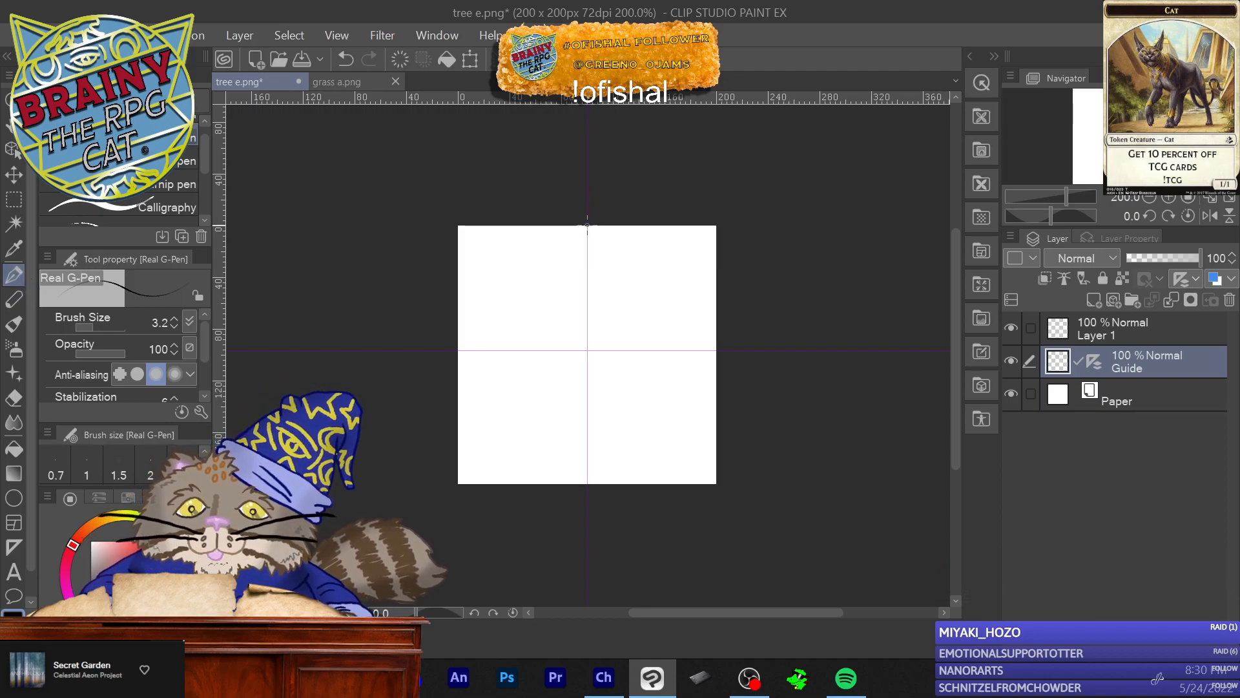
# Step: Try pen strokes along the vertical guide and a loose curve across the lower half, and undo them all
pyautogui.moveTo(587, 226); pyautogui.dragTo(588, 236)
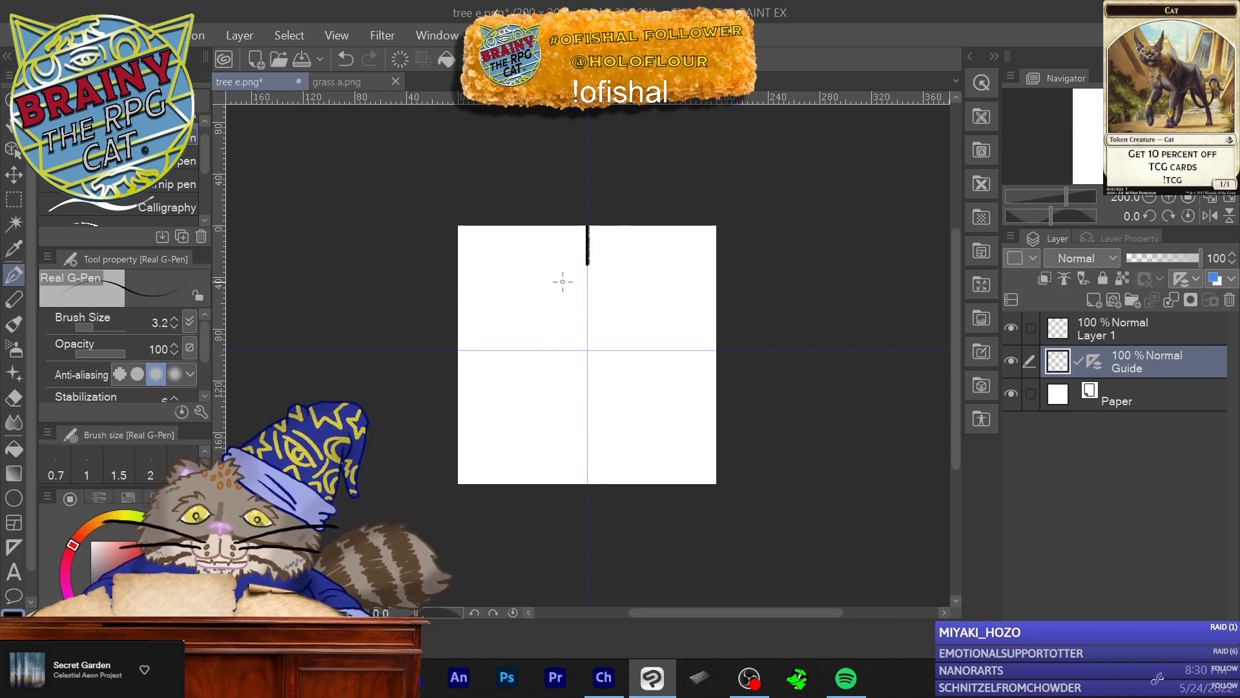
pyautogui.moveTo(584, 263)
pyautogui.mouseDown()
pyautogui.moveTo(584, 346)
pyautogui.moveTo(576, 249)
pyautogui.moveTo(588, 483)
pyautogui.mouseUp()
pyautogui.moveTo(657, 395)
pyautogui.mouseDown()
pyautogui.moveTo(552, 421)
pyautogui.moveTo(572, 381)
pyautogui.mouseUp()
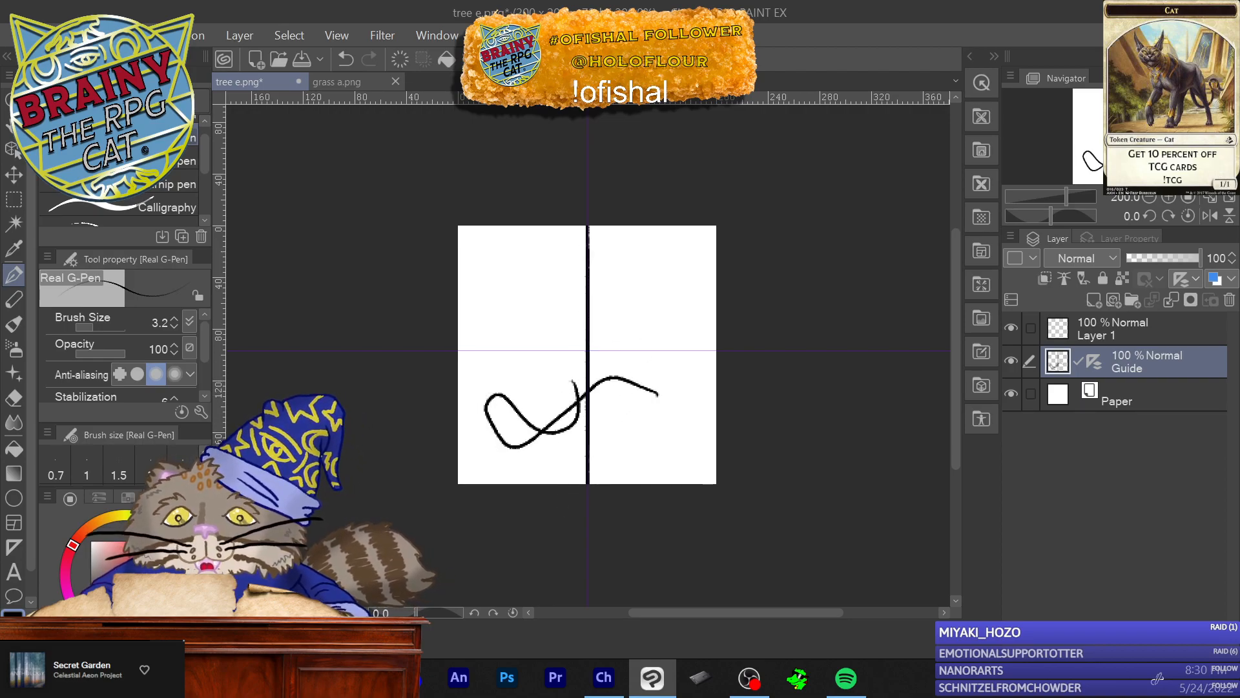
pyautogui.click(73, 35)
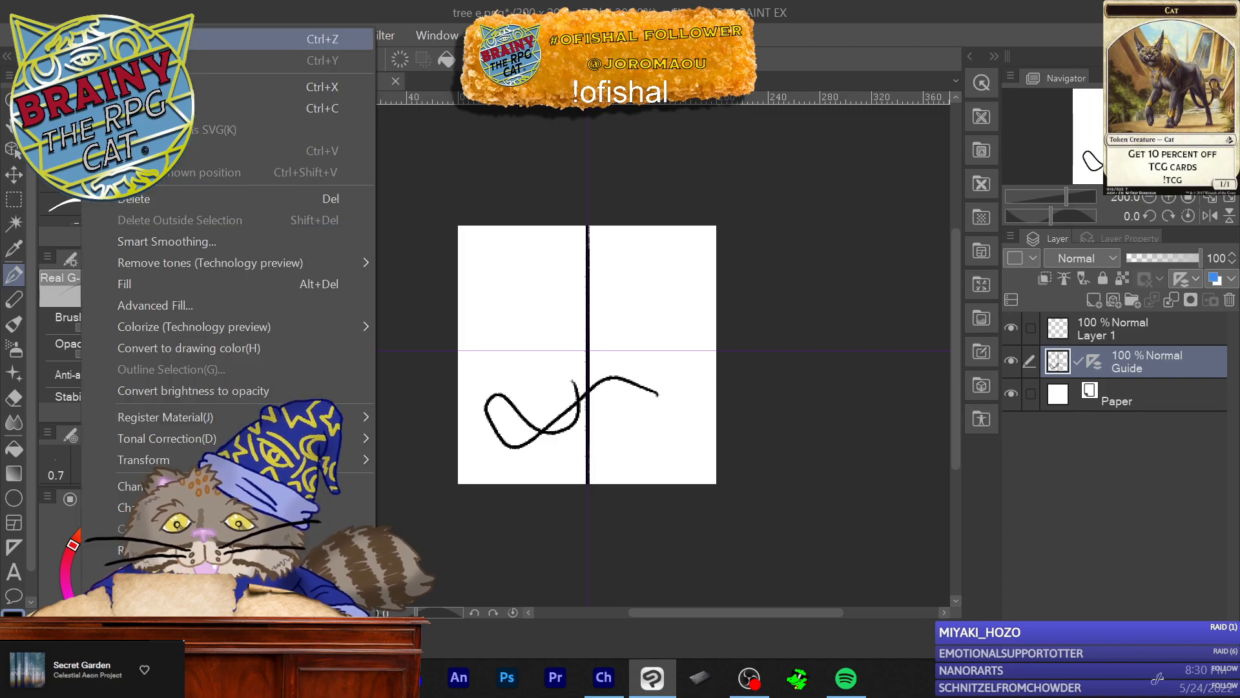
pyautogui.click(129, 39)
pyautogui.click(72, 35)
pyautogui.click(129, 39)
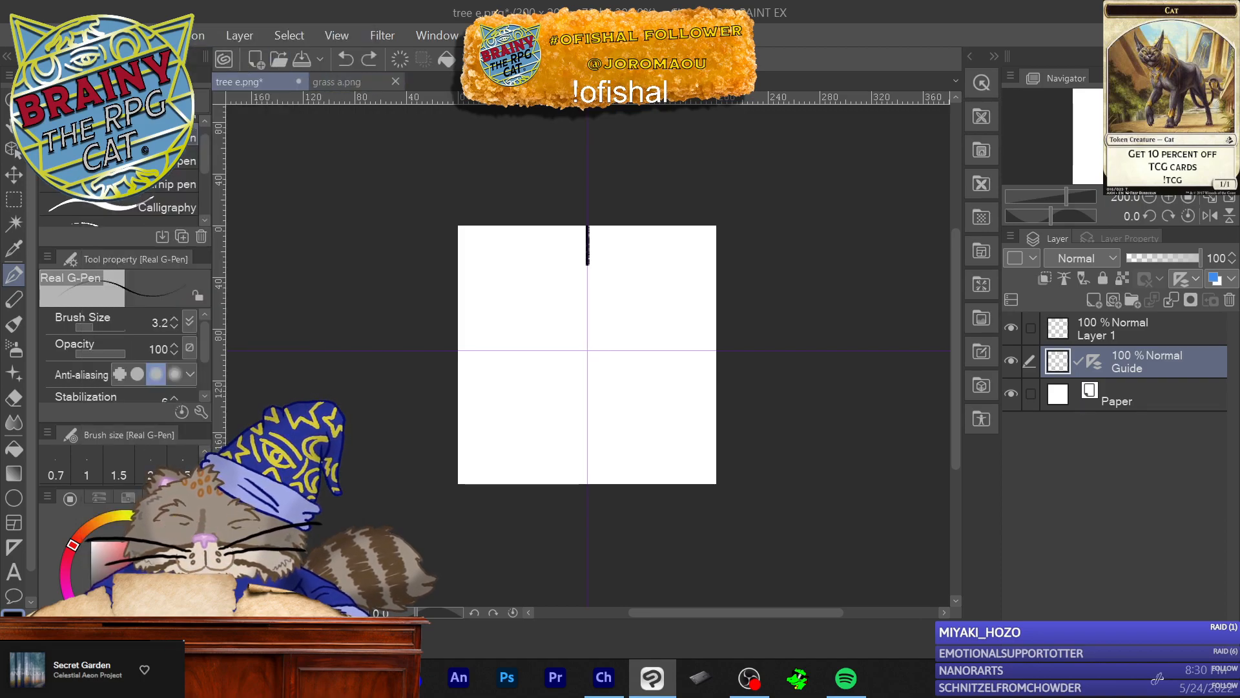
pyautogui.click(73, 35)
pyautogui.click(129, 39)
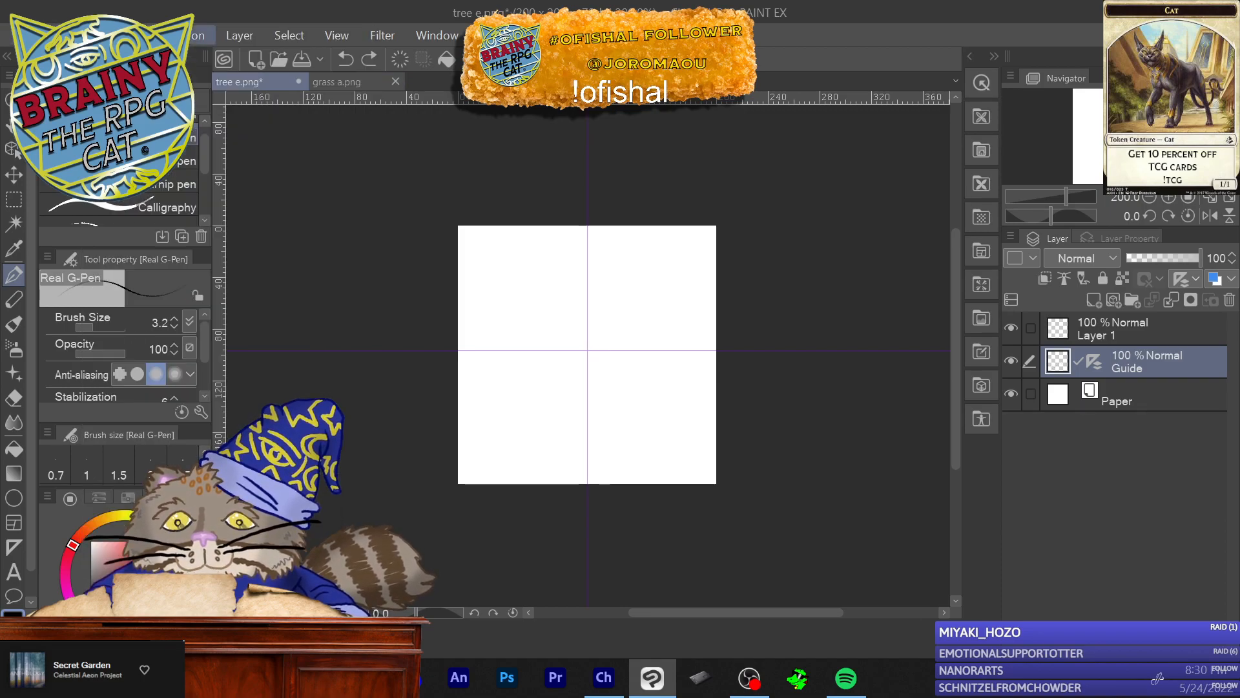
pyautogui.click(335, 36)
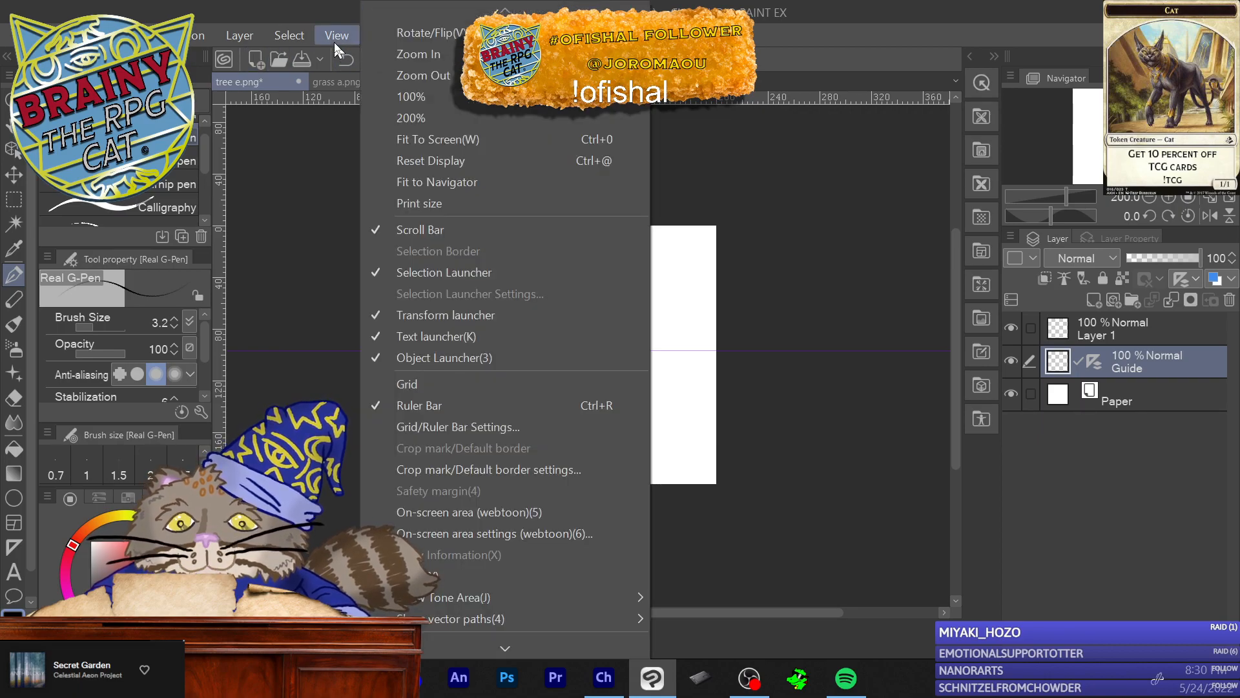
pyautogui.click(413, 426)
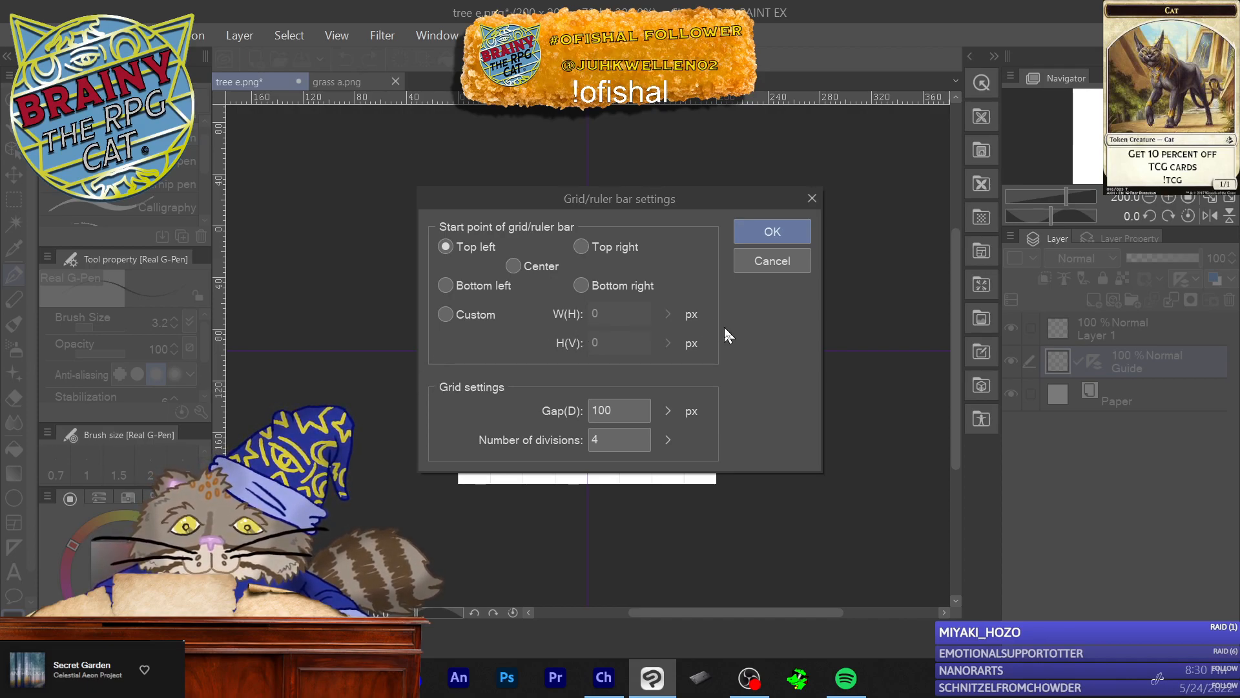
pyautogui.click(769, 270)
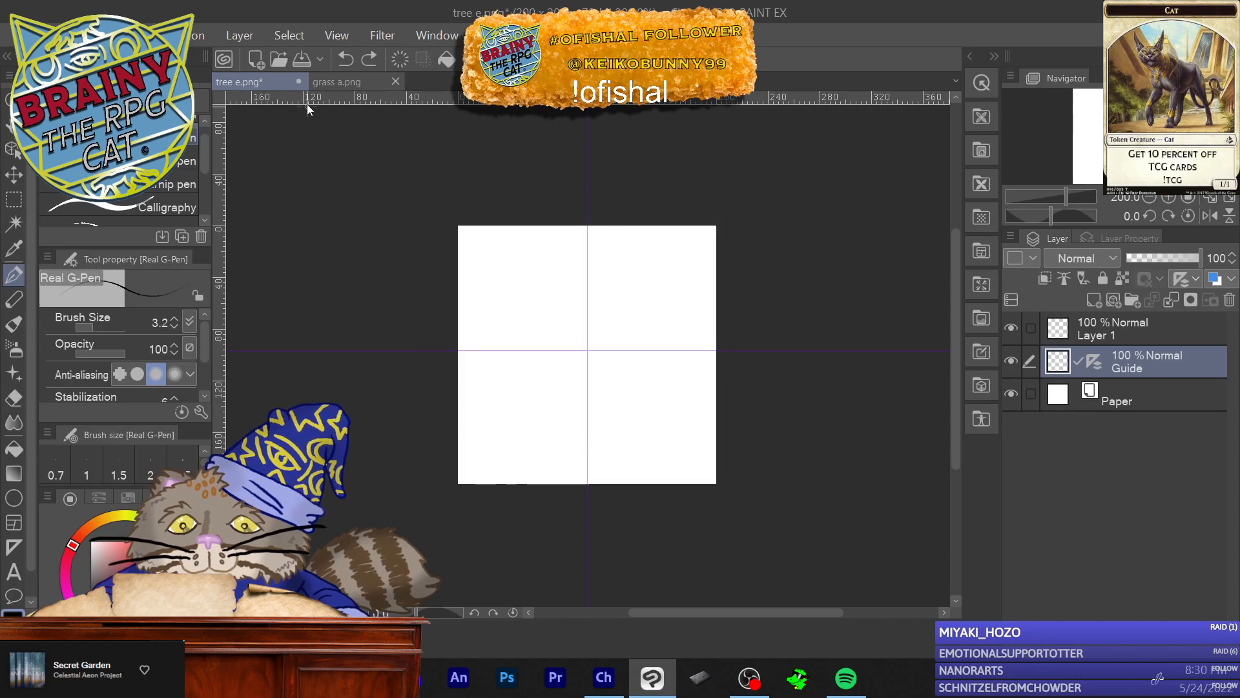
# Step: Toggle the Snap to Special Ruler setting before drawing along the guides
pyautogui.click(319, 38)
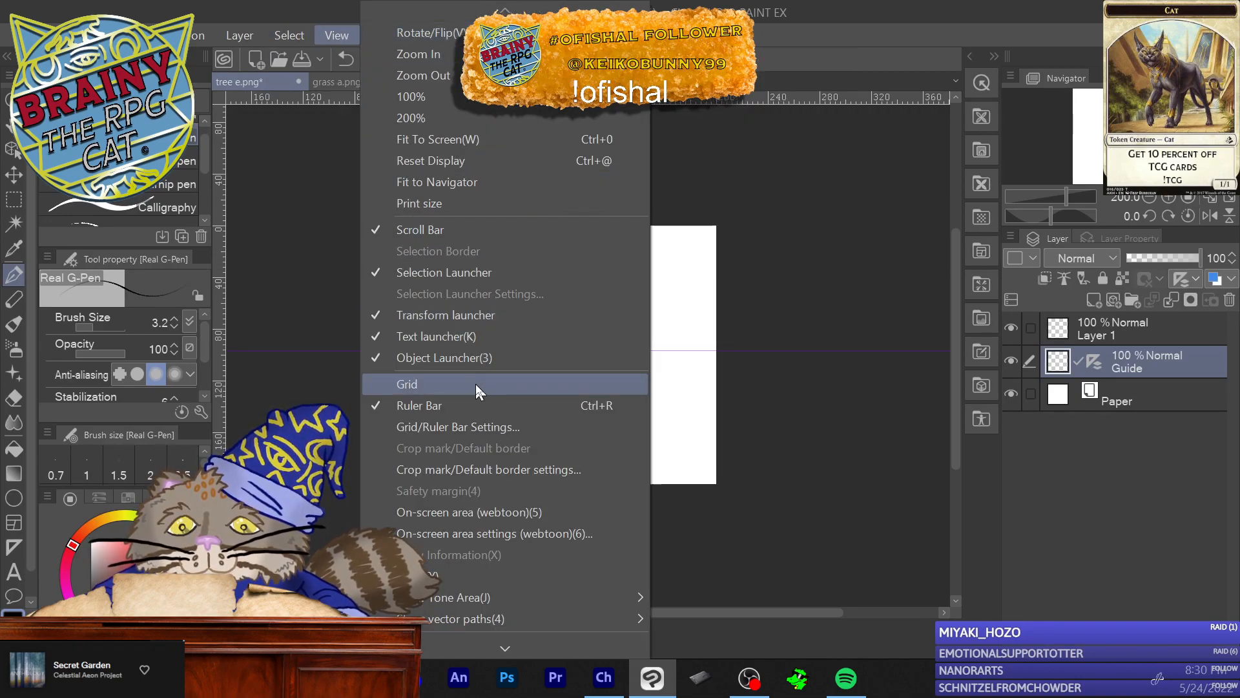
pyautogui.moveTo(467, 603)
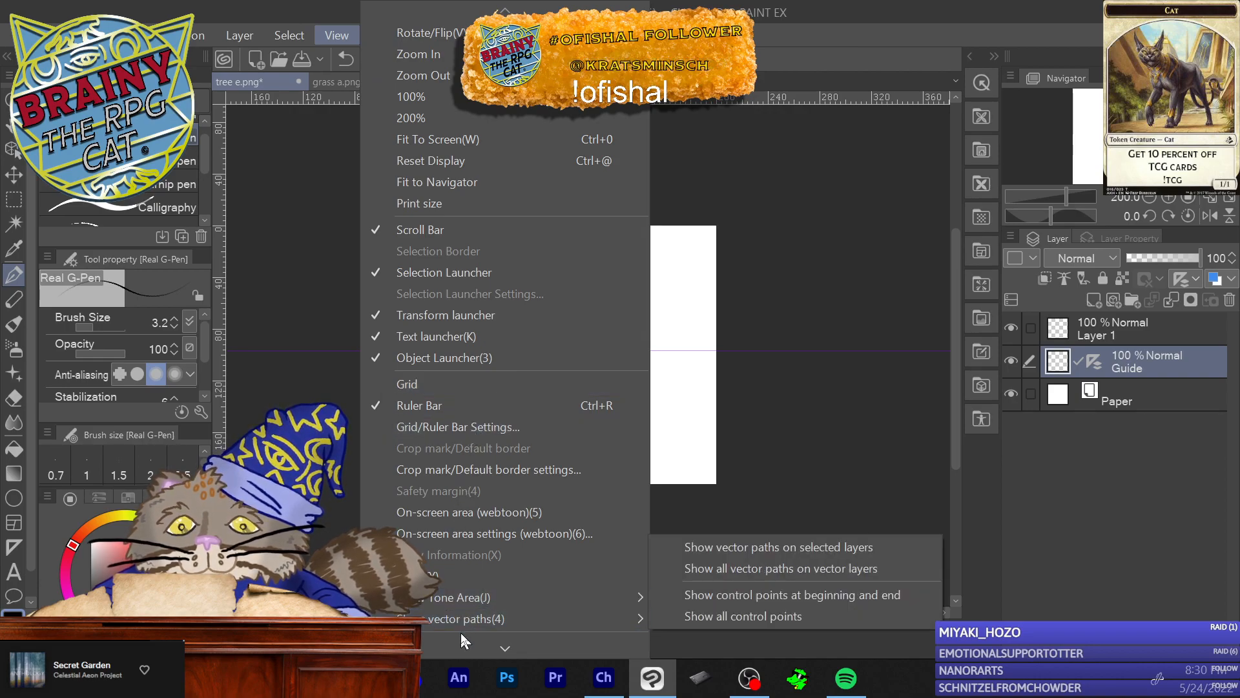
pyautogui.moveTo(468, 638)
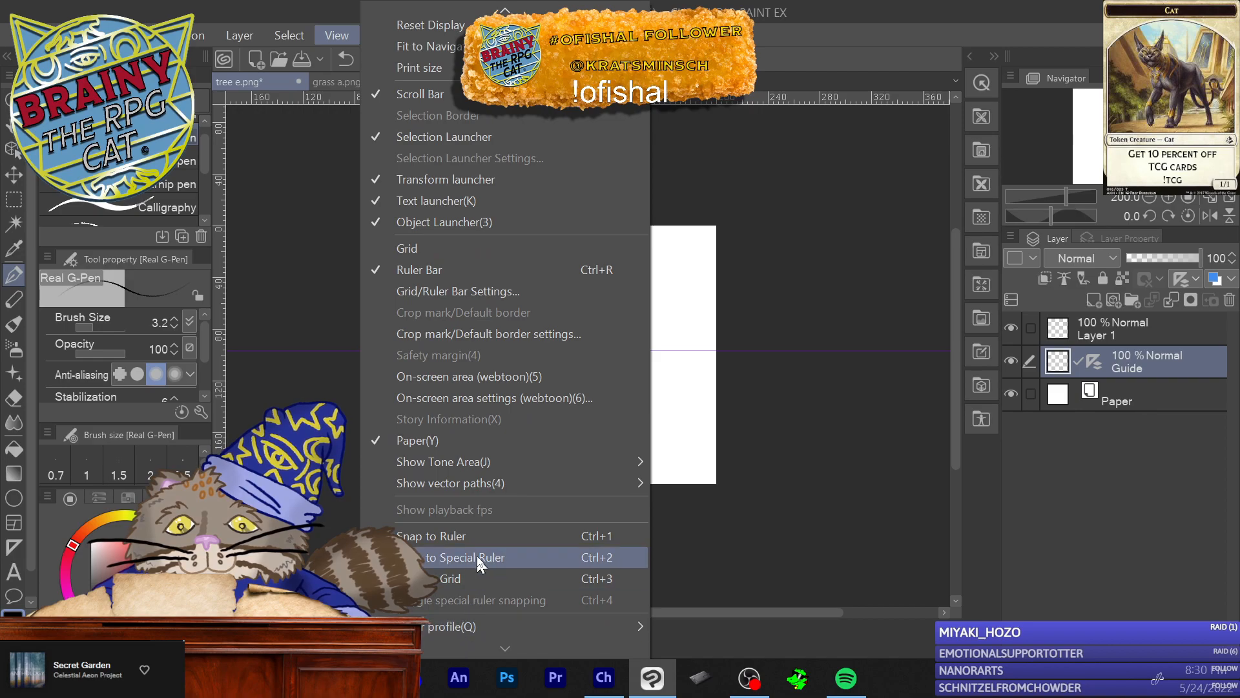
pyautogui.click(479, 560)
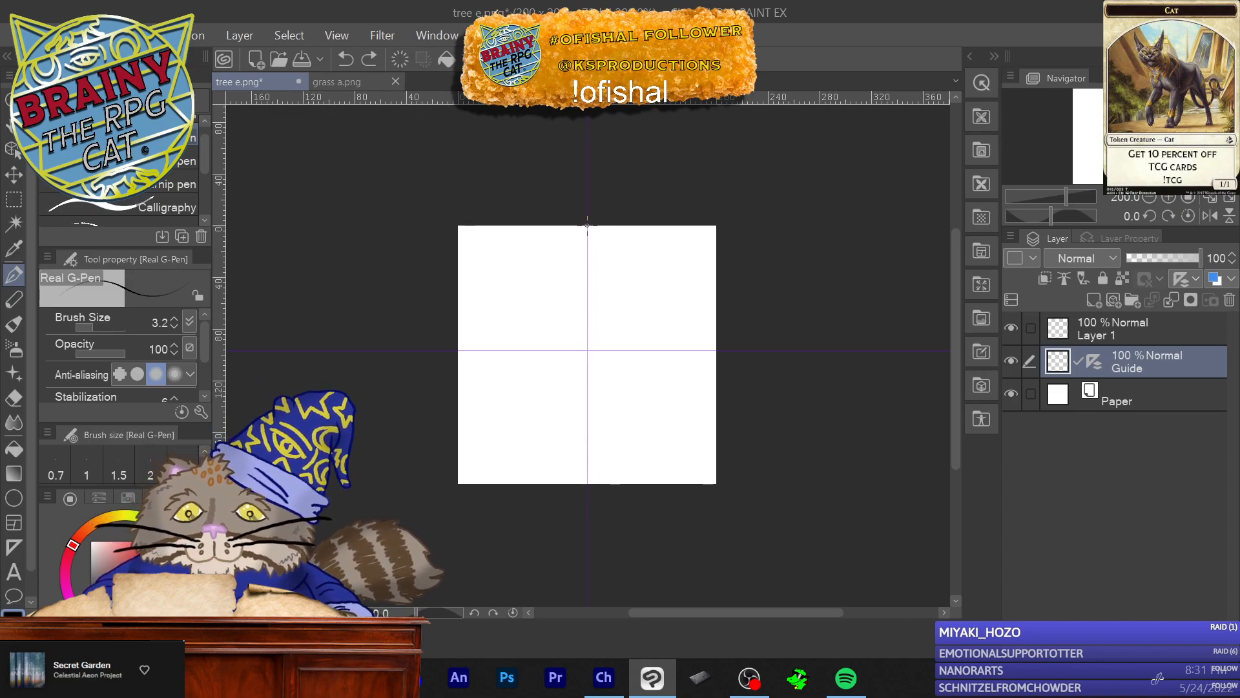
# Step: Draw a jagged edge line down the full length of the vertical guide and scatter five small grass tufts over the tile's left half
pyautogui.moveTo(588, 227); pyautogui.dragTo(584, 278)
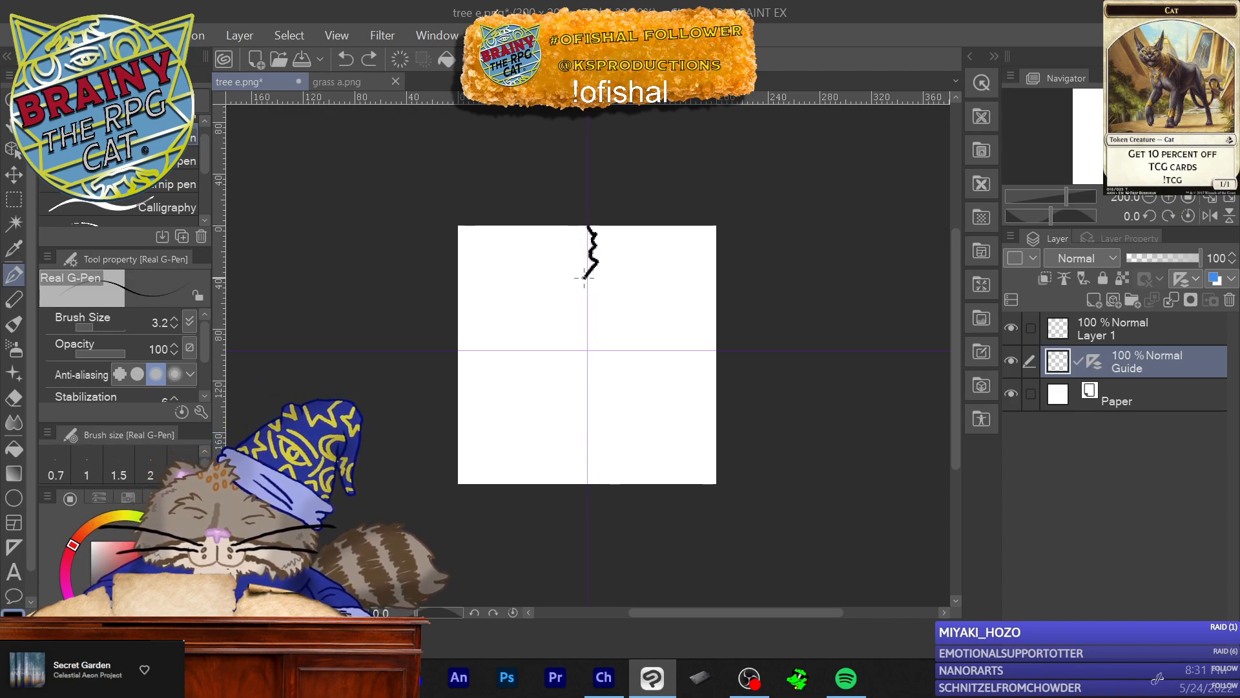
pyautogui.moveTo(599, 300); pyautogui.dragTo(593, 365)
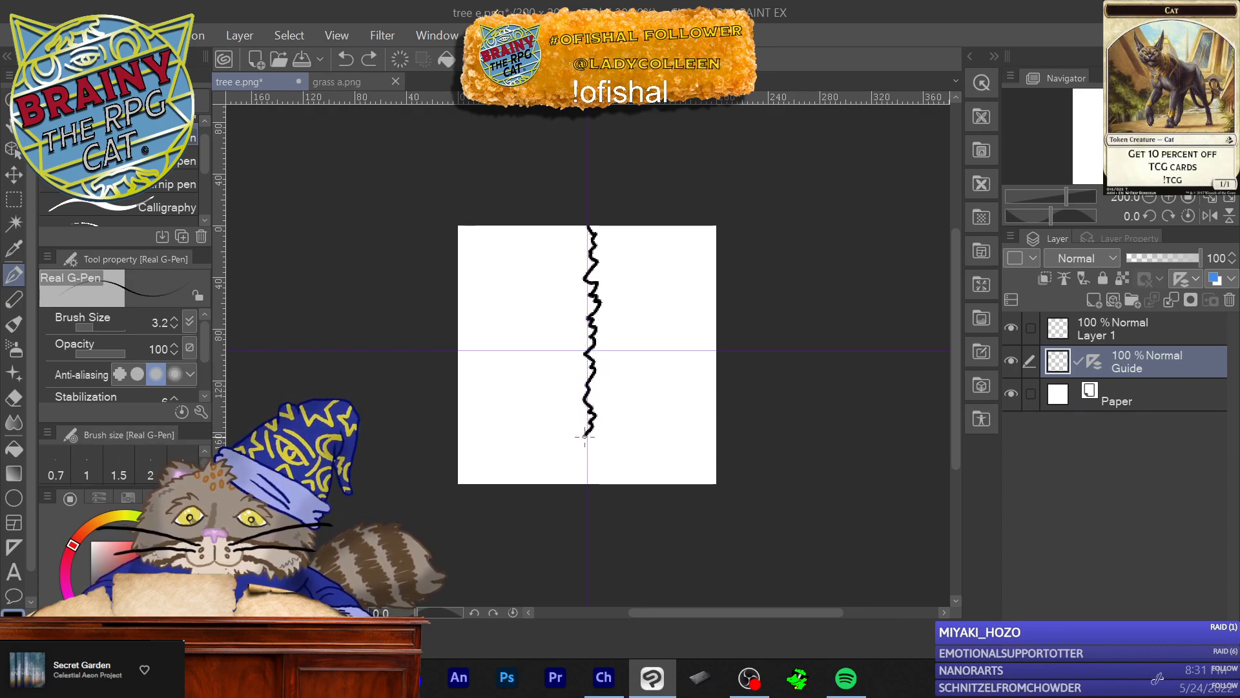
pyautogui.moveTo(588, 444); pyautogui.dragTo(587, 484)
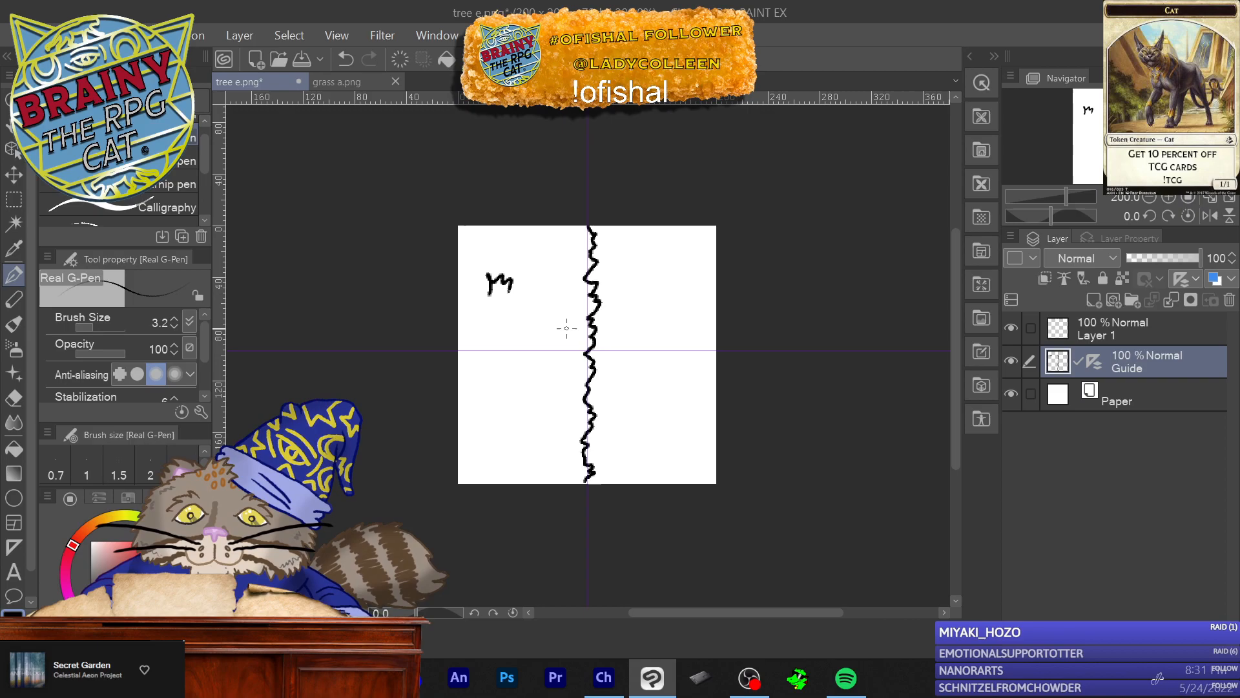
pyautogui.moveTo(565, 324); pyautogui.dragTo(541, 328)
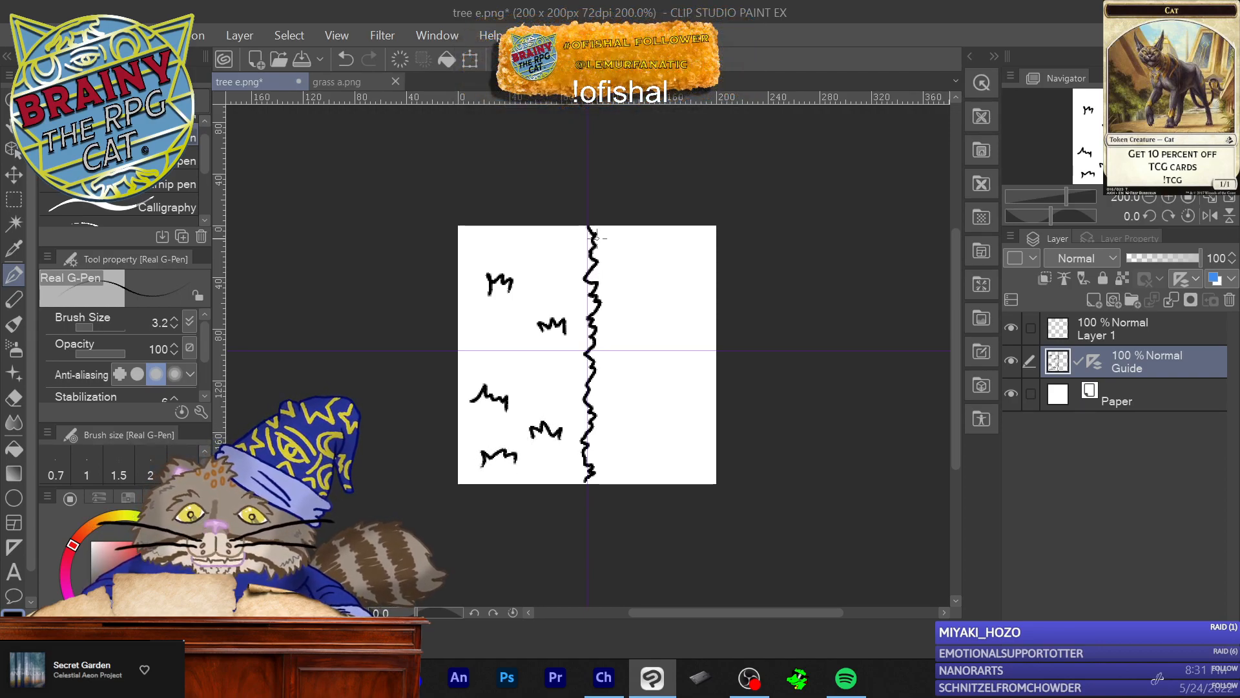
# Step: Fill the tile's right half with dense diagonal hatching from the jagged edge to the canvas border, working from the upper to the lower corner
pyautogui.moveTo(590, 247); pyautogui.dragTo(611, 228)
pyautogui.moveTo(584, 279)
pyautogui.mouseDown()
pyautogui.moveTo(631, 226)
pyautogui.moveTo(647, 227)
pyautogui.mouseUp()
pyautogui.moveTo(596, 302); pyautogui.dragTo(653, 240)
pyautogui.moveTo(597, 319); pyautogui.dragTo(650, 253)
pyautogui.moveTo(596, 326); pyautogui.dragTo(671, 227)
pyautogui.moveTo(614, 306); pyautogui.dragTo(669, 225)
pyautogui.moveTo(597, 342); pyautogui.dragTo(677, 225)
pyautogui.moveTo(639, 297); pyautogui.dragTo(668, 251)
pyautogui.moveTo(598, 350); pyautogui.dragTo(699, 226)
pyautogui.moveTo(640, 309); pyautogui.dragTo(708, 225)
pyautogui.moveTo(585, 370); pyautogui.dragTo(710, 230)
pyautogui.moveTo(653, 322); pyautogui.dragTo(717, 230)
pyautogui.moveTo(586, 400); pyautogui.dragTo(653, 321)
pyautogui.moveTo(603, 359)
pyautogui.mouseDown()
pyautogui.moveTo(672, 274)
pyautogui.moveTo(696, 220)
pyautogui.mouseUp()
pyautogui.moveTo(704, 267); pyautogui.dragTo(579, 399)
pyautogui.moveTo(686, 288); pyautogui.dragTo(601, 404)
pyautogui.moveTo(708, 263); pyautogui.dragTo(590, 417)
pyautogui.moveTo(641, 340); pyautogui.dragTo(588, 410)
pyautogui.moveTo(715, 266); pyautogui.dragTo(651, 366)
pyautogui.moveTo(716, 256); pyautogui.dragTo(591, 427)
pyautogui.moveTo(707, 300); pyautogui.dragTo(595, 425)
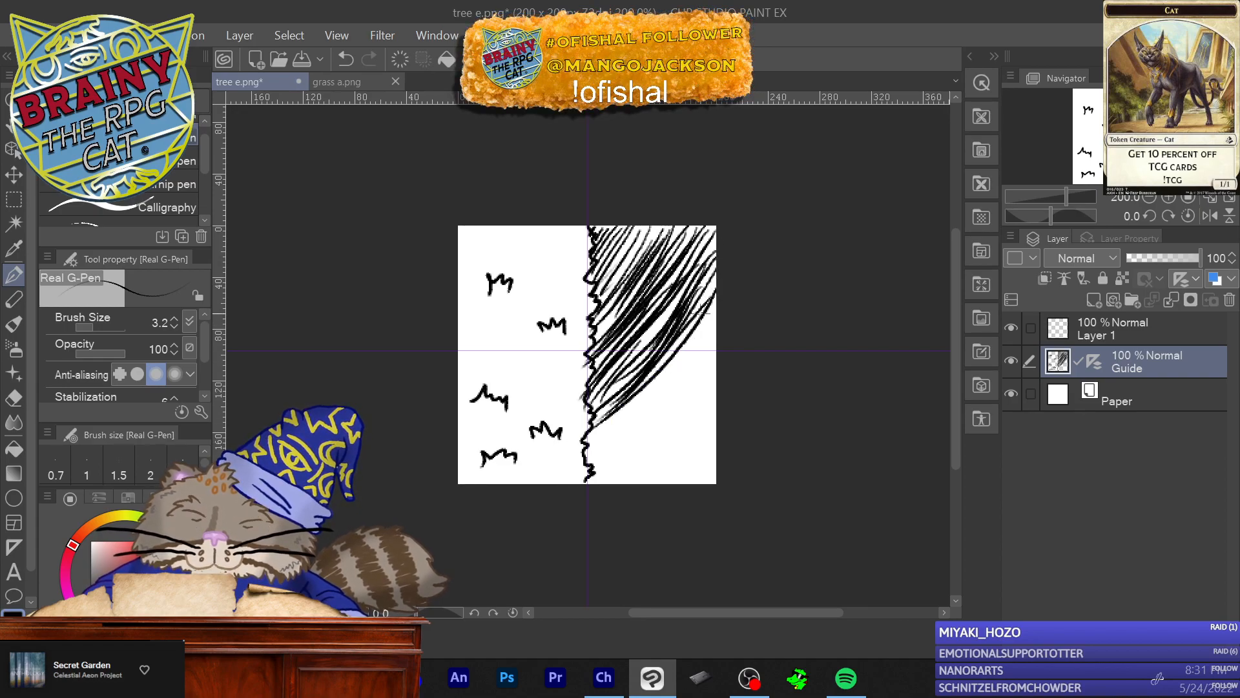
pyautogui.moveTo(715, 311); pyautogui.dragTo(607, 424)
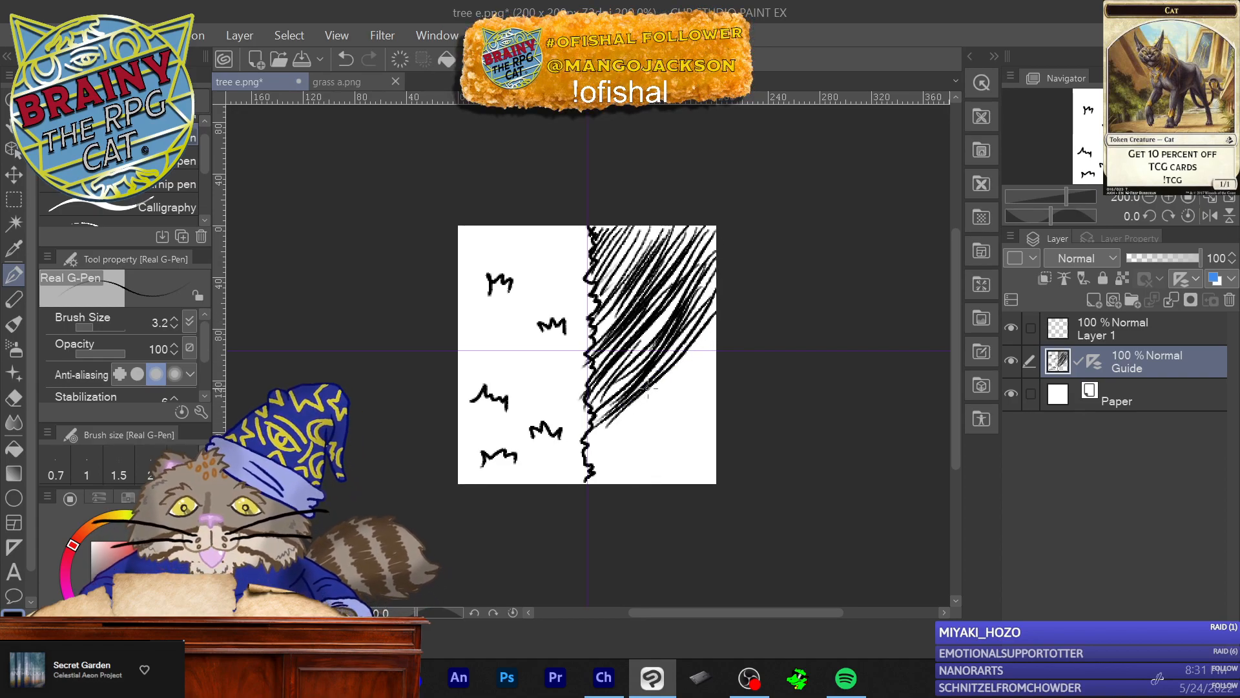
pyautogui.moveTo(710, 320); pyautogui.dragTo(590, 442)
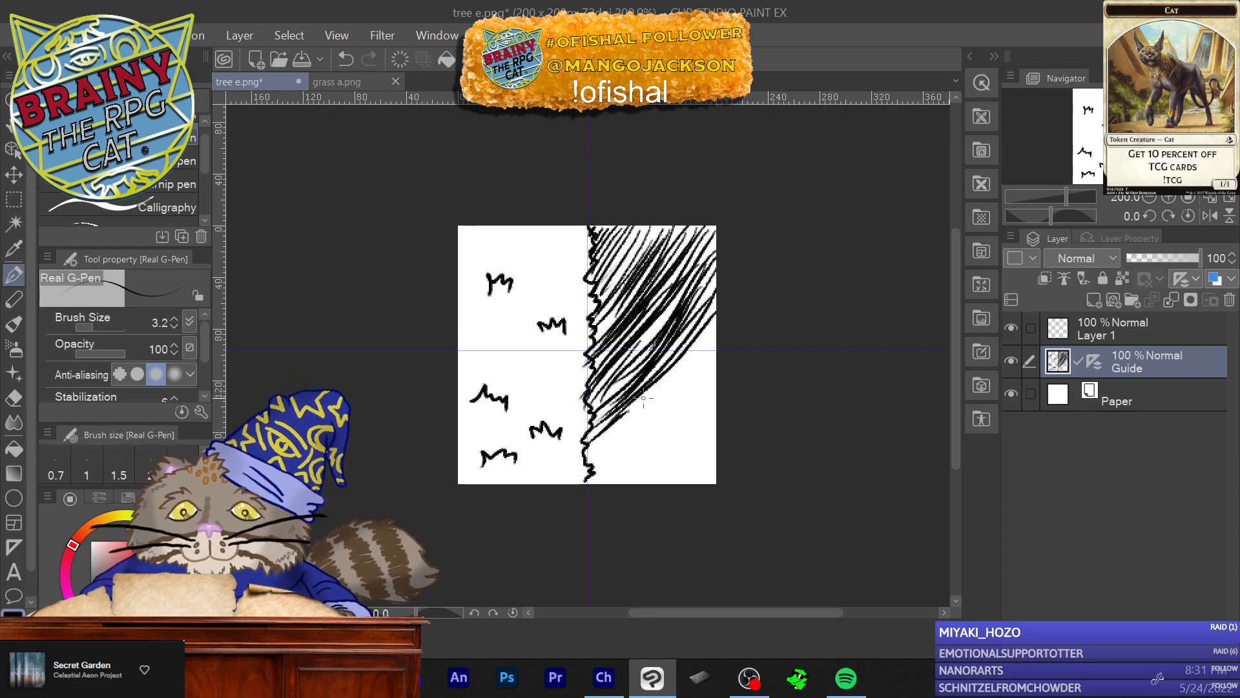
pyautogui.moveTo(716, 331); pyautogui.dragTo(619, 425)
pyautogui.moveTo(702, 351); pyautogui.dragTo(651, 398)
pyautogui.moveTo(711, 345); pyautogui.dragTo(589, 453)
pyautogui.moveTo(712, 375); pyautogui.dragTo(617, 453)
pyautogui.moveTo(712, 361)
pyautogui.mouseDown()
pyautogui.moveTo(598, 454)
pyautogui.moveTo(589, 465)
pyautogui.moveTo(639, 444)
pyautogui.moveTo(602, 474)
pyautogui.mouseUp()
pyautogui.moveTo(709, 382); pyautogui.dragTo(614, 459)
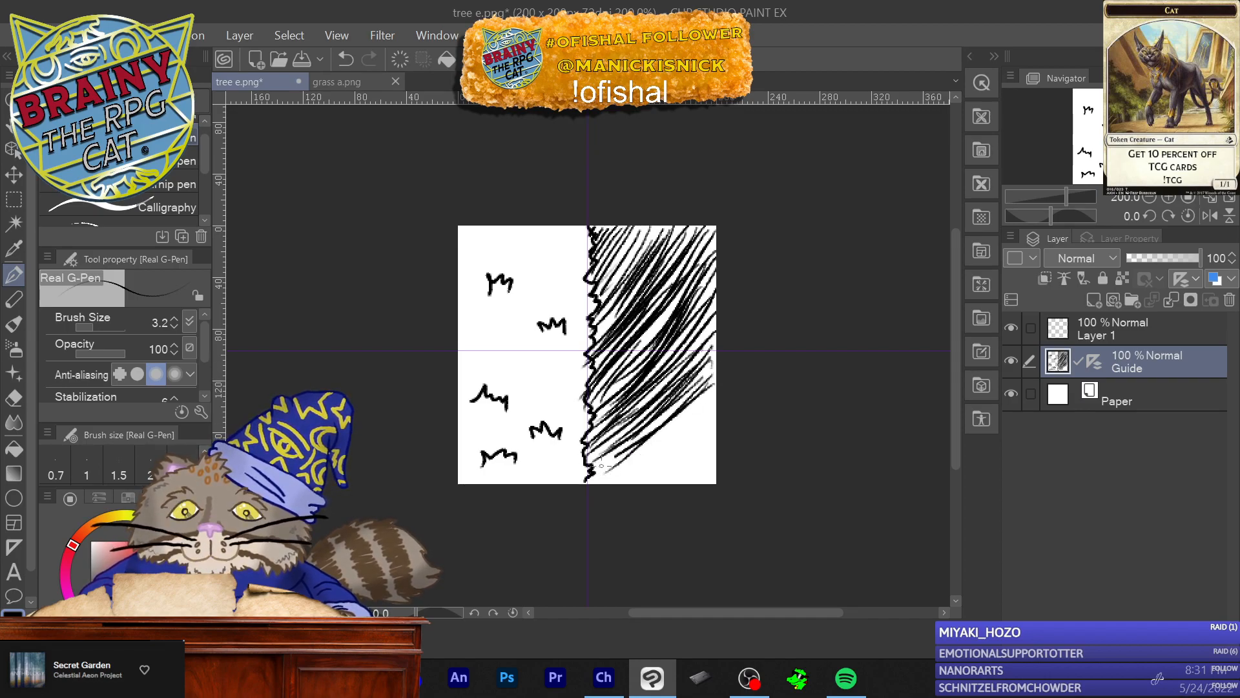
pyautogui.moveTo(717, 373); pyautogui.dragTo(630, 464)
pyautogui.moveTo(716, 381); pyautogui.dragTo(594, 483)
pyautogui.moveTo(691, 410)
pyautogui.mouseDown()
pyautogui.moveTo(614, 487)
pyautogui.moveTo(620, 475)
pyautogui.mouseUp()
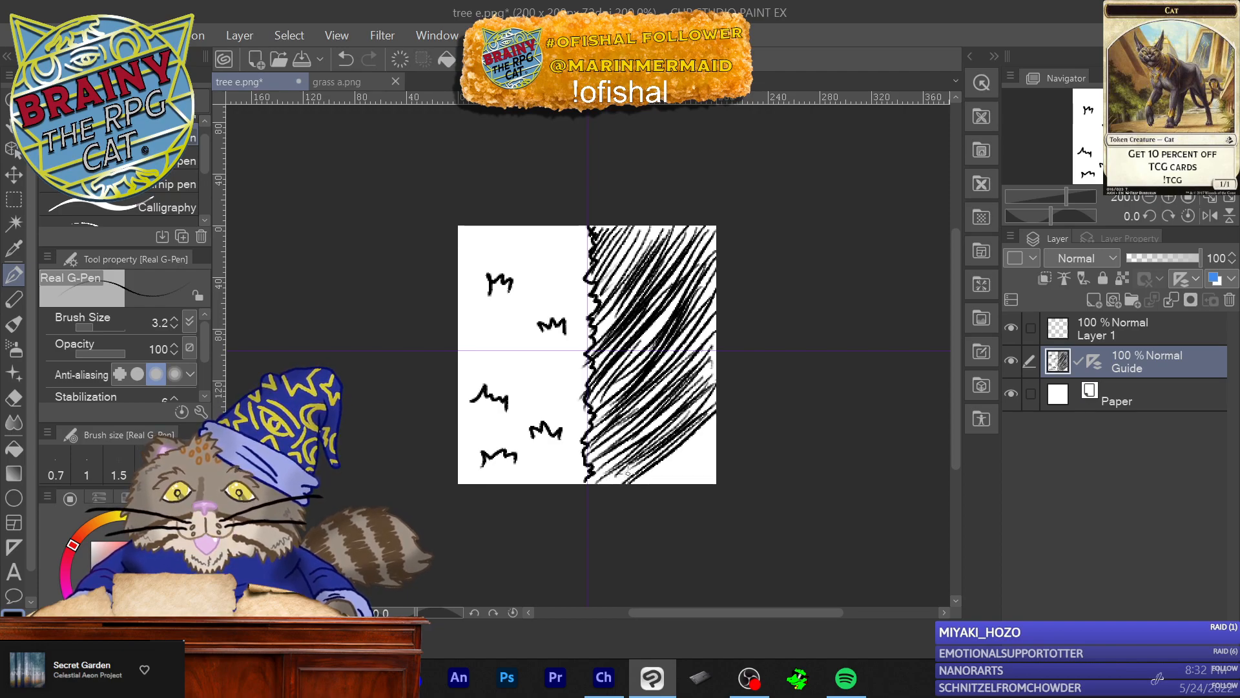
pyautogui.moveTo(719, 418)
pyautogui.mouseDown()
pyautogui.moveTo(622, 487)
pyautogui.moveTo(735, 416)
pyautogui.moveTo(654, 484)
pyautogui.mouseUp()
pyautogui.moveTo(715, 441); pyautogui.dragTo(665, 483)
pyautogui.moveTo(716, 443)
pyautogui.mouseDown()
pyautogui.moveTo(658, 496)
pyautogui.moveTo(719, 433)
pyautogui.moveTo(640, 489)
pyautogui.moveTo(611, 494)
pyautogui.moveTo(614, 506)
pyautogui.moveTo(725, 447)
pyautogui.moveTo(687, 485)
pyautogui.mouseUp()
pyautogui.moveTo(715, 450); pyautogui.dragTo(696, 467)
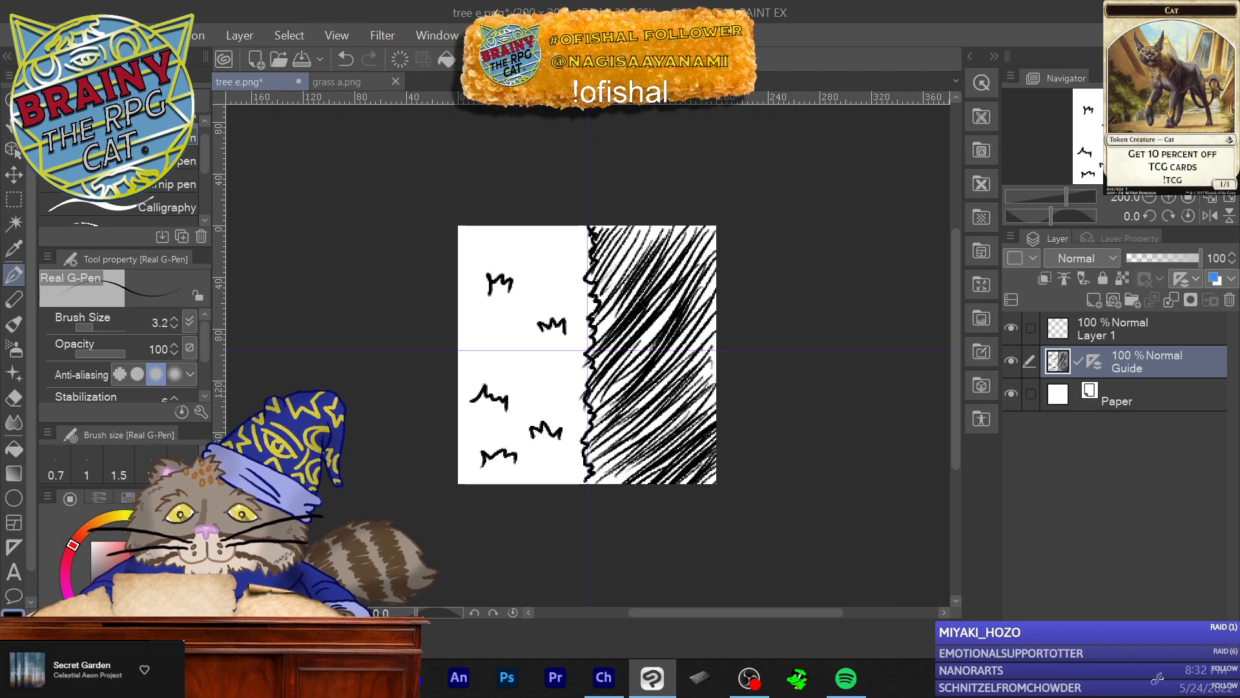
# Step: Save a copy of the tile as a PNG named "pit a" in the outdoors folder, accepting the loss of layer information
pyautogui.click(20, 35)
pyautogui.click(161, 166)
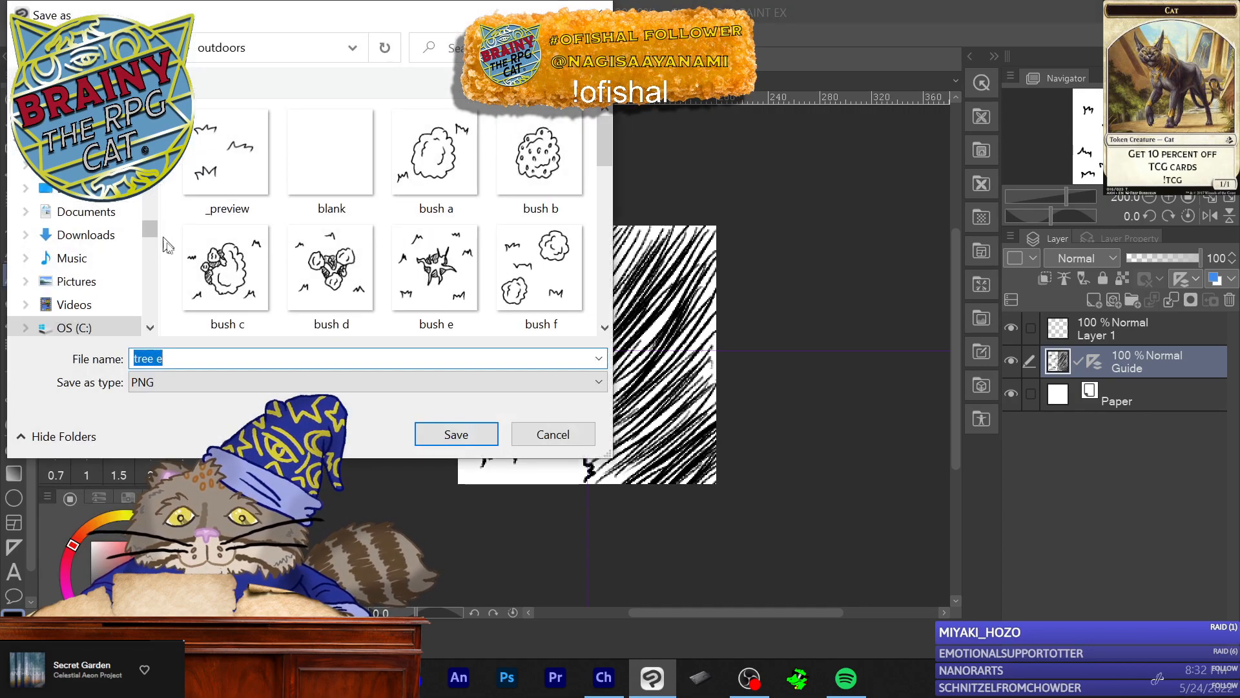
pyautogui.write('p')
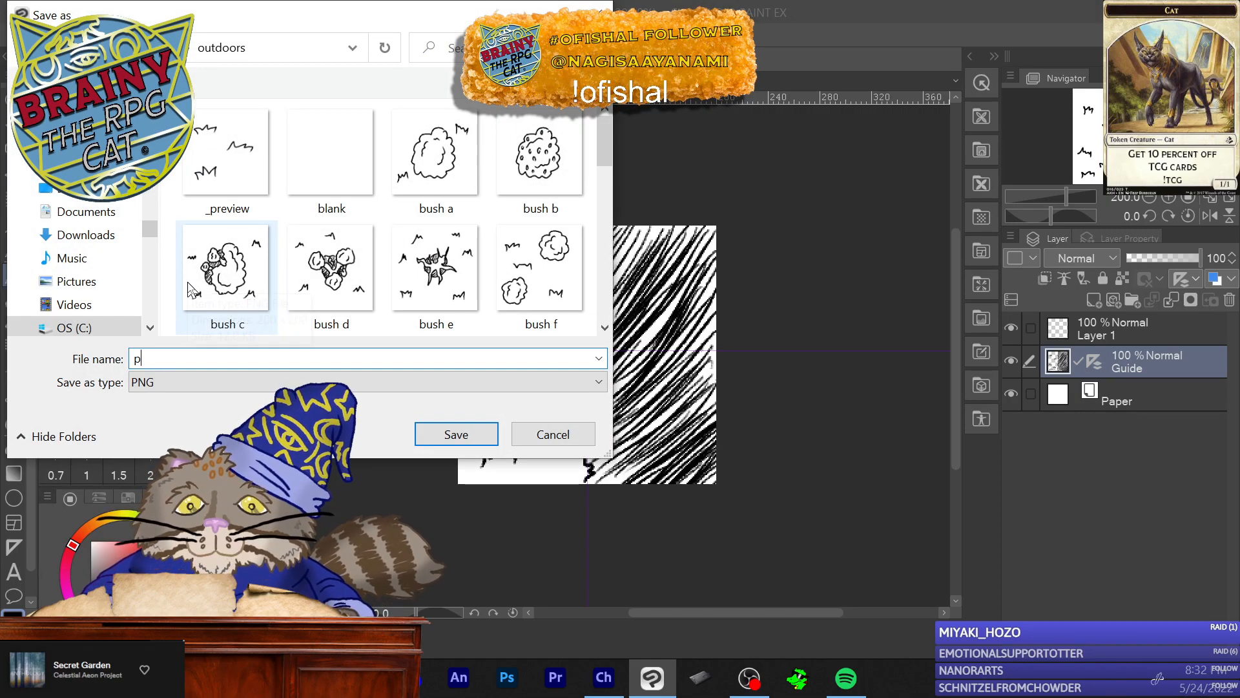
pyautogui.write('it a')
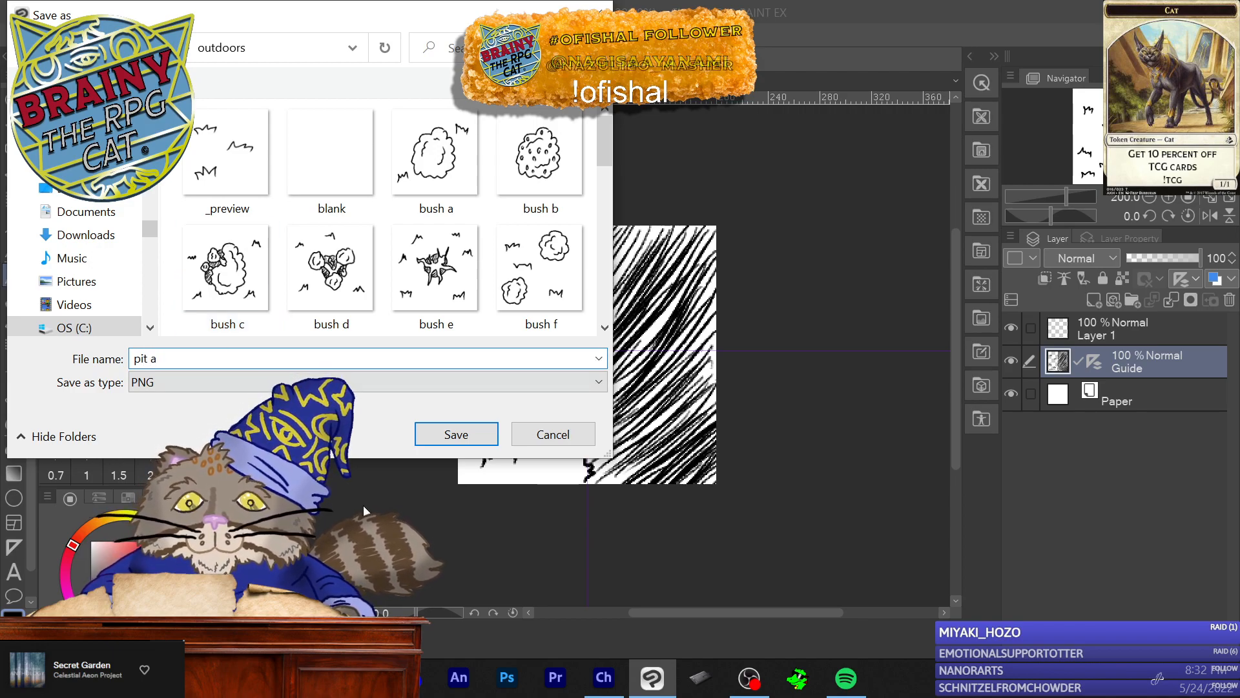
pyautogui.click(454, 436)
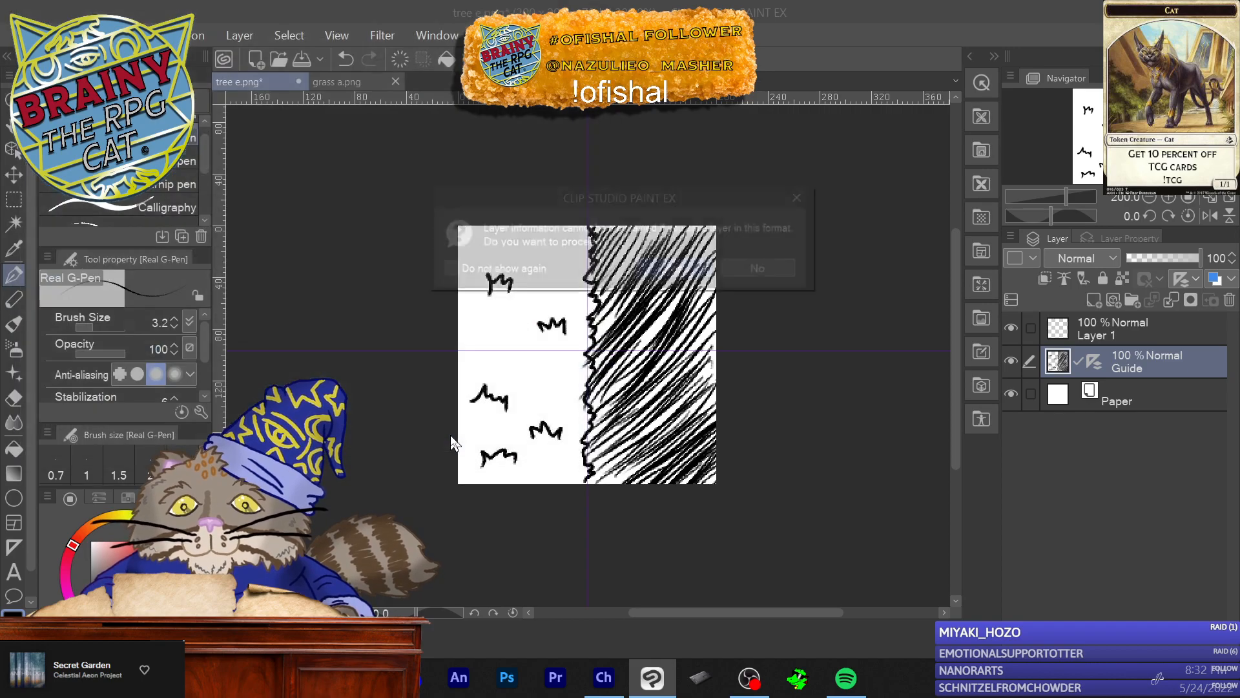
pyautogui.press('Return')
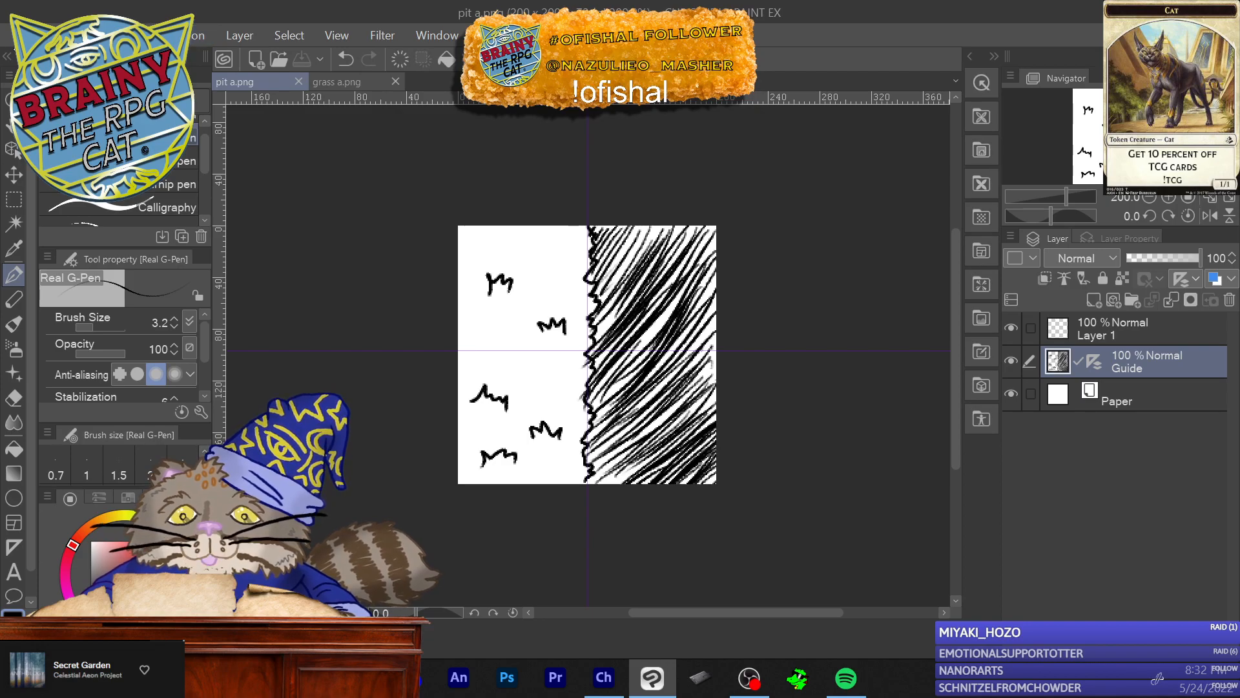
# Step: Flip the pit drawing on the Guide layer horizontally
pyautogui.click(97, 35)
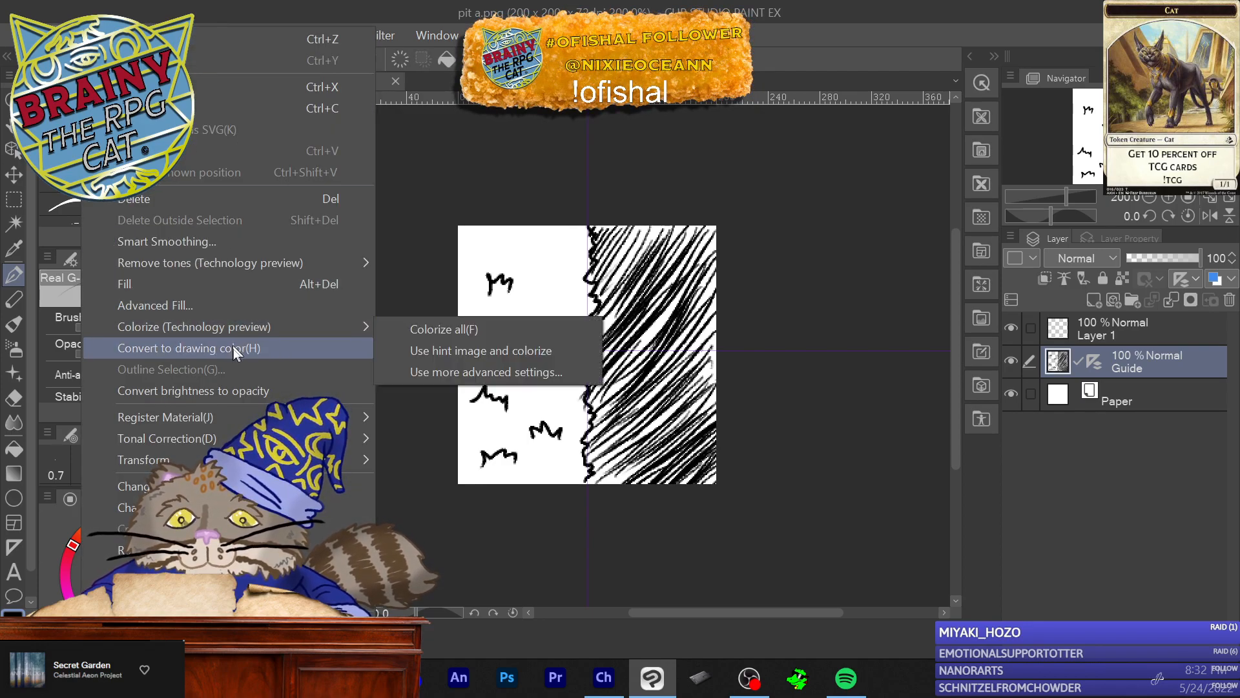
pyautogui.moveTo(258, 459)
pyautogui.click(452, 360)
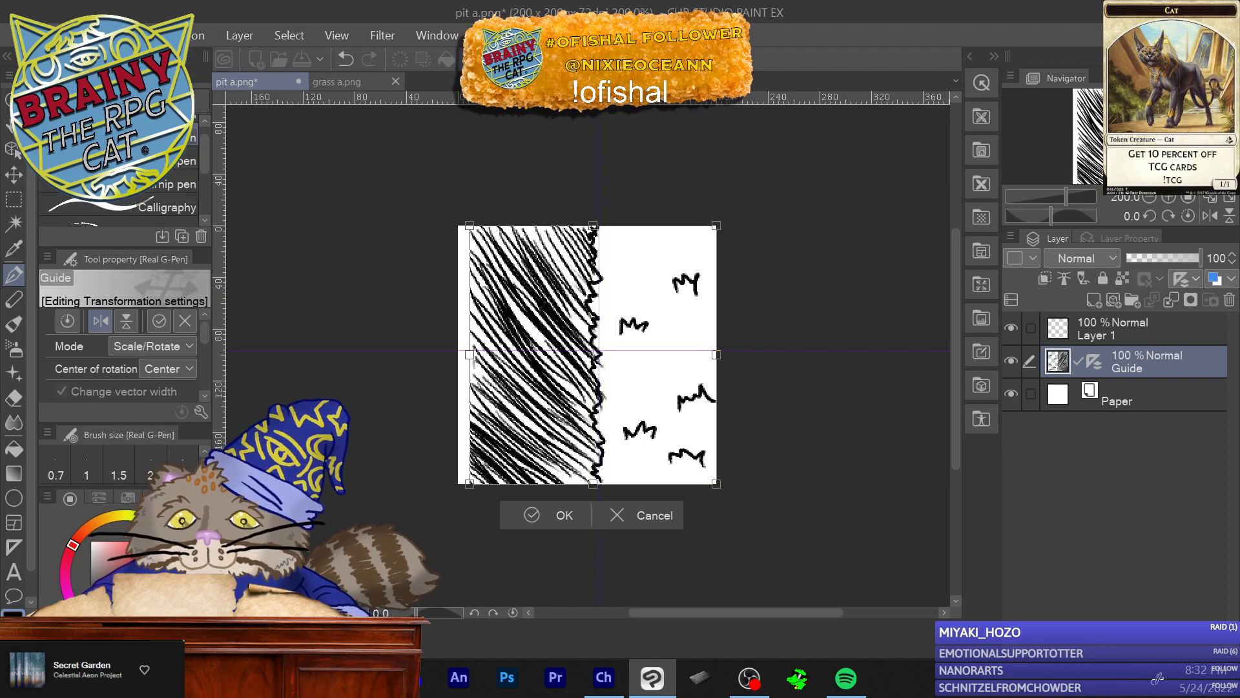
# Step: Shift the mirrored drawing left until its hatching meets the canvas's left border, keep it vertically aligned, and apply the transformation
pyautogui.moveTo(613, 320); pyautogui.dragTo(602, 319)
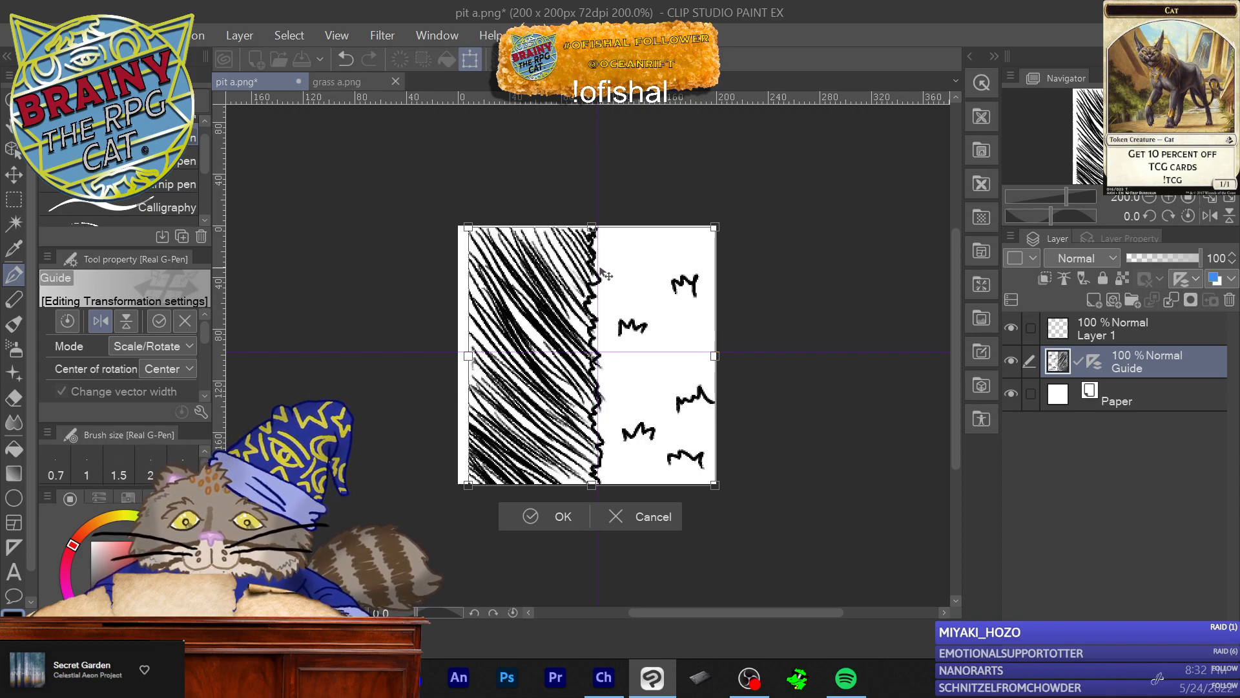
pyautogui.moveTo(599, 267); pyautogui.dragTo(601, 267)
pyautogui.press('Right')
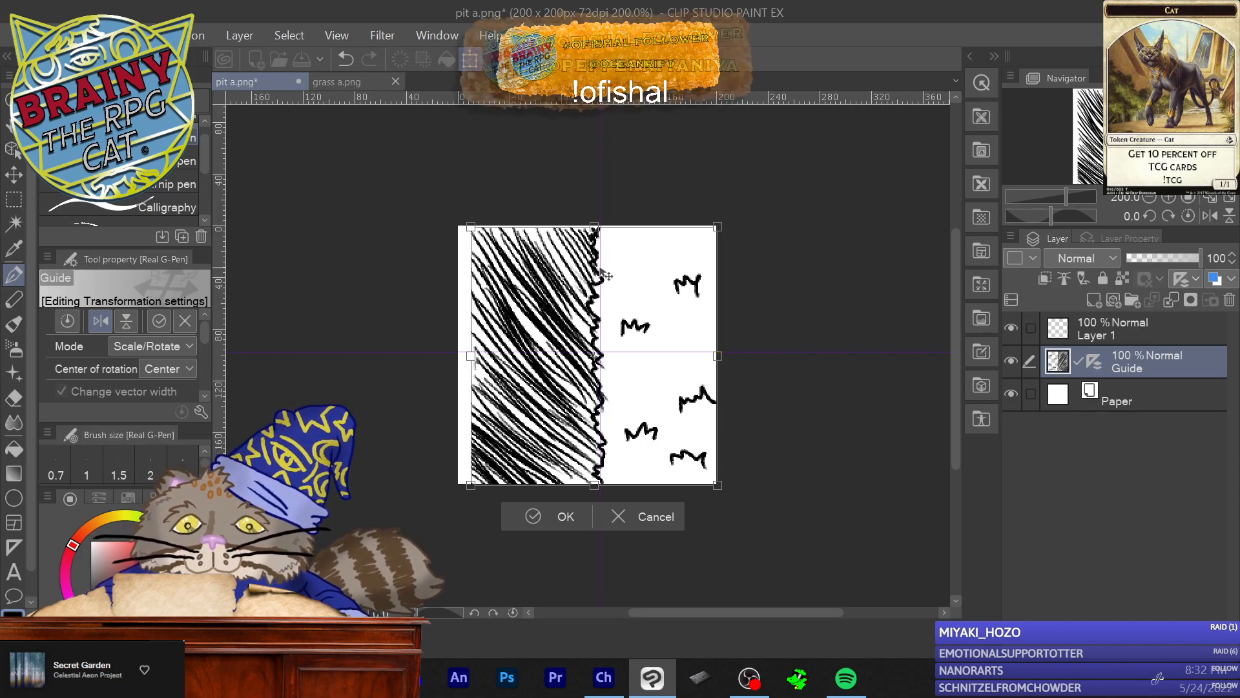
pyautogui.press('Left')
pyautogui.press('Up')
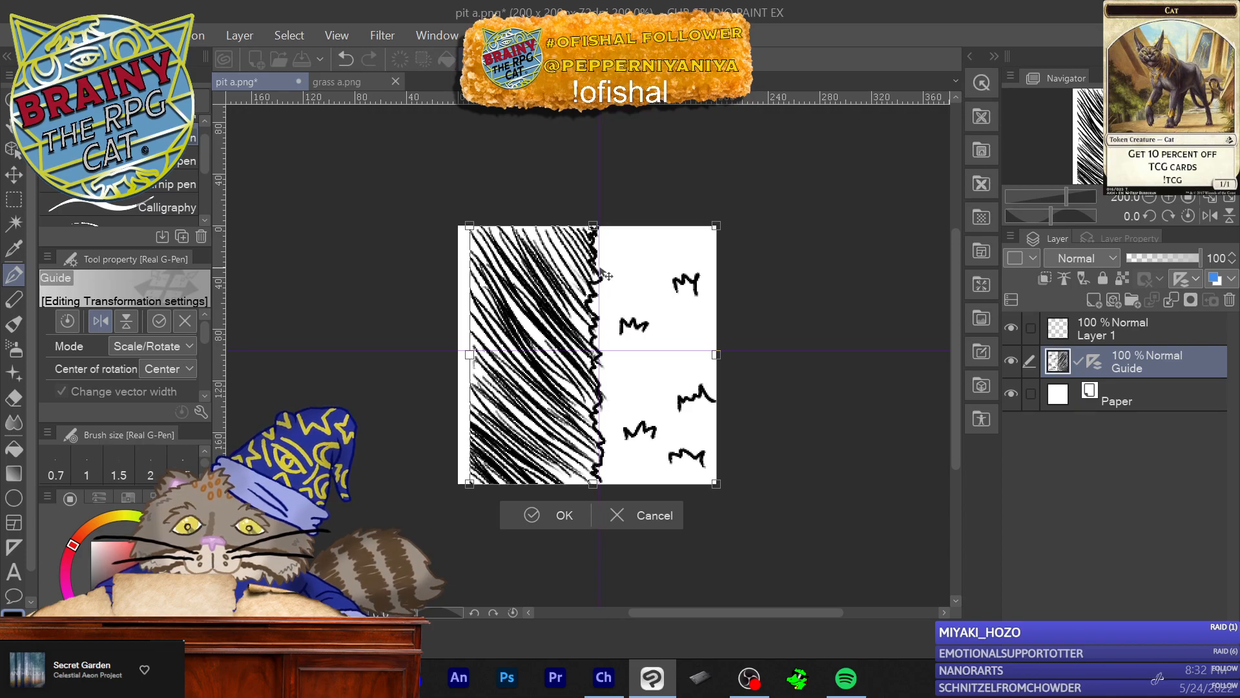
pyautogui.press('Left')
pyautogui.press('Left')
pyautogui.press('Left')
pyautogui.press('Left')
pyautogui.press('Left')
pyautogui.press('Left')
pyautogui.press('Left')
pyautogui.press('Left')
pyautogui.press('Left')
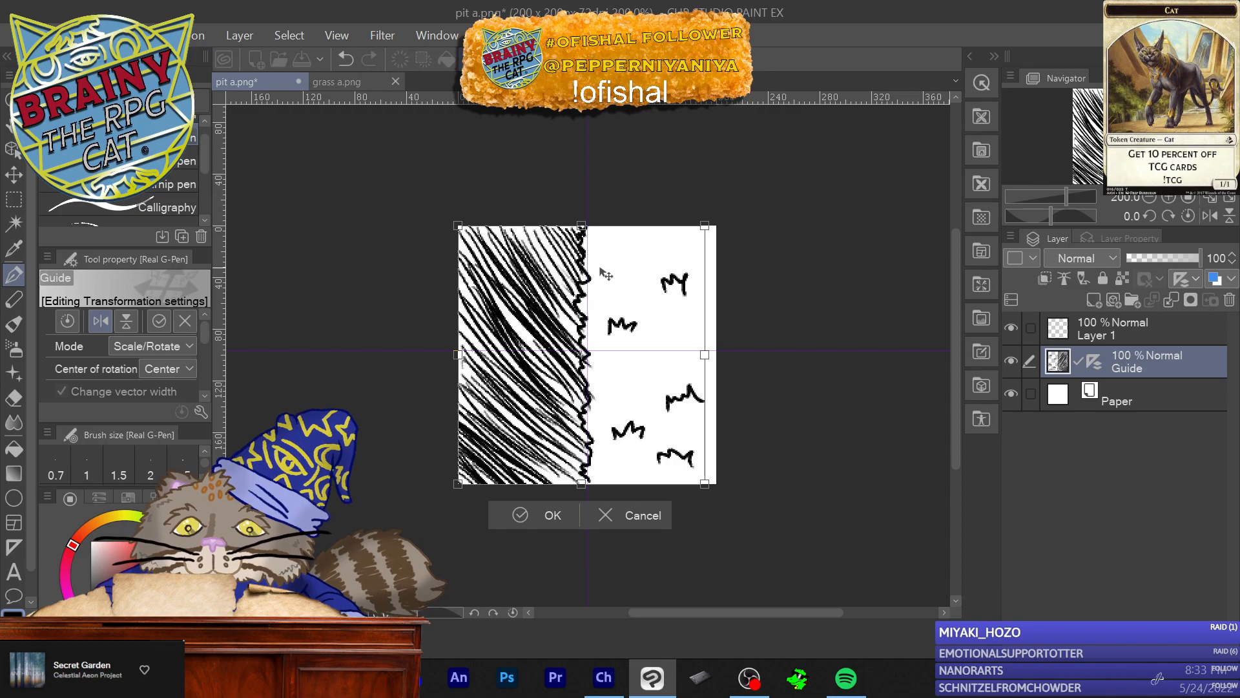
pyautogui.press('Up')
pyautogui.press('Down')
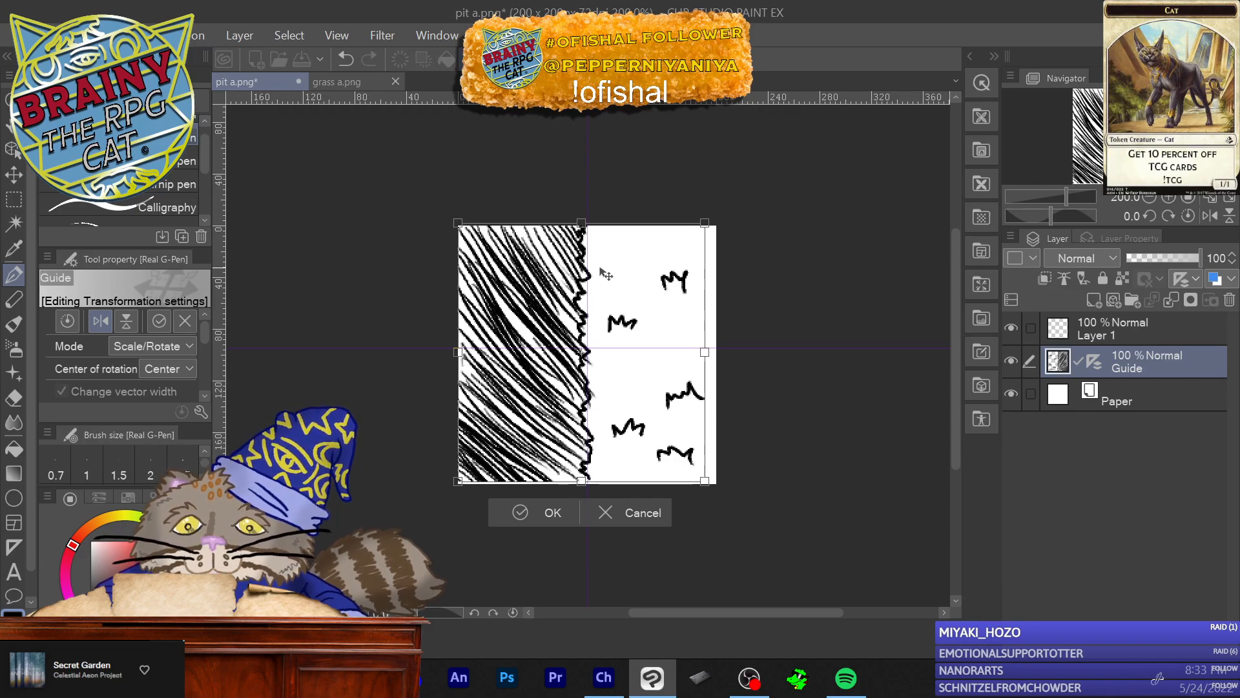
pyautogui.press('Left')
pyautogui.press('Up')
pyautogui.press('Down')
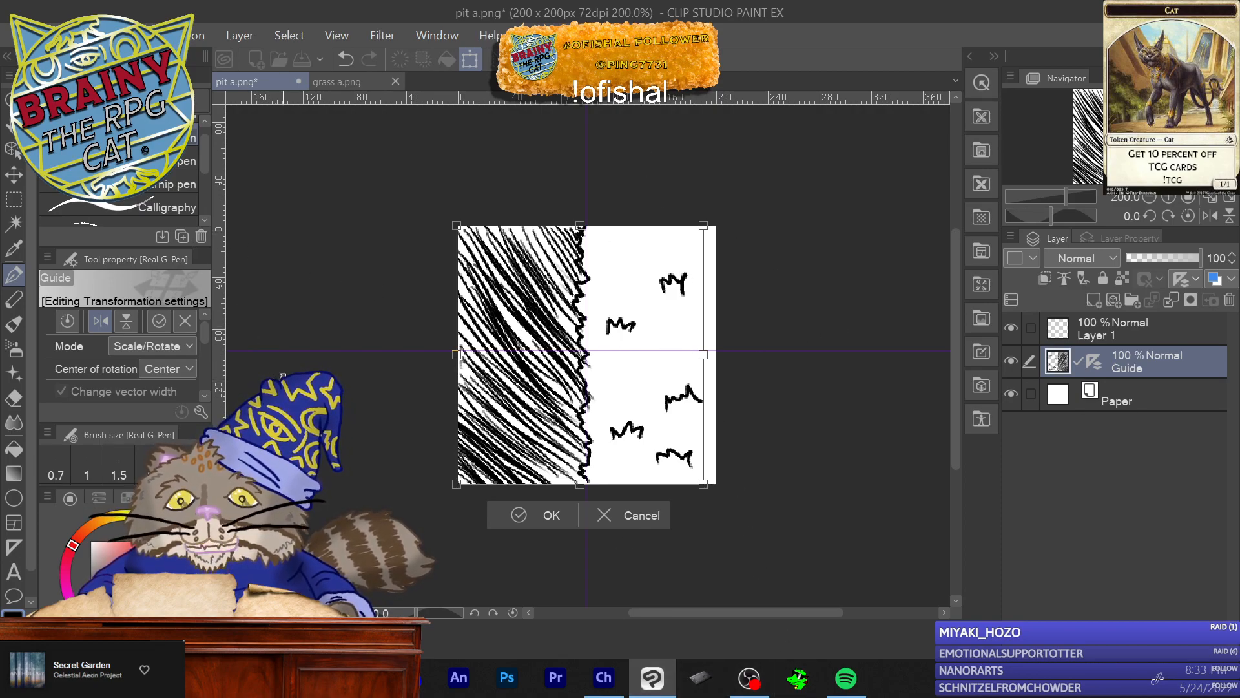
pyautogui.press('Return')
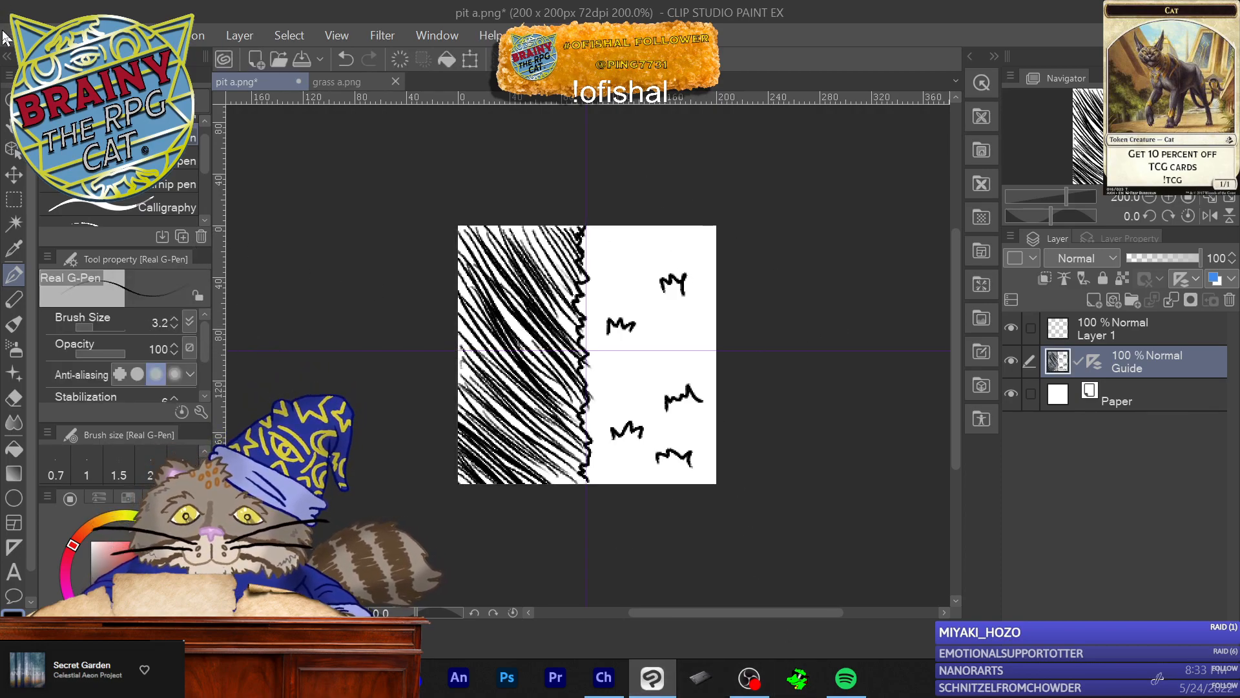
# Step: Save a copy of the mirrored tile as a PNG named "pit b" in the outdoors folder, accepting the loss of layer information
pyautogui.click(38, 35)
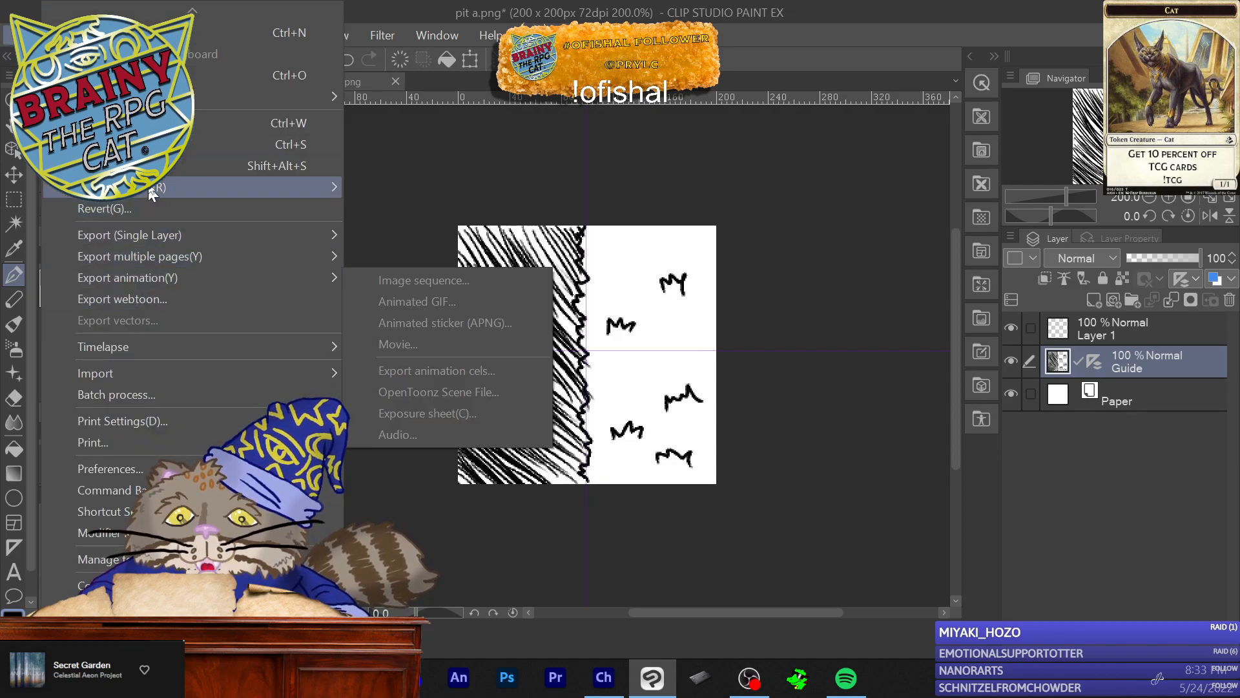
pyautogui.click(129, 166)
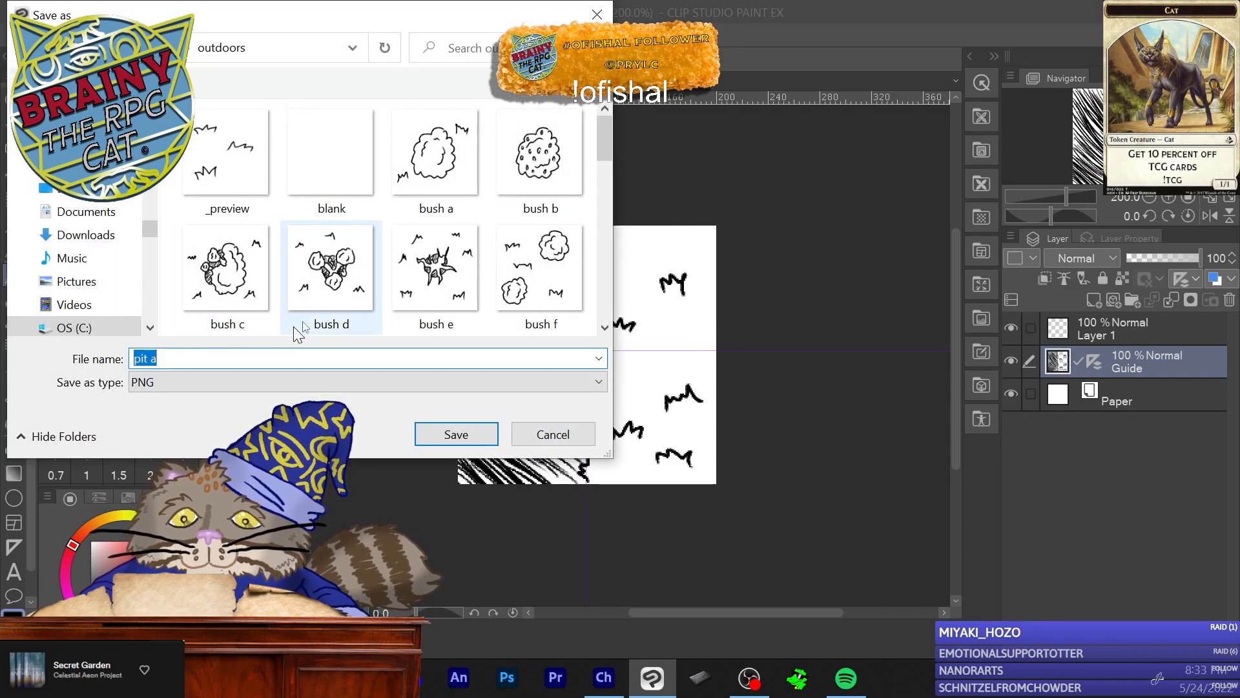
pyautogui.write('pit b')
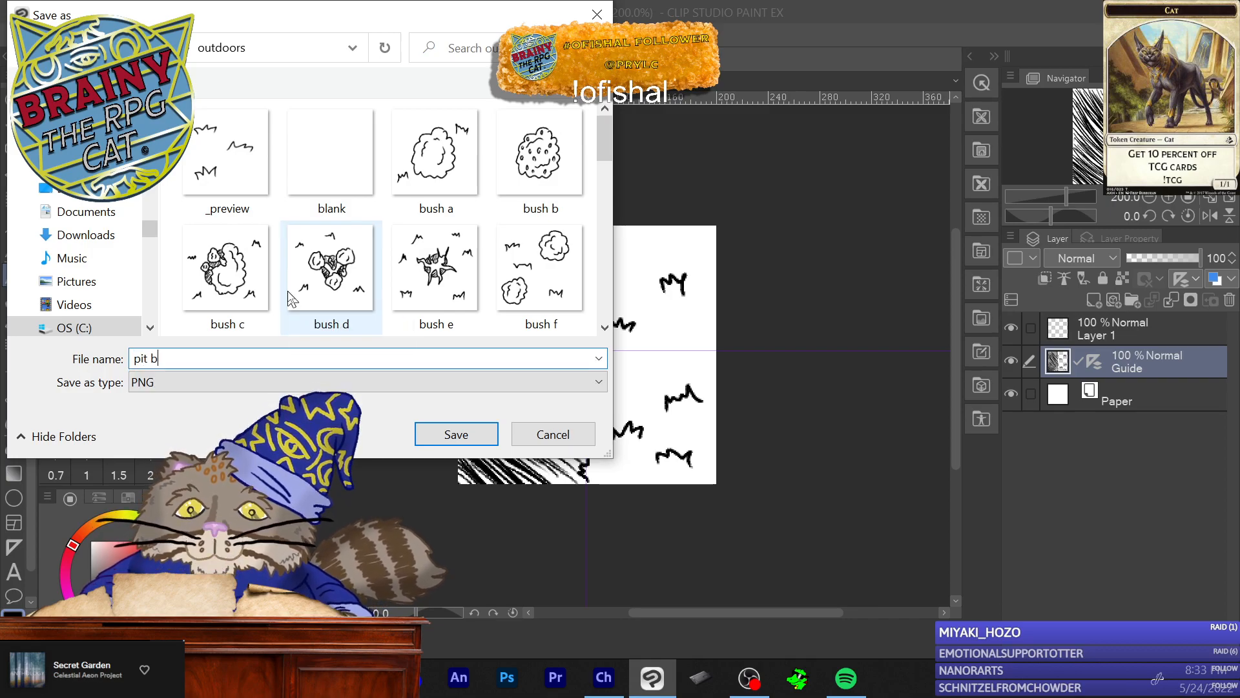
pyautogui.click(493, 432)
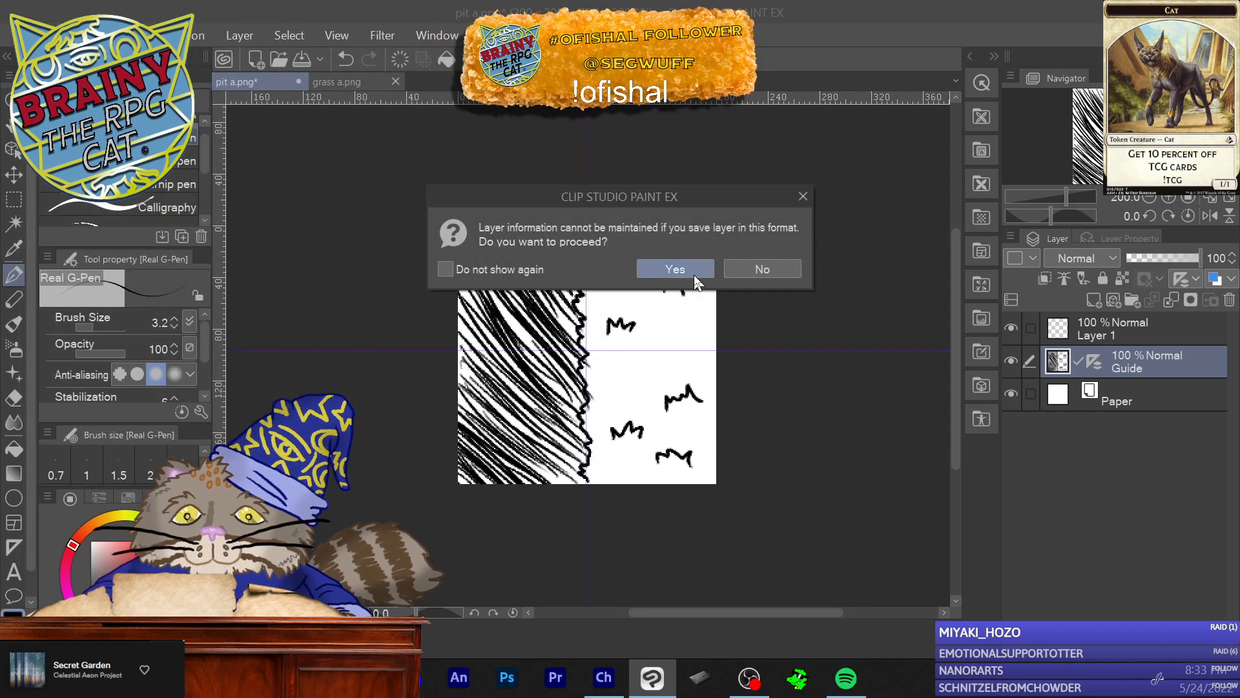
pyautogui.click(695, 276)
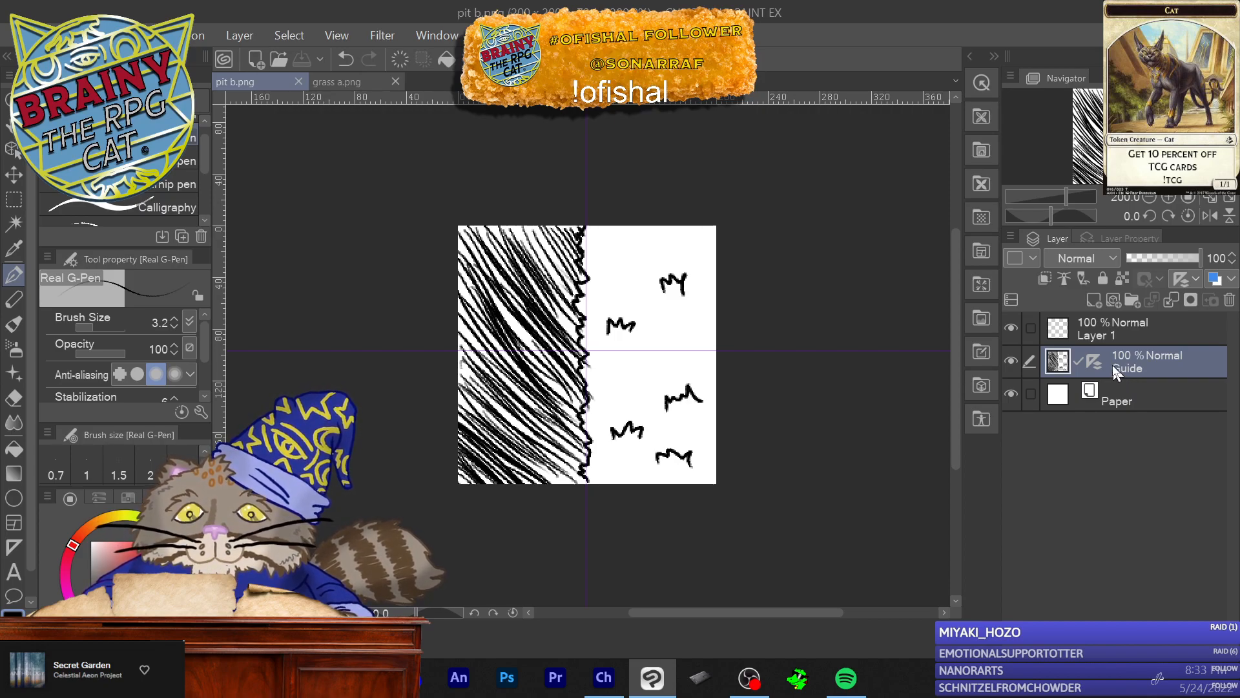
# Step: Select the whole canvas and clear the pit drawing from the Guide layer
pyautogui.click(14, 199)
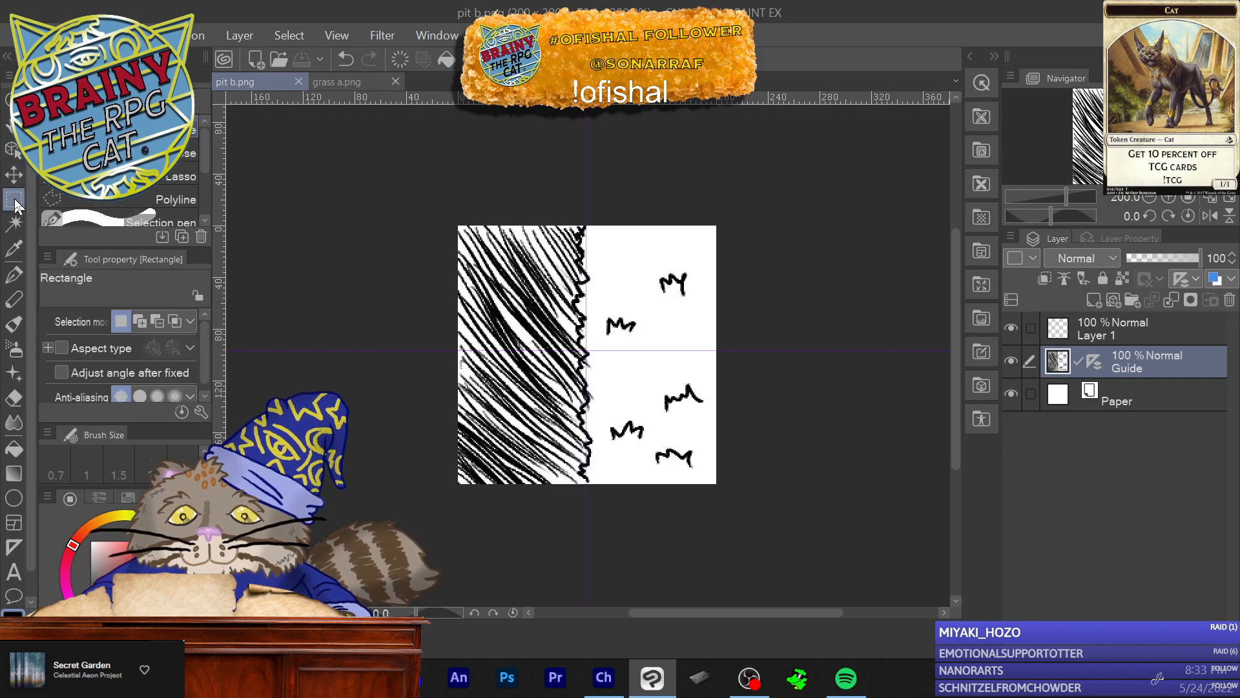
pyautogui.moveTo(385, 159); pyautogui.dragTo(694, 377)
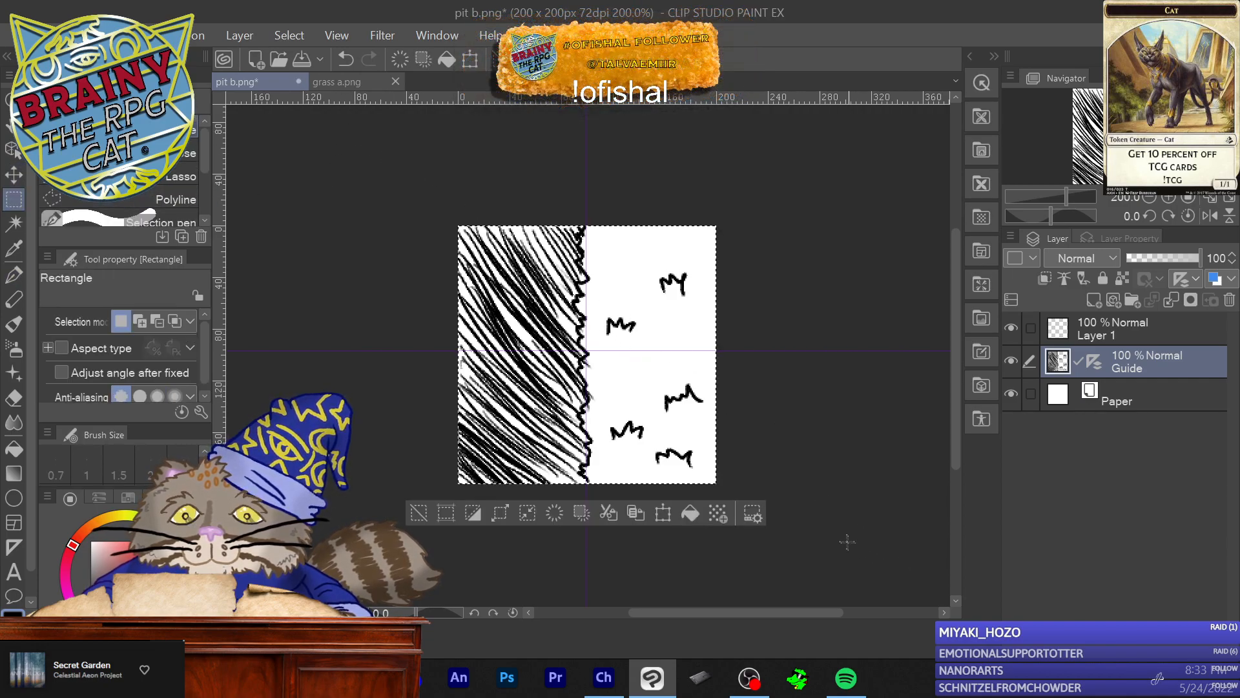
pyautogui.hotkey('ctrl', 'a')
pyautogui.press('Delete')
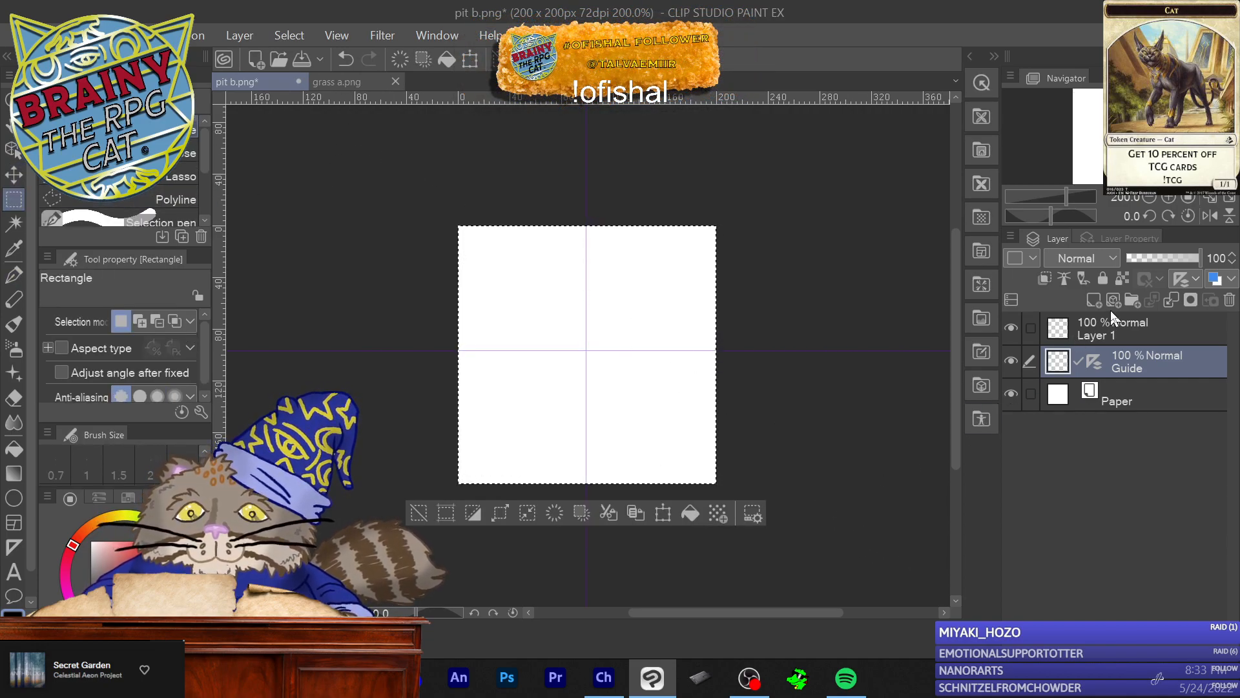
pyautogui.click(1112, 327)
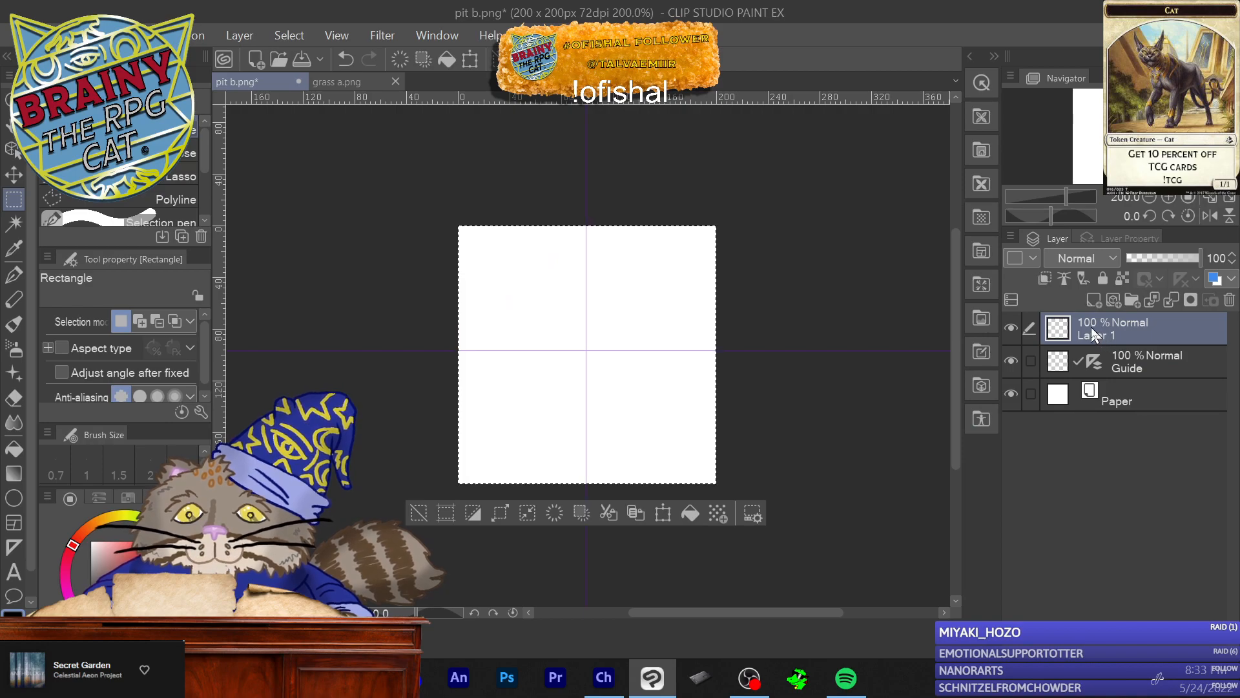
pyautogui.hotkey('ctrl', 'v')
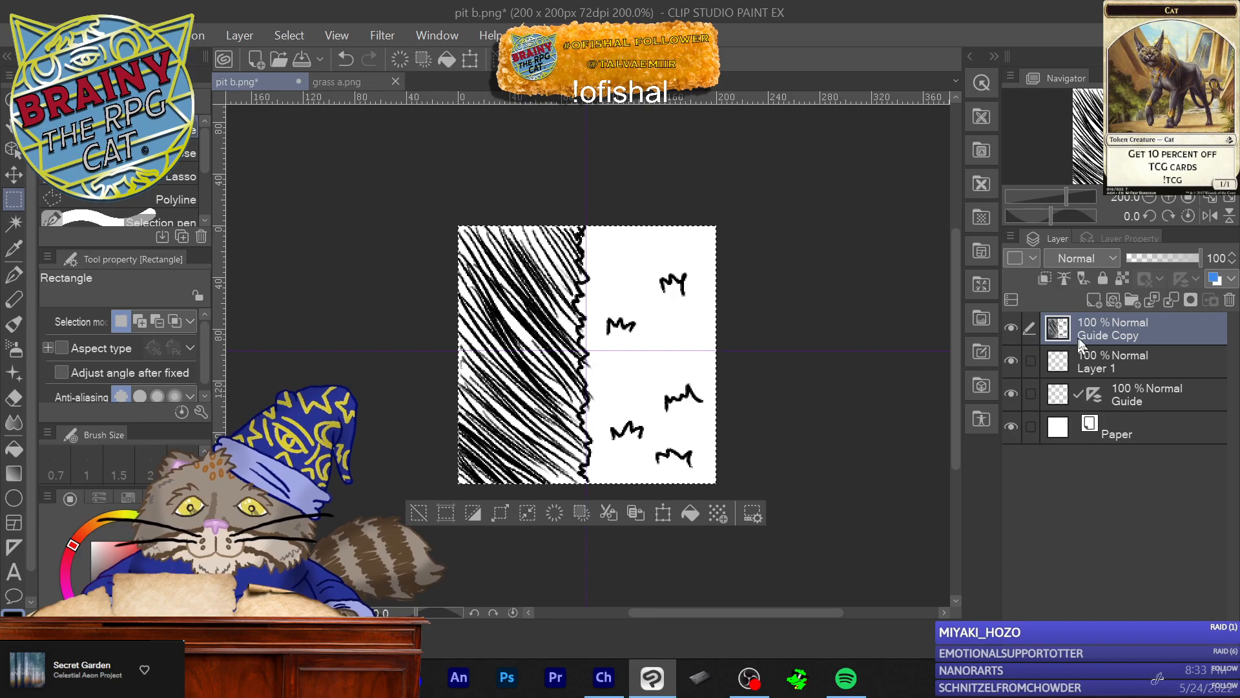
pyautogui.rightClick(1153, 340)
pyautogui.press('Escape')
pyautogui.click(1152, 365)
pyautogui.click(1150, 328)
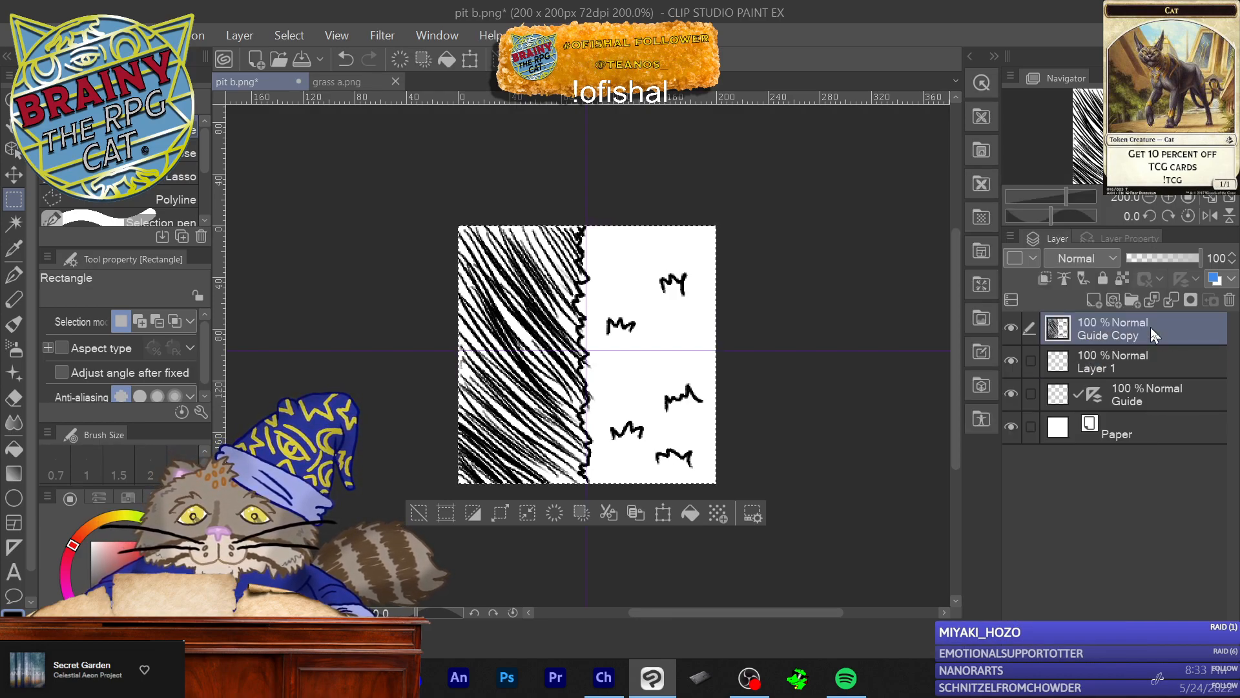
pyautogui.click(1228, 301)
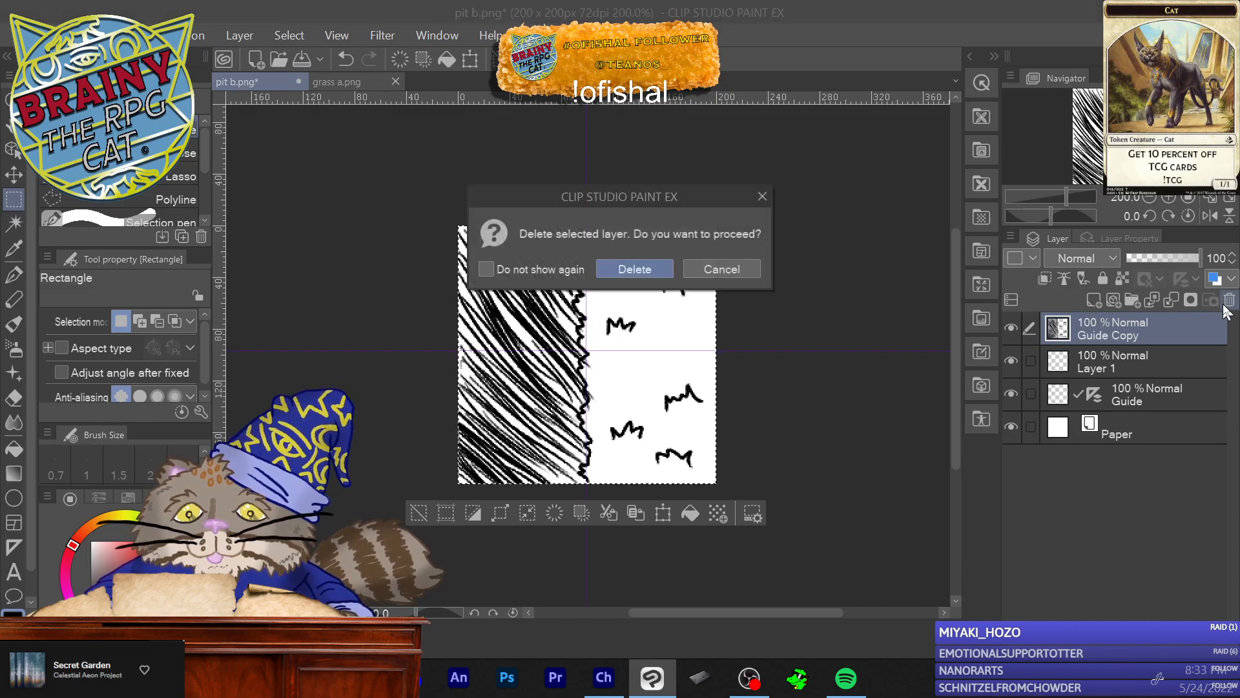
pyautogui.click(610, 272)
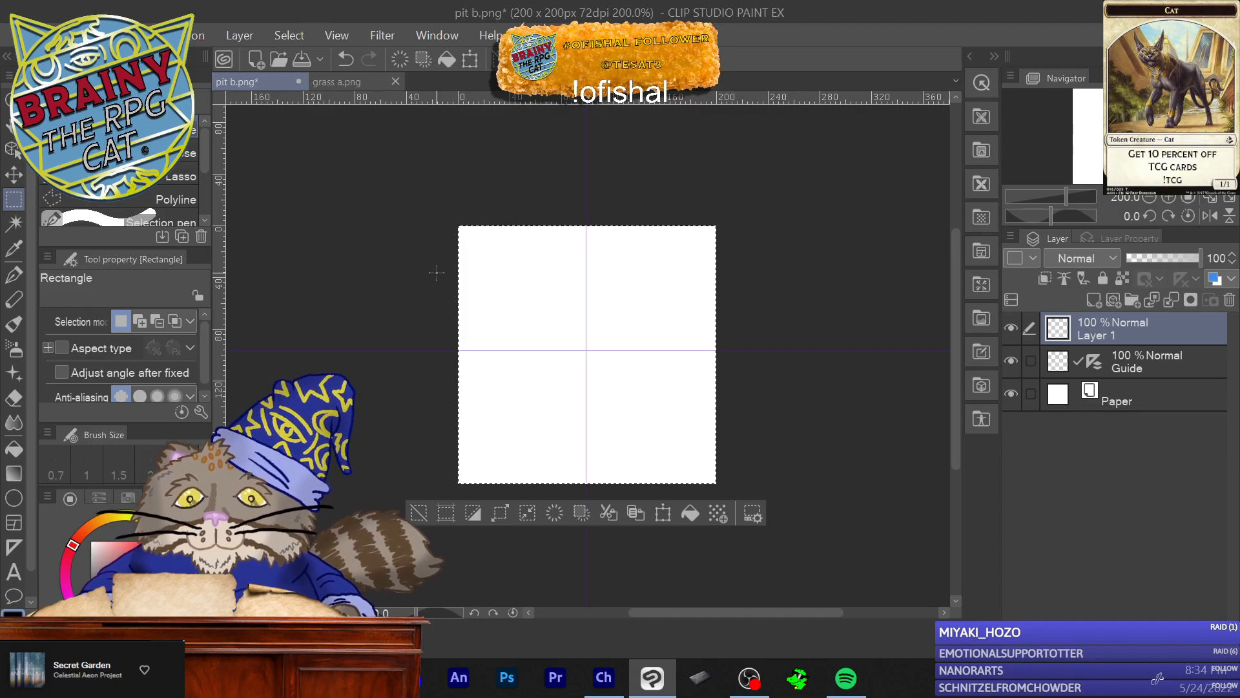
# Step: On Layer 1, draw a jagged horizontal edge across the tile's middle with the Real G-Pen and scatter six small grass tufts above it
pyautogui.click(11, 279)
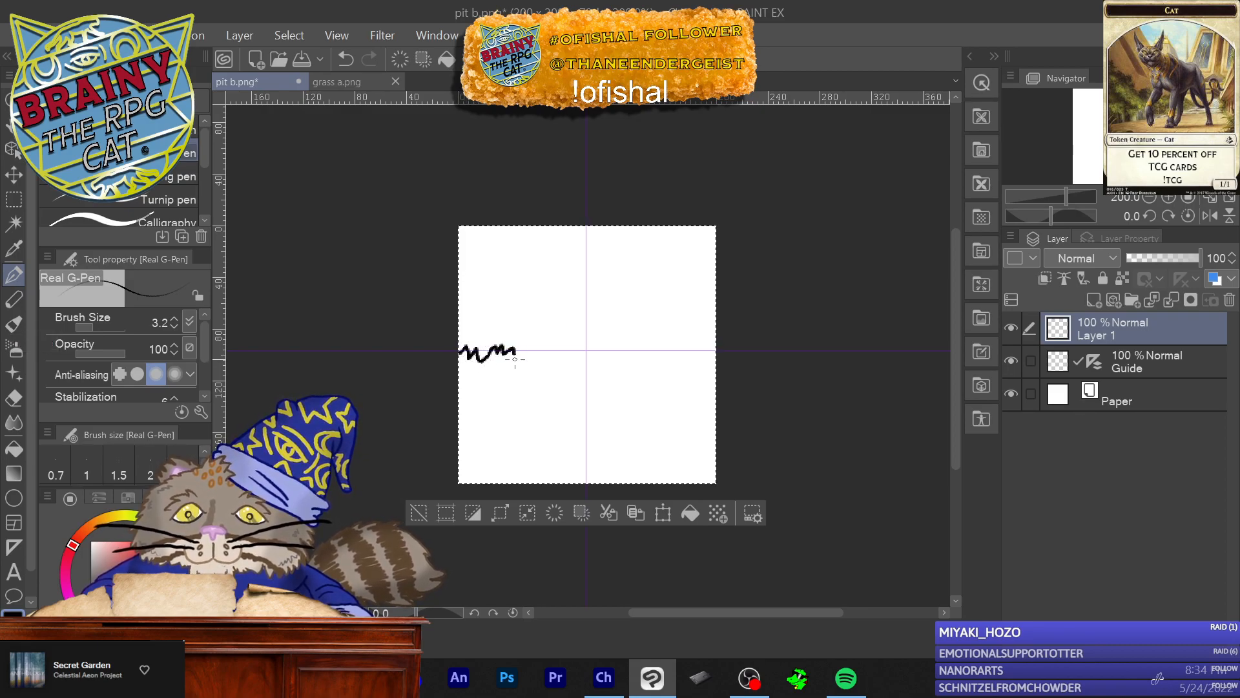
pyautogui.moveTo(540, 352); pyautogui.dragTo(580, 356)
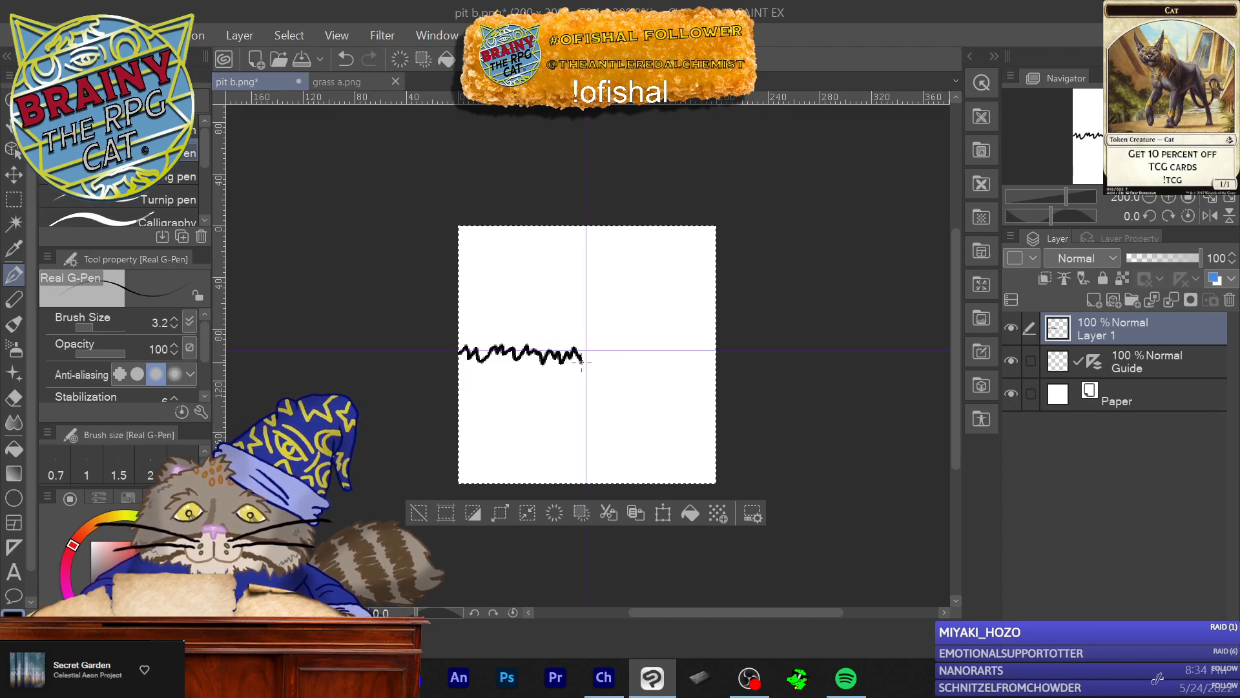
pyautogui.moveTo(629, 355); pyautogui.dragTo(652, 356)
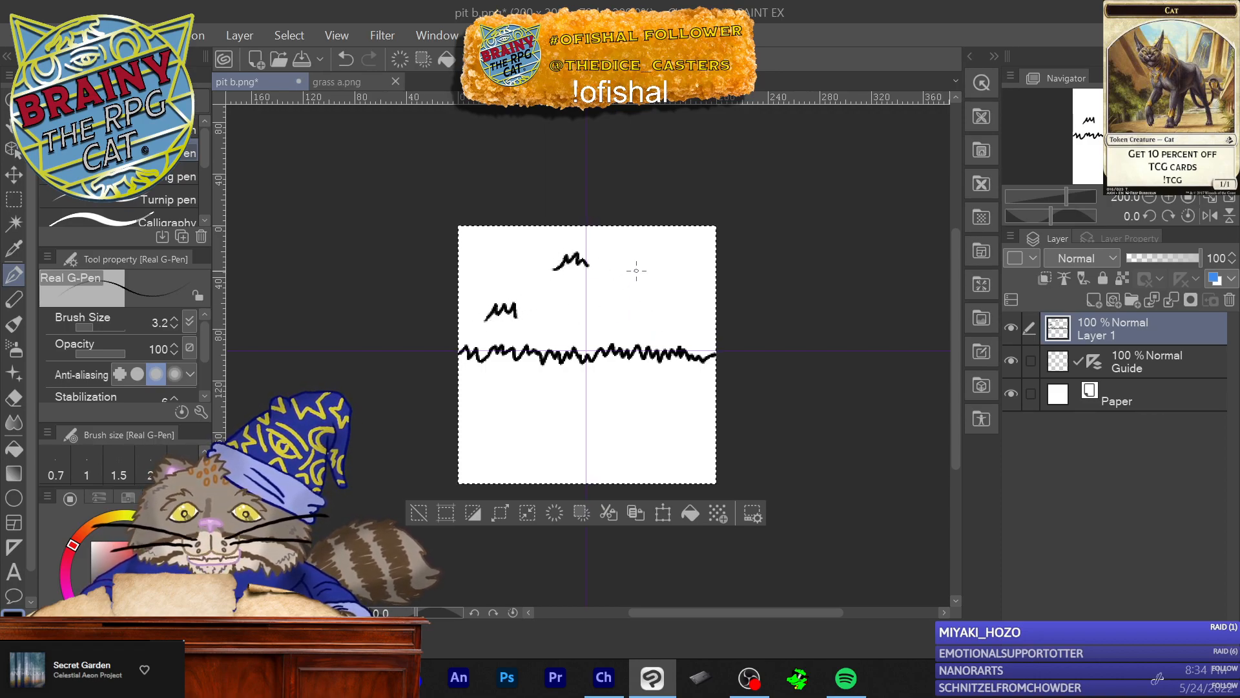
pyautogui.moveTo(652, 264); pyautogui.dragTo(671, 269)
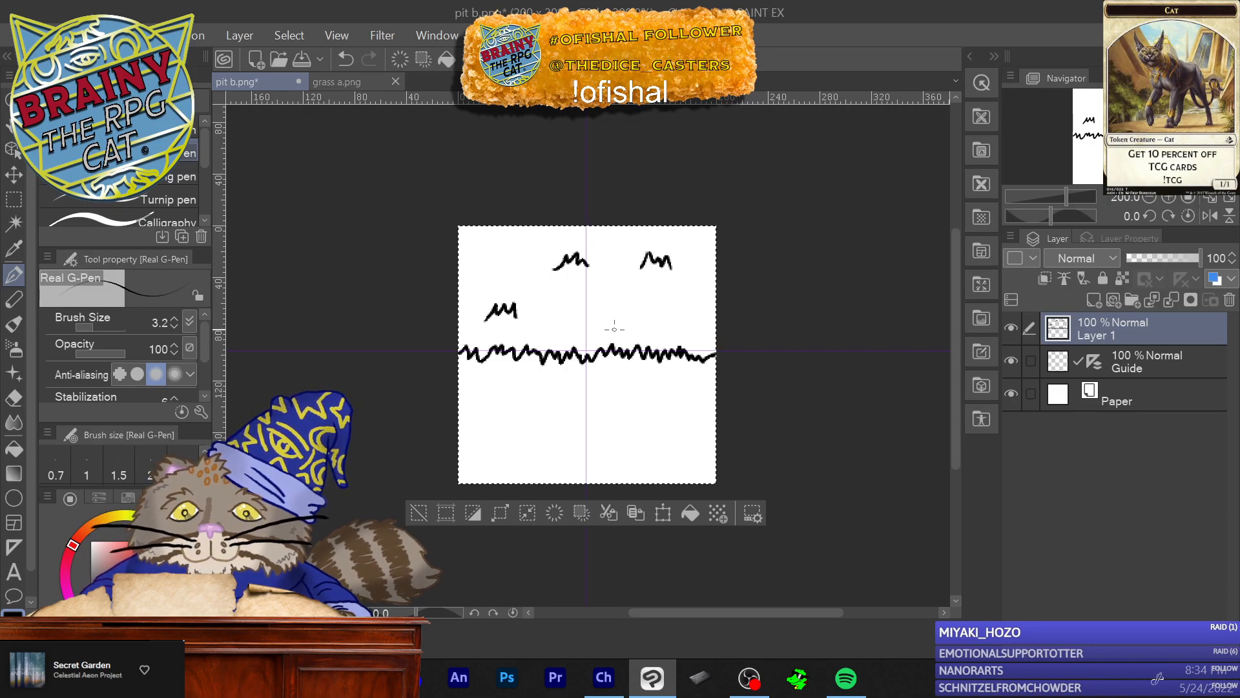
pyautogui.moveTo(671, 314); pyautogui.dragTo(685, 318)
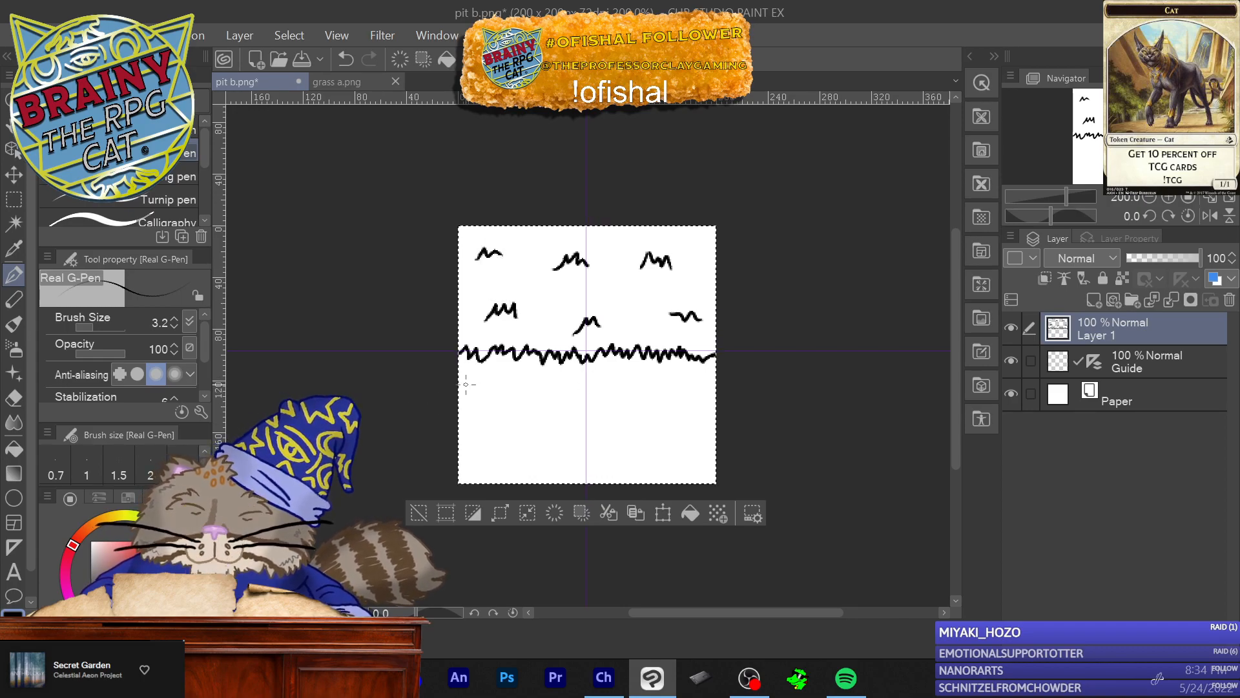
# Step: Fill the tile's lower half with dense, steep diagonal hatching from the jagged edge down to the canvas border, working from left to right
pyautogui.moveTo(476, 392); pyautogui.dragTo(458, 423)
pyautogui.moveTo(497, 359); pyautogui.dragTo(459, 438)
pyautogui.moveTo(504, 363); pyautogui.dragTo(459, 468)
pyautogui.moveTo(519, 369); pyautogui.dragTo(508, 394)
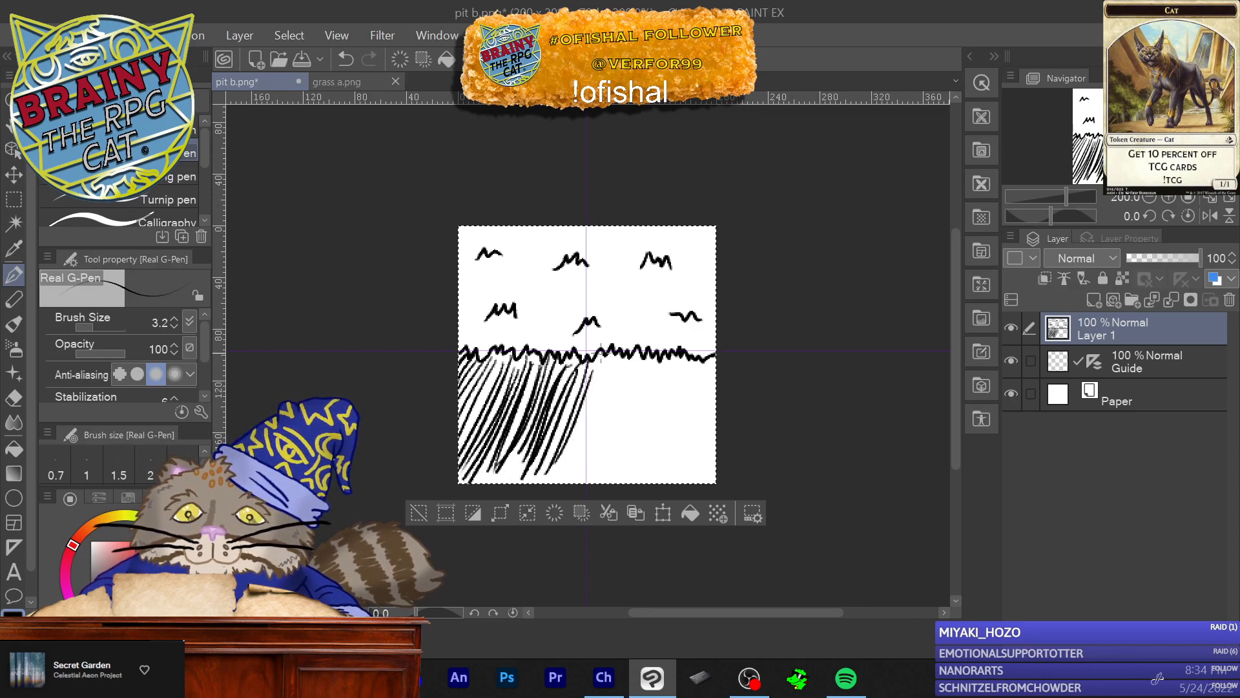
pyautogui.moveTo(619, 361)
pyautogui.mouseDown()
pyautogui.moveTo(580, 470)
pyautogui.moveTo(598, 467)
pyautogui.mouseUp()
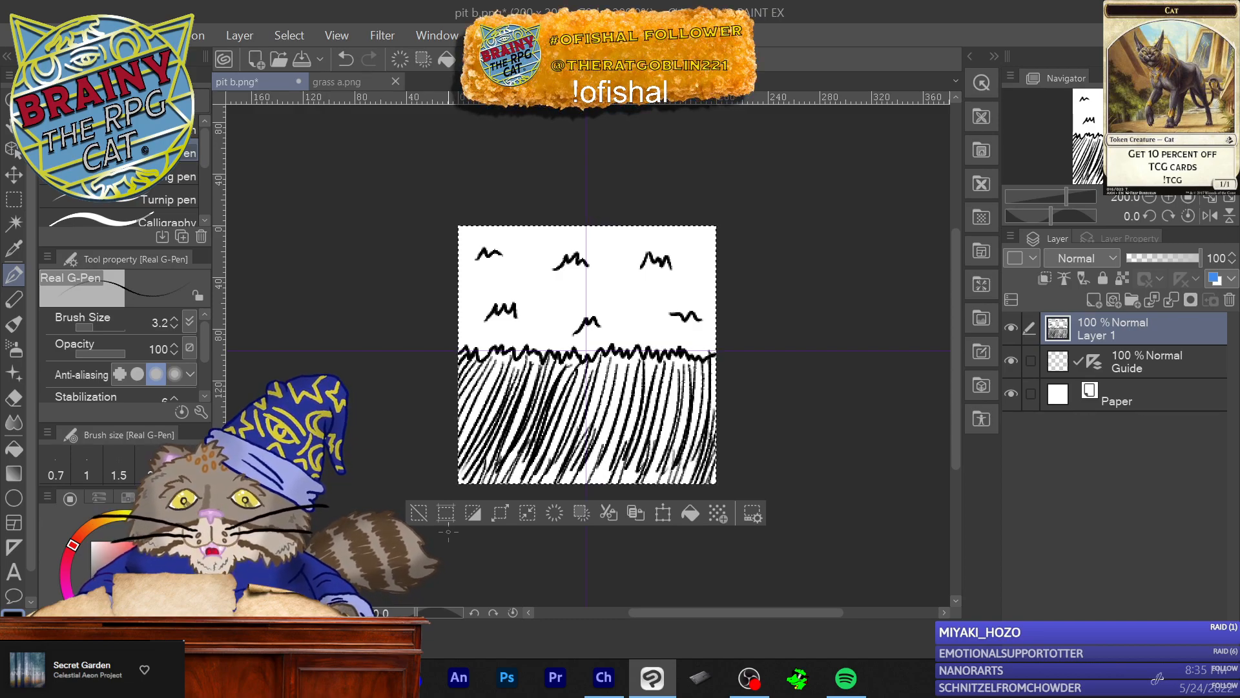
# Step: Save a copy of the tile as a PNG named "pit c" in the outdoors folder, accepting the loss of layer information
pyautogui.moveTo(651, 677)
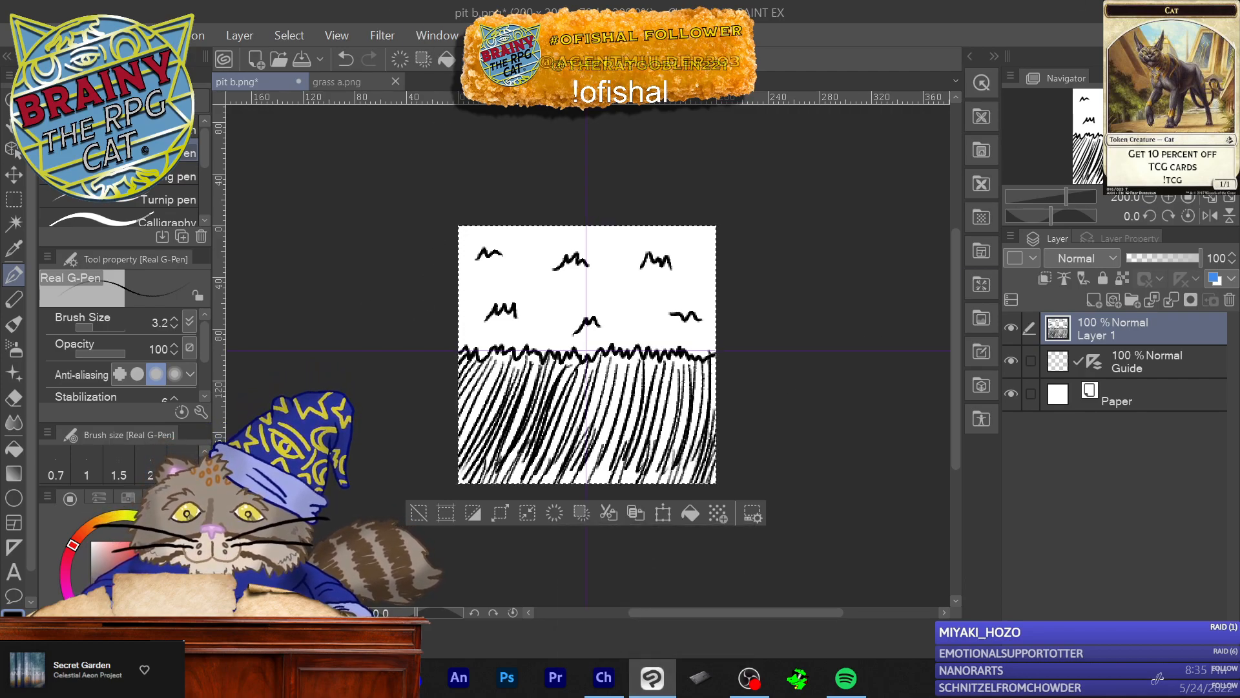
pyautogui.click(55, 35)
pyautogui.click(132, 165)
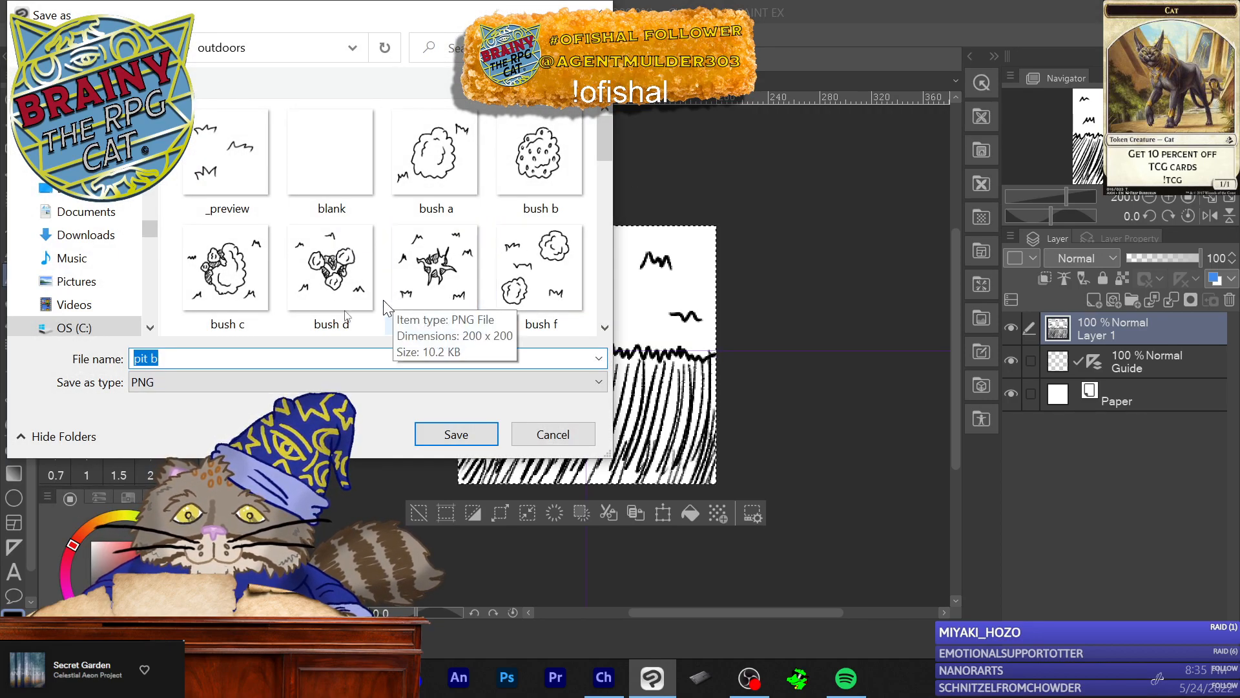
pyautogui.scroll(-6, 174, 327)
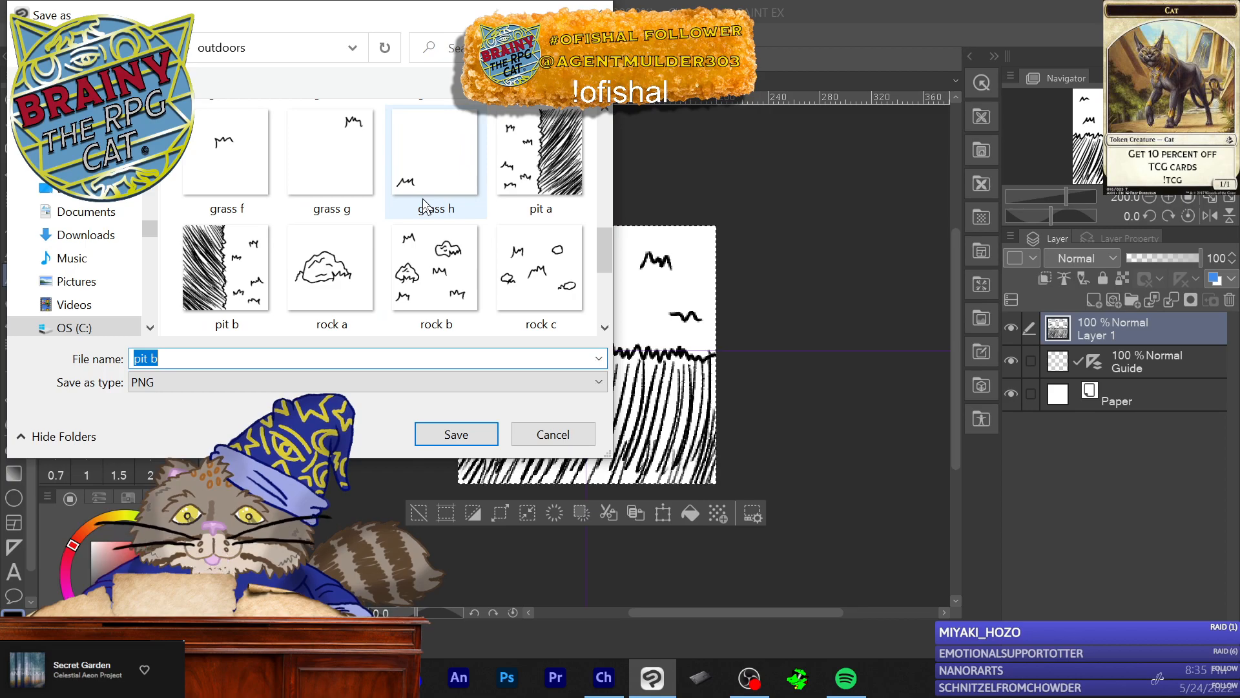
pyautogui.click(185, 358)
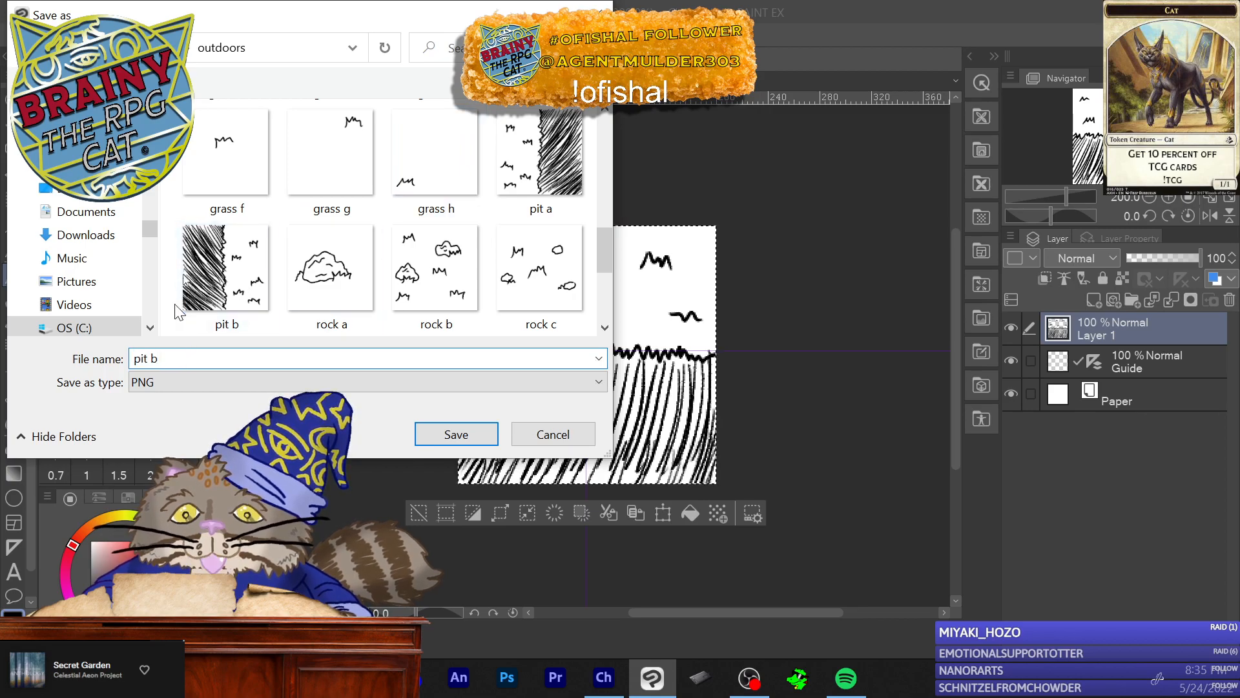
pyautogui.press('BackSpace')
pyautogui.write('c')
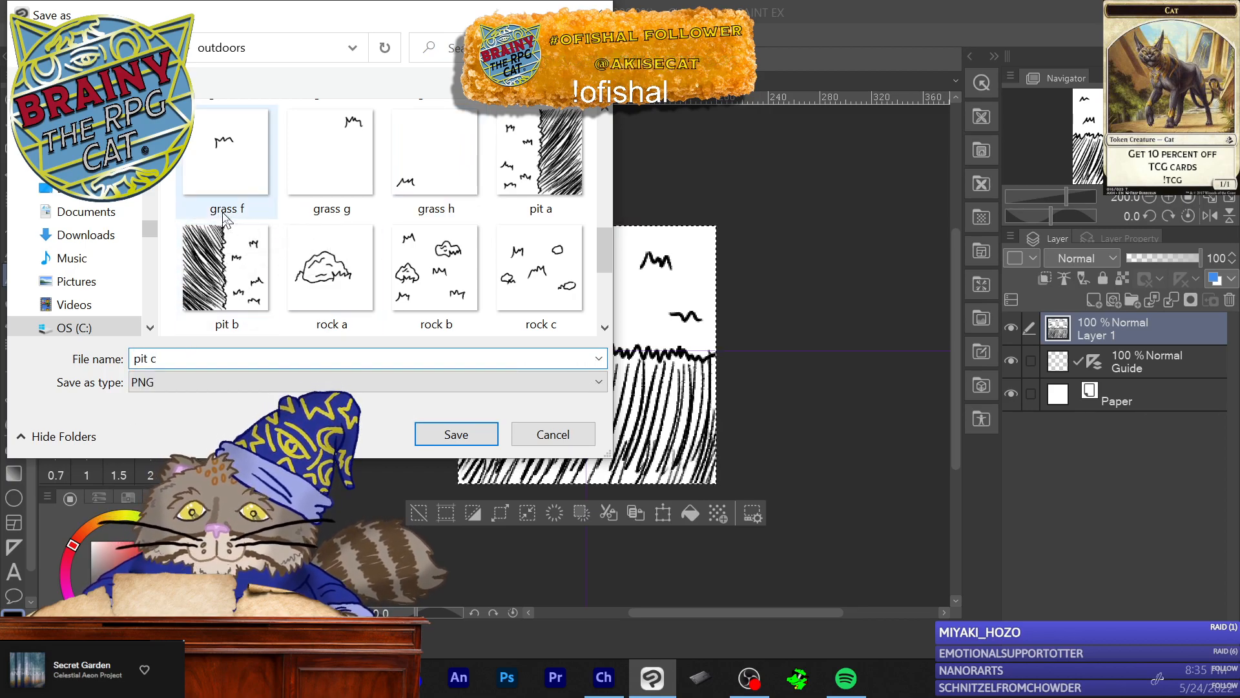
pyautogui.click(444, 436)
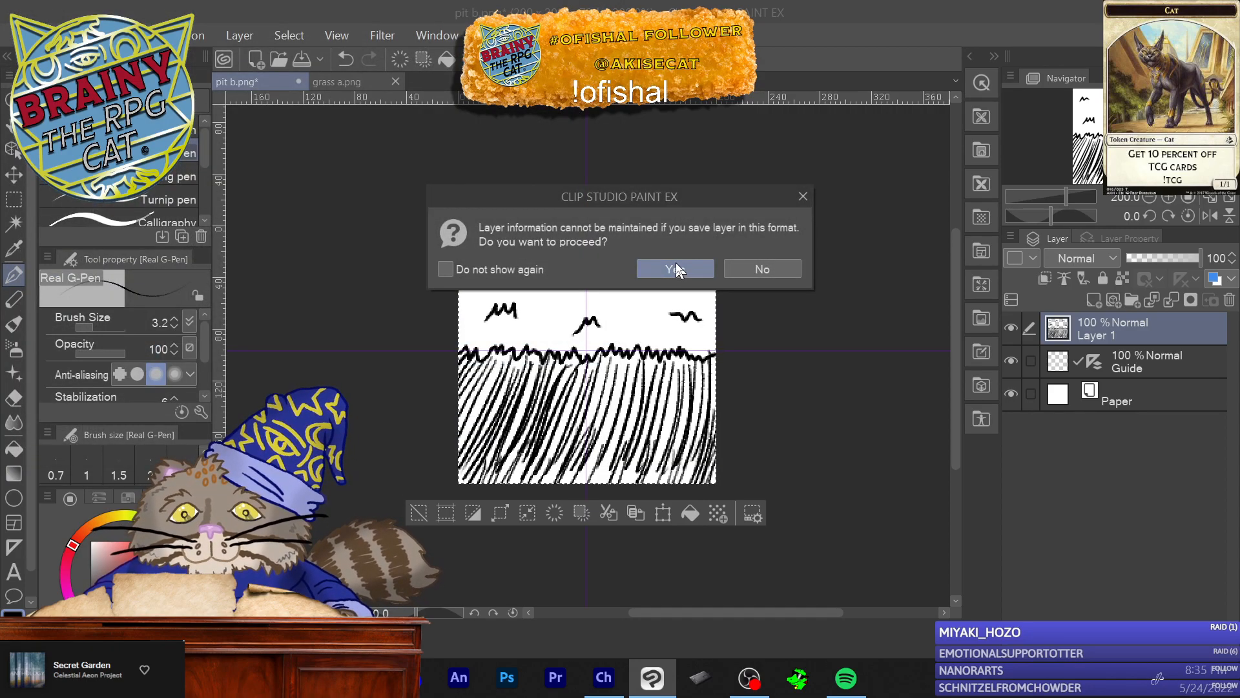
pyautogui.click(675, 268)
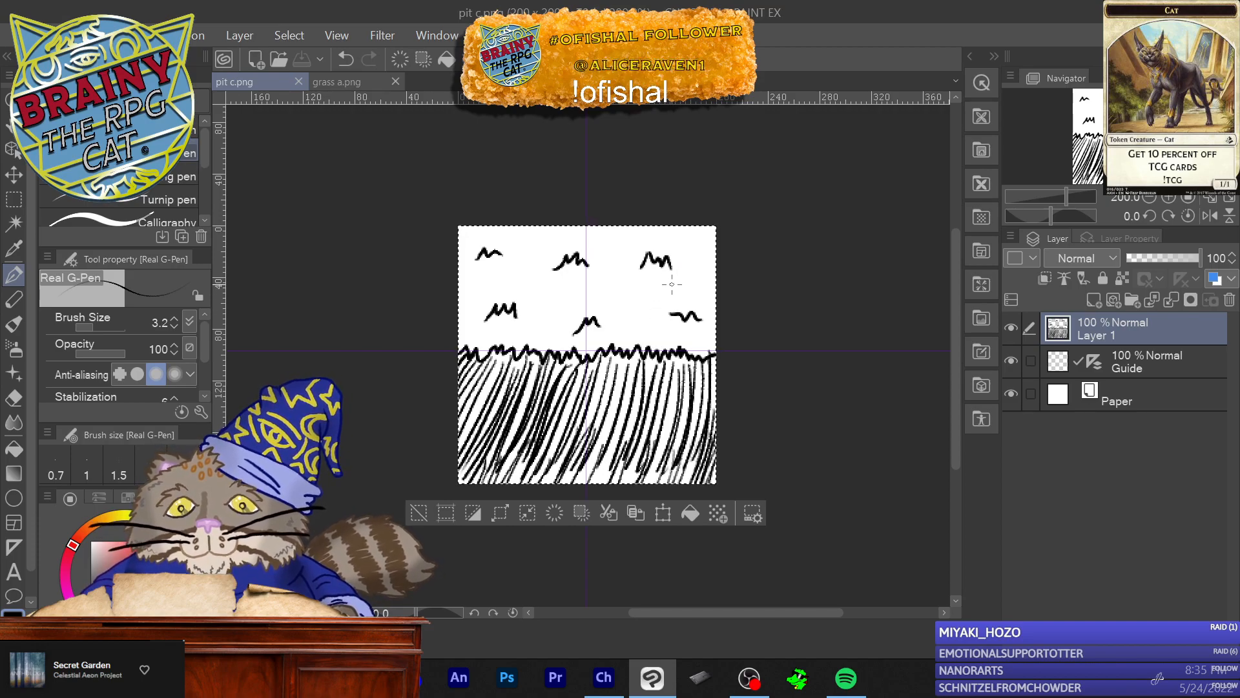
pyautogui.click(1229, 300)
pyautogui.click(635, 270)
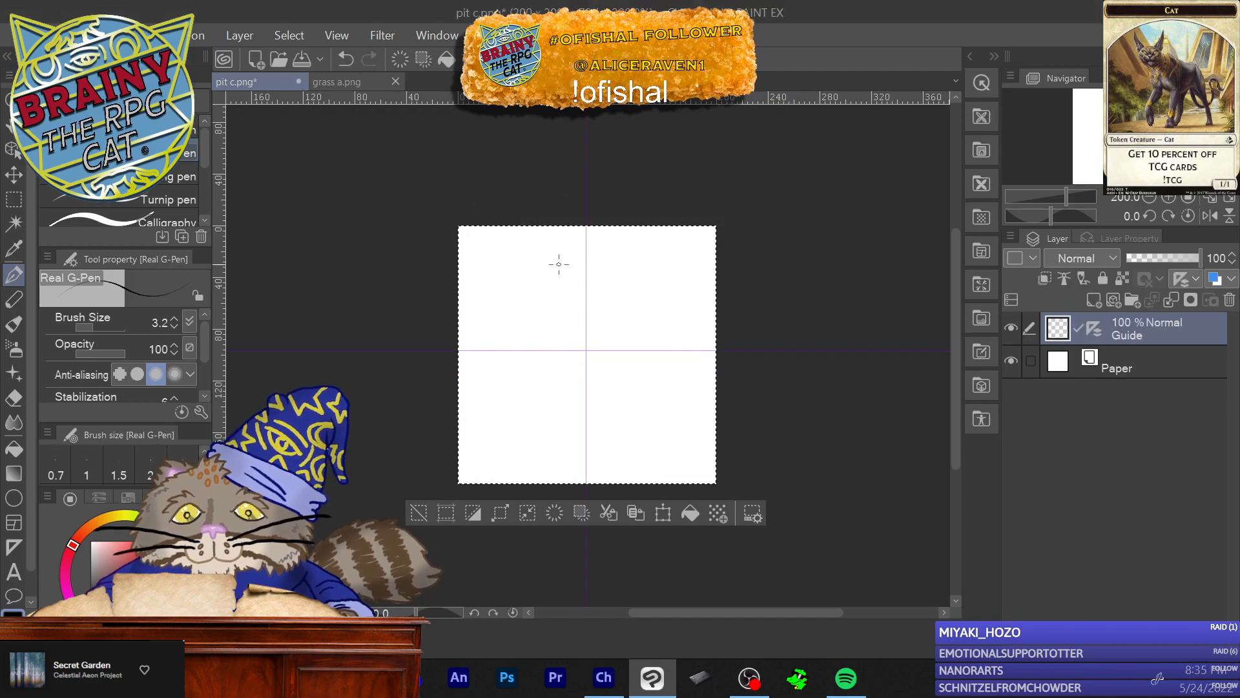
pyautogui.click(49, 57)
pyautogui.click(110, 35)
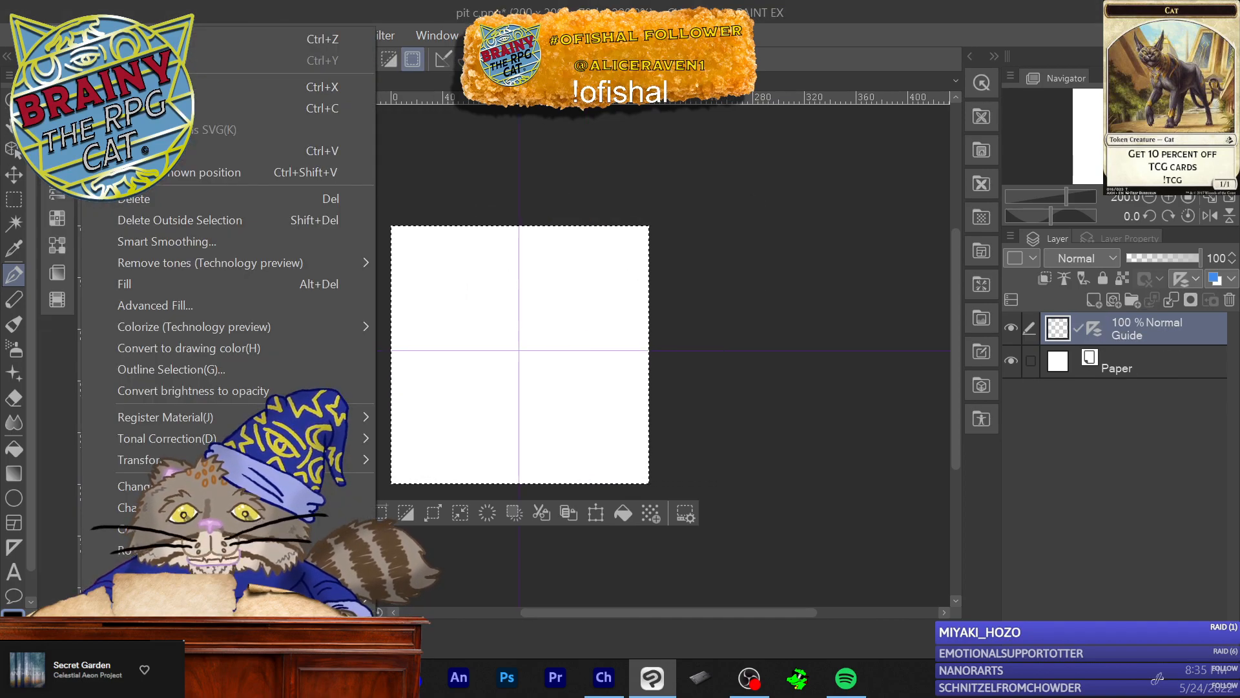
pyautogui.click(136, 40)
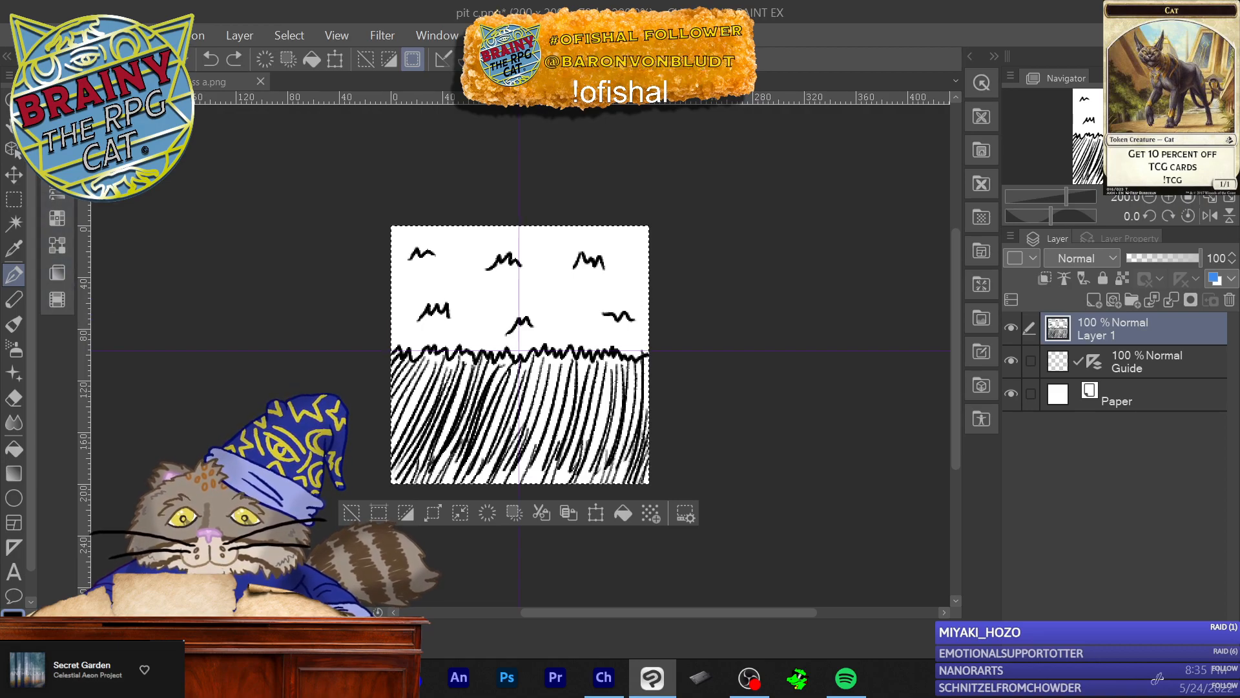
pyautogui.click(49, 56)
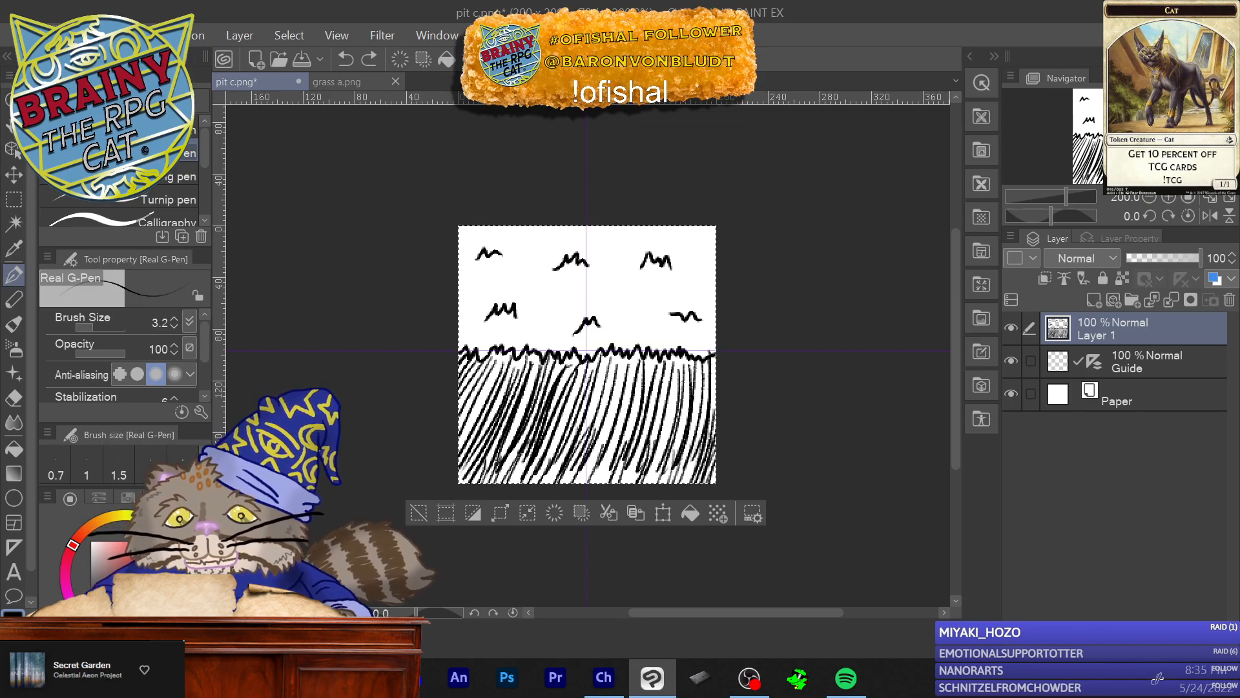
# Step: Flip the pit drawing on Layer 1 vertically and apply the transformation
pyautogui.click(97, 35)
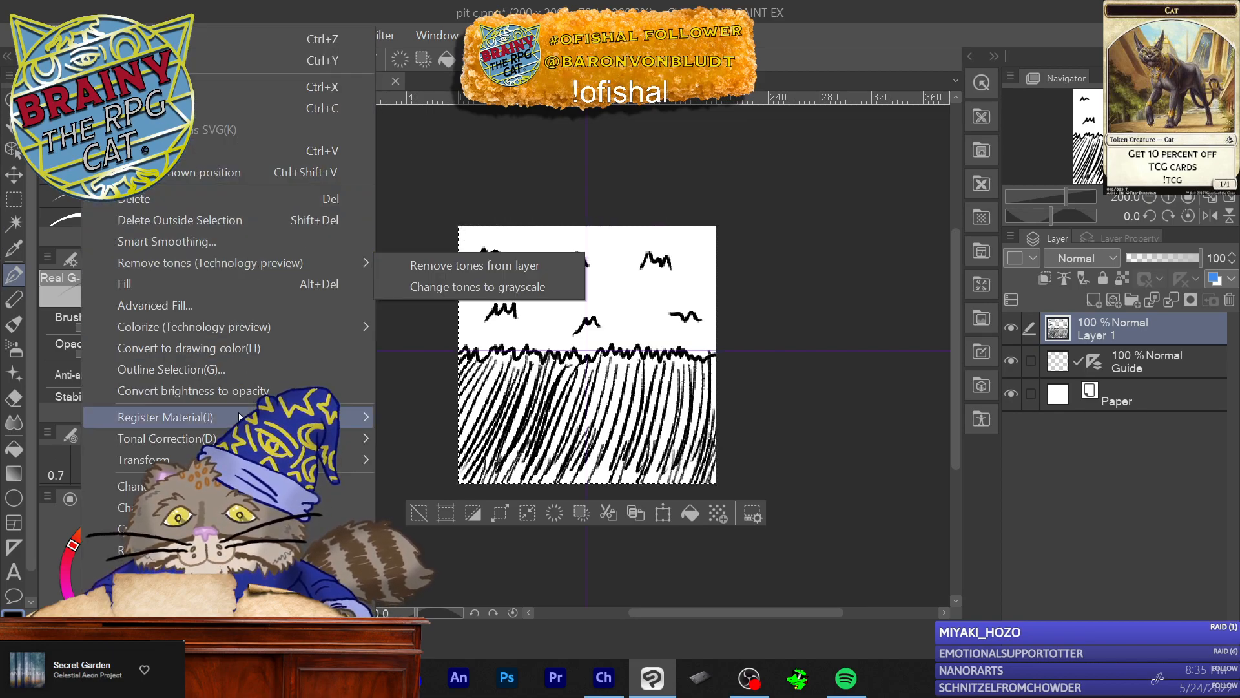
pyautogui.moveTo(188, 459)
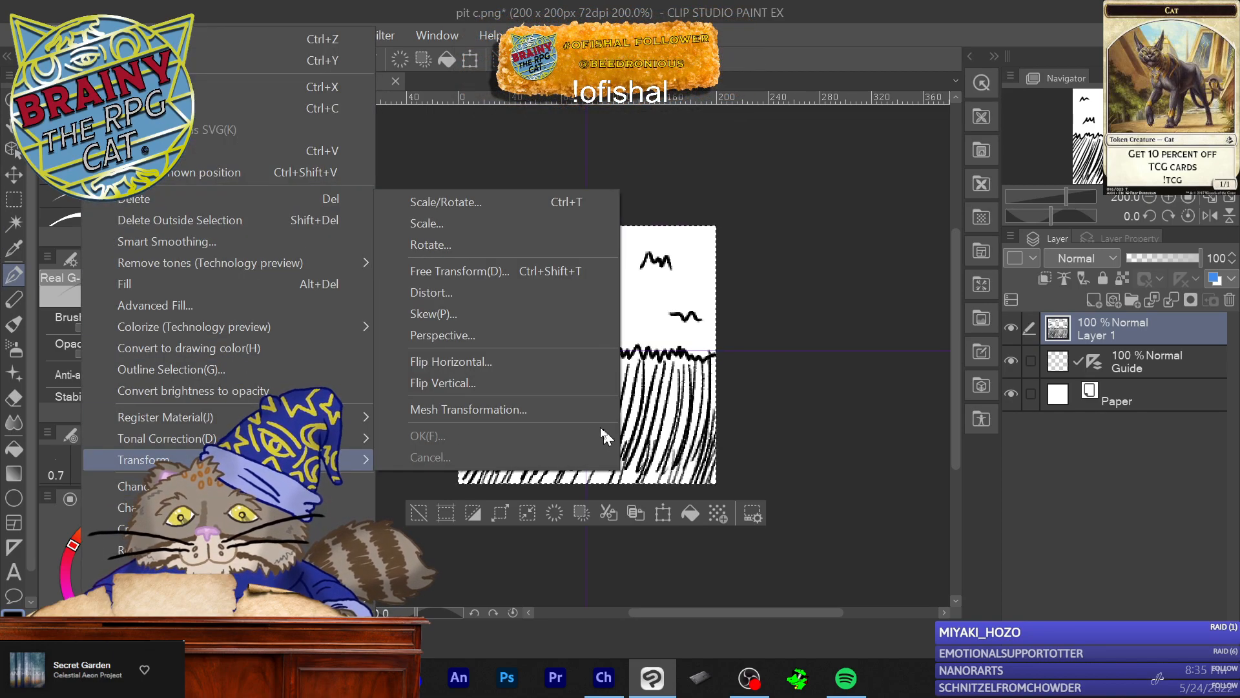
pyautogui.click(523, 382)
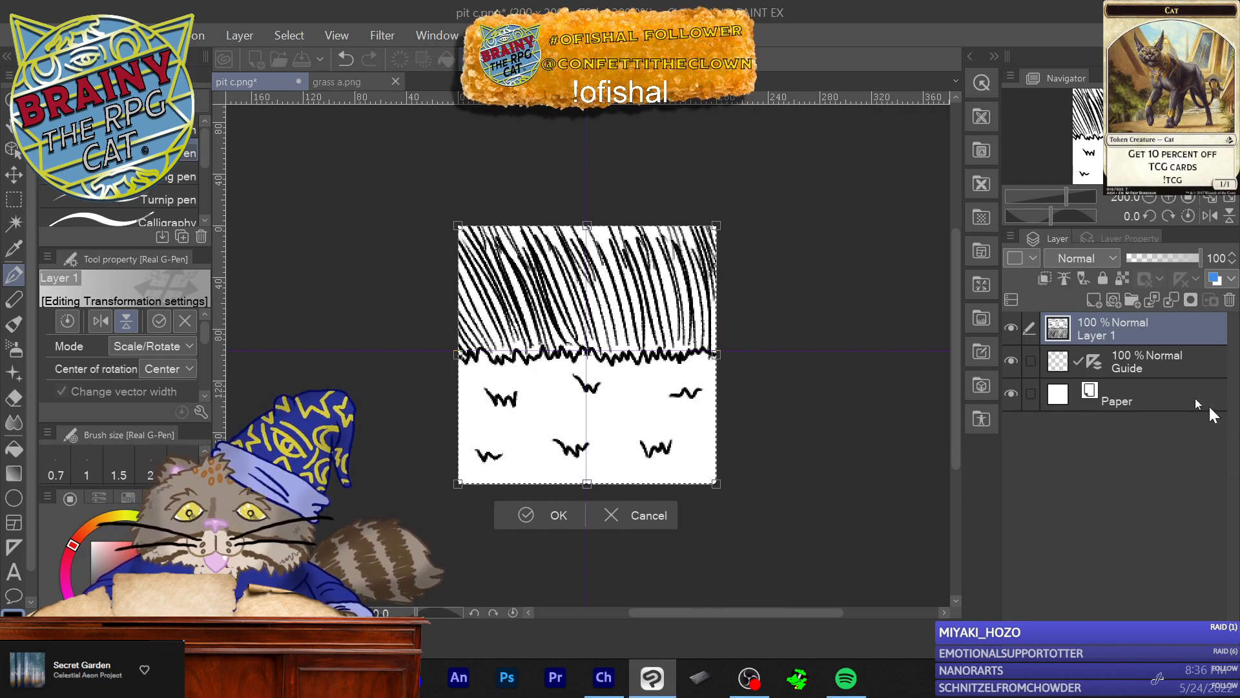
pyautogui.click(1012, 361)
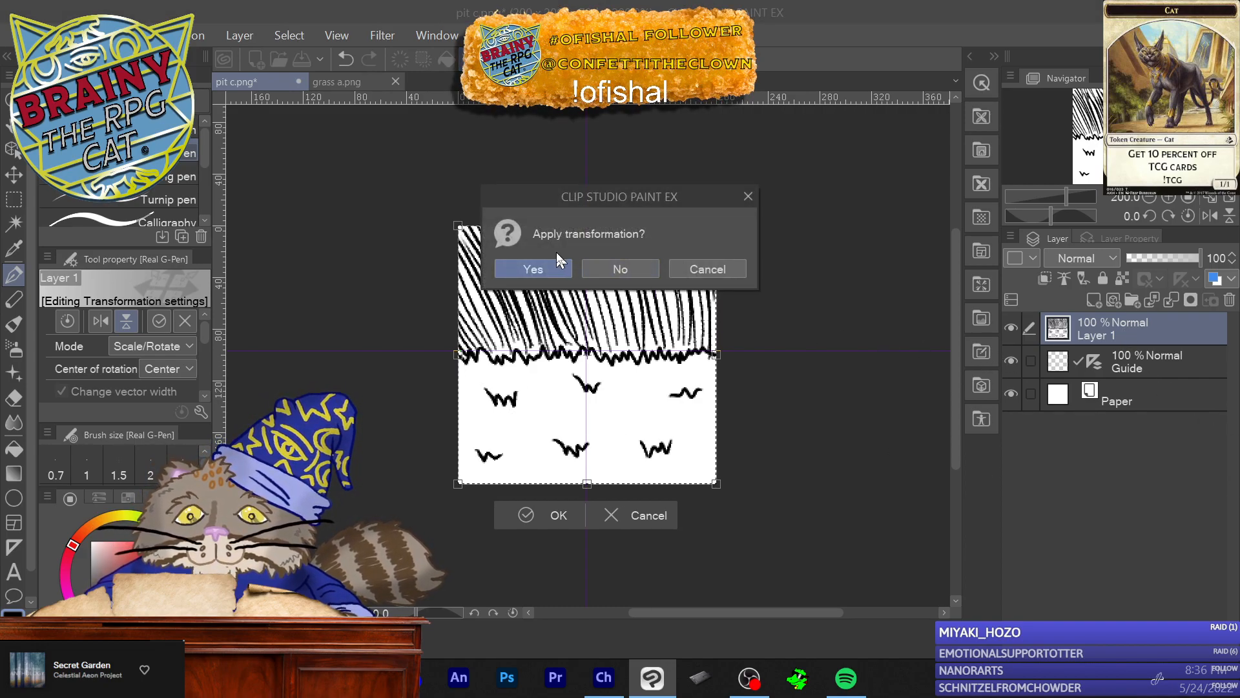
pyautogui.click(535, 268)
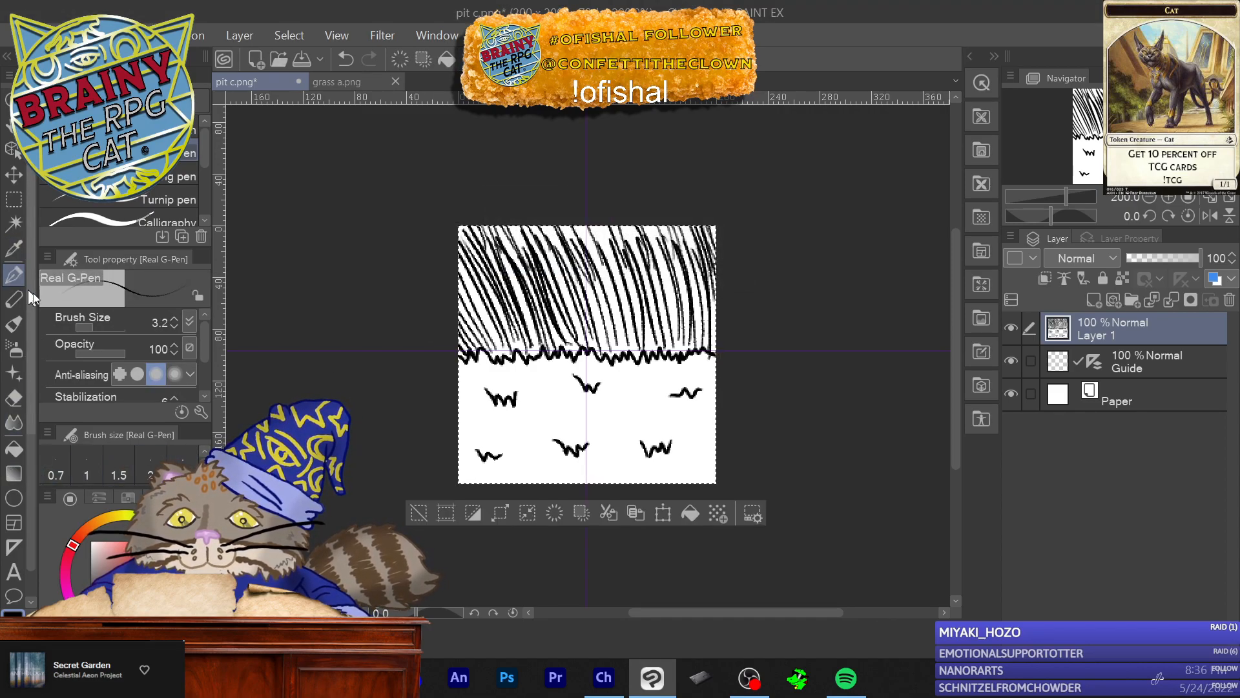
# Step: Erase the six upside-down grass tufts below the jagged pit edge
pyautogui.moveTo(502, 392); pyautogui.dragTo(498, 396)
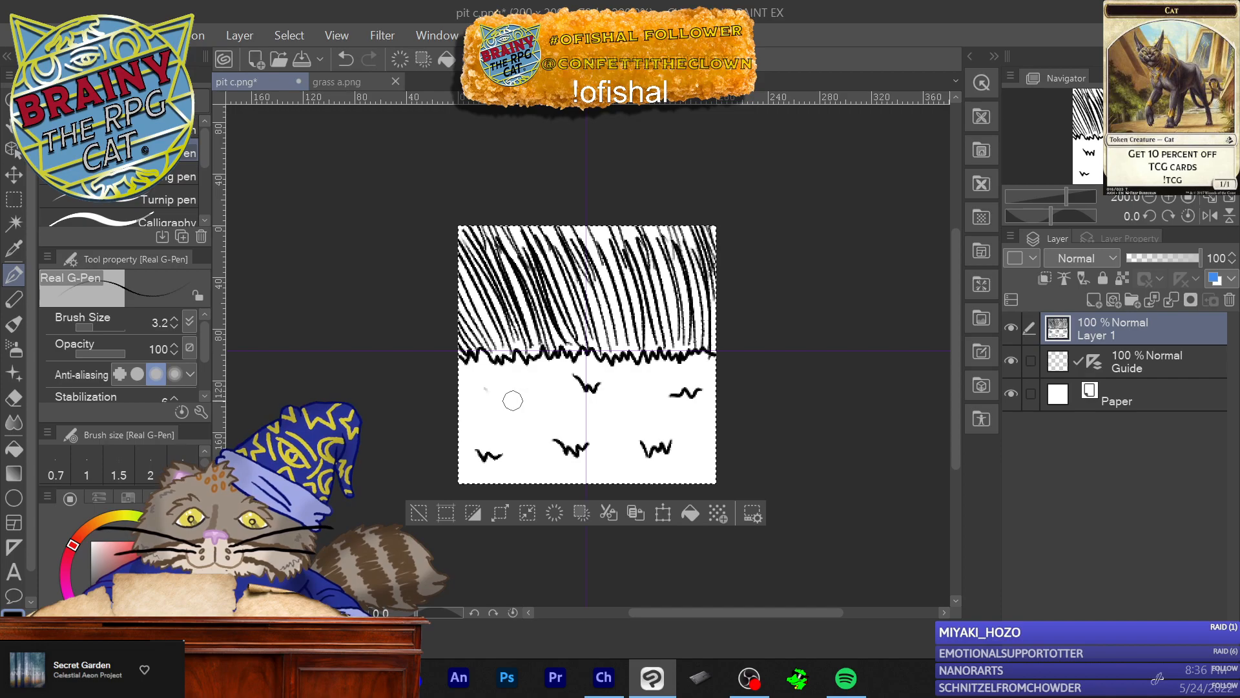
pyautogui.moveTo(503, 451)
pyautogui.mouseDown()
pyautogui.moveTo(482, 447)
pyautogui.moveTo(590, 437)
pyautogui.mouseUp()
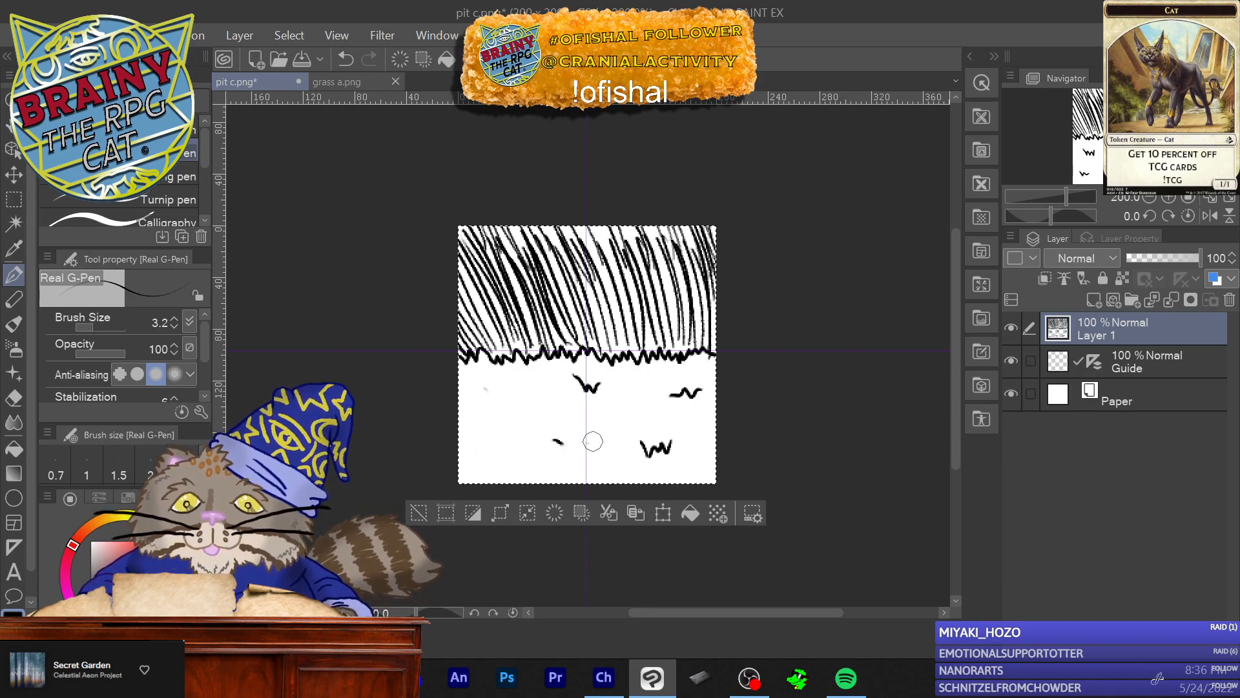
pyautogui.moveTo(571, 380); pyautogui.dragTo(599, 388)
pyautogui.moveTo(636, 439)
pyautogui.mouseDown()
pyautogui.moveTo(672, 440)
pyautogui.moveTo(674, 396)
pyautogui.moveTo(667, 410)
pyautogui.mouseUp()
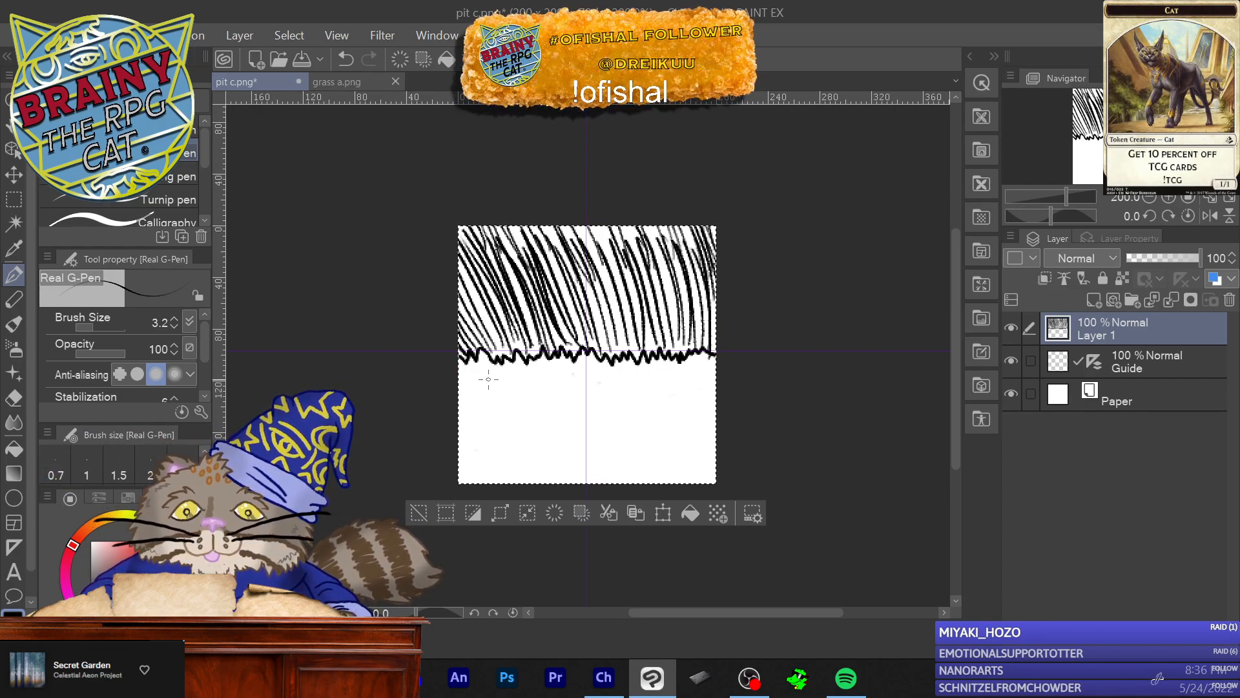
# Step: Scatter six upright grass tufts across the tile's blank lower half with the Real G-Pen, undoing the misplaced one
pyautogui.moveTo(486, 407)
pyautogui.mouseDown()
pyautogui.moveTo(489, 393)
pyautogui.moveTo(510, 408)
pyautogui.moveTo(567, 405)
pyautogui.mouseUp()
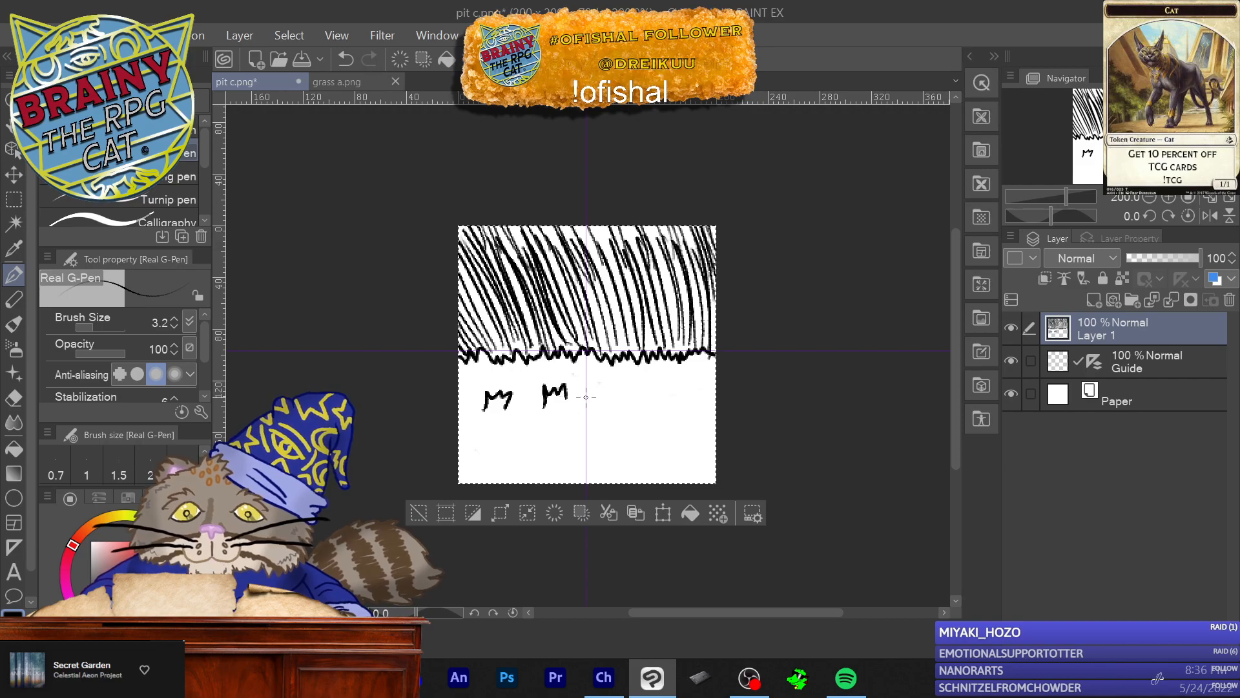
pyautogui.click(97, 35)
pyautogui.click(104, 33)
pyautogui.moveTo(590, 400); pyautogui.dragTo(580, 416)
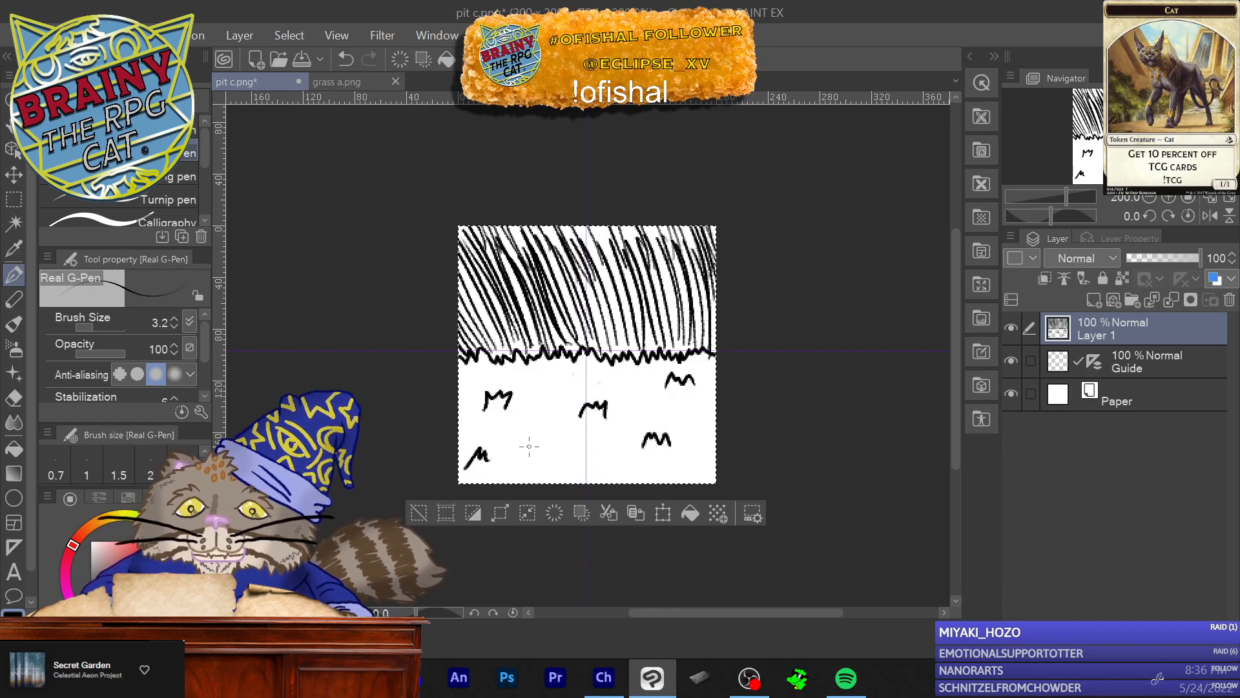
pyautogui.moveTo(530, 447); pyautogui.dragTo(552, 443)
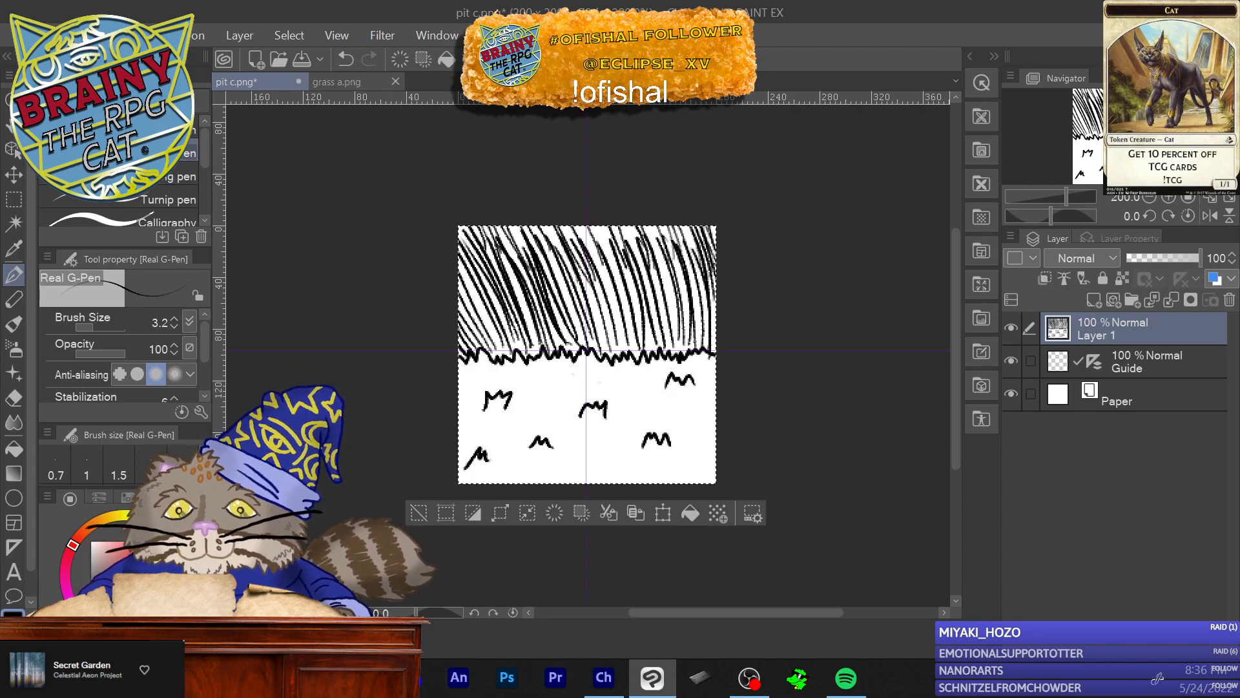
# Step: Save the flipped tile as a PNG named "pit d" in the outdoors folder, accepting the loss of layer information
pyautogui.click(55, 35)
pyautogui.click(214, 166)
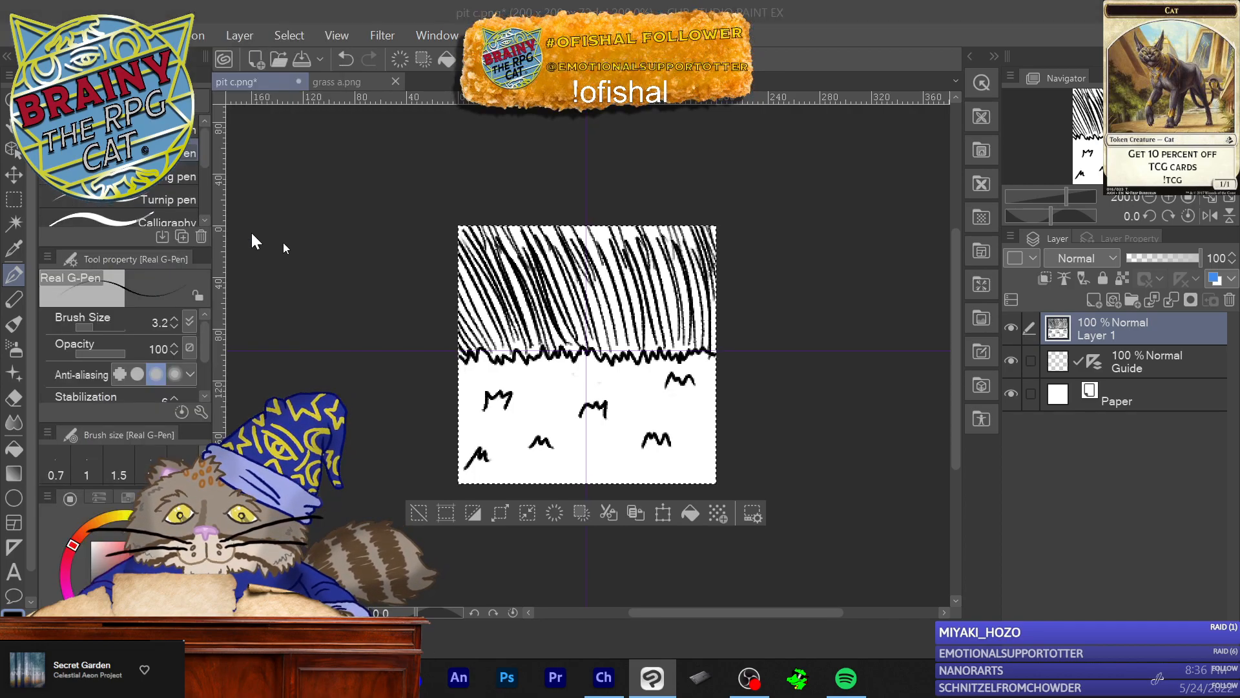
pyautogui.click(298, 354)
pyautogui.press('BackSpace')
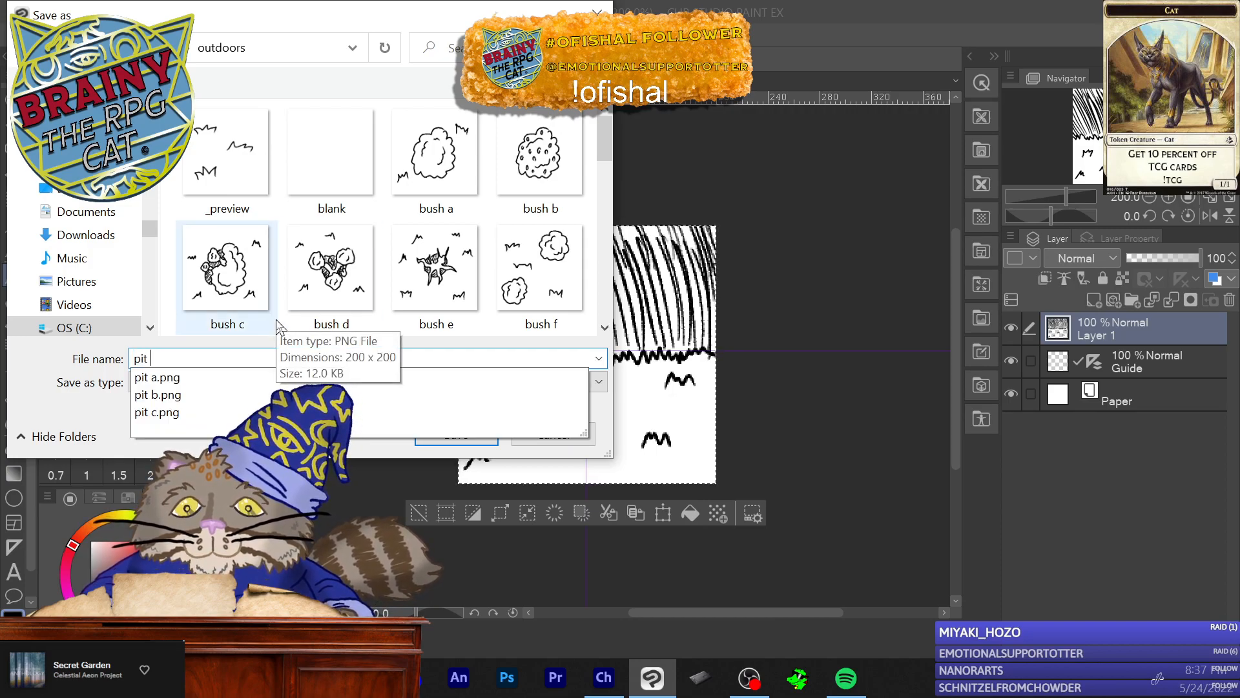
pyautogui.write('d')
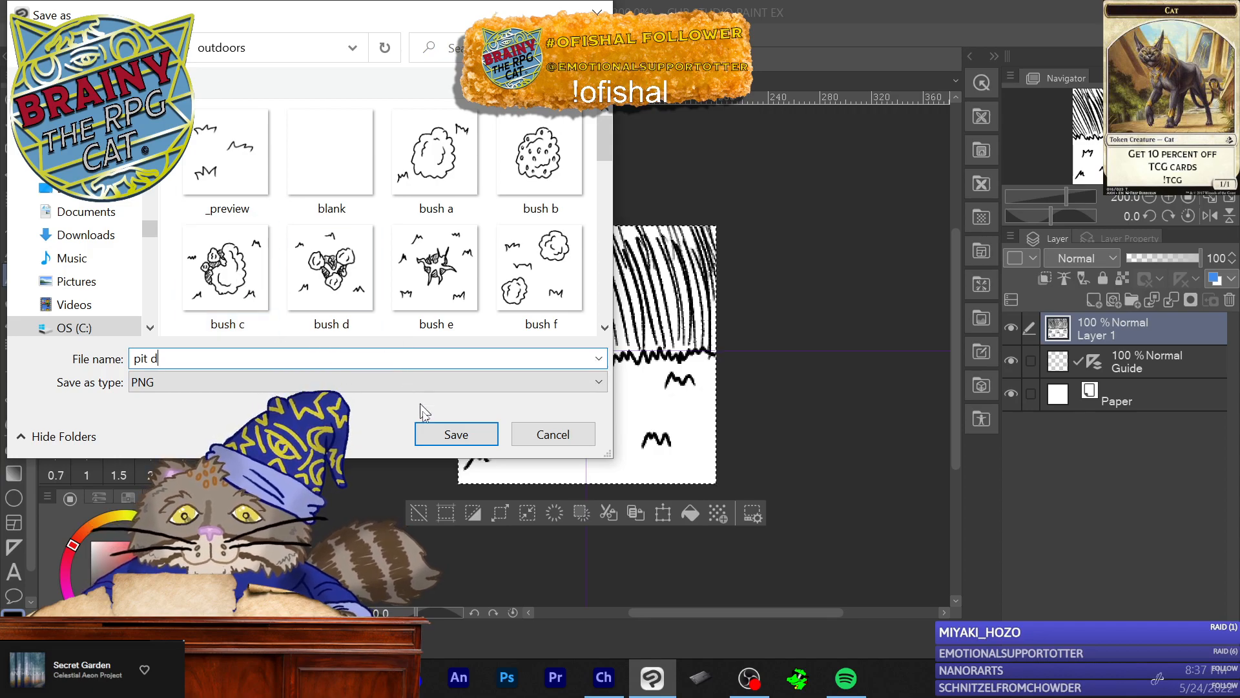
pyautogui.click(436, 436)
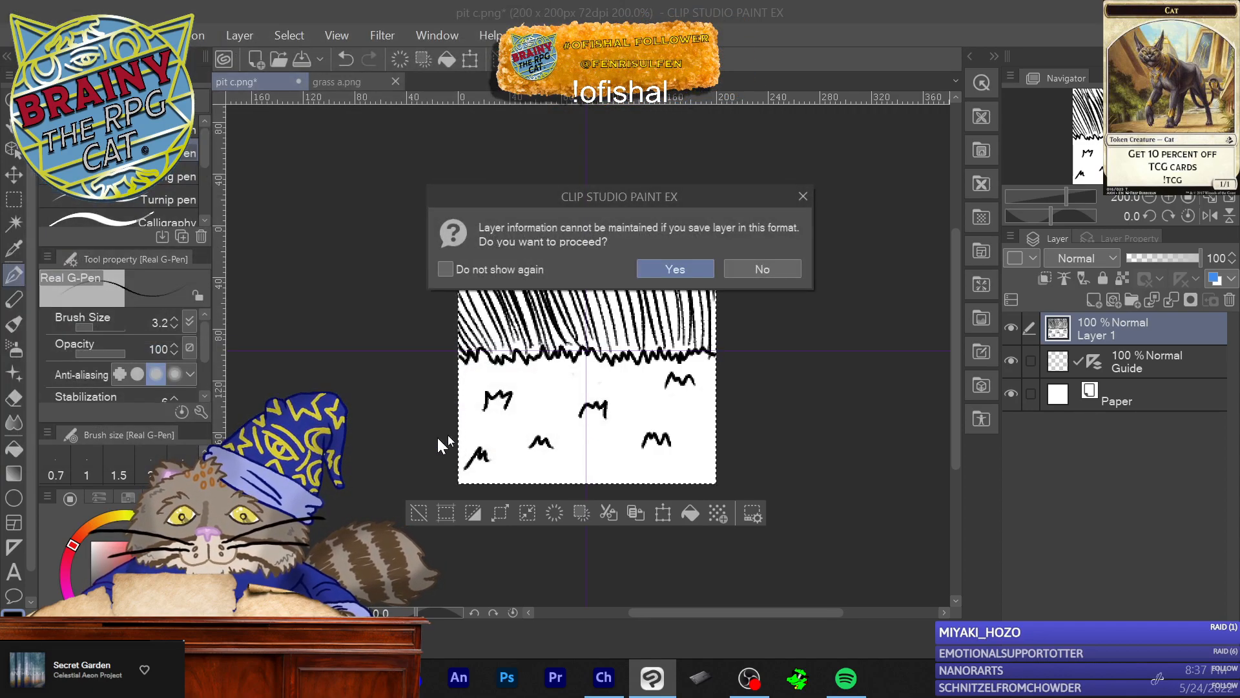
pyautogui.click(680, 269)
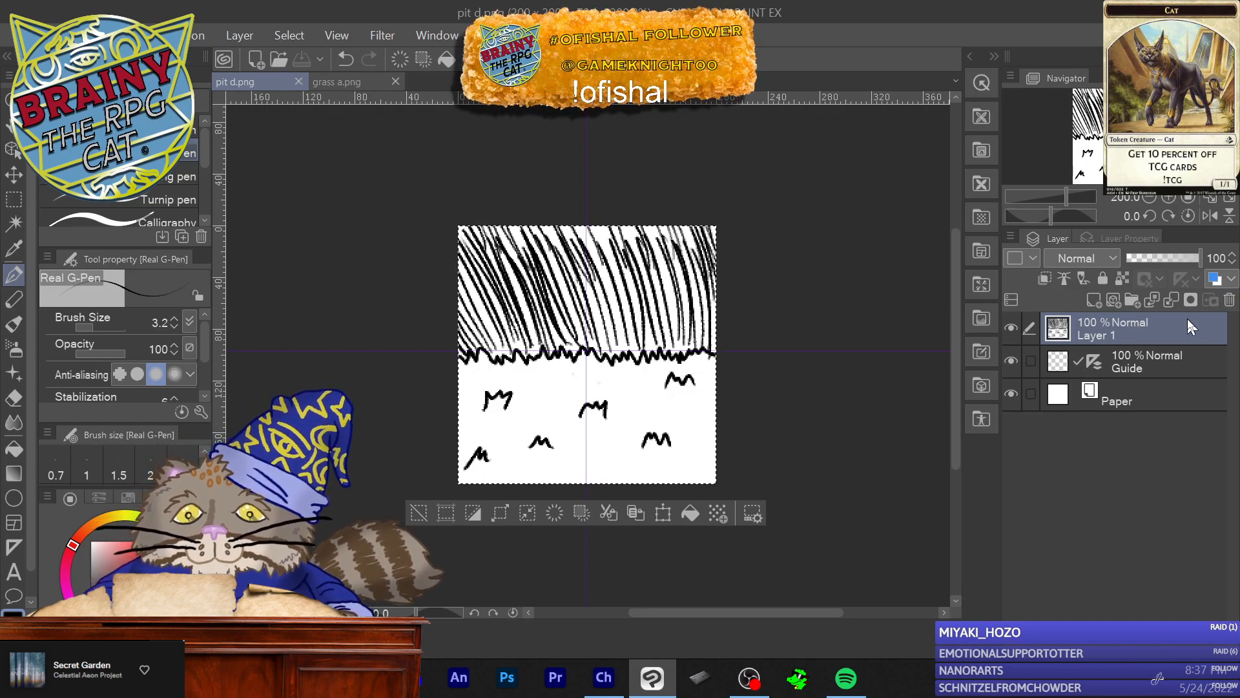
# Step: Delete Layer 1 and draw a jagged corner edge on the Guide layer, from the tile's right border to its centre and down to the bottom border
pyautogui.click(1229, 299)
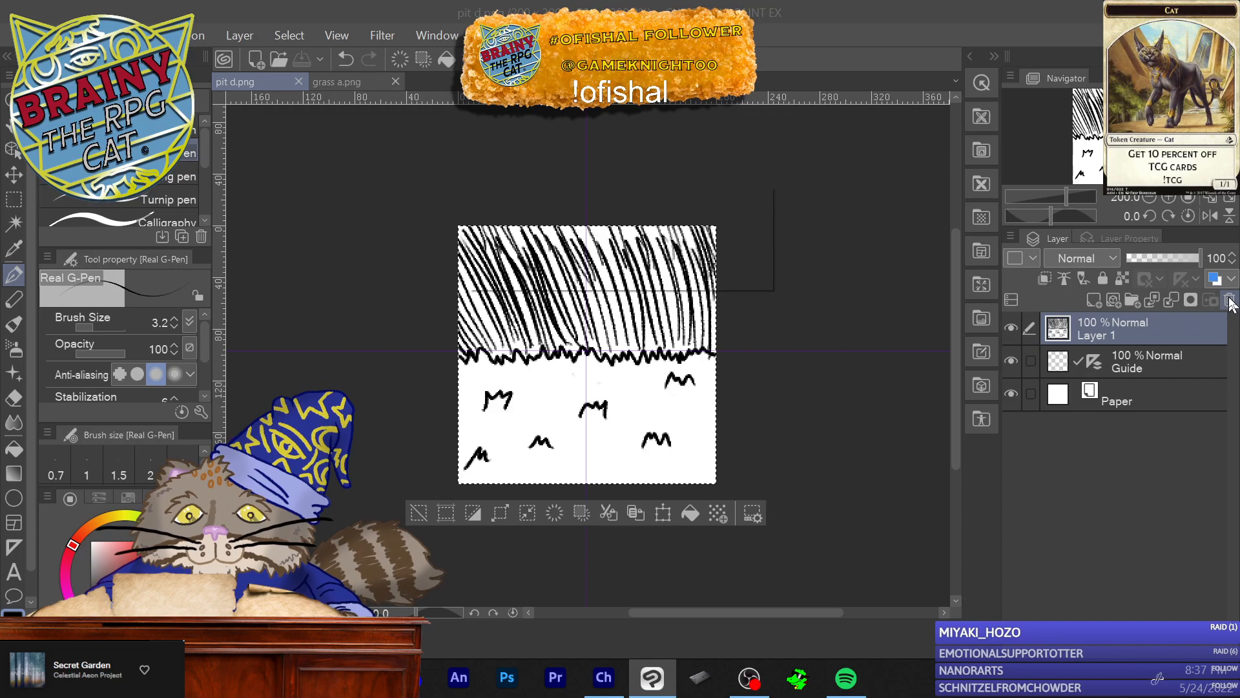
pyautogui.click(613, 279)
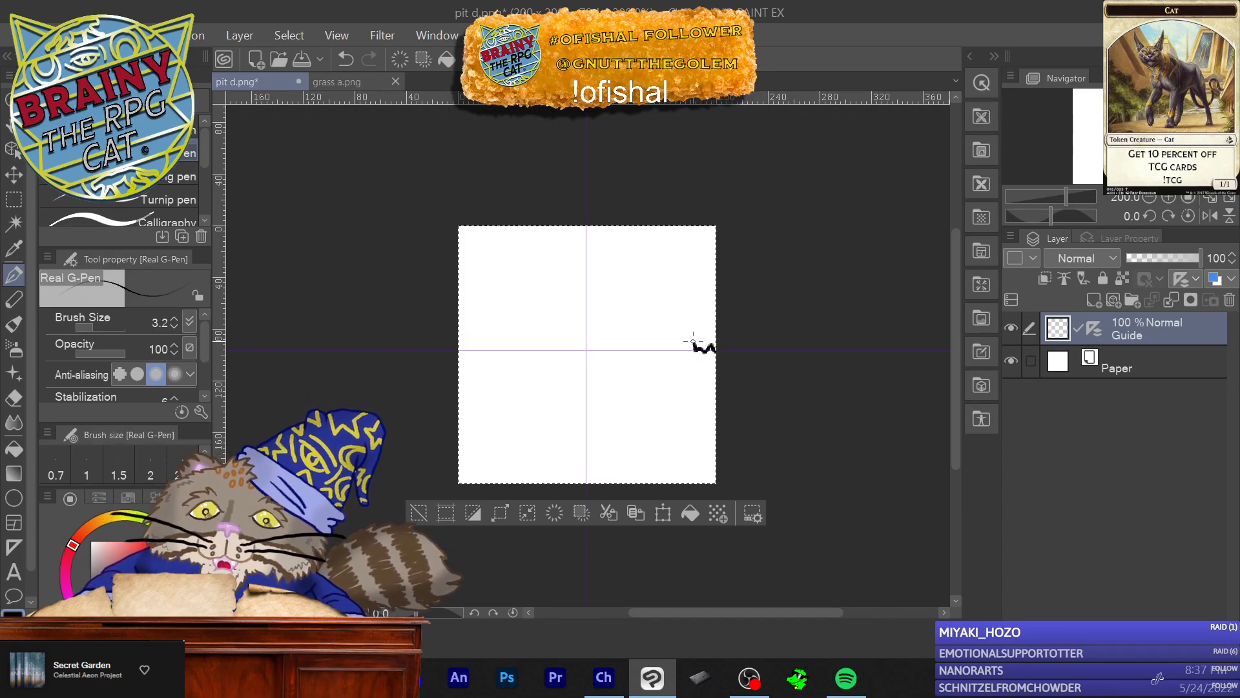
pyautogui.moveTo(647, 347); pyautogui.dragTo(622, 354)
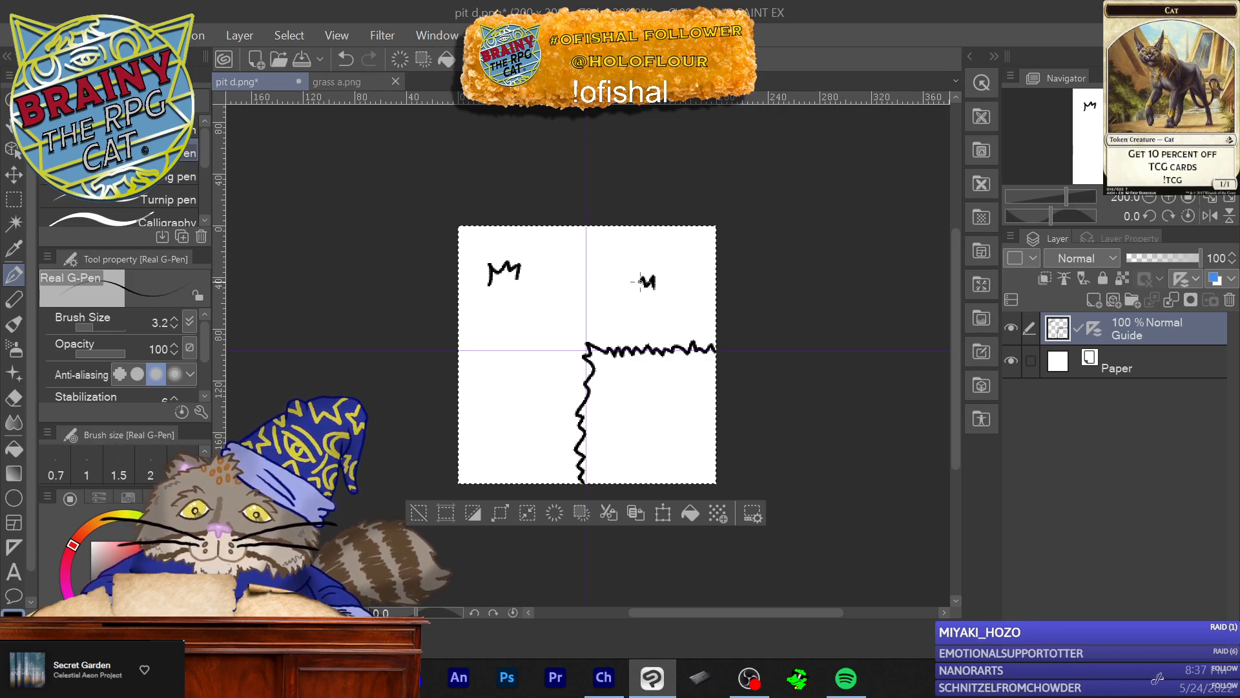
# Step: Scatter six grass tufts outside the jagged corner and fill the tile's lower-right quarter with dense diagonal hatching
pyautogui.moveTo(537, 325); pyautogui.dragTo(560, 312)
pyautogui.moveTo(474, 401); pyautogui.dragTo(479, 381)
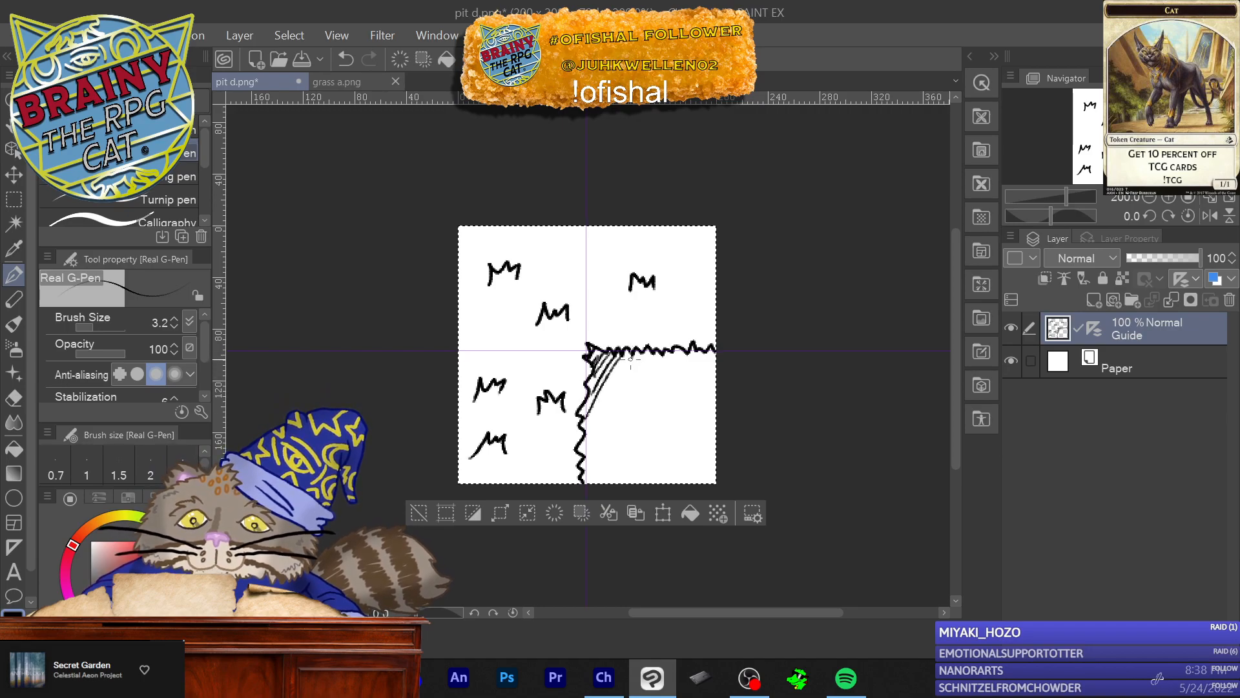
pyautogui.moveTo(586, 451); pyautogui.dragTo(648, 360)
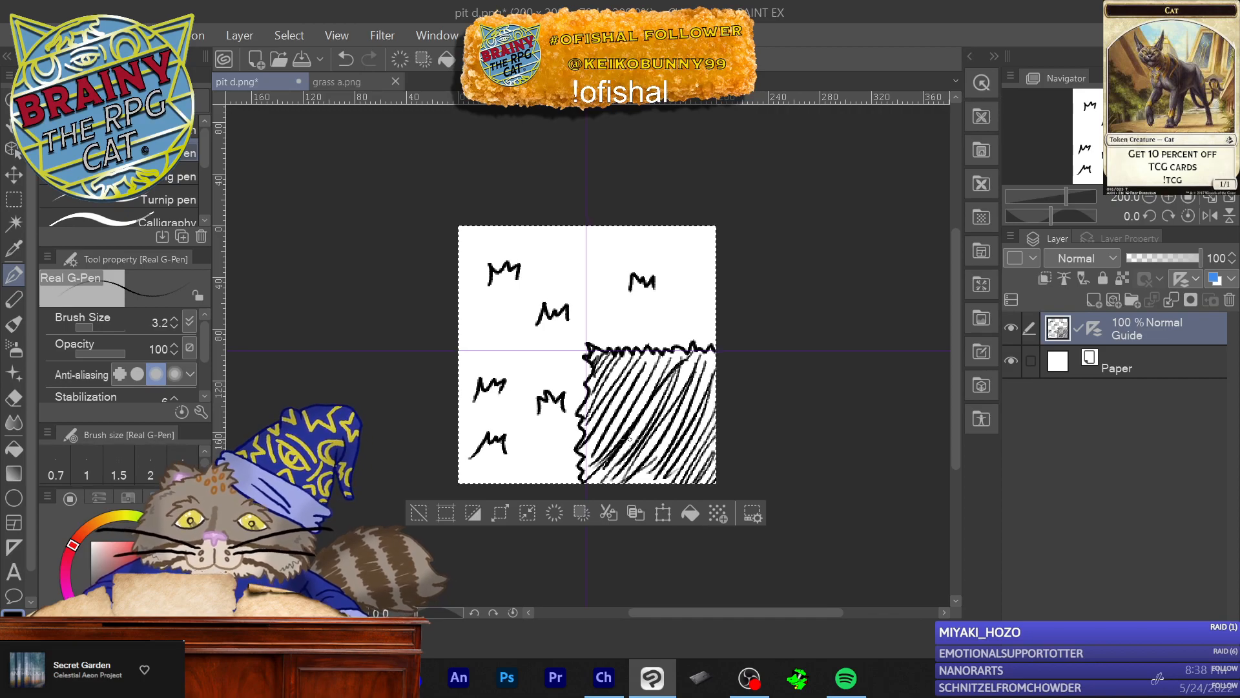
# Step: Save the corner tile as a PNG named "pit e" in the outdoors folder, accepting the loss of layer information
pyautogui.click(20, 35)
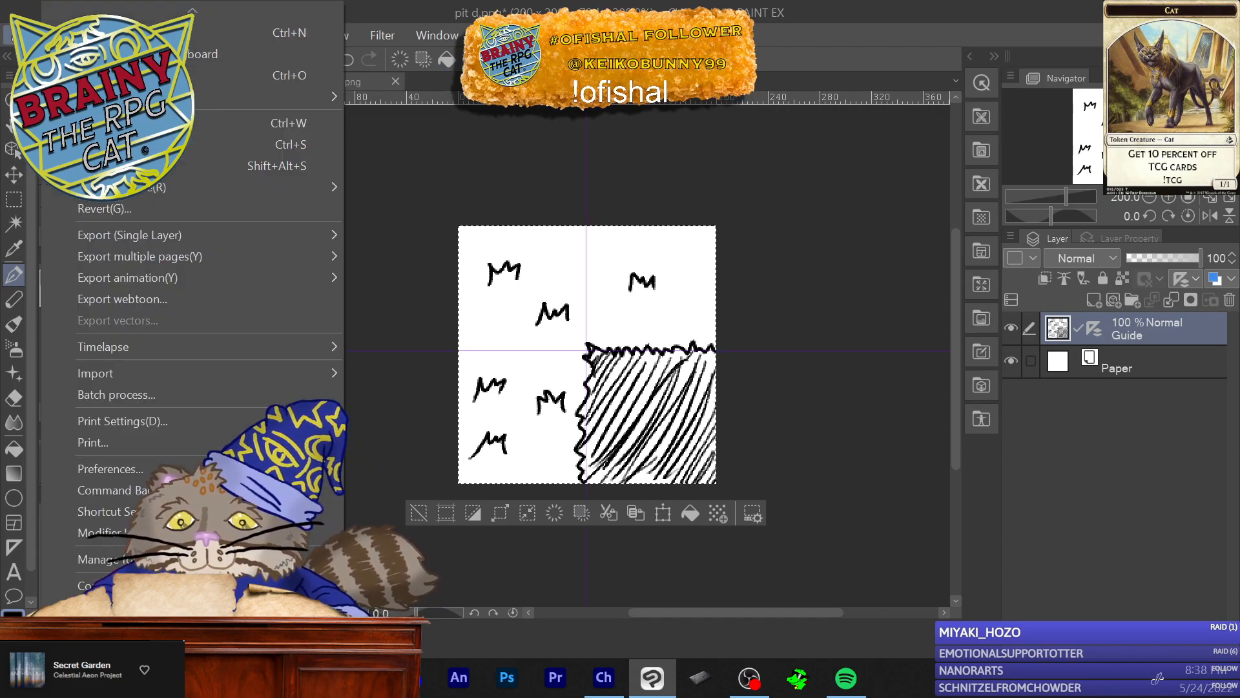
pyautogui.click(97, 165)
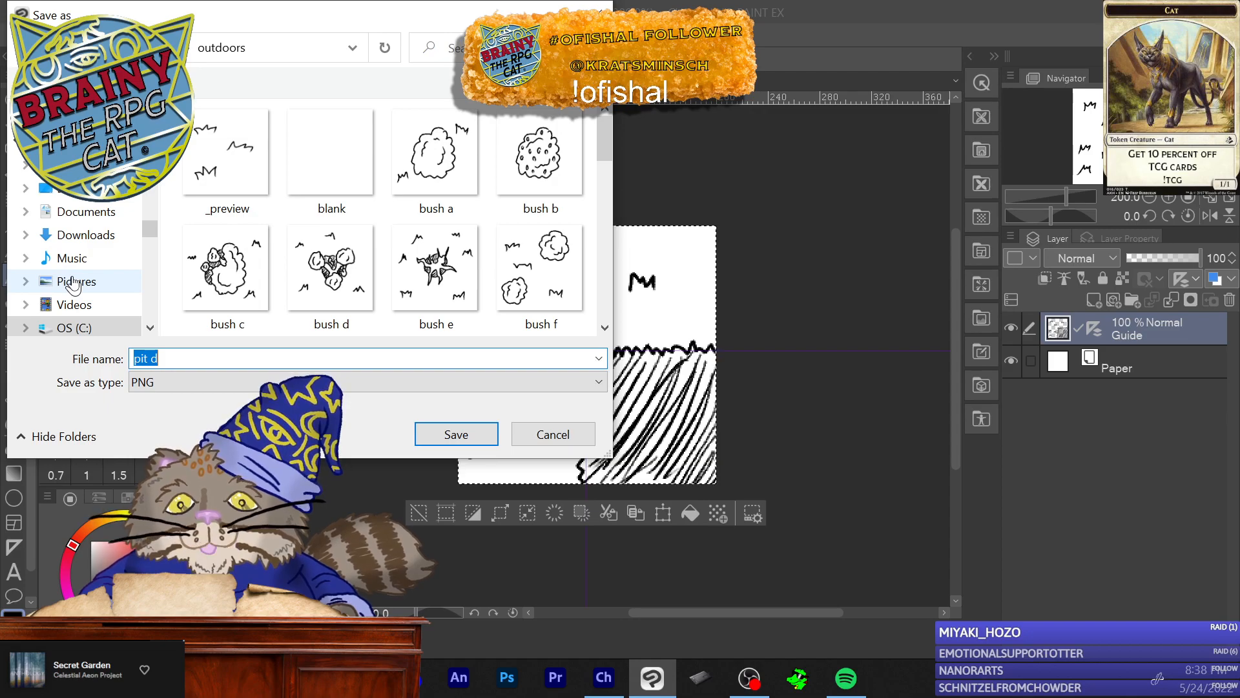
pyautogui.press('End')
pyautogui.press('BackSpace')
pyautogui.write('e')
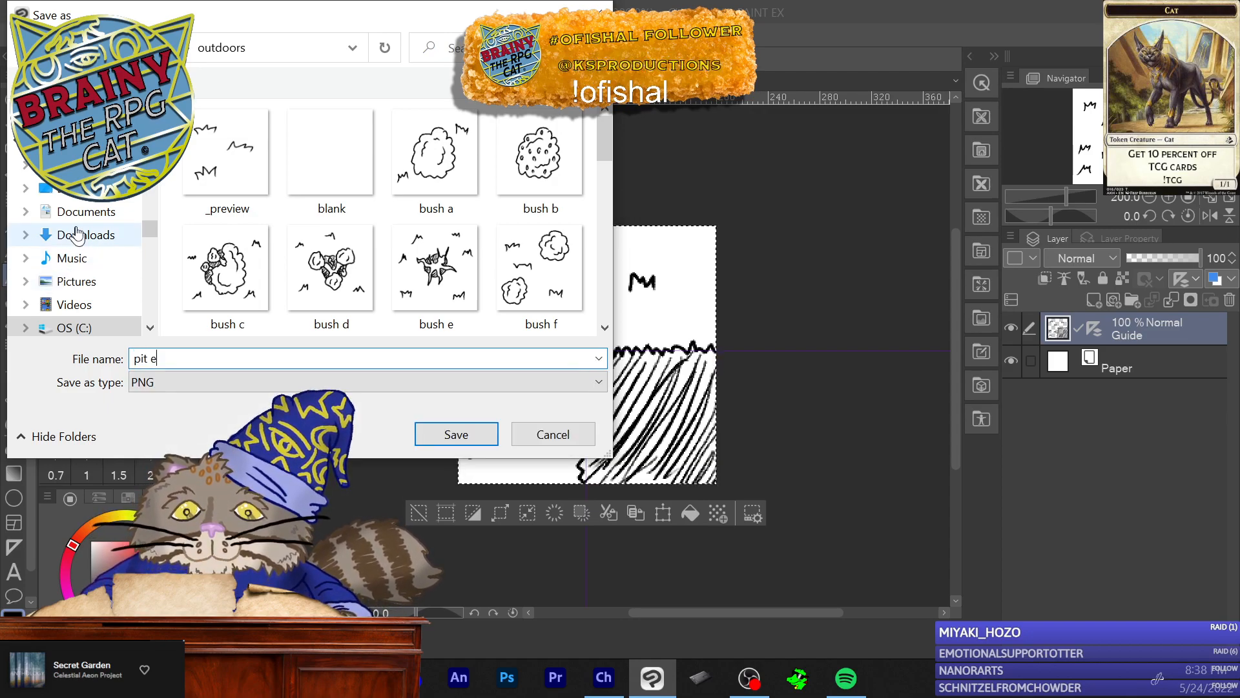
pyautogui.click(452, 433)
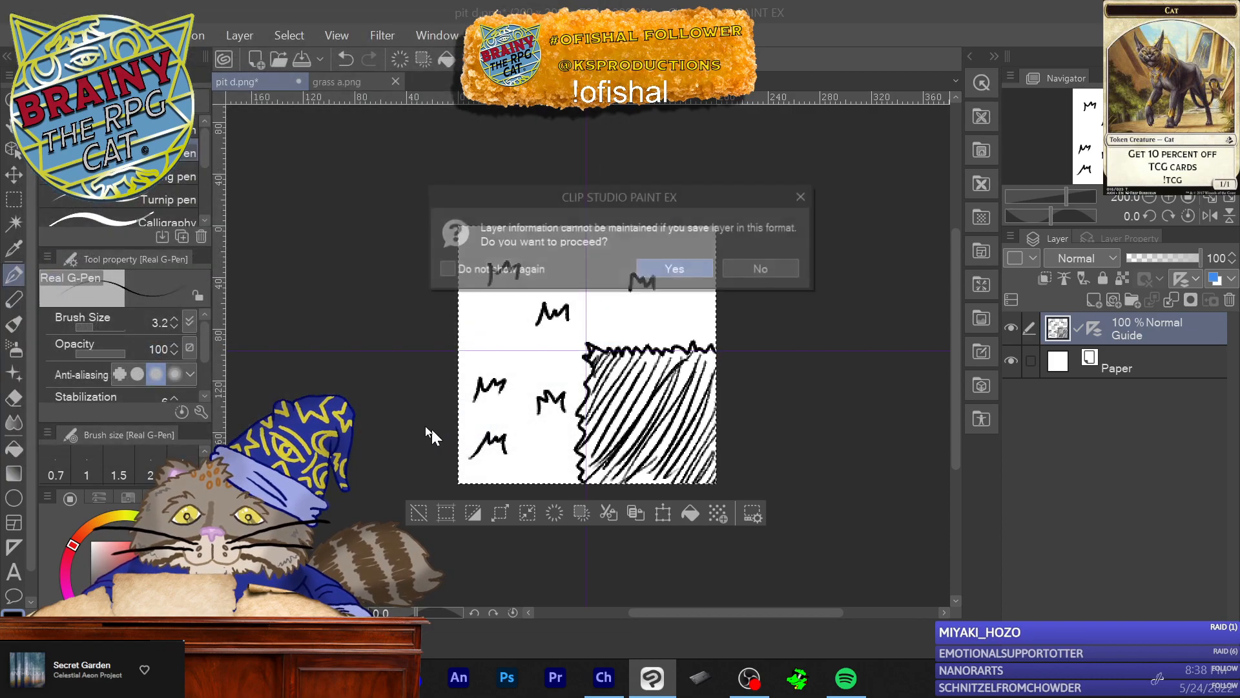
pyautogui.click(665, 270)
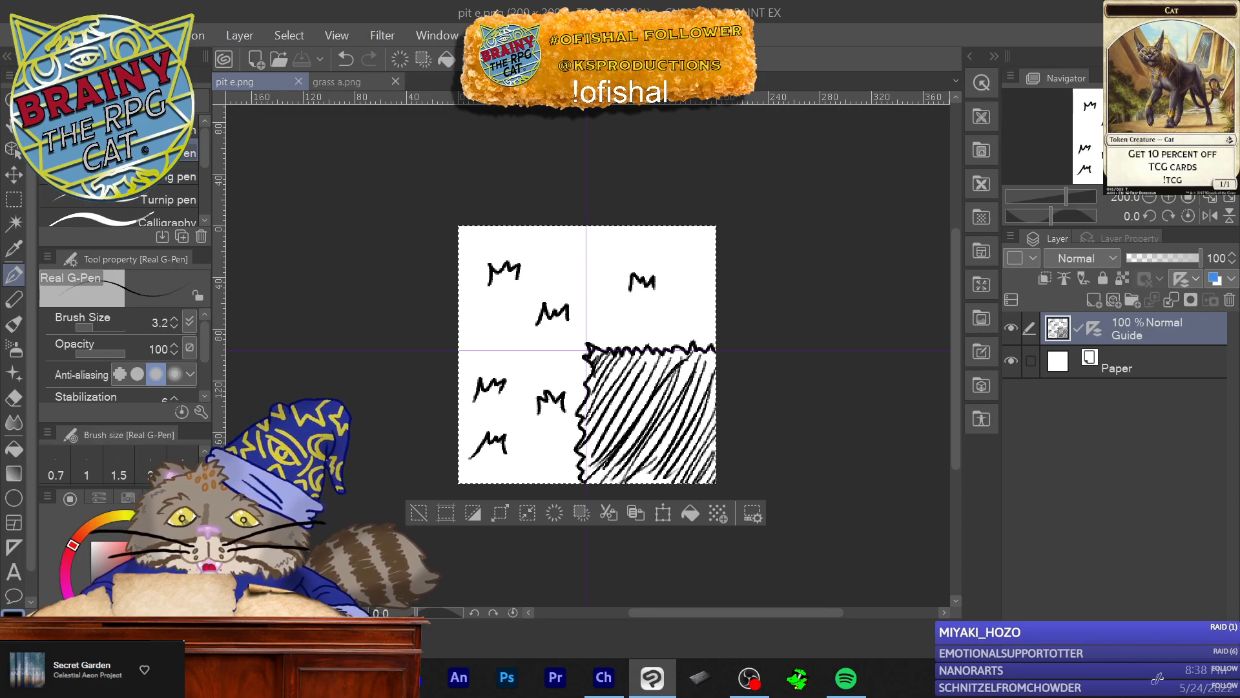
# Step: Rotate the whole canvas by 90 degrees clockwise
pyautogui.click(111, 35)
pyautogui.moveTo(62, 35)
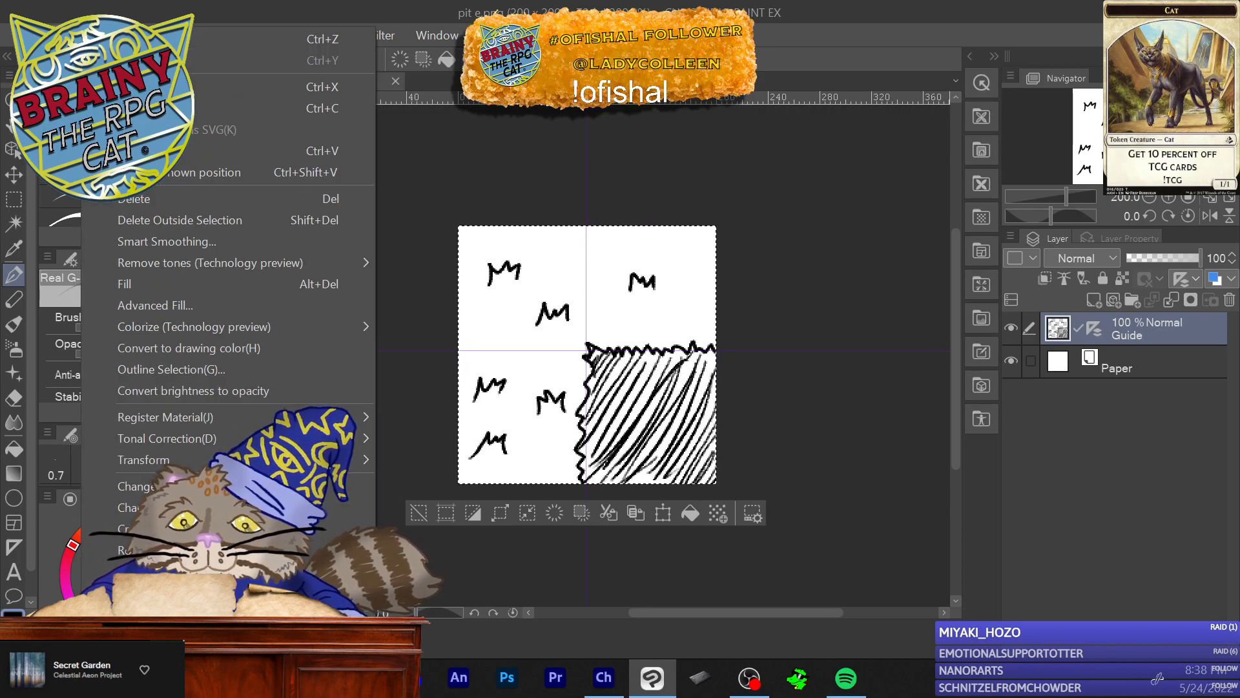
pyautogui.moveTo(169, 456)
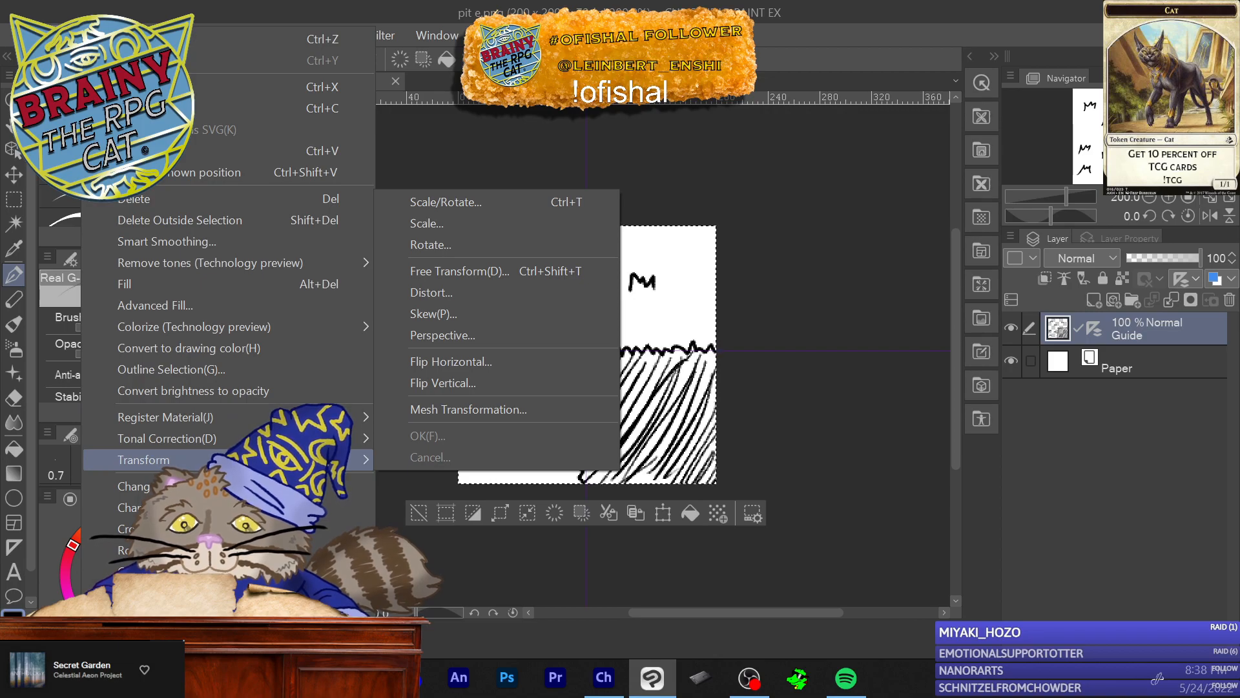
pyautogui.moveTo(161, 550)
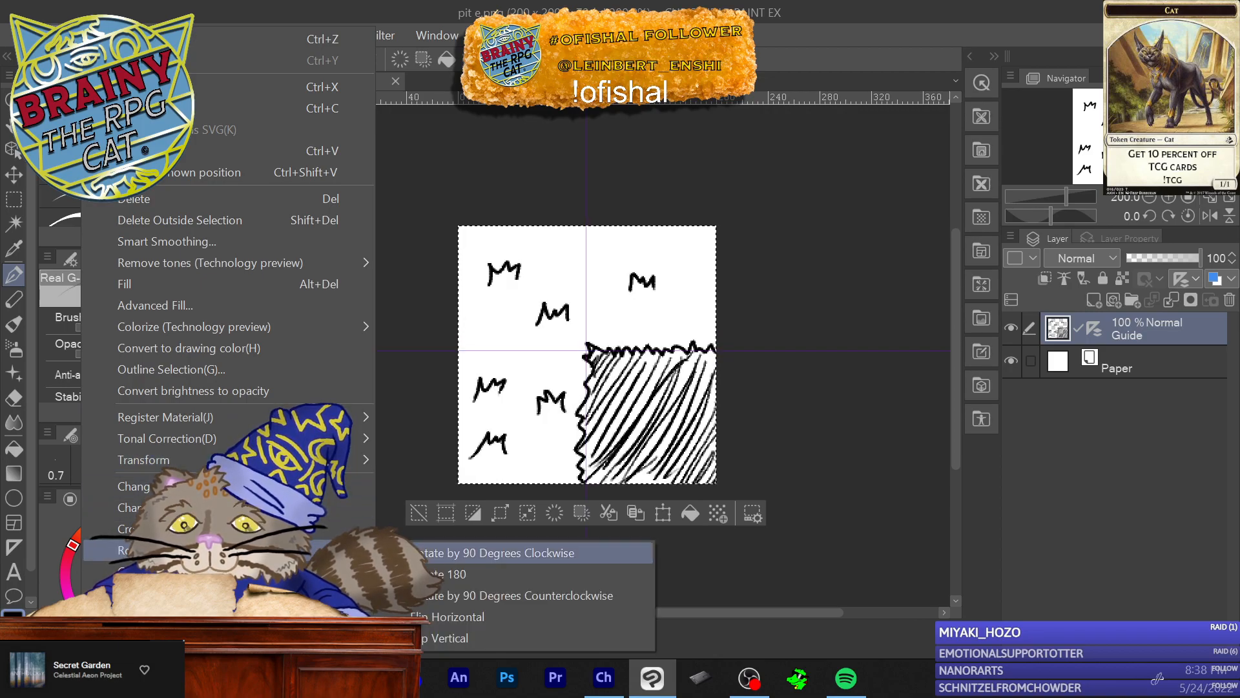
pyautogui.click(490, 552)
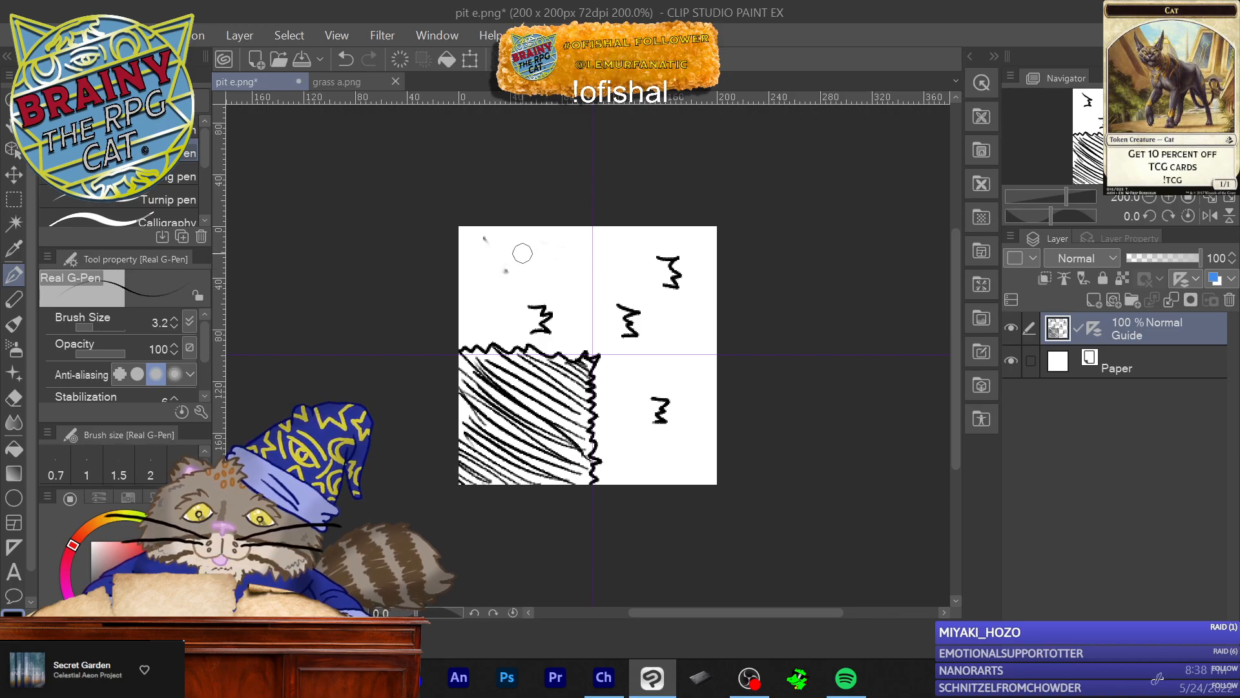
# Step: Erase all the sideways grass tufts around the rotated pit corner
pyautogui.moveTo(543, 298); pyautogui.dragTo(549, 312)
pyautogui.moveTo(628, 320); pyautogui.dragTo(642, 291)
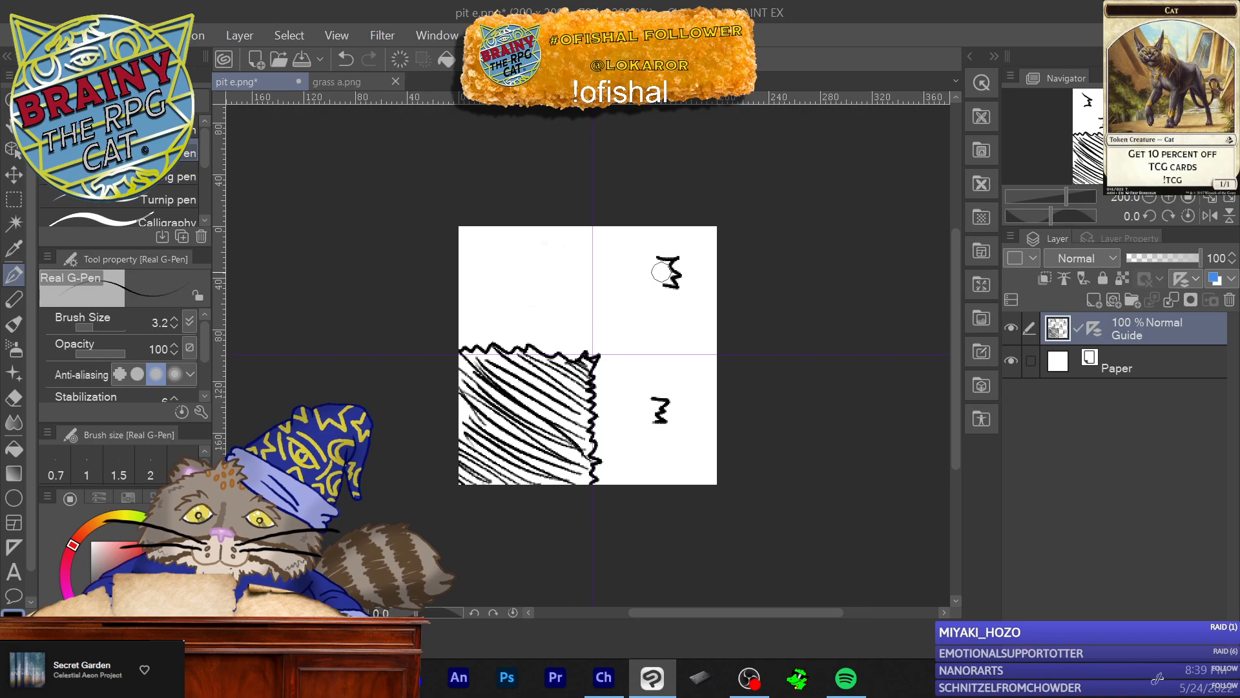
pyautogui.moveTo(660, 271); pyautogui.dragTo(663, 254)
pyautogui.moveTo(658, 419); pyautogui.dragTo(664, 362)
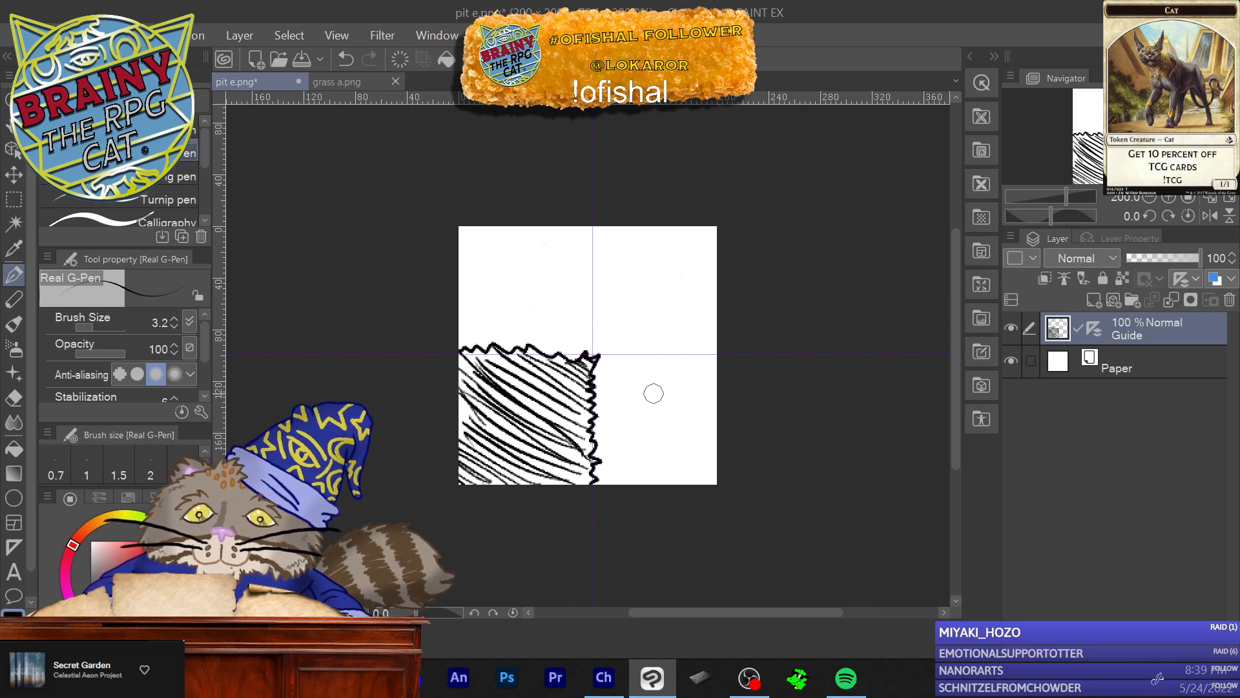
# Step: Draw five upright grass tufts above and to the right of the hatched corner, undoing and redrawing the one on the right
pyautogui.moveTo(512, 288)
pyautogui.mouseDown()
pyautogui.moveTo(517, 267)
pyautogui.moveTo(535, 268)
pyautogui.mouseUp()
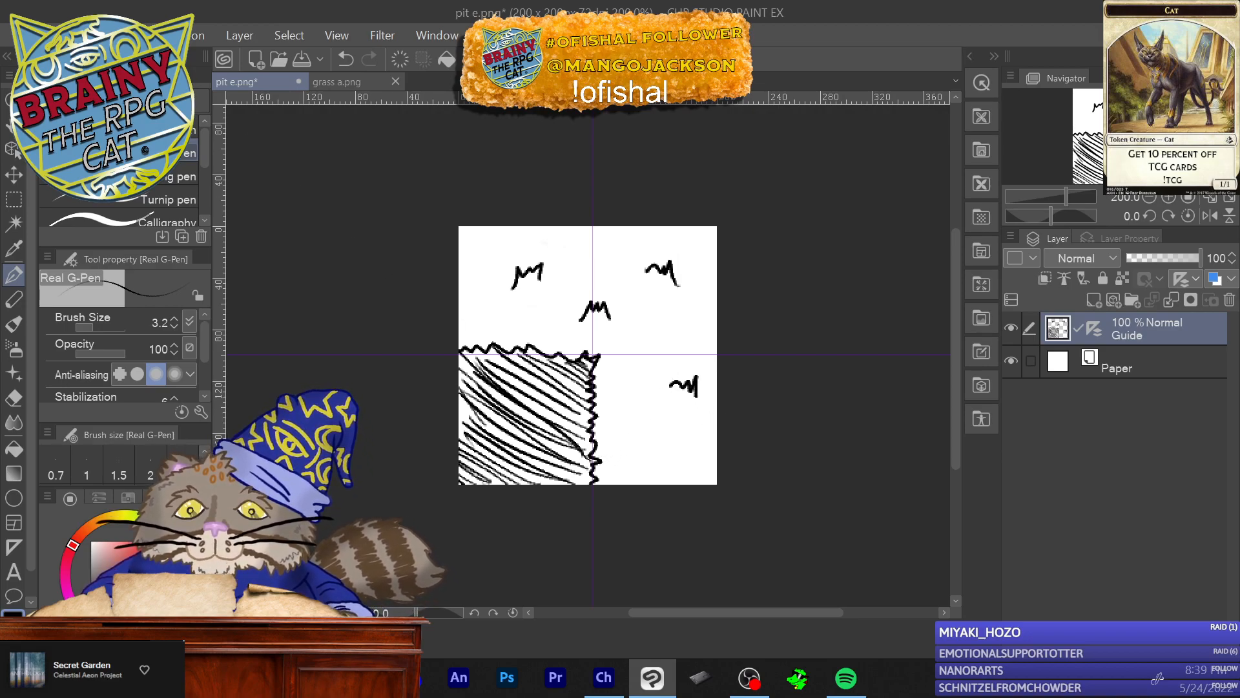
pyautogui.click(91, 35)
pyautogui.click(123, 39)
pyautogui.moveTo(667, 379); pyautogui.dragTo(691, 379)
pyautogui.moveTo(612, 449)
pyautogui.mouseDown()
pyautogui.moveTo(631, 436)
pyautogui.moveTo(644, 445)
pyautogui.mouseUp()
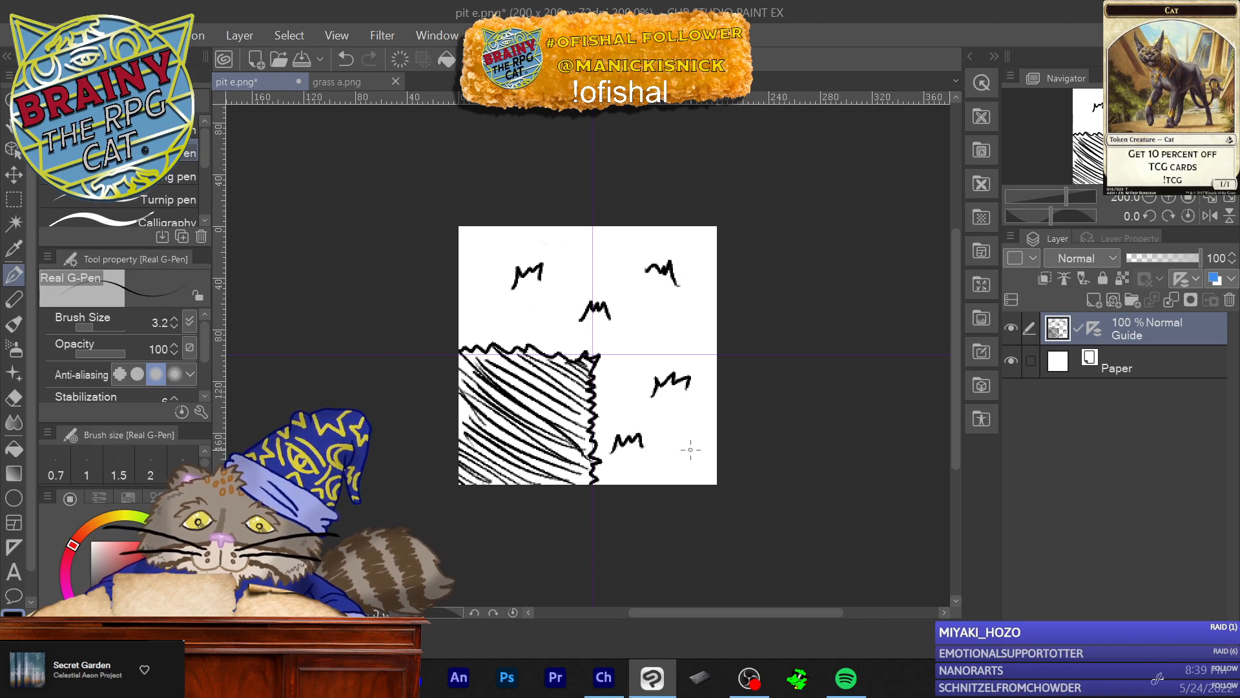
# Step: Save the tile as a new PNG named "pit f" in the outdoors folder, accepting the loss of layer information
pyautogui.click(21, 35)
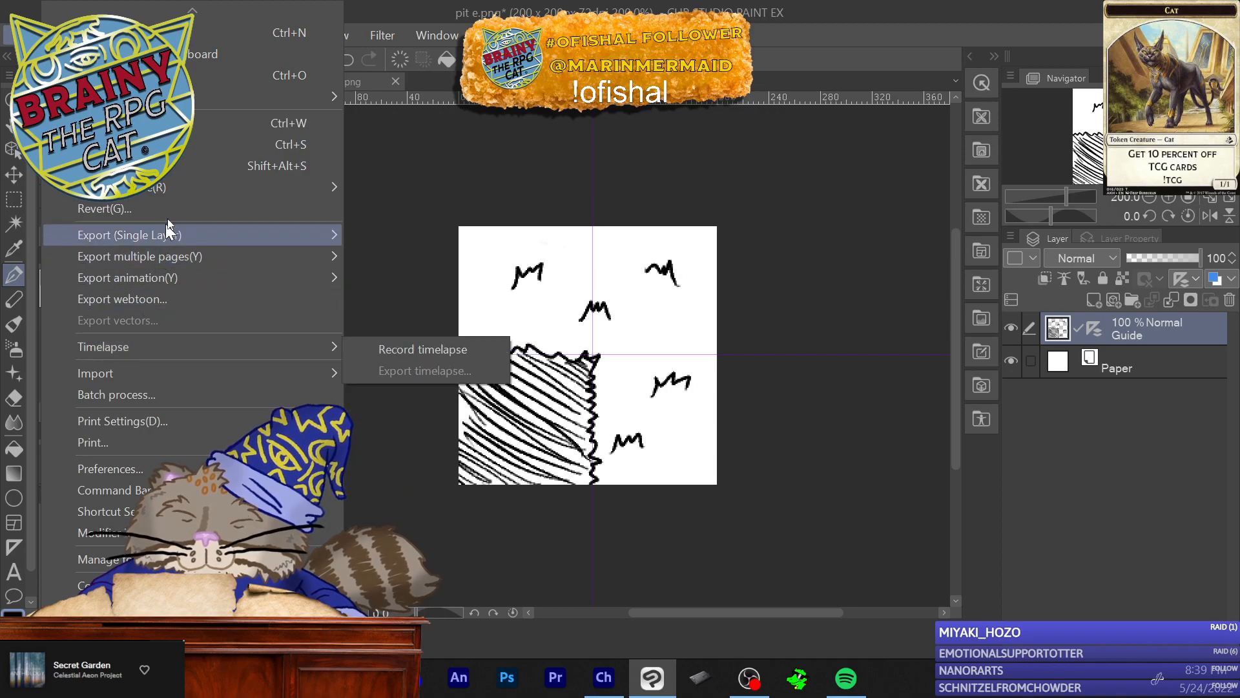
pyautogui.click(181, 169)
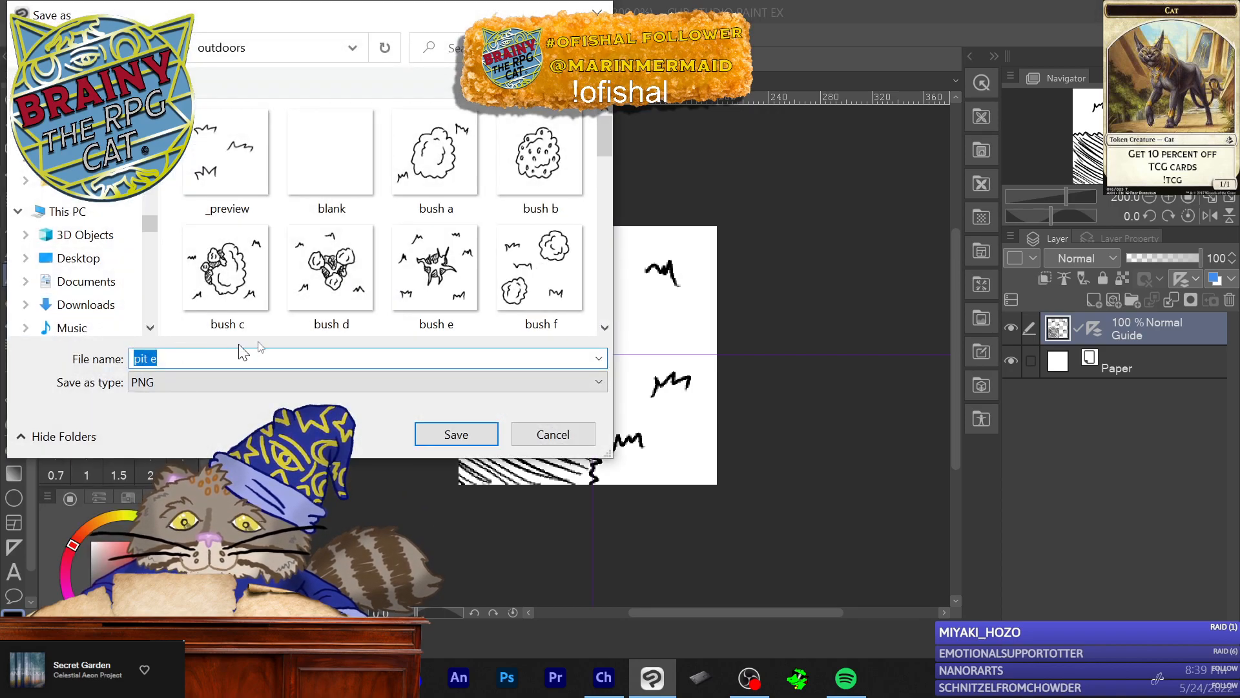
pyautogui.press('End')
pyautogui.press('BackSpace')
pyautogui.write('f')
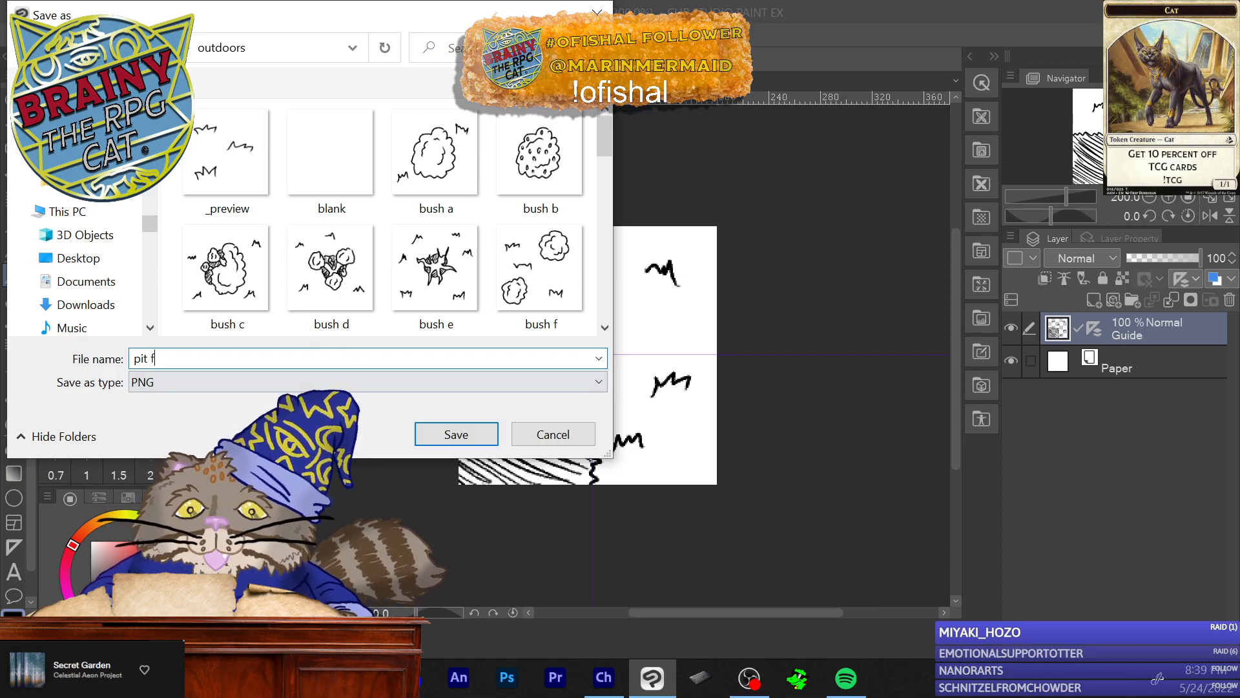
pyautogui.click(427, 433)
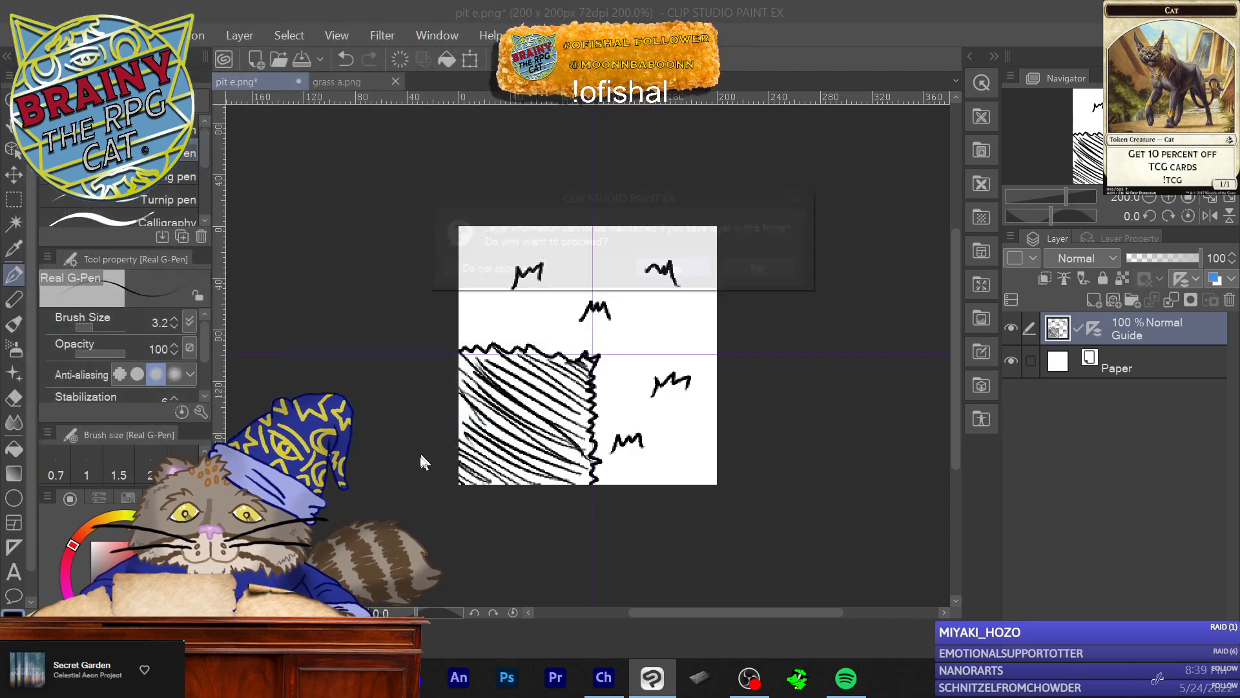
pyautogui.click(673, 267)
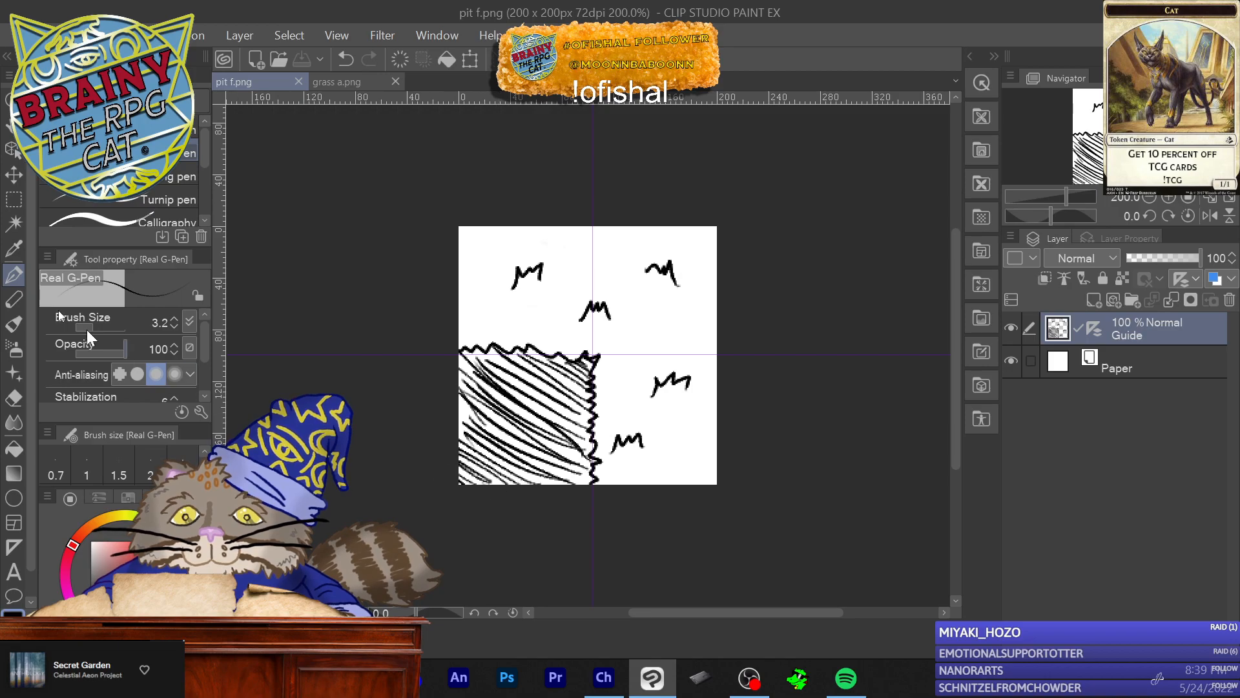
# Step: Rotate the entire canvas 90 degrees clockwise to make the next pit corner variant
pyautogui.click(97, 35)
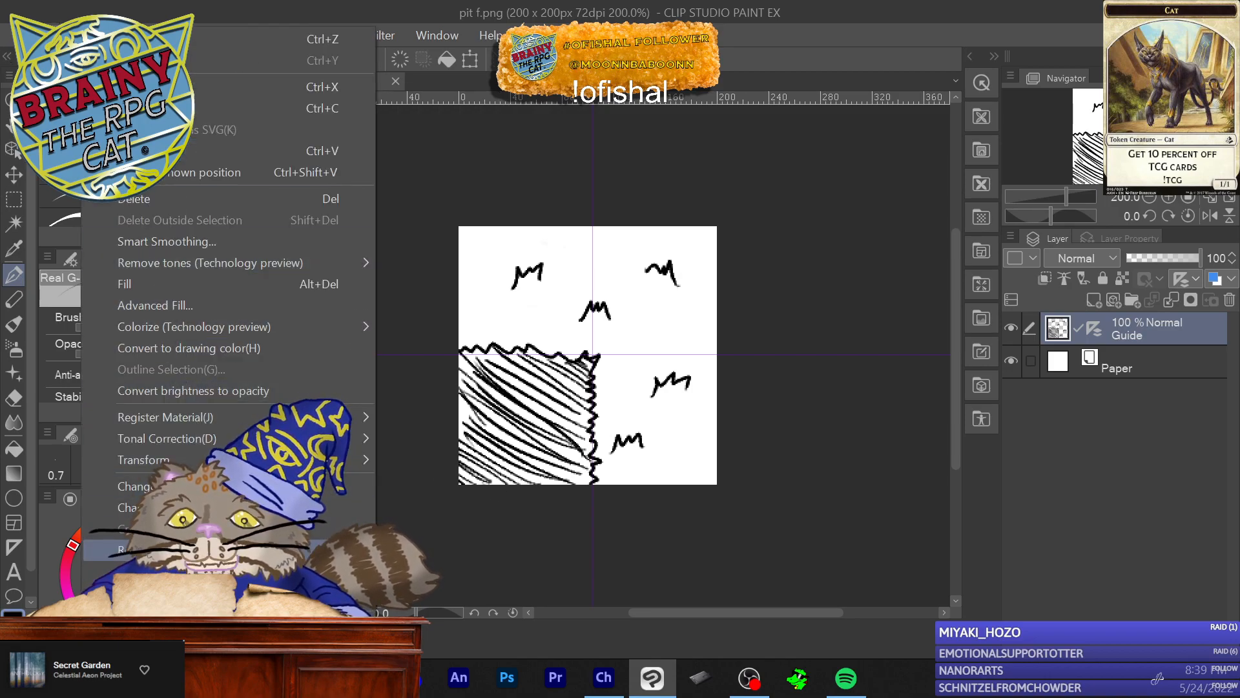
pyautogui.moveTo(323, 549)
pyautogui.click(499, 559)
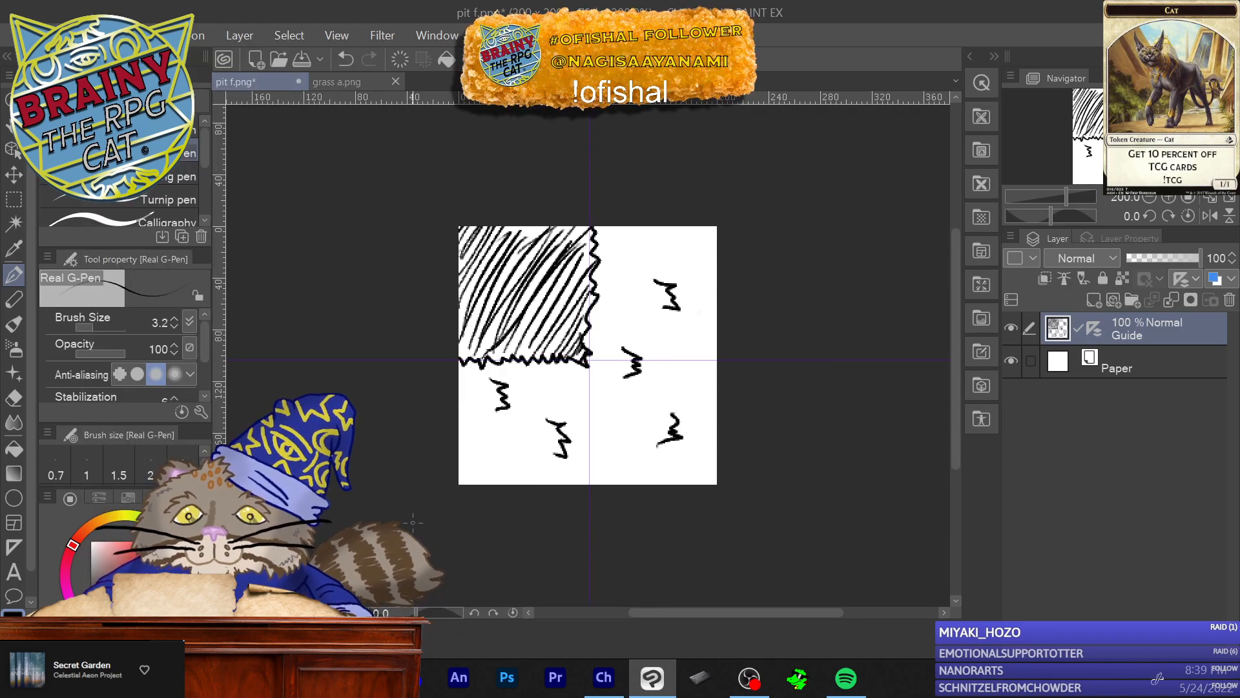
# Step: Erase the five sideways grass tufts below and to the right of the hatched pit corner
pyautogui.moveTo(496, 410)
pyautogui.mouseDown()
pyautogui.moveTo(505, 384)
pyautogui.moveTo(501, 419)
pyautogui.moveTo(554, 425)
pyautogui.moveTo(566, 444)
pyautogui.moveTo(572, 434)
pyautogui.moveTo(492, 390)
pyautogui.moveTo(570, 403)
pyautogui.mouseUp()
pyautogui.moveTo(628, 370); pyautogui.dragTo(631, 352)
pyautogui.moveTo(673, 418); pyautogui.dragTo(658, 452)
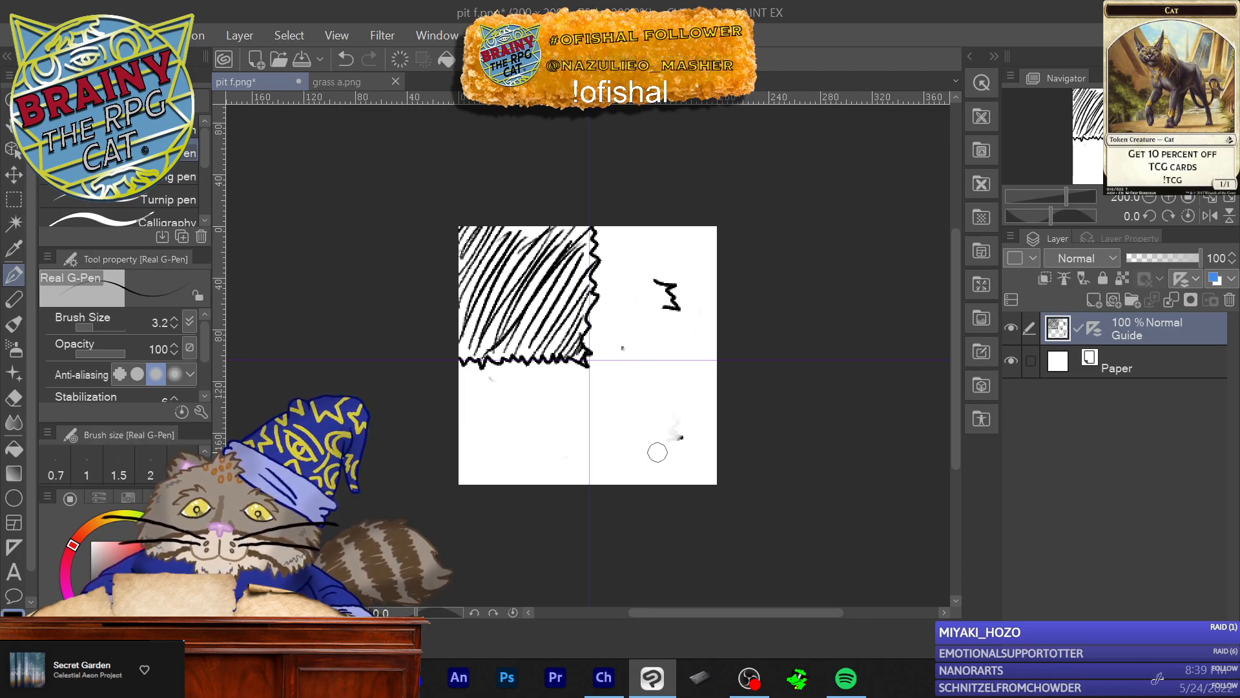
pyautogui.moveTo(662, 272); pyautogui.dragTo(657, 309)
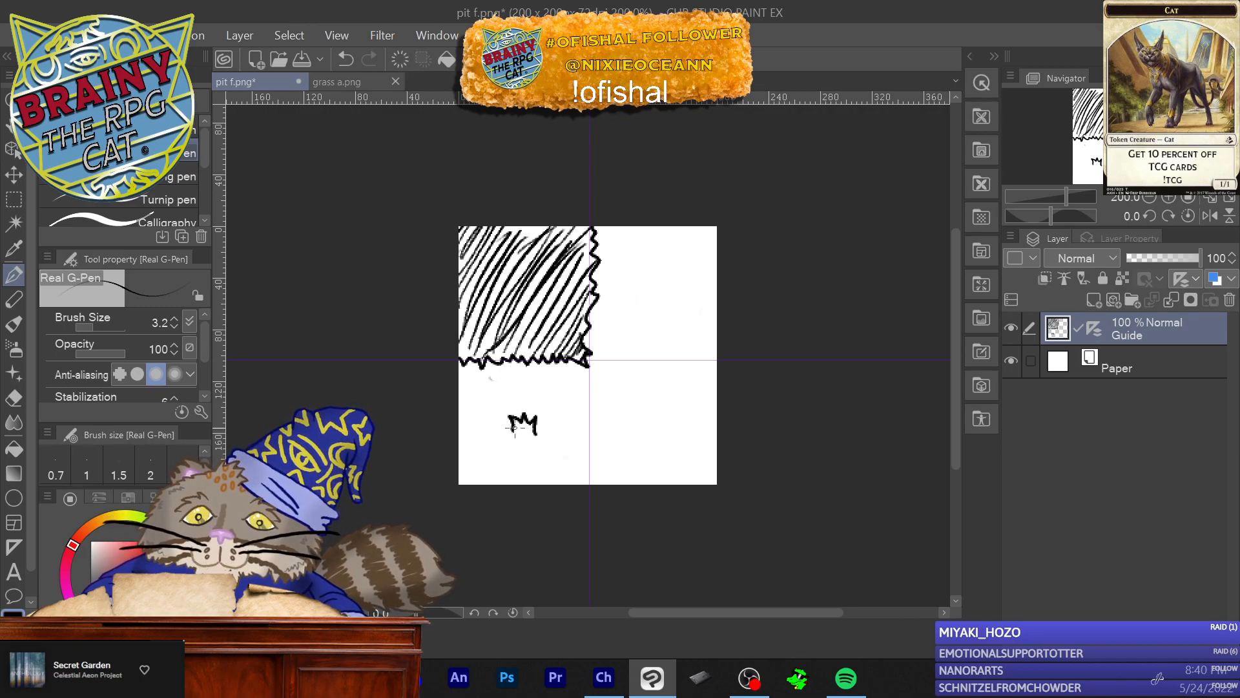
# Step: Draw four small zigzag grass tufts in the blank ground to the right and lower right of the hatched pit
pyautogui.moveTo(670, 420); pyautogui.dragTo(645, 403)
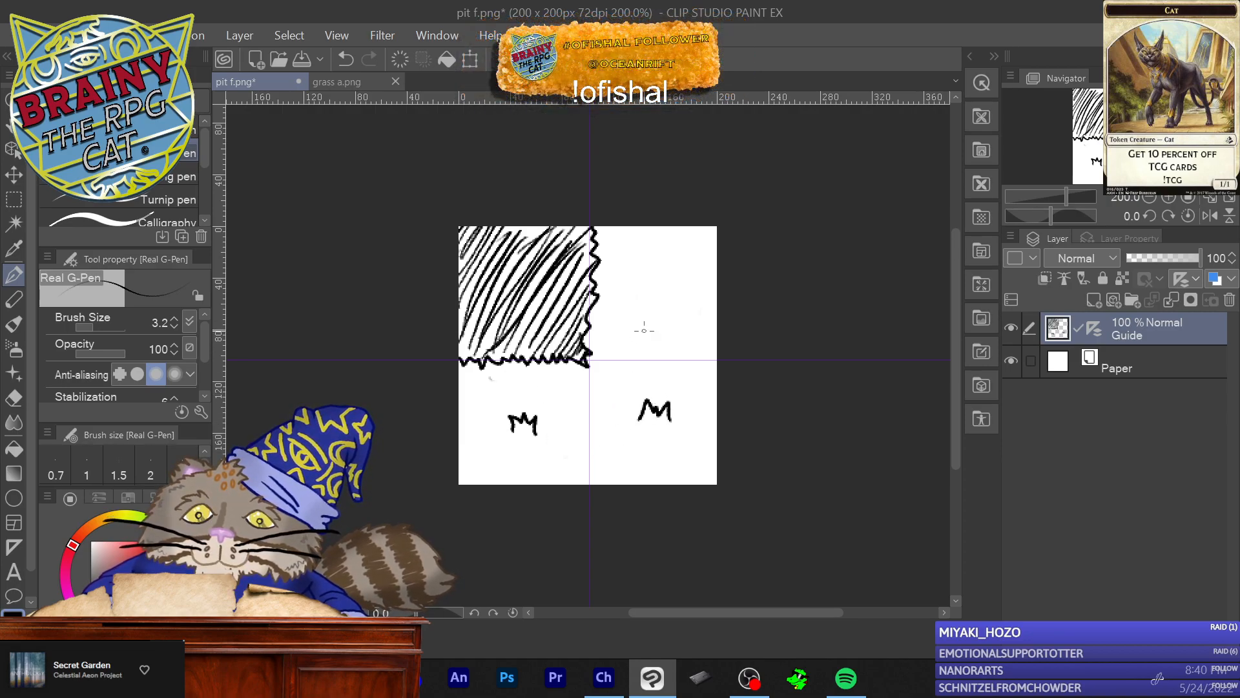
pyautogui.moveTo(649, 310); pyautogui.dragTo(628, 323)
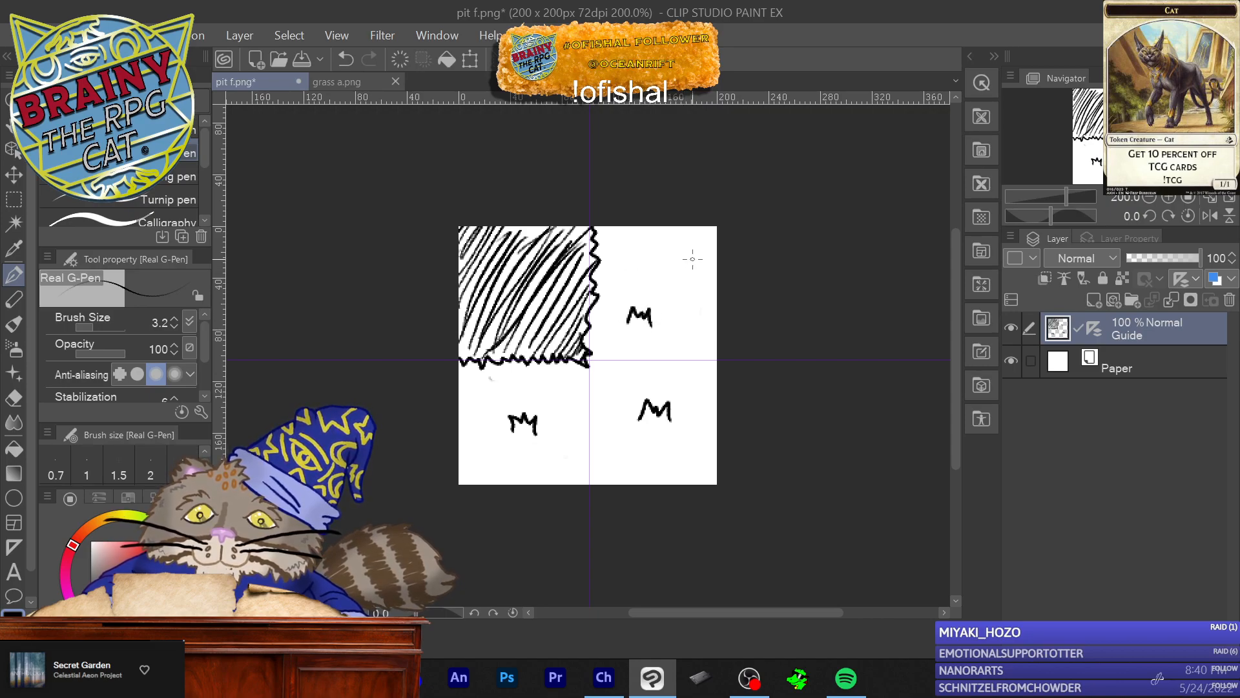
pyautogui.moveTo(675, 284); pyautogui.dragTo(703, 288)
pyautogui.moveTo(615, 249); pyautogui.dragTo(649, 253)
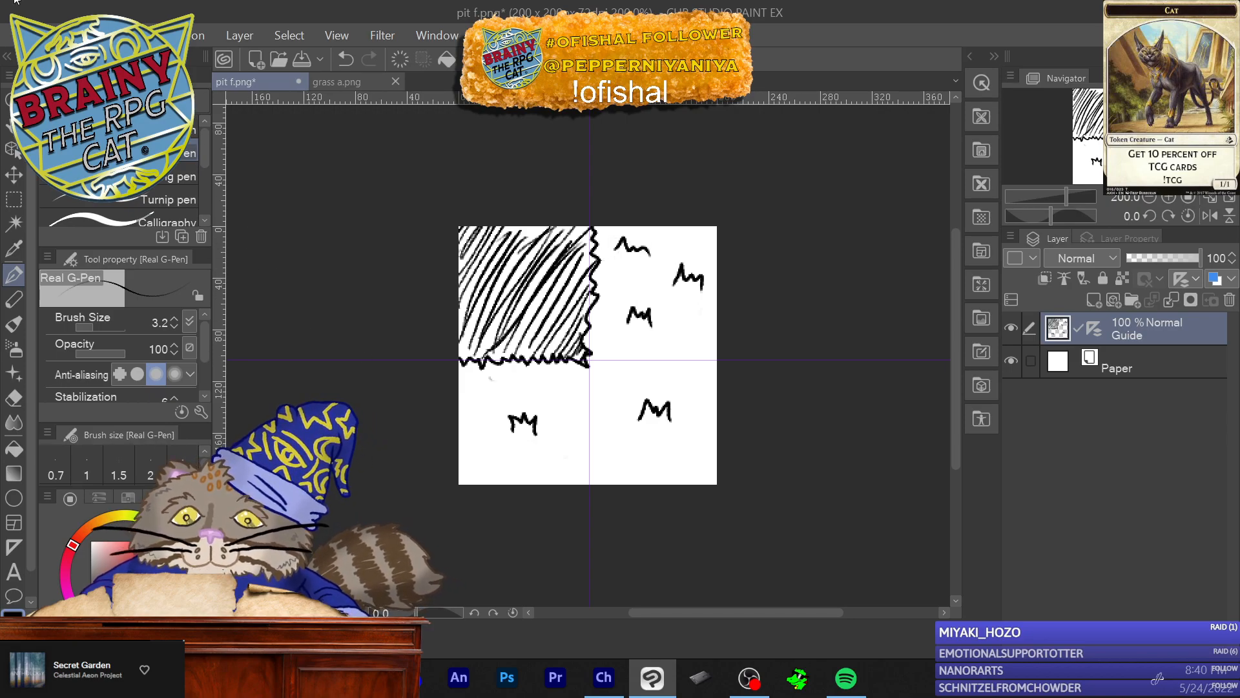
# Step: Save the tile as a new PNG named "pit g" in the outdoors folder, accepting the loss of layer information
pyautogui.click(10, 36)
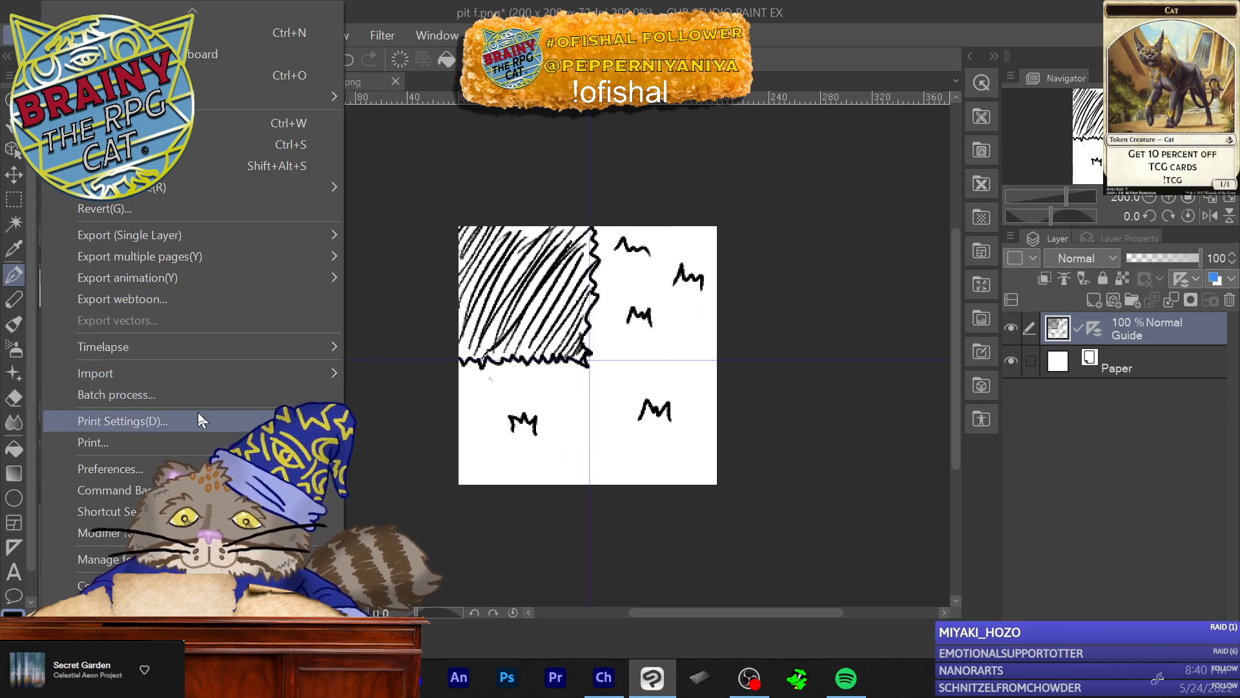
pyautogui.click(222, 164)
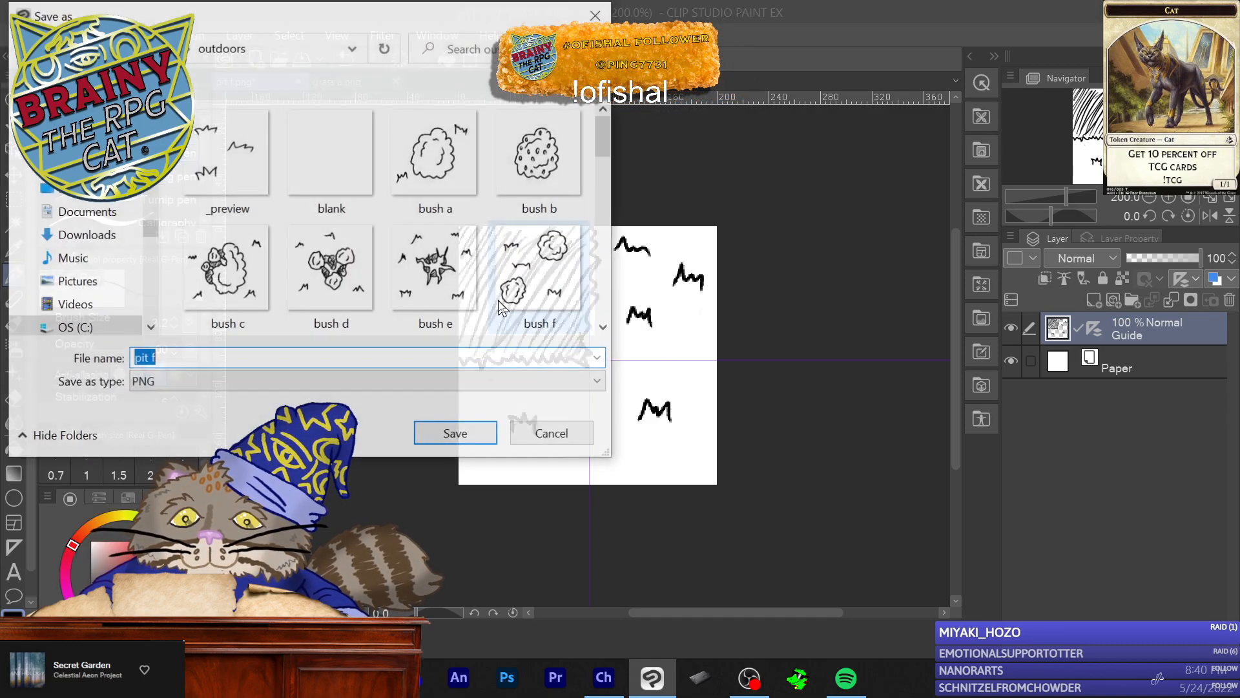
pyautogui.click(266, 358)
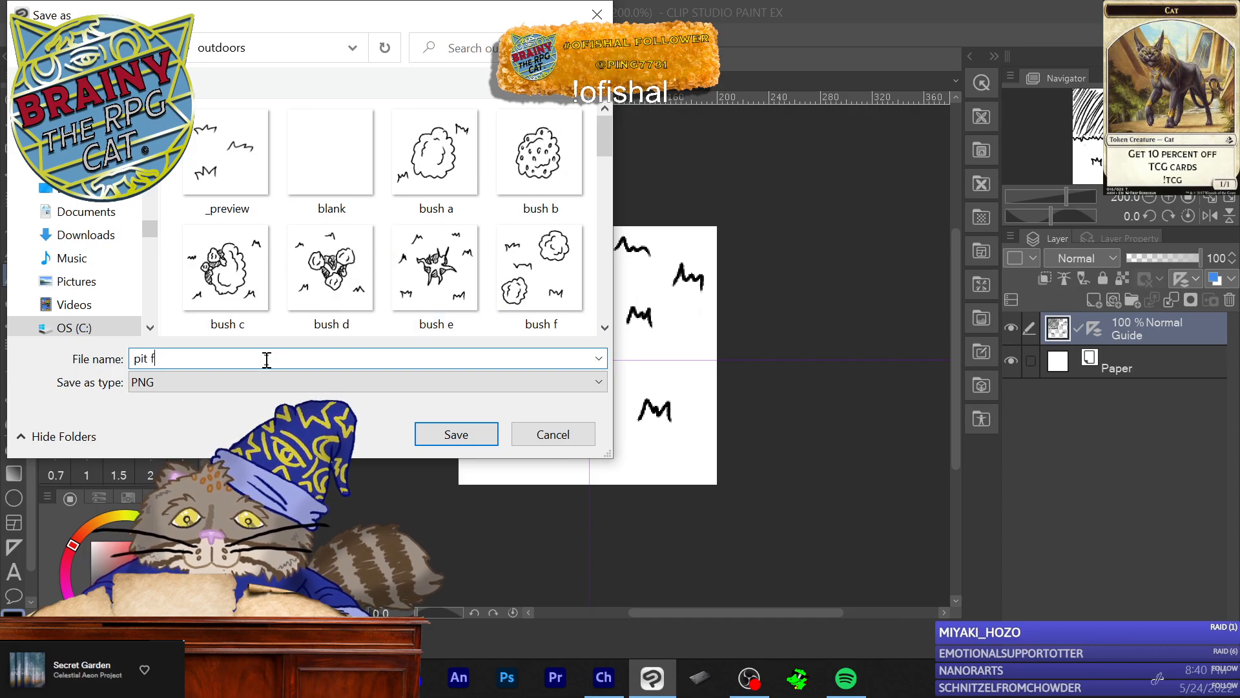
pyautogui.press('BackSpace')
pyautogui.write('g')
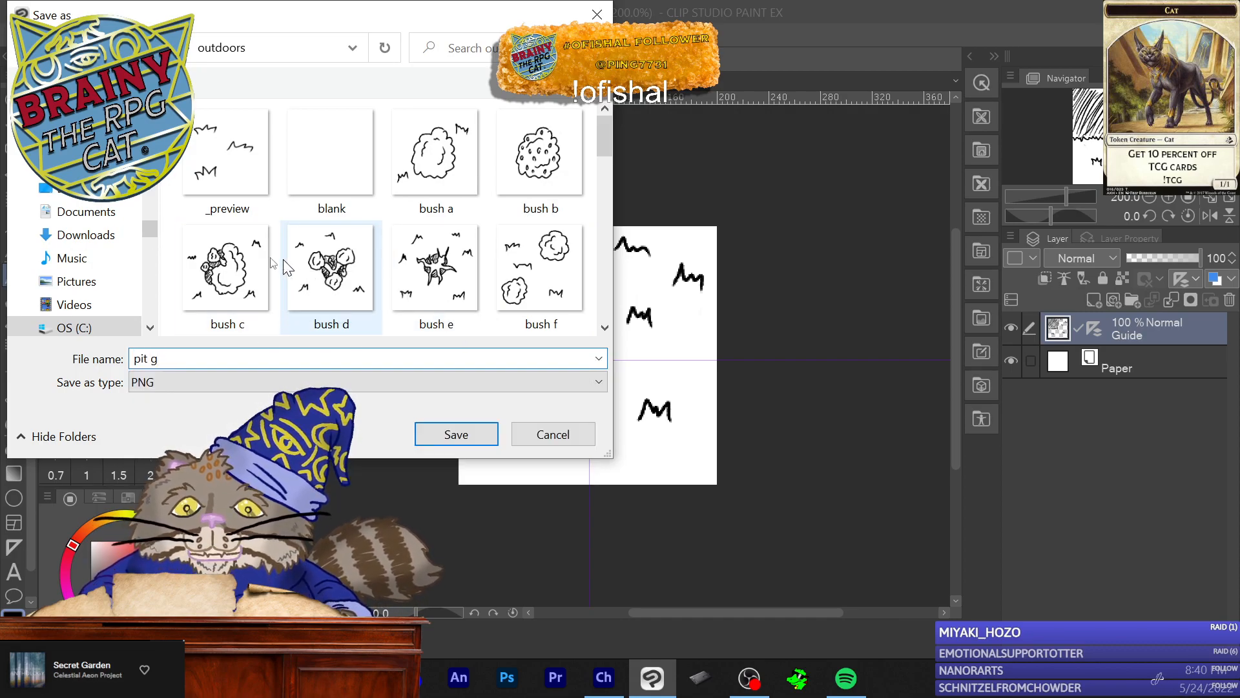
pyautogui.click(445, 446)
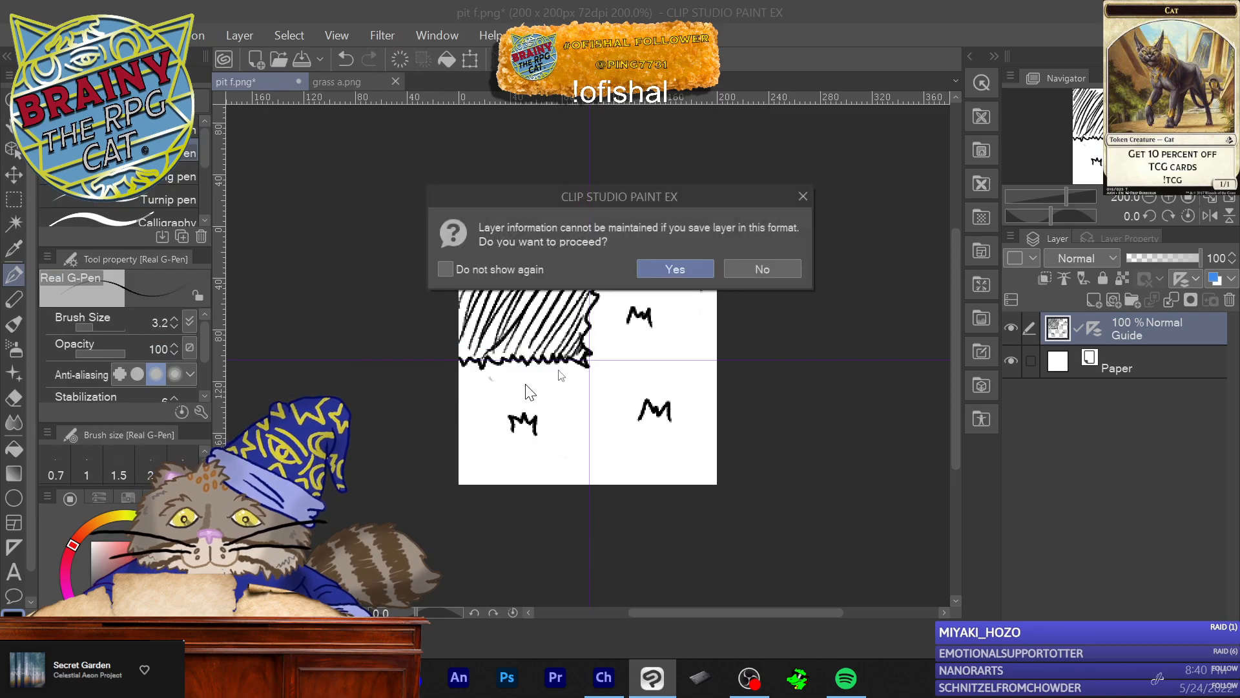
pyautogui.click(672, 270)
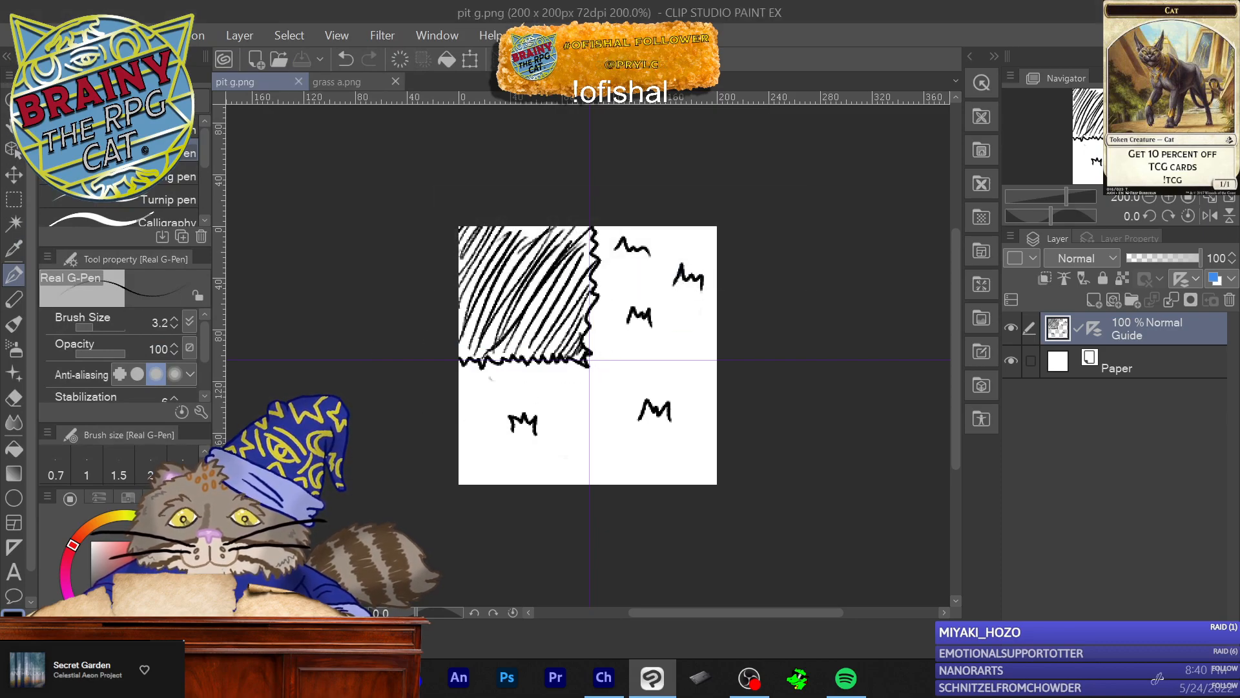
# Step: Rotate the canvas 90 degrees clockwise and replace the sideways grass tufts with upright ones around the pit corner
pyautogui.click(97, 35)
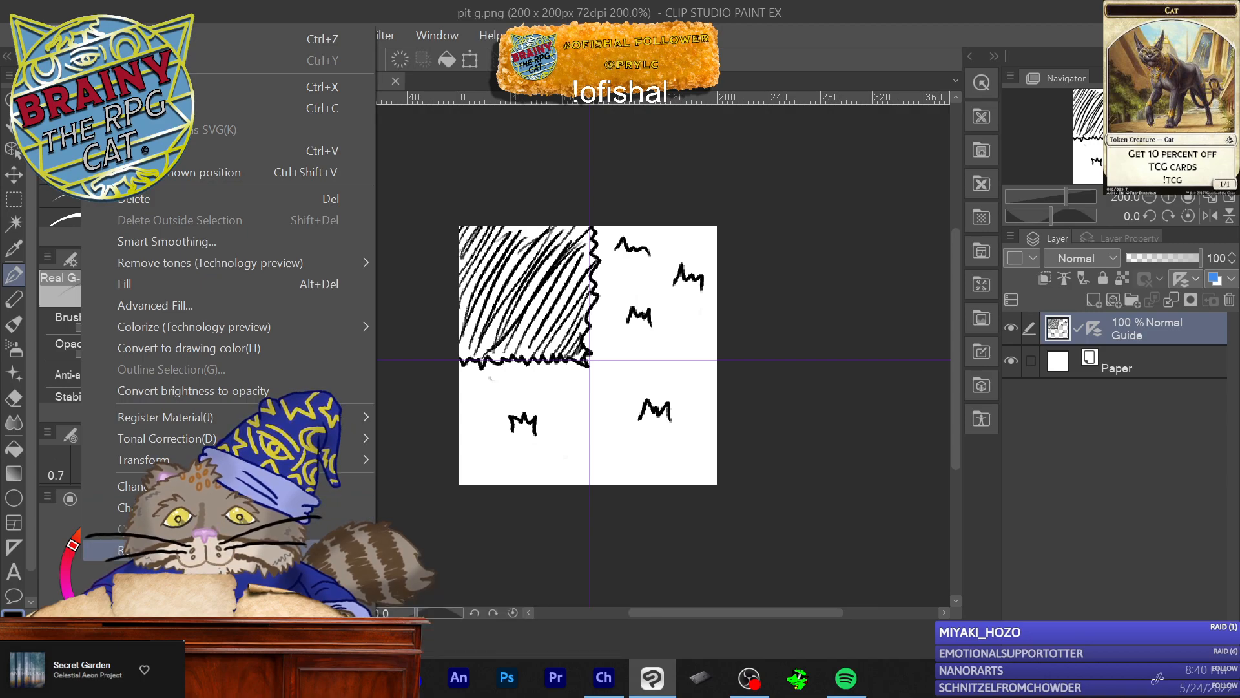
pyautogui.moveTo(323, 549)
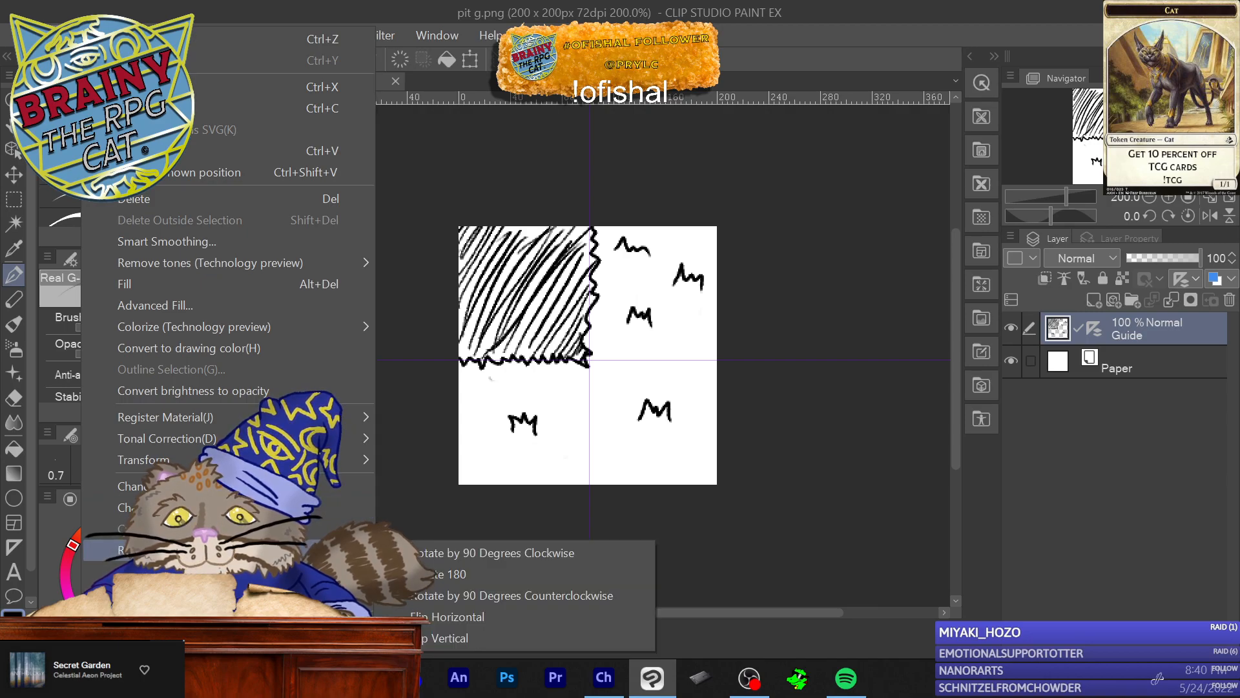
pyautogui.click(580, 547)
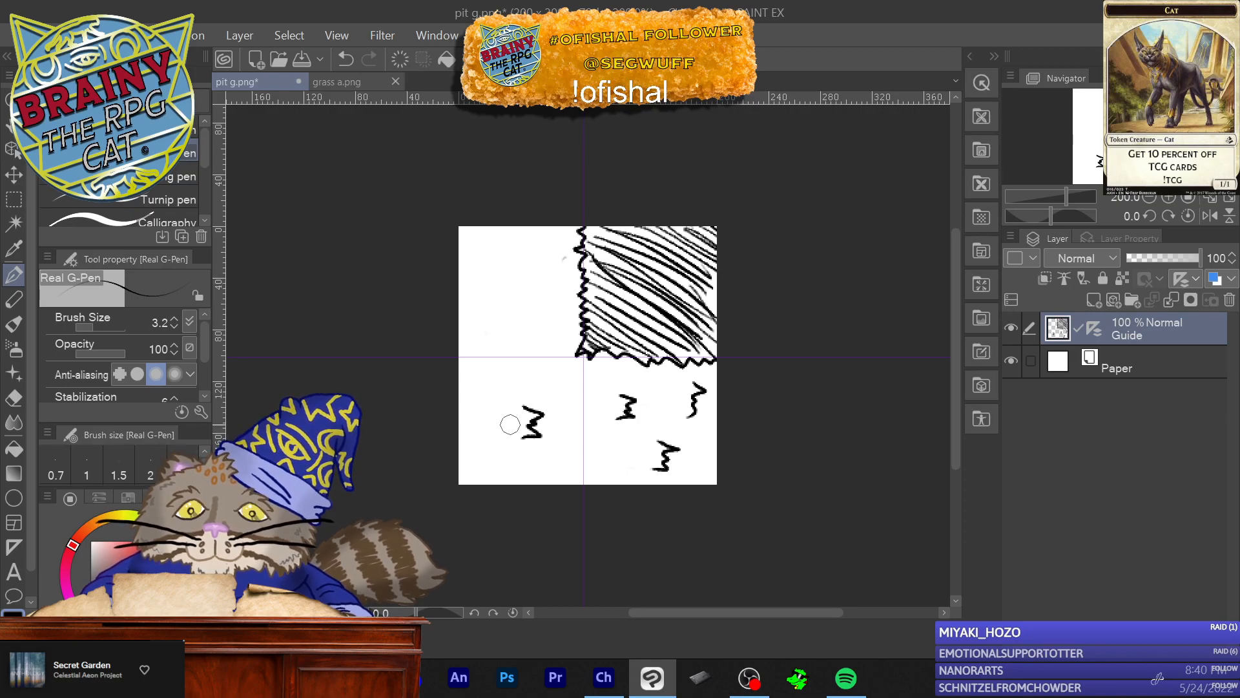
pyautogui.moveTo(646, 456)
pyautogui.mouseDown()
pyautogui.moveTo(668, 467)
pyautogui.moveTo(693, 399)
pyautogui.mouseUp()
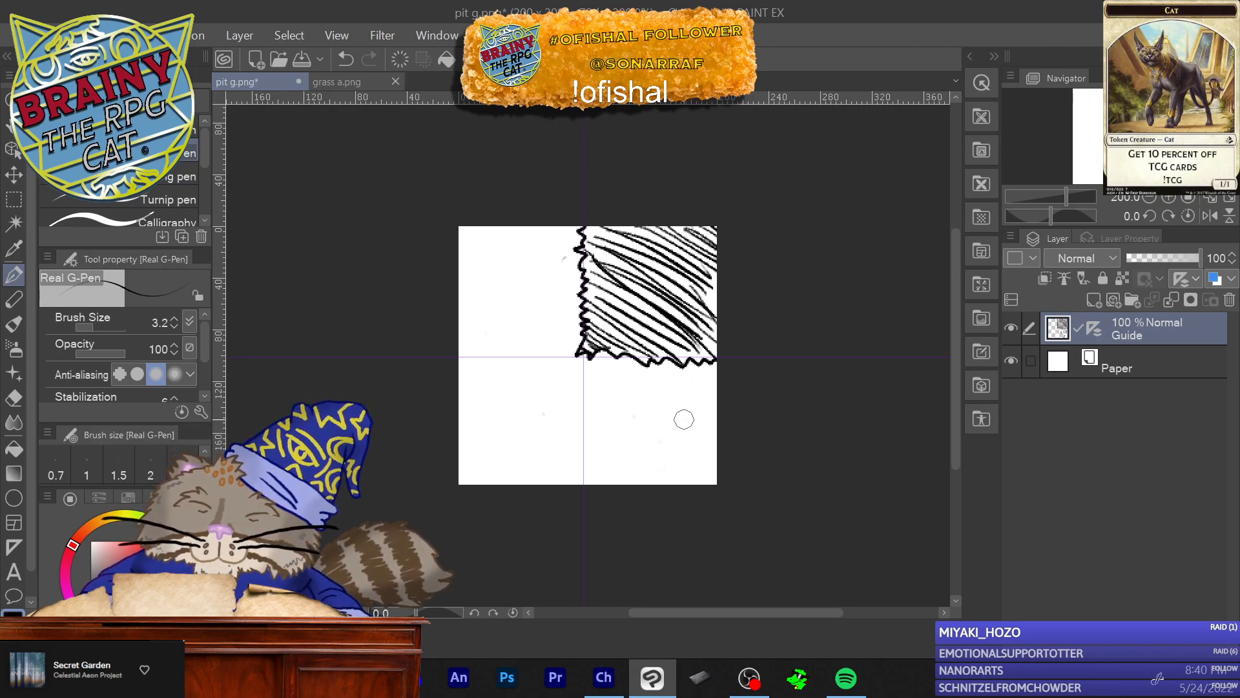
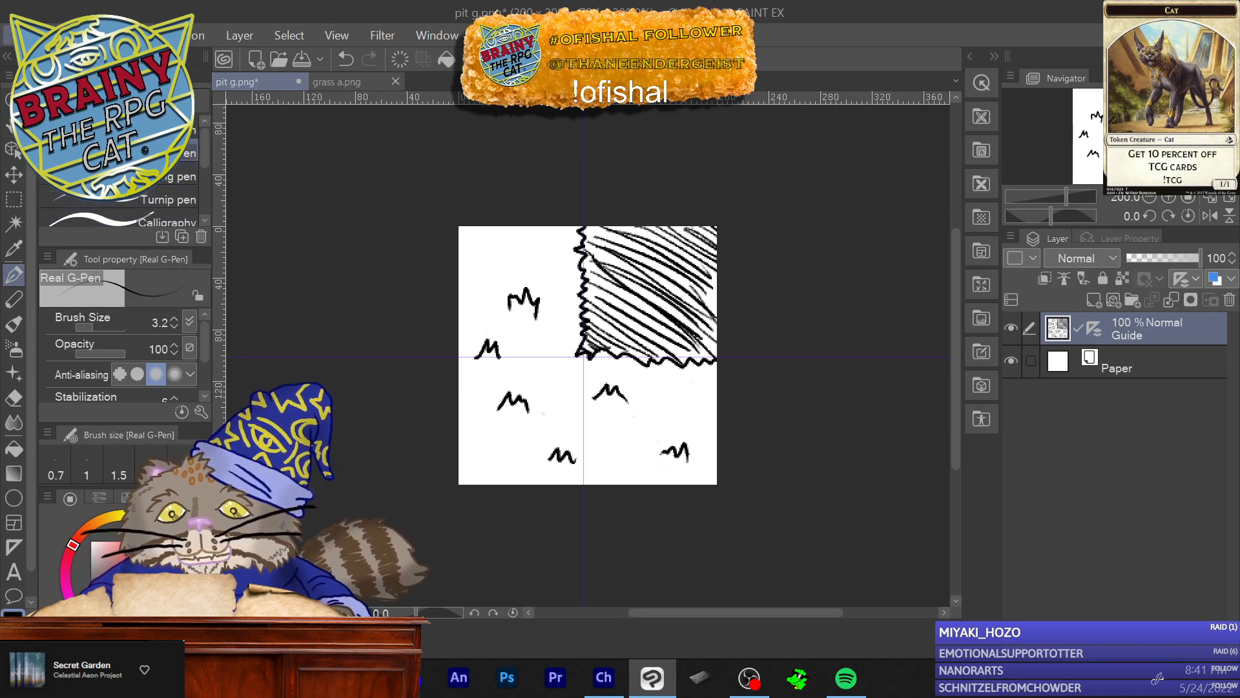
# Step: Save the rotated tile as a new PNG named "pit h" in the outdoors folder, accepting the loss of layer information
pyautogui.click(20, 35)
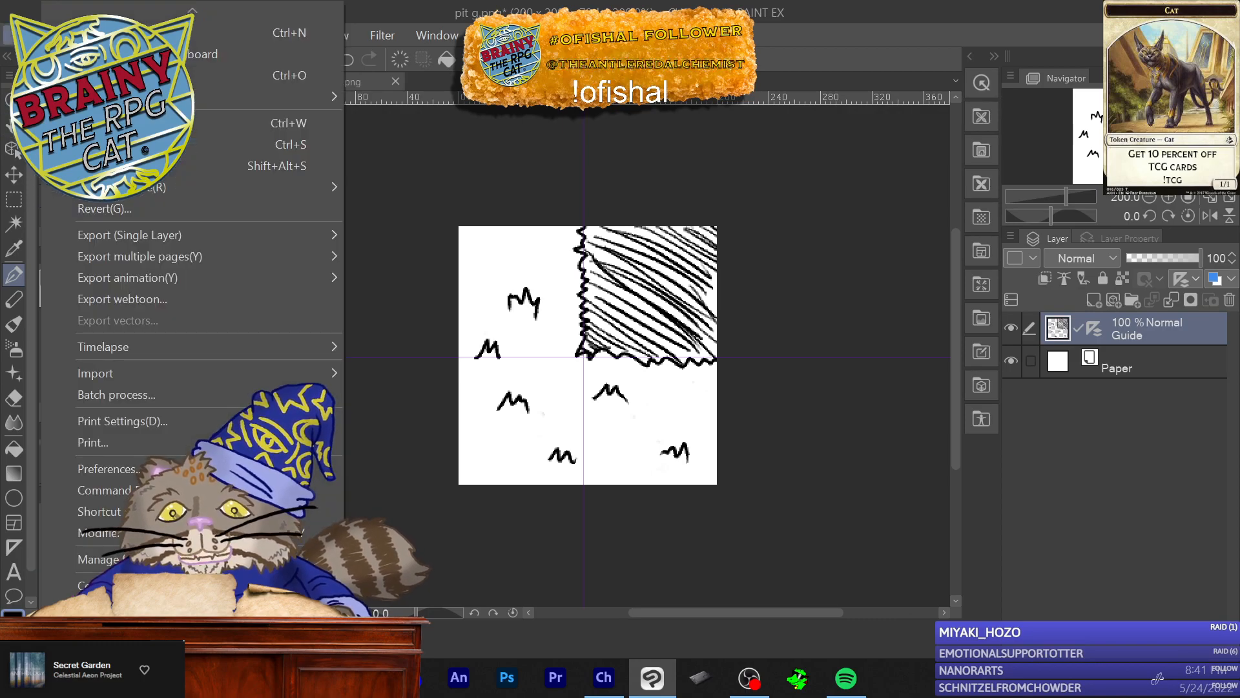
pyautogui.click(241, 165)
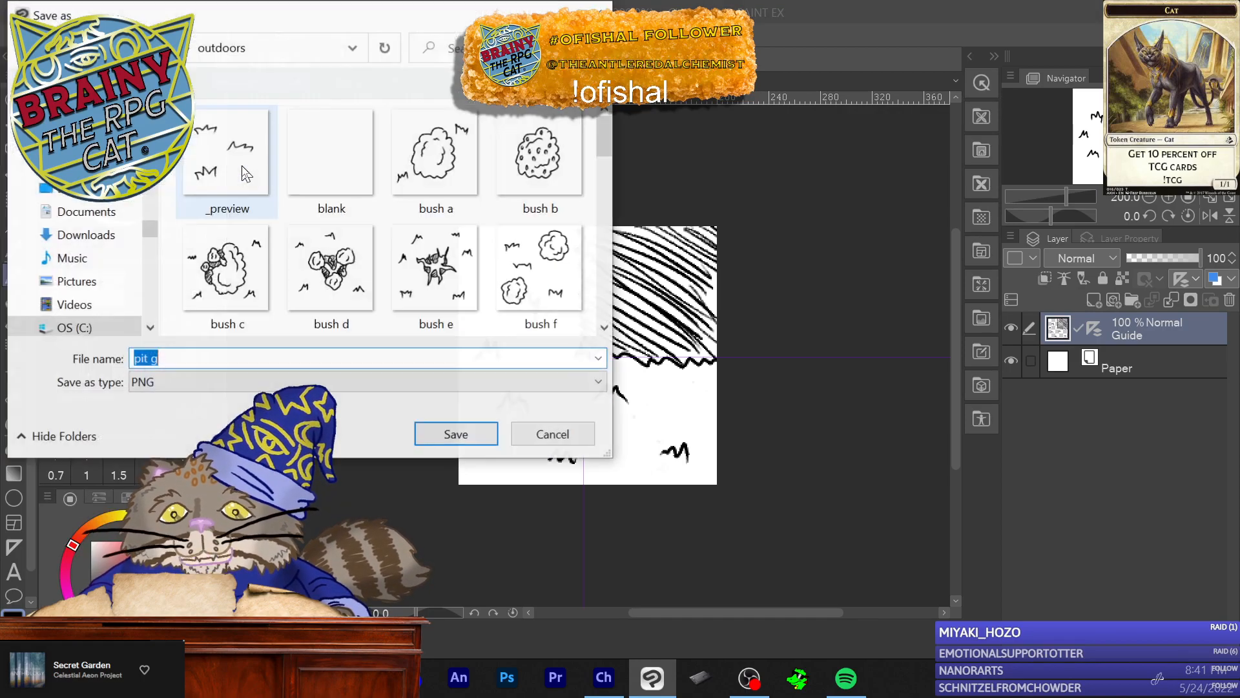
pyautogui.click(200, 362)
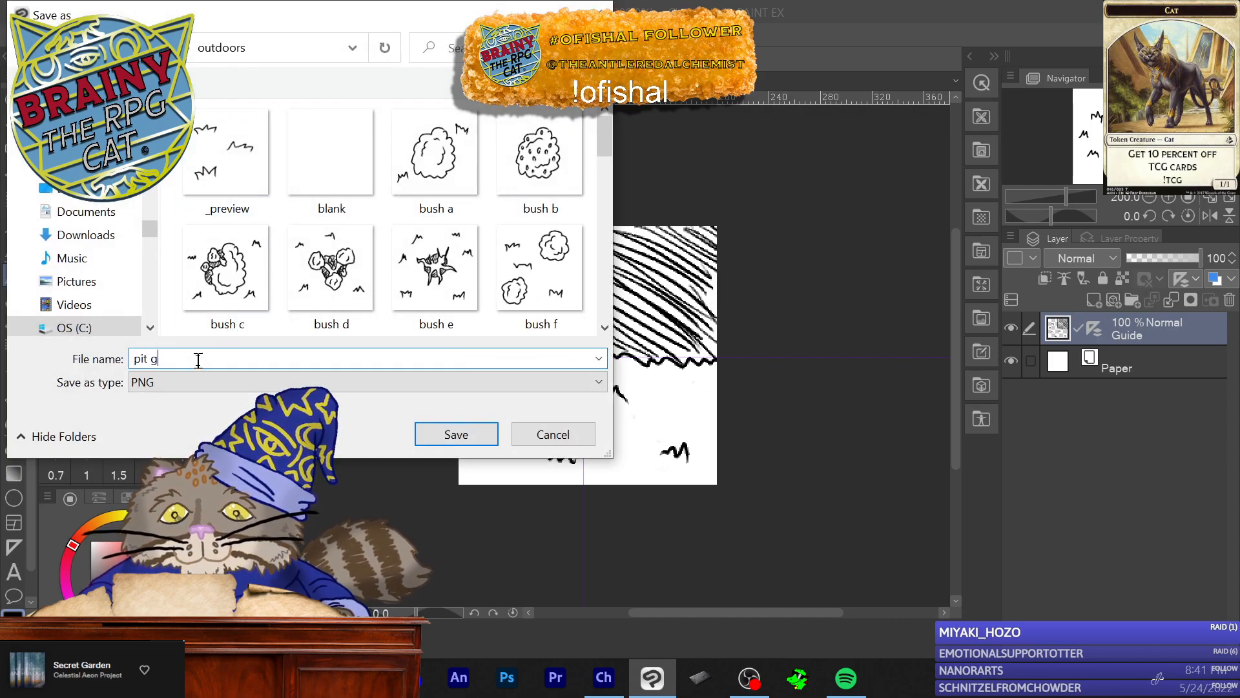
pyautogui.press('BackSpace')
pyautogui.write('h')
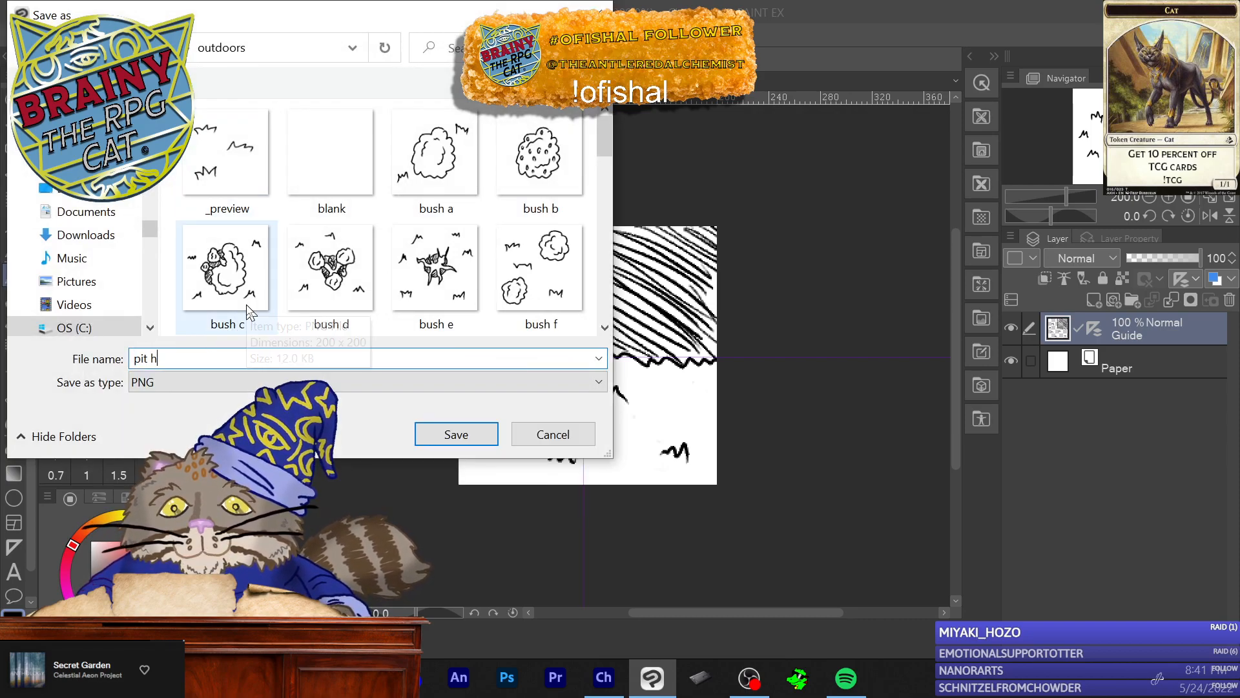
pyautogui.click(448, 436)
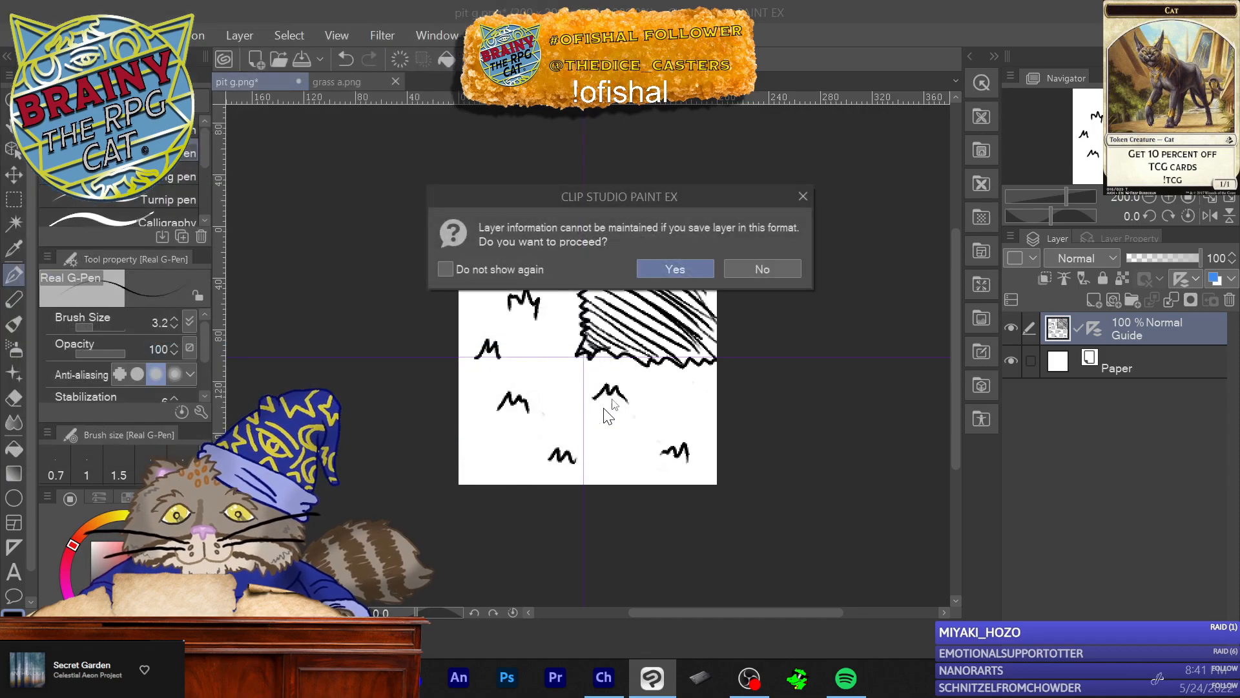
pyautogui.click(675, 269)
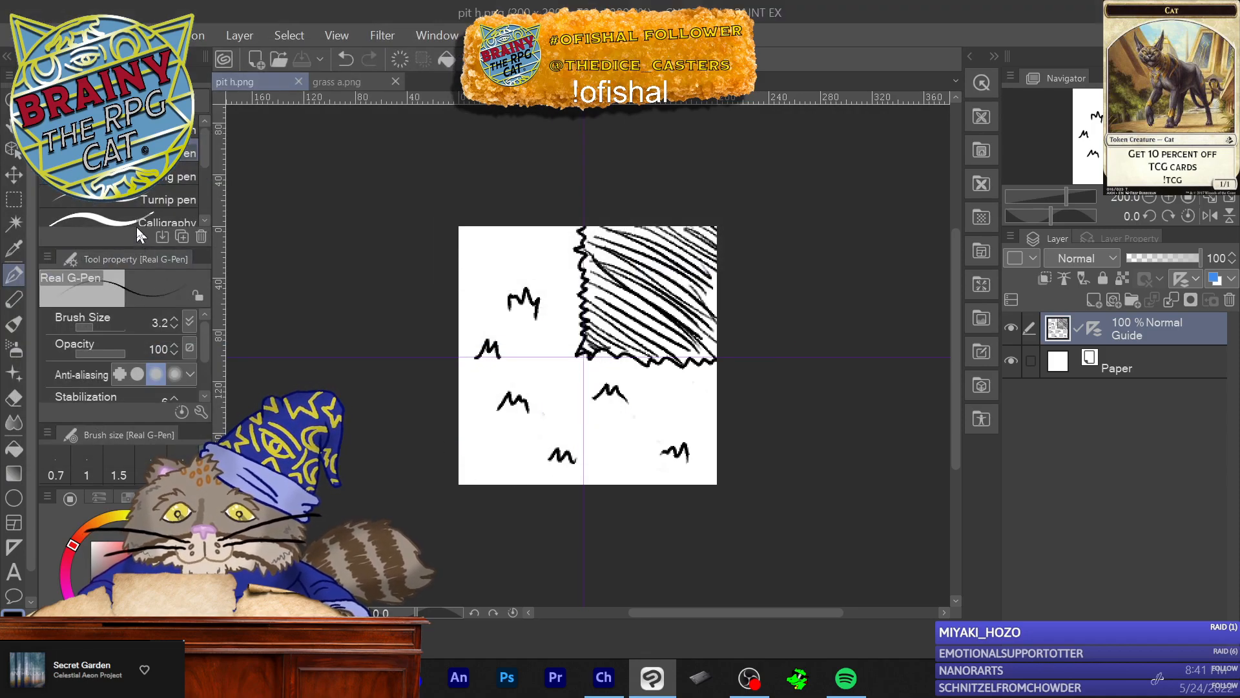
# Step: Delete the Guide layer with the old pit drawing and add a new empty layer above Paper
pyautogui.click(1230, 300)
pyautogui.click(630, 269)
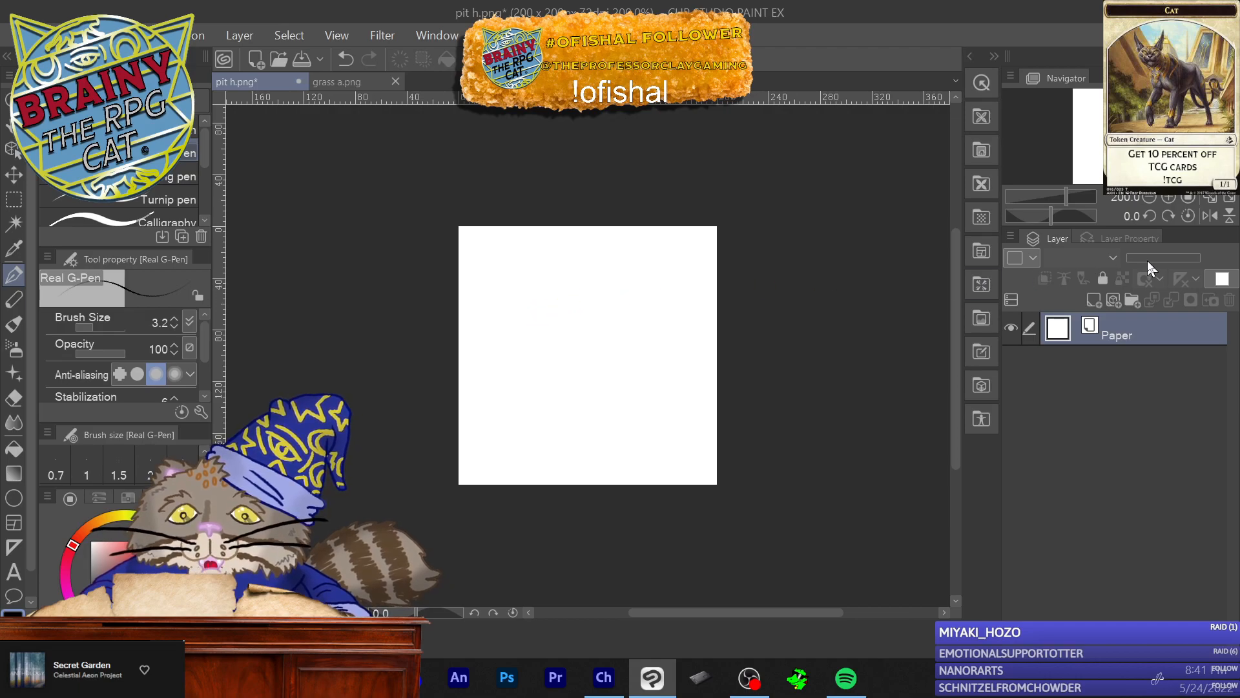
pyautogui.click(1092, 300)
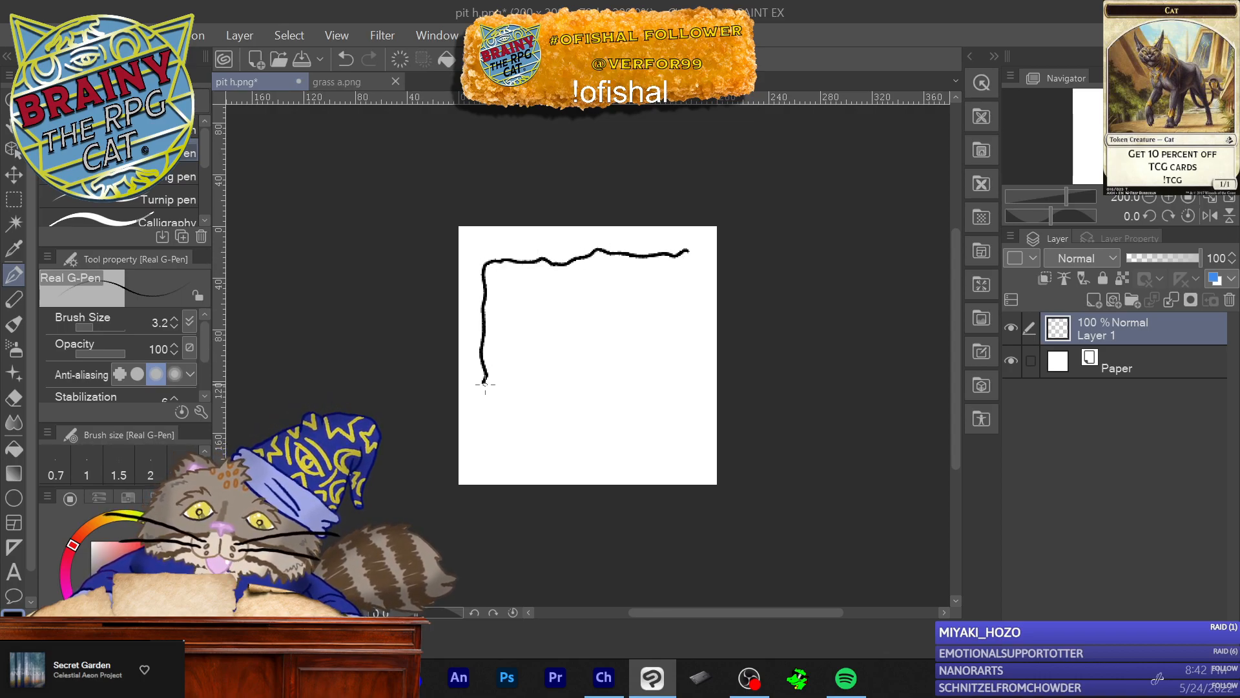
# Step: Draw a closed, jagged, roughly square pit outline just inside the canvas edges with the Real G-Pen
pyautogui.moveTo(482, 433)
pyautogui.mouseDown()
pyautogui.moveTo(485, 452)
pyautogui.moveTo(508, 463)
pyautogui.mouseUp()
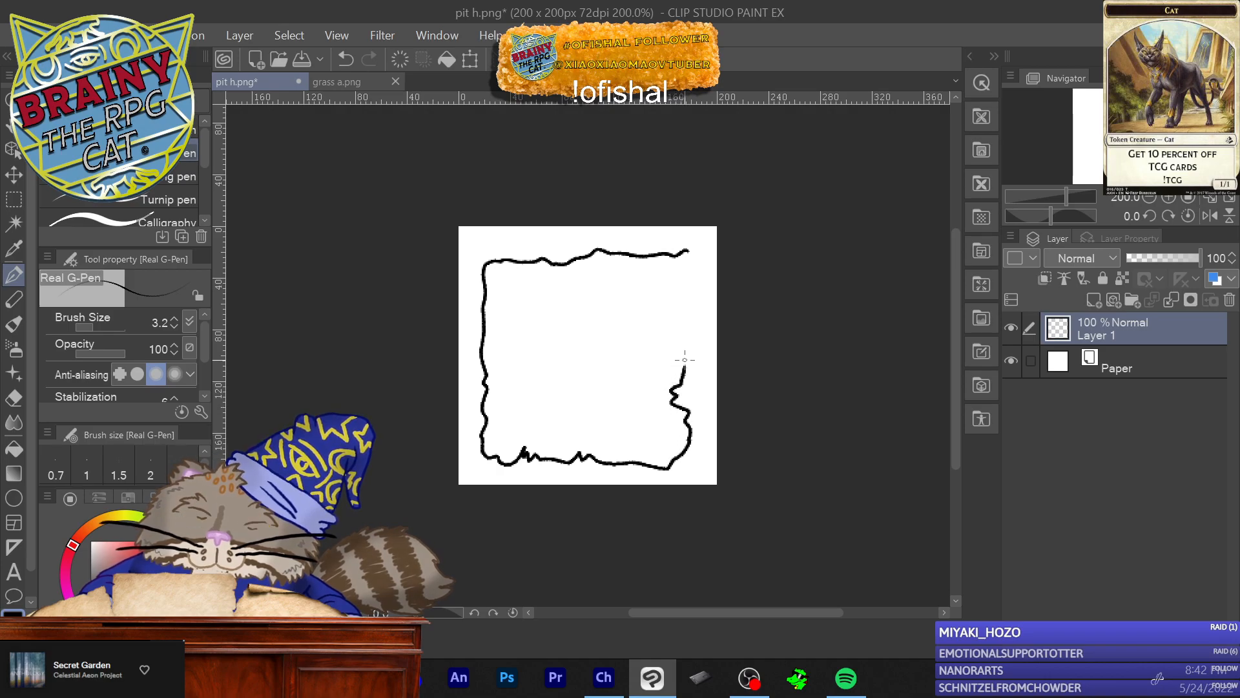
pyautogui.moveTo(677, 318); pyautogui.dragTo(688, 302)
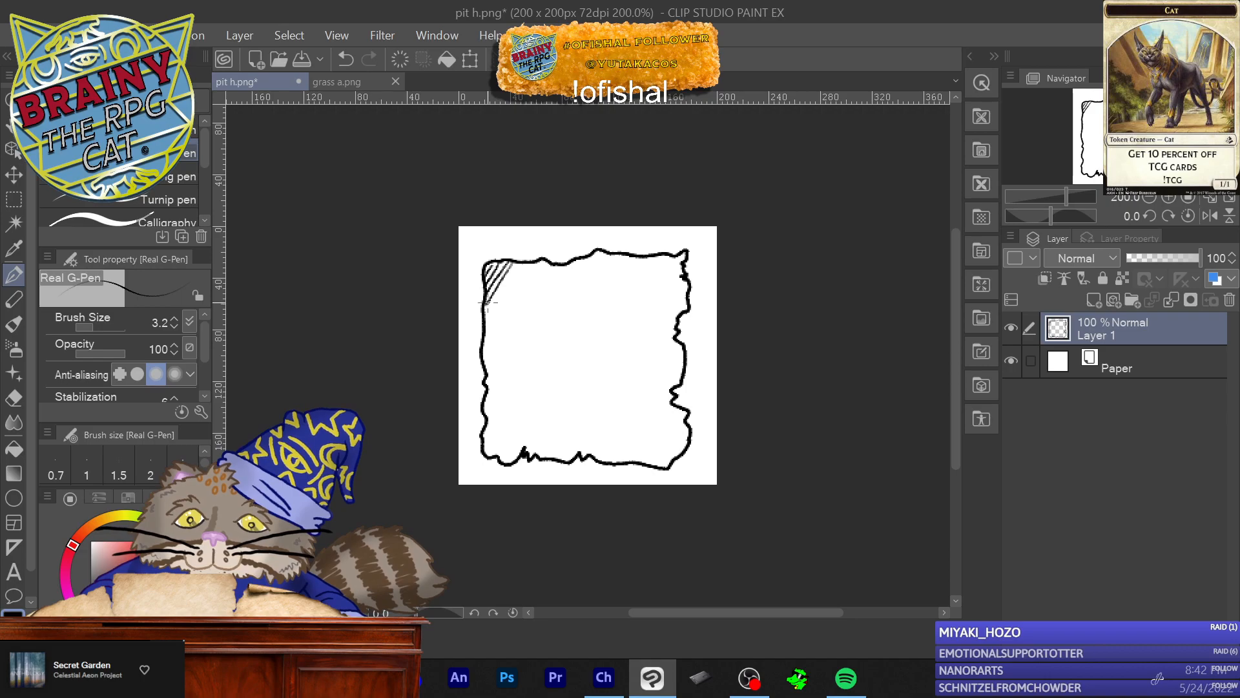
# Step: Fill the whole pit outline with slanted hatching strokes, working from its upper-left corner to its lower-right corner
pyautogui.moveTo(534, 265); pyautogui.dragTo(484, 352)
pyautogui.moveTo(545, 270); pyautogui.dragTo(485, 376)
pyautogui.moveTo(557, 264); pyautogui.dragTo(489, 392)
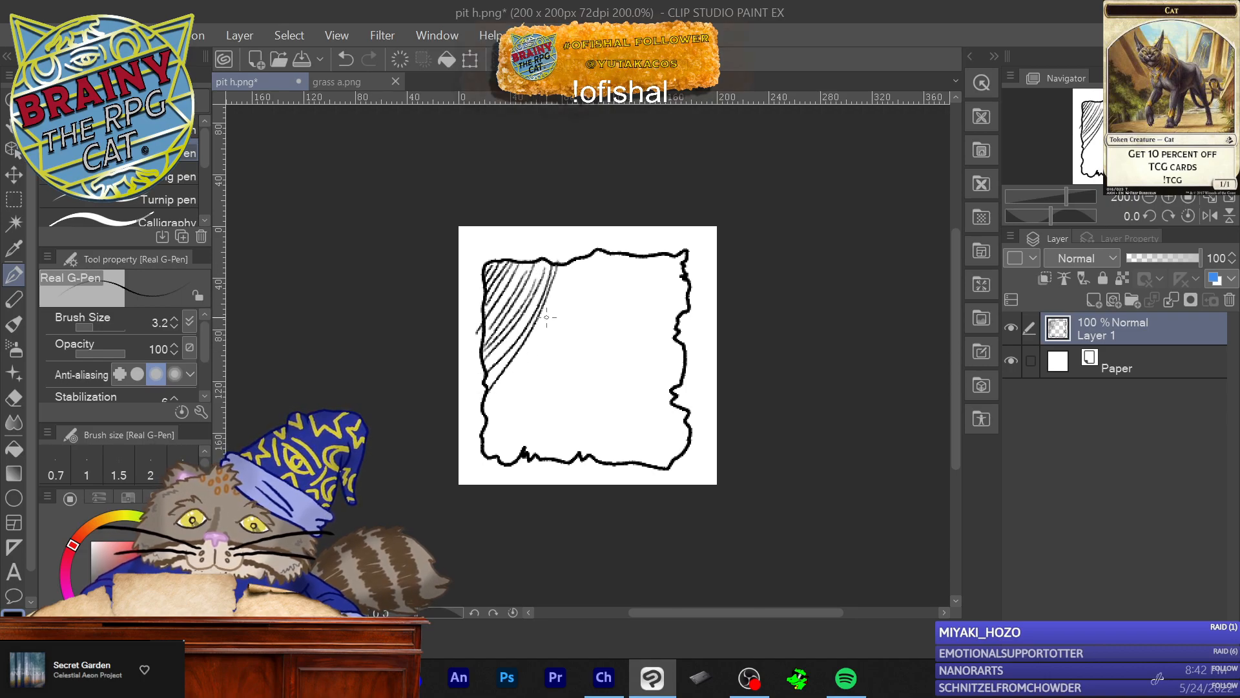
pyautogui.moveTo(569, 265); pyautogui.dragTo(490, 382)
pyautogui.moveTo(547, 333); pyautogui.dragTo(488, 412)
pyautogui.moveTo(587, 283); pyautogui.dragTo(481, 426)
pyautogui.moveTo(606, 252); pyautogui.dragTo(489, 441)
pyautogui.moveTo(584, 269)
pyautogui.mouseDown()
pyautogui.moveTo(486, 443)
pyautogui.moveTo(511, 430)
pyautogui.mouseUp()
pyautogui.moveTo(622, 265); pyautogui.dragTo(476, 482)
pyautogui.moveTo(630, 262); pyautogui.dragTo(534, 443)
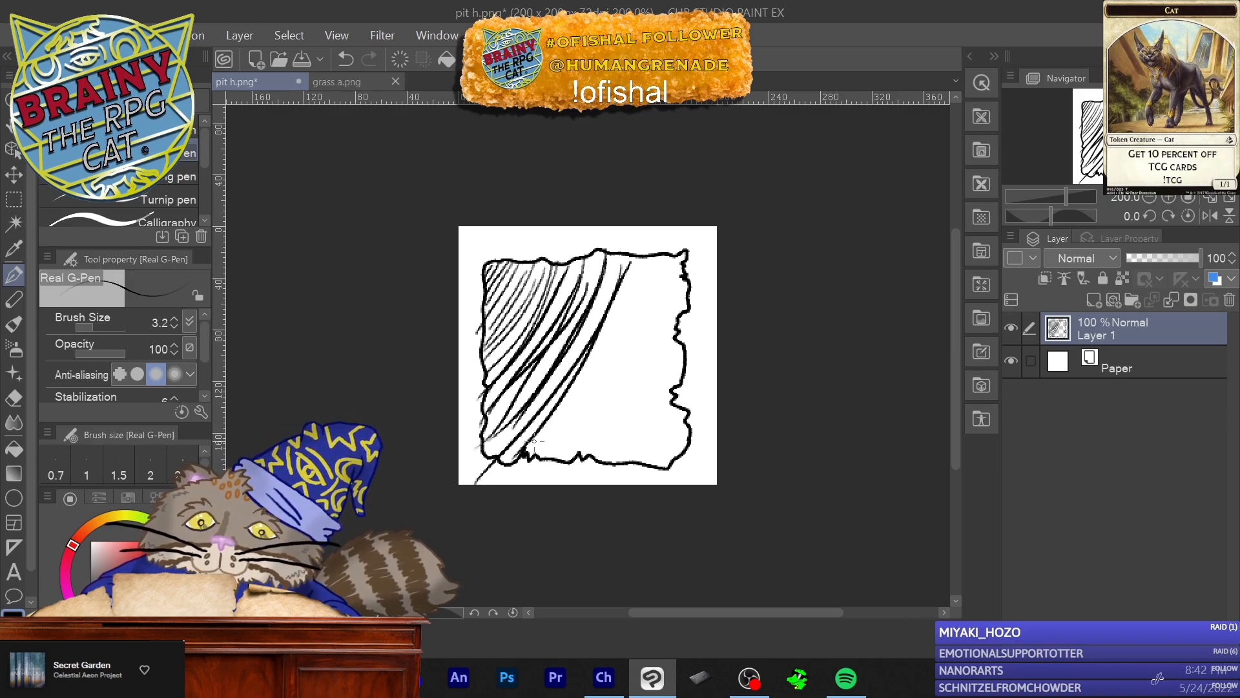
pyautogui.moveTo(609, 335); pyautogui.dragTo(551, 445)
pyautogui.moveTo(646, 261)
pyautogui.mouseDown()
pyautogui.moveTo(556, 444)
pyautogui.moveTo(588, 443)
pyautogui.mouseUp()
pyautogui.moveTo(688, 288); pyautogui.dragTo(611, 428)
pyautogui.moveTo(682, 336); pyautogui.dragTo(622, 461)
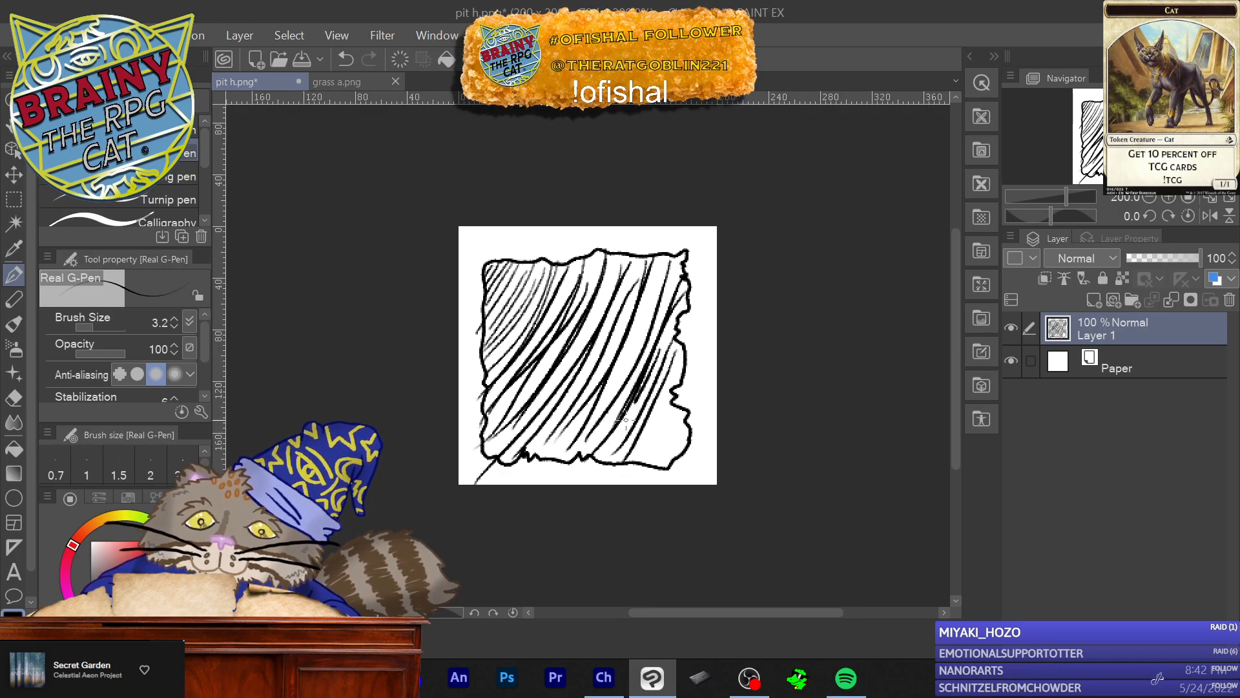
pyautogui.moveTo(638, 401)
pyautogui.mouseDown()
pyautogui.moveTo(599, 471)
pyautogui.moveTo(633, 460)
pyautogui.mouseUp()
pyautogui.moveTo(681, 354); pyautogui.dragTo(635, 446)
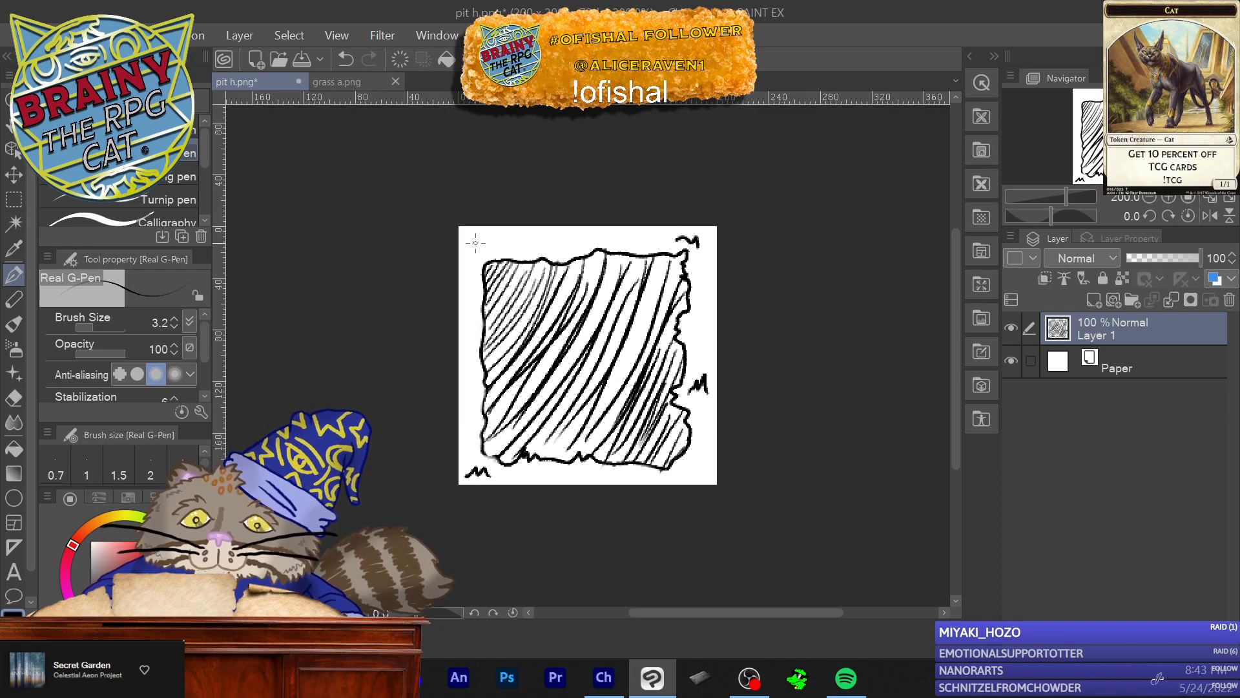
# Step: Add small grass tufts in the narrow margin around the pit, at its corners and along its sides
pyautogui.moveTo(692, 471); pyautogui.dragTo(704, 469)
pyautogui.moveTo(551, 479); pyautogui.dragTo(575, 475)
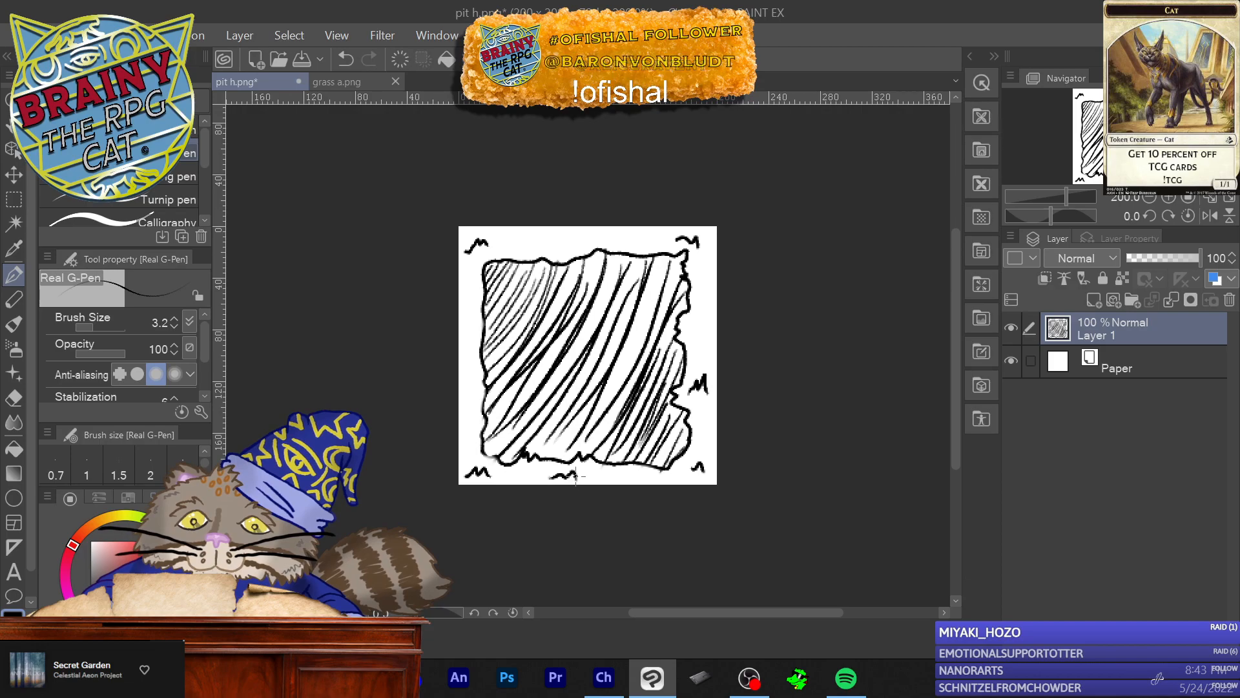
pyautogui.moveTo(463, 387); pyautogui.dragTo(473, 381)
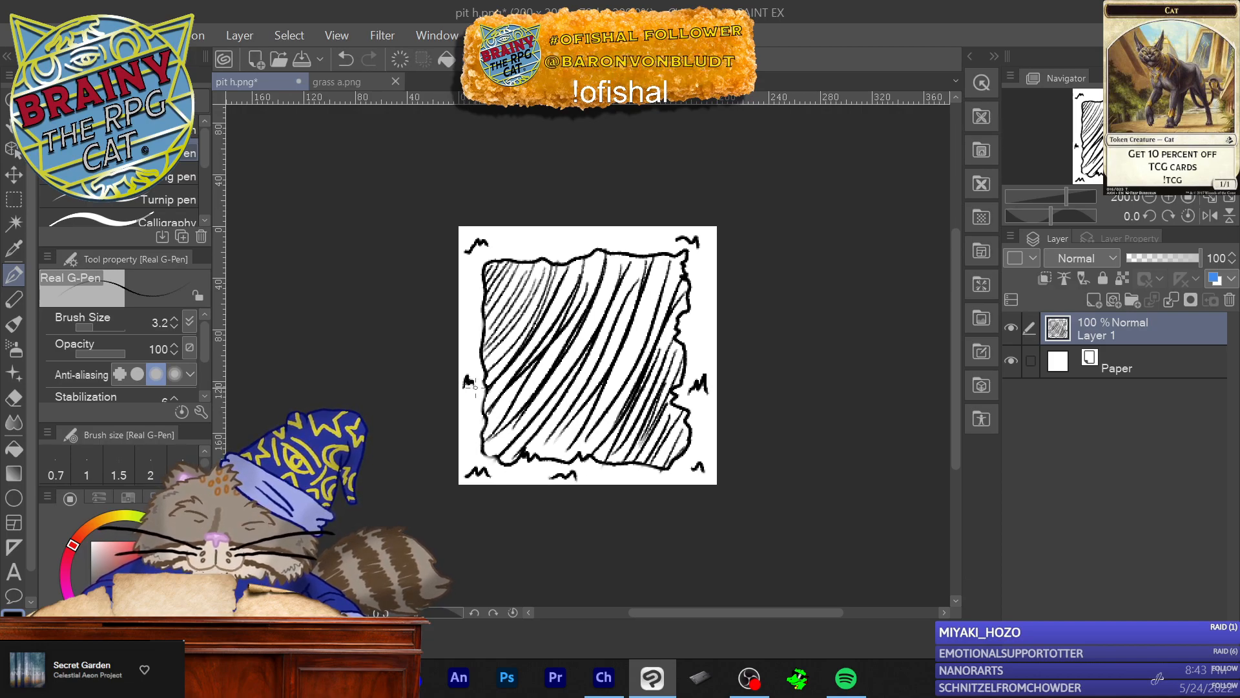
pyautogui.moveTo(569, 241); pyautogui.dragTo(589, 238)
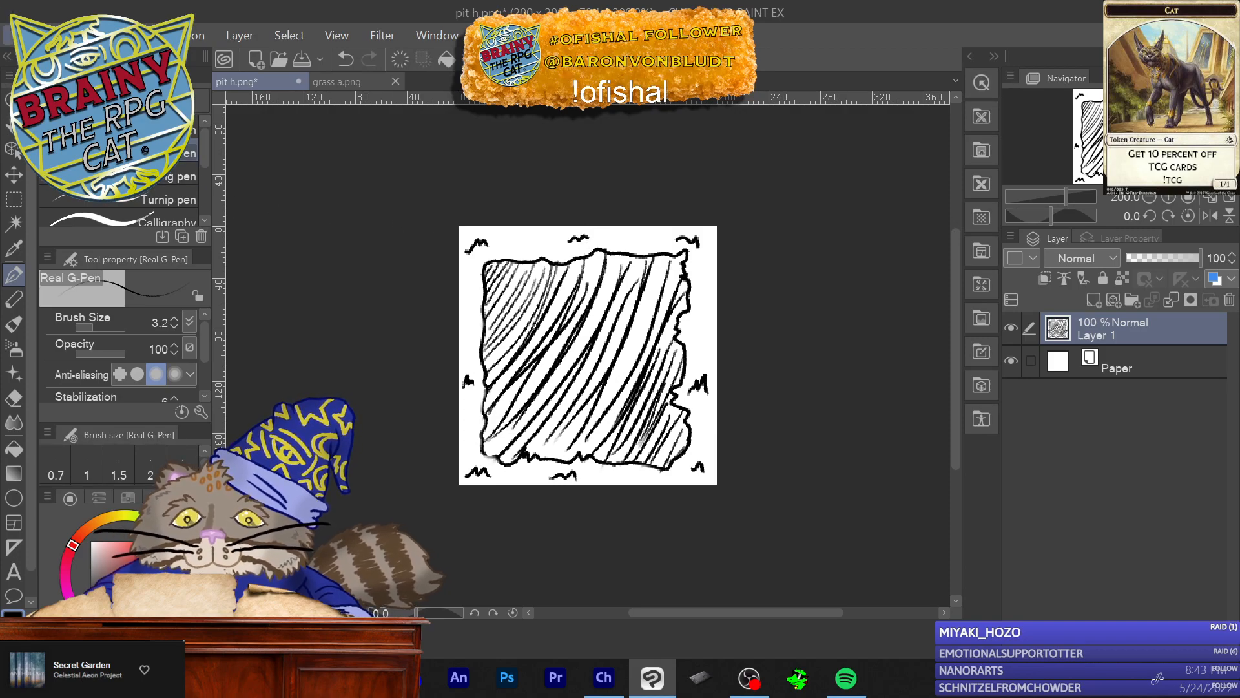
# Step: Save the tile as a new PNG named "pit i" in the outdoors folder, accepting the loss of layer information
pyautogui.click(55, 35)
pyautogui.click(117, 167)
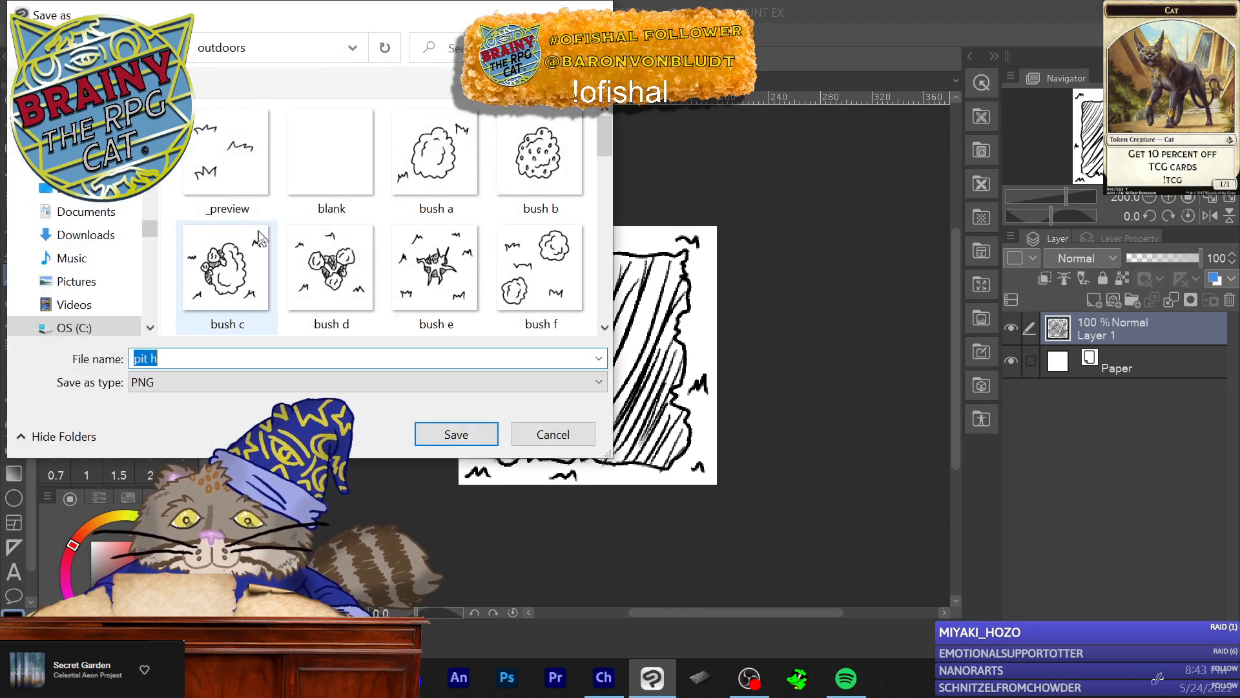
pyautogui.press('Right')
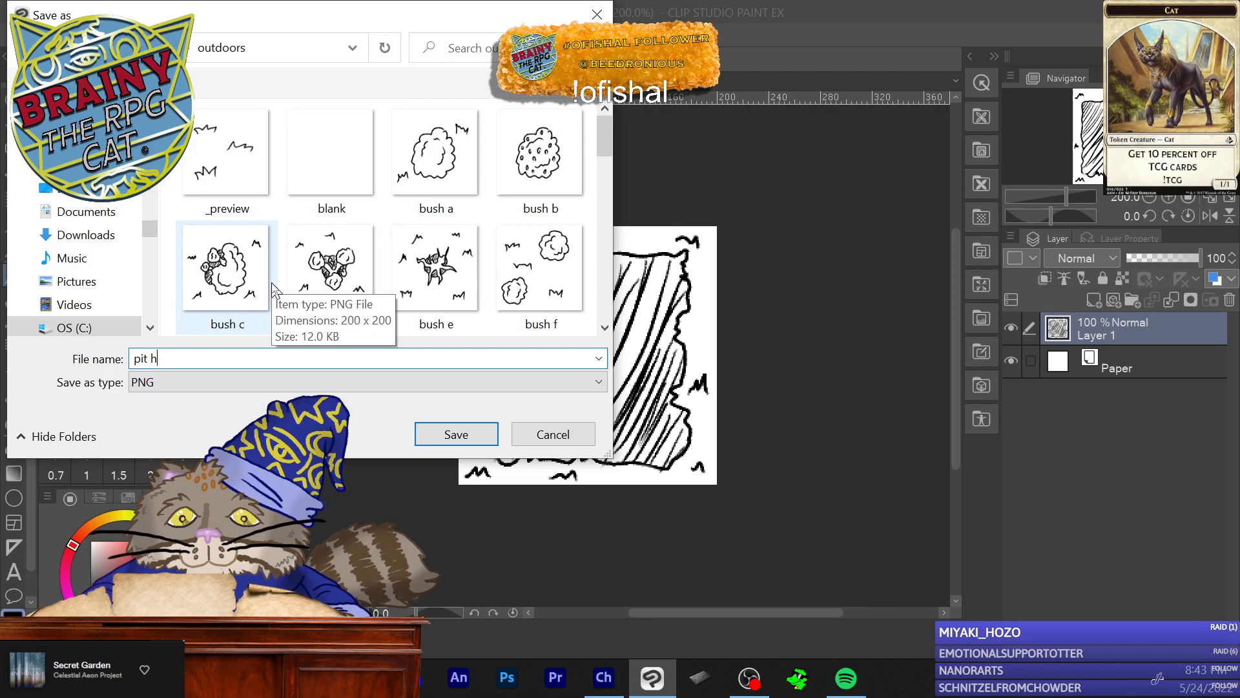
pyautogui.press('BackSpace')
pyautogui.write('i')
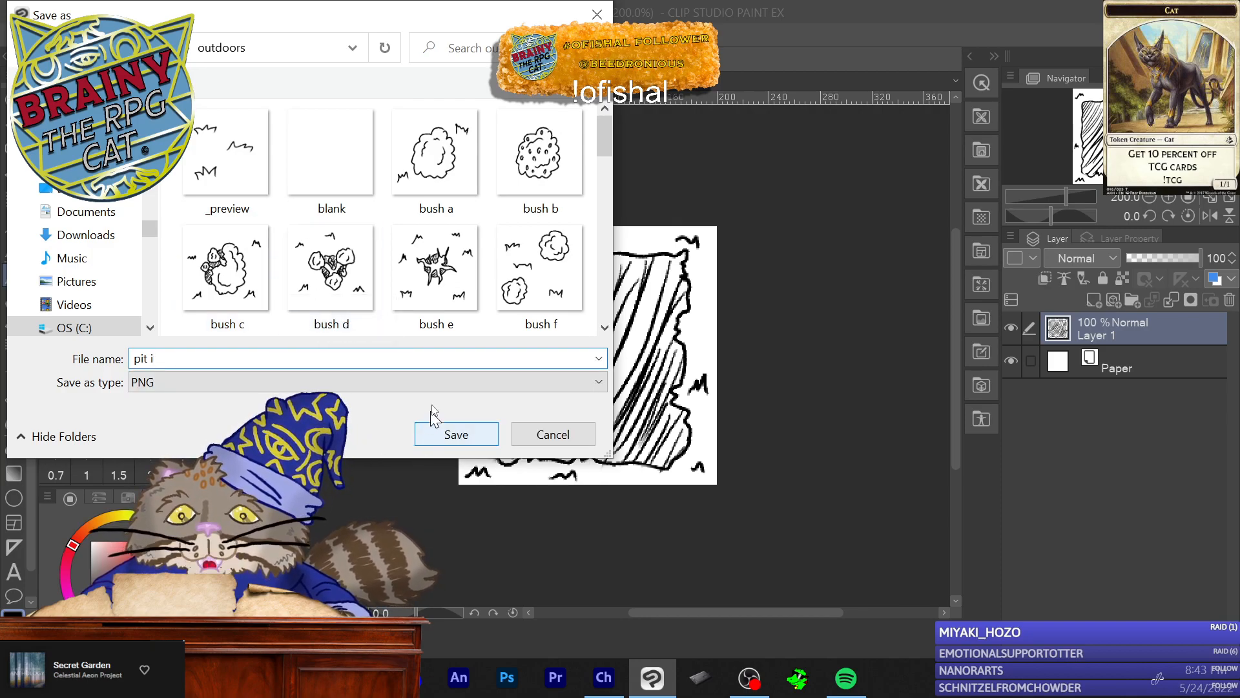
pyautogui.scroll(-5, 429, 269)
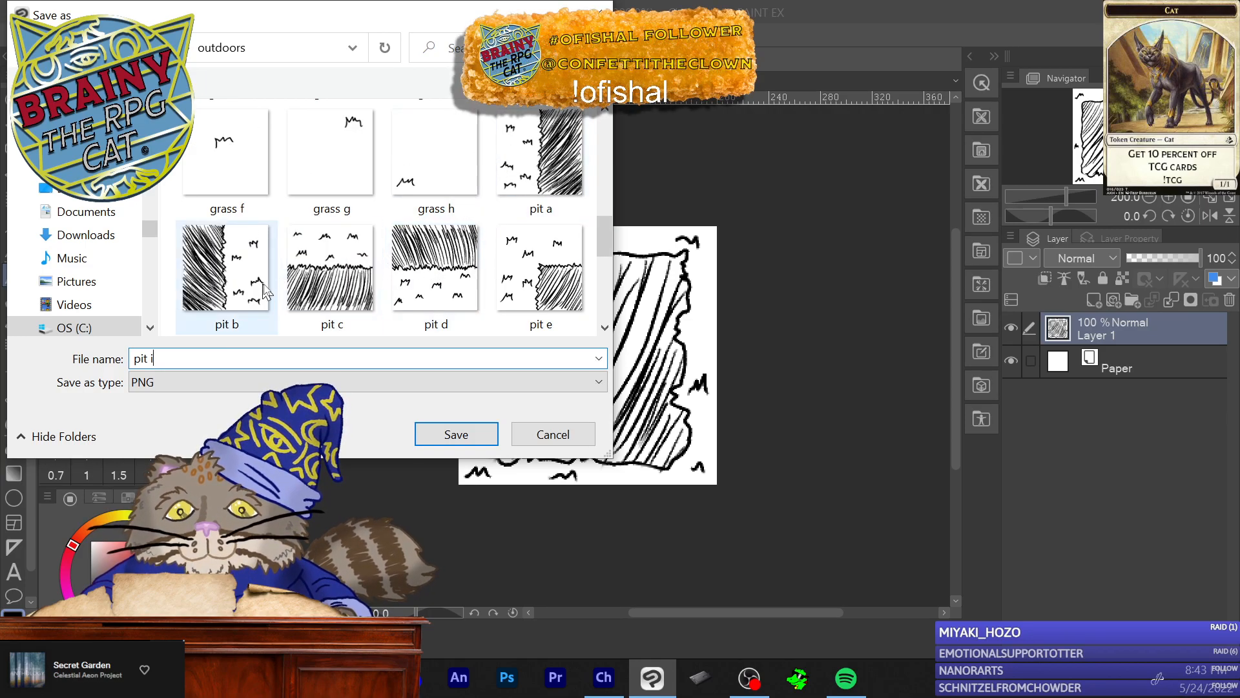
pyautogui.scroll(-4, 476, 269)
pyautogui.scroll(2, 491, 295)
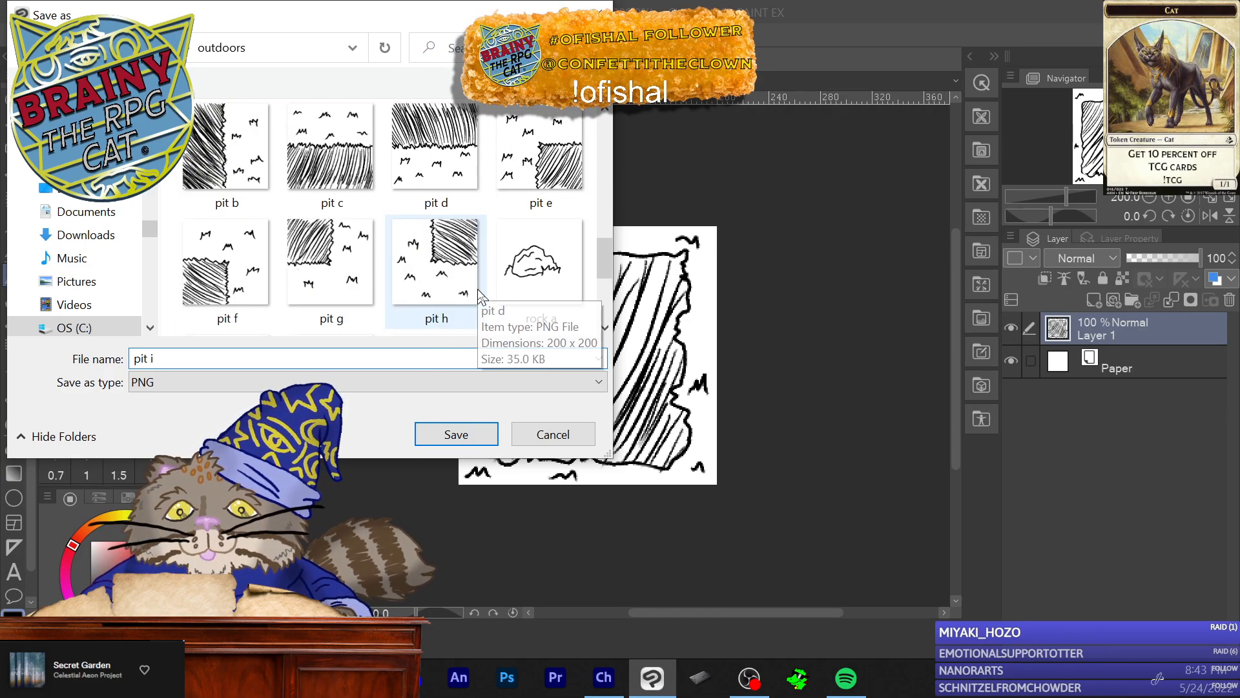
pyautogui.click(446, 435)
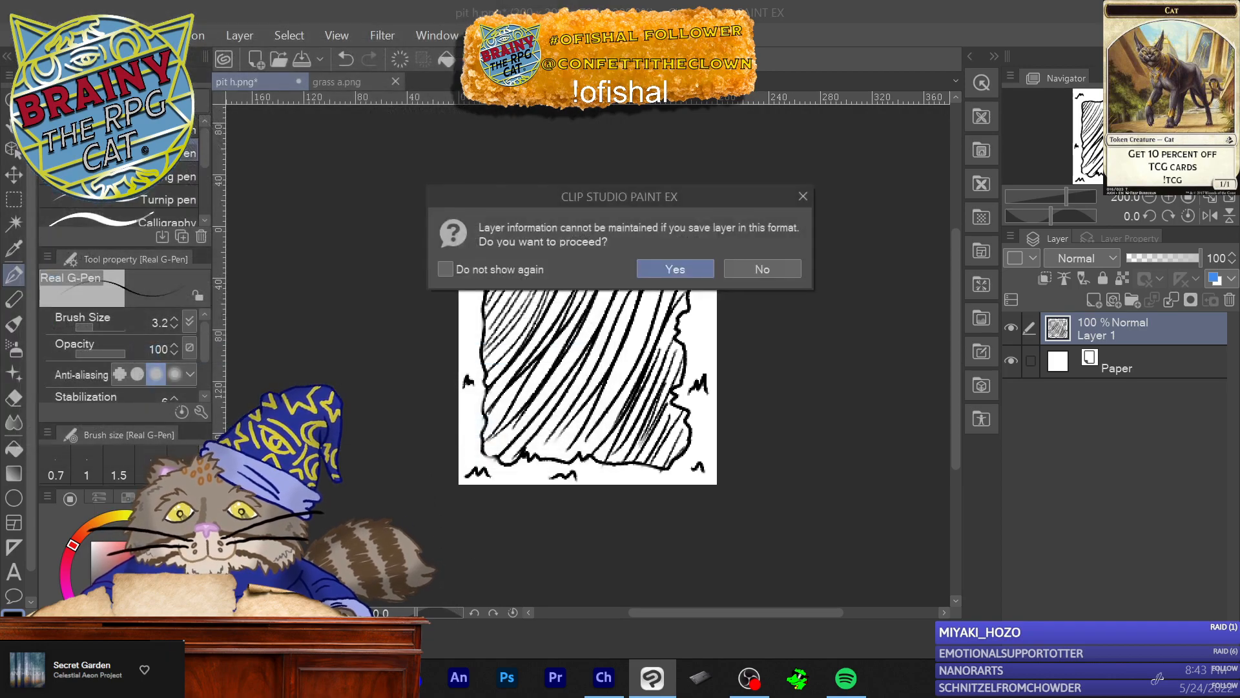
pyautogui.click(681, 277)
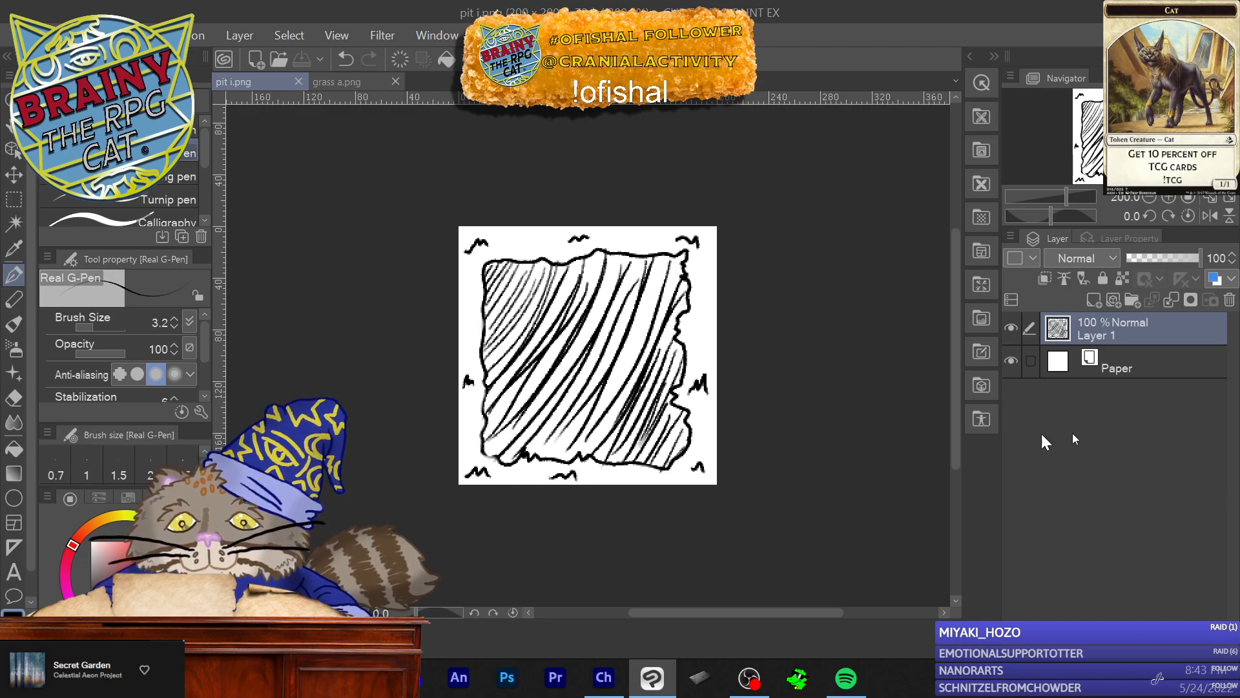
# Step: Delete Layer 1 with the finished pit drawing and show the grid over the blank canvas
pyautogui.click(1230, 299)
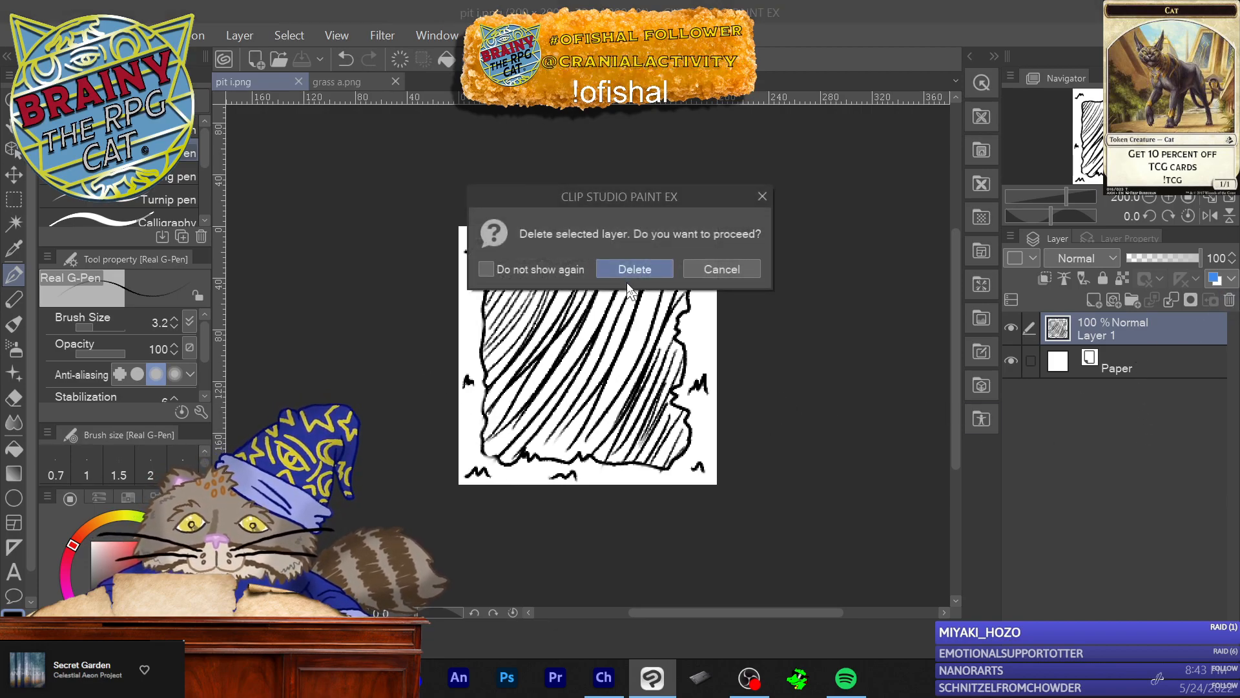
pyautogui.click(633, 272)
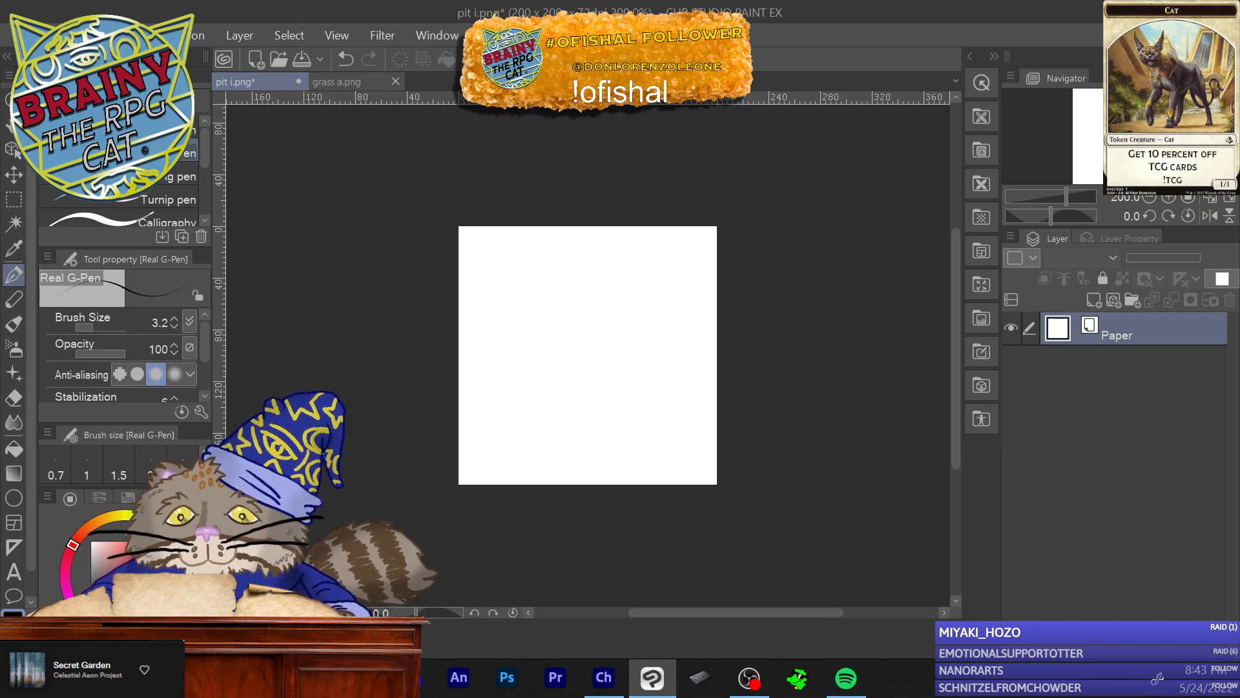
pyautogui.click(340, 42)
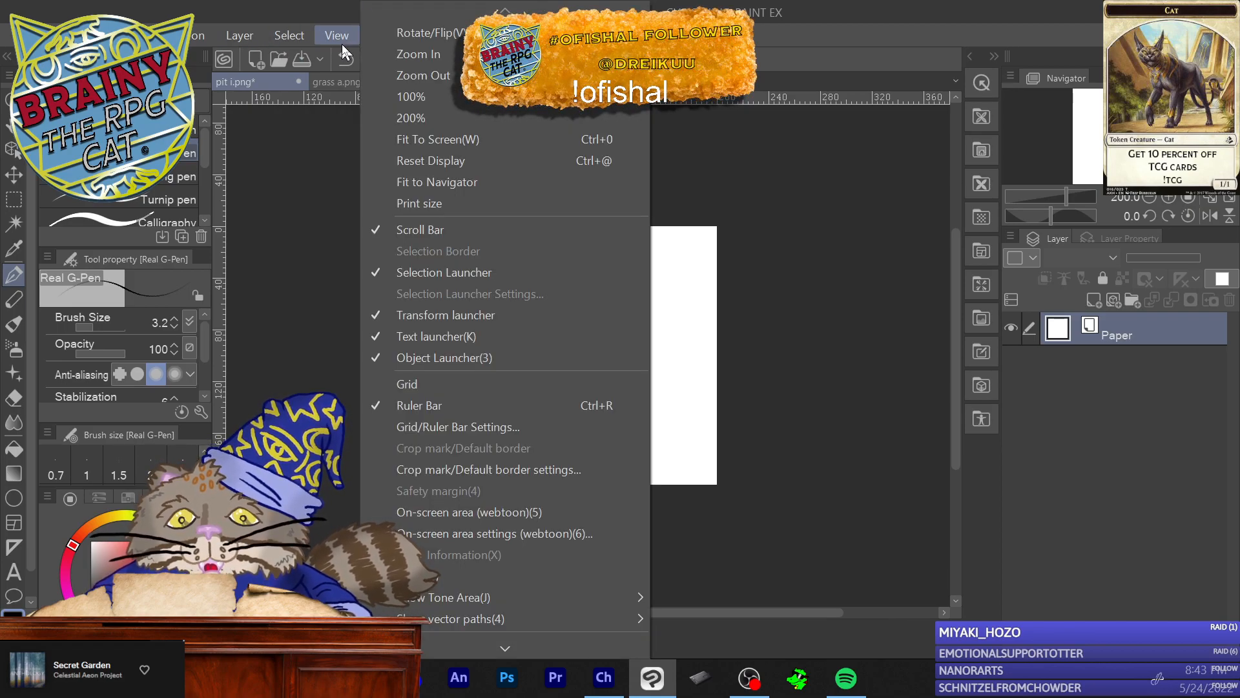
pyautogui.click(305, 29)
pyautogui.click(366, 28)
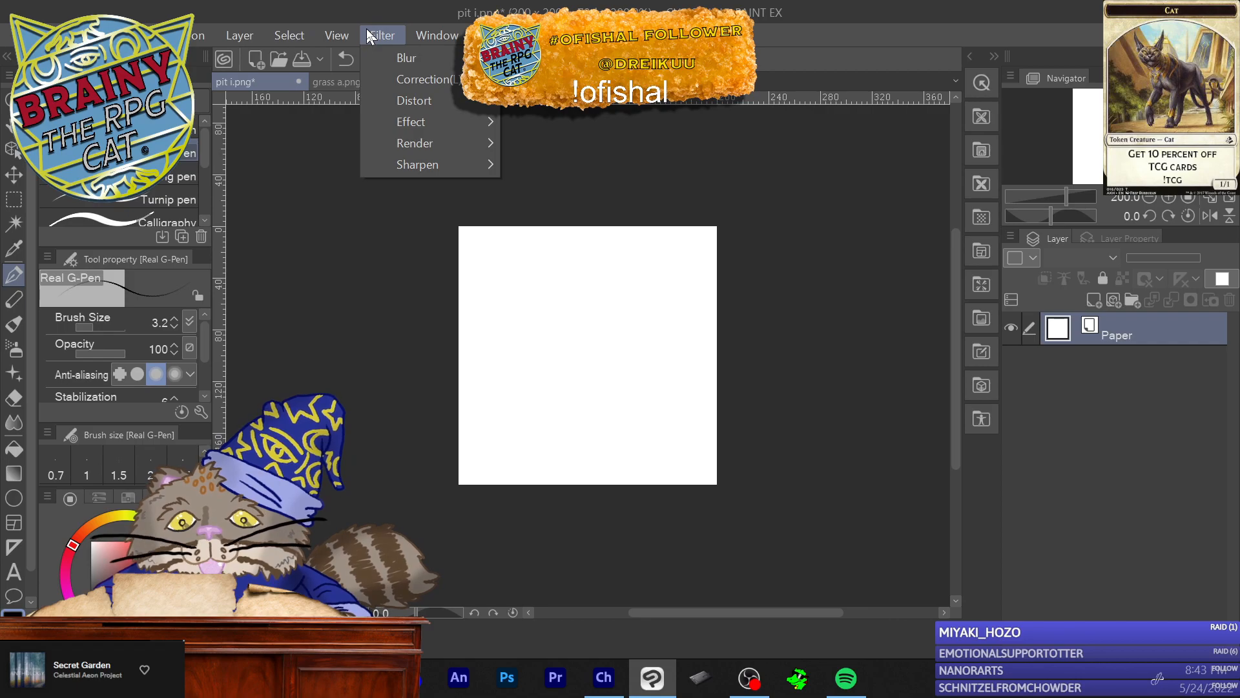
pyautogui.moveTo(292, 35)
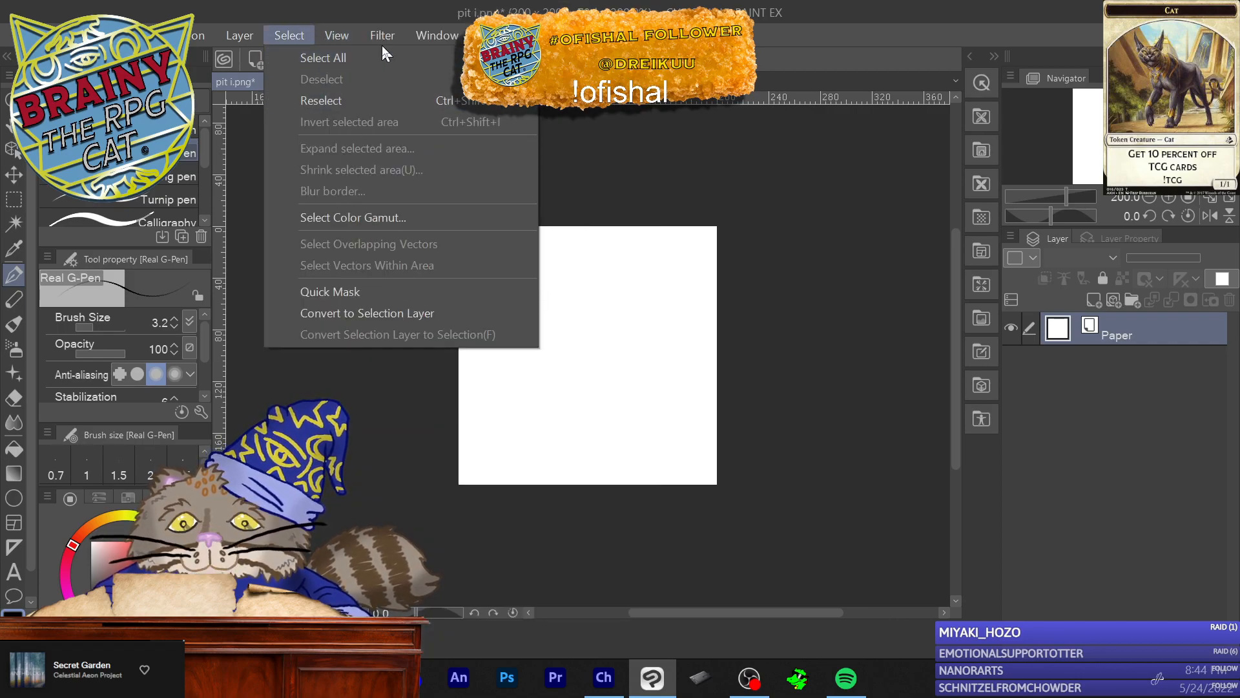
pyautogui.moveTo(350, 29)
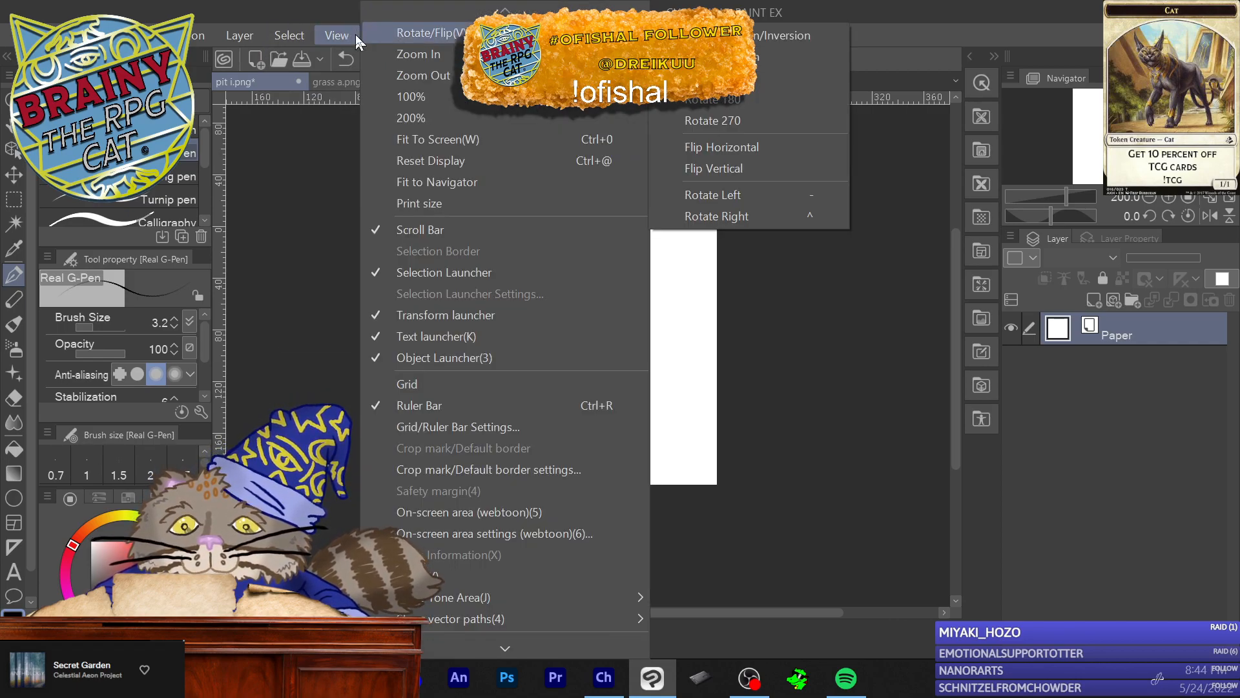
pyautogui.click(417, 381)
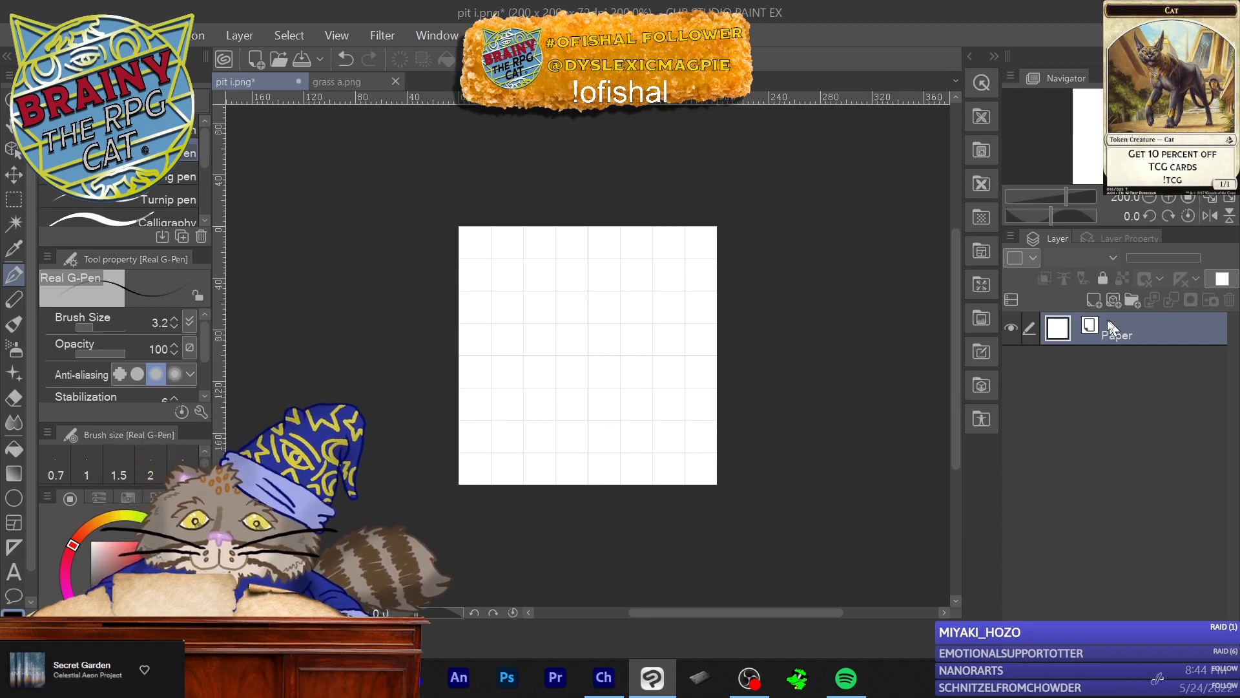
# Step: Add a new empty layer above Paper and switch to the Real G-Pen
pyautogui.click(1094, 301)
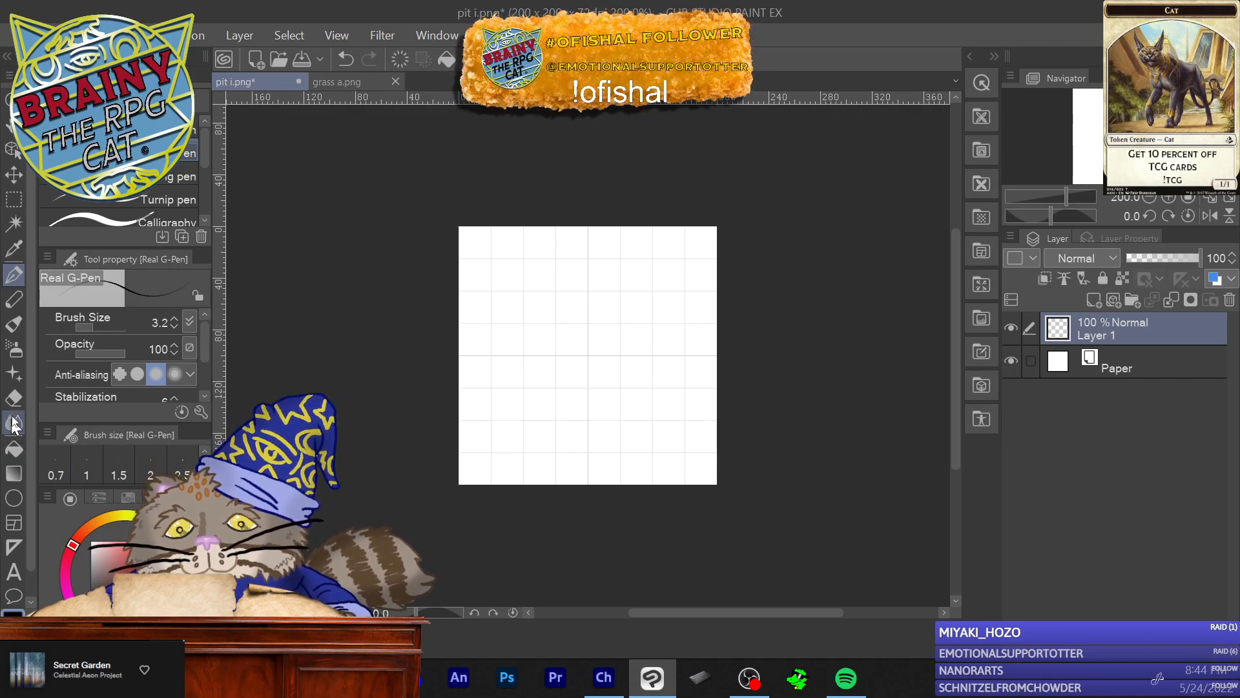
pyautogui.click(14, 248)
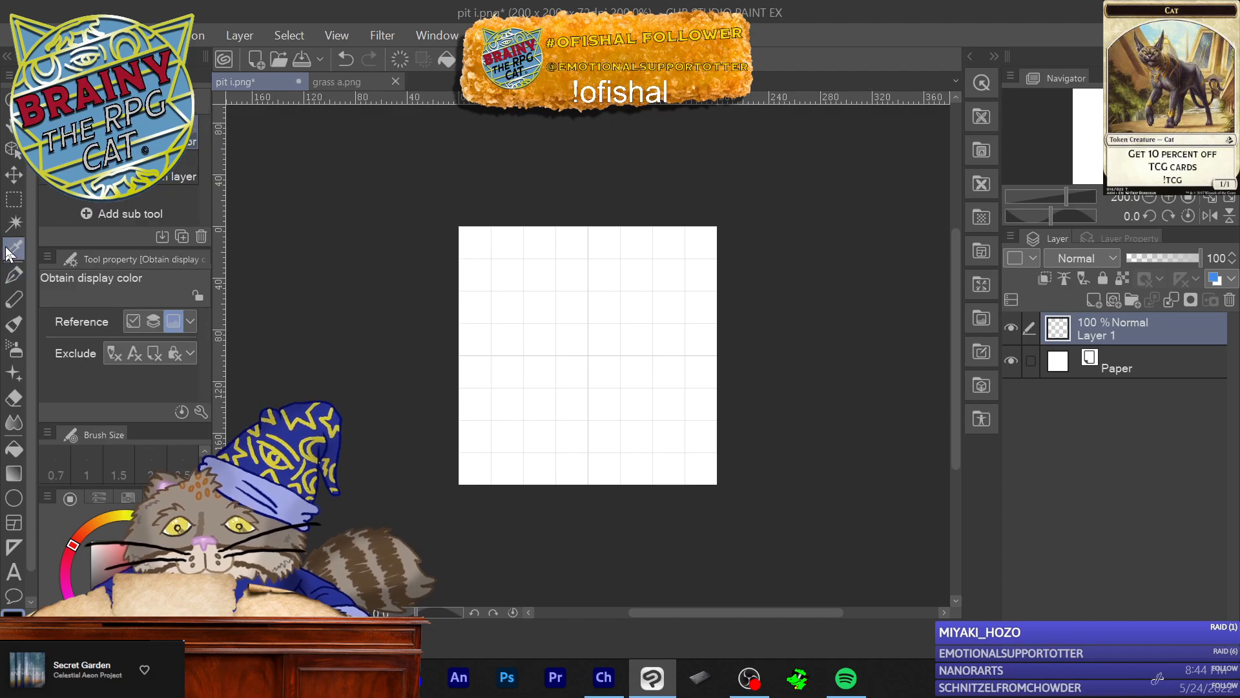
pyautogui.click(13, 284)
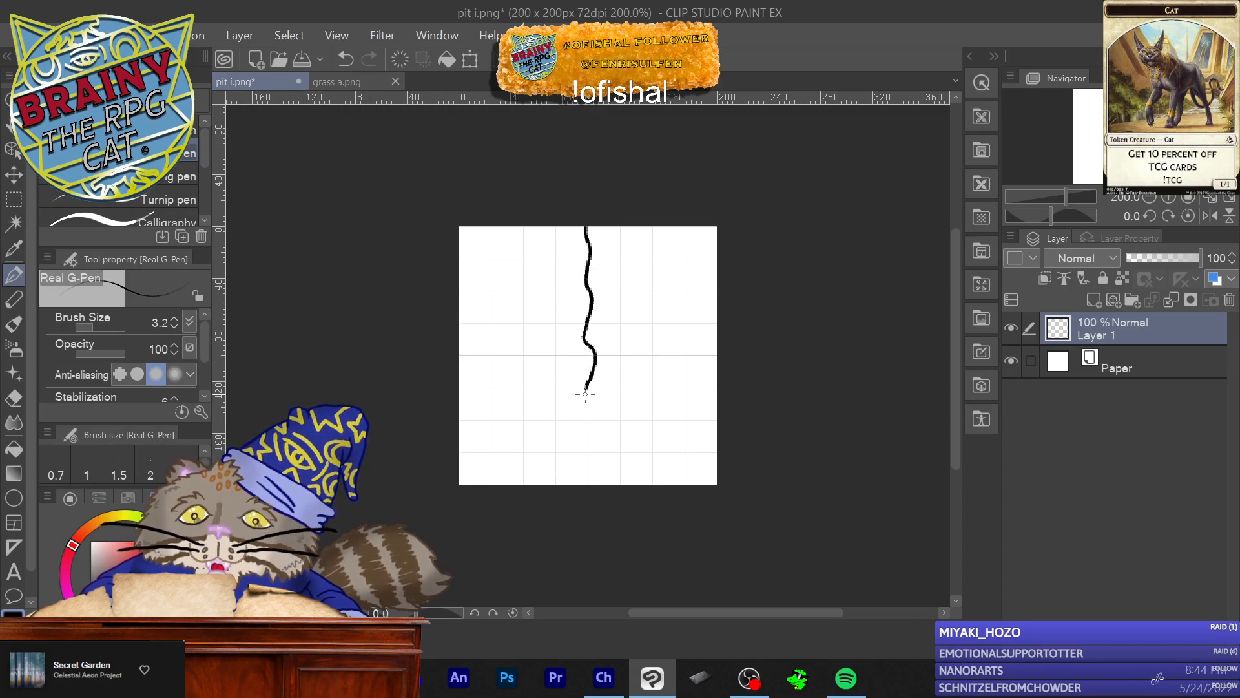
pyautogui.moveTo(581, 479); pyautogui.dragTo(582, 489)
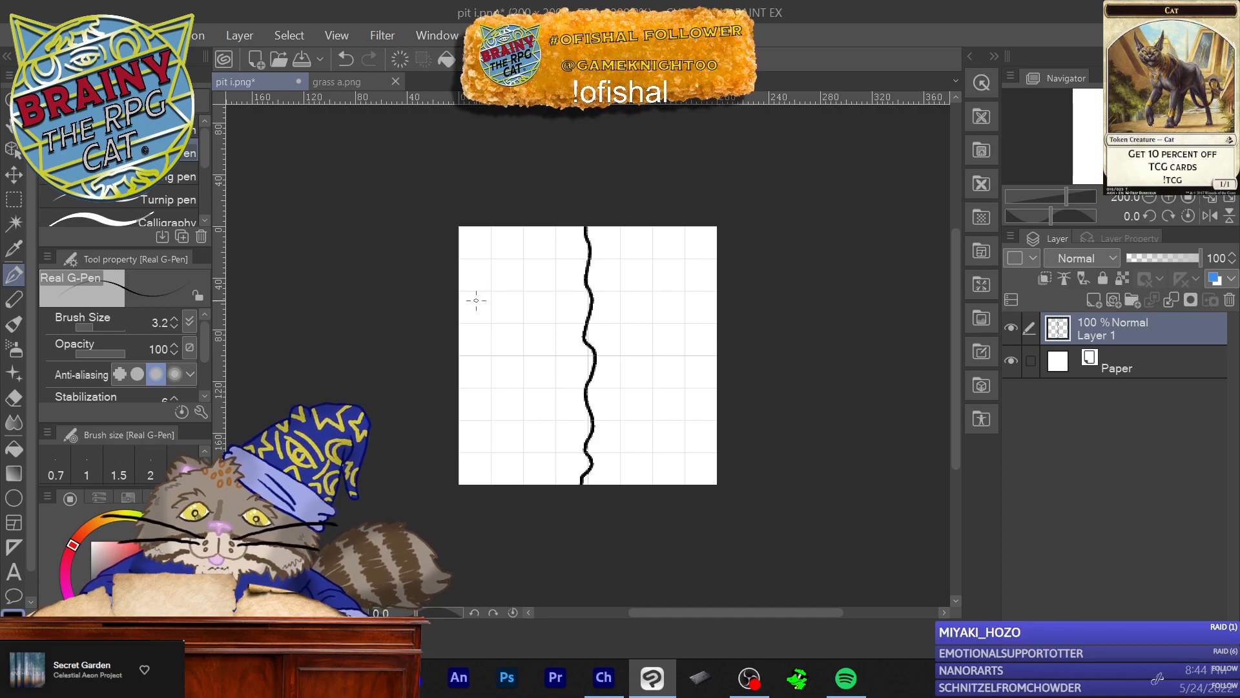
pyautogui.click(97, 35)
pyautogui.click(244, 38)
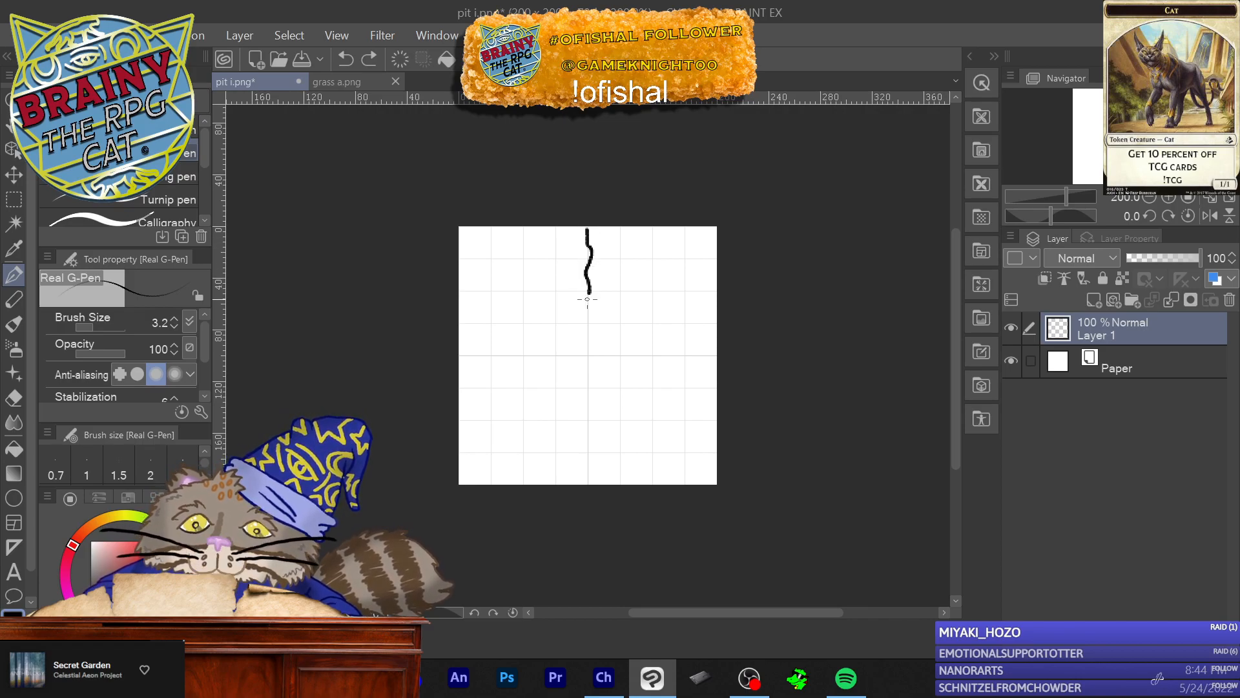
# Step: Draw a wavy shoreline down the vertical centre grid line and four staggered grass tufts on the left half
pyautogui.moveTo(582, 310); pyautogui.dragTo(592, 415)
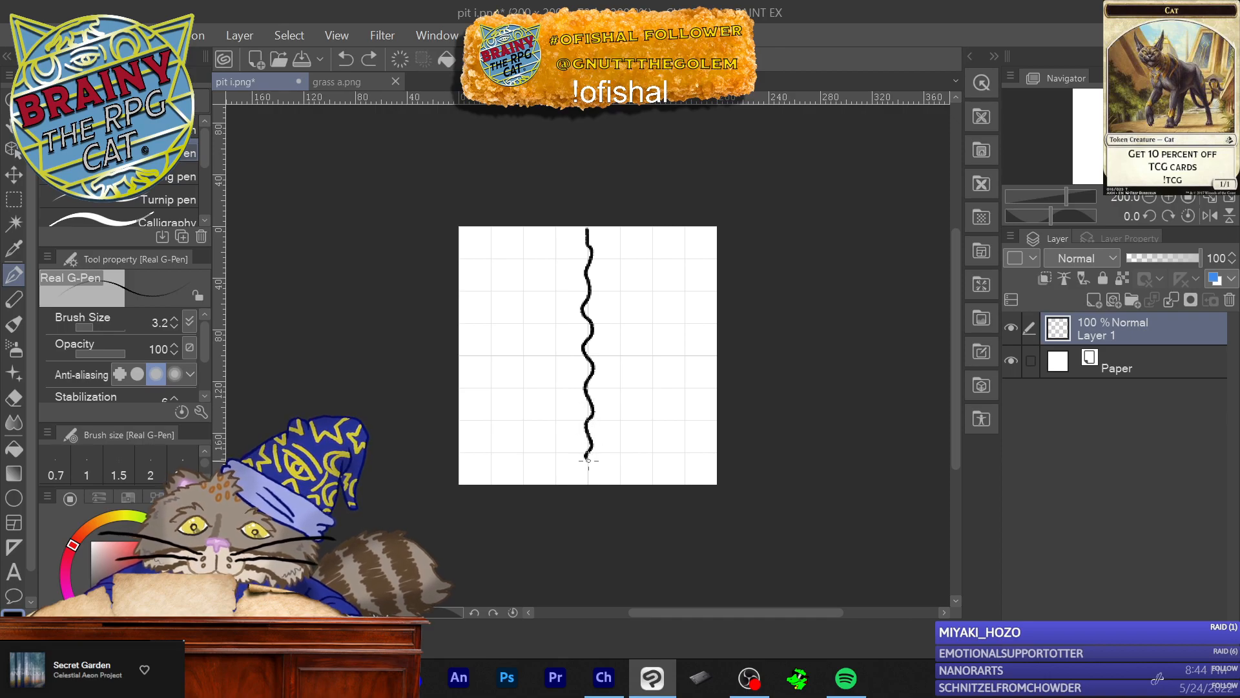
pyautogui.moveTo(583, 484); pyautogui.dragTo(586, 486)
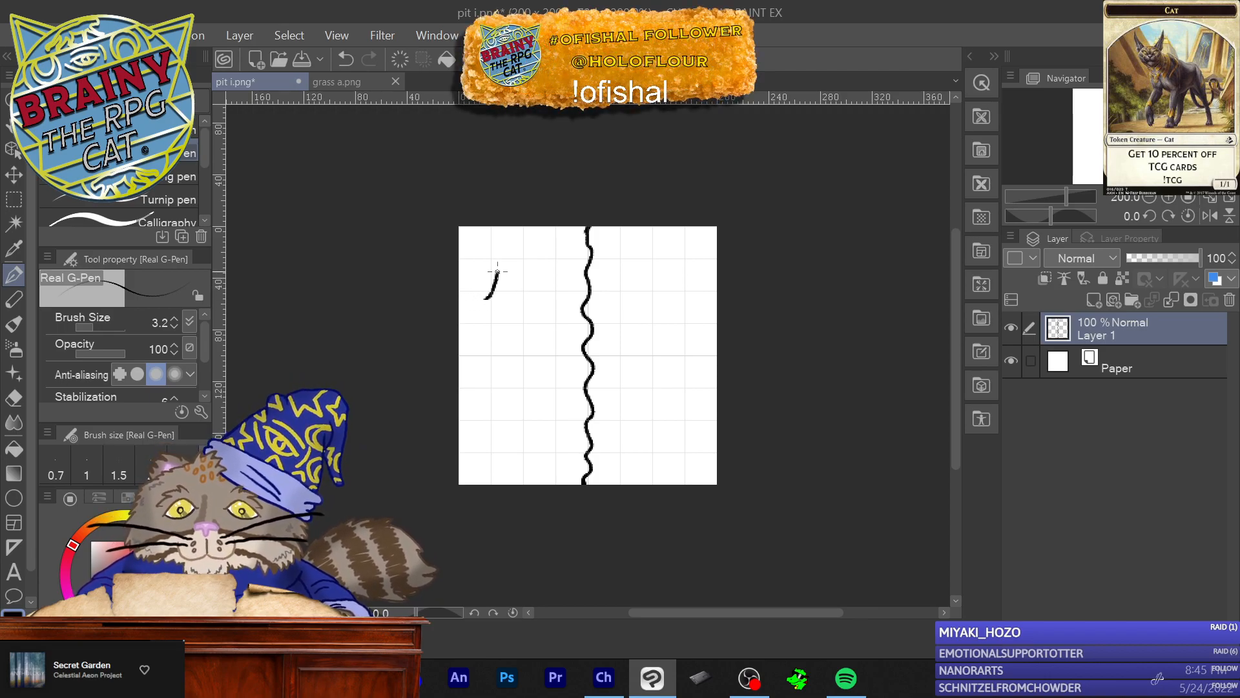
pyautogui.moveTo(512, 284); pyautogui.dragTo(528, 339)
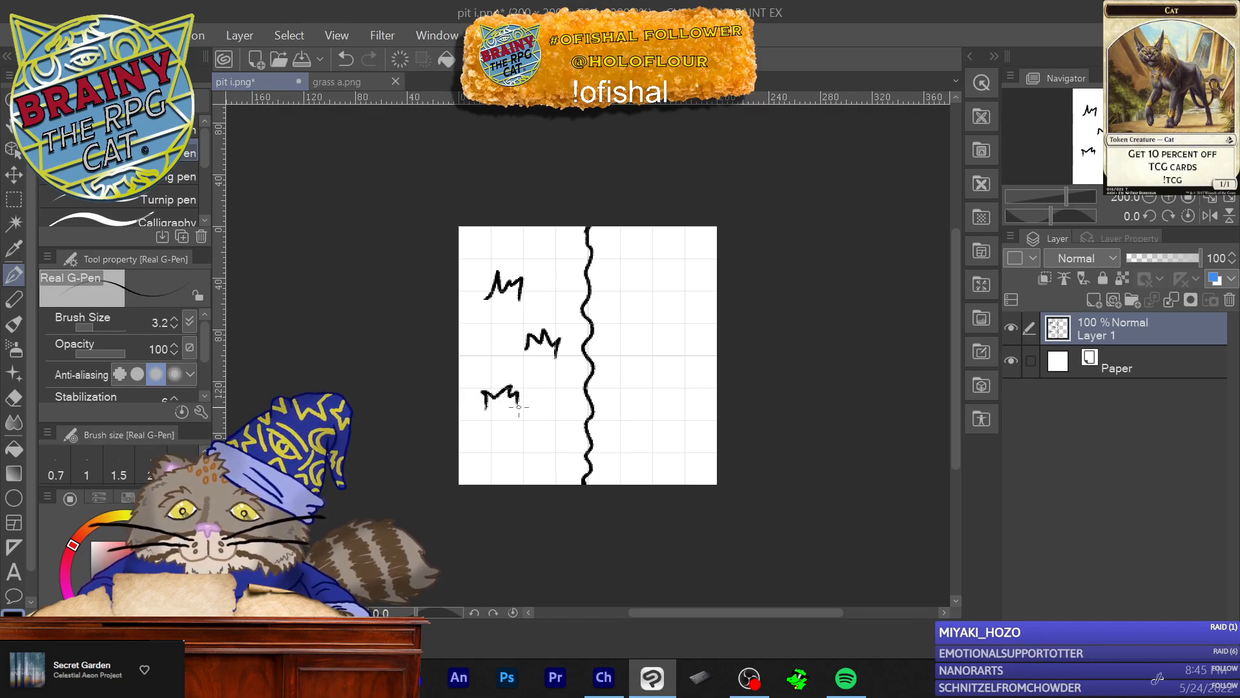
pyautogui.moveTo(569, 425); pyautogui.dragTo(540, 442)
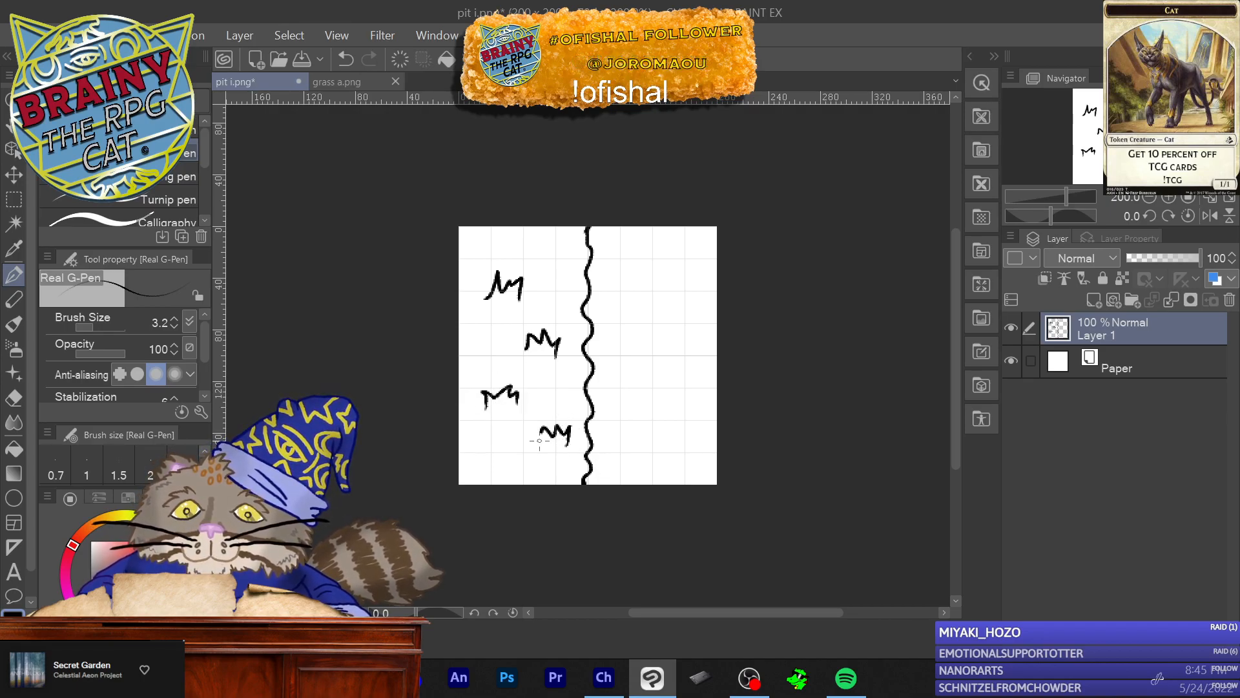
# Step: Draw six staggered wavy water lines of varying length down the right half of the canvas
pyautogui.moveTo(697, 259)
pyautogui.mouseDown()
pyautogui.moveTo(629, 272)
pyautogui.moveTo(643, 303)
pyautogui.moveTo(602, 310)
pyautogui.mouseUp()
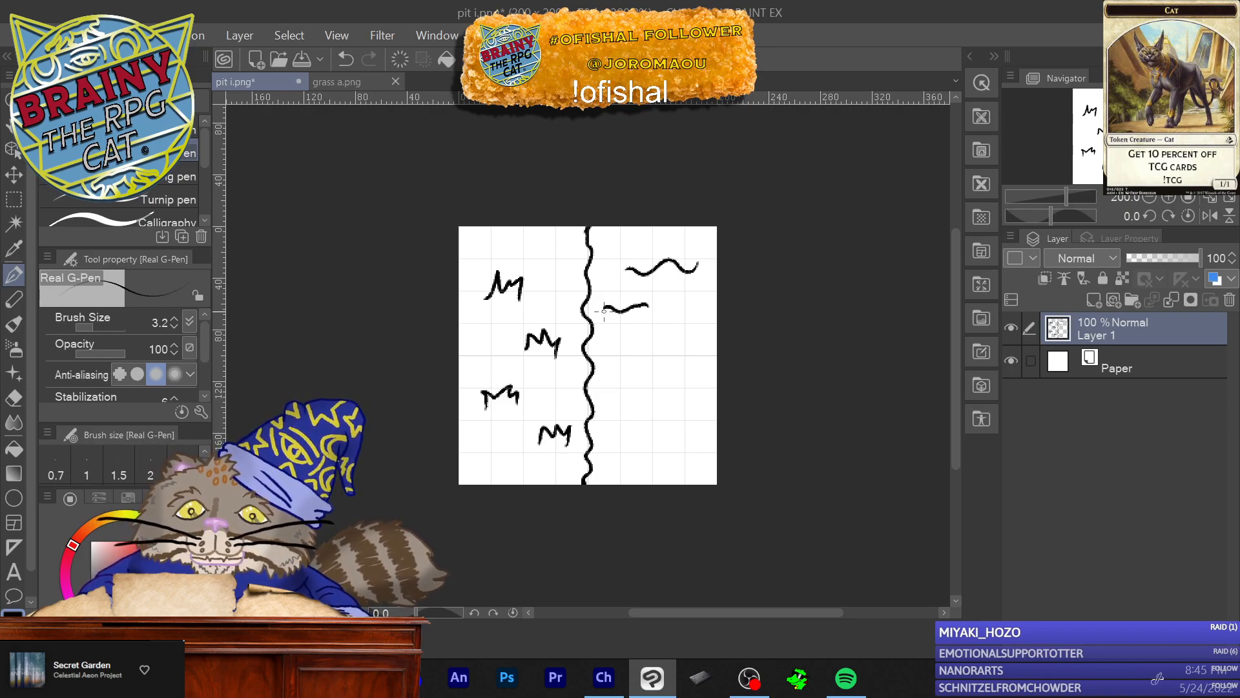
pyautogui.moveTo(707, 345); pyautogui.dragTo(649, 352)
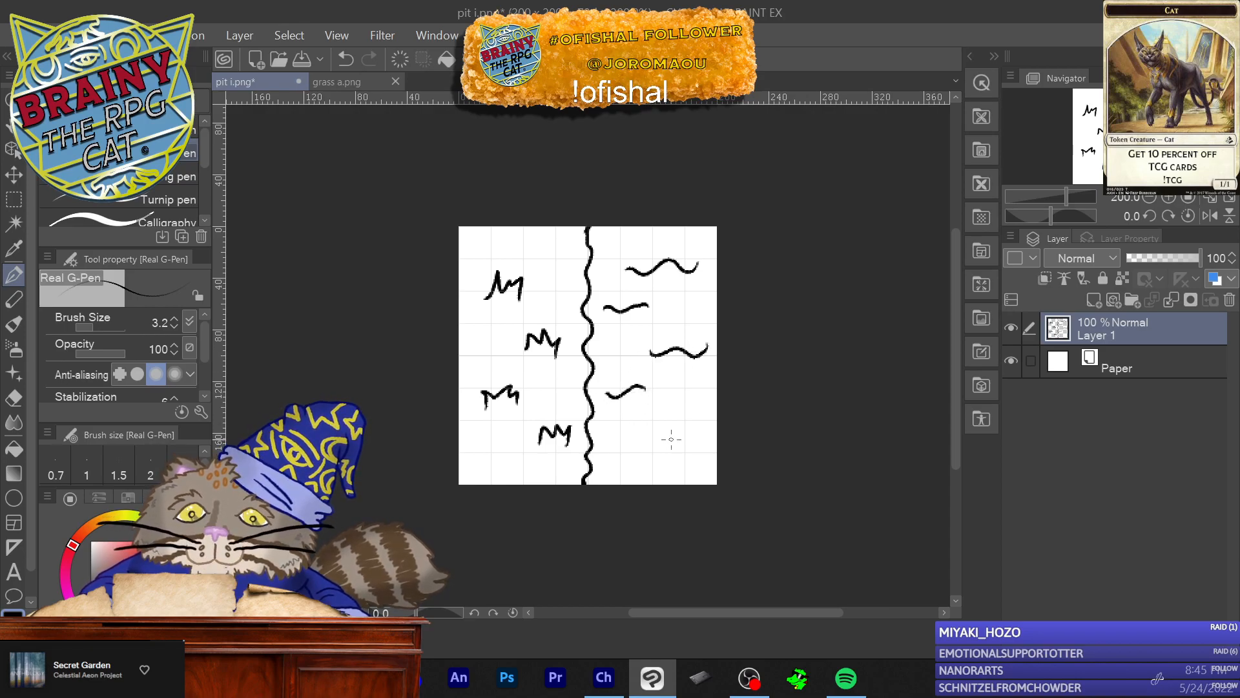
pyautogui.moveTo(707, 423); pyautogui.dragTo(683, 424)
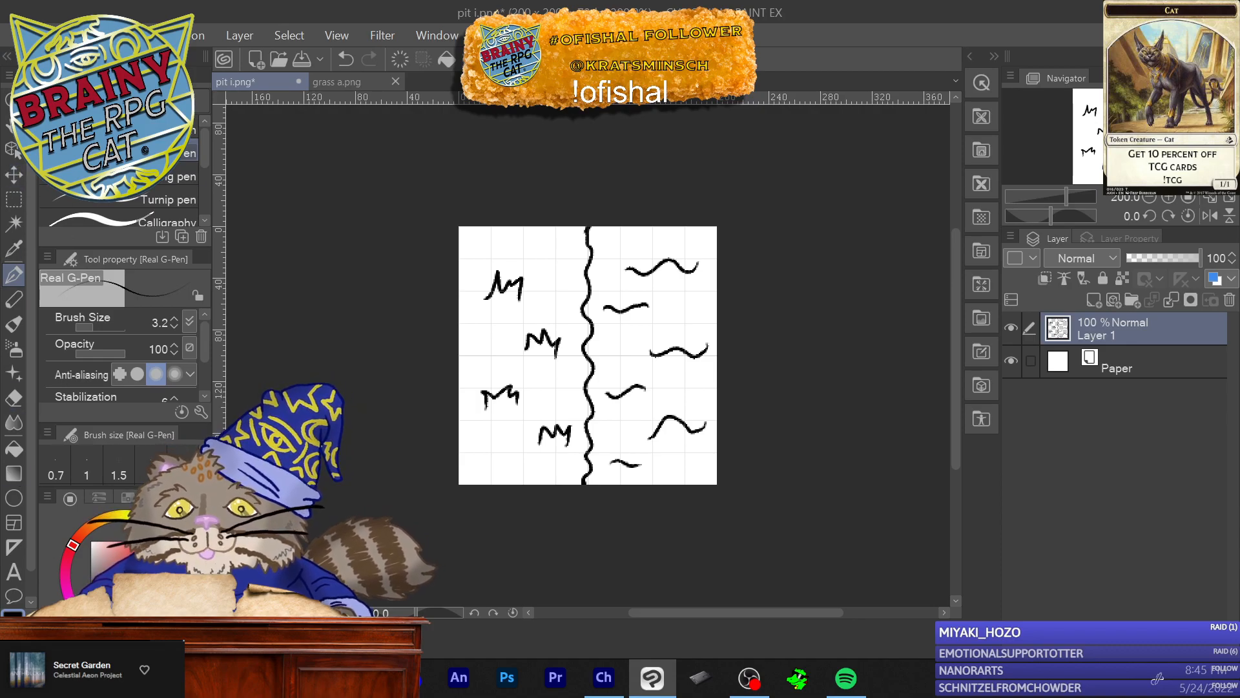
# Step: Save the tile as a new PNG named "lake a" in the outdoors folder, accepting the loss of layer information
pyautogui.click(54, 35)
pyautogui.click(97, 166)
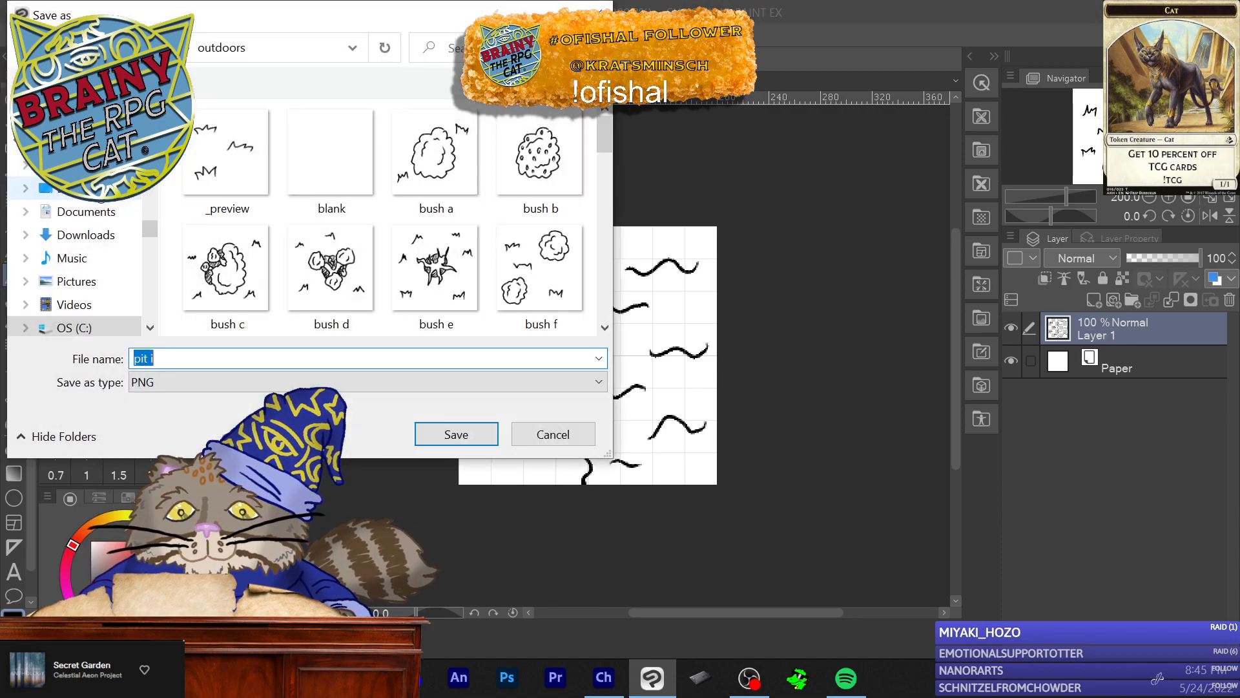
pyautogui.write('lake a')
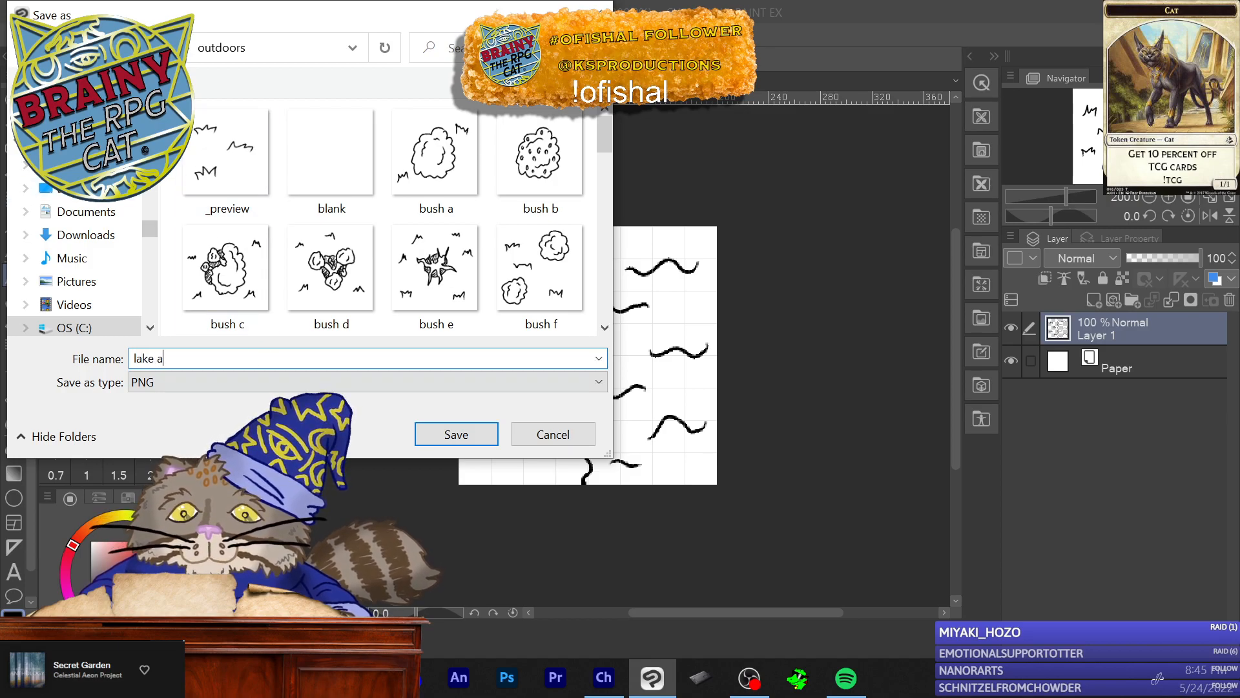
pyautogui.click(473, 432)
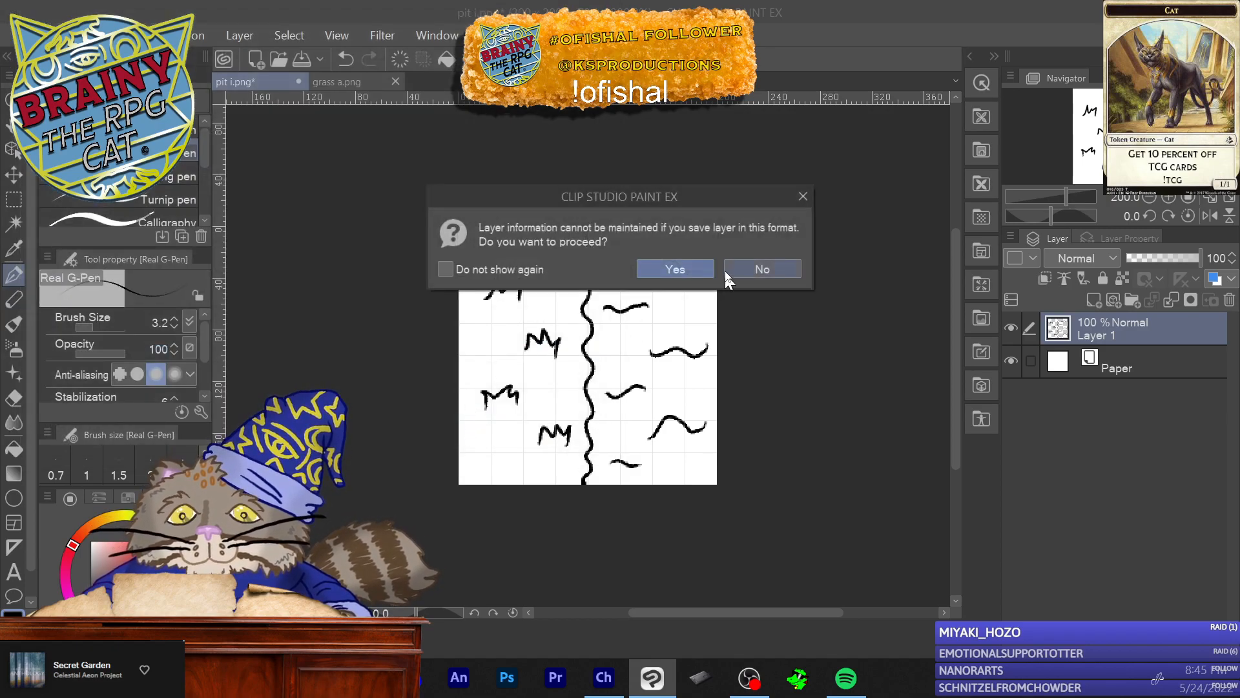
pyautogui.click(676, 270)
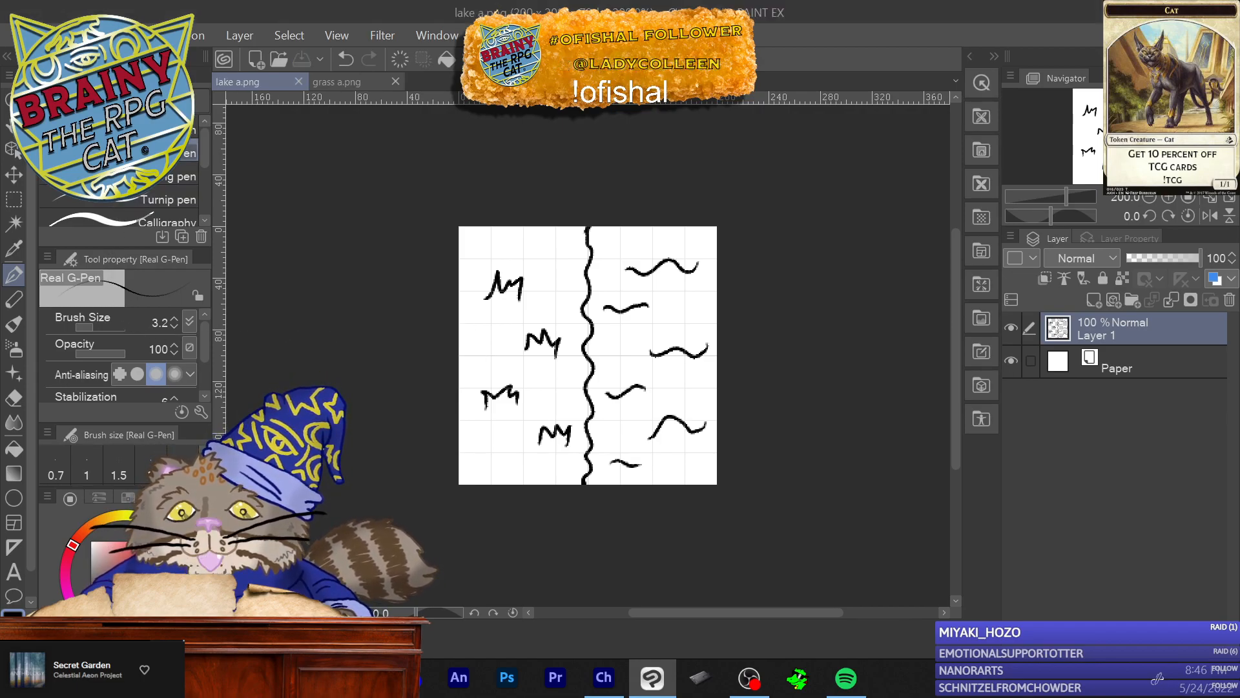
# Step: Flip the lake drawing horizontally and shift it slightly left so the shoreline sits on the centre grid line
pyautogui.click(57, 34)
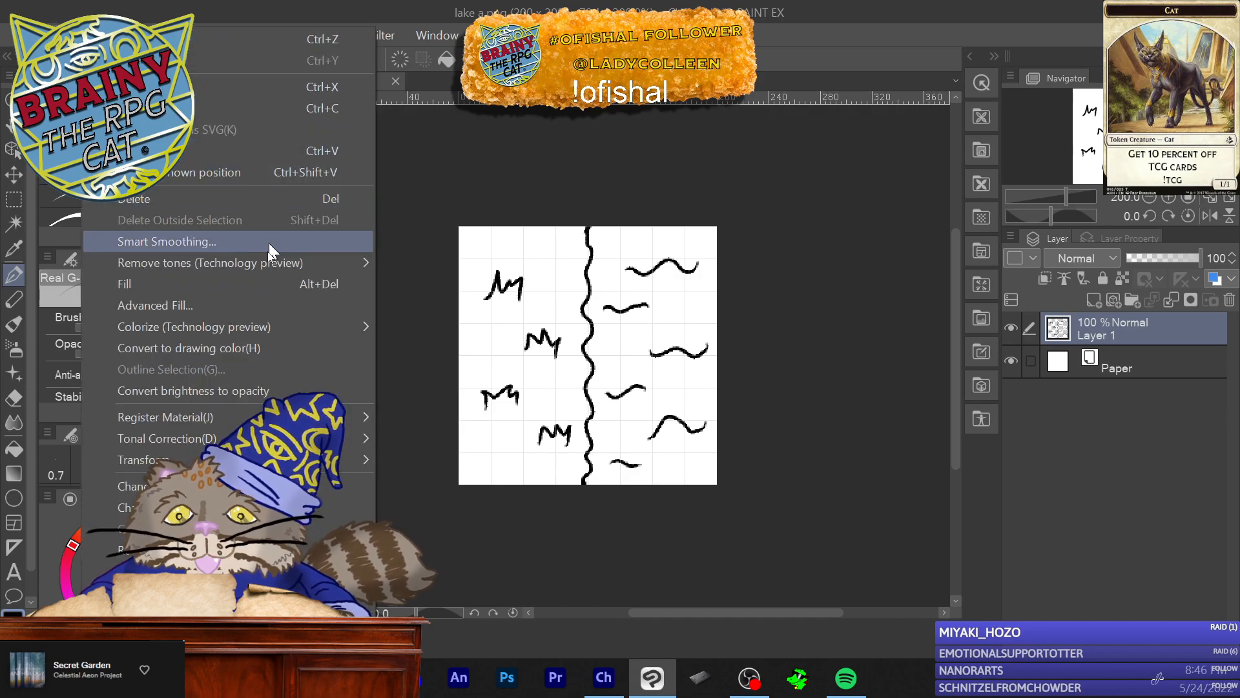
pyautogui.moveTo(265, 460)
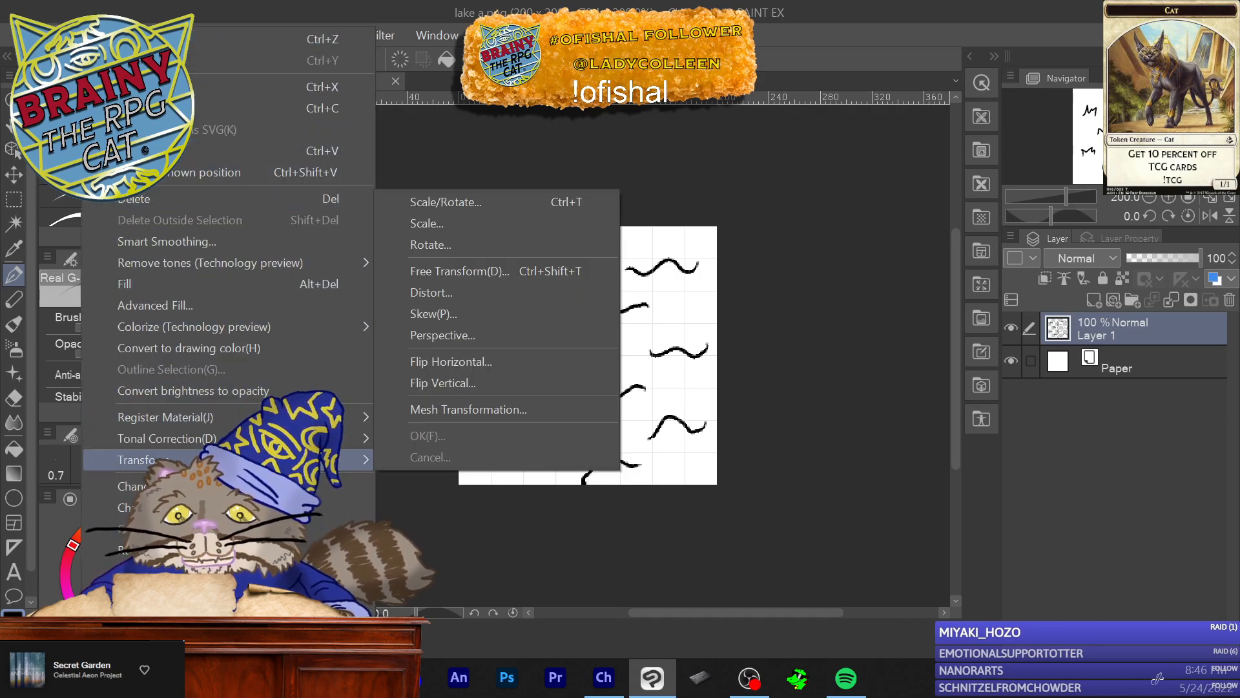
pyautogui.click(571, 383)
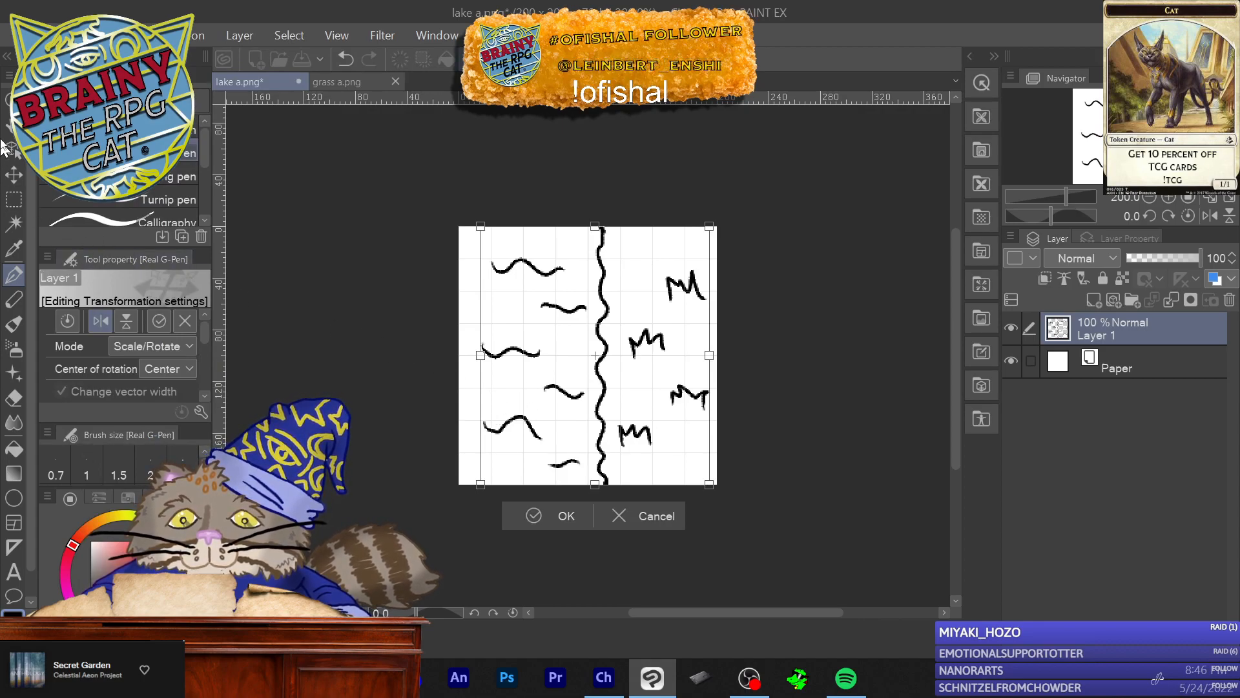
pyautogui.moveTo(568, 348); pyautogui.dragTo(553, 350)
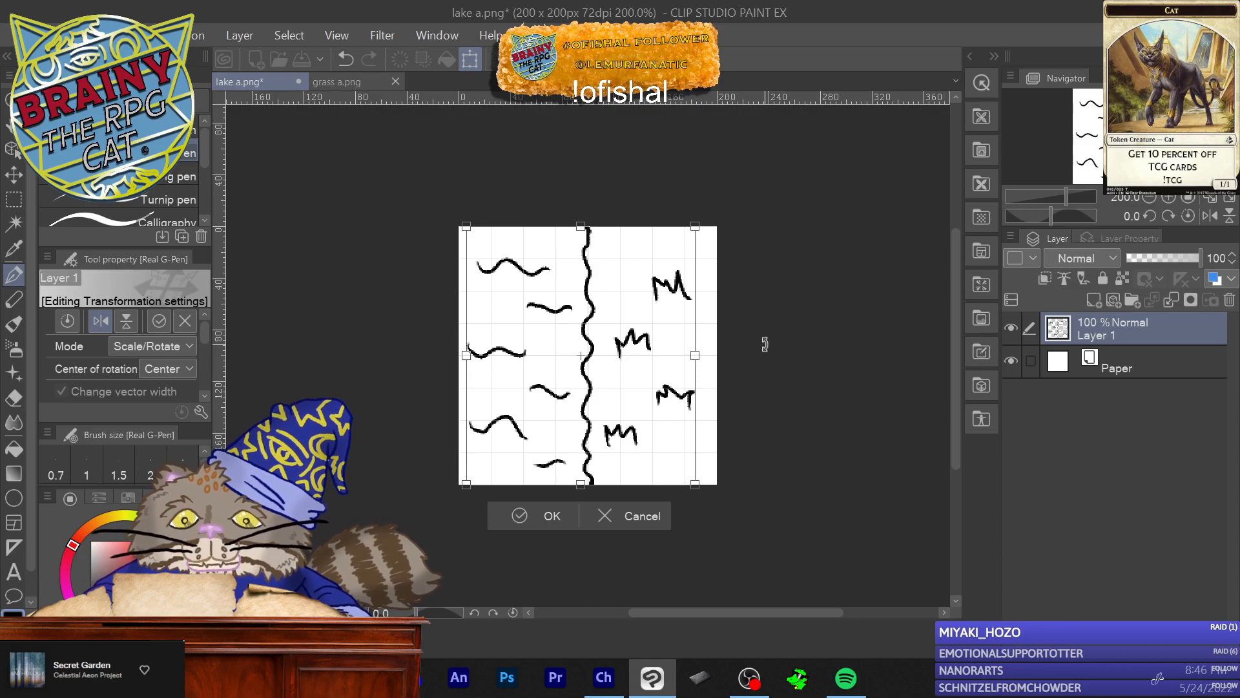
pyautogui.press('Return')
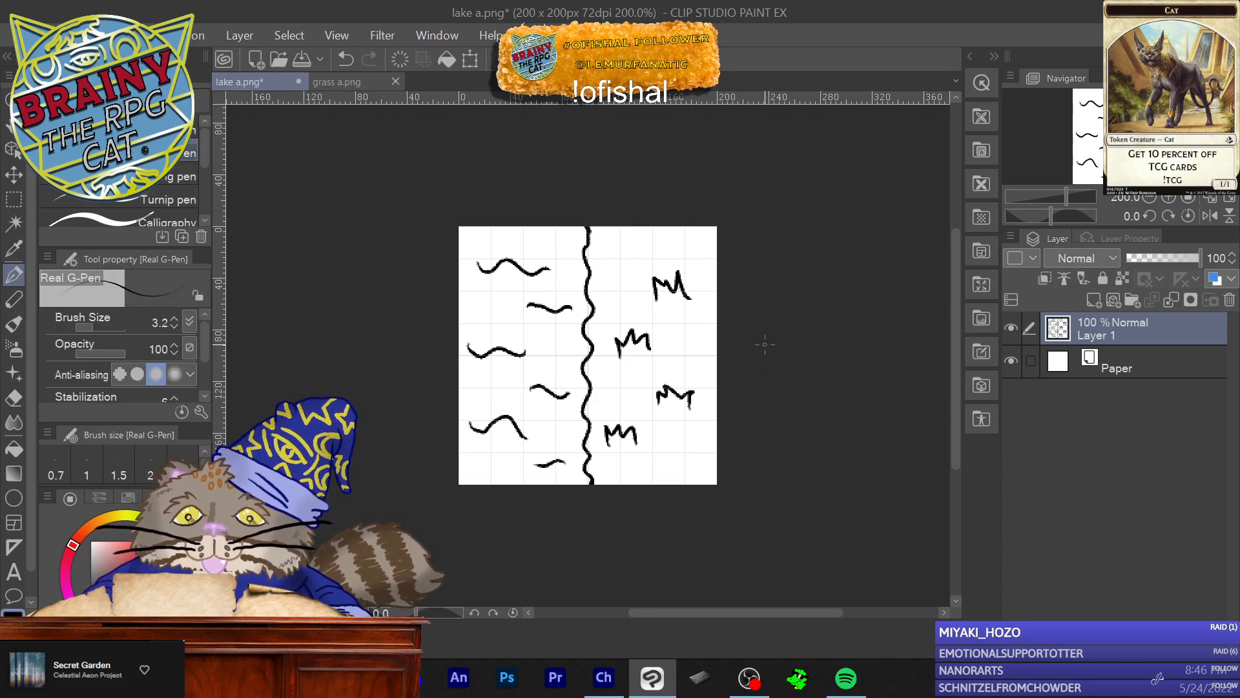
# Step: Erase the four mirrored grass tufts on the right half and draw five smaller staggered upright tufts there
pyautogui.moveTo(669, 287)
pyautogui.mouseDown()
pyautogui.moveTo(656, 288)
pyautogui.moveTo(678, 268)
pyautogui.moveTo(685, 284)
pyautogui.moveTo(646, 336)
pyautogui.moveTo(620, 332)
pyautogui.mouseUp()
pyautogui.moveTo(613, 434)
pyautogui.mouseDown()
pyautogui.moveTo(649, 437)
pyautogui.moveTo(631, 413)
pyautogui.moveTo(629, 426)
pyautogui.moveTo(654, 410)
pyautogui.moveTo(683, 429)
pyautogui.moveTo(689, 377)
pyautogui.mouseUp()
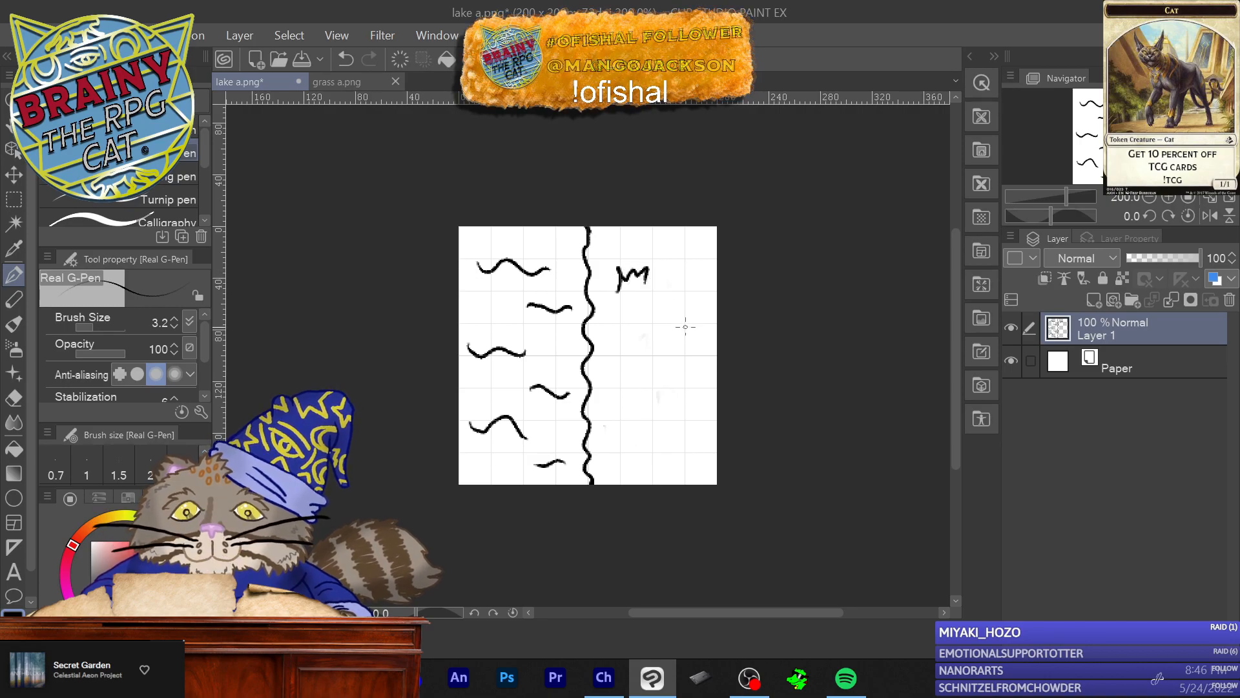
pyautogui.moveTo(679, 326); pyautogui.dragTo(659, 317)
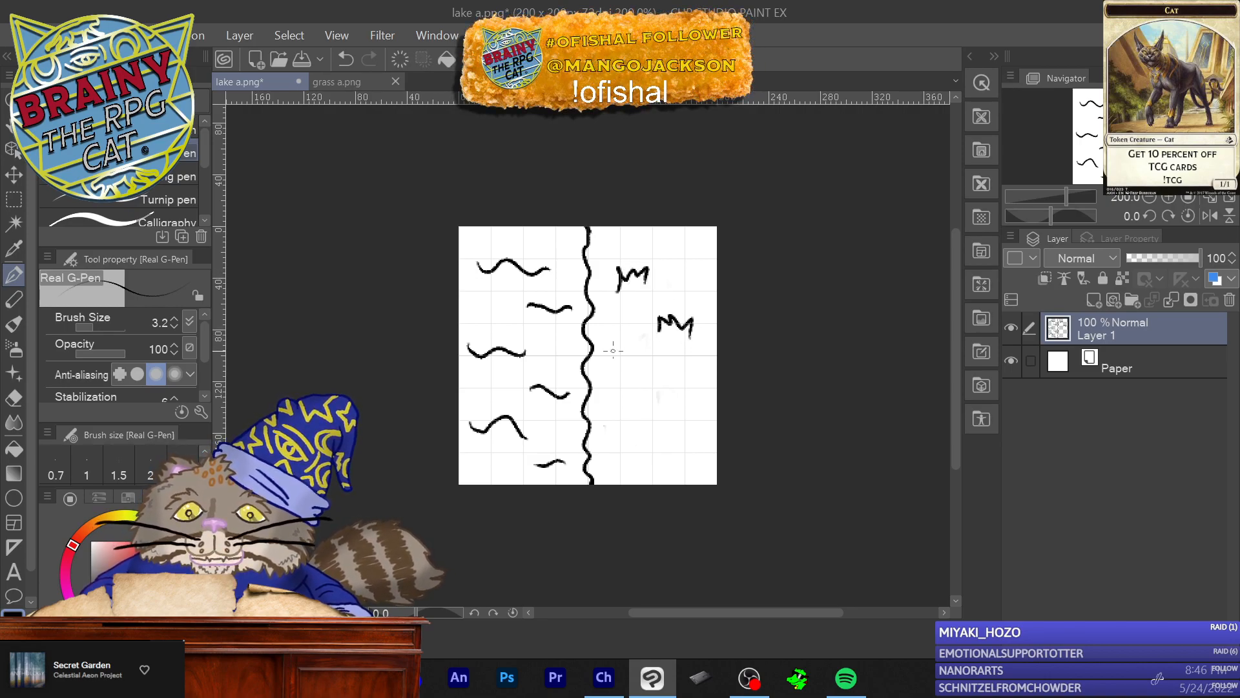
pyautogui.moveTo(616, 367); pyautogui.dragTo(641, 373)
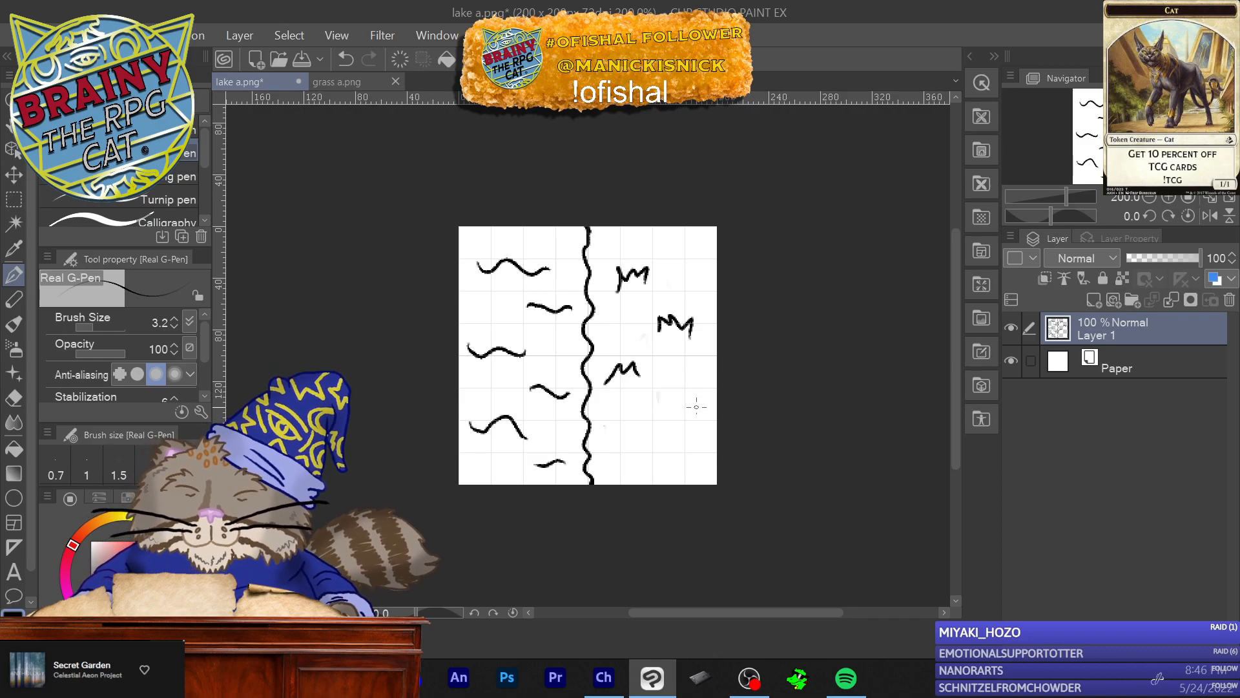
pyautogui.moveTo(681, 394); pyautogui.dragTo(663, 409)
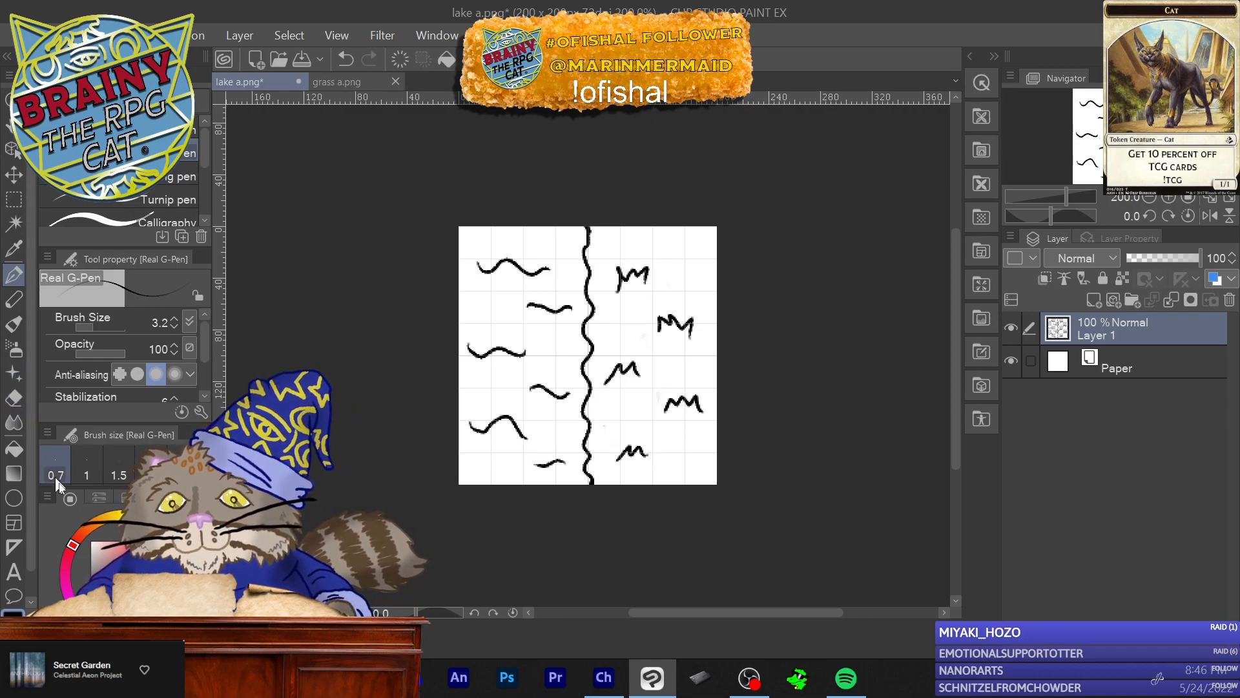
# Step: Save the tile as a new PNG named "lake b" in the outdoors folder, accepting the loss of layer information
pyautogui.click(55, 35)
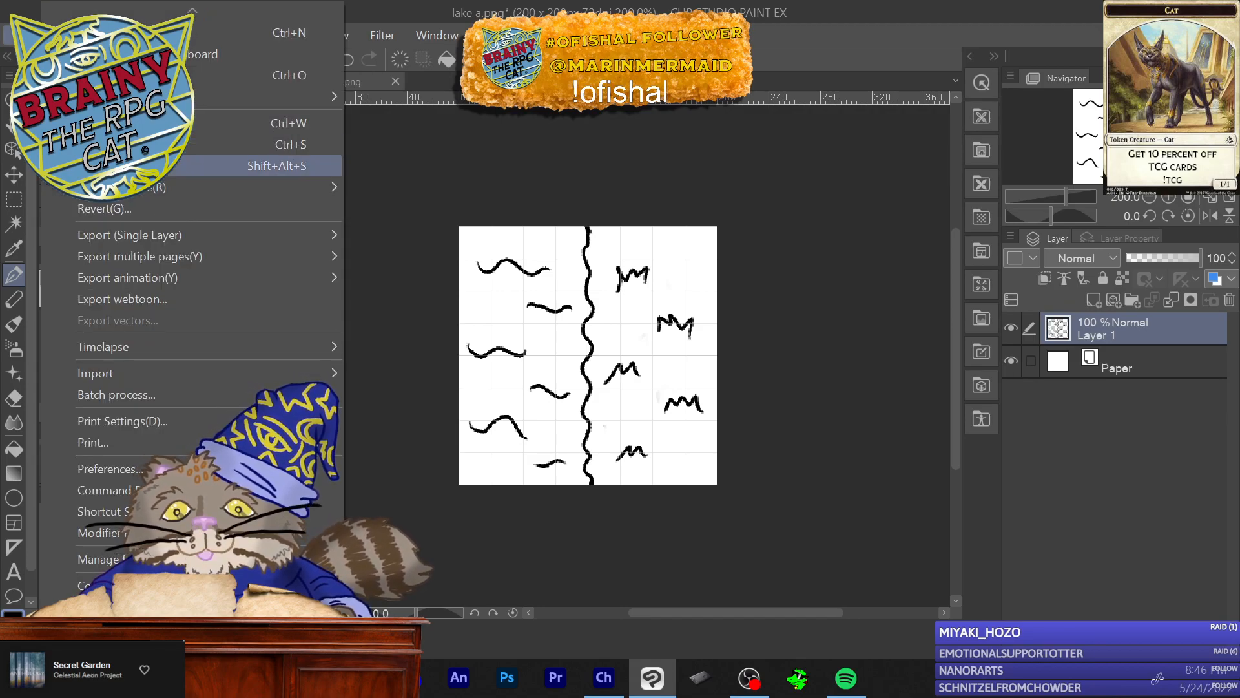
pyautogui.click(129, 165)
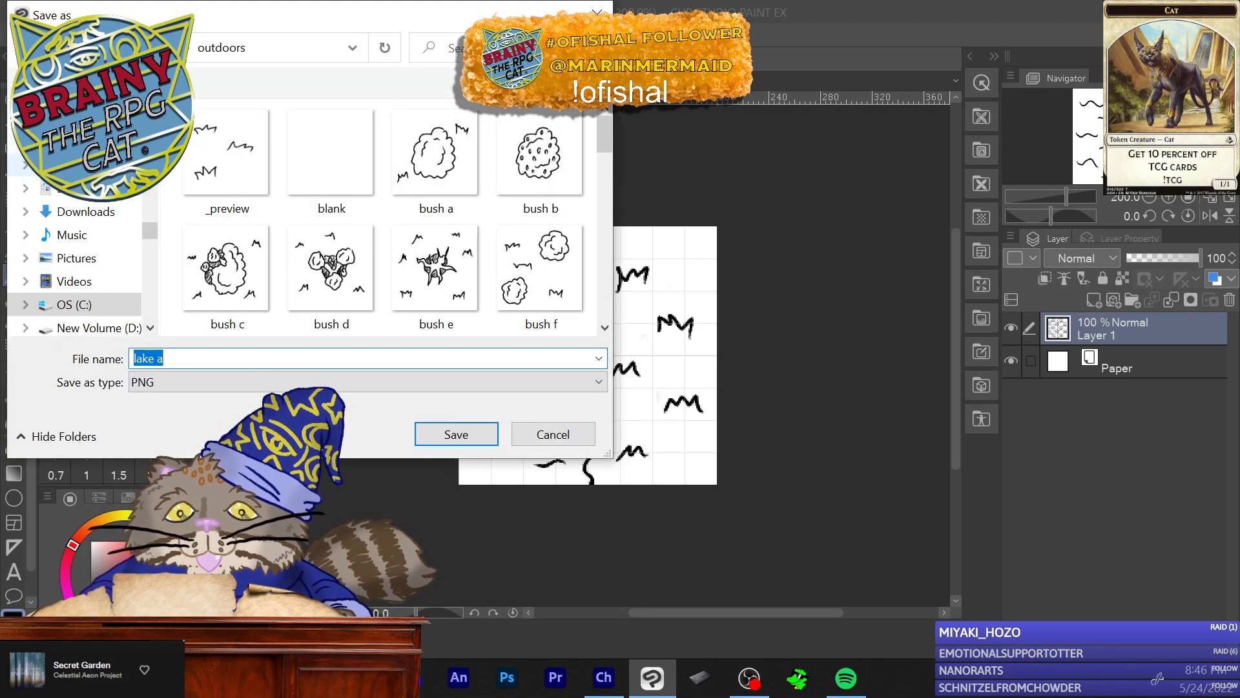
pyautogui.press('End')
pyautogui.press('BackSpace')
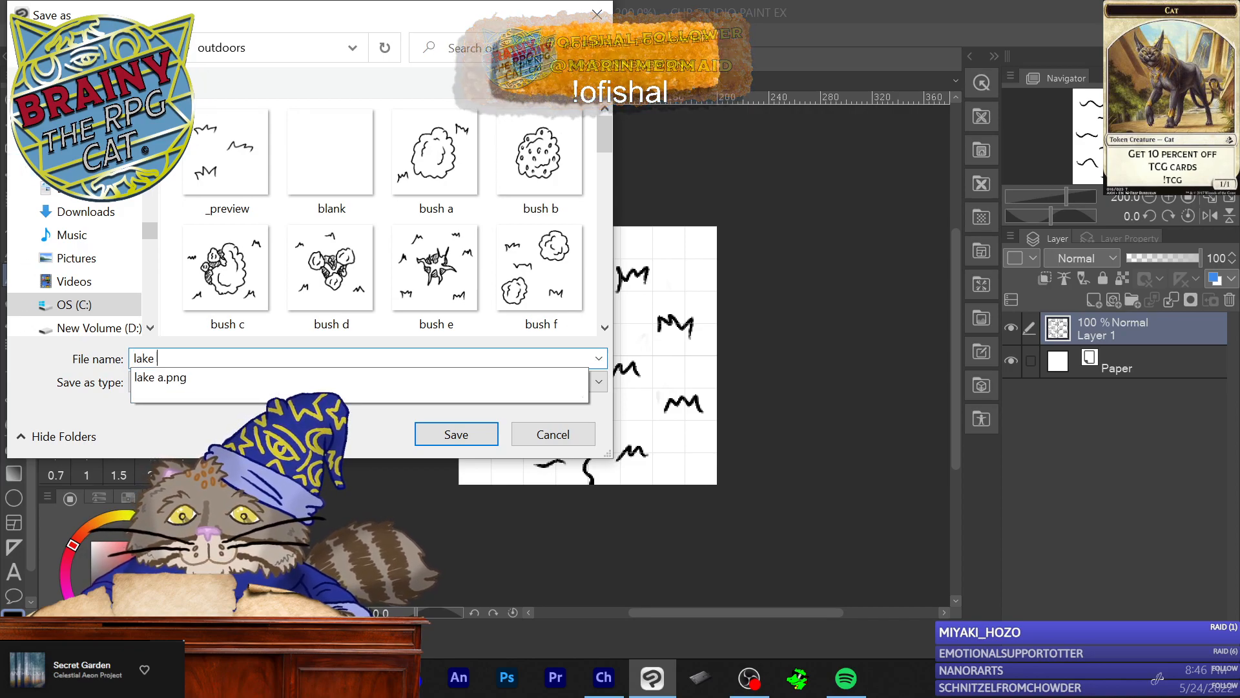
pyautogui.write('b')
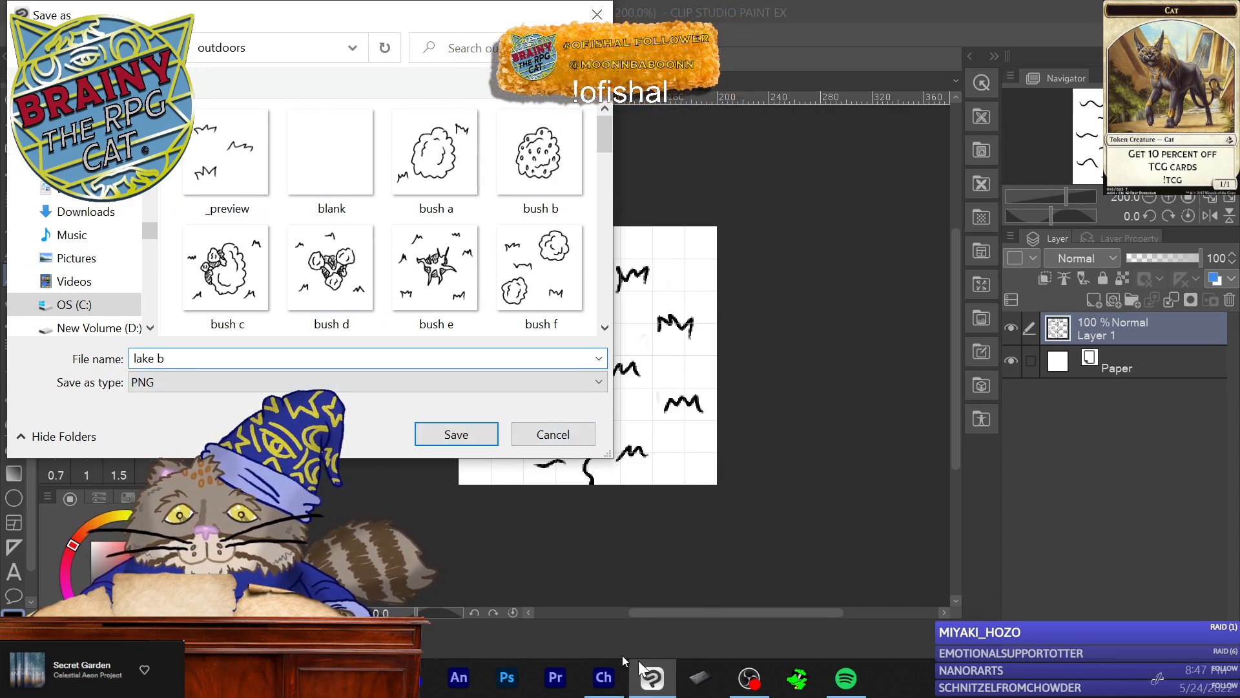
pyautogui.press('Return')
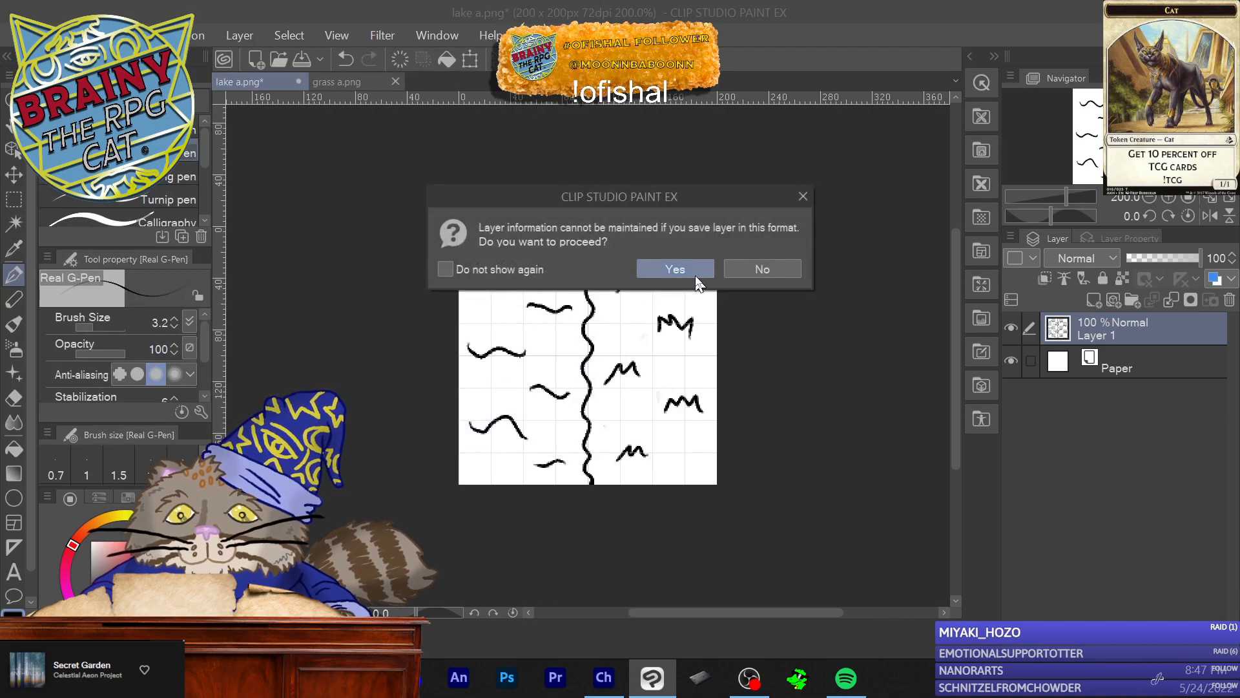
pyautogui.click(696, 276)
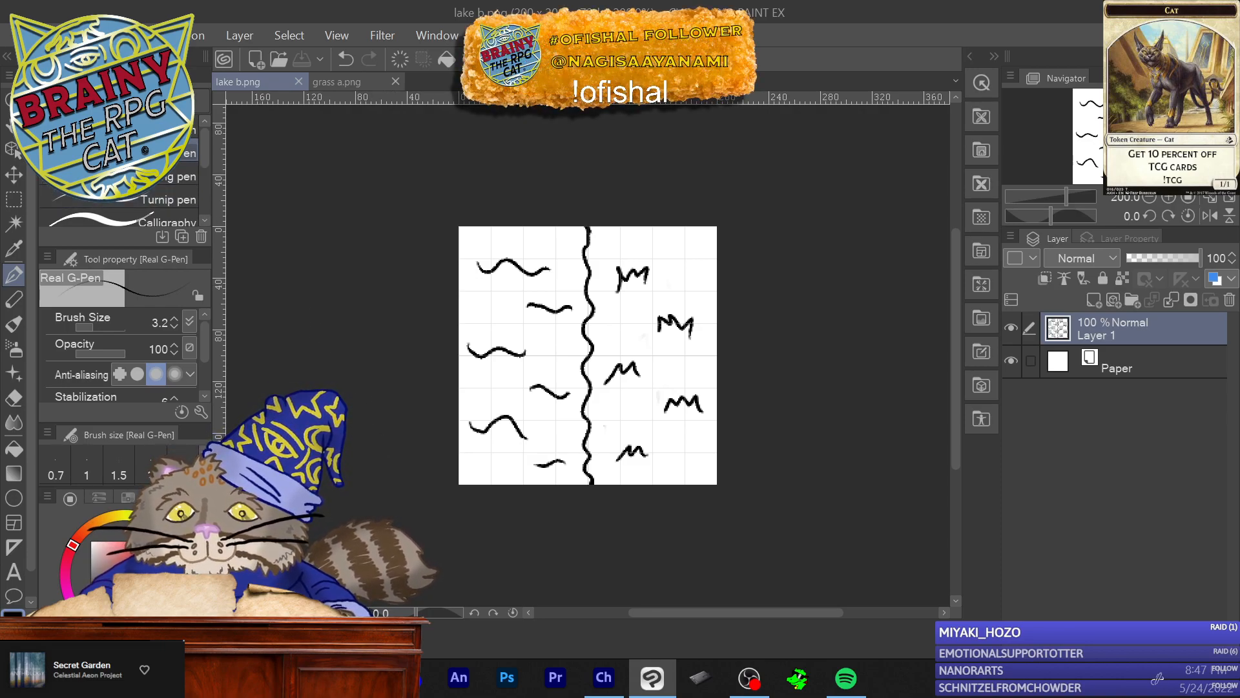
# Step: Rotate the canvas 90 degrees clockwise so the water lies above the shoreline
pyautogui.click(97, 35)
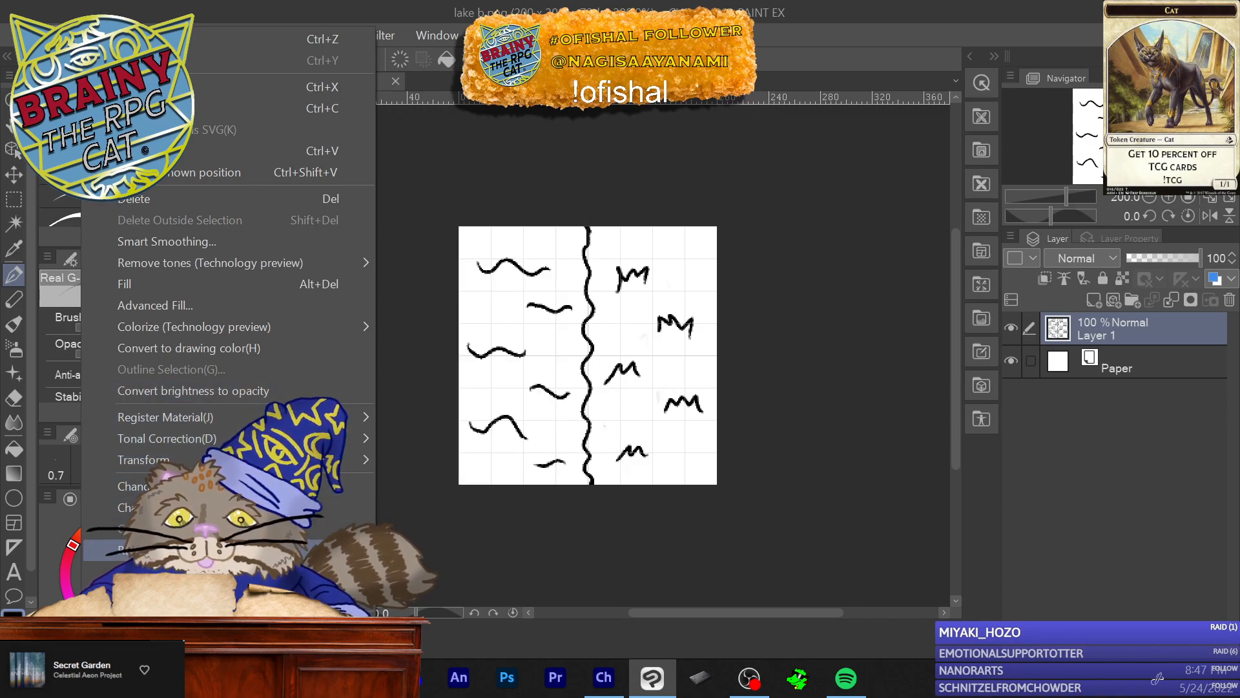
pyautogui.moveTo(194, 549)
pyautogui.click(464, 557)
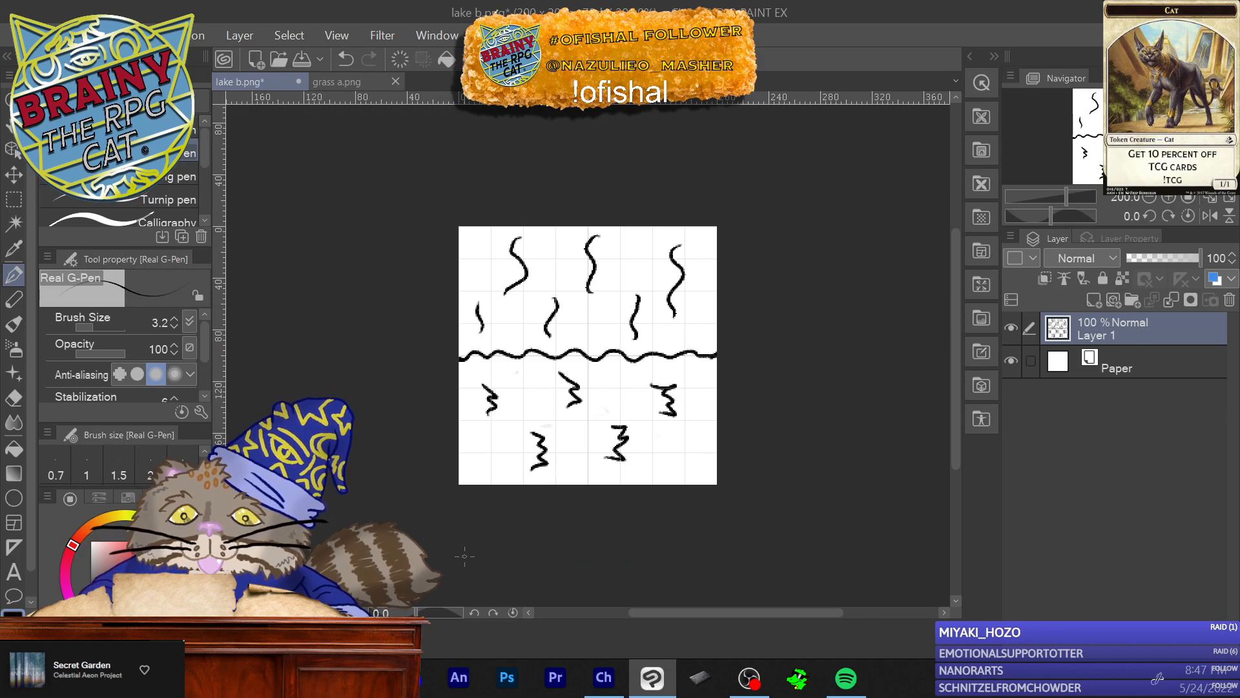
# Step: Flip the lake drawing vertically and shift it slightly down so the shoreline sits on the horizontal centre grid line
pyautogui.click(99, 35)
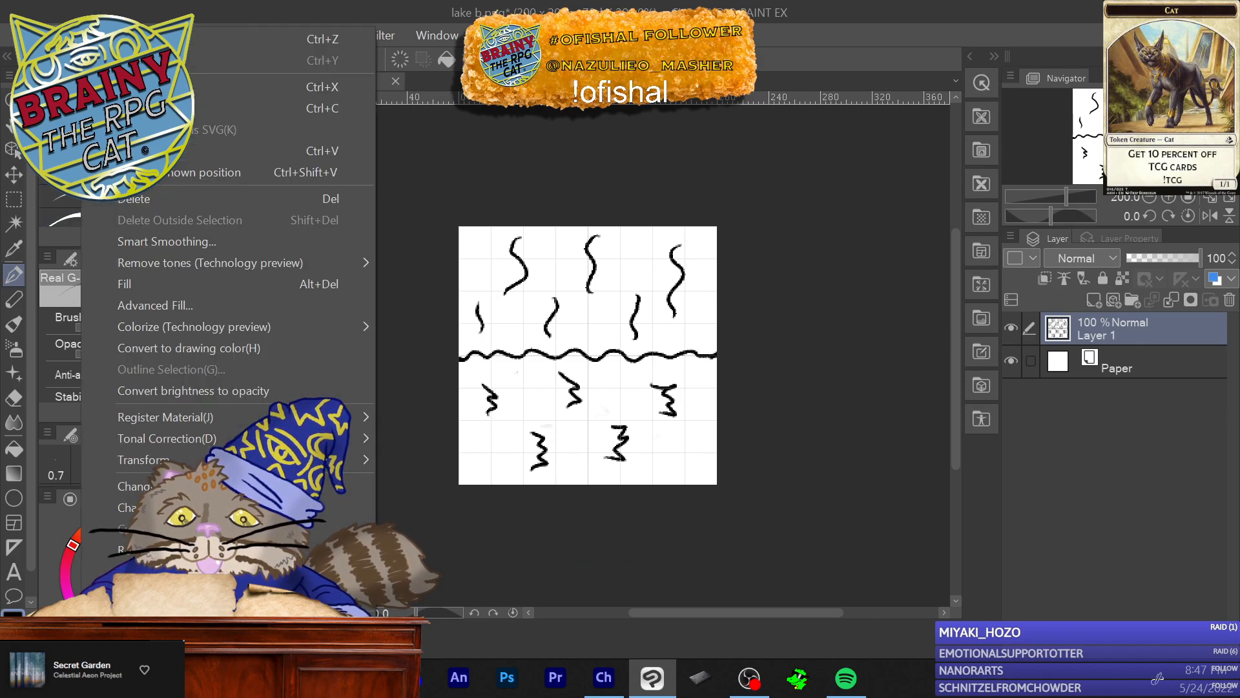
pyautogui.moveTo(149, 460)
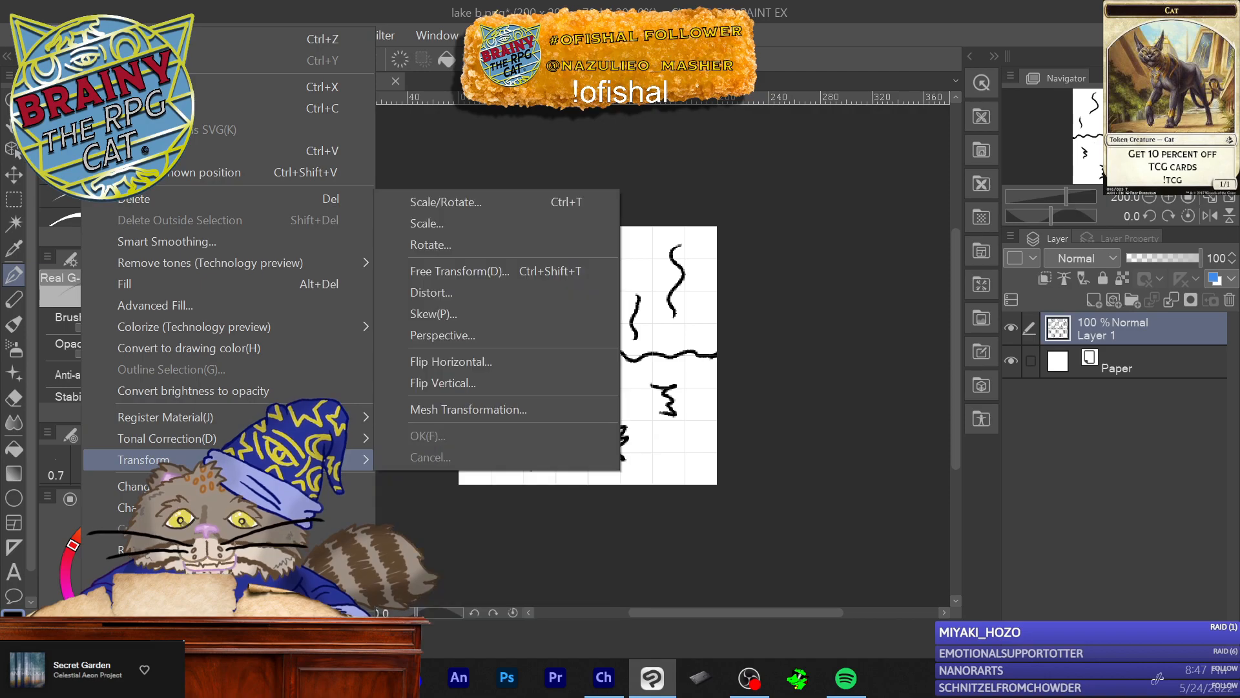
pyautogui.click(473, 386)
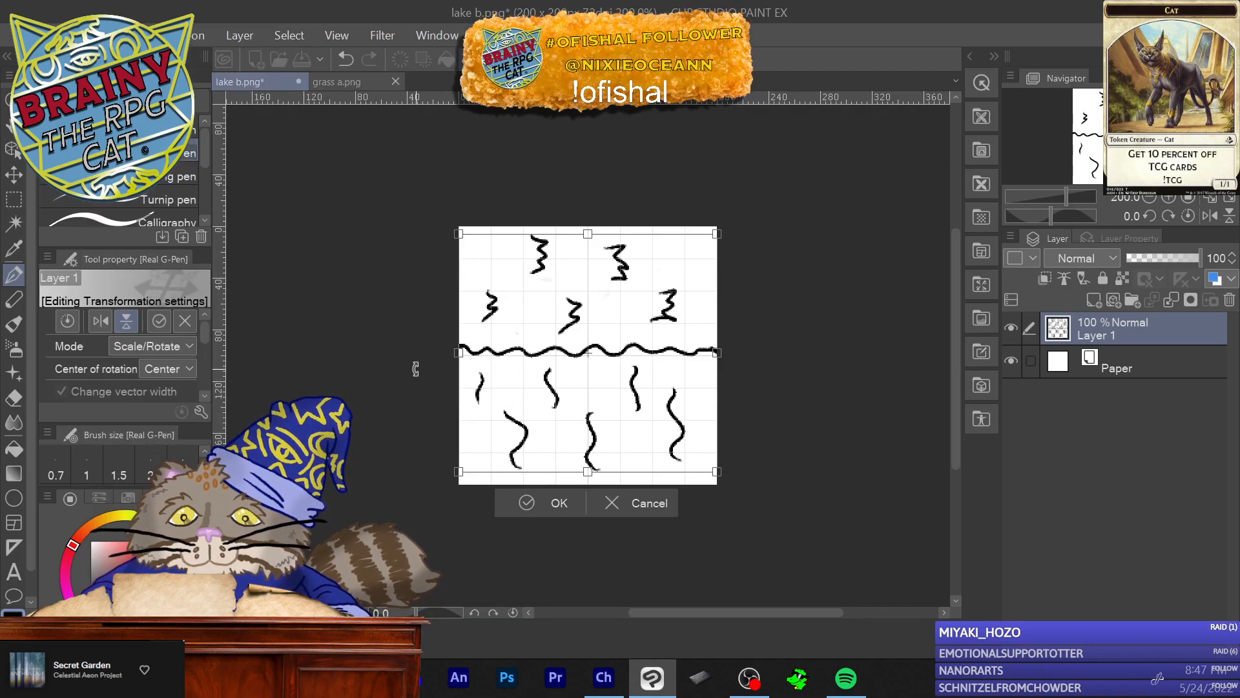
pyautogui.moveTo(485, 289)
pyautogui.mouseDown()
pyautogui.moveTo(490, 307)
pyautogui.moveTo(489, 289)
pyautogui.mouseUp()
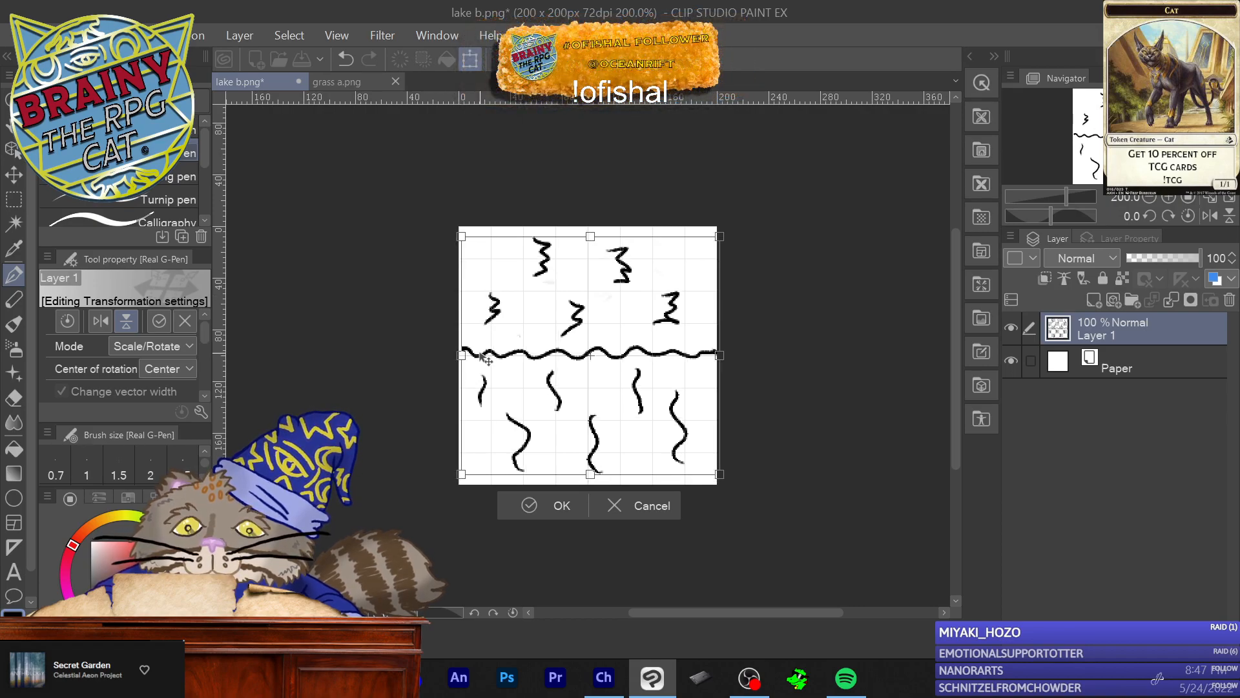
pyautogui.moveTo(479, 319); pyautogui.dragTo(478, 318)
pyautogui.press('Left')
pyautogui.press('Down')
pyautogui.press('Down')
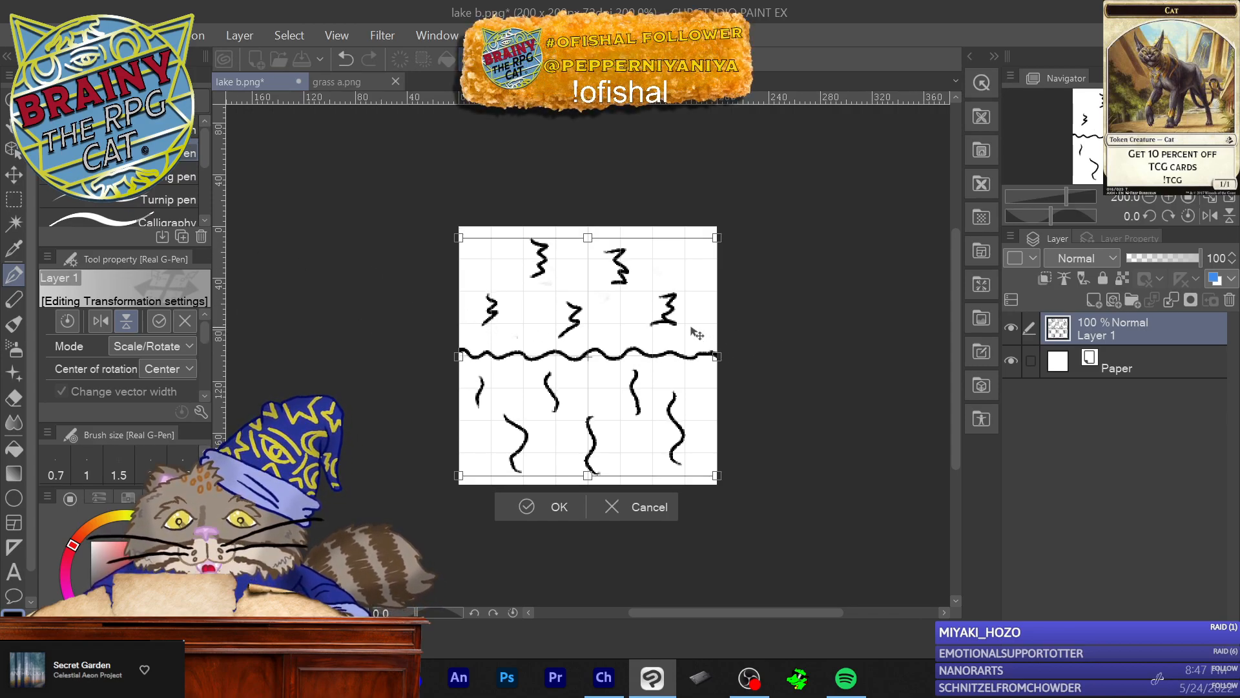
pyautogui.press('Return')
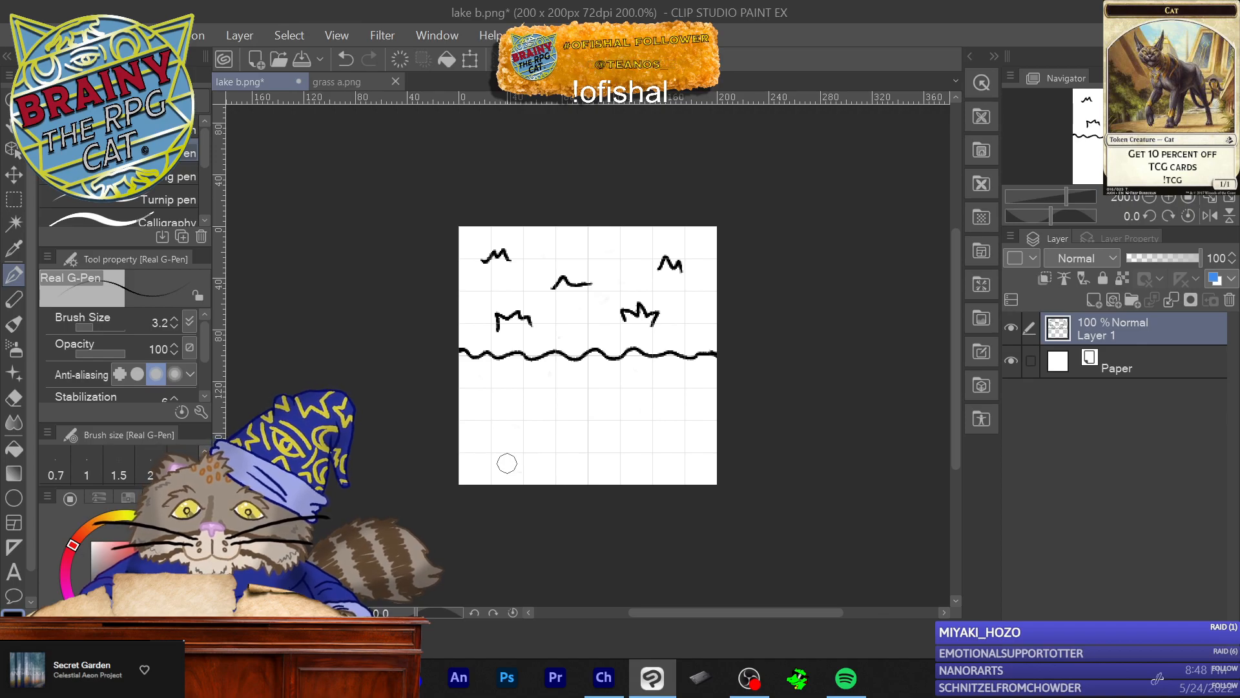
# Step: Draw five staggered wavy horizontal water lines of varying length below the shoreline
pyautogui.moveTo(685, 384); pyautogui.dragTo(616, 386)
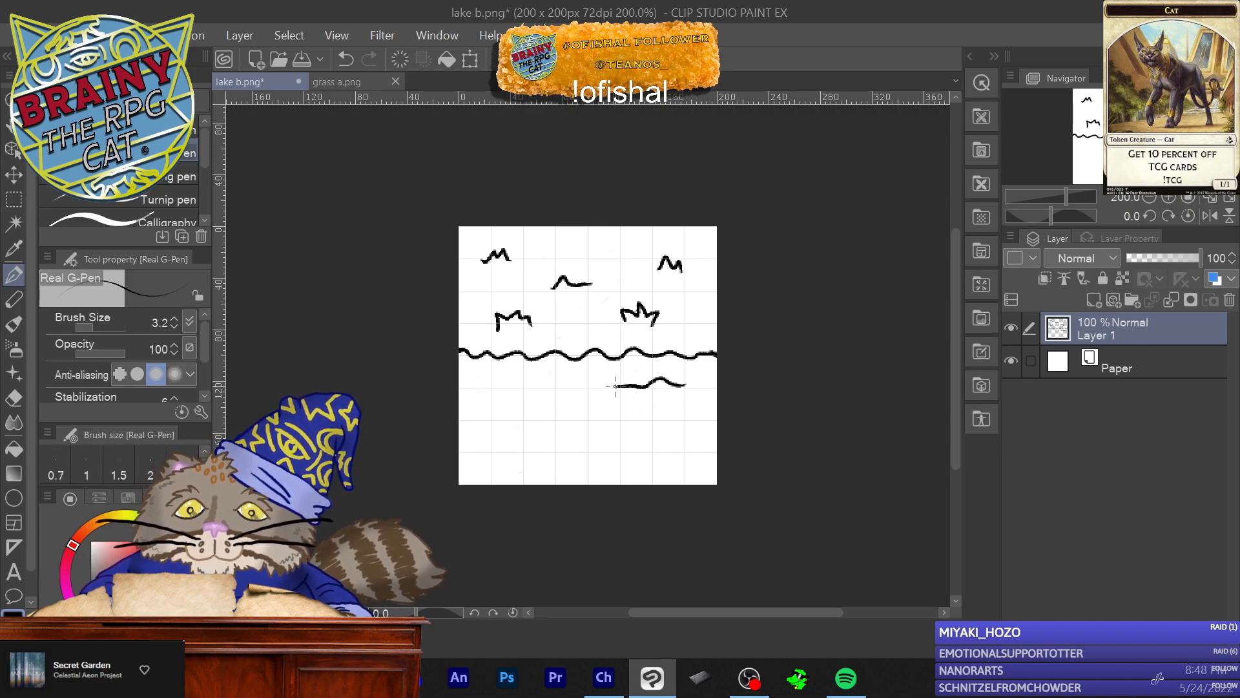
pyautogui.moveTo(470, 389)
pyautogui.mouseDown()
pyautogui.moveTo(501, 395)
pyautogui.moveTo(535, 389)
pyautogui.mouseUp()
pyautogui.moveTo(611, 414); pyautogui.dragTo(513, 425)
pyautogui.moveTo(691, 437)
pyautogui.mouseDown()
pyautogui.moveTo(638, 453)
pyautogui.moveTo(605, 445)
pyautogui.mouseUp()
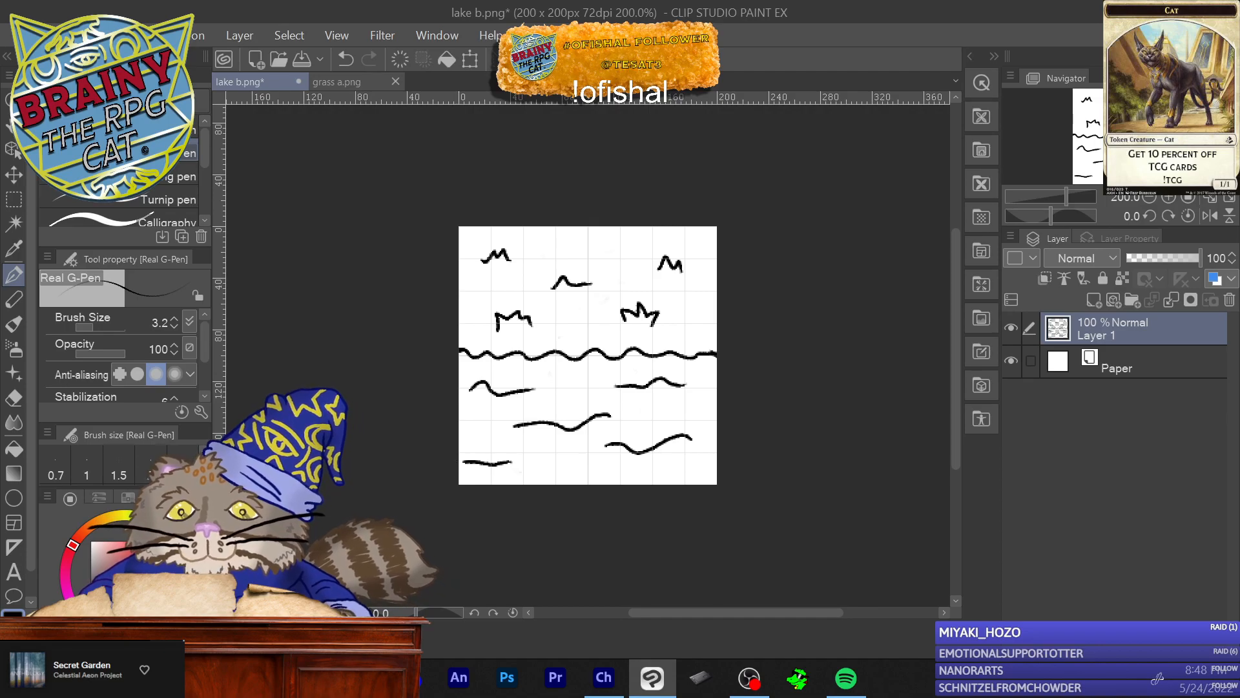
# Step: Save the tile as a new PNG named "lake c" in the outdoors folder, accepting the loss of layer information
pyautogui.click(13, 34)
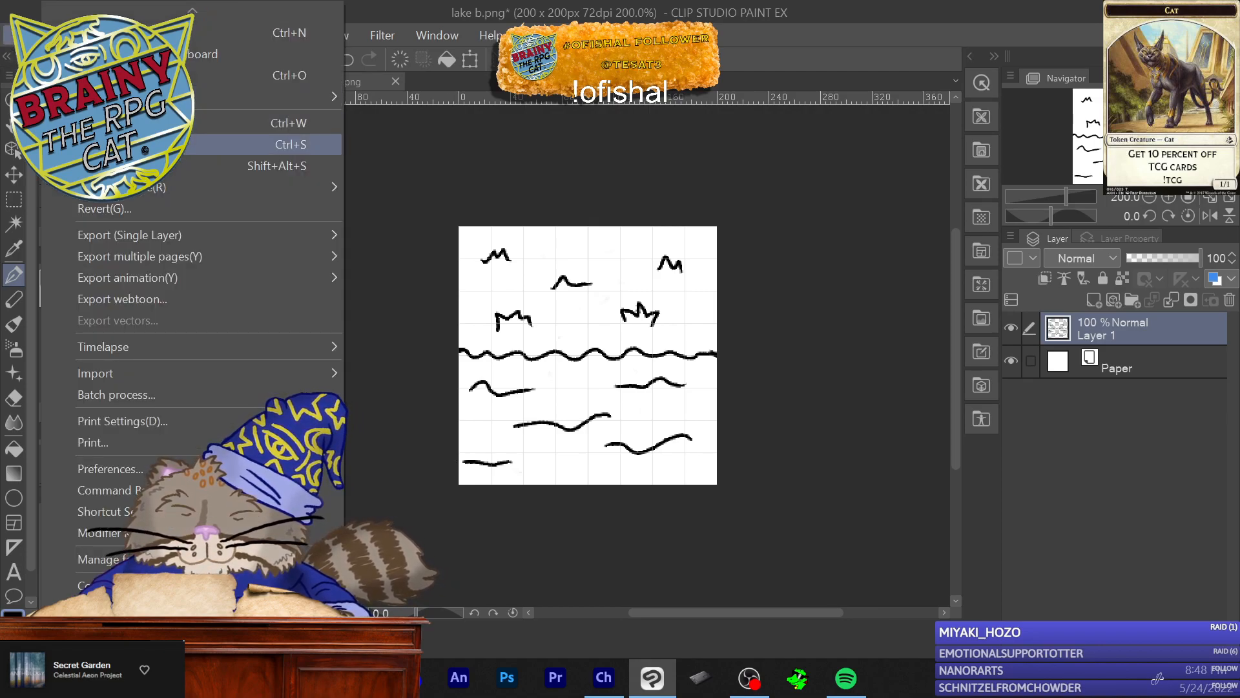
pyautogui.click(129, 166)
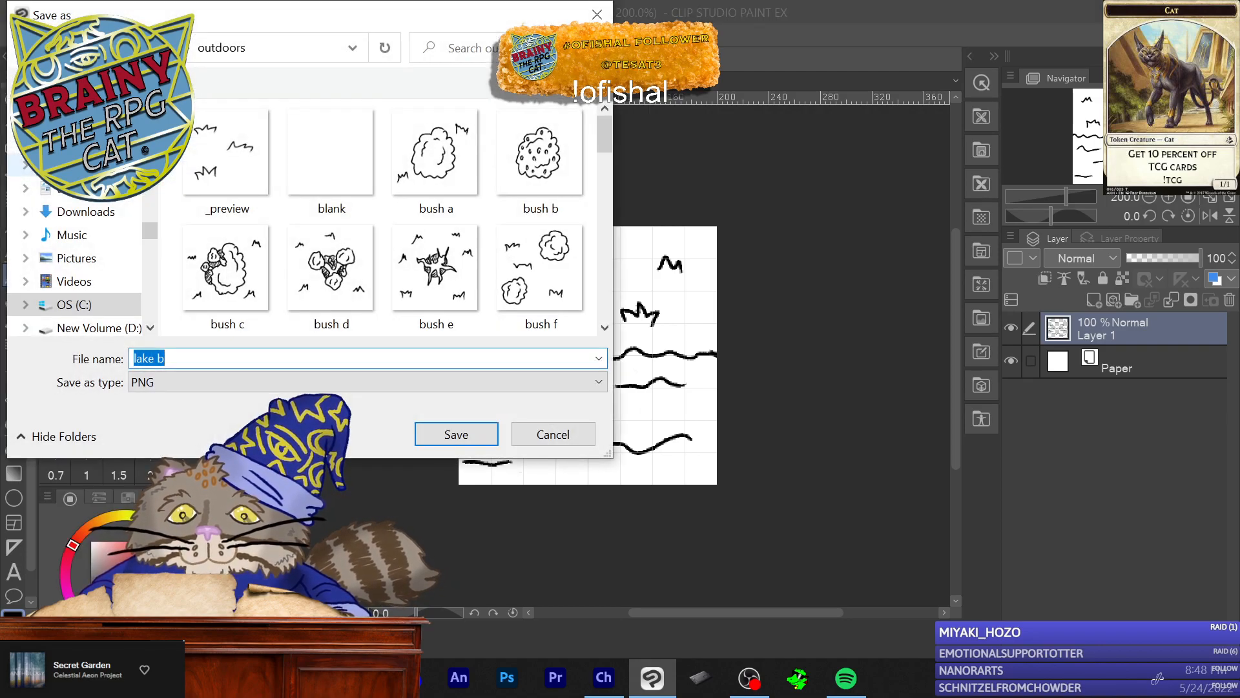
pyautogui.click(215, 352)
pyautogui.press('BackSpace')
pyautogui.write('c')
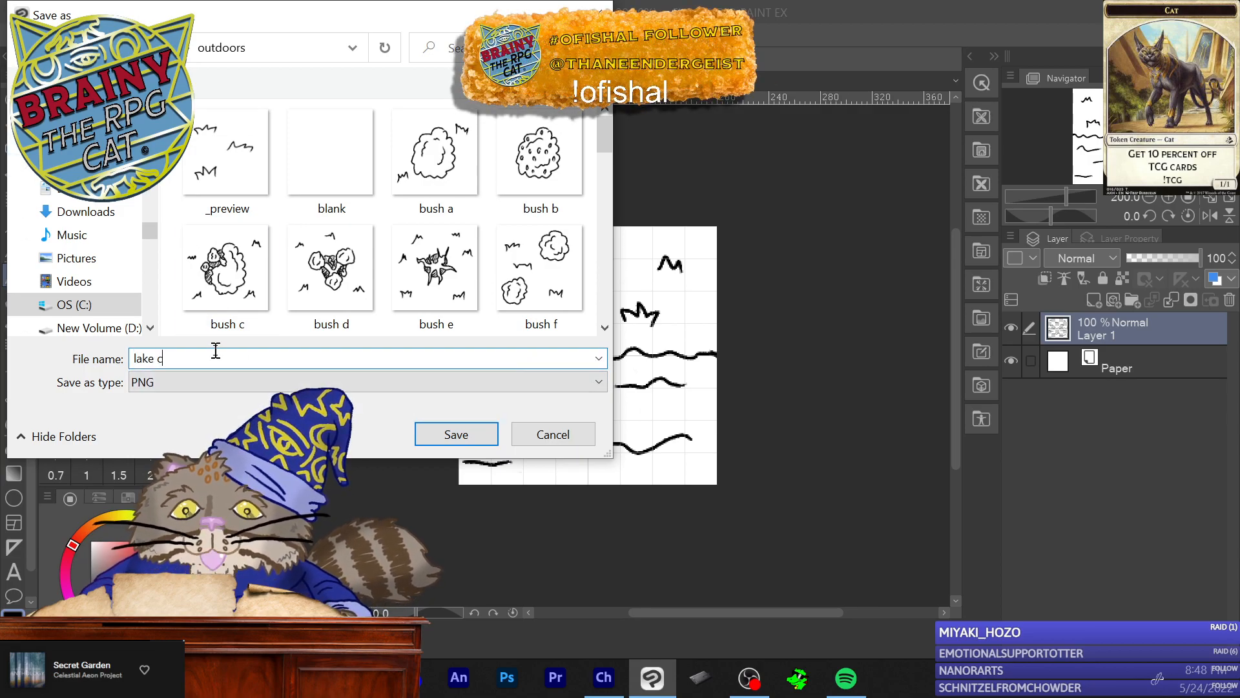
pyautogui.moveTo(601, 132); pyautogui.dragTo(612, 321)
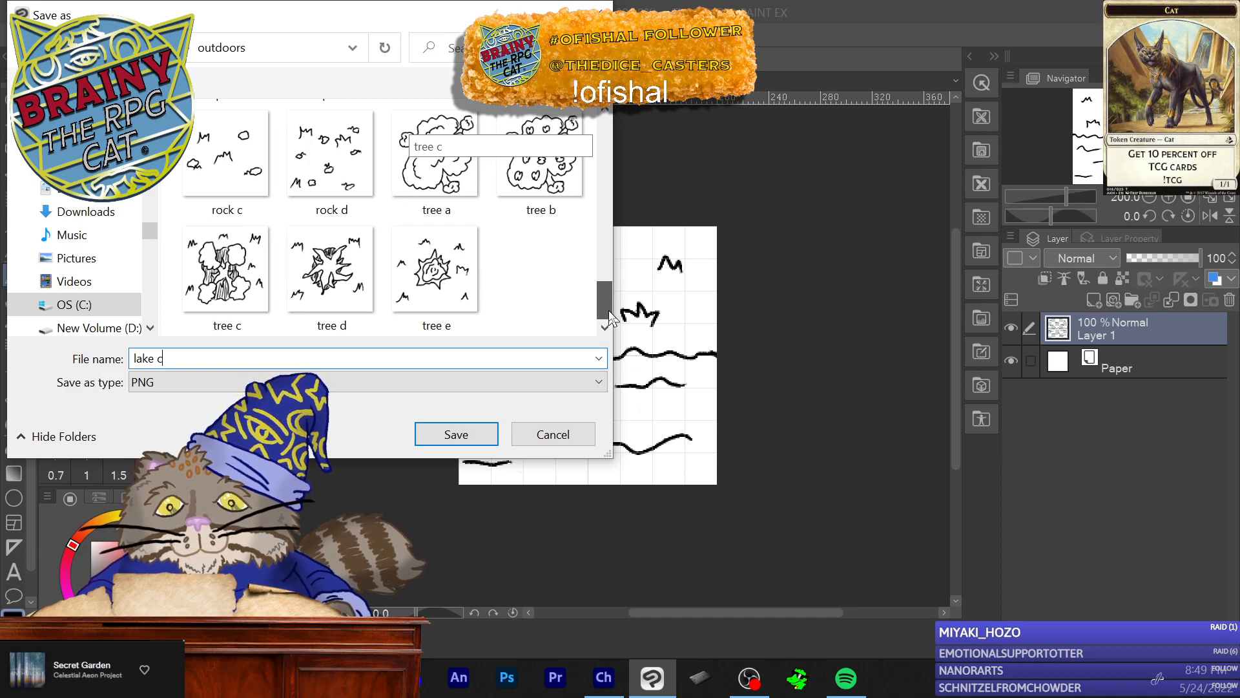
pyautogui.moveTo(610, 313); pyautogui.dragTo(615, 231)
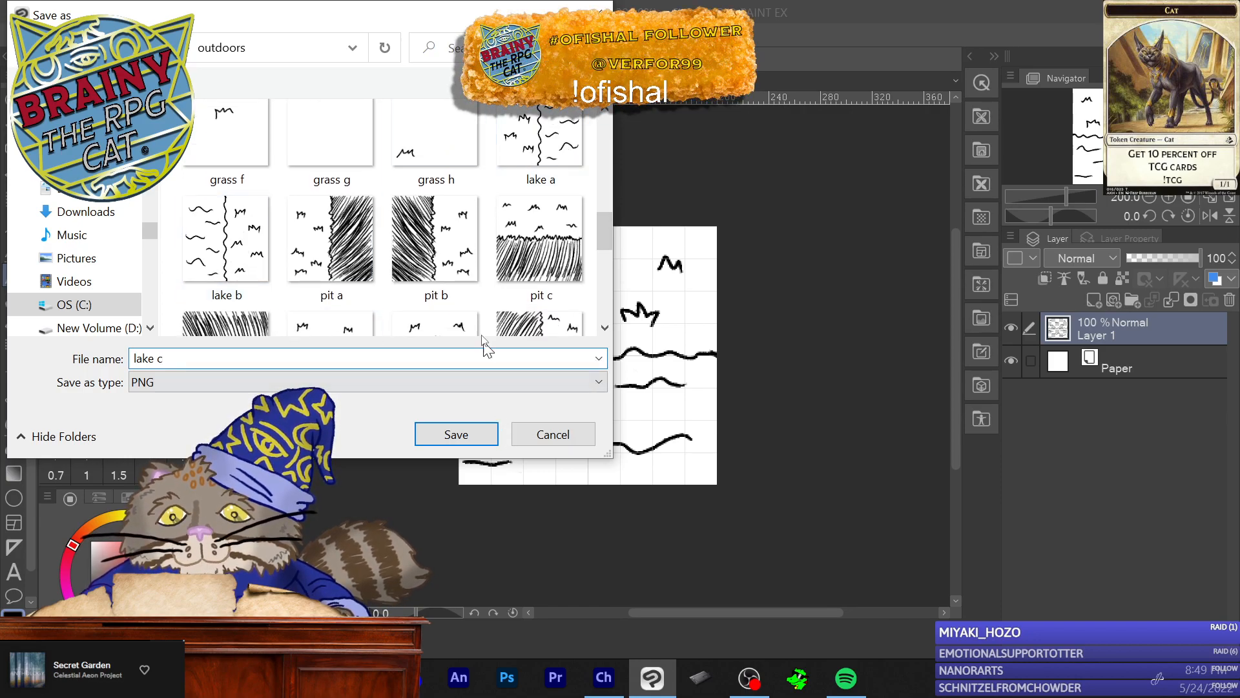
pyautogui.click(444, 435)
pyautogui.click(674, 268)
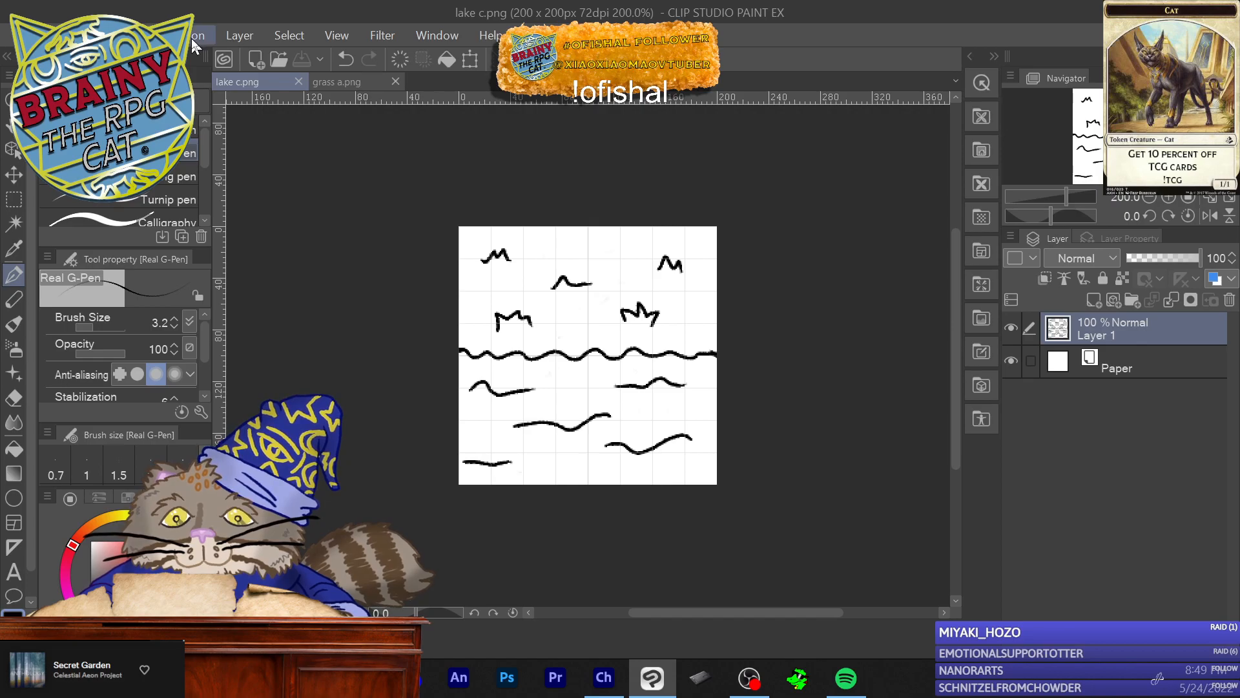
# Step: Flip the whole "lake c" drawing horizontally and apply the transformation
pyautogui.click(239, 36)
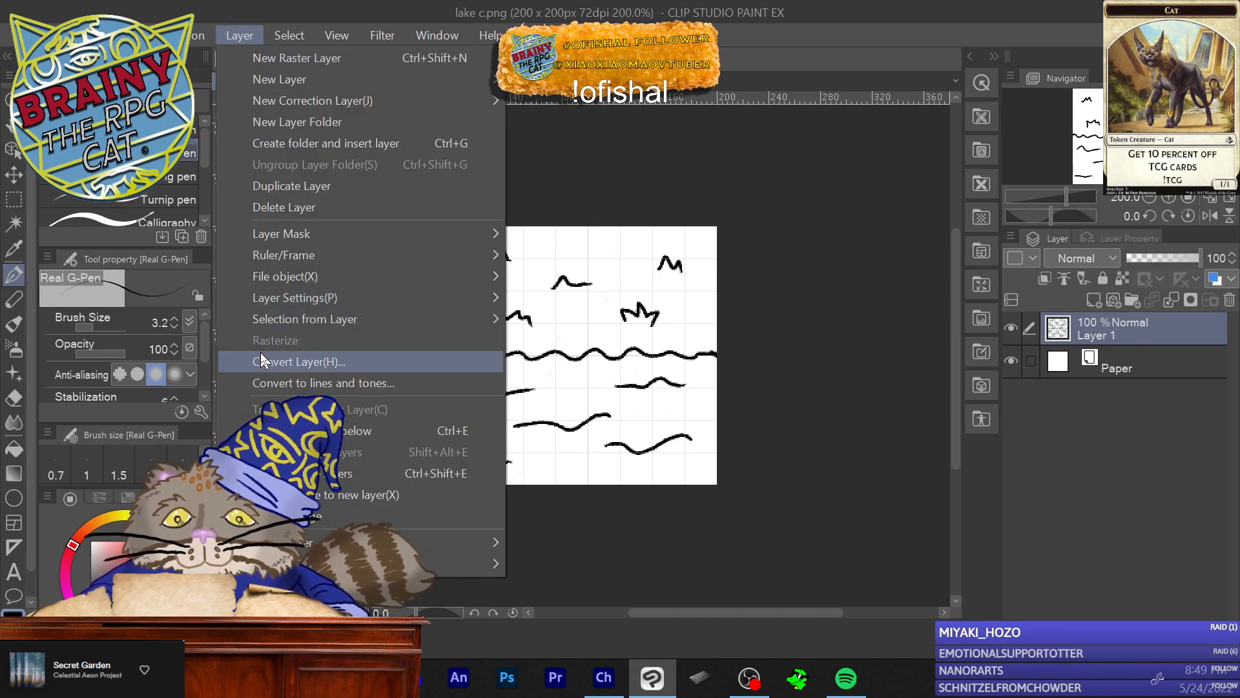
pyautogui.moveTo(62, 35)
pyautogui.moveTo(271, 459)
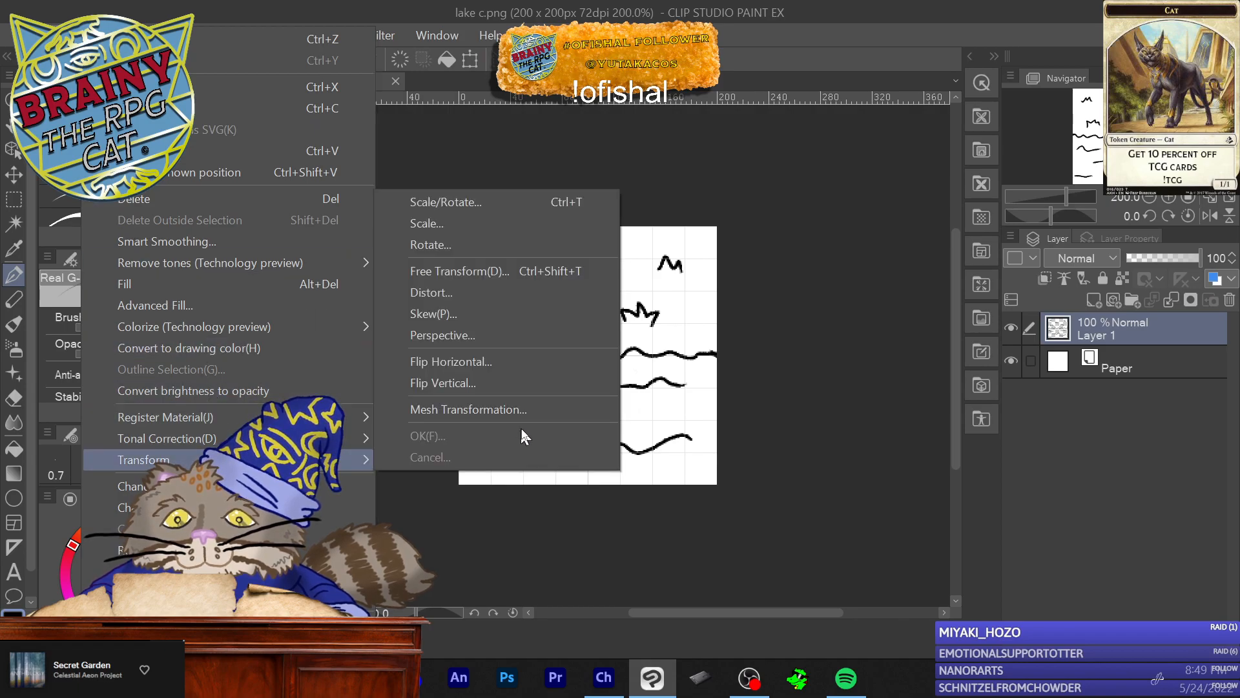
pyautogui.click(526, 364)
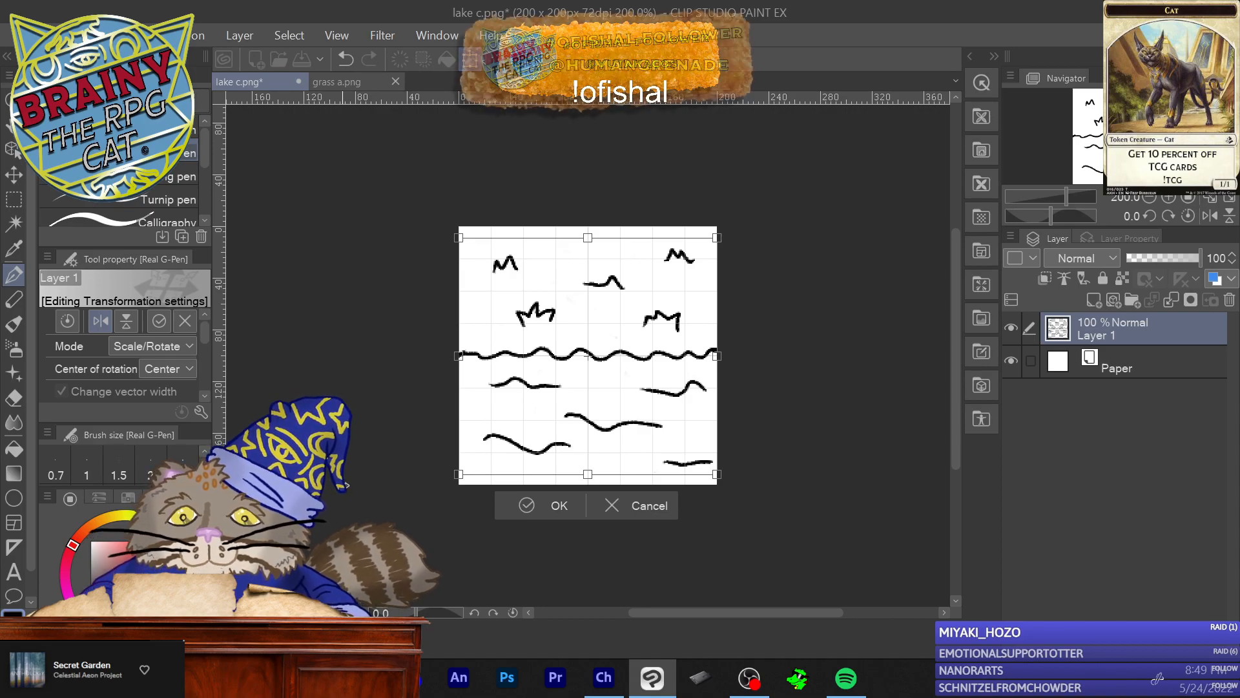
pyautogui.press('Return')
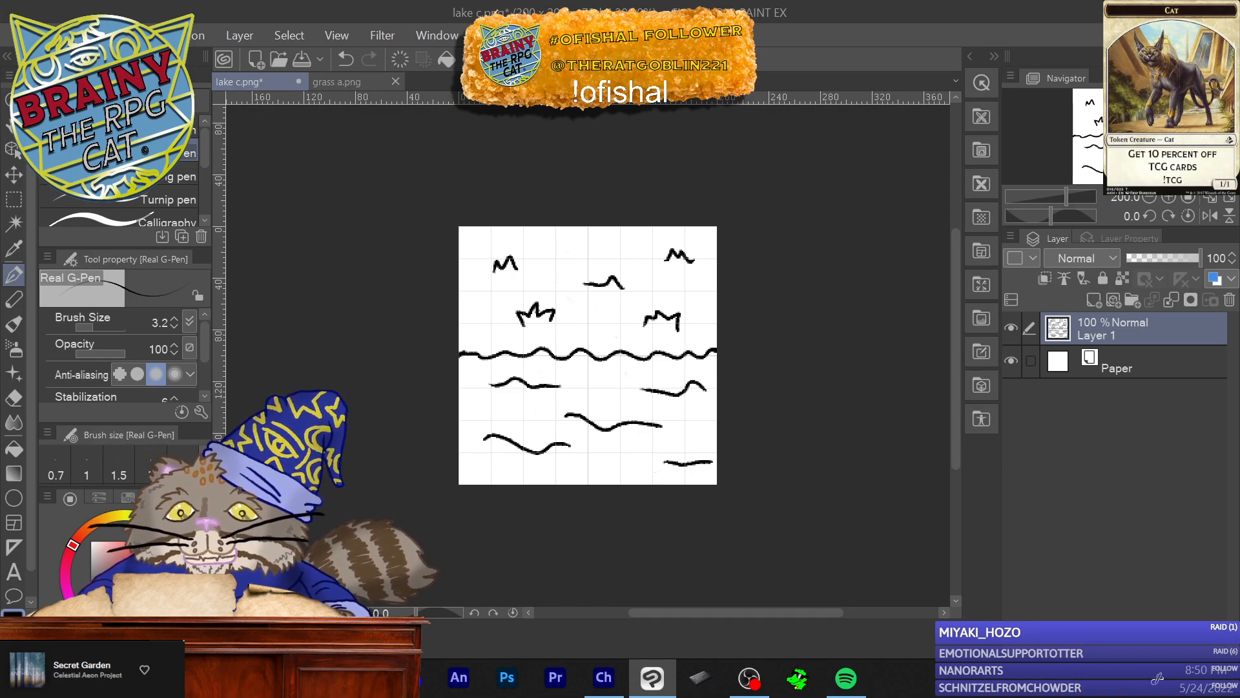
# Step: Try to reopen the saved "lake c" tile from the outdoors folder
pyautogui.click(22, 34)
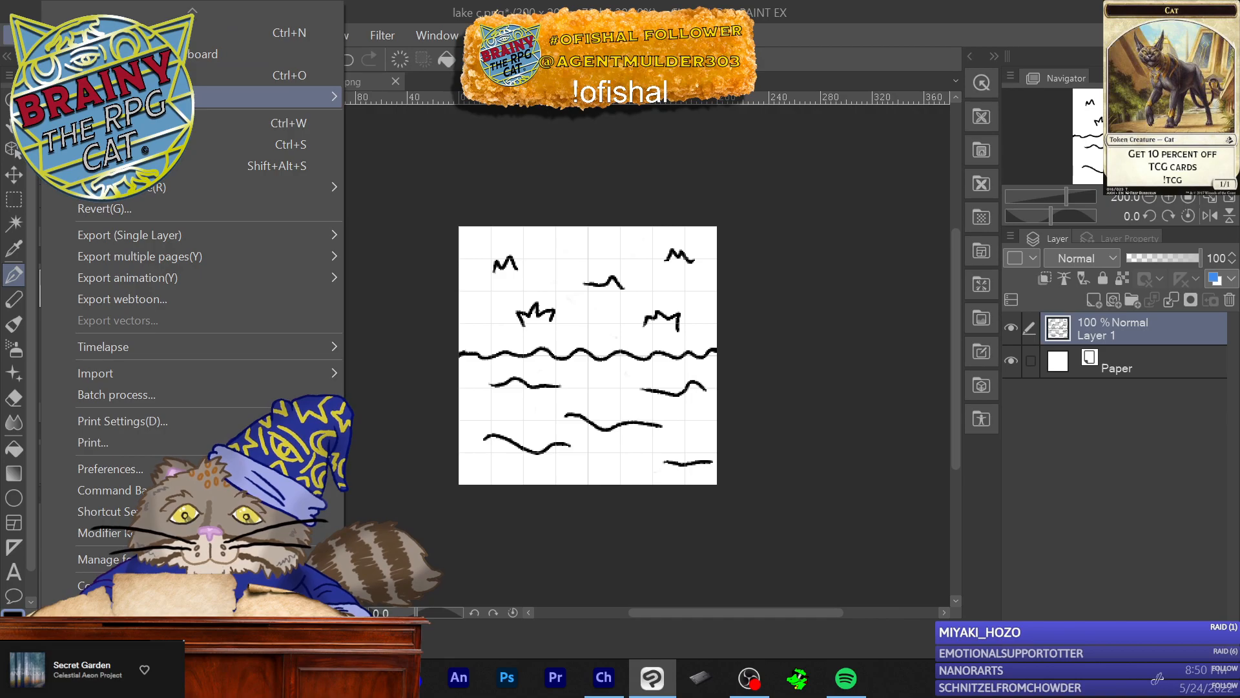
pyautogui.click(110, 75)
pyautogui.scroll(-5, 407, 239)
pyautogui.scroll(-1, 398, 228)
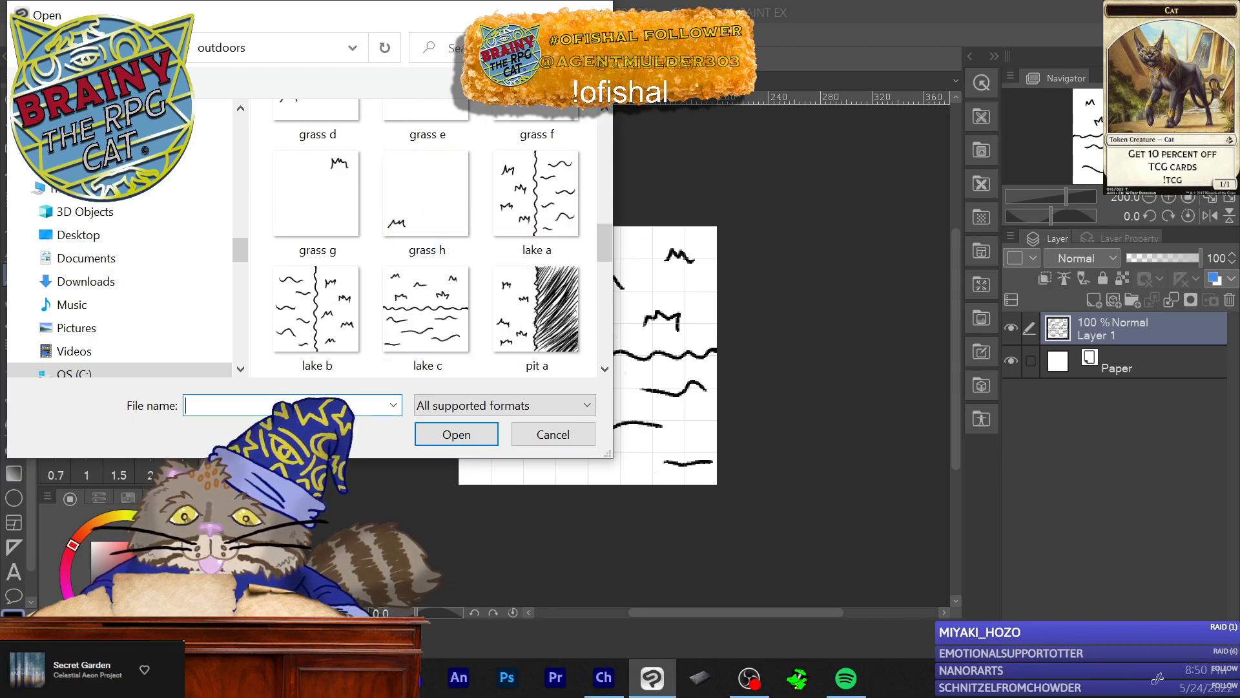
pyautogui.doubleClick(426, 309)
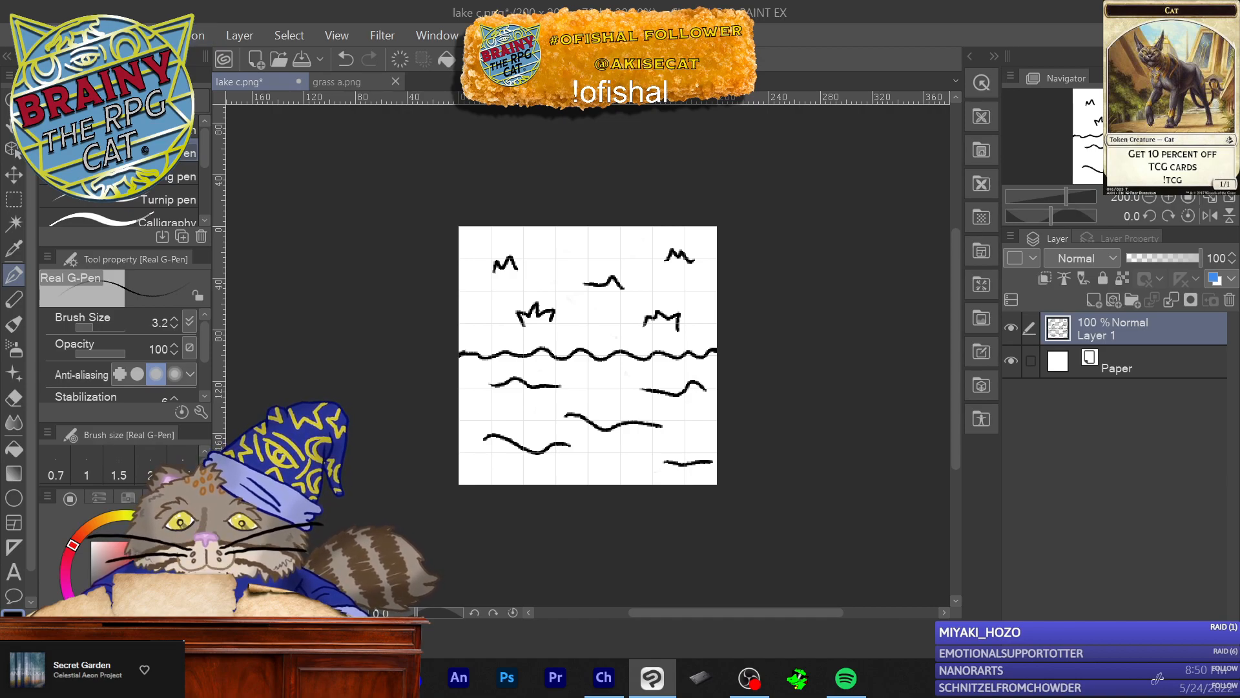
pyautogui.click(97, 35)
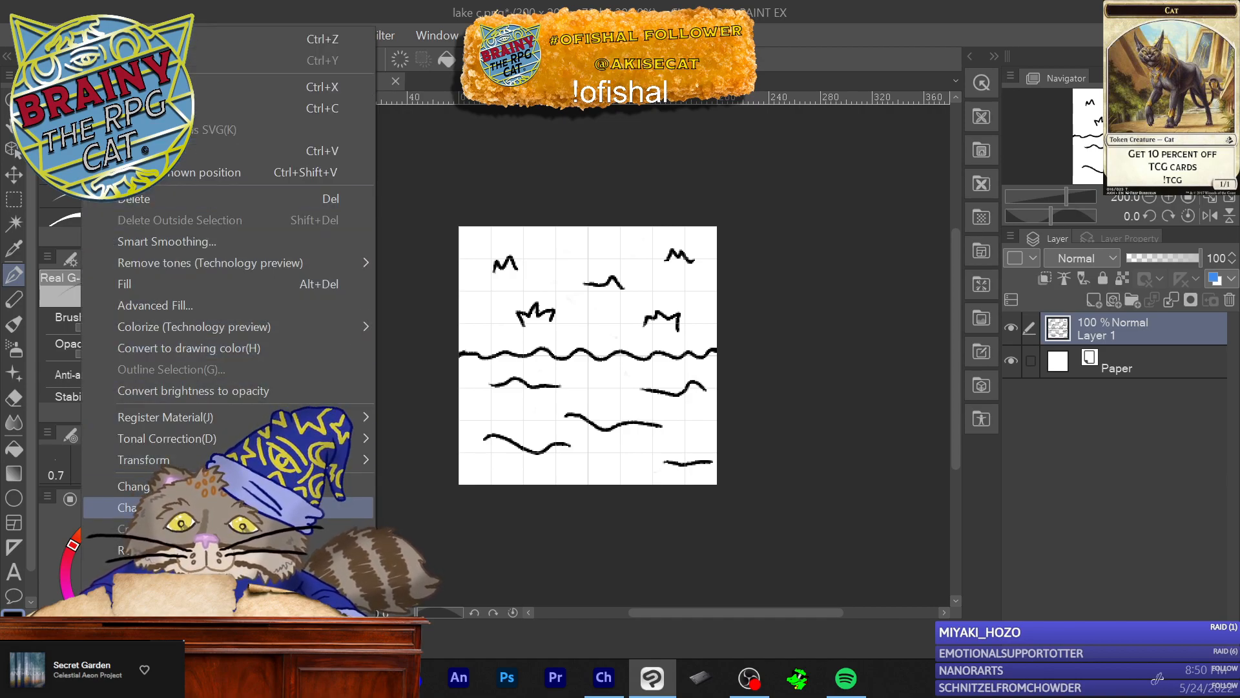
pyautogui.moveTo(143, 459)
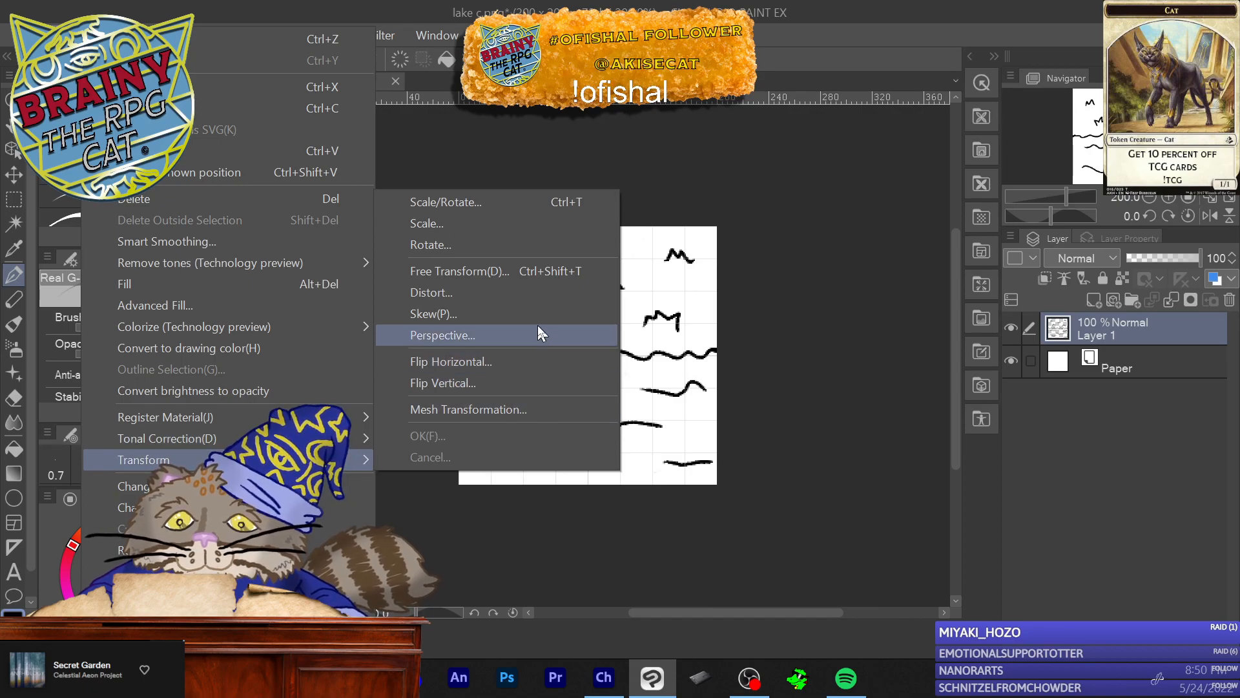
pyautogui.click(539, 361)
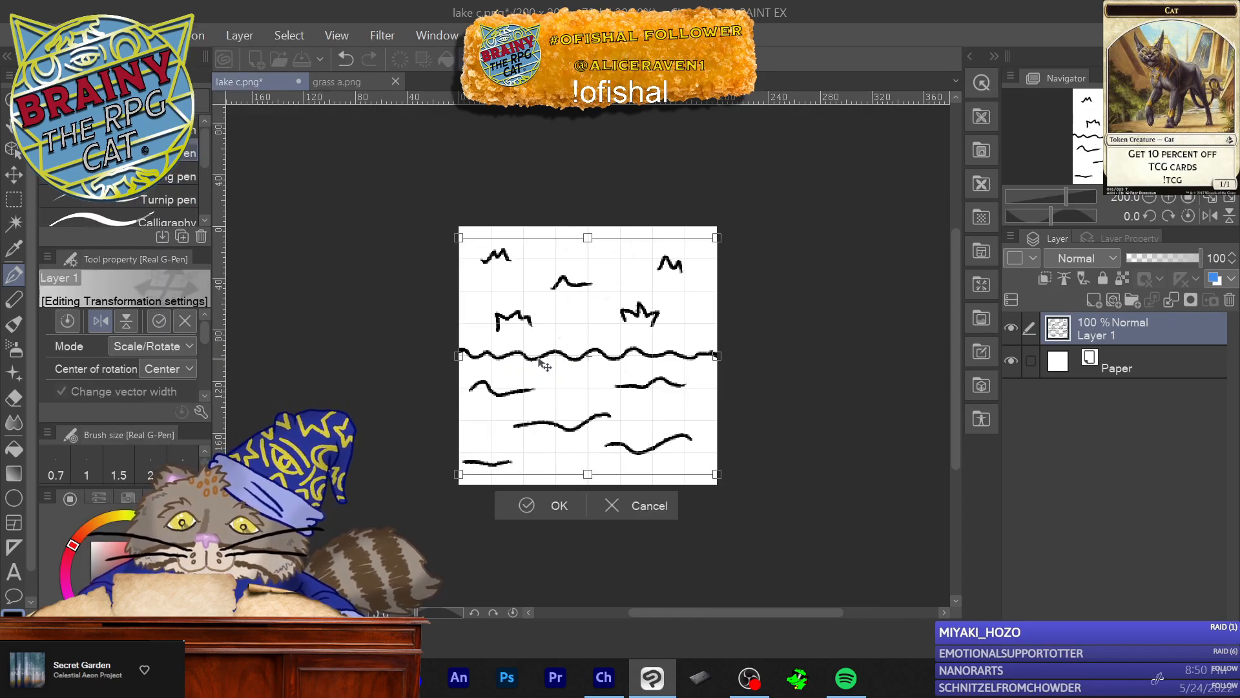
pyautogui.click(97, 35)
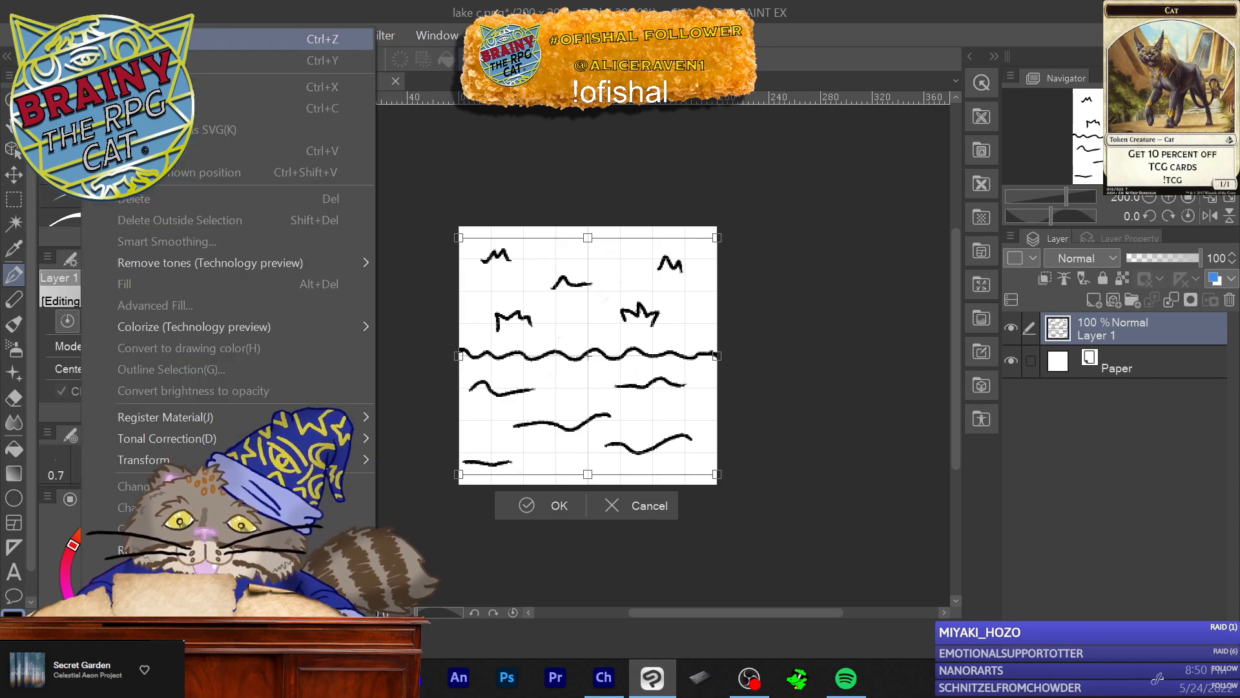
pyautogui.click(129, 40)
# Step: Flip the whole lake drawing vertically and apply the transformation
pyautogui.click(97, 35)
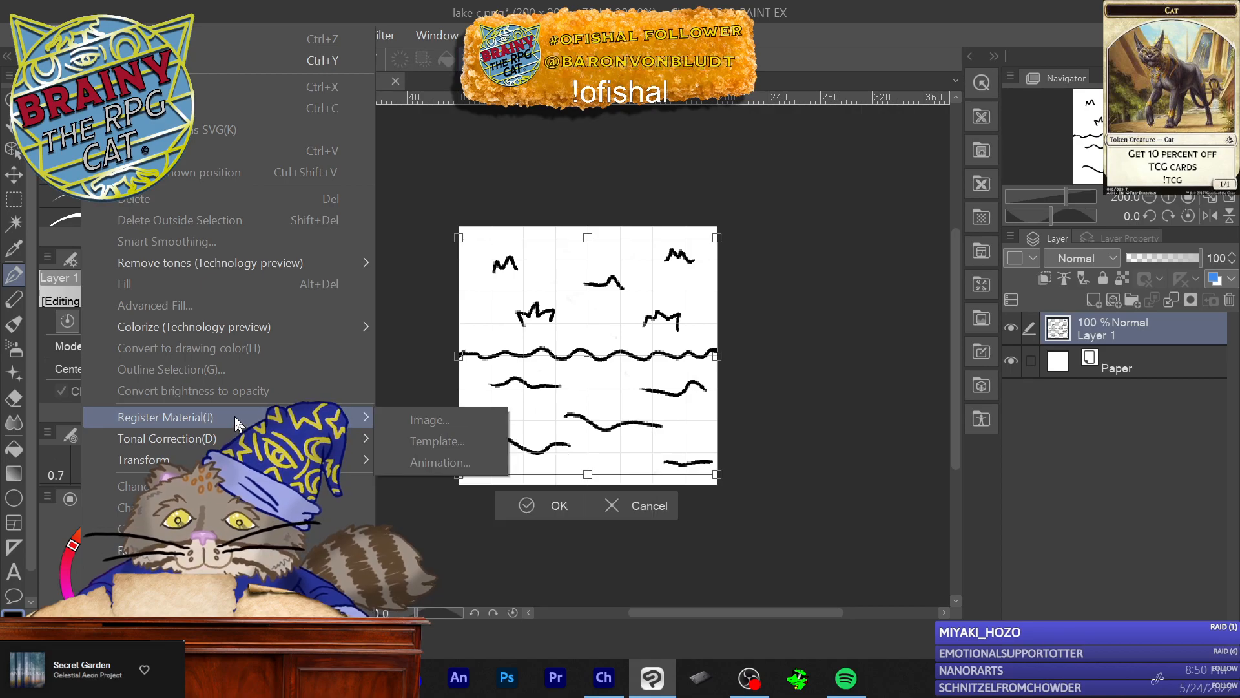
pyautogui.moveTo(233, 439)
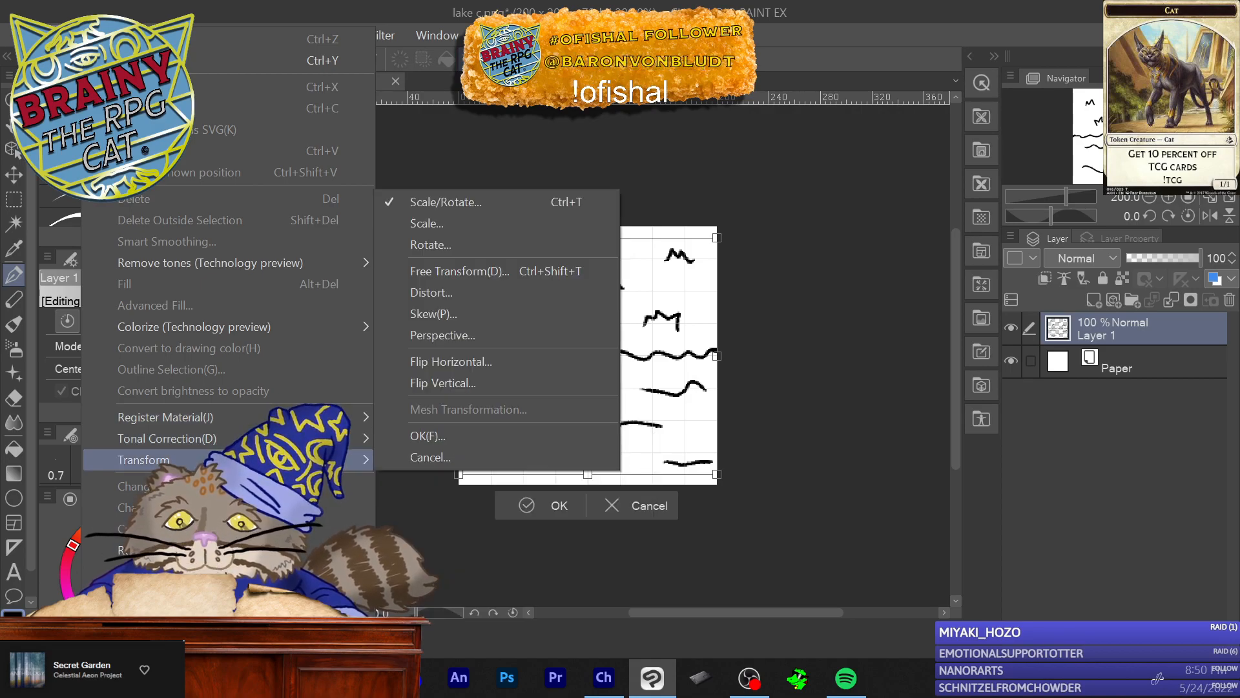
pyautogui.click(527, 384)
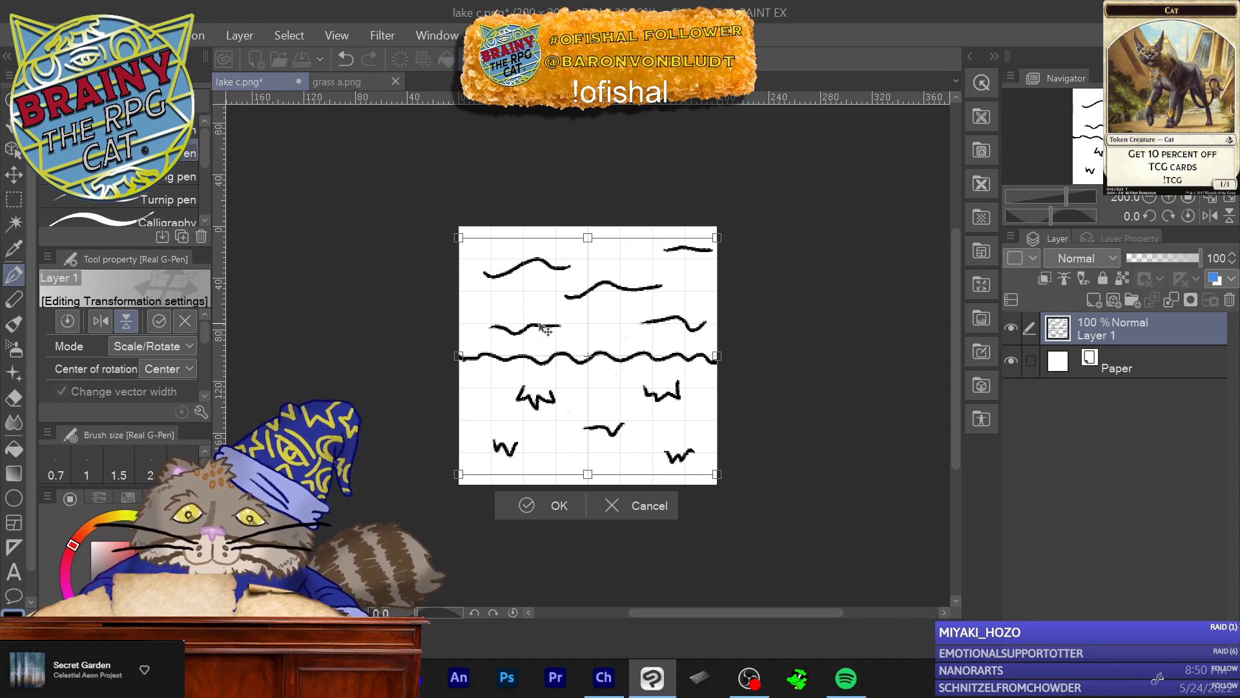
pyautogui.press('Return')
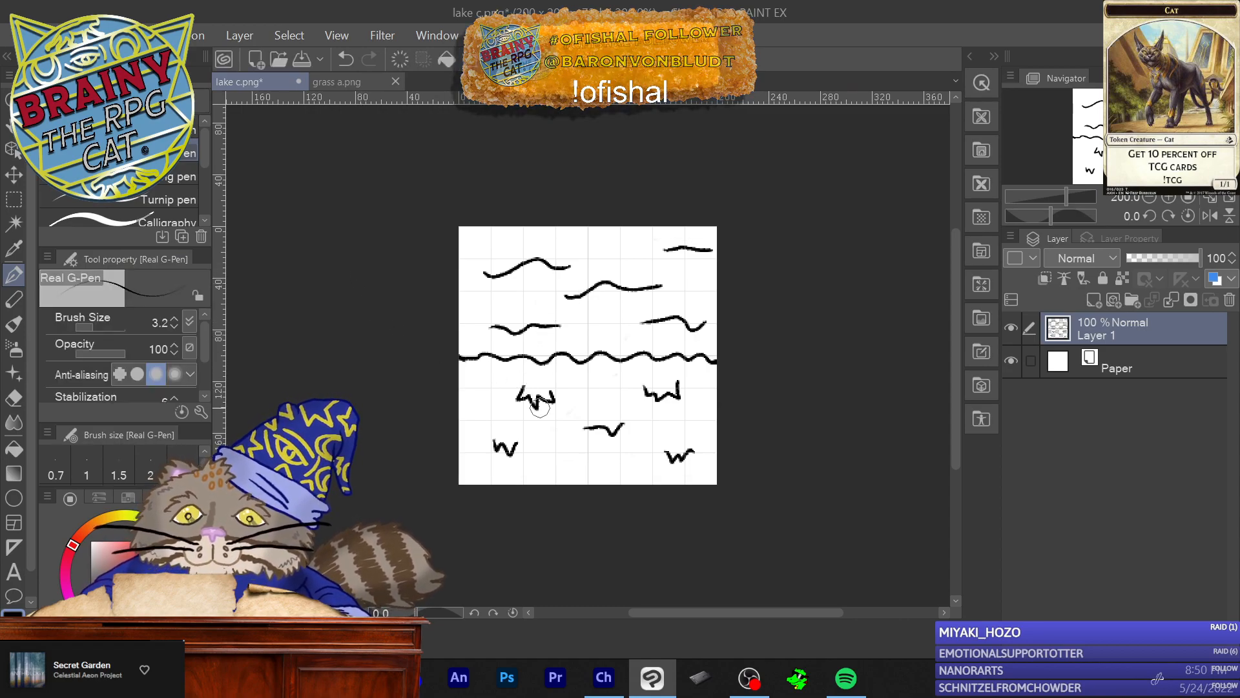
# Step: Erase the upside-down grass tufts below the shoreline and draw five upright tufts in their place
pyautogui.moveTo(552, 396); pyautogui.dragTo(518, 394)
pyautogui.moveTo(491, 441); pyautogui.dragTo(520, 452)
pyautogui.moveTo(613, 431)
pyautogui.mouseDown()
pyautogui.moveTo(584, 435)
pyautogui.moveTo(597, 430)
pyautogui.mouseUp()
pyautogui.moveTo(679, 391); pyautogui.dragTo(645, 396)
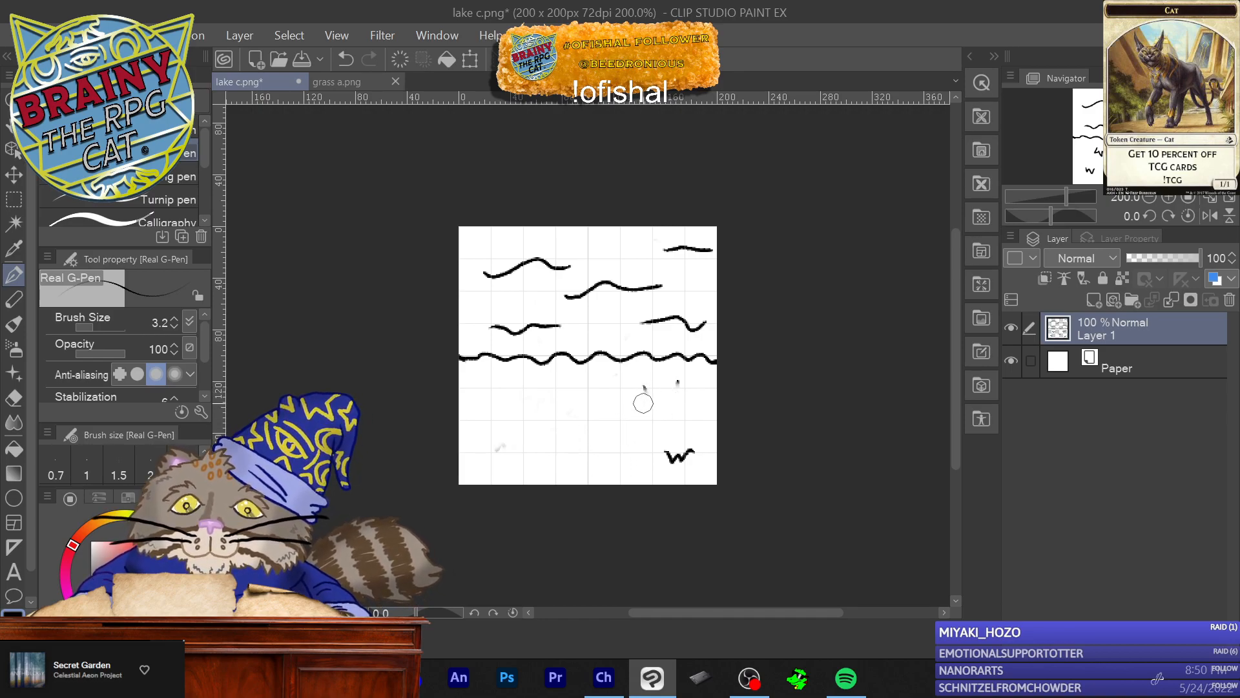
pyautogui.moveTo(669, 453); pyautogui.dragTo(696, 455)
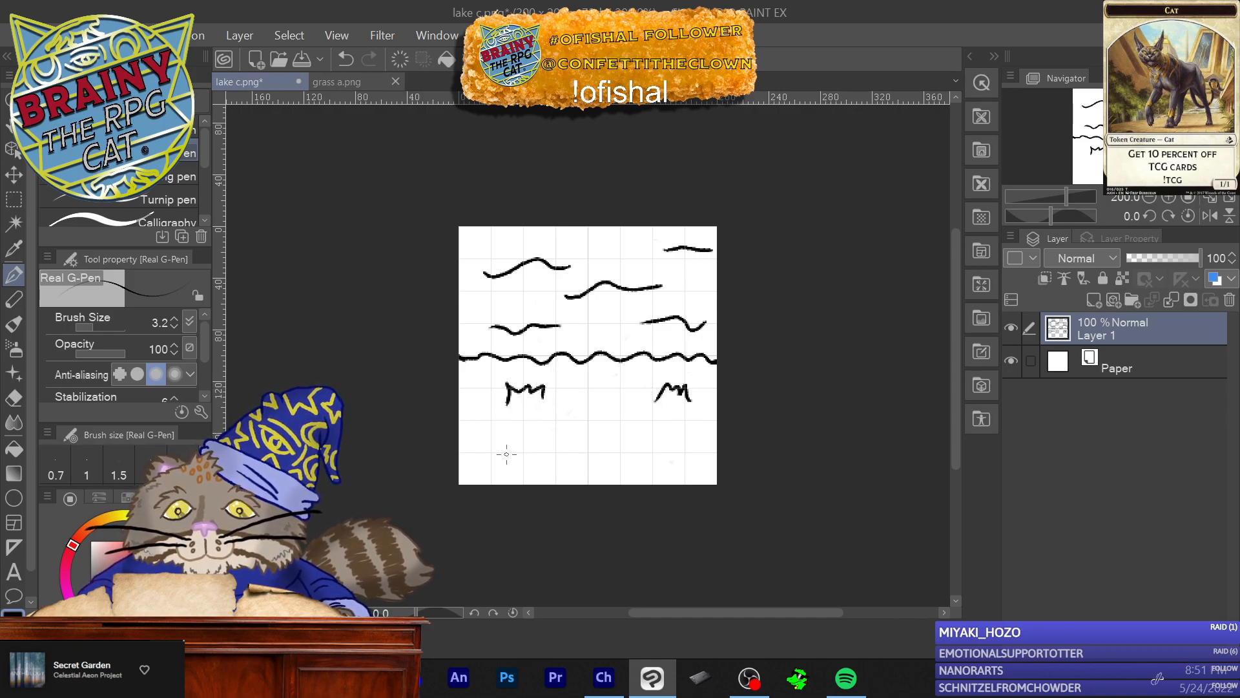
pyautogui.moveTo(567, 428); pyautogui.dragTo(585, 431)
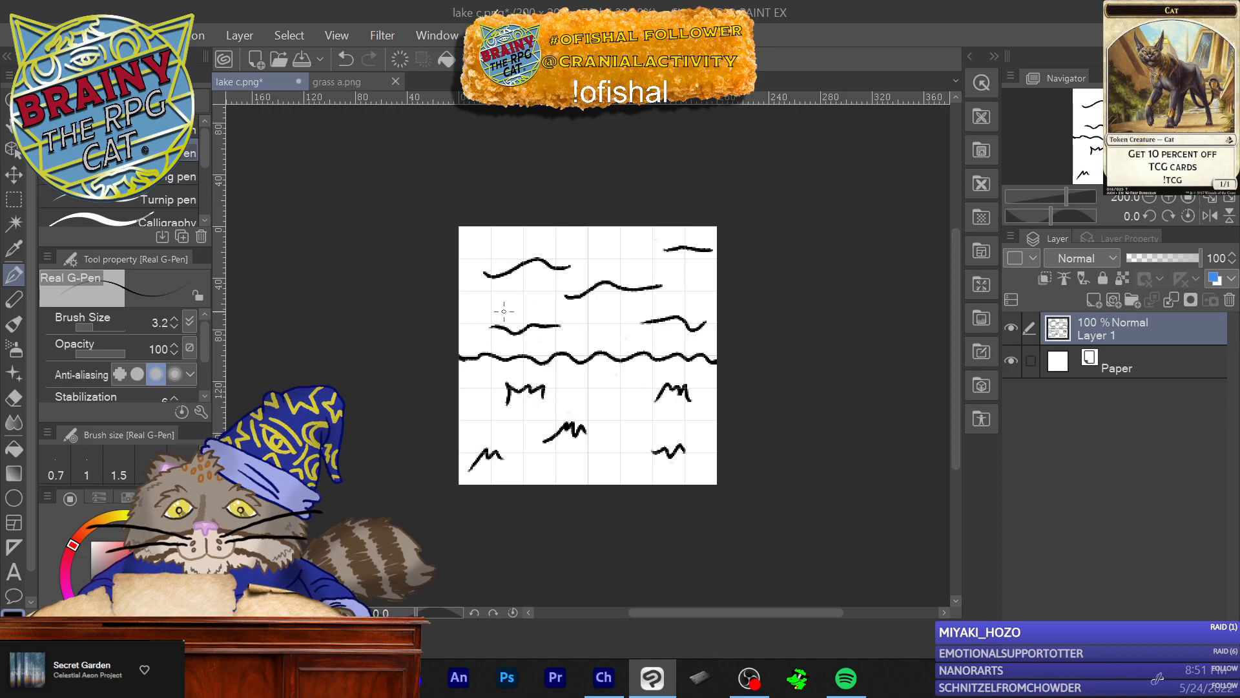
# Step: Save the tile as a new PNG named "lake d" in the outdoors folder, accepting the loss of layer information
pyautogui.click(20, 35)
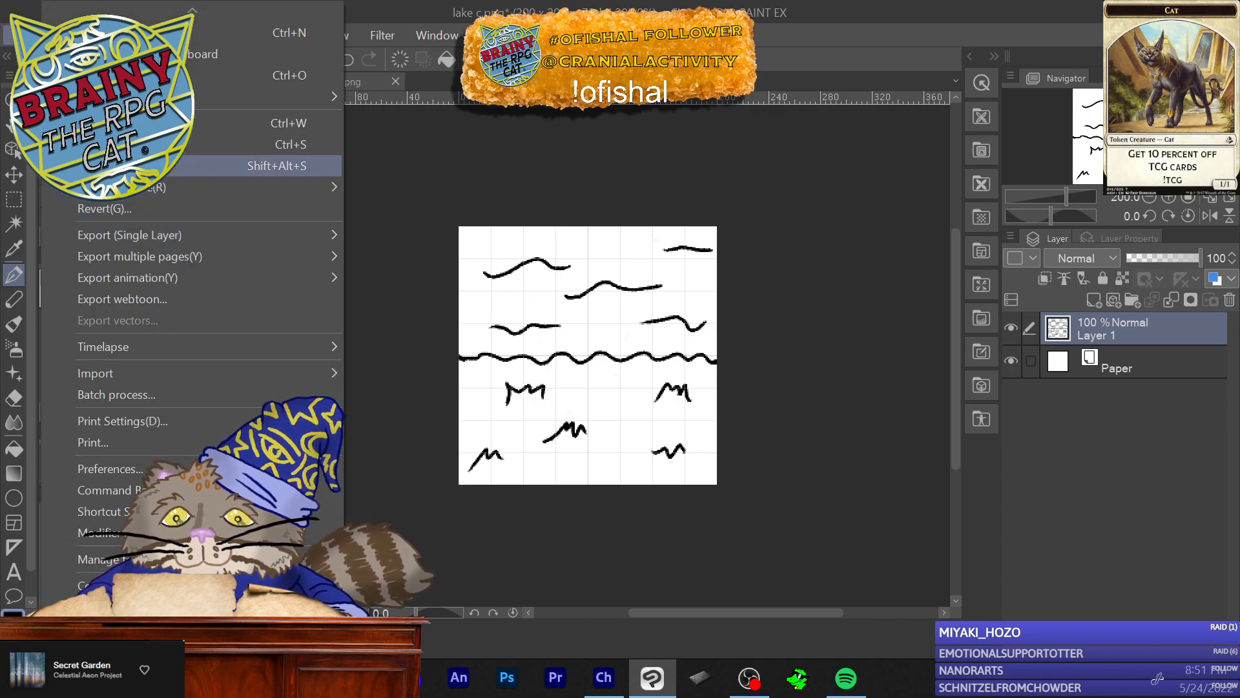
pyautogui.click(162, 165)
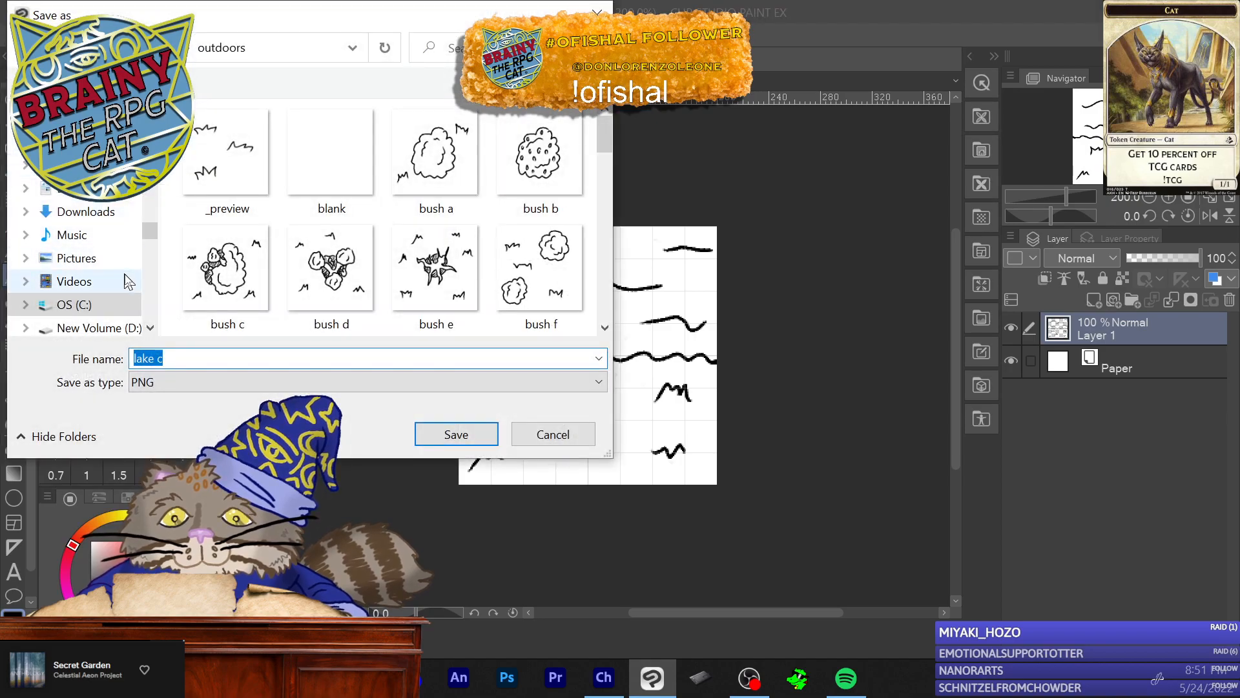
pyautogui.click(184, 353)
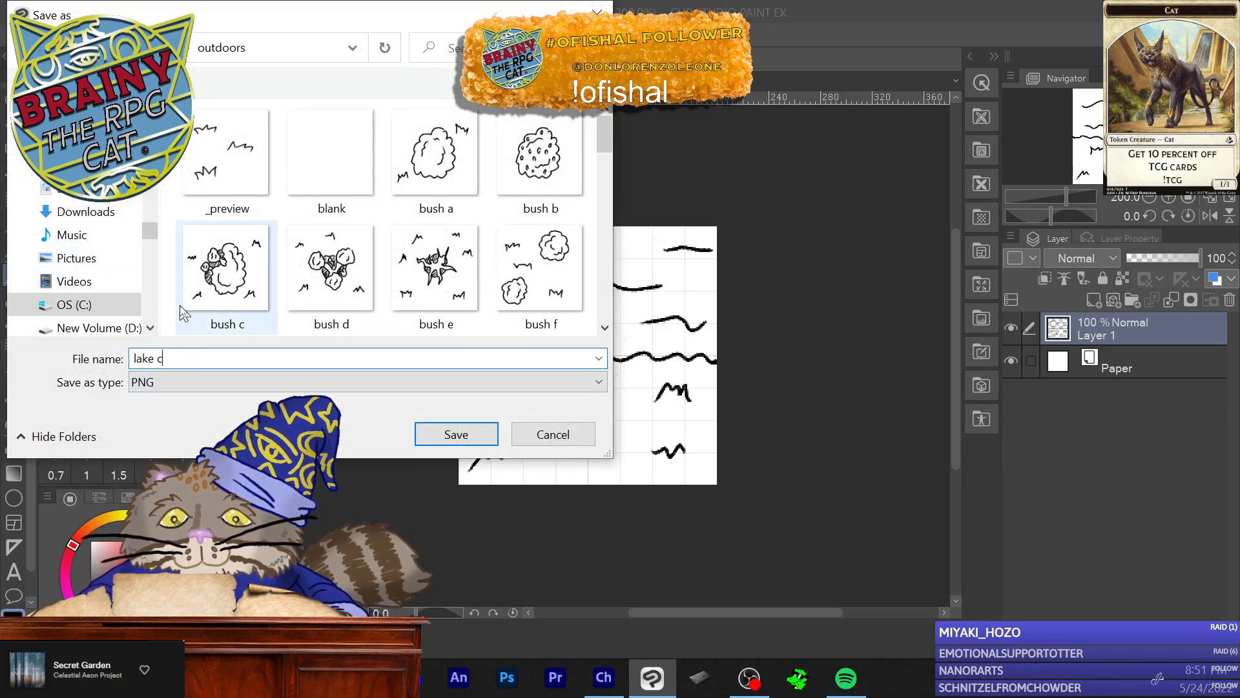
pyautogui.press('BackSpace')
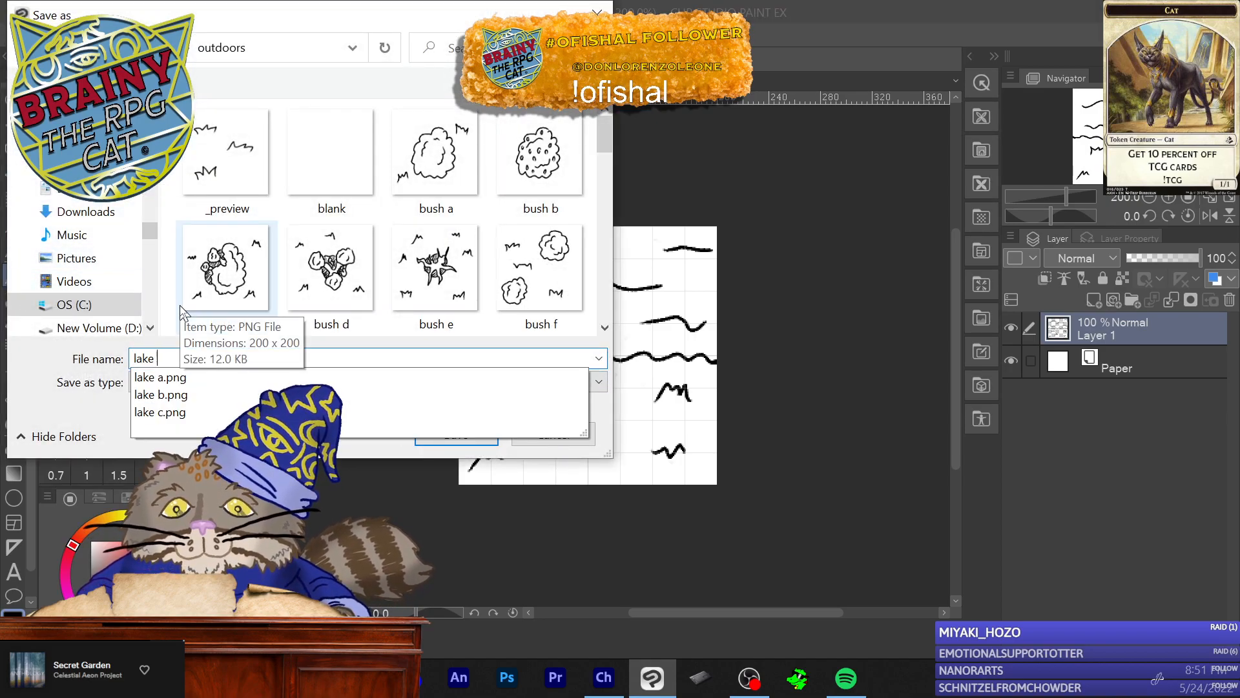
pyautogui.write('d')
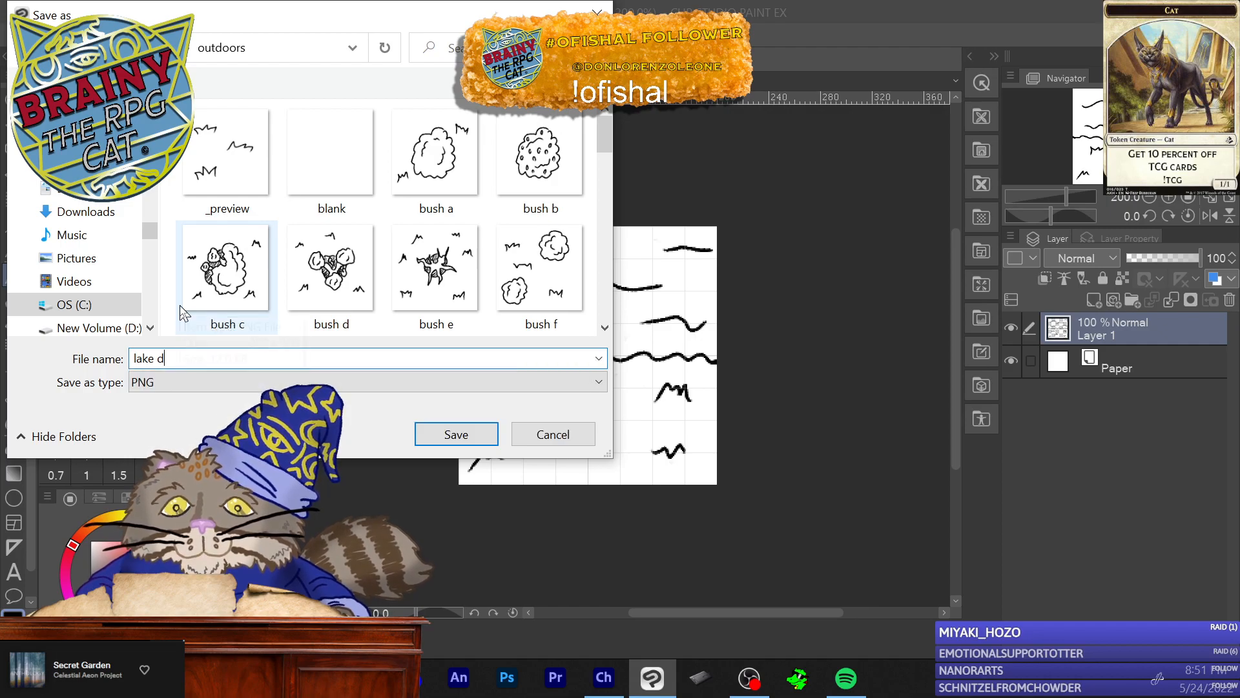
pyautogui.click(457, 434)
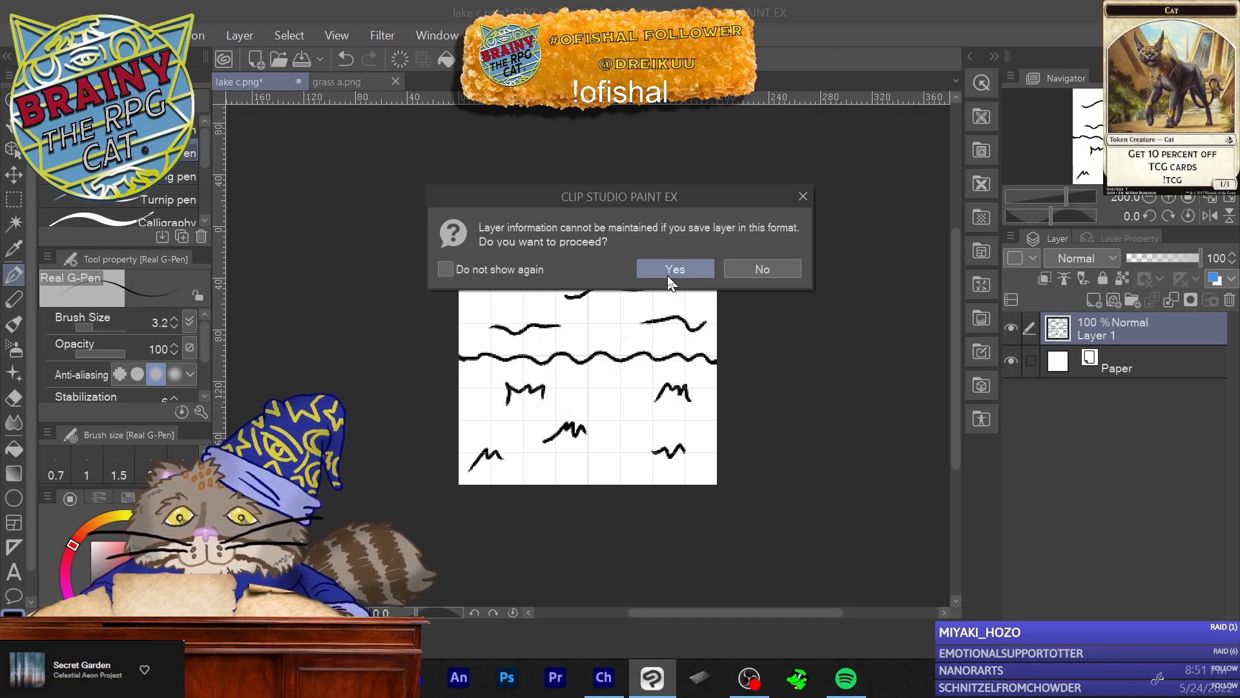
pyautogui.click(672, 269)
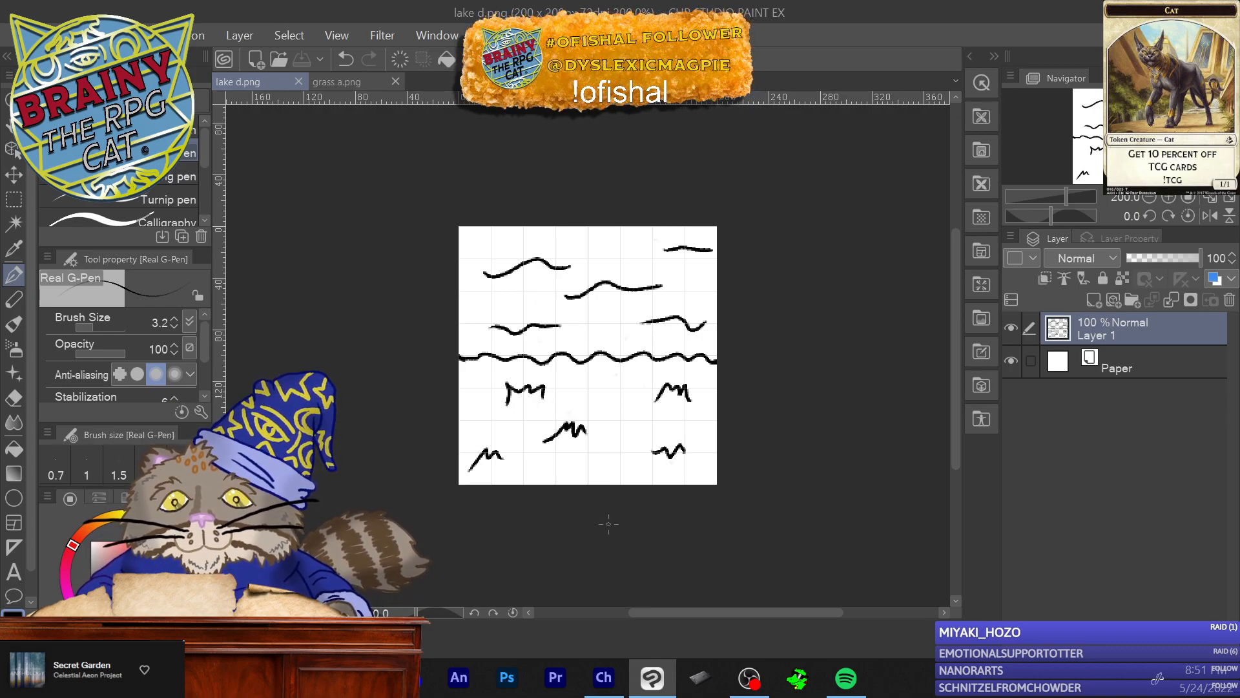
# Step: Delete the layer holding the lake drawing and add a new blank raster layer above the paper
pyautogui.click(1230, 300)
pyautogui.click(614, 269)
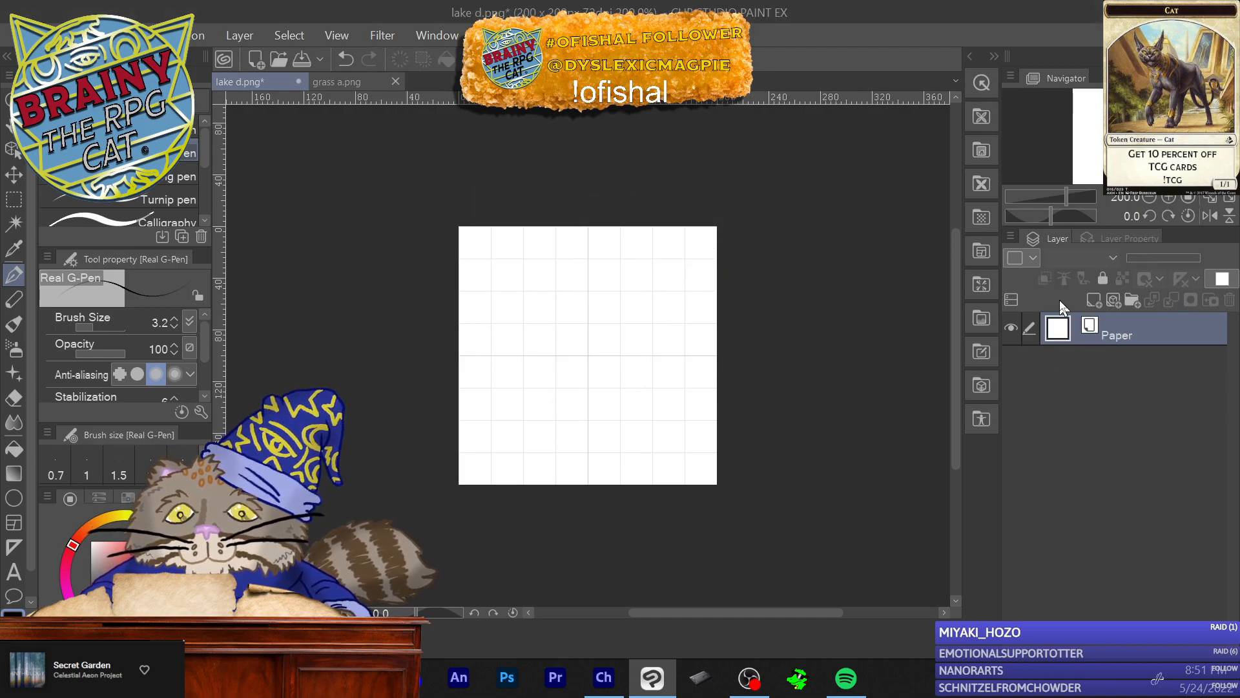
pyautogui.click(1092, 301)
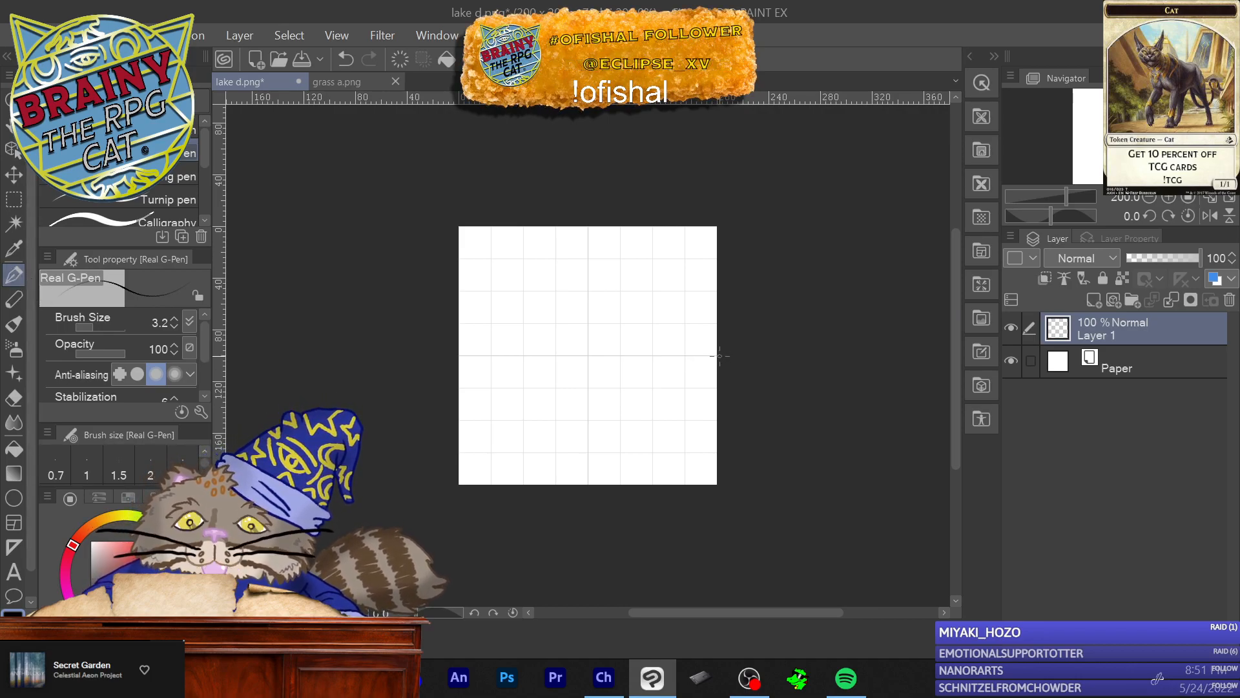
# Step: Draw a wavy shoreline corner enclosing the tile's lower-right quarter, with four short staggered horizontal water lines inside it
pyautogui.moveTo(650, 363); pyautogui.dragTo(626, 369)
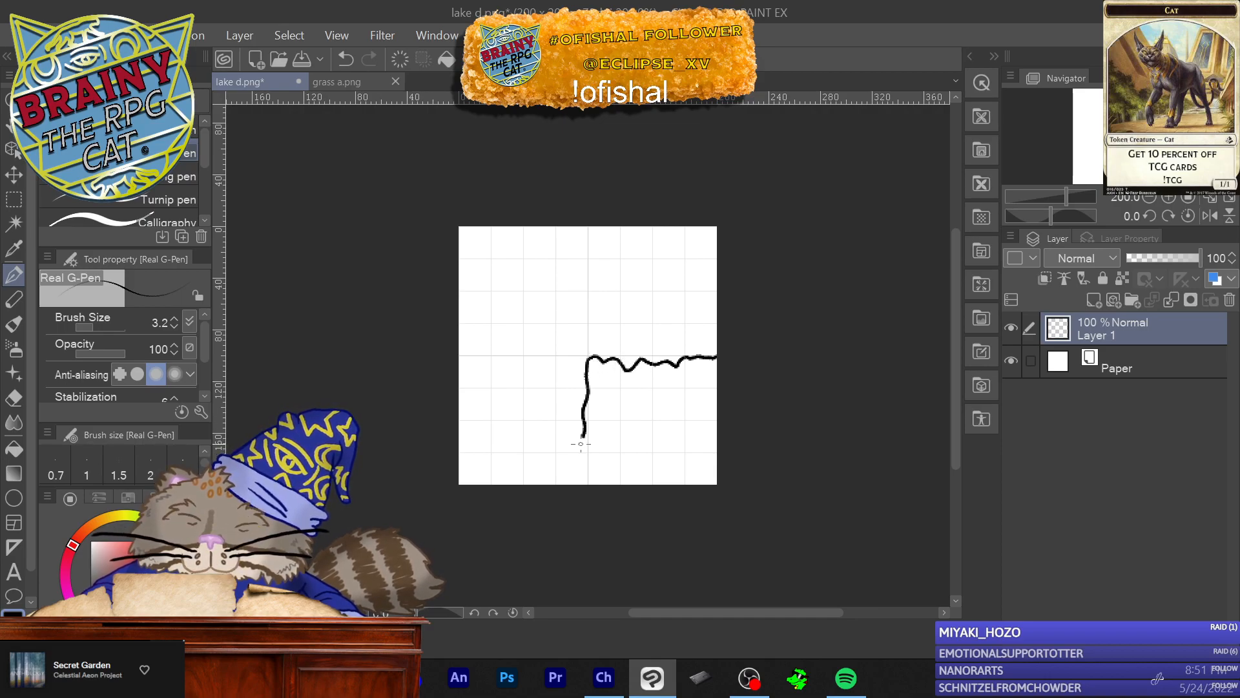
pyautogui.moveTo(583, 475); pyautogui.dragTo(588, 489)
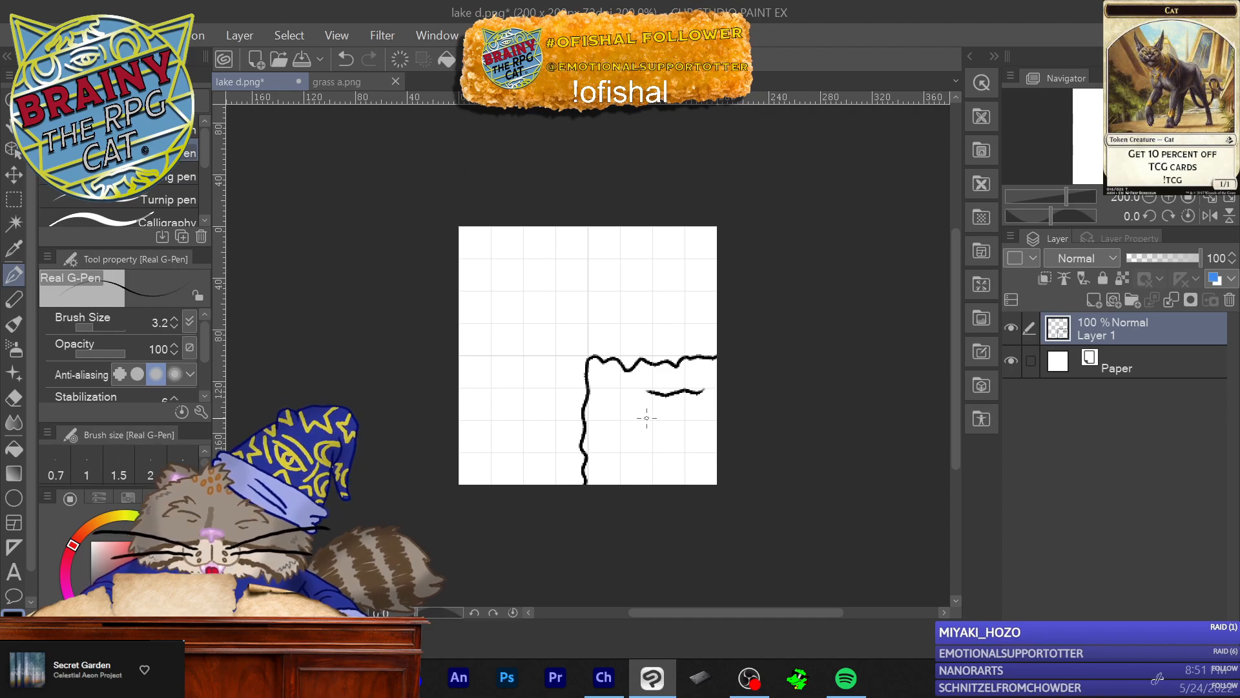
pyautogui.moveTo(707, 444)
pyautogui.mouseDown()
pyautogui.moveTo(636, 450)
pyautogui.moveTo(635, 471)
pyautogui.moveTo(604, 470)
pyautogui.mouseUp()
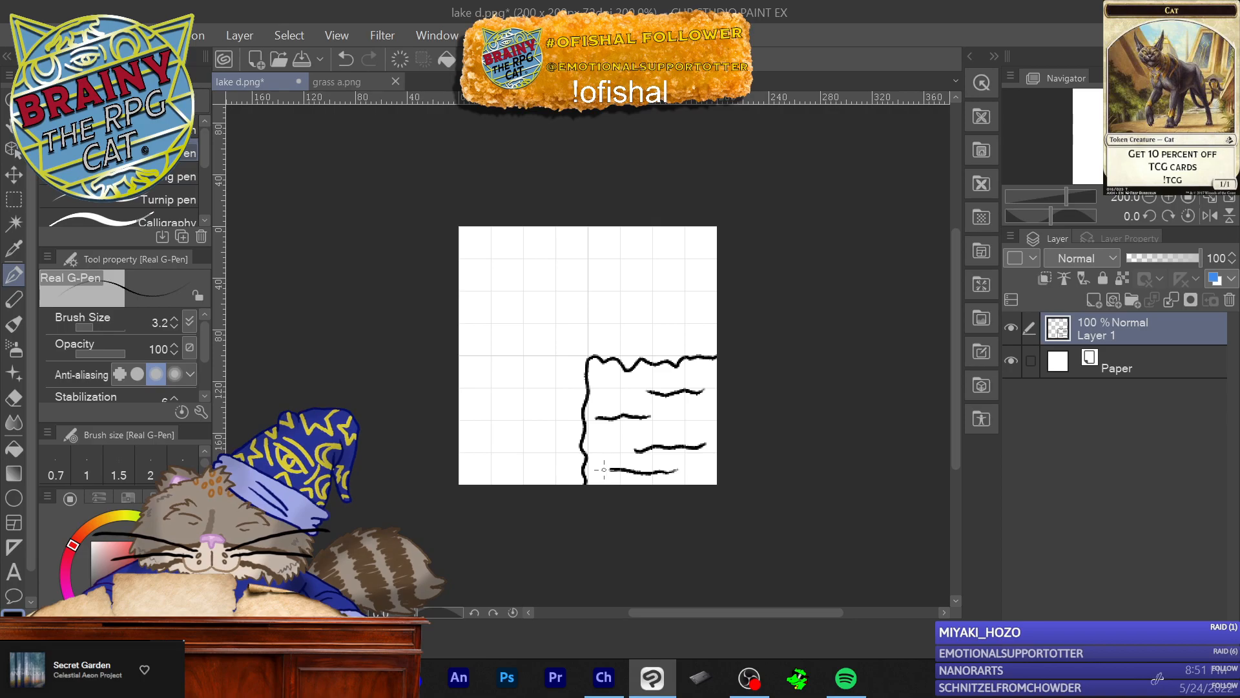
# Step: Draw seven zigzag grass tufts scattered over the land to the left of and above the lake corner
pyautogui.moveTo(485, 445)
pyautogui.mouseDown()
pyautogui.moveTo(484, 461)
pyautogui.moveTo(502, 452)
pyautogui.mouseUp()
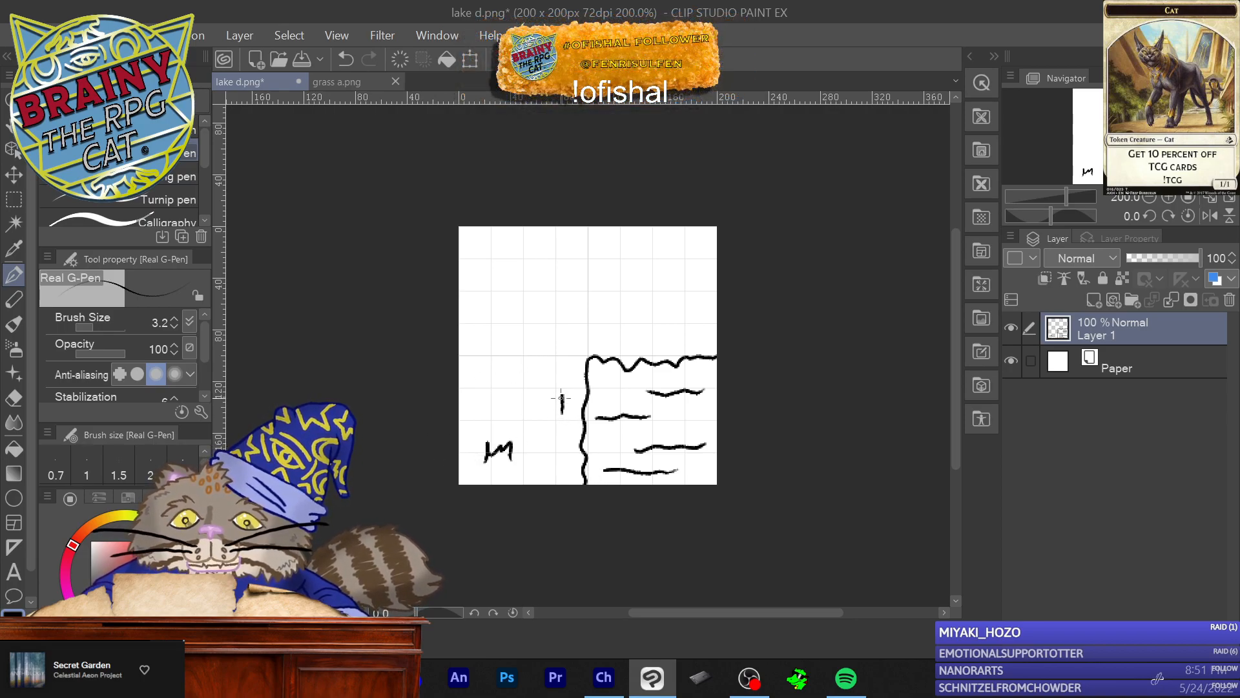
pyautogui.moveTo(480, 347); pyautogui.dragTo(504, 344)
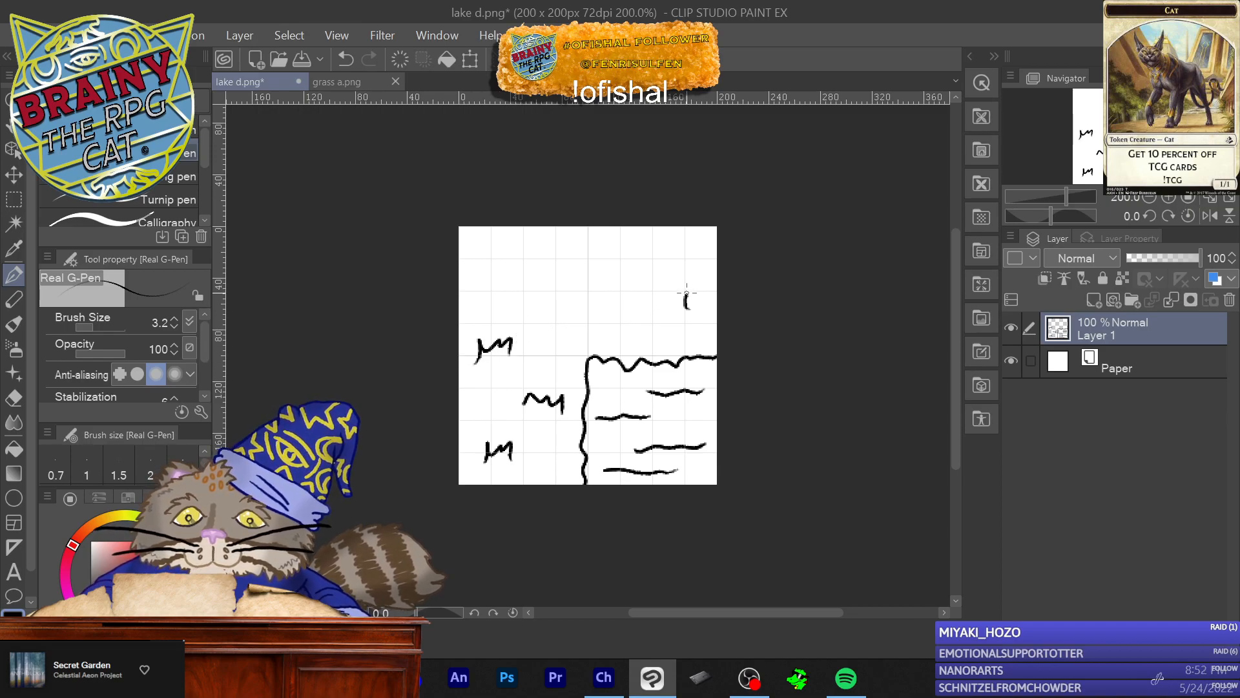
pyautogui.moveTo(665, 285); pyautogui.dragTo(650, 296)
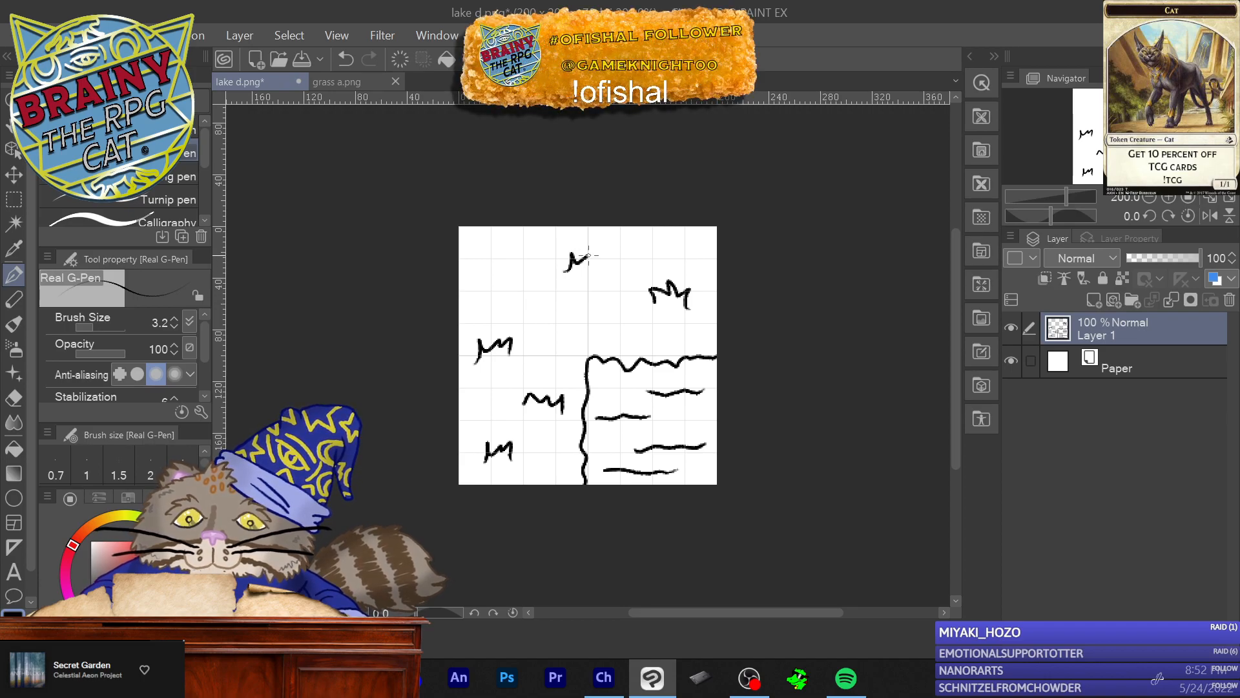
pyautogui.moveTo(491, 293)
pyautogui.mouseDown()
pyautogui.moveTo(498, 270)
pyautogui.moveTo(504, 280)
pyautogui.moveTo(517, 270)
pyautogui.moveTo(584, 303)
pyautogui.mouseUp()
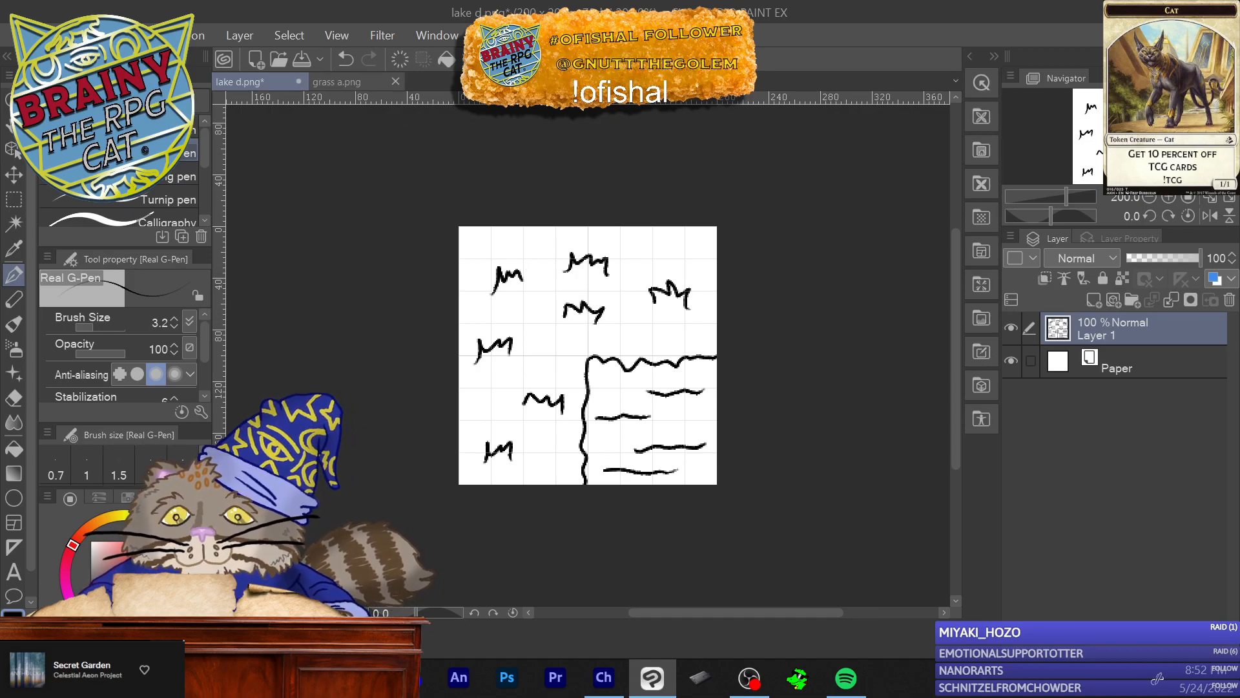
# Step: Save the tile as a new PNG named "lake e" in the outdoors folder, accepting the loss of layer information
pyautogui.click(21, 35)
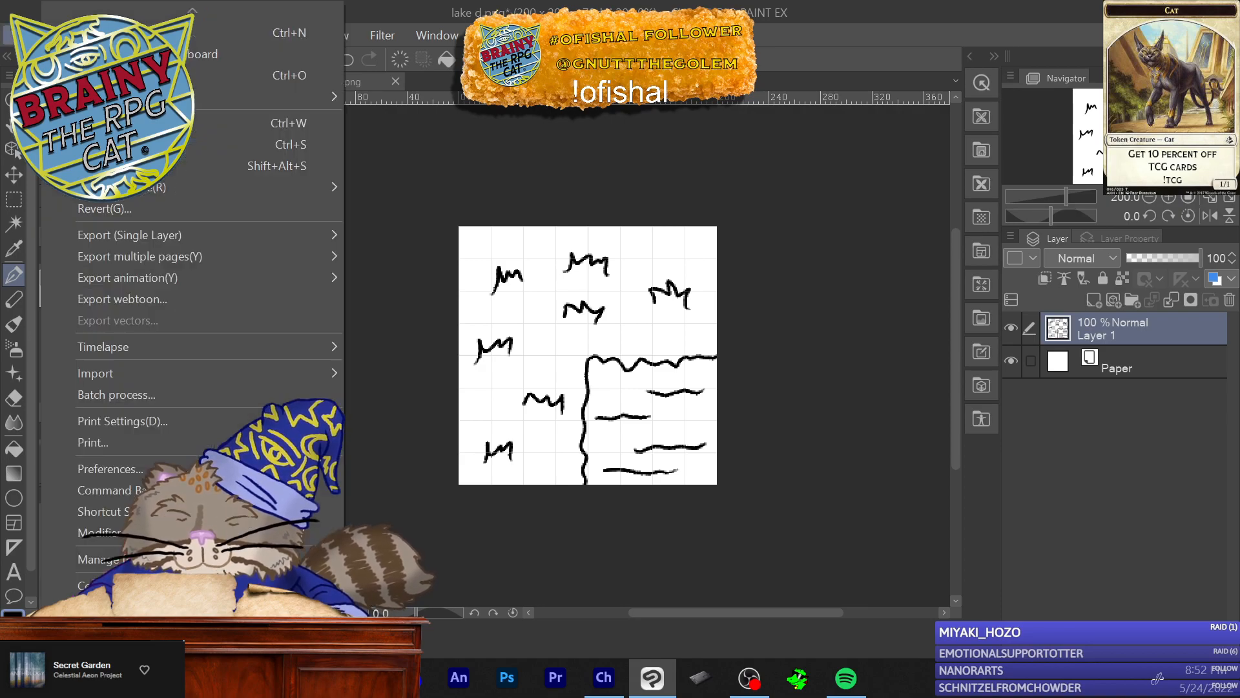
pyautogui.click(97, 166)
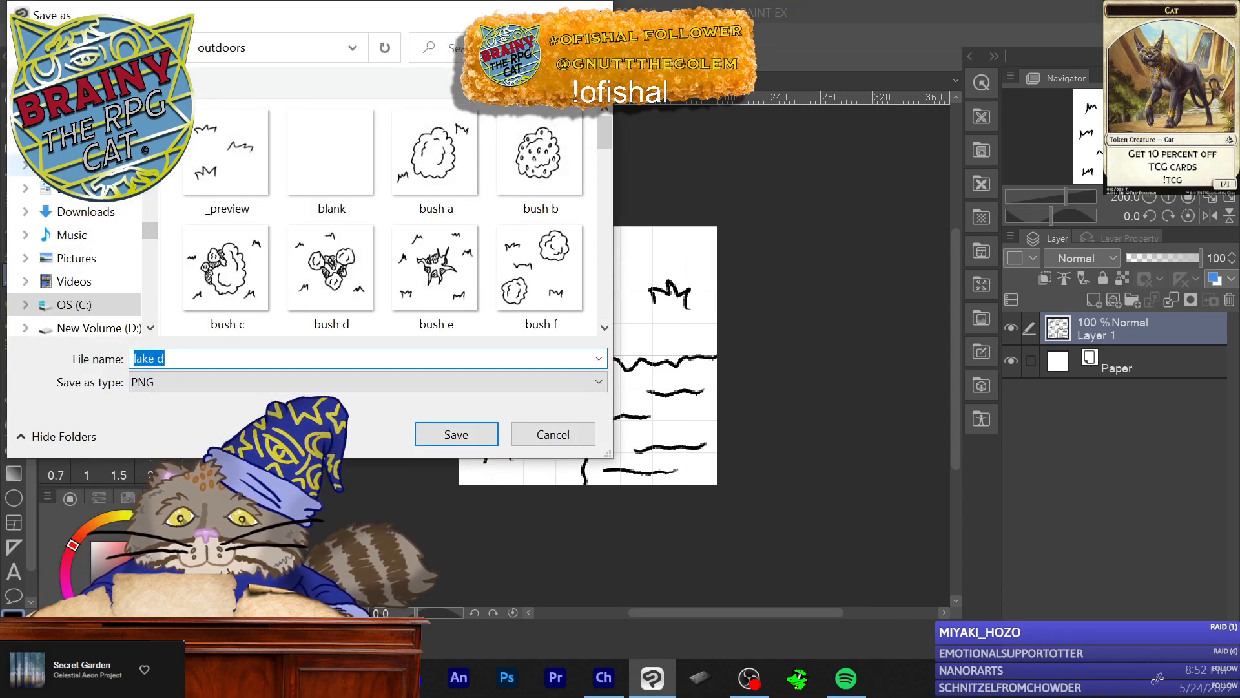
pyautogui.press('End')
pyautogui.press('BackSpace')
pyautogui.write('e')
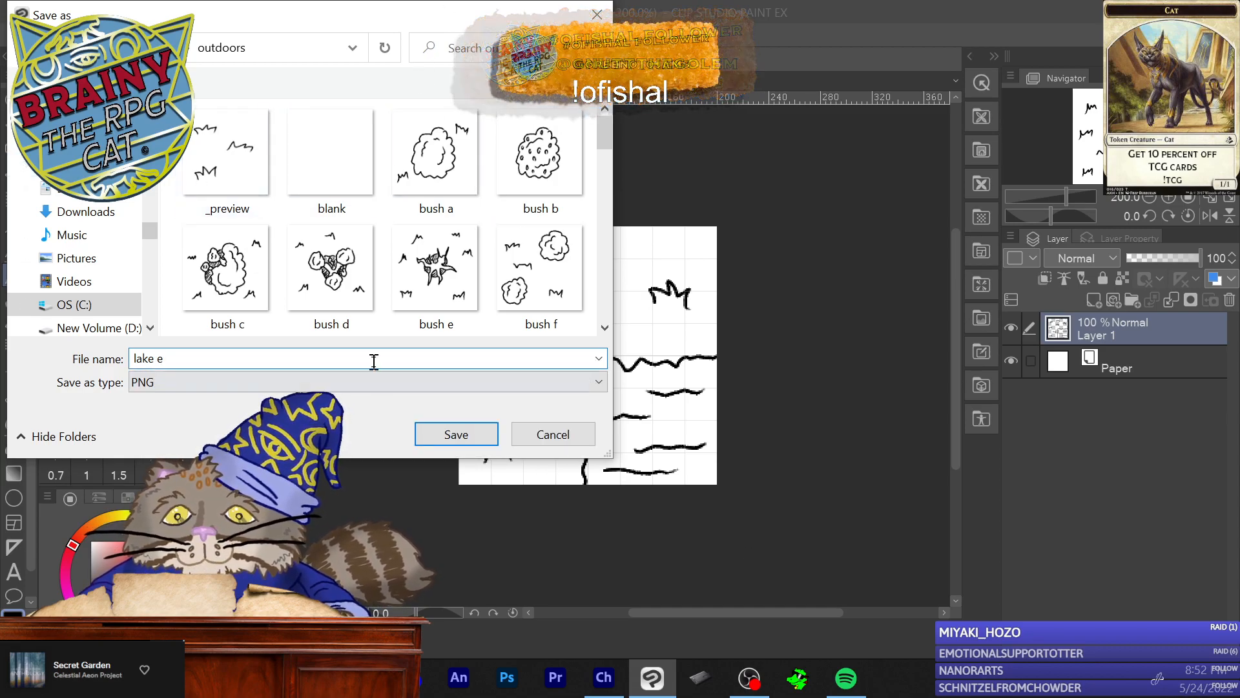
pyautogui.click(444, 433)
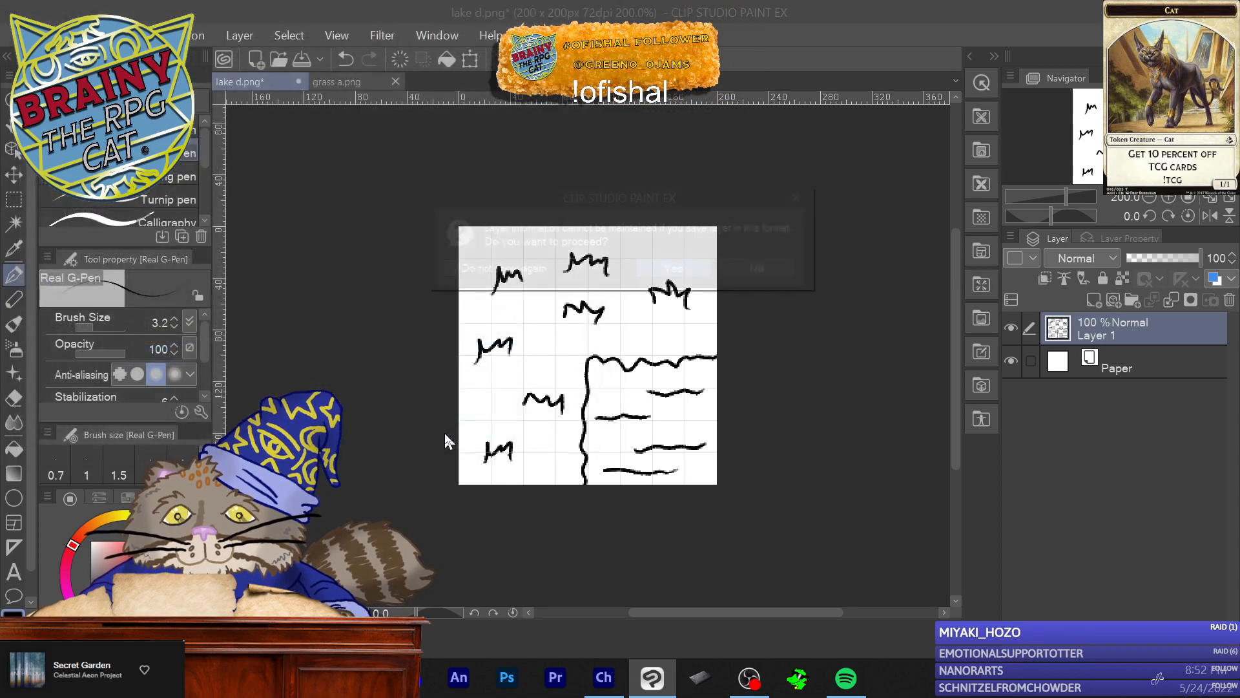
pyautogui.click(673, 268)
# Step: Rotate the "lake e" canvas by 90 degrees clockwise
pyautogui.click(45, 56)
pyautogui.click(96, 35)
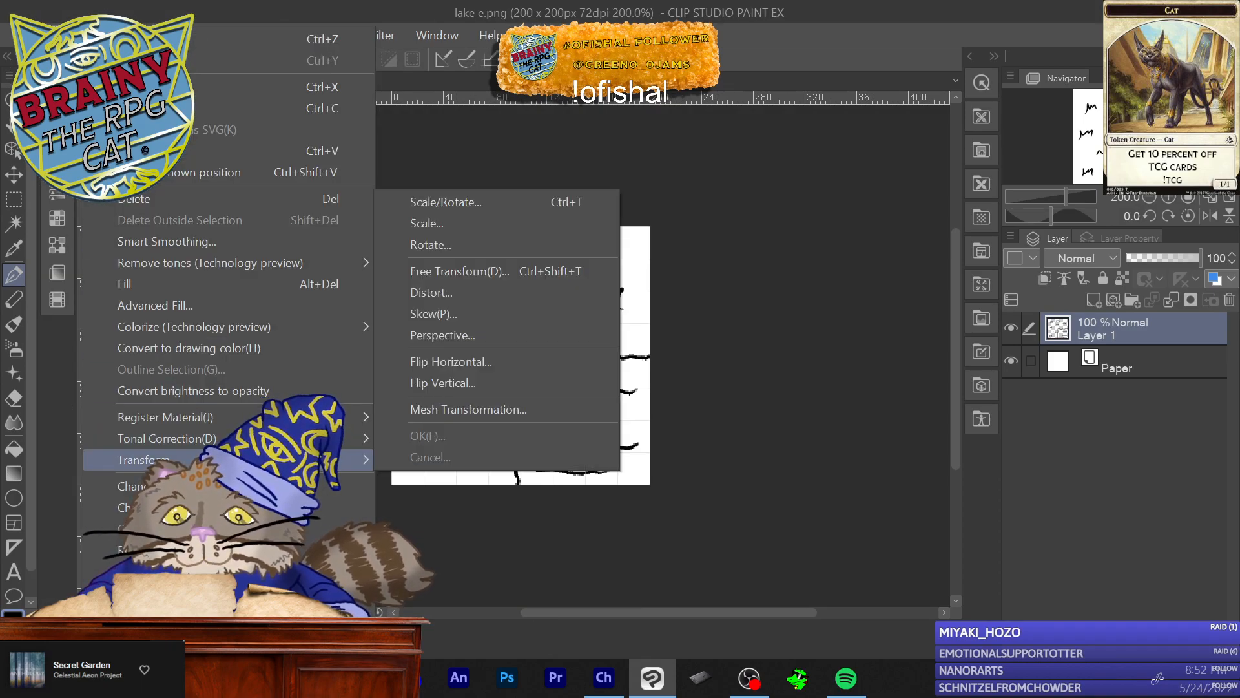
pyautogui.moveTo(336, 549)
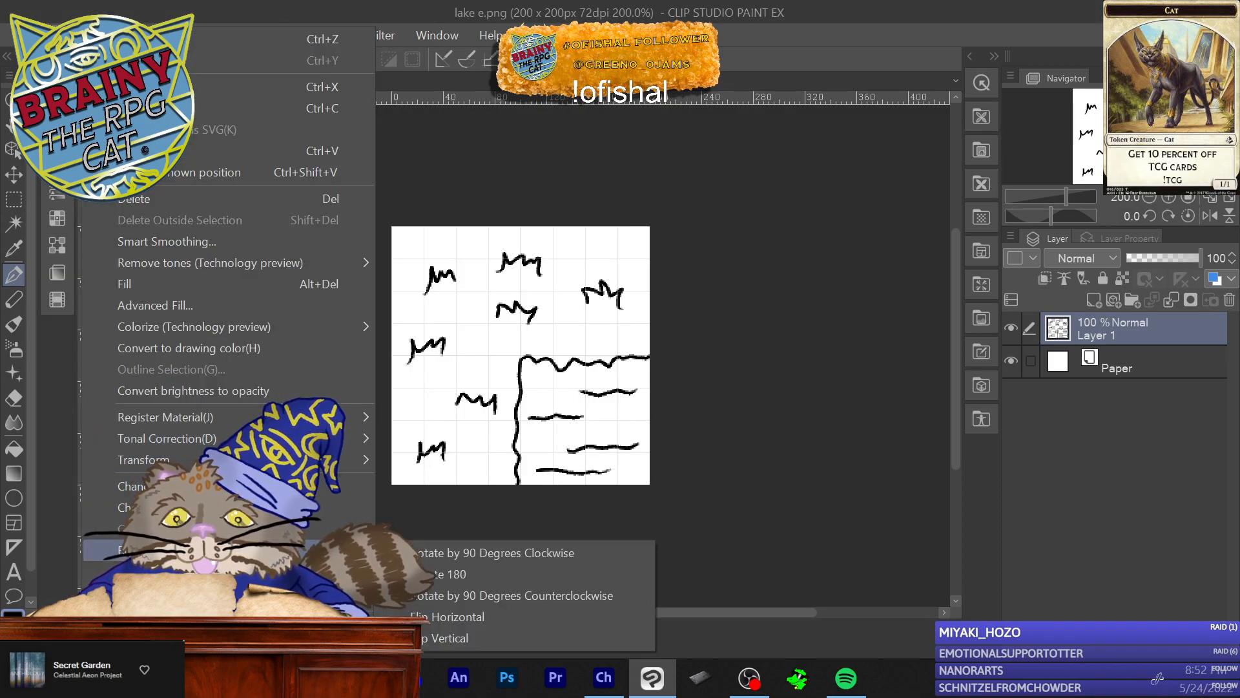
pyautogui.click(481, 556)
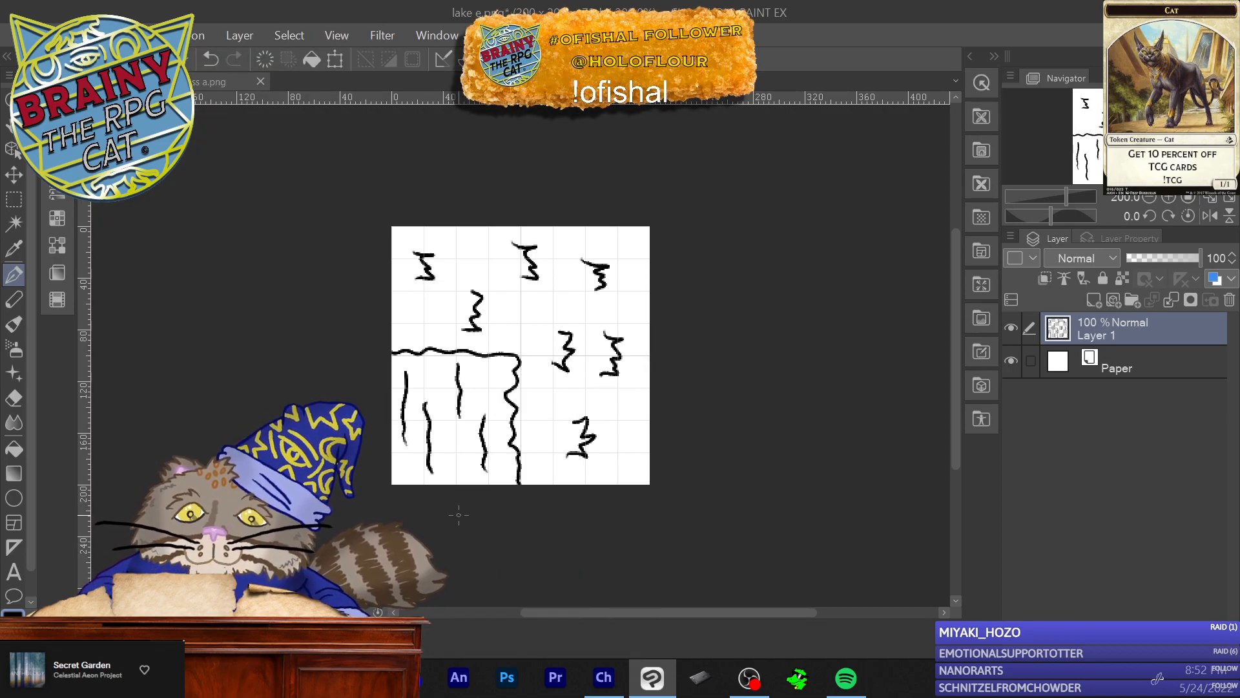
# Step: Erase all the sideways grass tufts above and to the right of the lake corner
pyautogui.moveTo(568, 328)
pyautogui.mouseDown()
pyautogui.moveTo(567, 374)
pyautogui.moveTo(561, 344)
pyautogui.moveTo(601, 379)
pyautogui.moveTo(599, 467)
pyautogui.moveTo(575, 484)
pyautogui.moveTo(615, 418)
pyautogui.moveTo(613, 281)
pyautogui.moveTo(596, 277)
pyautogui.moveTo(590, 418)
pyautogui.mouseUp()
pyautogui.moveTo(488, 252)
pyautogui.mouseDown()
pyautogui.moveTo(518, 304)
pyautogui.moveTo(547, 292)
pyautogui.moveTo(520, 259)
pyautogui.mouseUp()
pyautogui.moveTo(475, 300)
pyautogui.mouseDown()
pyautogui.moveTo(471, 316)
pyautogui.moveTo(489, 334)
pyautogui.mouseUp()
pyautogui.moveTo(420, 264)
pyautogui.mouseDown()
pyautogui.moveTo(426, 277)
pyautogui.moveTo(584, 252)
pyautogui.mouseUp()
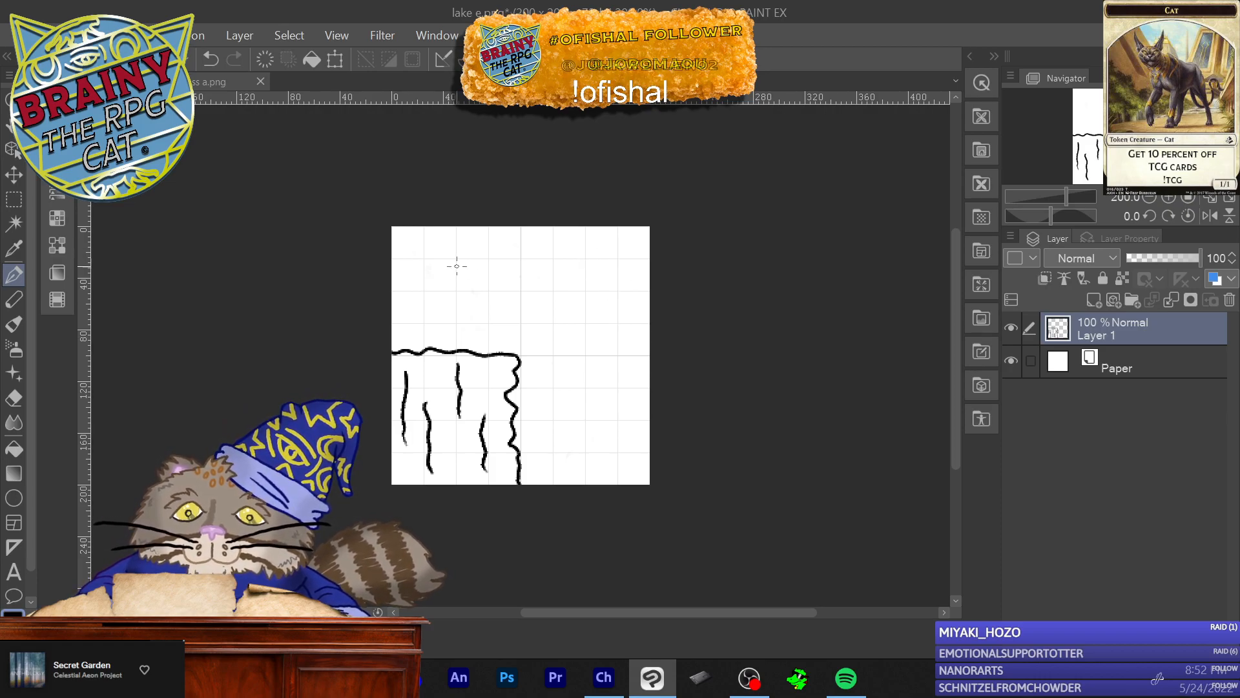
# Step: Draw five upright zigzag grass tufts scattered over the land above and to the right of the lake corner
pyautogui.moveTo(435, 278)
pyautogui.mouseDown()
pyautogui.moveTo(451, 257)
pyautogui.moveTo(474, 268)
pyautogui.mouseUp()
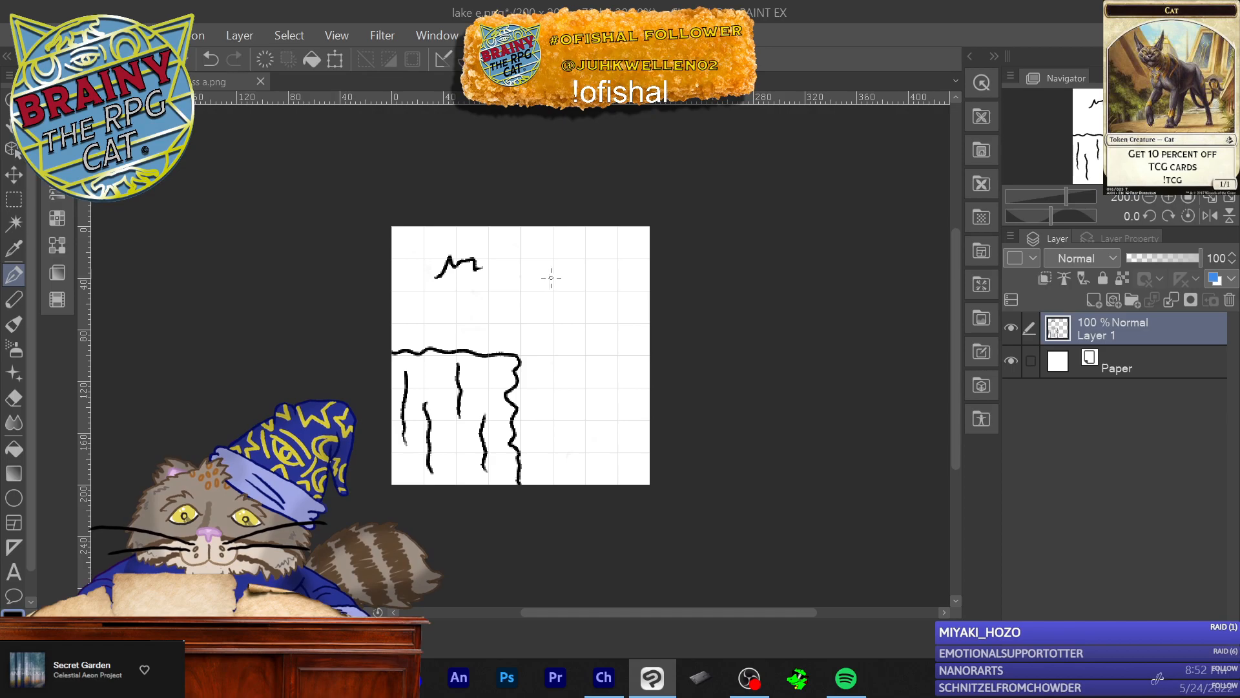
pyautogui.moveTo(605, 282)
pyautogui.mouseDown()
pyautogui.moveTo(591, 268)
pyautogui.moveTo(581, 292)
pyautogui.mouseUp()
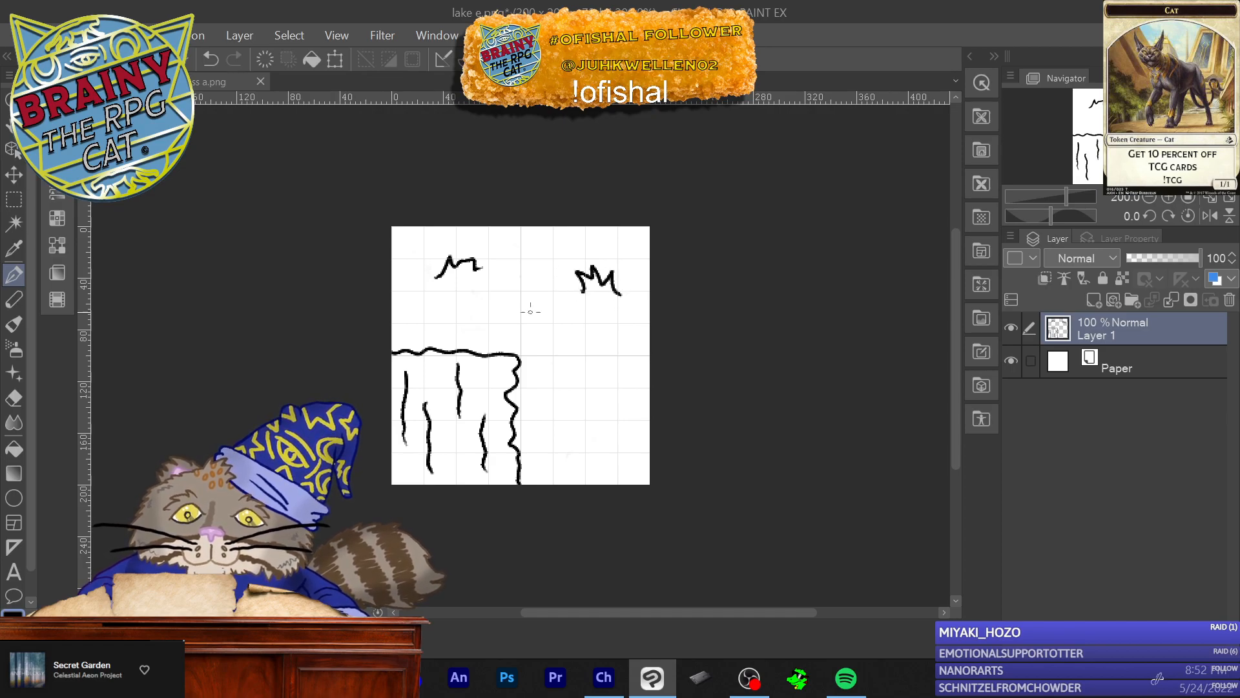
pyautogui.moveTo(517, 335); pyautogui.dragTo(548, 321)
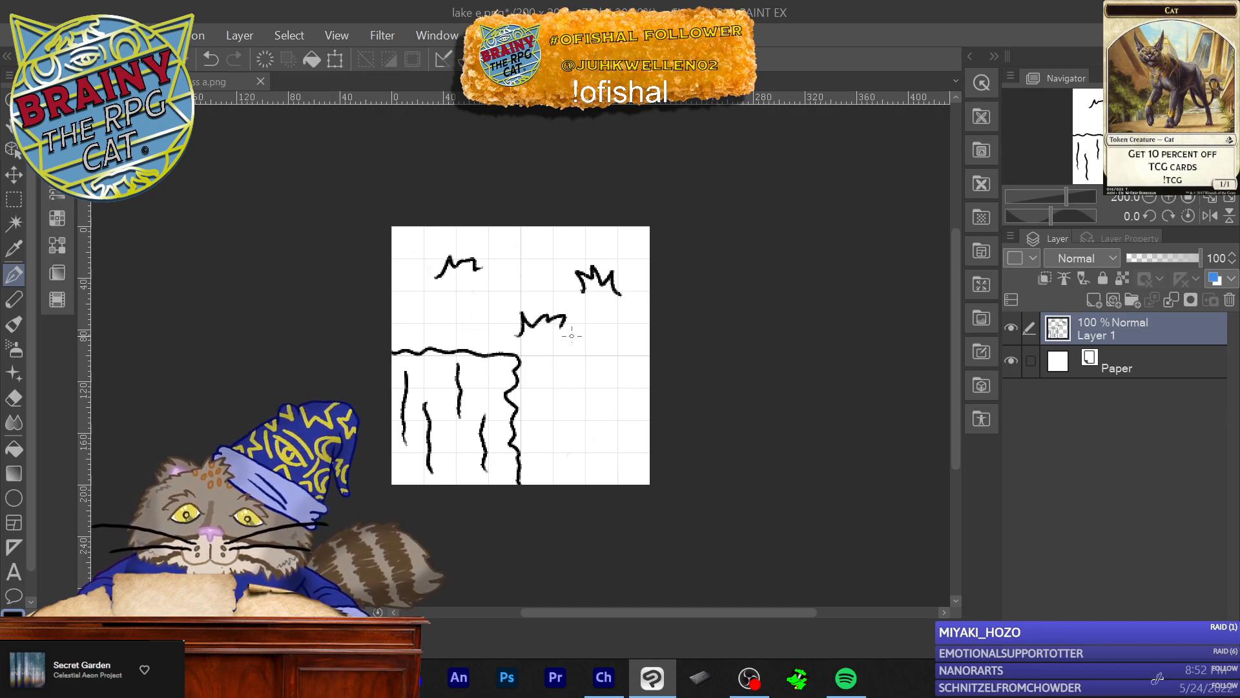
pyautogui.moveTo(612, 373); pyautogui.dragTo(592, 400)
pyautogui.moveTo(535, 456)
pyautogui.mouseDown()
pyautogui.moveTo(552, 426)
pyautogui.moveTo(581, 434)
pyautogui.mouseUp()
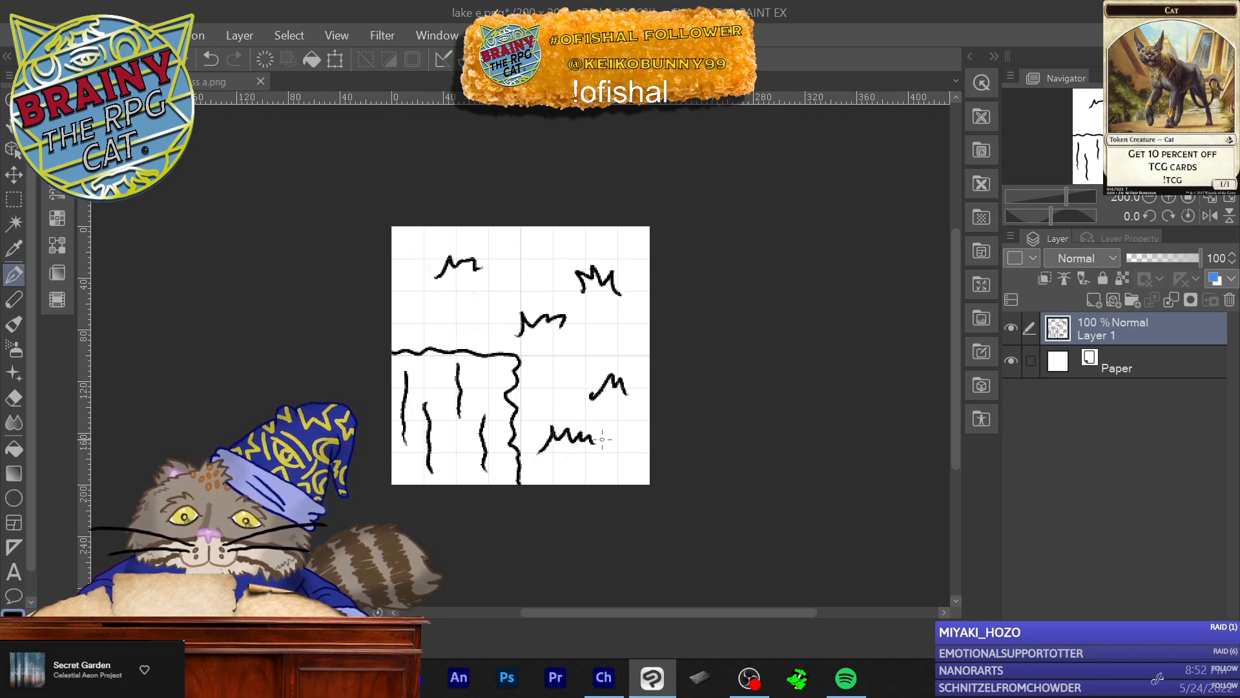
# Step: Replace the vertical water lines inside the lake corner with four horizontal wavy lines
pyautogui.moveTo(415, 404)
pyautogui.mouseDown()
pyautogui.moveTo(405, 377)
pyautogui.moveTo(429, 478)
pyautogui.moveTo(482, 433)
pyautogui.moveTo(450, 375)
pyautogui.mouseUp()
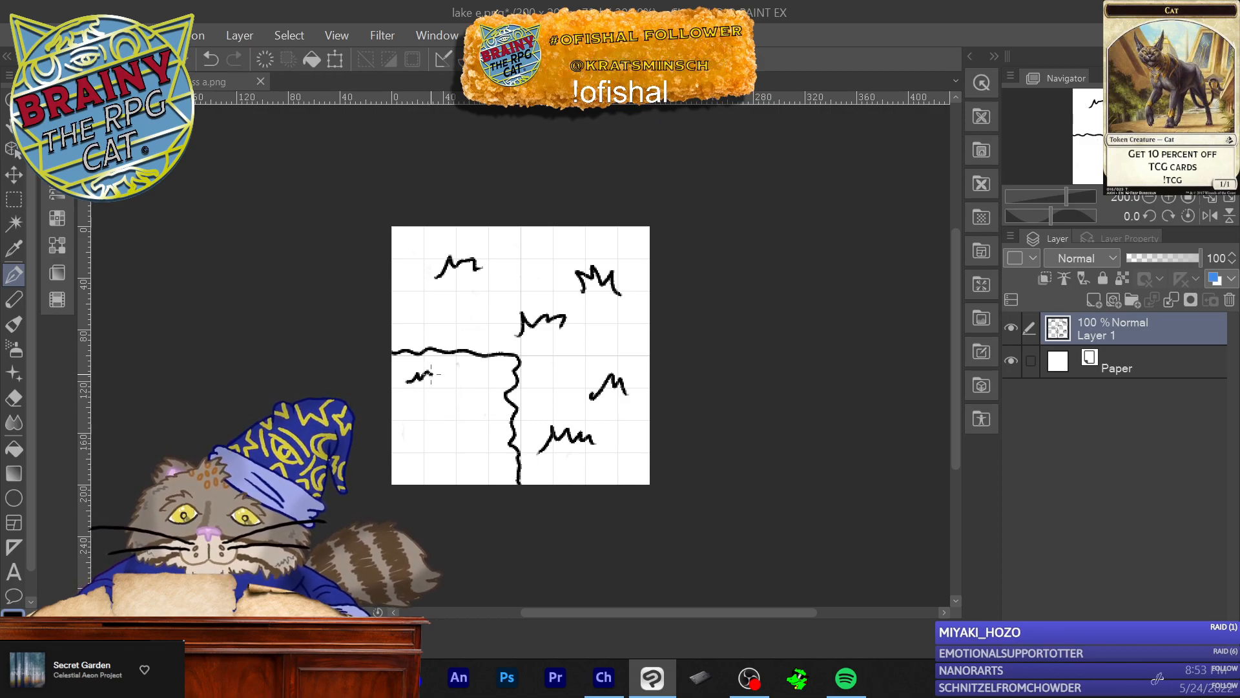
pyautogui.click(97, 35)
pyautogui.click(129, 38)
pyautogui.moveTo(445, 381); pyautogui.dragTo(410, 370)
pyautogui.moveTo(493, 410); pyautogui.dragTo(428, 414)
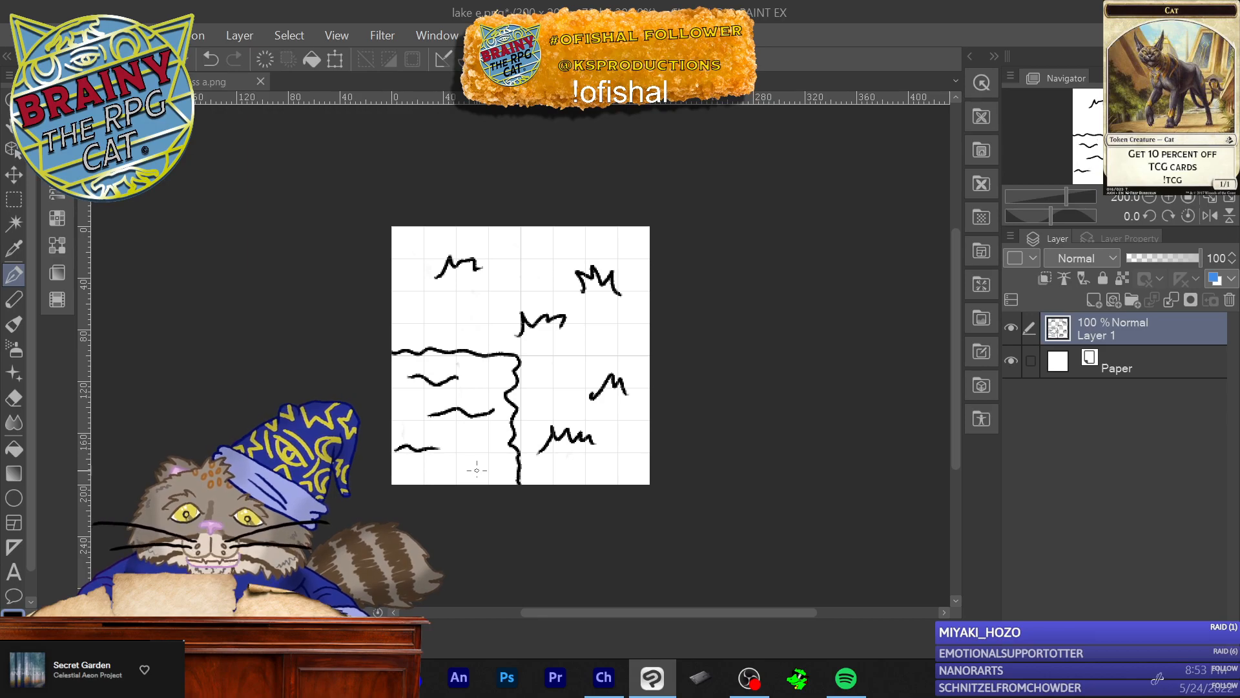
pyautogui.moveTo(482, 464); pyautogui.dragTo(407, 468)
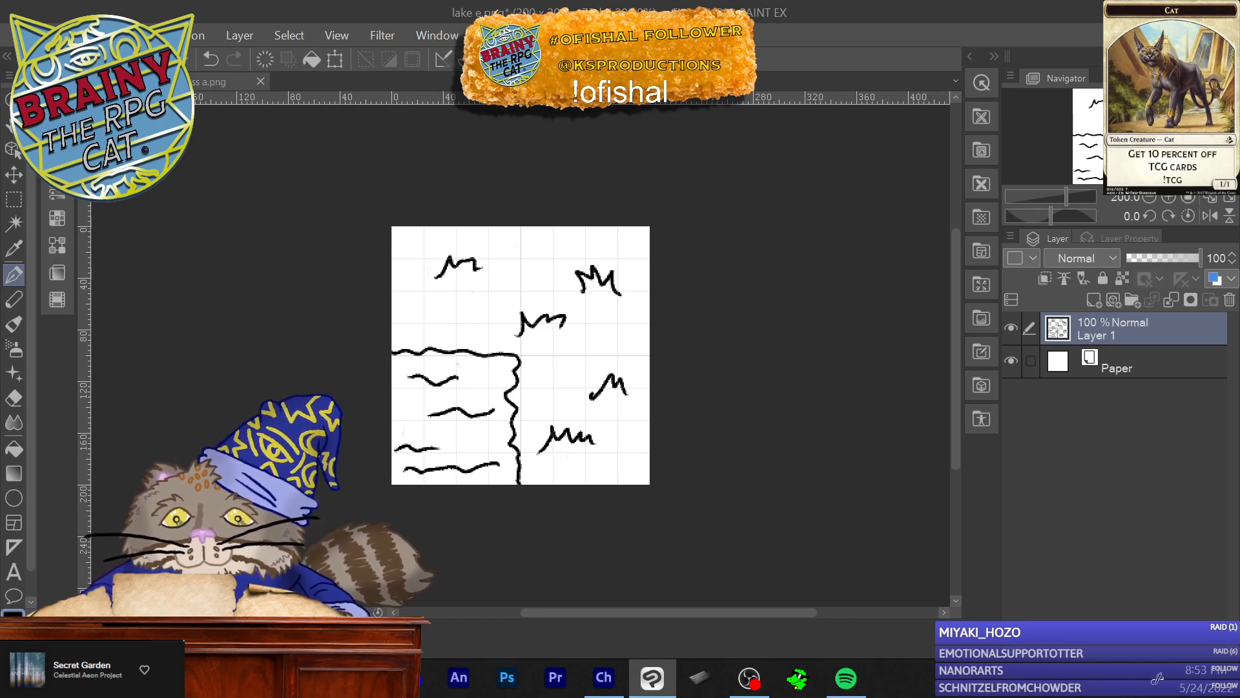
# Step: Save the tile as a new PNG named "lake f" in the outdoors folder, accepting the loss of layer information
pyautogui.click(13, 35)
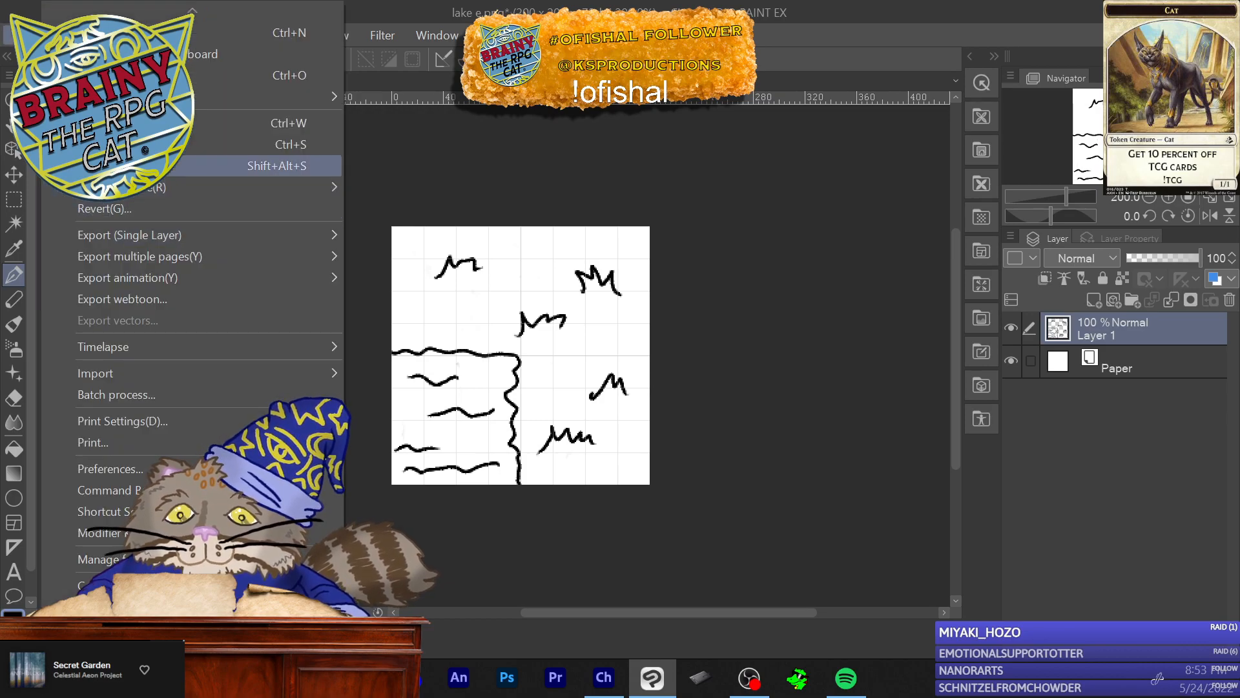
pyautogui.click(84, 166)
pyautogui.click(232, 360)
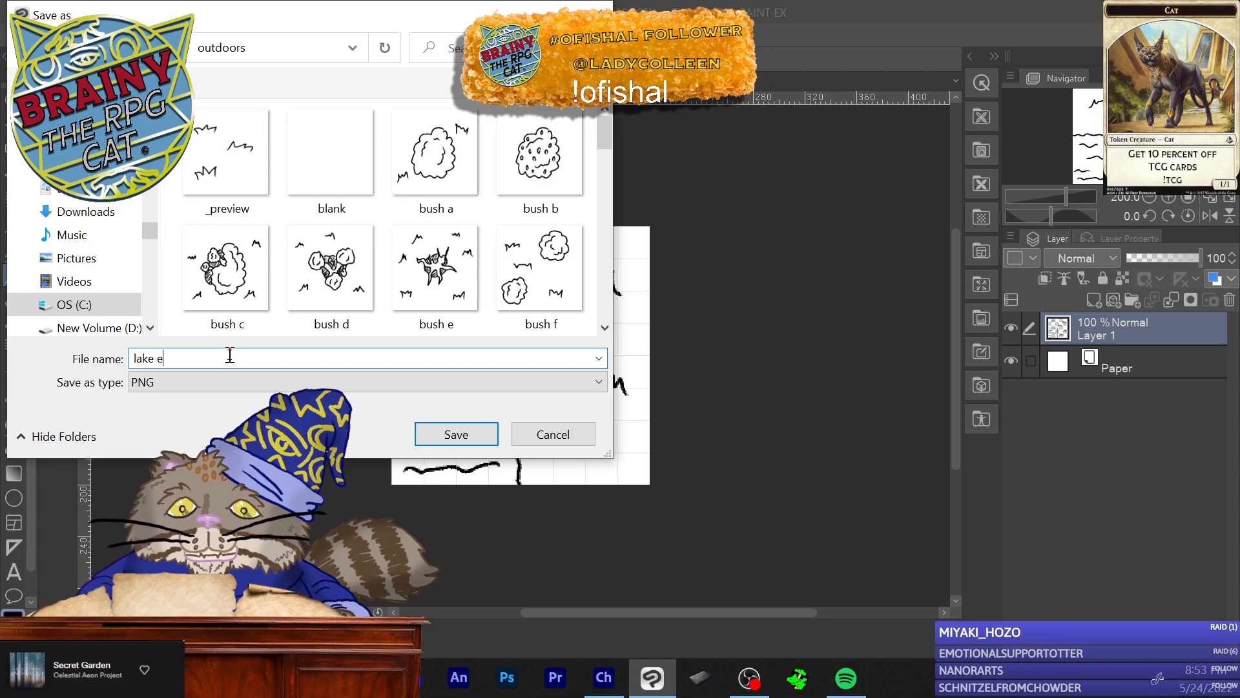
pyautogui.write('f')
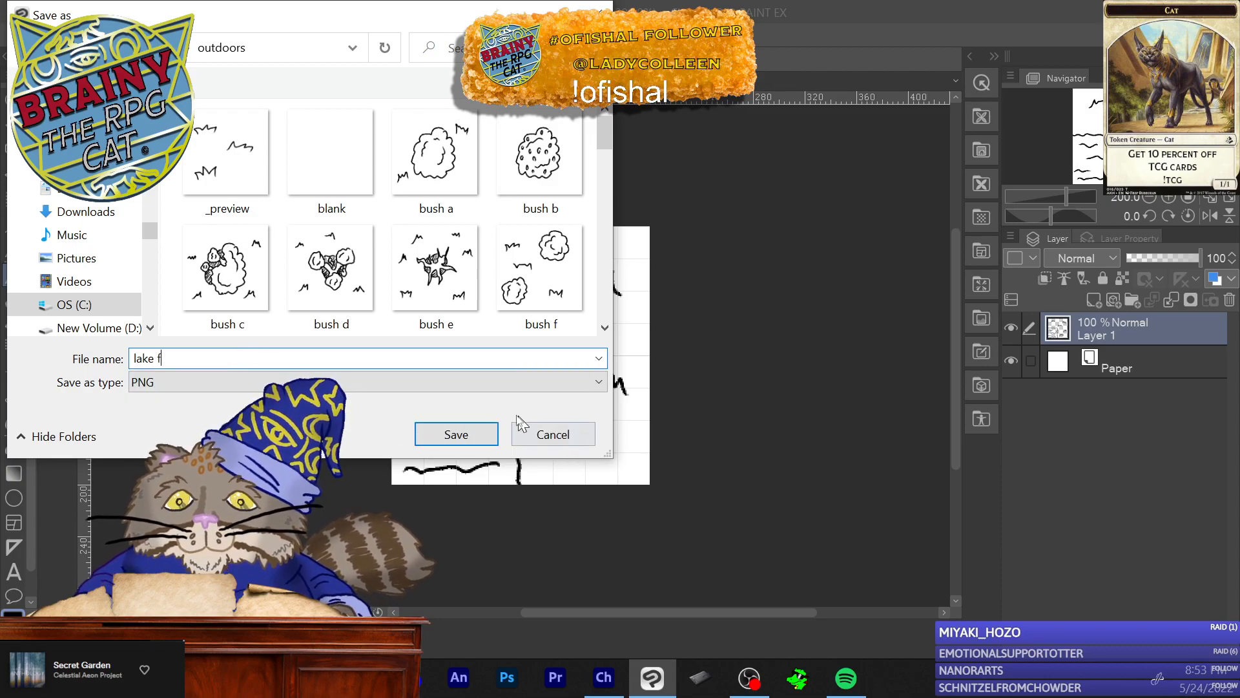
pyautogui.click(462, 435)
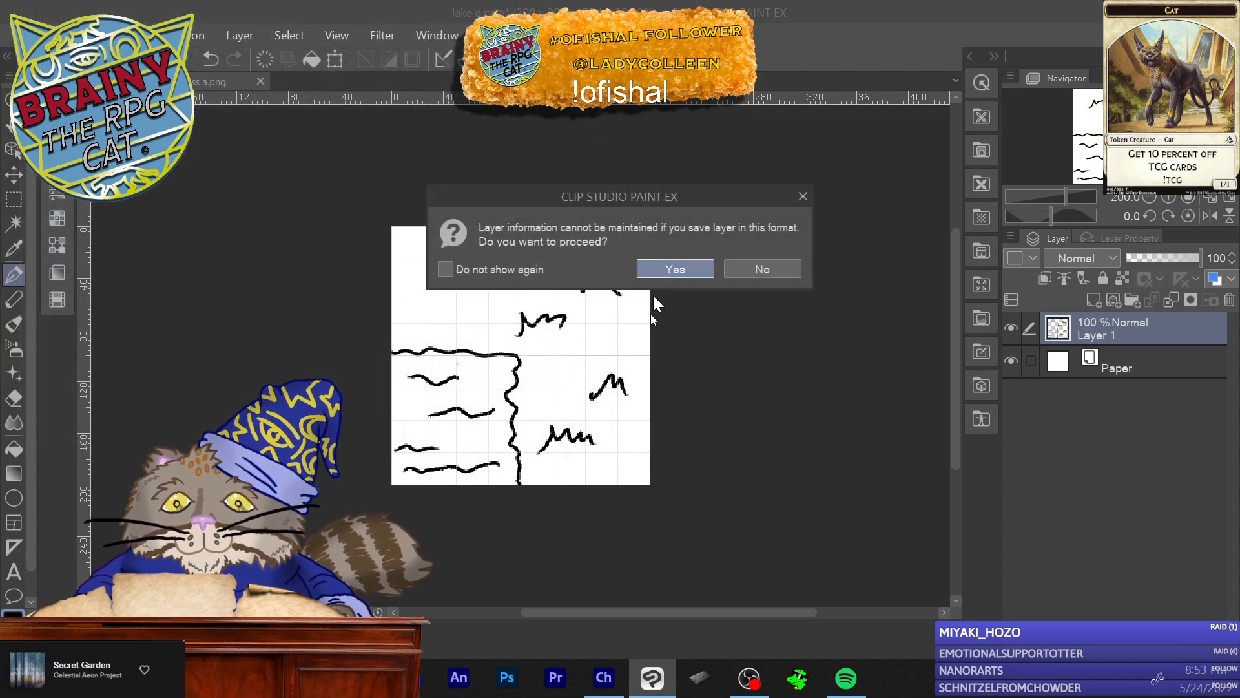
pyautogui.click(669, 271)
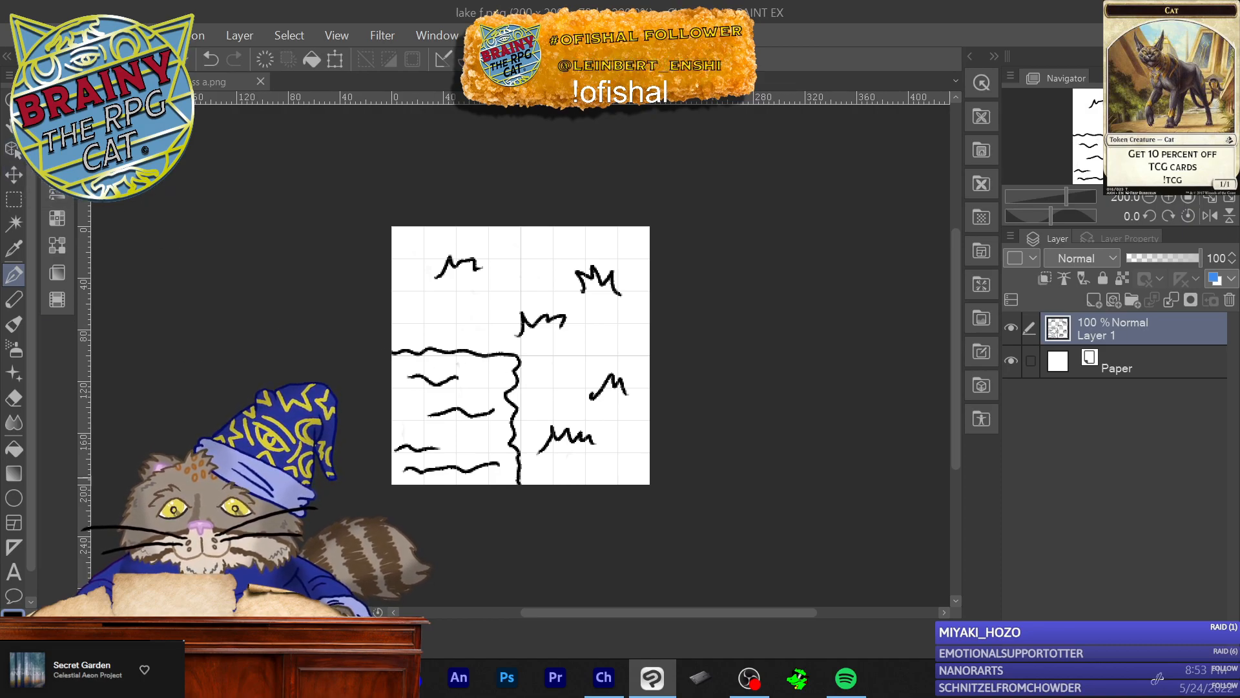
# Step: Rotate the "lake f" canvas by 90 degrees clockwise and erase all the sideways grass tufts around the lake corner
pyautogui.click(91, 35)
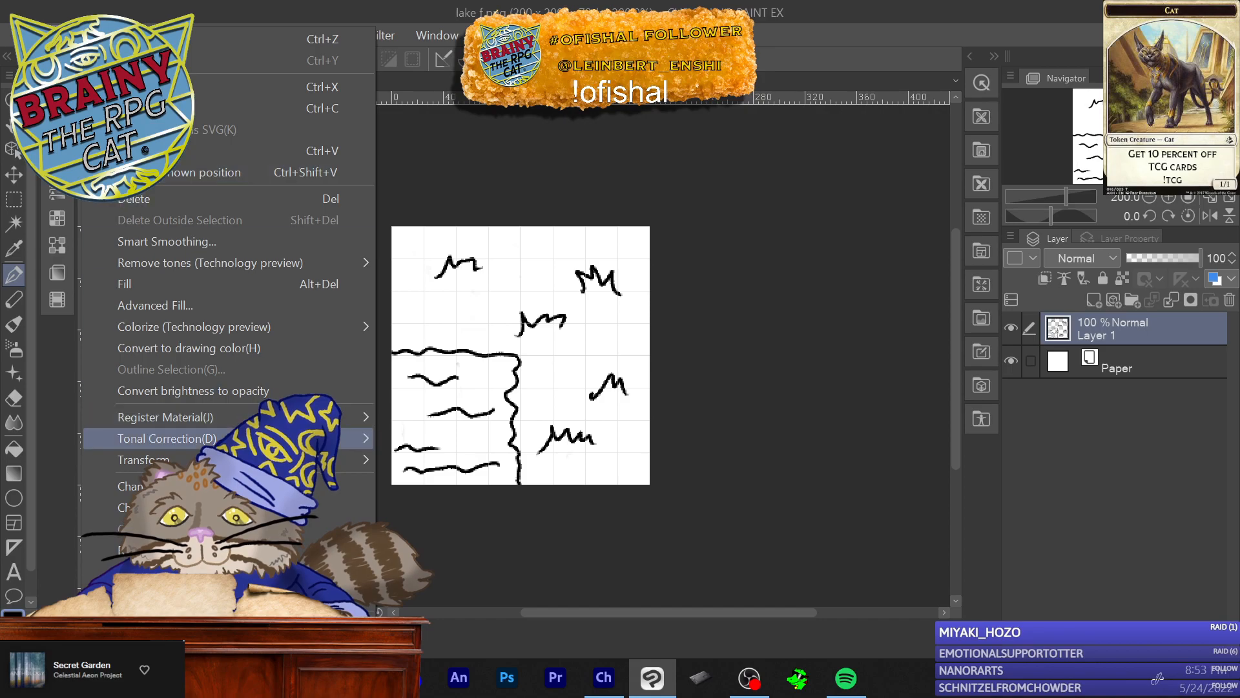
pyautogui.moveTo(291, 549)
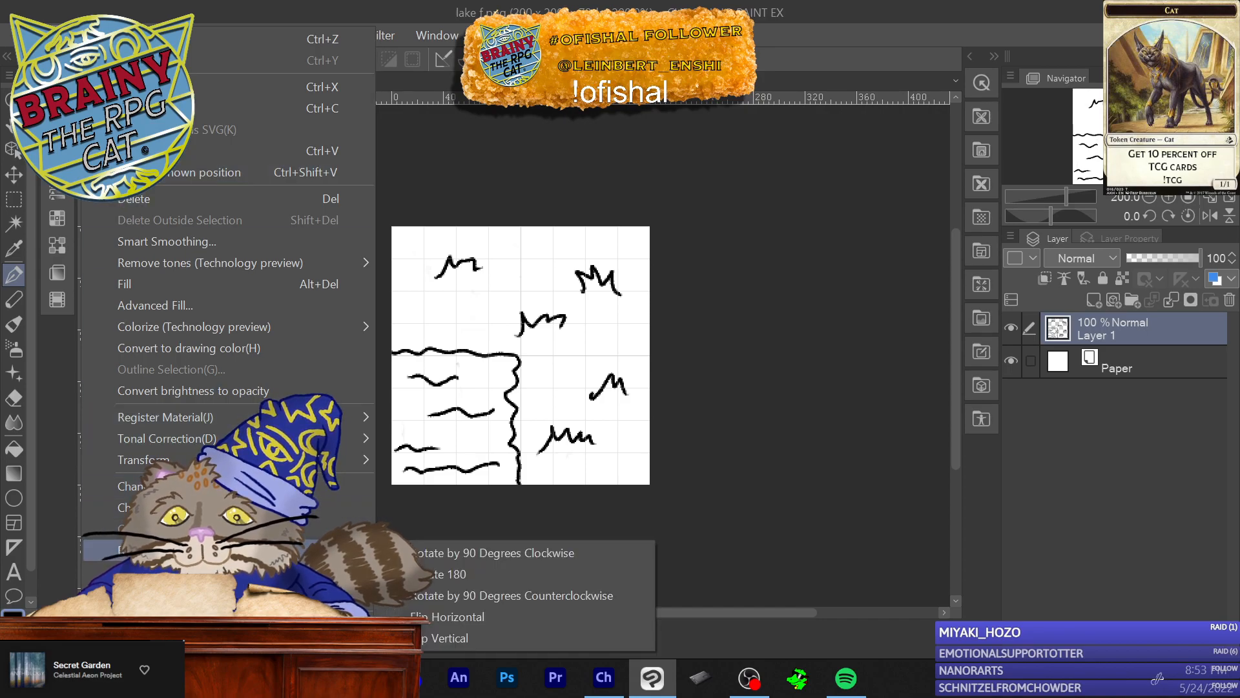
pyautogui.click(509, 555)
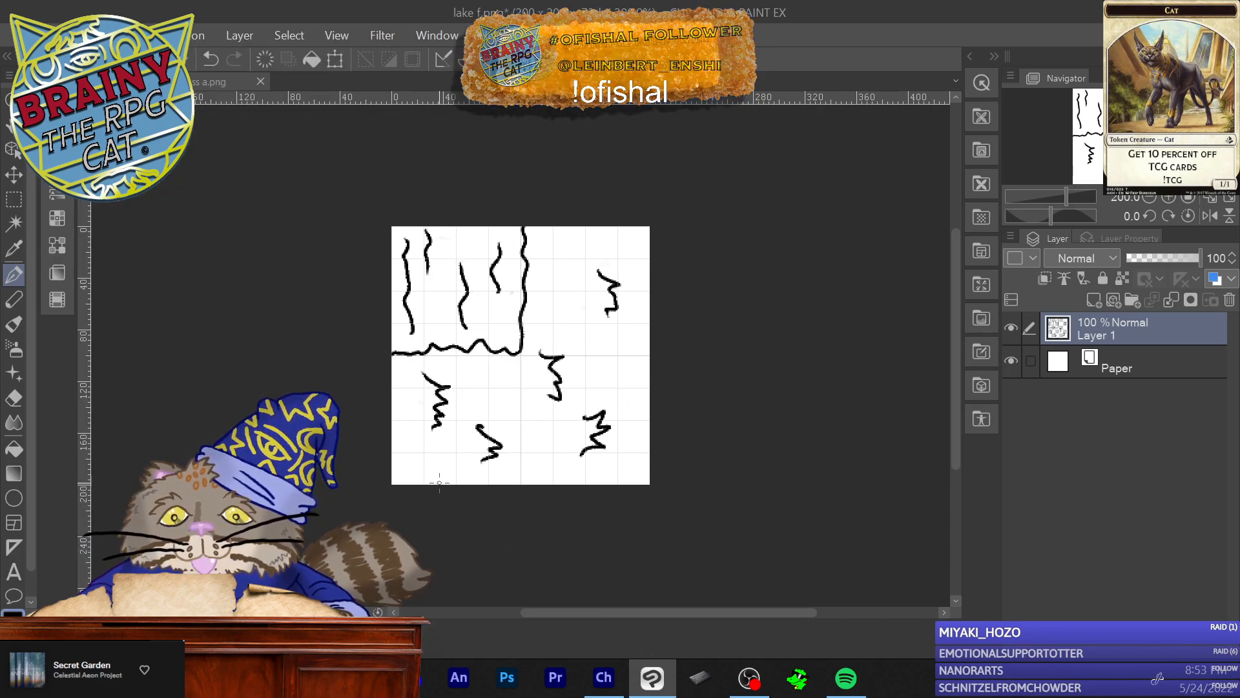
pyautogui.moveTo(614, 283)
pyautogui.mouseDown()
pyautogui.moveTo(610, 326)
pyautogui.moveTo(566, 365)
pyautogui.moveTo(554, 358)
pyautogui.moveTo(553, 392)
pyautogui.moveTo(533, 405)
pyautogui.moveTo(594, 238)
pyautogui.moveTo(613, 329)
pyautogui.moveTo(579, 471)
pyautogui.moveTo(611, 423)
pyautogui.moveTo(611, 456)
pyautogui.moveTo(592, 443)
pyautogui.moveTo(562, 469)
pyautogui.moveTo(491, 455)
pyautogui.moveTo(496, 433)
pyautogui.moveTo(480, 424)
pyautogui.moveTo(432, 444)
pyautogui.moveTo(410, 399)
pyautogui.mouseUp()
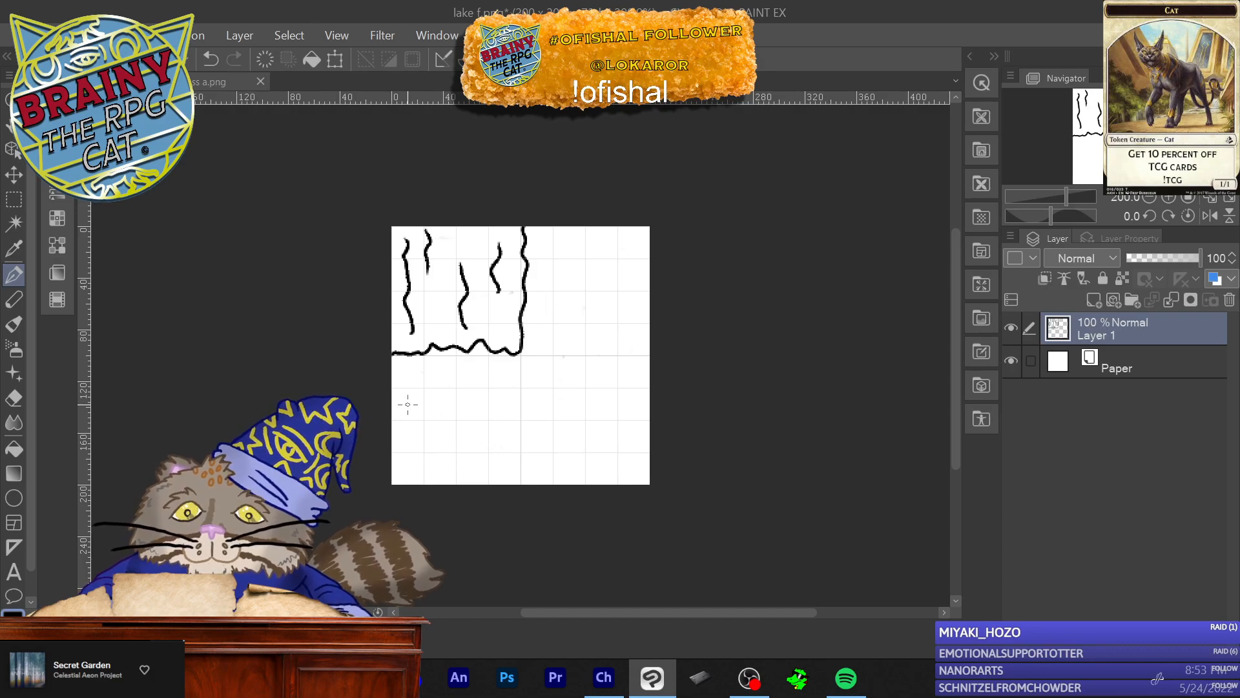
# Step: Draw seven upright zigzag grass tufts scattered over the land below and to the right of the lake corner
pyautogui.moveTo(410, 404); pyautogui.dragTo(453, 408)
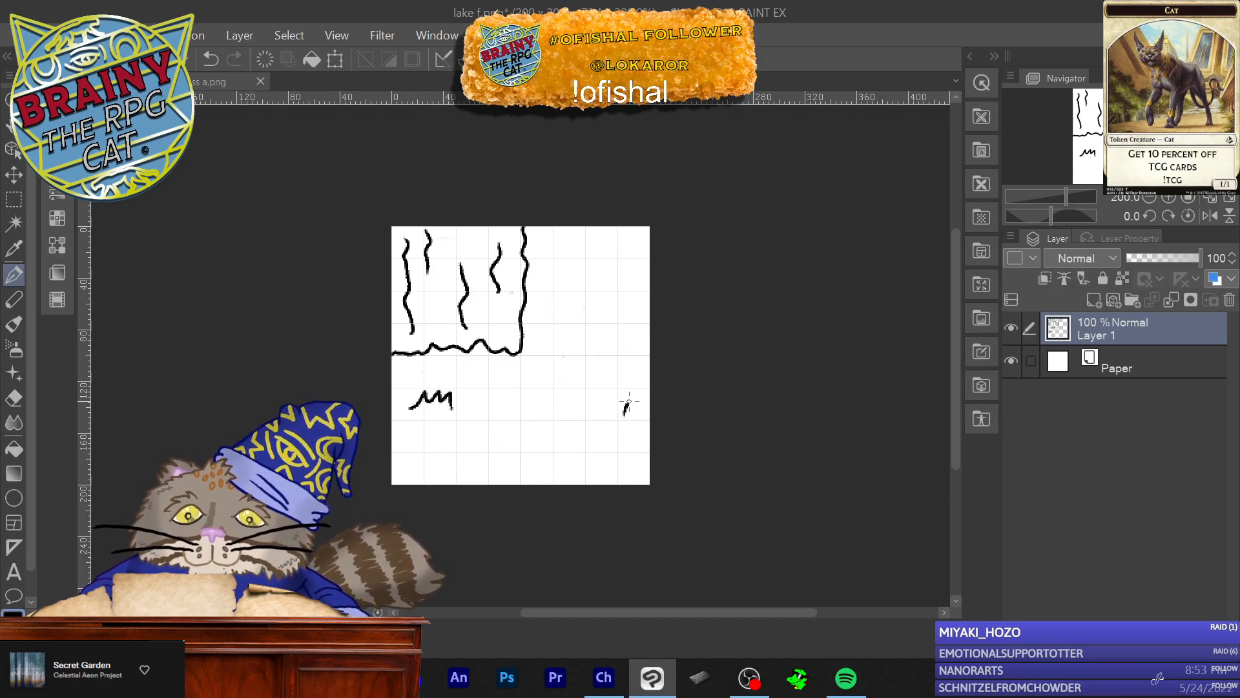
pyautogui.moveTo(601, 400); pyautogui.dragTo(611, 391)
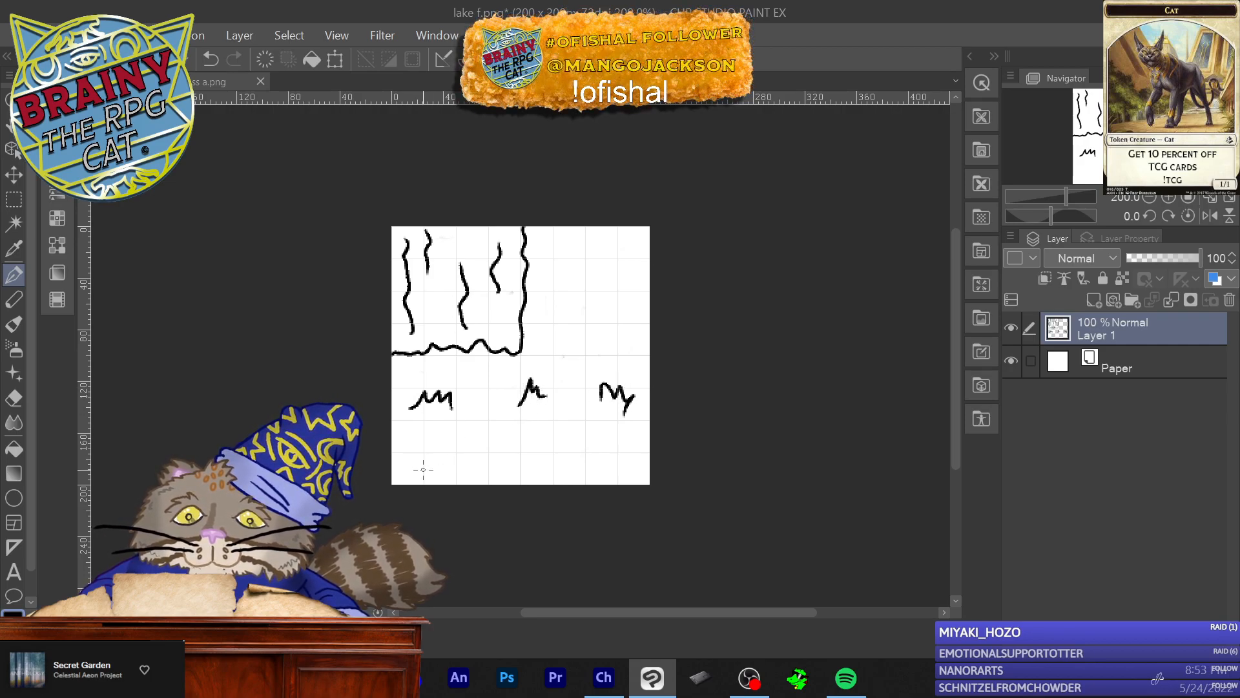
pyautogui.moveTo(416, 465)
pyautogui.mouseDown()
pyautogui.moveTo(422, 451)
pyautogui.moveTo(456, 452)
pyautogui.mouseUp()
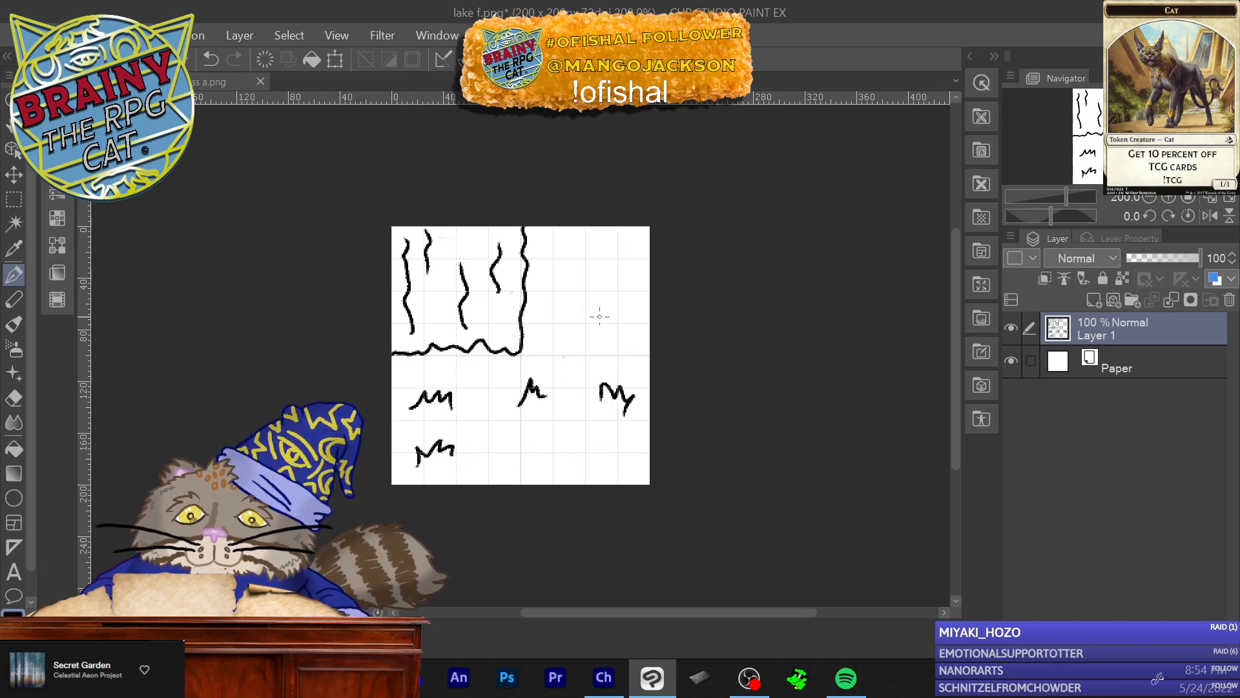
pyautogui.moveTo(590, 312); pyautogui.dragTo(577, 308)
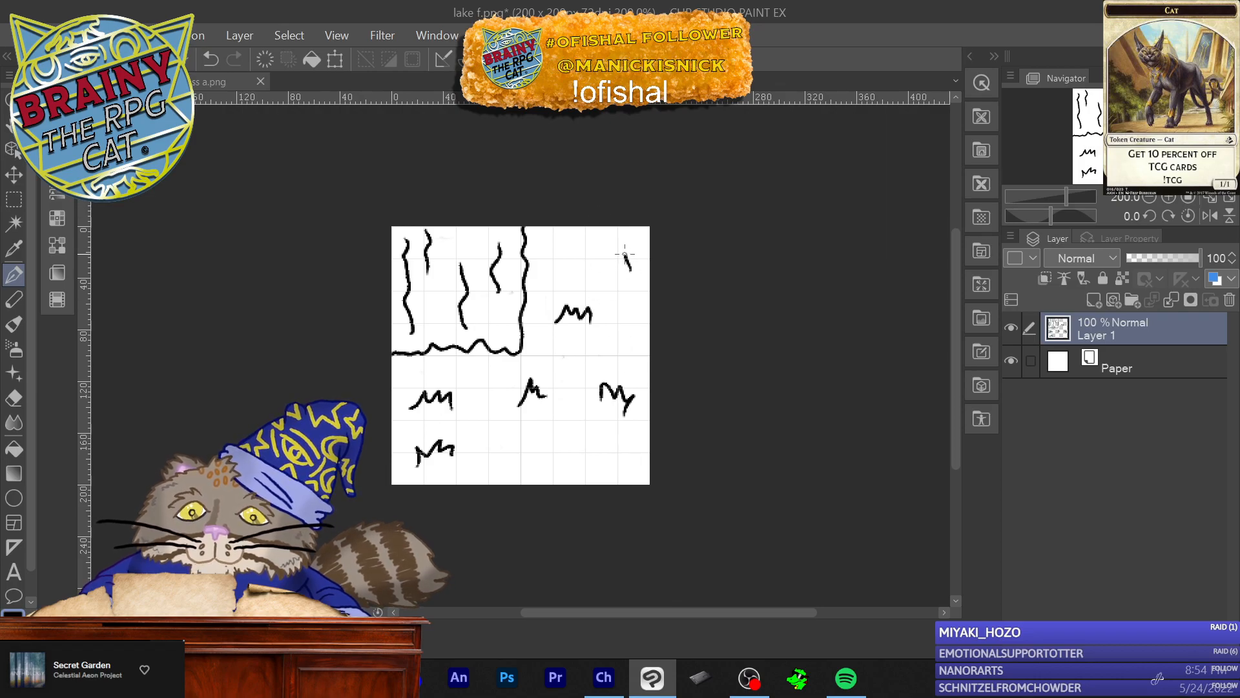
pyautogui.moveTo(610, 253); pyautogui.dragTo(595, 268)
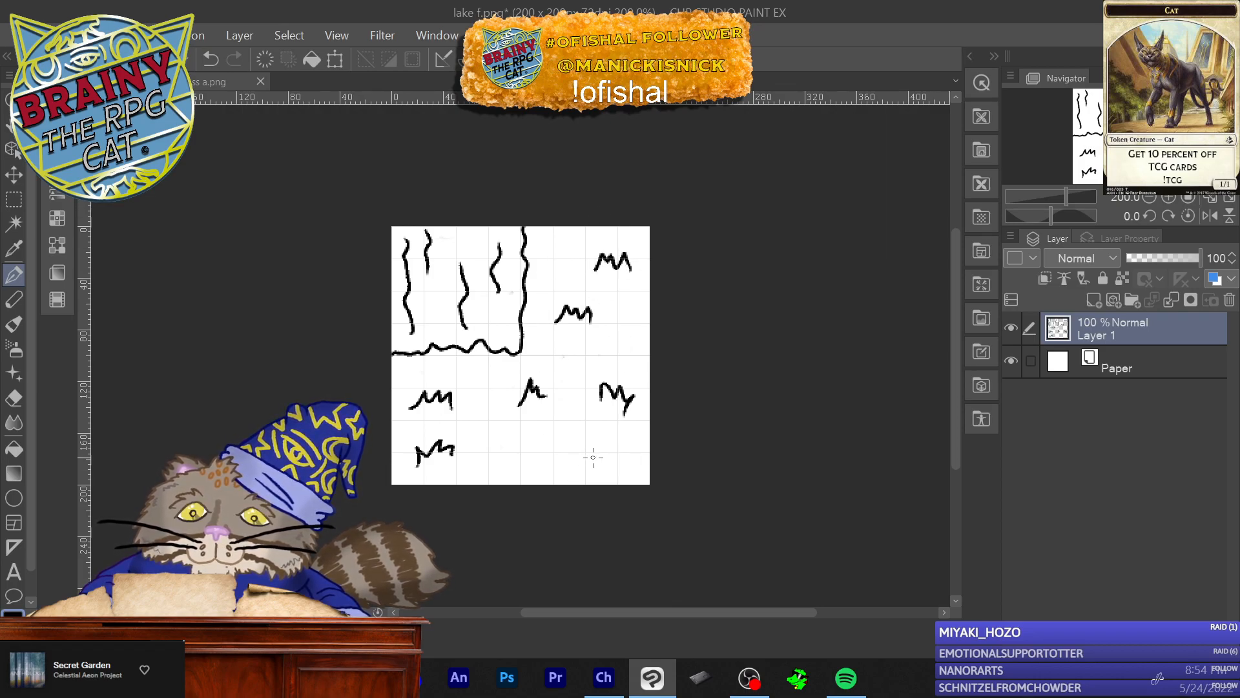
pyautogui.moveTo(584, 440); pyautogui.dragTo(550, 456)
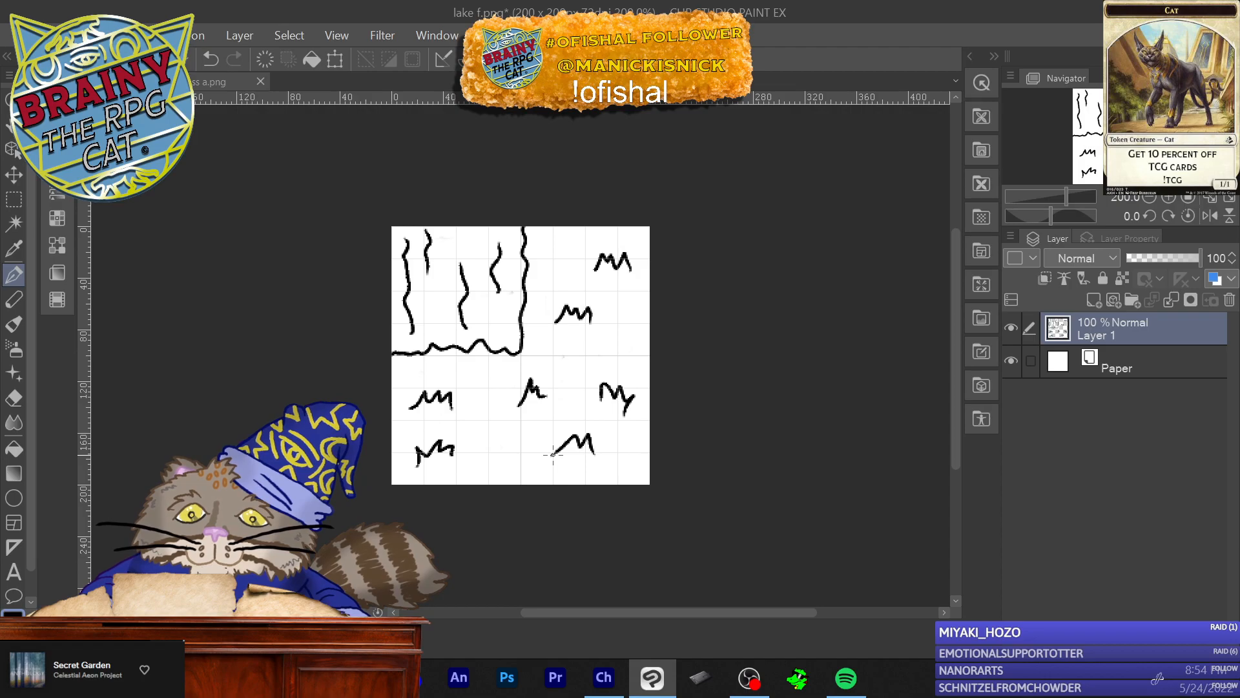
# Step: Erase the vertical water lines in the upper-left lake area and draw four horizontal wavy lines there
pyautogui.moveTo(454, 271)
pyautogui.mouseDown()
pyautogui.moveTo(476, 305)
pyautogui.moveTo(493, 279)
pyautogui.moveTo(488, 307)
pyautogui.moveTo(479, 235)
pyautogui.moveTo(421, 249)
pyautogui.moveTo(405, 303)
pyautogui.moveTo(418, 296)
pyautogui.moveTo(401, 243)
pyautogui.moveTo(418, 277)
pyautogui.moveTo(414, 266)
pyautogui.mouseUp()
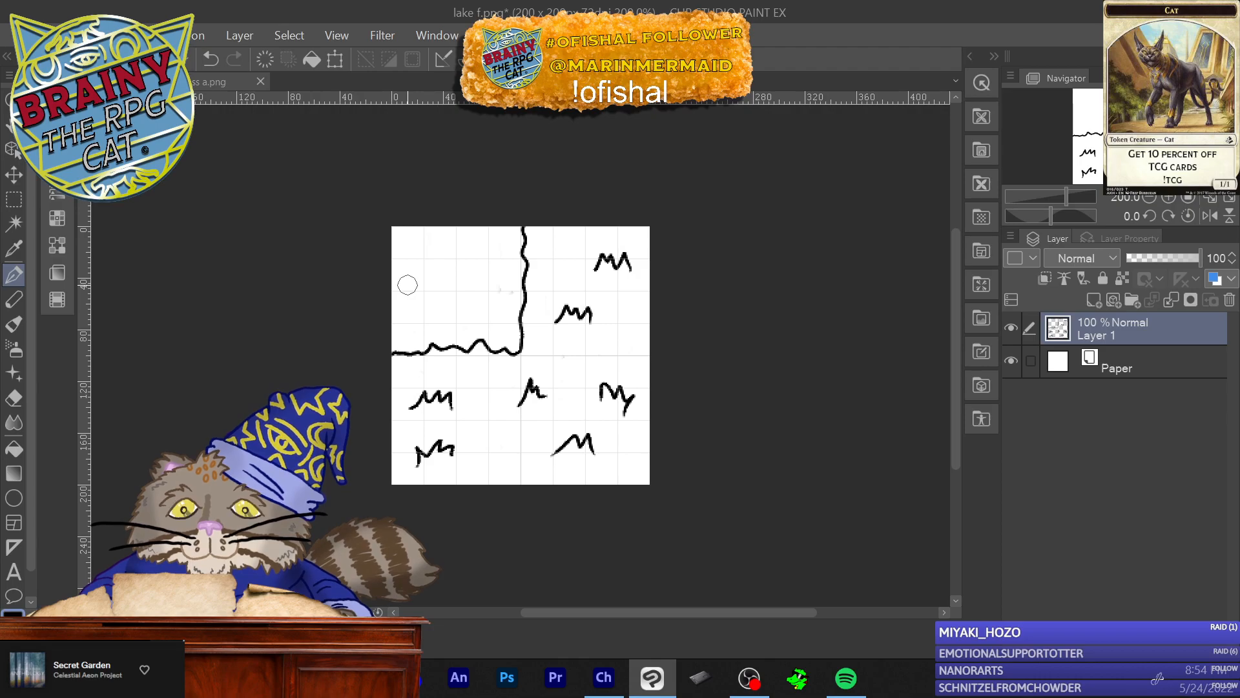
pyautogui.moveTo(502, 247); pyautogui.dragTo(405, 257)
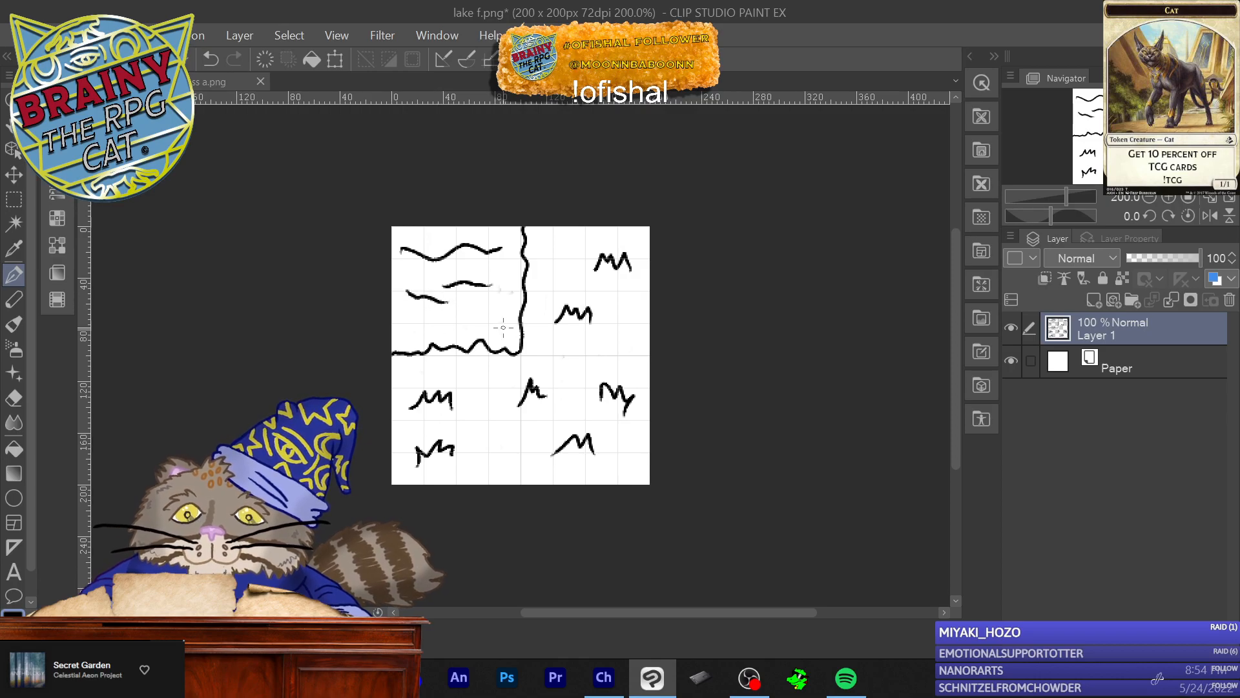
pyautogui.moveTo(491, 314); pyautogui.dragTo(422, 319)
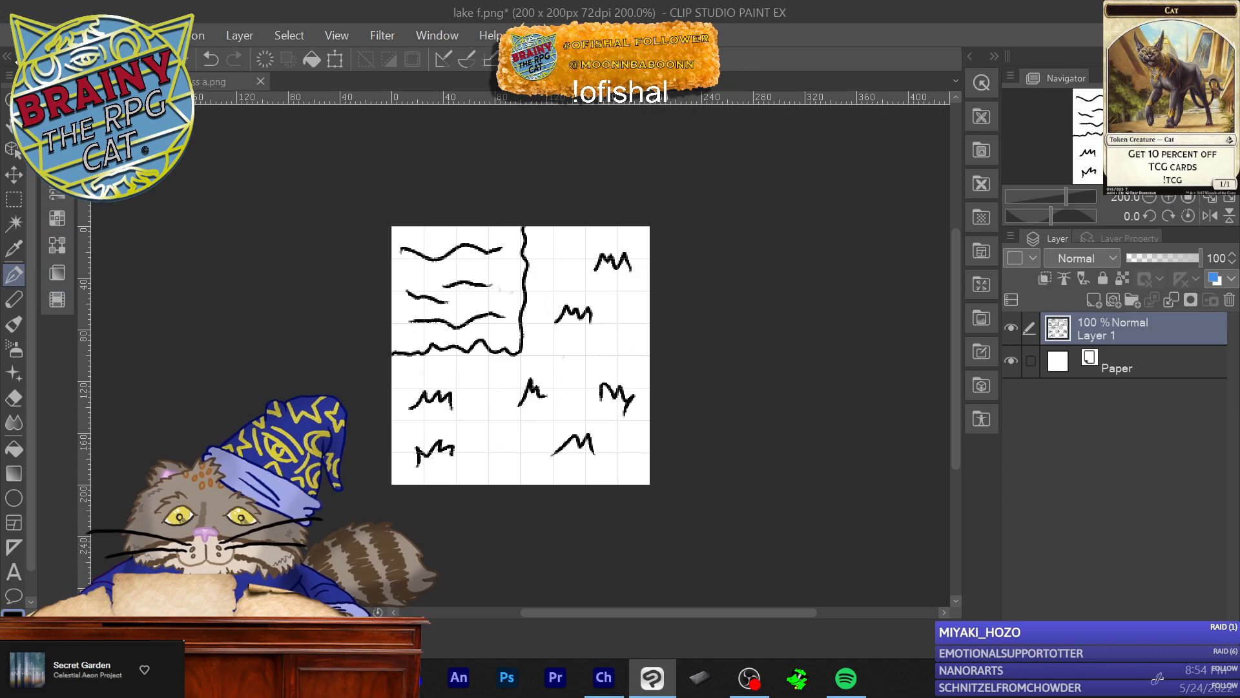
# Step: Save the tile as a new PNG named "lake g" in the outdoors folder, accepting the loss of layer information
pyautogui.click(10, 31)
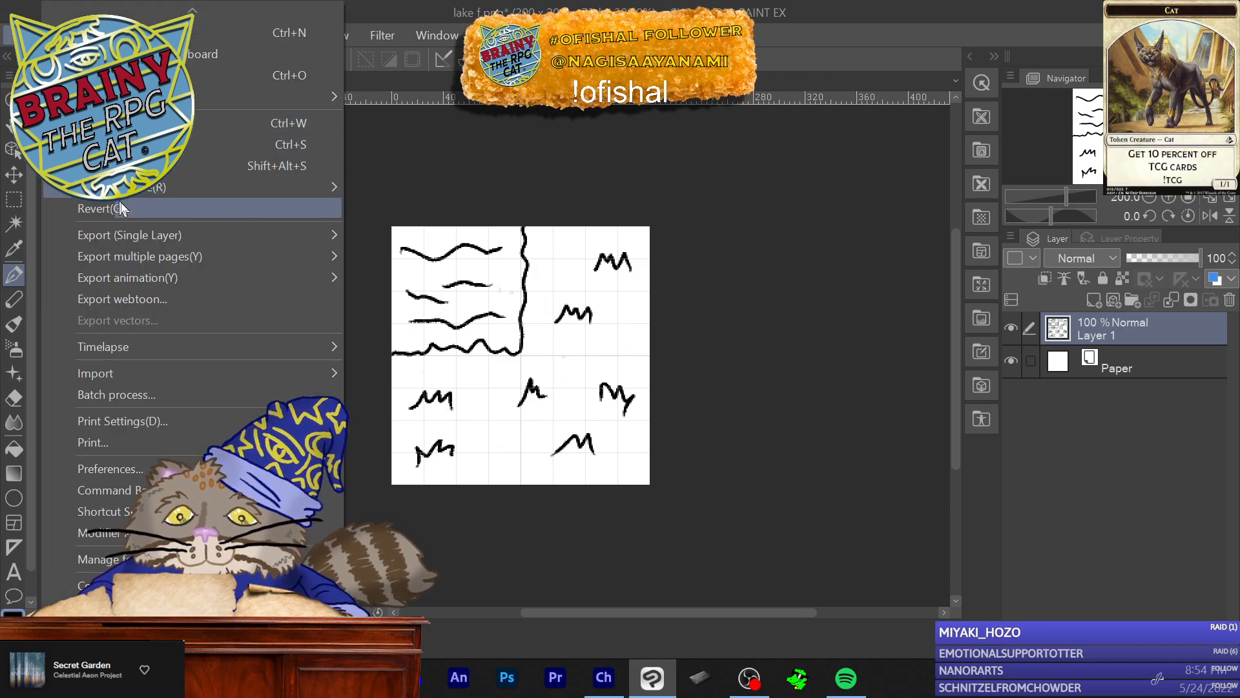
pyautogui.click(8, 34)
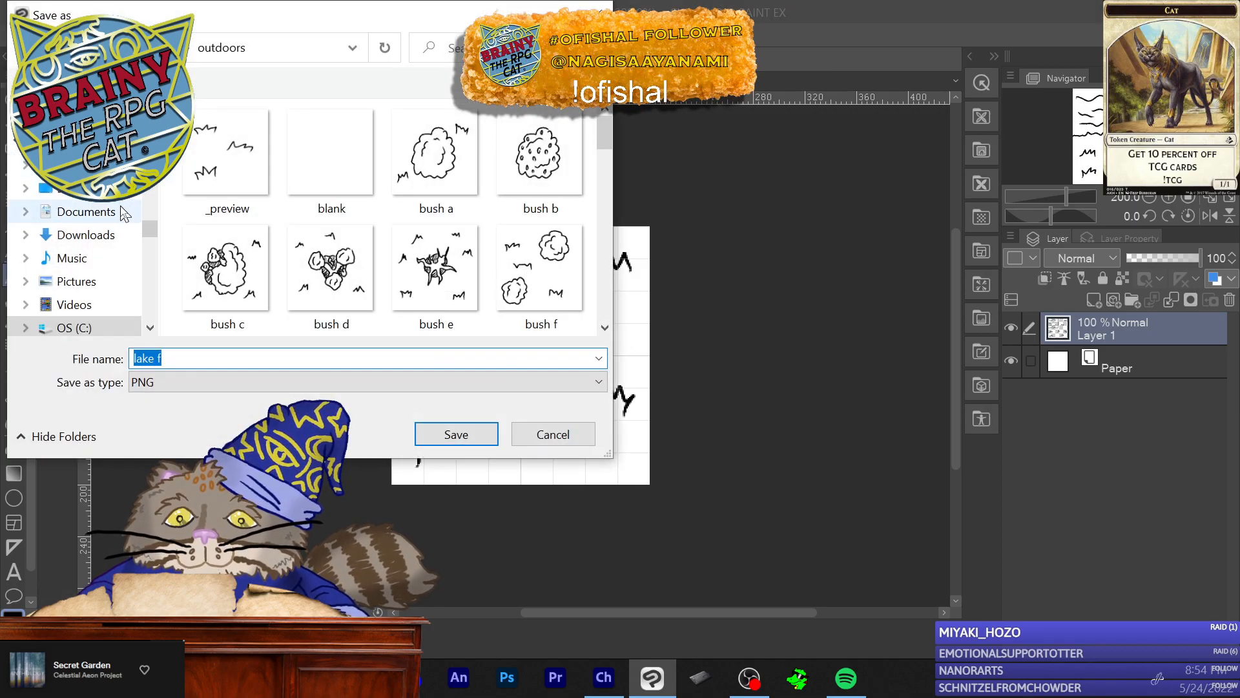
pyautogui.click(187, 363)
pyautogui.press('BackSpace')
pyautogui.write('g')
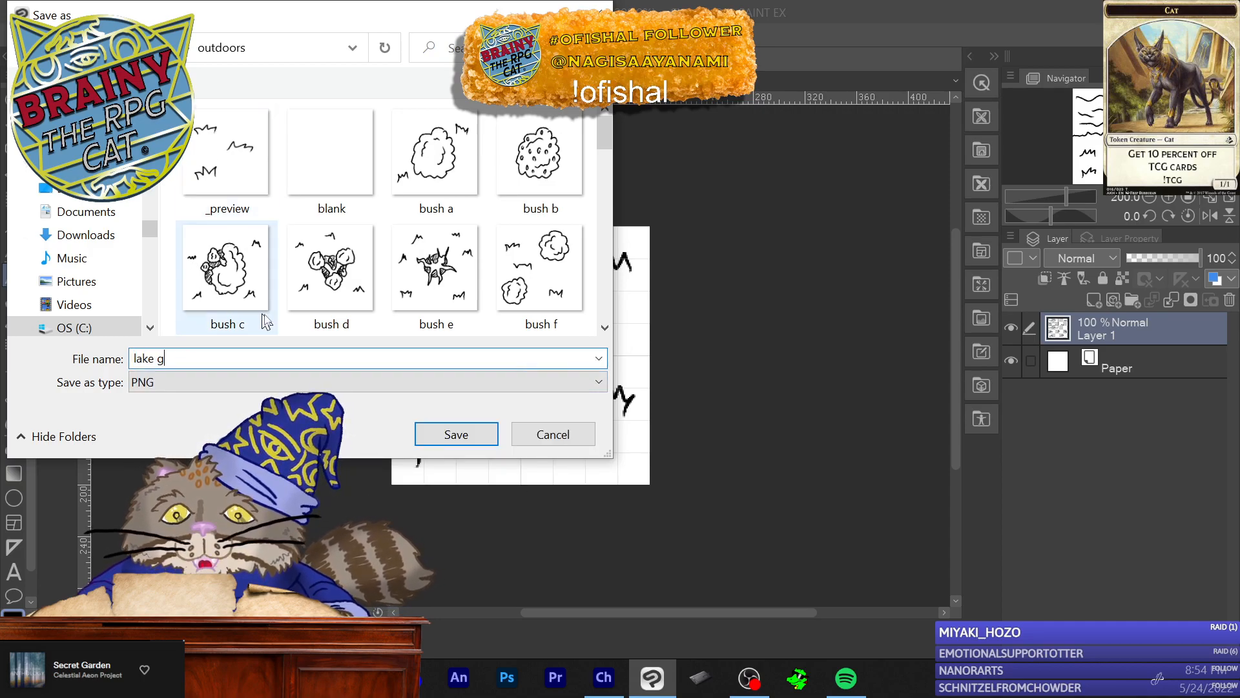
pyautogui.click(464, 443)
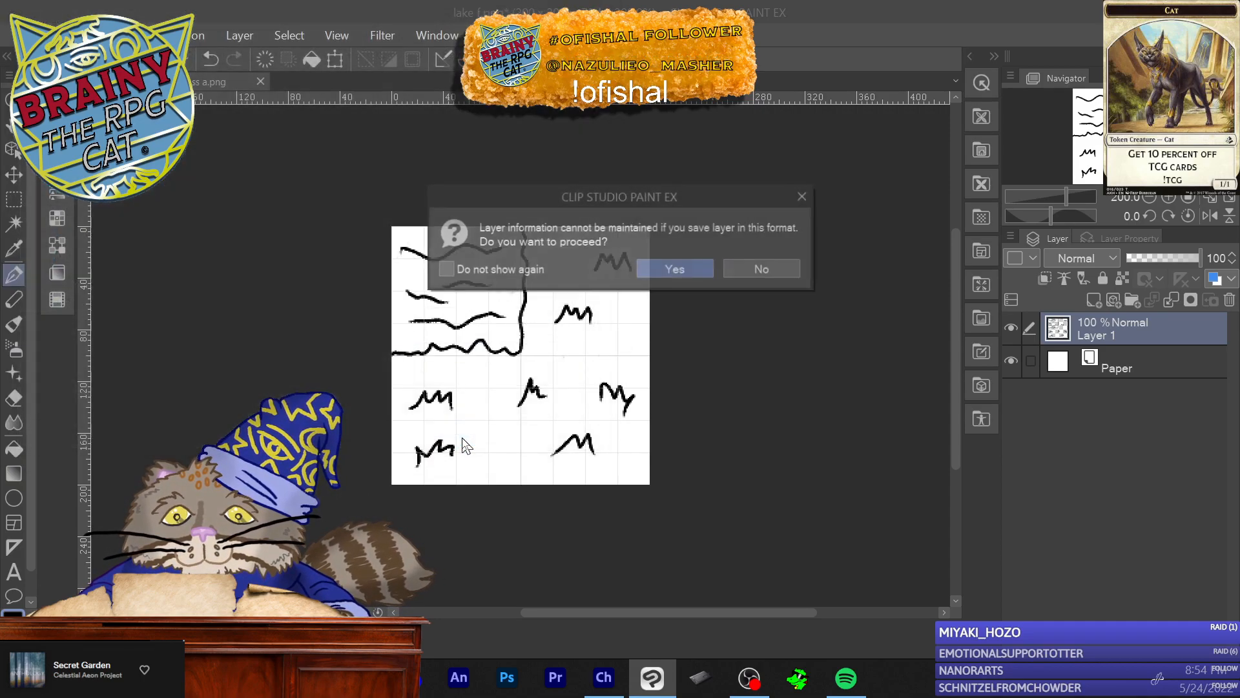
pyautogui.click(675, 273)
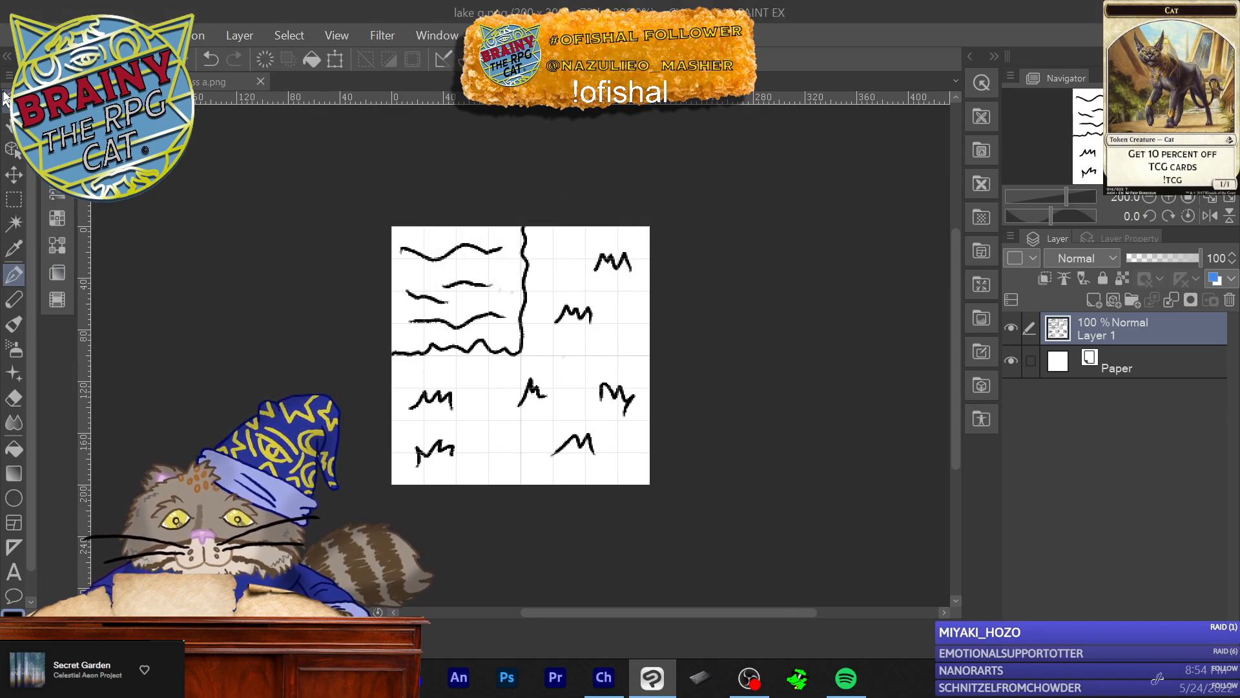
# Step: Rotate the "lake g" canvas by 90 degrees clockwise and erase all the sideways grass tufts left of and below the lake corner
pyautogui.click(98, 35)
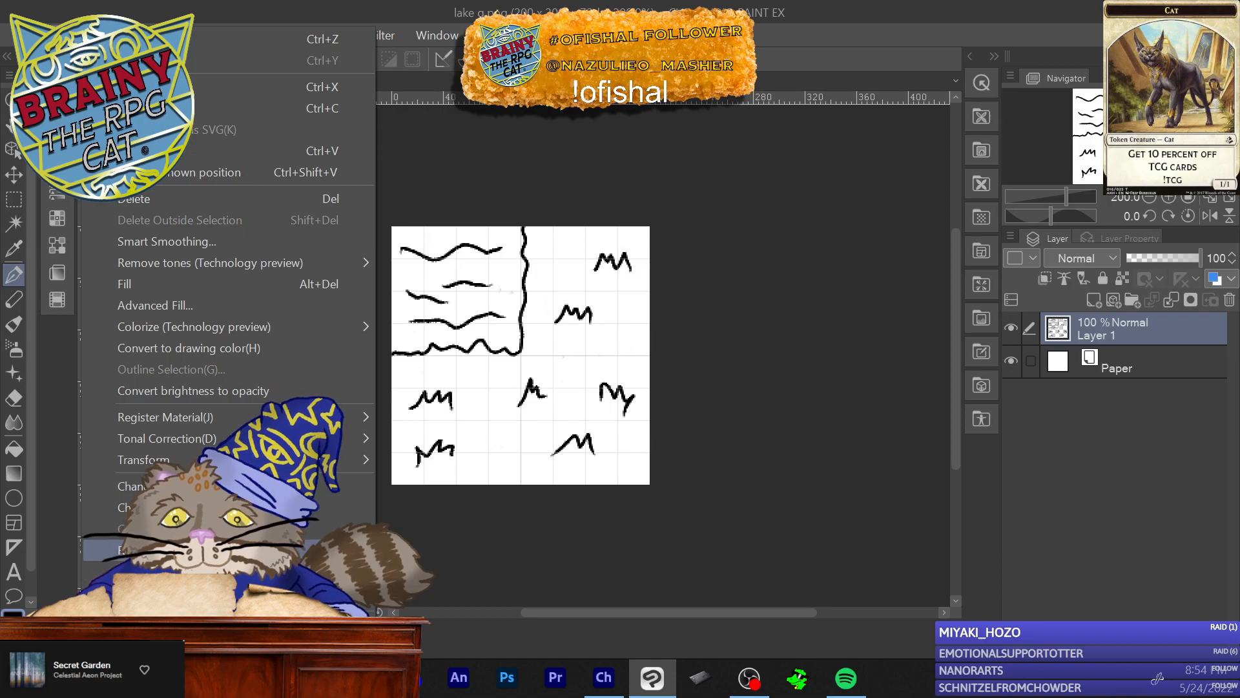
pyautogui.moveTo(362, 550)
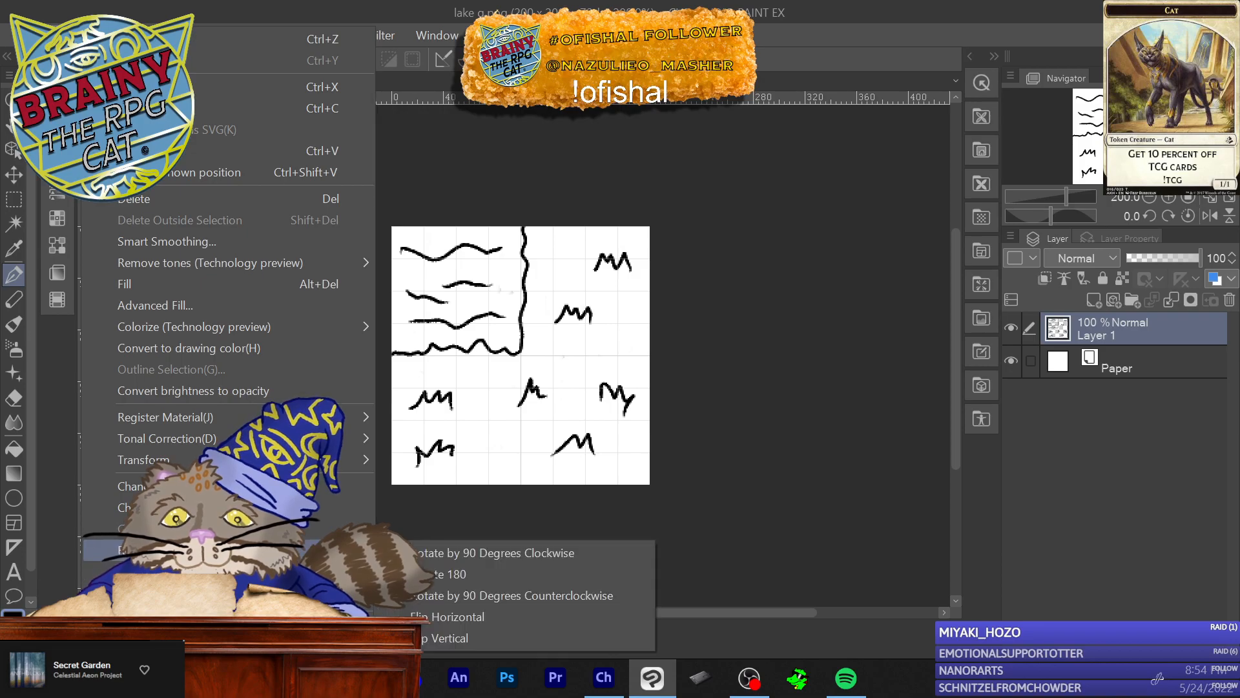
pyautogui.click(486, 551)
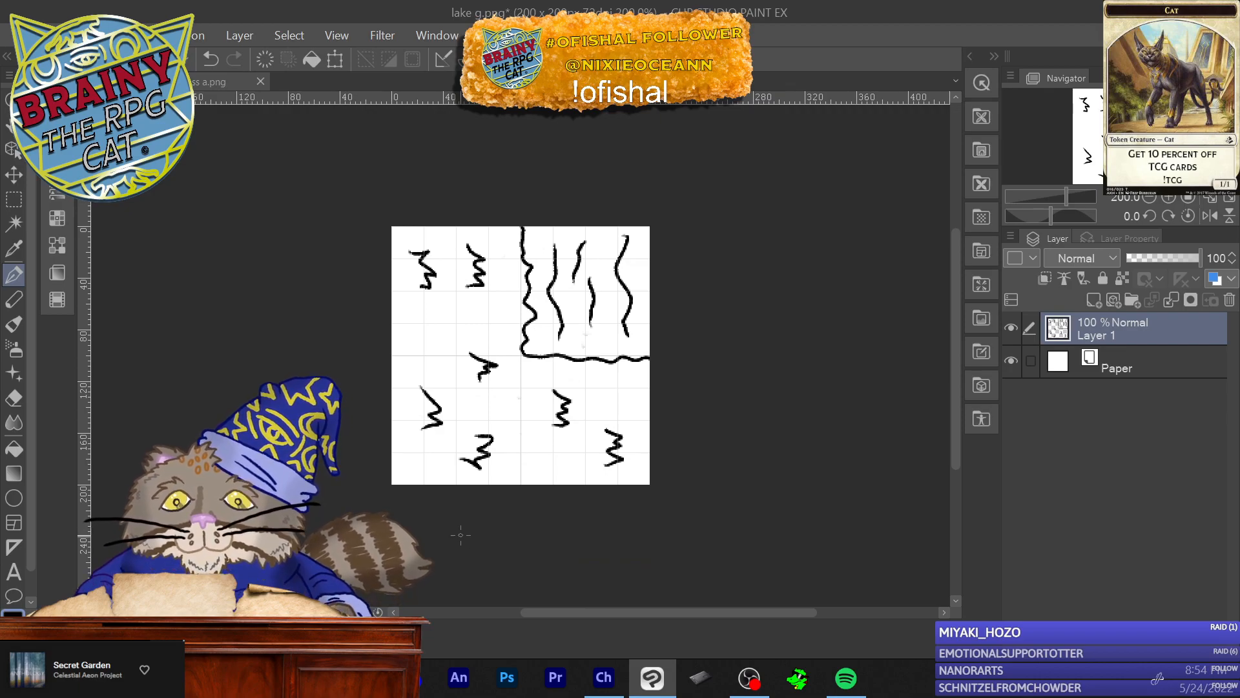
pyautogui.moveTo(477, 284)
pyautogui.mouseDown()
pyautogui.moveTo(477, 258)
pyautogui.moveTo(479, 295)
pyautogui.mouseUp()
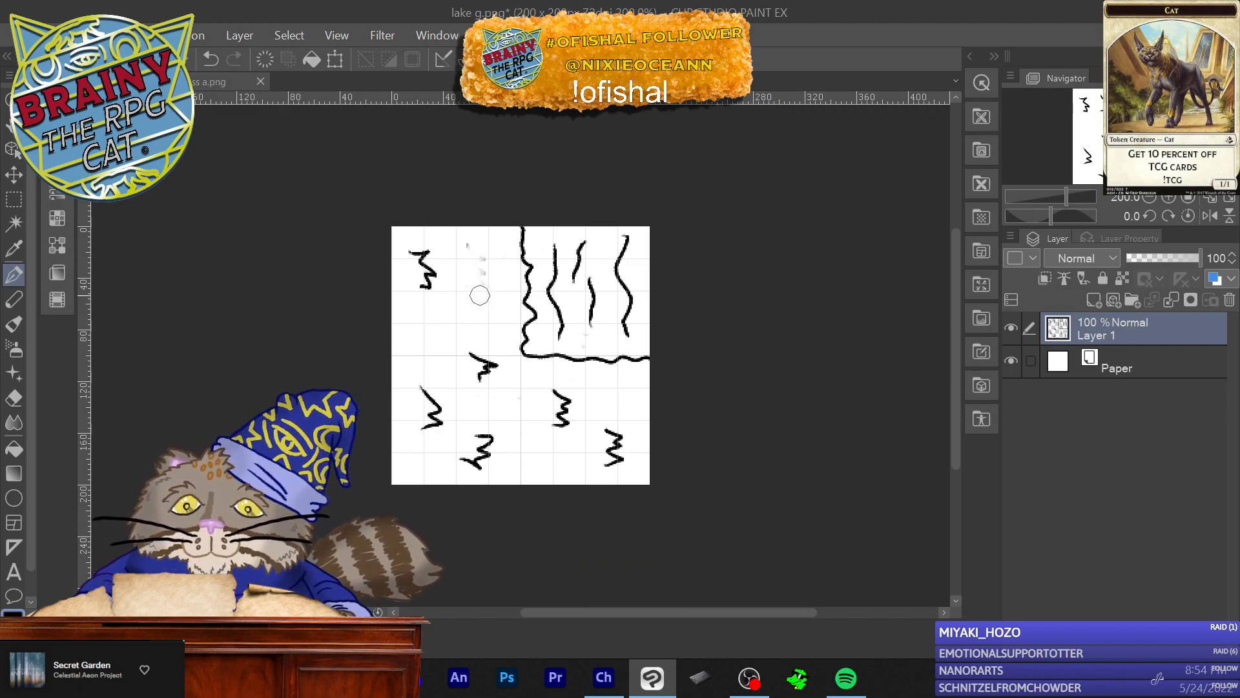
pyautogui.moveTo(432, 253)
pyautogui.mouseDown()
pyautogui.moveTo(413, 284)
pyautogui.moveTo(443, 274)
pyautogui.mouseUp()
pyautogui.moveTo(432, 388)
pyautogui.mouseDown()
pyautogui.moveTo(427, 420)
pyautogui.moveTo(443, 424)
pyautogui.moveTo(479, 355)
pyautogui.moveTo(473, 465)
pyautogui.moveTo(537, 454)
pyautogui.moveTo(573, 402)
pyautogui.moveTo(587, 463)
pyautogui.moveTo(614, 465)
pyautogui.moveTo(614, 455)
pyautogui.mouseUp()
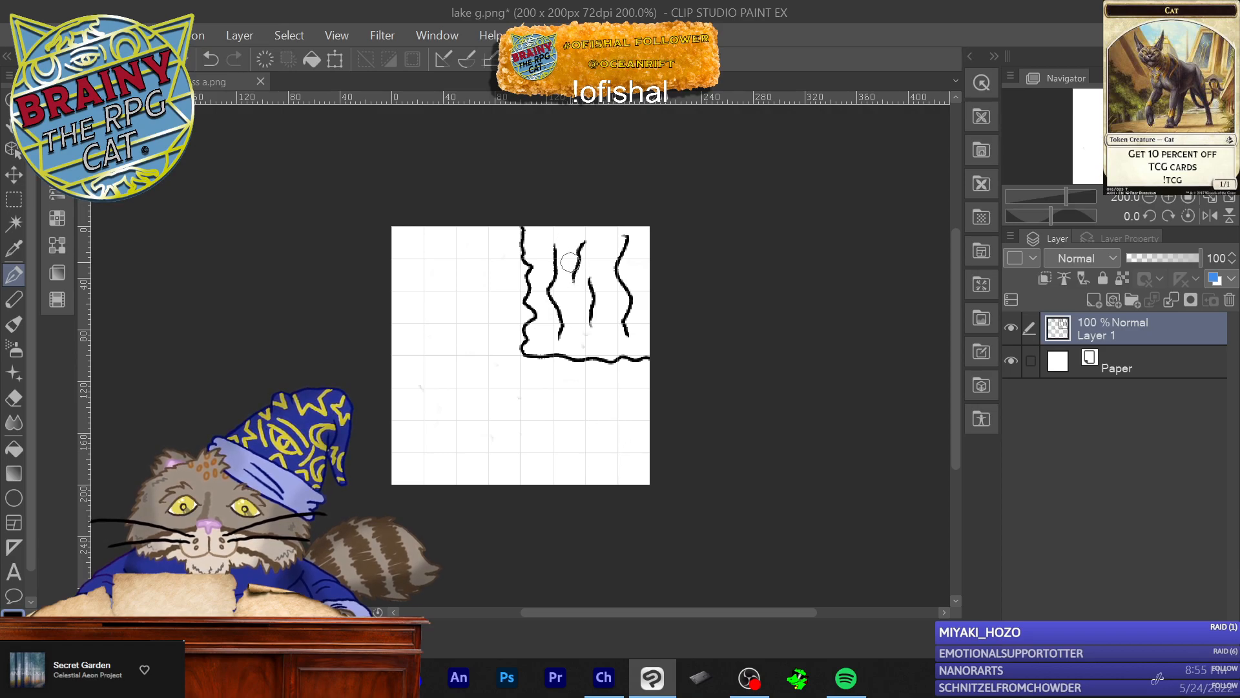
# Step: Erase the vertical water lines in the upper-right lake area and draw four horizontal wavy lines there
pyautogui.moveTo(555, 255)
pyautogui.mouseDown()
pyautogui.moveTo(560, 336)
pyautogui.moveTo(551, 248)
pyautogui.moveTo(551, 287)
pyautogui.moveTo(565, 265)
pyautogui.moveTo(580, 292)
pyautogui.moveTo(598, 274)
pyautogui.moveTo(627, 303)
pyautogui.moveTo(619, 242)
pyautogui.moveTo(624, 301)
pyautogui.moveTo(605, 330)
pyautogui.mouseUp()
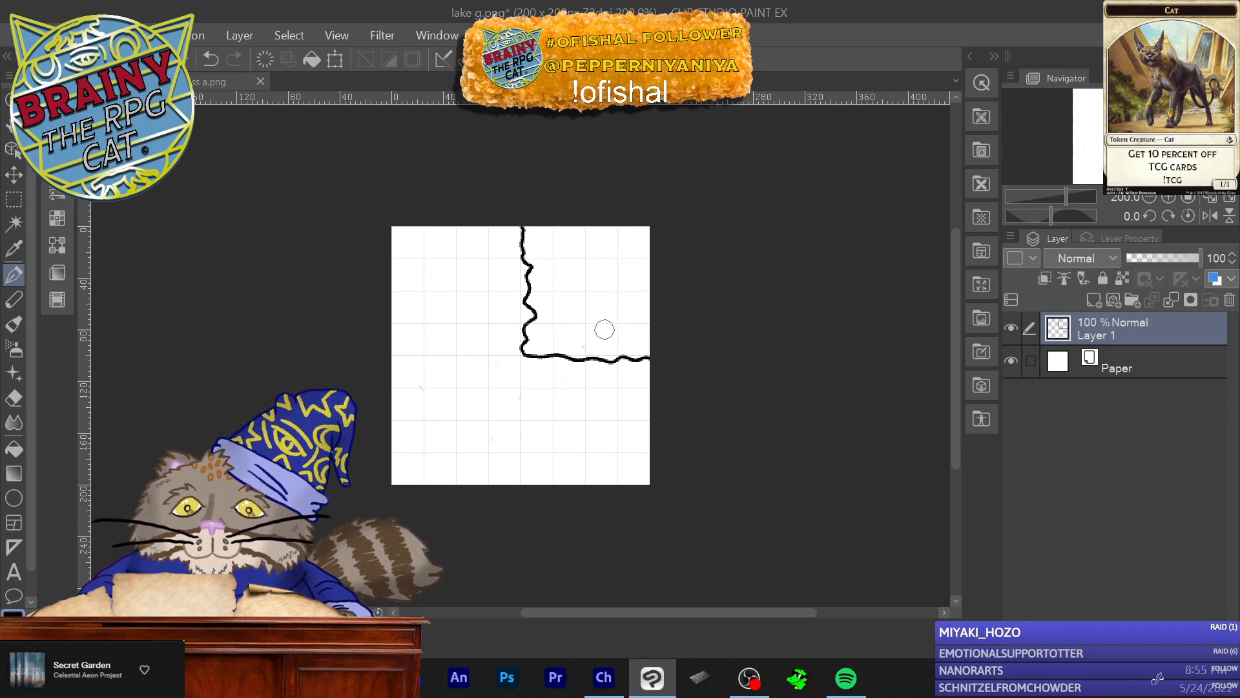
pyautogui.moveTo(633, 256)
pyautogui.mouseDown()
pyautogui.moveTo(553, 257)
pyautogui.moveTo(554, 290)
pyautogui.mouseUp()
pyautogui.moveTo(631, 308); pyautogui.dragTo(554, 307)
pyautogui.moveTo(631, 332); pyautogui.dragTo(556, 336)
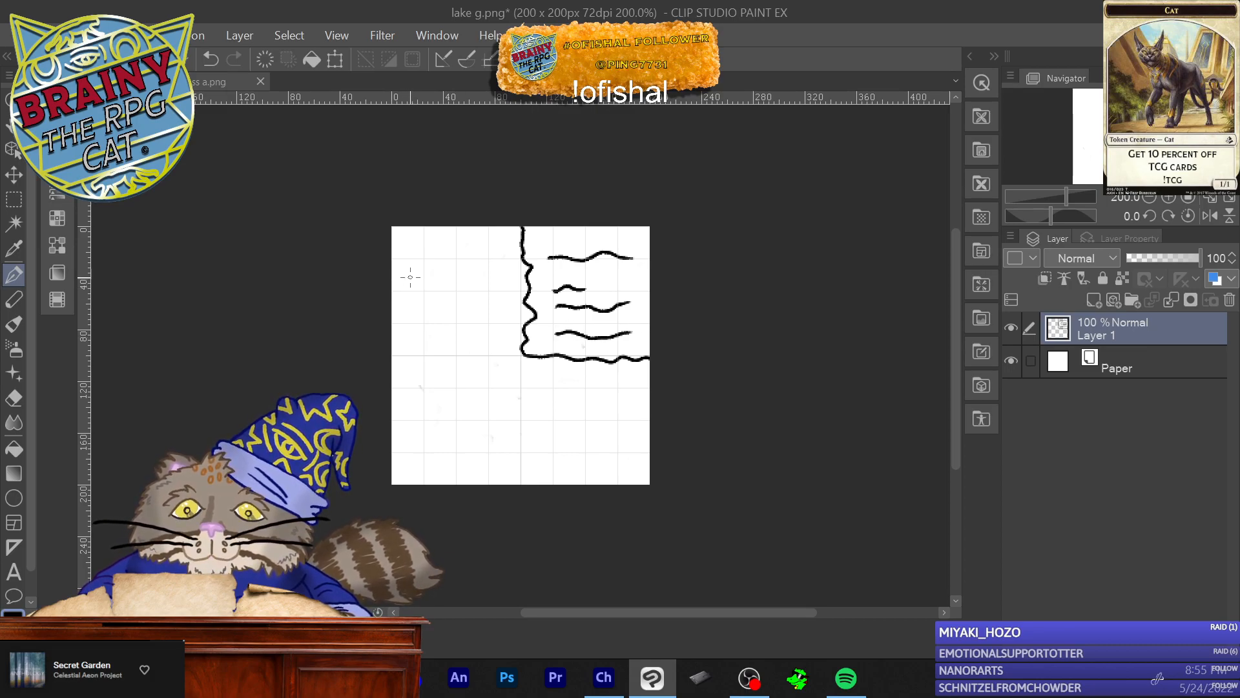
# Step: Draw seven upright zigzag grass tufts scattered over the land to the left of and below the lake corner
pyautogui.moveTo(411, 279)
pyautogui.mouseDown()
pyautogui.moveTo(425, 258)
pyautogui.moveTo(444, 260)
pyautogui.moveTo(443, 282)
pyautogui.moveTo(498, 279)
pyautogui.moveTo(485, 289)
pyautogui.moveTo(476, 277)
pyautogui.moveTo(471, 298)
pyautogui.mouseUp()
pyautogui.moveTo(412, 382)
pyautogui.mouseDown()
pyautogui.moveTo(429, 354)
pyautogui.moveTo(452, 372)
pyautogui.mouseUp()
pyautogui.moveTo(616, 412)
pyautogui.mouseDown()
pyautogui.moveTo(585, 407)
pyautogui.moveTo(568, 424)
pyautogui.mouseUp()
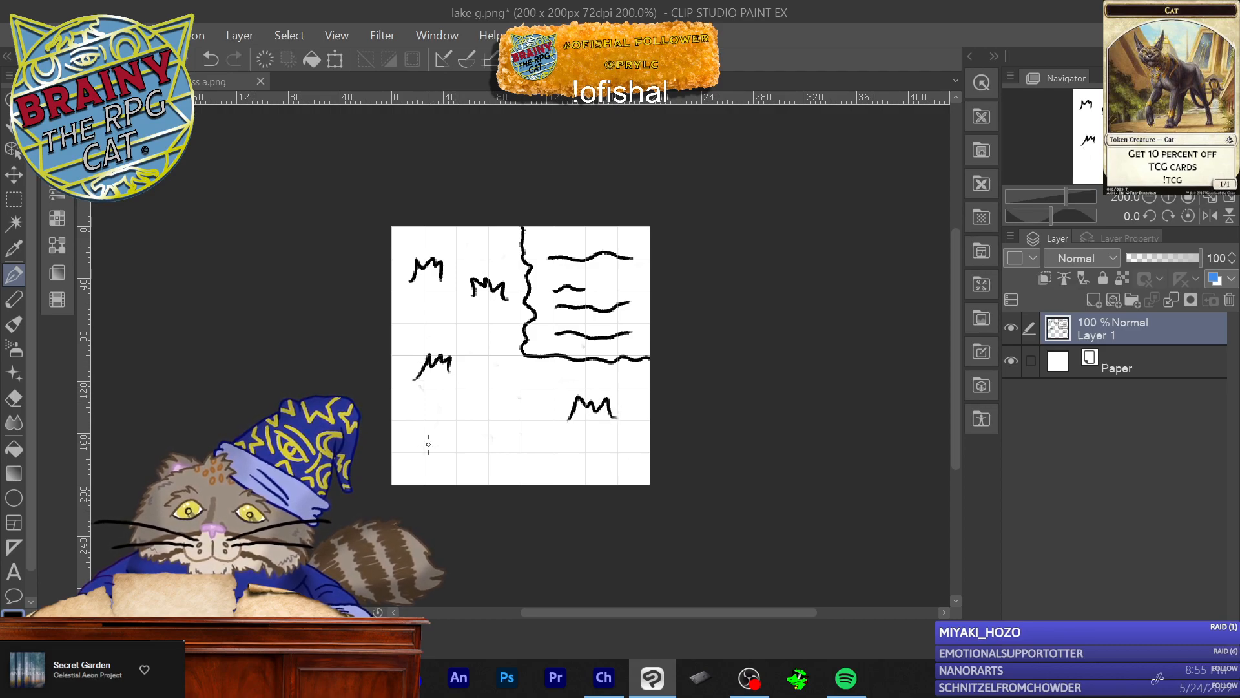
pyautogui.moveTo(472, 417)
pyautogui.mouseDown()
pyautogui.moveTo(491, 387)
pyautogui.moveTo(513, 414)
pyautogui.mouseUp()
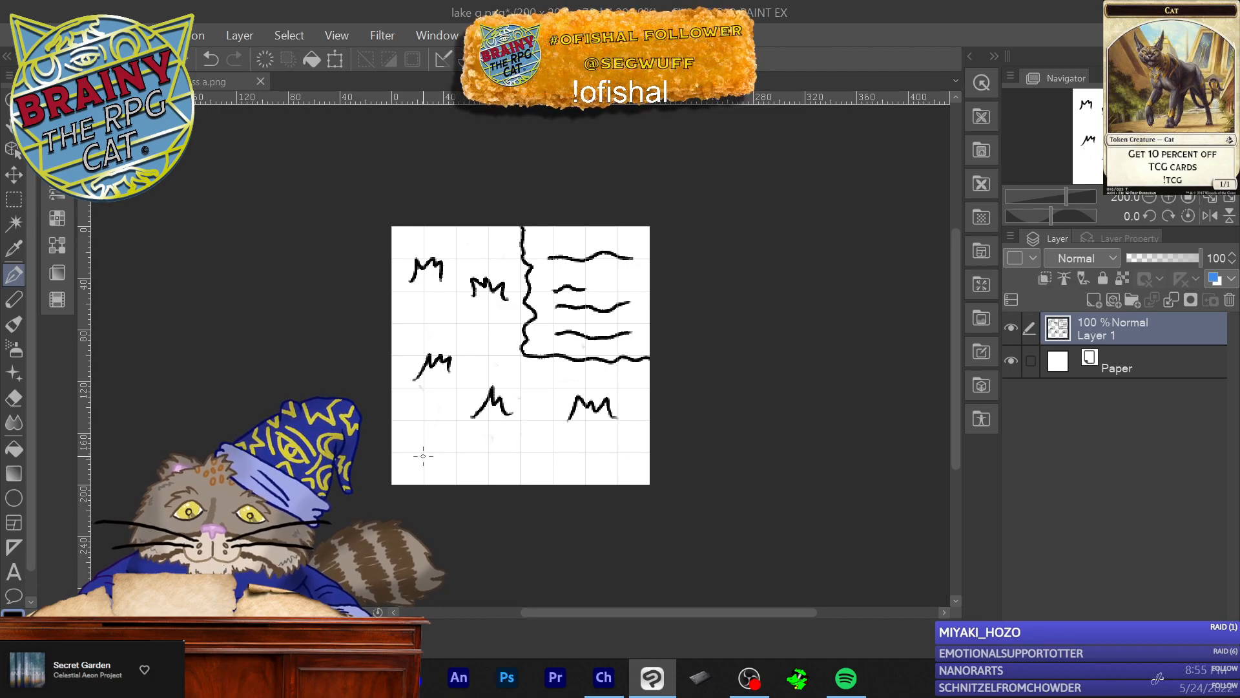
pyautogui.moveTo(406, 456)
pyautogui.mouseDown()
pyautogui.moveTo(427, 446)
pyautogui.moveTo(437, 464)
pyautogui.mouseUp()
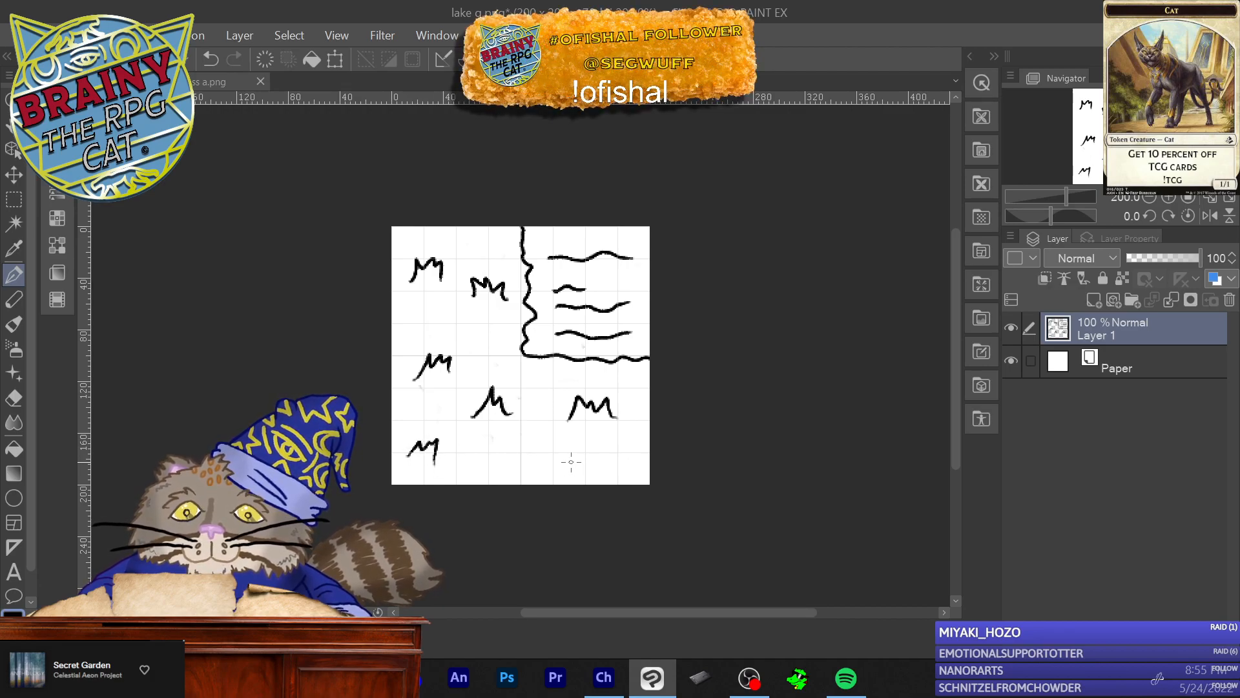
pyautogui.moveTo(566, 456); pyautogui.dragTo(523, 457)
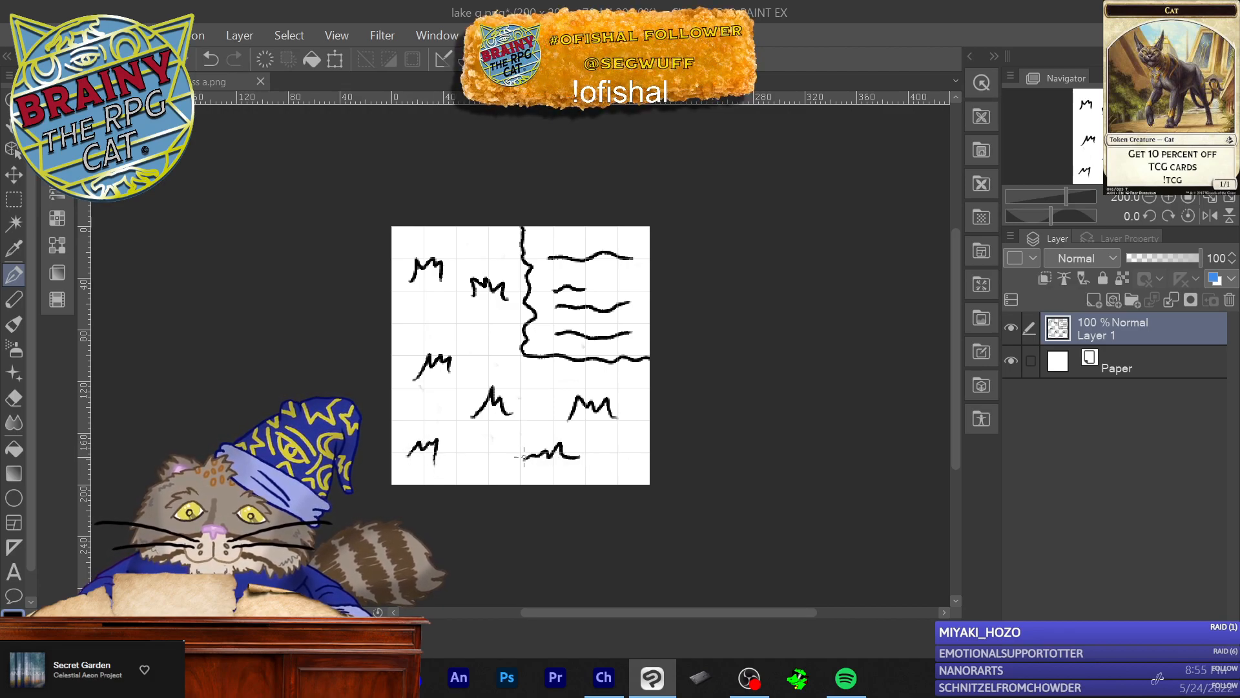
# Step: Save the tile as a new PNG named "lake h" in the outdoors folder, accepting the loss of layer information
pyautogui.click(52, 35)
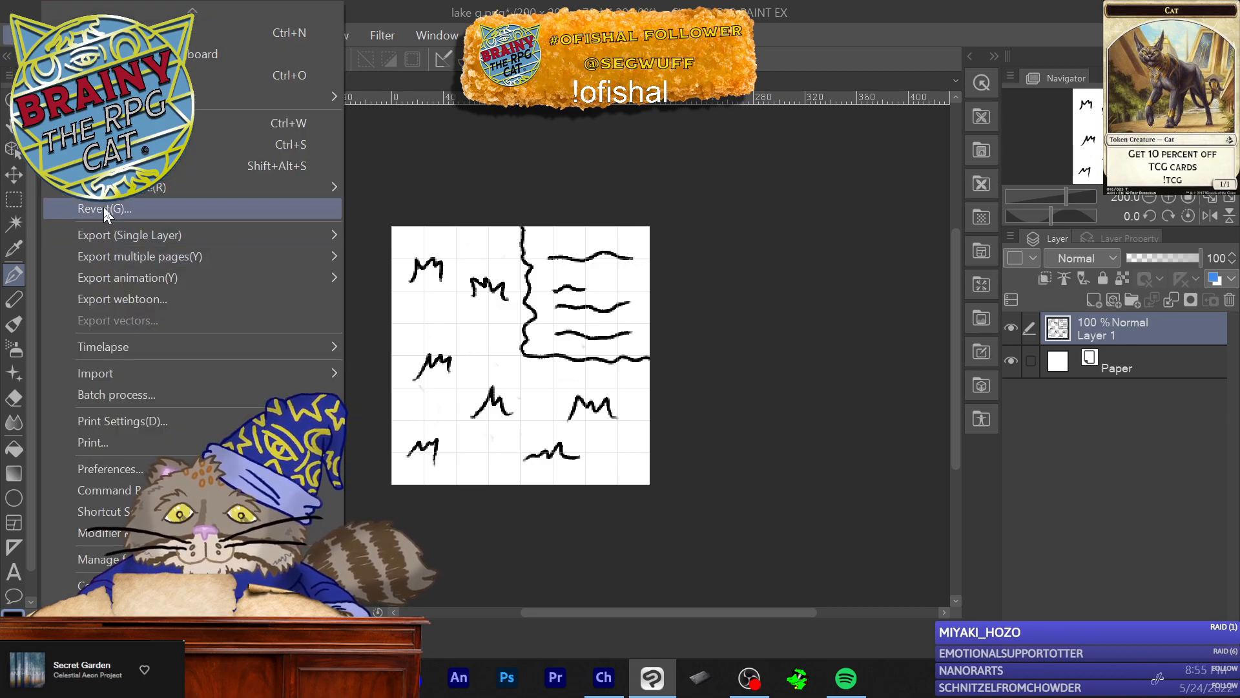
pyautogui.click(194, 165)
pyautogui.click(238, 358)
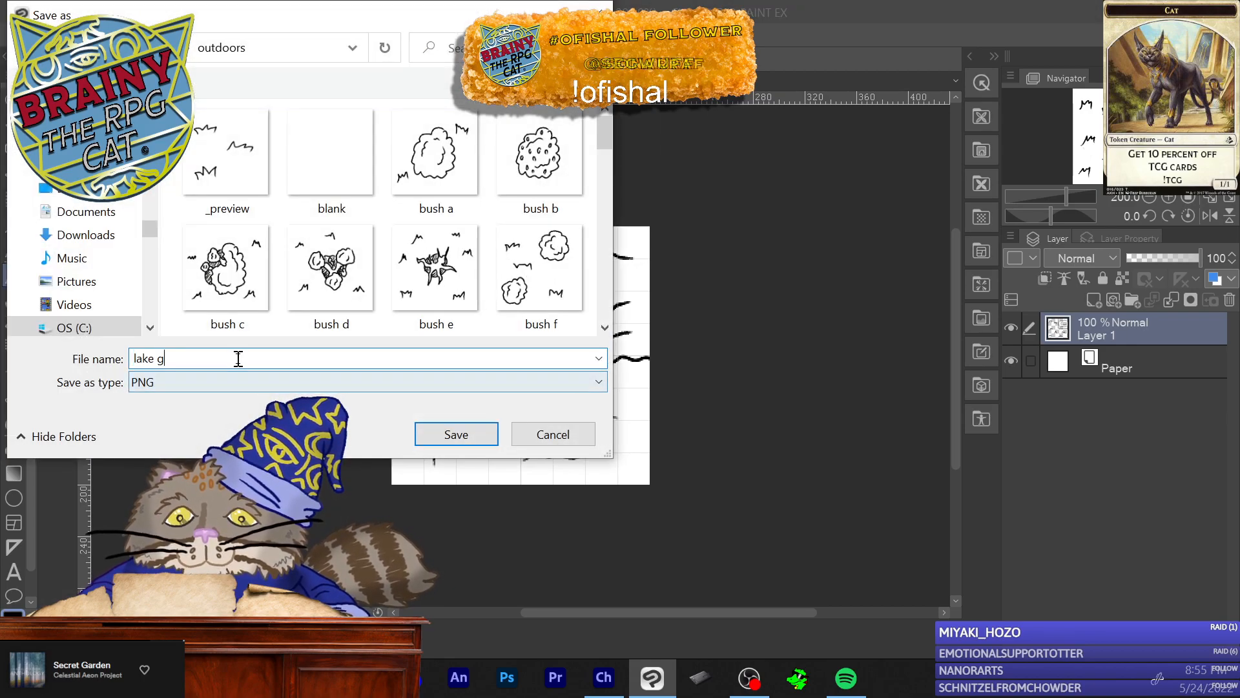
pyautogui.press('BackSpace')
pyautogui.write('h')
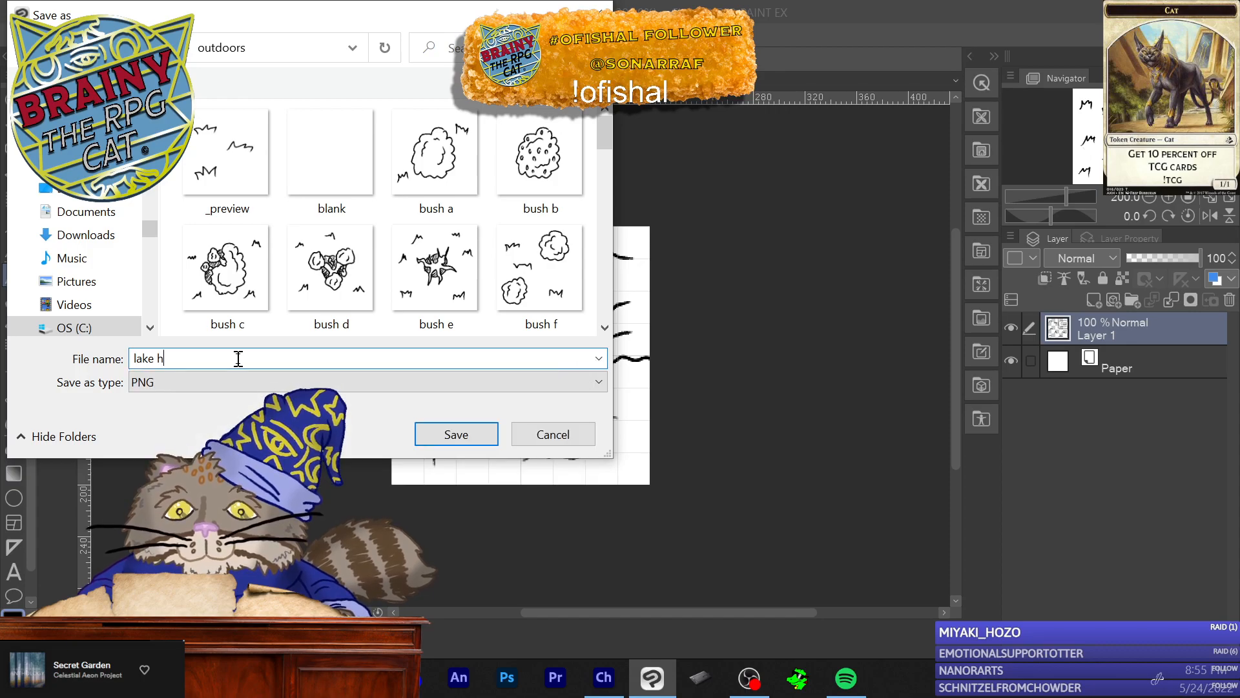
pyautogui.click(456, 434)
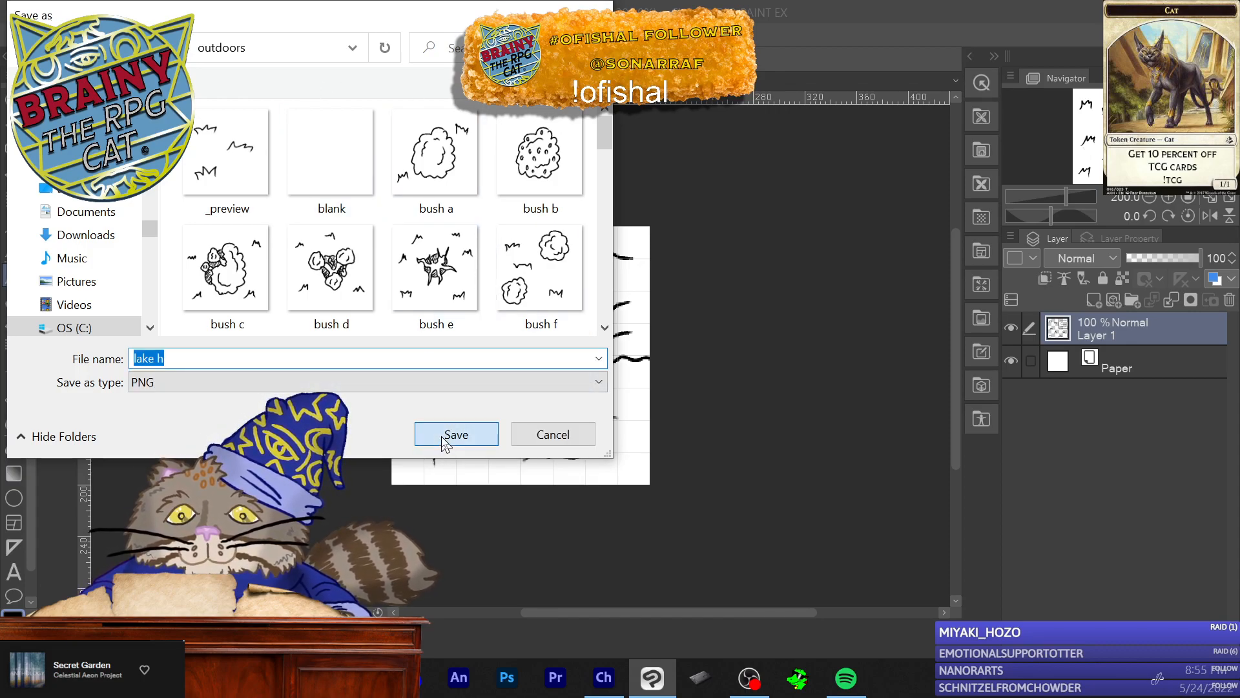
pyautogui.click(698, 266)
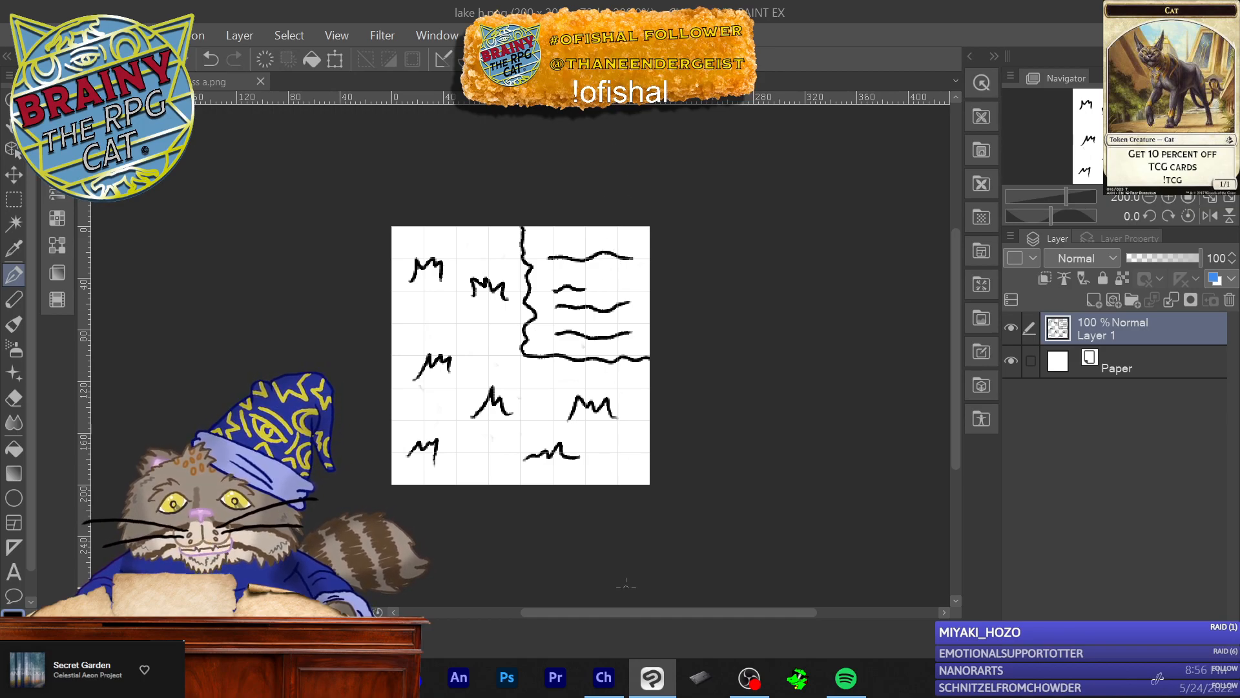
pyautogui.click(12, 36)
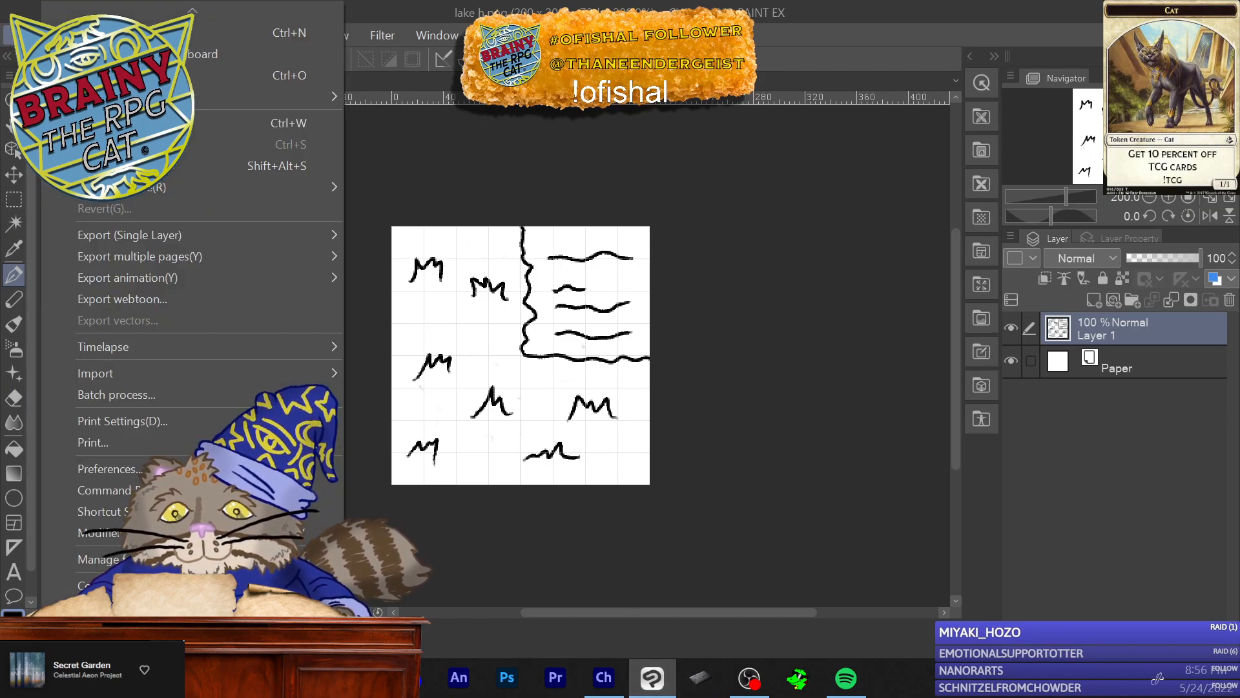
pyautogui.click(213, 165)
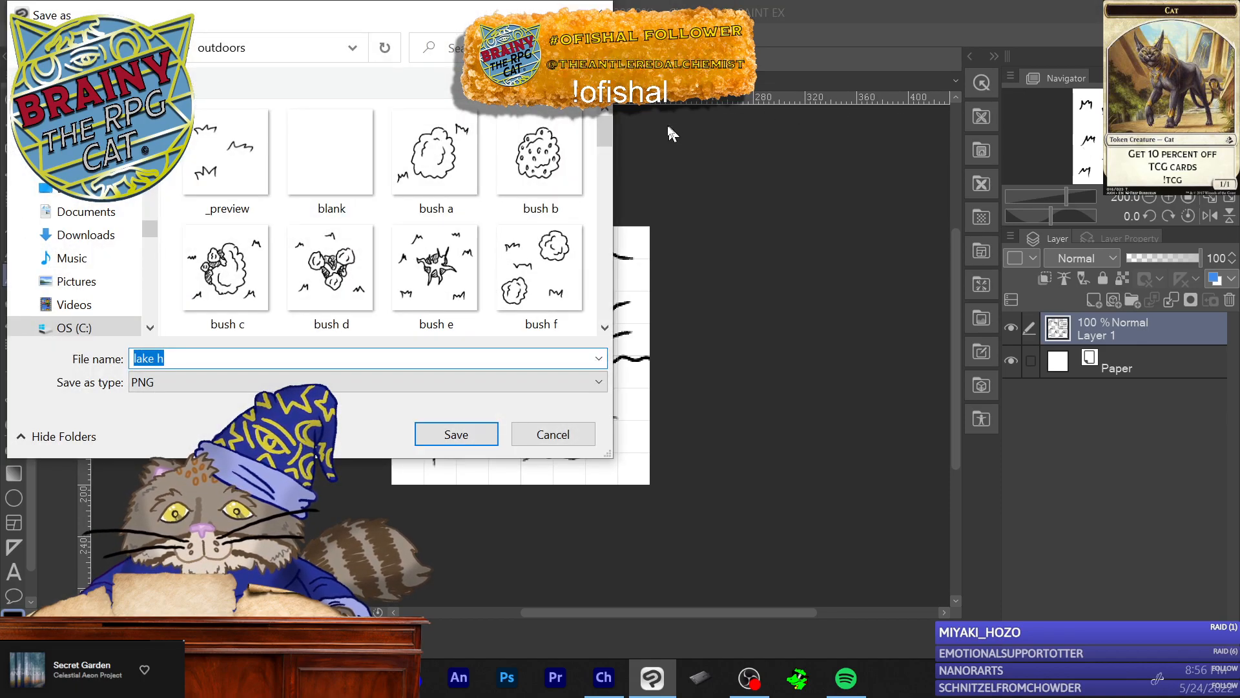
pyautogui.click(572, 433)
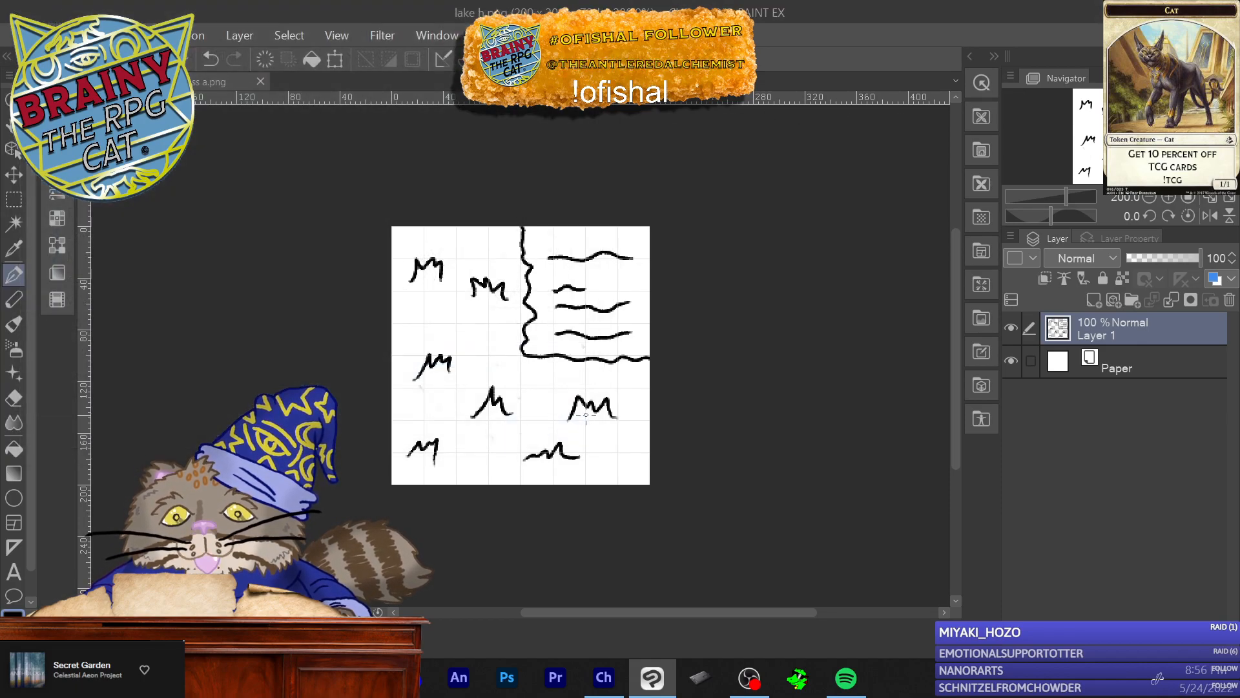
# Step: Switch to Dungeon Painter Studio, maximize its window and shrink the tile thumbnails of the outdoors collection
pyautogui.click(1130, 13)
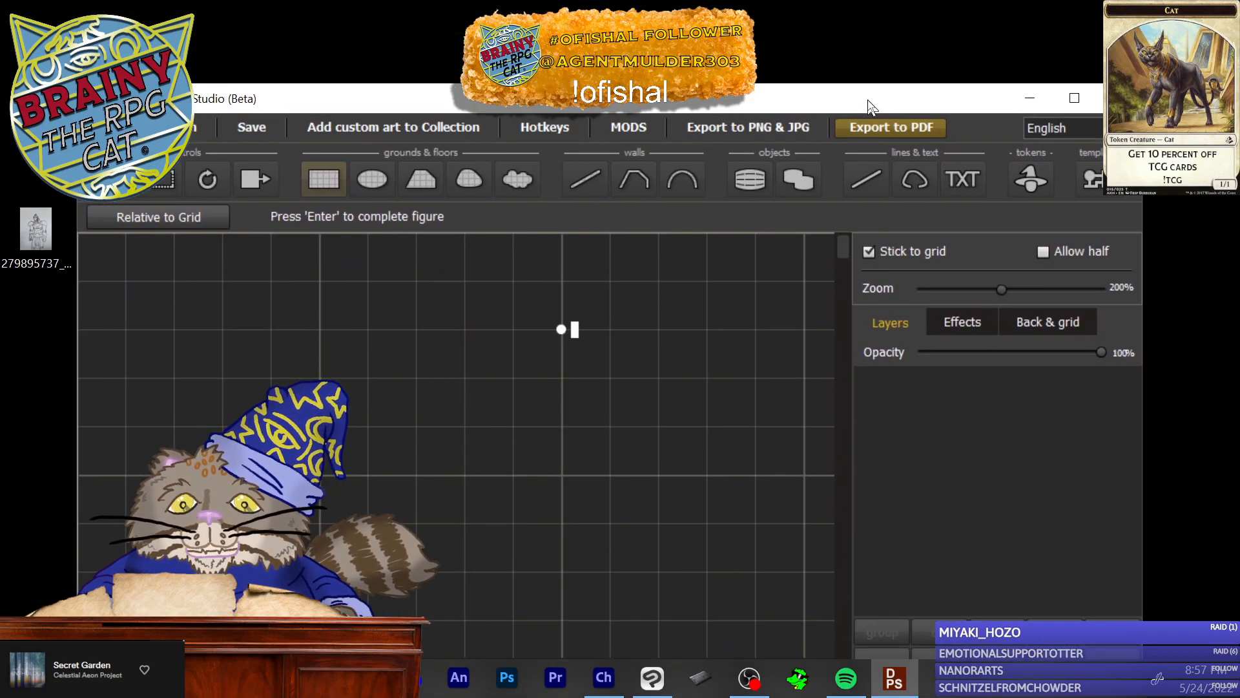
pyautogui.click(1074, 97)
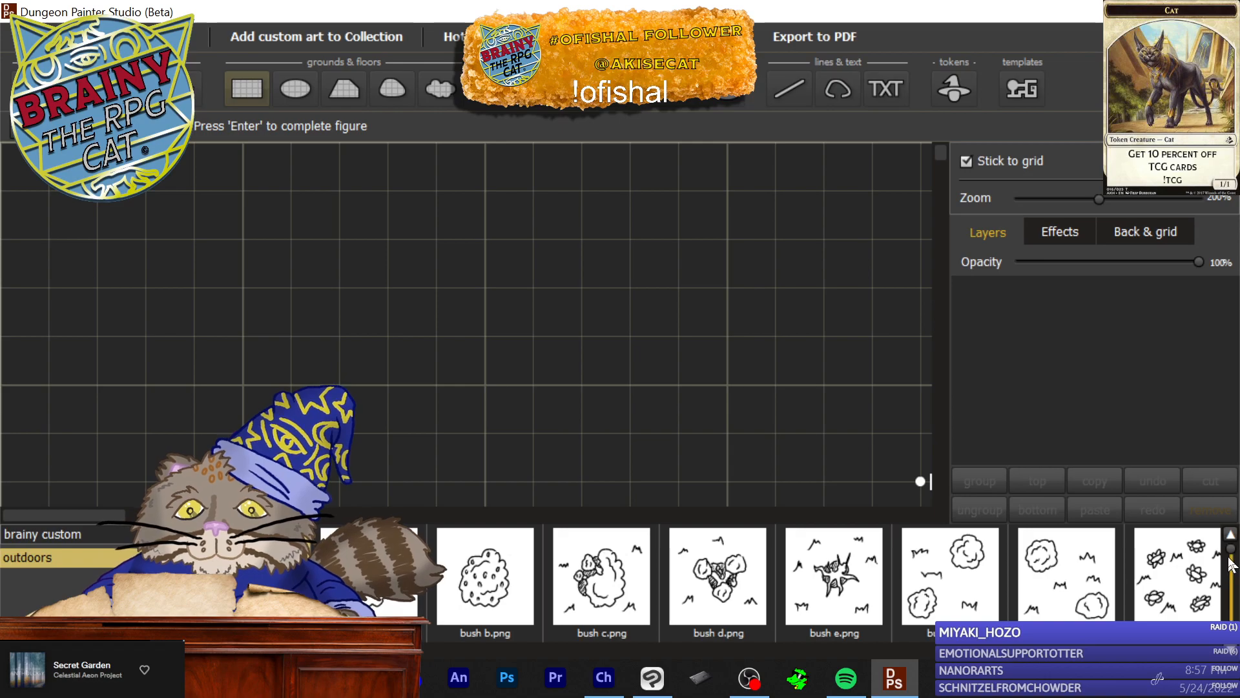
pyautogui.moveTo(1232, 561); pyautogui.dragTo(1232, 647)
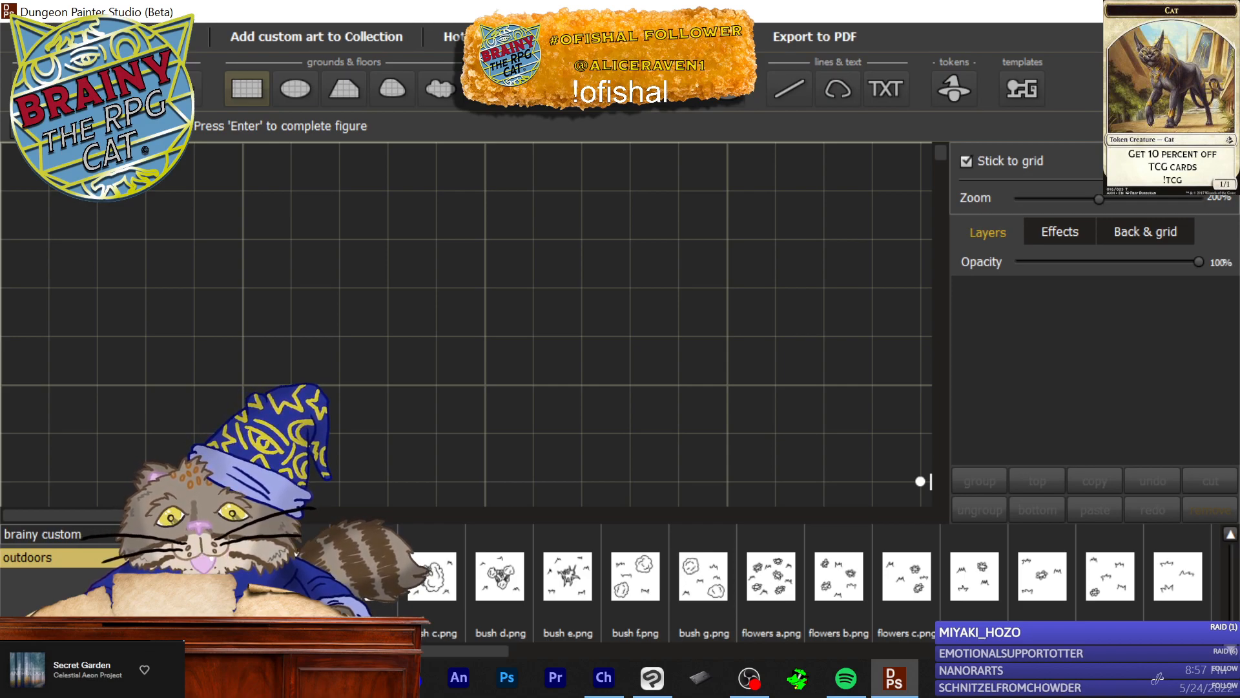
# Step: Try placing blank tiles on the grid, starting with a 1x1 square in the upper-left area
pyautogui.moveTo(147, 195); pyautogui.dragTo(195, 239)
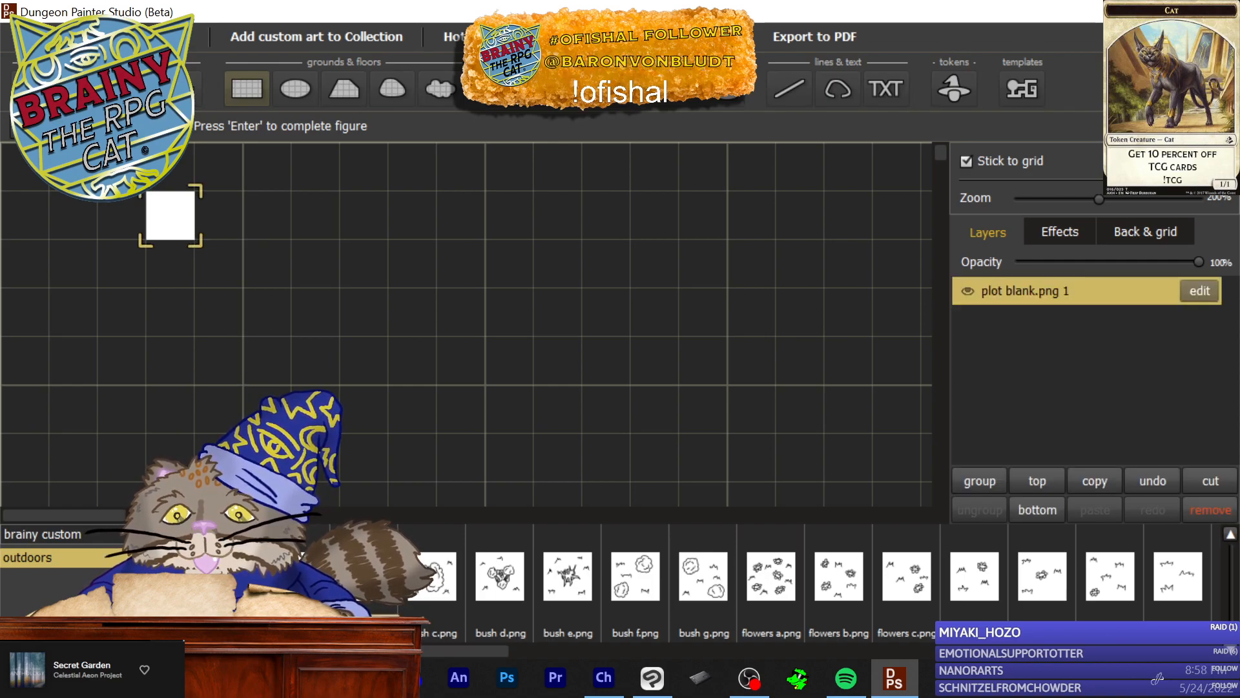
pyautogui.click(169, 226)
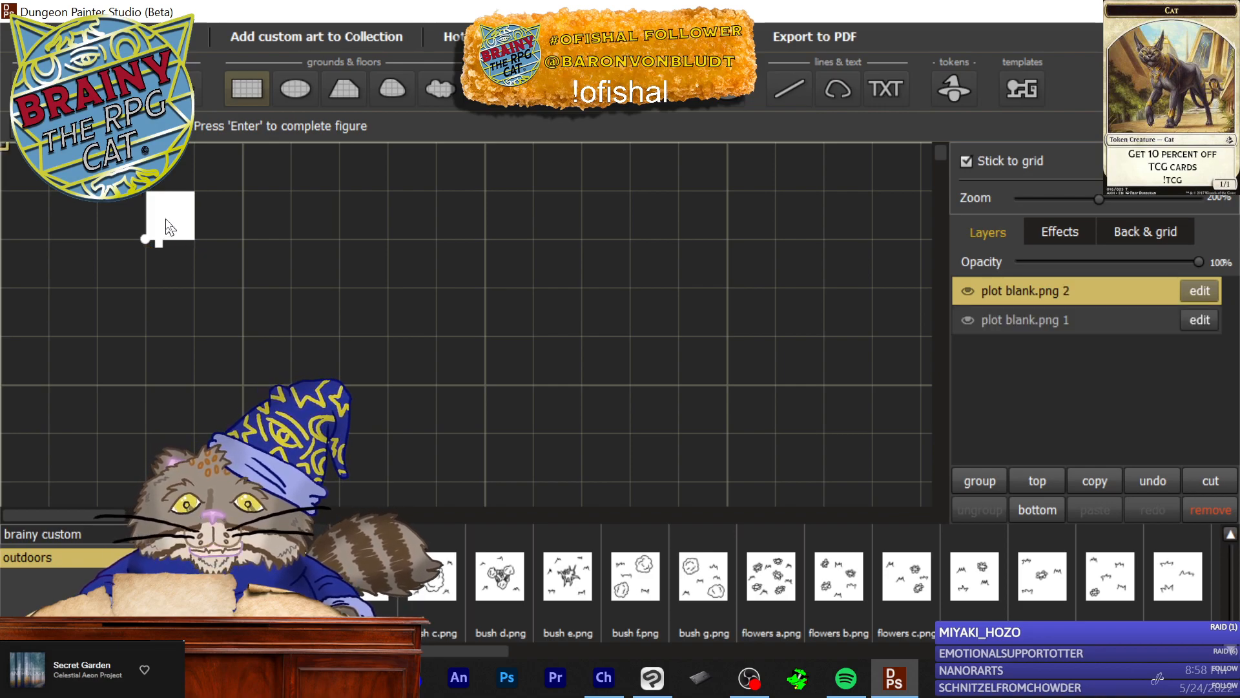
pyautogui.click(173, 208)
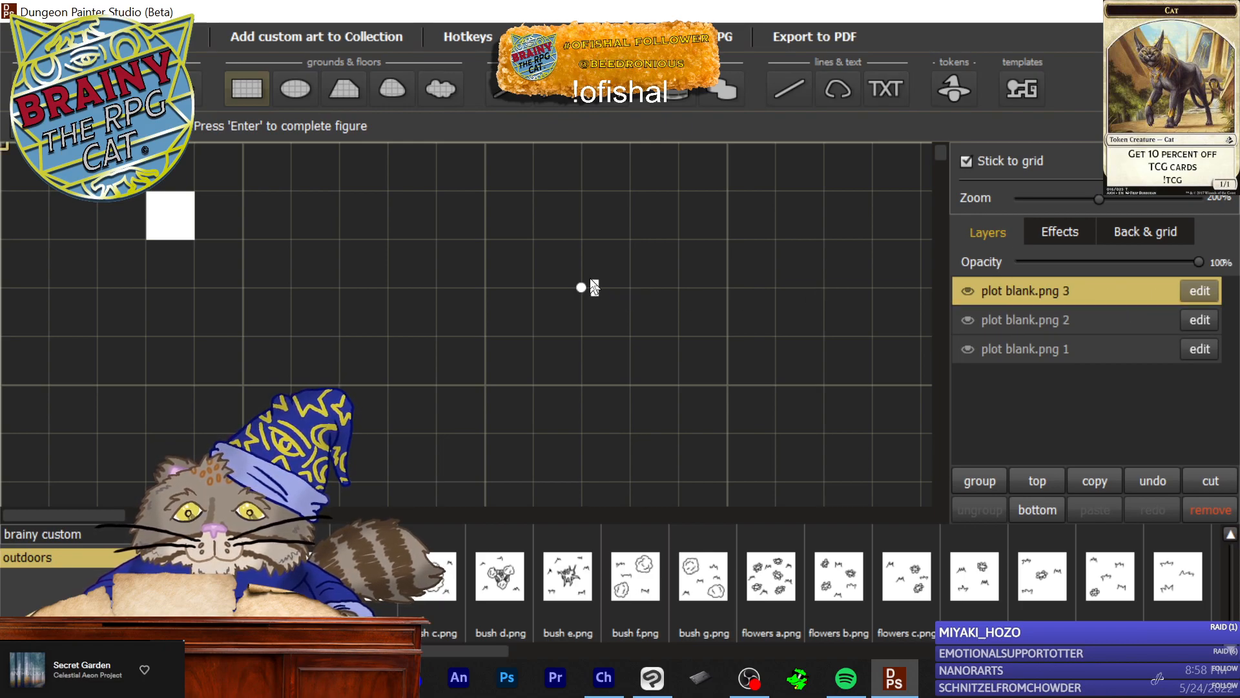
pyautogui.click(644, 315)
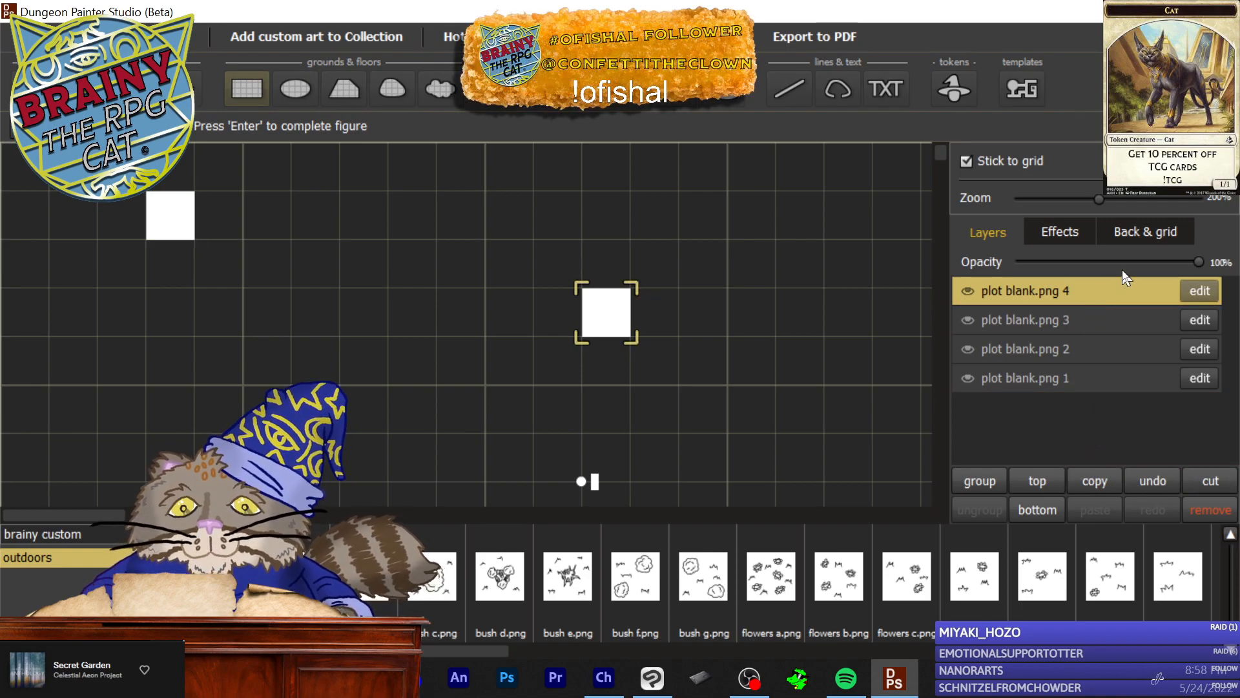
# Step: Delete all four blank tile layers from the map
pyautogui.press('Delete')
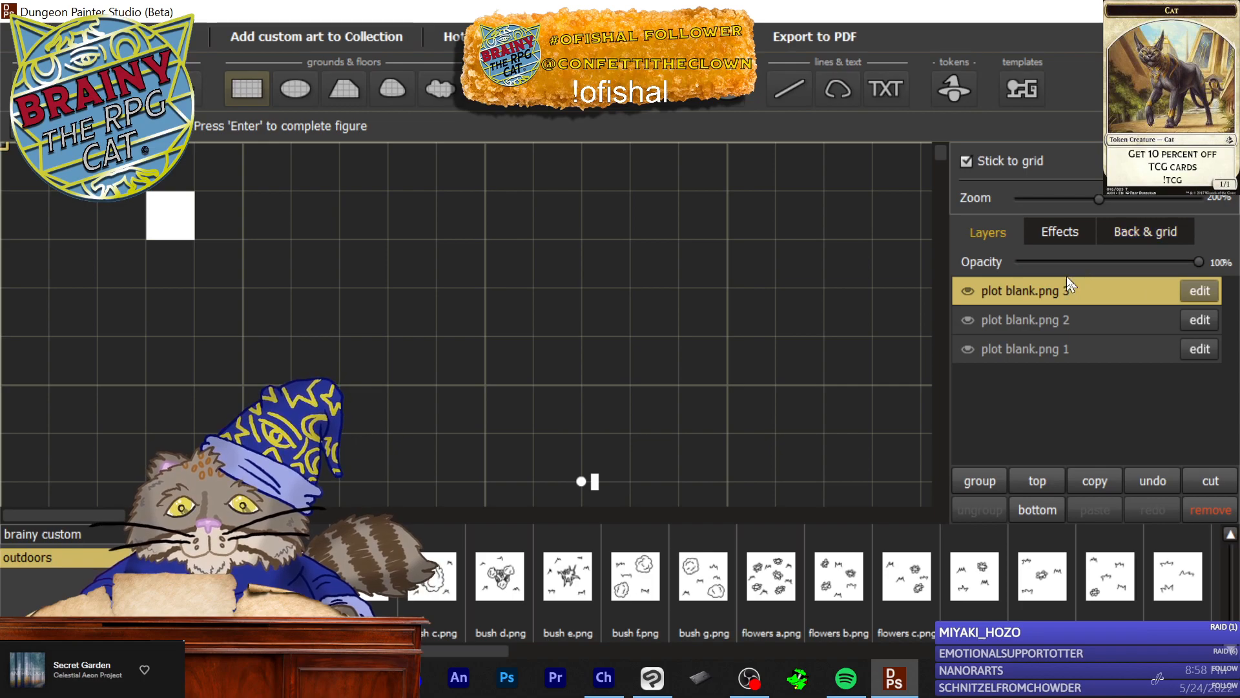
pyautogui.press('Delete')
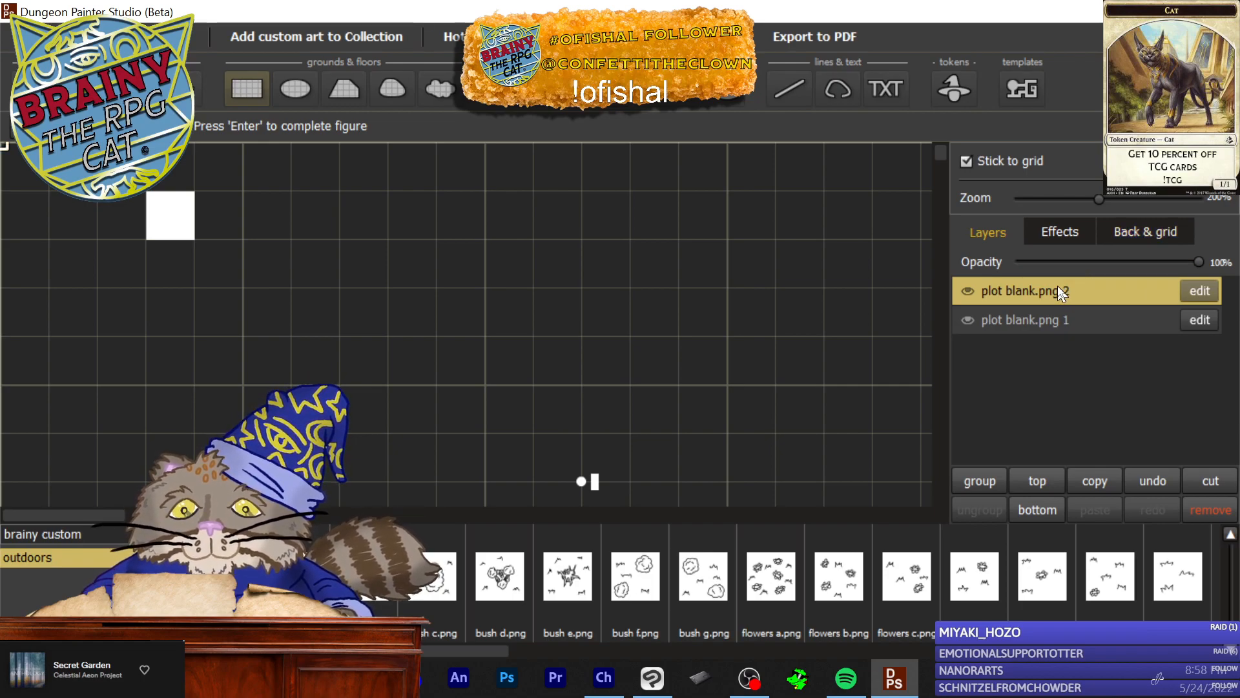
pyautogui.press('Delete')
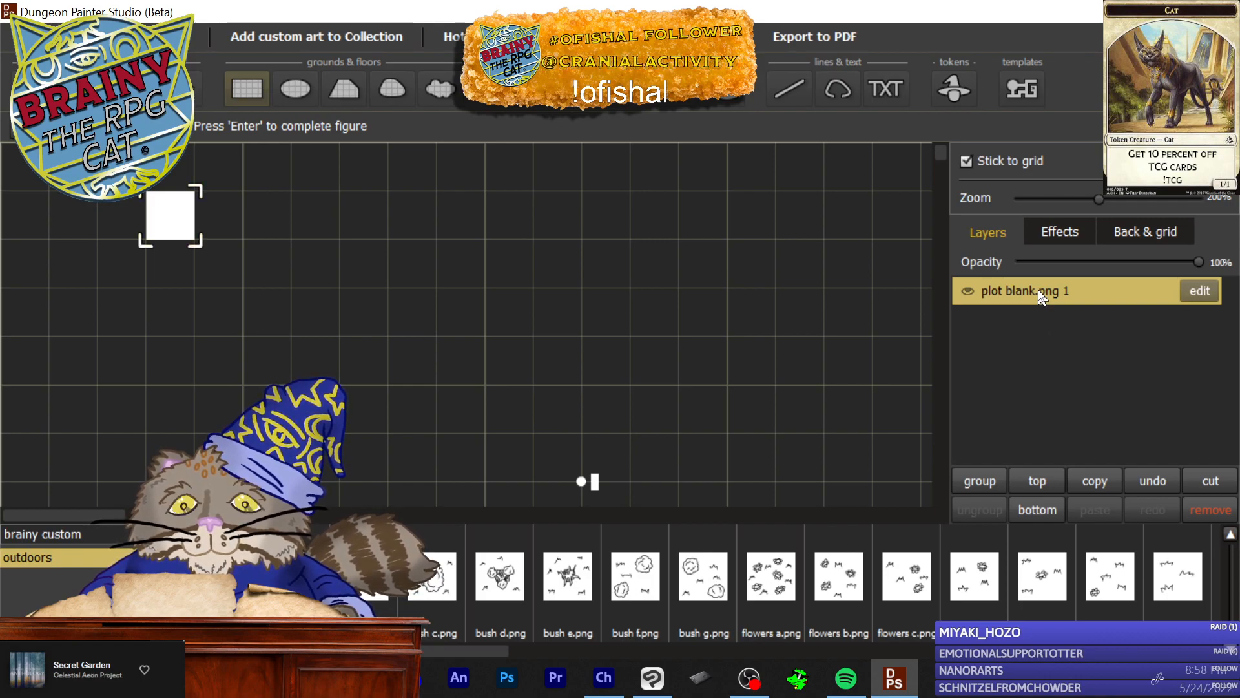
pyautogui.press('Delete')
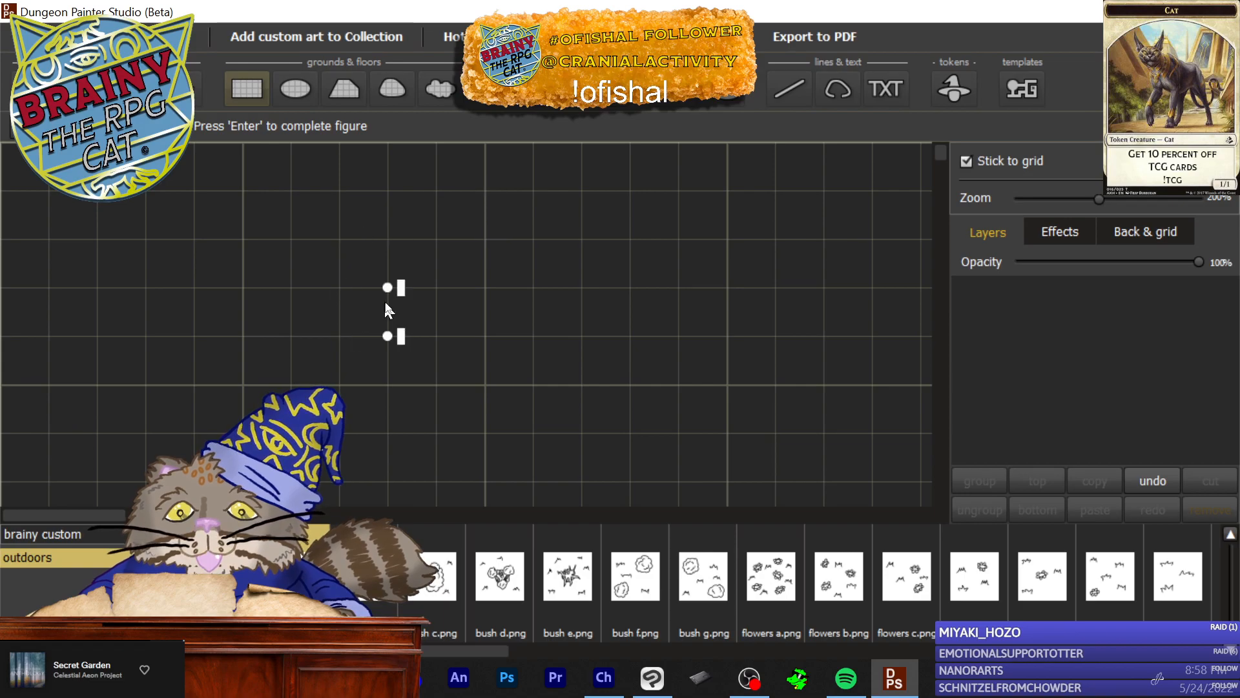
# Step: Place 1x1 tiles of bush a, bush e and flowers a on separate cells around the middle of the grid
pyautogui.moveTo(392, 288); pyautogui.dragTo(431, 331)
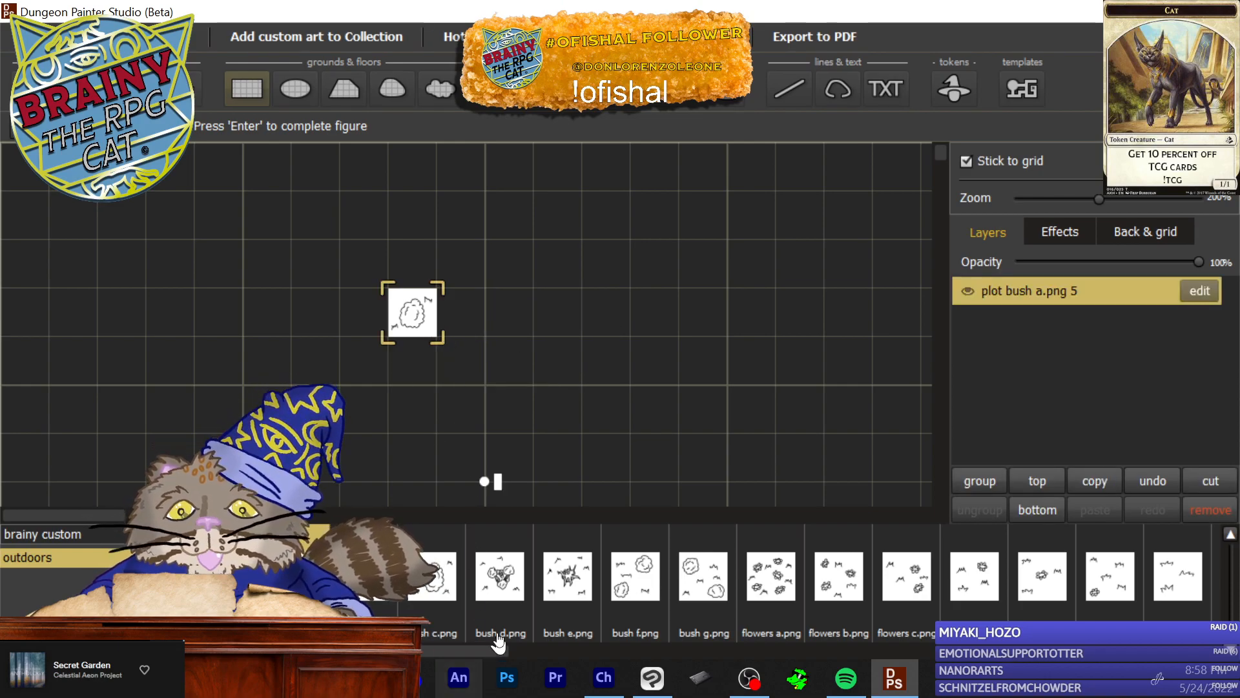
pyautogui.click(568, 576)
pyautogui.moveTo(590, 338); pyautogui.dragTo(632, 375)
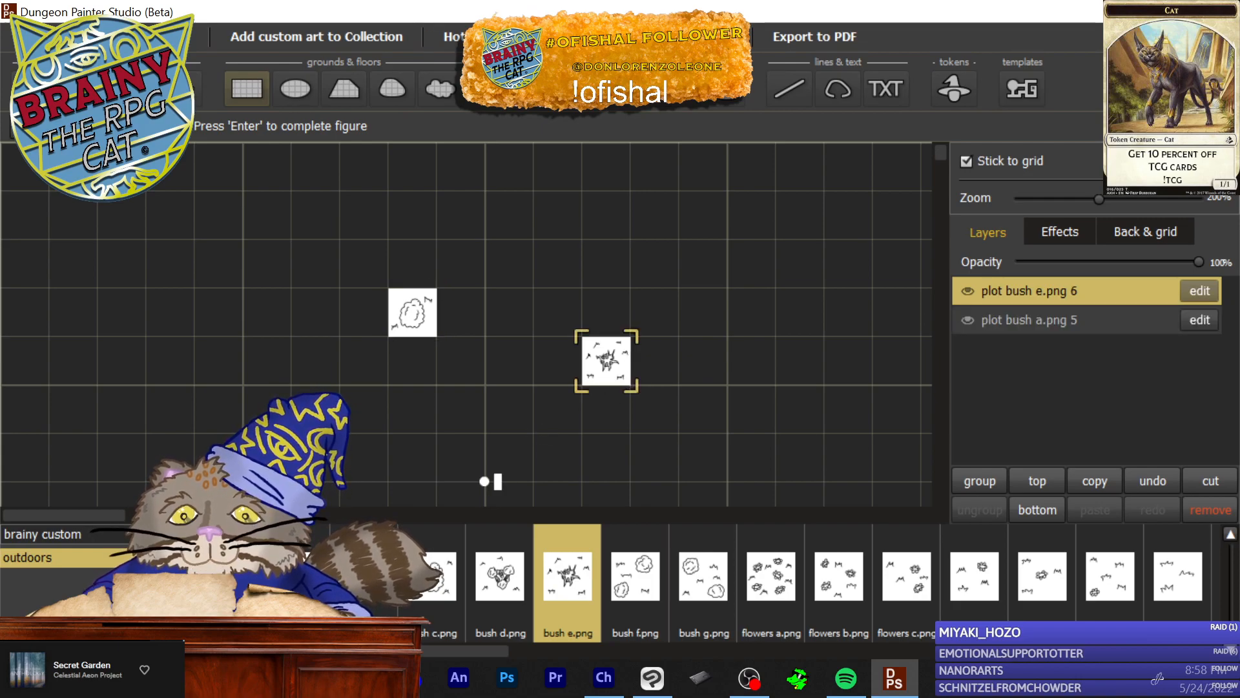
pyautogui.click(775, 598)
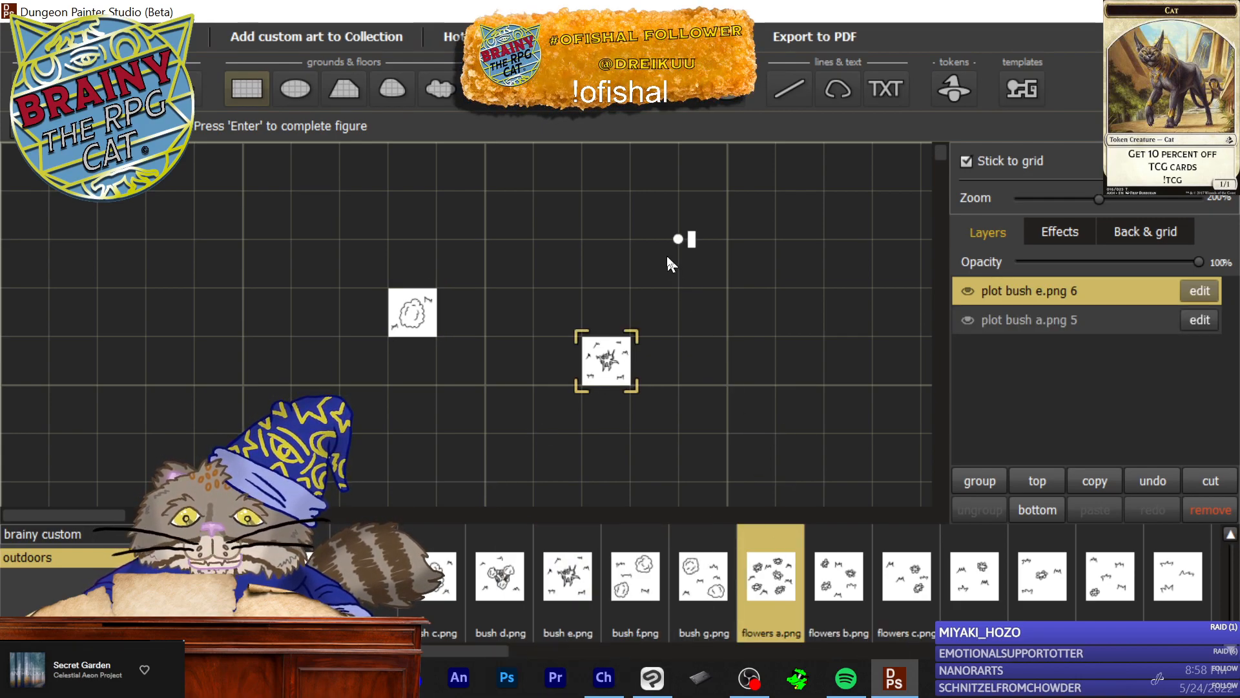
pyautogui.moveTo(638, 254); pyautogui.dragTo(674, 288)
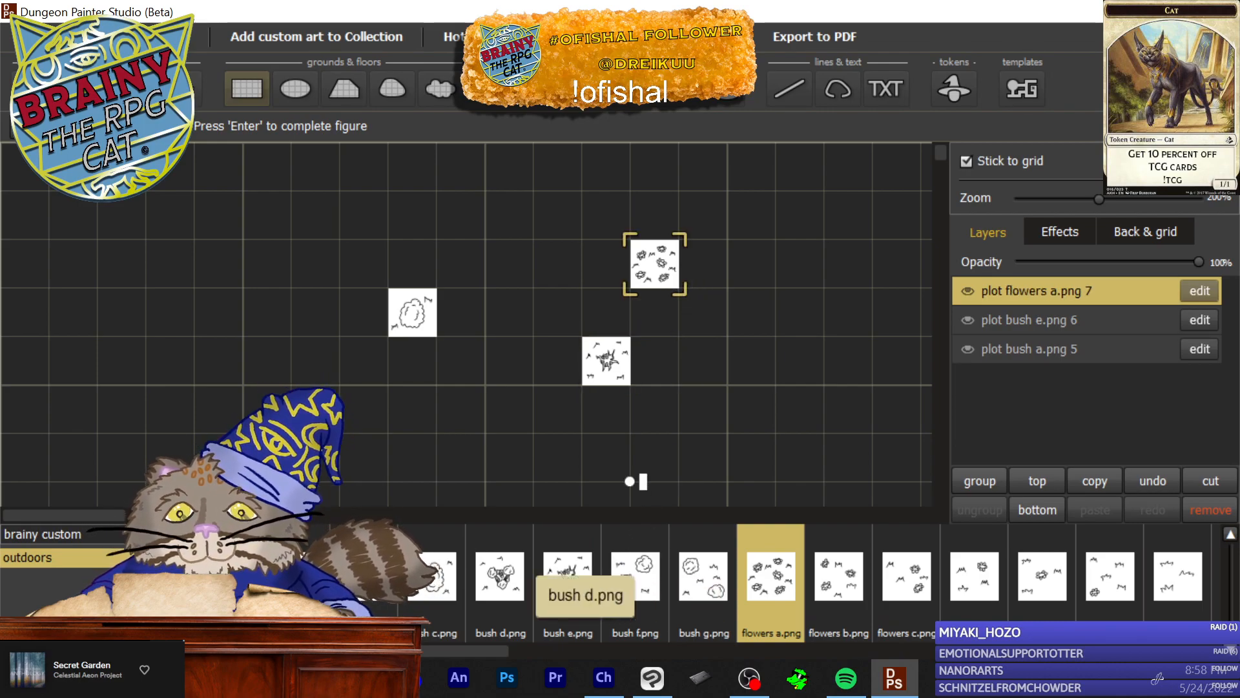
# Step: Place a 2x1 blank tile directly left of the flowers tile and a 1x1 grass a tile at its left end
pyautogui.click(229, 575)
pyautogui.moveTo(553, 262); pyautogui.dragTo(614, 284)
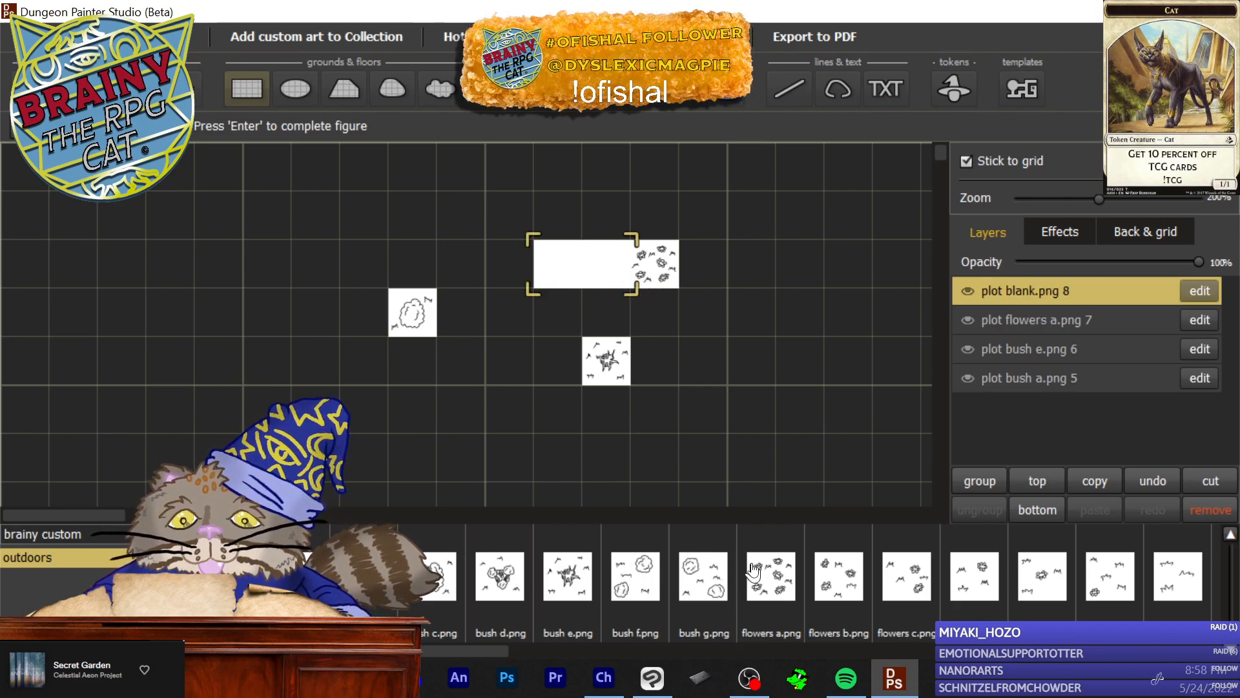
pyautogui.click(1177, 575)
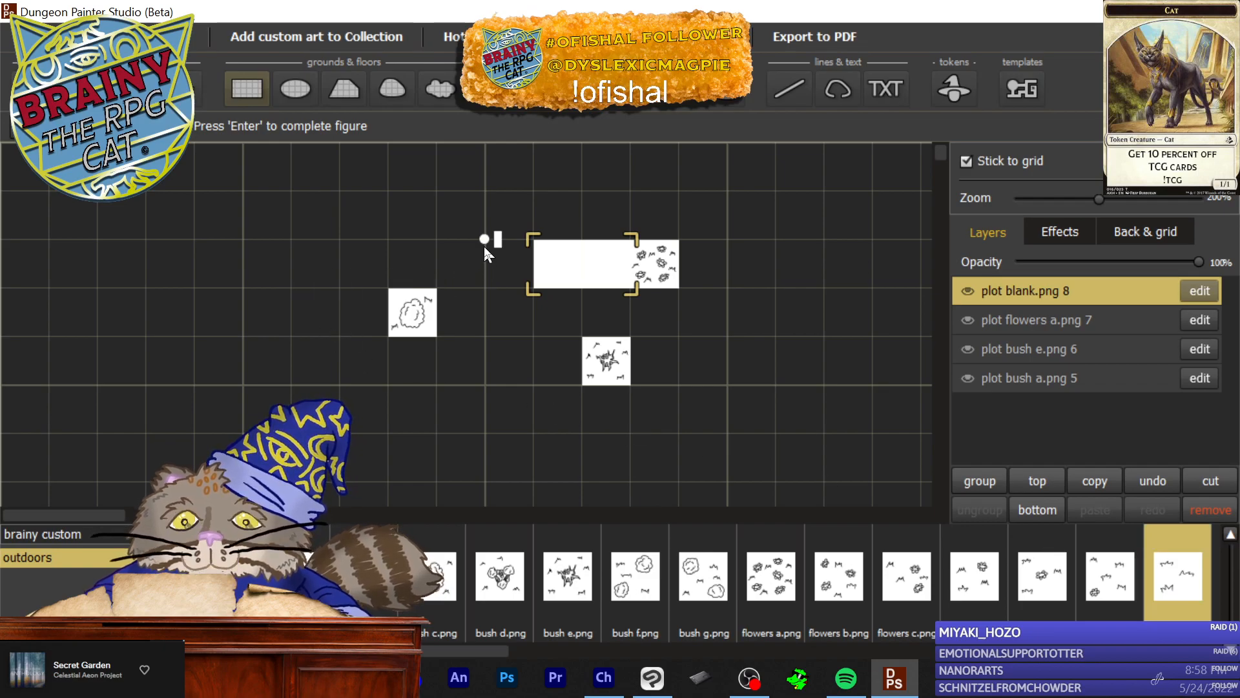
pyautogui.click(498, 255)
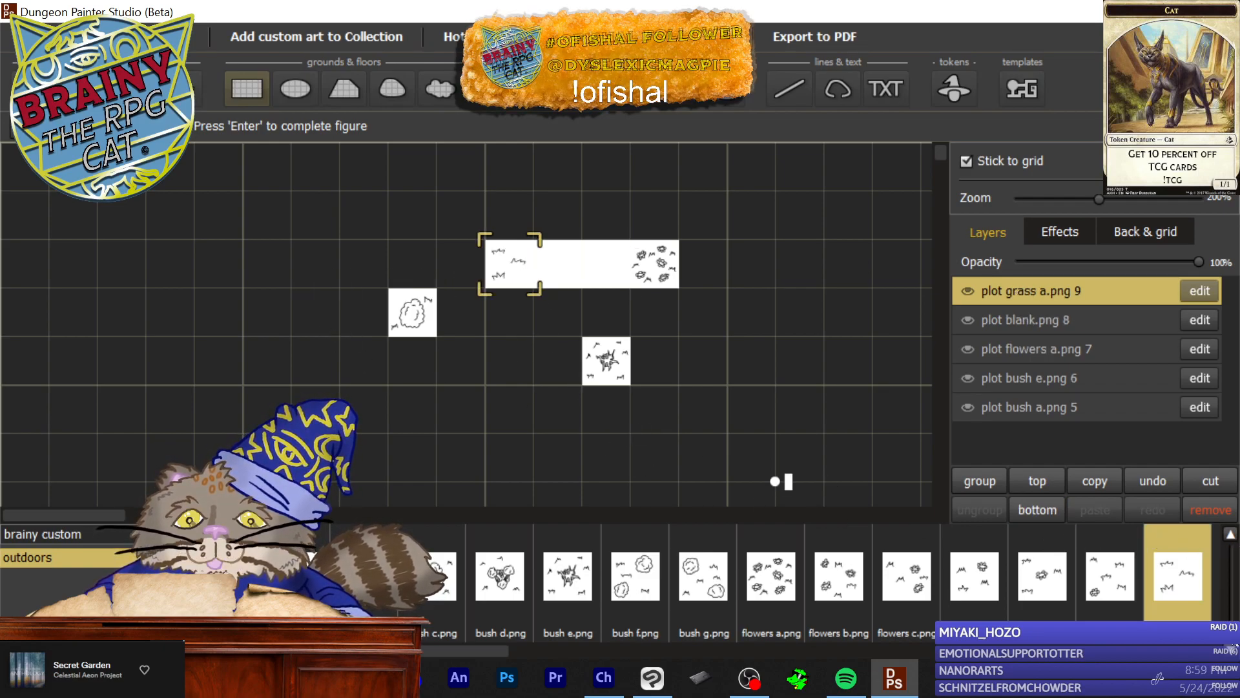
# Step: Place a 1x1 flowers f tile below the left cell of the blank strip and a 1x1 flowers c tile below grass a
pyautogui.moveTo(1230, 636)
pyautogui.mouseDown()
pyautogui.moveTo(1231, 617)
pyautogui.moveTo(1232, 645)
pyautogui.mouseUp()
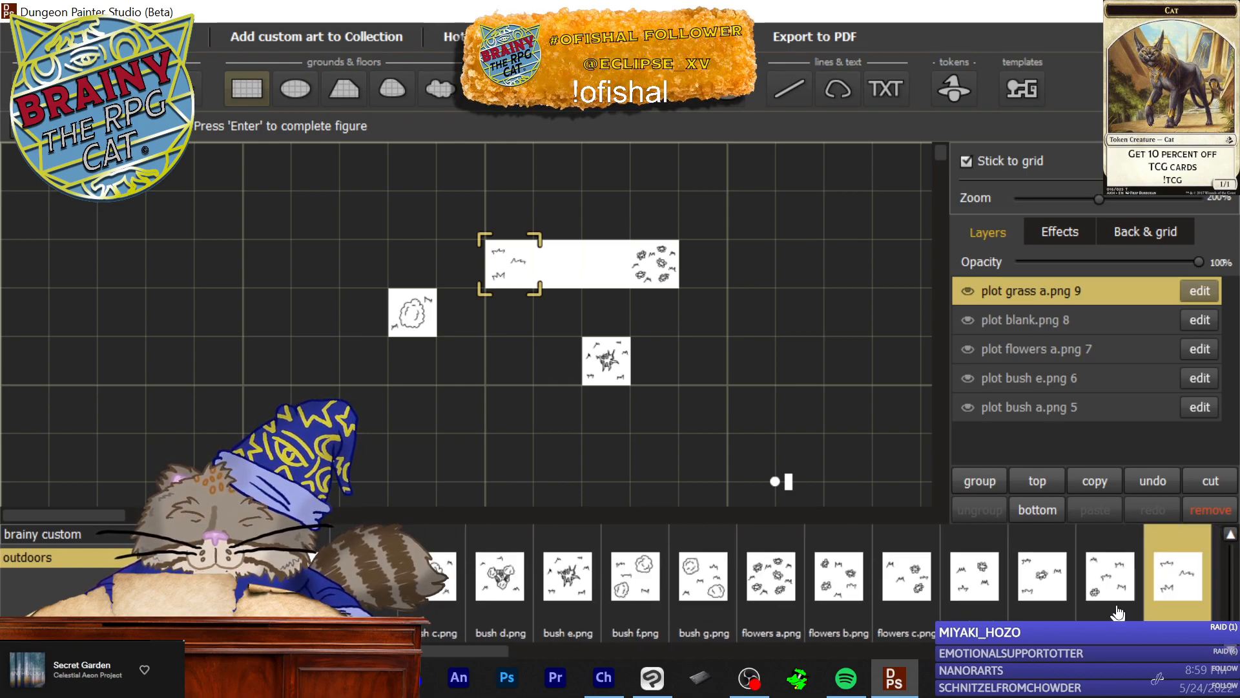
pyautogui.click(1090, 591)
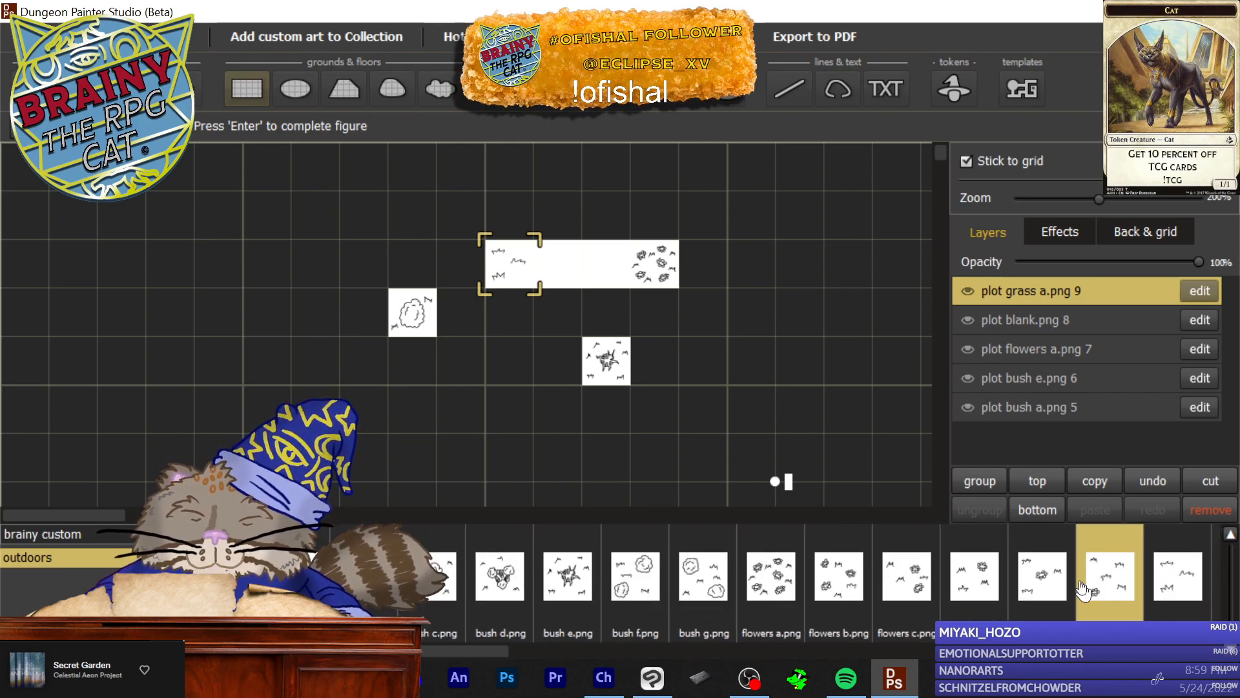
pyautogui.click(541, 303)
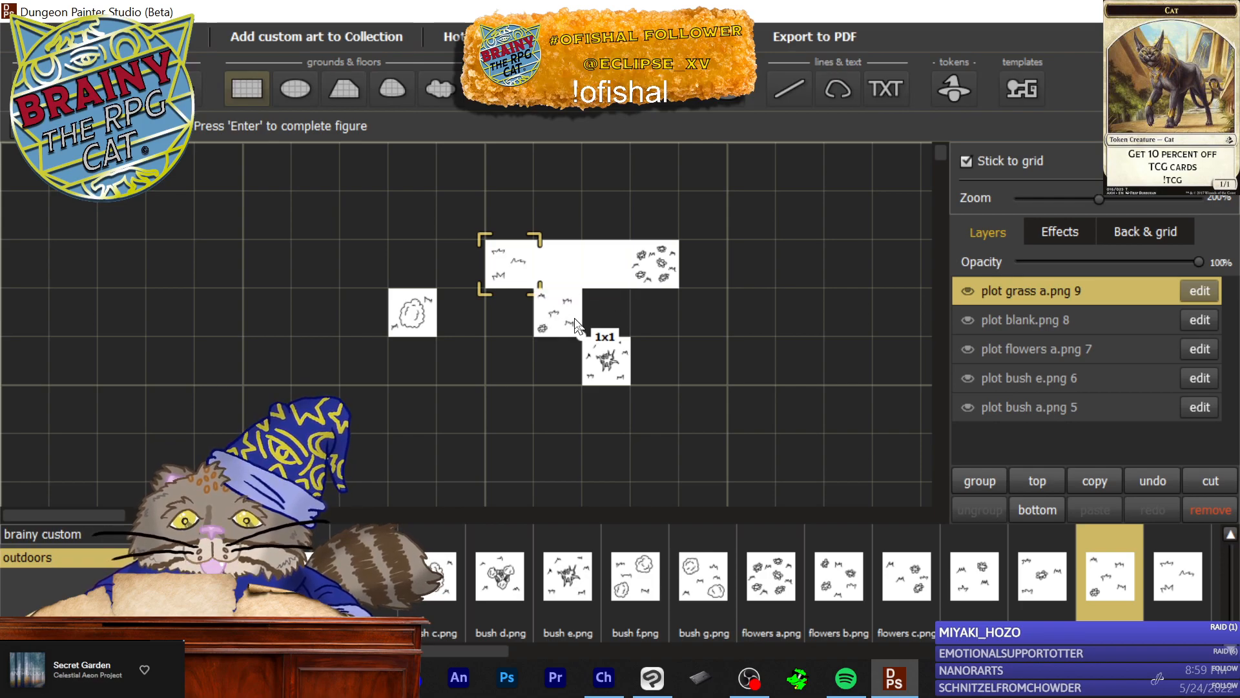
pyautogui.click(892, 595)
pyautogui.click(487, 292)
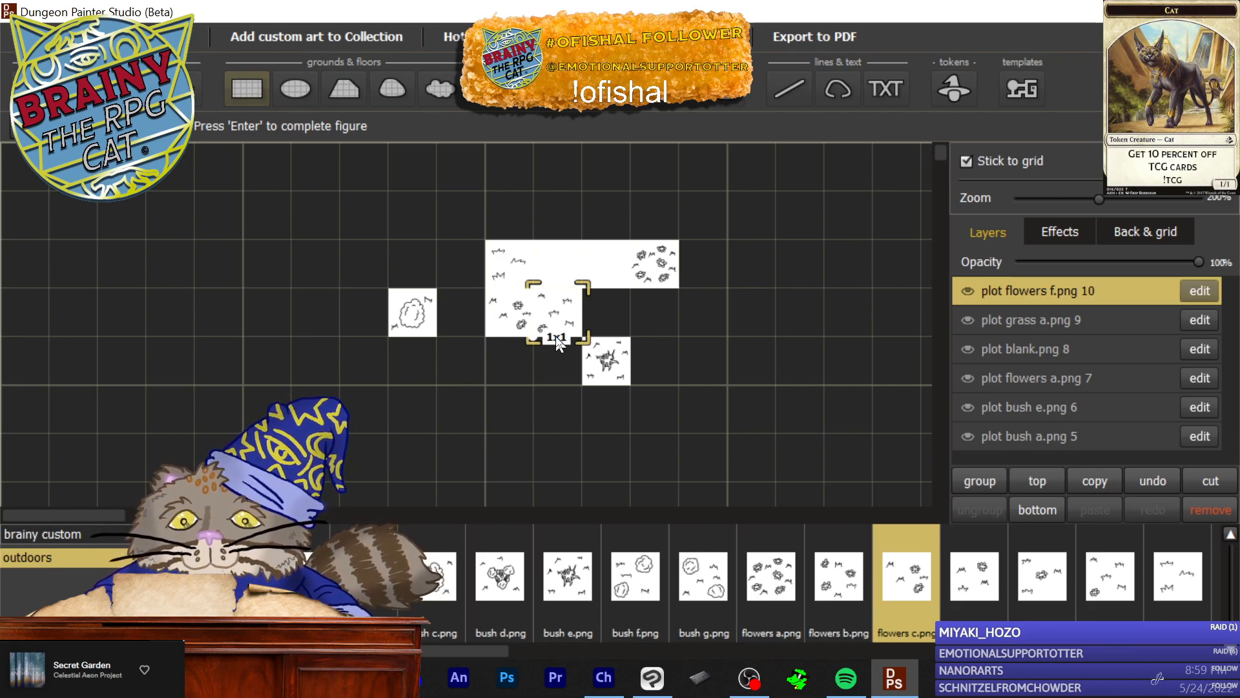
pyautogui.click(555, 336)
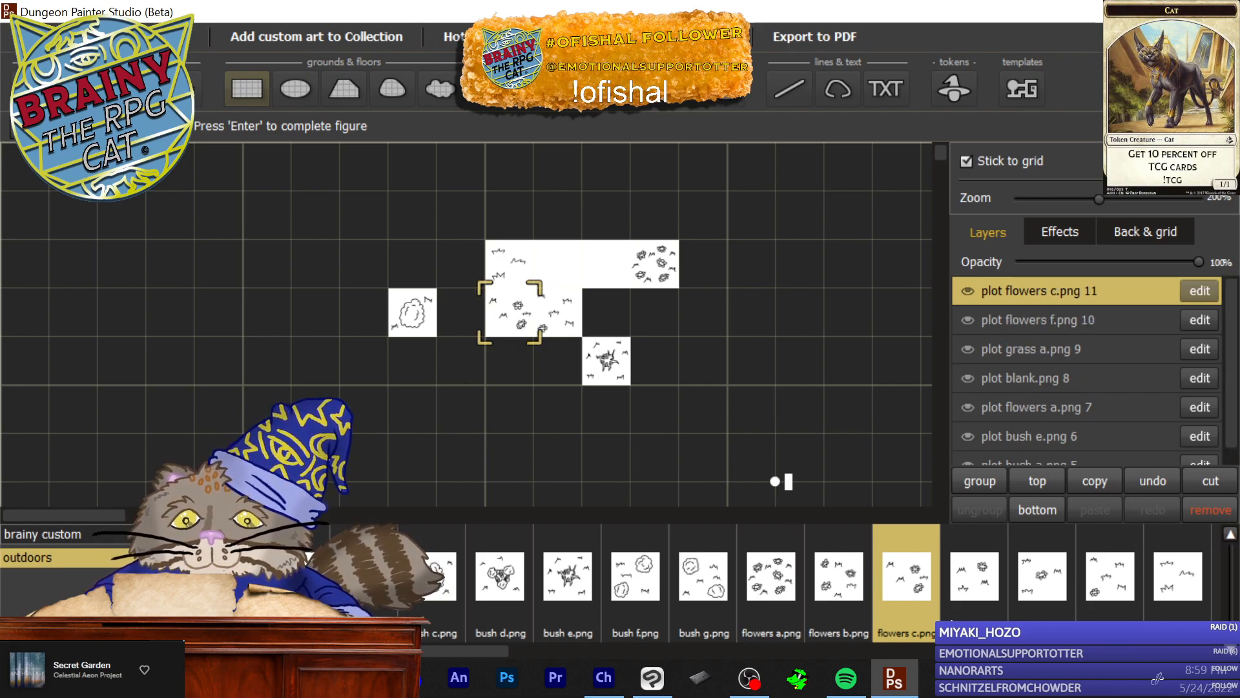
# Step: Cover the blank strip's right cell with a 1x1 flowers f tile and its left cell with a 1x1 flowers c tile
pyautogui.click(1109, 591)
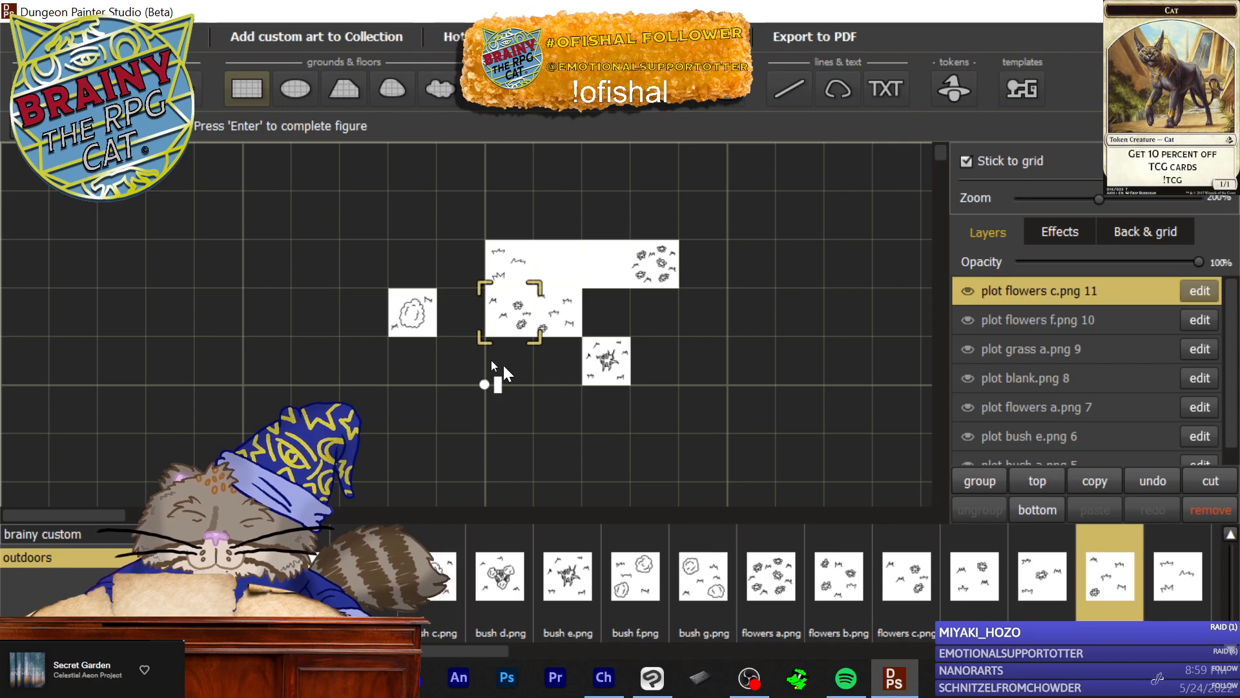
pyautogui.click(614, 266)
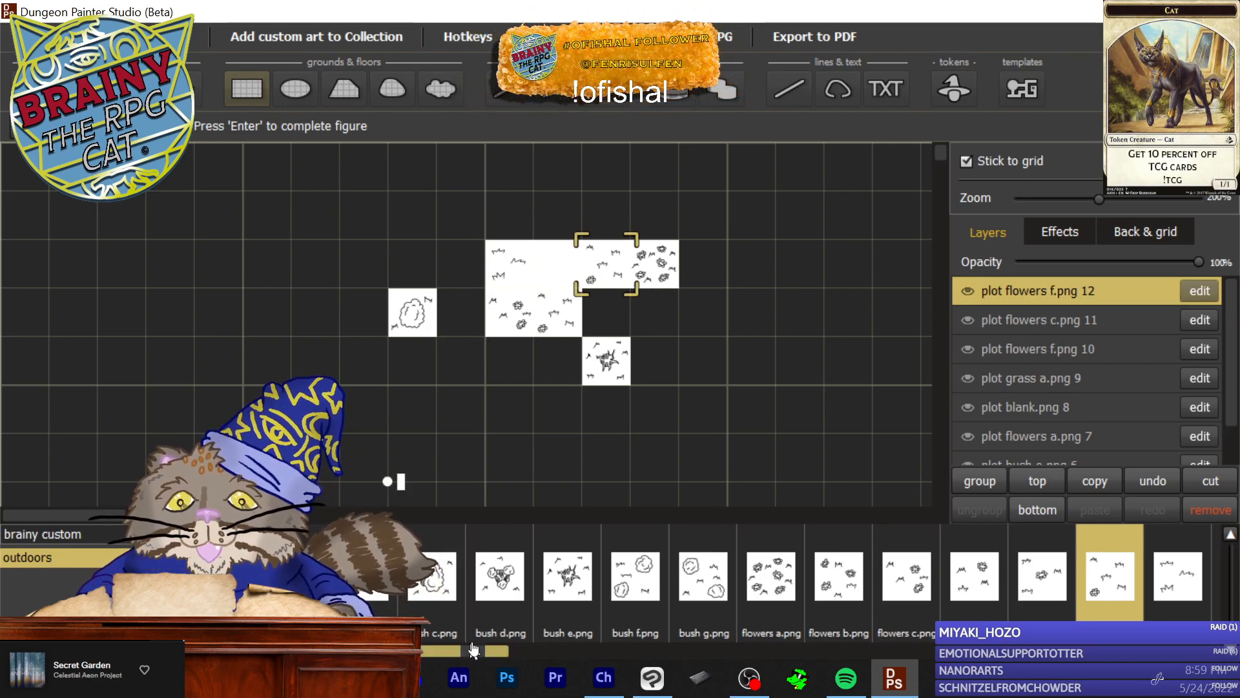
pyautogui.click(906, 575)
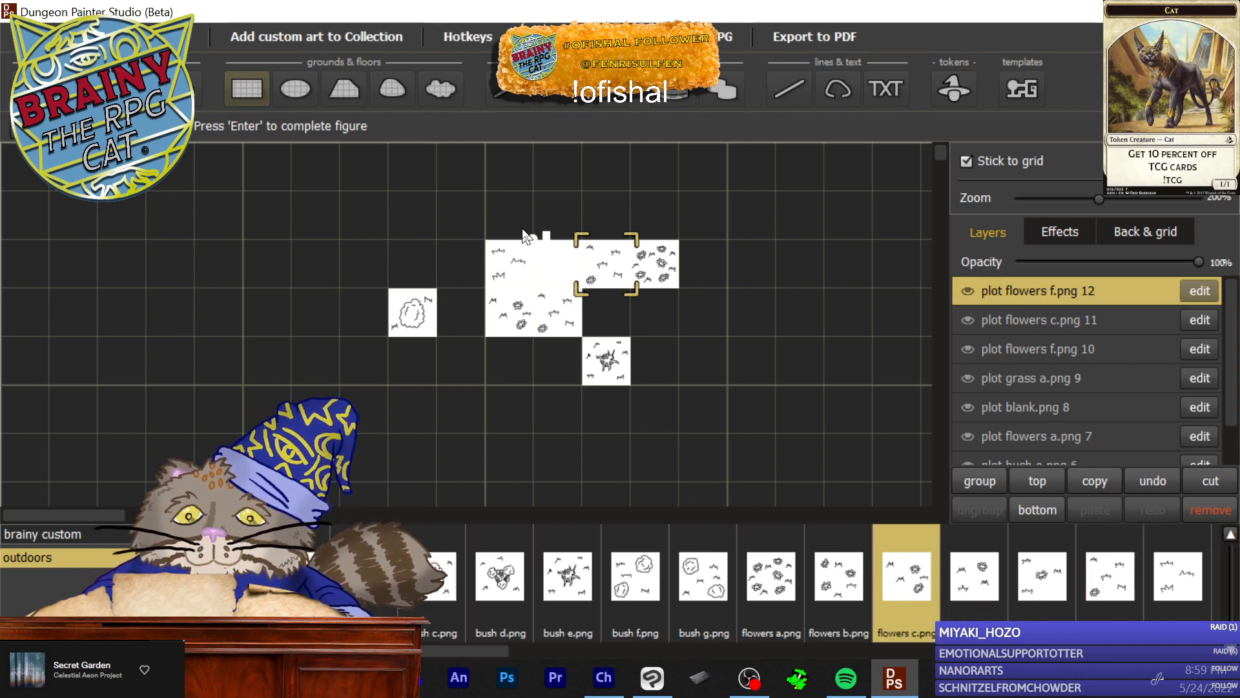
pyautogui.click(571, 284)
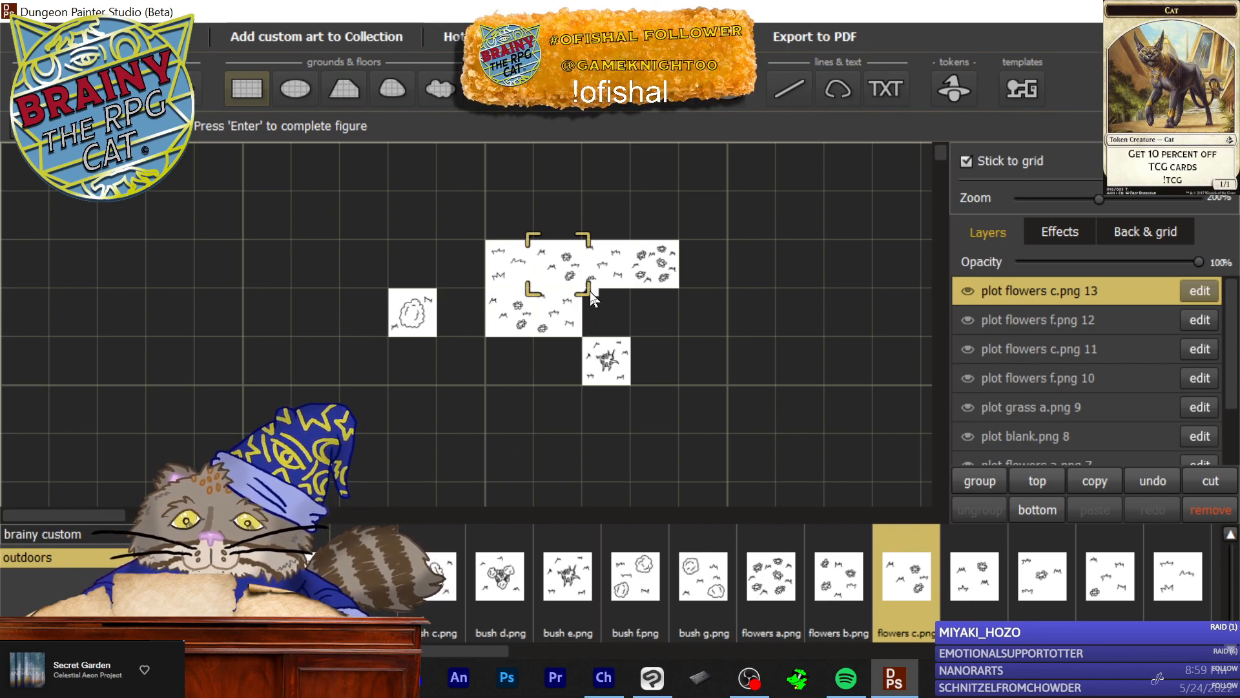
# Step: Place a 1x1 flowers c tile directly above the bush e tile and cover it with a blank tile
pyautogui.click(617, 316)
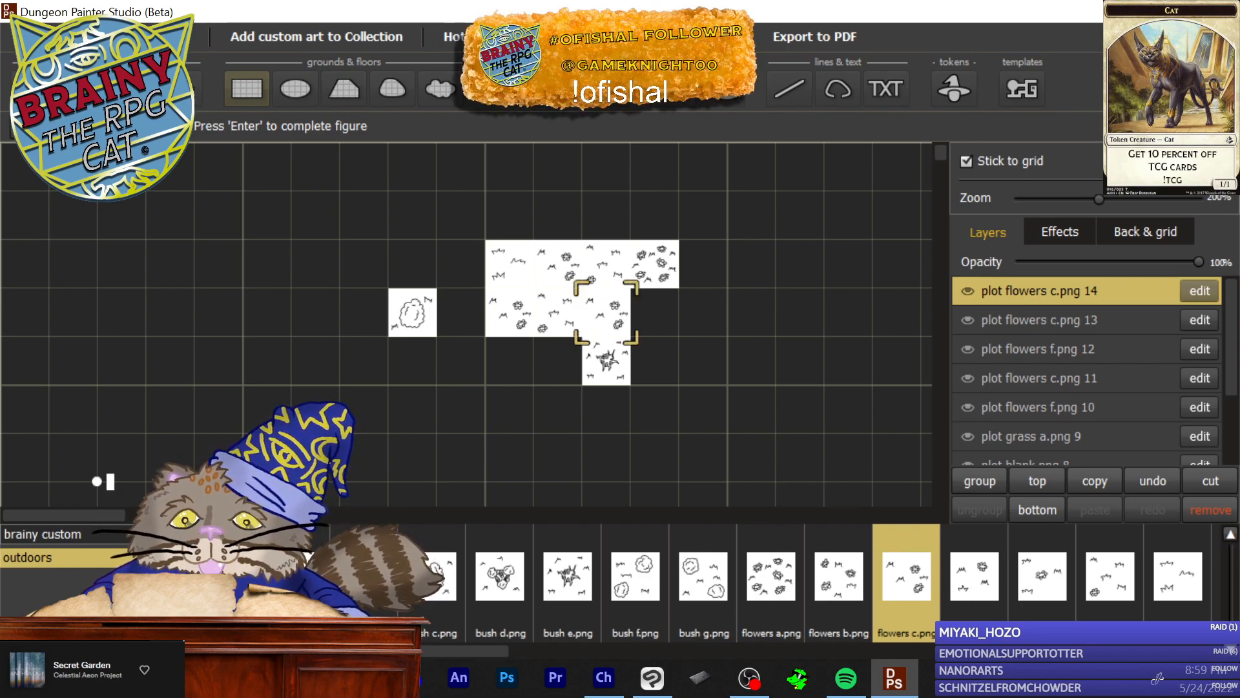
pyautogui.click(228, 575)
pyautogui.moveTo(630, 333); pyautogui.dragTo(593, 309)
pyautogui.press('Return')
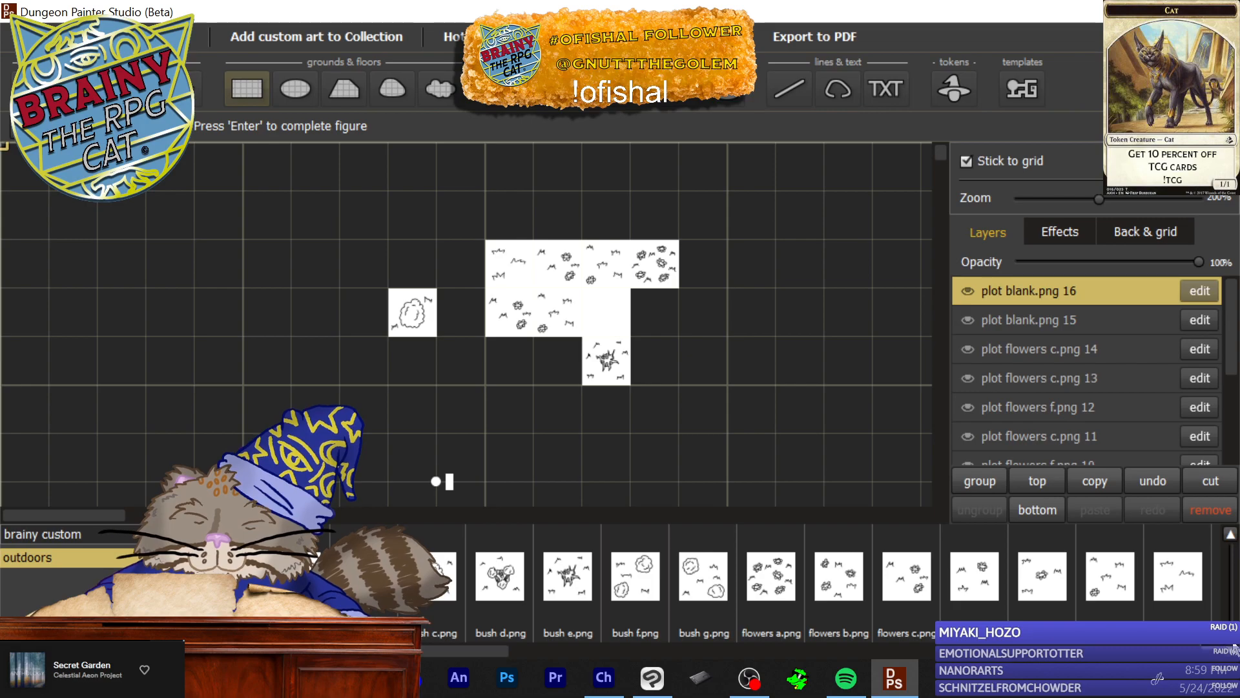
# Step: Enlarge the tile thumbnails and place a 1x1 bush c tile directly below the flowers a tile
pyautogui.moveTo(1233, 645); pyautogui.dragTo(1238, 617)
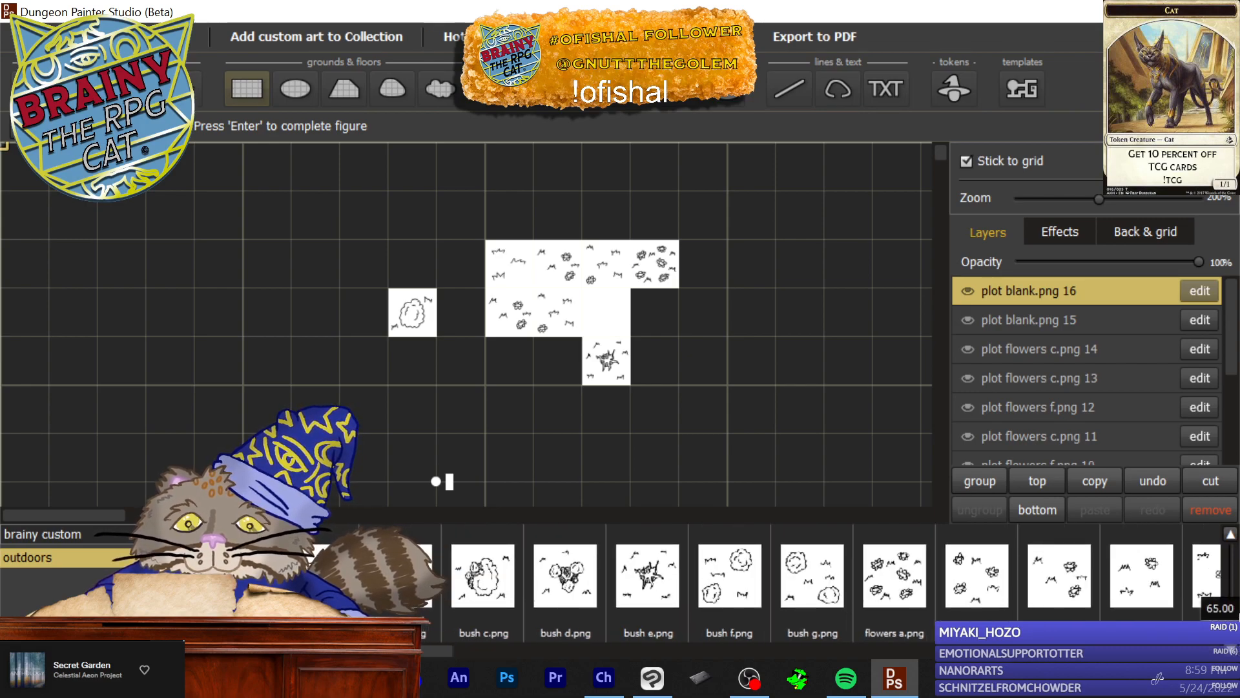
pyautogui.click(483, 575)
pyautogui.click(654, 317)
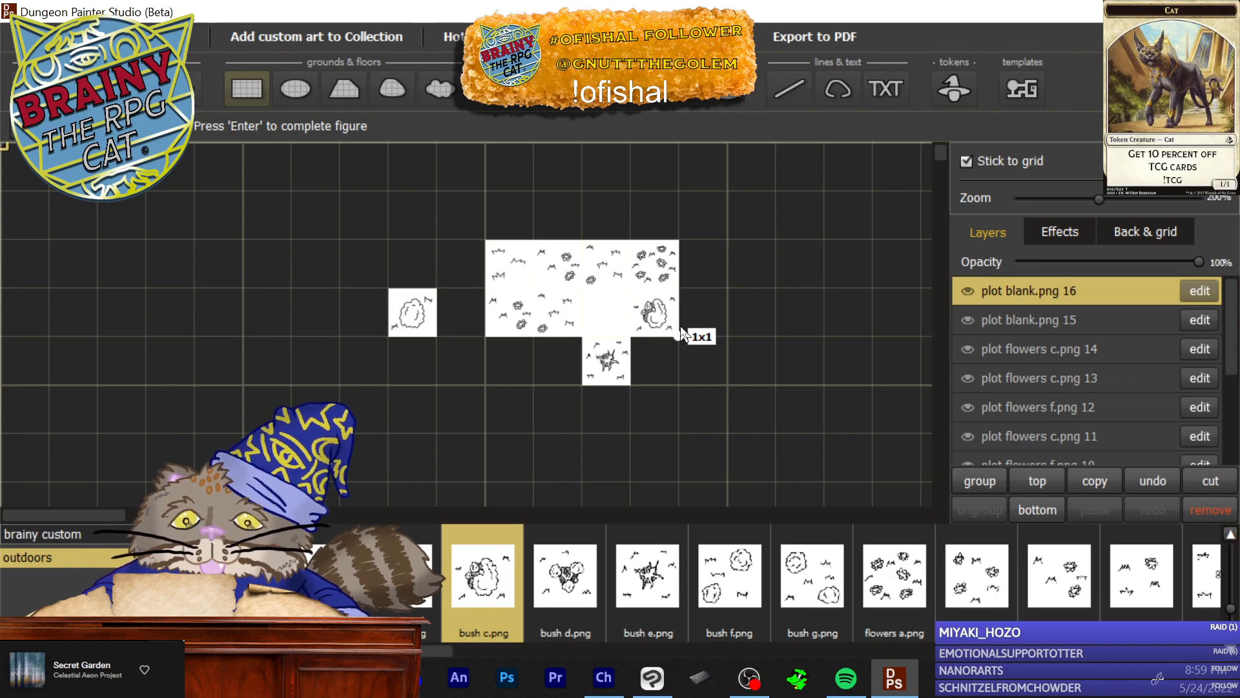
pyautogui.click(682, 333)
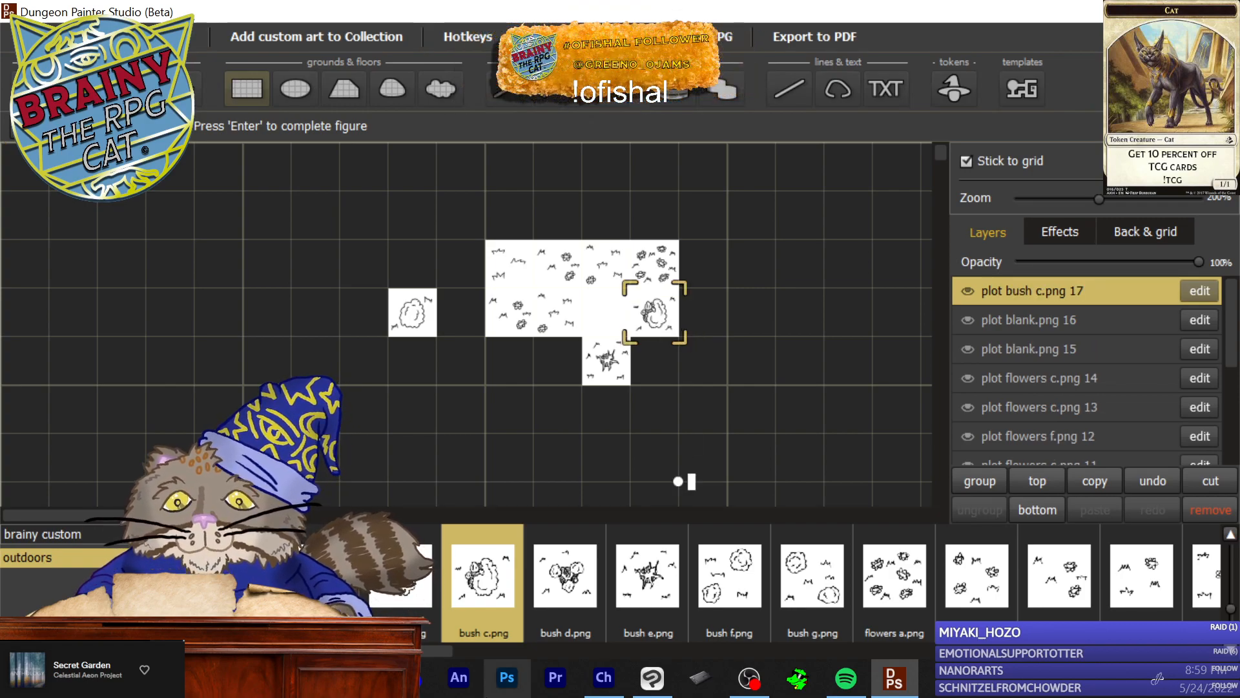
# Step: Try a 1x1 bush e tile directly left of the existing bush e tile, and cut its layers from the map
pyautogui.click(639, 597)
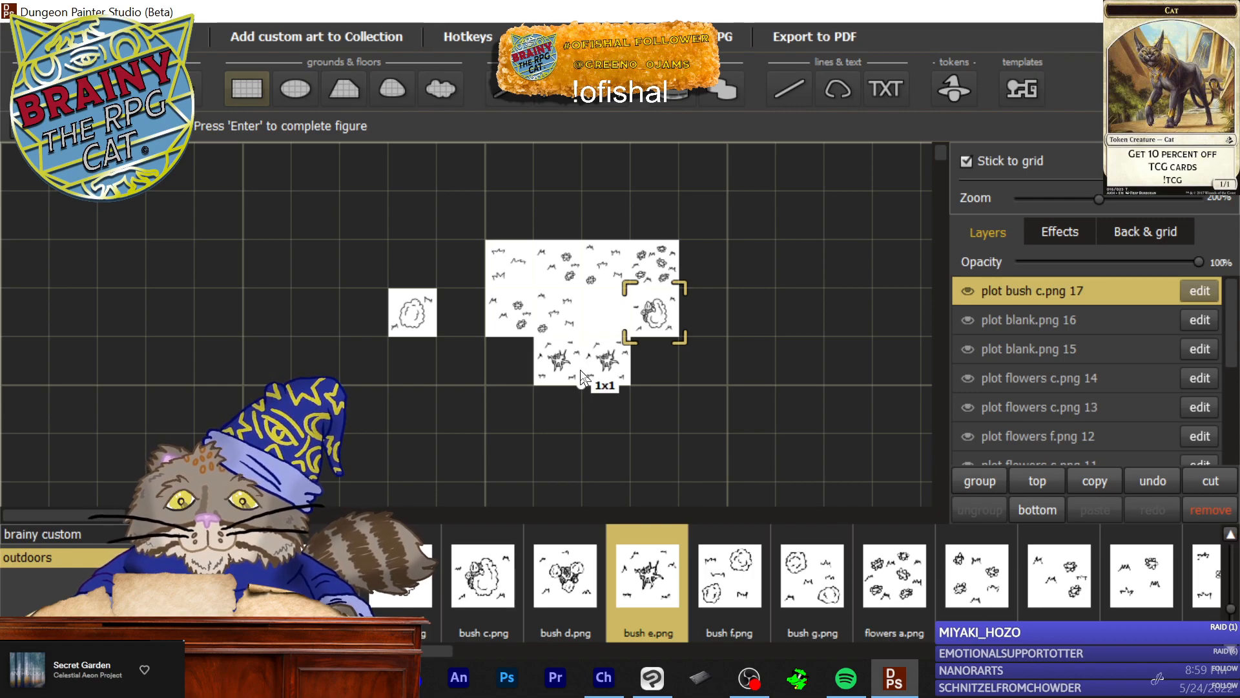
pyautogui.click(564, 377)
pyautogui.click(560, 368)
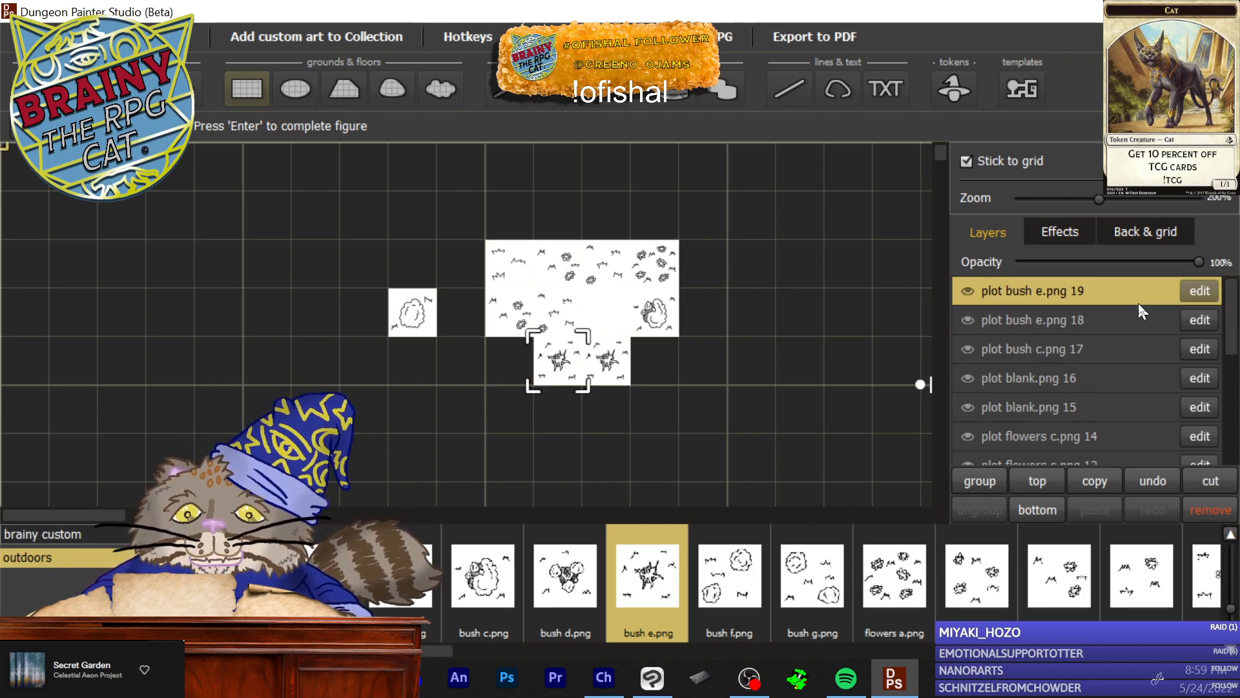
pyautogui.click(1221, 481)
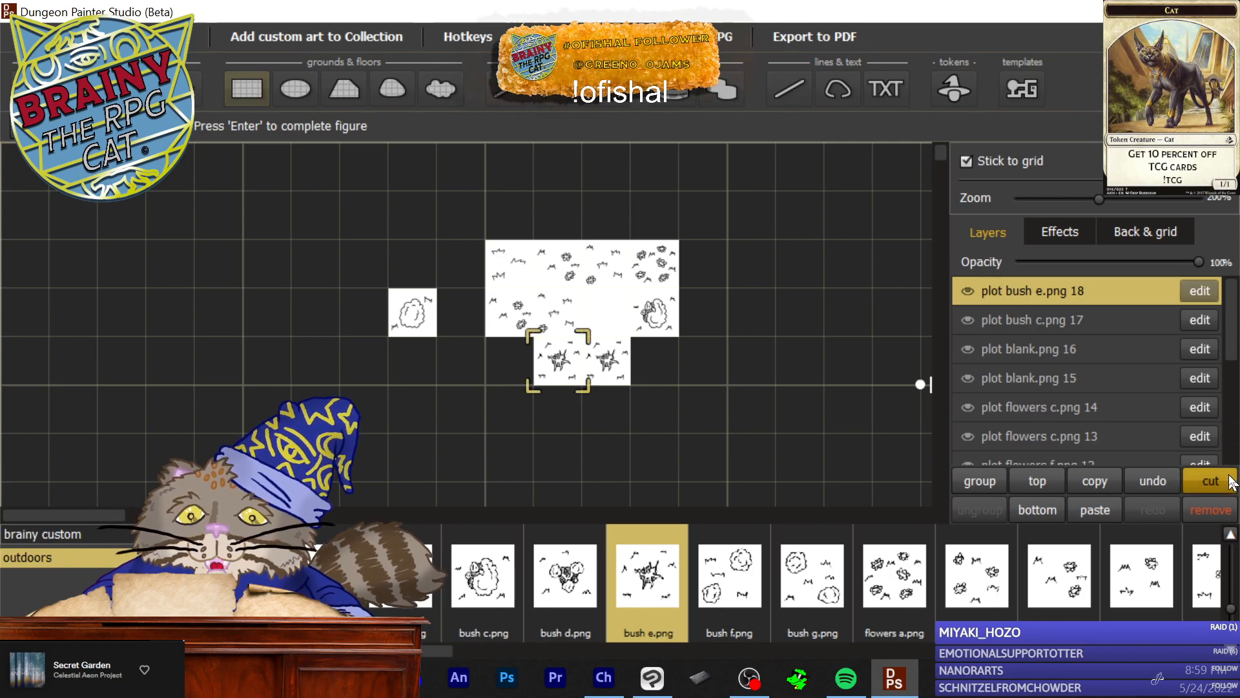
pyautogui.click(1232, 482)
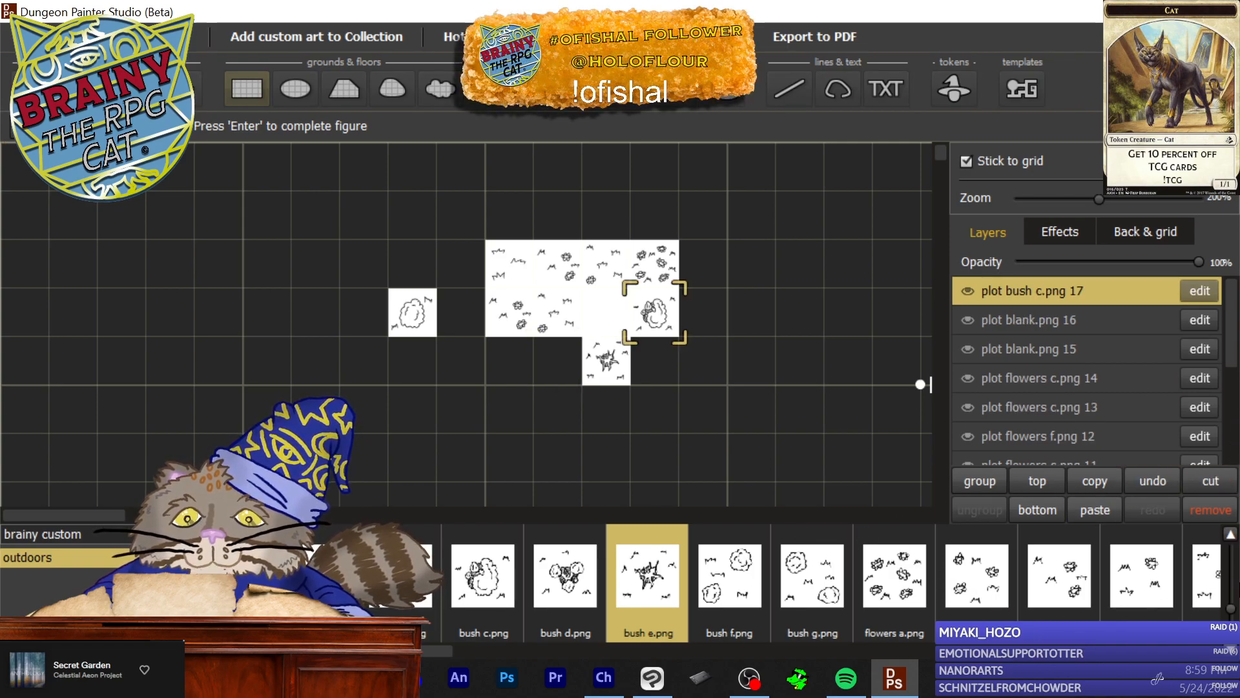
# Step: Place a 1x1 grass f tile on the blank cell above bush e and a 1x1 grass g tile directly left of bush e
pyautogui.moveTo(1229, 611); pyautogui.dragTo(1230, 654)
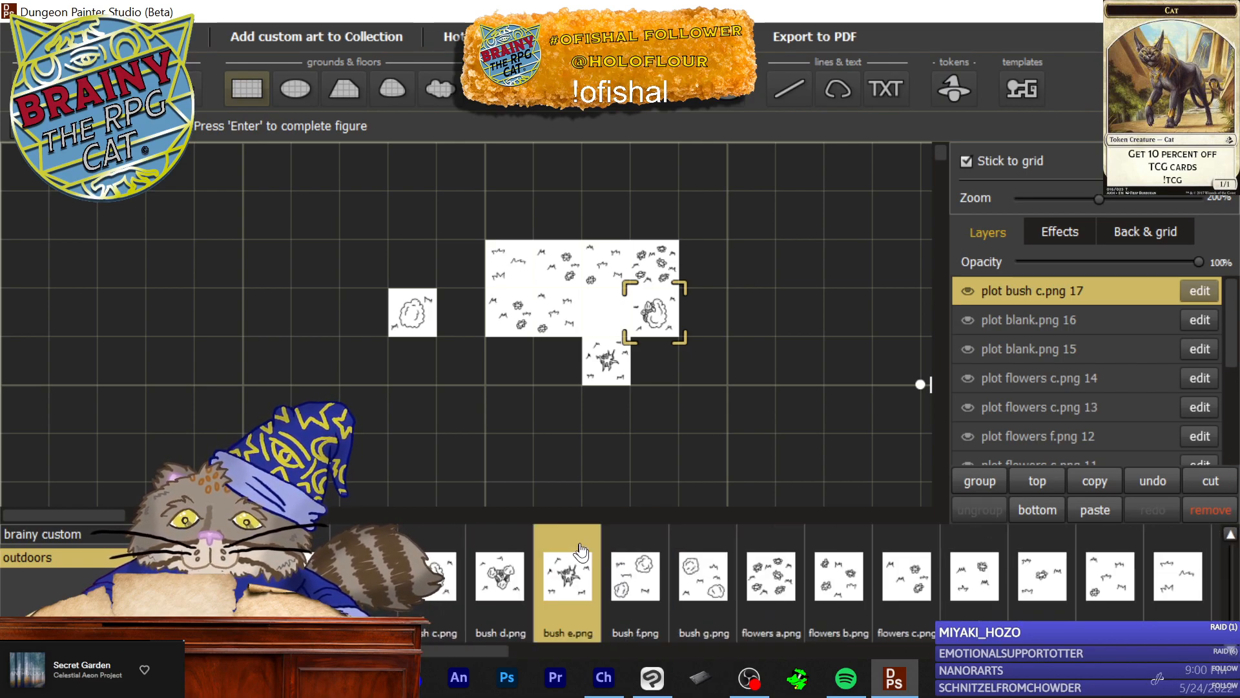
pyautogui.scroll(-3, 582, 553)
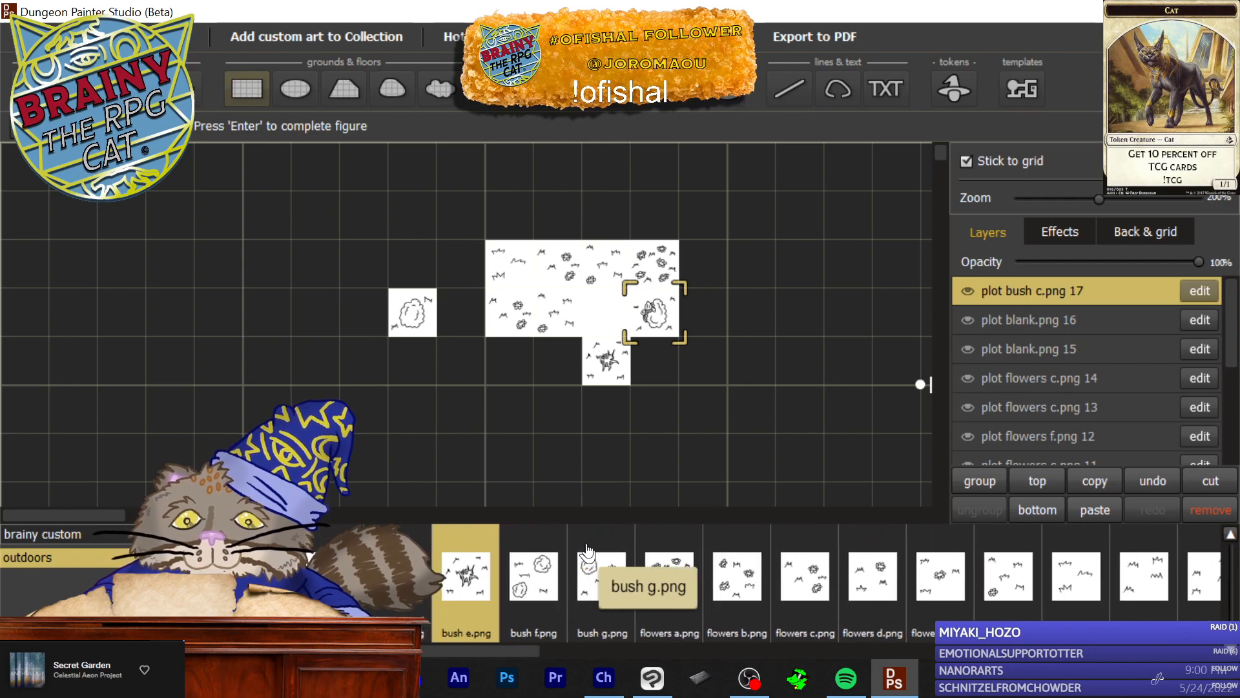
pyautogui.scroll(-4, 587, 552)
pyautogui.scroll(-5, 601, 551)
pyautogui.scroll(-3, 607, 546)
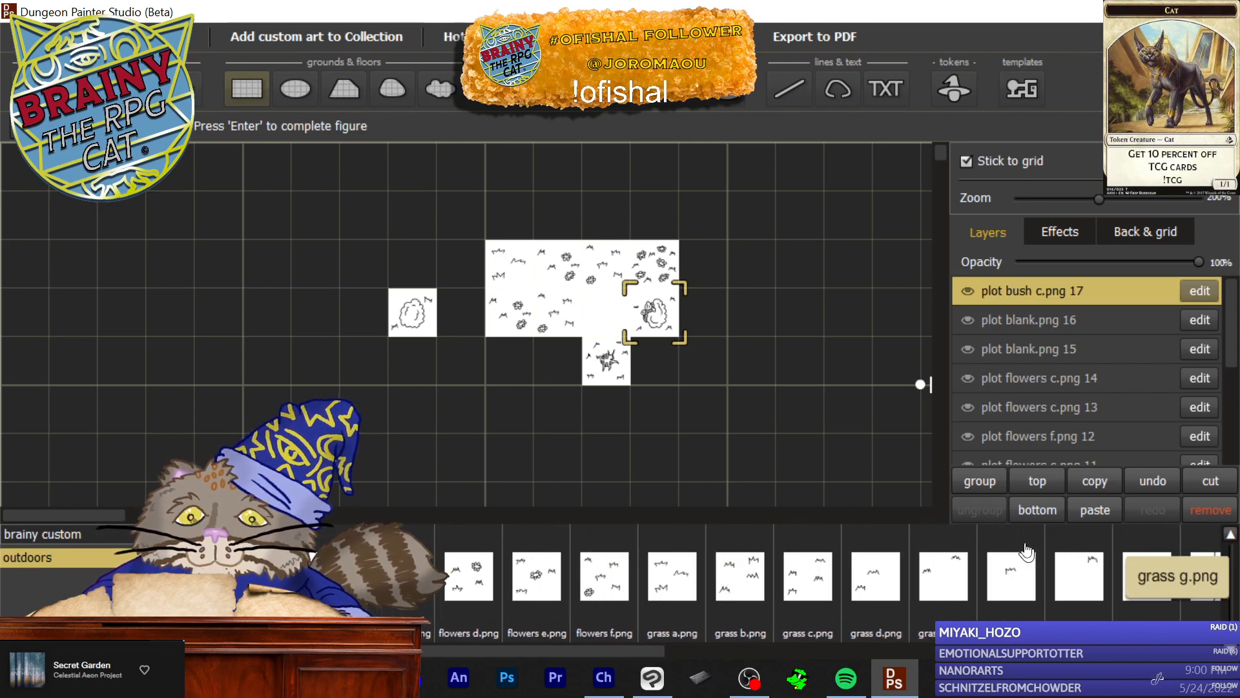
pyautogui.click(1027, 555)
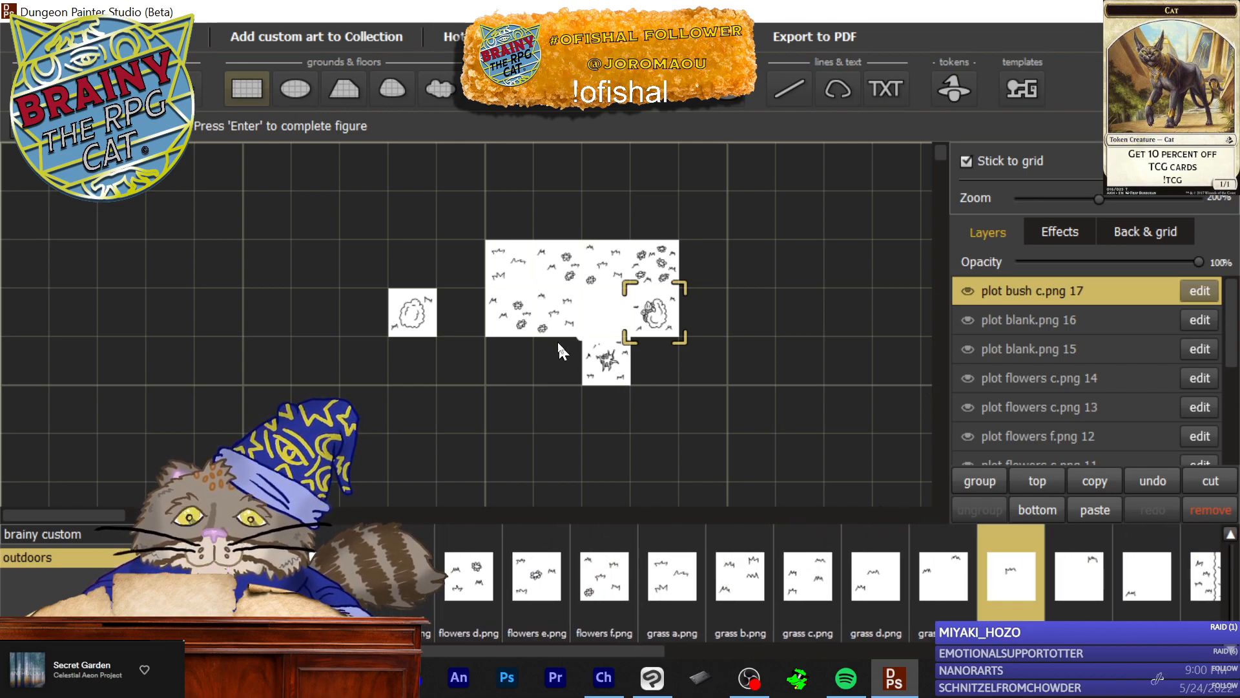
pyautogui.click(641, 340)
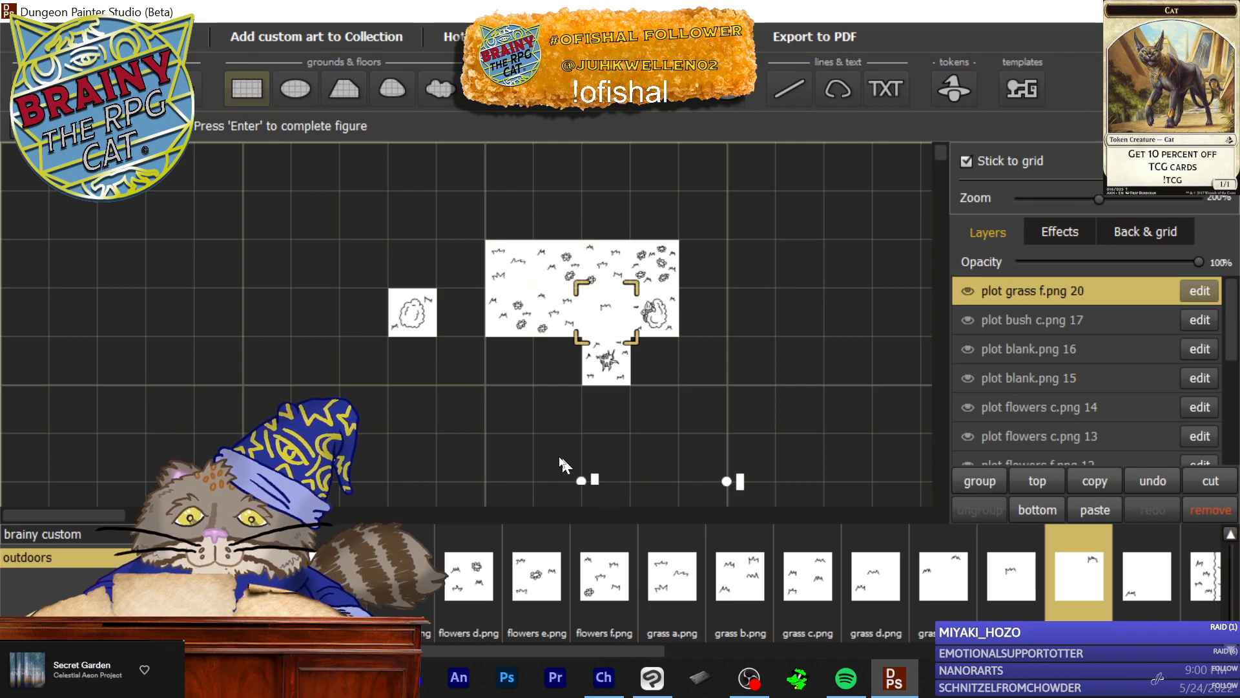
pyautogui.moveTo(555, 350); pyautogui.dragTo(586, 378)
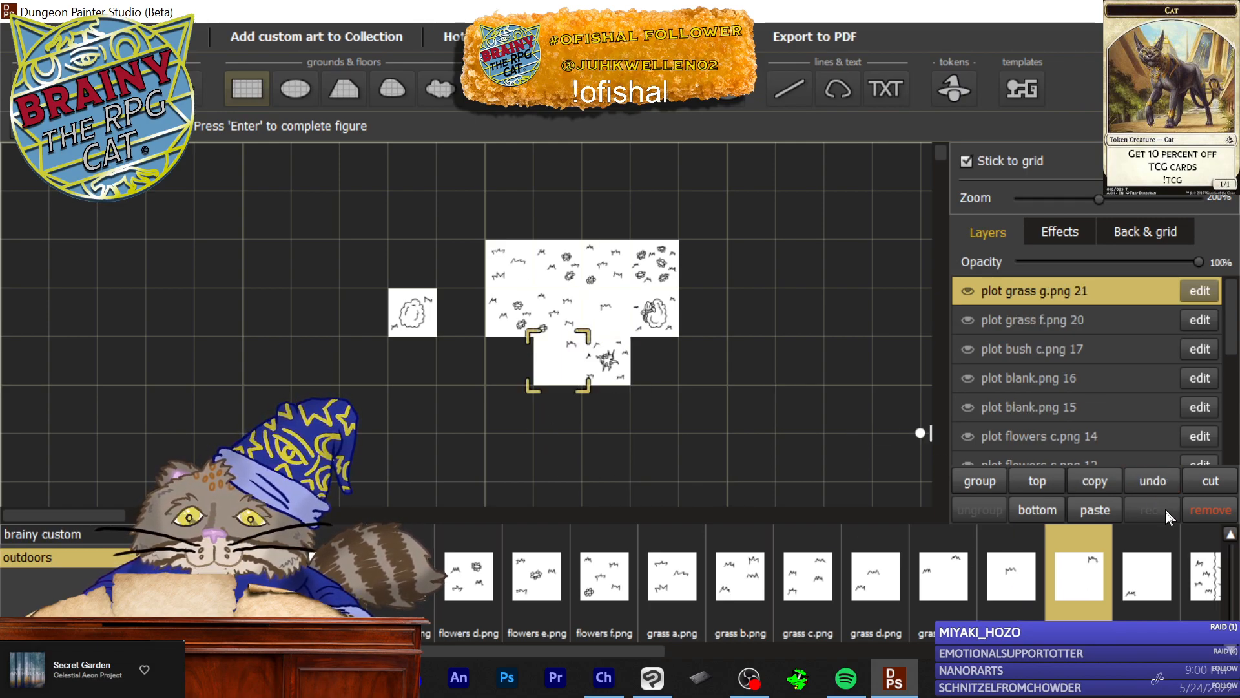
# Step: Build a lake east of the tile patch from a 3x1 lake c strip with a 3x1 lake d strip directly beneath it
pyautogui.click(1200, 561)
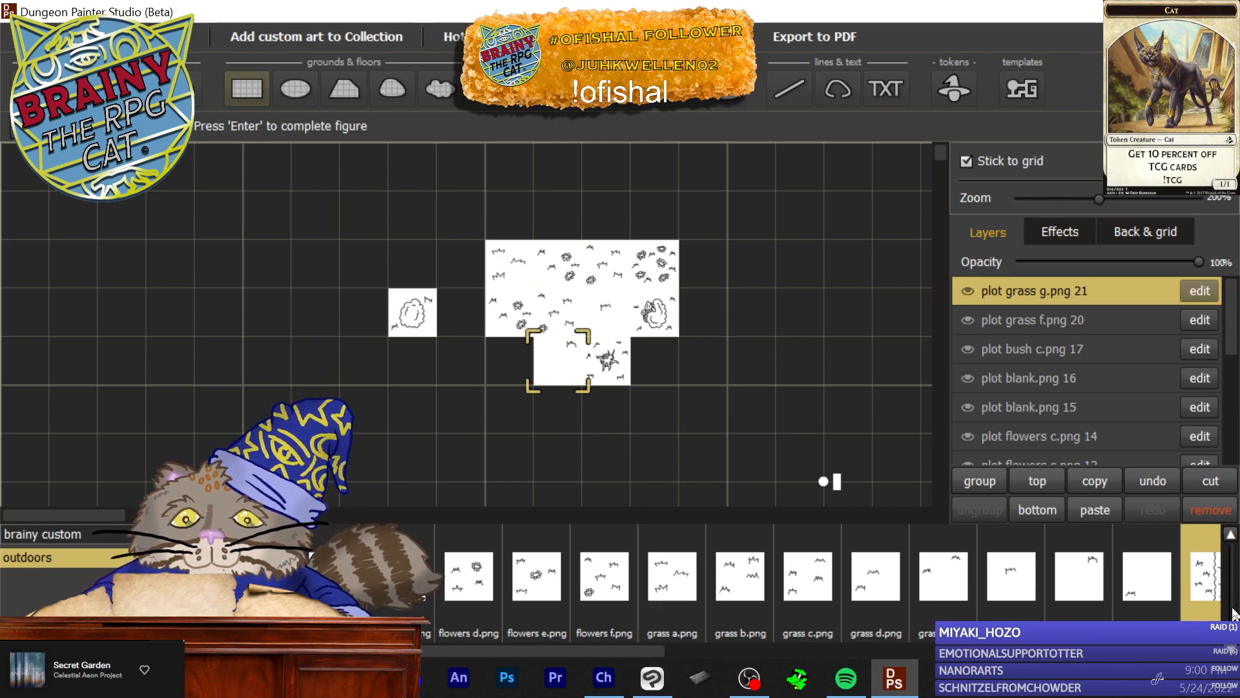
pyautogui.hscroll(5, 1079, 594)
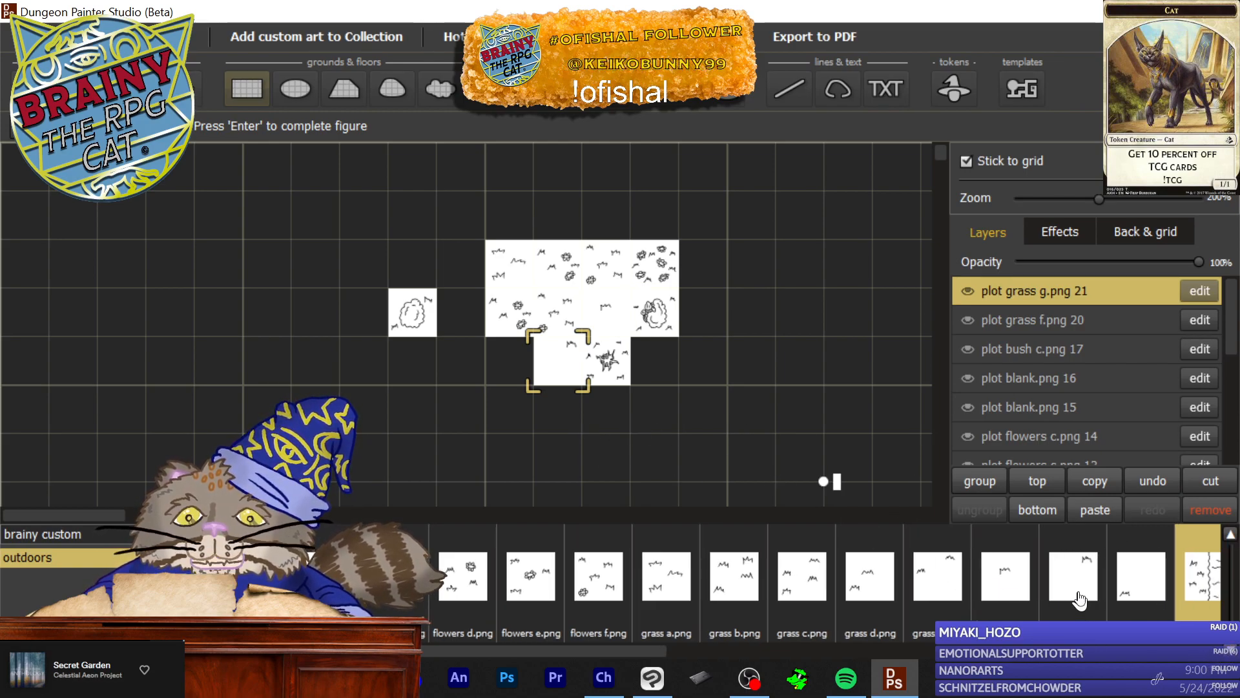
pyautogui.hscroll(3, 1079, 591)
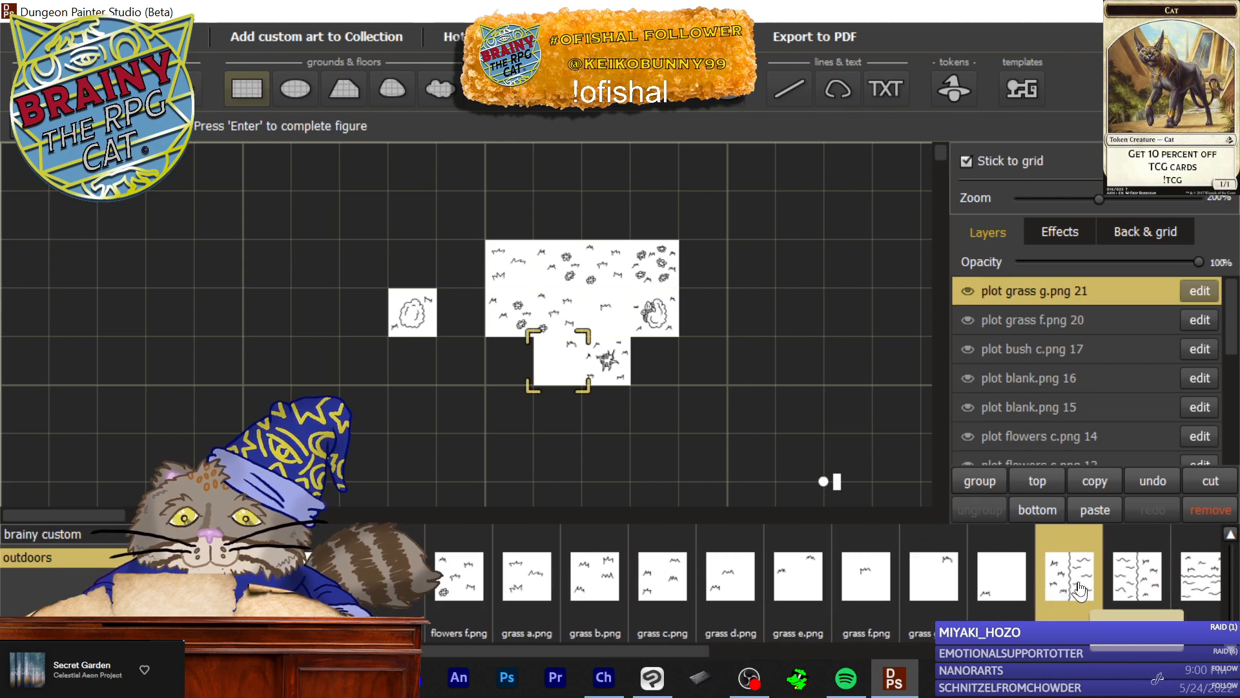
pyautogui.hscroll(3, 1083, 577)
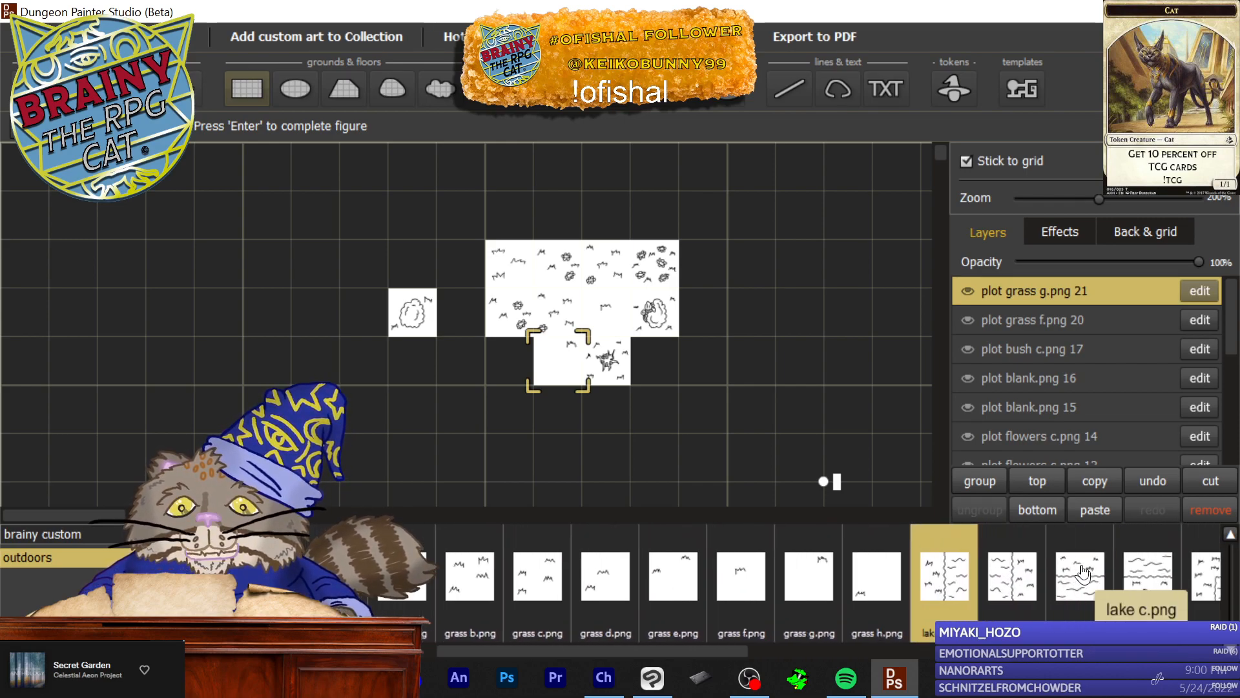
pyautogui.hscroll(3, 1088, 582)
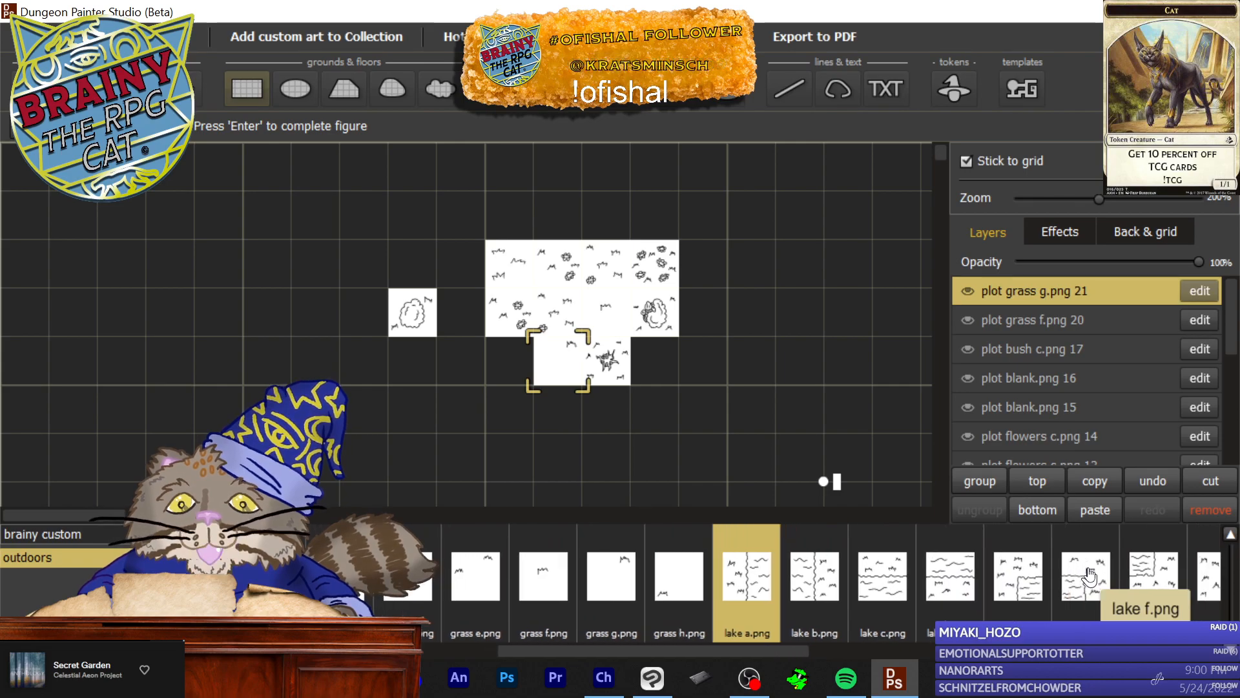
pyautogui.click(882, 575)
pyautogui.moveTo(775, 243); pyautogui.dragTo(917, 285)
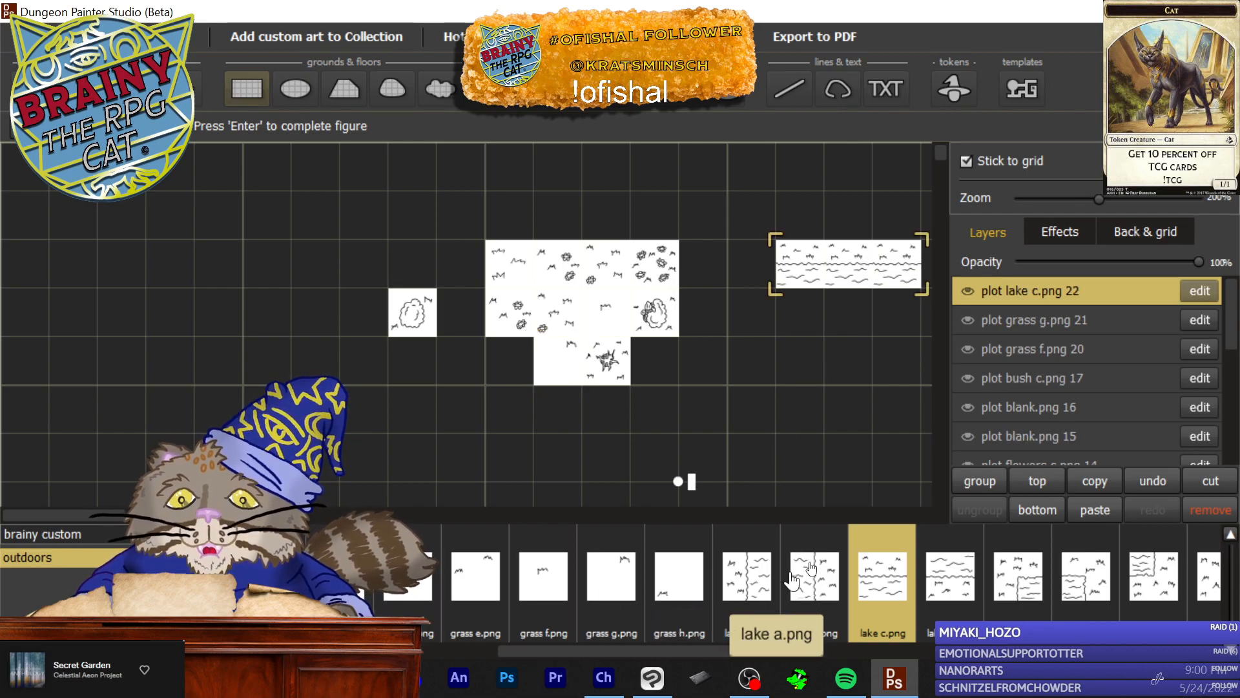
pyautogui.click(958, 569)
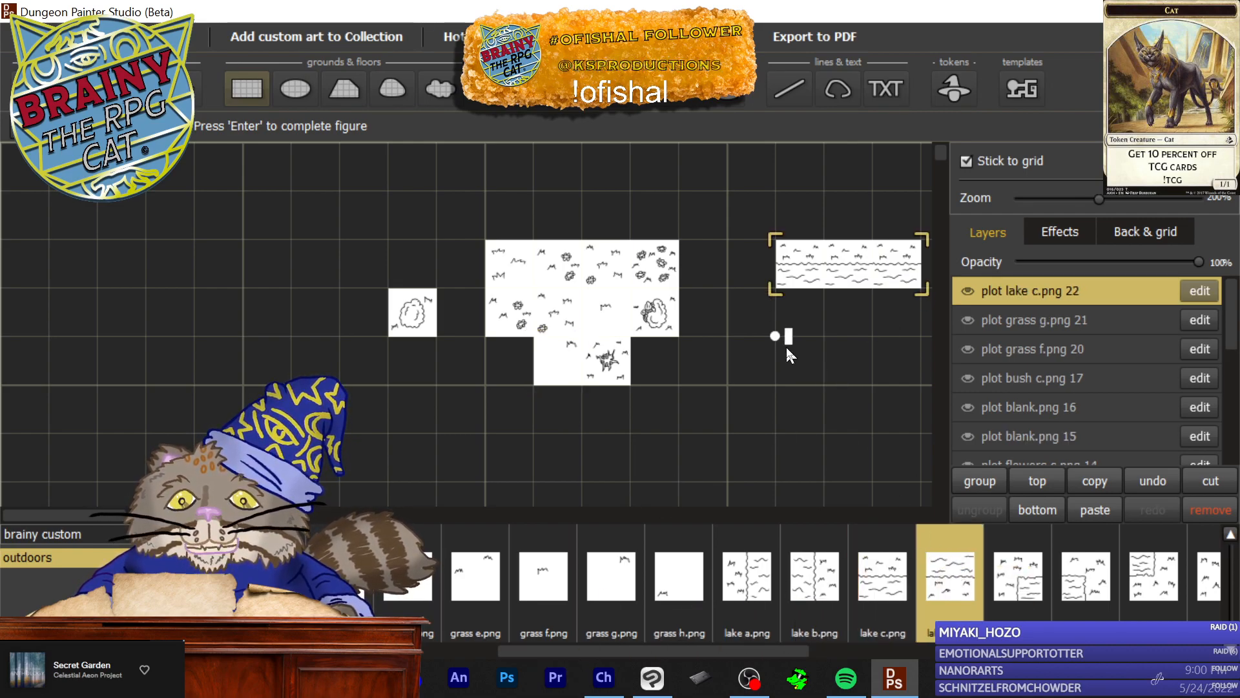
pyautogui.moveTo(788, 326)
pyautogui.mouseDown()
pyautogui.moveTo(786, 309)
pyautogui.moveTo(834, 336)
pyautogui.moveTo(922, 338)
pyautogui.mouseUp()
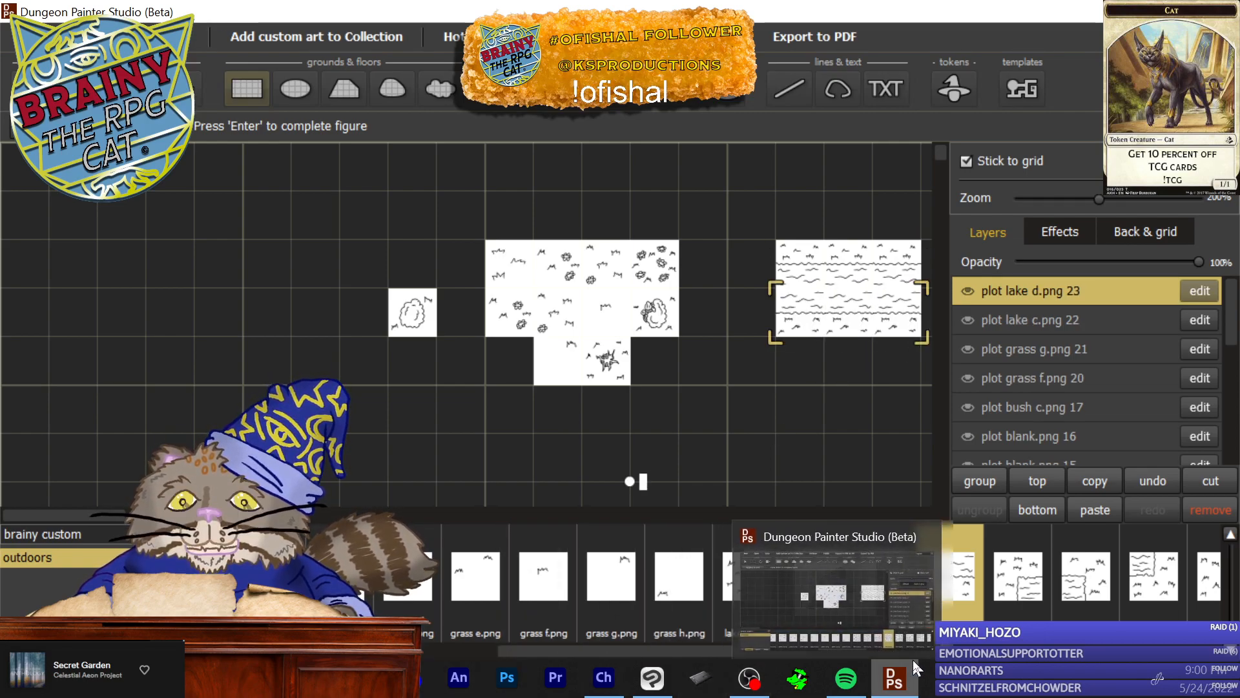
# Step: Place a 1x1 lake e corner tile at the left end of the lake's upper strip
pyautogui.click(1019, 581)
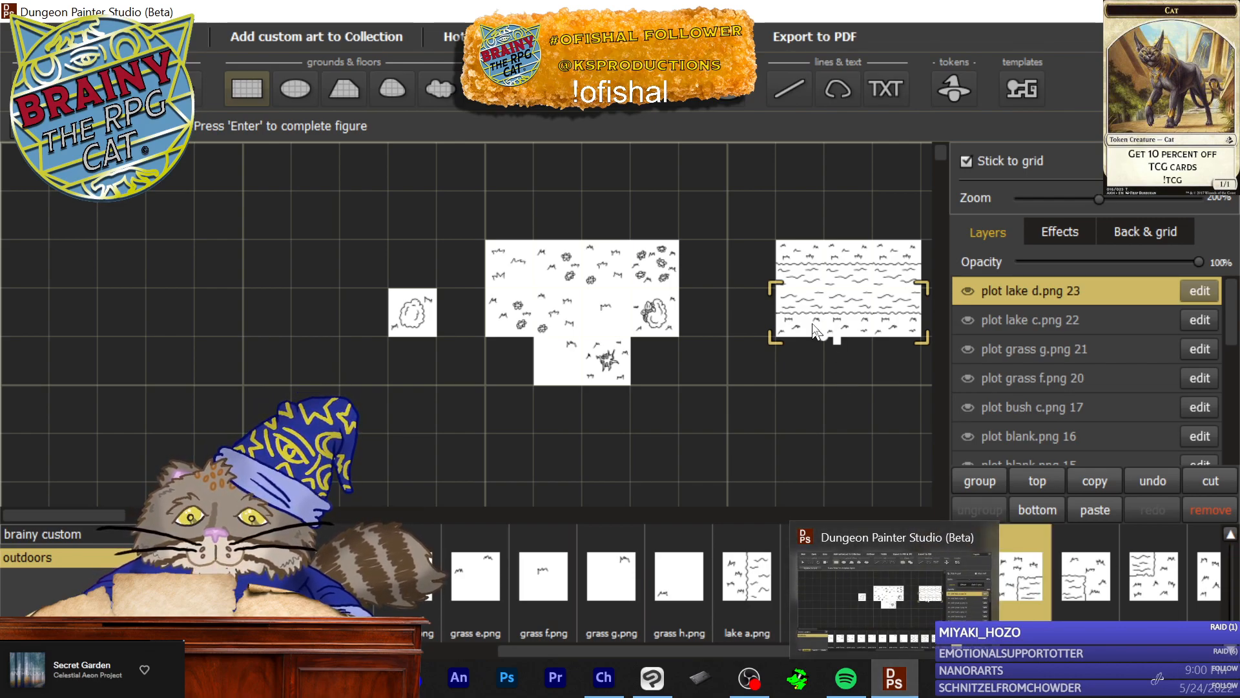
pyautogui.click(752, 265)
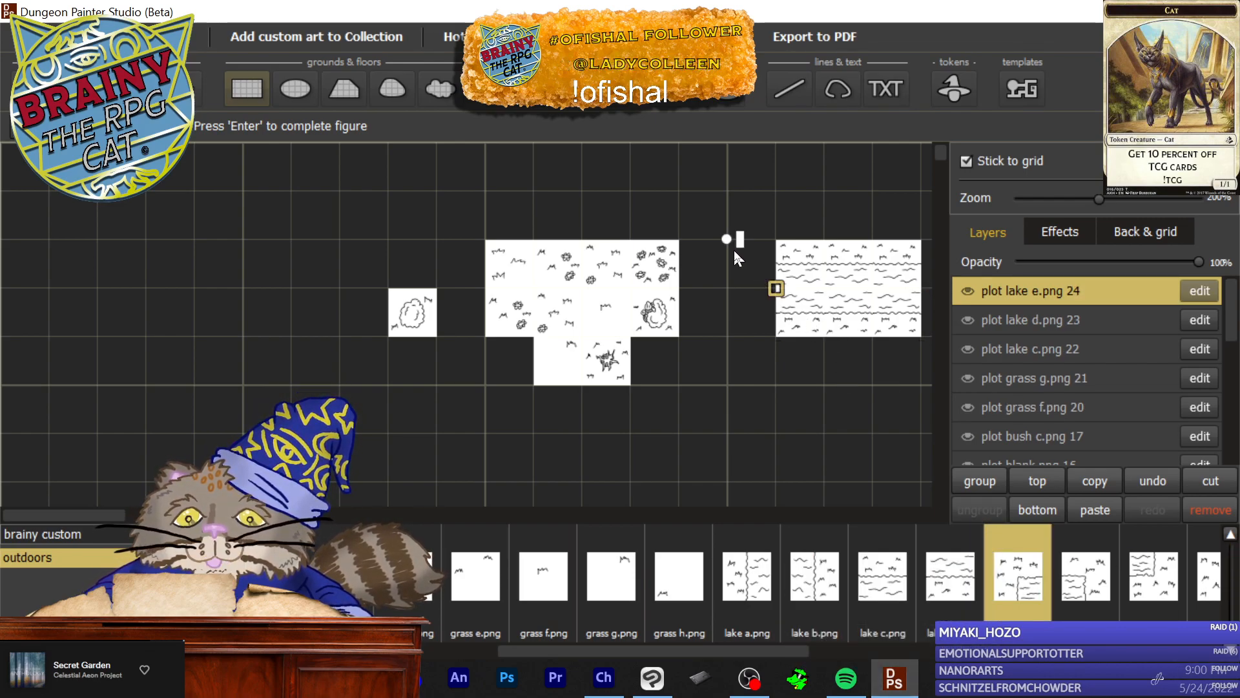
pyautogui.click(734, 248)
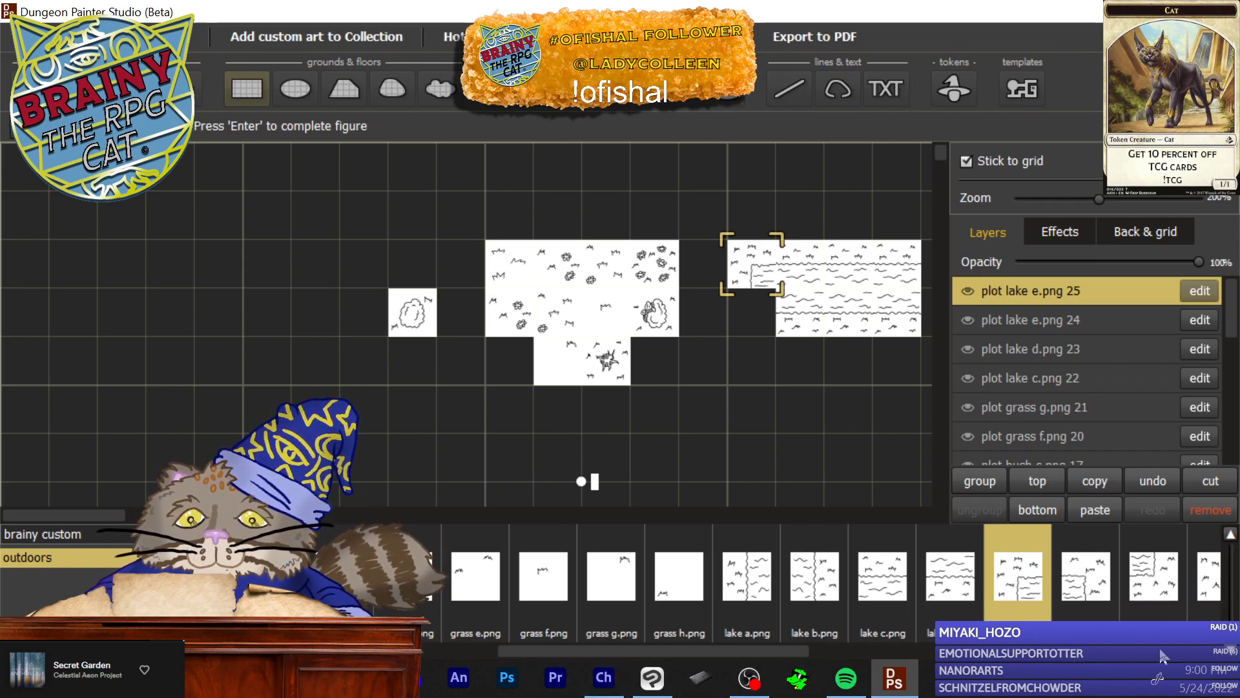
# Step: Place a 1x1 lake h corner tile at the left end of the lake's lower strip
pyautogui.hscroll(1, 1162, 575)
pyautogui.click(1178, 575)
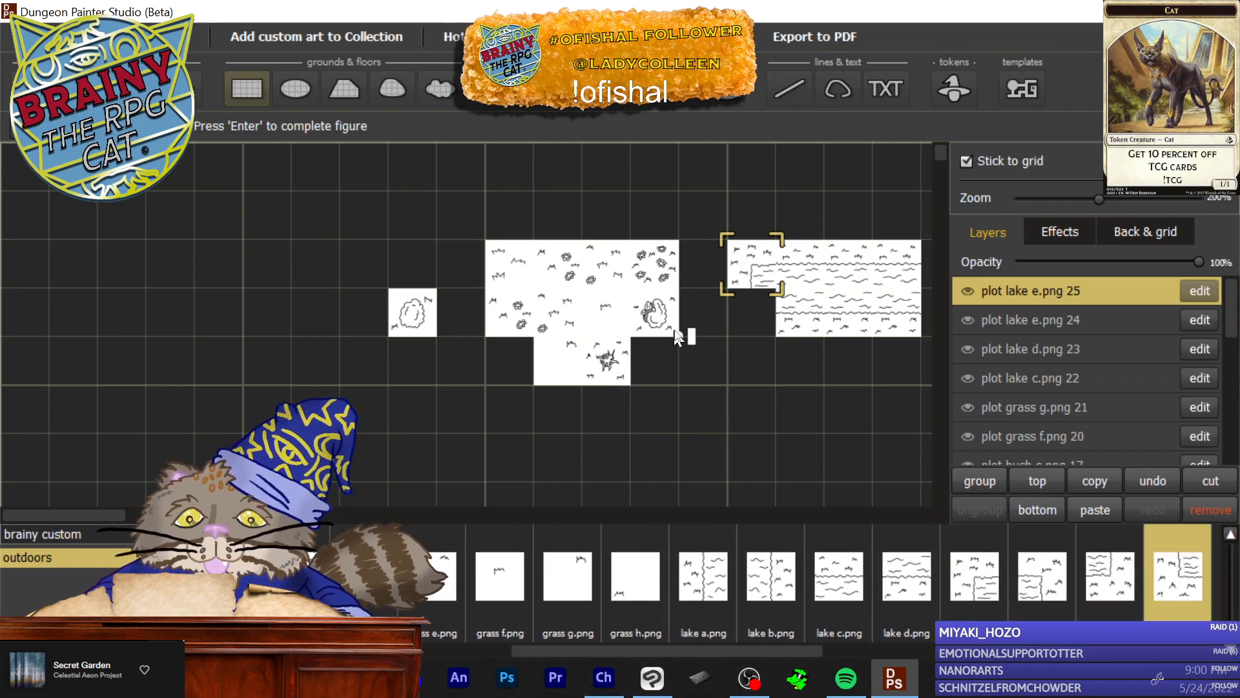
pyautogui.click(750, 316)
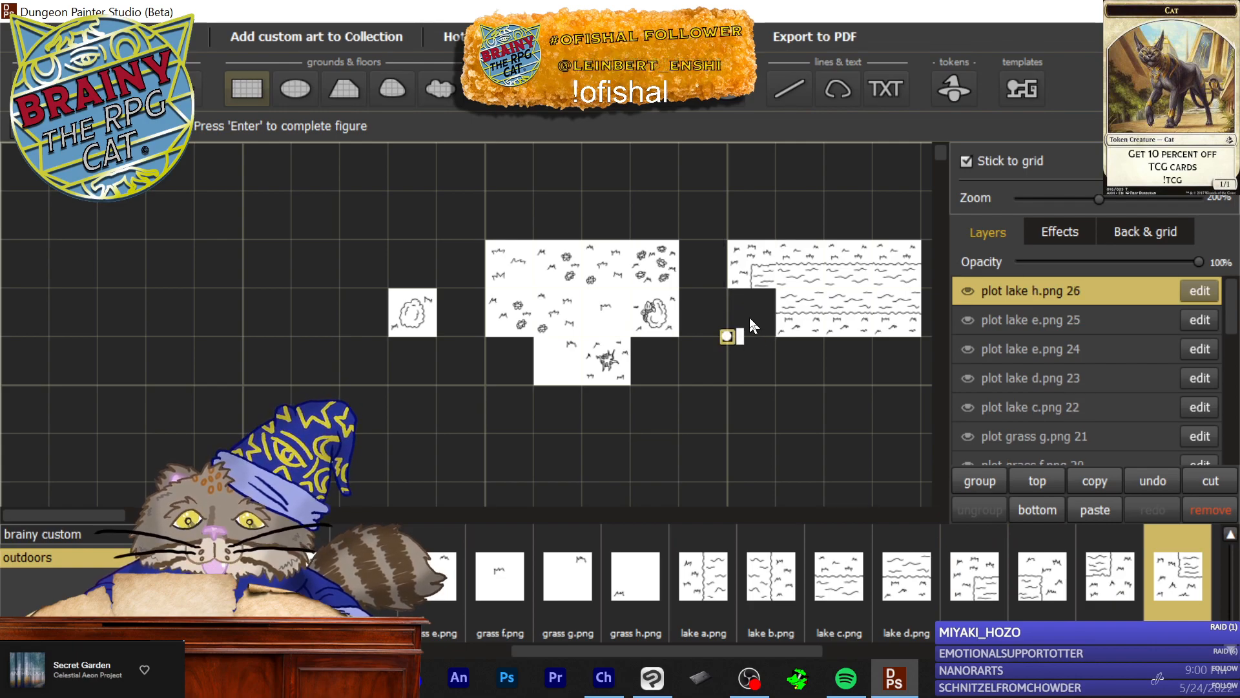
pyautogui.click(725, 335)
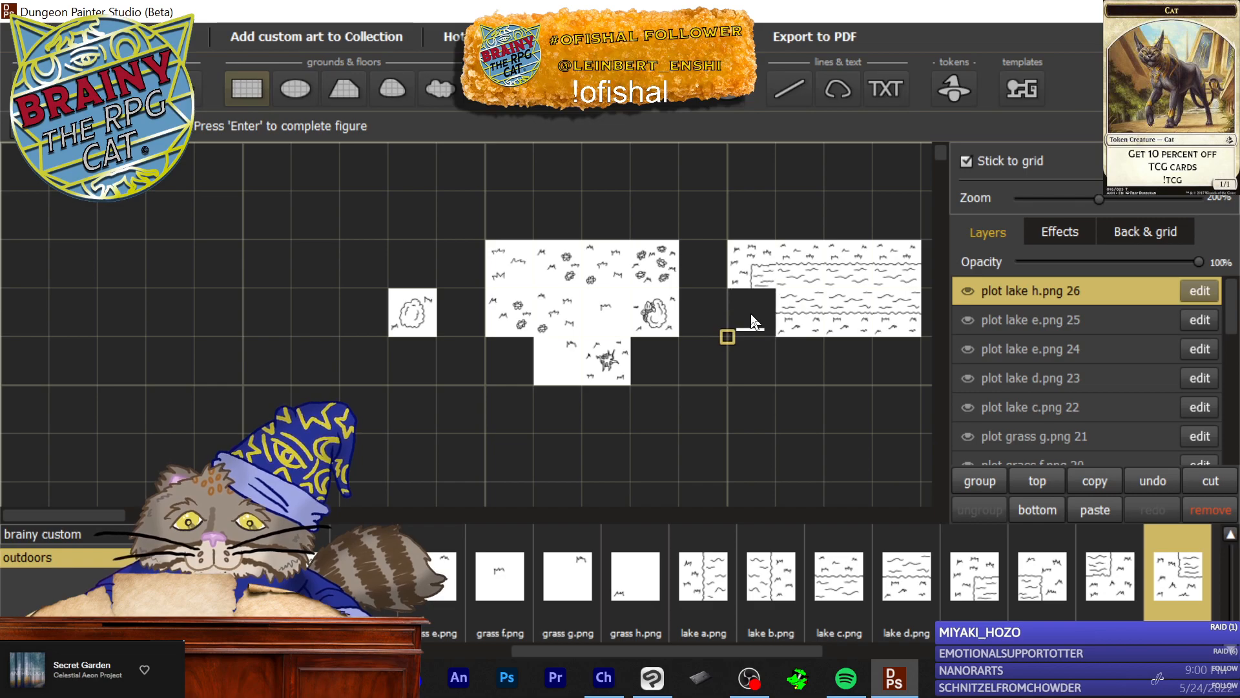
pyautogui.click(774, 289)
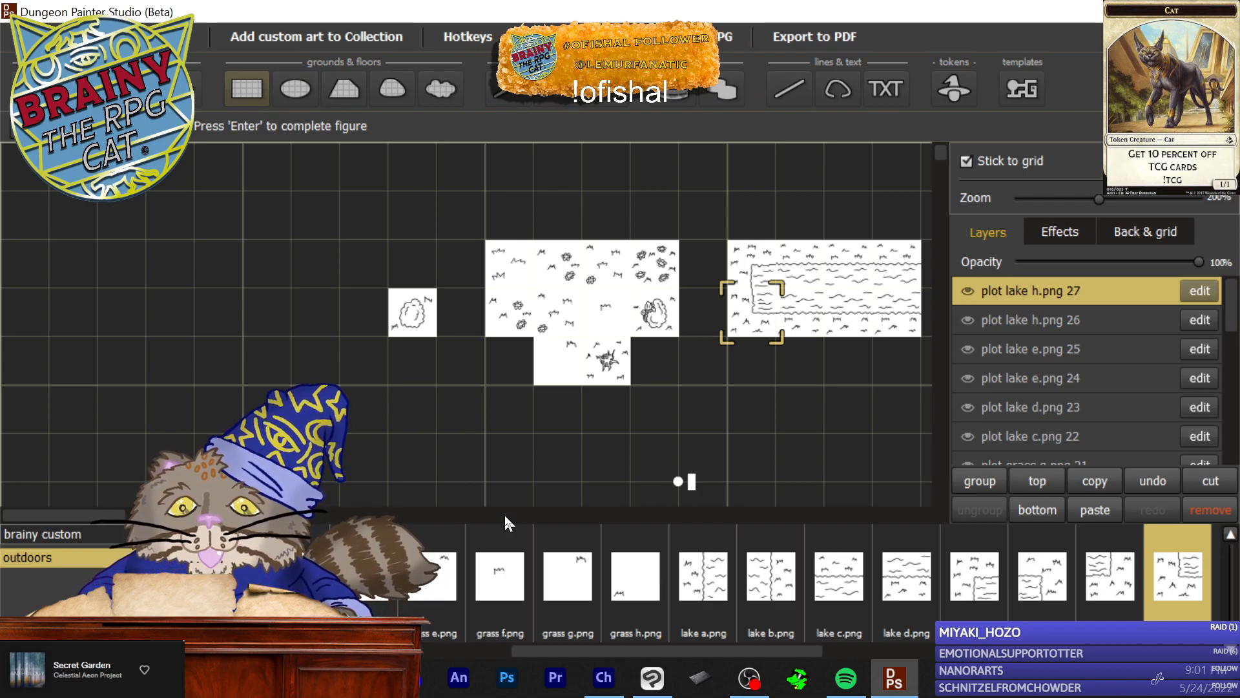
# Step: Close the lake's right end with a 1x1 lake f corner tile on the upper strip and a 1x1 lake g tile beneath it
pyautogui.moveTo(75, 514); pyautogui.dragTo(133, 514)
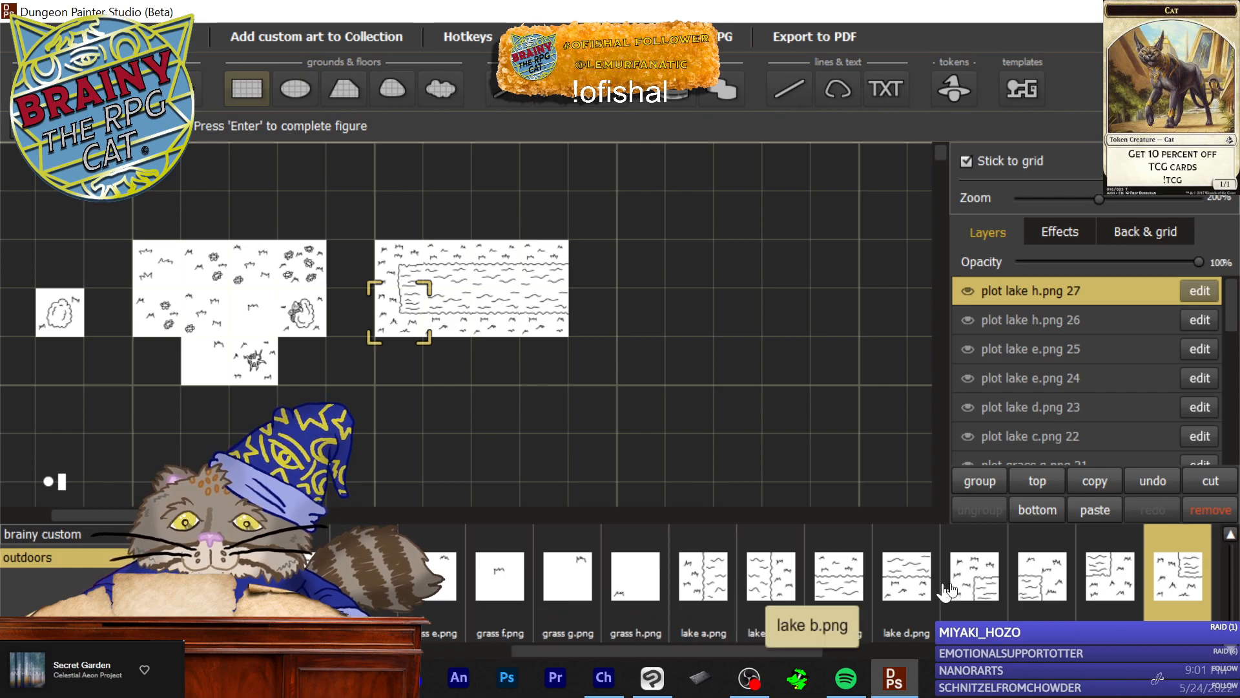
pyautogui.click(1040, 578)
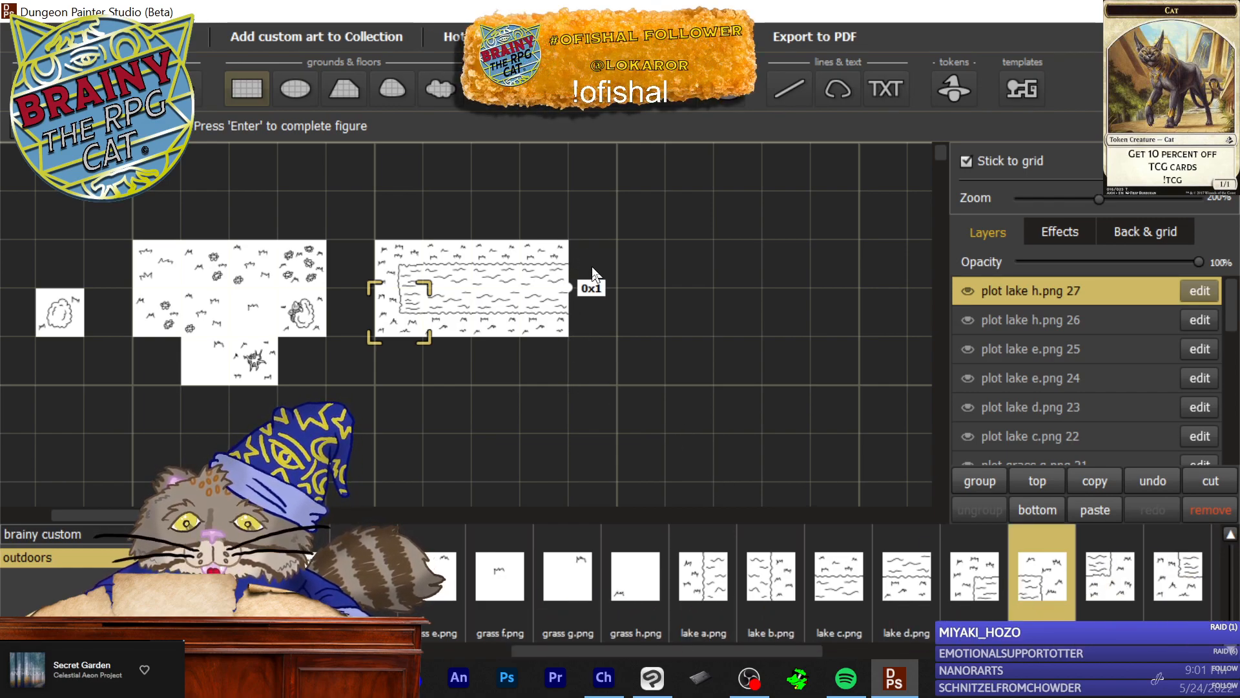
pyautogui.click(571, 262)
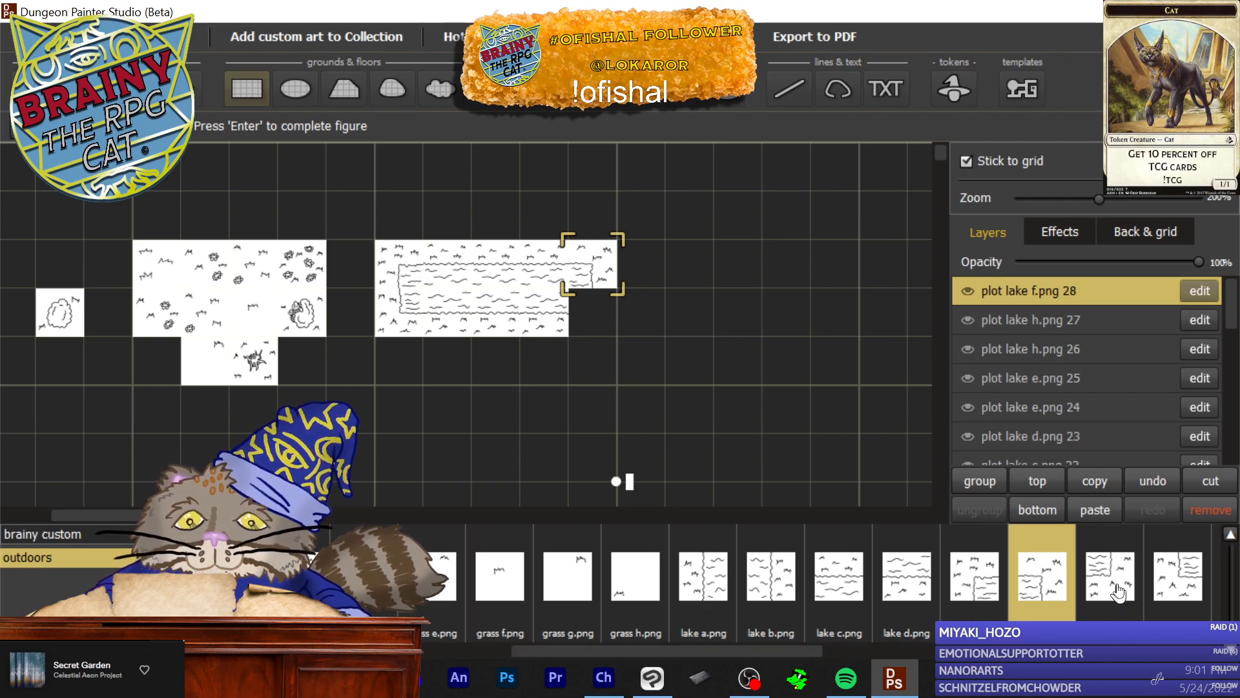
pyautogui.click(1116, 588)
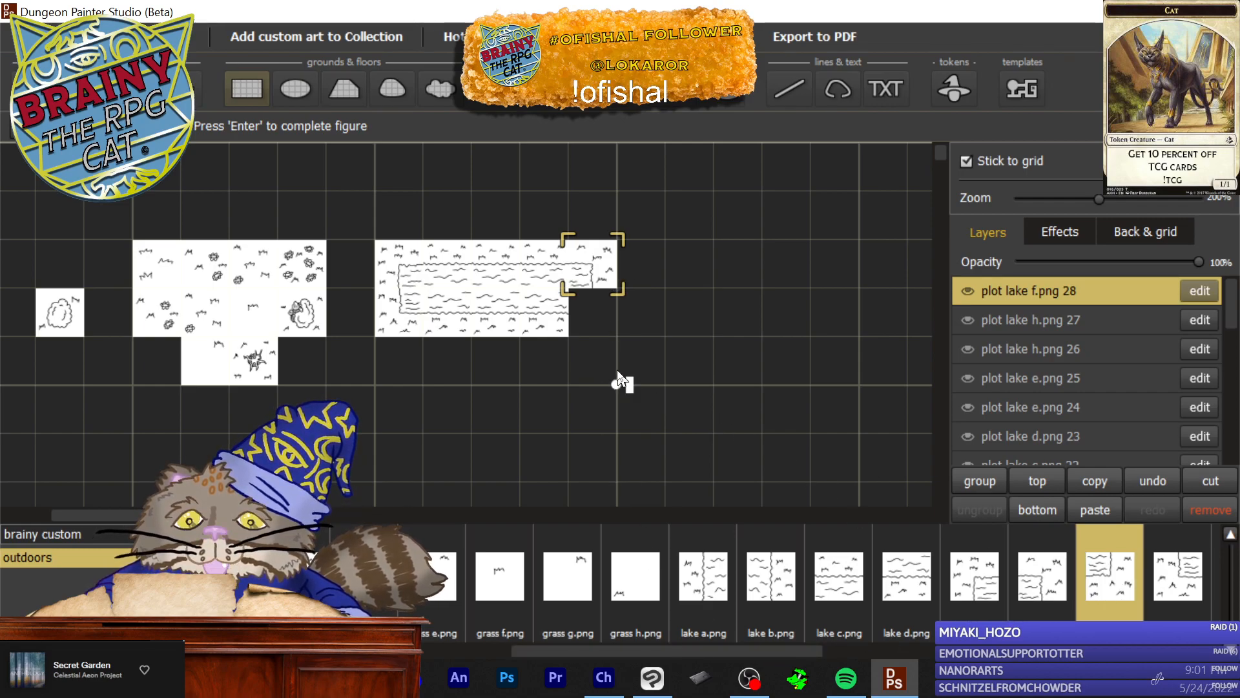
pyautogui.click(585, 320)
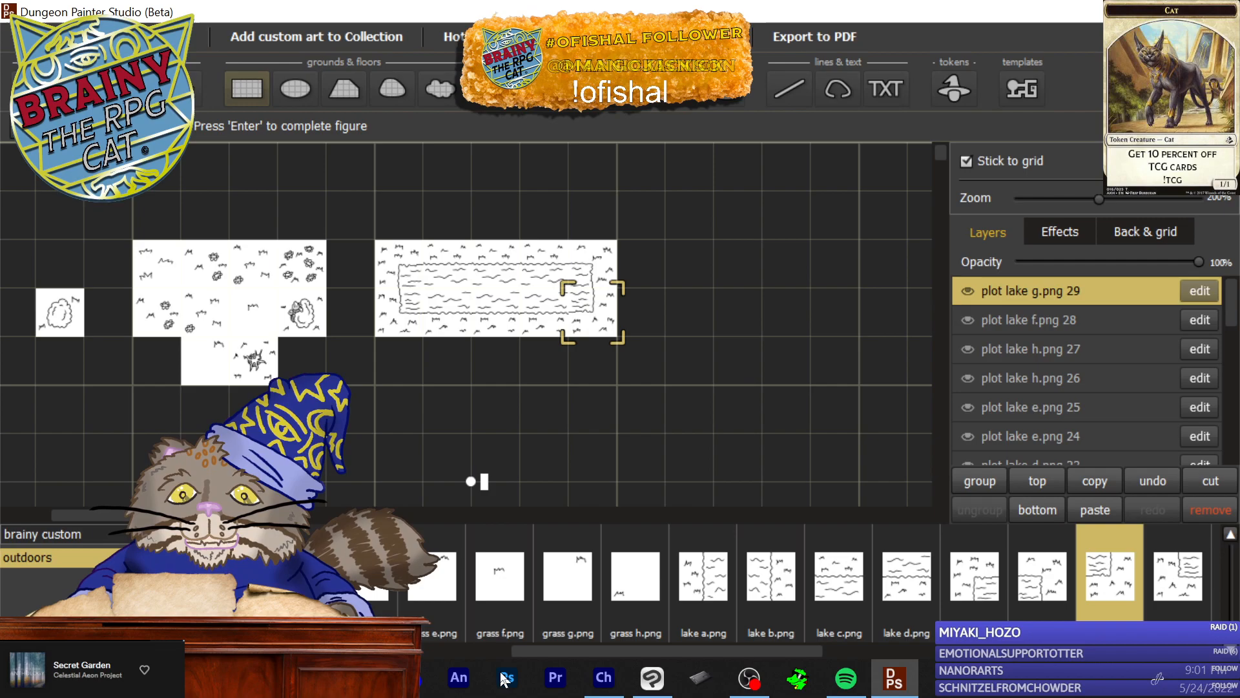
# Step: Start a pit east of the lake with a 1x4 pit a column and a 3x1 pit c strip running right from above its top end
pyautogui.scroll(-1, 1172, 606)
pyautogui.scroll(-4, 1173, 606)
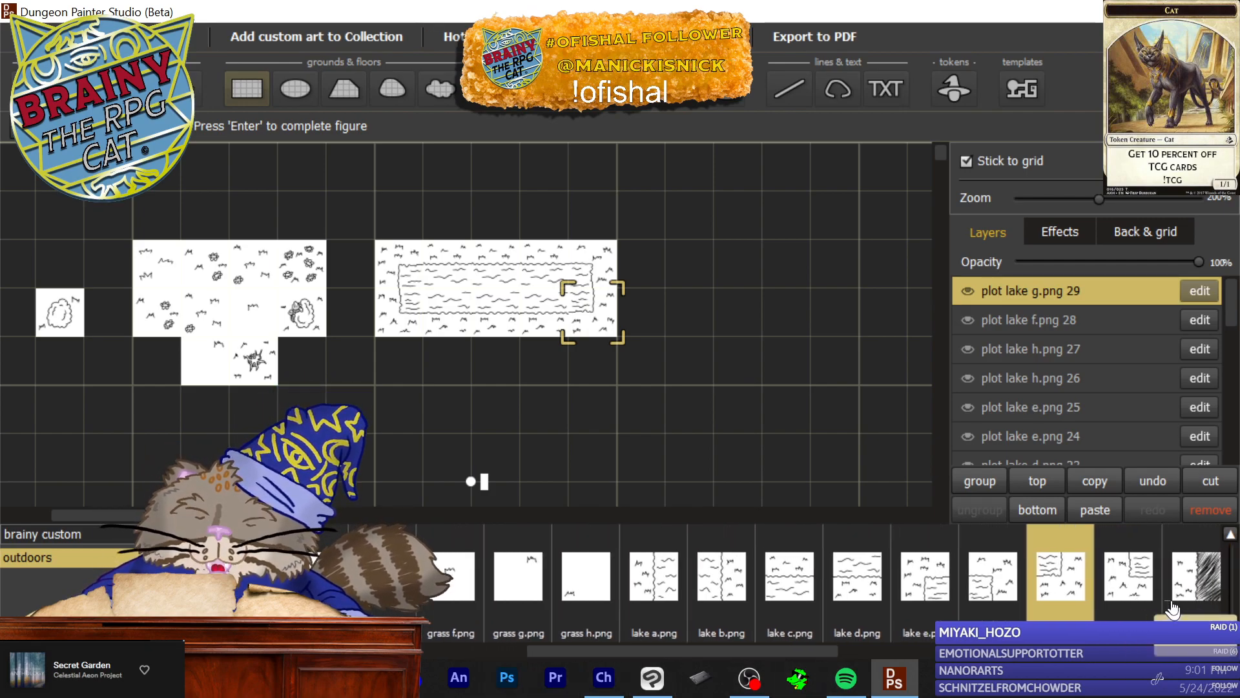
pyautogui.click(1083, 593)
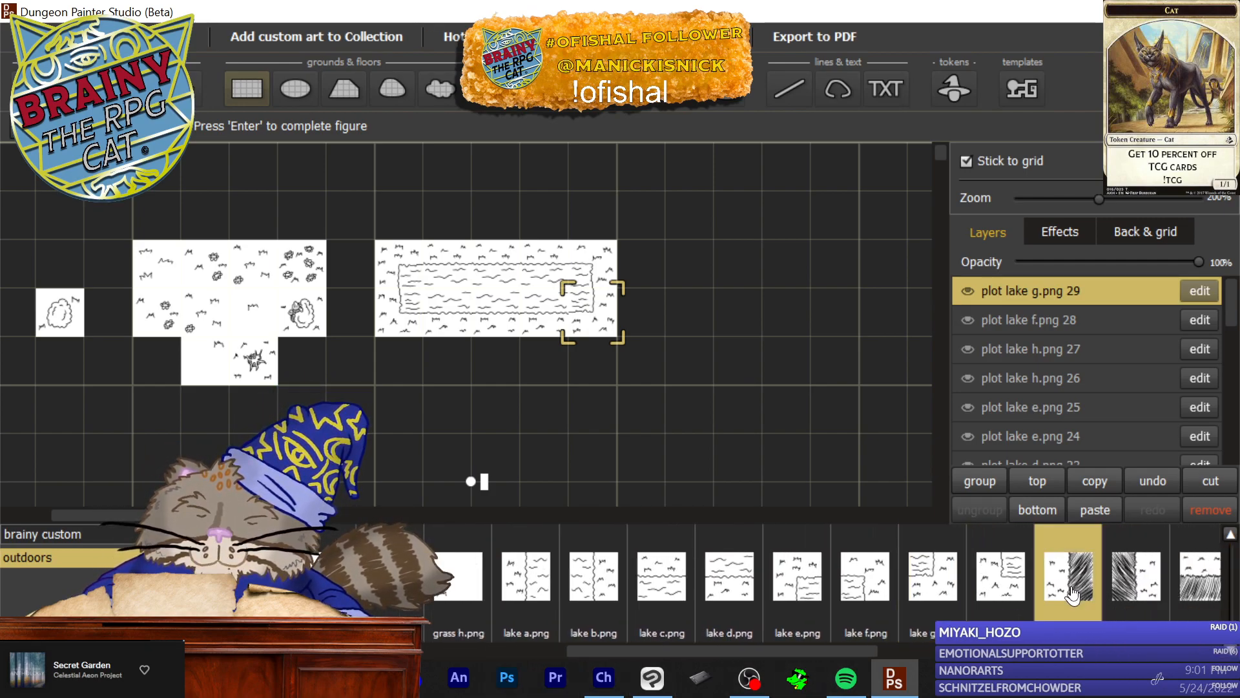
pyautogui.click(720, 268)
pyautogui.moveTo(674, 300); pyautogui.dragTo(714, 441)
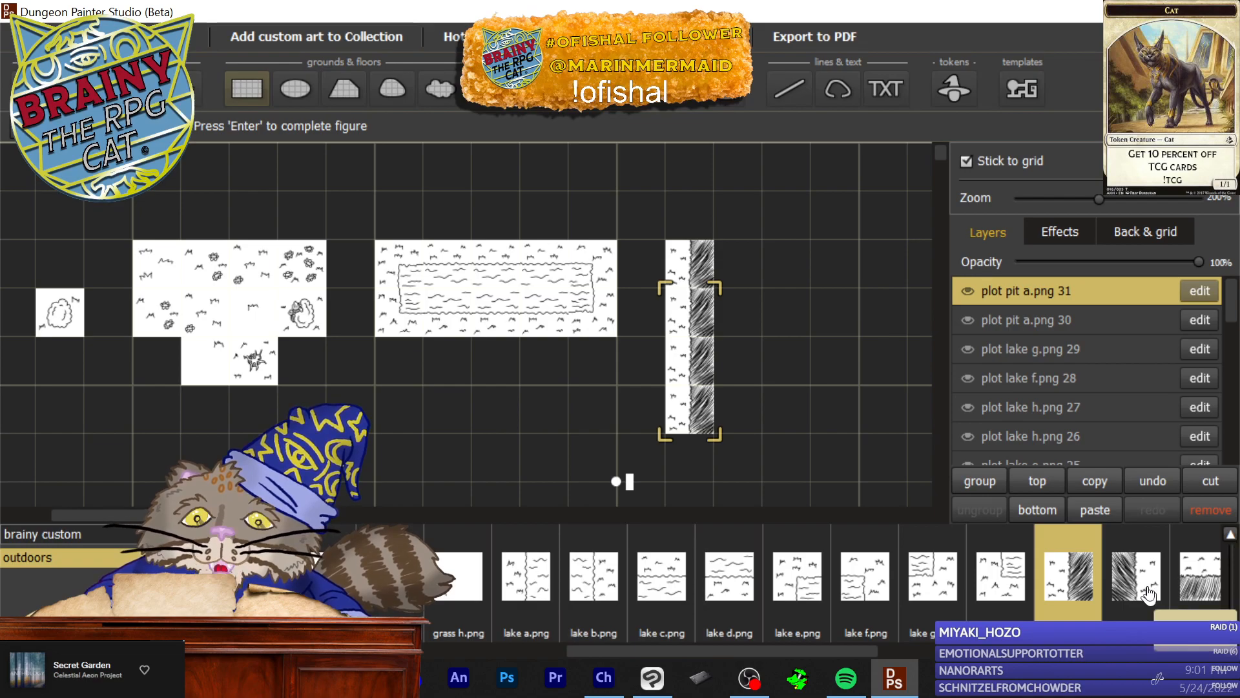
pyautogui.click(1202, 577)
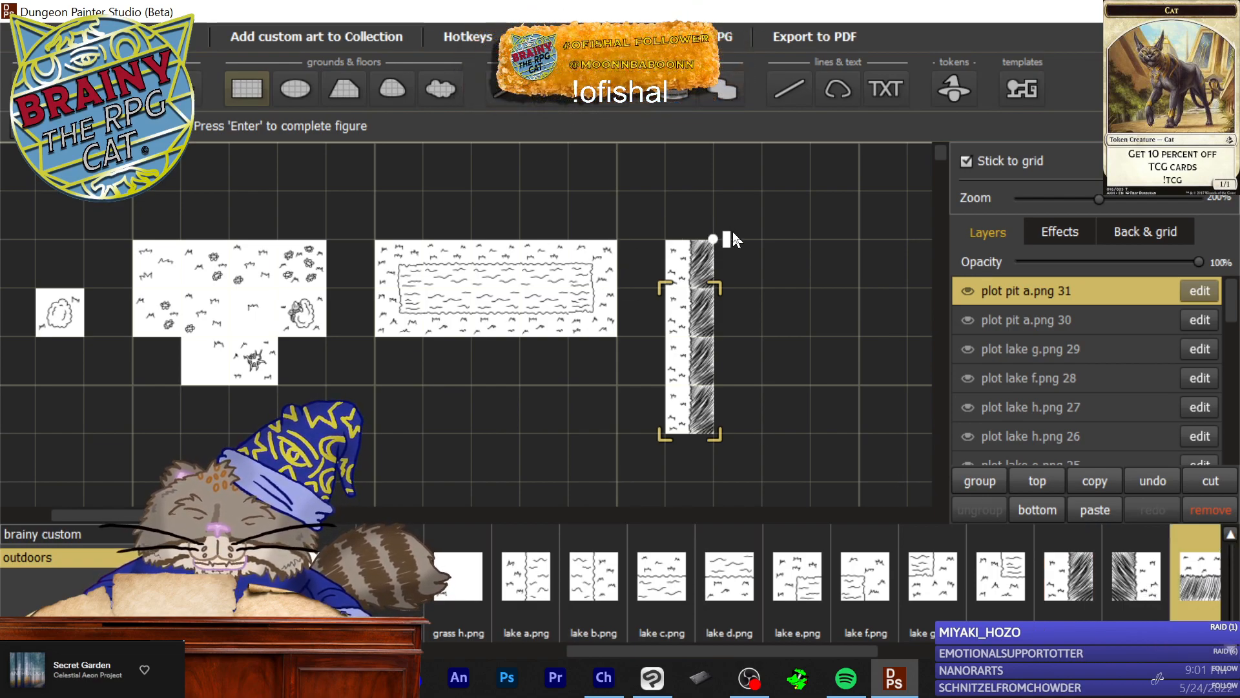
pyautogui.moveTo(735, 202); pyautogui.dragTo(861, 242)
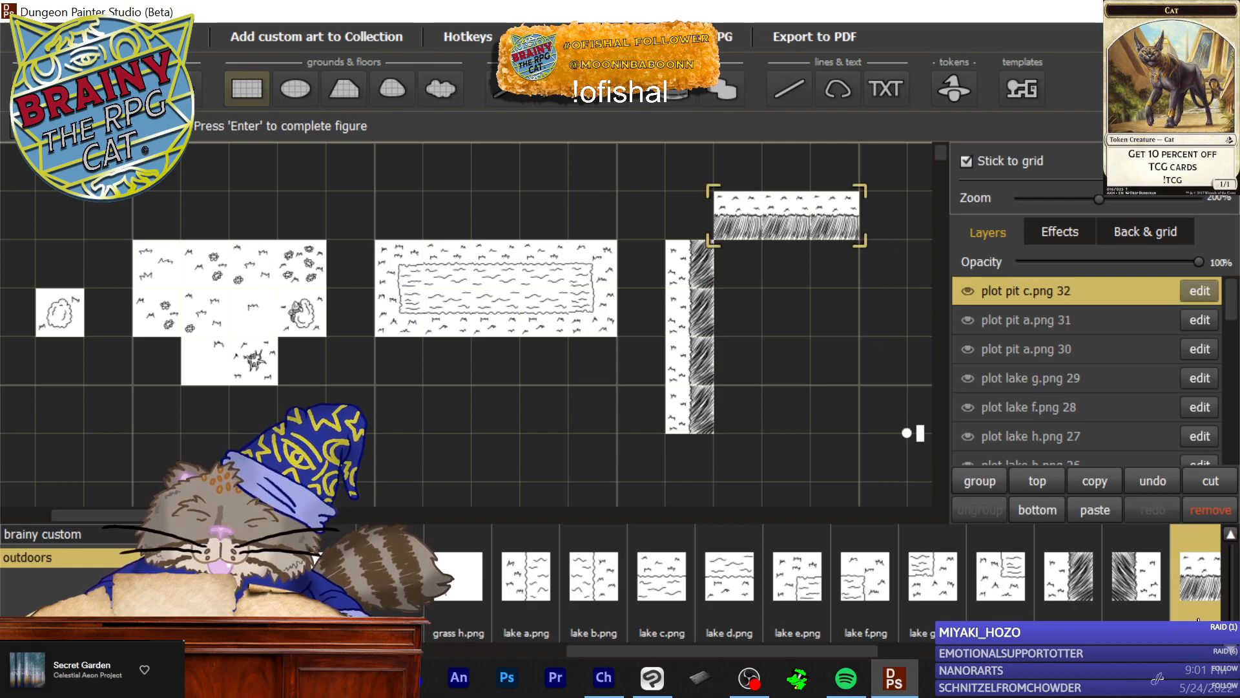
# Step: Place a 1x1 pit e corner tile joining the pit a column and the pit c strip
pyautogui.scroll(-3, 1120, 572)
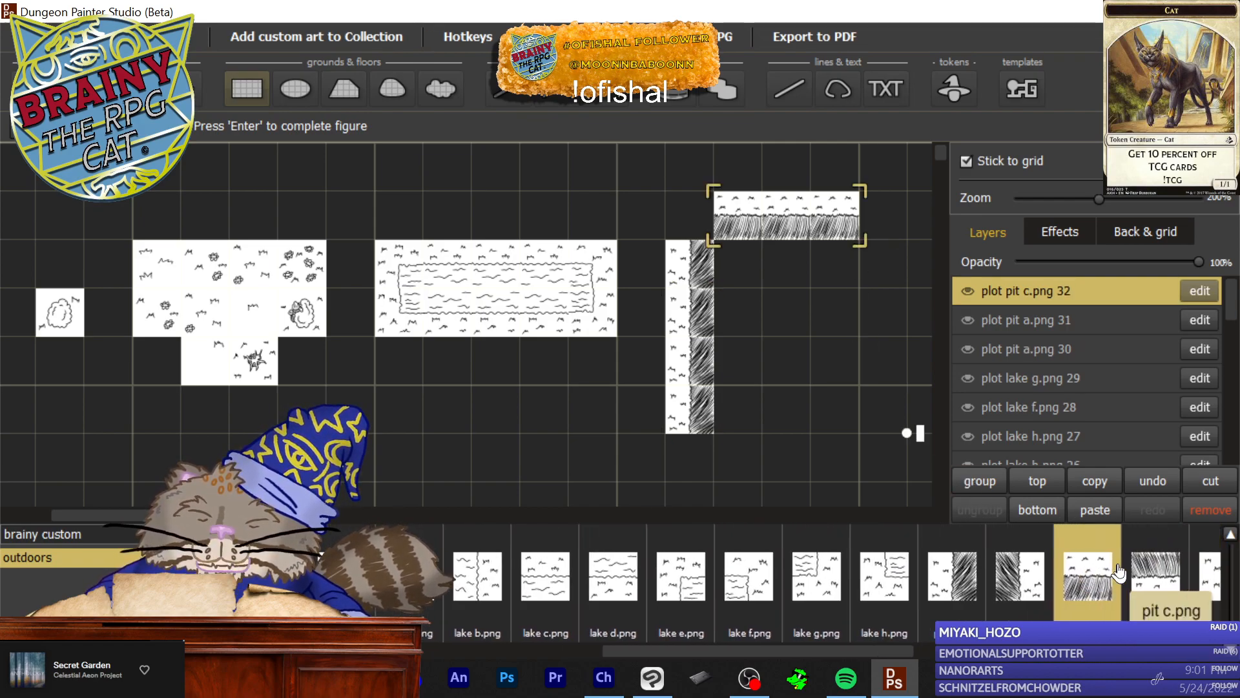
pyautogui.scroll(-2, 1119, 572)
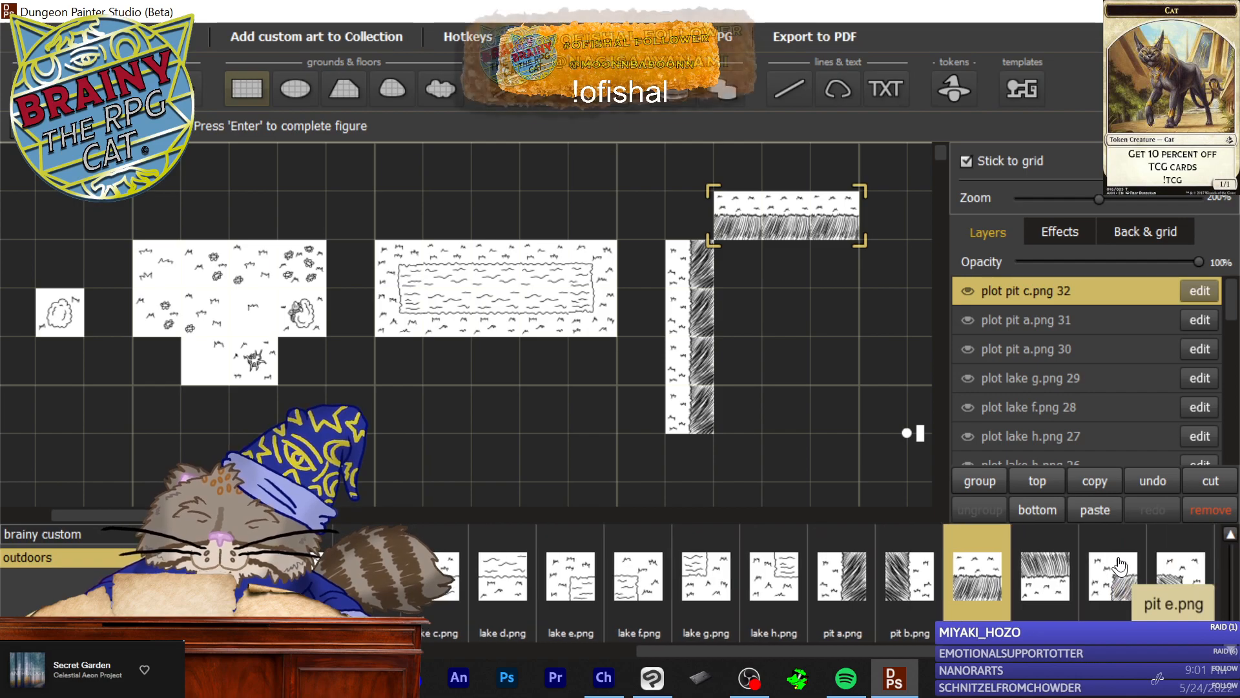
pyautogui.scroll(-2, 1120, 567)
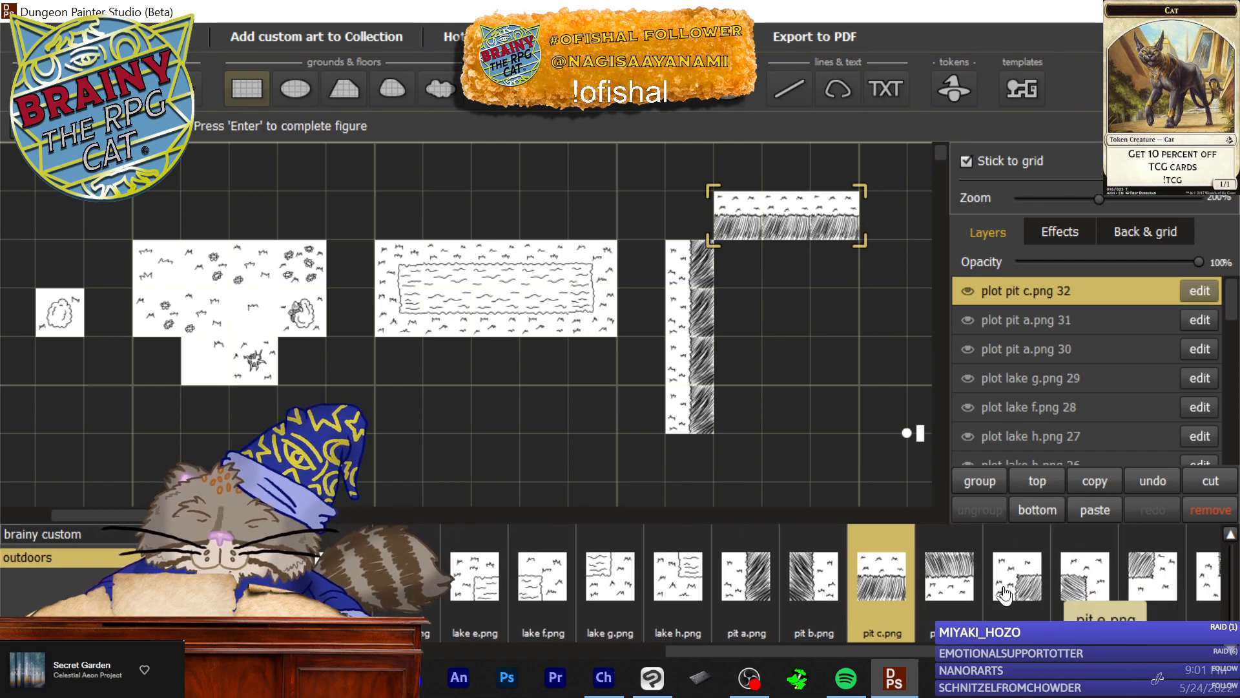
pyautogui.click(1003, 593)
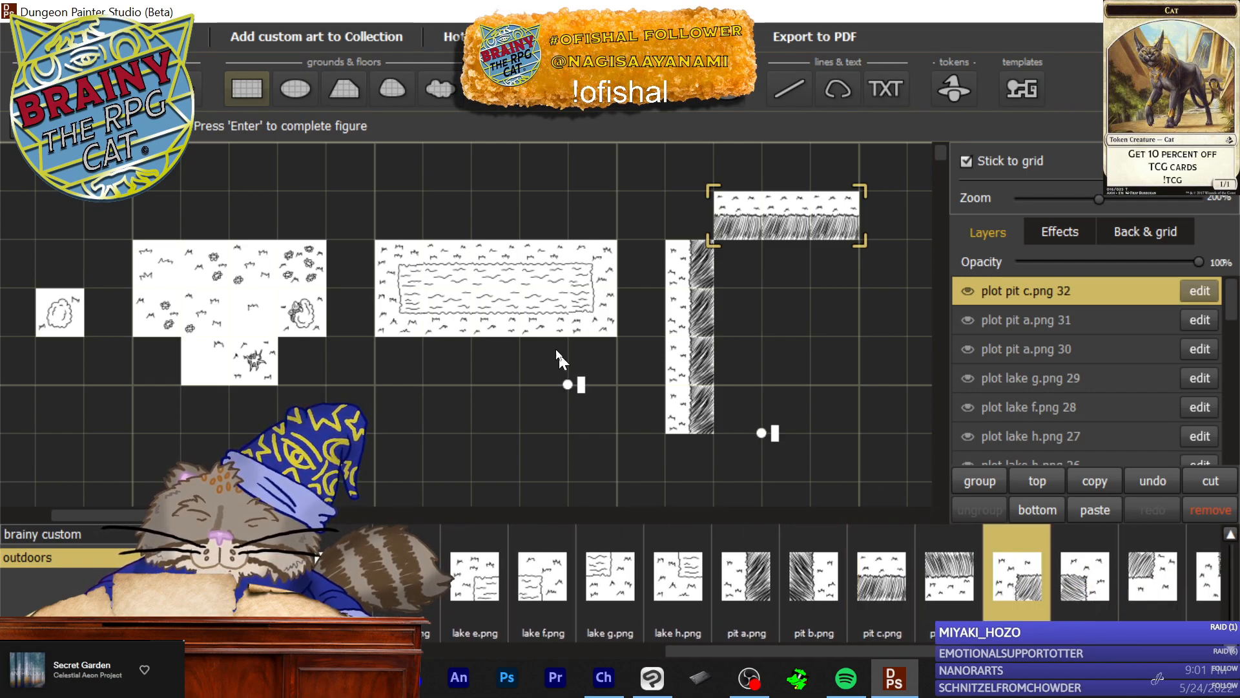
pyautogui.click(700, 218)
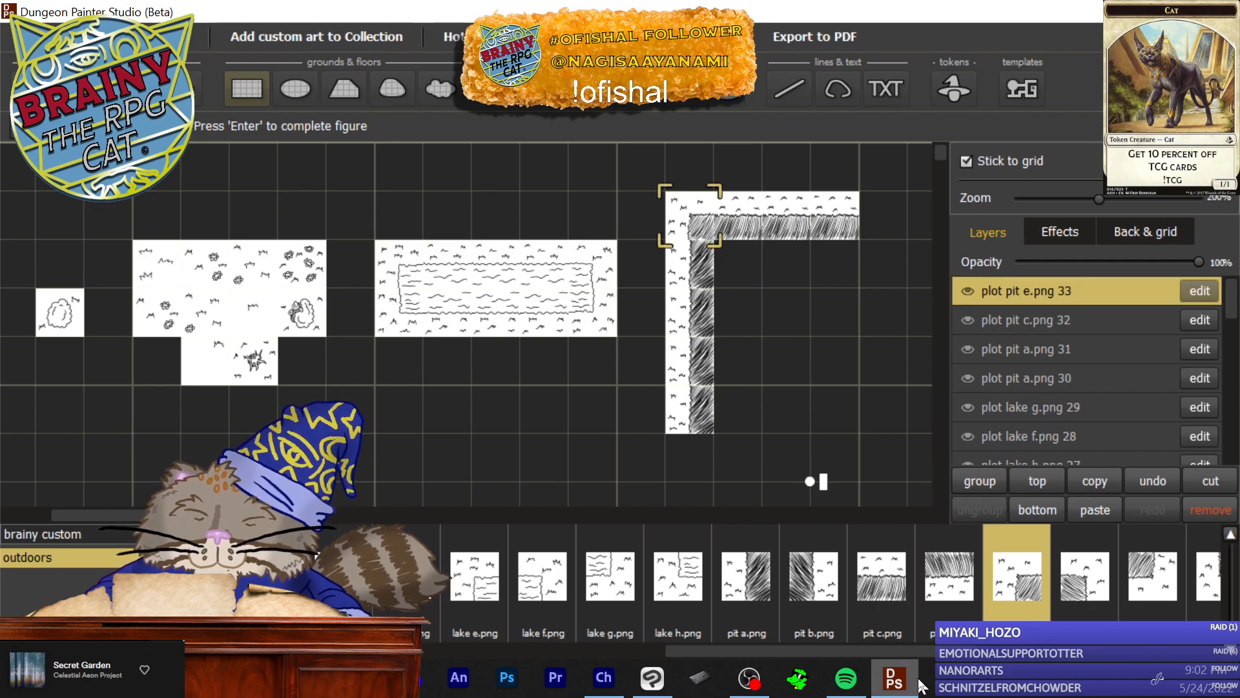
# Step: Place a 1x1 pit g tile as the pit's lower-right corner, one row below the pit a column and one column past the pit c strip
pyautogui.click(1085, 576)
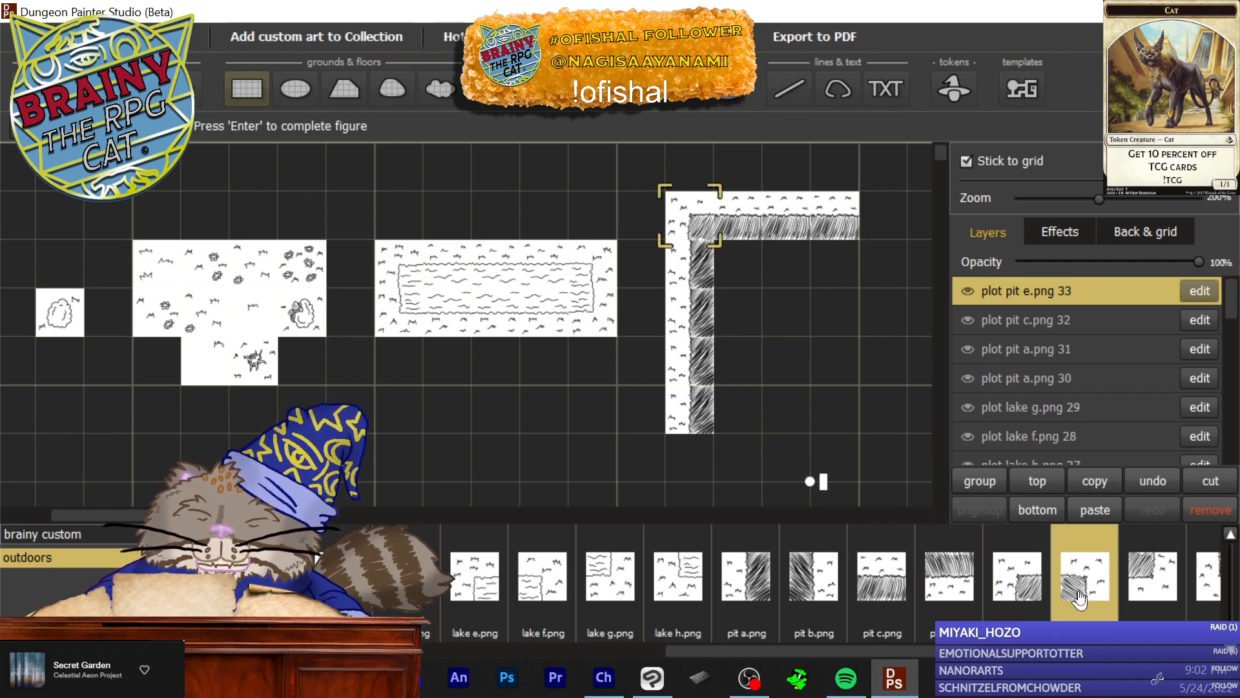
pyautogui.click(1153, 577)
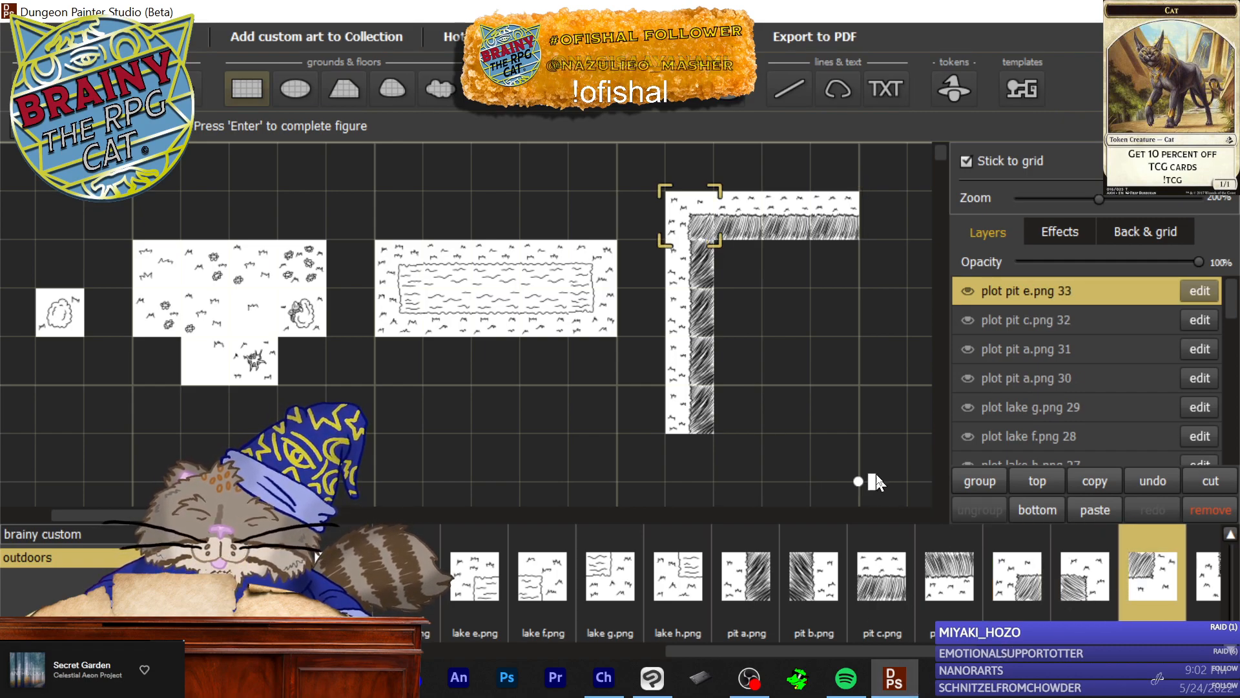
pyautogui.click(847, 434)
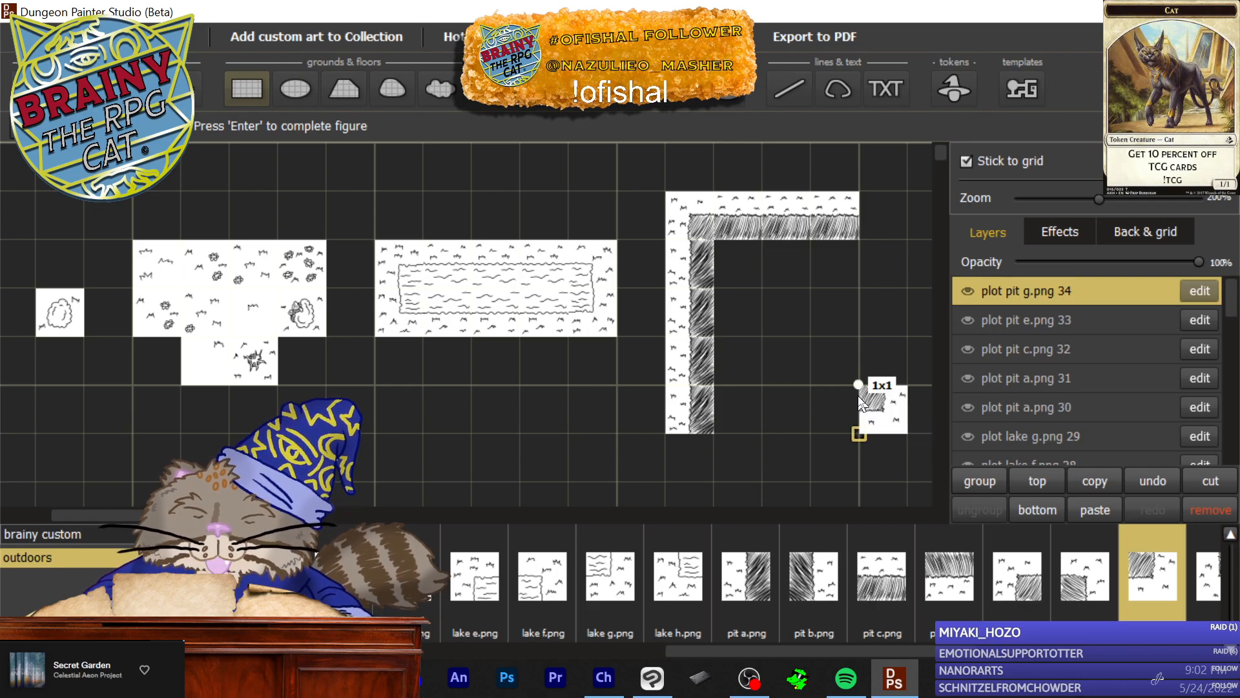
pyautogui.click(872, 438)
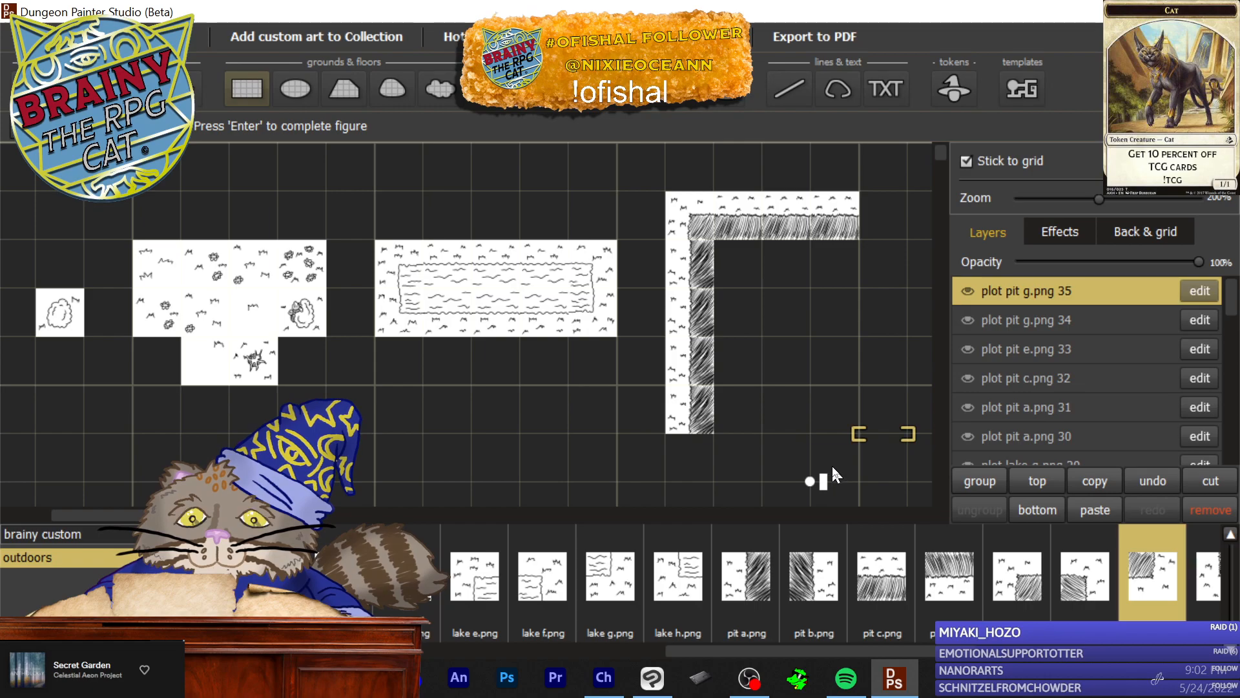
pyautogui.click(899, 477)
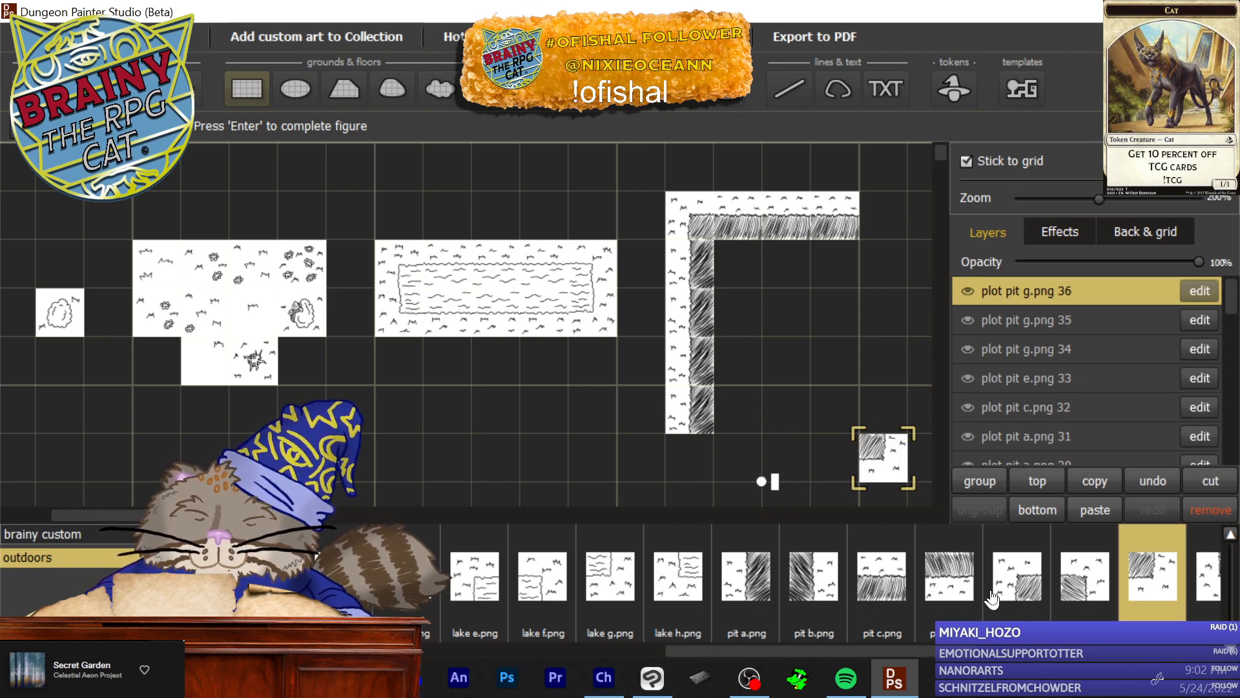
# Step: Build the pit's right side from a 1x4 pit b column above the pit g corner, topped with a 1x1 pit f corner tile
pyautogui.click(813, 575)
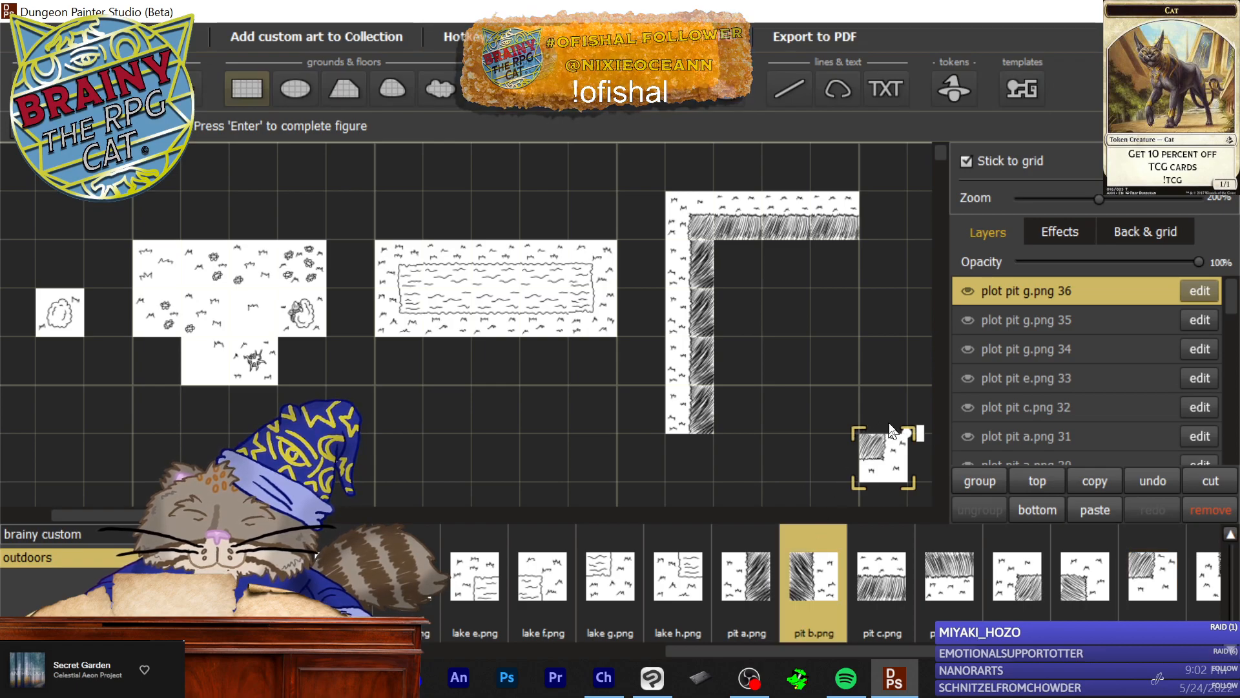
pyautogui.moveTo(883, 457); pyautogui.dragTo(870, 262)
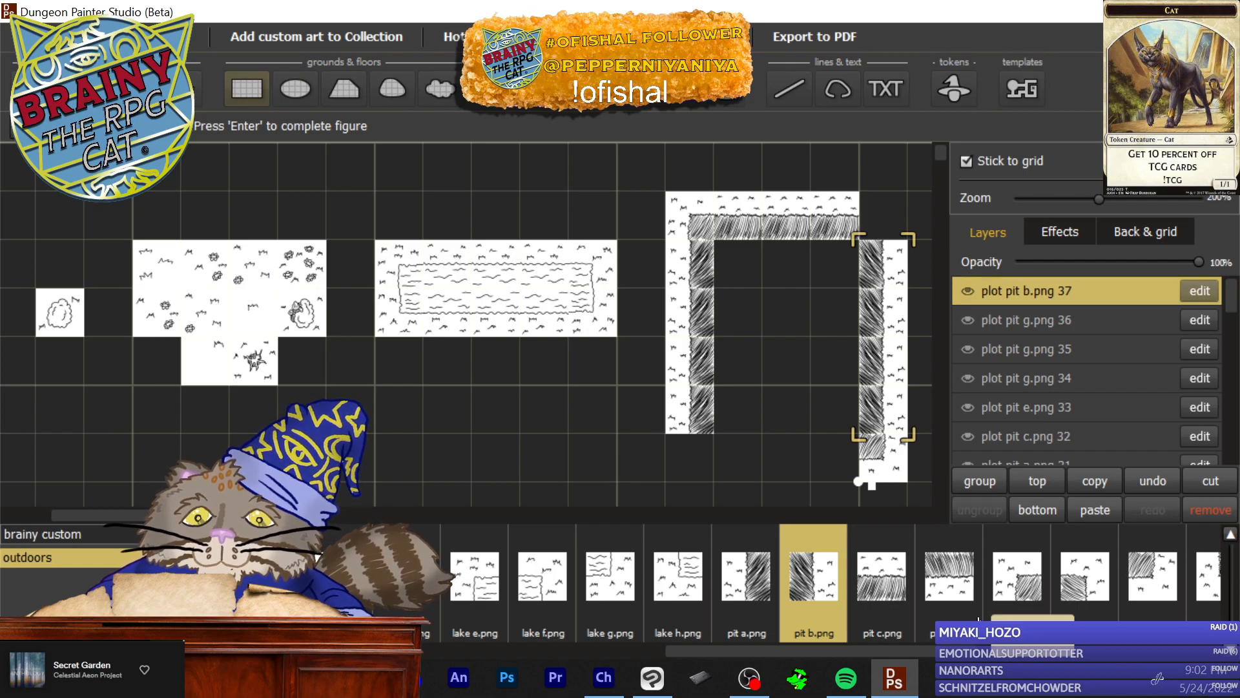
pyautogui.click(1069, 591)
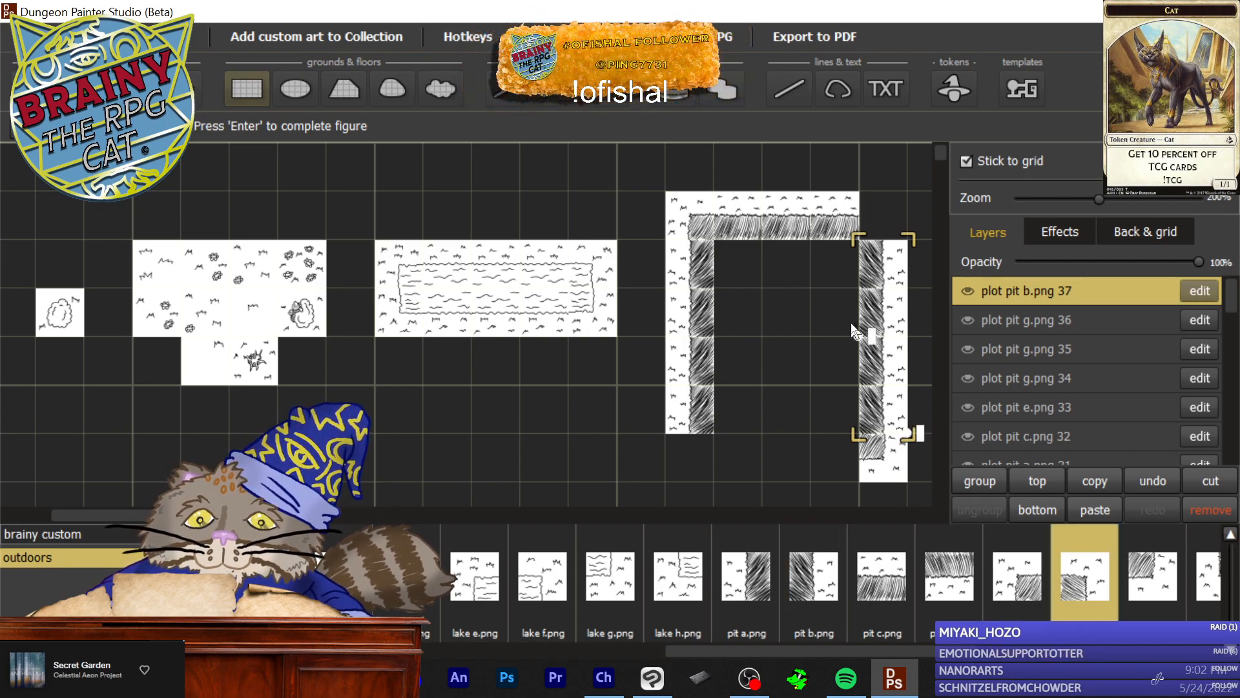
pyautogui.click(859, 202)
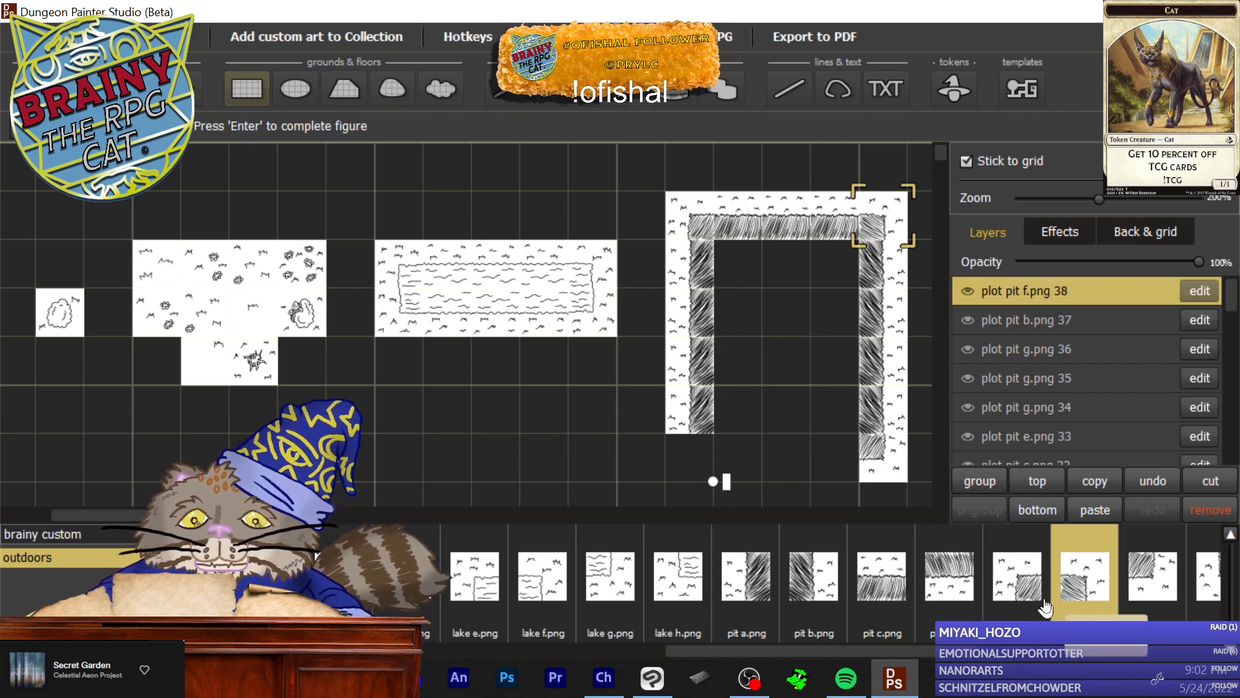
# Step: Close the pit's lower side with a 1x1 pit h corner tile under the pit a column and a 3x1 pit d strip
pyautogui.click(1210, 580)
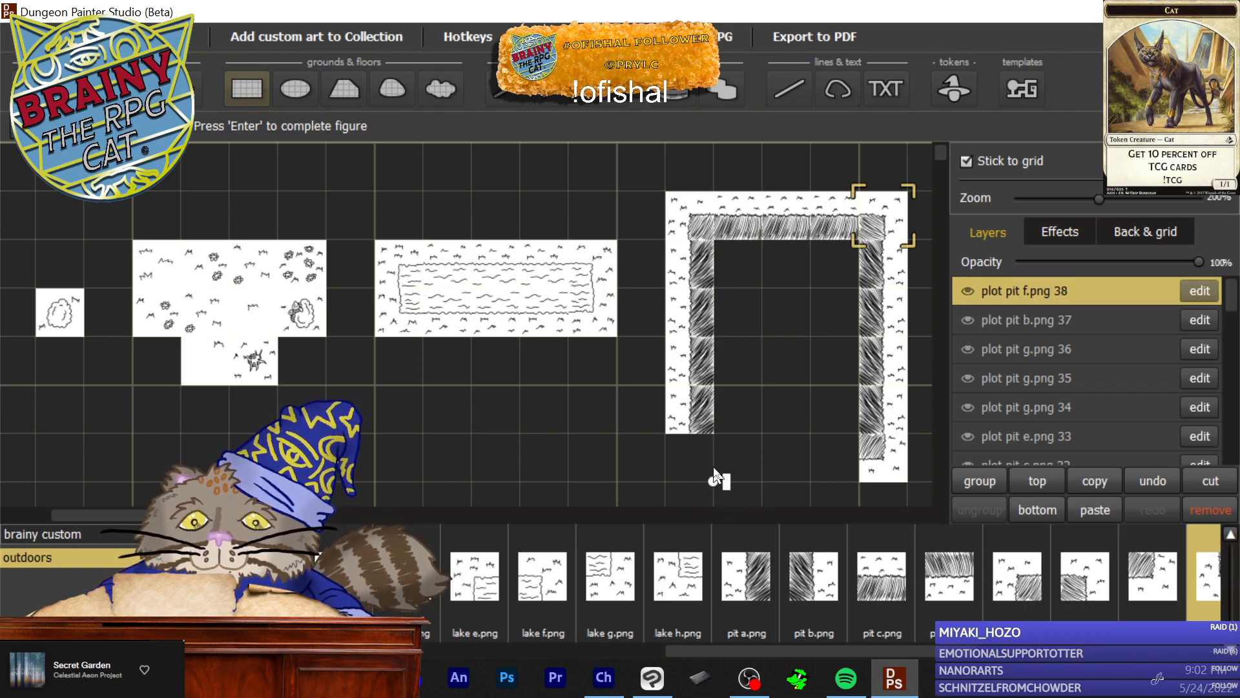
pyautogui.click(705, 478)
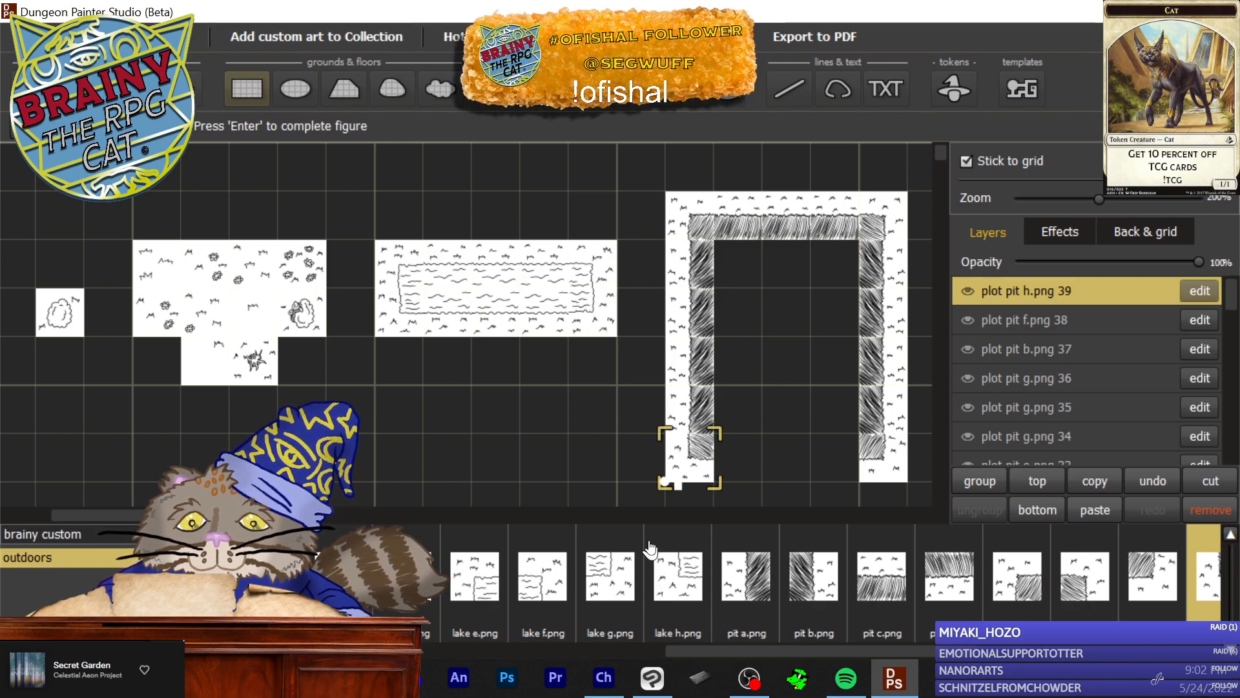
pyautogui.click(923, 589)
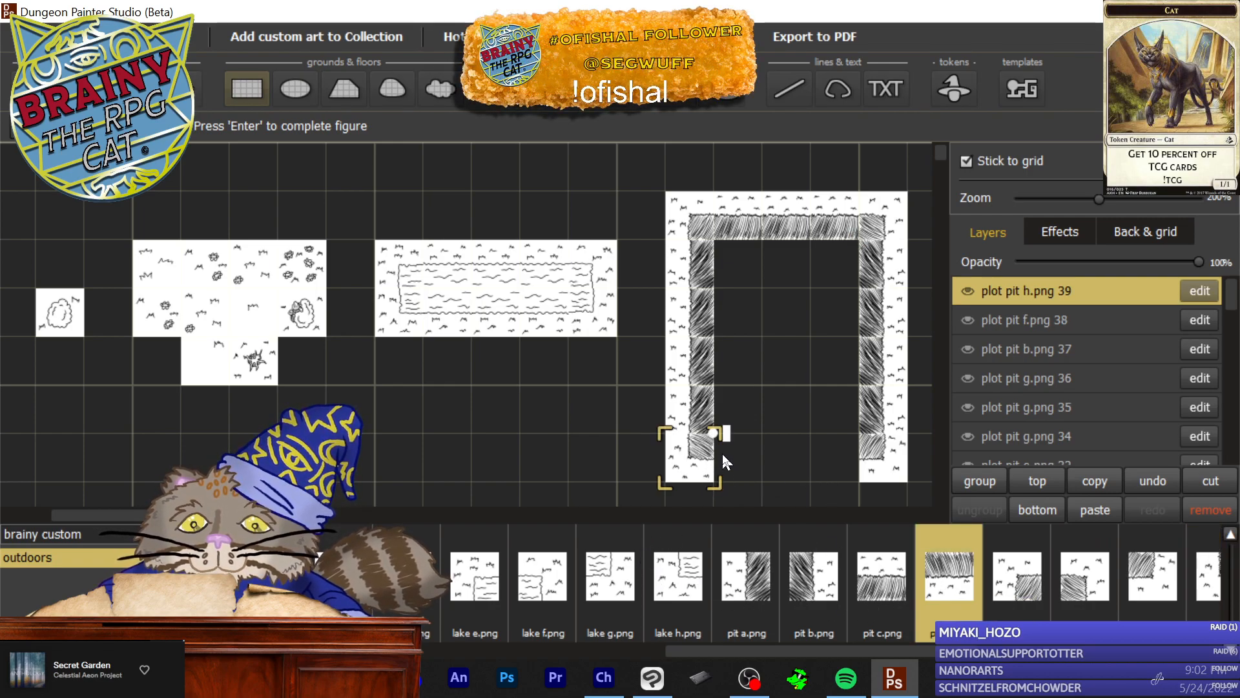
pyautogui.moveTo(728, 443); pyautogui.dragTo(859, 479)
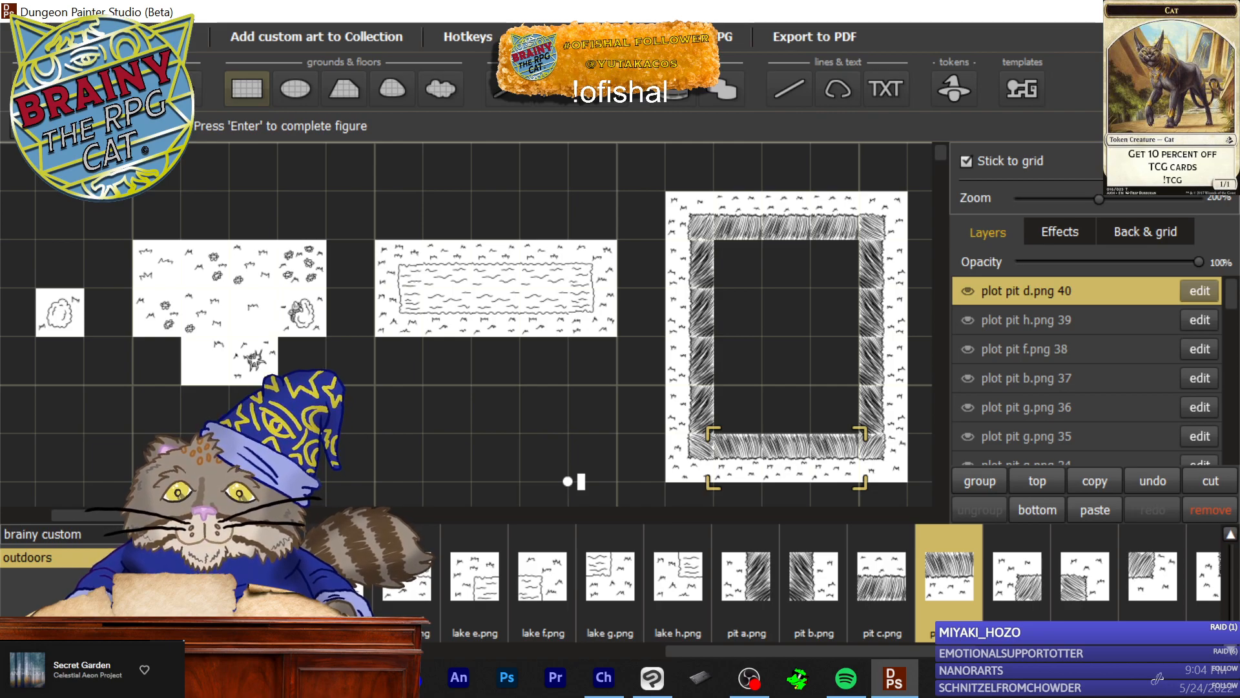
# Step: Try a 4x2 ellipse floor filled with the pit d tile below the lake, and undo it
pyautogui.click(296, 97)
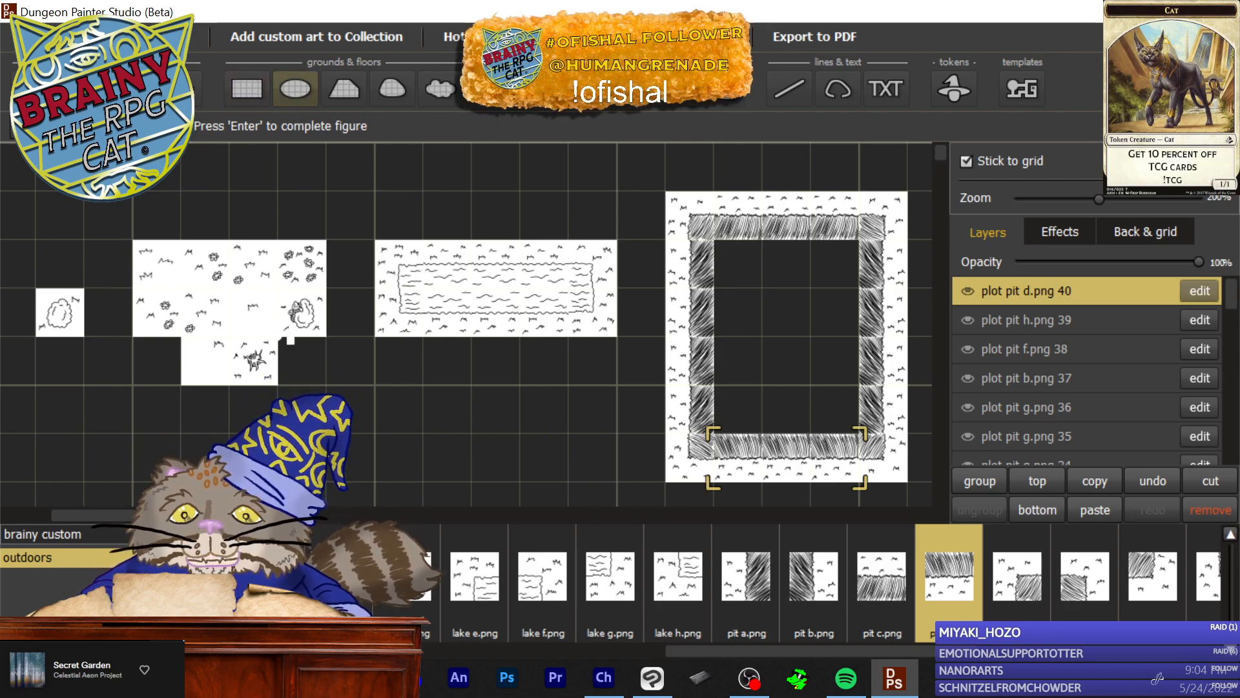
pyautogui.moveTo(502, 457); pyautogui.dragTo(642, 507)
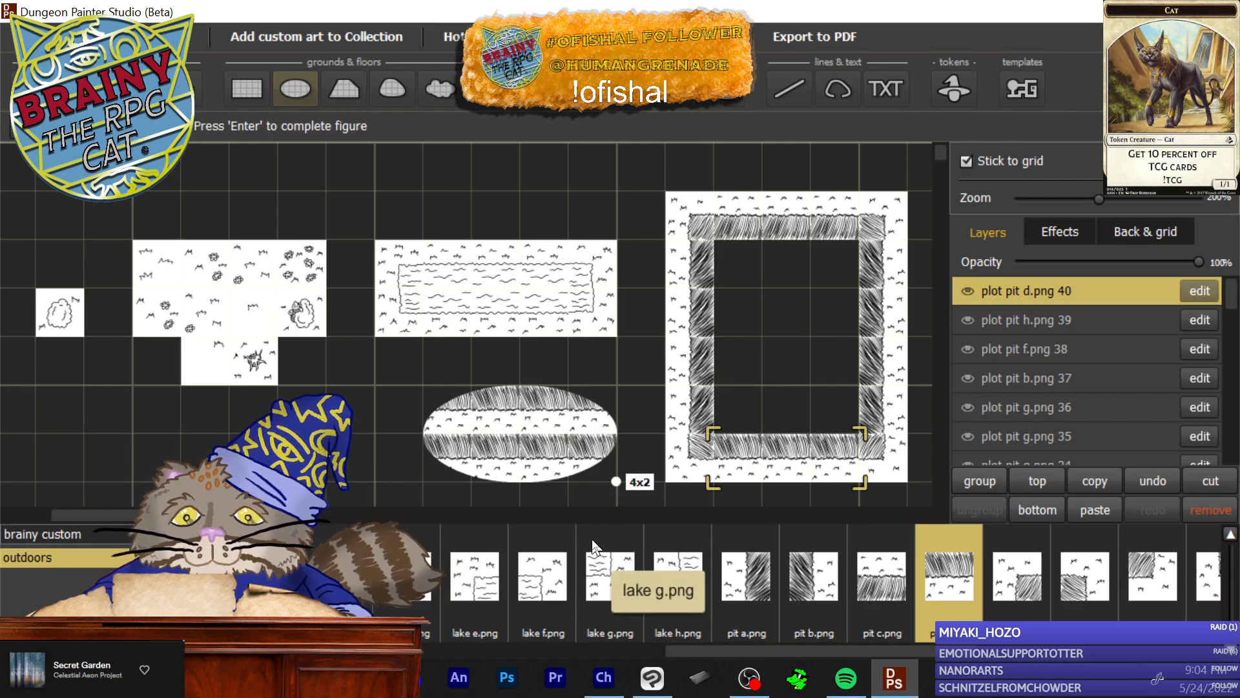
pyautogui.click(612, 467)
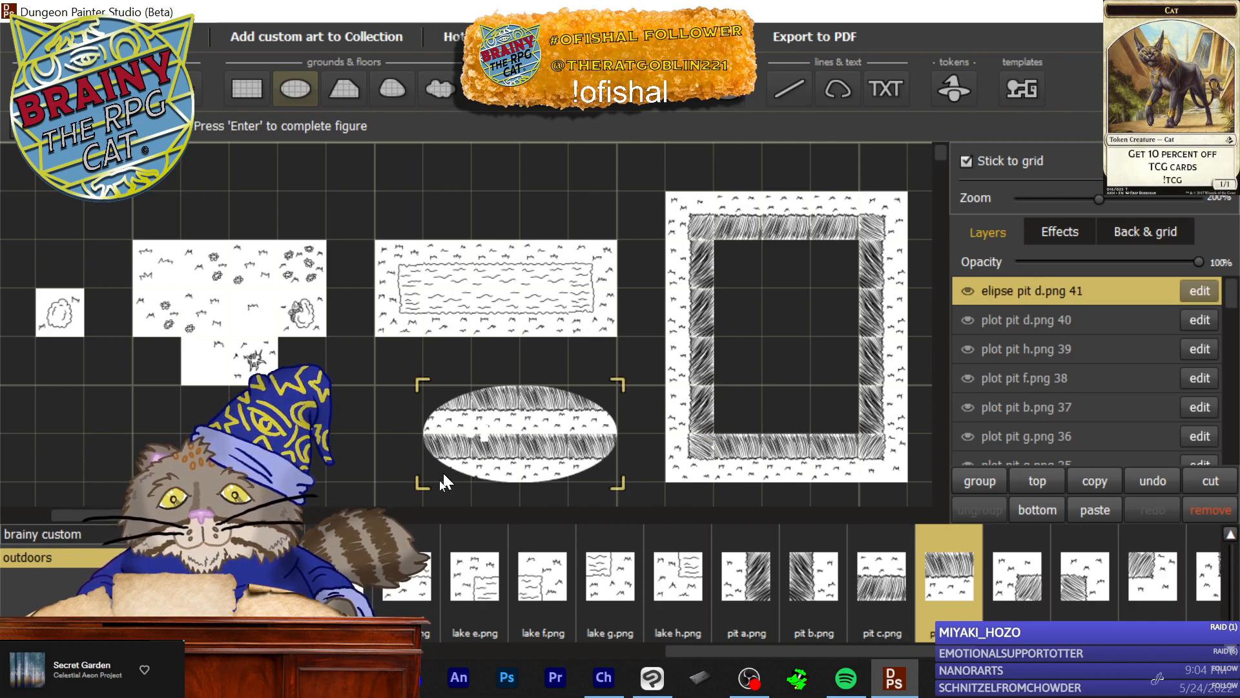
pyautogui.click(479, 438)
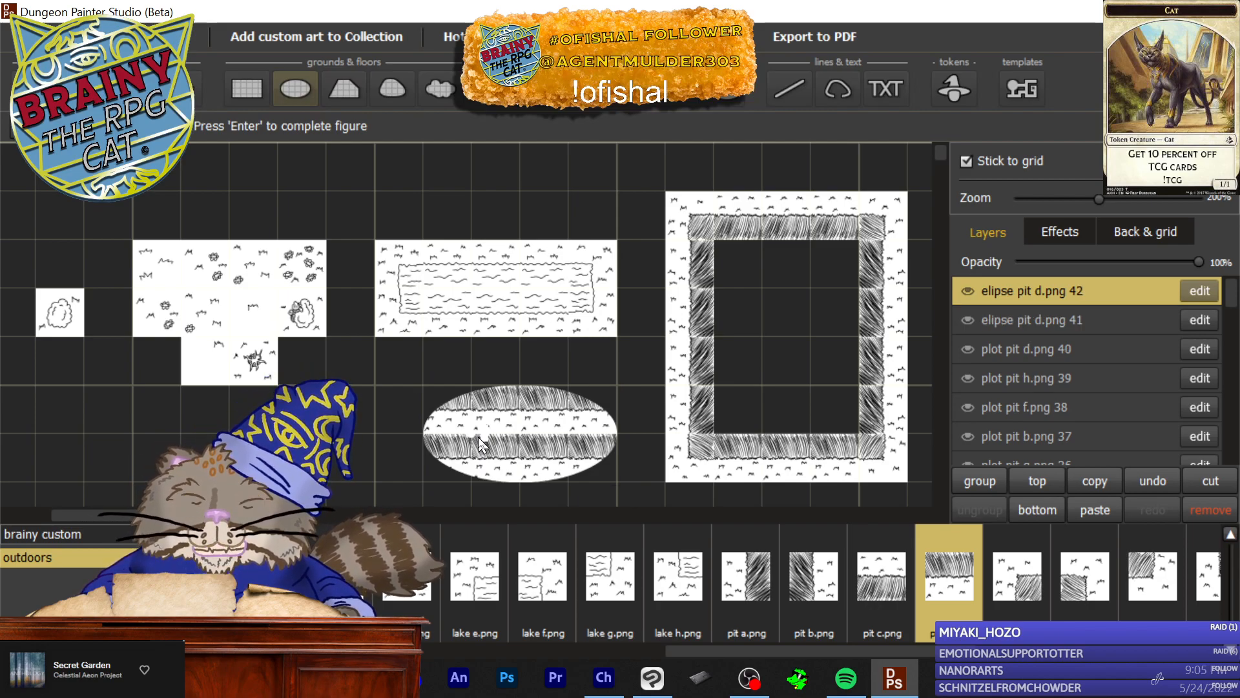
pyautogui.hotkey('ctrl', 'z')
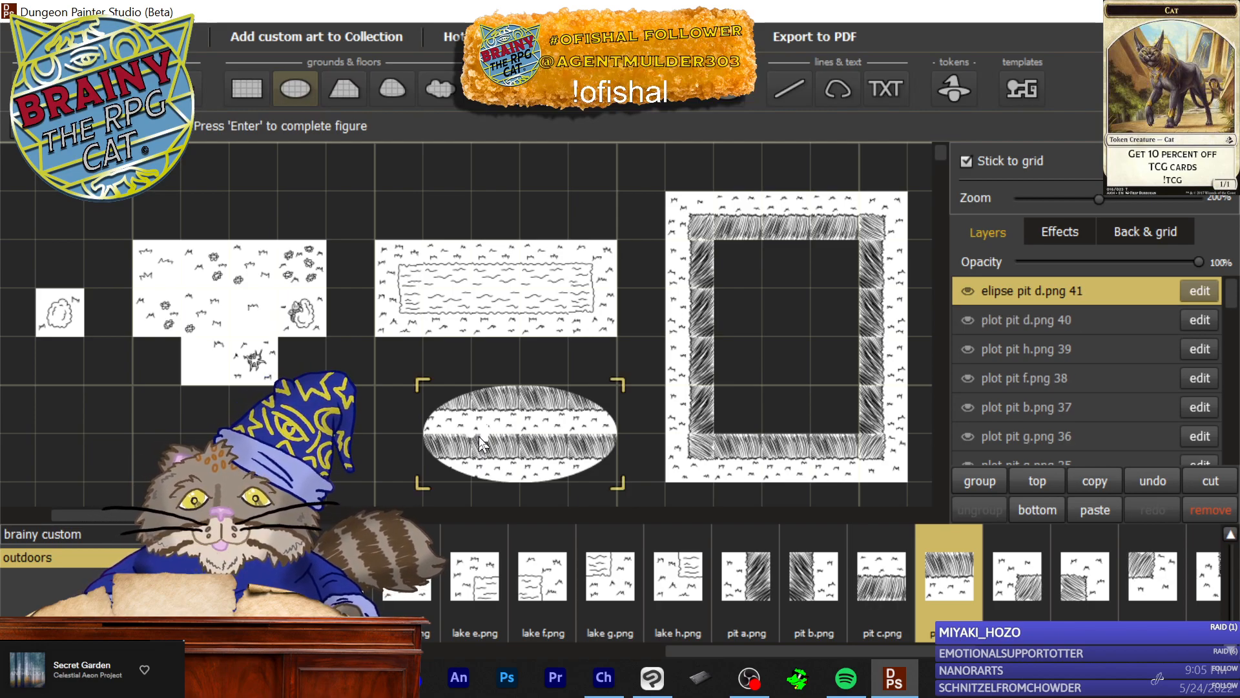
pyautogui.hotkey('ctrl', 'z')
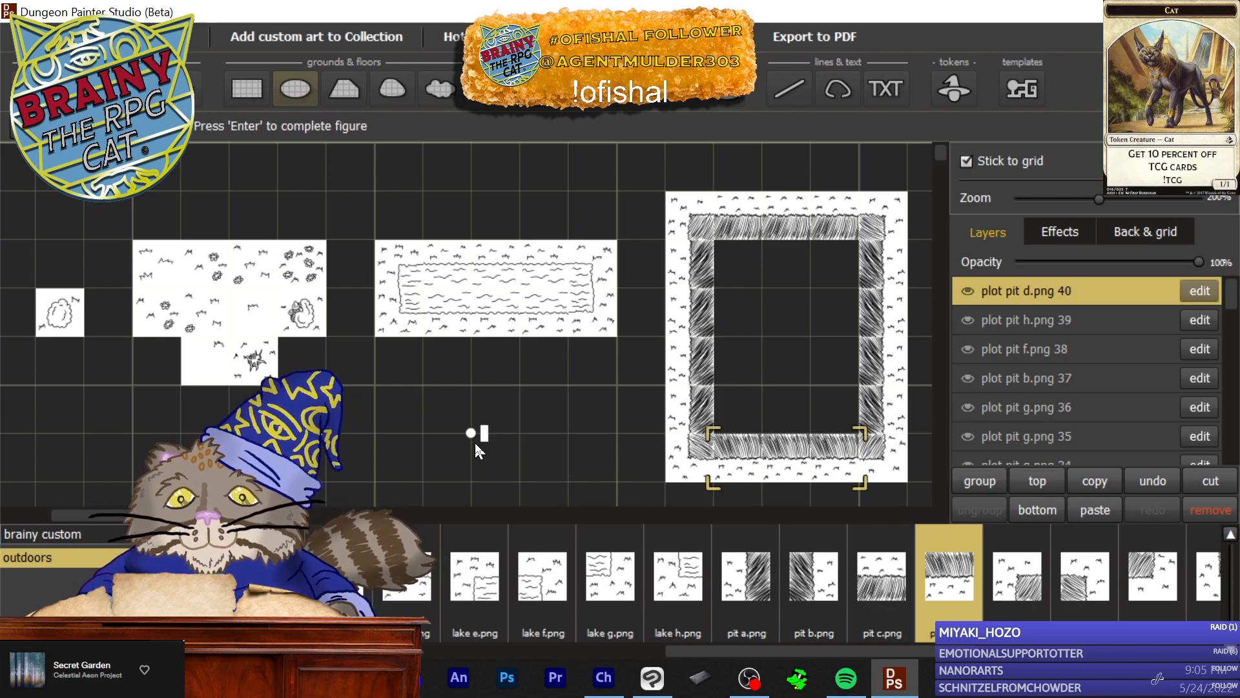